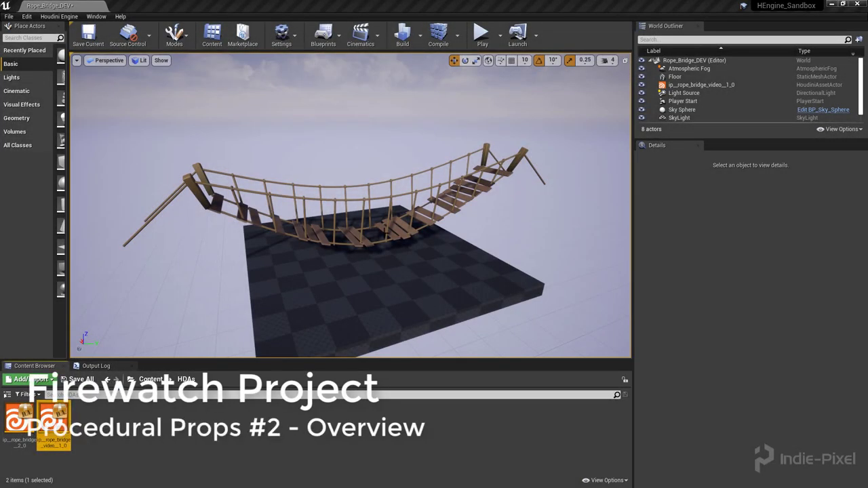
- Select the rope bridge Houdini asset in the viewport to show its end handles and parameters
right_click_drag(428, 247, 458, 219)
left_click(375, 245)
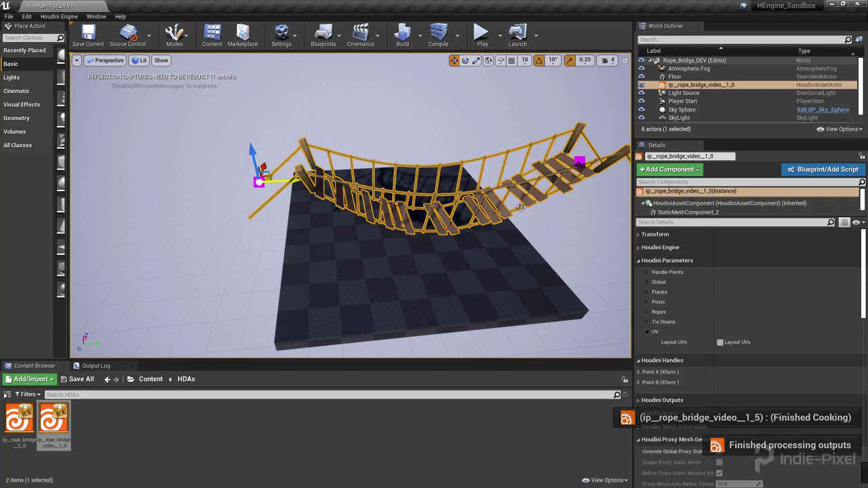
left_click_drag(521, 206, 388, 206, "alt")
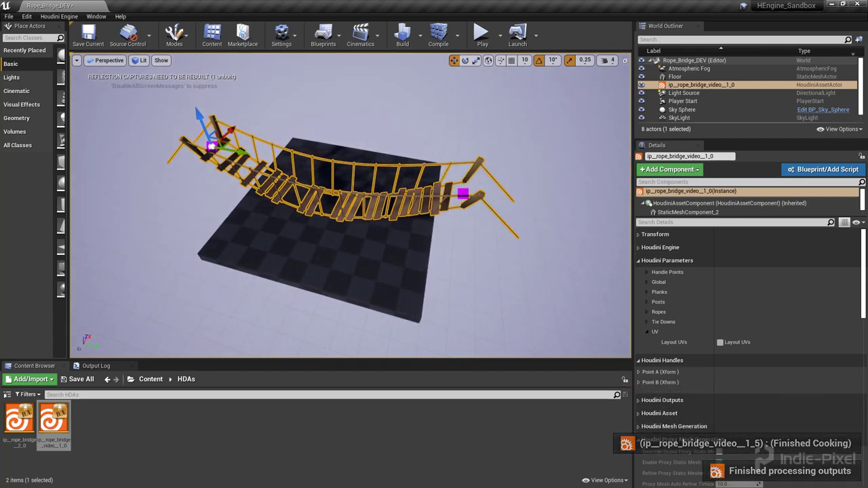
left_click(463, 194)
right_click(513, 215)
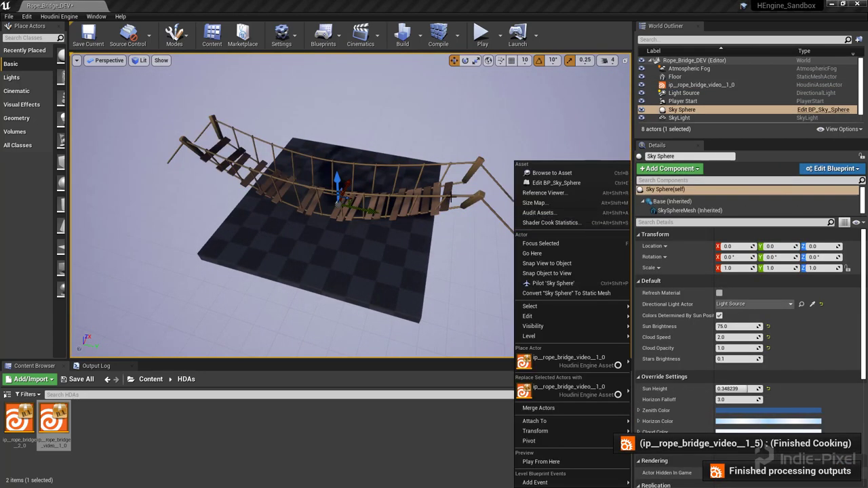
left_click(441, 200)
- Reposition an end handle point of the rope bridge to stretch and re-angle the span
left_click_drag(441, 200, 339, 205, "alt")
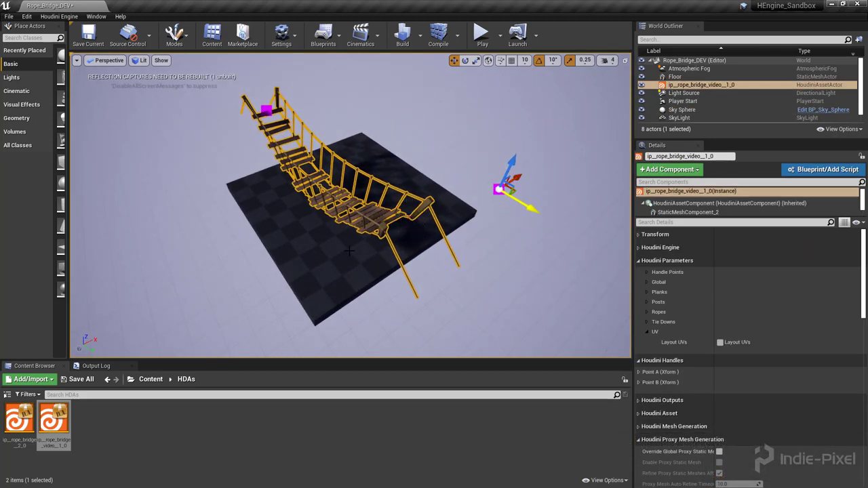
left_click_drag(344, 242, 245, 218, "alt")
left_click(247, 217)
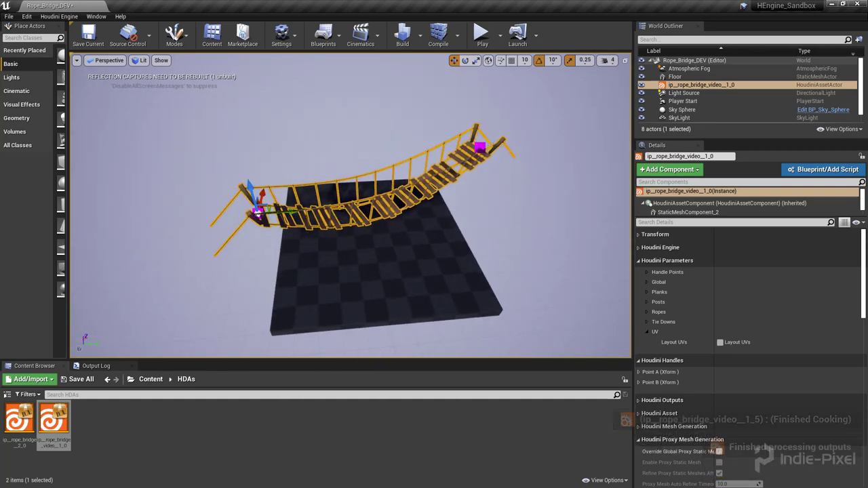
left_click_drag(246, 217, 299, 139, "alt")
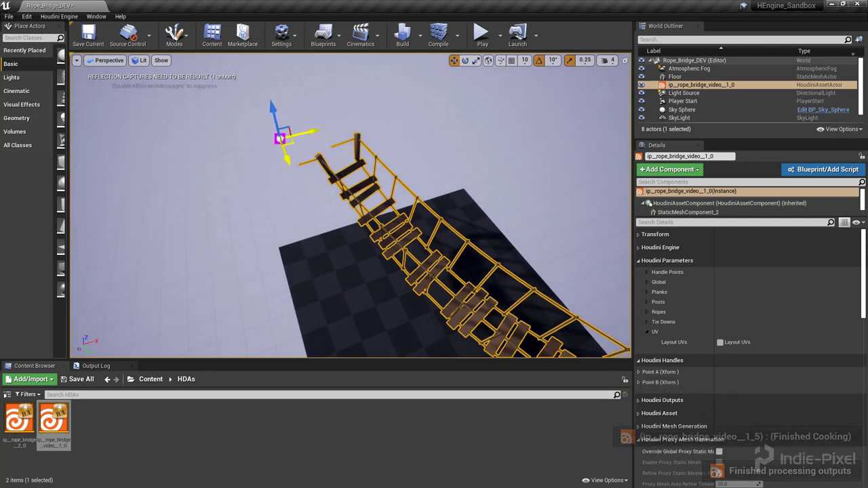
left_click_drag(442, 264, 333, 254, "alt")
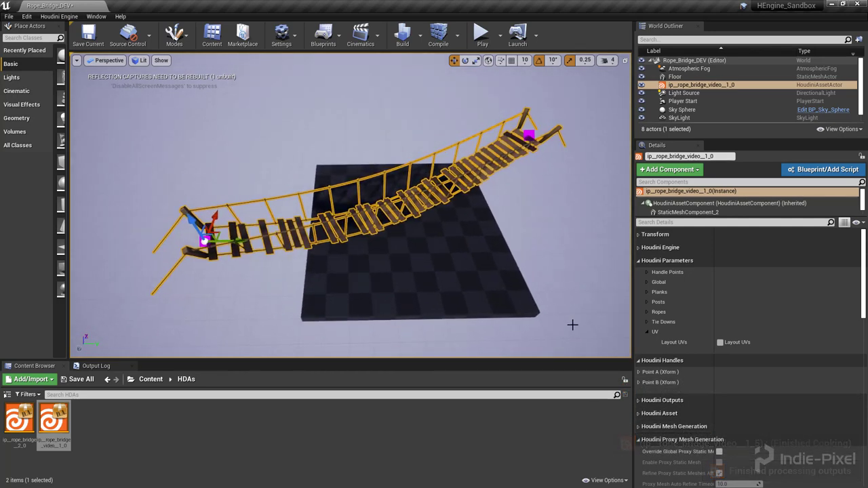
- Reshape the bridge's global Hang Shape ramp by moving its middle point to about position 0.45, value -0.11
left_click(647, 283)
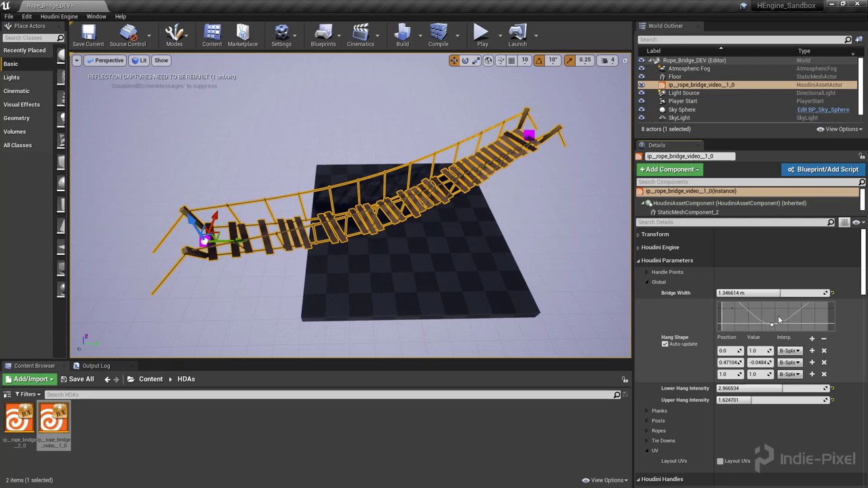
left_click_drag(772, 324, 771, 313)
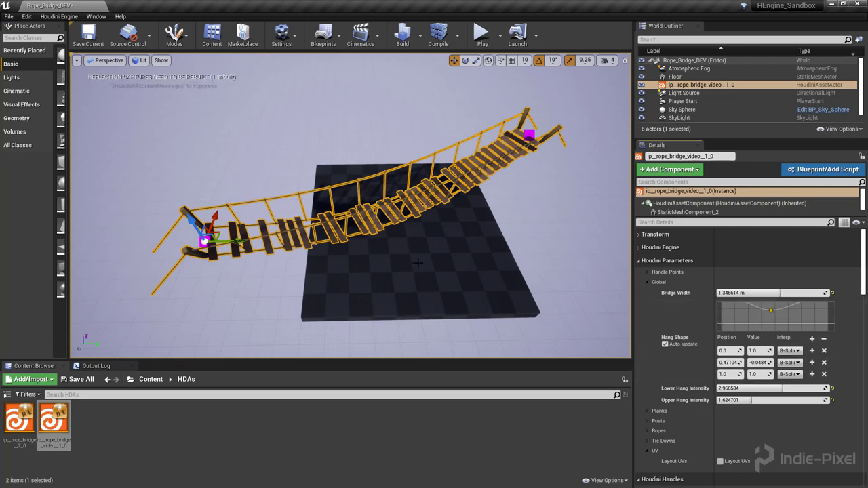
right_click_drag(427, 257, 427, 230)
left_click_drag(771, 317, 771, 330)
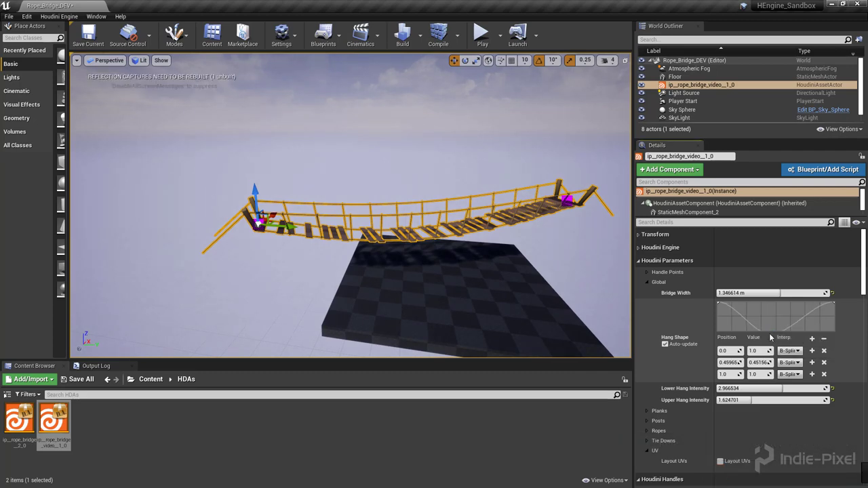
- Widen the bridge by setting Bridge Width to about 1.59 m
mouse_move(577, 274)
left_mouse_down("alt")
mouse_move(536, 270)
mouse_move(576, 274)
left_mouse_up("alt")
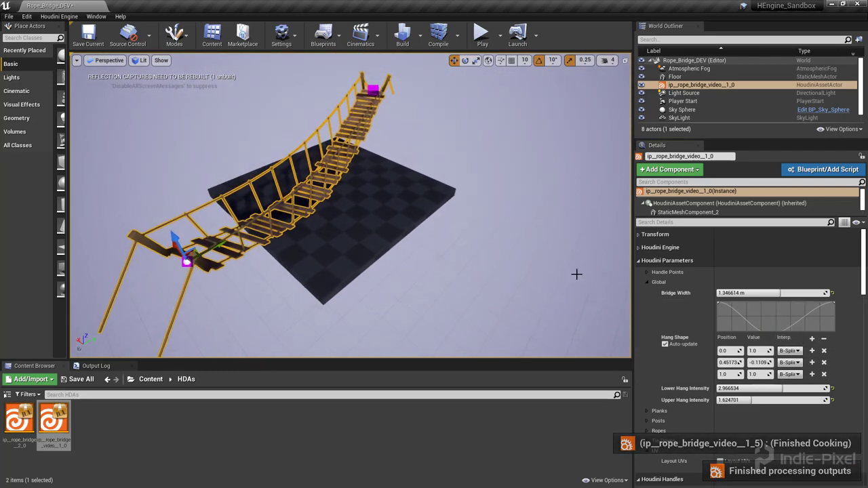
left_click_drag(780, 293, 790, 293)
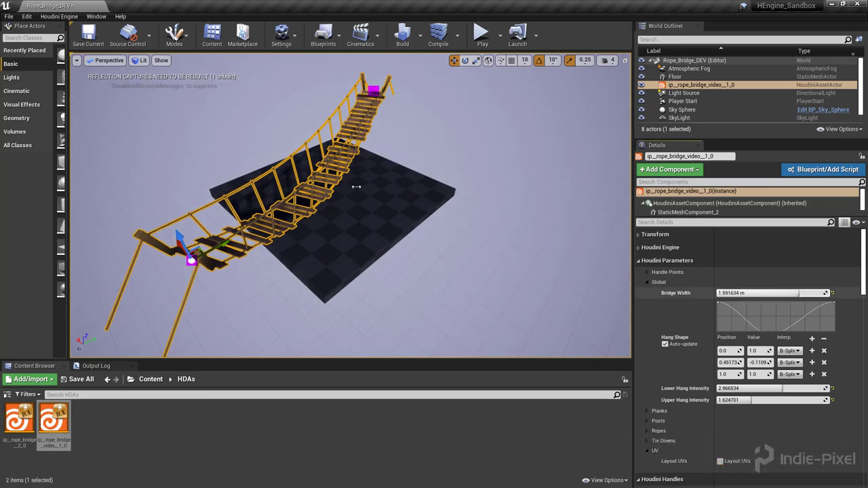
left_click_drag(448, 231, 502, 234, "alt")
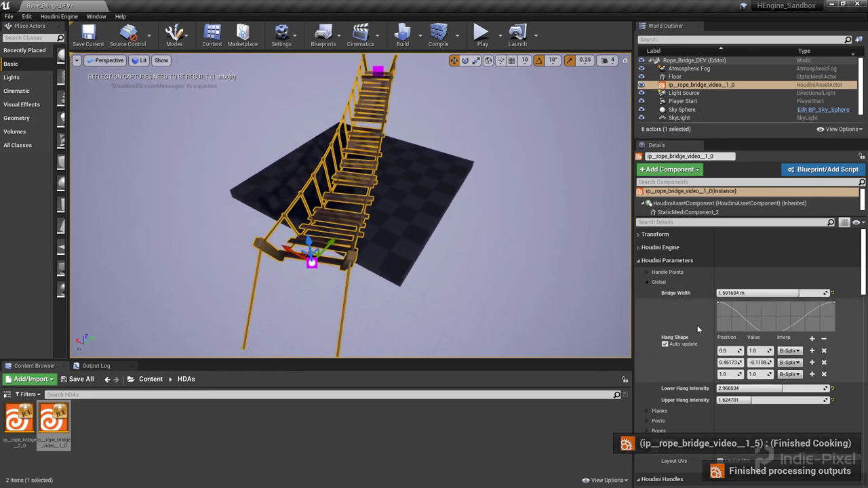
- Set Lower Hang Intensity to about 2.77 and Upper Hang Intensity to about 1.25
scroll(697, 325, "down", 2)
left_click_drag(523, 273, 706, 331, "alt")
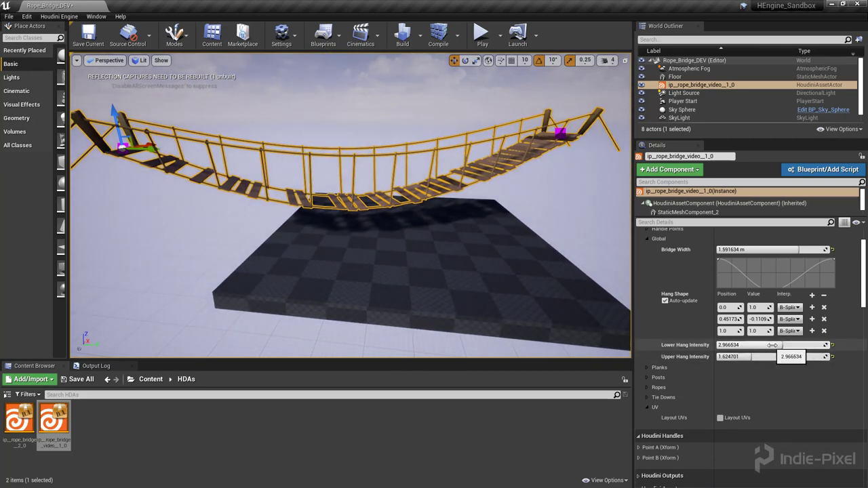
left_click_drag(793, 345, 777, 345)
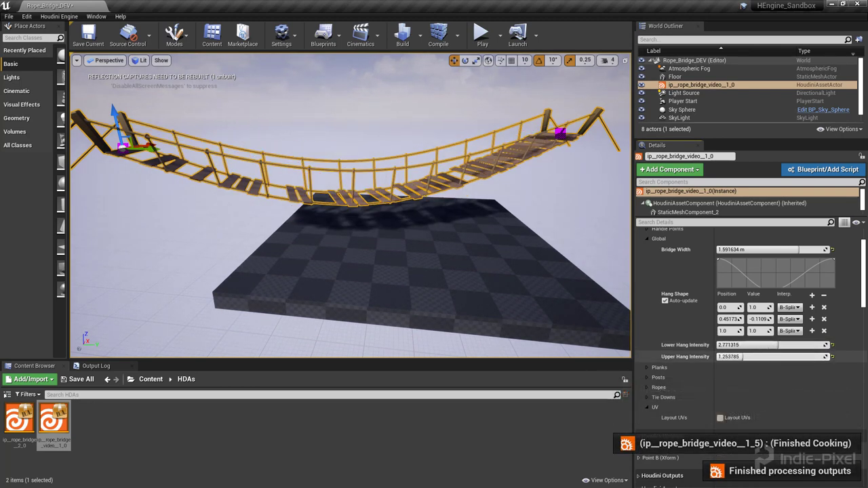
left_click_drag(453, 249, 440, 299)
- Try a planks Removal Weight of 0, and settle on about 0.31 to leave gaps in the walkway
scroll(679, 341, "down", 2)
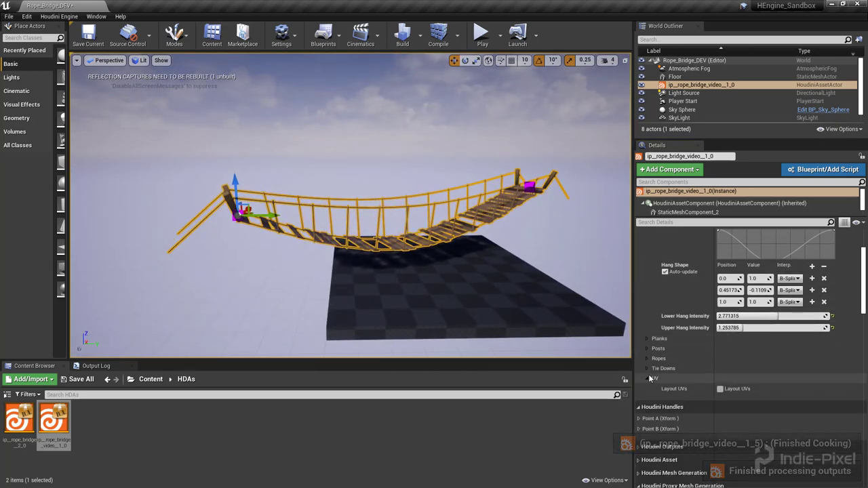
left_click(649, 339)
left_click_drag(493, 242, 577, 259)
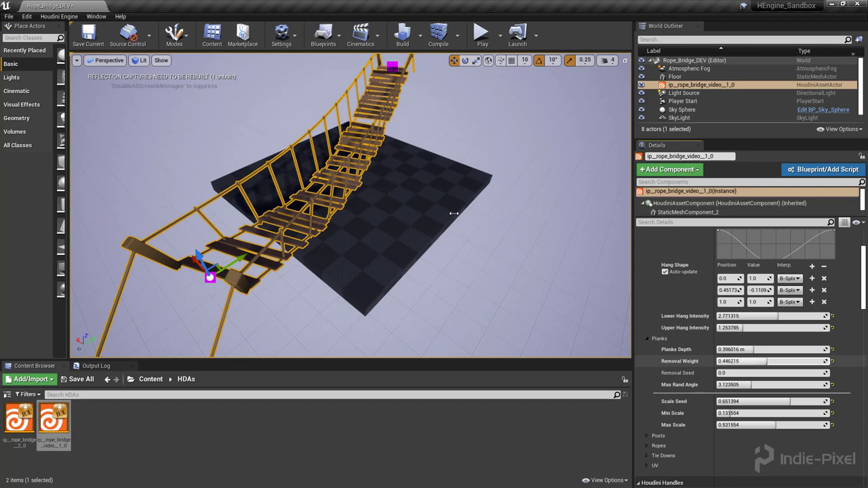
left_click_drag(746, 361, 718, 362)
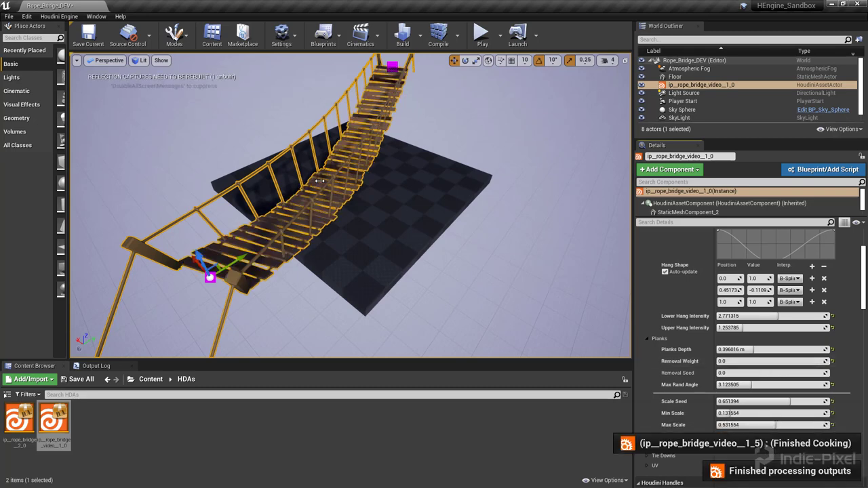
left_click_drag(739, 361, 750, 361)
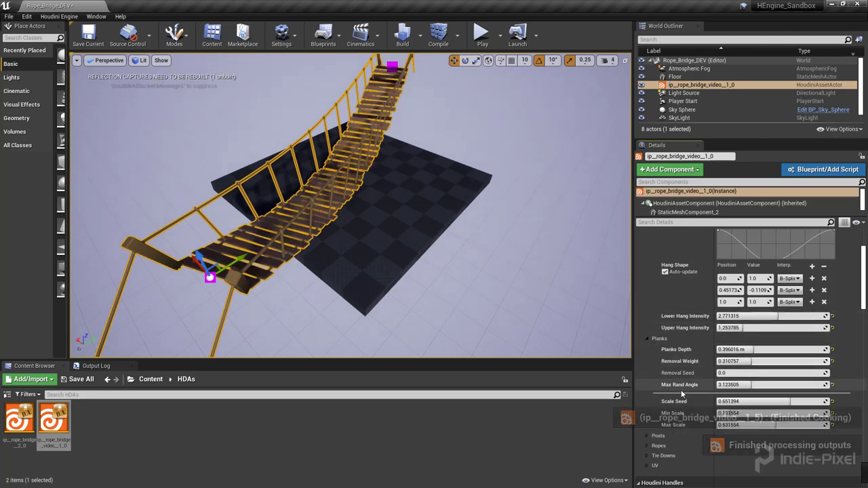
left_click_drag(373, 181, 265, 185, "alt")
left_click(651, 339)
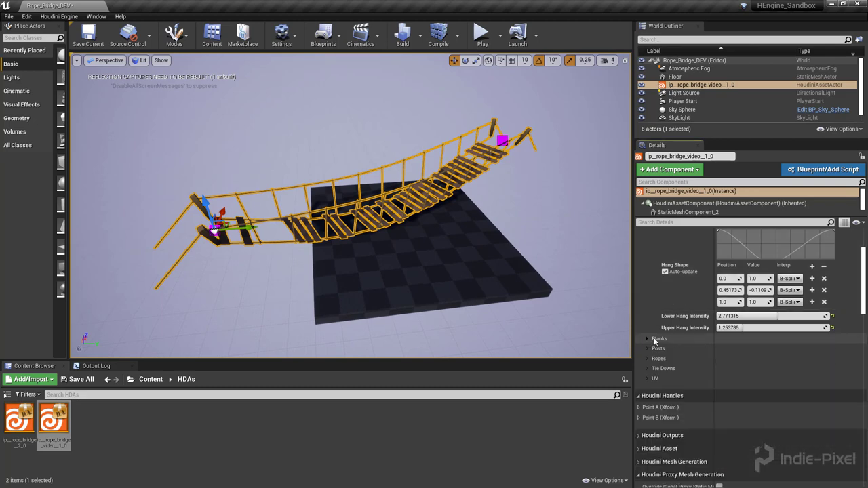
- Adjust the lean of the bridge posts by setting Post Angle X to about 13.79
left_click(655, 321)
scroll(659, 330, "down", 2)
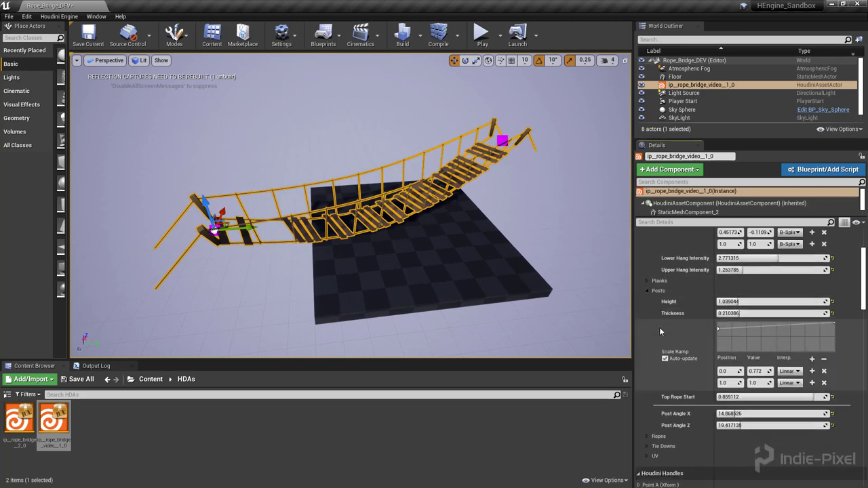
left_click_drag(597, 305, 436, 258, "alt")
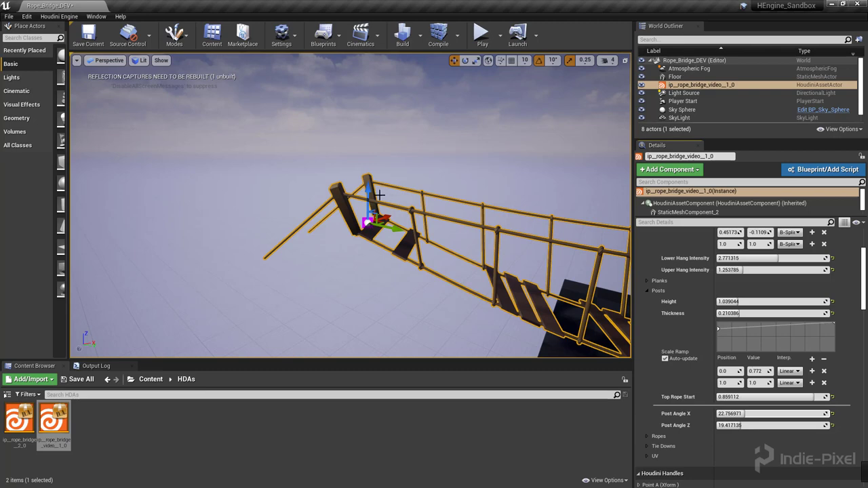
left_click_drag(379, 196, 326, 203, "alt")
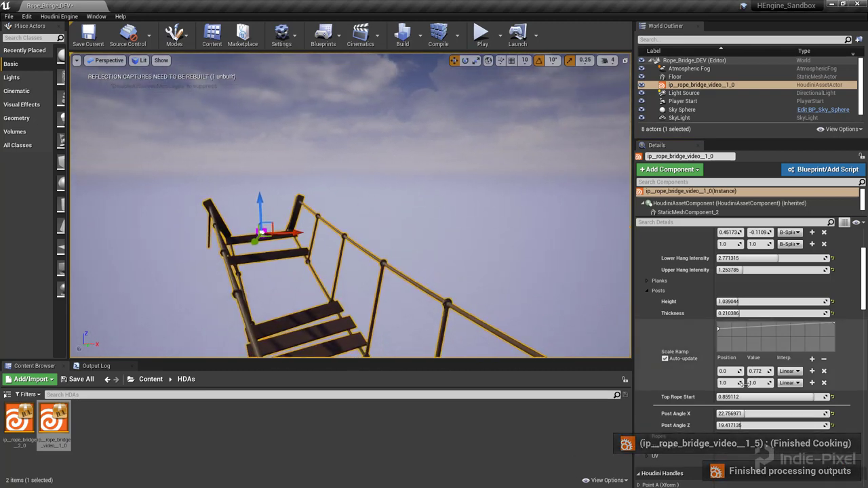
left_click_drag(733, 413, 565, 355)
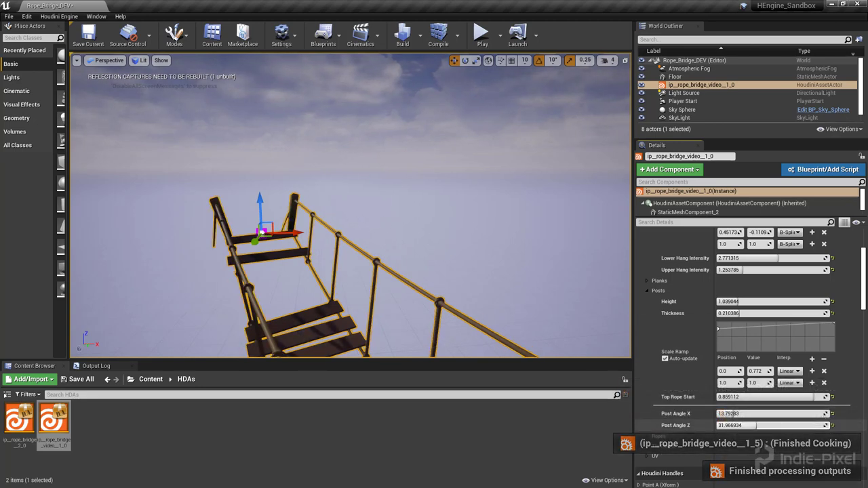
- Set the bridge posts' Post Angle Z to about 20.49
left_click_drag(737, 425, 249, 263)
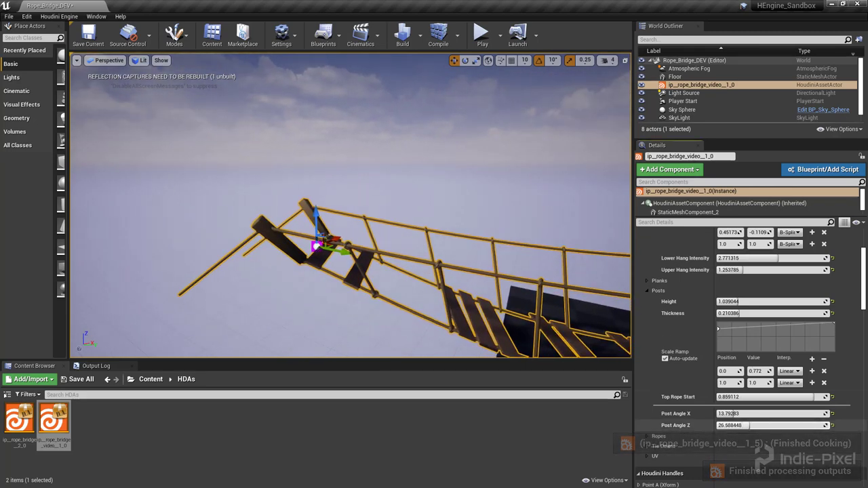
left_click_drag(768, 426, 755, 429)
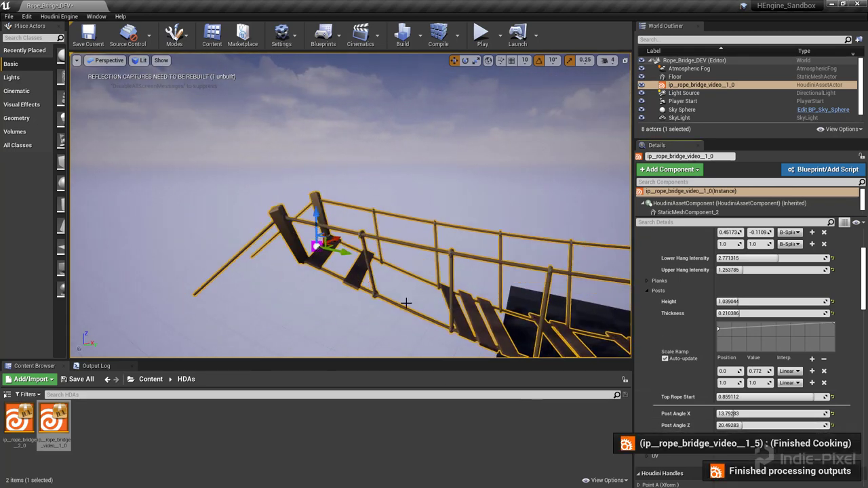
right_click_drag(405, 302, 551, 350)
scroll(679, 291, "down", 1)
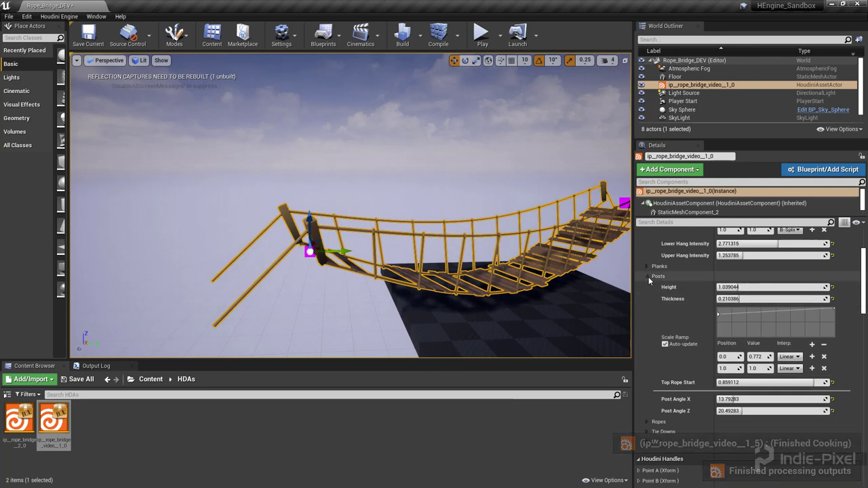
left_click(647, 276)
- Review the Ropes, Tie Downs and UV parameter groups of the bridge asset
left_click(647, 286)
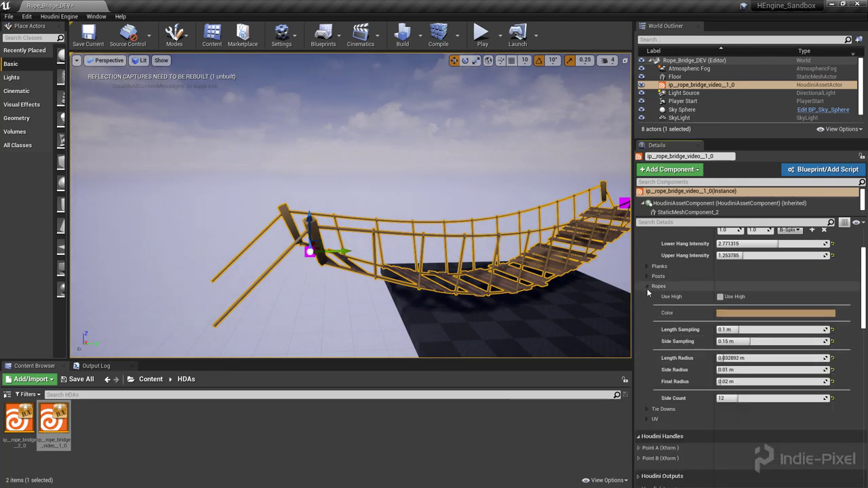
left_click(647, 286)
left_click(648, 296)
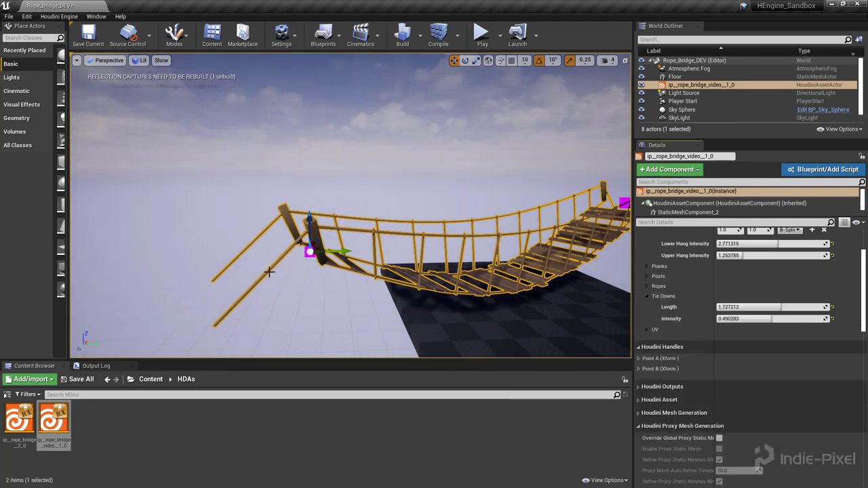
left_click(648, 296)
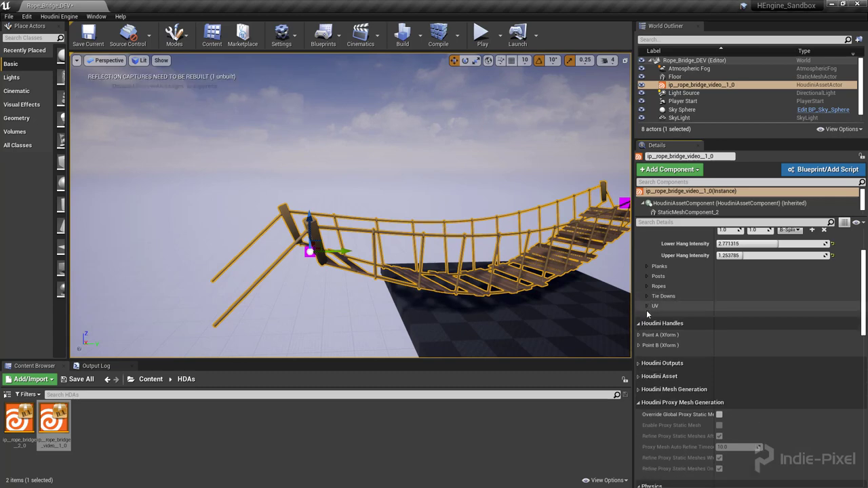
left_click(648, 306)
- Switch to Houdini and compare the bridge's UVs in the UV view between the uvlayout and output0 nodes
left_click_drag(407, 271, 267, 271, "alt")
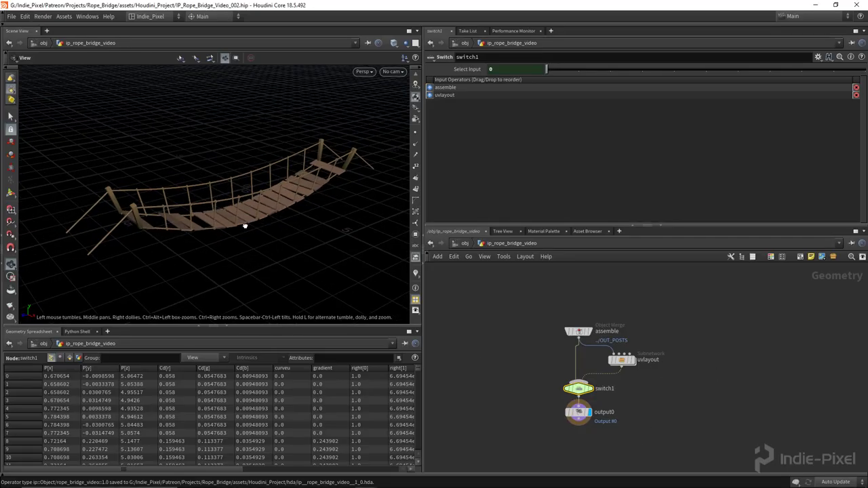
key("space+5")
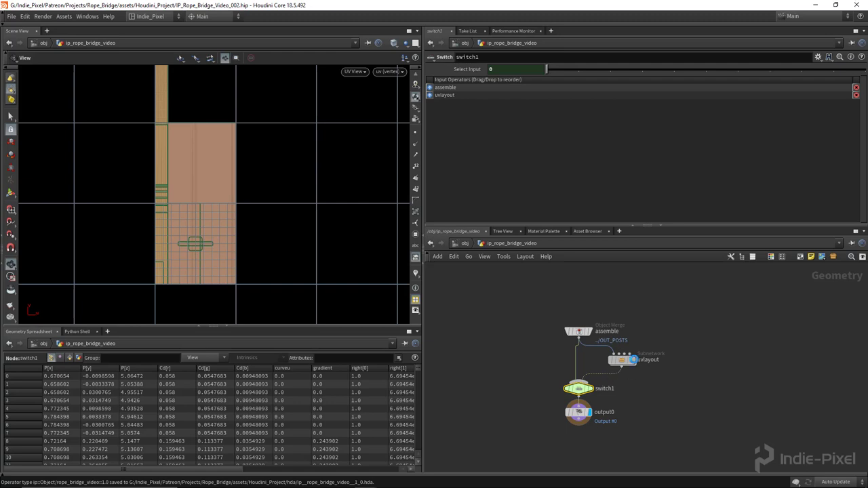
left_click(633, 360)
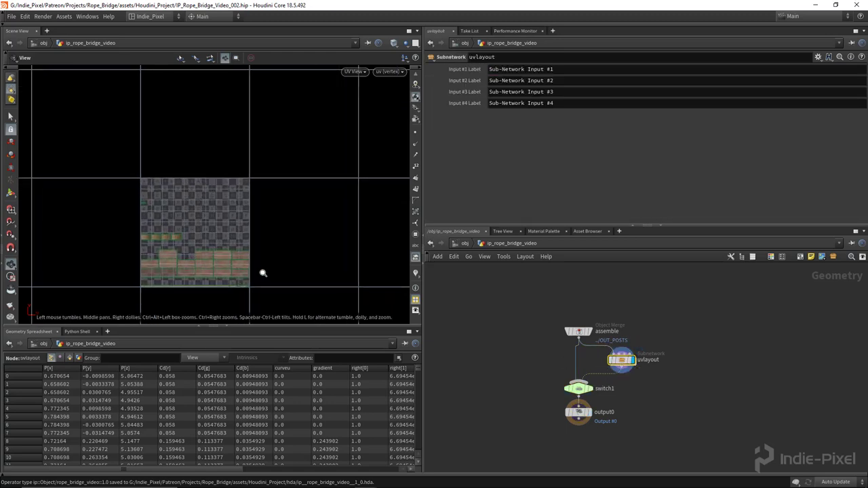
scroll(263, 273, "up", 1)
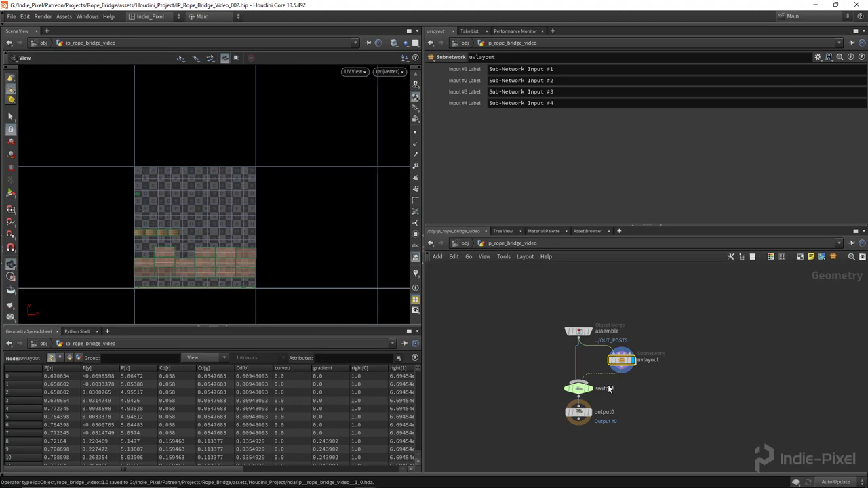
left_click_drag(581, 416, 582, 427)
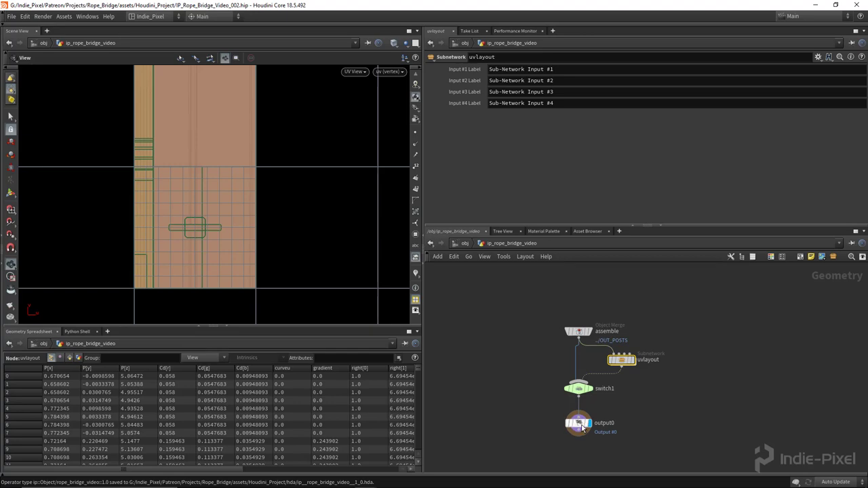
- Switch to Unreal Engine and inspect the rope bridge and its end handles from different angles
left_click(411, 479)
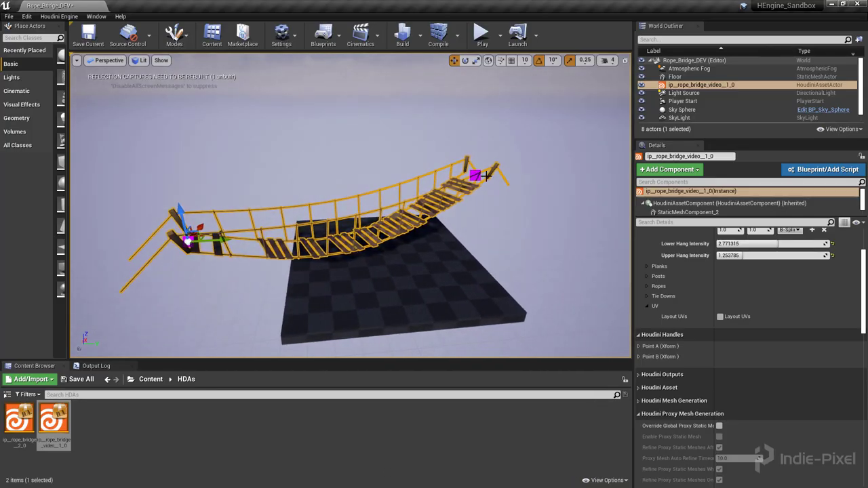
left_click(482, 175)
right_click_drag(473, 233, 450, 196)
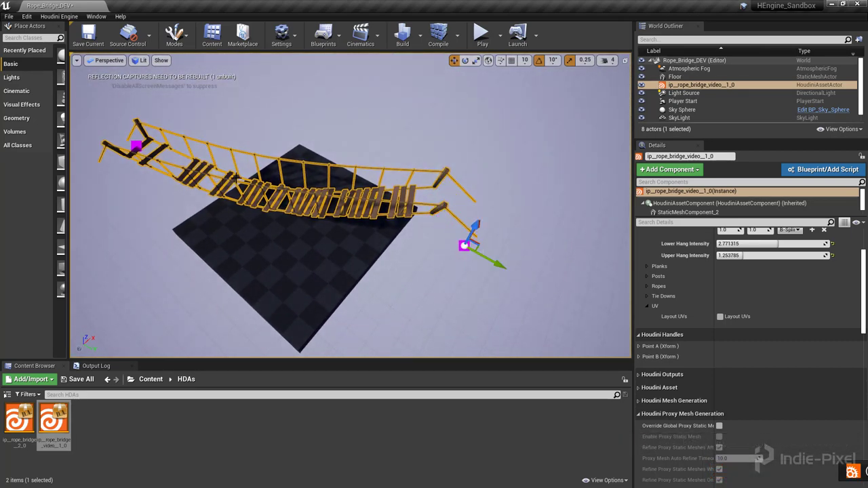
right_click_drag(237, 179, 277, 153)
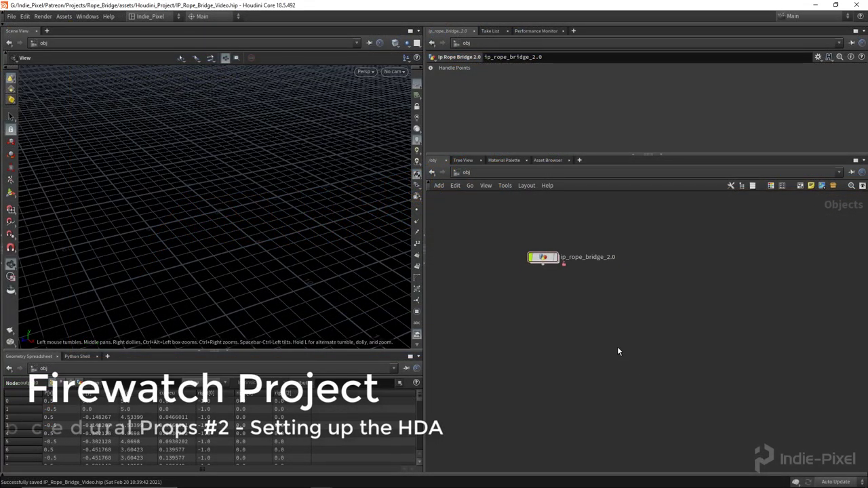
- Create a Geometry object in Houdini's obj network and name it ip_rope_bridge_video
key("Tab")
type("geo")
key("Return")
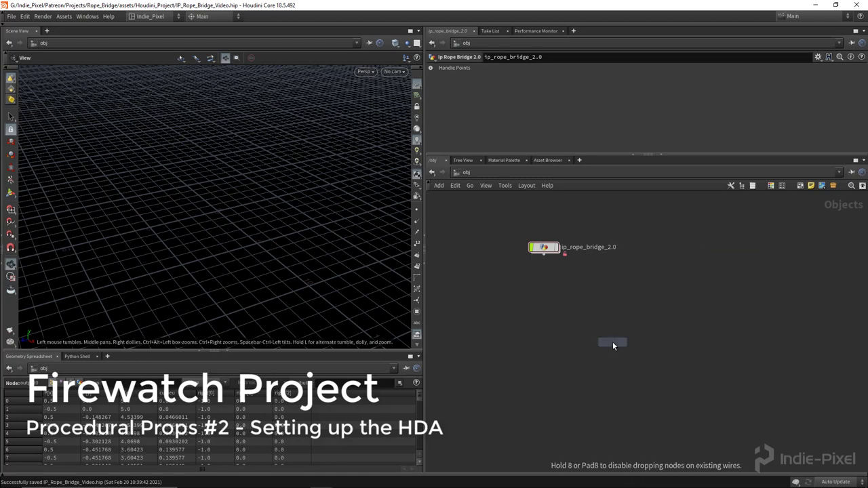
left_click(612, 342)
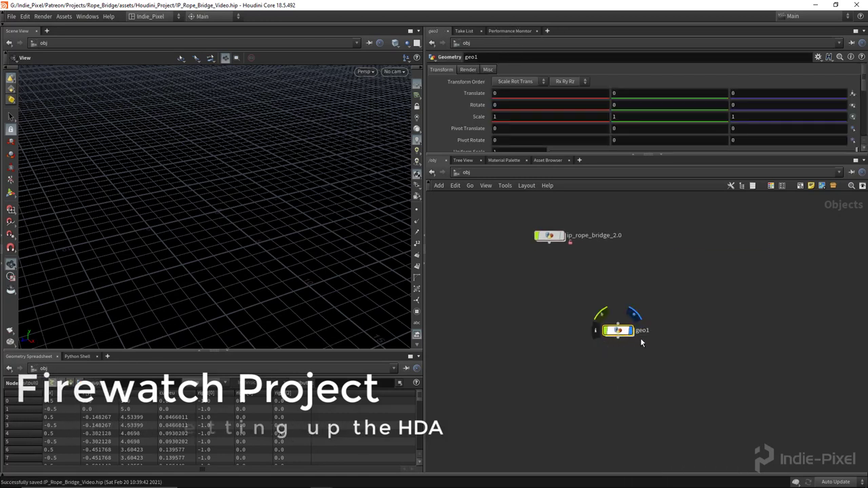
scroll(643, 332, "up", 2)
double_click(641, 331)
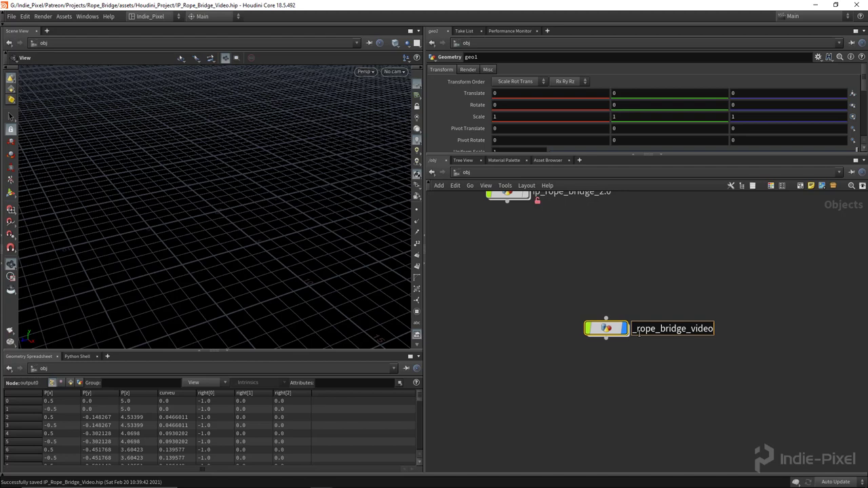
key("Return")
- Start a new digital asset from the ip_rope_bridge_video node with the operator name ip::rope_bridge_video::1.0
right_click(612, 328)
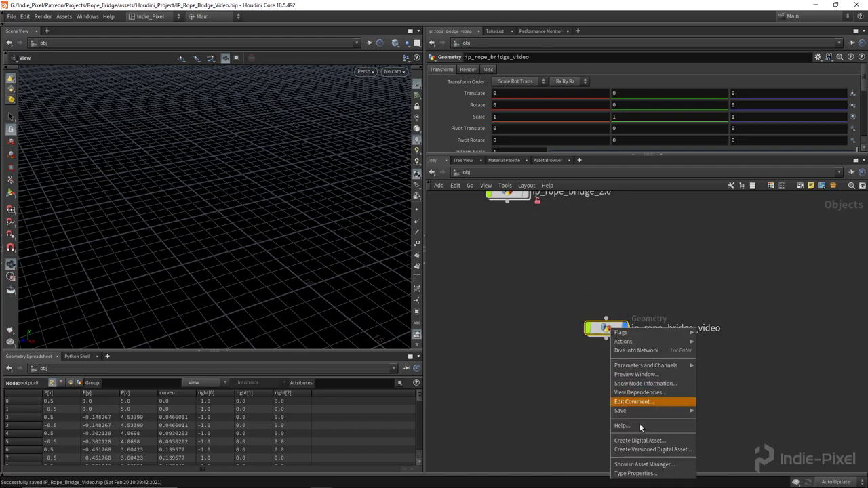
left_click(638, 441)
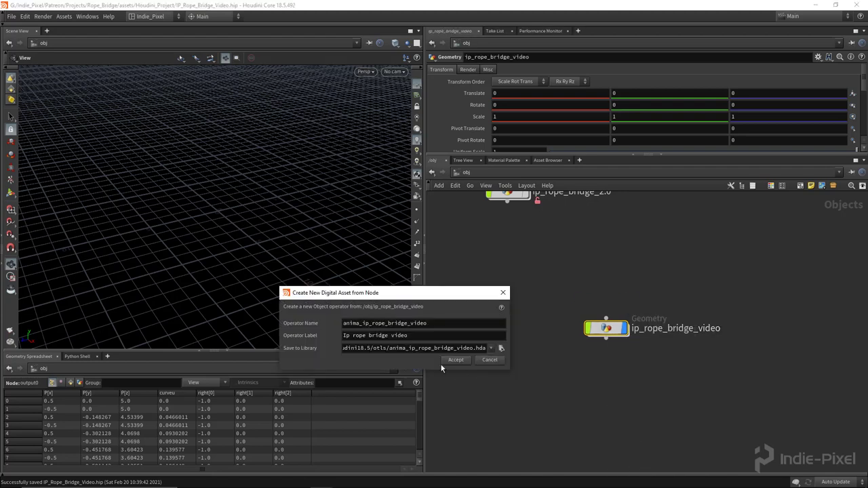
right_click(604, 333)
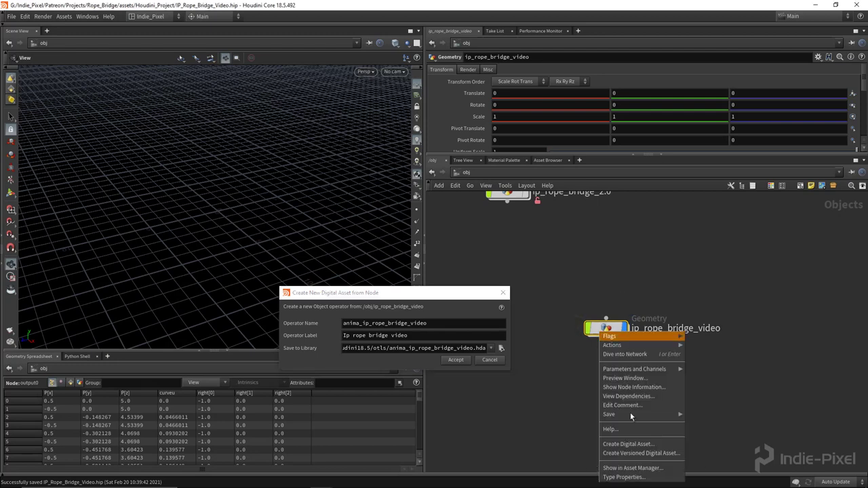
left_click(364, 325)
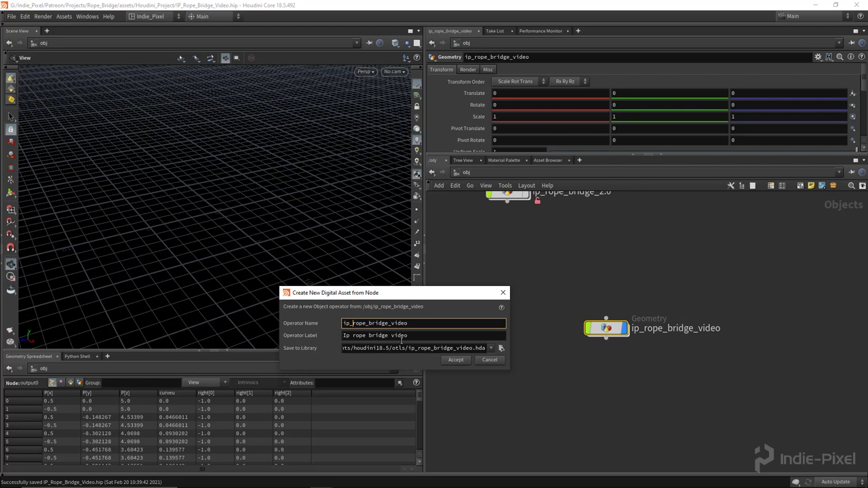
key("BackSpace")
type("::")
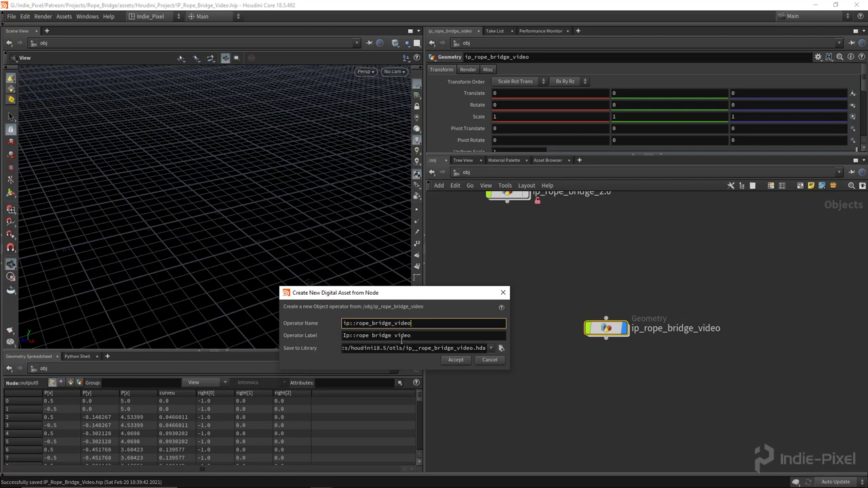
type("::")
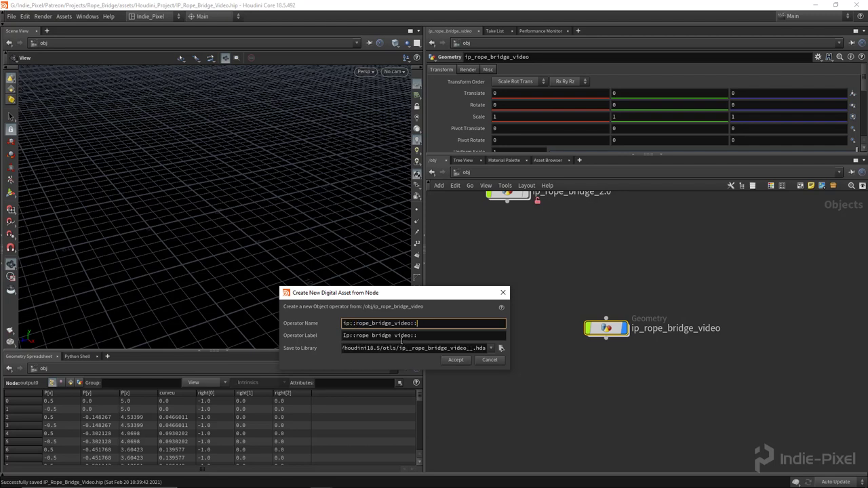
type("1.0")
key("Tab")
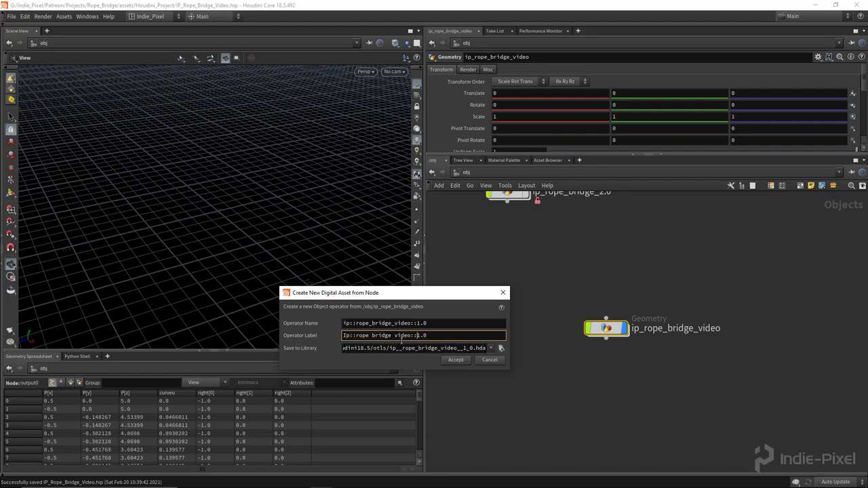
- Set the new asset's operator label to "Ip Rope Bridge Video 1.0"
key("BackSpace")
key("BackSpace")
key("Left")
key("Left")
key("Left")
key("Left")
key("Left")
key("Left")
key("Delete")
type("B")
key("Left")
key("Left")
key("Left")
key("BackSpace")
key("BackSpace")
type("R")
- Save the asset library as ip__rope_bridge_video__1_0.hda in $HIP/hda and create the asset, destroying all spare parameters
left_click(503, 348)
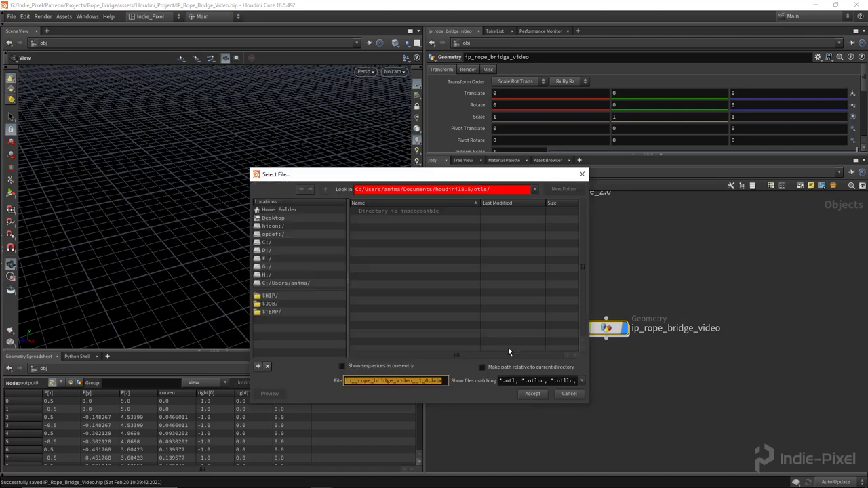
left_click(277, 296)
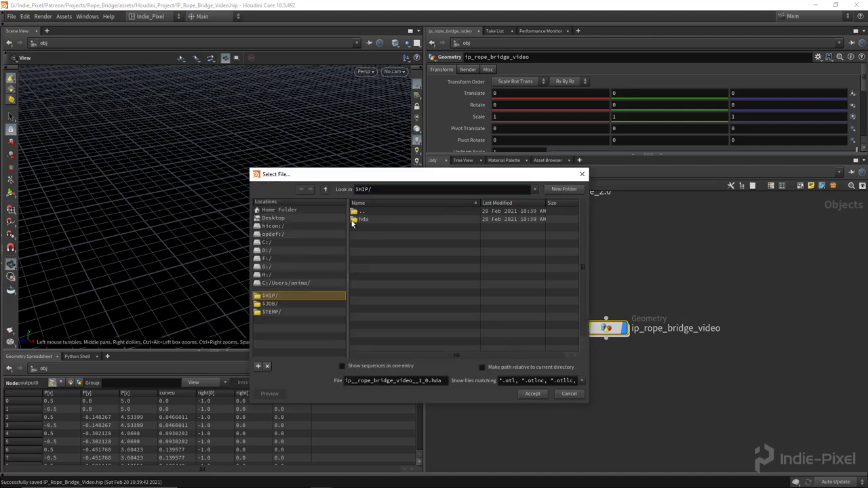
double_click(372, 220)
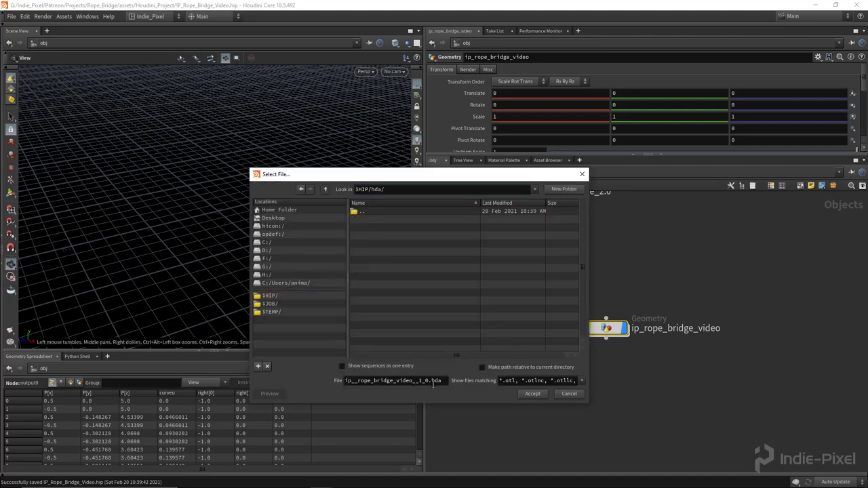
left_click(531, 394)
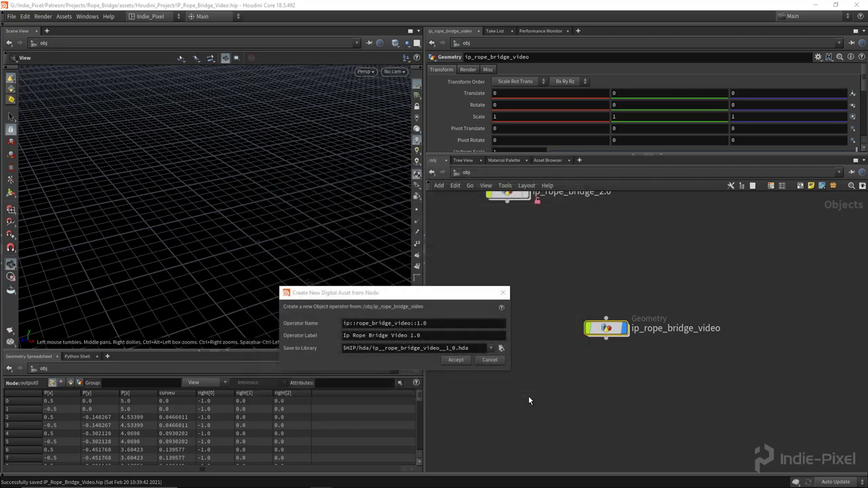
left_click(456, 360)
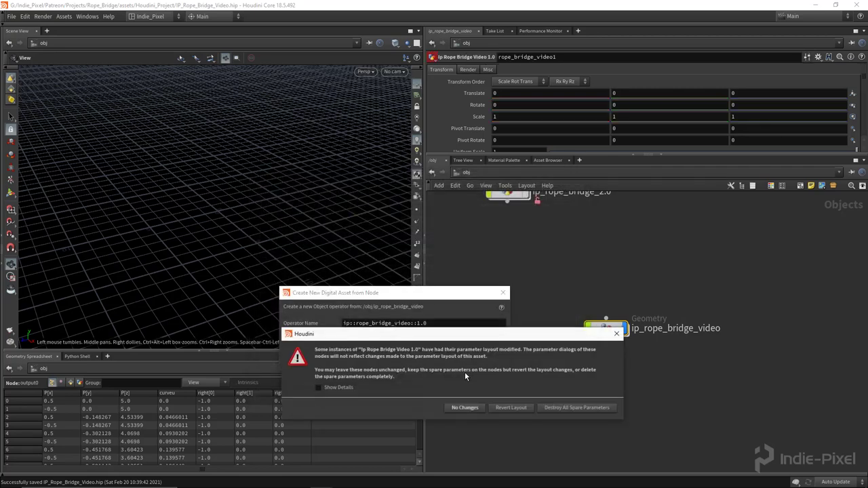
left_click(578, 410)
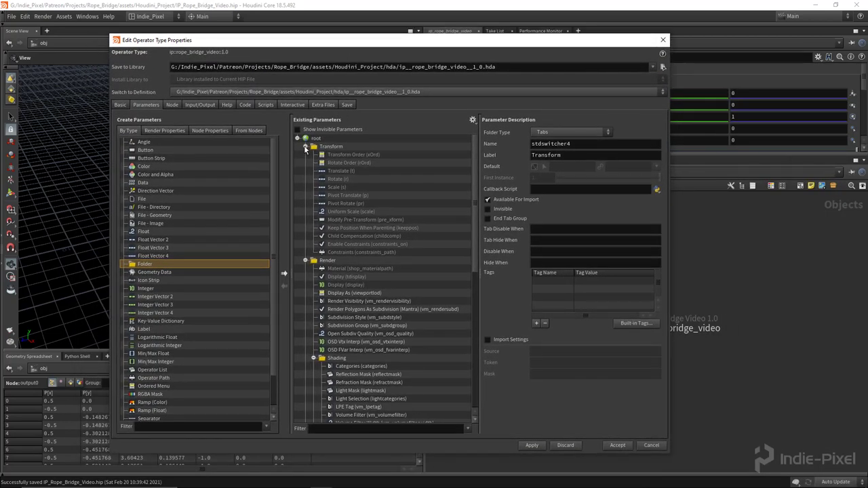
- Make the asset's Transform, Render and Misc folders and the Renderable parameter invisible, and apply the change
left_click(306, 146)
left_click(306, 154)
left_click(332, 146)
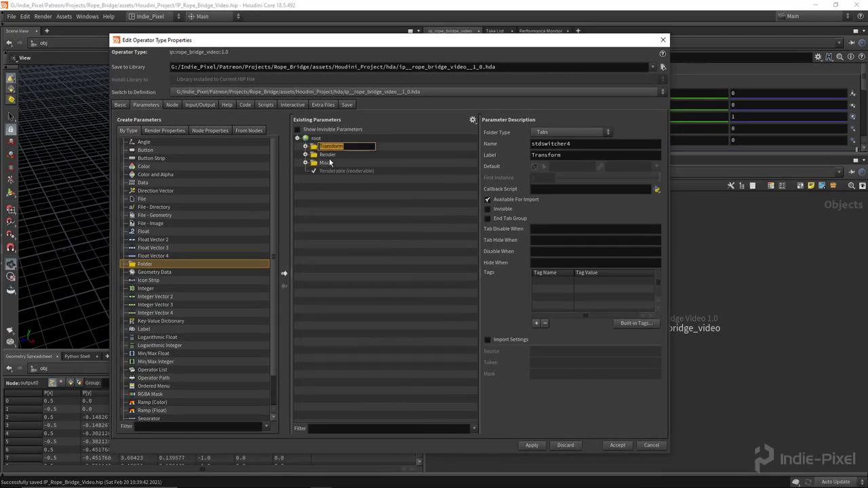
left_click(328, 171, "shift")
left_click(496, 132)
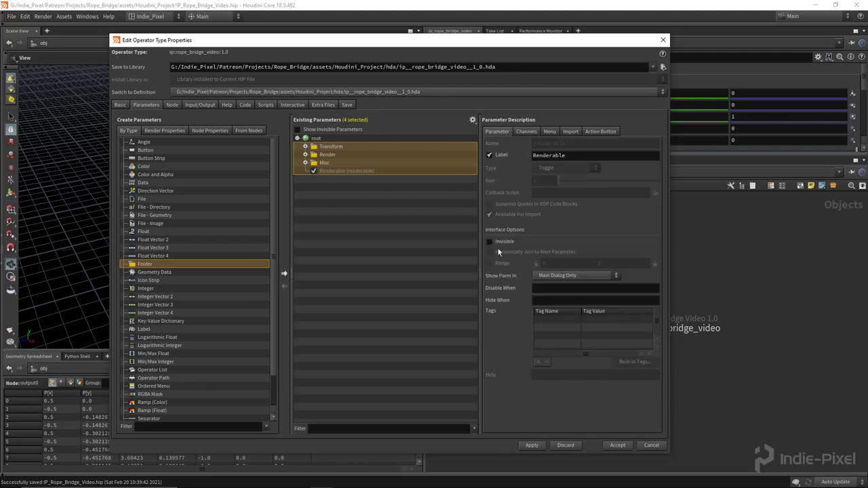
key("Delete")
left_click(533, 446)
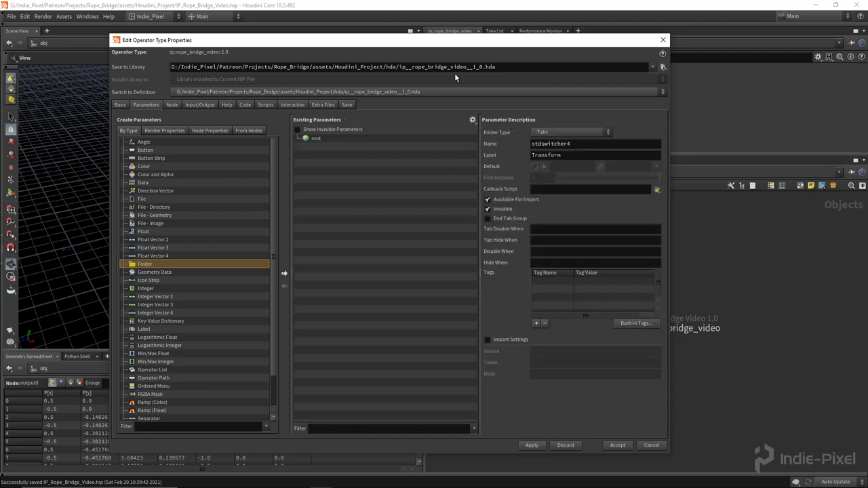
- Add a folder to the asset's parameters, named points_handles_folder and labelled "Handle Points"
left_click_drag(426, 42, 451, 44)
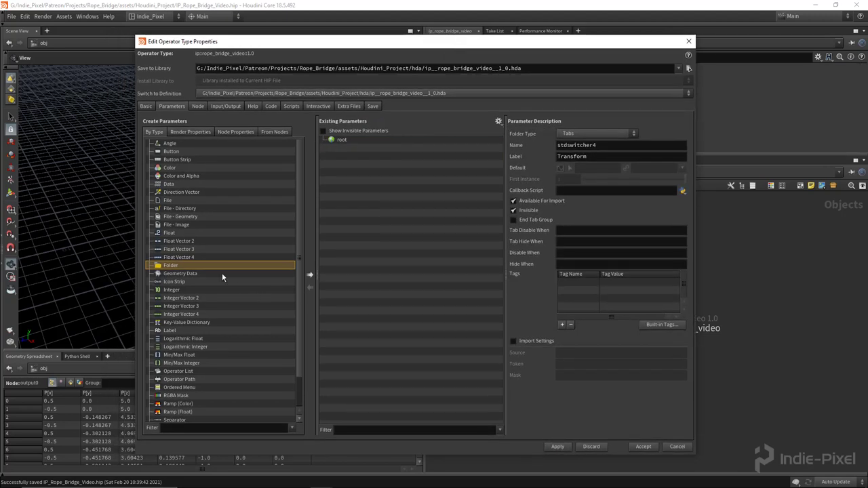
left_click_drag(171, 266, 403, 154)
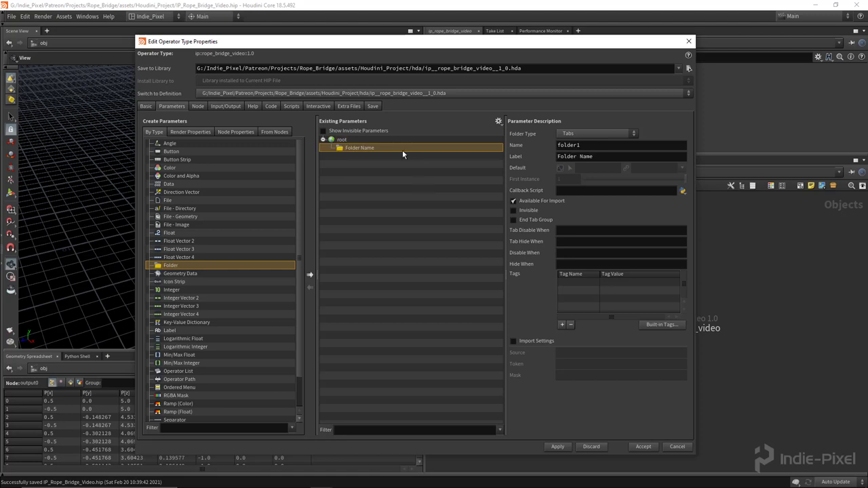
double_click(601, 145)
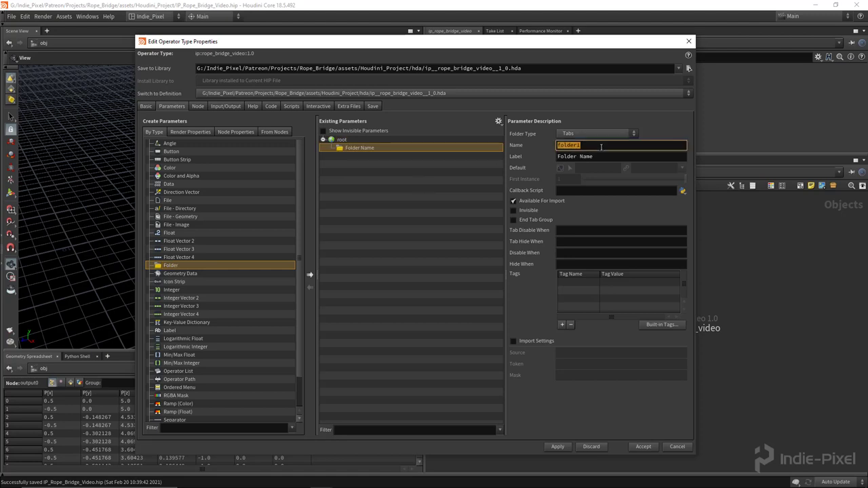
type("handle")
key("BackSpace")
key("BackSpace")
key("BackSpace")
key("BackSpace")
key("BackSpace")
key("BackSpace")
type("points_handles_folder")
key("Tab")
type("P")
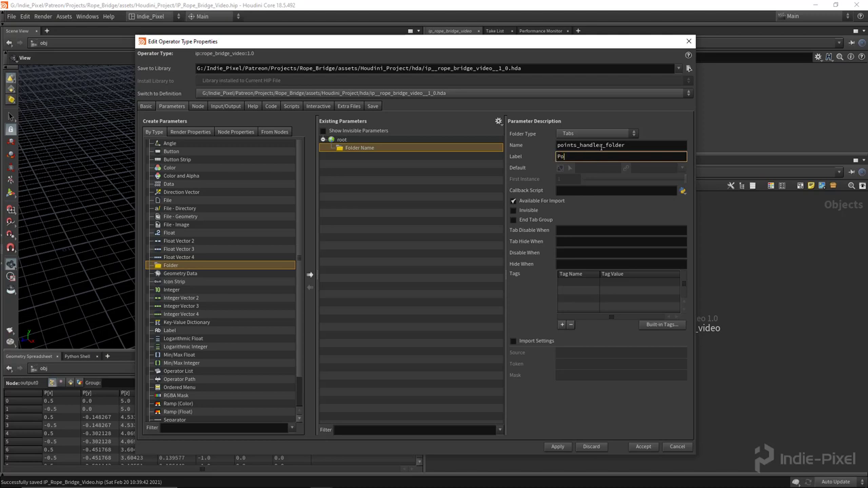
type("Handle Points")
key("Return")
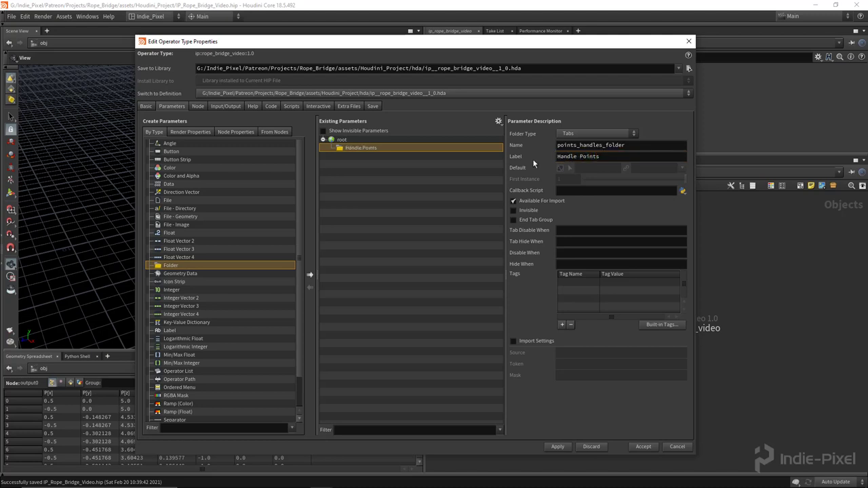
- Add two Float Vector 3 parameters to the Handle Points folder and name the first pA with the label "Point A"
left_click_drag(177, 249, 386, 163)
left_click(392, 156)
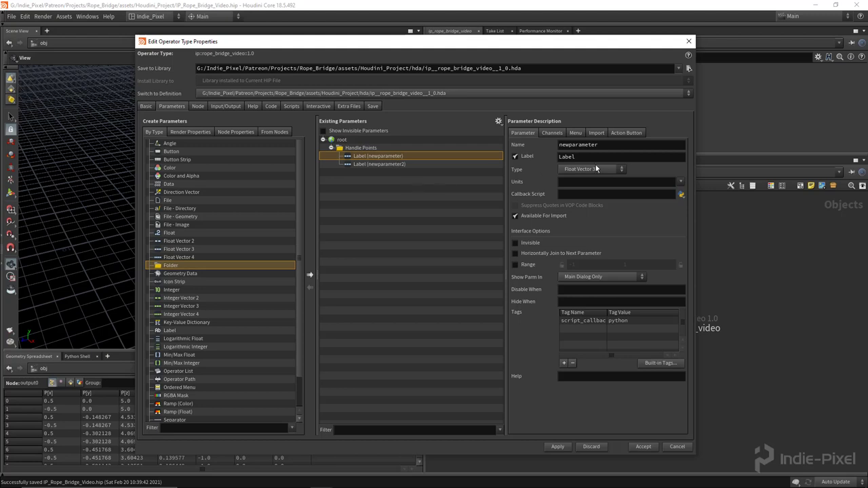
double_click(615, 143)
type("pA")
key("Tab")
type("P")
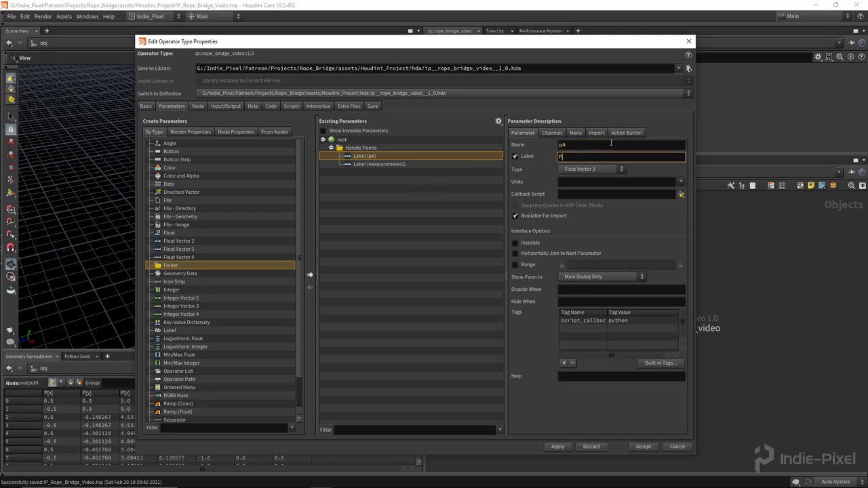
type("oint A")
key("Return")
- Name the second vector parameter pB with the label "Point B" and apply the changes to the asset
left_click(380, 164)
double_click(588, 145)
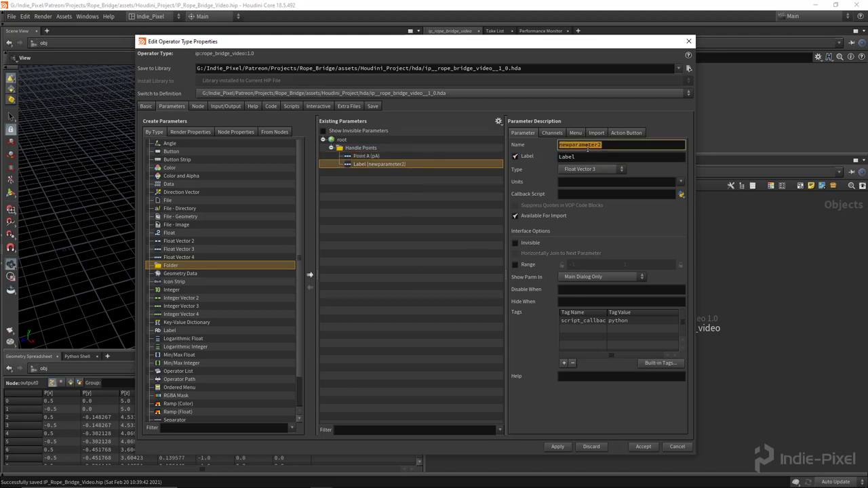
type("pB")
key("Tab")
type("P")
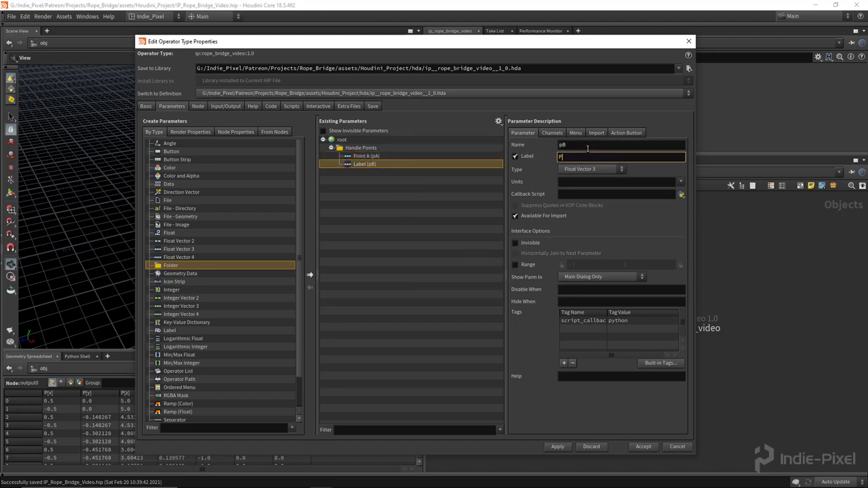
type("oint B")
key("Return")
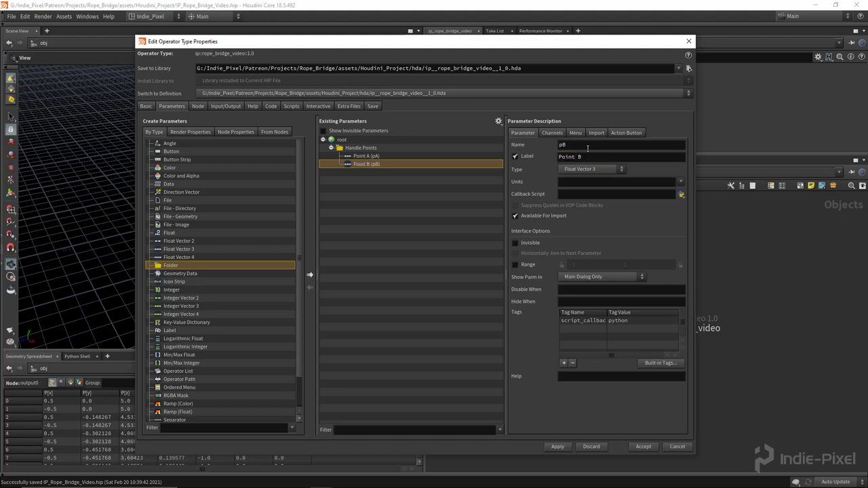
left_click(557, 446)
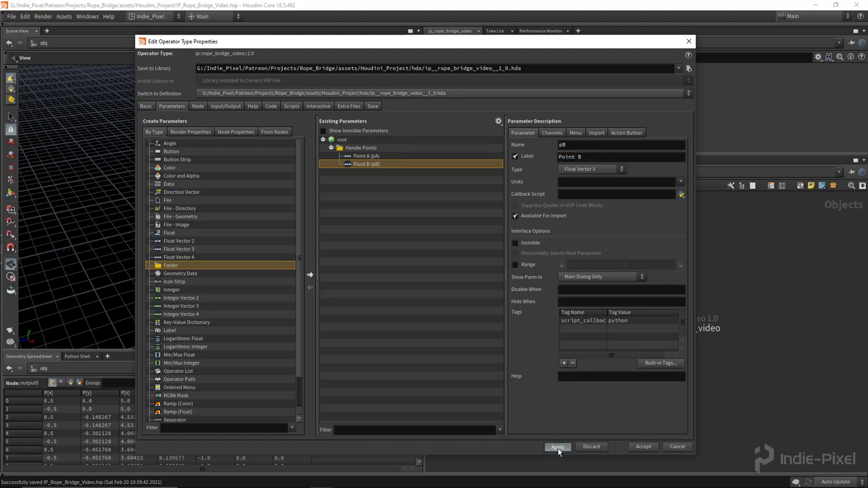
- Set the third default value of the Point A parameter to 5
left_click(370, 156)
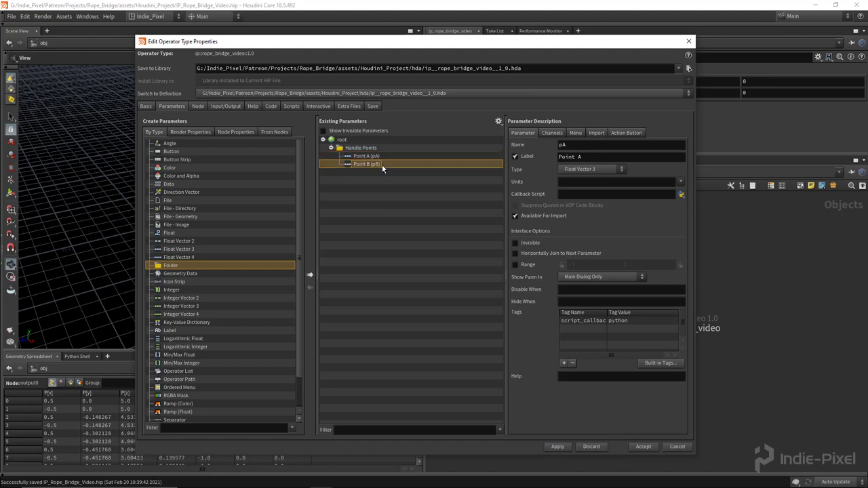
left_click(552, 132)
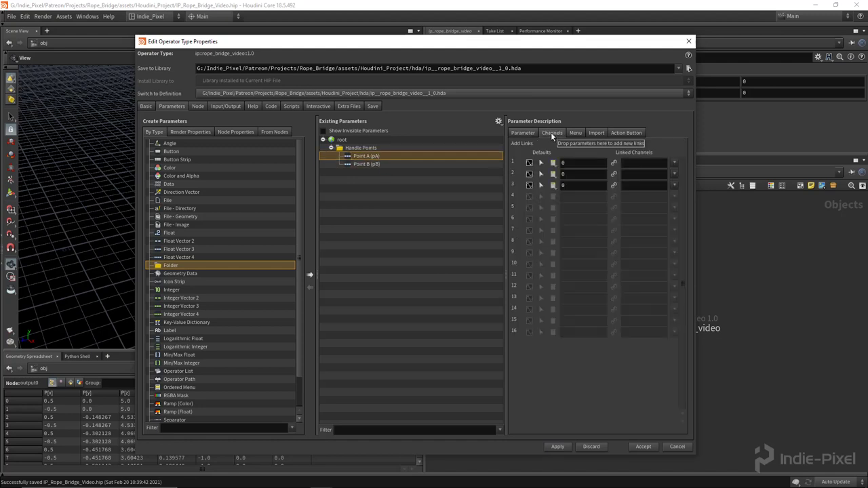
left_click(582, 186)
type("5")
key("Return")
- Set the third default value of the Point B parameter to -5 and apply the changes to the asset
left_click(426, 164)
double_click(579, 185)
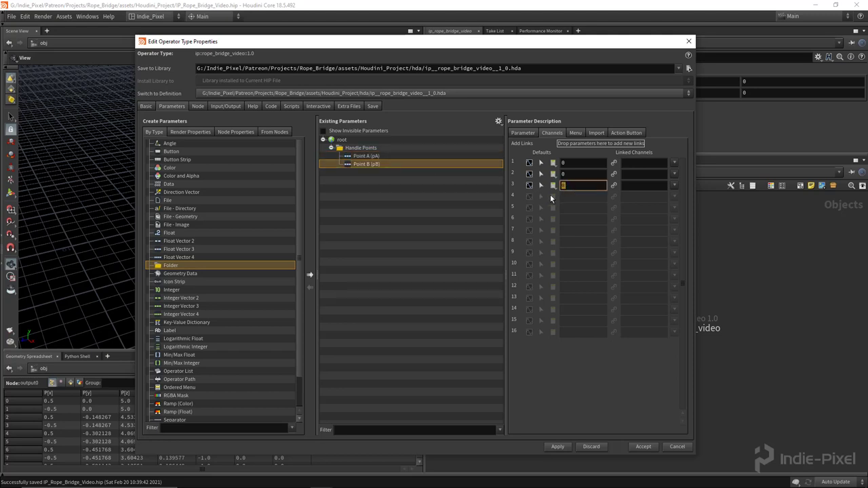
type("-5")
key("Return")
left_click(420, 156)
left_click(413, 163)
left_click(556, 446)
- Create a Transformer (xform) handle for the asset and name it "Point A"
left_click_drag(392, 43, 379, 44)
left_click(304, 106)
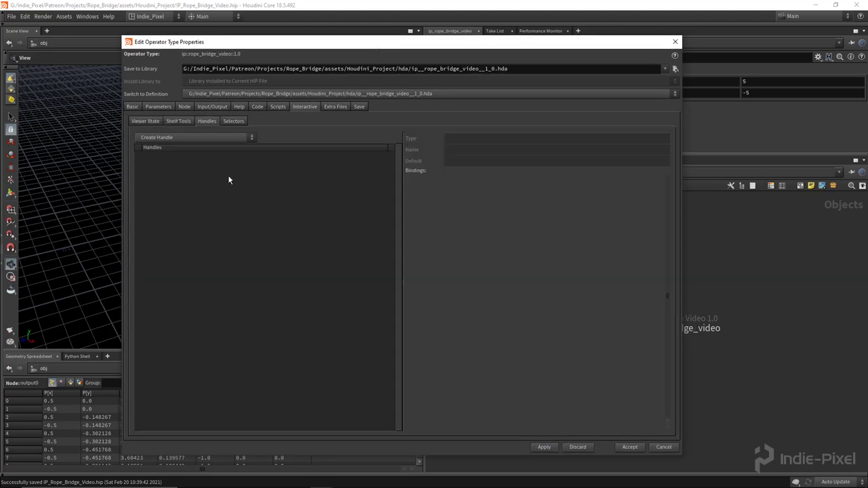
left_click(212, 138)
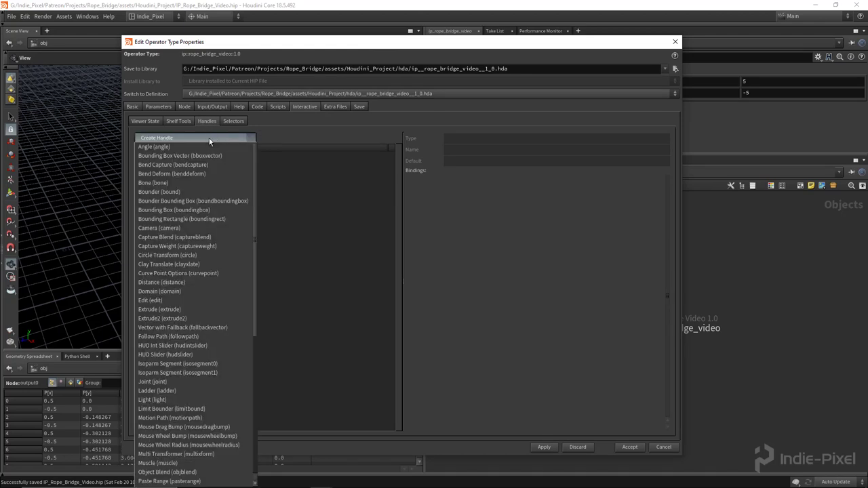
scroll(213, 265, "down", 9)
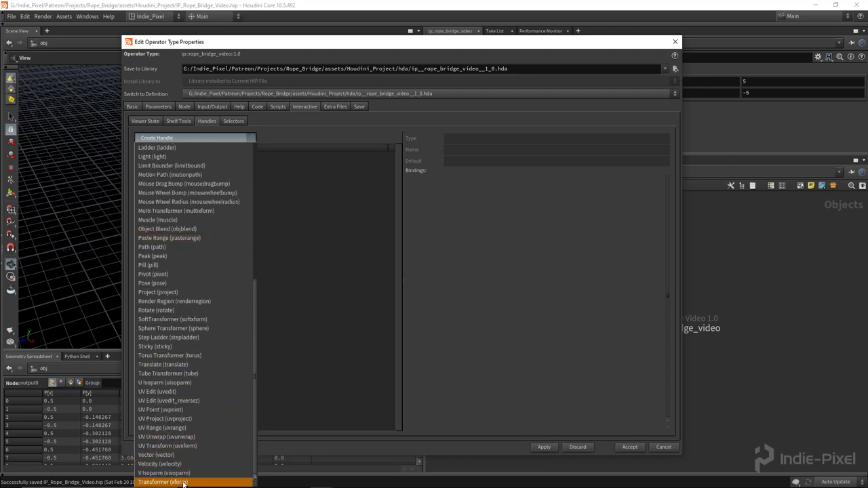
left_click(183, 482)
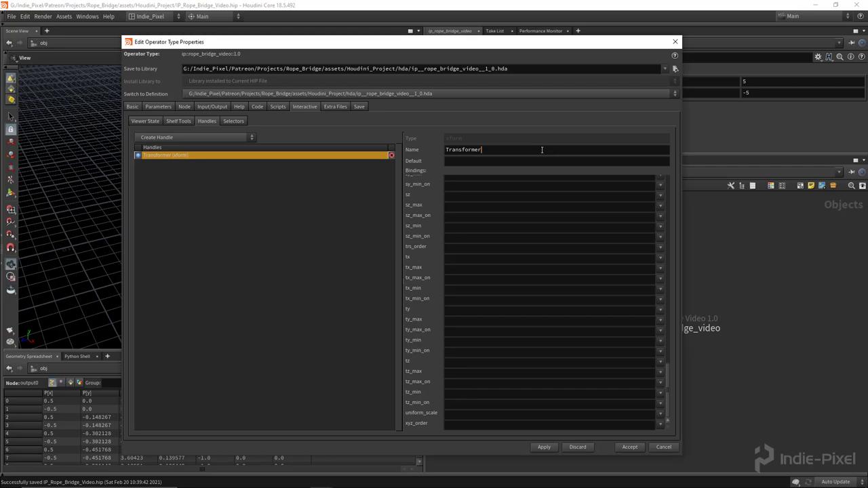
double_click(499, 150)
type("Point A")
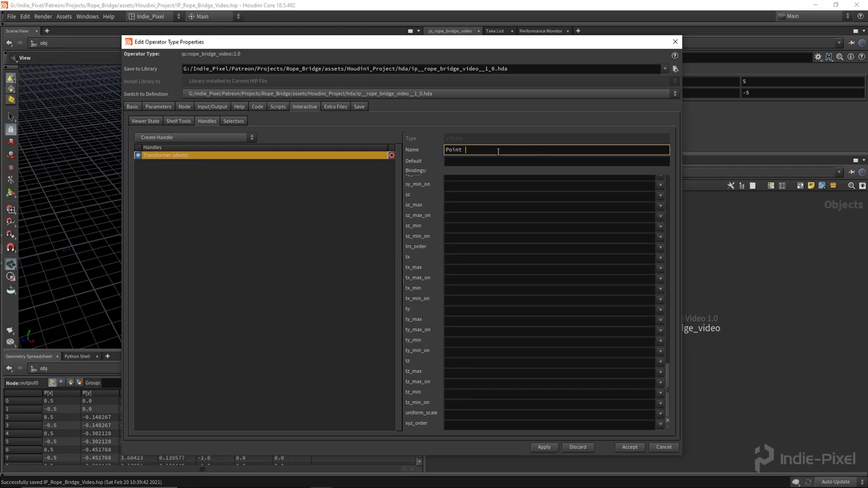
key("Return")
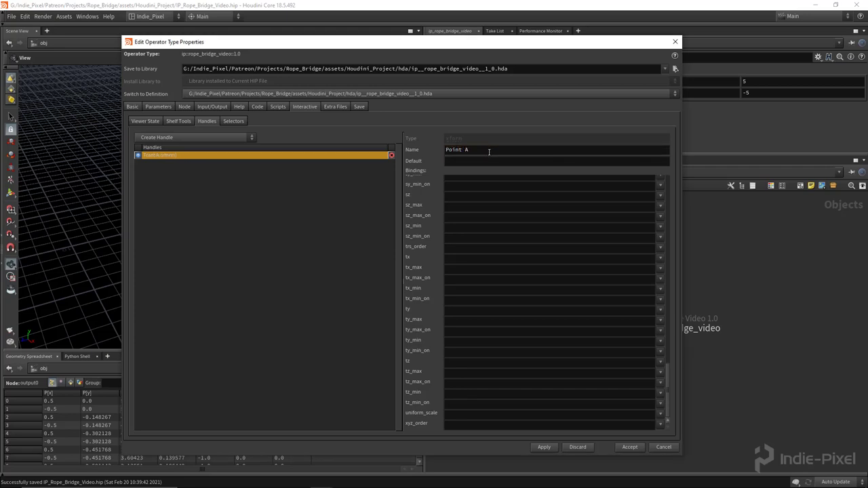
- Create a second Transformer (xform) handle and name it "Point B"
left_click(238, 137)
left_click_drag(252, 240, 259, 427)
left_click(192, 482)
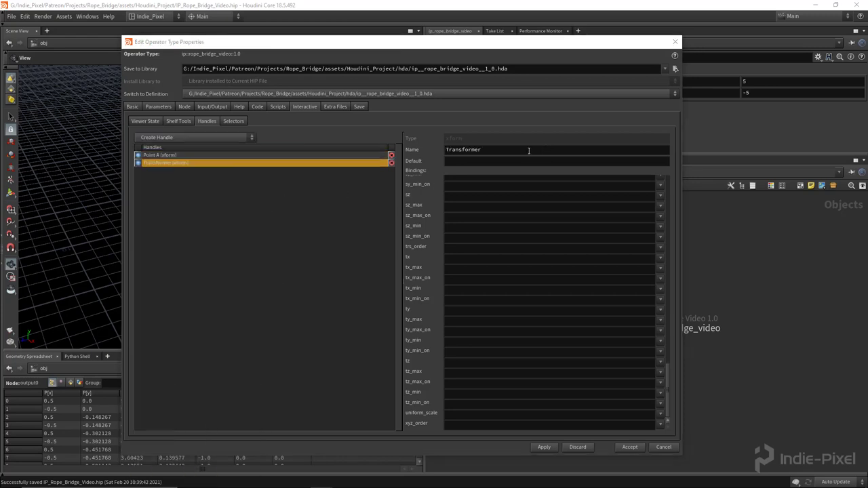
double_click(453, 150)
type("Point B")
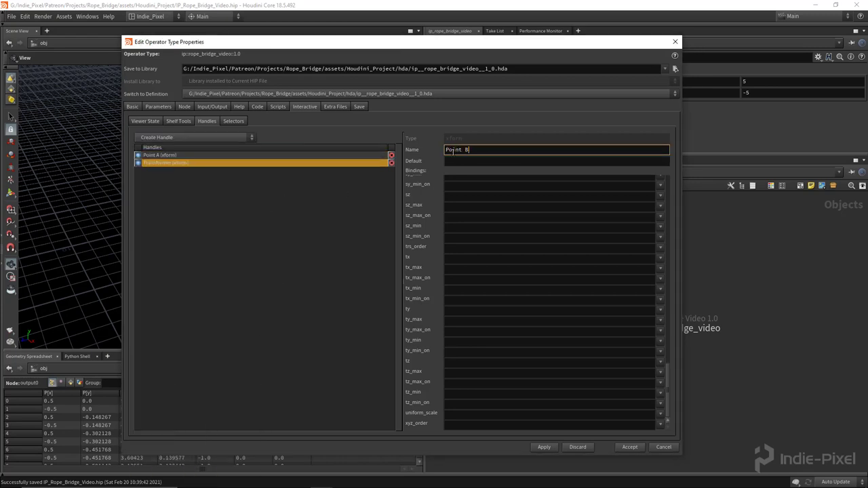
key("Return")
- Bind the tx channel of the Point A handle to the pAx parameter
left_click(267, 155)
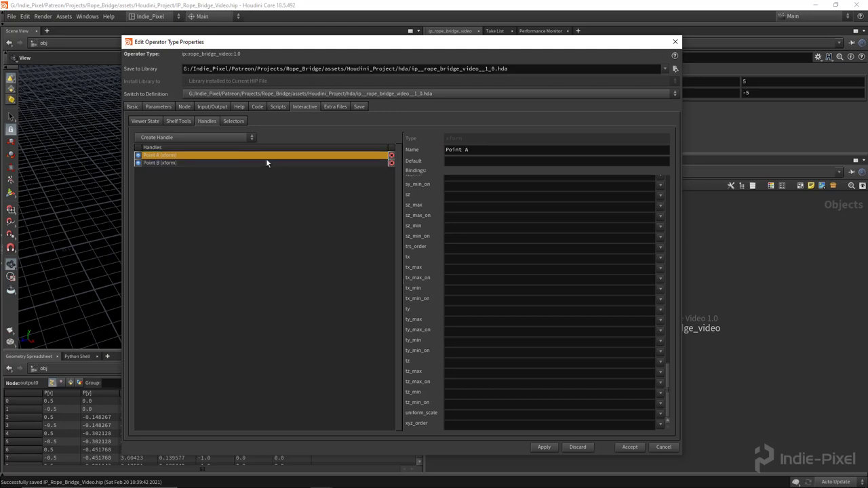
left_click(153, 107)
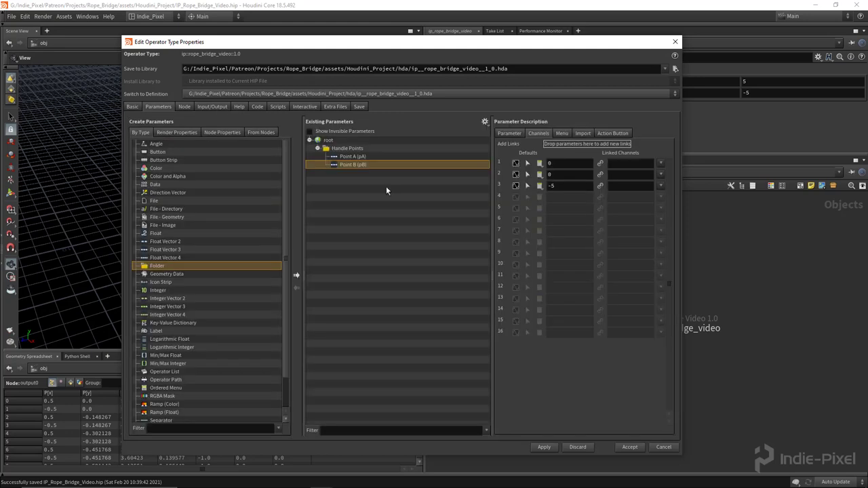
left_click(304, 106)
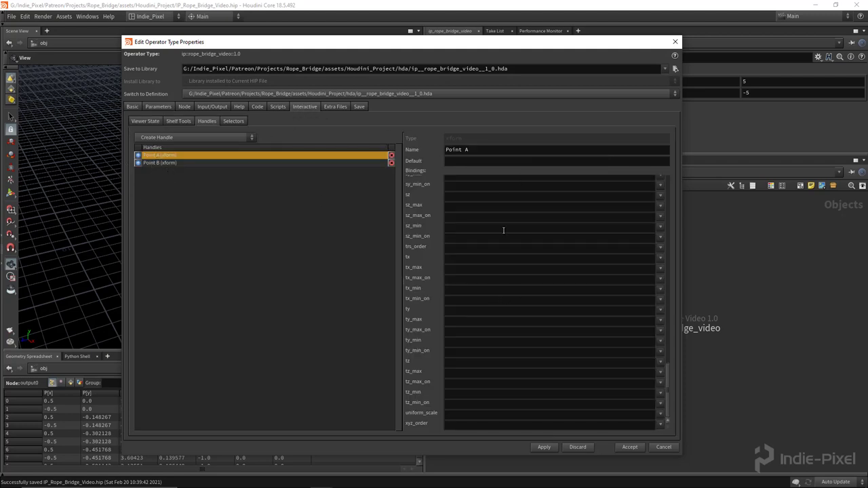
left_click(157, 106)
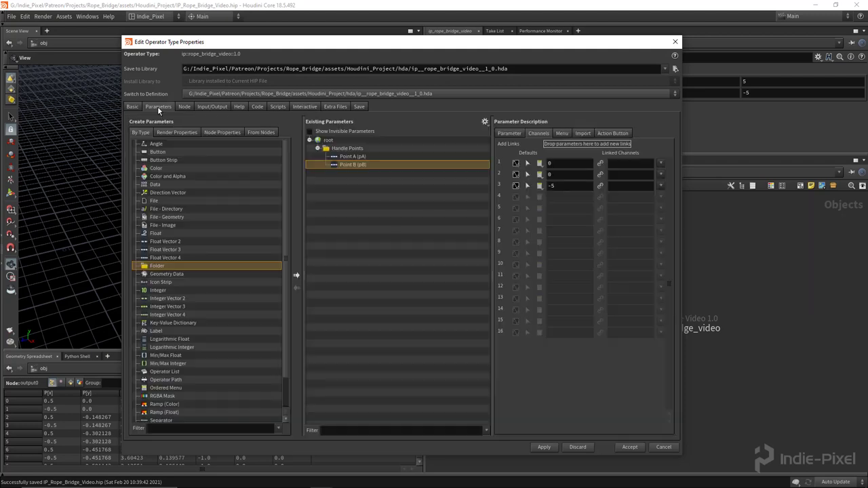
left_click(353, 156)
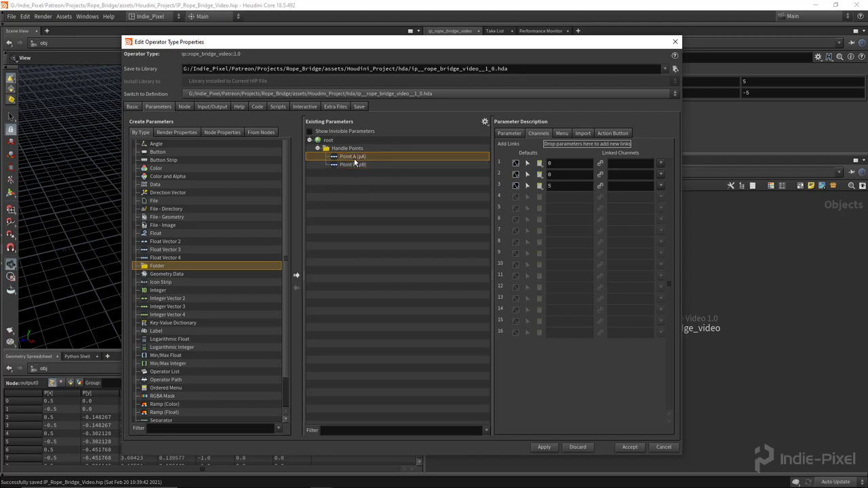
left_click(304, 107)
left_click(168, 156)
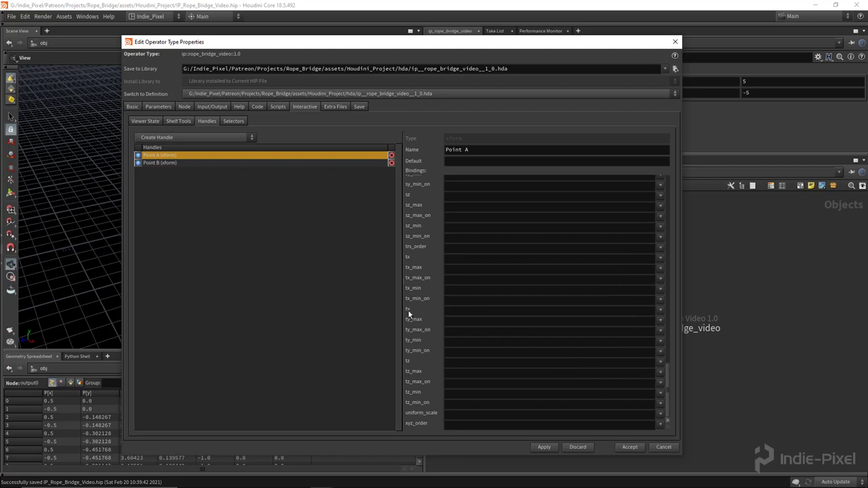
left_click(474, 258)
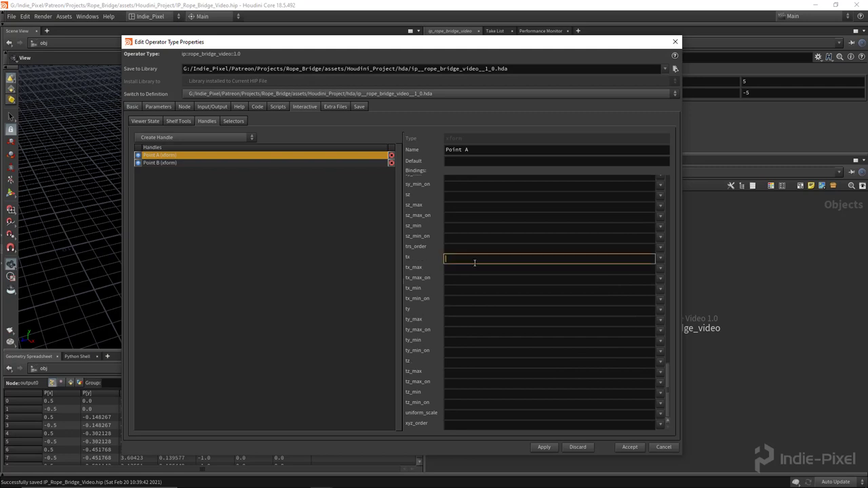
left_click(659, 259)
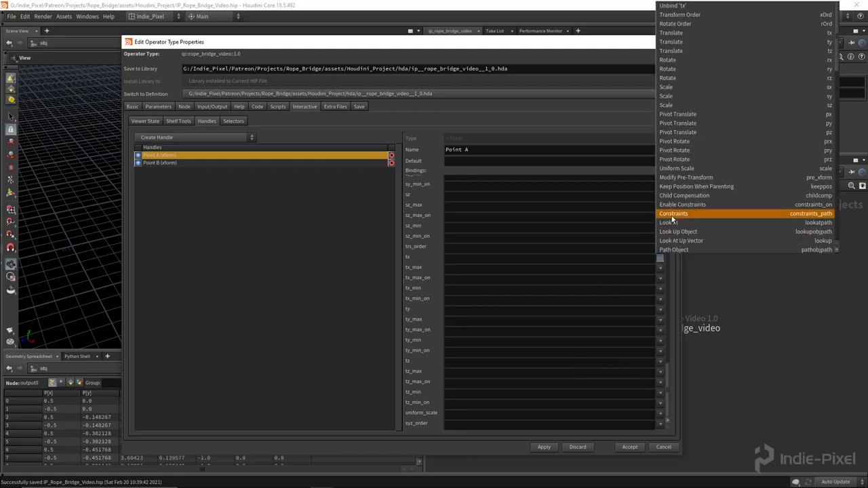
left_click_drag(836, 41, 836, 231)
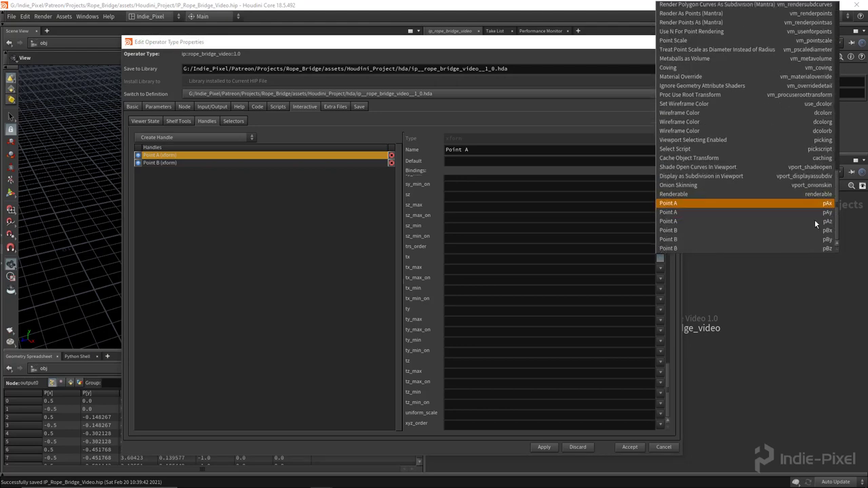
left_click(796, 205)
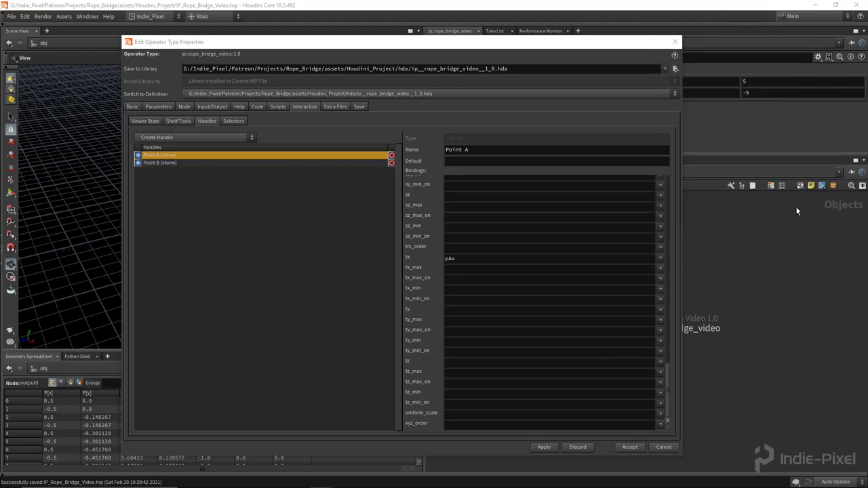
- Bind the ty channel of the Point A handle to the pAy parameter
left_click(457, 312)
left_click(660, 310)
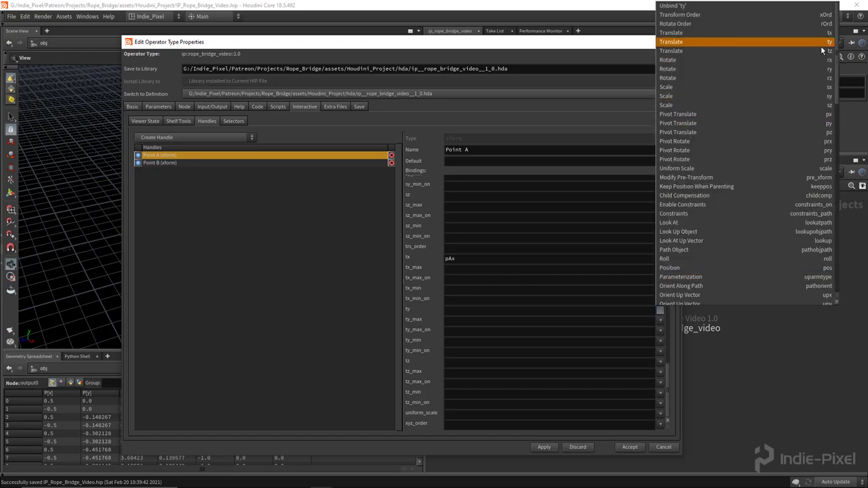
scroll(811, 81, "down", 5)
scroll(794, 162, "down", 5)
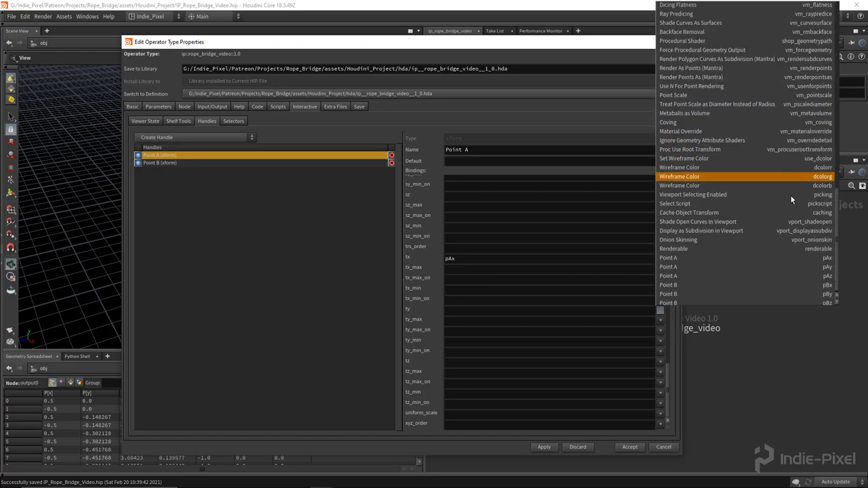
left_click(769, 264)
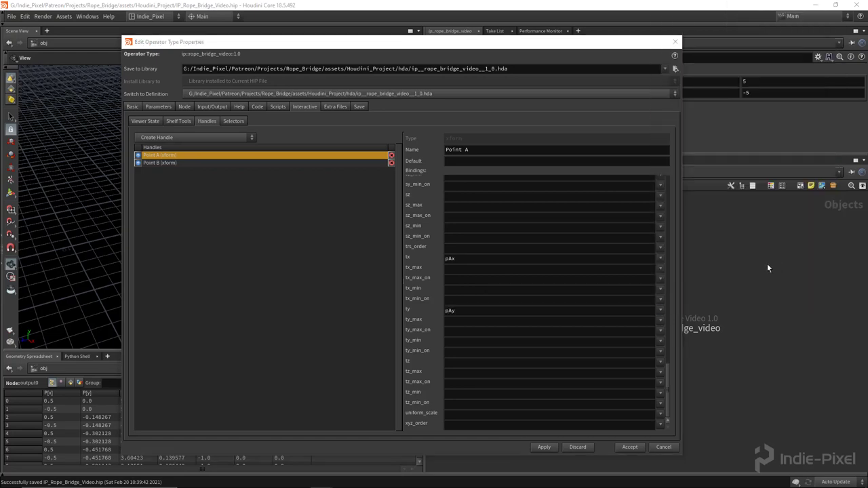
- Bind the tz channel of the Point A handle to the pAz parameter
left_click(480, 366)
left_click(660, 361)
scroll(753, 176, "down", 3)
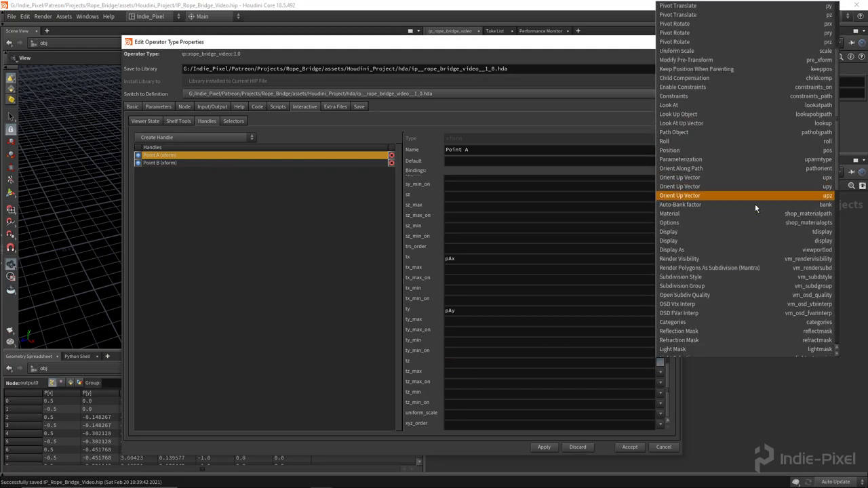
scroll(757, 230, "down", 10)
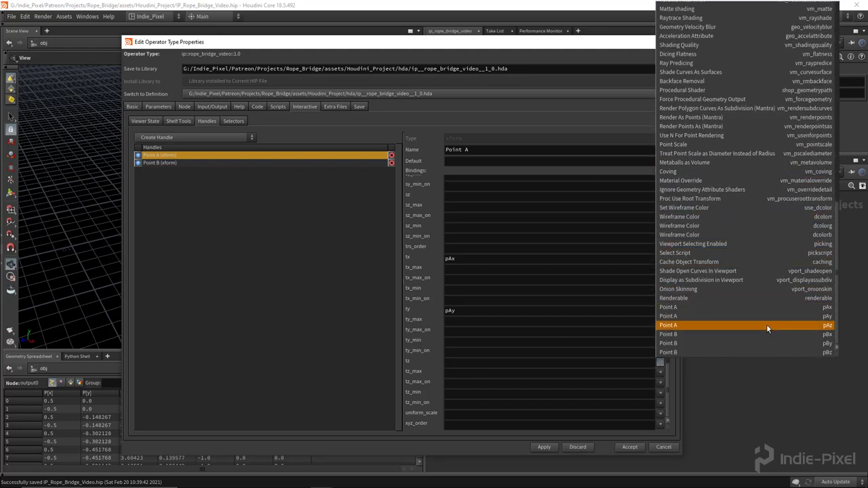
left_click(767, 324)
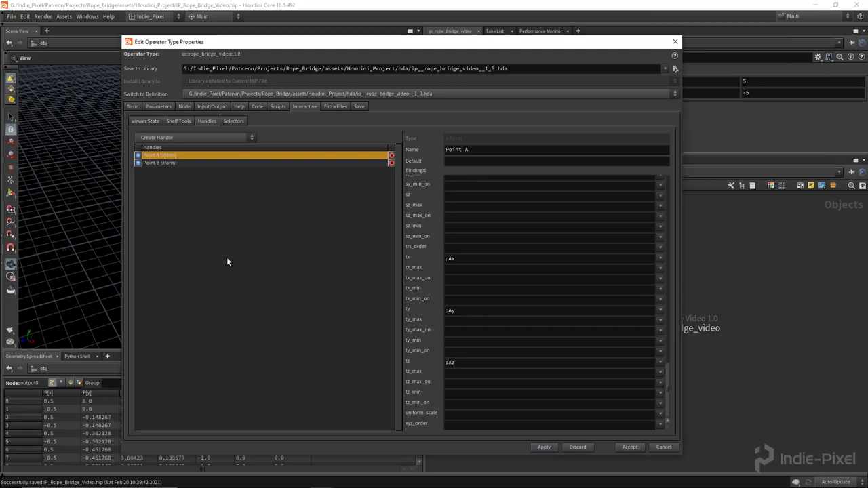
- Bind the tx channel of the Point B handle to the pBx parameter
left_click(173, 162)
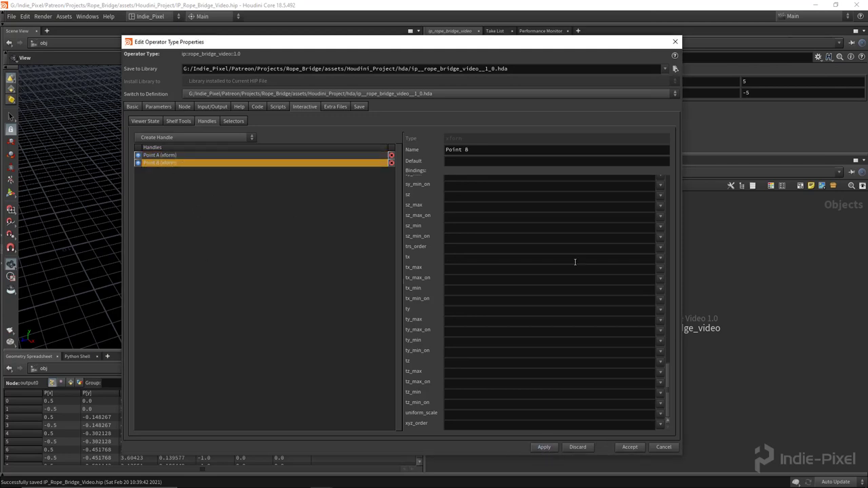
left_click(457, 259)
left_click(661, 260)
scroll(800, 138, "down", 2)
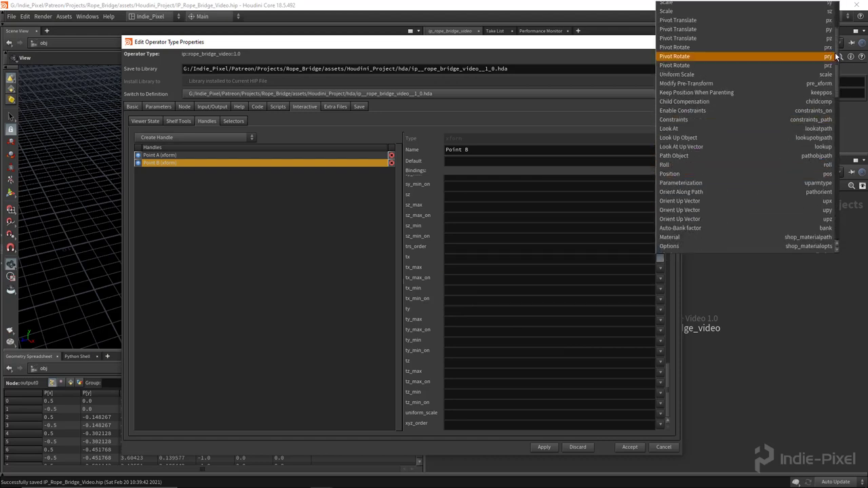
scroll(836, 62, "down", 10)
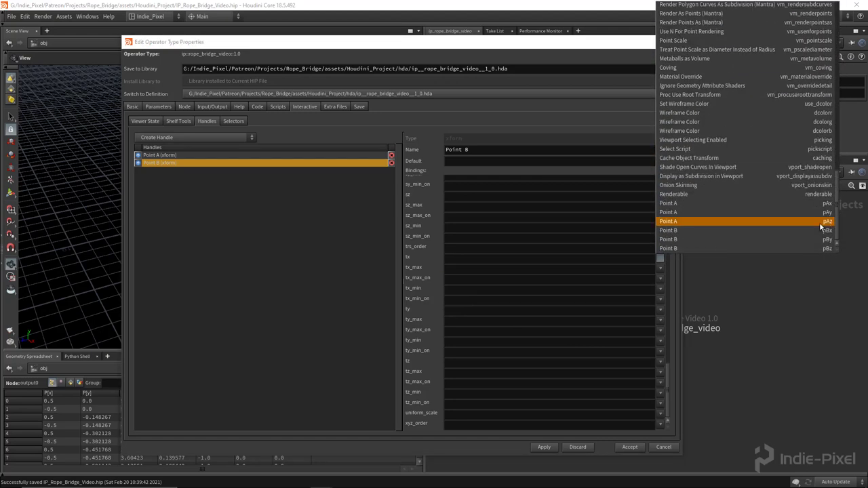
left_click(751, 231)
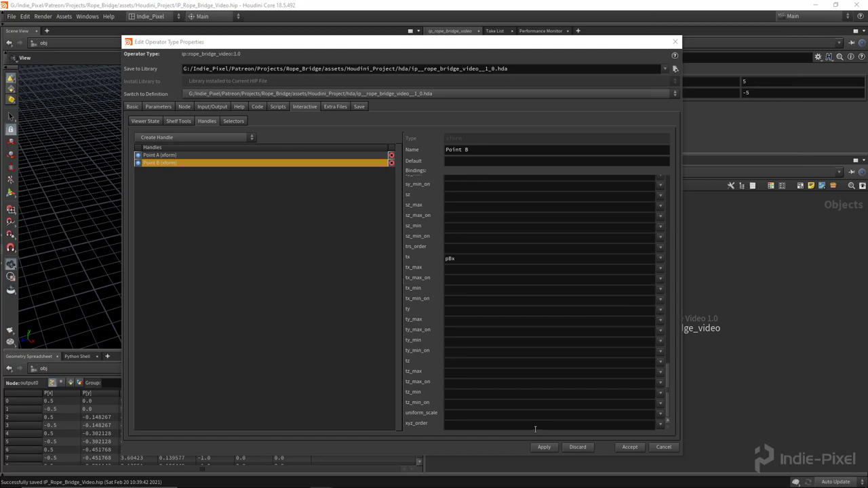
- Bind the ty channel of the Point B handle to the pBy parameter
left_click(464, 313)
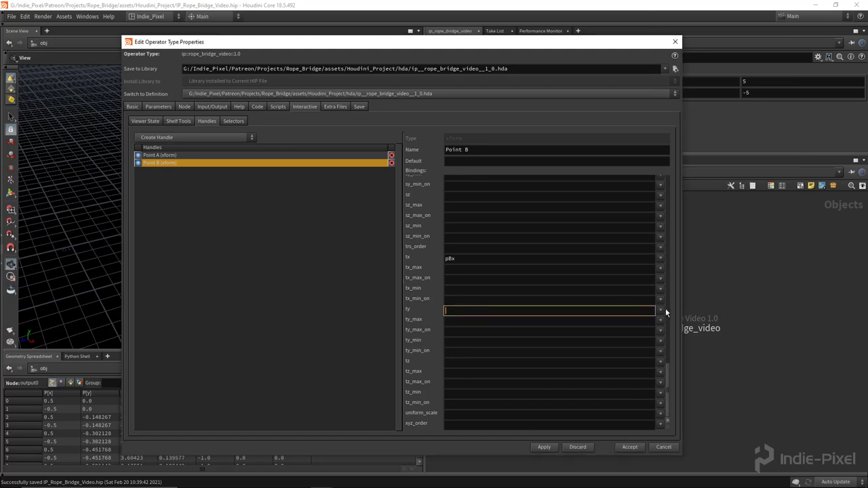
scroll(661, 308, "up", 6)
left_click_drag(668, 330, 670, 408)
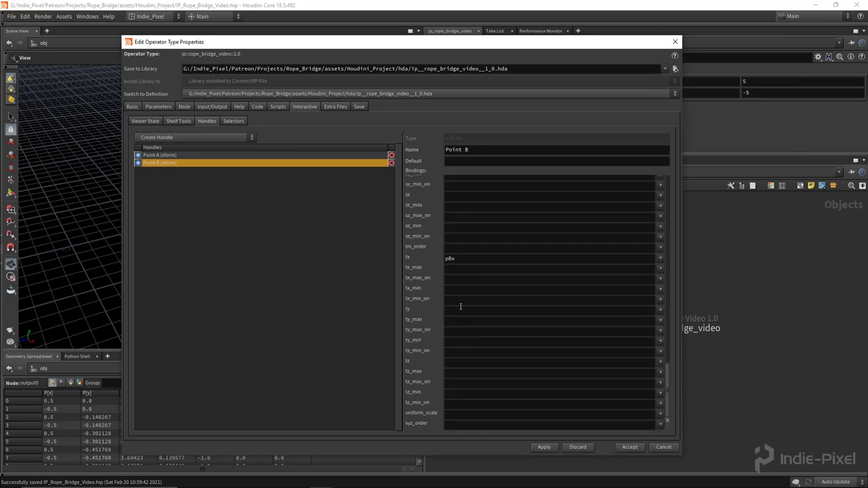
left_click(660, 310)
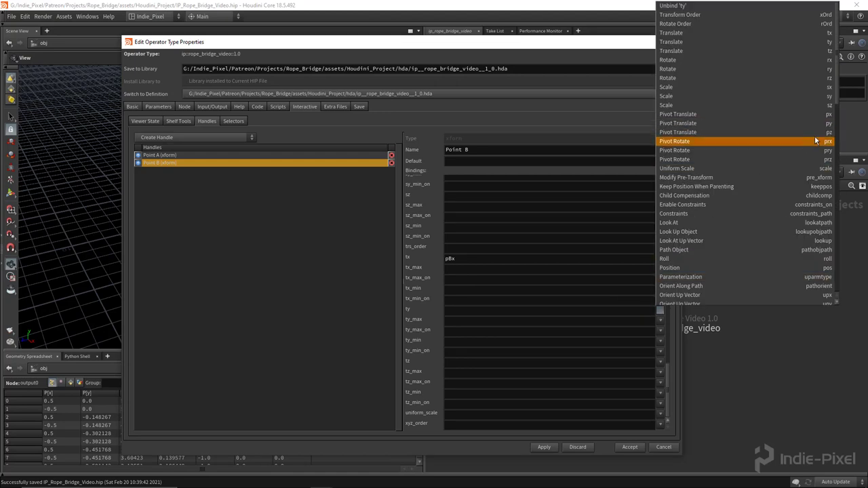
scroll(815, 141, "down", 15)
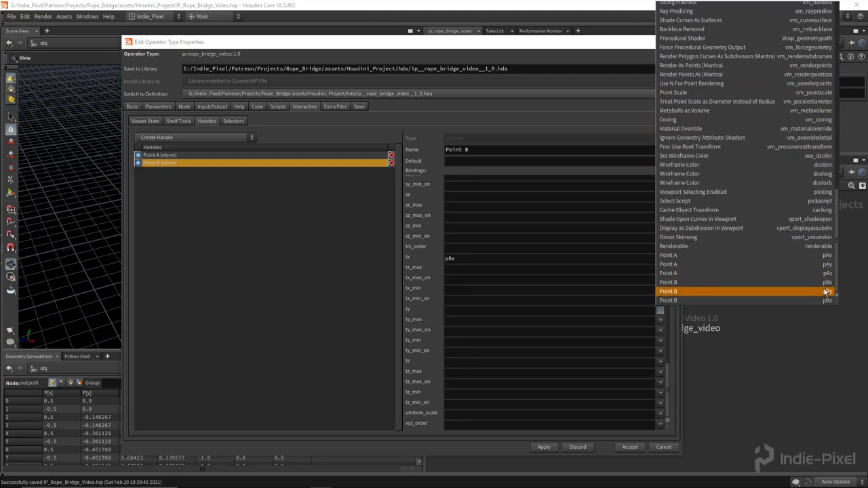
left_click(826, 291)
- Bind the tz channel of the Point B handle to the pBz parameter and accept the asset's type property changes
left_click(452, 363)
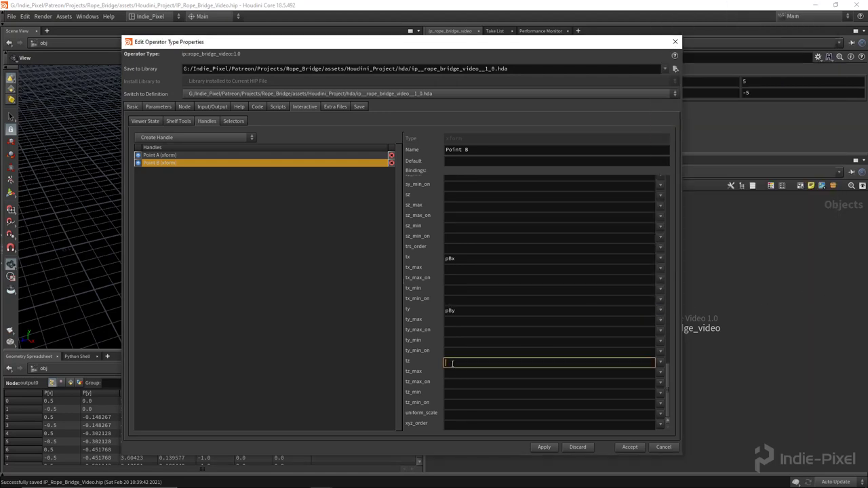
left_click(659, 361)
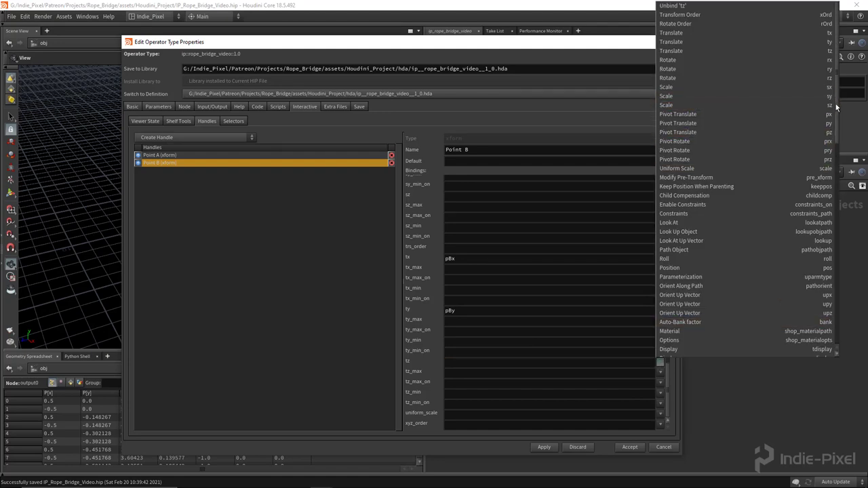
scroll(831, 328, "down", 15)
left_click(816, 353)
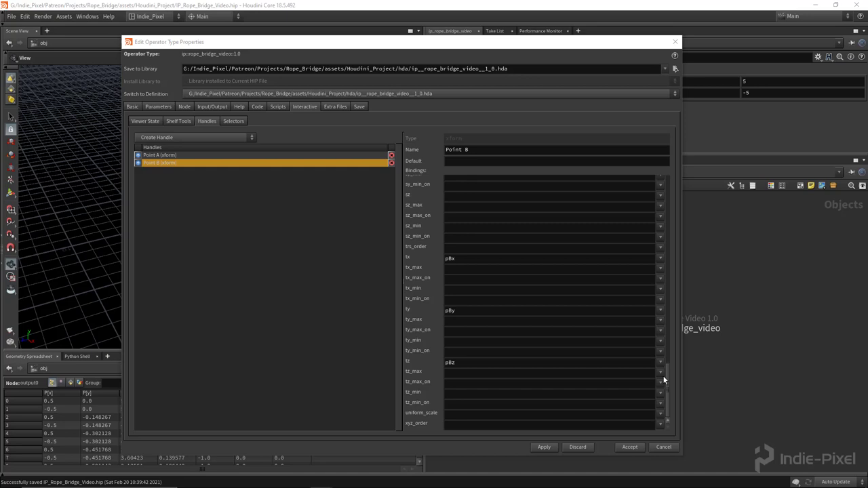
left_click(543, 447)
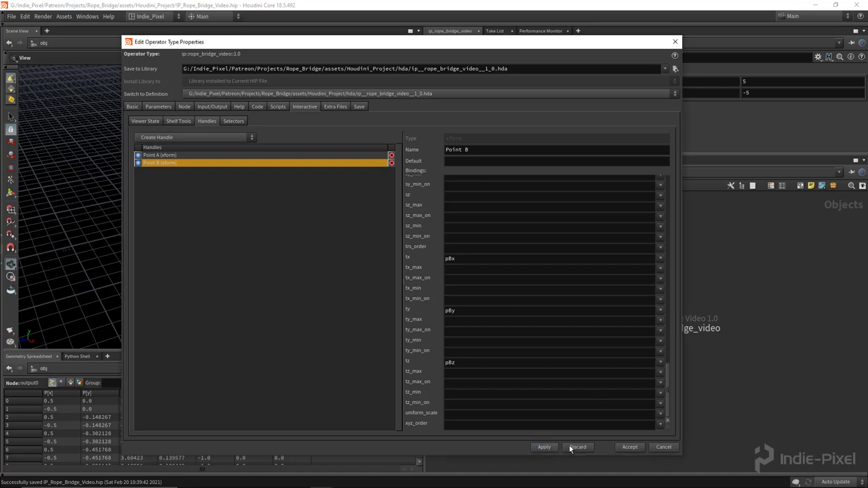
left_click(628, 447)
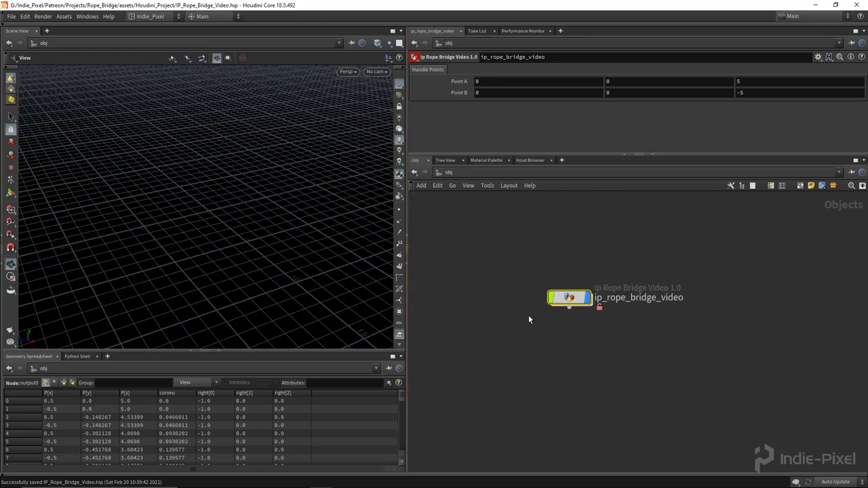
- Go inside the ip_rope_bridge_video asset and place an Add node in its empty network
mouse_move(568, 298)
double_click(570, 299)
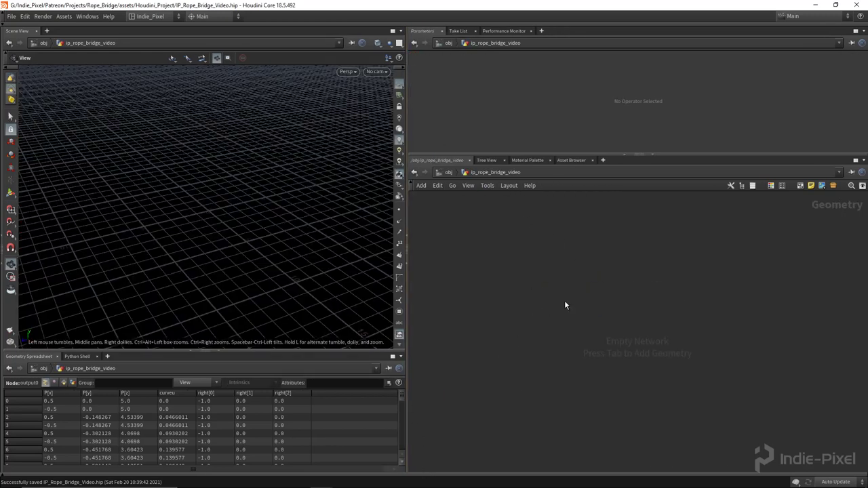
key("Tab")
key("Return")
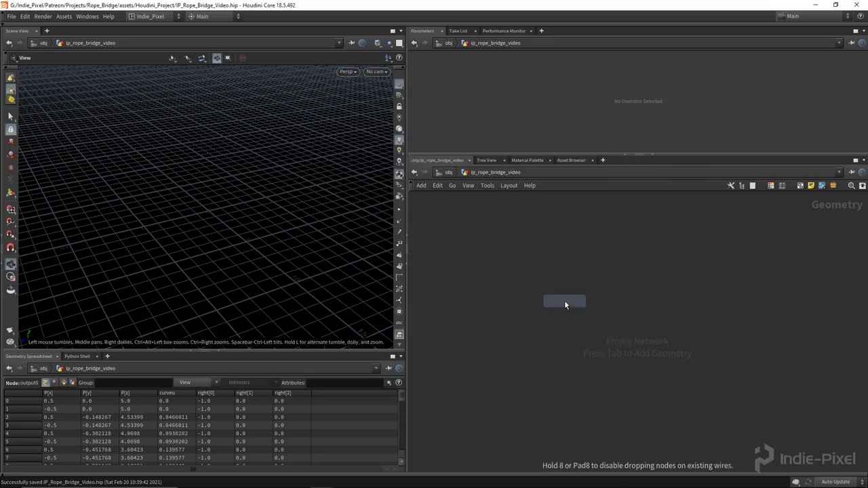
left_click(621, 300)
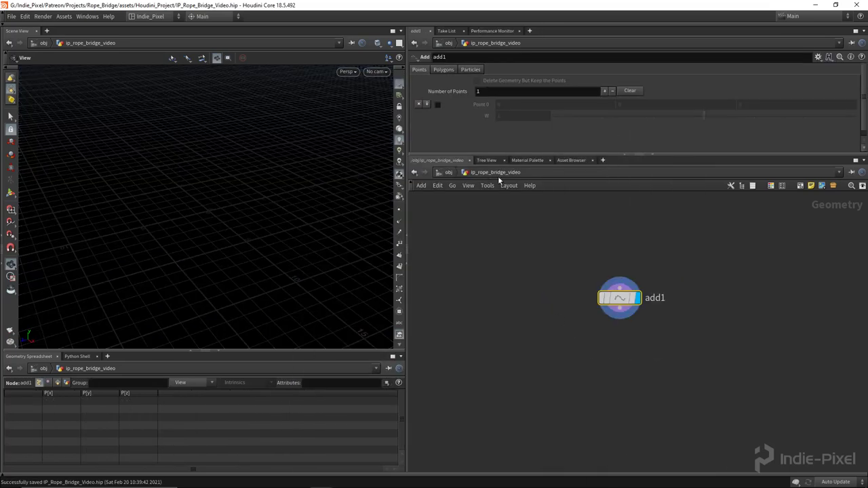
middle_click_drag(598, 345, 596, 346)
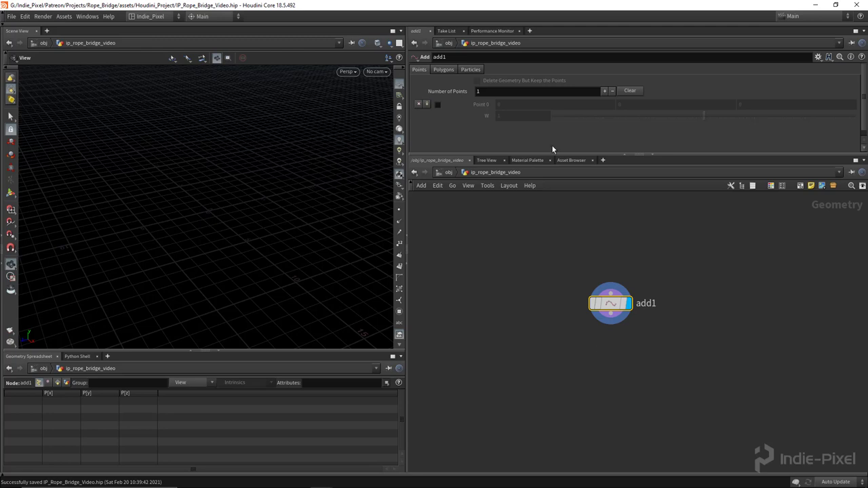
- Set the Add node to 2 points, enable both, and show points with point numbers in the viewport
left_click_drag(552, 156, 552, 207)
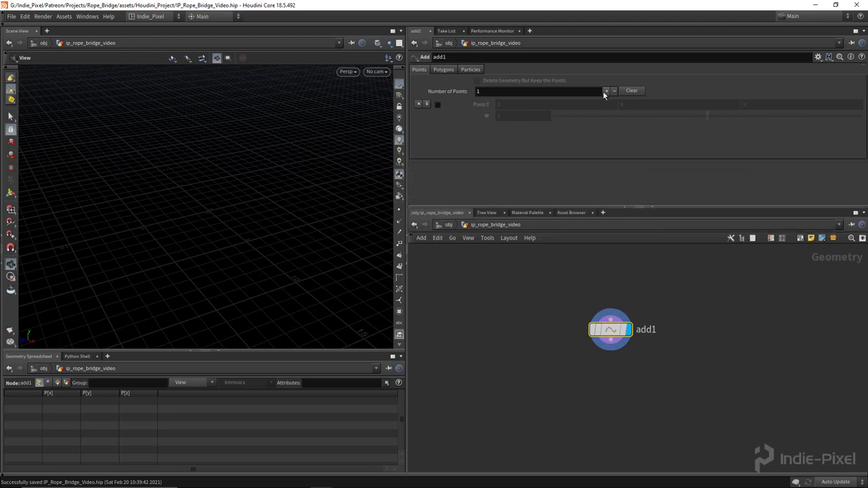
left_click(605, 91)
left_click(438, 105)
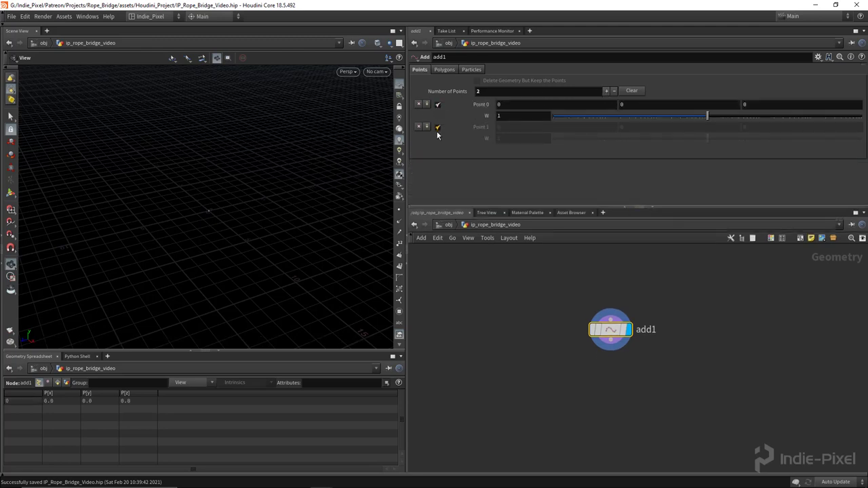
left_click(437, 127)
left_click_drag(210, 208, 347, 208)
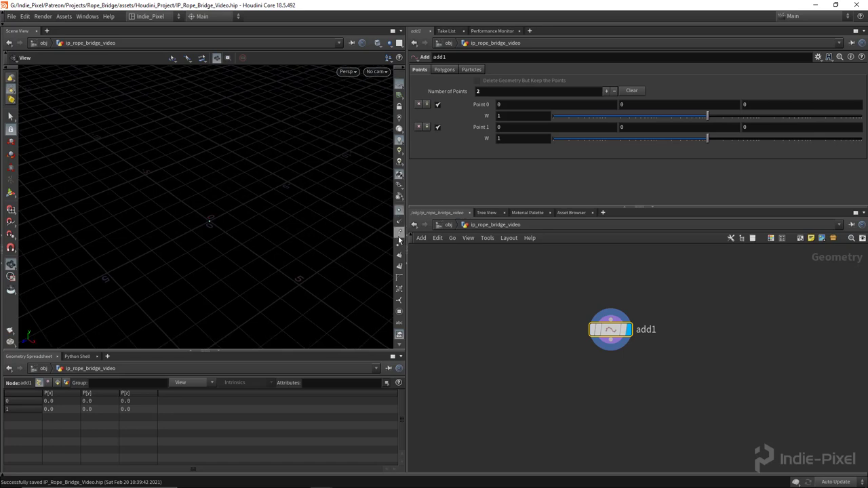
left_click_drag(281, 250, 258, 236)
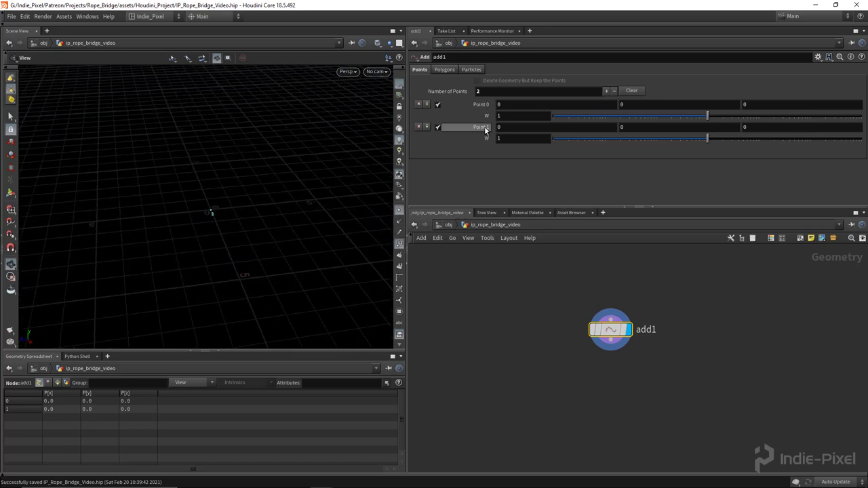
- Open the asset's parameters in a separate window and link the Add node's Point 0 to Point A with relative references
right_click(481, 227)
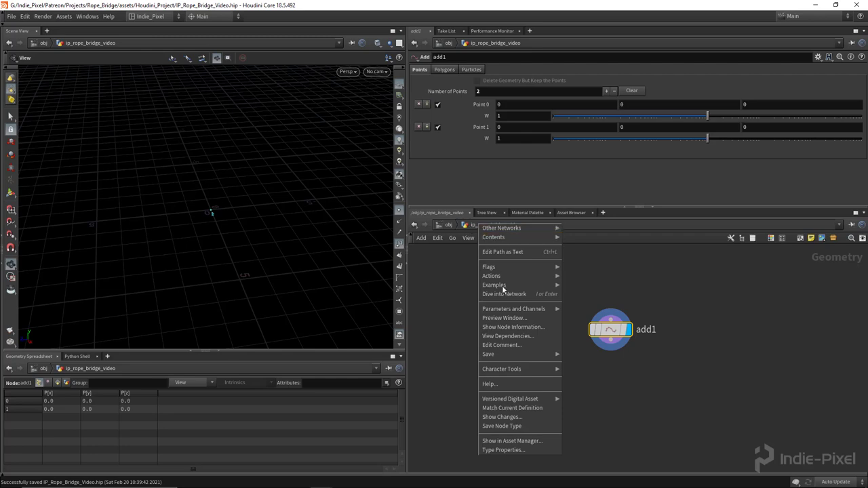
mouse_move(511, 309)
left_click(607, 315)
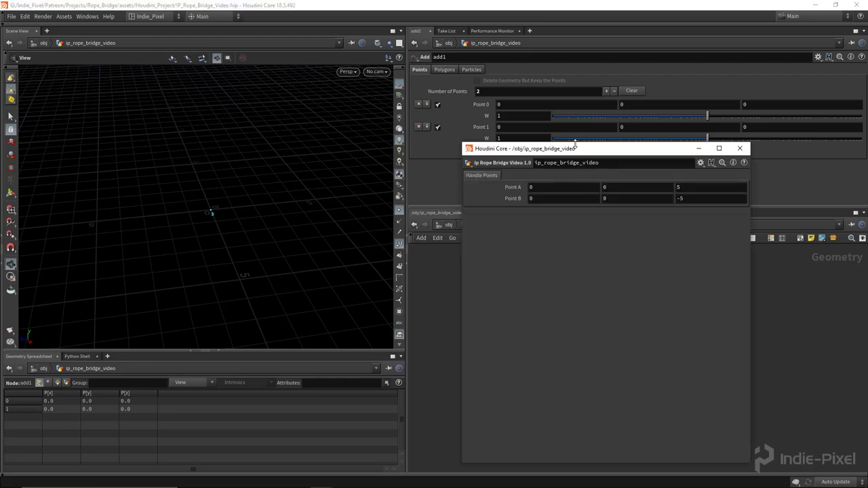
left_click_drag(575, 146, 206, 130)
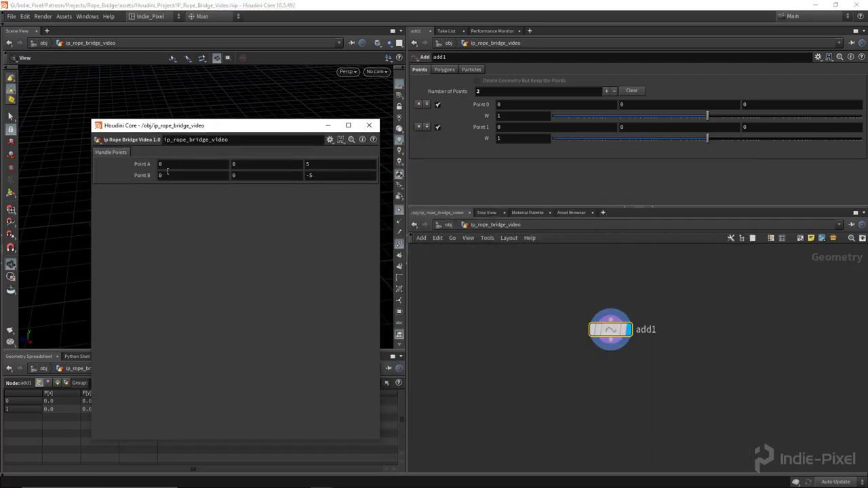
right_click(141, 164)
left_click(170, 224)
right_click(482, 105)
left_click(517, 188)
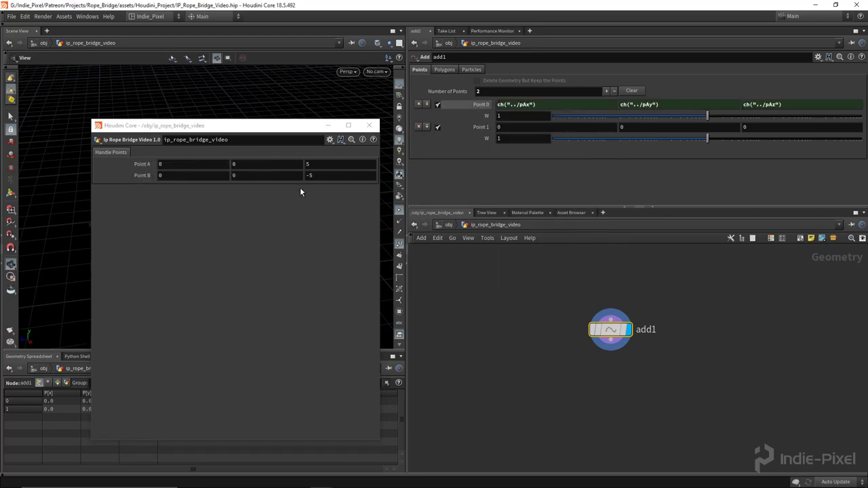
- Link the Add node's Point 1 to the asset's Point B with relative references and close the separate parameter window
right_click(144, 175)
left_click(169, 234)
right_click(474, 133)
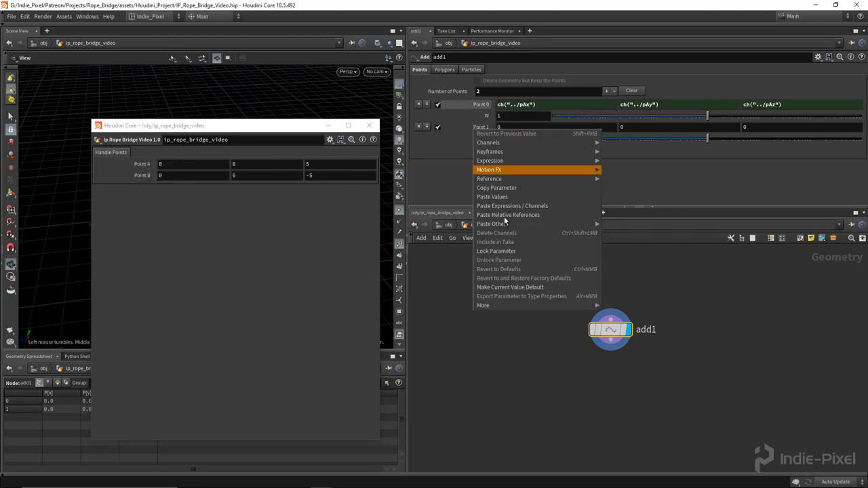
left_click(517, 215)
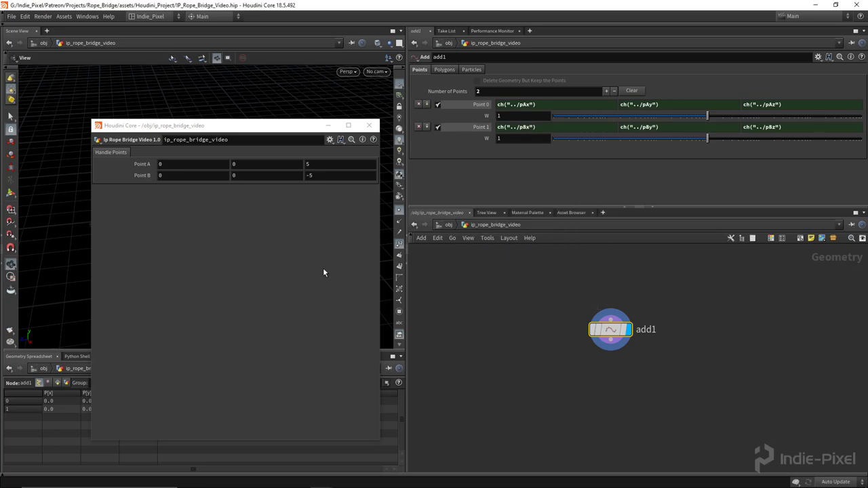
left_click(368, 125)
- Connect all points of the Add node into an open polygon line using the By Group option
left_click_drag(314, 248, 296, 210)
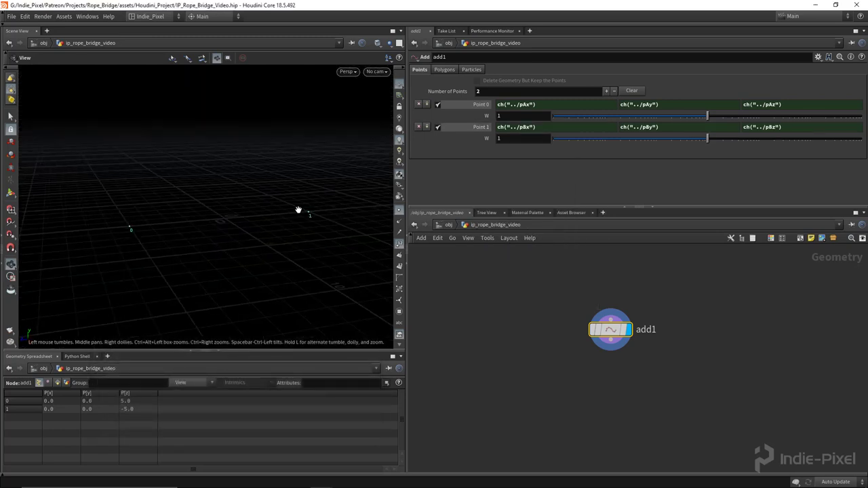
left_click_drag(223, 229, 268, 233)
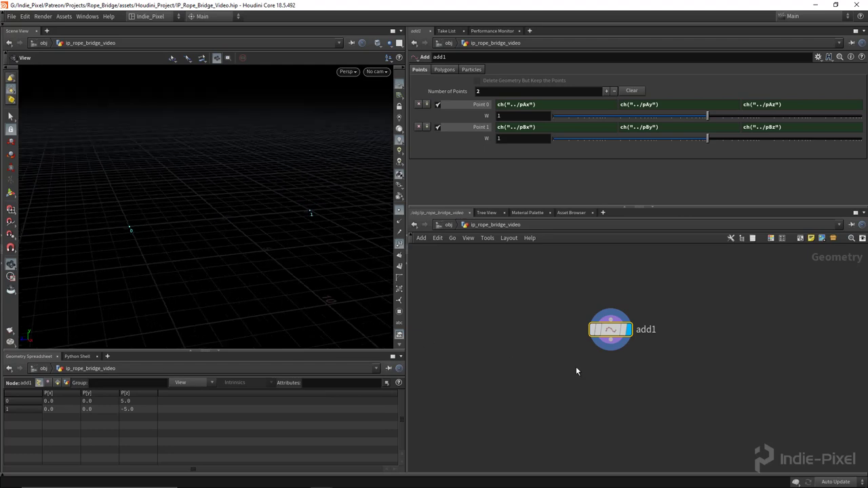
left_click(450, 70)
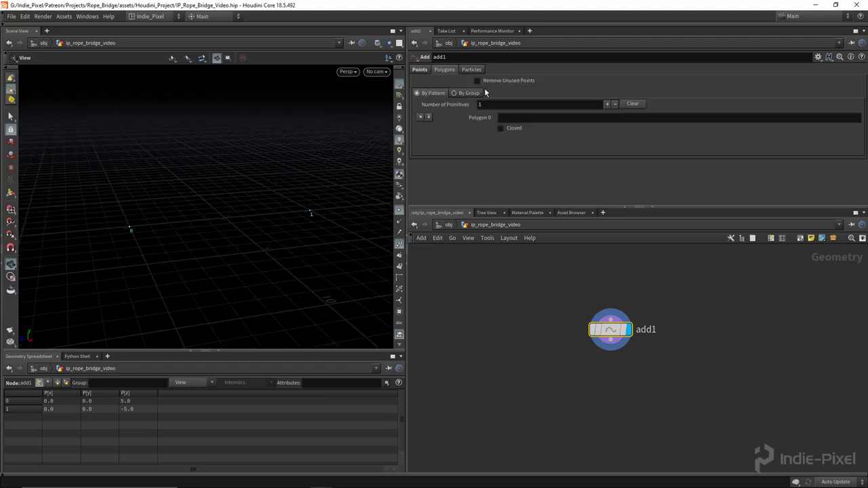
left_click(471, 94)
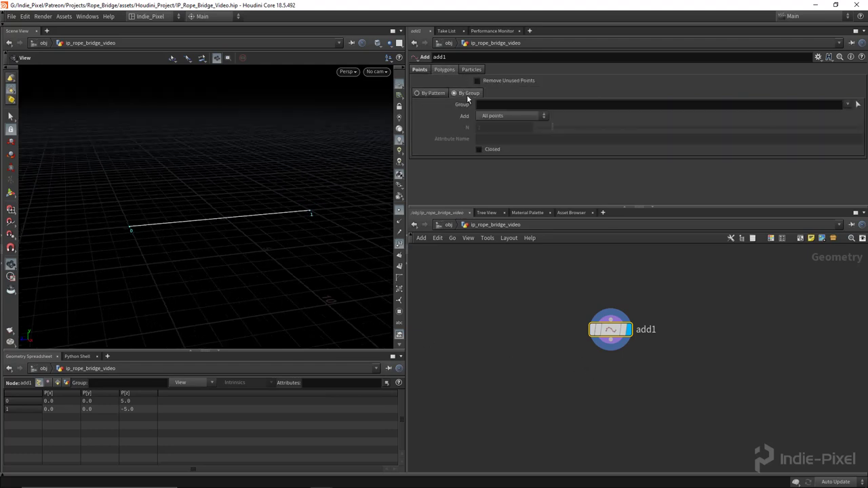
left_click_drag(542, 306, 703, 364)
left_click_drag(140, 245, 127, 242)
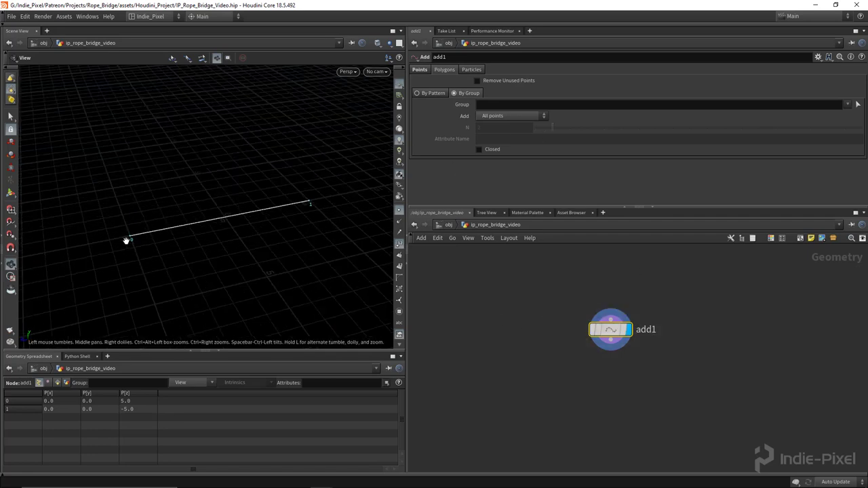
left_click_drag(278, 221, 159, 234)
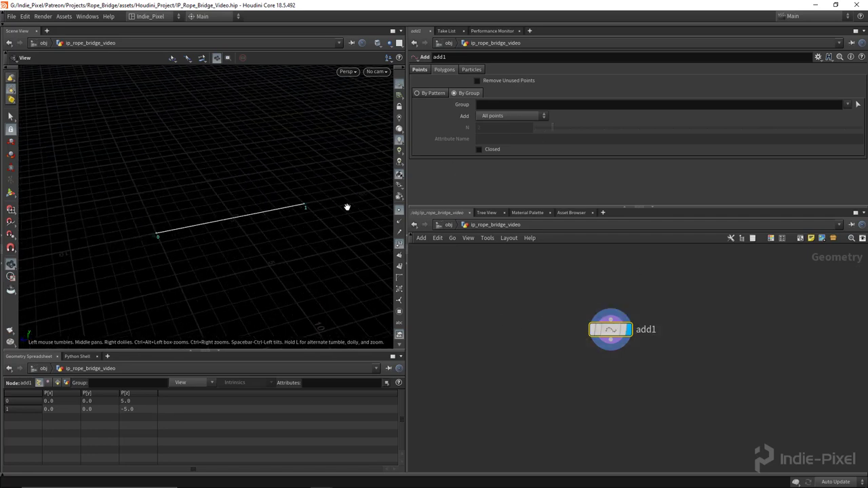
left_click_drag(209, 259, 190, 253)
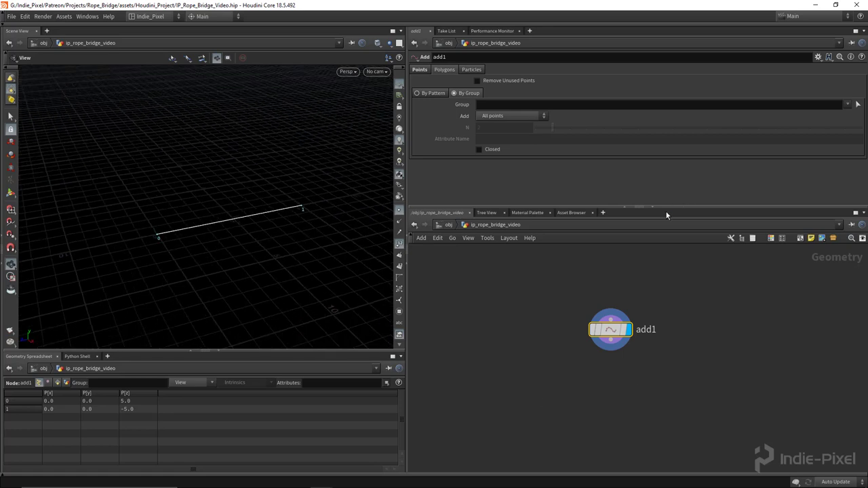
- Return to the object level and show the rope bridge asset's Point A and Point B handles in the viewport
left_click_drag(666, 211, 666, 189)
key("u")
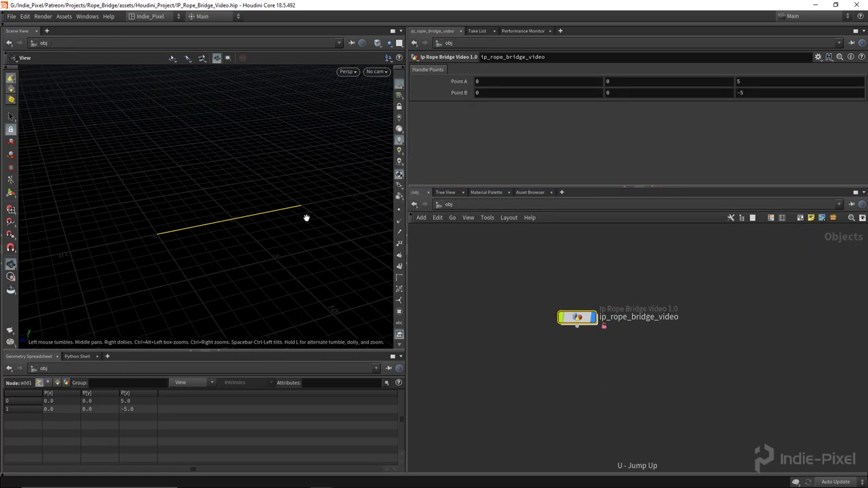
left_click_drag(306, 218, 283, 237)
key("Return")
left_click_drag(544, 361, 649, 268)
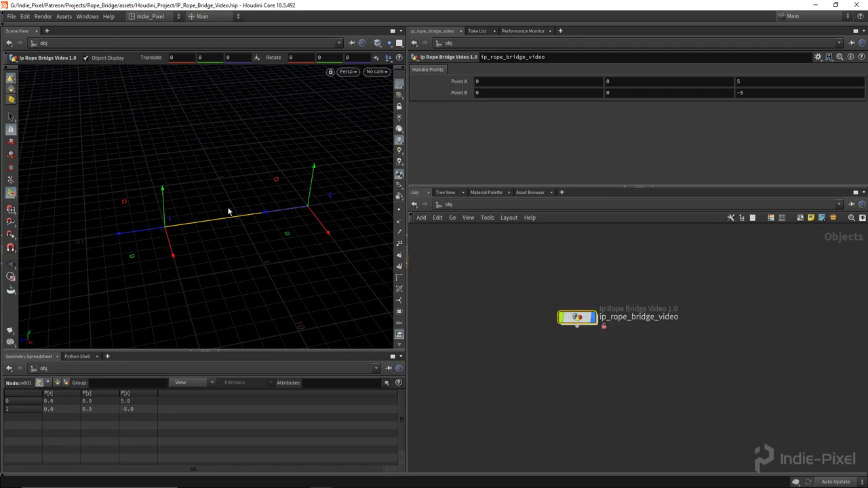
- Test moving an endpoint handle of the bridge line, undo the move and show the handles again
left_click_drag(291, 207, 306, 235)
key("ctrl+z")
key("Escape")
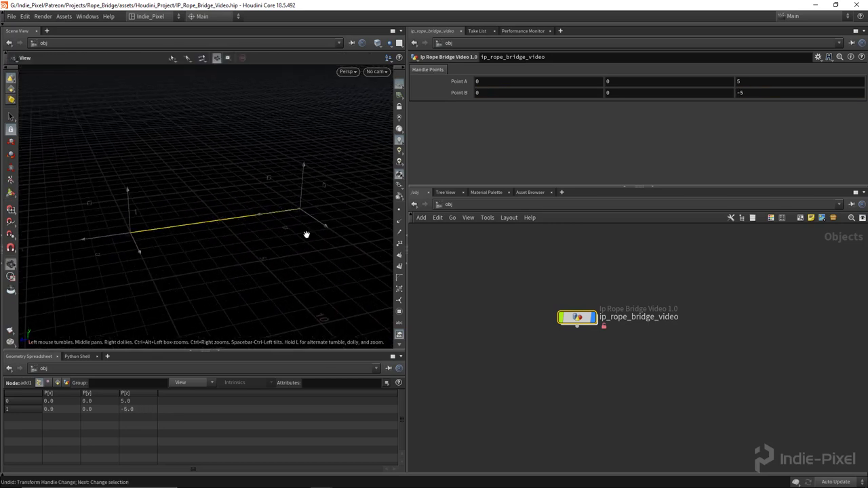
left_click_drag(142, 277, 237, 250)
key("Return")
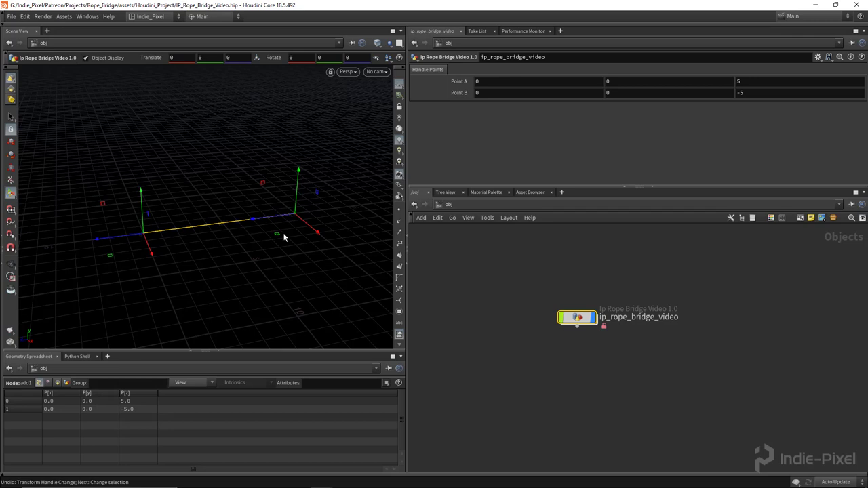
middle_click_drag(604, 369, 632, 341)
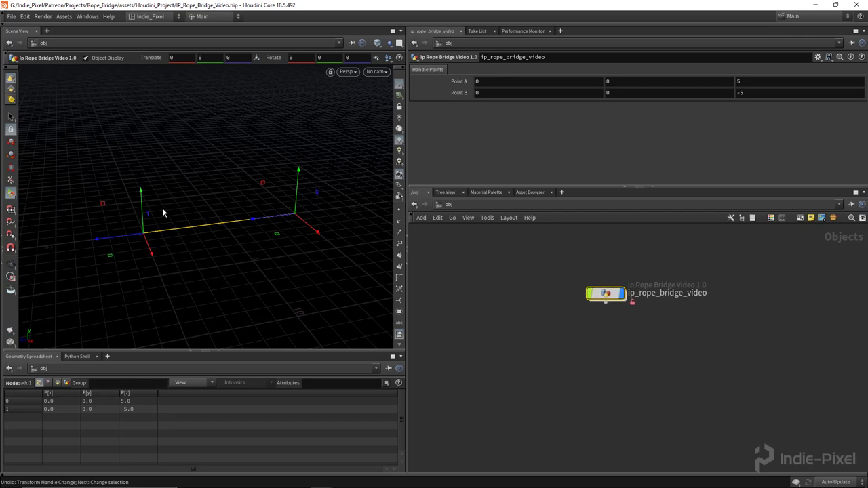
- Inside the rope bridge asset, add a Resample node, wire it after the Add node and display its result
key("Escape")
left_click_drag(180, 241, 212, 238)
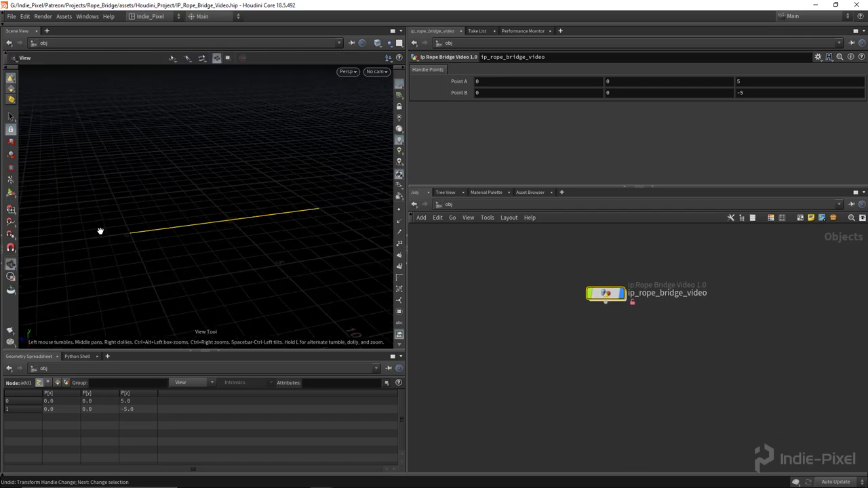
double_click(605, 293)
left_click_drag(680, 181, 681, 146)
middle_click_drag(617, 377, 601, 322)
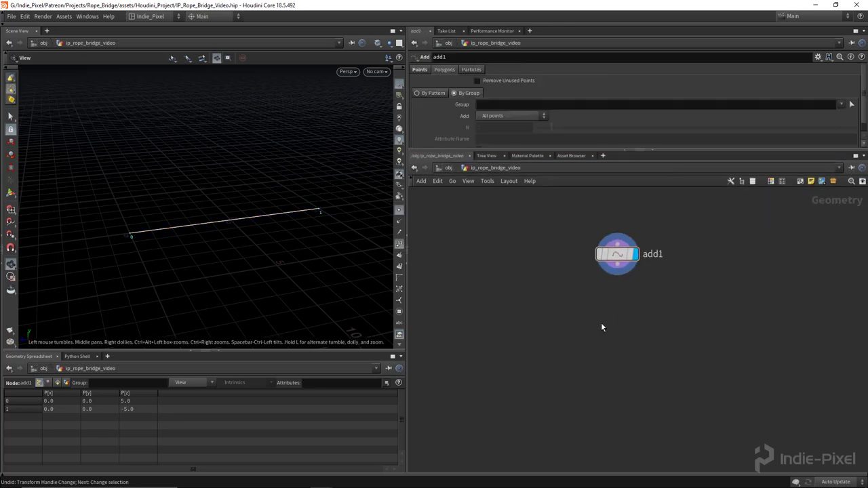
key("Tab")
type("resample")
key("Return")
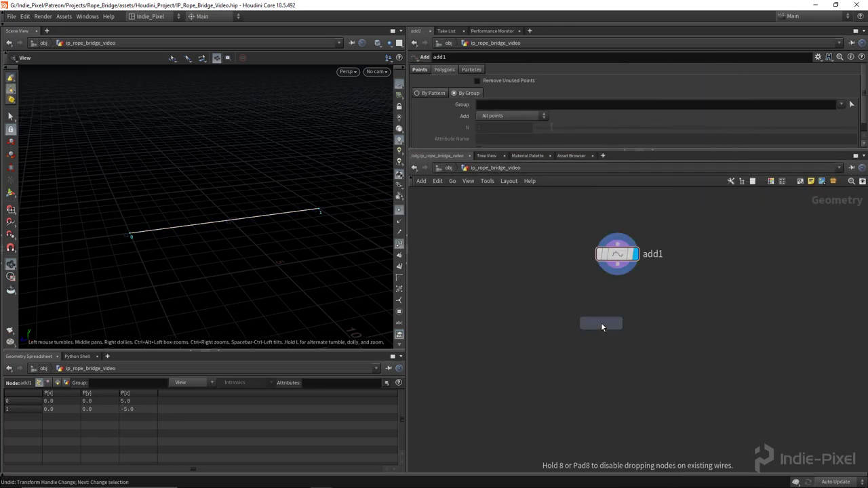
left_click(617, 315)
left_click_drag(617, 274, 618, 309)
left_click(635, 316)
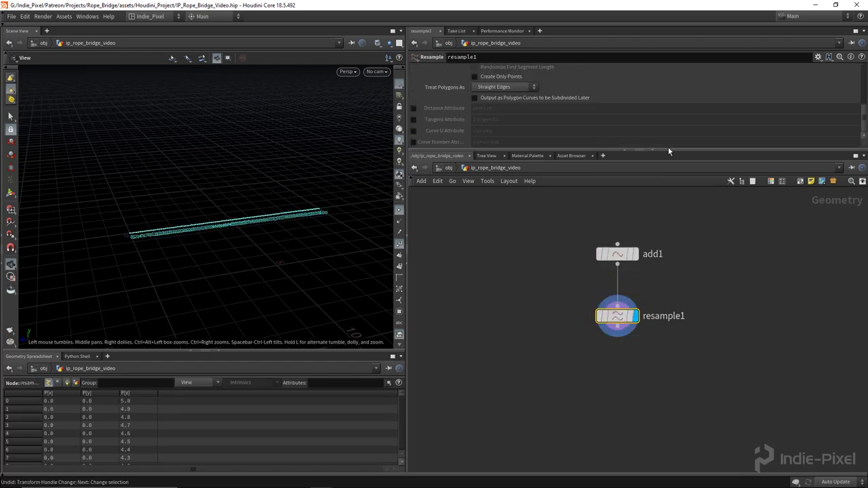
- Set the Resample node's maximum segment length to 0.5
left_click_drag(668, 151, 631, 258)
left_click(508, 135)
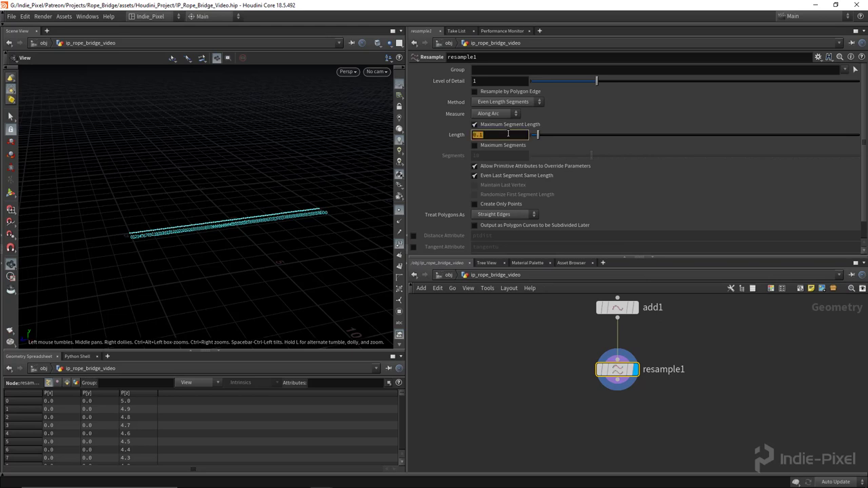
type(".5")
key("Return")
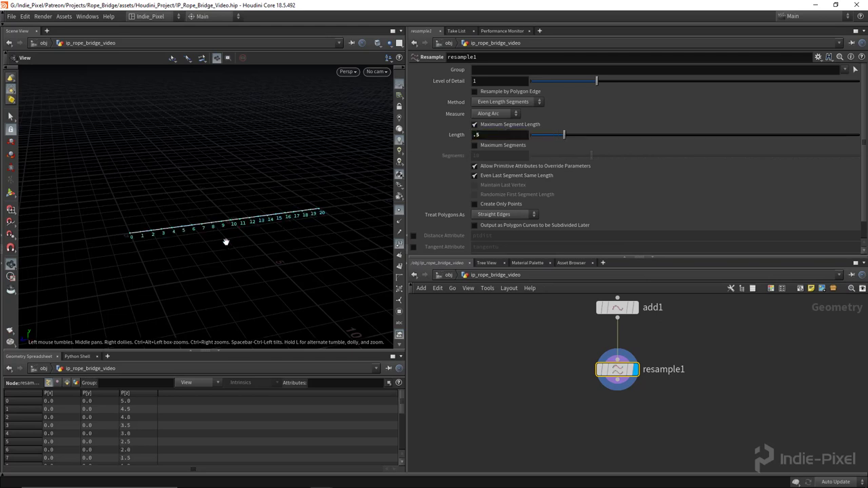
left_click_drag(226, 242, 262, 224)
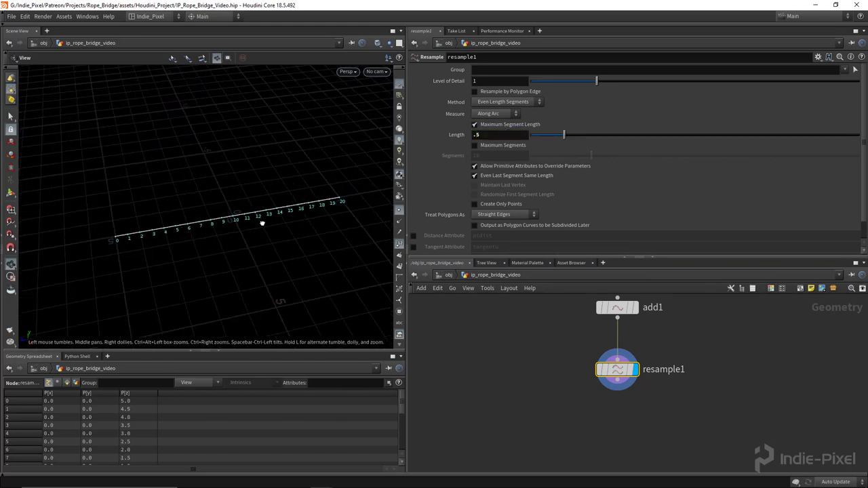
middle_click_drag(263, 224, 240, 220)
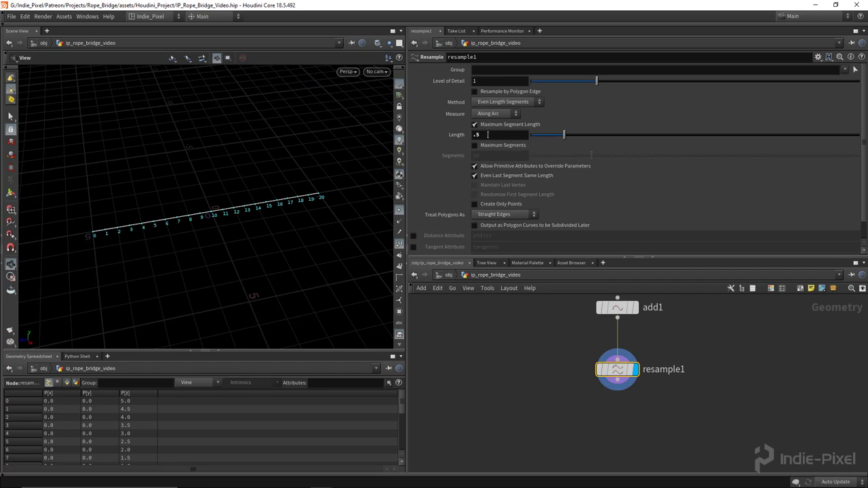
- Enable the Resample node's tangent and curve U attributes, naming the tangent attribute N
scroll(616, 204, "down", 1)
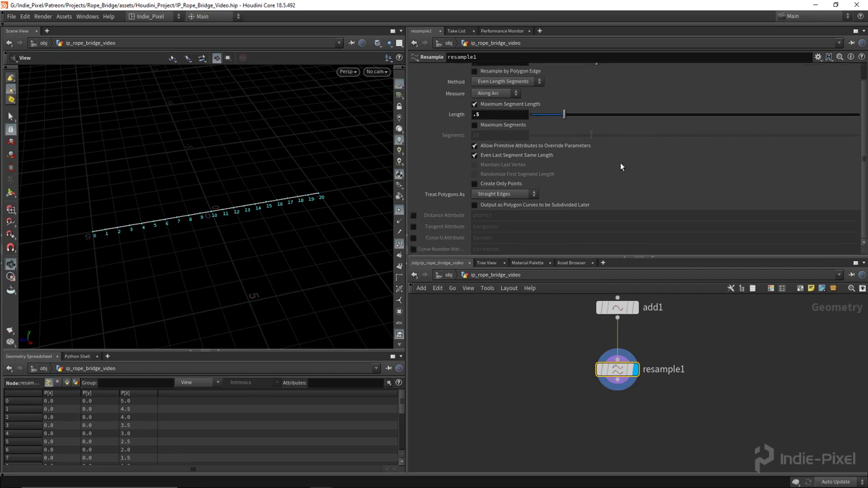
left_click(414, 227)
left_click(414, 238)
left_click(519, 228)
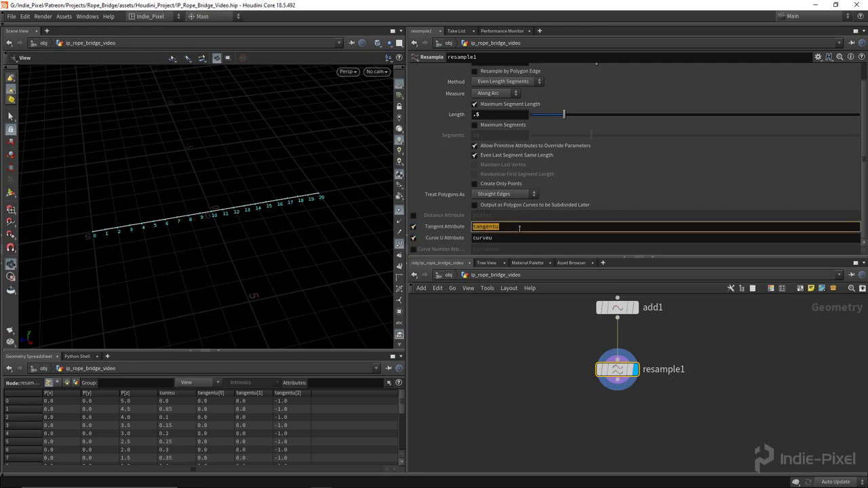
type("N")
key("Return")
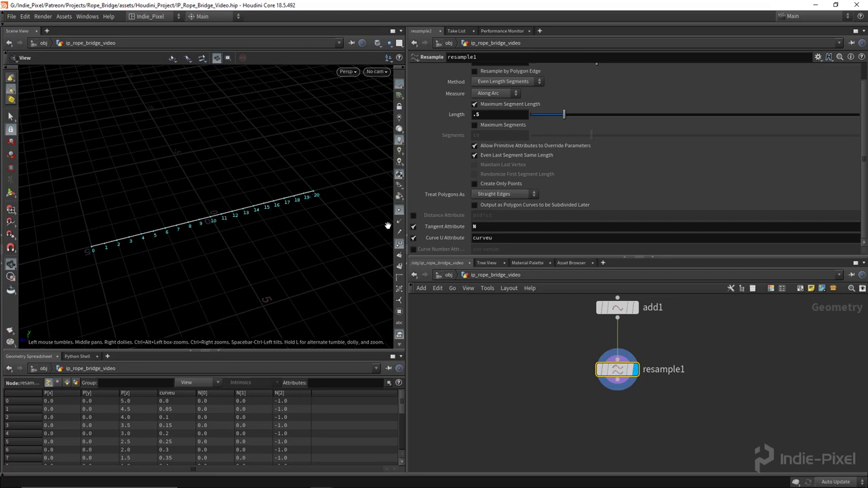
scroll(296, 201, "up", 3)
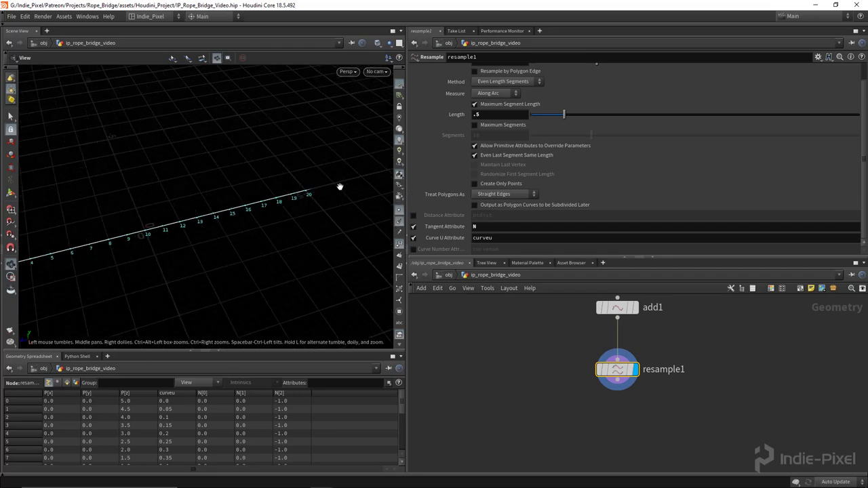
scroll(189, 225, "down", 5)
left_click_drag(189, 226, 285, 230)
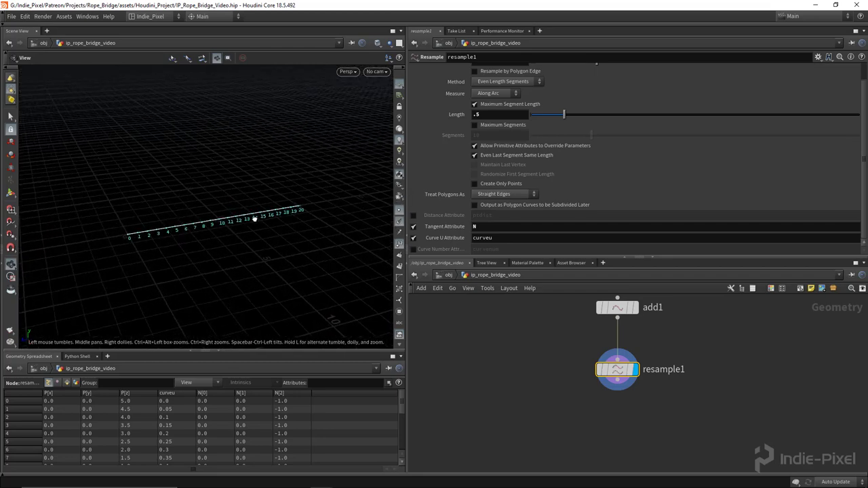
- Add a Subnetwork node below the Resample node and wire the Resample output into its first input
left_click_drag(667, 257, 667, 155)
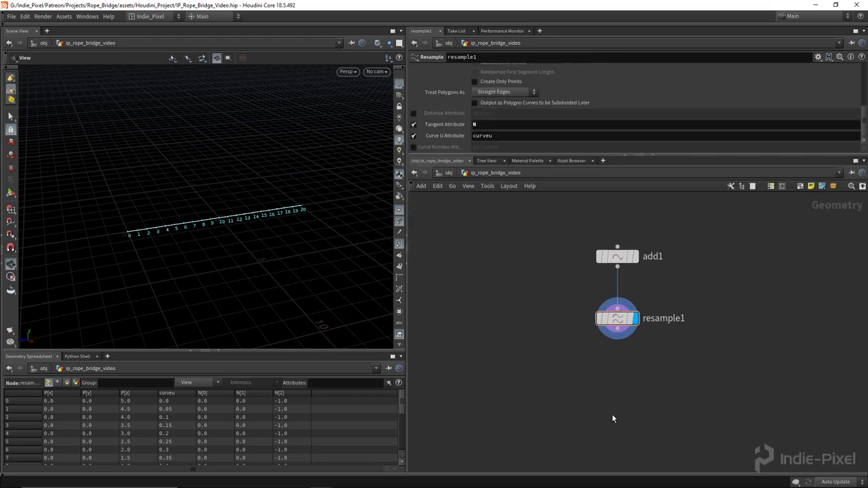
key("Tab")
type("subn")
key("Return")
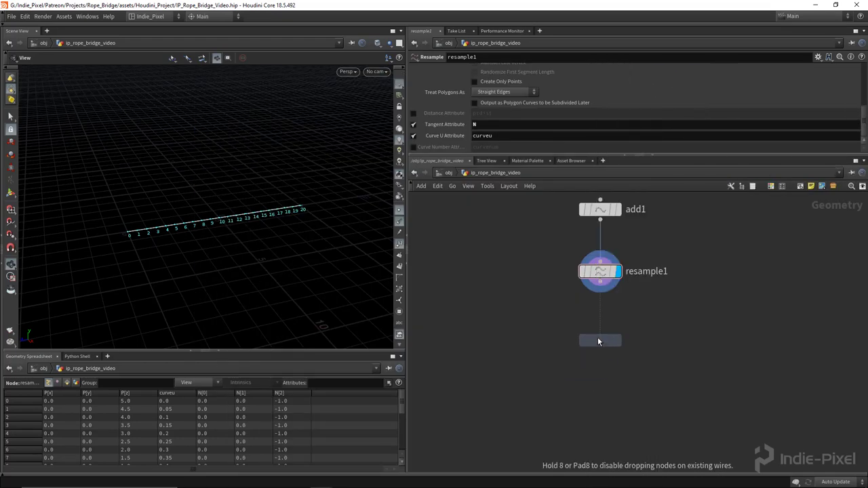
left_click(598, 337)
left_click_drag(600, 286, 588, 329)
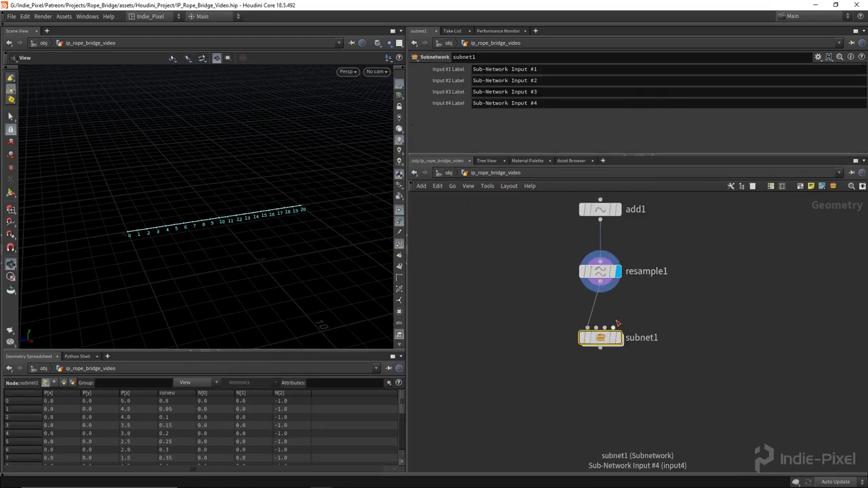
- Rename the Subnetwork node as bridge_shape
double_click(637, 338)
double_click(642, 338)
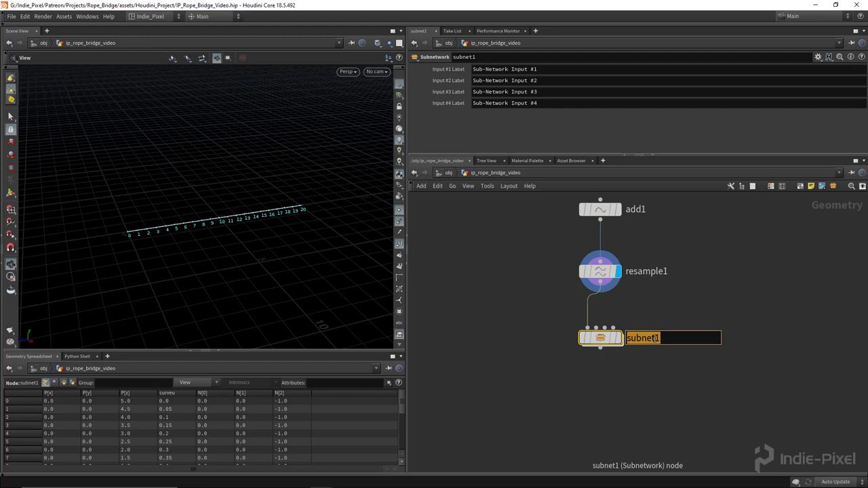
type("bridge_shpe")
key("Return")
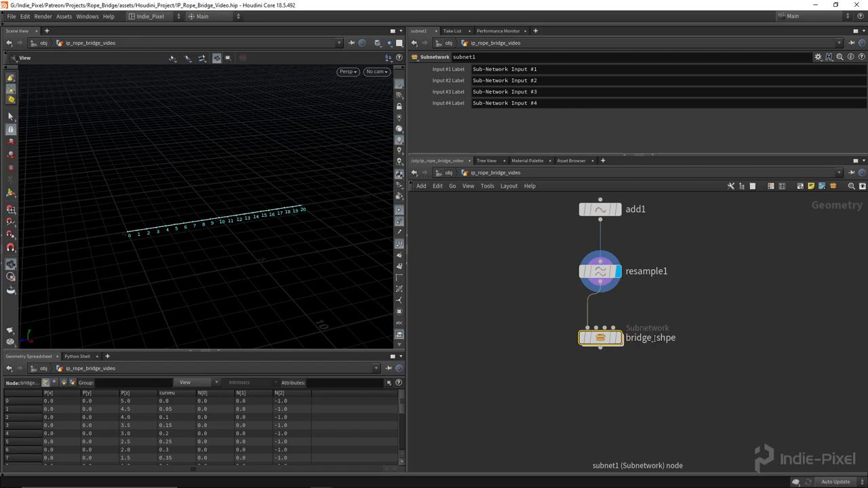
double_click(665, 338)
type("a")
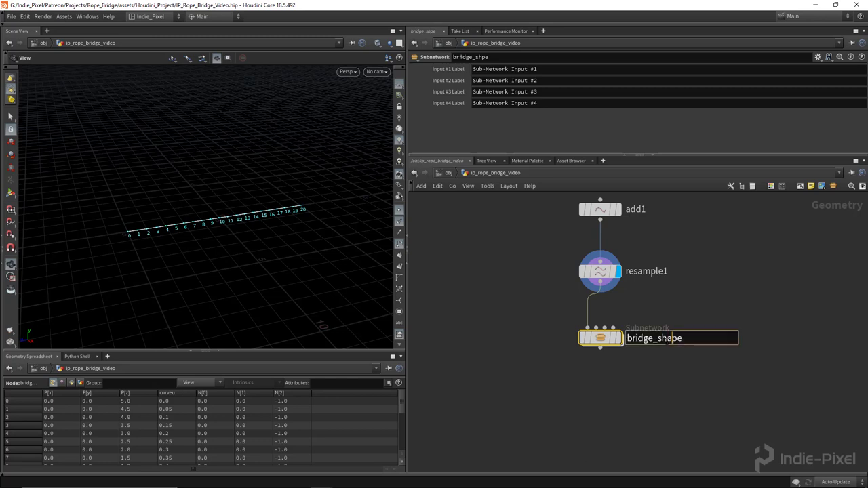
key("Return")
- Enter the bridge_shape subnetwork and move its output node farther below the first input
double_click(600, 337)
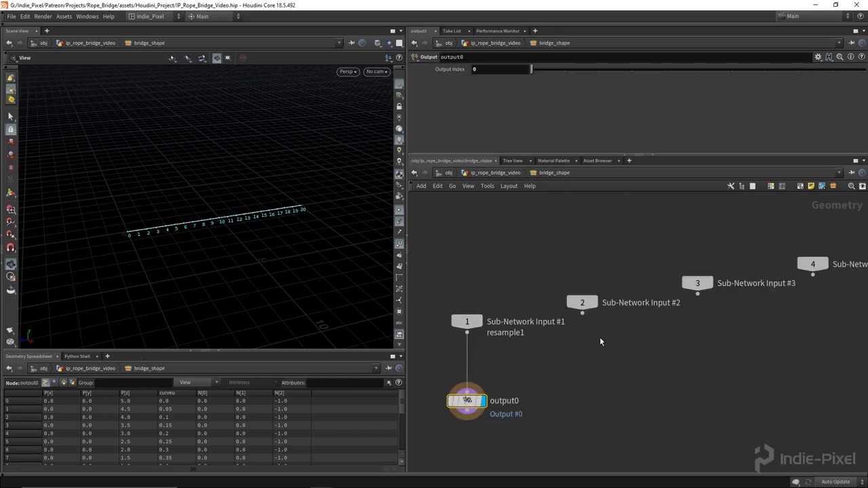
middle_click_drag(599, 342, 612, 294)
scroll(613, 294, "down", 3)
left_click_drag(536, 323, 536, 427)
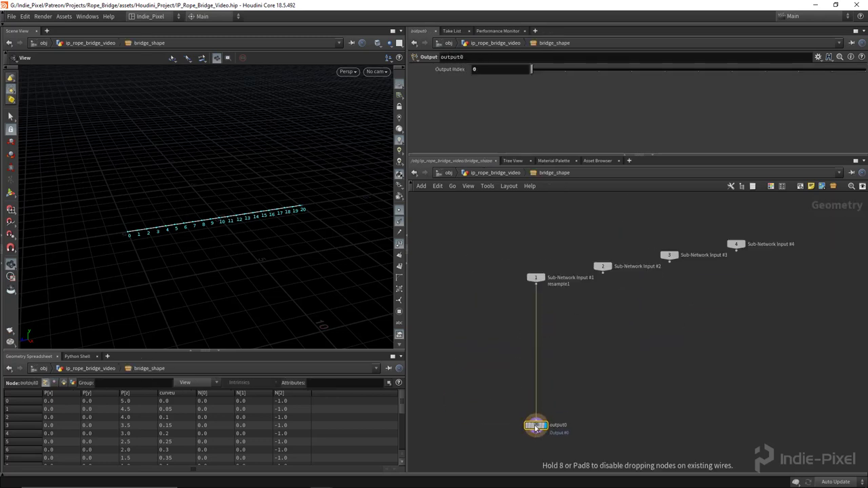
- Insert a Null node between the first sub-network input and the output node and name it curve_in
scroll(569, 331, "up", 1)
key("Tab")
left_click(566, 312)
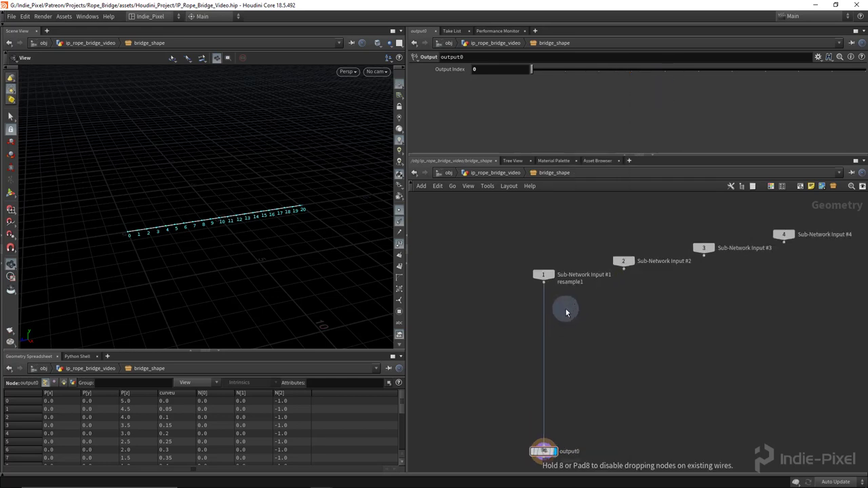
scroll(567, 312, "up", 3)
left_click(520, 303)
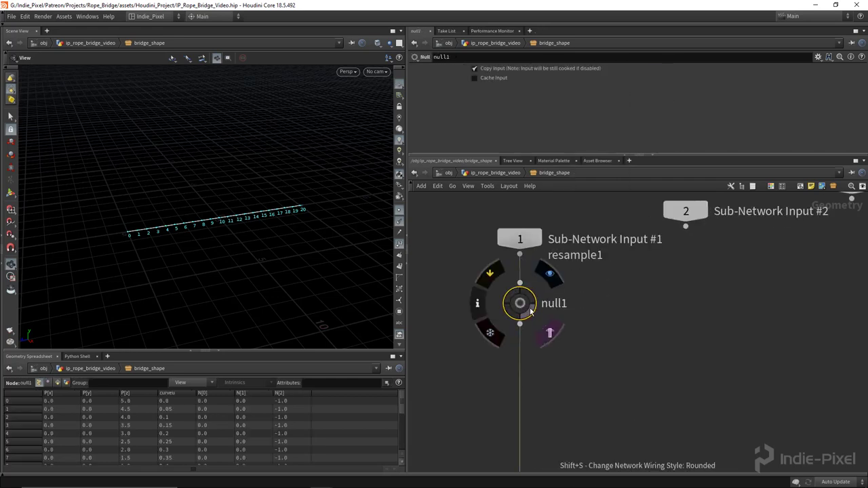
double_click(554, 305)
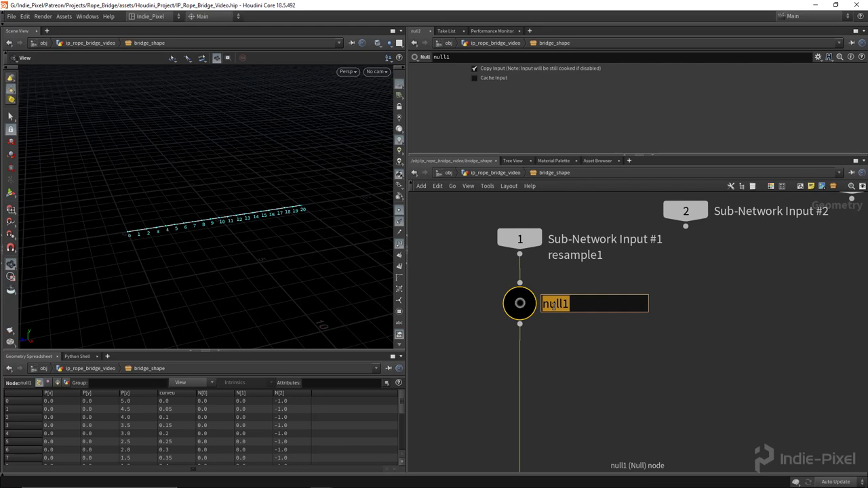
type("curve_in")
key("Return")
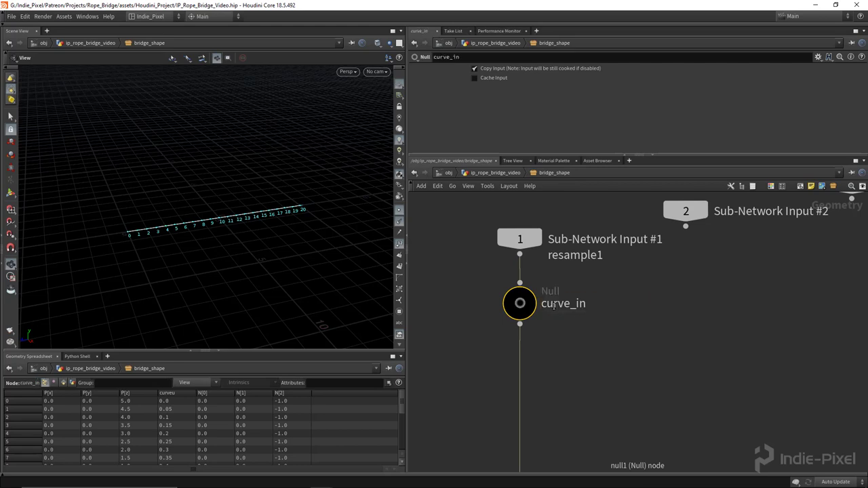
- Lay out the unused sub-network inputs 2, 3 and 4 and move them away from the main node chain
scroll(553, 306, "down", 4)
middle_click_drag(622, 339, 556, 362)
left_click_drag(546, 319, 747, 225)
key("shift+l")
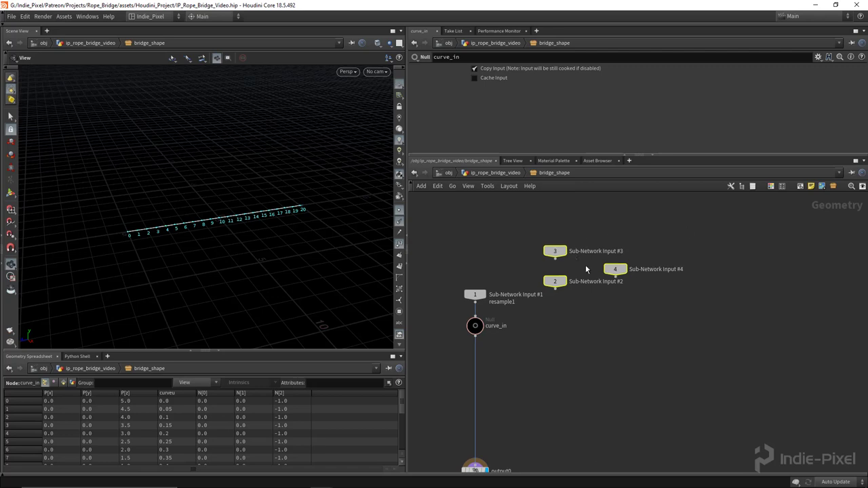
left_click_drag(616, 270, 771, 270)
- Align the output node beneath curve_in and shift the three unused inputs slightly lower in the network
middle_click_drag(505, 318, 562, 242)
left_click_drag(591, 362, 502, 432)
left_click_drag(531, 392, 538, 421)
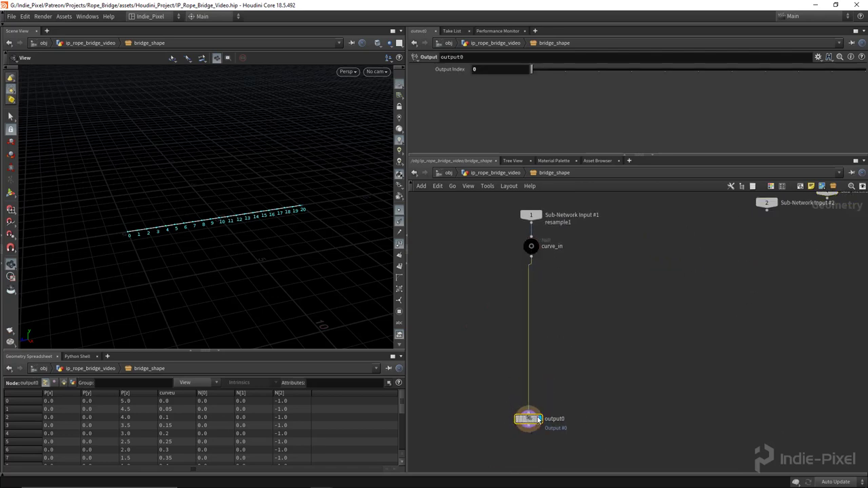
scroll(611, 349, "down", 3)
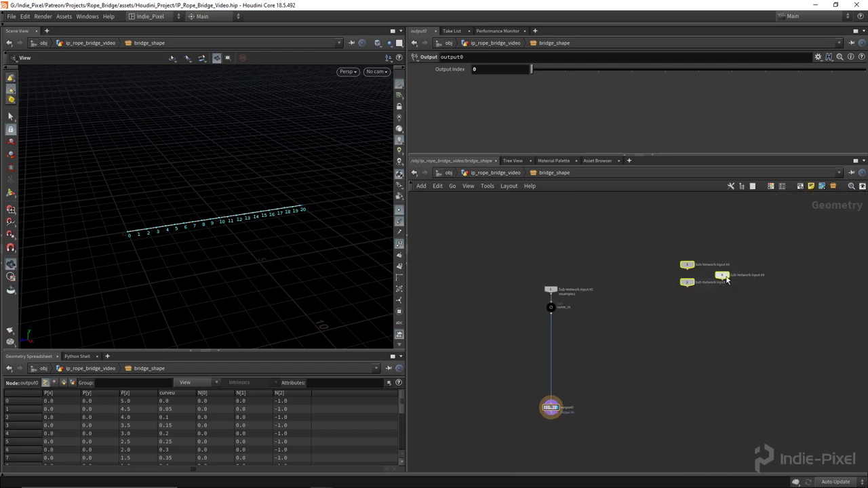
left_click_drag(722, 275, 725, 297)
left_click(626, 341)
middle_click_drag(560, 309, 586, 275)
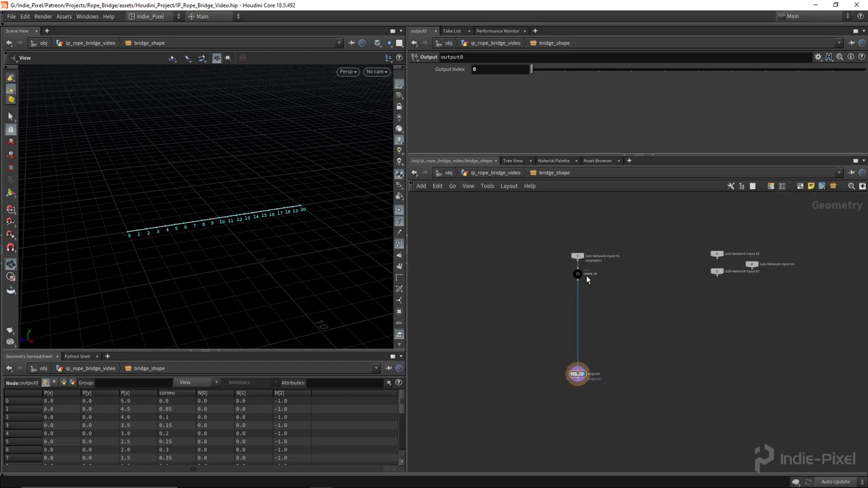
- Insert an Attribute Wrangle node between the curve_in null and the output node
left_click_drag(527, 233, 697, 375)
left_click(577, 273)
scroll(590, 278, "up", 5)
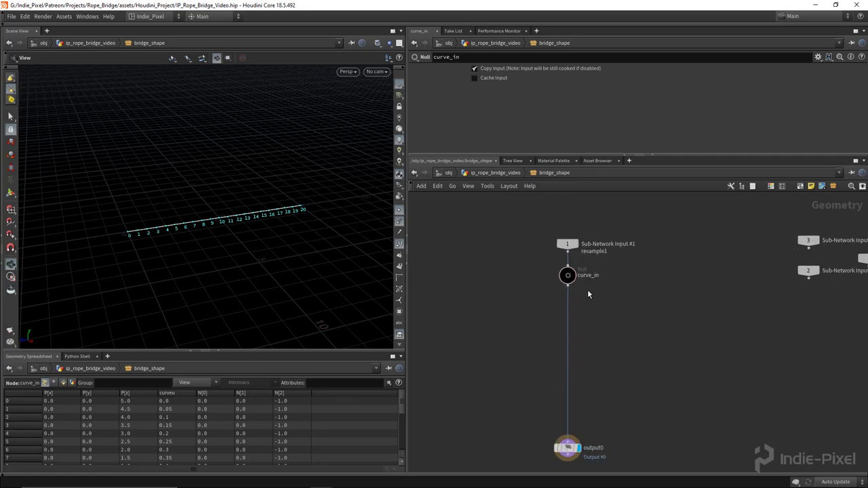
key("Tab")
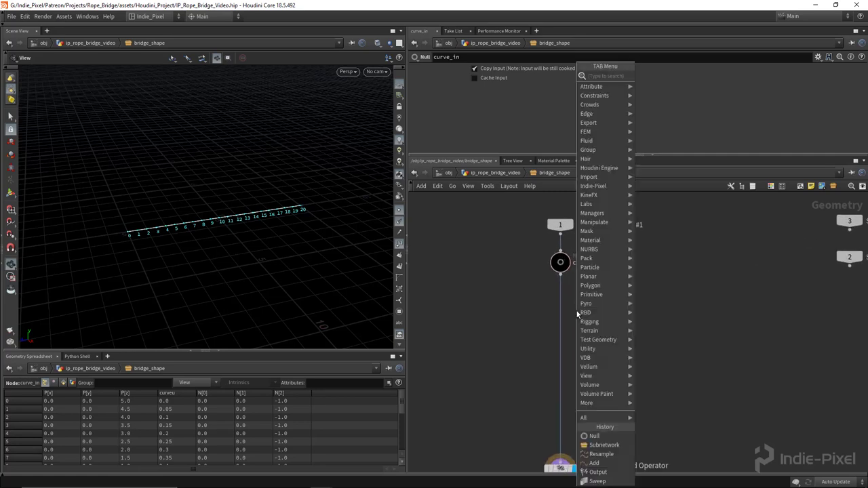
type("wrang")
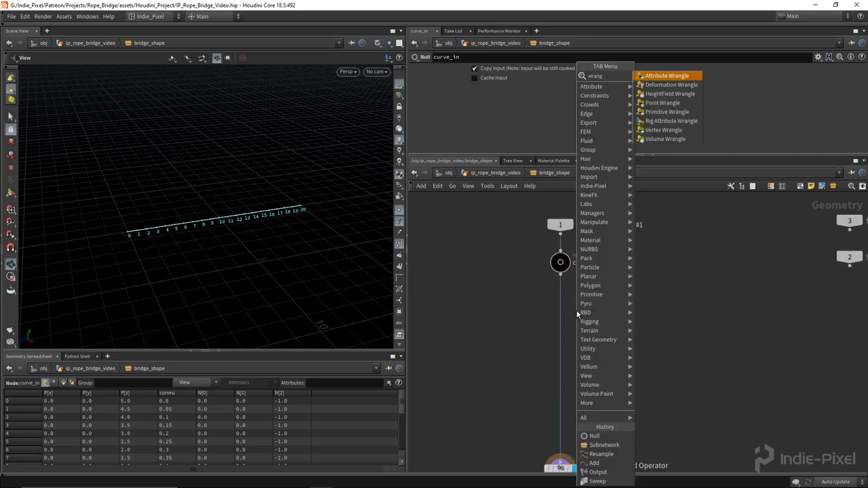
key("Return")
left_click(581, 311)
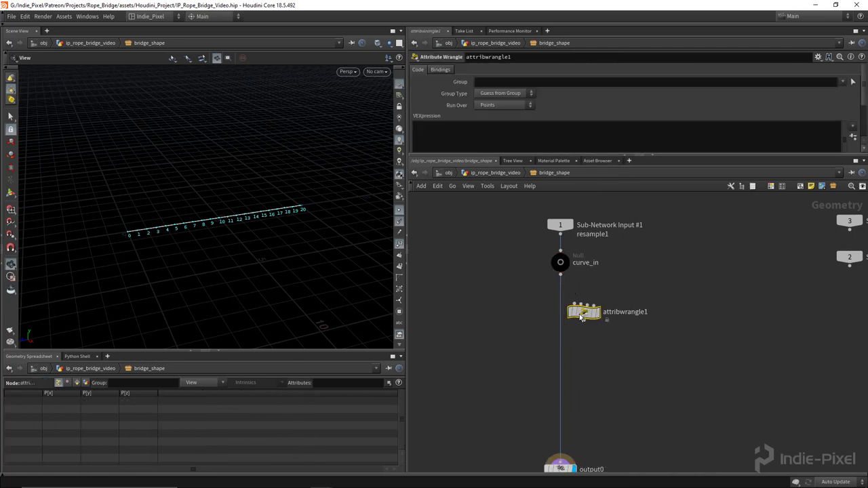
- Rename the Attribute Wrangle node below curve_in to hang_shape
double_click(595, 312)
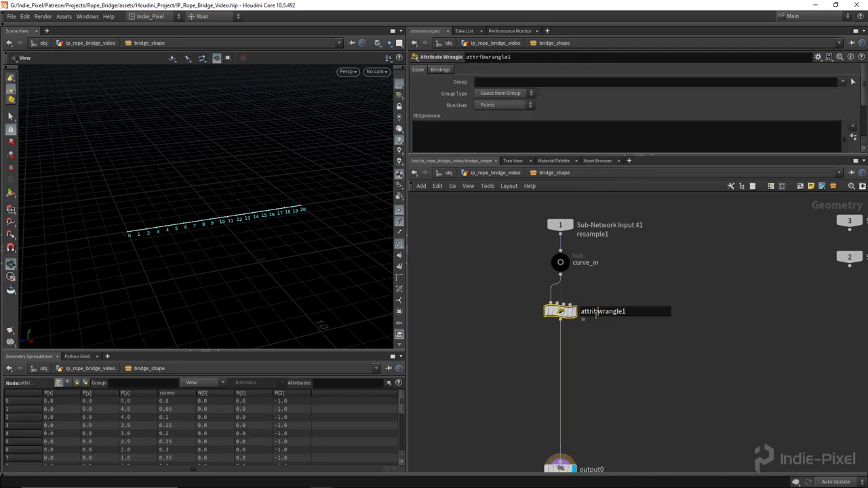
type("h")
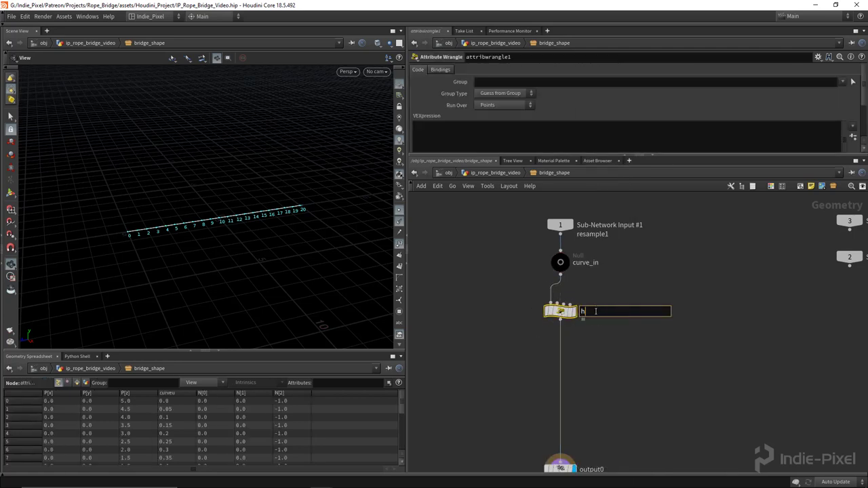
type("ang_shape")
key("Return")
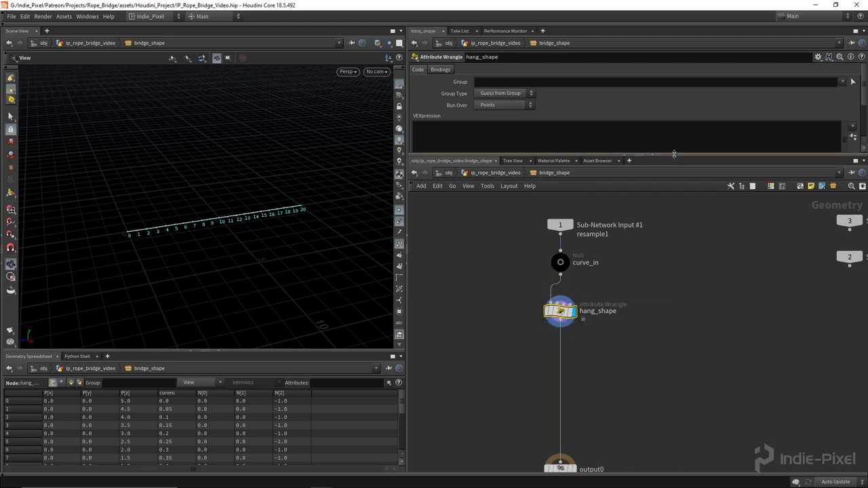
- Write the VEX expression @P.y -= chramp("hang_shape", f@curveu); in the hang_shape wrangle
left_click_drag(675, 166, 675, 237)
left_click(494, 150)
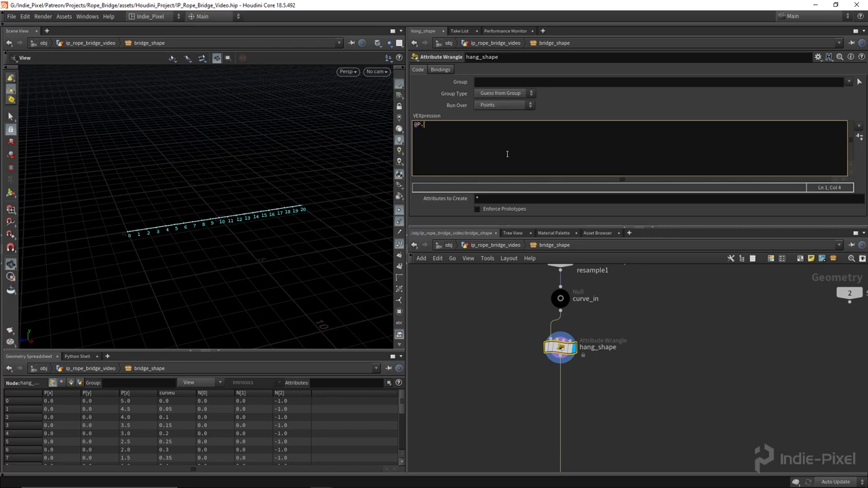
left_click_drag(285, 214, 262, 226)
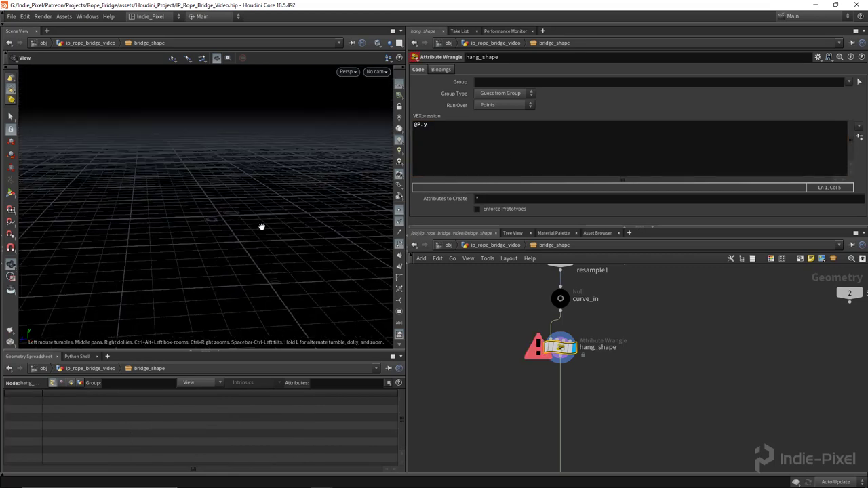
left_click(474, 126)
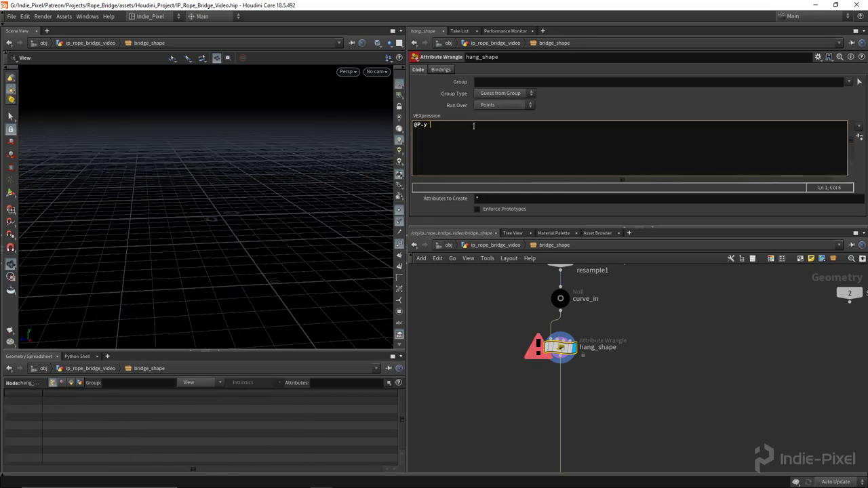
type("-= chramp()")
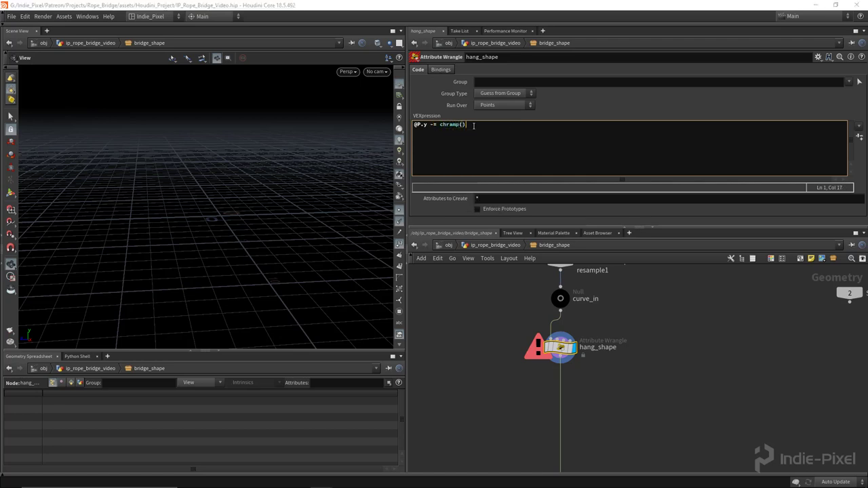
type("\"hang_shape")
type(", f@curveu")
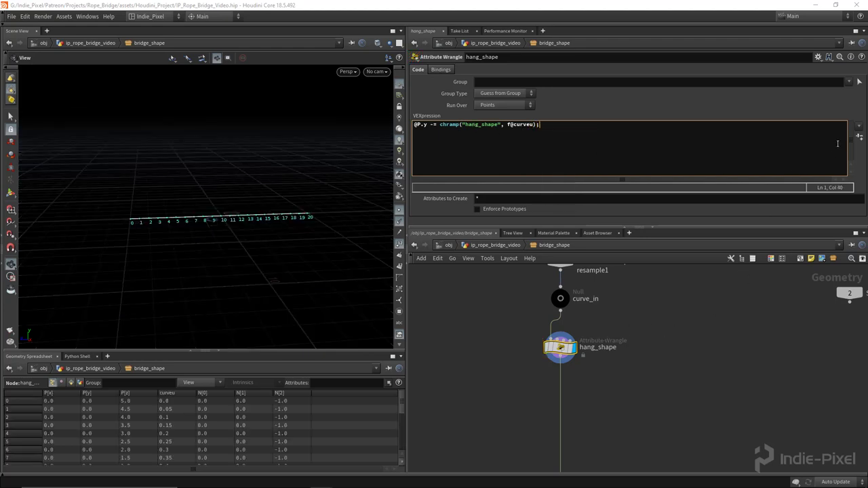
- Create the Hang Shape ramp parameter from the code, add a low point near its middle and raise its start point to full height
left_click_drag(776, 227, 776, 273)
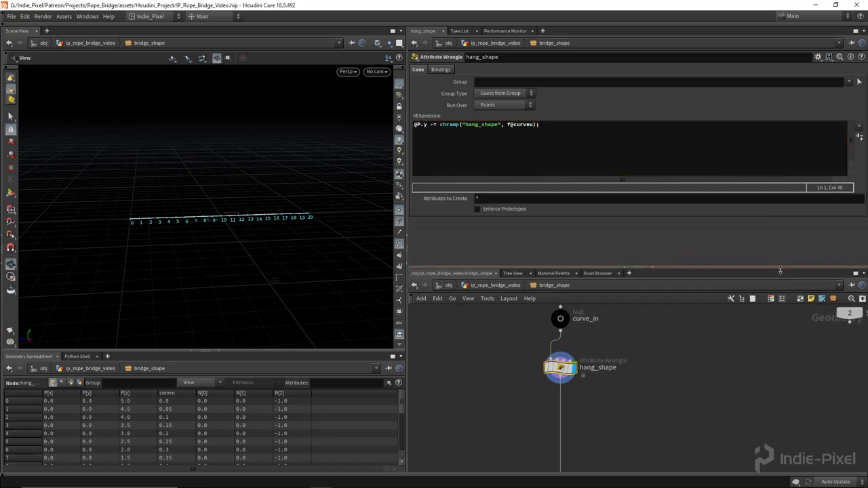
left_click(858, 138)
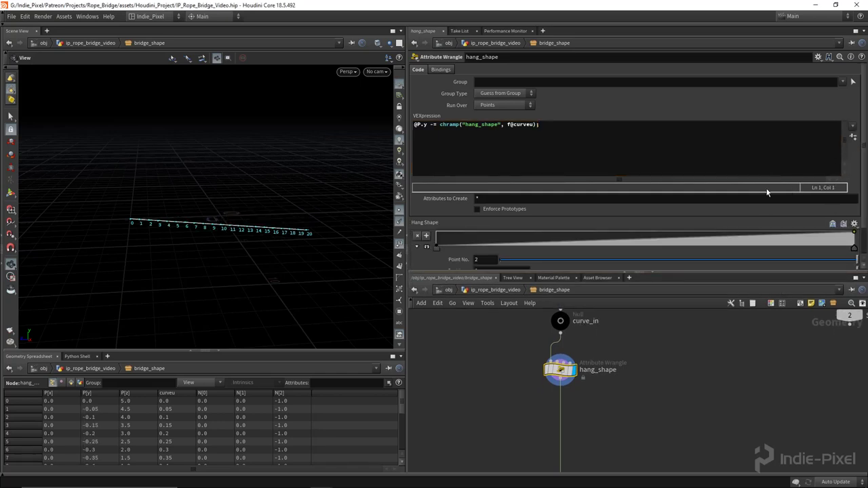
mouse_move(648, 249)
left_mouse_down()
mouse_move(607, 247)
mouse_move(633, 248)
left_mouse_up()
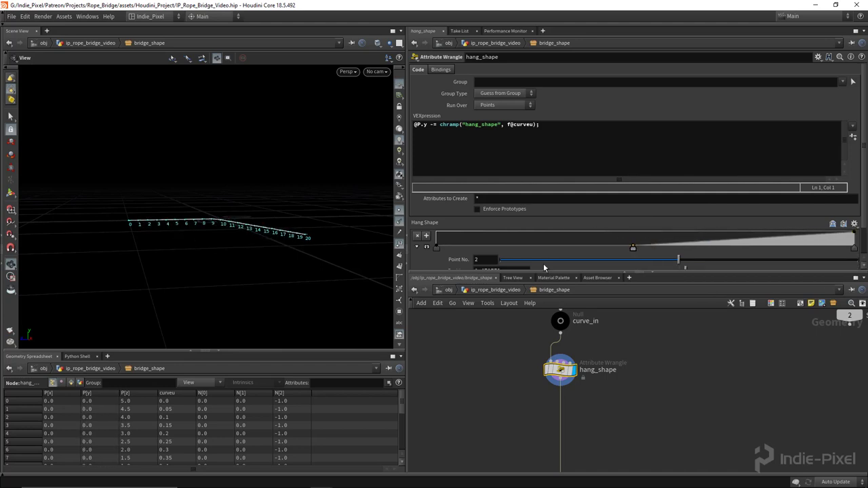
left_click_drag(437, 248, 436, 232)
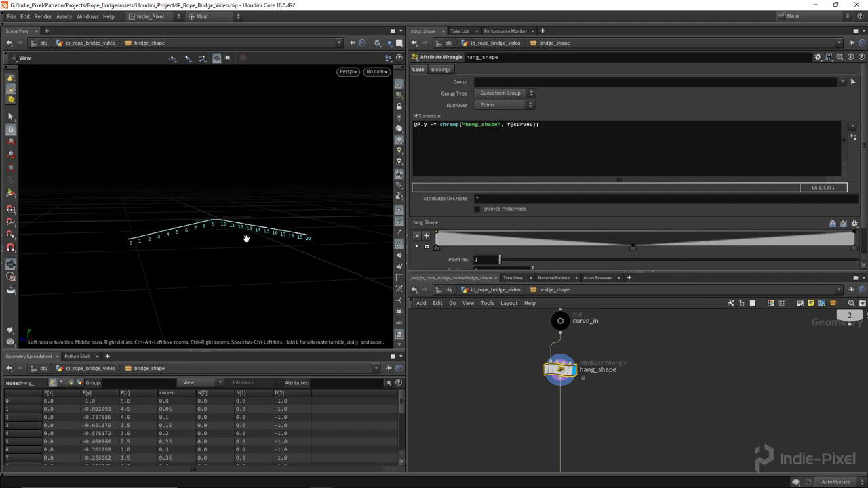
left_click_drag(246, 238, 127, 230)
left_click_drag(236, 234, 284, 223)
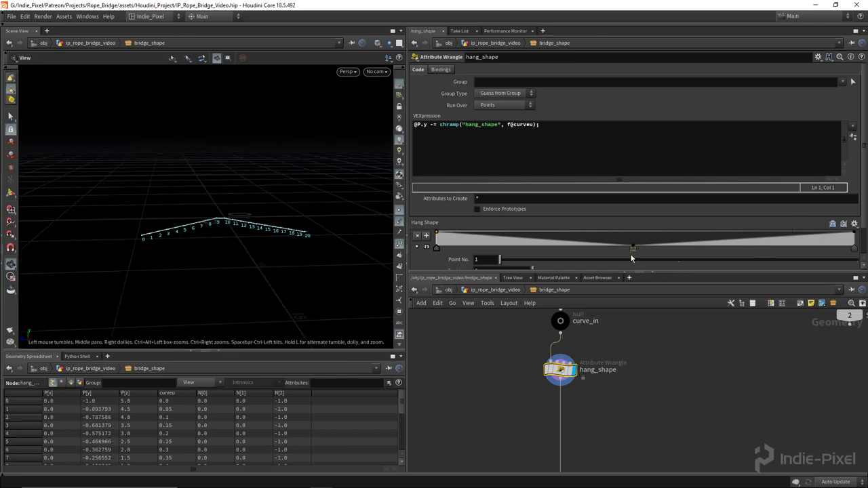
- Invert the ramp in the expression by putting 1- in front of chramp, so the curve sags downward
left_click(440, 125)
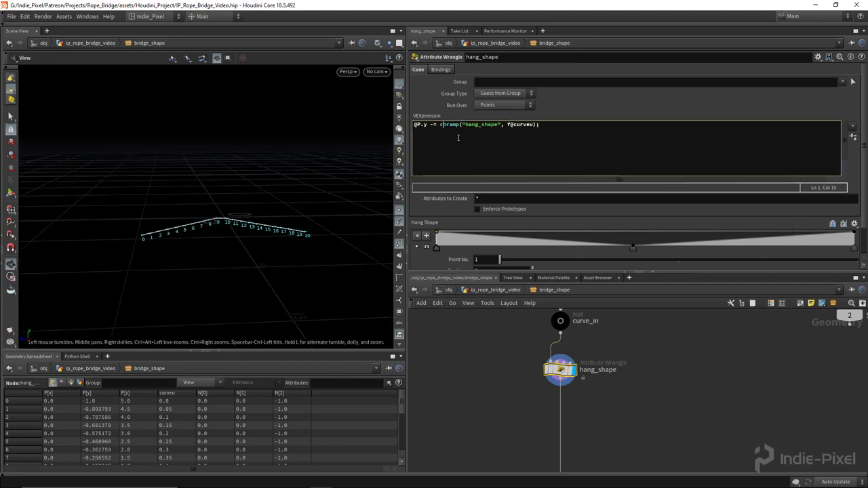
type("1-")
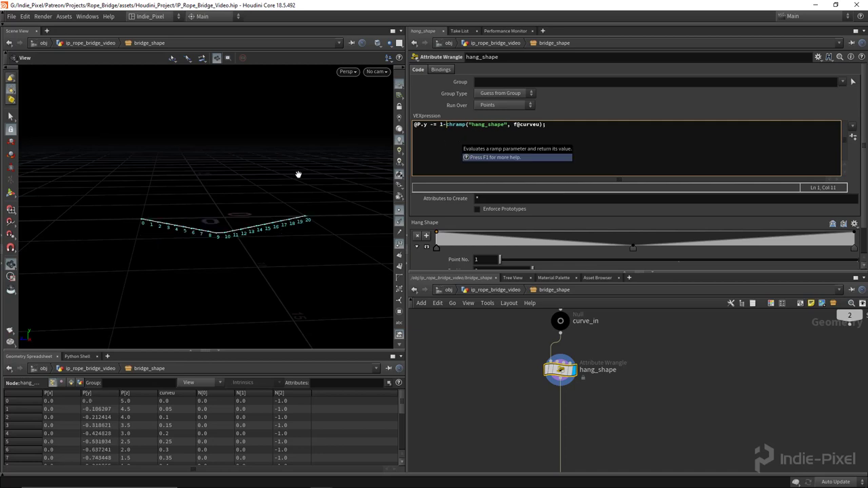
left_click_drag(299, 175, 251, 217)
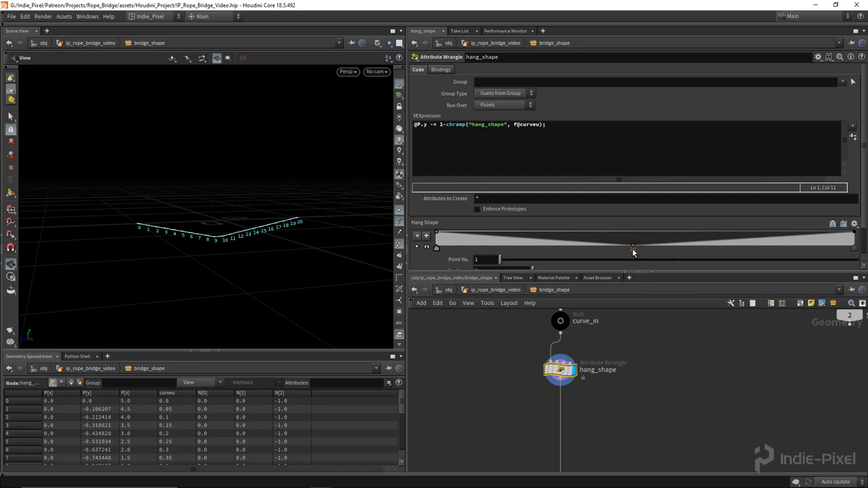
- Select all three Hang Shape ramp points and set their interpolation to B-Spline
left_click(633, 248)
left_click(853, 248)
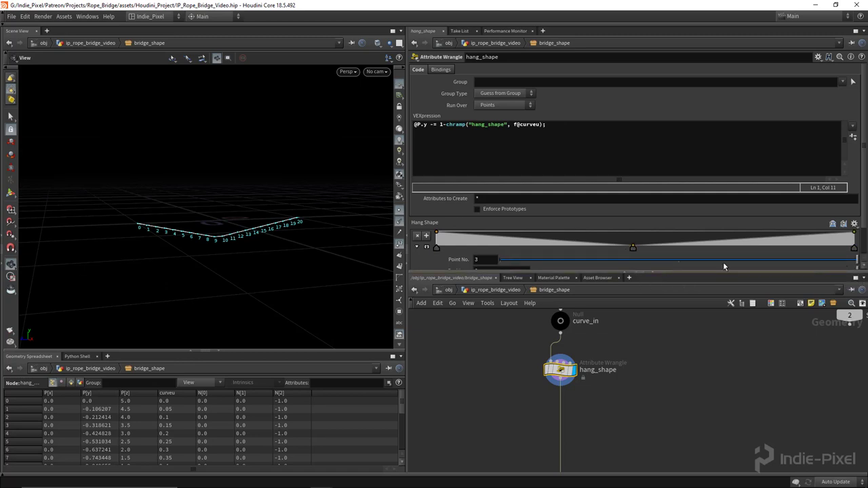
scroll(709, 253, "down", 2)
left_click(494, 262)
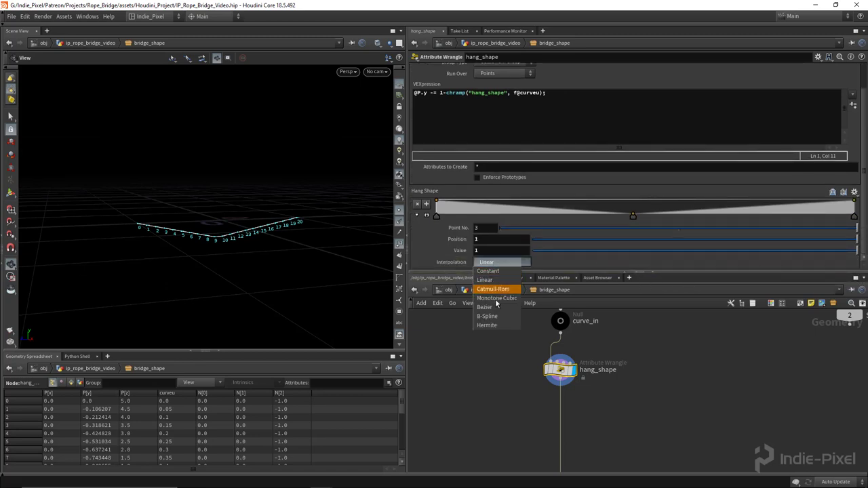
left_click(499, 319)
left_click_drag(231, 247, 266, 210)
left_click_drag(163, 235, 199, 221)
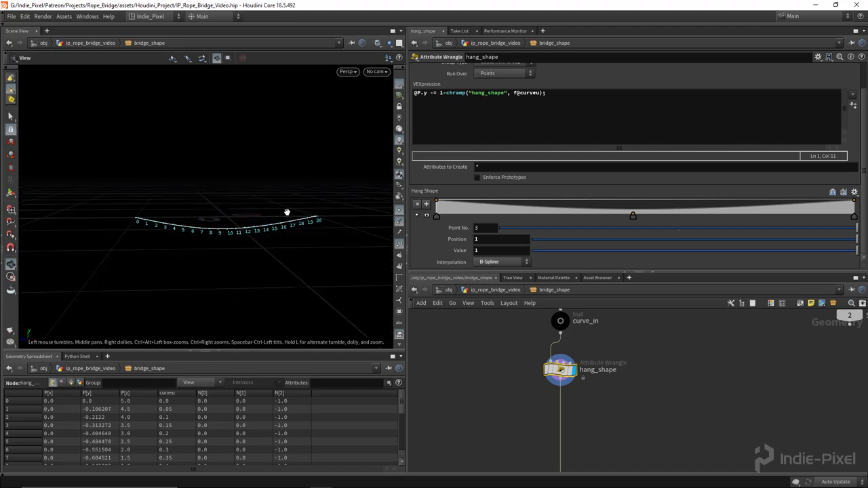
- Wrap the inverted ramp term in parentheses, multiply it by chf("intensity") and create the Intensity parameter
left_click(440, 92)
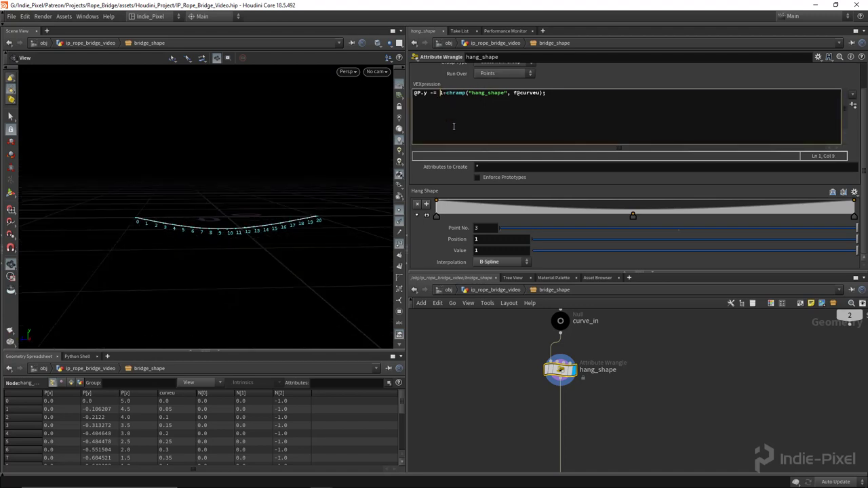
type("(")
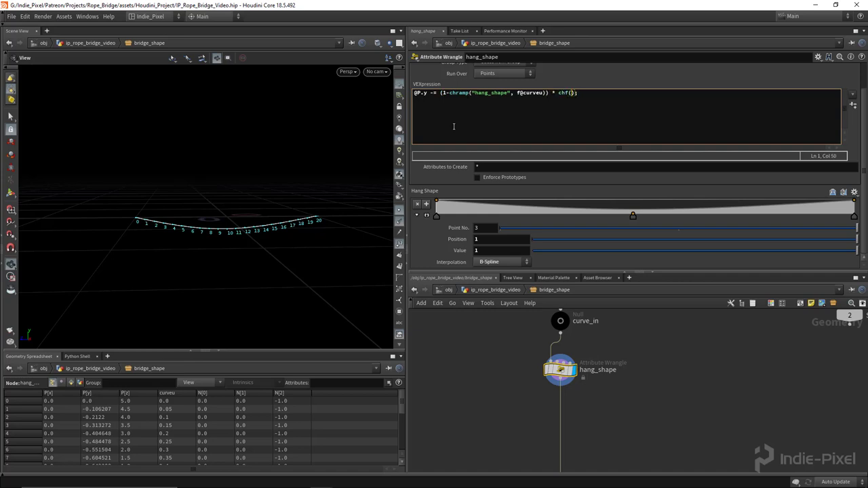
type("tensity")
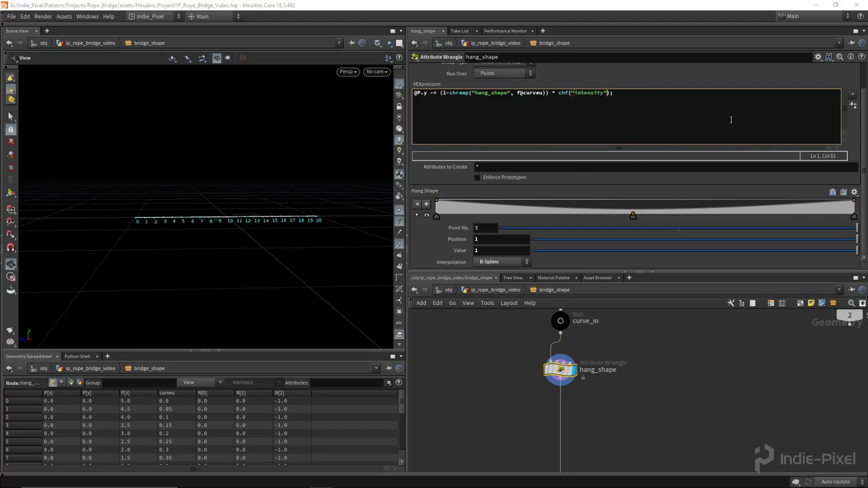
left_click(852, 107)
- Set the hang_shape wrangle's Intensity to 1.6
scroll(746, 241, "down", 2)
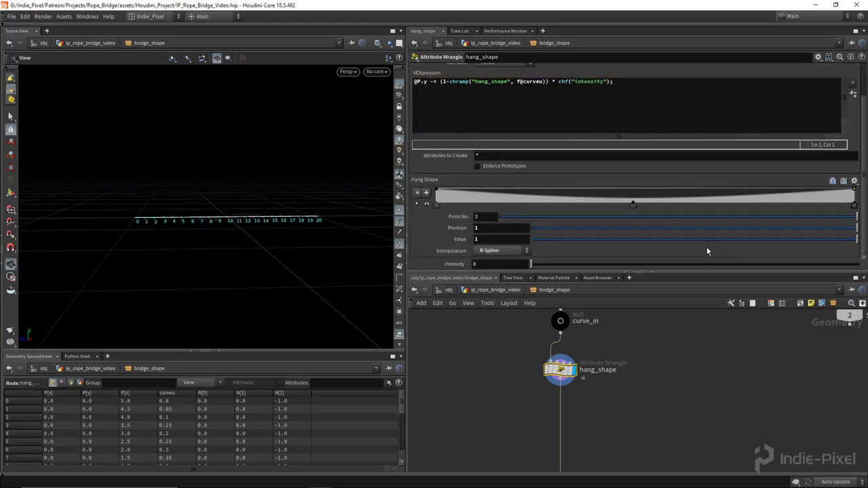
mouse_move(533, 269)
left_mouse_down()
mouse_move(678, 266)
mouse_move(533, 265)
left_mouse_up()
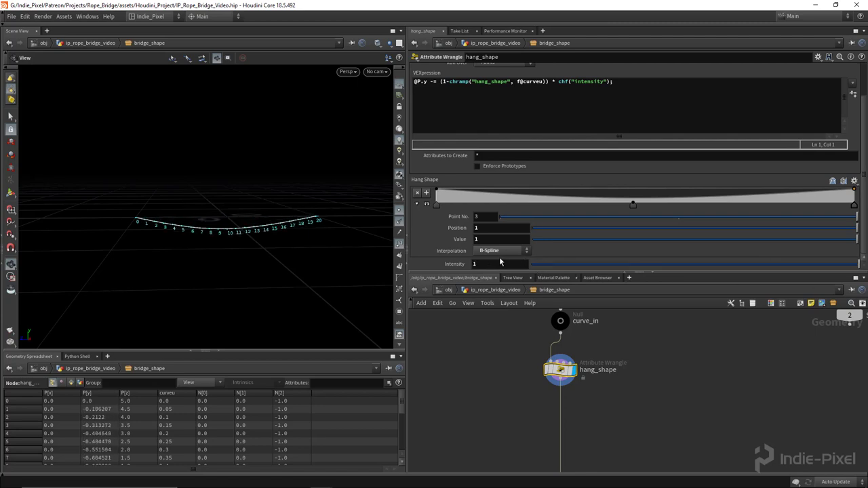
middle_click(533, 265)
mouse_move(533, 265)
middle_mouse_down()
mouse_move(543, 265)
mouse_move(525, 269)
middle_mouse_up()
mouse_move(261, 244)
left_mouse_down()
mouse_move(246, 246)
mouse_move(246, 281)
mouse_move(247, 244)
left_mouse_up()
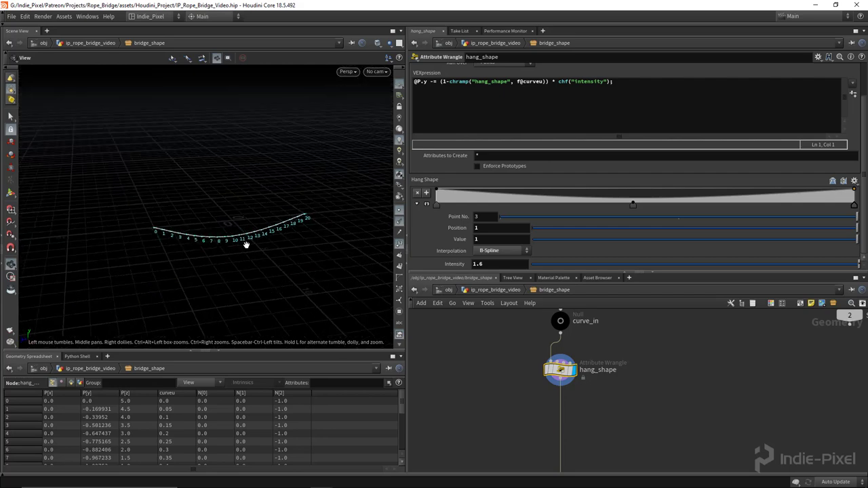
- Insert a Resample node between hang_shape and the output node
left_click_drag(716, 277, 716, 234)
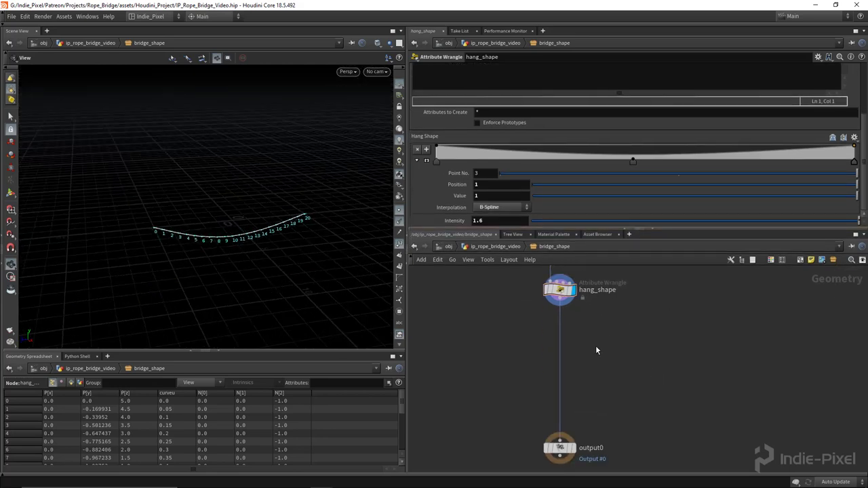
scroll(360, 221, "up", 10)
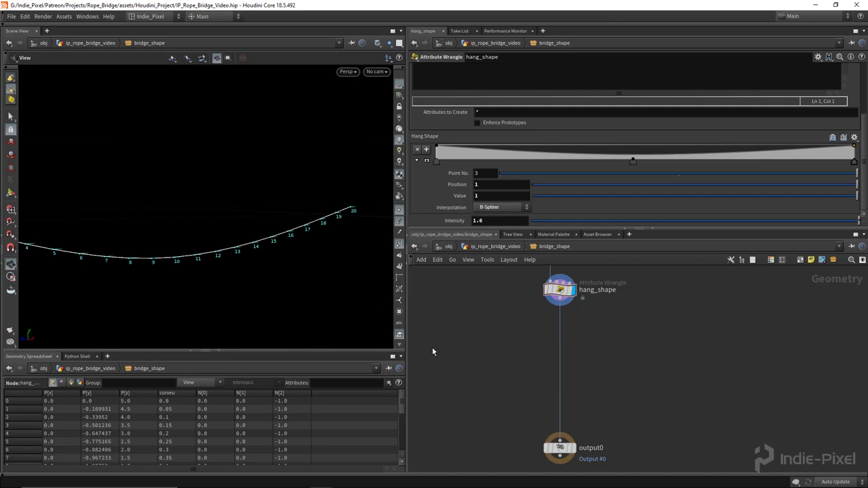
left_click_drag(339, 291, 307, 306)
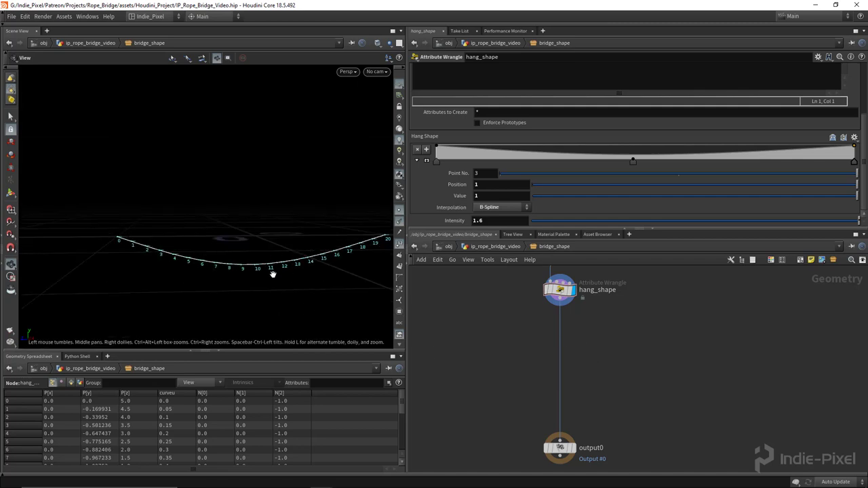
left_click_drag(272, 274, 176, 274)
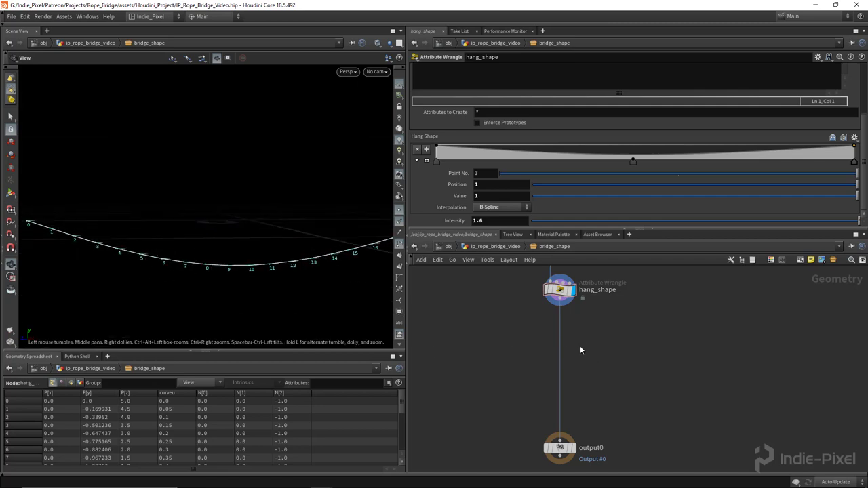
key("Tab")
key("Escape")
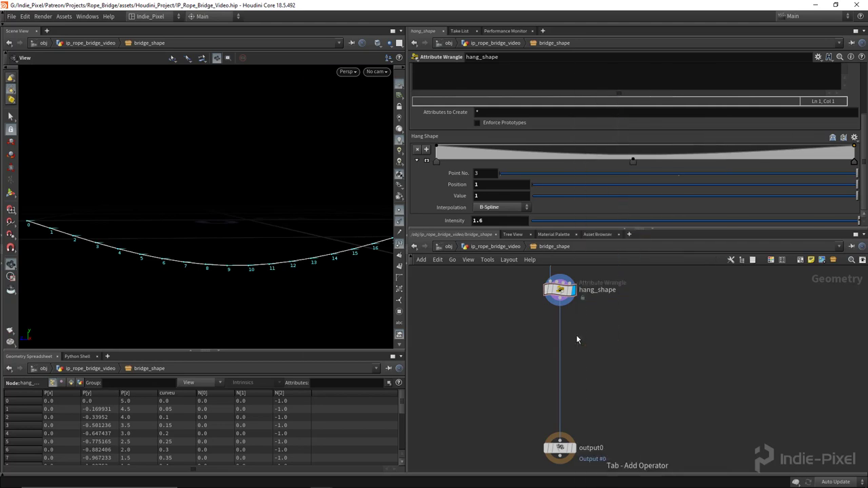
key("Tab")
type("resample")
key("Return")
left_click(557, 329)
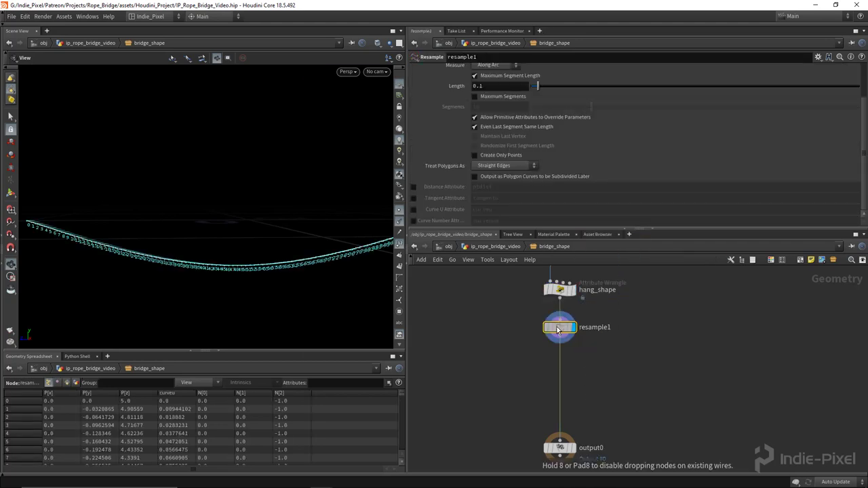
- Set the new Resample node's maximum segment length to 0.5
left_click(495, 86)
type(".")
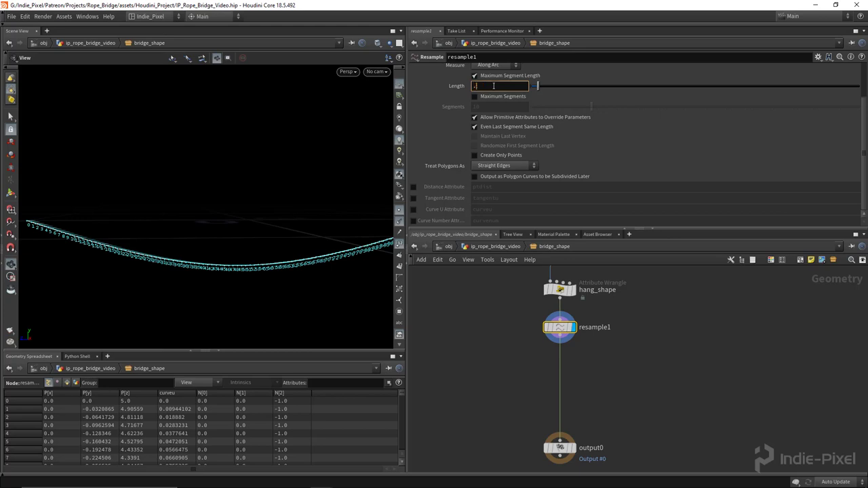
type("5")
key("Return")
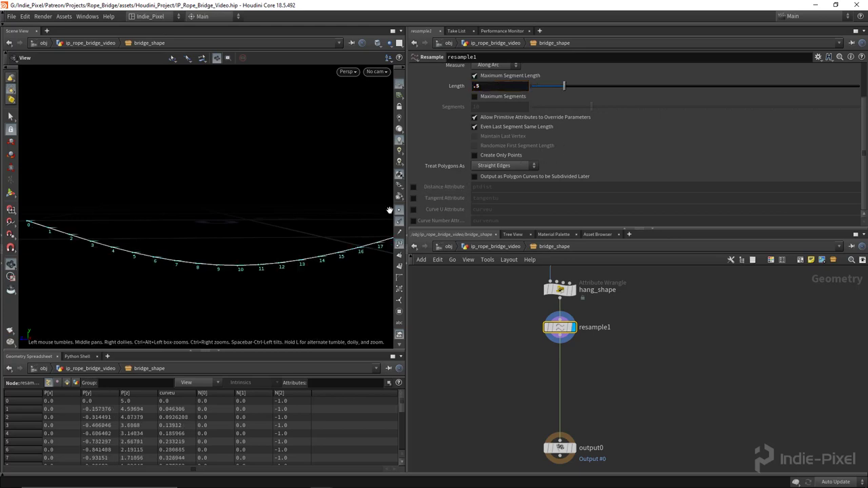
- Enable the Curve U and Tangent attributes on the Resample node and name the tangent attribute N
left_click(414, 210)
left_click(414, 198)
left_click_drag(326, 234, 319, 240)
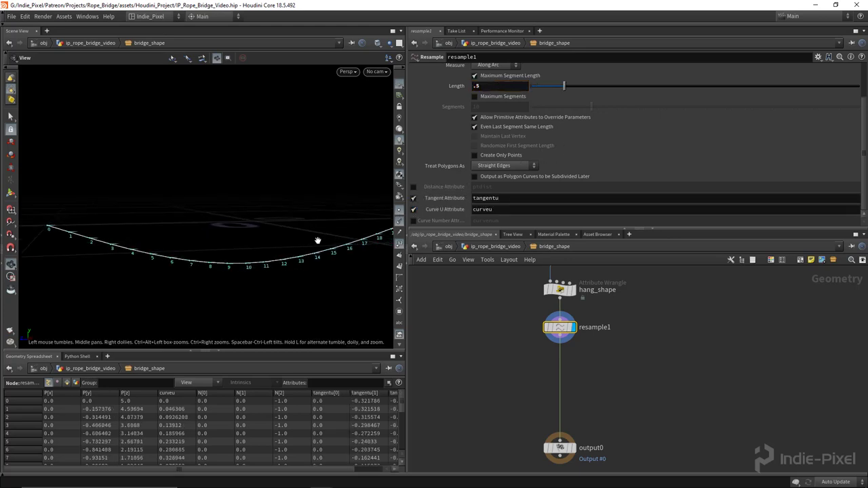
double_click(549, 199)
type("N")
key("Return")
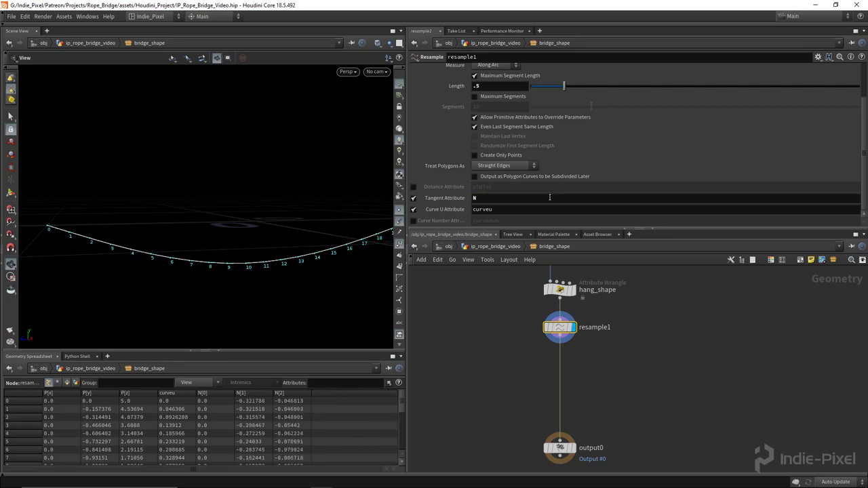
- Insert an Attribute Wrangle between resample1 and the output node and display its result
left_click_drag(311, 257, 295, 199)
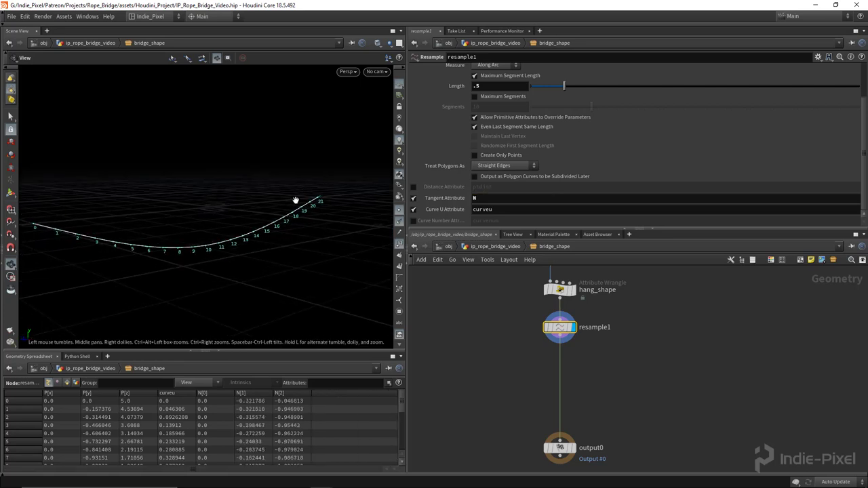
left_click_drag(651, 230, 651, 177)
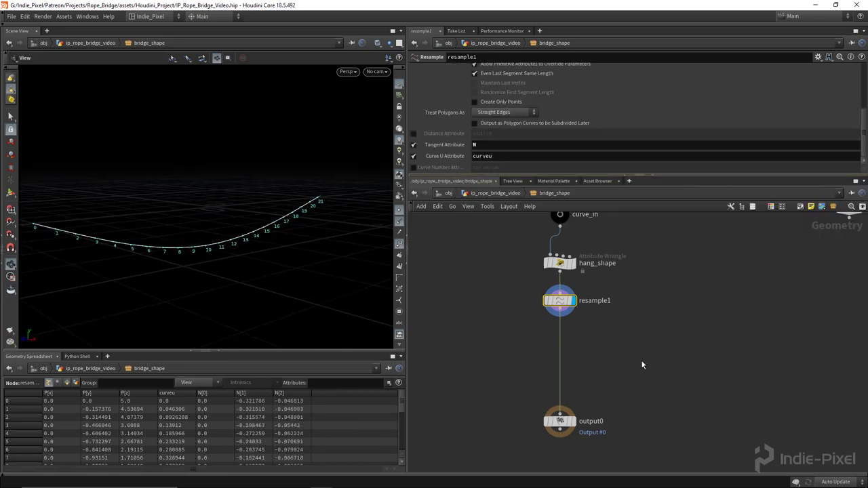
key("Tab")
type("attribwr")
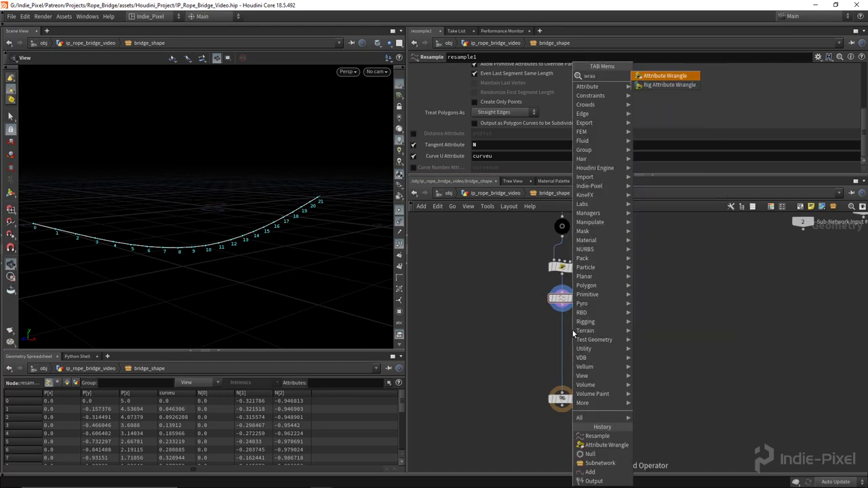
key("Return")
left_click(568, 336)
scroll(573, 331, "up", 5)
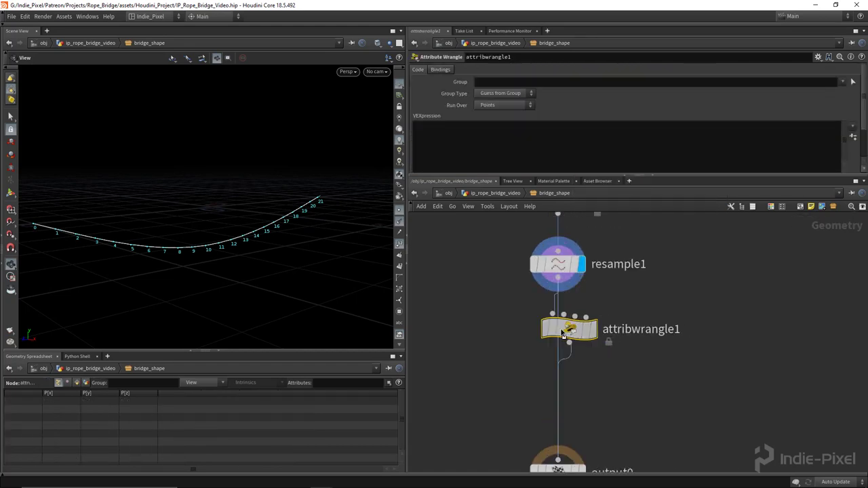
left_click(580, 328)
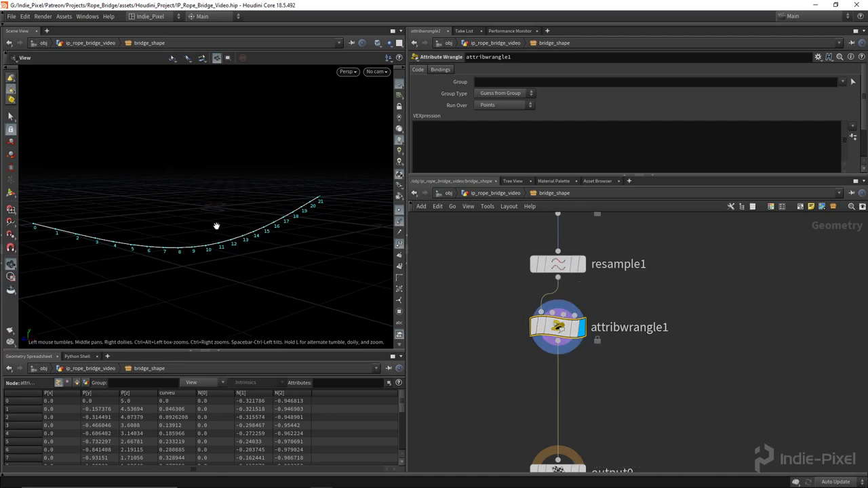
- Rename the new Attribute Wrangle node as dirs
left_click_drag(217, 225, 246, 255)
double_click(624, 329)
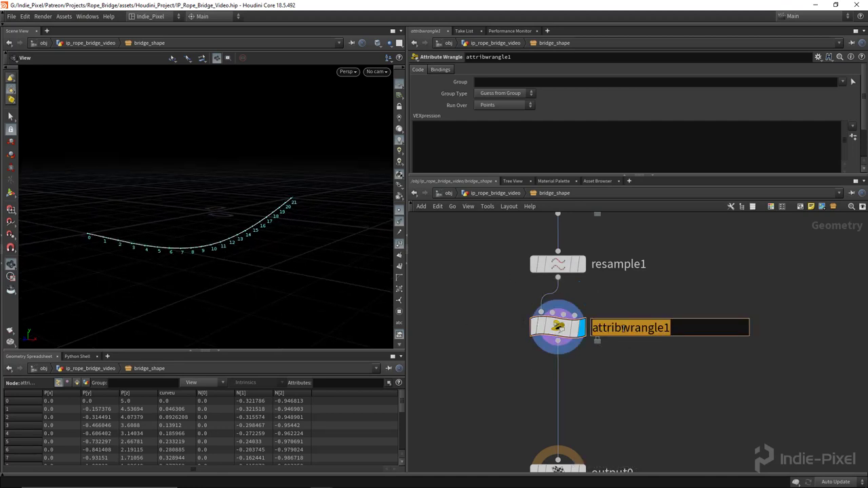
type("dirs")
key("Return")
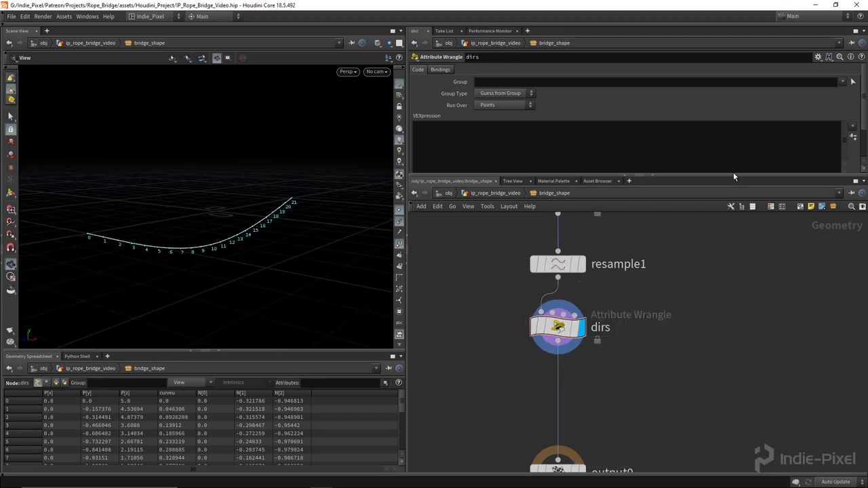
- Load the saved curve_dir preset into the dirs wrangle
left_click_drag(732, 176, 732, 215)
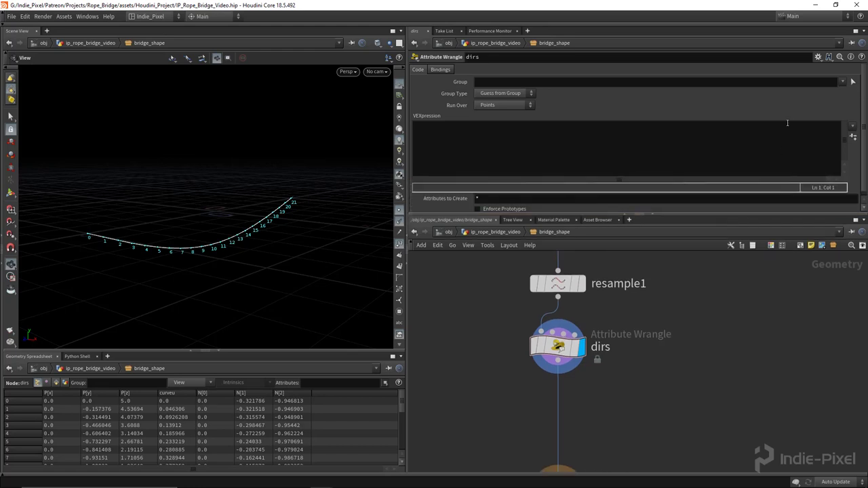
left_click(818, 57)
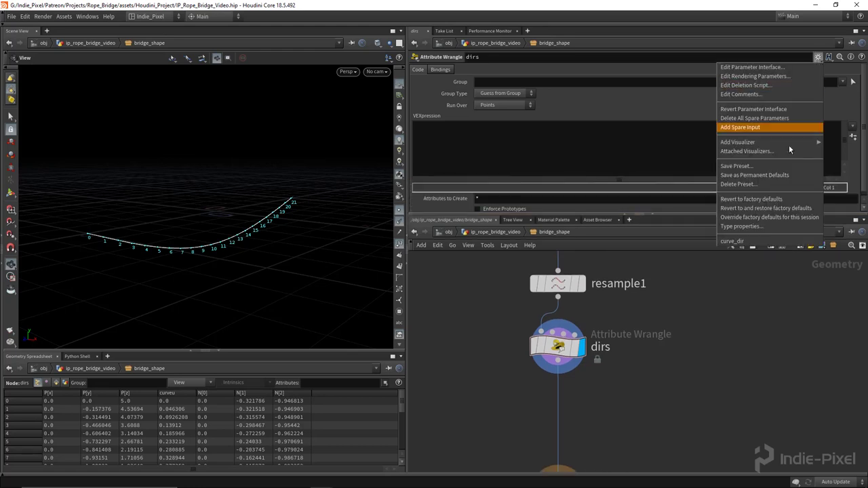
left_click(732, 241)
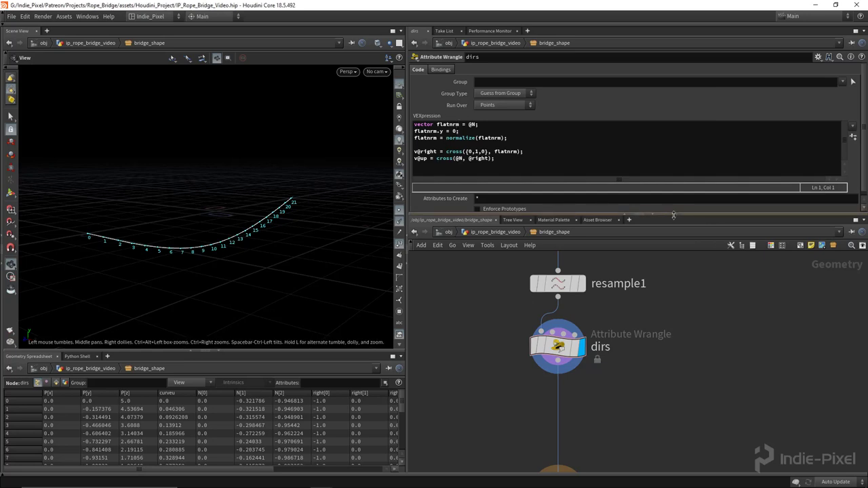
- Examine the right and up cross-product lines in the dirs code against the curve's orientation
scroll(238, 237, "up", 3)
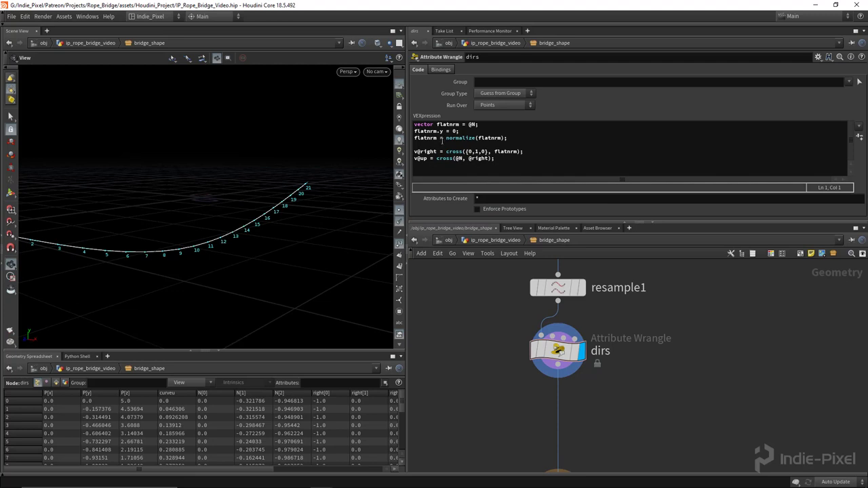
left_click_drag(228, 233, 212, 248)
left_click_drag(524, 152, 415, 152)
left_click_drag(299, 203, 269, 317)
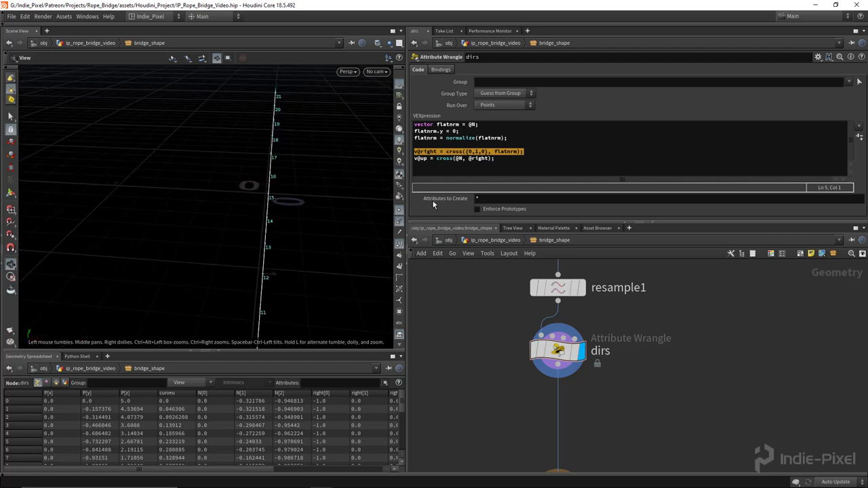
left_click_drag(495, 158, 414, 158)
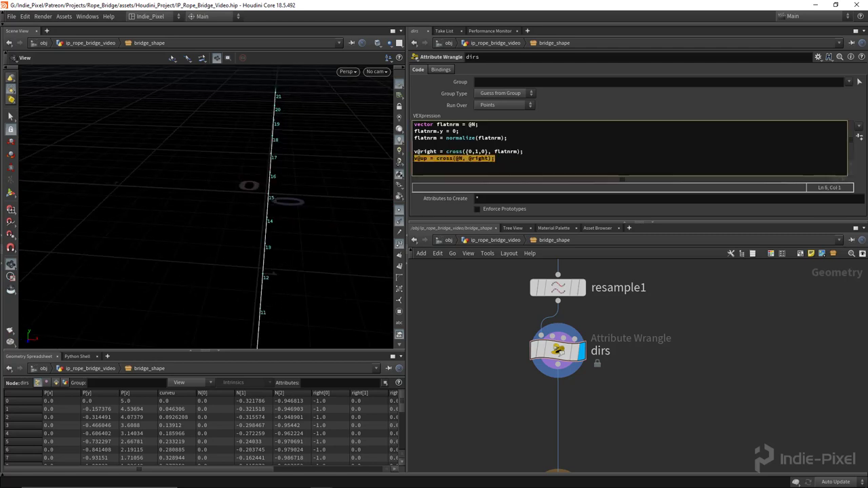
left_click_drag(278, 269, 204, 251)
- Branch a displayed Visualize node off the dirs wrangle and place it beside the path to the output node
scroll(586, 339, "down", 3)
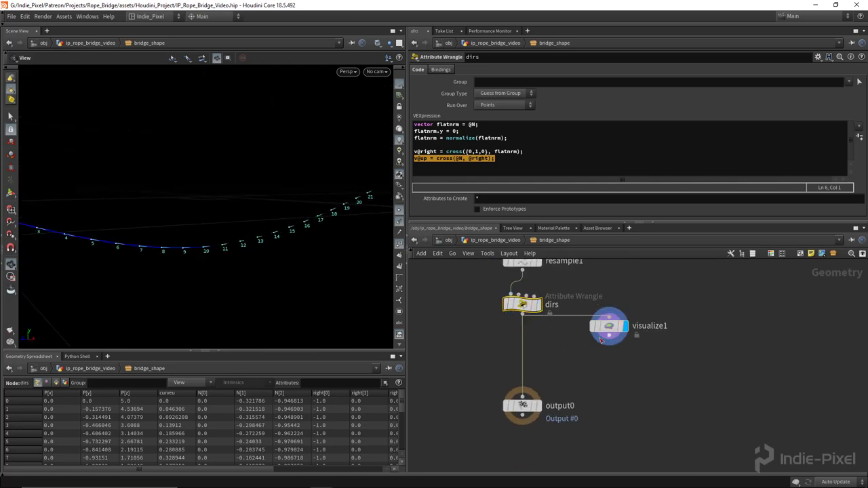
left_click_drag(601, 341, 614, 373)
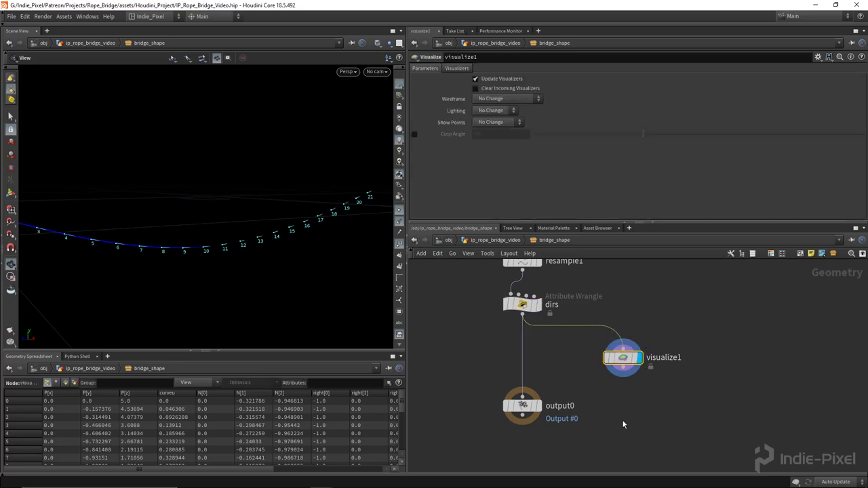
left_click_drag(668, 226, 668, 221)
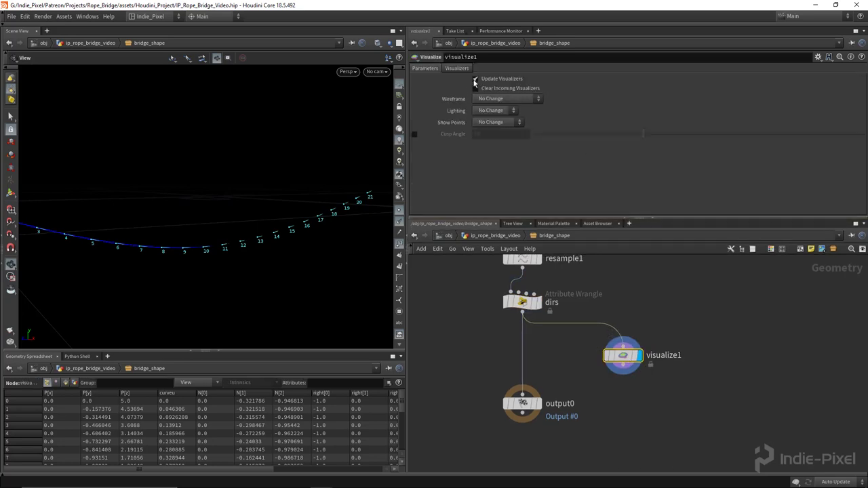
- Set the Visualize node's Color 1 visualizer to the Point class and the right attribute
left_click(455, 69)
left_click_drag(234, 196, 264, 234)
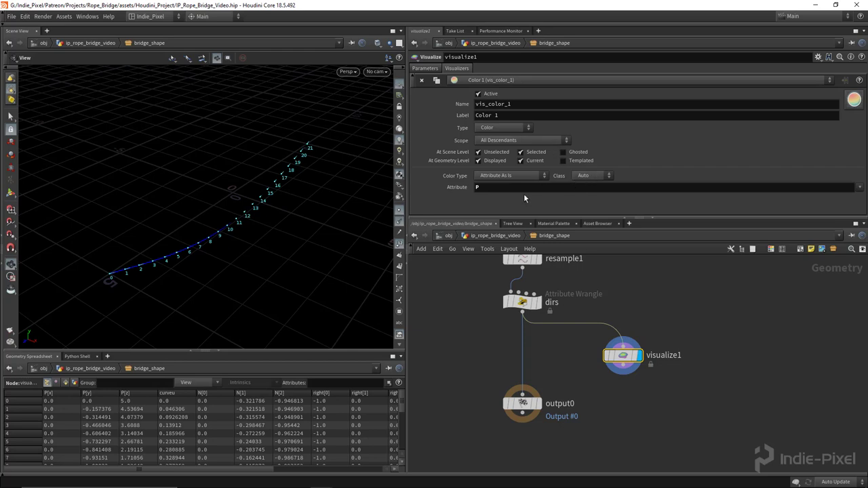
left_click(594, 176)
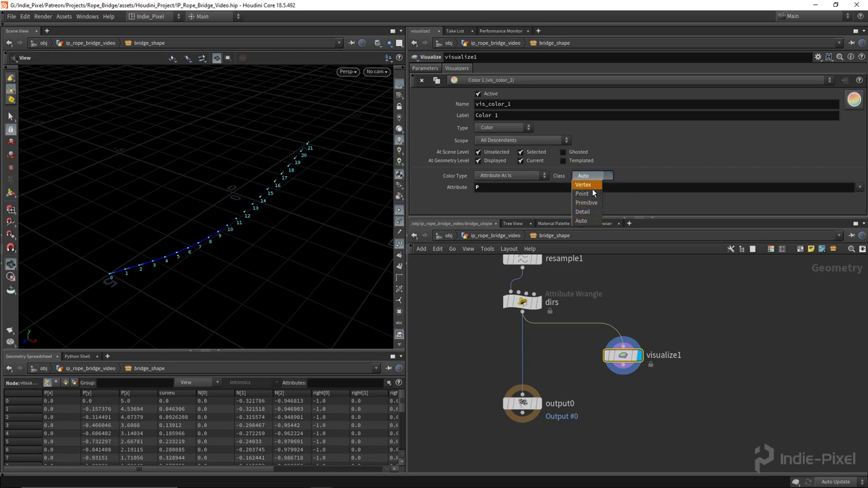
left_click(586, 207)
left_click(510, 184)
type("right")
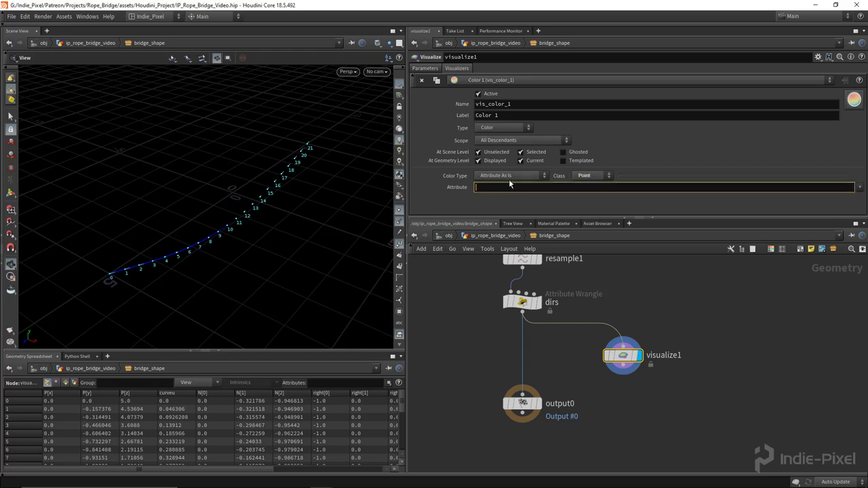
key("Return")
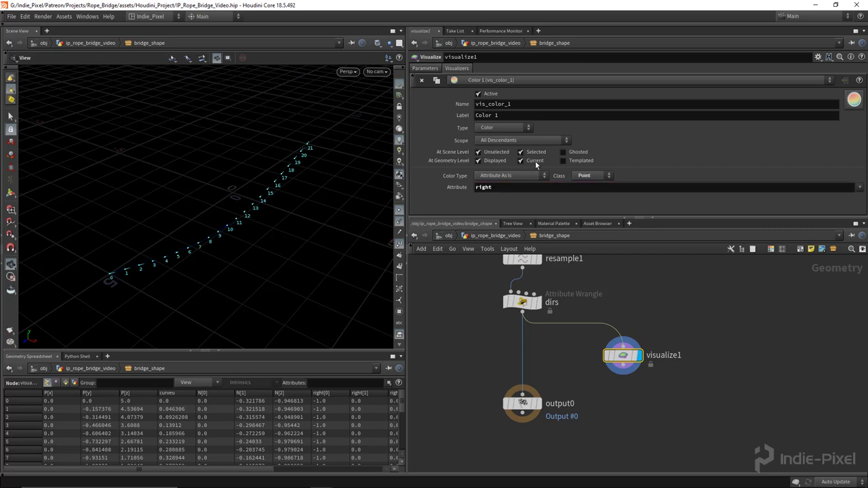
- Change the visualizer to the Marker type with the Vector style and inspect the vectors along the curve
left_click(519, 128)
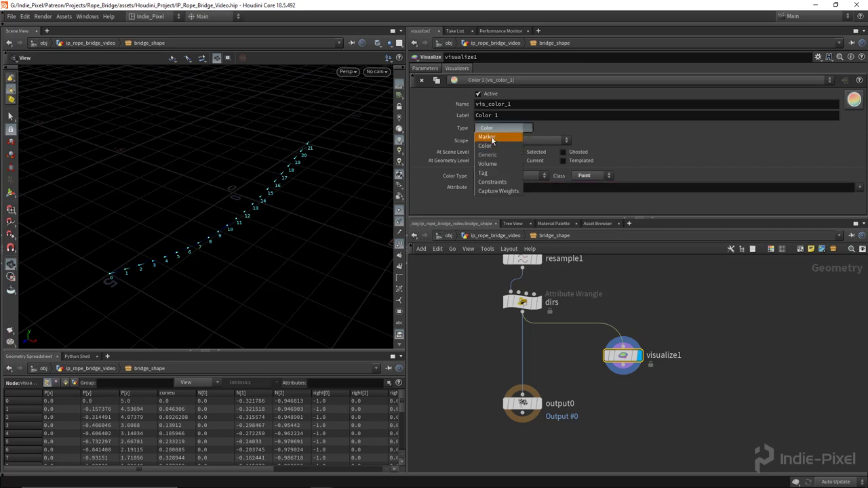
left_click(494, 140)
left_click(500, 176)
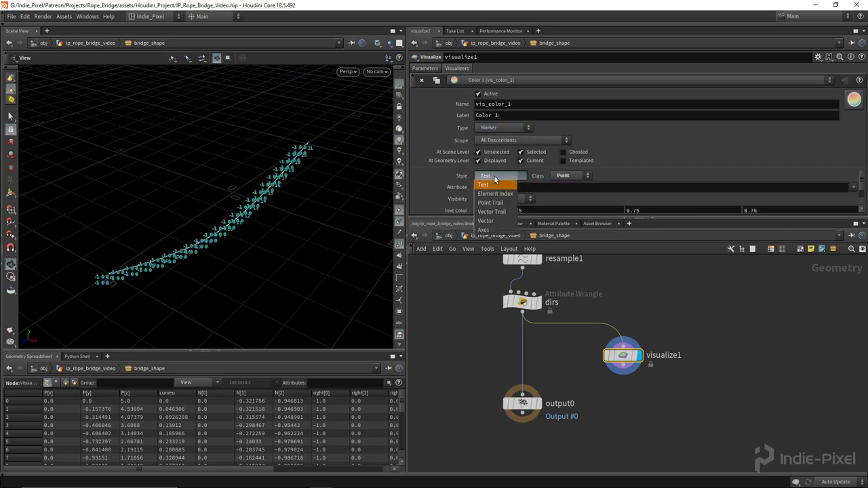
left_click(495, 223)
left_click_drag(231, 230, 250, 274)
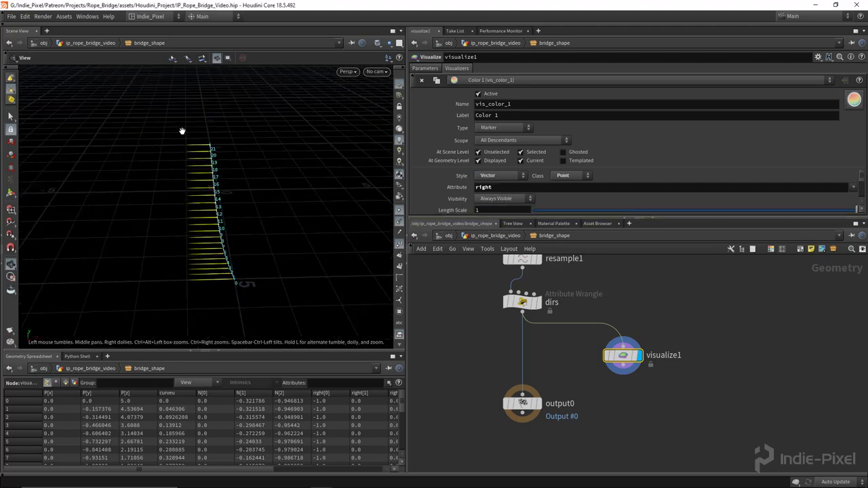
left_click_drag(214, 247, 273, 172)
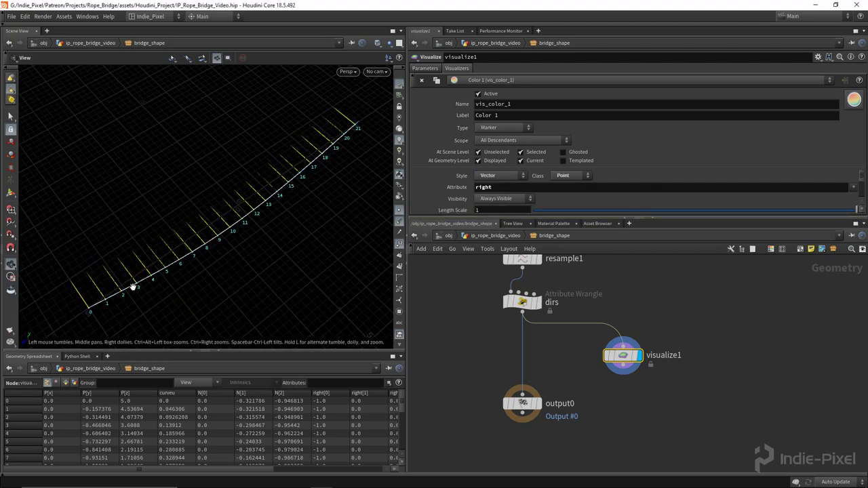
left_click_drag(133, 285, 264, 203)
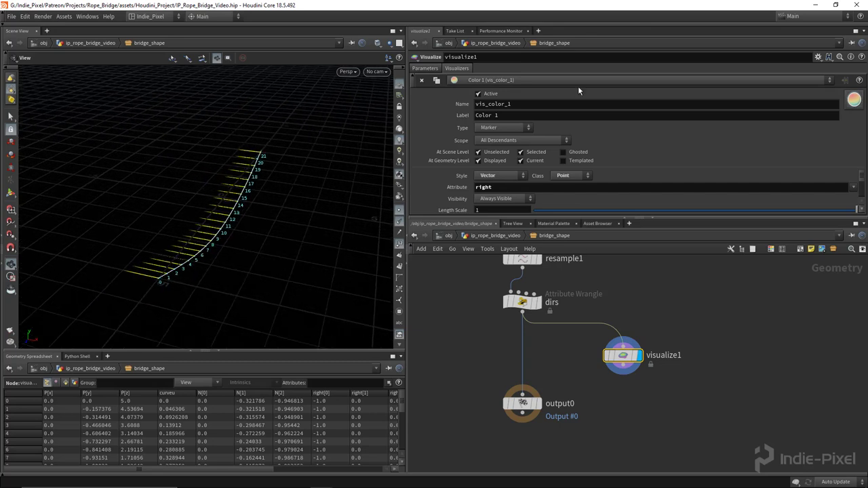
- Set both the name and the label of the marker visualizer to right
left_click(535, 104)
type("ri")
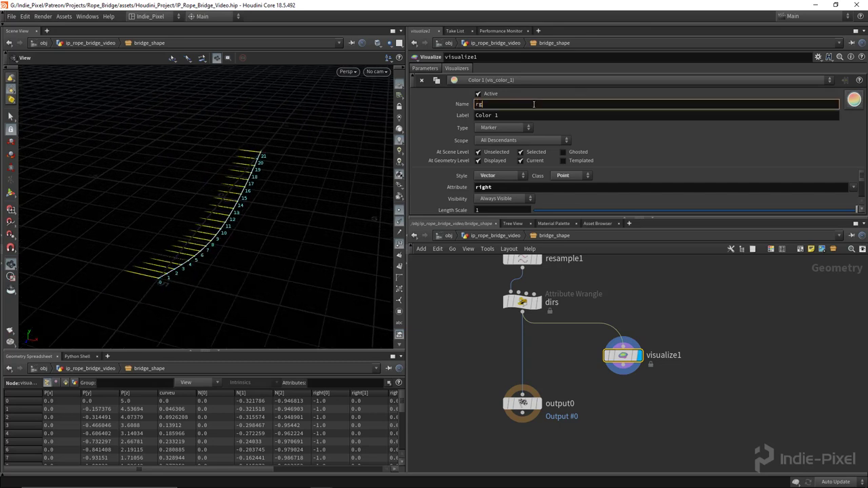
type("ght")
key("Tab")
type("right")
key("Return")
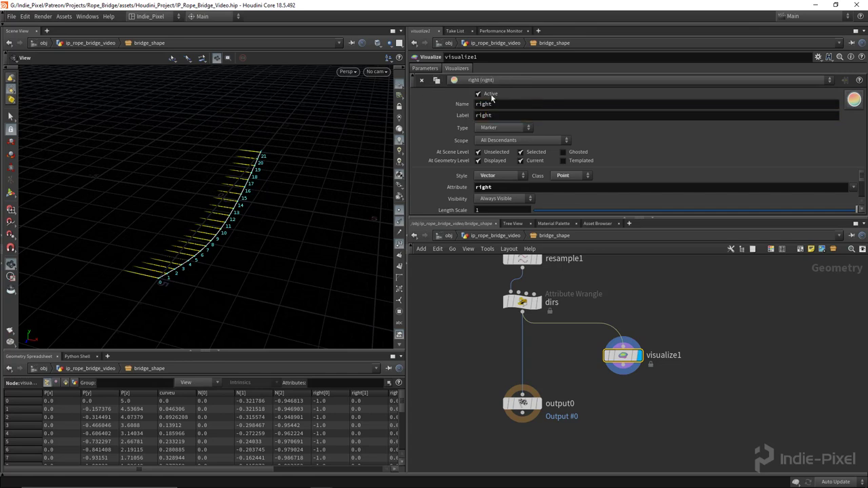
- Duplicate the right visualizer and set the copy's name, label and attribute to up
left_click(526, 81)
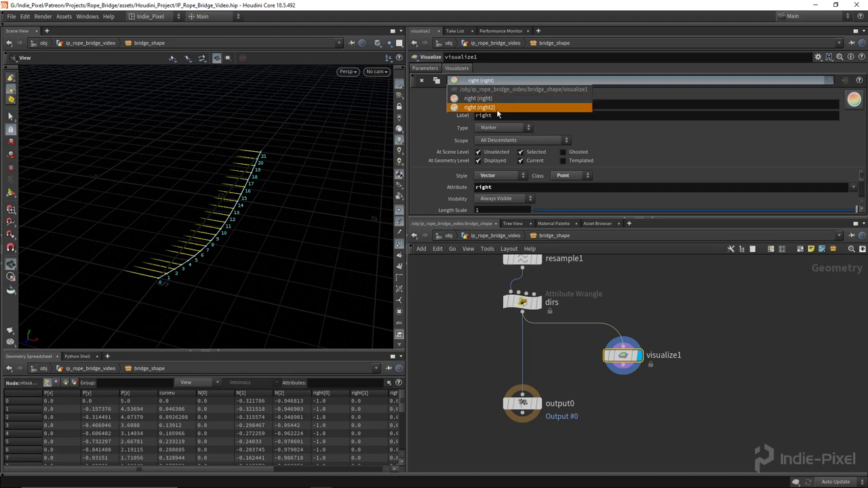
left_click(485, 108)
left_click(515, 108)
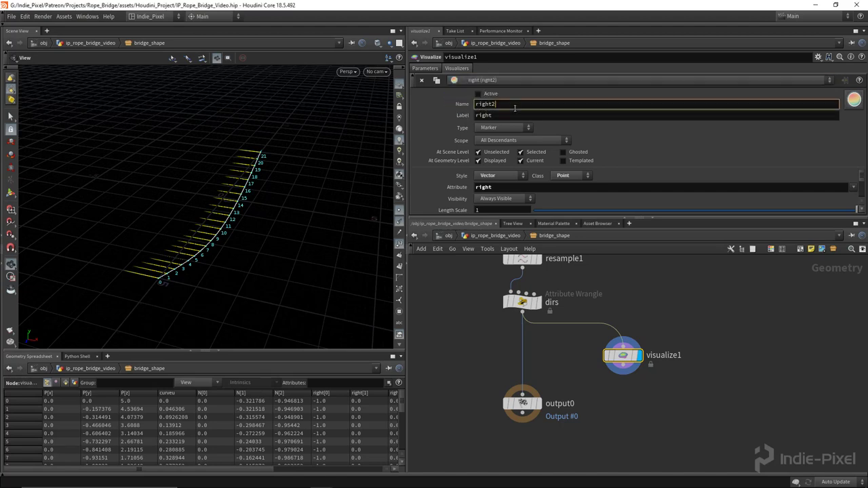
key("ctrl+a")
key("BackSpace")
type("up")
key("Tab")
type("up")
key("Return")
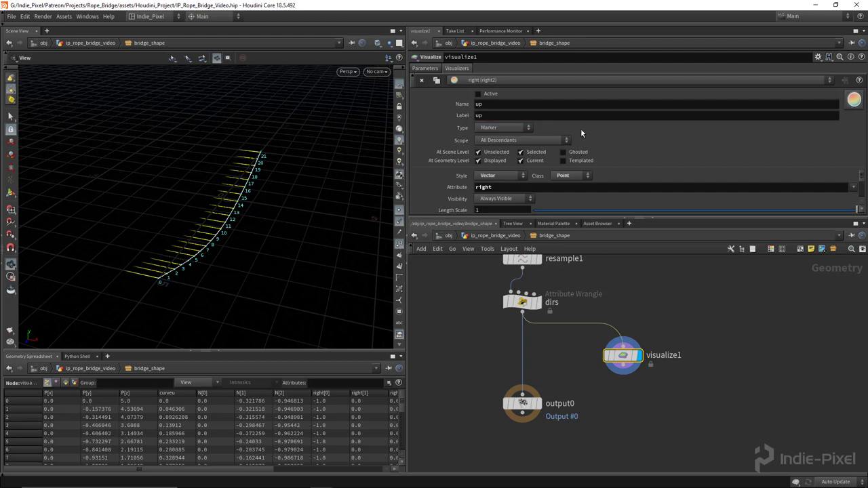
type("up")
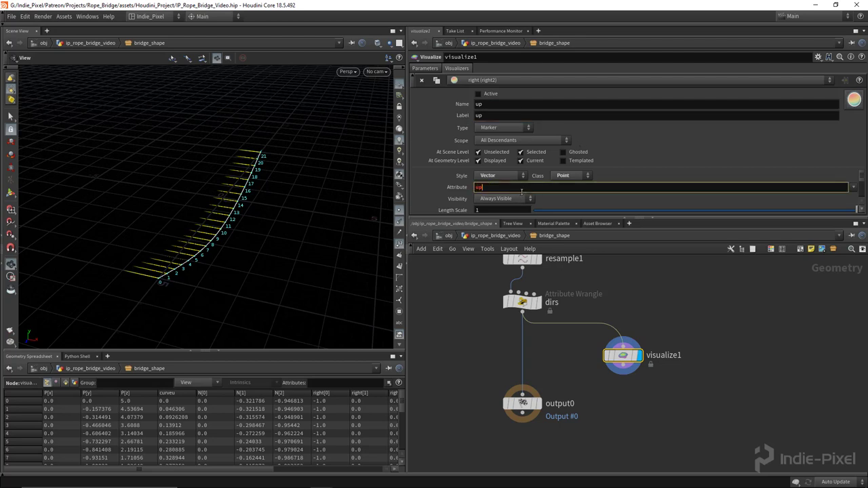
key("Return")
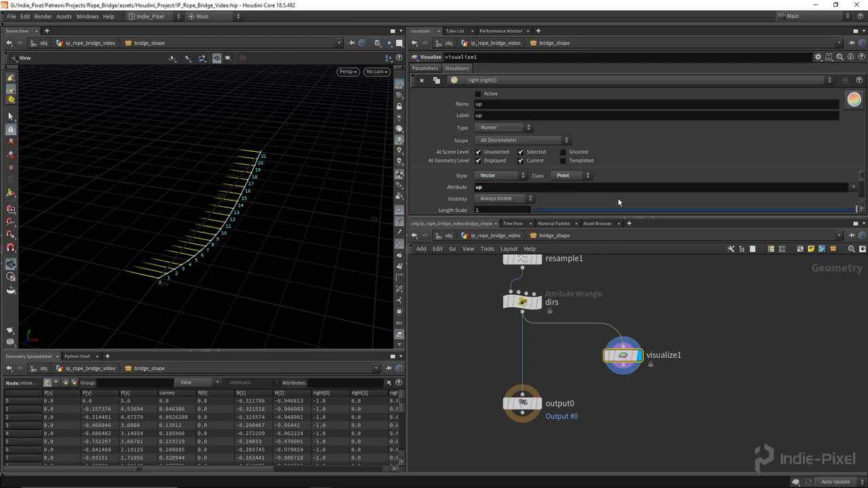
- Activate the up visualizer on the Visualize node and inspect its vectors along the curve
left_click_drag(655, 220, 659, 270)
left_click_drag(258, 224, 271, 274)
left_click(536, 324)
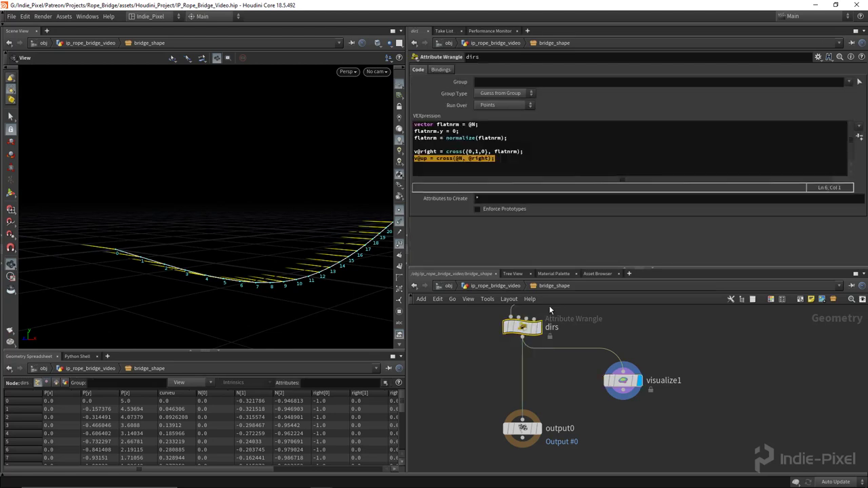
left_click(623, 381)
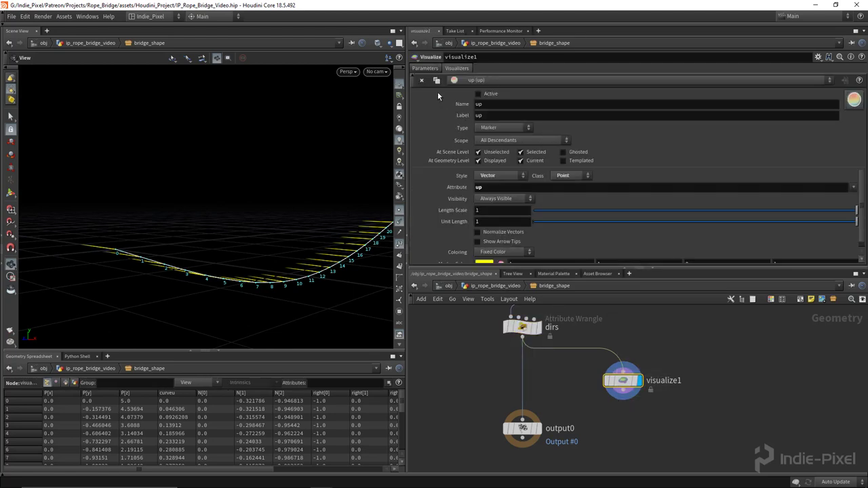
left_click(478, 94)
left_click_drag(301, 236, 322, 242)
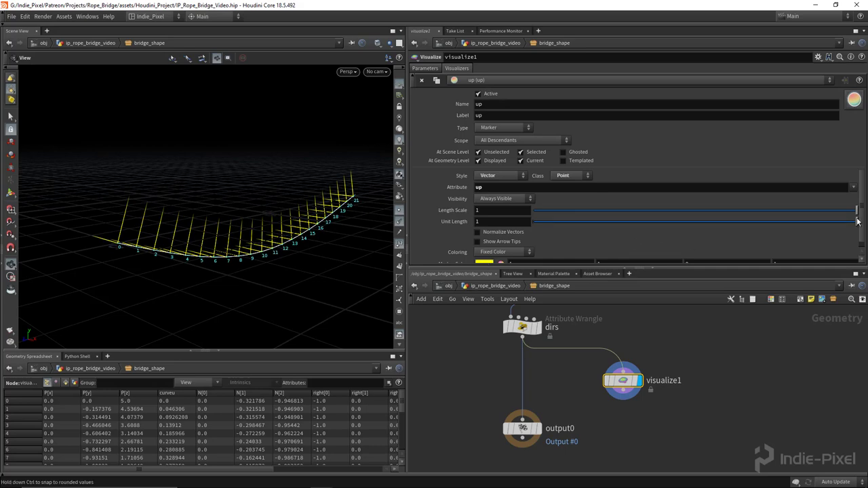
- Set the up visualizer's marker color to green, with RGB values 0, 1, 0
left_click_drag(860, 223, 859, 250)
left_click(480, 258)
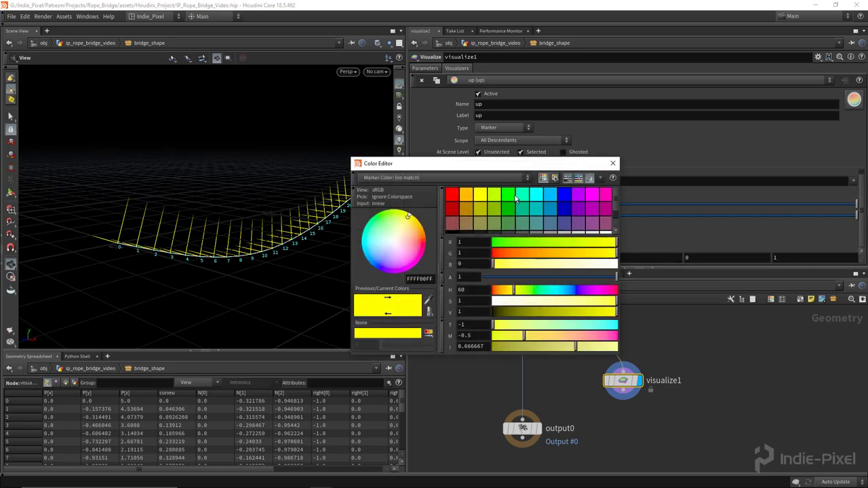
left_click(514, 193)
left_click(613, 164)
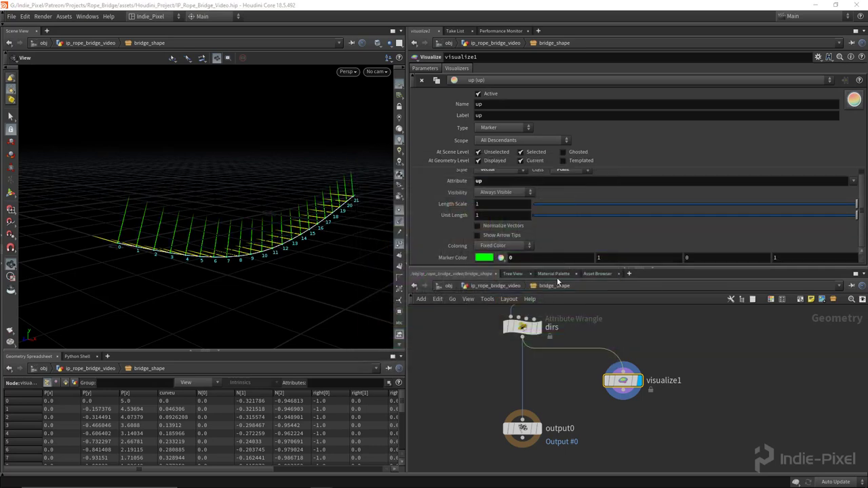
- Set the right visualizer's marker color to red, with RGB values 1, 0, 0, and view both vector sets
left_click(499, 83)
left_click(498, 103)
left_click(484, 258)
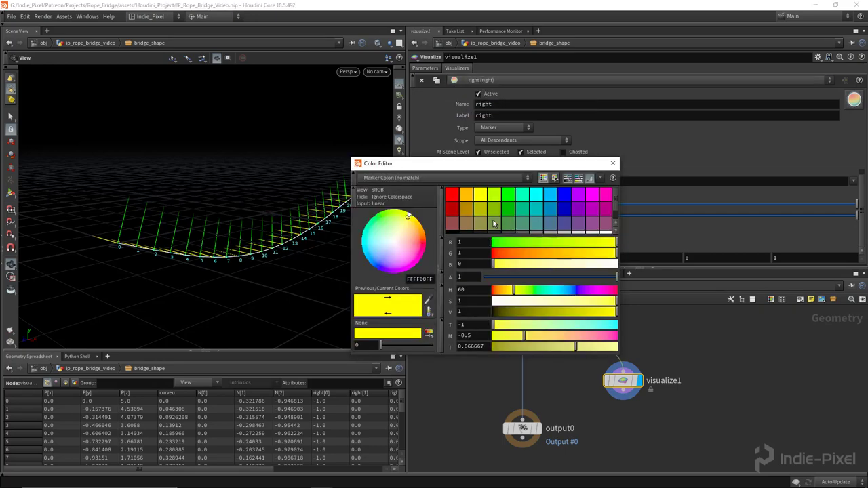
left_click(452, 195)
left_click(613, 164)
mouse_move(251, 248)
left_mouse_down()
mouse_move(262, 239)
mouse_move(358, 233)
mouse_move(326, 247)
mouse_move(287, 233)
mouse_move(372, 220)
mouse_move(294, 201)
mouse_move(230, 223)
left_mouse_up()
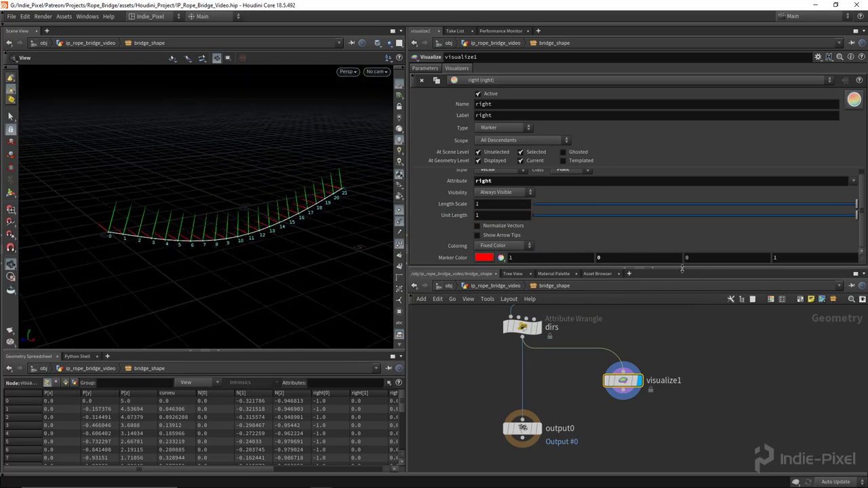
- Make room above output0 and insert a Sweep node between the dirs wrangle and output0
left_click_drag(681, 270, 682, 168)
left_click(558, 349)
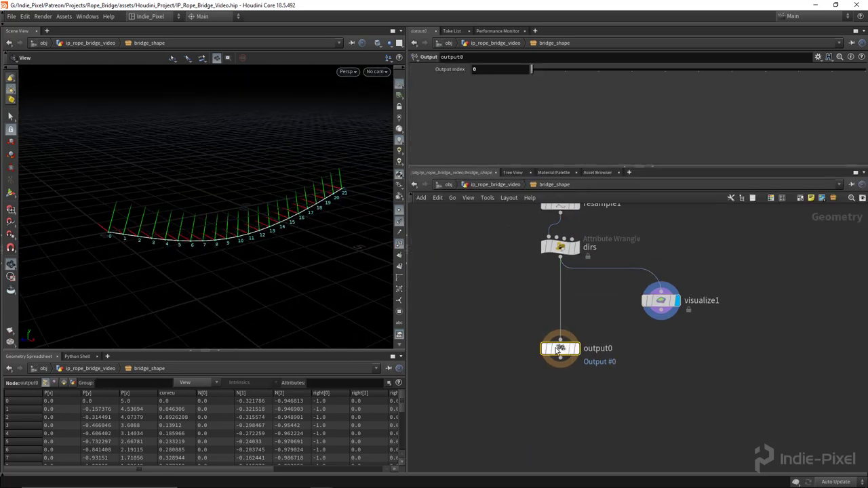
left_click_drag(558, 349, 558, 398)
key("Tab")
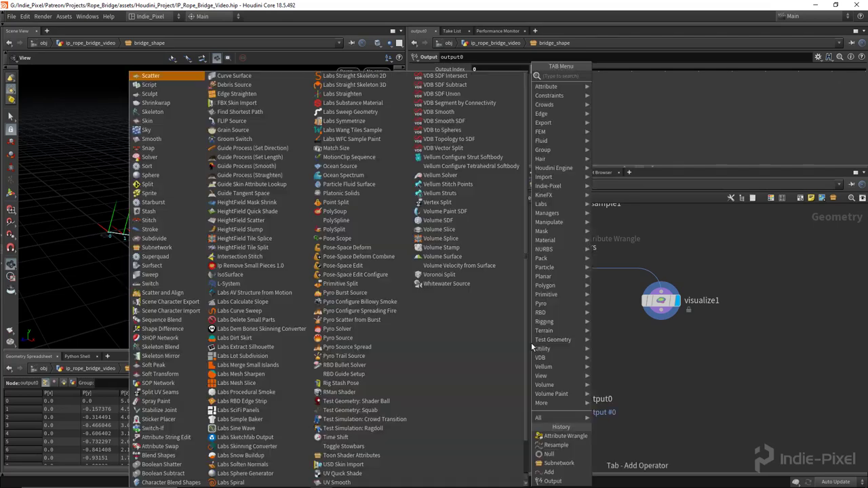
type("sweep")
key("Return")
left_click(561, 322)
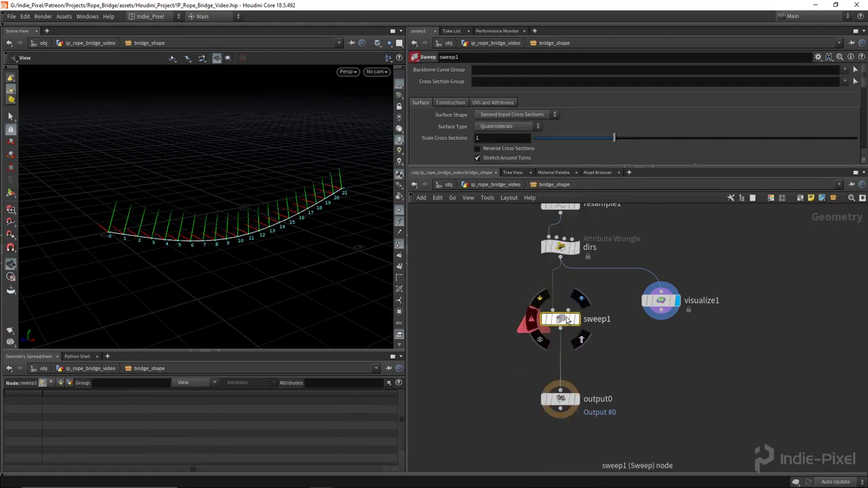
- Set the sweep's surface shape to Ribbon and display its result along the curve
left_click(537, 116)
left_click(510, 150)
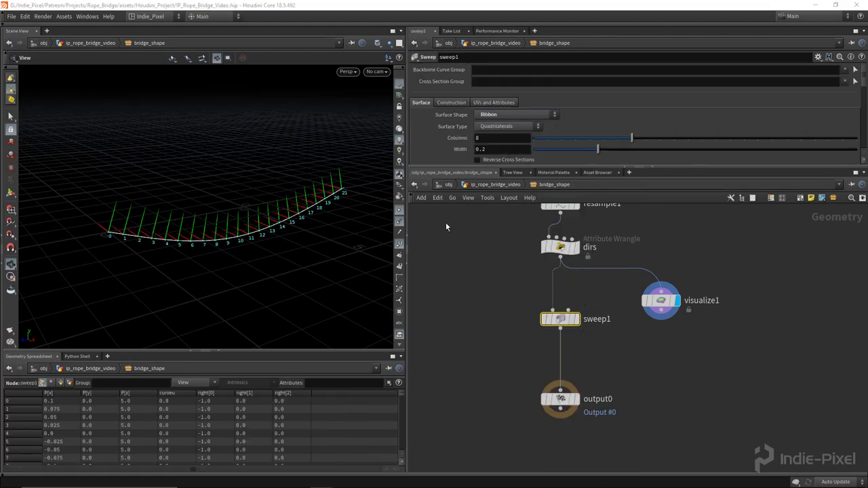
left_click_drag(223, 203, 261, 194)
left_click(577, 319)
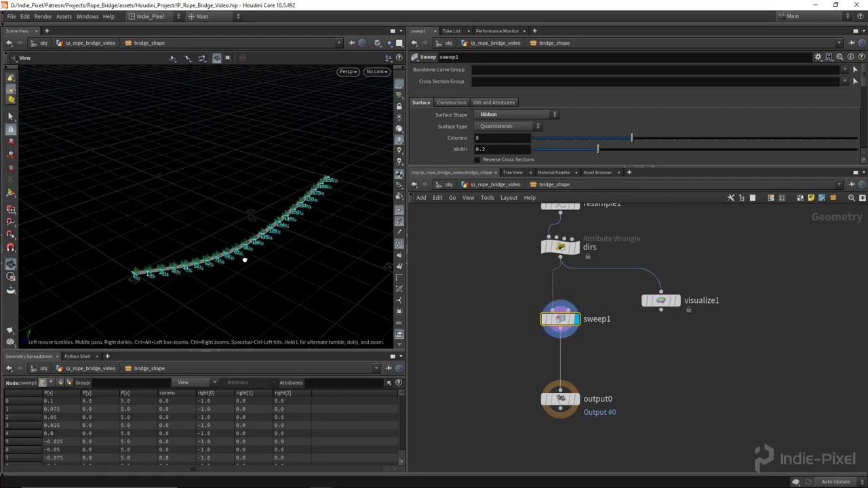
left_click_drag(244, 260, 216, 292)
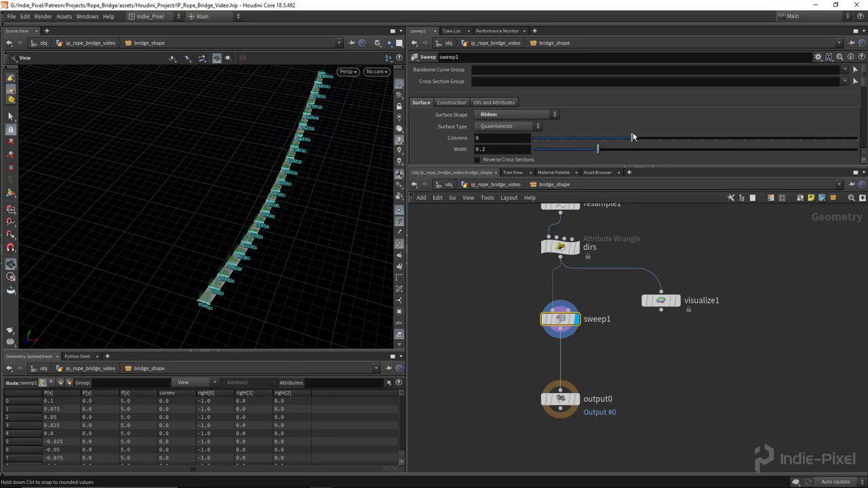
- Set the ribbon sweep to 1 column and a width of 1, and check the surface from several angles
left_click_drag(632, 136, 515, 143)
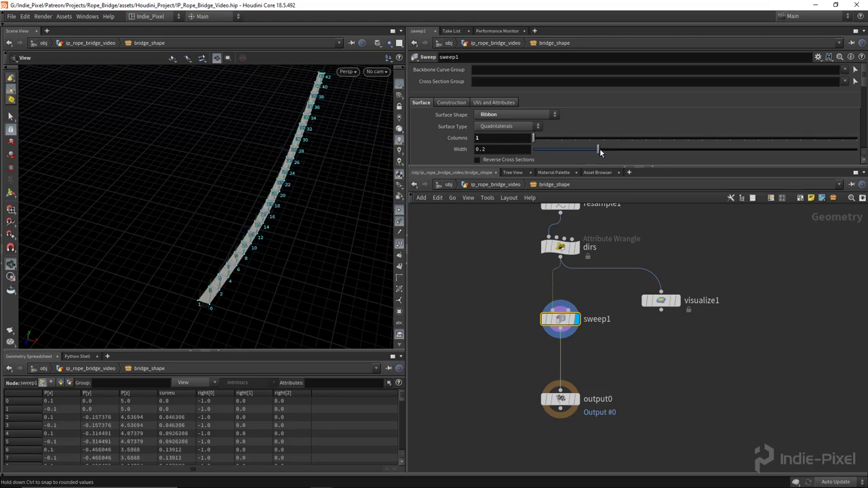
left_click_drag(600, 152, 858, 149)
left_click_drag(271, 217, 380, 211)
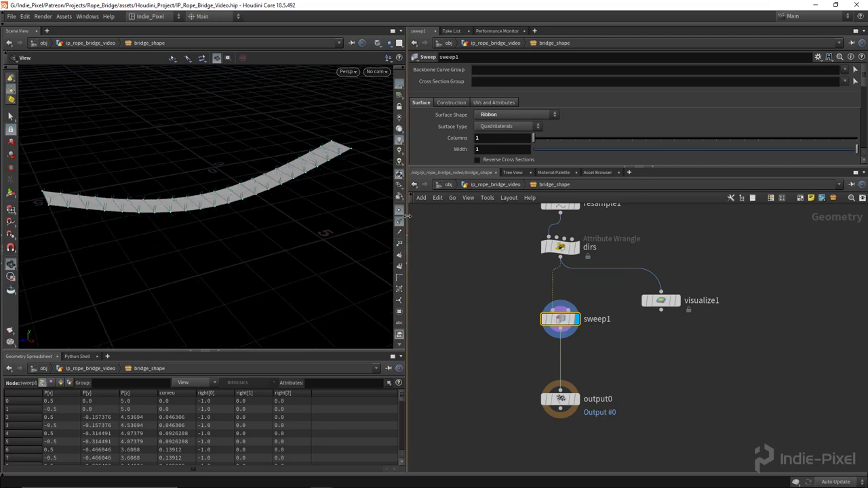
left_click_drag(265, 196, 404, 227)
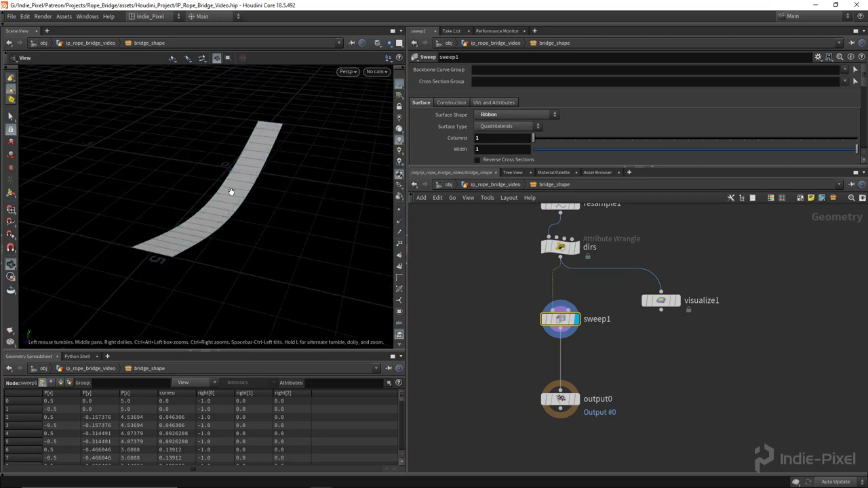
left_click_drag(233, 192, 203, 170)
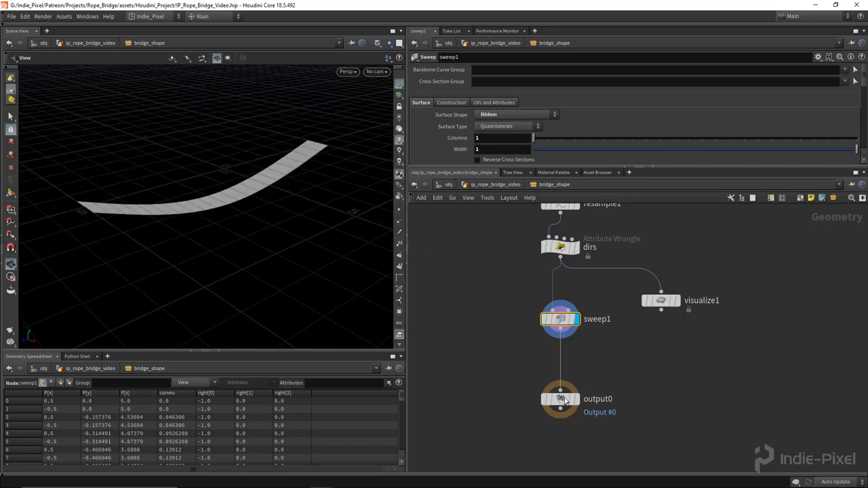
- Display output0 in bridge_shape and move the visualize1 node farther away from the main node chain
left_click(578, 399)
left_click_drag(648, 331, 765, 238)
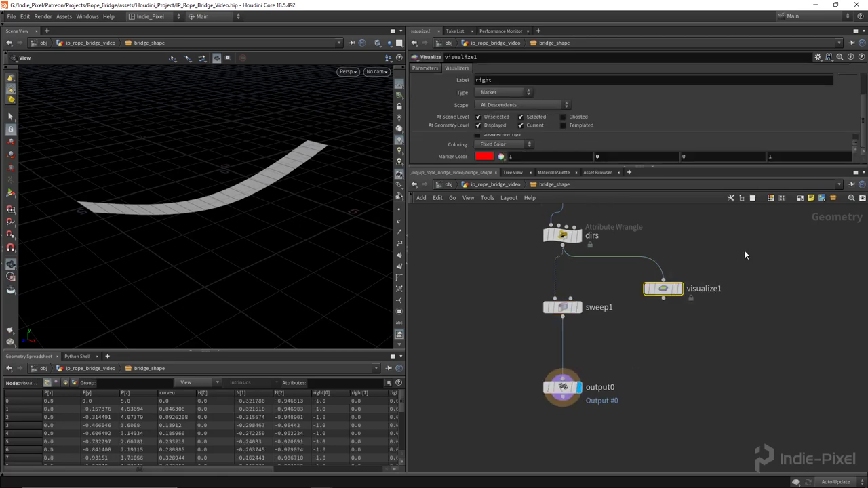
left_click_drag(663, 288, 712, 307)
left_click_drag(638, 350, 536, 407)
- Go up to the ip_rope_bridge_video network and add an Output node below bridge_shape
key("u")
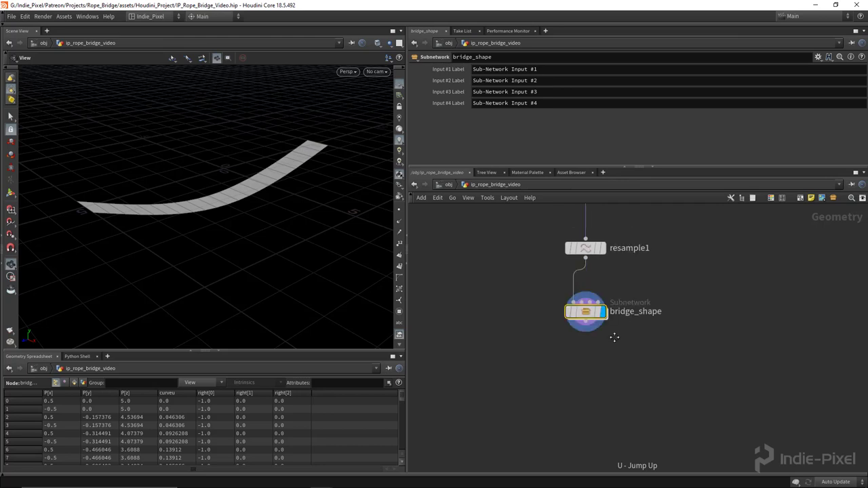
key("Tab")
type("ou")
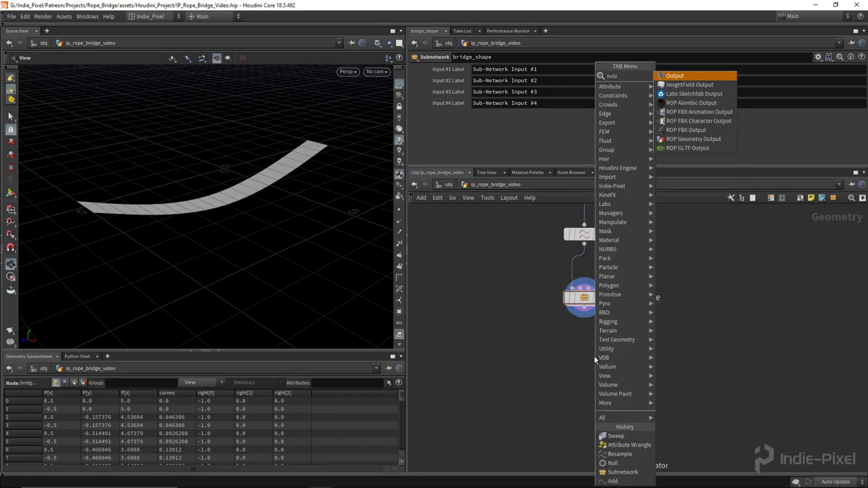
key("Return")
left_click(584, 385)
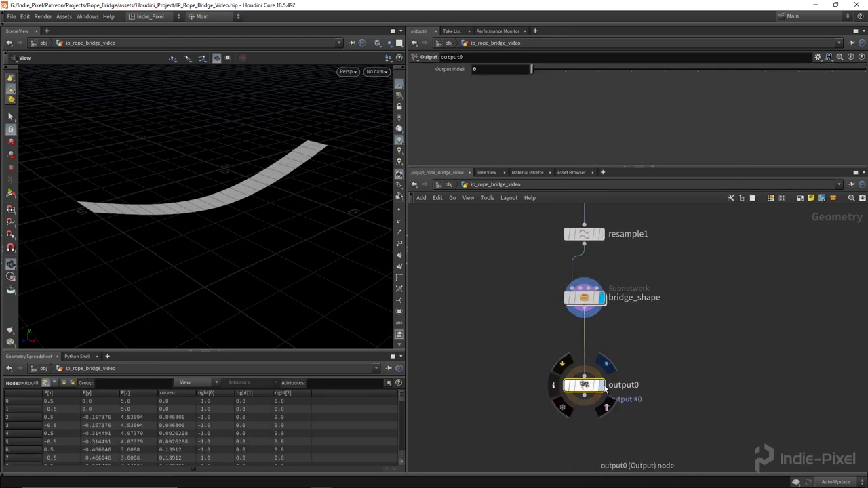
left_click_drag(224, 217, 285, 224)
- Go up to object level and test the bridge asset's end point handles in the scene view
key("u")
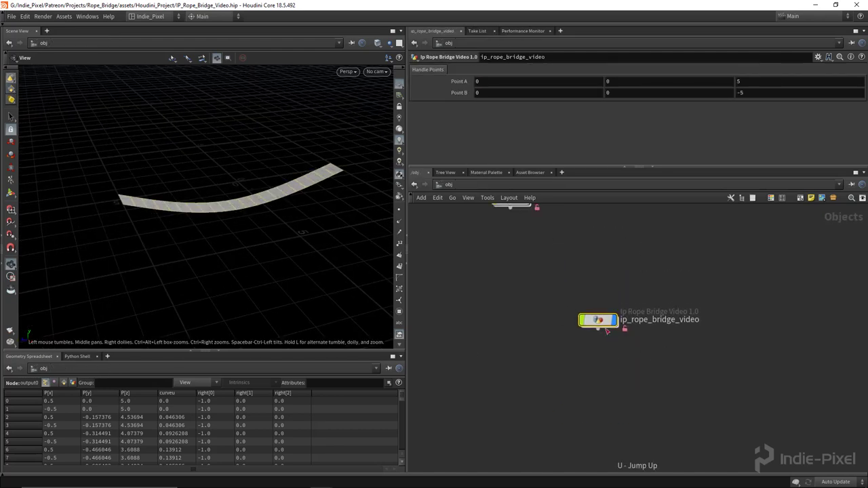
left_click_drag(312, 230, 175, 250)
key("Return")
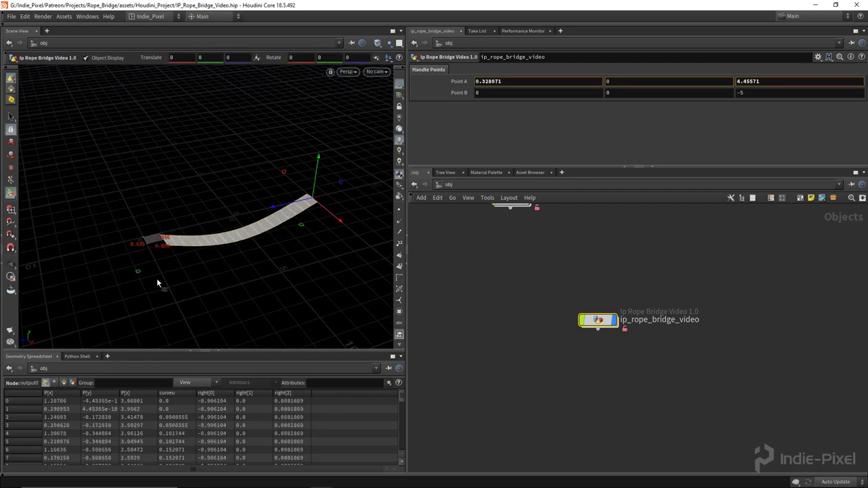
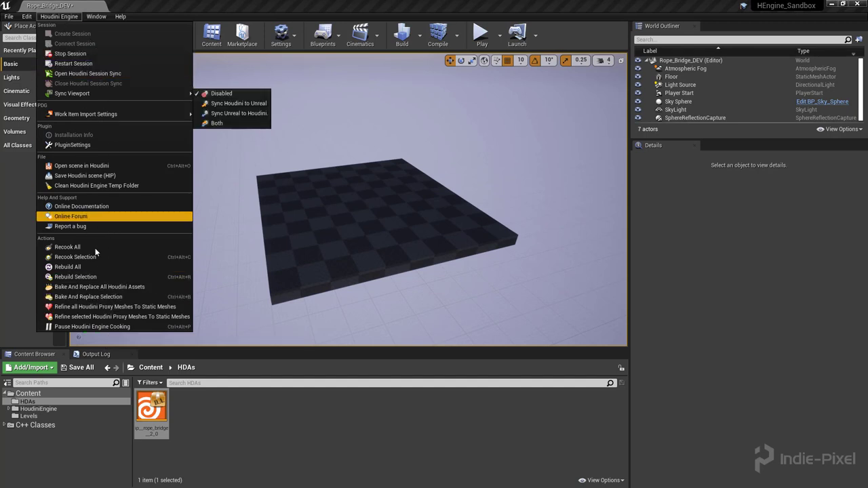
- Switch to the Unreal editor and import the ip__rope_bridge_video__1_0 asset from the project's hda folder into the HDAs content folder
left_click(669, 287)
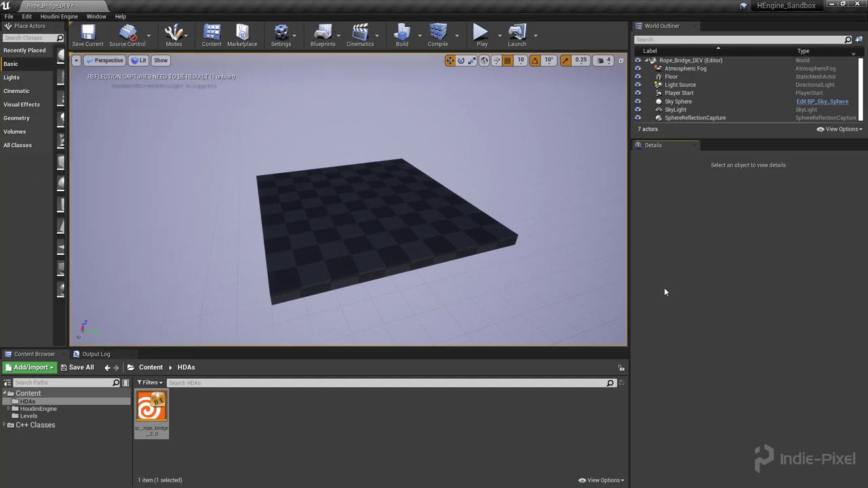
left_click_drag(630, 310, 638, 309)
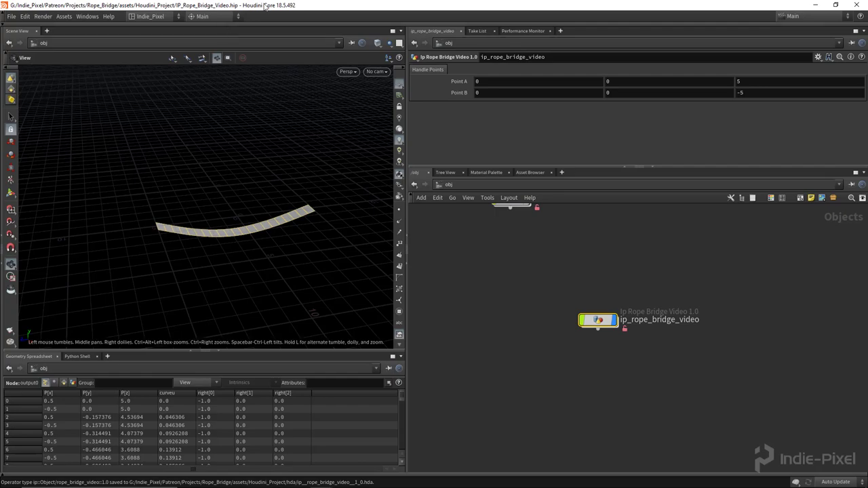
left_click(815, 5)
left_click_drag(465, 241, 402, 258)
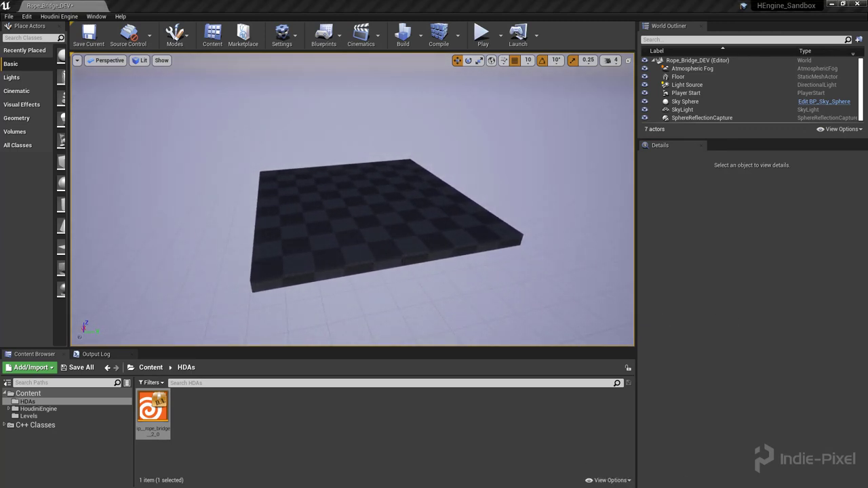
key("alt+Tab")
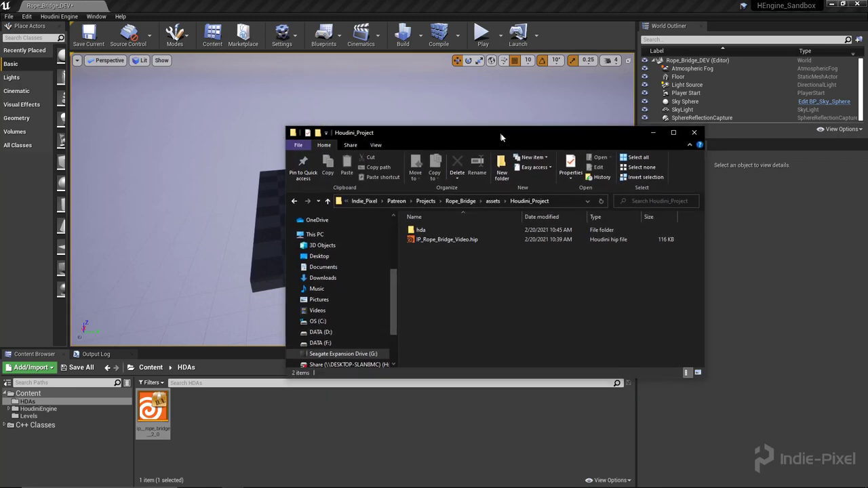
double_click(434, 226)
left_click_drag(533, 126, 608, 74)
left_click_drag(528, 184, 238, 425)
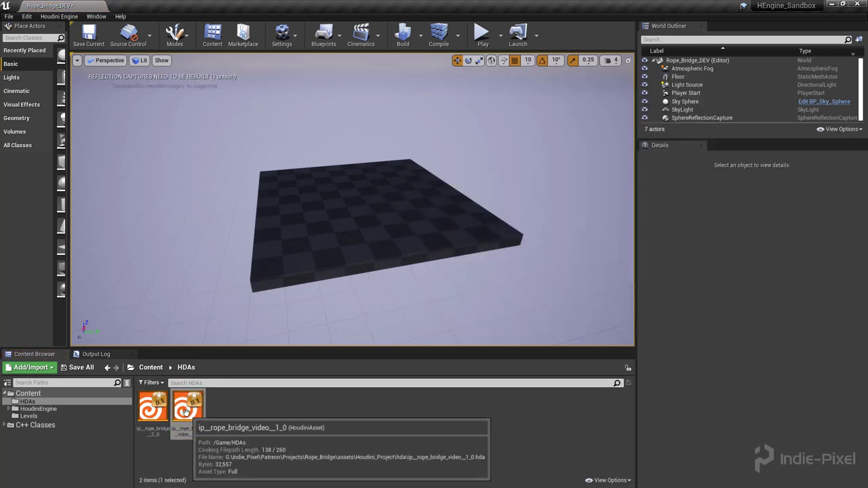
- Place ip__rope_bridge_video__1_0 in the level above the floor at about X -60, Y -10, Z 230
left_click_drag(188, 411, 358, 202)
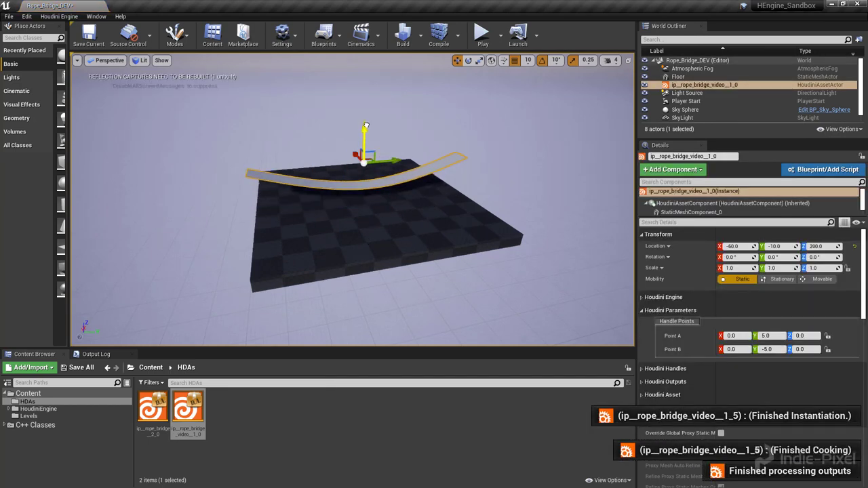
middle_click_drag(423, 218, 417, 184)
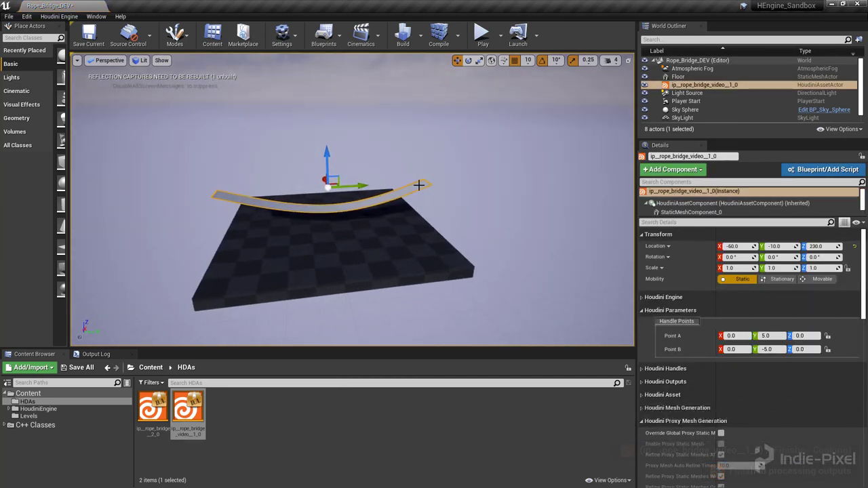
scroll(249, 209, "up", 8)
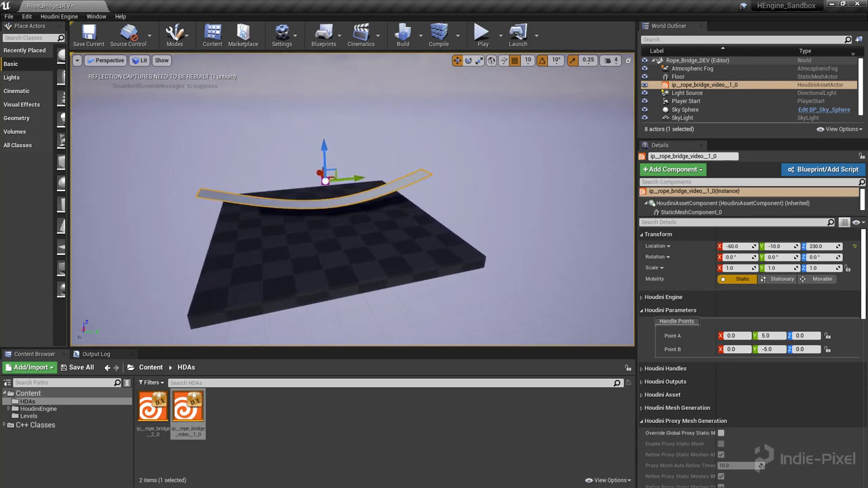
scroll(253, 203, "up", 1)
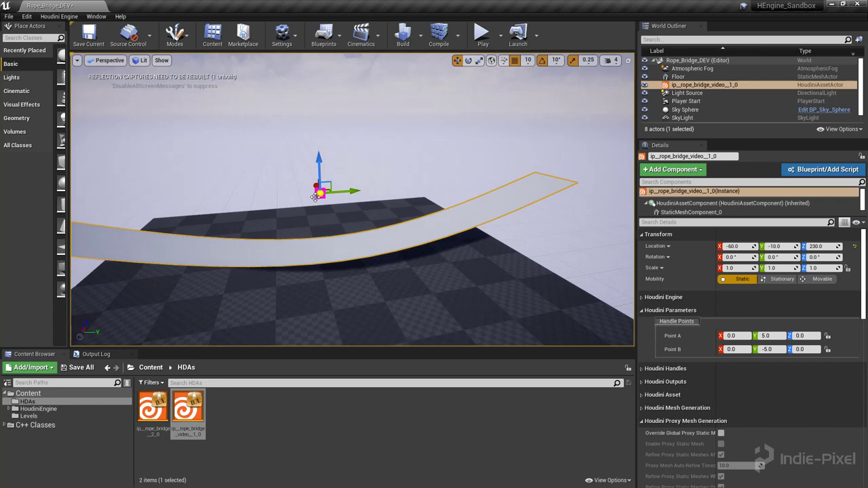
- Move the bridge's end handles along Y, Point B to about -3.3 and Point A to about 5.1
left_click_drag(346, 192, 135, 197)
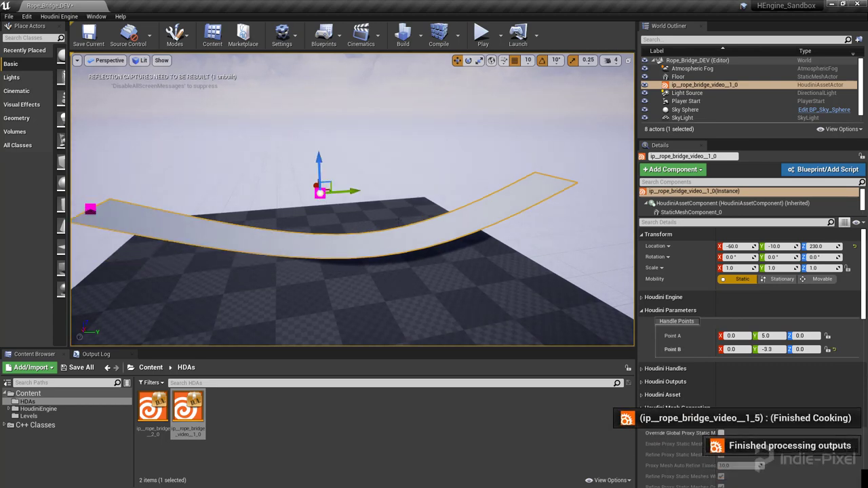
scroll(391, 218, "down", 3)
scroll(391, 217, "down", 1)
left_click_drag(400, 168, 431, 166)
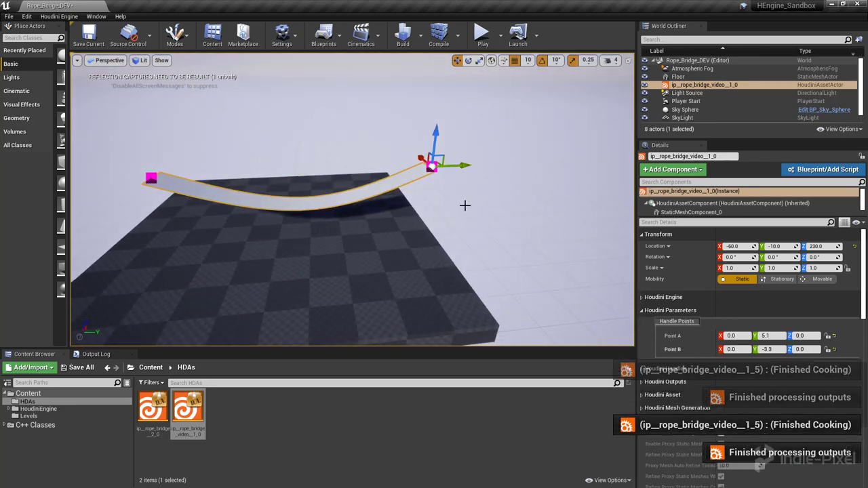
- Reposition both bridge end handles in the level and check from several angles how the ribbon adapts
left_click_drag(431, 215, 272, 203, "alt")
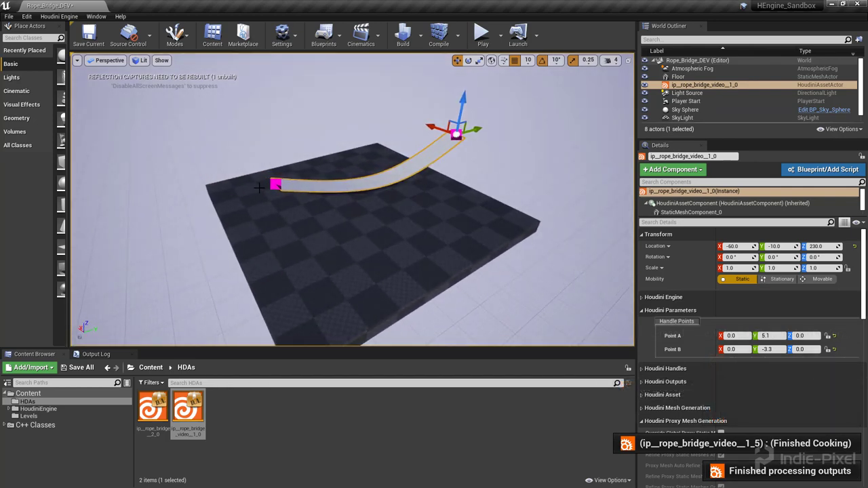
right_click_drag(272, 204, 342, 139)
left_click_drag(343, 165, 395, 204)
left_click(435, 192)
left_click_drag(475, 186, 488, 185)
right_click_drag(349, 251, 291, 219)
left_click(295, 218)
left_click_drag(290, 219, 370, 243)
mouse_move(369, 242)
right_mouse_down()
mouse_move(390, 244)
mouse_move(359, 240)
right_mouse_up()
right_click_drag(427, 166, 430, 165)
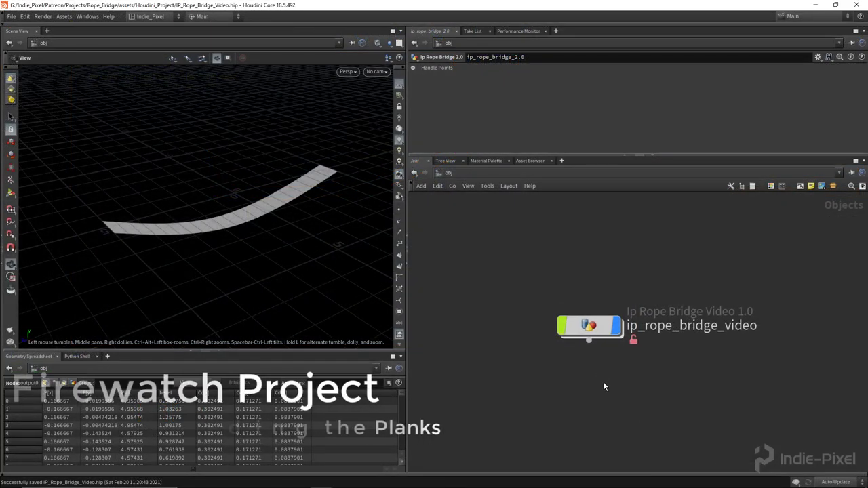
left_click_drag(155, 233, 319, 152)
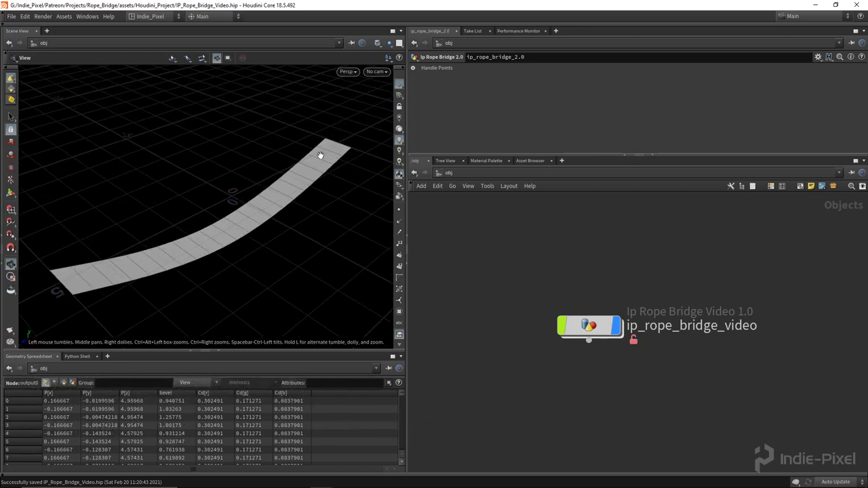
- Inside ip_rope_bridge_video, add a Subnetwork below and beside bridge_shape and name it build_planks
left_click_drag(308, 160, 217, 251)
double_click(587, 327)
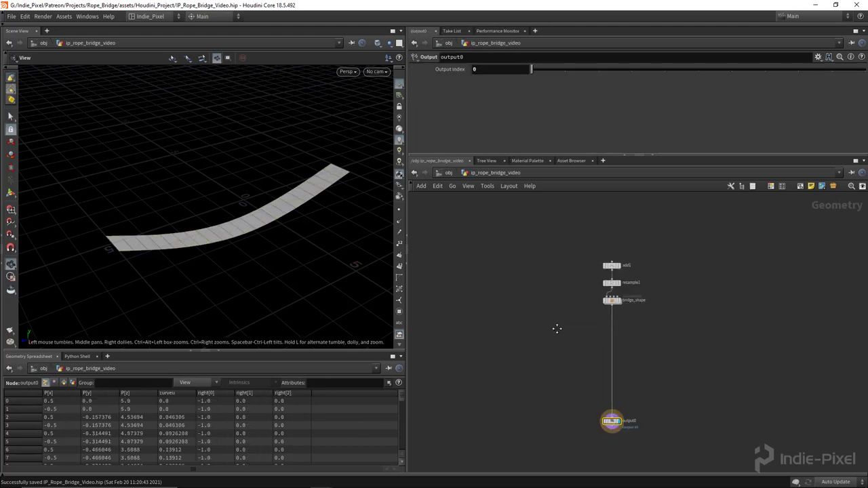
scroll(573, 326, "up", 5)
key("Tab")
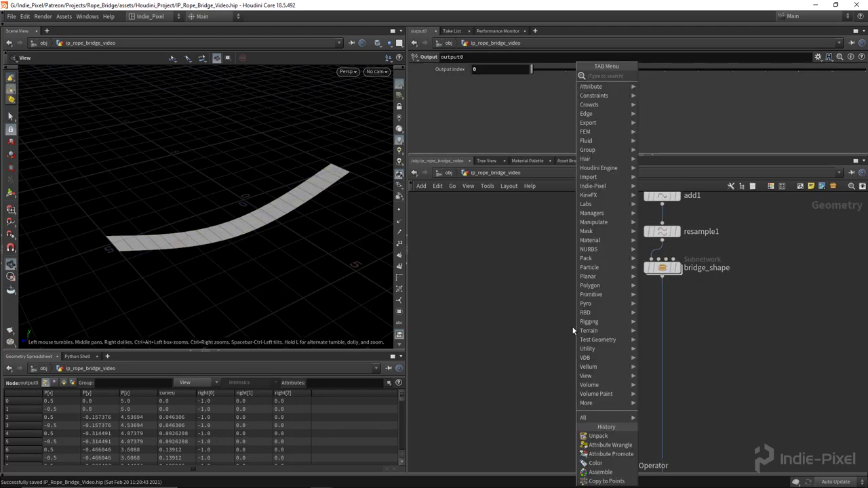
type("subnet")
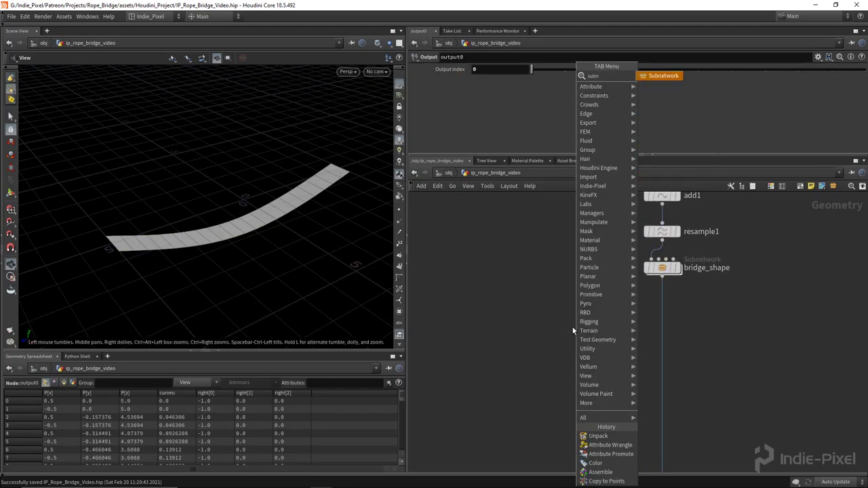
key("Return")
left_click(542, 320)
double_click(577, 318)
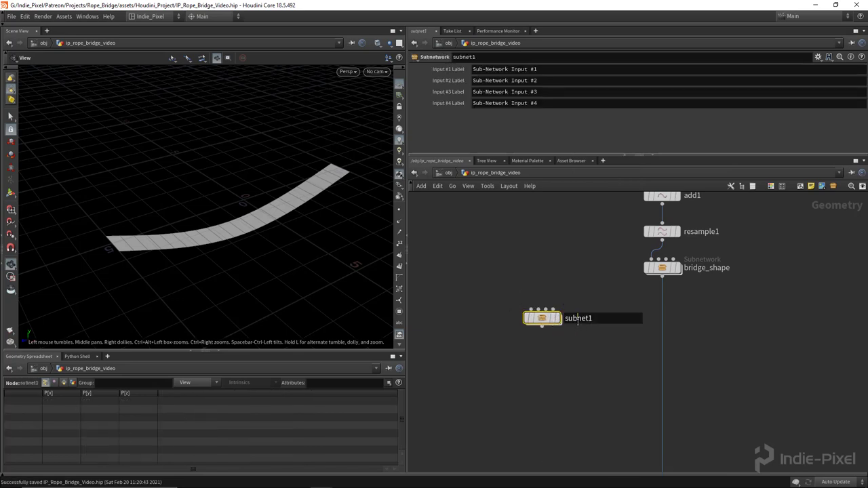
type("build_plan")
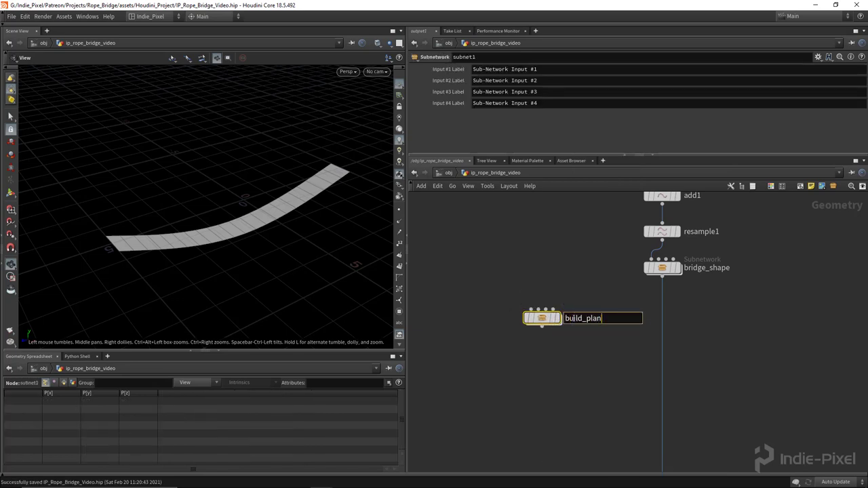
type("ks")
key("Return")
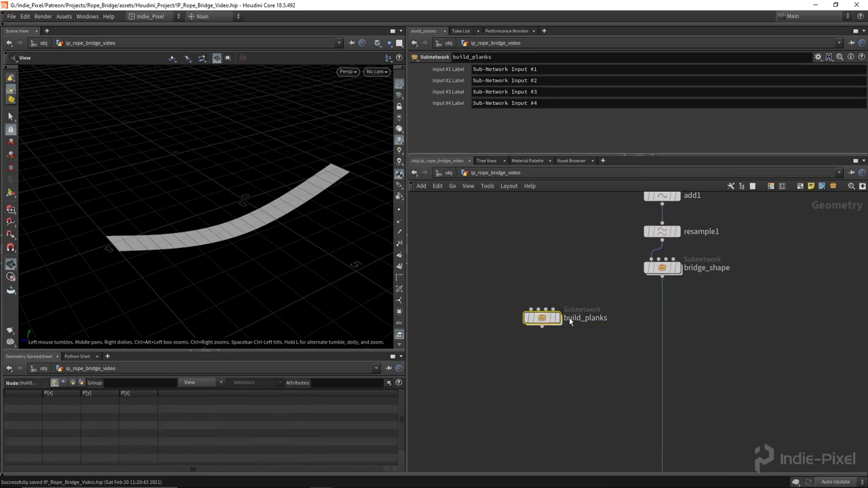
- Display bridge_shape, connect its output to the first input of build_planks, and enter that subnetwork
left_click(662, 268)
left_click(663, 286)
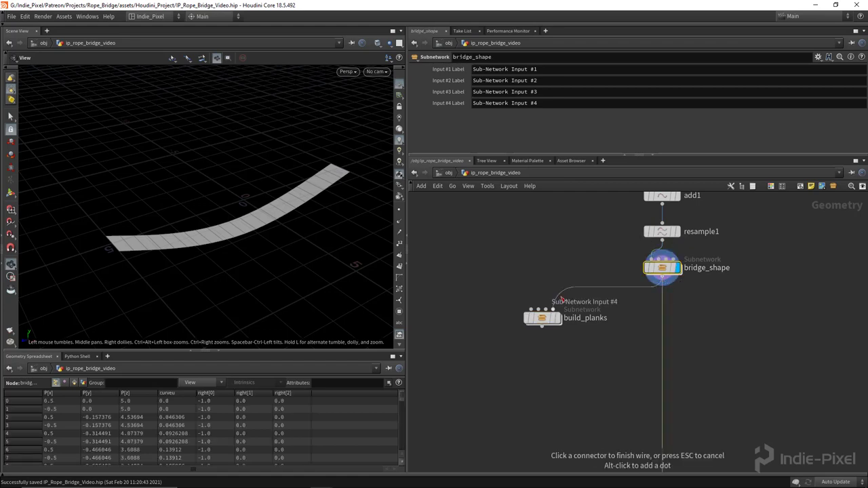
left_click(557, 320)
double_click(543, 319)
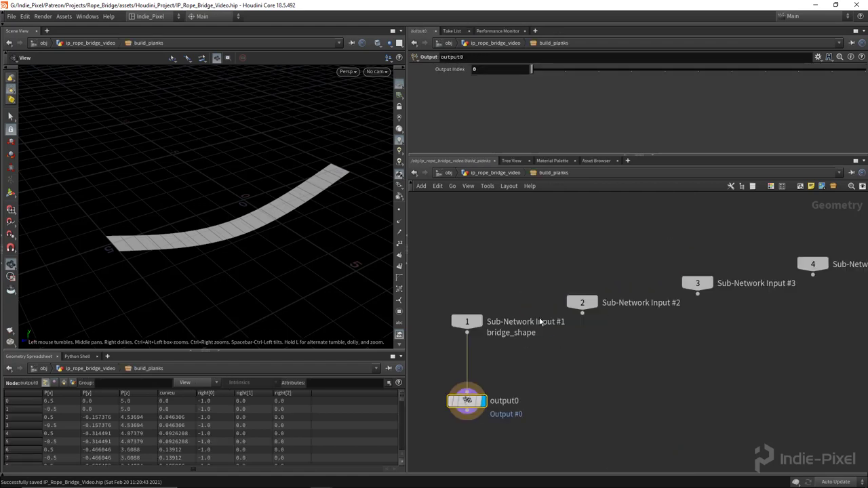
- Insert a Null named geo_in between Sub-Network Input #1 and output0
key("h")
left_click_drag(535, 311, 536, 360)
scroll(542, 302, "up", 3)
key("Tab")
type("nu")
key("Return")
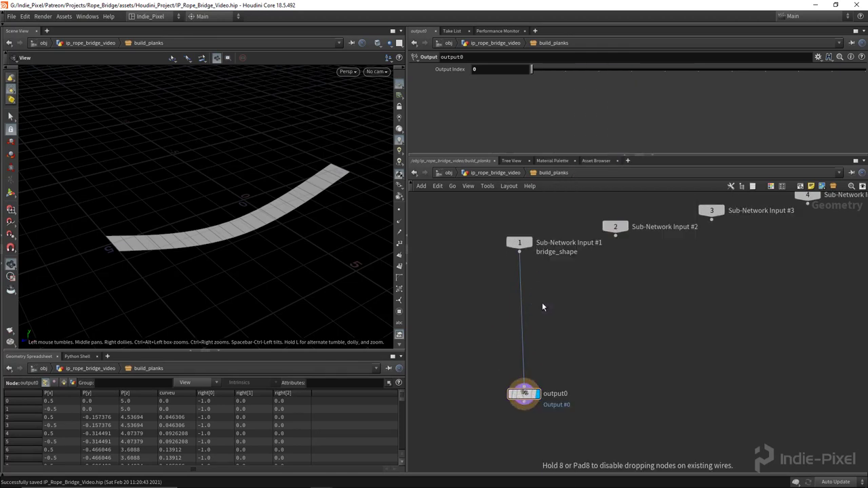
left_click(520, 281)
double_click(546, 282)
type("geo_in")
key("Return")
- Move the unused sub-network inputs 2 to 4 aside and output0 further below geo_in, with the Rounded wiring style
scroll(567, 284, "down", 4)
left_click_drag(580, 215, 758, 303)
key("shift+l")
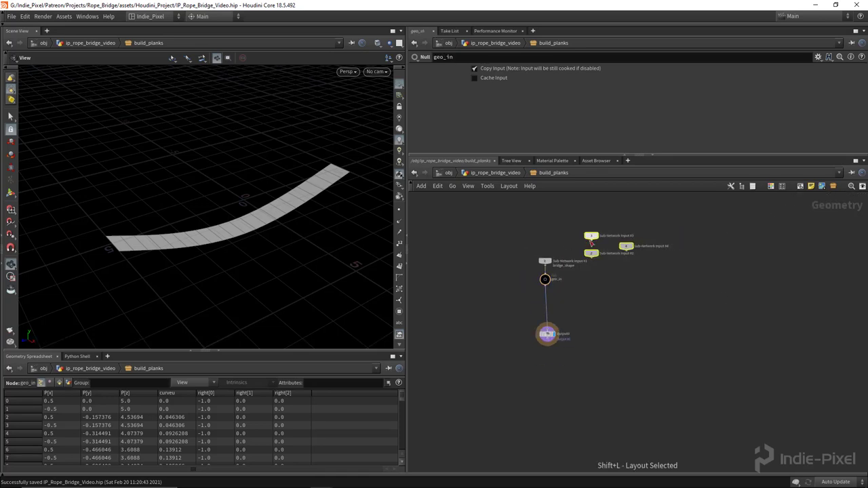
left_click_drag(631, 250, 746, 252)
left_click_drag(465, 300, 569, 416)
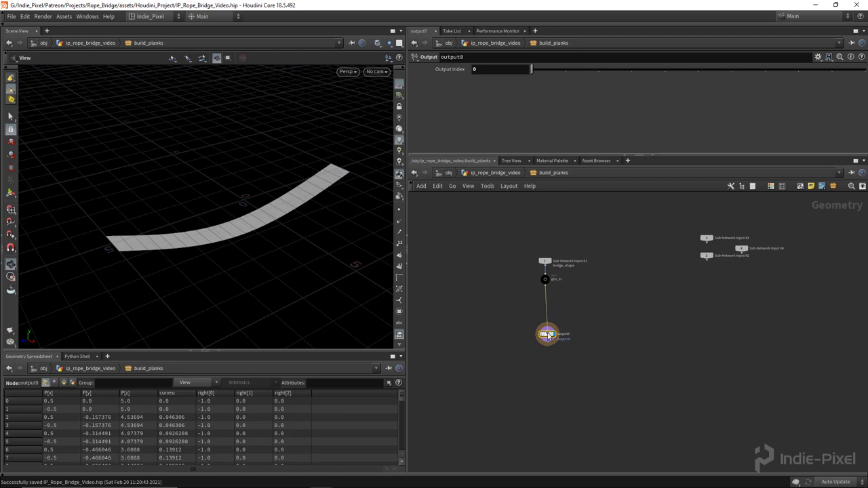
left_click_drag(546, 334, 549, 374)
key("shift+s")
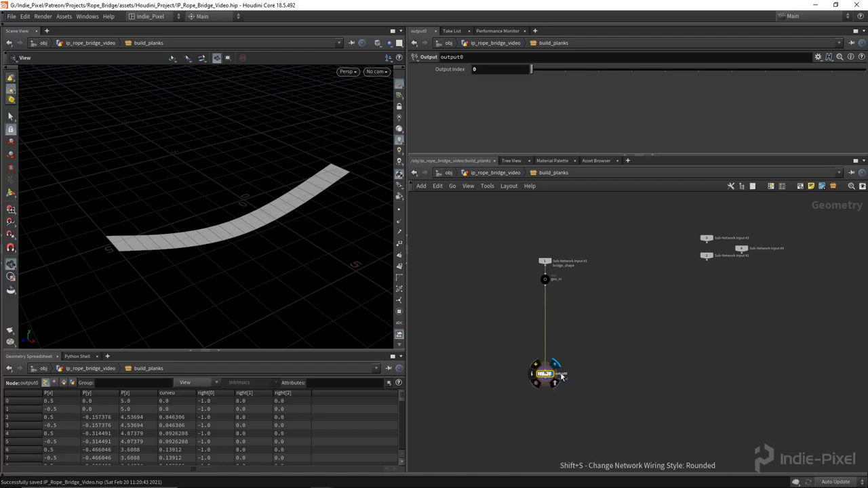
- Insert an Attribute Wrangle between geo_in and output0 and name it create_center_point
scroll(555, 285, "up", 5)
mouse_move(548, 298)
left_mouse_down()
mouse_move(514, 297)
mouse_move(548, 298)
left_mouse_up()
middle_click_drag(616, 353, 573, 327)
scroll(553, 290, "up", 1)
middle_click_drag(553, 289, 612, 303)
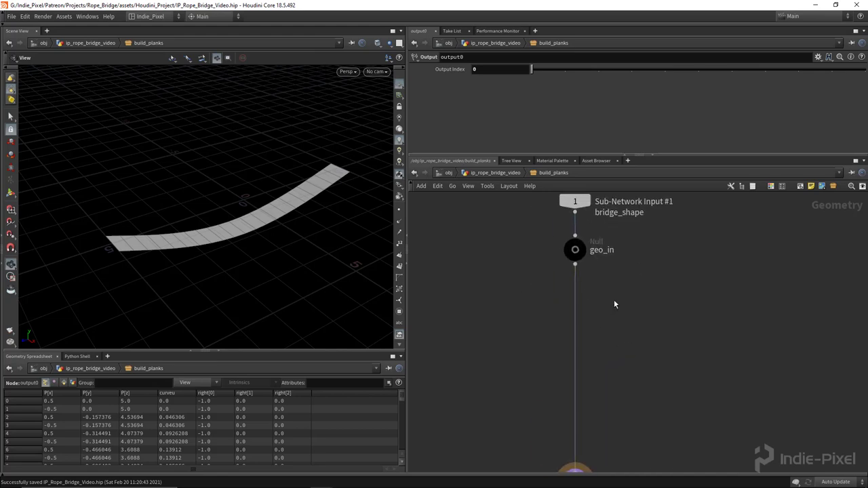
scroll(260, 260, "up", 5)
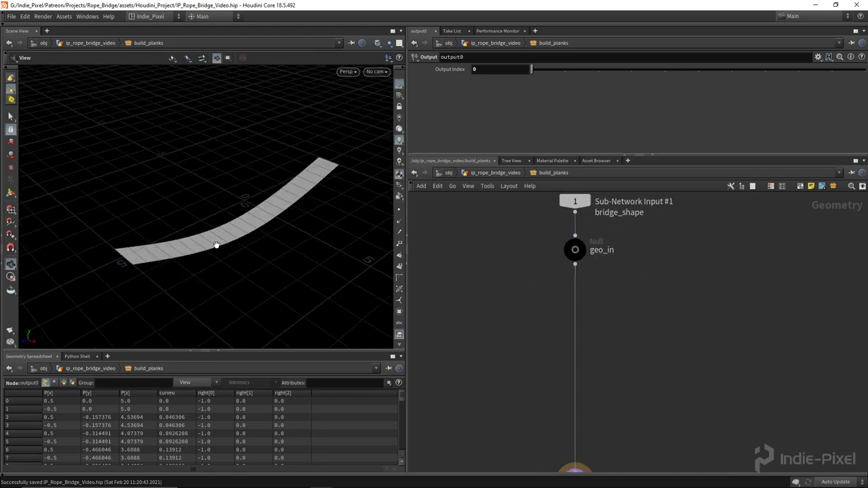
middle_click_drag(578, 313, 573, 292)
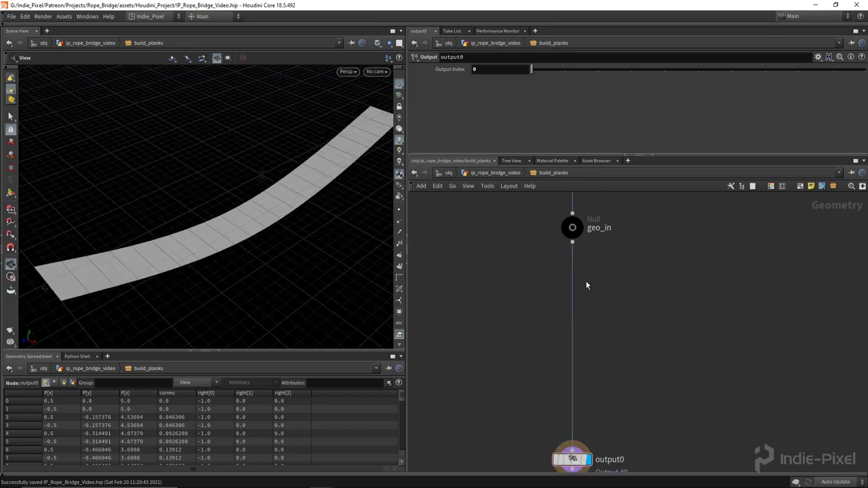
key("Tab")
type("wr")
key("Return")
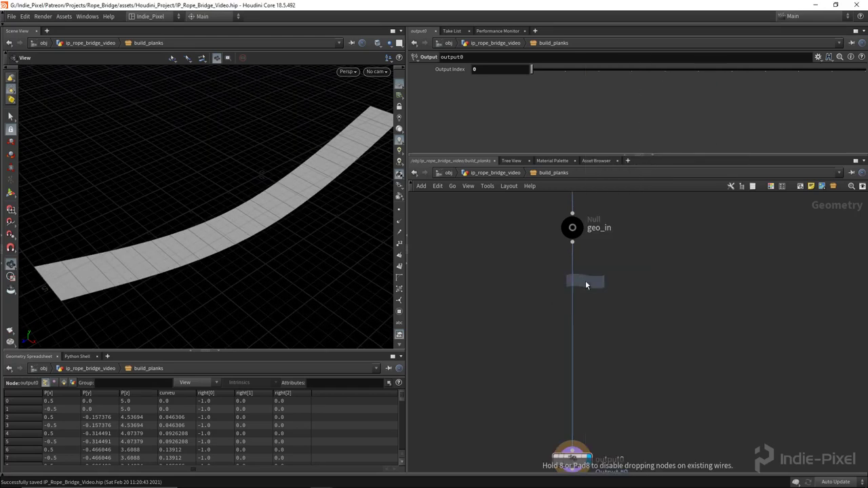
left_click(576, 282)
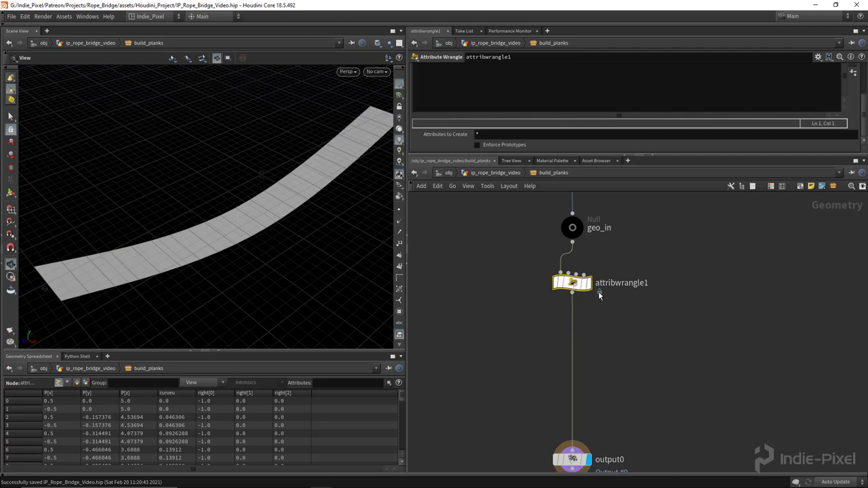
double_click(625, 283)
type("crea")
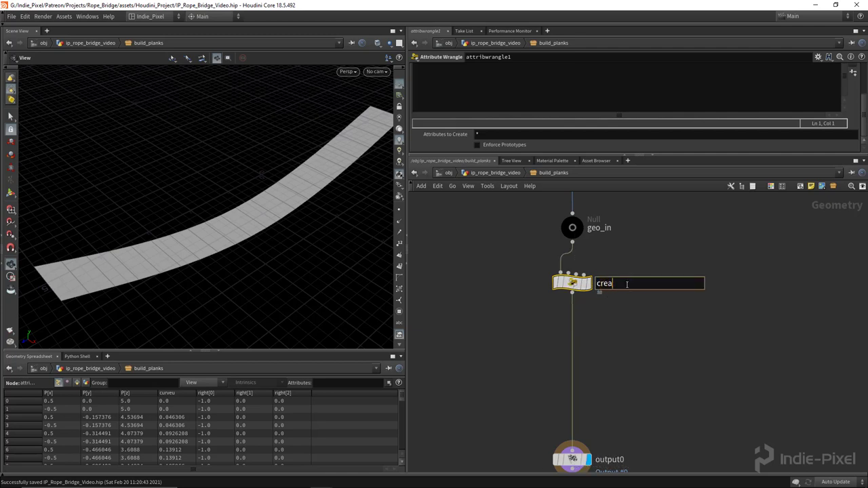
type("te_center_point")
key("Return")
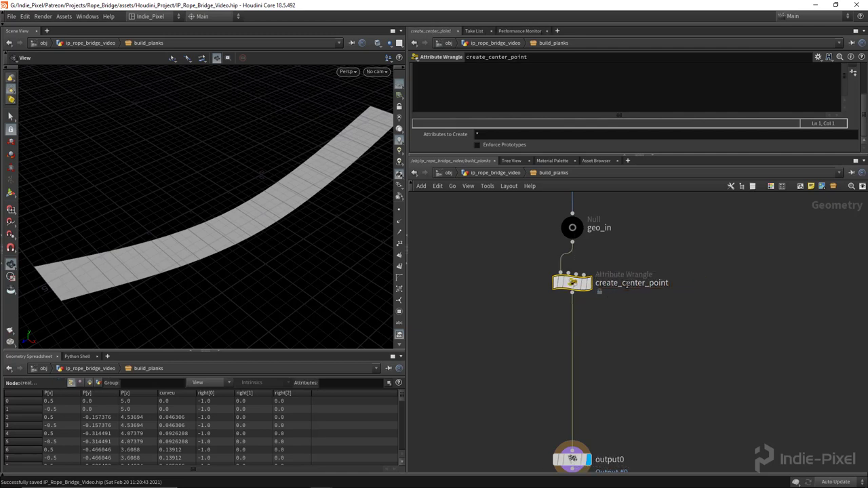
- Display create_center_point, run it over Primitives with the code addpoint(0, @P); and view the result in wireframe
left_click(587, 283)
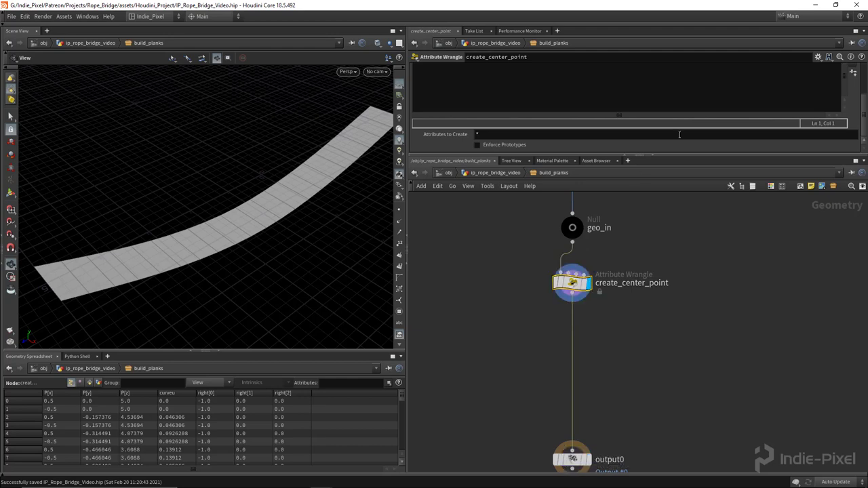
left_click_drag(668, 154, 668, 202)
left_click(563, 123)
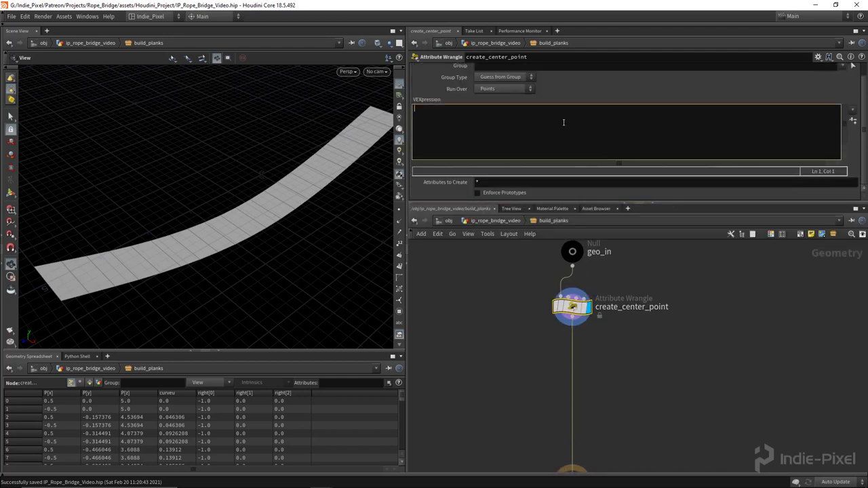
left_click(507, 88)
left_click(500, 108)
left_click(468, 116)
type("addpoint()")
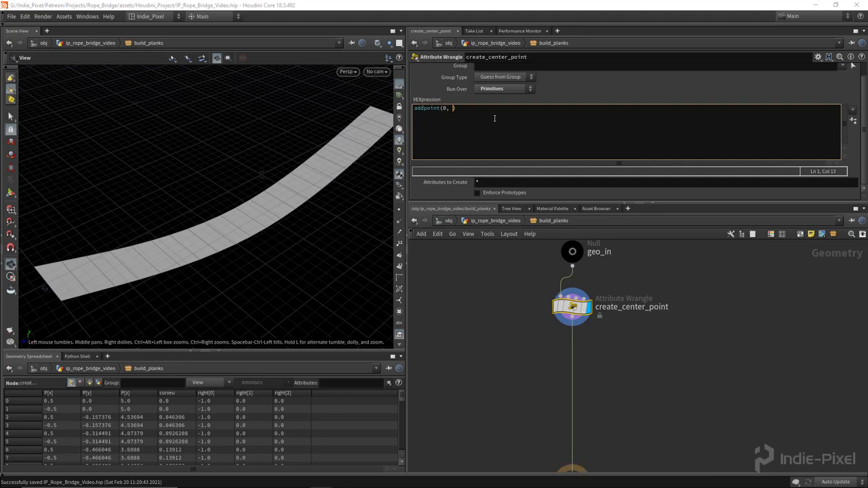
type(";")
mouse_move(245, 223)
left_mouse_down()
mouse_move(242, 231)
mouse_move(269, 236)
mouse_move(267, 251)
mouse_move(287, 215)
left_mouse_up()
key("w")
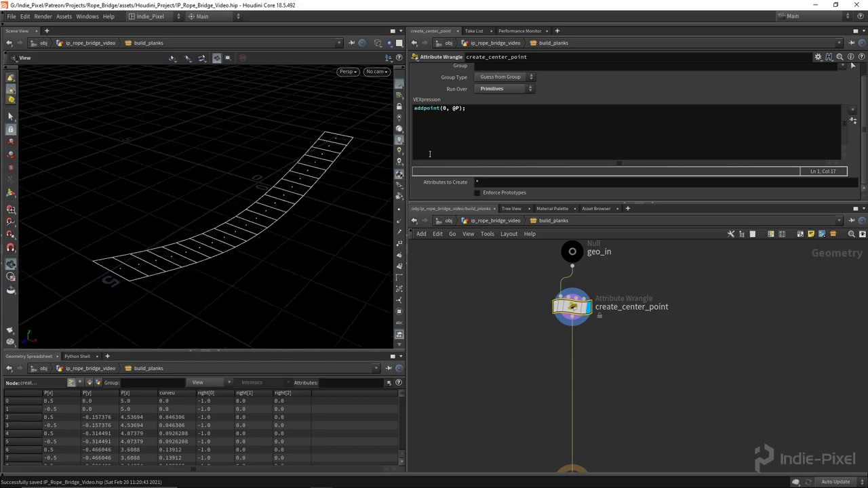
left_click(477, 112)
type("rem")
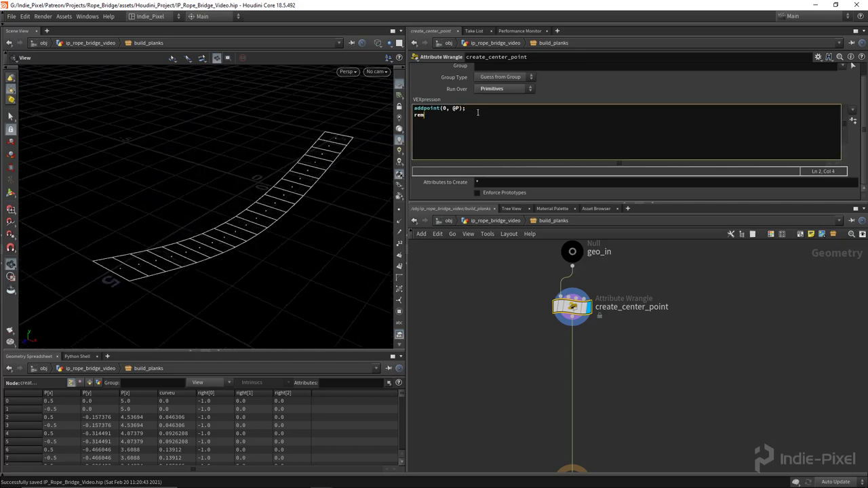
type("ove")
key("Down")
key("Down")
key("Return")
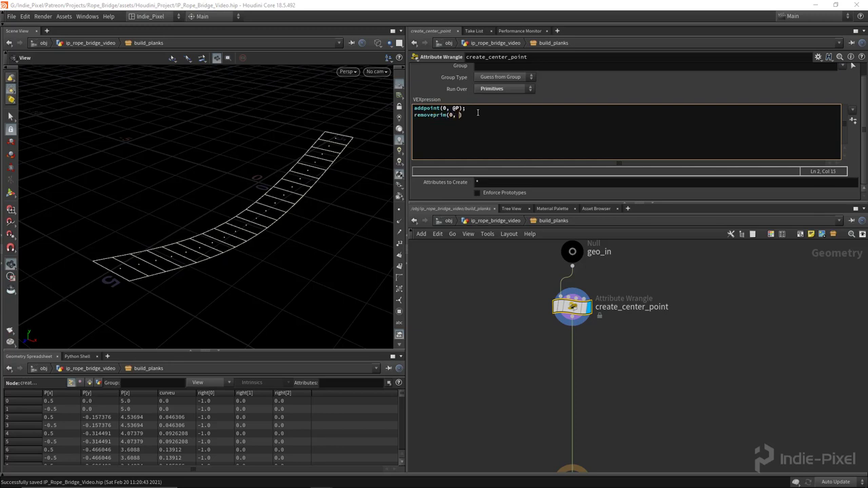
type("(0, @primnum, 1);")
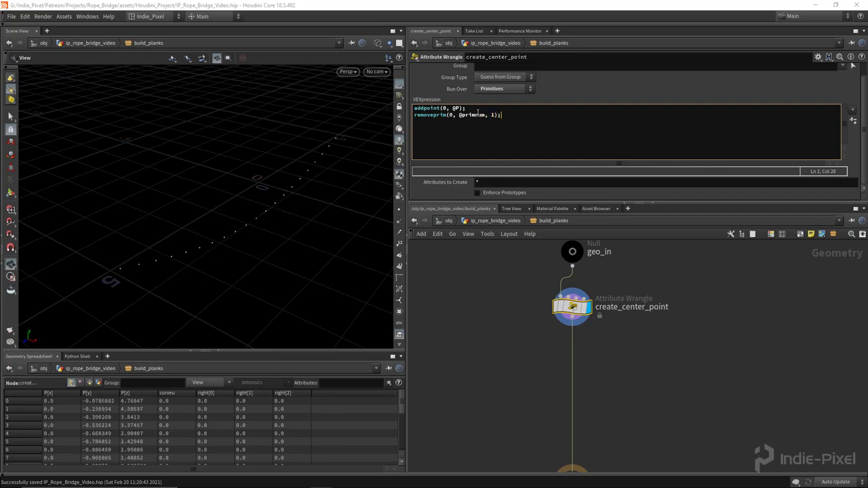
left_click_drag(283, 207, 351, 122)
left_click_drag(164, 290, 197, 244)
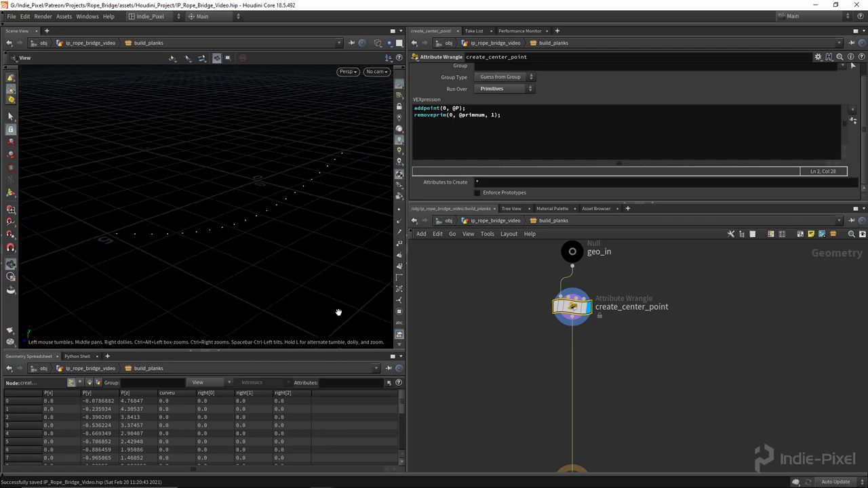
- Insert an Add node after create_center_point, display it, and build polygons By Group from all points
scroll(552, 326, "down", 2)
key("Tab")
type("add")
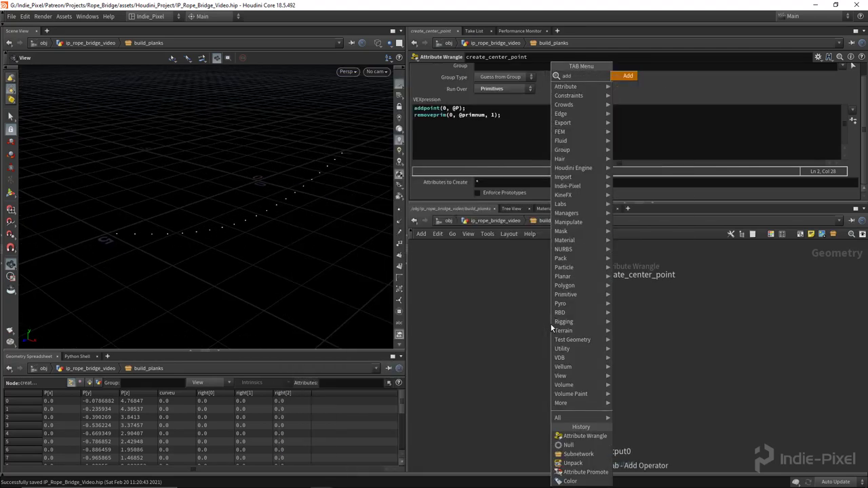
key("Return")
left_click(575, 319)
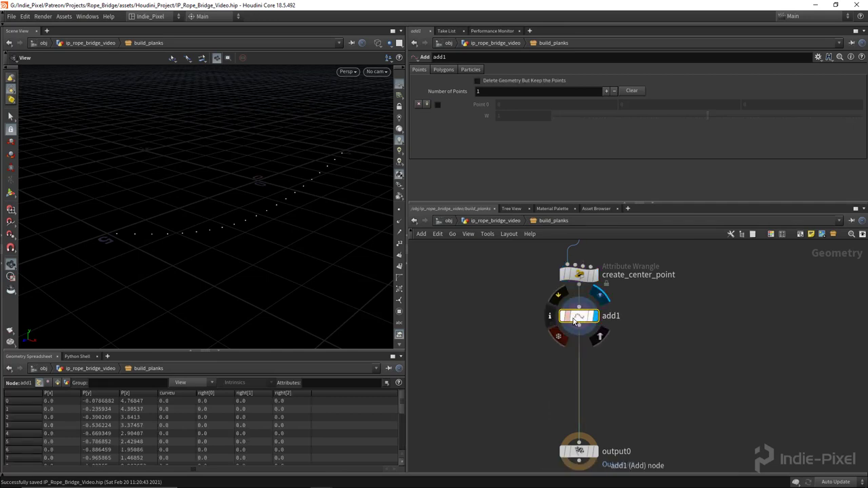
left_click(443, 69)
left_click(454, 93)
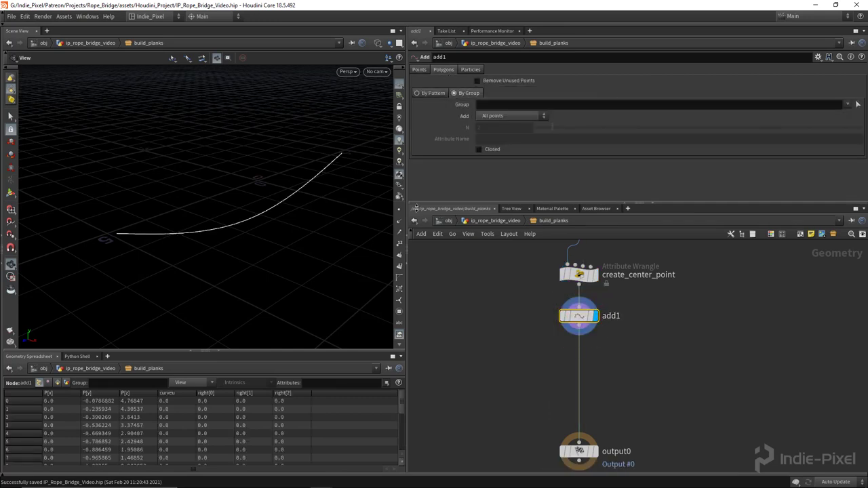
- Show the points and point numbers in the viewport and inspect their order along the curve
left_click(399, 211)
left_click(400, 243)
left_click_drag(217, 223, 264, 217)
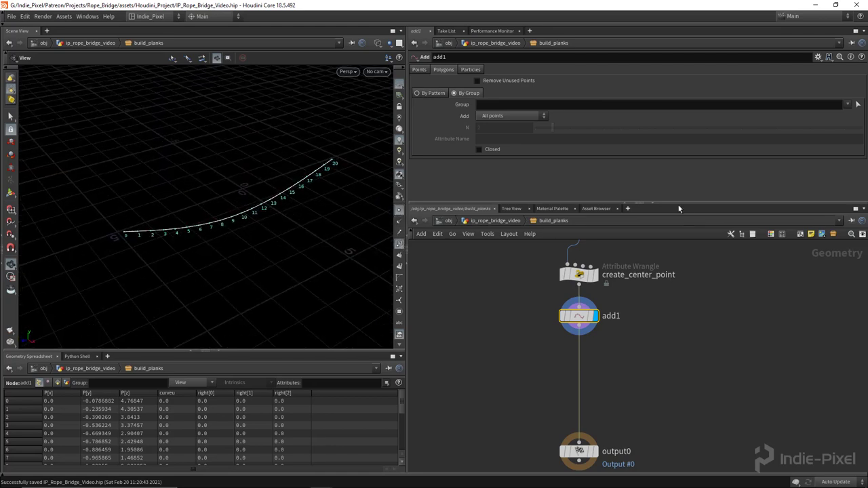
- Add a PolyFrame node beneath add1 in the build_planks network
left_click_drag(679, 205, 679, 149)
middle_click_drag(626, 333, 633, 319)
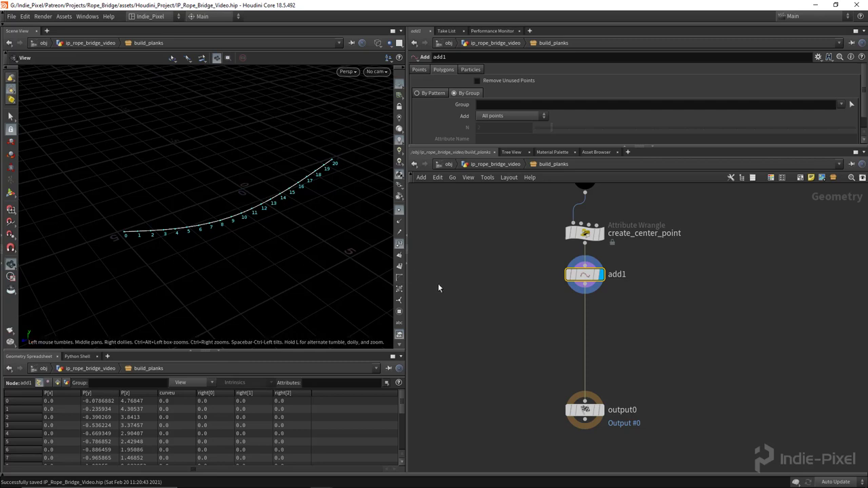
middle_click_drag(555, 325, 558, 309)
key("Tab")
type("poly")
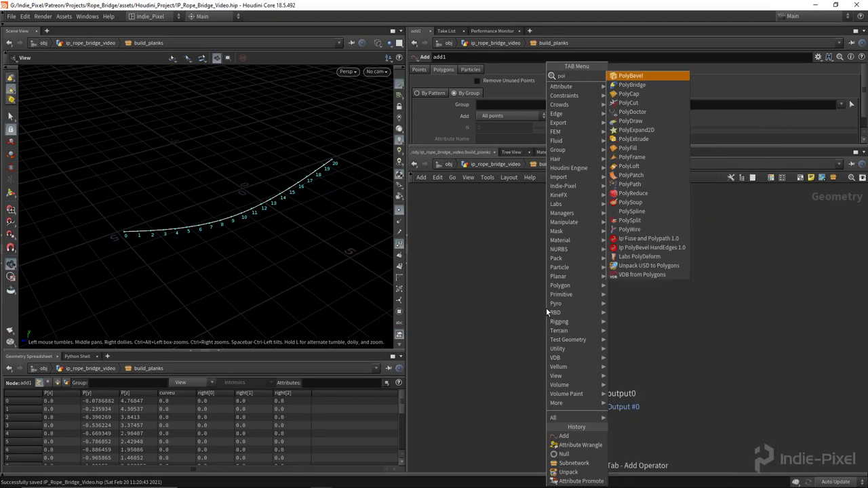
left_click(632, 157)
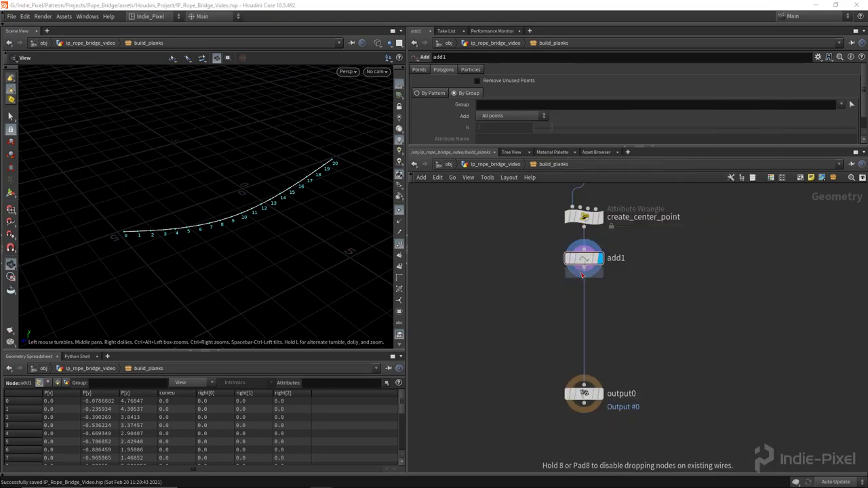
left_click(591, 296)
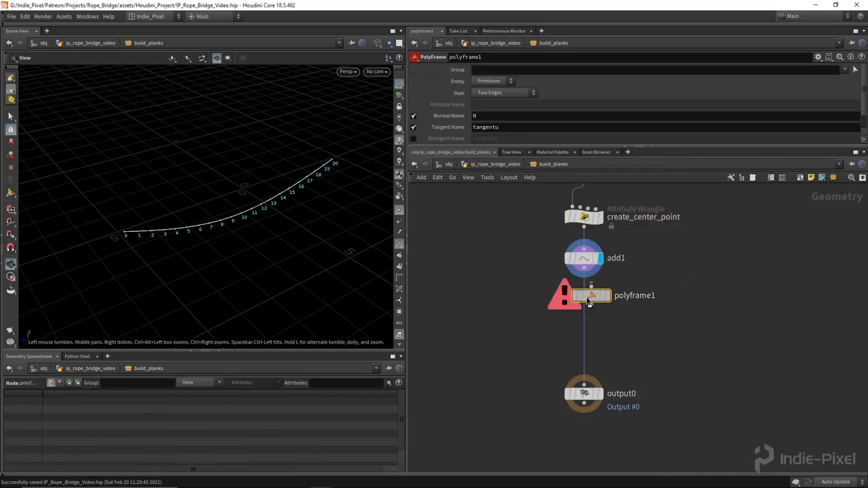
- Disable the PolyFrame's Normal Name, set its Tangent Name to N, and display it wired between add1 and output0
left_click(413, 116)
left_click(563, 129)
type("N")
key("Return")
left_click_drag(291, 229, 143, 248)
right_click_drag(144, 248, 312, 234)
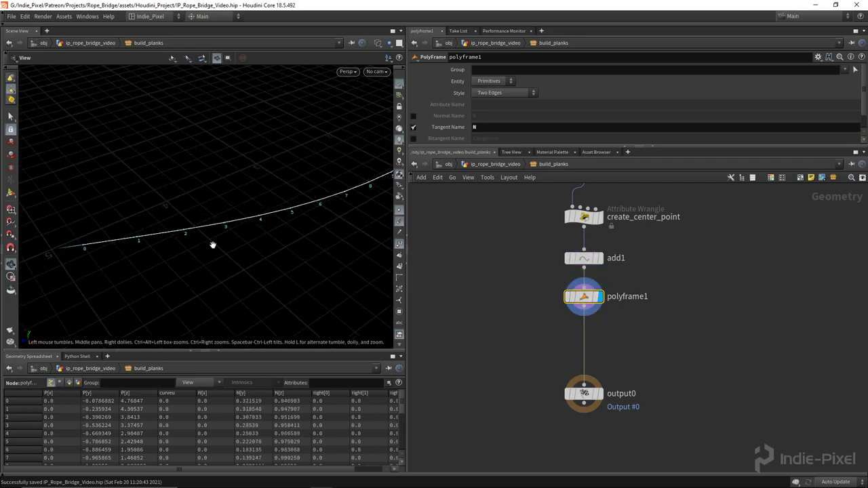
left_click_drag(59, 250, 224, 257)
- Set the viewport's Scale Normal guide size to 1 and inspect the normals along the curve
key("d")
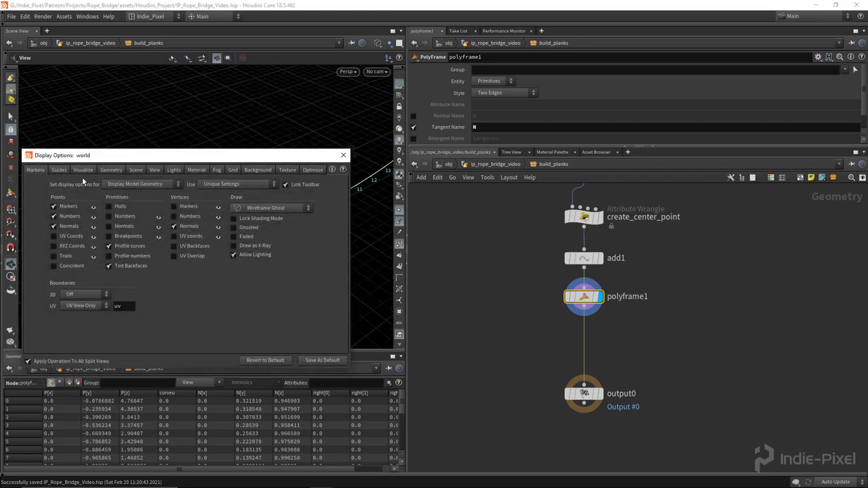
left_click(61, 170)
left_click(227, 265)
type("1")
key("Return")
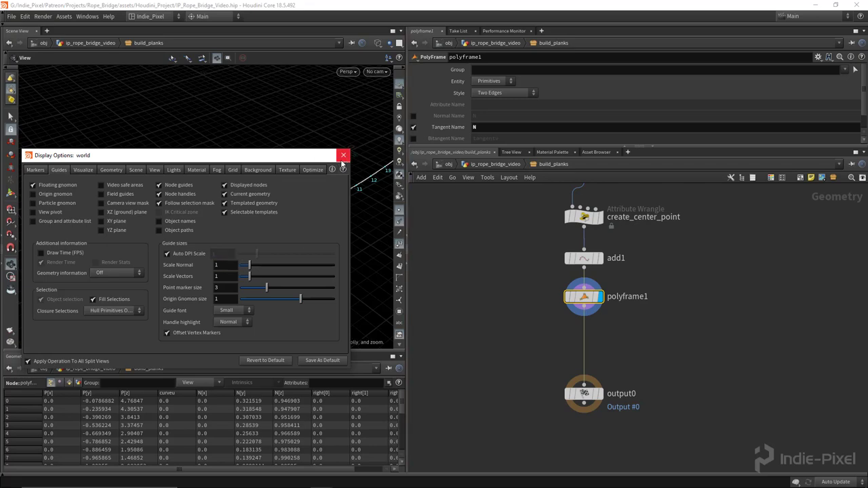
left_click(343, 154)
left_click_drag(257, 243, 227, 234)
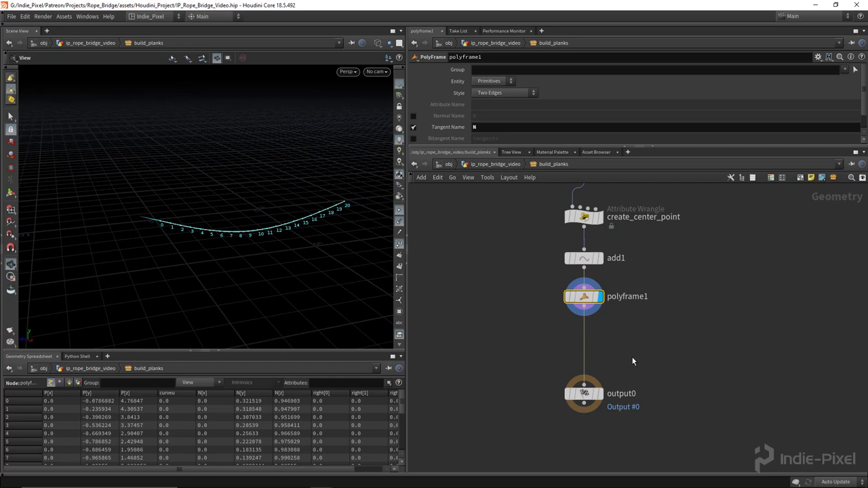
- Insert an Attribute Wrangle named dirs between polyframe1 and output0 and display it
middle_click_drag(622, 358, 608, 322)
key("Tab")
key("Escape")
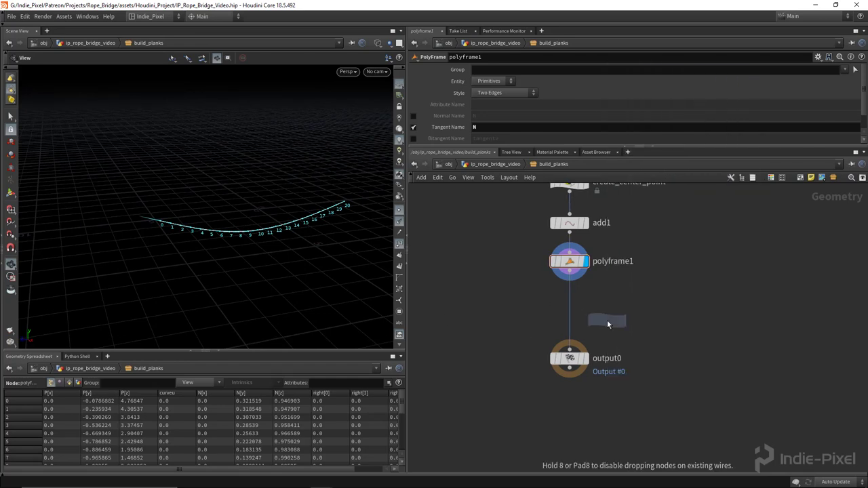
left_click(617, 305)
double_click(617, 303)
type("dirs")
key("Return")
left_click(587, 301)
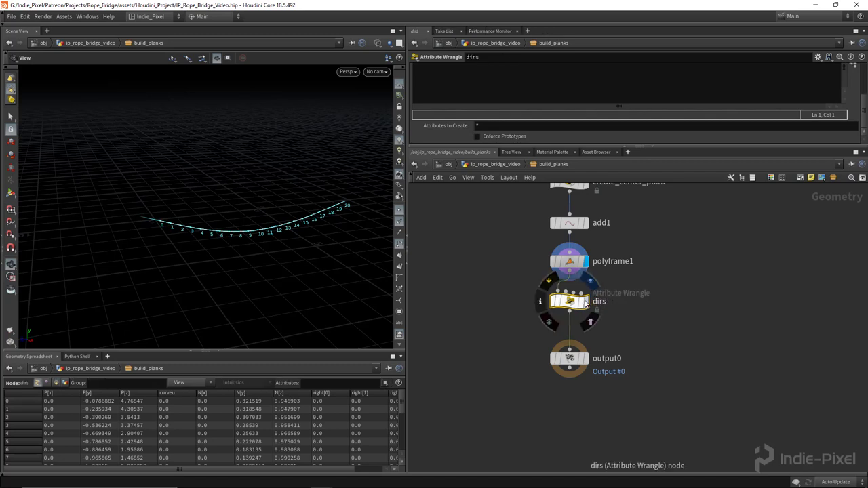
- Load the curve_dir preset into the dirs wrangle and review its right and up vector code
left_click(819, 57)
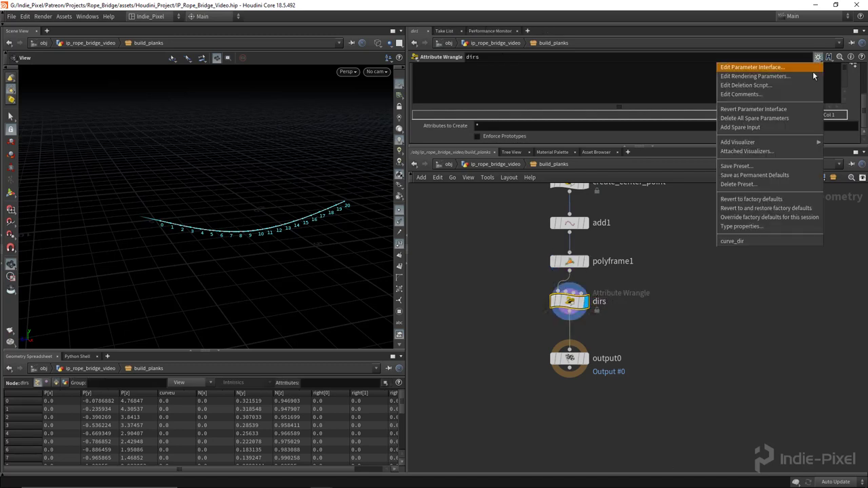
left_click(750, 242)
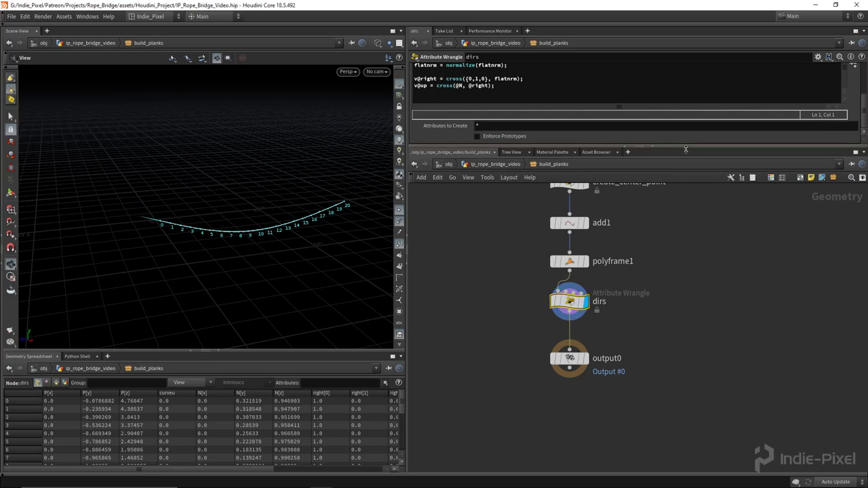
left_click_drag(686, 144, 686, 194)
left_click_drag(414, 120, 496, 133)
left_click_drag(349, 91, 349, 91)
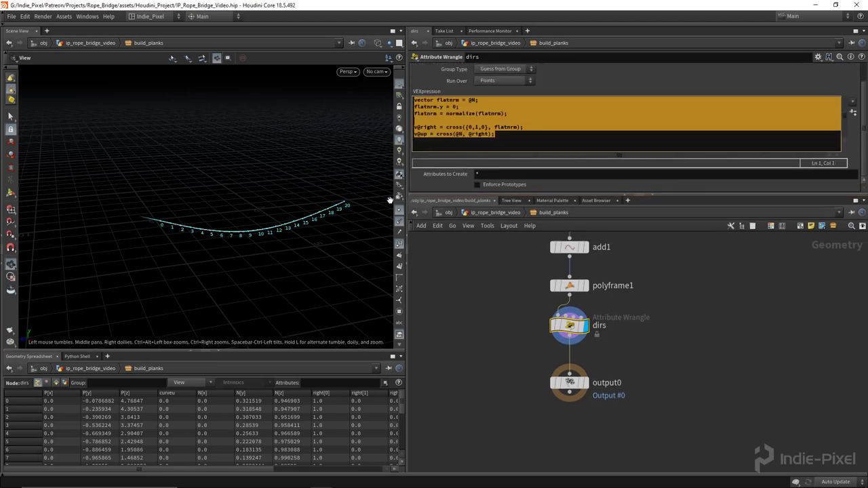
- Display output0 and move it further below dirs to make room for more nodes
left_click(586, 383)
middle_click_drag(615, 395, 657, 337)
scroll(656, 337, "down", 2)
left_click_drag(574, 319, 639, 368)
left_click_drag(615, 339, 616, 400)
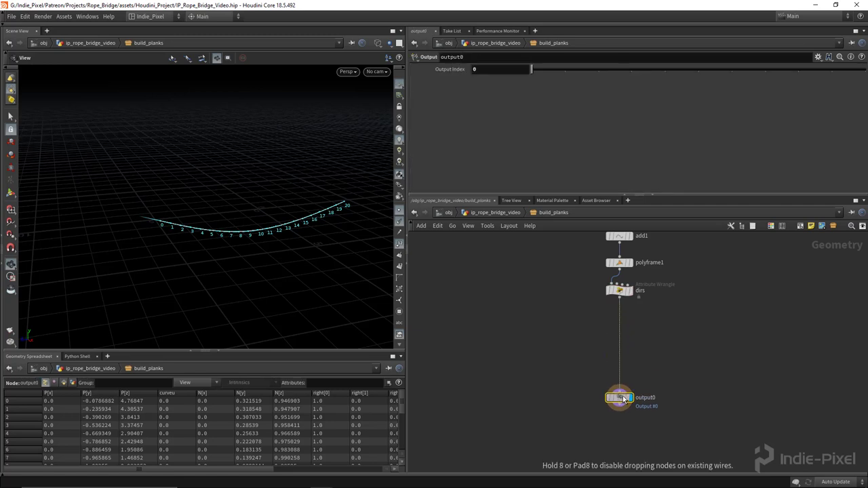
- Copy a node from bridge_shape into build_planks, inspect the curve, and delete the pasted copy
middle_click_drag(669, 316, 633, 361)
key("u")
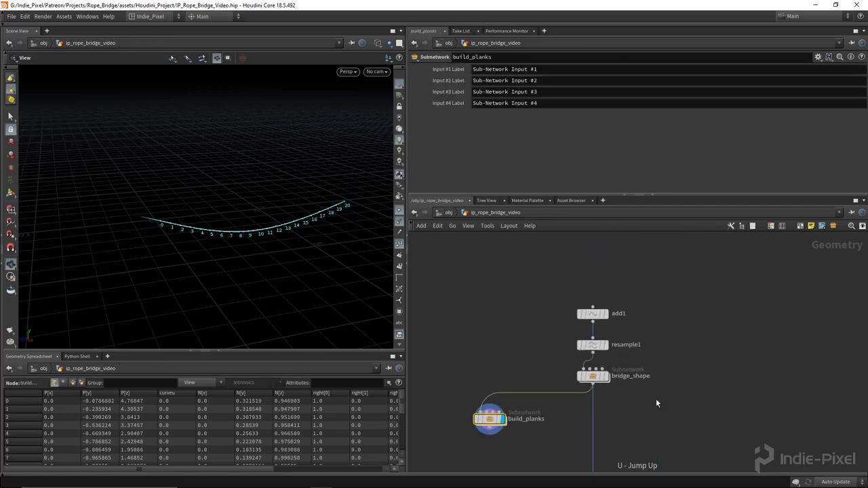
double_click(591, 378)
key("ctrl+c")
scroll(641, 427, "up", 1)
key("u")
double_click(489, 419)
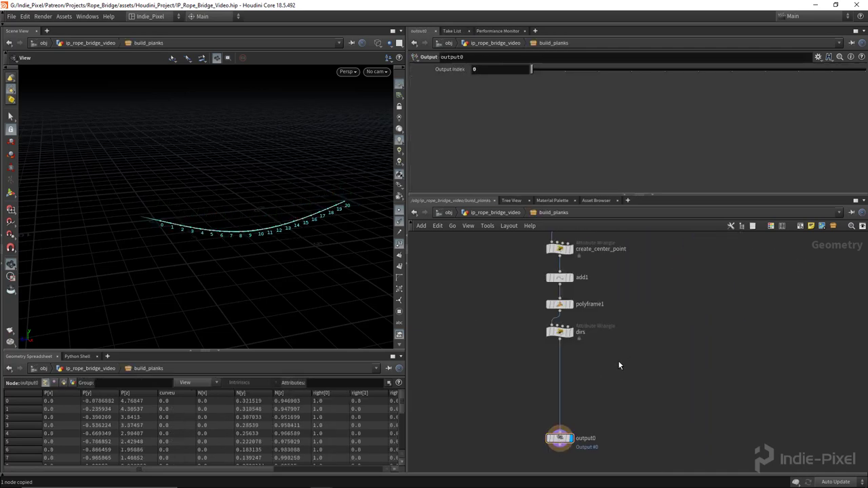
key("ctrl+v")
mouse_move(227, 242)
left_mouse_down()
mouse_move(277, 258)
mouse_move(235, 264)
mouse_move(212, 237)
mouse_move(201, 283)
mouse_move(229, 249)
left_mouse_up()
key("Delete")
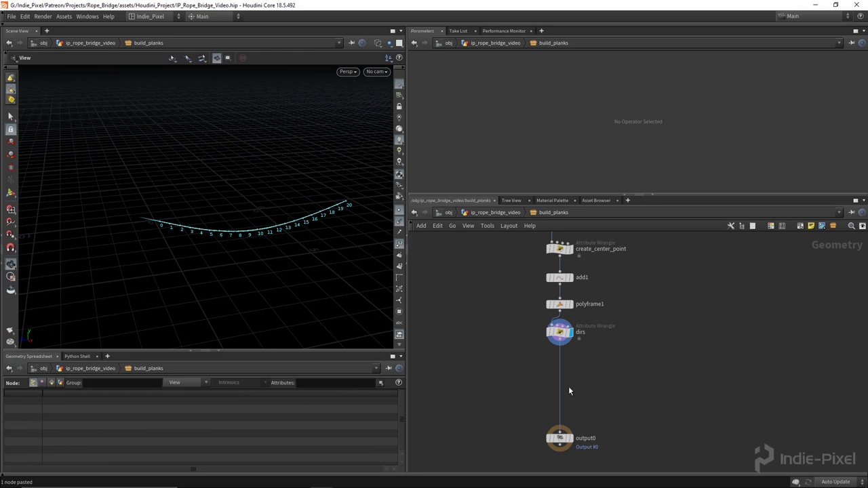
- Add a Box node beside the dirs wrangle, display it, and frame it in the viewport
key("h")
key("Tab")
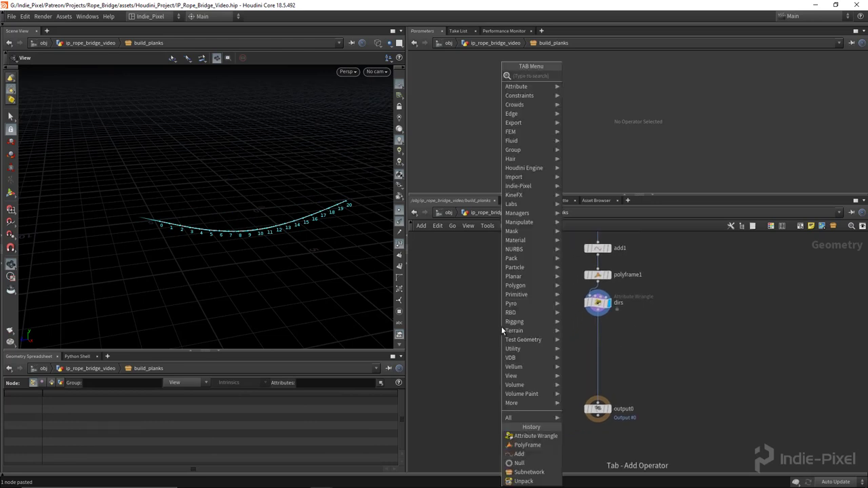
key("Return")
left_click(483, 310)
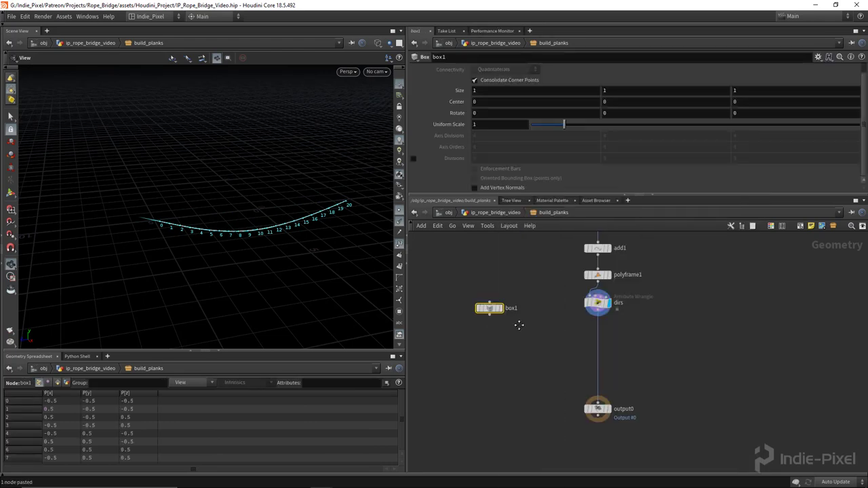
key("f")
middle_click_drag(306, 218, 269, 201)
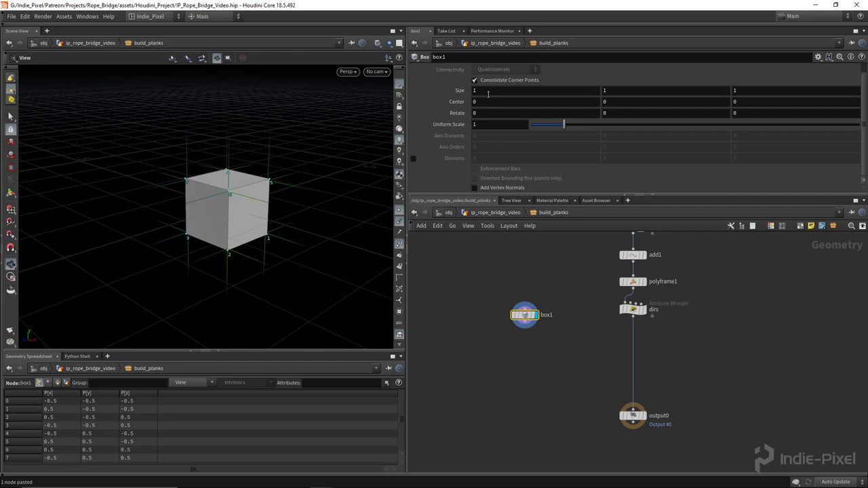
left_click_drag(257, 236, 252, 234)
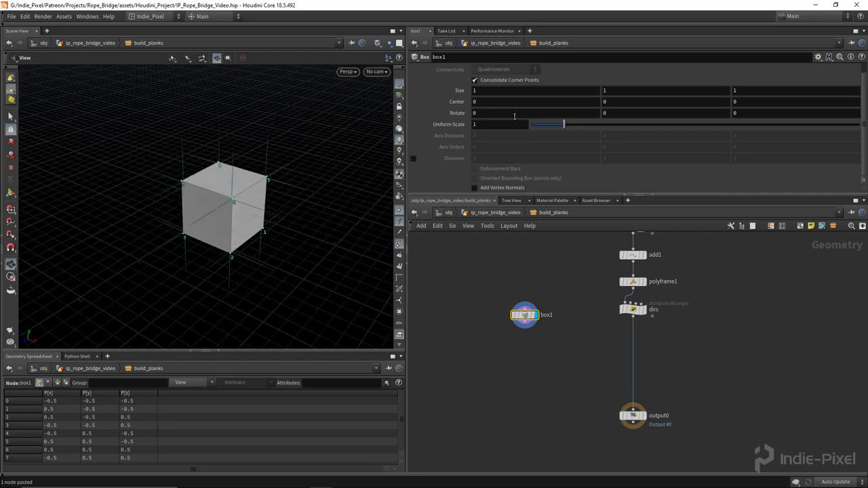
- Compare the box with the bridge surface at geo_in and set the box's Y size to .05
left_click(485, 91)
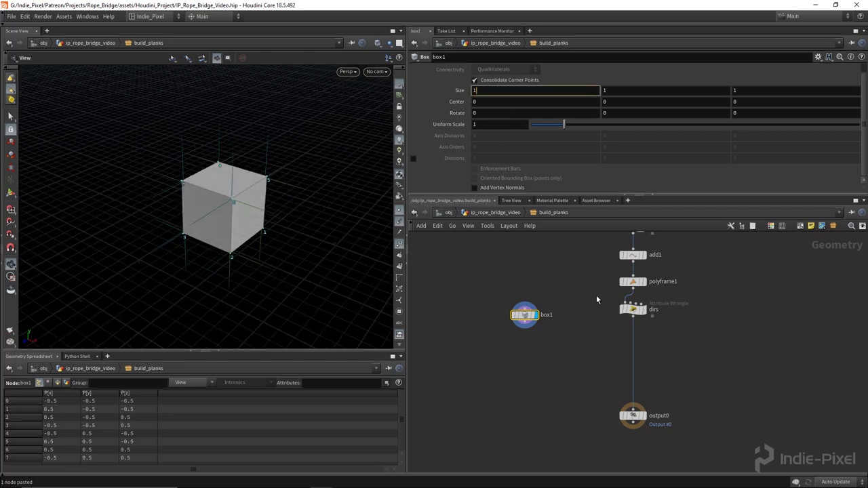
left_click(643, 256)
scroll(688, 310, "up", 3)
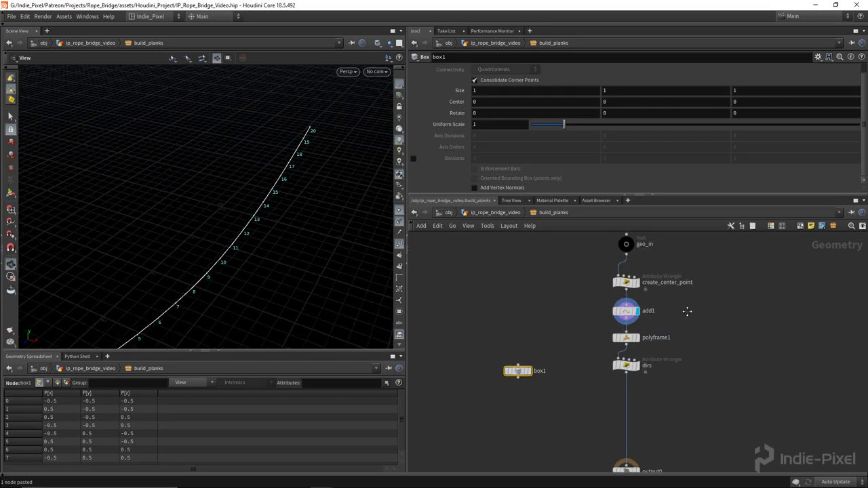
left_click(633, 245)
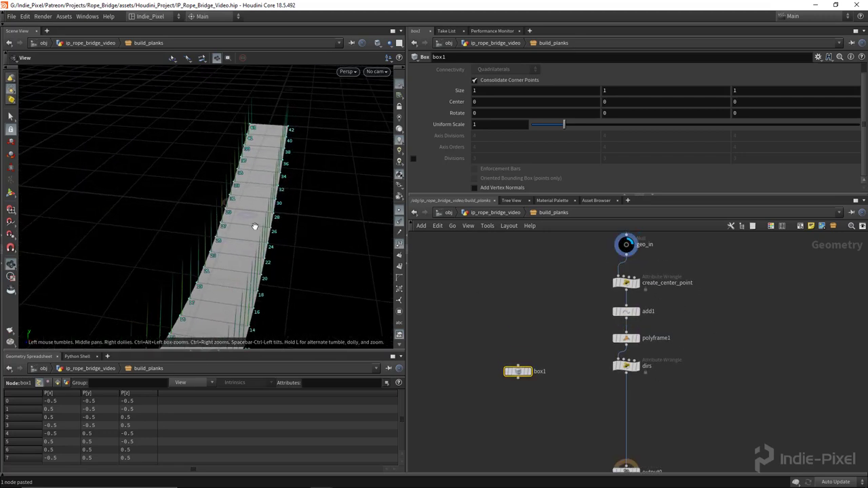
left_click(531, 380)
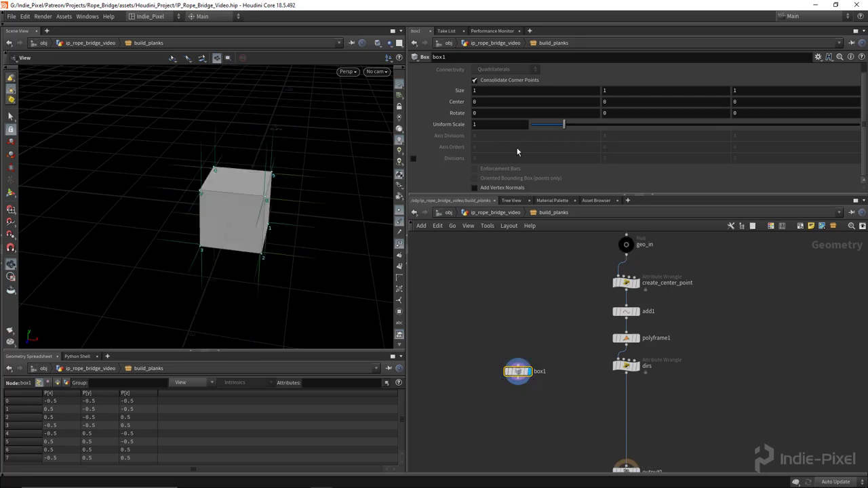
left_click(634, 90)
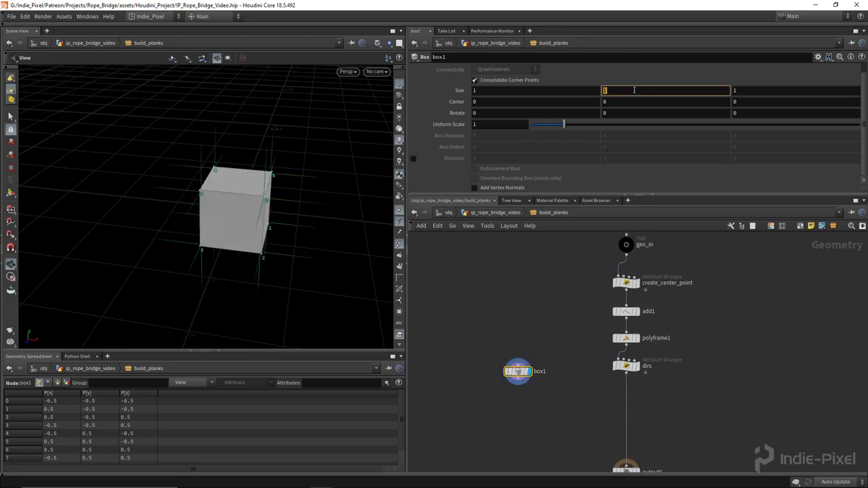
type(".05")
key("Tab")
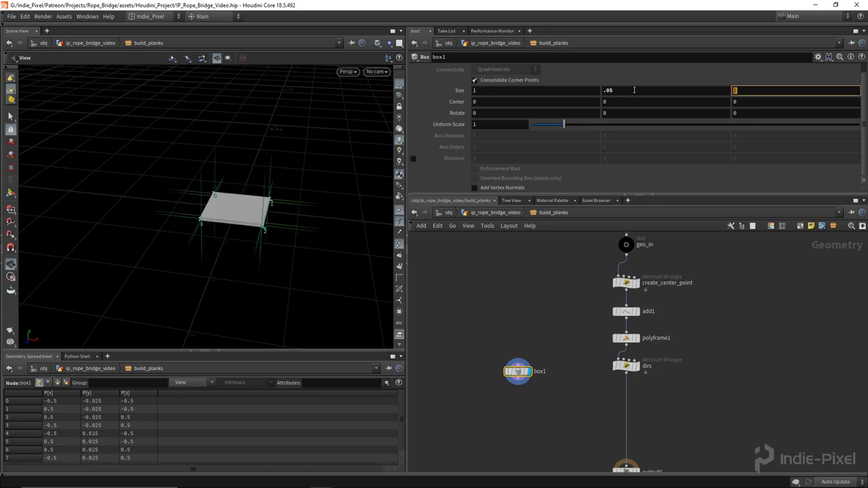
- Check resample1's segment length against the bridge surface and set box1's Z size to .4
left_click(633, 245)
left_click_drag(292, 224, 265, 236)
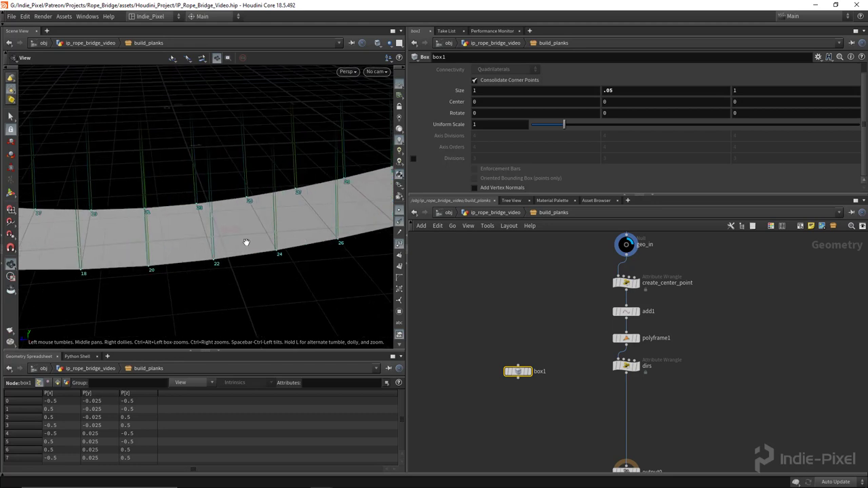
key("u")
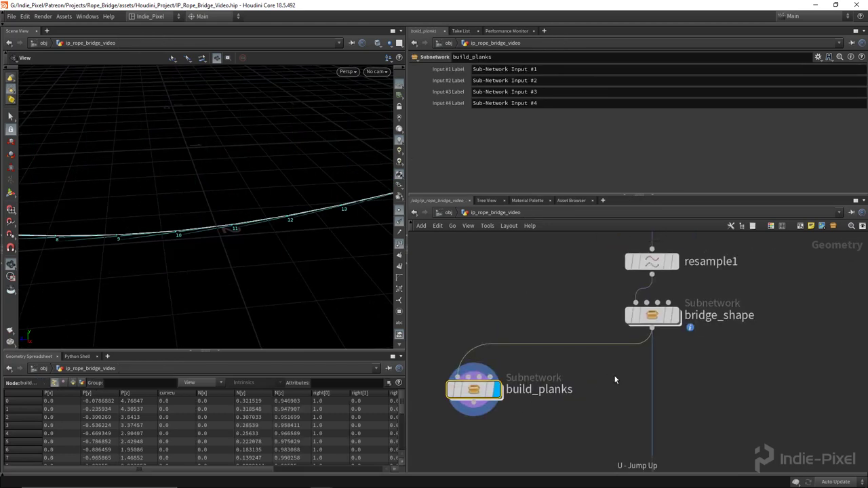
left_click(659, 263)
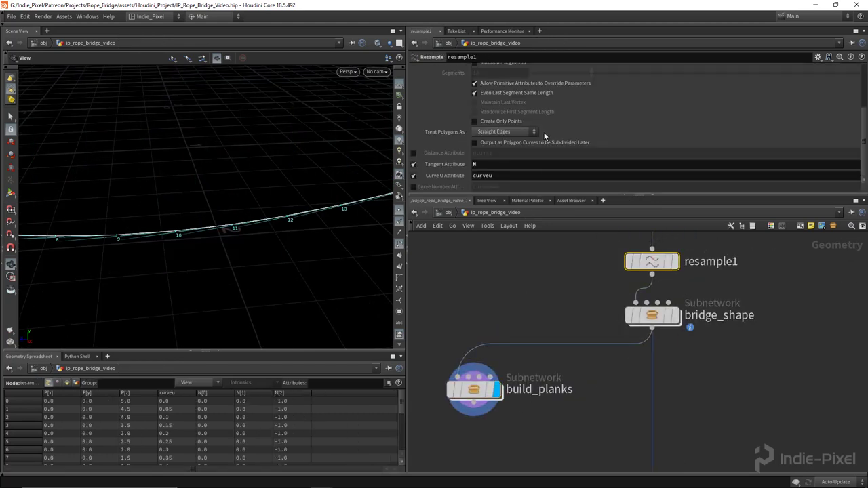
scroll(546, 137, "up", 3)
left_click(500, 134)
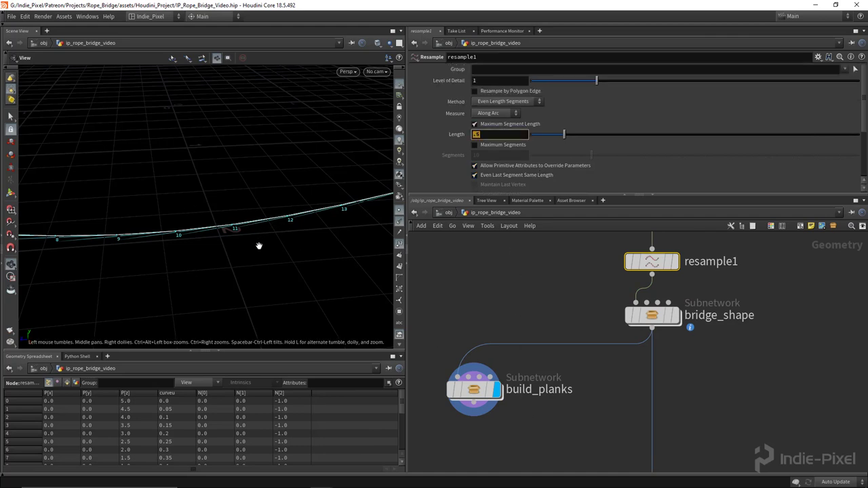
double_click(475, 391)
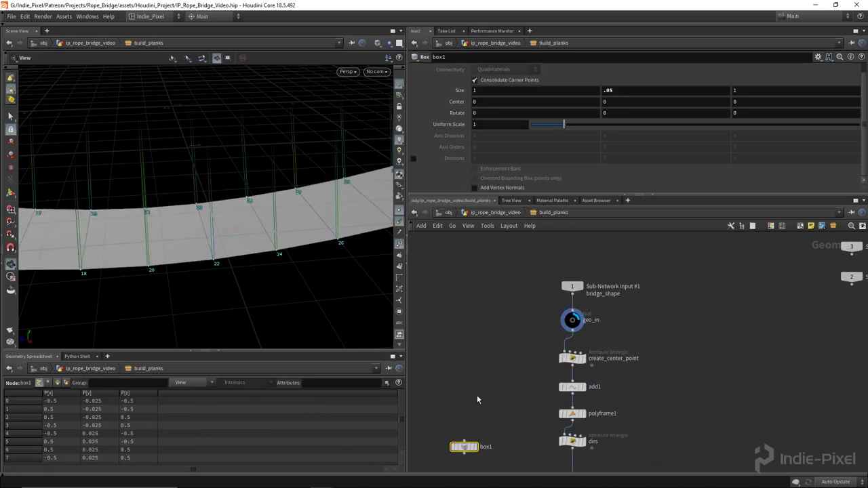
left_click(735, 90)
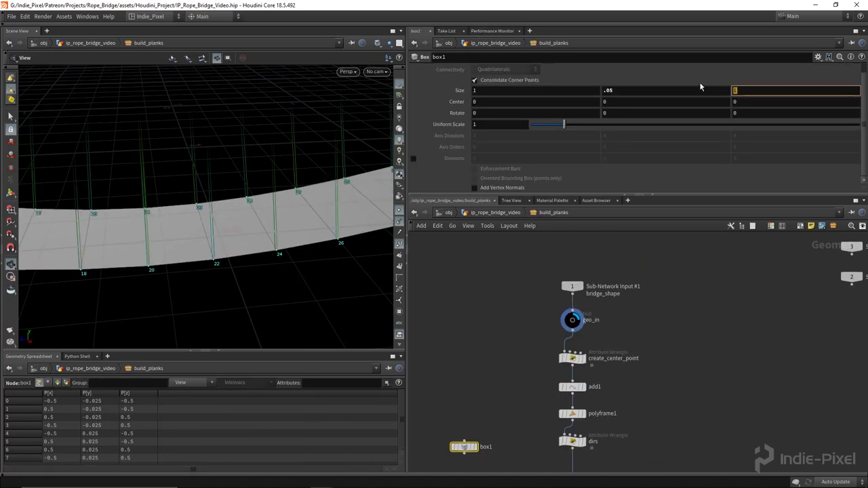
key("Return")
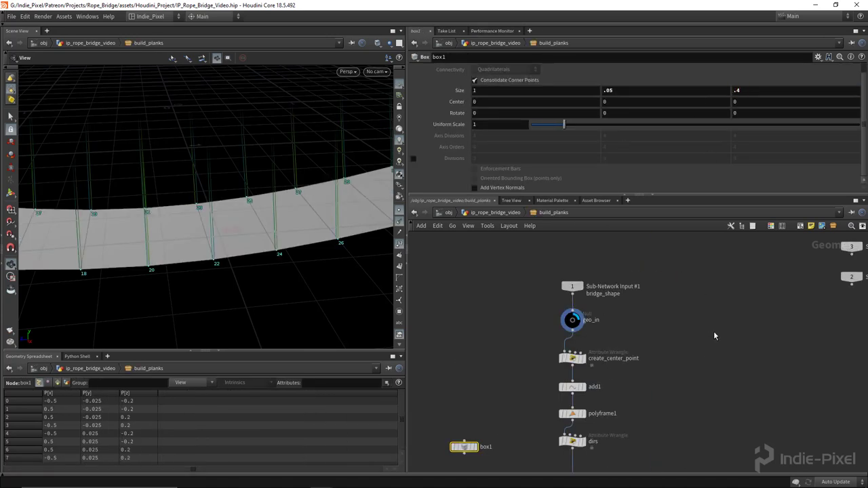
left_click_drag(682, 200, 682, 133)
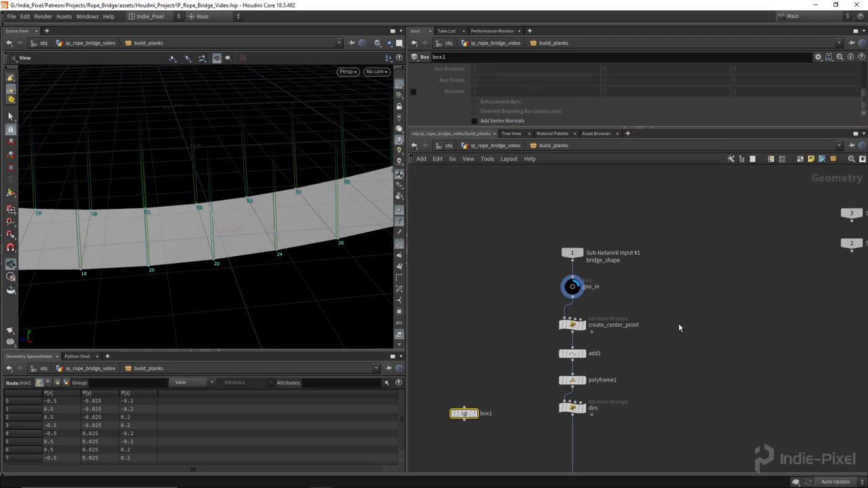
- Display box1 framed in the viewport and hide the point numbers and normals
key("h")
left_click(503, 322)
left_click_drag(260, 227, 232, 113)
key("f")
scroll(288, 241, "down", 3)
left_click_drag(192, 252, 199, 217)
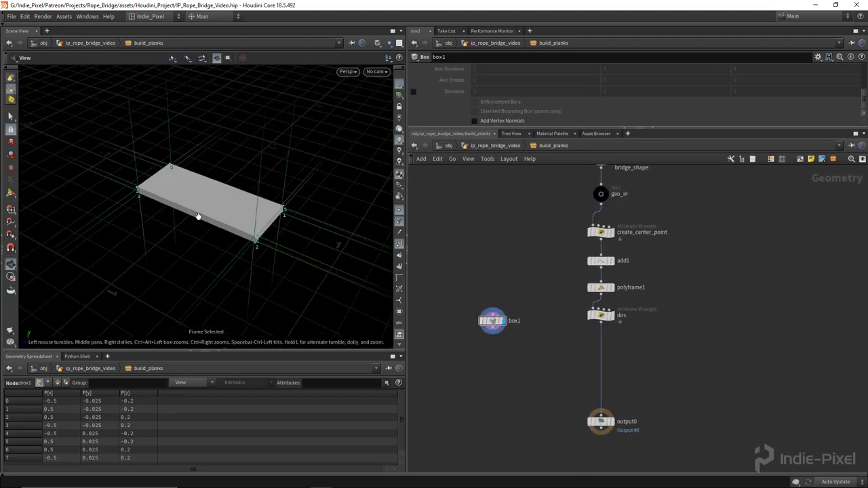
left_click(398, 224)
left_click_drag(291, 231, 244, 210)
- Add a PolyBevel node below box1, wire box1 into it, display it, and set its bevel distance to 0.007
middle_click_drag(502, 372, 530, 331)
scroll(515, 312, "up", 3)
key("Tab")
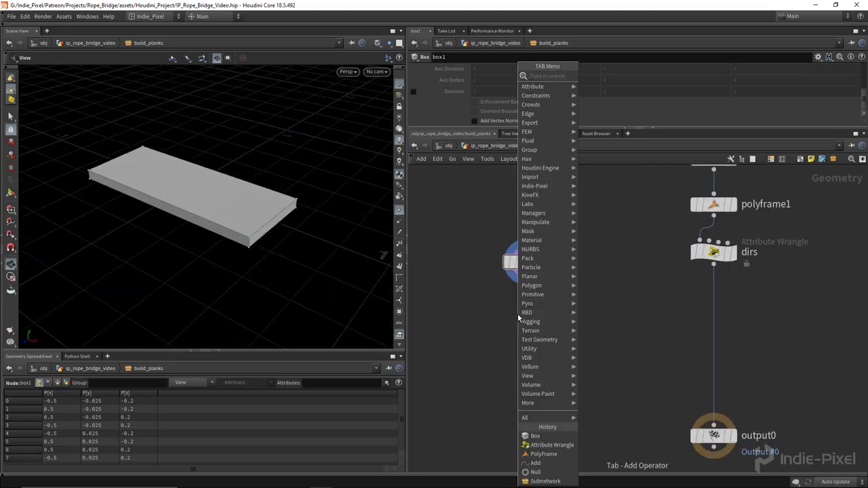
type("poly")
key("Return")
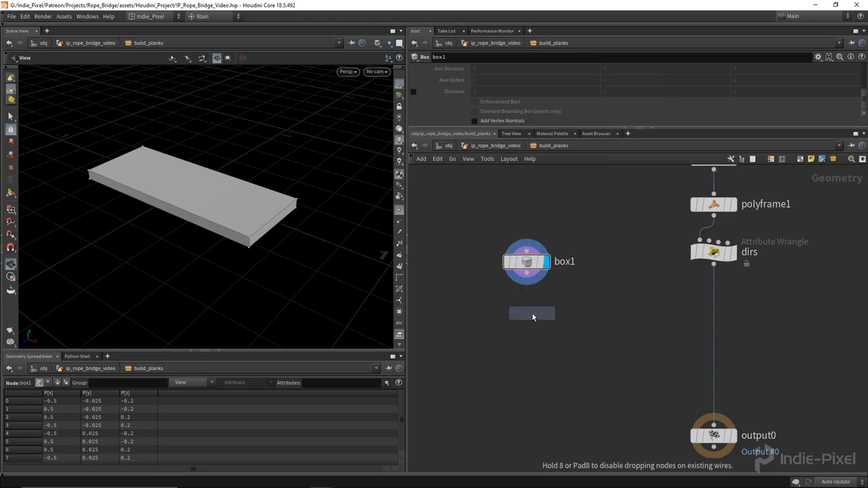
left_click(523, 339)
left_click(536, 281)
left_click(518, 332)
left_click_drag(546, 351, 546, 371)
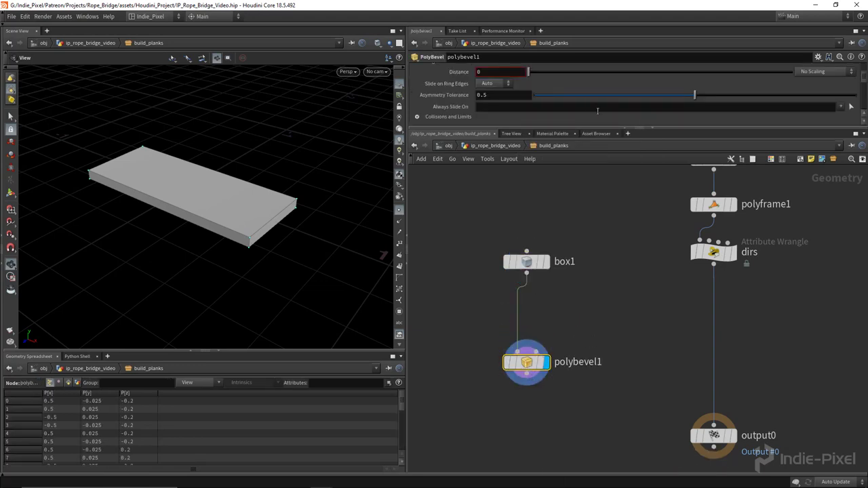
left_click_drag(679, 128, 678, 191)
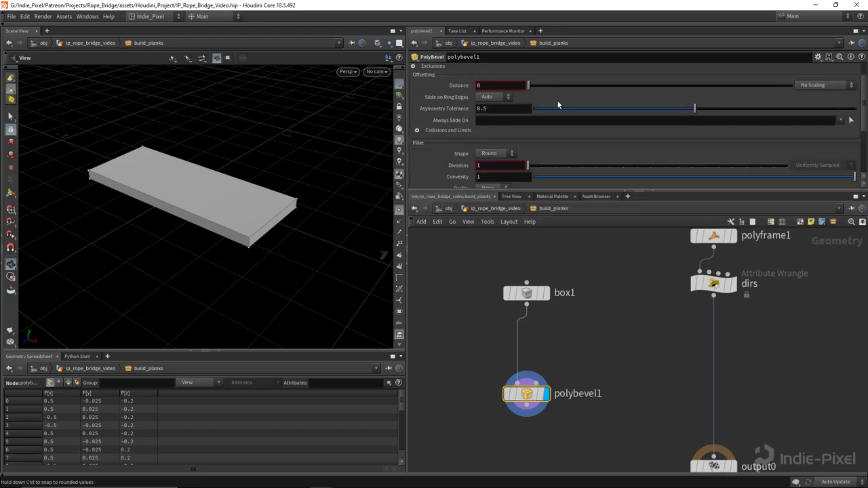
left_click_drag(527, 85, 533, 87)
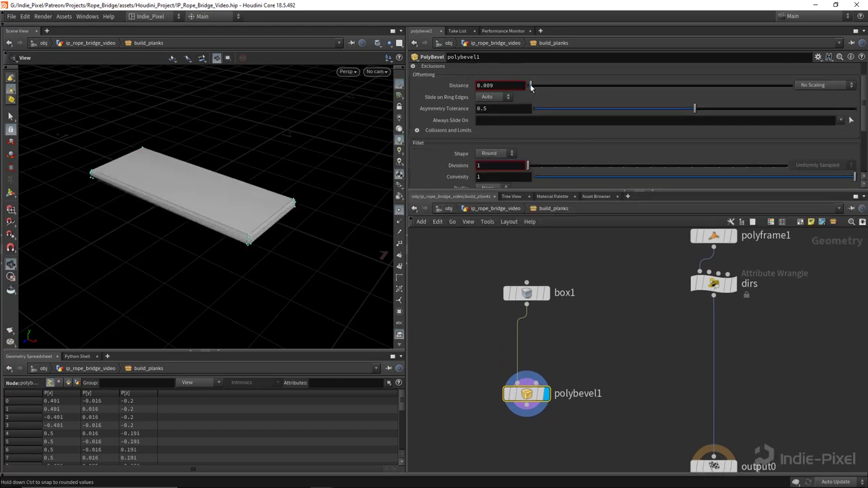
- Change box1's primitive type to Polygon Mesh
left_click(527, 292)
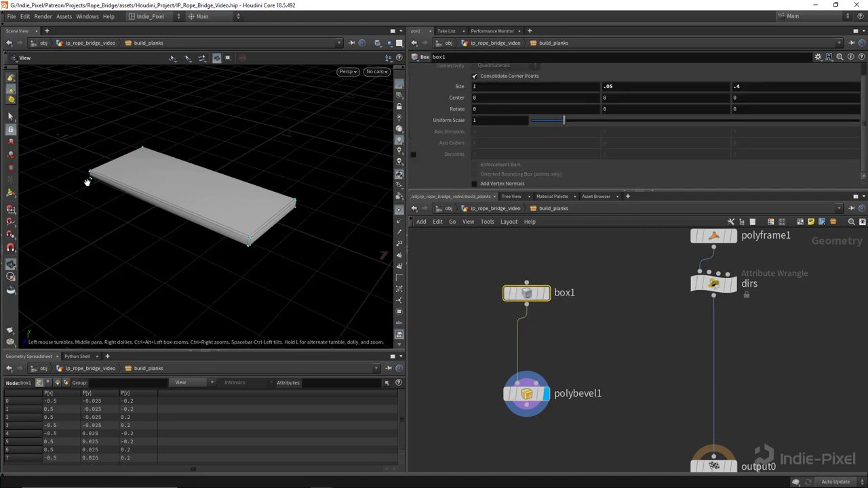
scroll(602, 168, "up", 1)
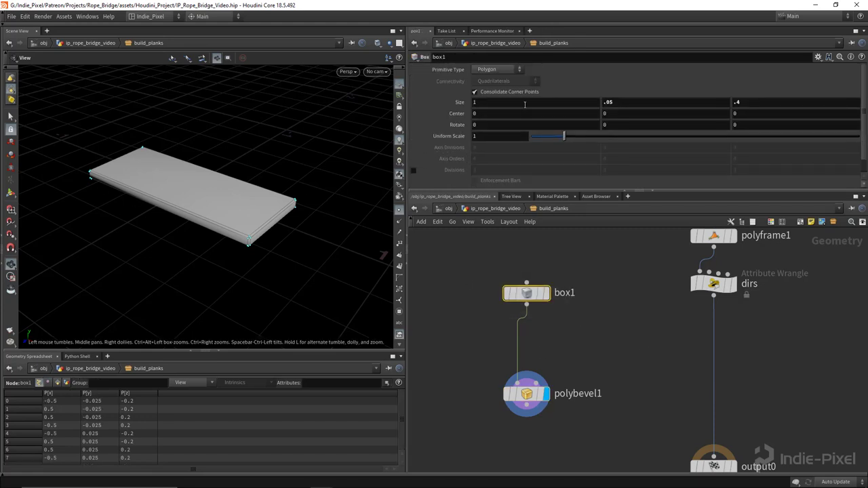
left_click(496, 72)
left_click(492, 87)
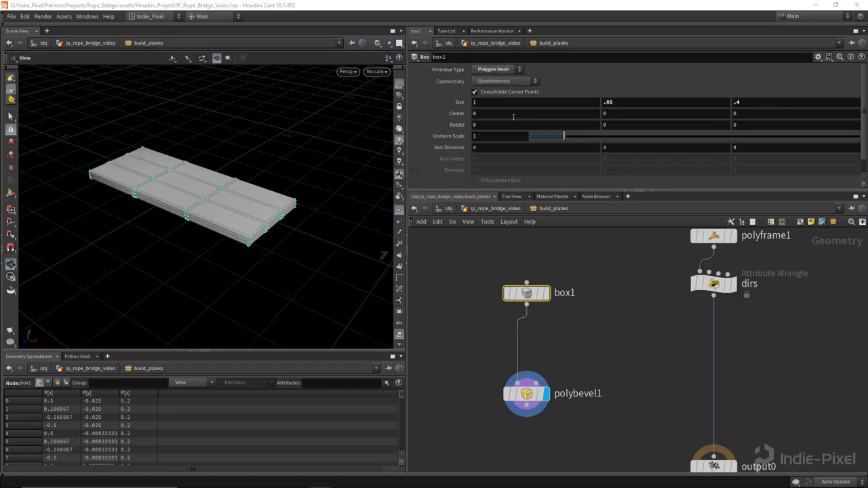
- Inspect the subdivided plank's bevels up close and reveal the exclusion options of polybevel1
middle_click_drag(574, 358, 571, 335)
left_click(525, 371)
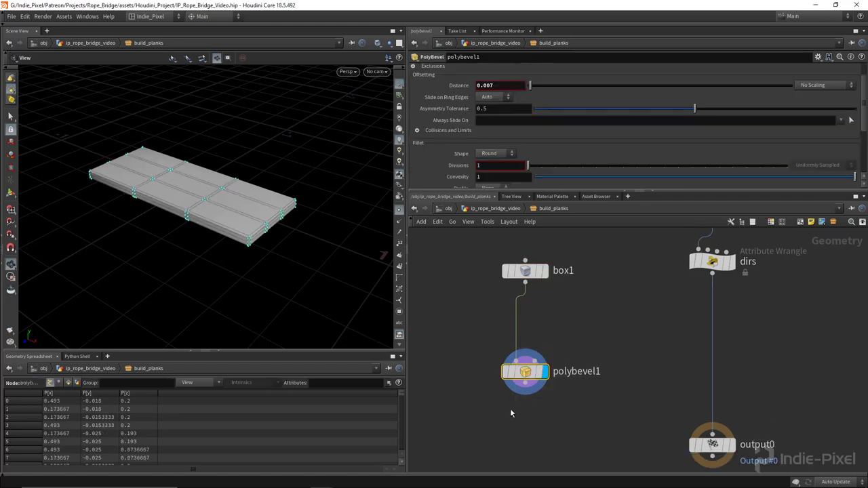
right_click_drag(187, 212, 229, 162)
left_click(414, 93)
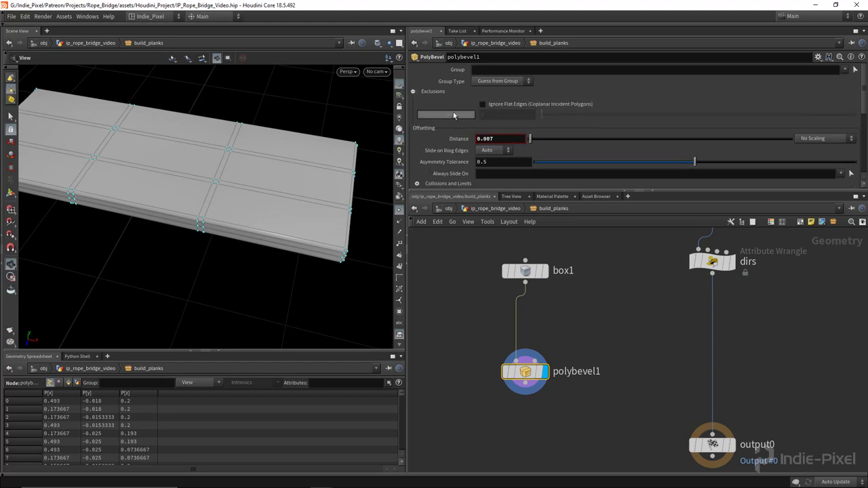
- Make polybevel1 ignore flat edges, with a maximum normal angle of 3.1
left_click(500, 105)
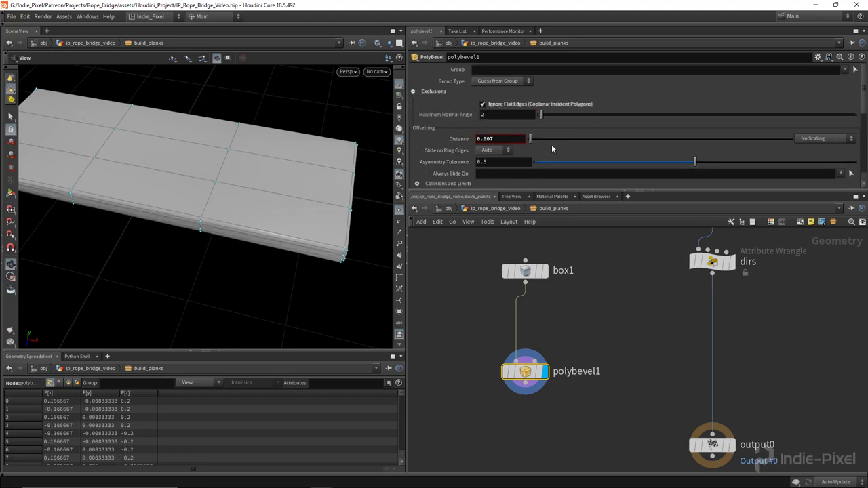
left_click_drag(264, 166, 353, 151)
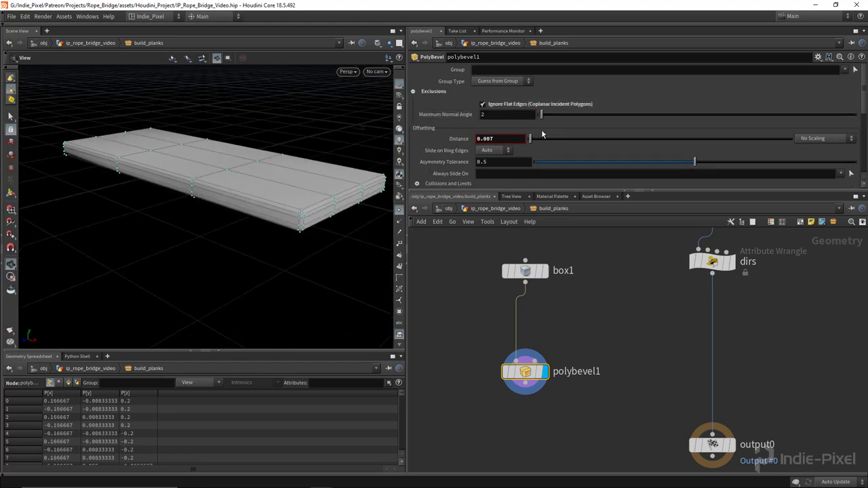
mouse_move(542, 116)
left_mouse_down()
mouse_move(561, 118)
mouse_move(542, 117)
mouse_move(549, 118)
left_mouse_up()
mouse_move(298, 216)
left_mouse_down()
mouse_move(285, 224)
mouse_move(288, 215)
left_mouse_up()
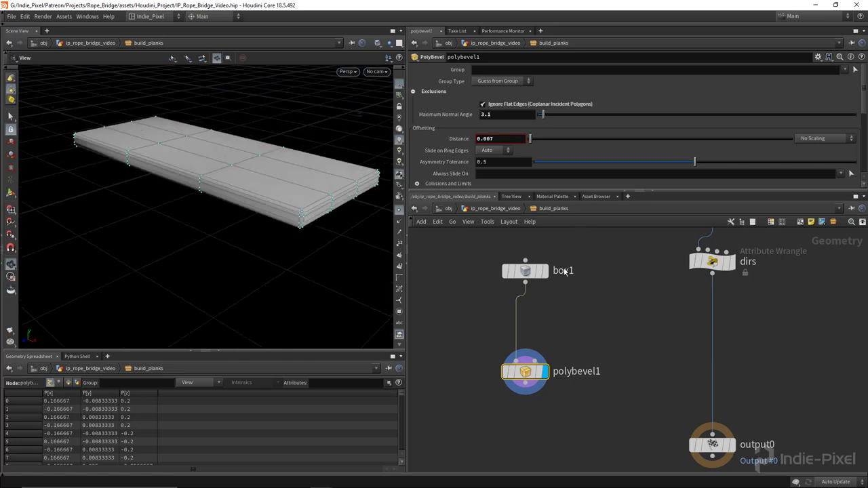
- Insert an Attribute Randomize node between box1 and polybevel1 and set its attribute name to bevel
key("Tab")
type("rand")
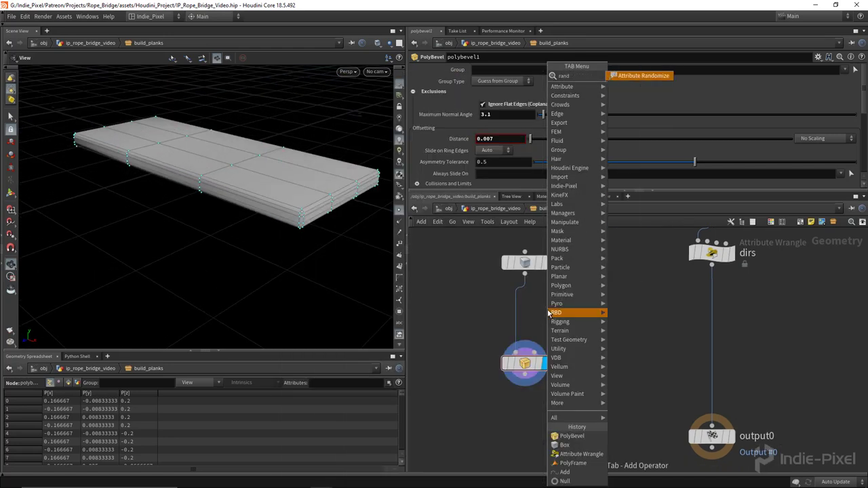
key("Return")
left_click(525, 311)
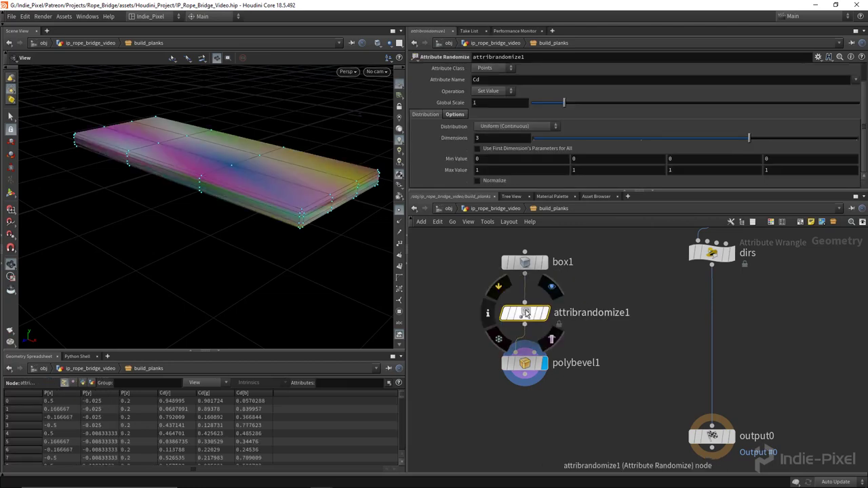
left_click(488, 79)
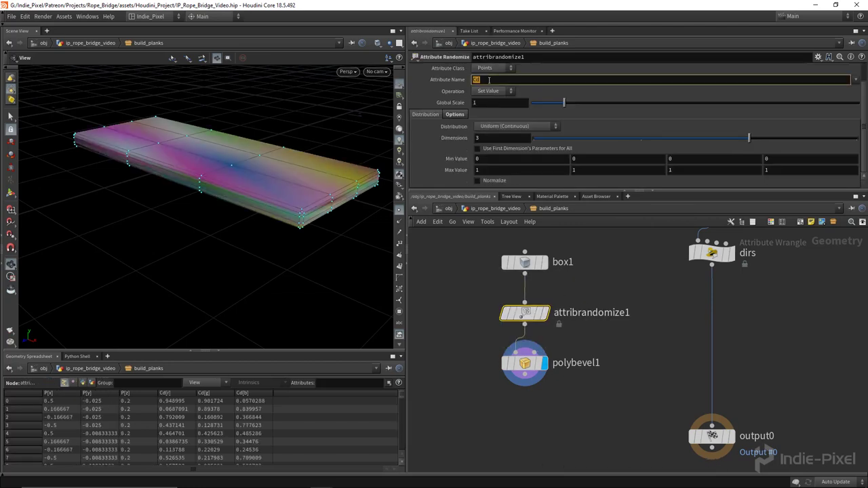
key("Return")
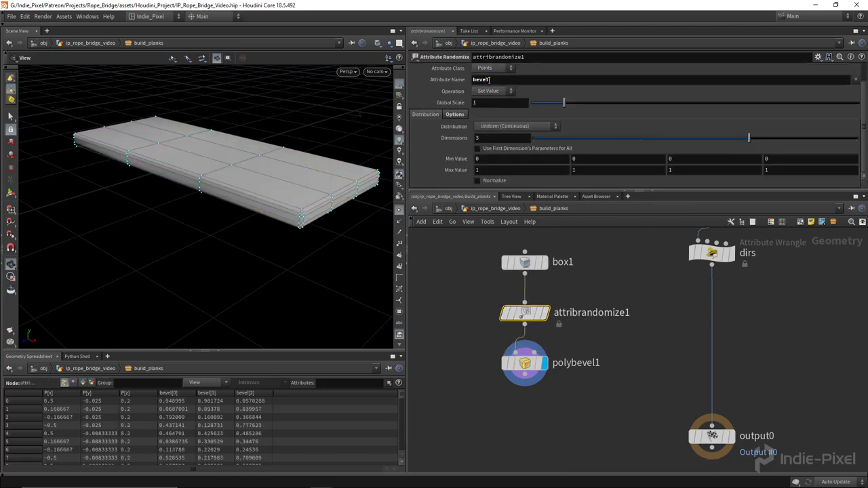
- Set the randomized bevel attribute to 1 dimension with a minimum value of 0.5 and a maximum of 1.5
left_click(547, 139)
left_click(505, 158)
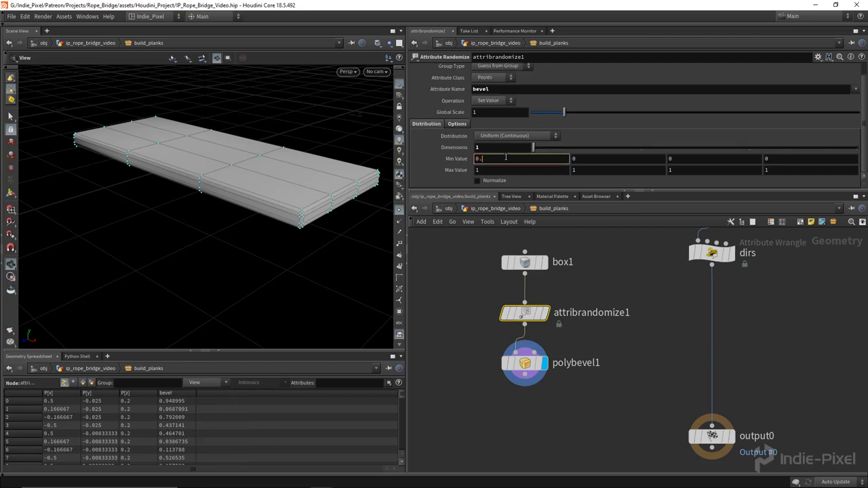
key("Return")
left_click(505, 170)
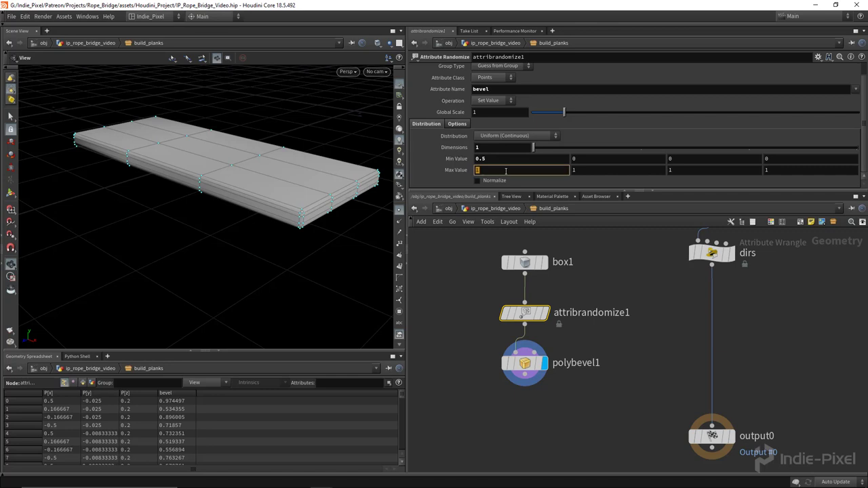
type("1.5")
key("Return")
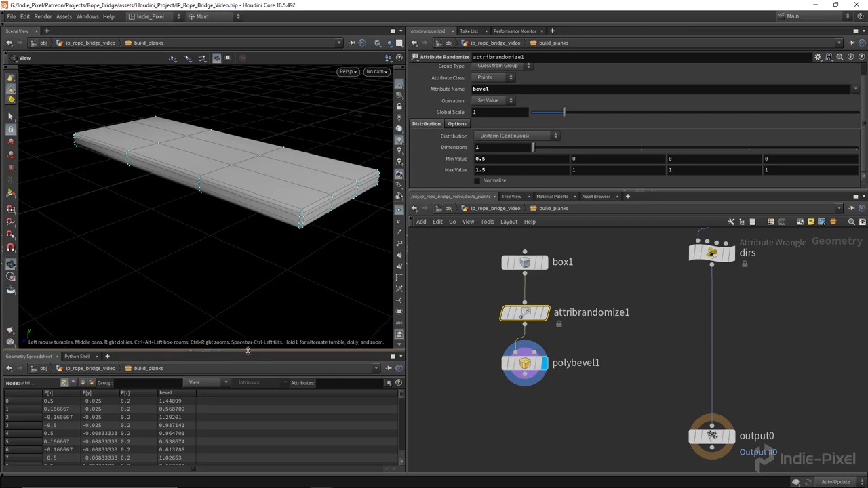
left_click_drag(249, 351, 217, 265)
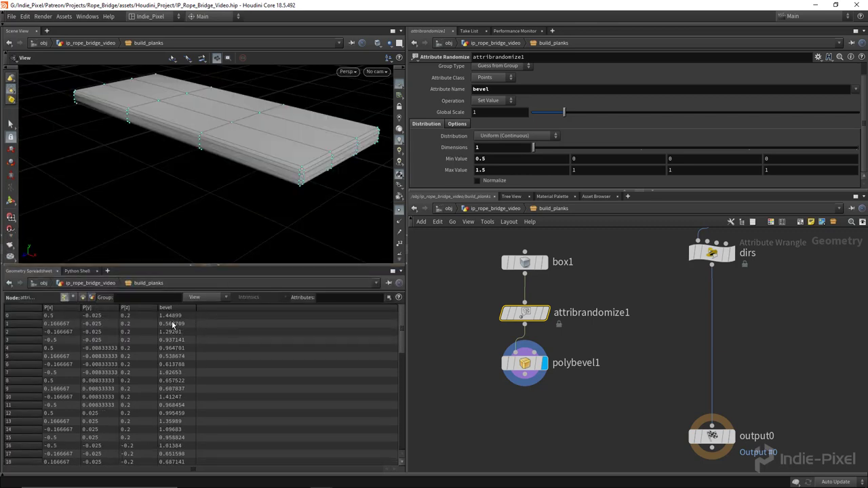
left_click_drag(284, 264, 285, 360)
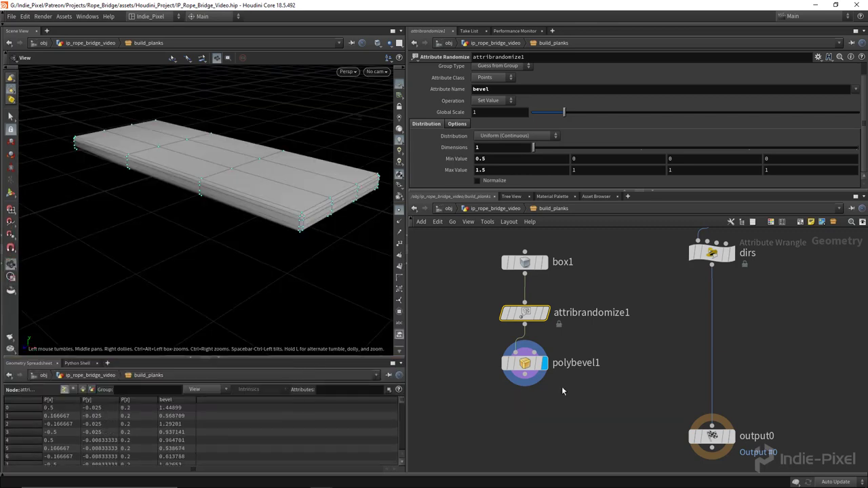
- Scale polybevel1's distance by attribute, using bevel as the point offset scale
left_click(524, 364)
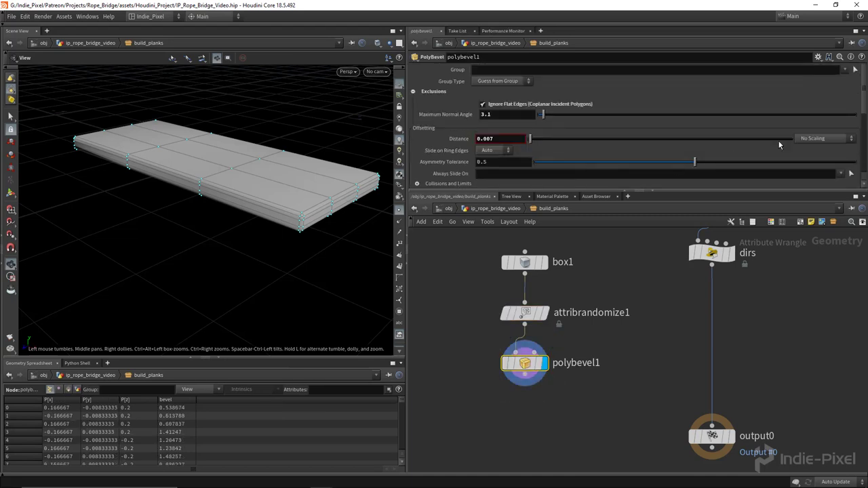
left_click_drag(777, 193, 780, 267)
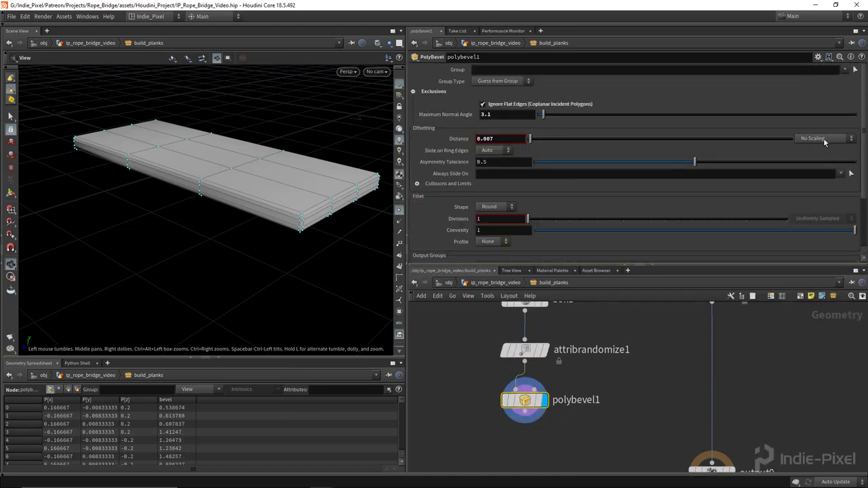
left_click(823, 138)
left_click(823, 157)
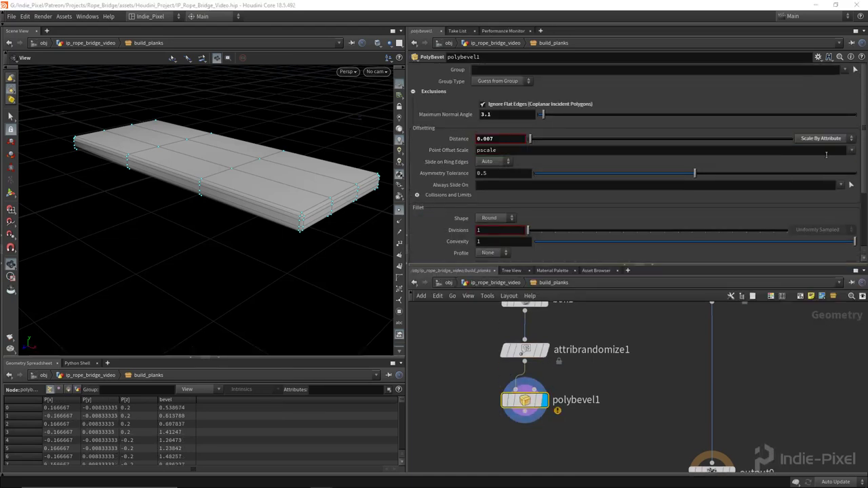
left_click(534, 153)
type("bevel")
key("Return")
left_click_drag(114, 150, 150, 163)
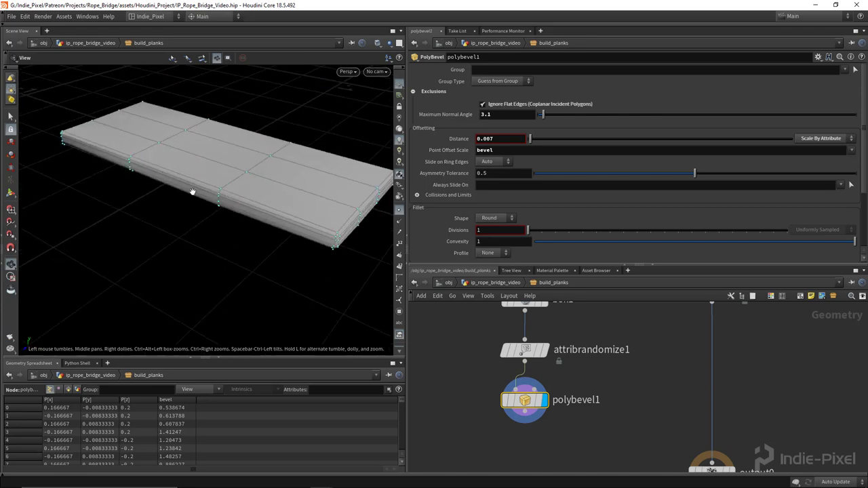
- Change the random bevel range in attribrandomize1 to a minimum of 0.35 and a maximum of 1.4
left_click(524, 350)
middle_click_drag(512, 175, 453, 204)
left_click_drag(332, 207, 271, 224)
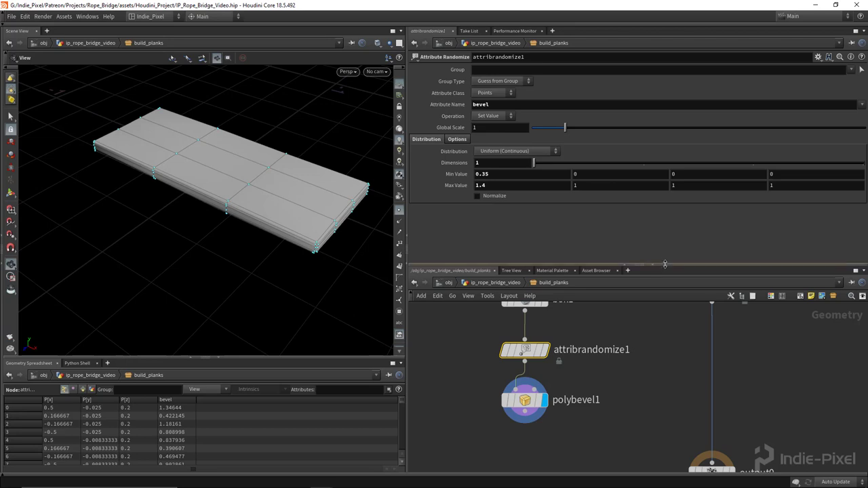
left_click_drag(664, 264, 665, 148)
left_click(509, 350)
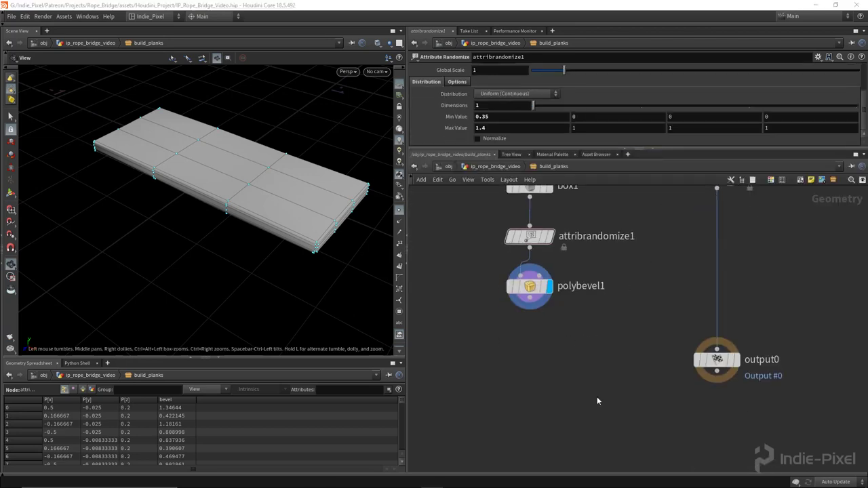
- Add a Copy to Points node with polybevel1 as its first input and the dirs wrangle as its second
left_click_drag(405, 405, 383, 405)
scroll(613, 376, "down", 3)
scroll(567, 385, "up", 4)
left_click_drag(528, 357, 497, 292, "shift")
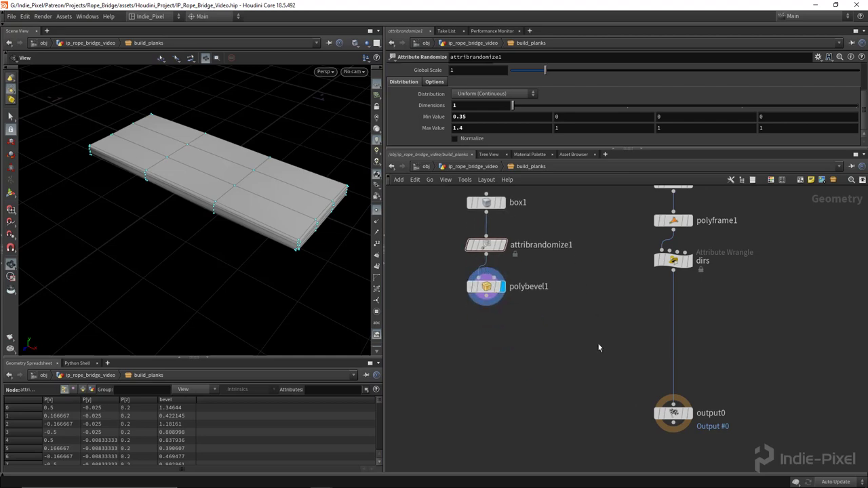
key("Tab")
type("copy")
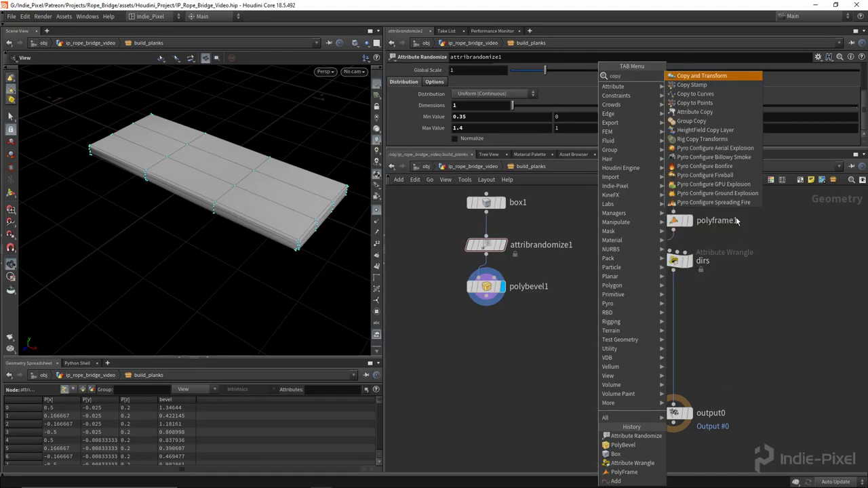
key("Down")
key("Down")
key("Down")
key("Return")
left_click(590, 329)
left_click(486, 286)
left_click(674, 260, "shift")
left_click_drag(673, 270, 585, 320)
left_click(608, 329)
- Display the output0 node and move it further down the network, away from the copy node
key("h")
left_click_drag(137, 234, 305, 246)
middle_click_drag(687, 395, 648, 355)
left_click(651, 373)
left_click_drag(635, 373, 635, 443)
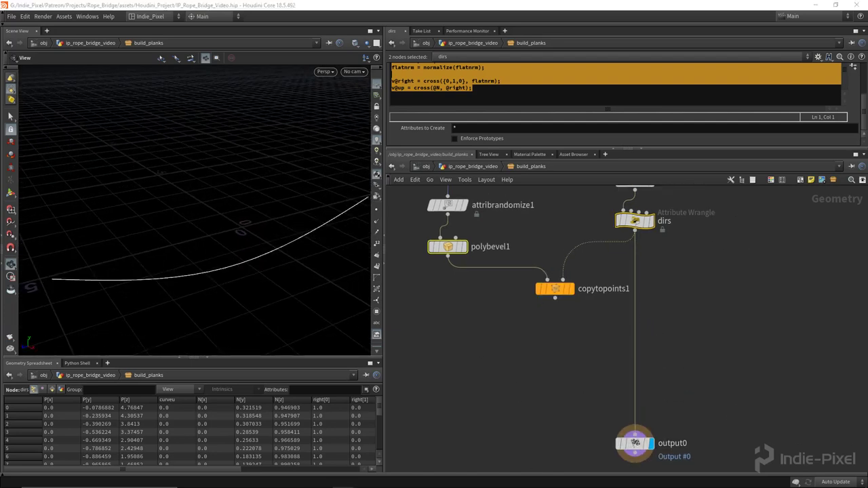
- Add an Assemble node below copytopoints1, wire it to the copy node's output and display it
middle_click_drag(536, 341, 542, 316)
key("Tab")
type("ass")
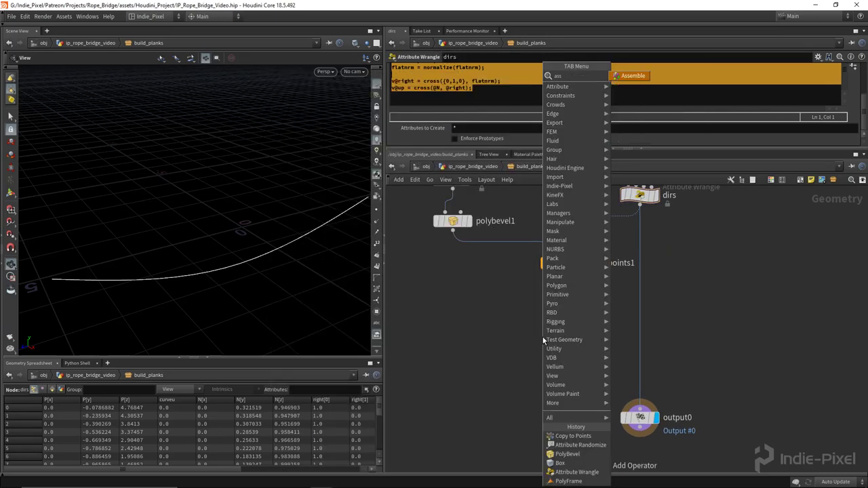
key("Return")
left_click(561, 316)
left_click(560, 272)
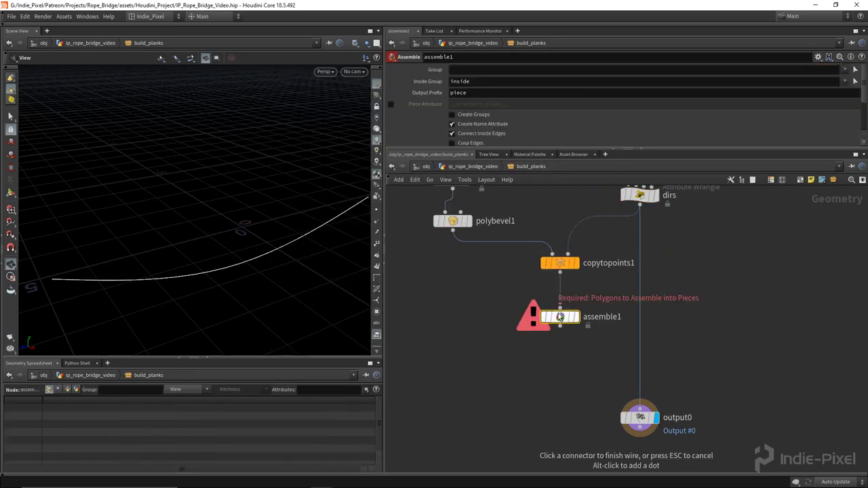
left_click(577, 319)
left_click(576, 318)
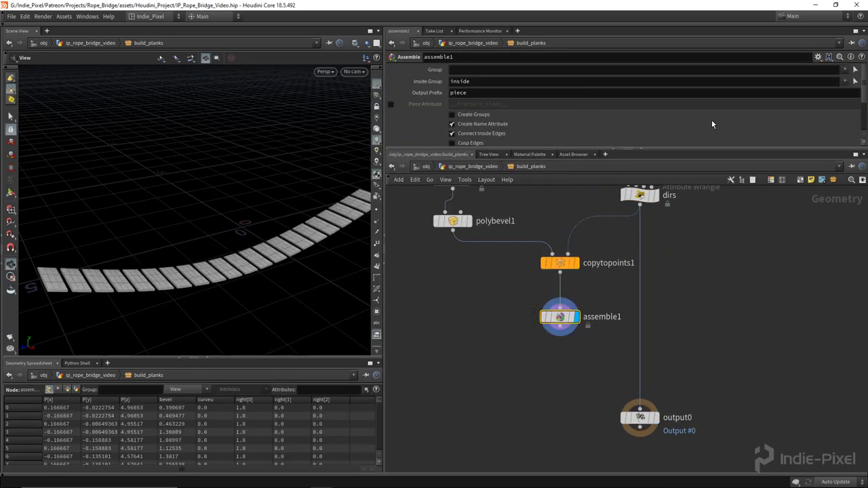
- Turn off Connect Inside Edges on assemble1 and examine the primitive name attribute in the geometry spreadsheet
left_click_drag(688, 148, 672, 189)
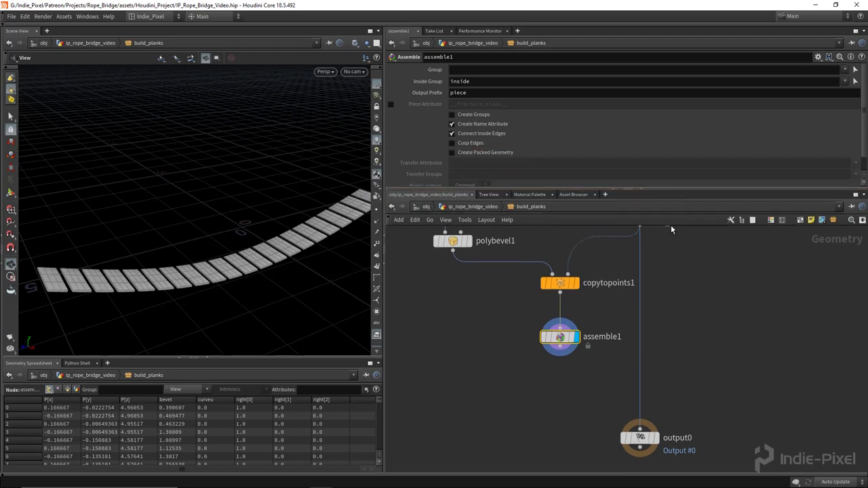
left_click(480, 133)
left_click(67, 389)
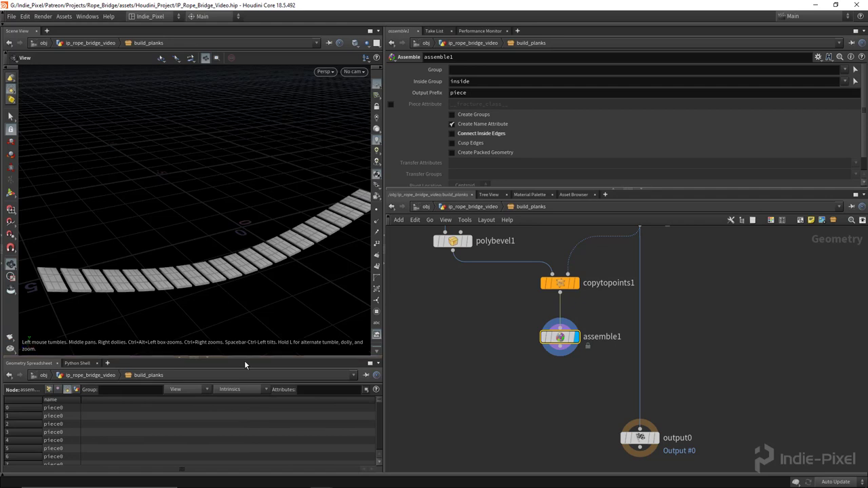
left_click_drag(245, 358, 163, 257)
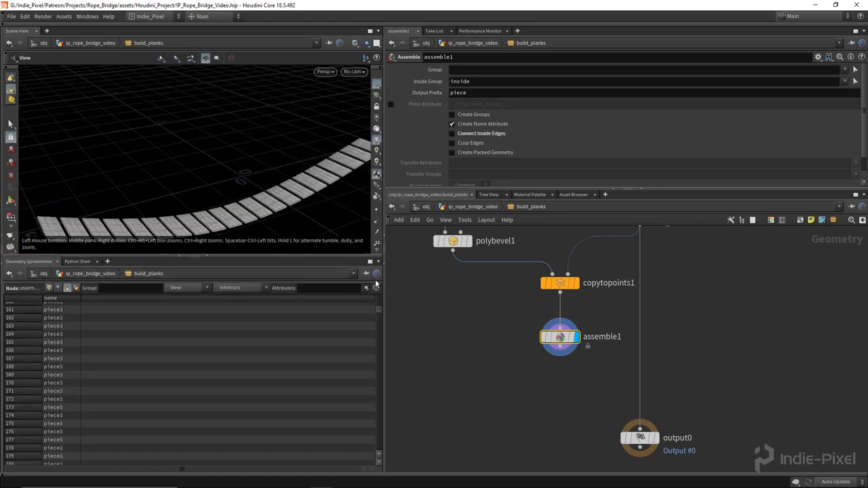
- Add a Color node directly below assemble1
middle_click_drag(557, 393, 554, 371)
key("Tab")
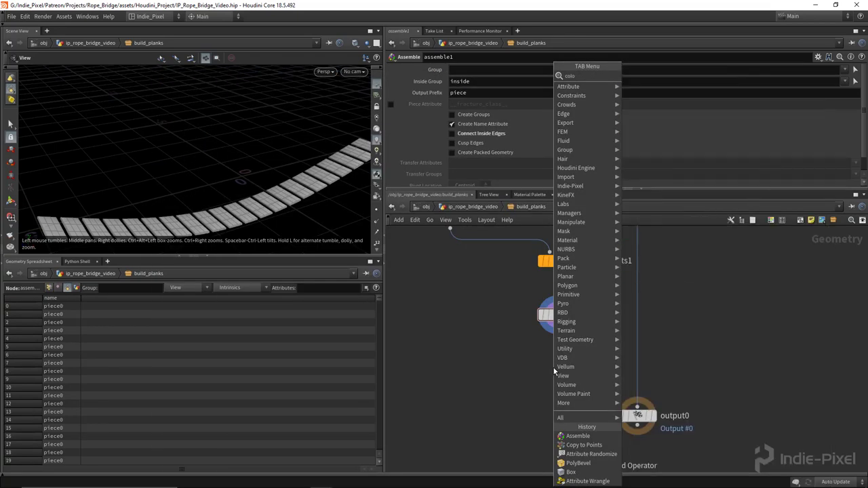
key("Return")
left_click(555, 368)
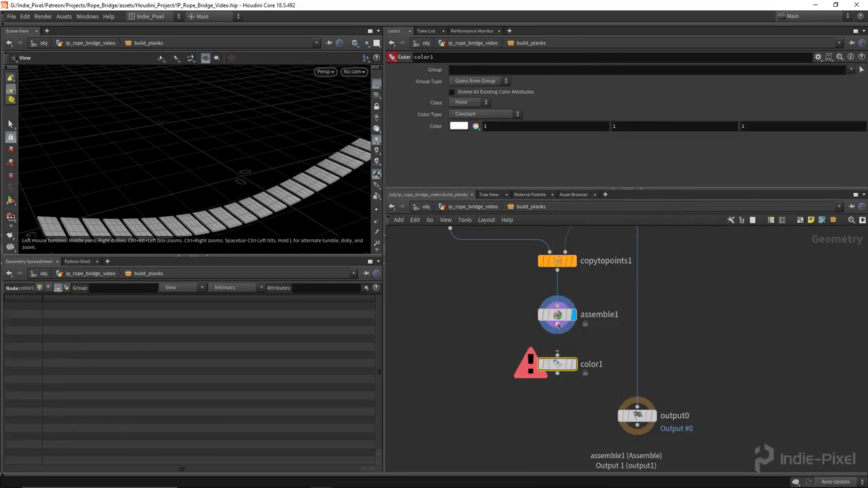
- Set color1 to the Primitive class and colour the planks with Random from Attribute, using the name attribute
left_click(466, 101)
left_click(477, 120)
left_click(489, 114)
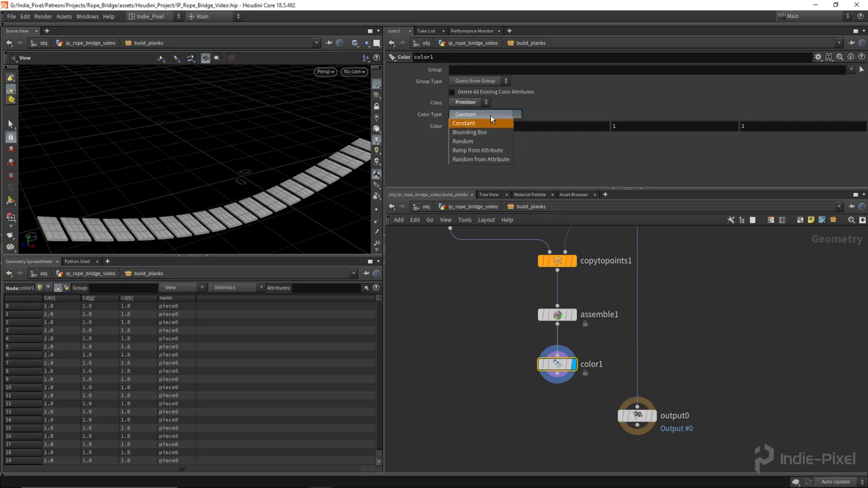
left_click(464, 159)
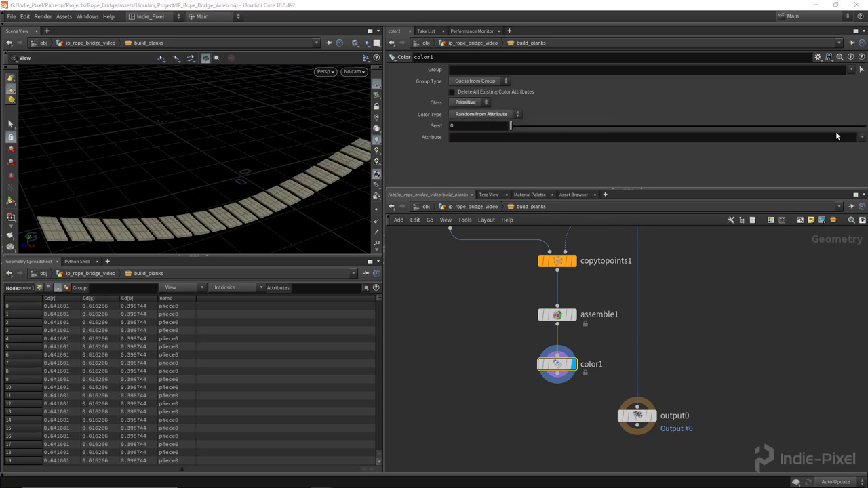
left_click(862, 138)
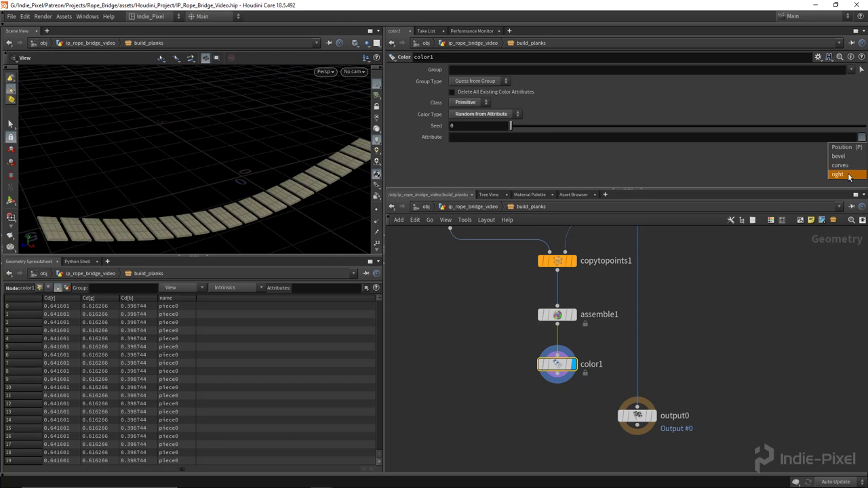
left_click(461, 138)
type("name")
key("Return")
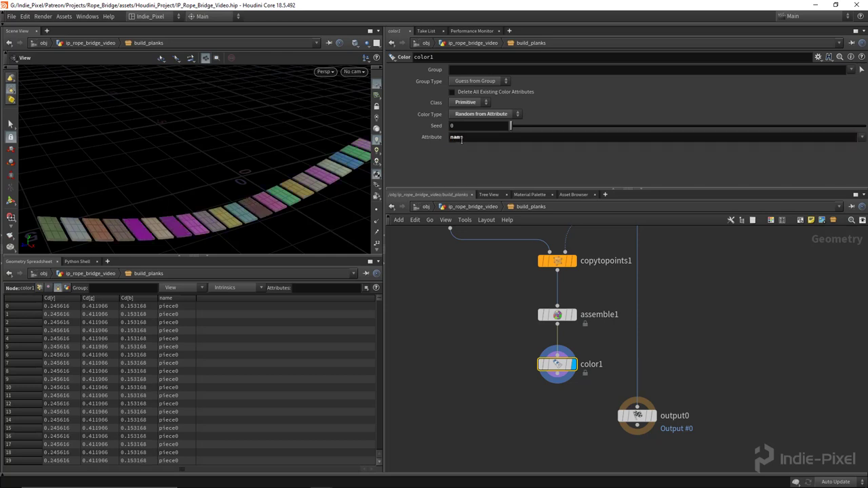
left_click_drag(384, 297, 435, 296)
left_click_drag(269, 258, 377, 271)
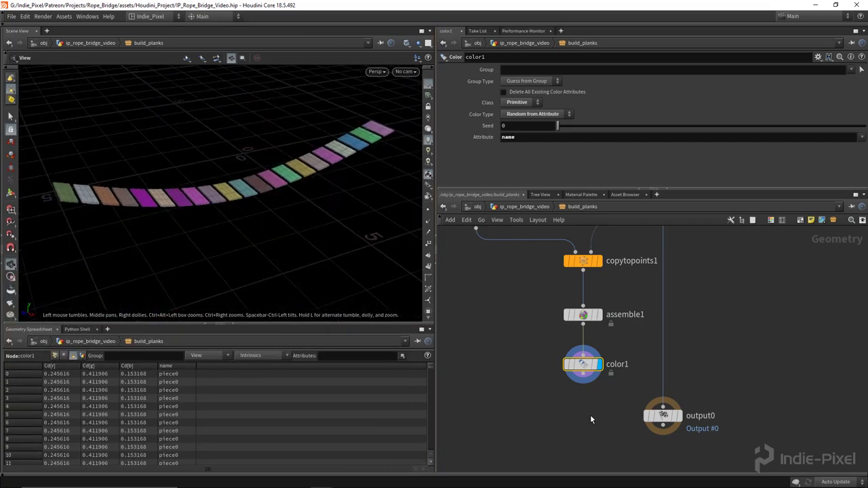
- Move the output0 node further down the network to make room below color1
scroll(688, 293, "down", 4)
left_click_drag(653, 325, 651, 412)
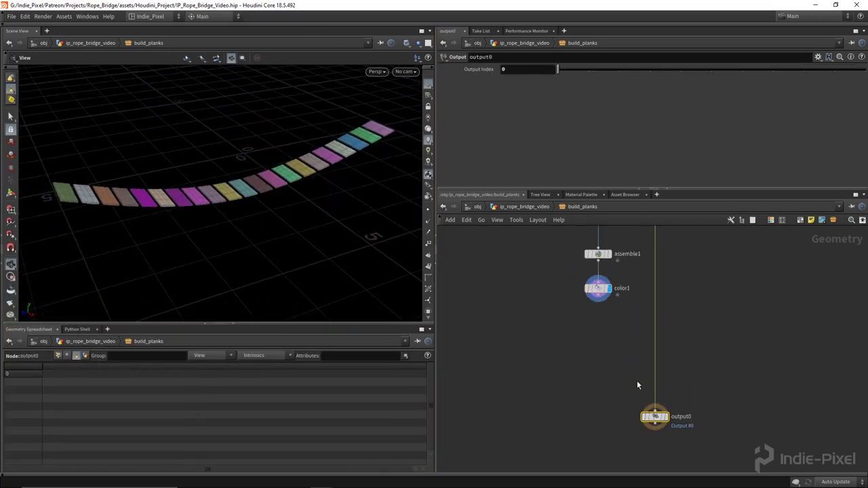
- Add an Attribute Wrangle node below color1 and feed it from color1's output
middle_click_drag(635, 397, 612, 358)
key("Tab")
key("Return")
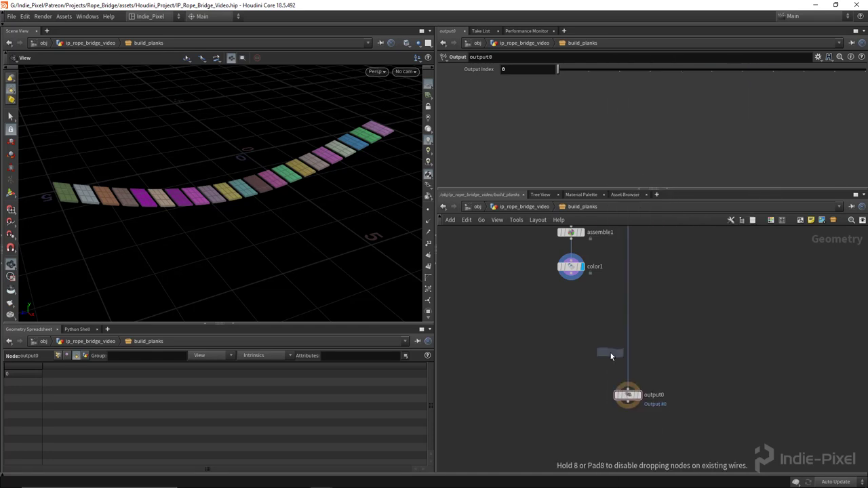
left_click(600, 310)
scroll(593, 288, "up", 3)
left_click_drag(549, 275, 603, 307)
left_click_drag(609, 339, 595, 359)
- Rename the new wrangle value_remap and display it, keeping it running over Points
double_click(687, 344)
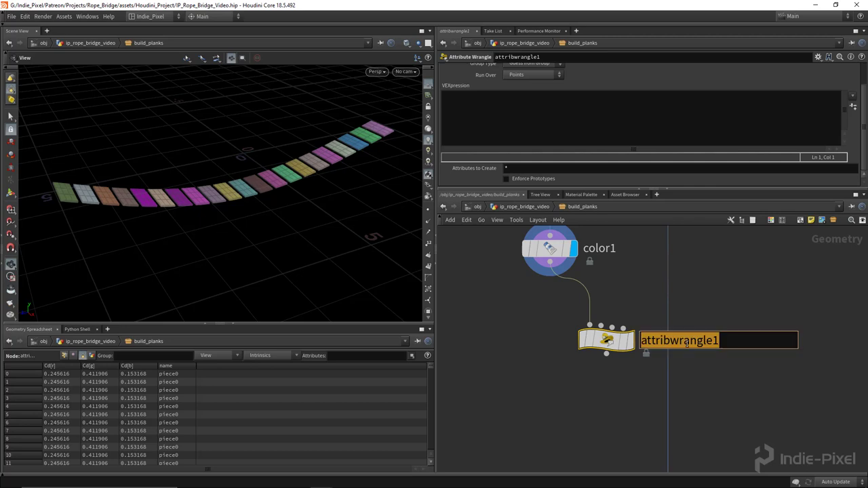
type("value_remap")
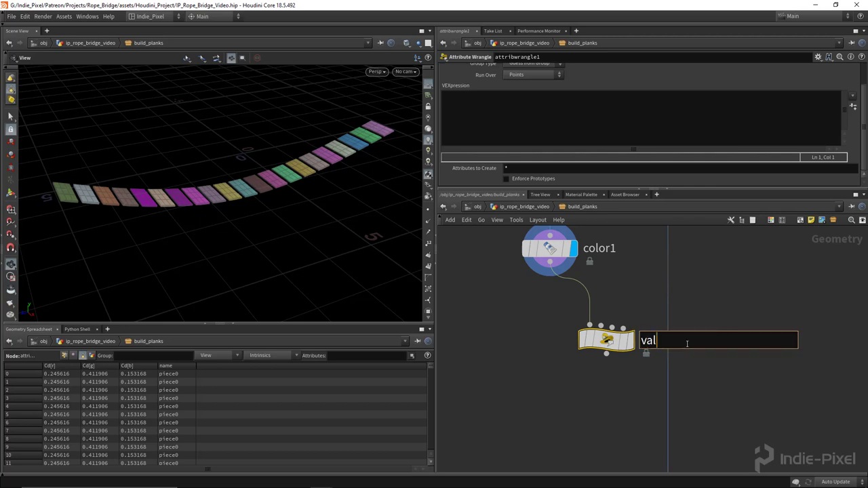
key("Return")
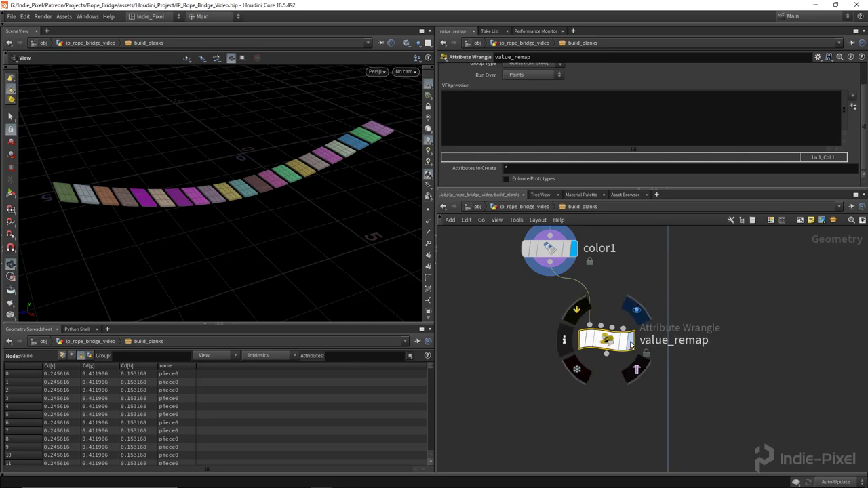
left_click(632, 304)
left_click(551, 76)
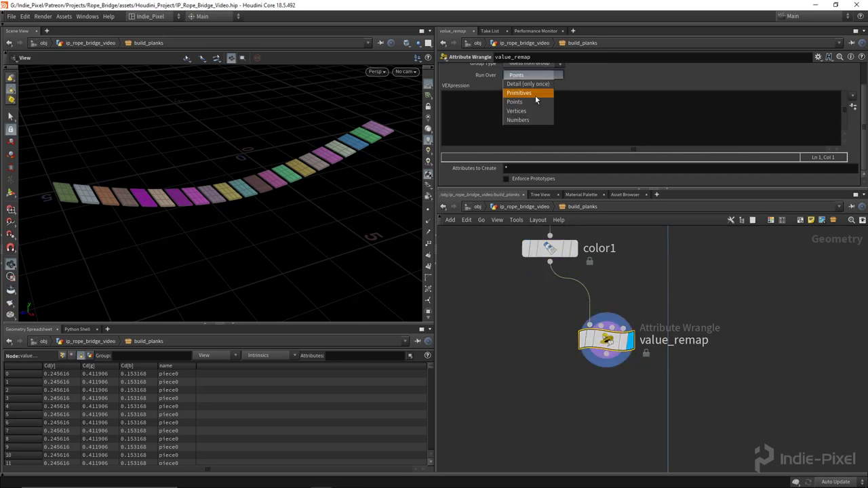
left_click(533, 101)
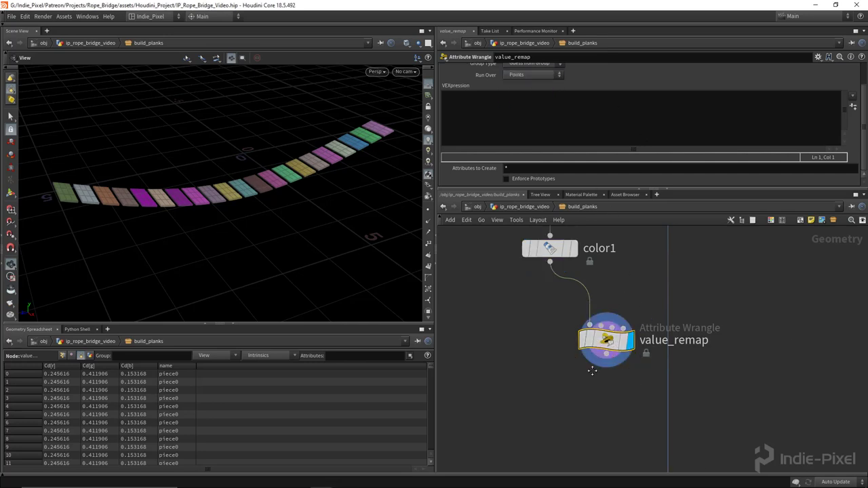
- Make room below color1 and add an Attribute Promote node there, fed by color1
key("h")
left_click_drag(588, 309, 589, 367)
key("Tab")
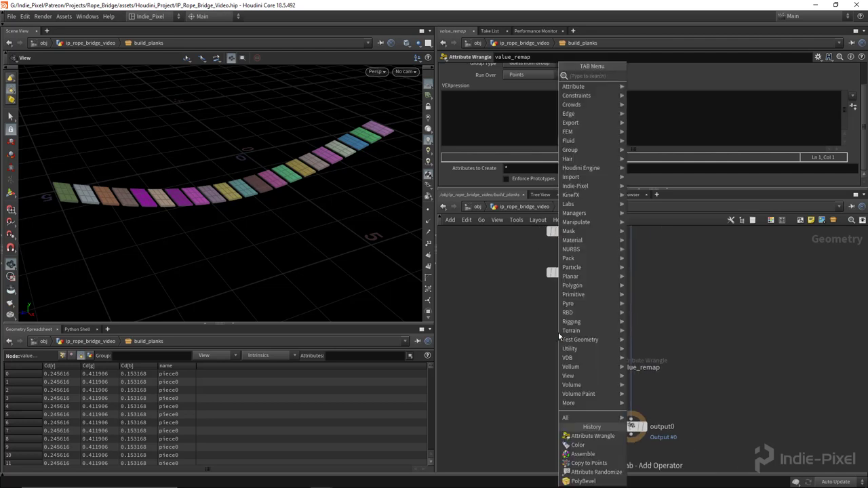
type("promot")
key("Return")
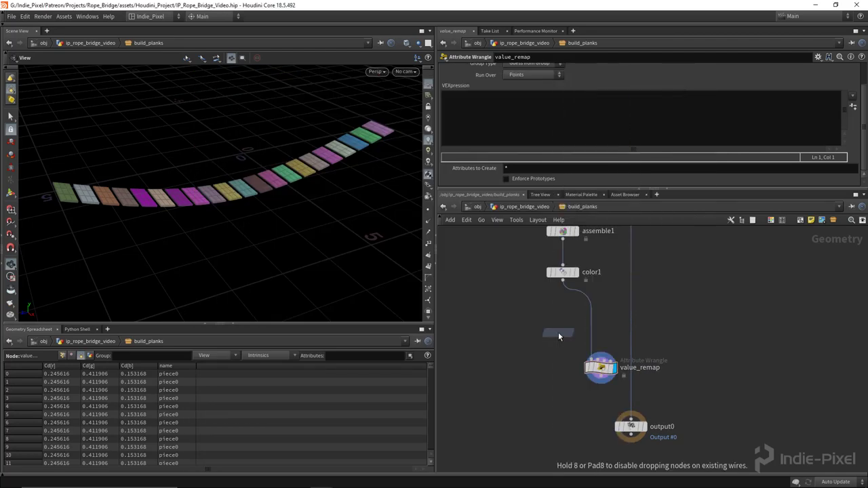
left_click(559, 332)
left_click_drag(562, 280, 562, 314)
- Promote the Cd attribute from Primitive to Point on attribpromote1 and show the point attributes in the geometry spreadsheet
left_click(536, 81)
left_click(533, 95)
left_click(863, 70)
left_click(849, 81)
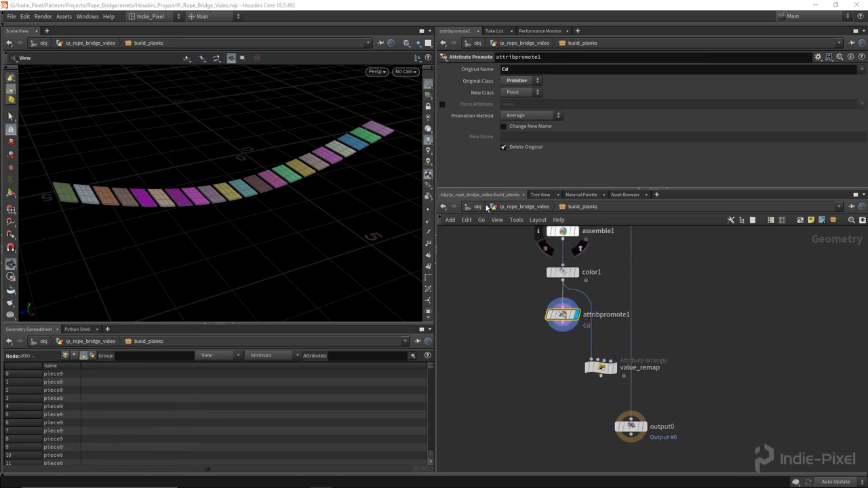
left_click(66, 355)
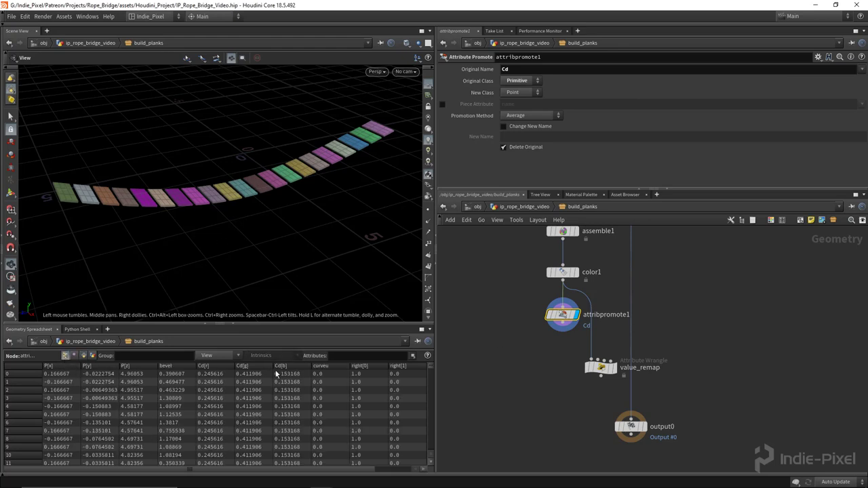
- Connect attribpromote1 into the first input of value_remap and display value_remap
middle_click_drag(676, 377, 669, 368)
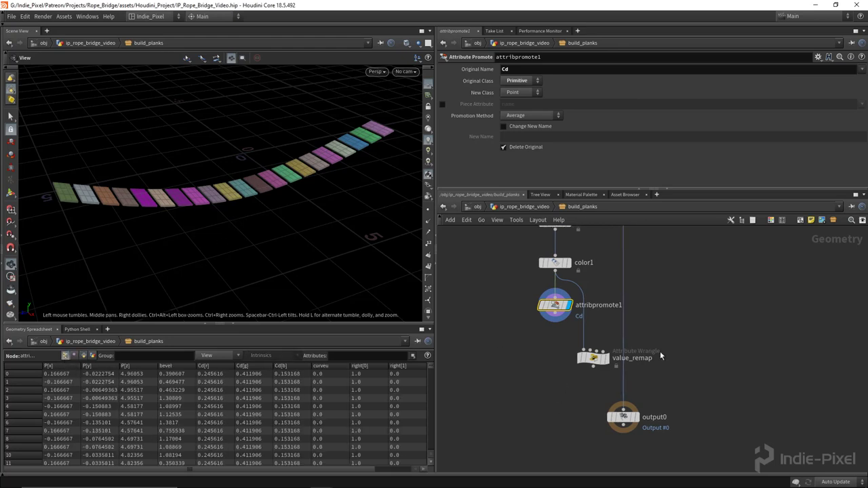
left_click(555, 324)
left_click(593, 350)
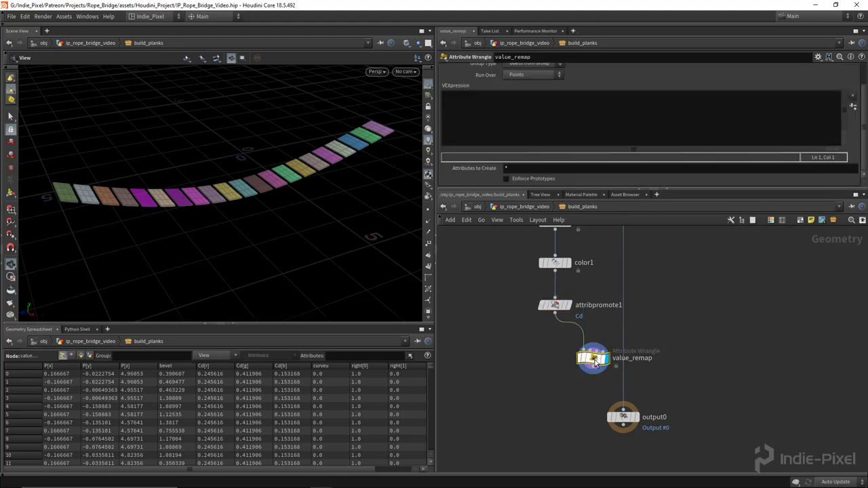
left_click_drag(724, 190, 724, 248)
left_click(532, 135)
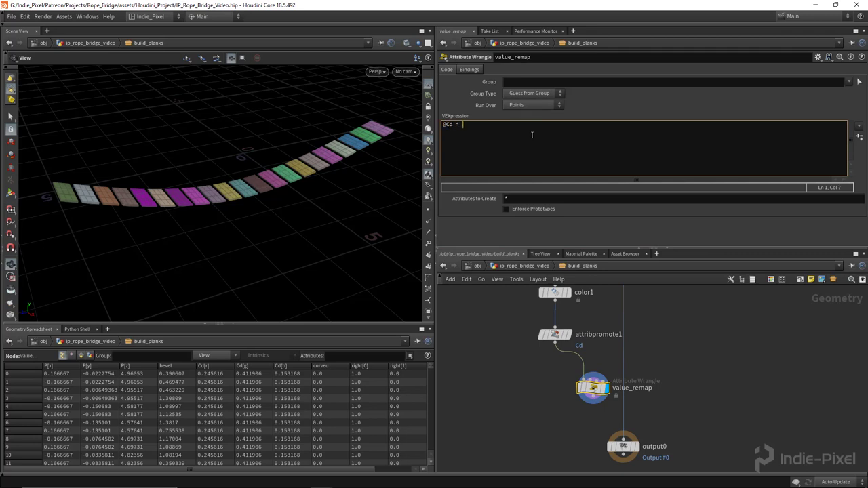
type("@Cd = clamp()")
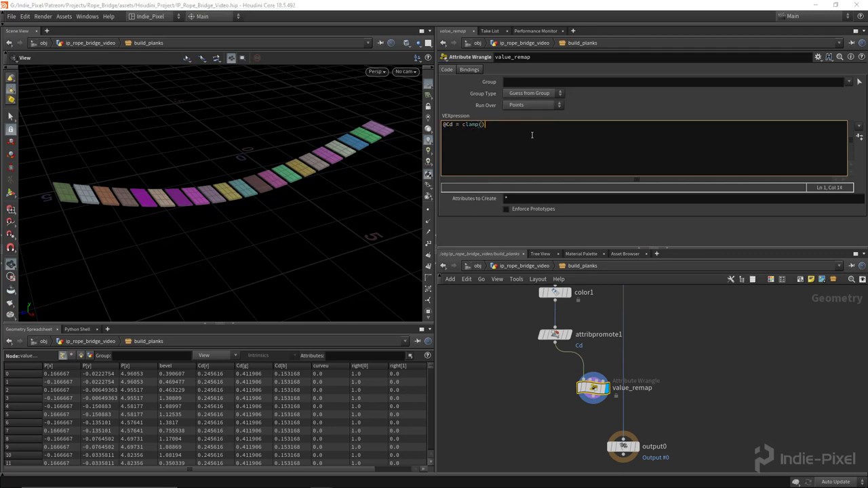
type("chramp(")
type("\"\"")
type("valu")
type("e_rema")
type("p\", rgbtohs")
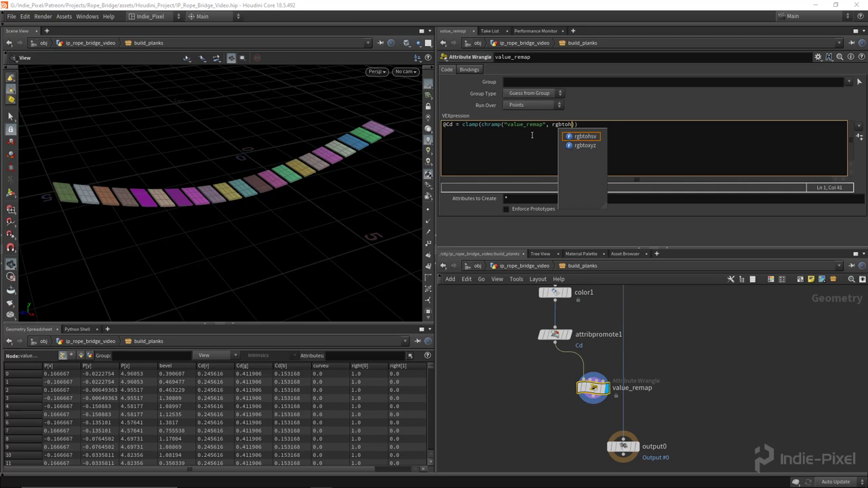
type("v()")
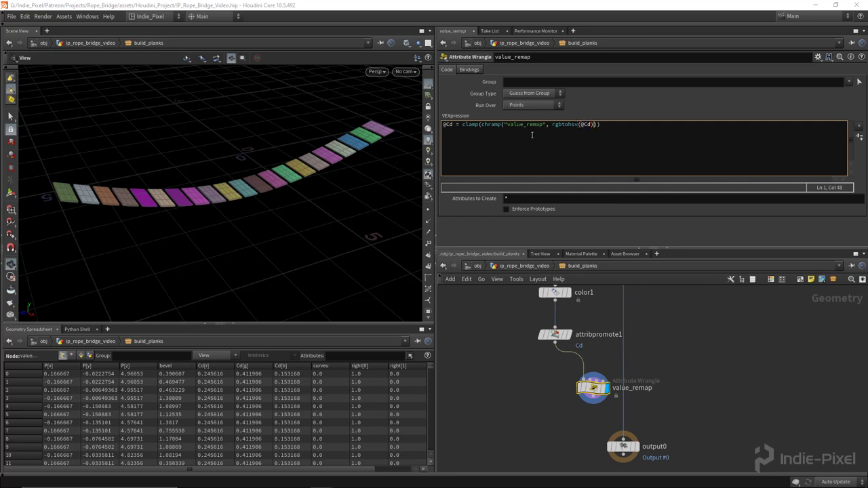
type("b")
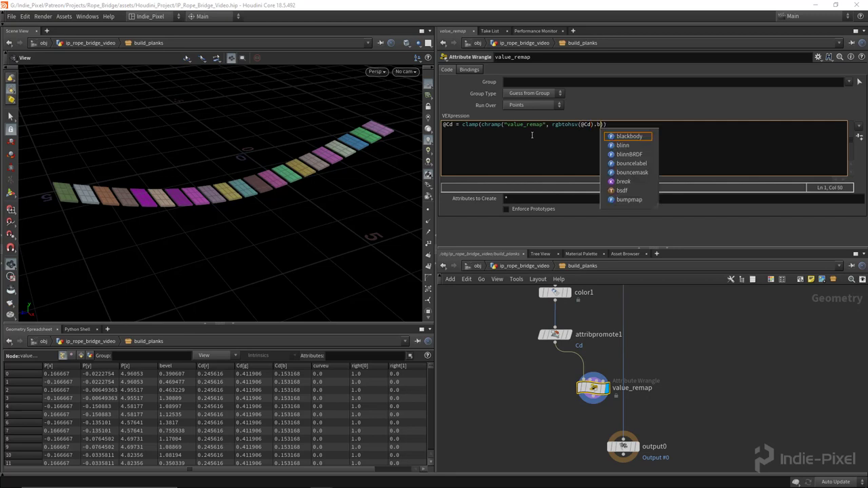
type("), 0, 1")
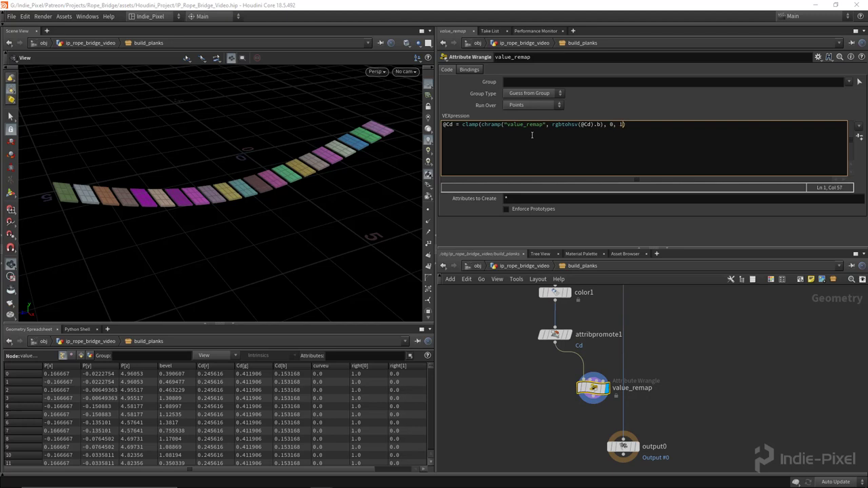
type(";")
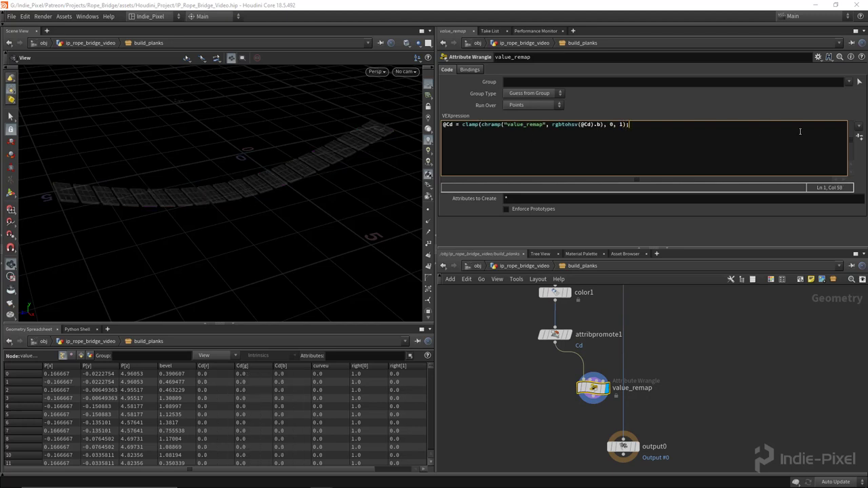
- Create the Value Remap ramp parameter from the chramp call in value_remap's expression
left_click(860, 136)
scroll(827, 205, "down", 2)
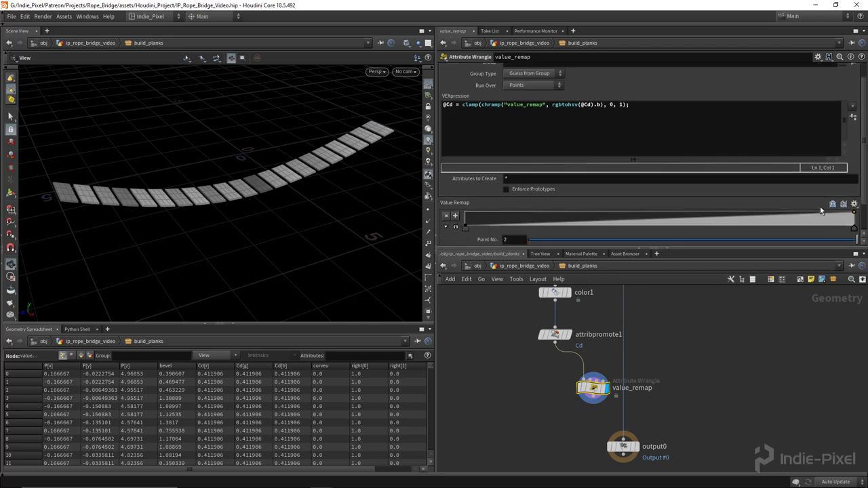
scroll(851, 111, "down", 1)
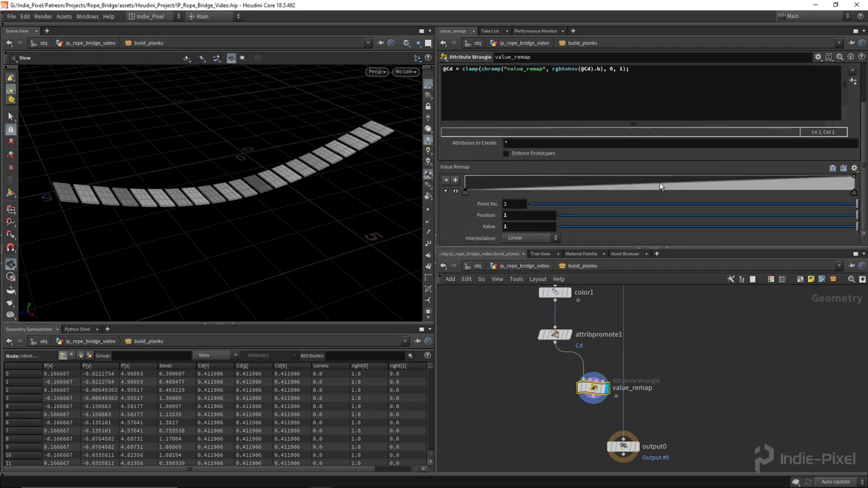
- Add a point near the middle of the Value Remap ramp and leave the first point at position 0
mouse_move(854, 193)
left_mouse_down()
mouse_move(581, 185)
mouse_move(854, 191)
left_mouse_up()
left_click_drag(465, 192, 498, 192)
left_click(666, 192)
left_click_drag(666, 192, 647, 187)
left_click_drag(499, 192, 465, 192)
- Add a second Color node beside value_remap, feed it from attribpromote1 and display it
left_click_drag(708, 254, 708, 215)
left_click_drag(514, 340, 554, 324)
left_click(554, 272)
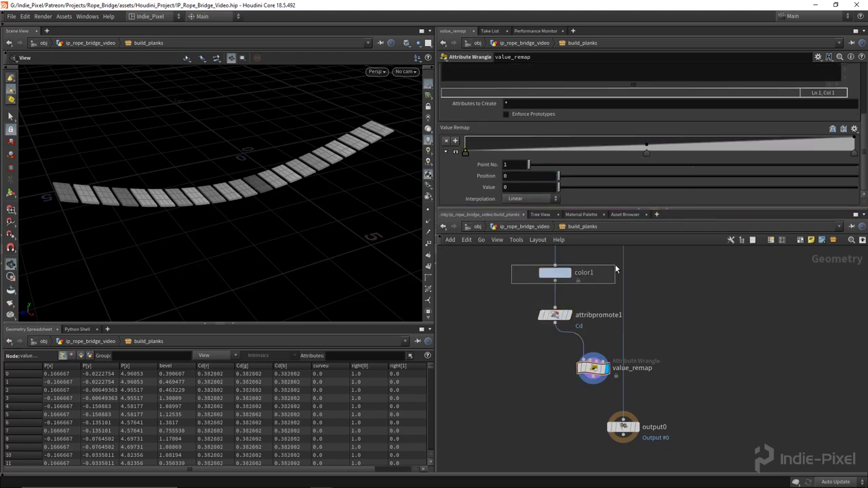
left_click_drag(583, 125, 542, 130)
left_click_drag(674, 210, 671, 121)
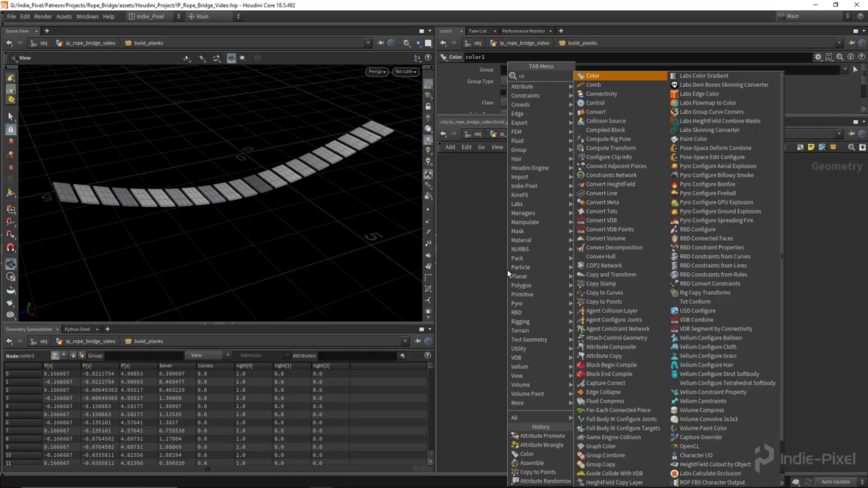
type("color")
key("Return")
left_click(513, 274)
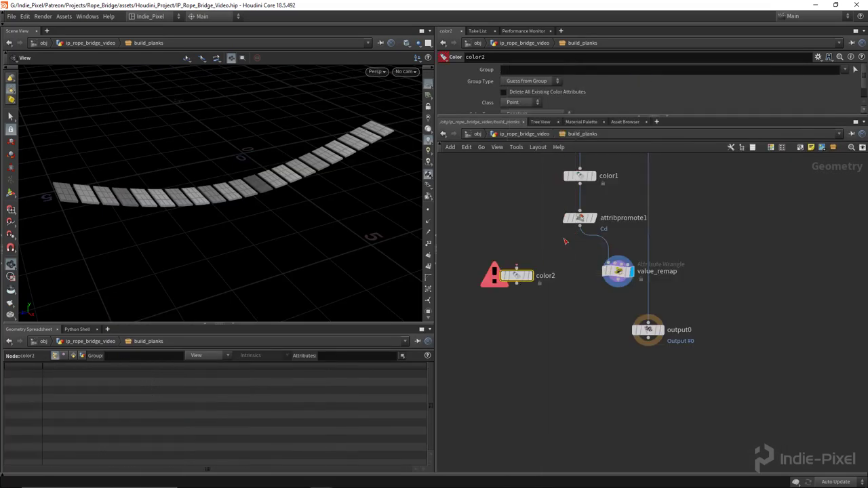
left_click_drag(577, 233, 517, 268)
left_click(529, 275)
- Set color2's constant colour to a wood brown with RGB 0.496, 0.289019, 0.177568
left_click_drag(681, 118, 681, 207)
left_click(510, 126)
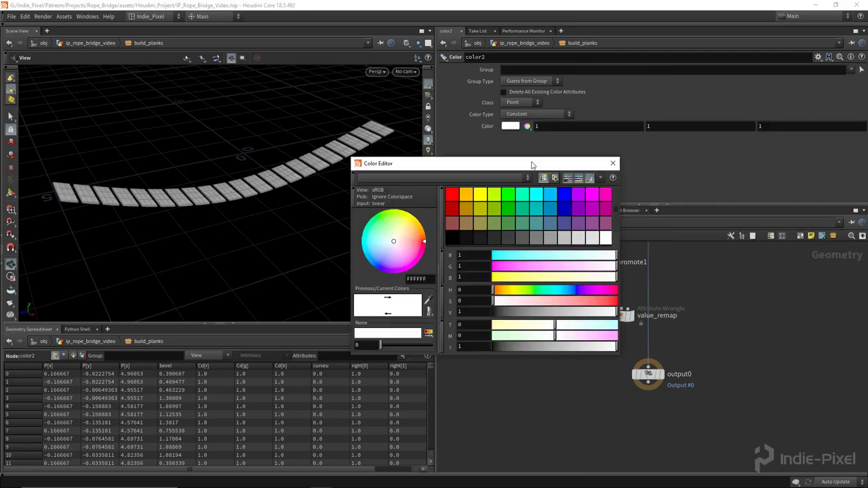
left_click(468, 224)
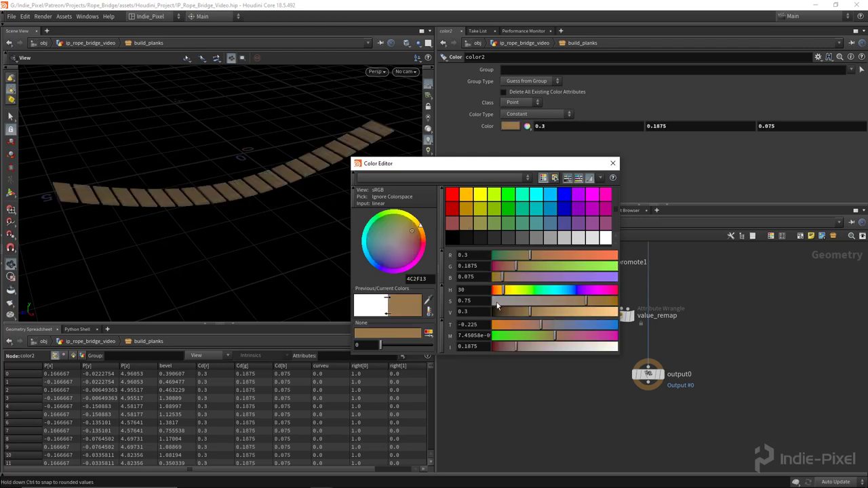
left_click_drag(505, 293, 500, 293)
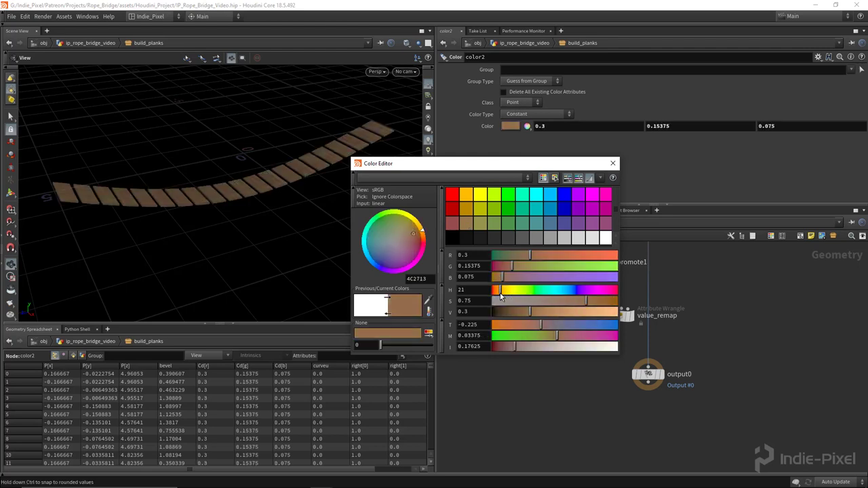
left_click(561, 311)
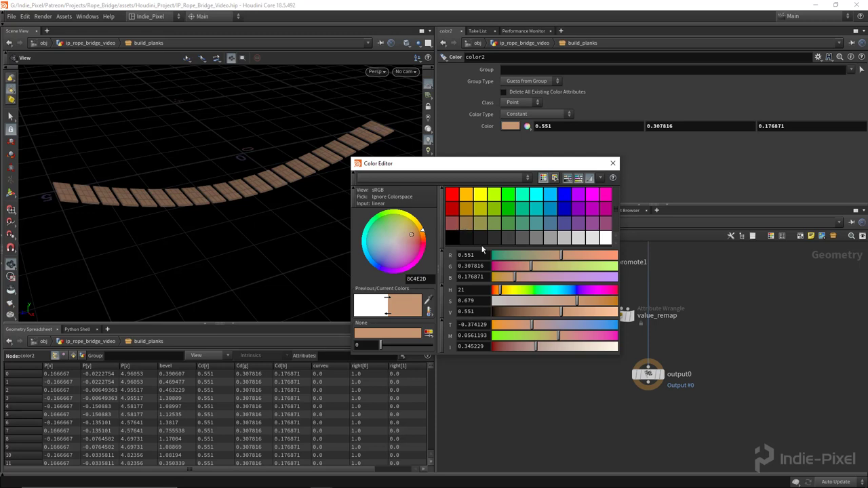
mouse_move(562, 313)
left_mouse_down()
mouse_move(555, 313)
mouse_move(573, 301)
left_mouse_up()
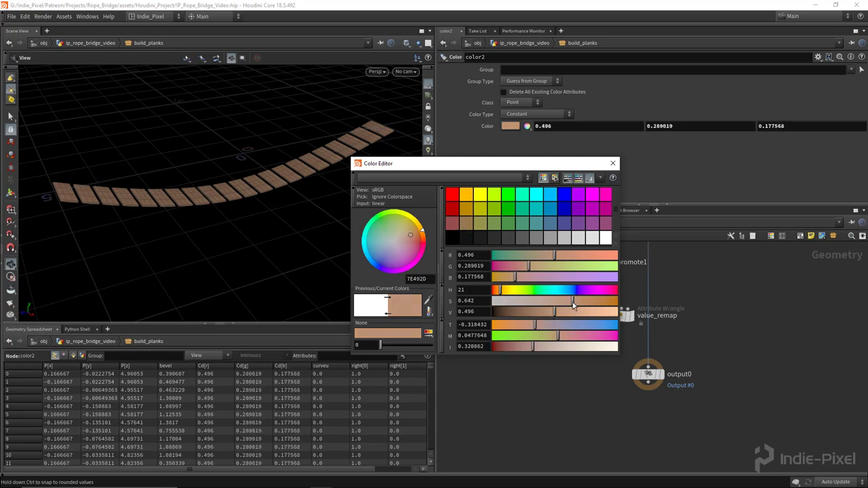
left_click(613, 164)
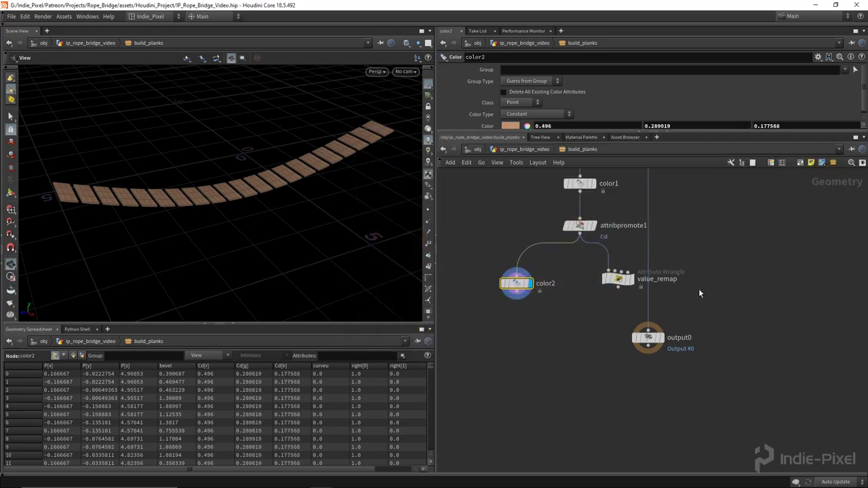
- Move output0 further down and add another Attribute Wrangle node below color2 and value_remap
left_click_drag(649, 337, 651, 389)
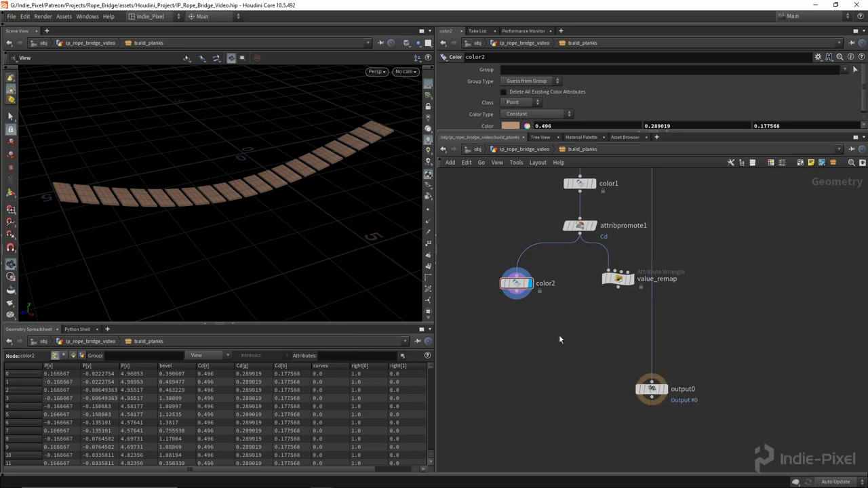
key("Tab")
key("Down")
key("Right")
key("Return")
key("Tab")
type("wran")
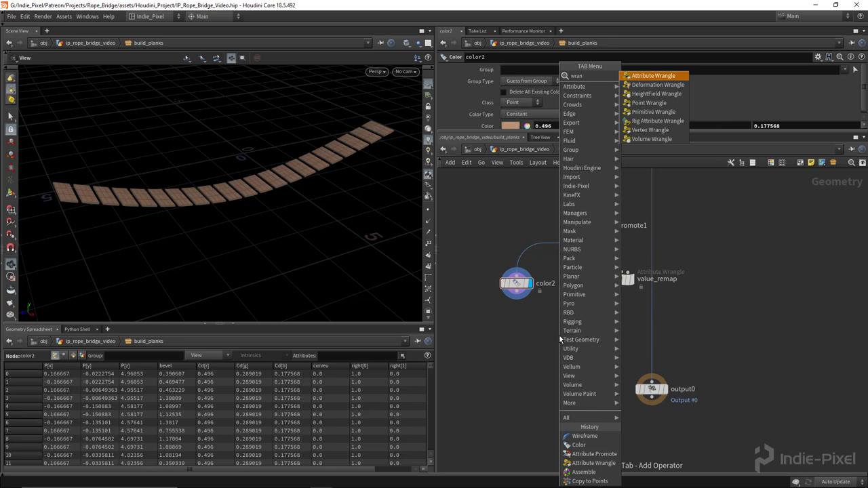
key("Return")
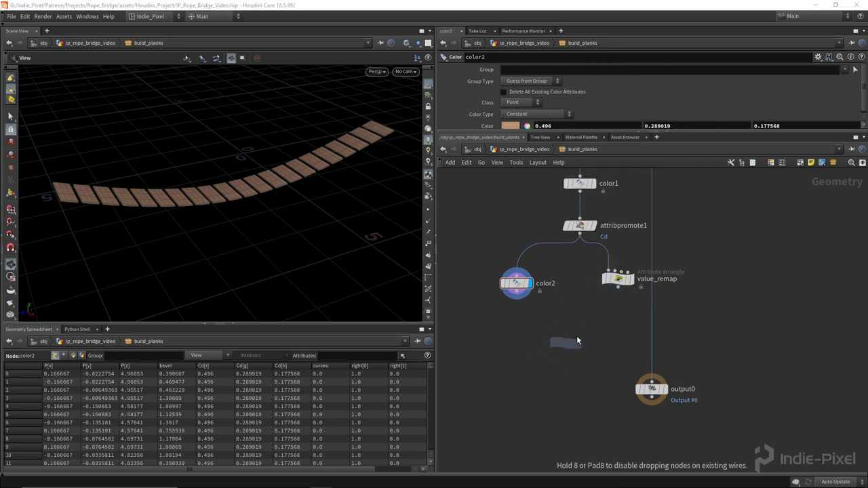
left_click(577, 342)
- Wire color2 and value_remap into the new wrangle's first two inputs, display it and rename it blend_colors
left_click_drag(610, 267, 575, 330)
left_click(576, 335)
double_click(612, 336)
type("blend_colors")
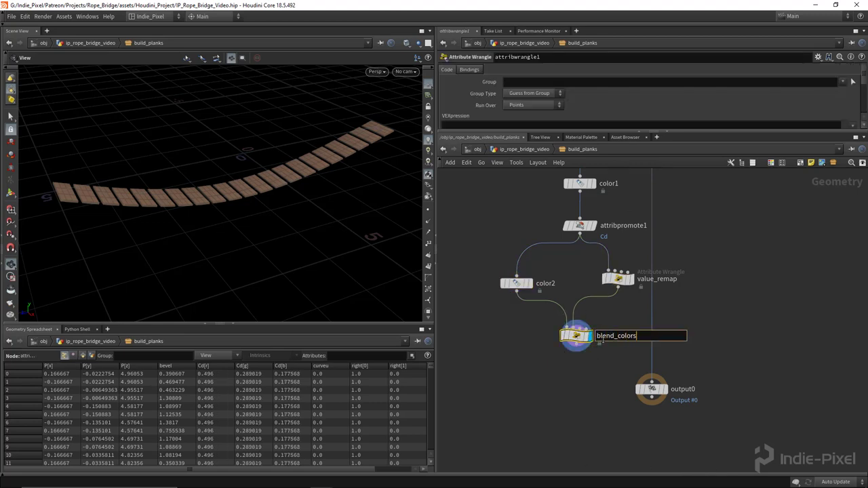
key("Return")
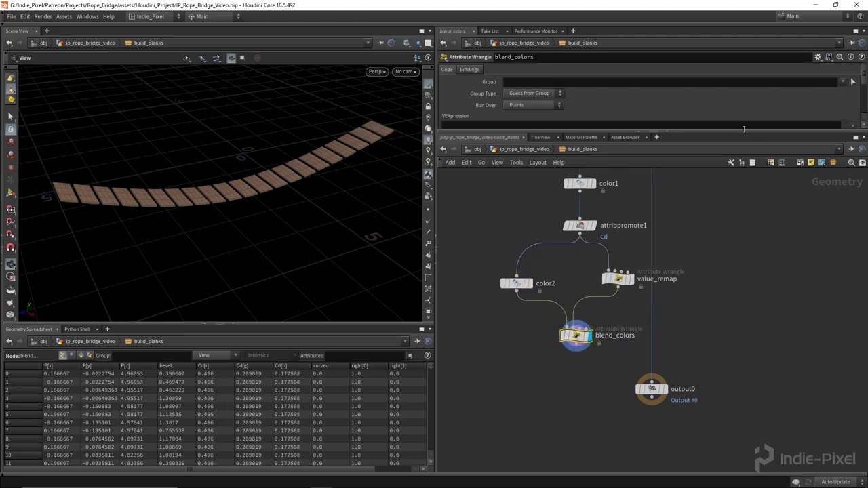
left_click_drag(730, 132, 721, 226)
left_click(535, 152)
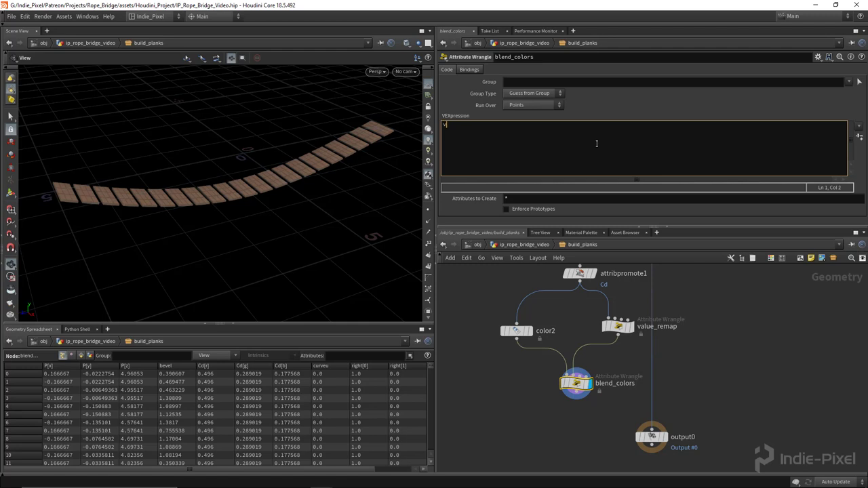
type("vector oth")
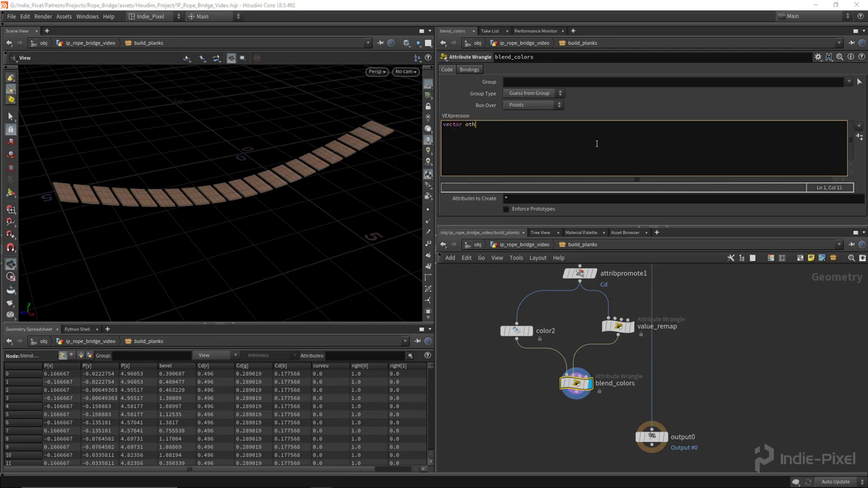
type("er_color = point(")
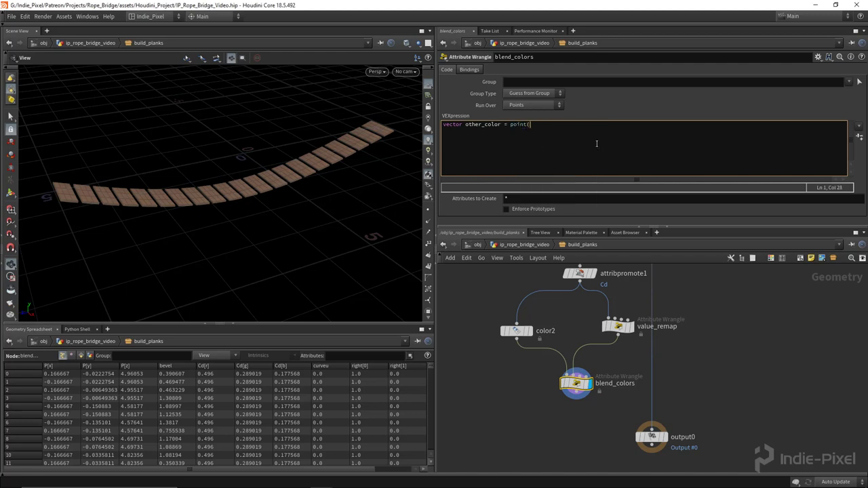
type(")1, \"Cd\",")
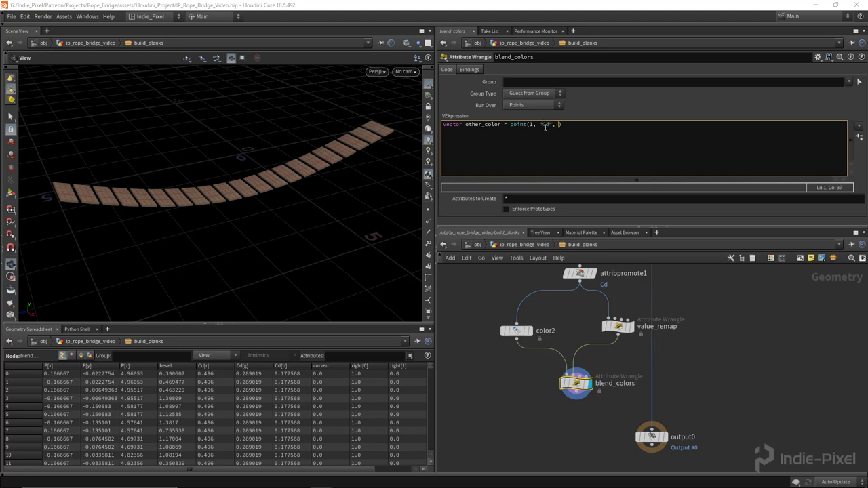
type("ptnum);")
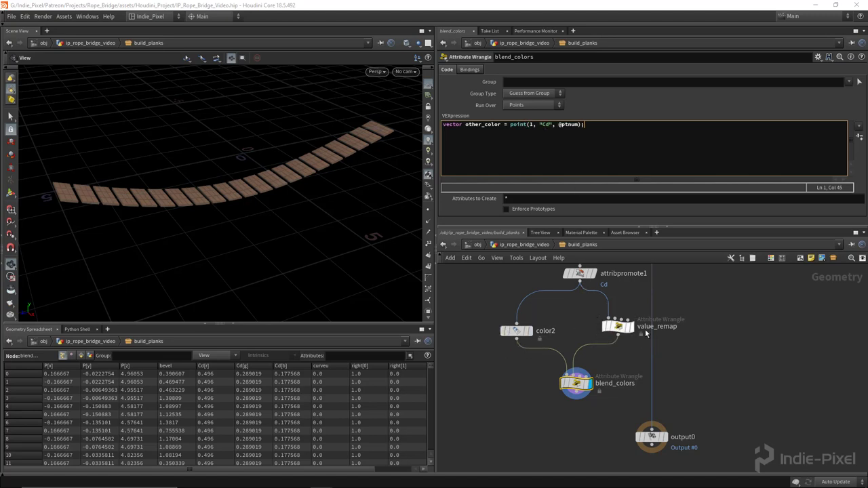
- Add a second line to the blend_colors code that declares vector white = {1,1,1};
left_click(617, 327)
left_click(518, 332)
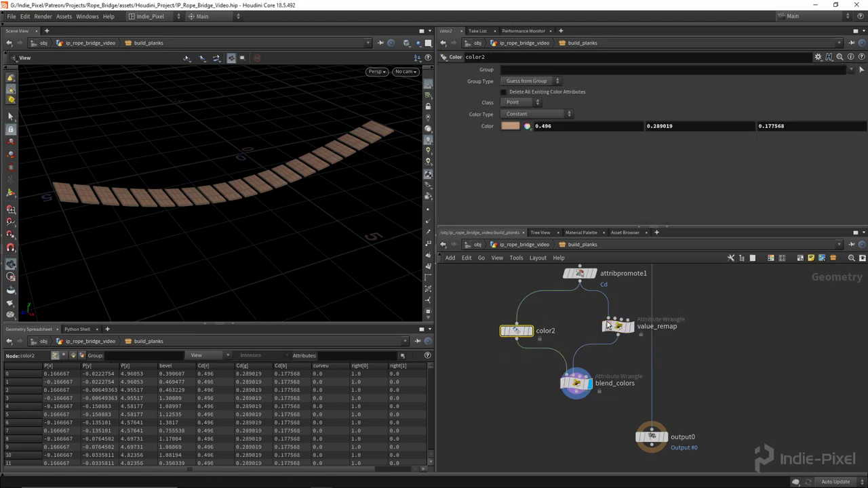
left_click(575, 383)
left_click(597, 129)
key("Return")
type("vector ")
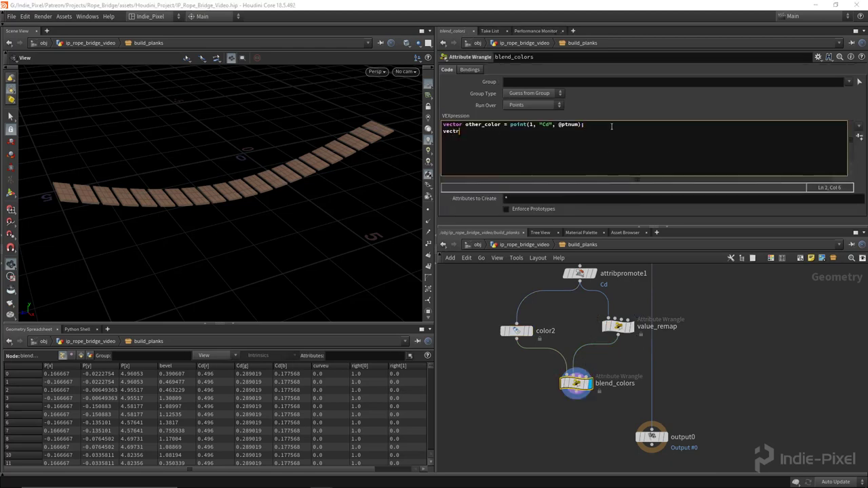
type("white = ")
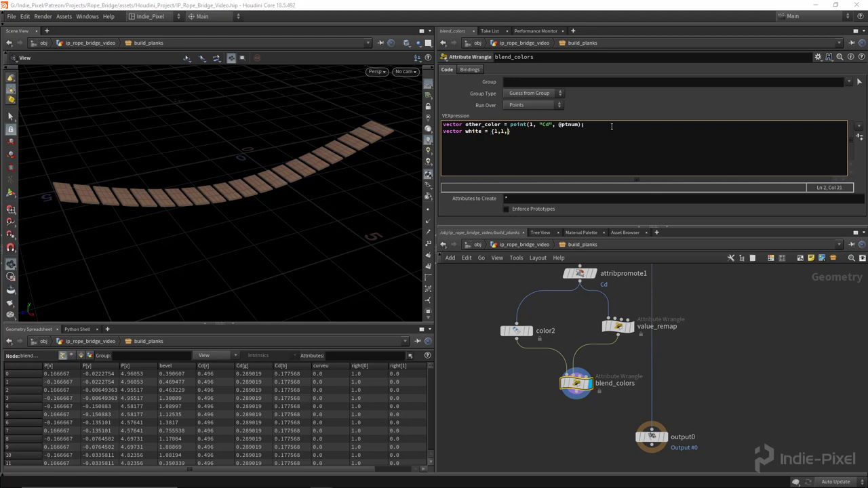
type("{1,1,1};")
key("Return")
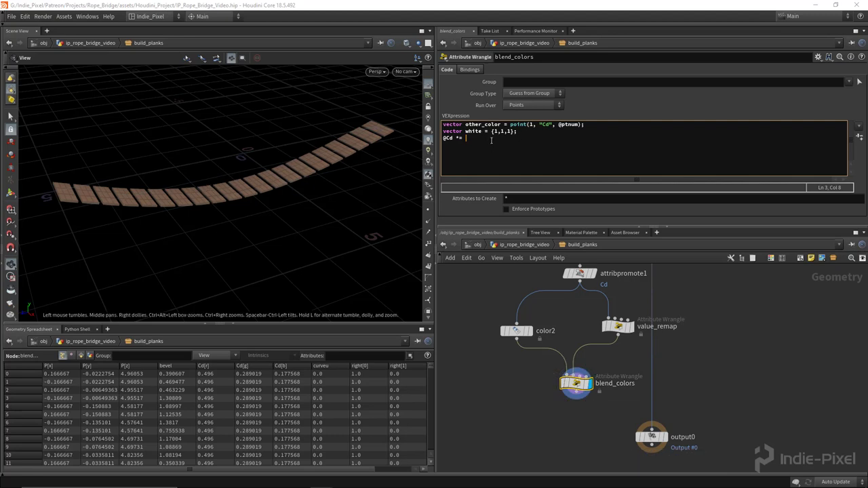
type("erp")
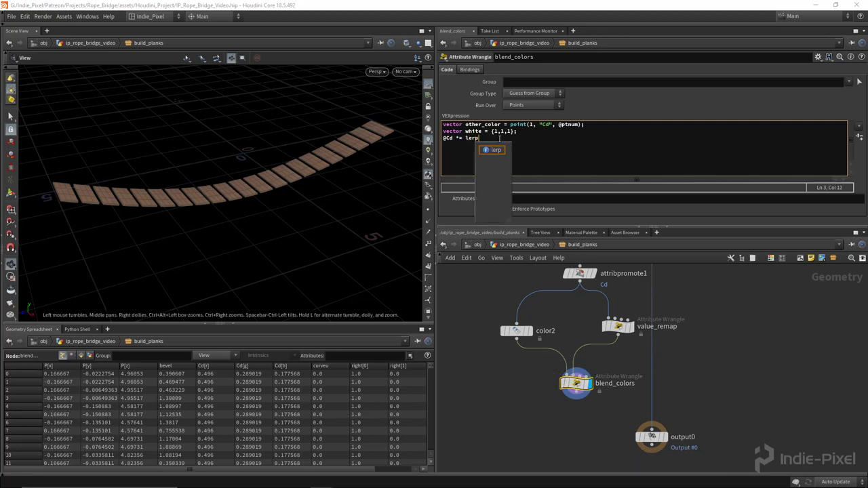
type("()white, ")
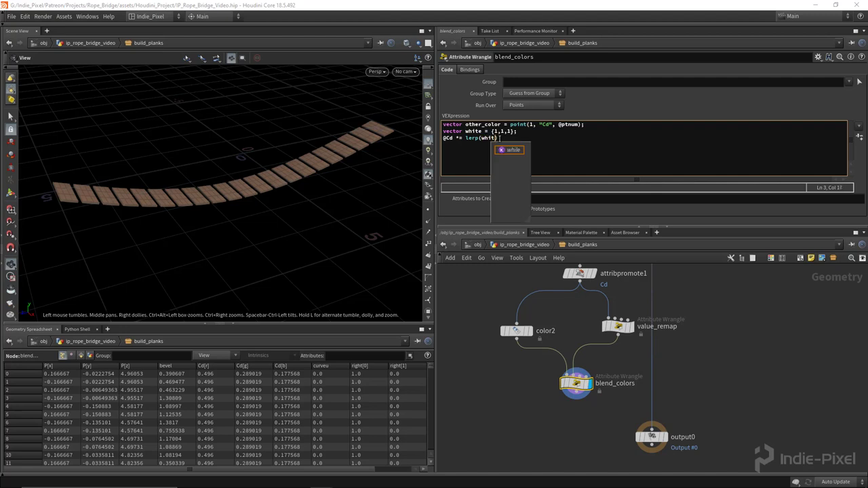
type("ot")
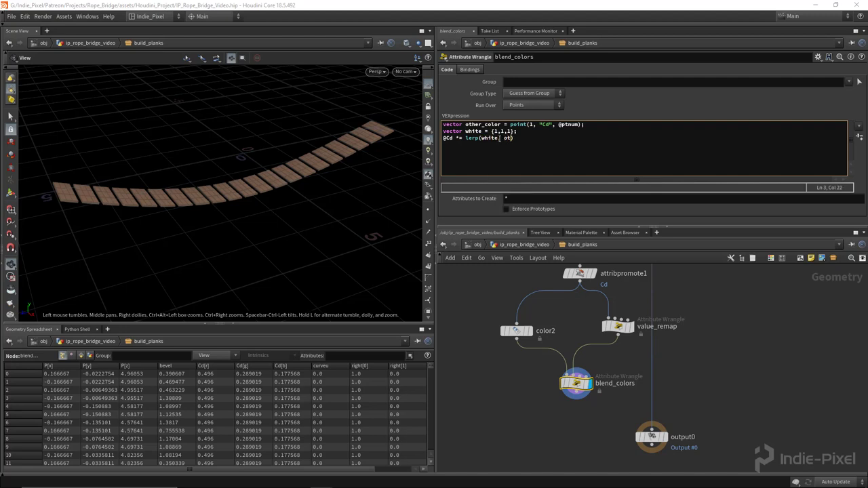
type("her_color, ")
type("chf(")
type("\"\"")
type("lend")
type(";")
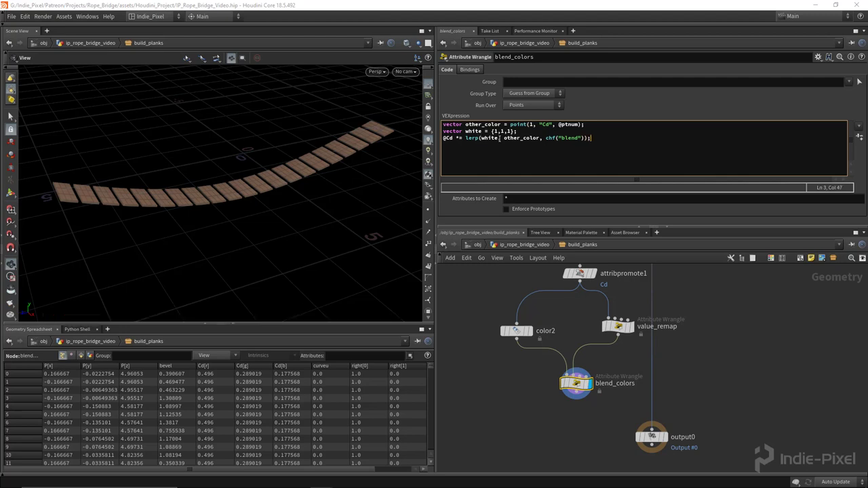
- Create the blend parameter from the blend_colors code and set it to 0.949
left_click(859, 136)
left_click_drag(558, 219, 839, 219)
left_click_drag(300, 170, 287, 188)
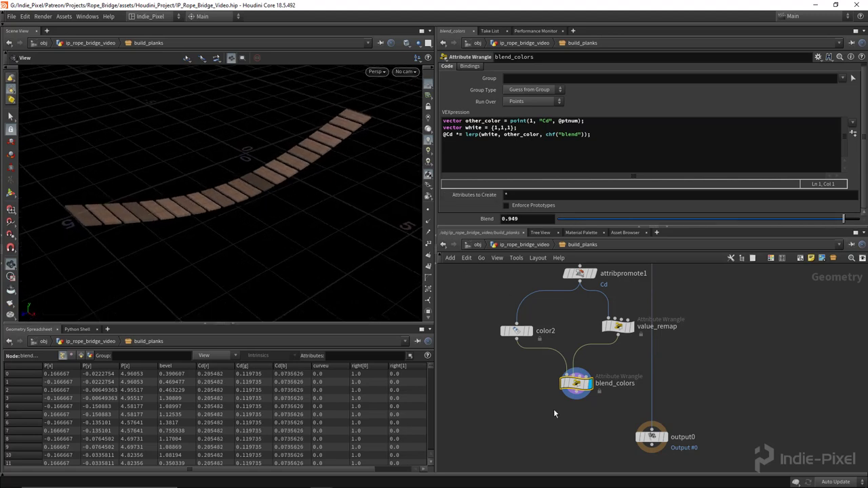
- Wire blend_colors into output0, place output0 below it and display output0
middle_click_drag(707, 399, 665, 346)
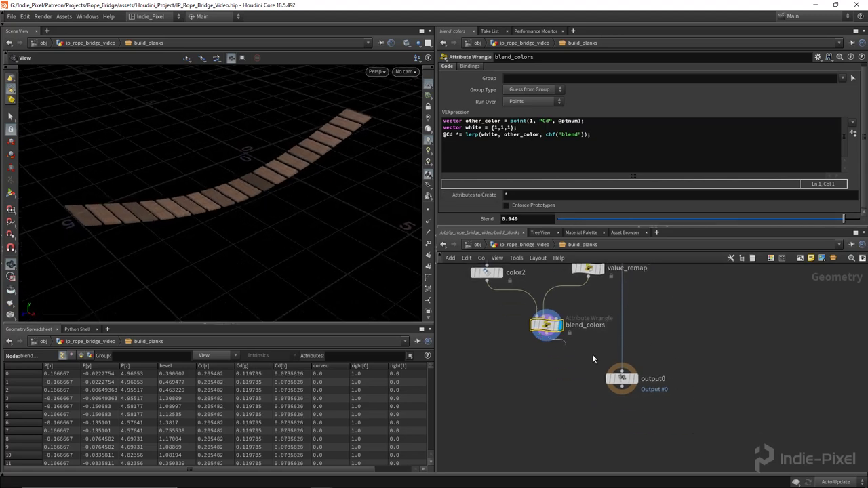
left_click_drag(622, 379, 553, 387)
key("h")
middle_click_drag(626, 319, 625, 406)
scroll(614, 366, "up", 4)
- Tidy the build_planks network by realigning the box branch, the point branch, the assemble-to-promote chain and value_remap
left_click_drag(587, 320, 596, 377)
left_click_drag(542, 338, 500, 391)
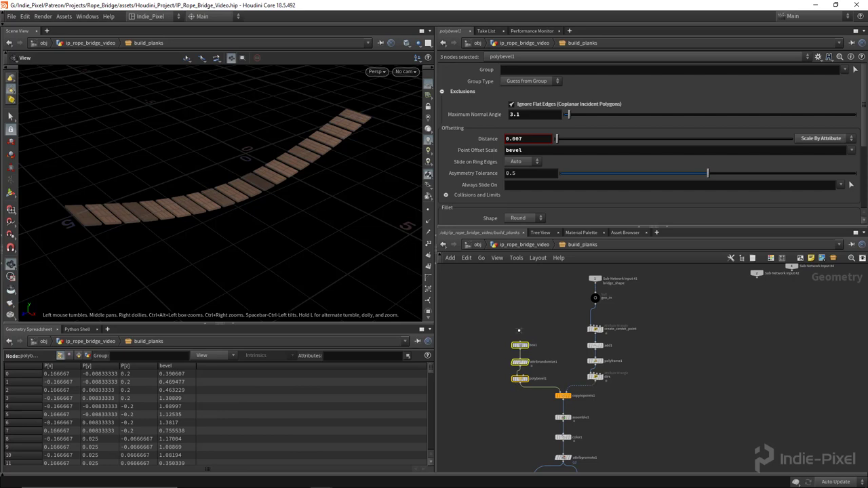
left_click_drag(518, 363, 522, 364)
middle_click_drag(595, 361, 580, 281)
left_click_drag(519, 330, 568, 396)
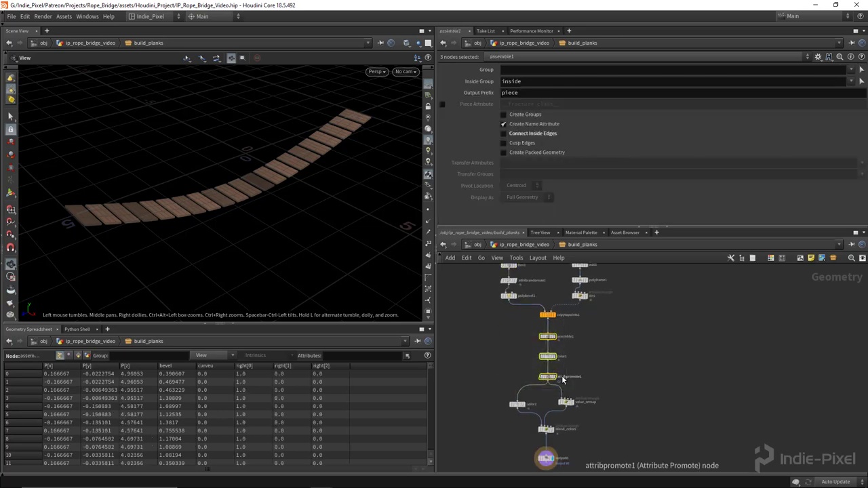
left_click(566, 402)
middle_click_drag(569, 400, 566, 362)
left_click_drag(567, 369, 574, 369)
scroll(594, 385, "down", 3)
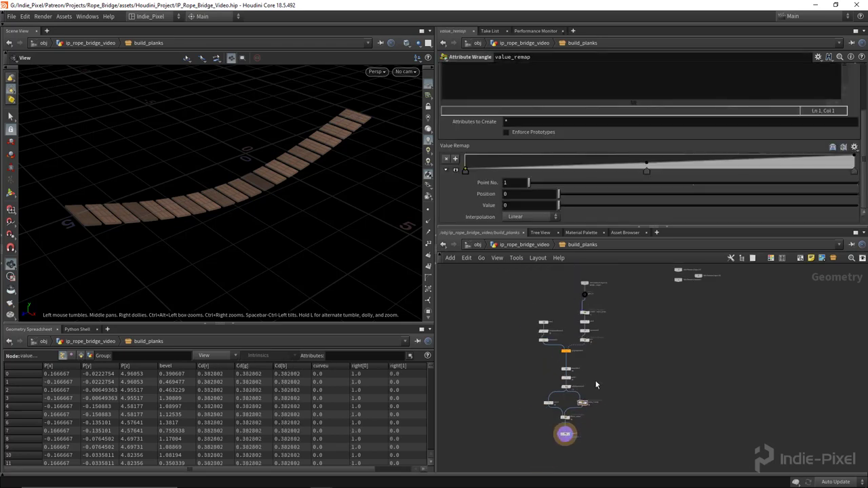
- Go up to the ip_rope_bridge_video network, wire build_planks into output0 and save the asset's node type
key("u")
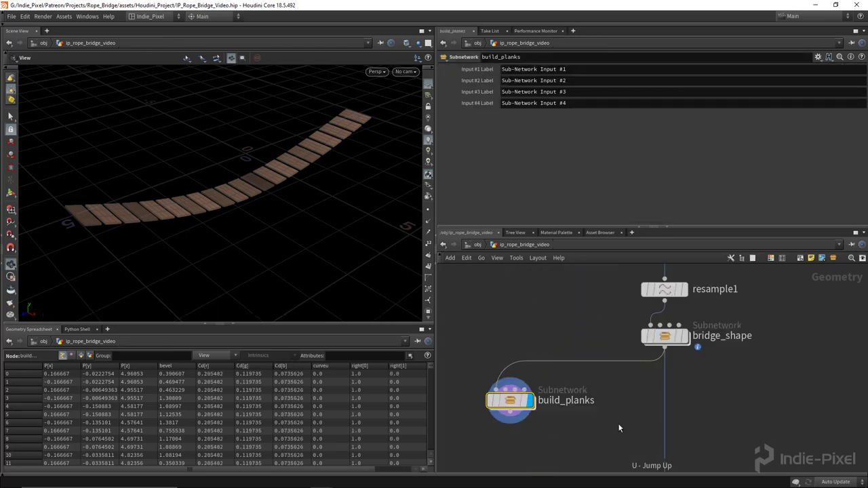
scroll(577, 365, "up", 2)
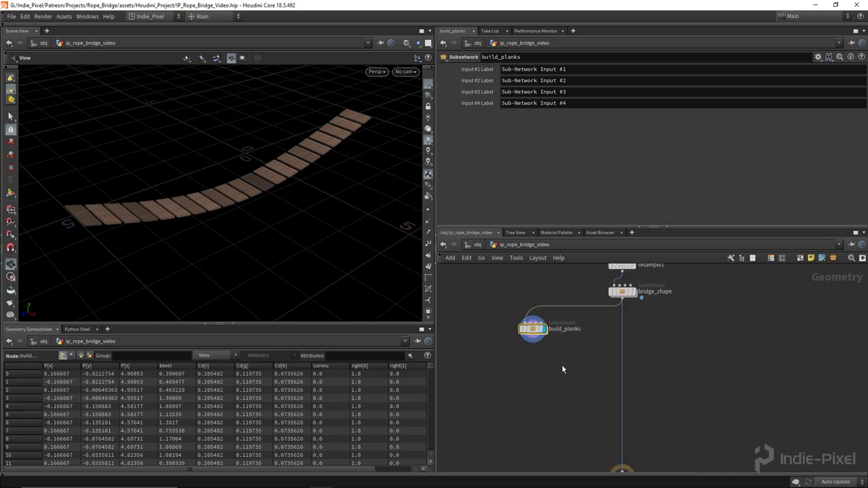
left_click_drag(539, 342, 614, 451)
scroll(527, 349, "up", 1)
left_click_drag(527, 349, 610, 362)
scroll(637, 348, "up", 1)
right_click(508, 246)
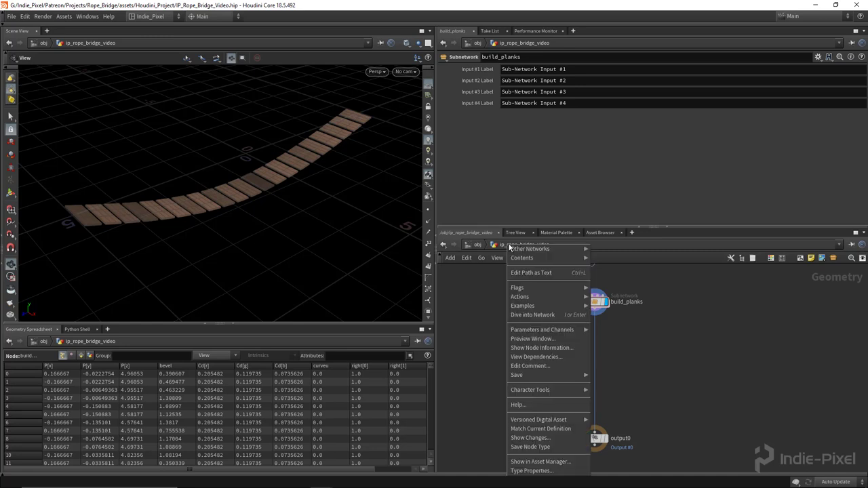
left_click(527, 447)
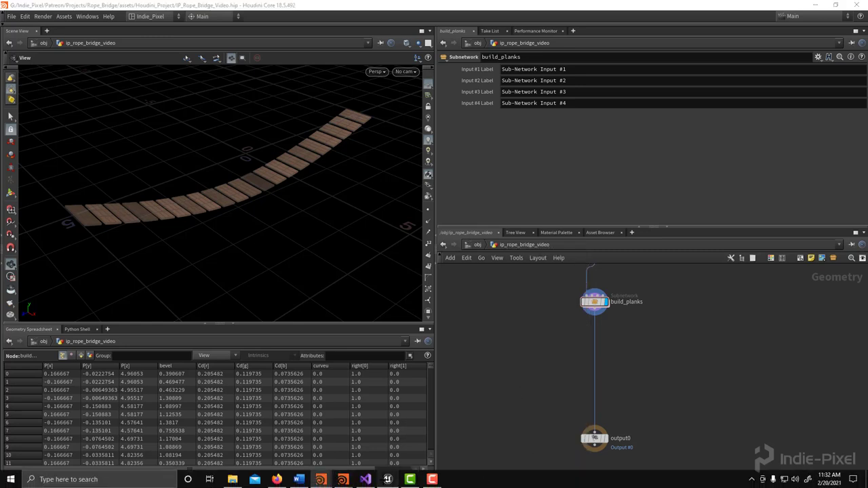
- Switch to Unreal Editor and reimport the ip__rope_bridge_video__1_0 Houdini asset
left_click(387, 479)
left_click(185, 411)
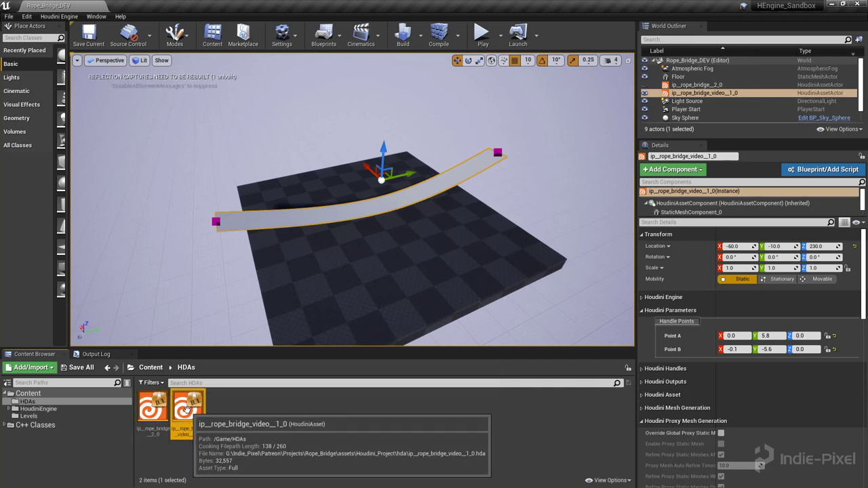
right_click(190, 412)
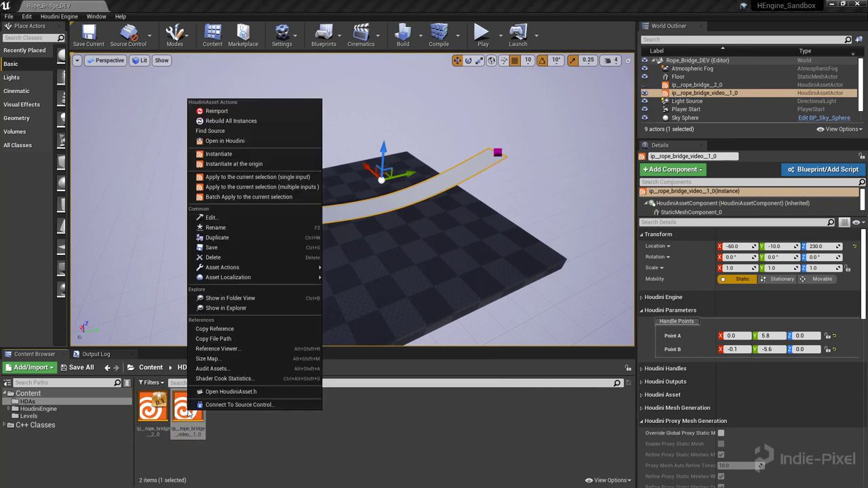
left_click(224, 121)
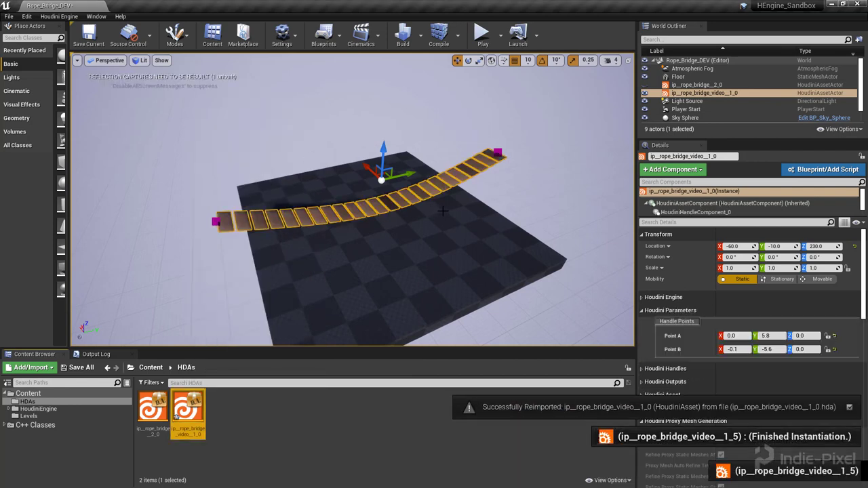
- Move the bridge's Point A handle outward and down to about -0.195, 8.181, -1.217 and inspect the planks
middle_click_drag(445, 211, 525, 232)
left_click(478, 175)
left_click_drag(499, 175, 518, 209)
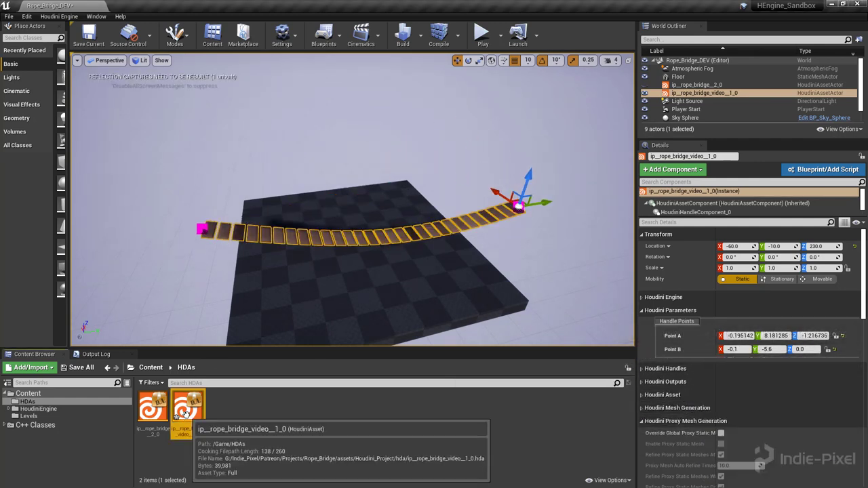
right_click_drag(380, 305, 474, 292)
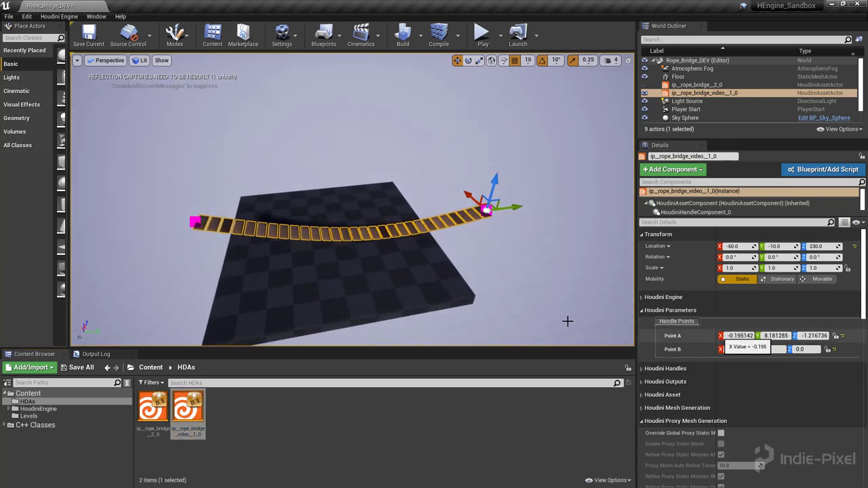
right_click_drag(409, 251, 380, 233)
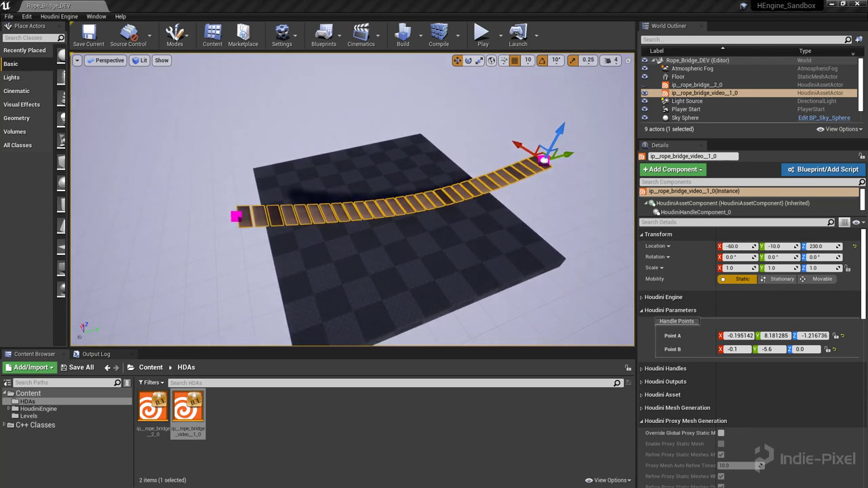
- Switch back to Houdini, enter build_planks and open the type properties of the ip_rope_bridge_video asset
key("alt+Tab")
left_click_drag(233, 184, 527, 349, "alt")
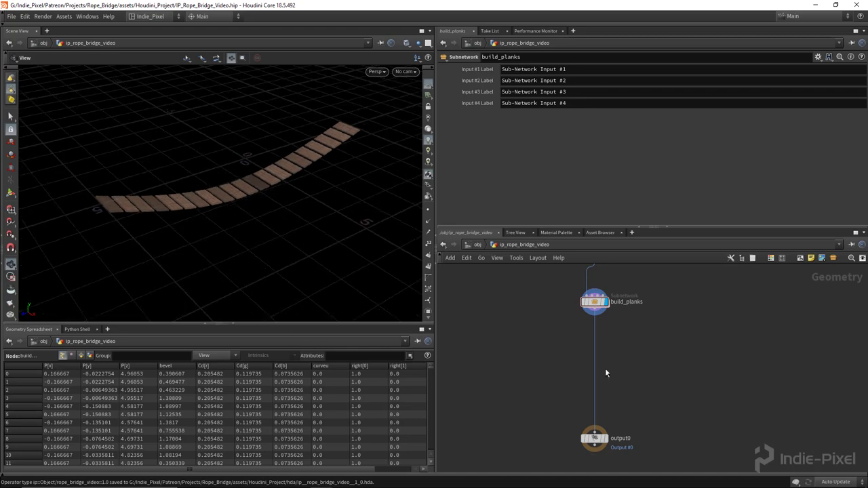
double_click(590, 326)
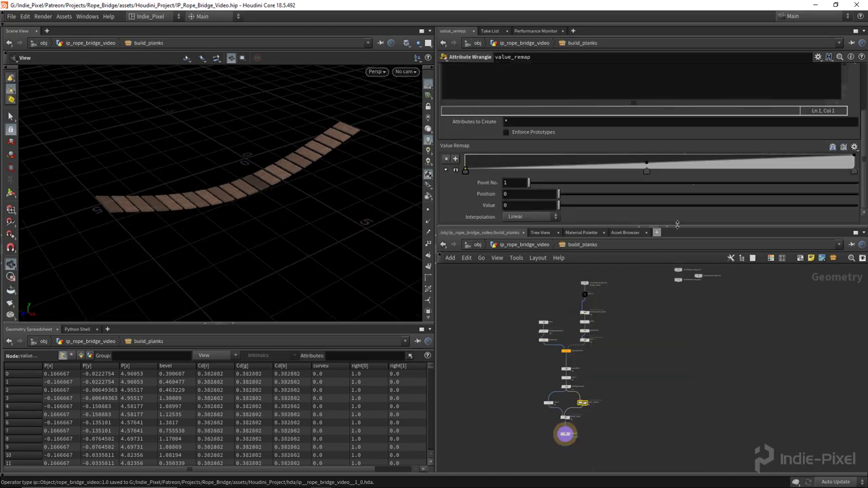
left_click_drag(655, 228, 655, 174)
right_click(511, 192)
left_click(503, 199)
right_click(507, 192)
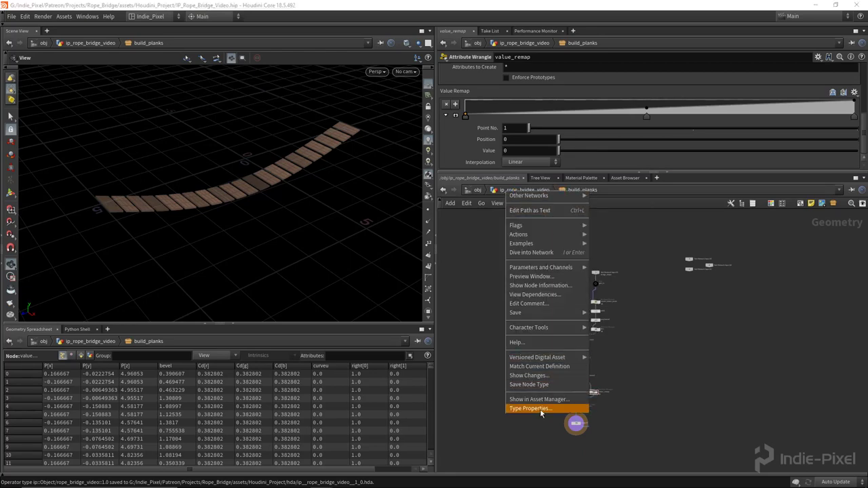
left_click(540, 409)
left_click_drag(405, 45, 328, 49)
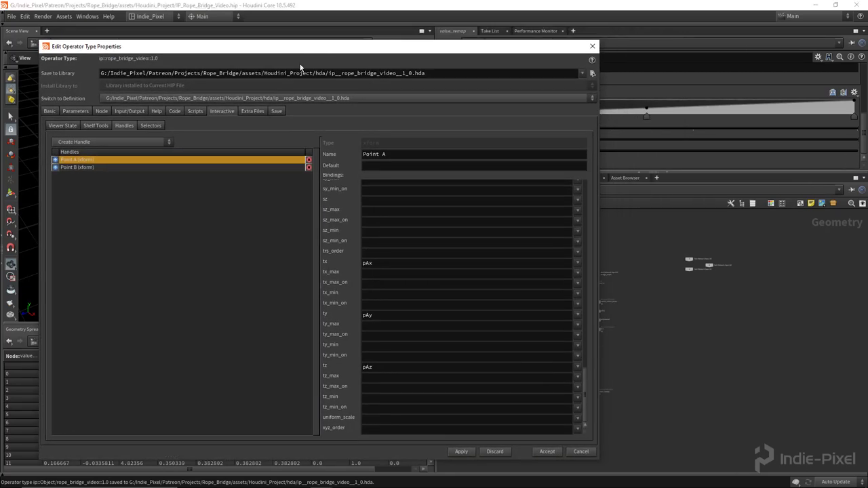
- Set the Handle Points parameter folder's type to Collapsible, then switch to Unreal Editor to review that folder
left_click(75, 111)
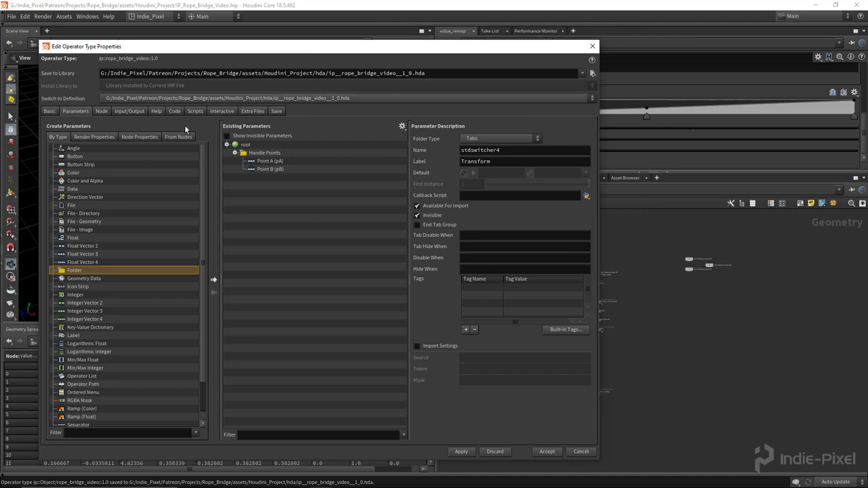
left_click(272, 154)
left_click(486, 140)
left_click(484, 142)
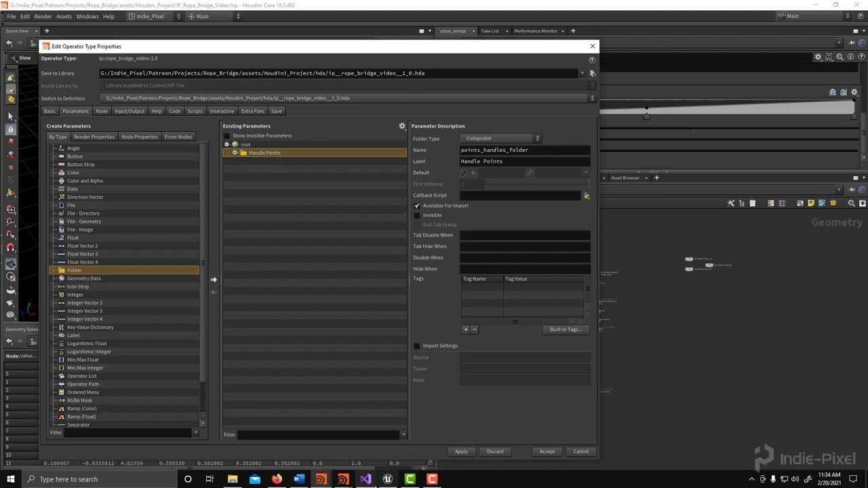
left_click(387, 479)
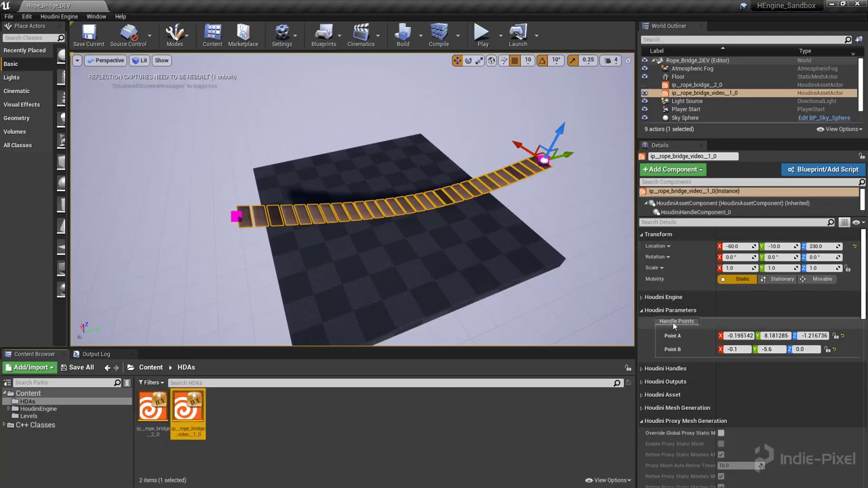
- Switch back to Houdini, go up to the ip_rope_bridge_video network and select its resample1 node
key("alt+Tab")
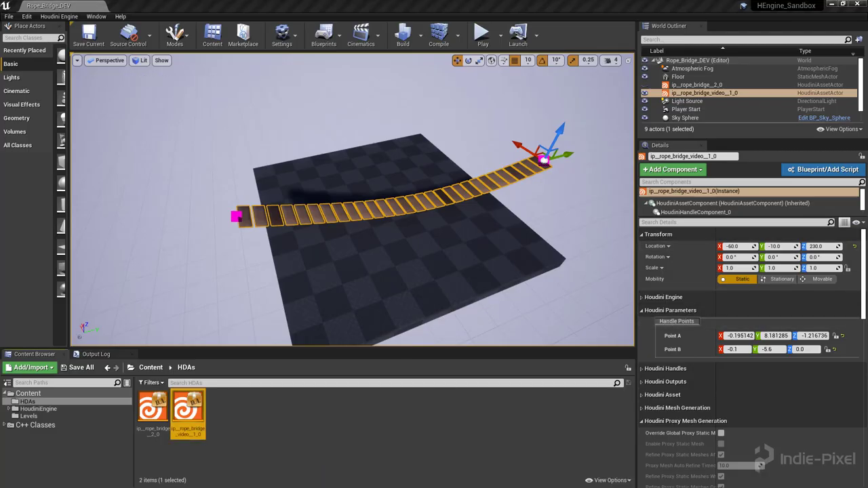
left_click_drag(342, 42, 342, 31)
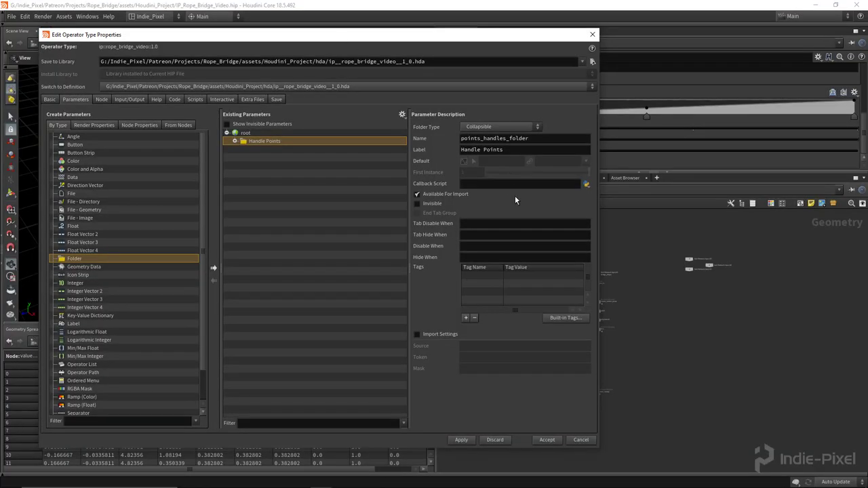
left_click_drag(459, 41, 343, 52)
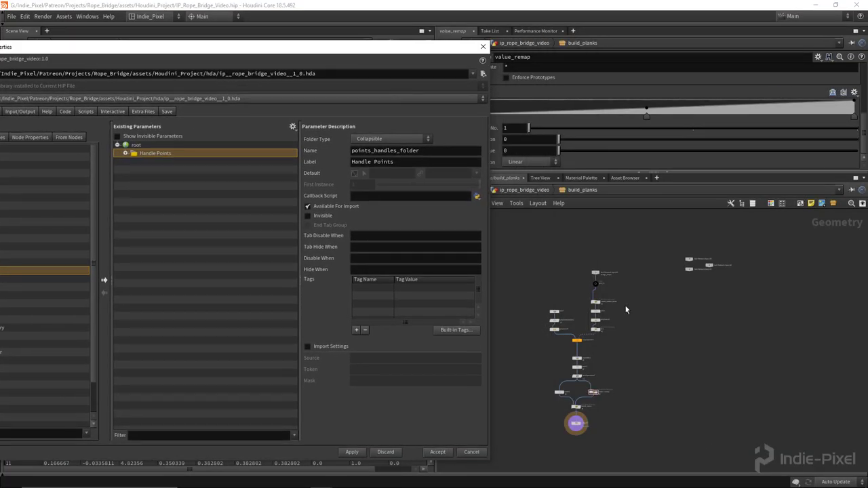
middle_click_drag(649, 359, 682, 319)
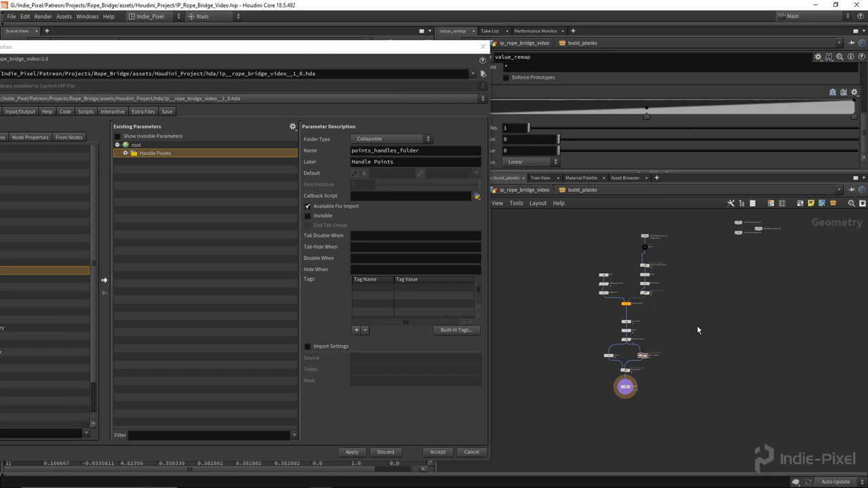
key("u")
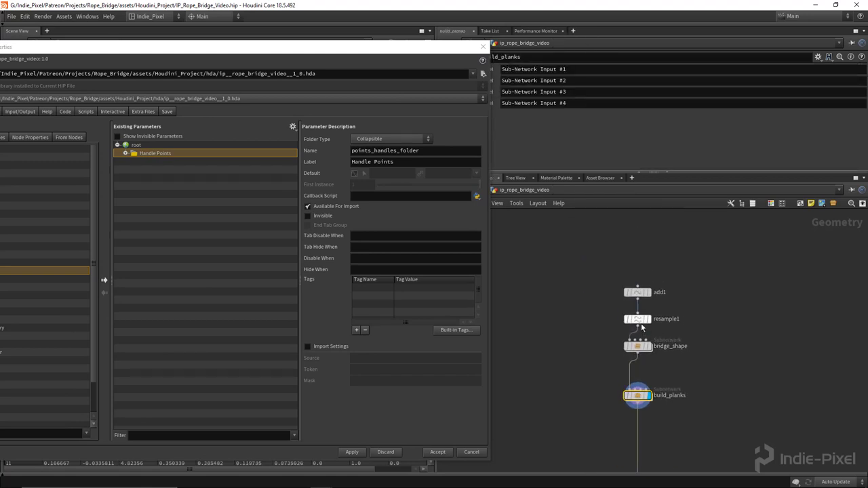
scroll(642, 328, "up", 3)
left_click(641, 320)
left_click_drag(314, 47, 441, 47)
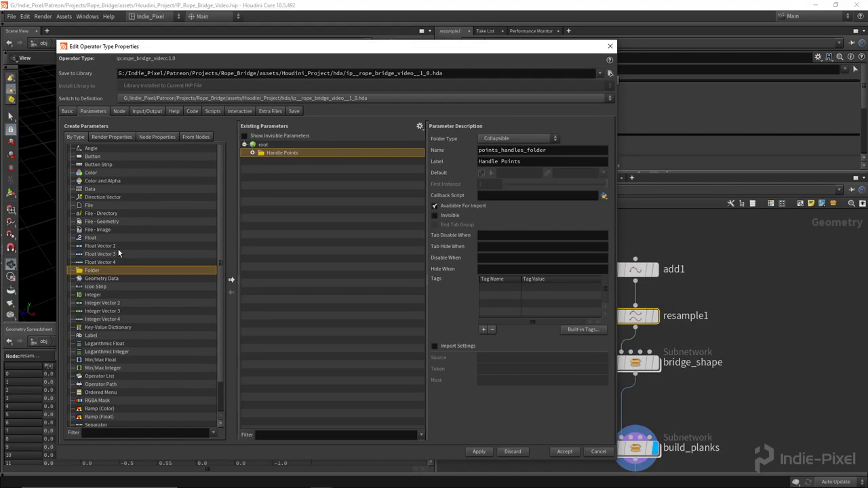
- Add a new folder below Handle Points in the asset's parameters, named Planks_folder and labelled Planks
left_click_drag(101, 270, 285, 190)
left_click(523, 151)
double_click(525, 150)
type("Plank")
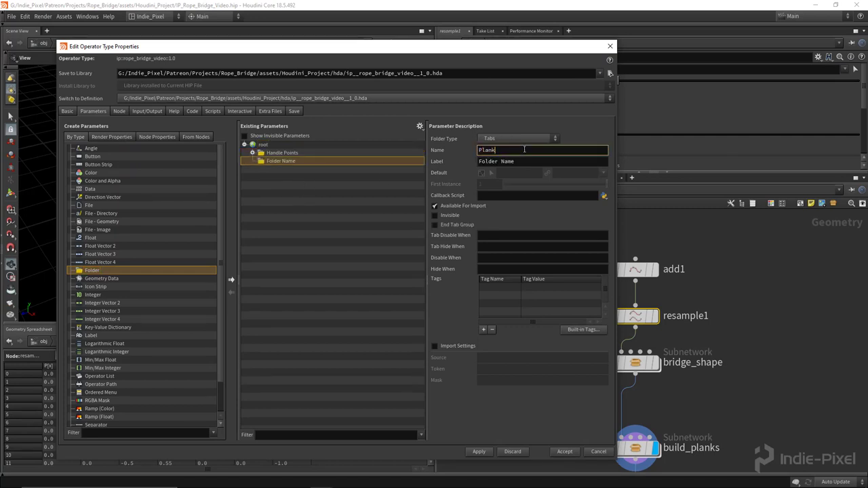
type("_folder")
key("Return")
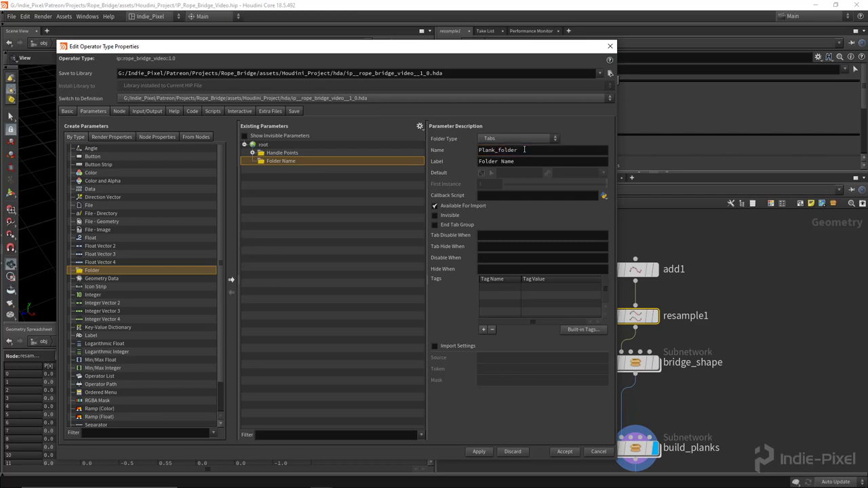
double_click(538, 161)
type("Planks")
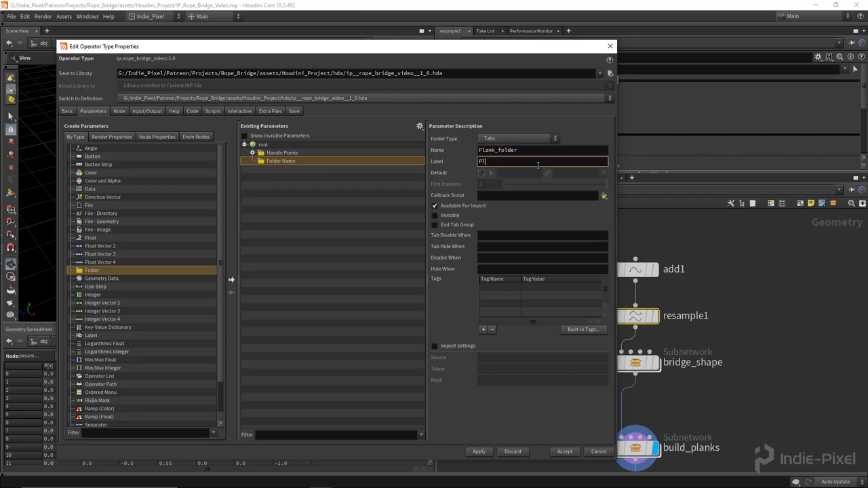
left_click(493, 150)
type("s")
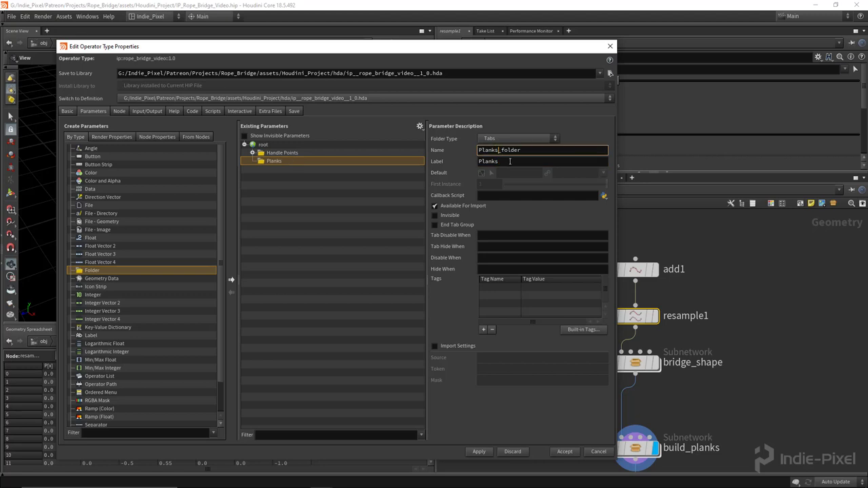
- Set the Planks folder's type to Collapsible
left_click(510, 138)
left_click(494, 157)
left_click(502, 139)
left_click(501, 148)
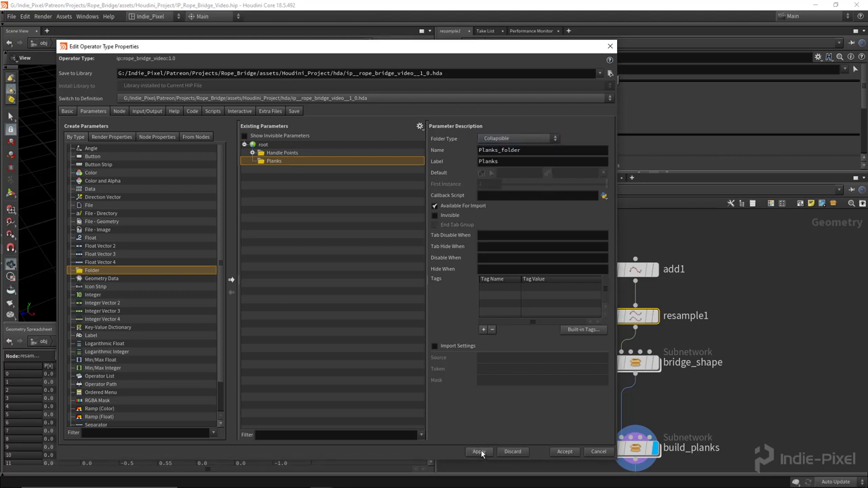
- Expose resample1's Length parameter on the asset and place it inside the Planks folder
left_click_drag(419, 56, 263, 51)
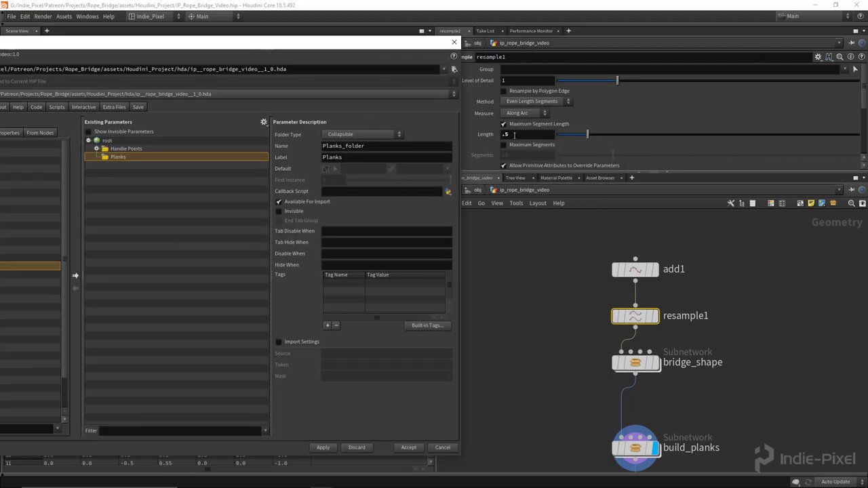
left_click_drag(486, 135, 156, 165)
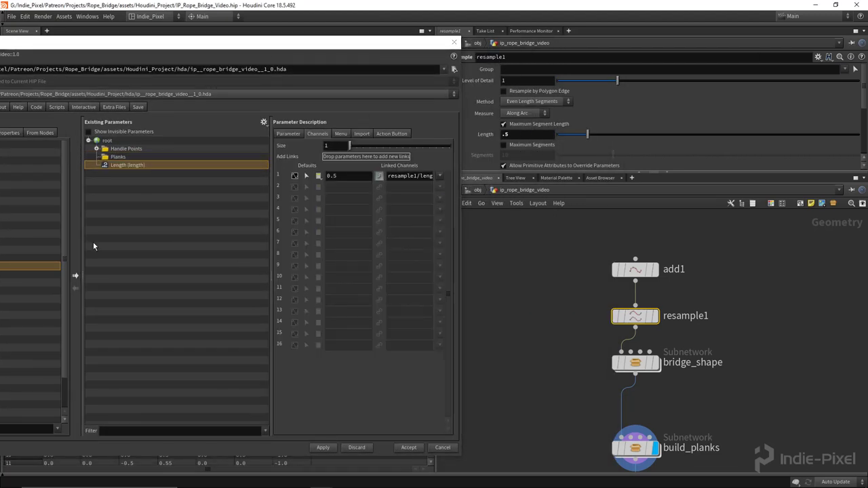
left_click_drag(93, 164, 121, 160)
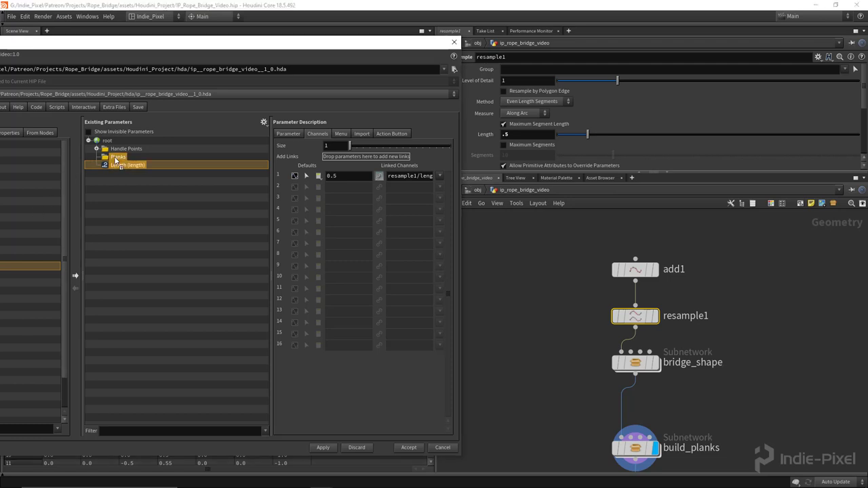
left_click_drag(213, 44, 391, 44)
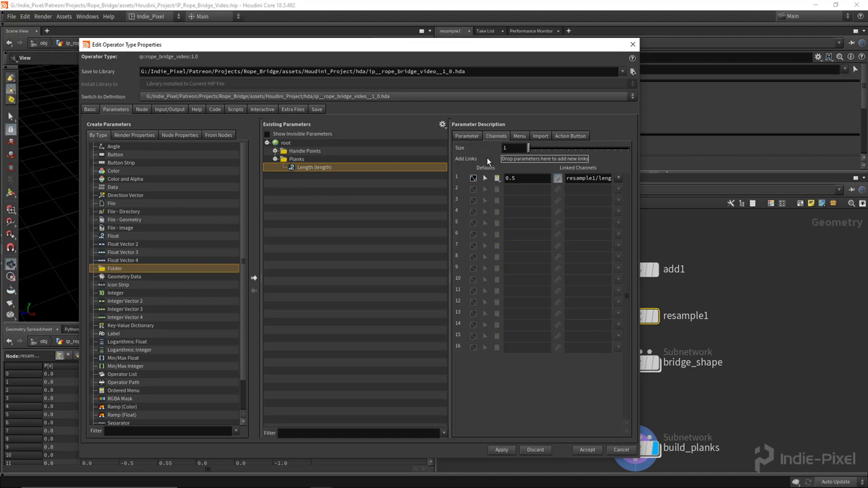
- Rename the exposed Length parameter to planks_depth and label it Planks Depth
left_click(534, 179)
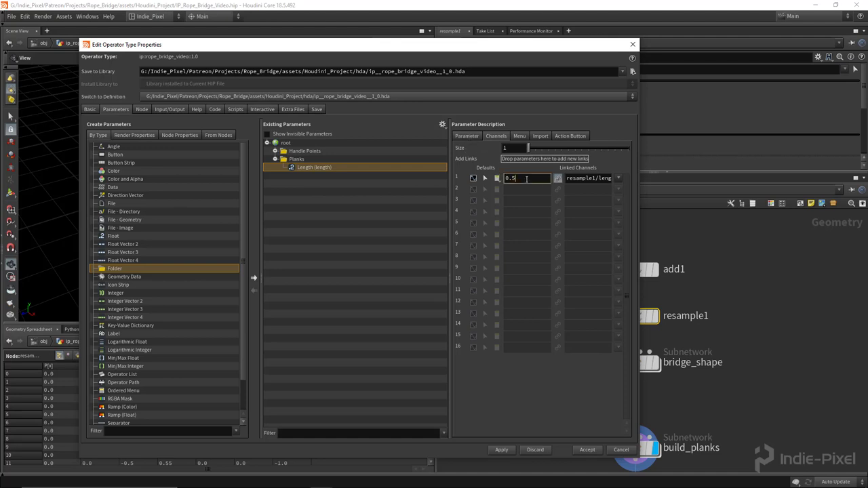
left_click(467, 136)
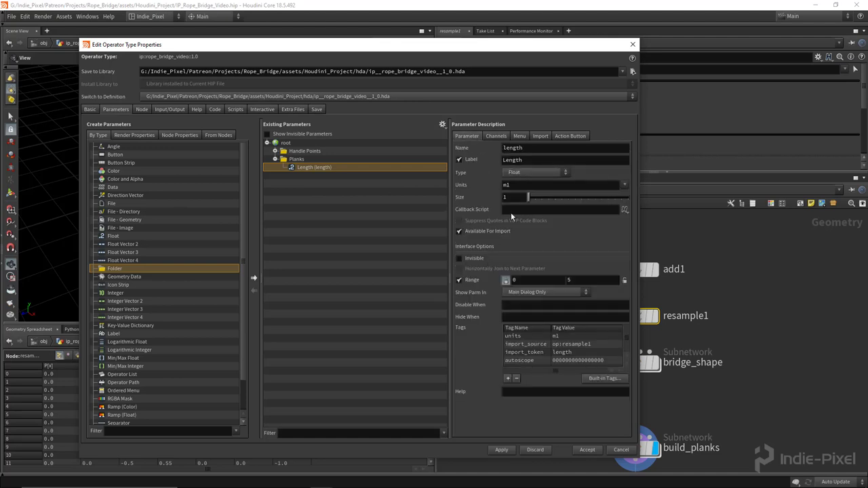
double_click(533, 150)
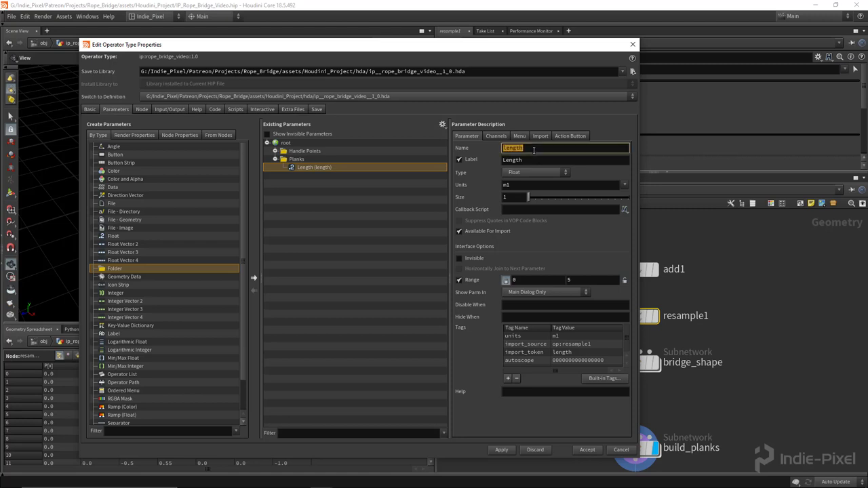
type("planks_depth")
key("Return")
double_click(539, 160)
type("Planks Dep")
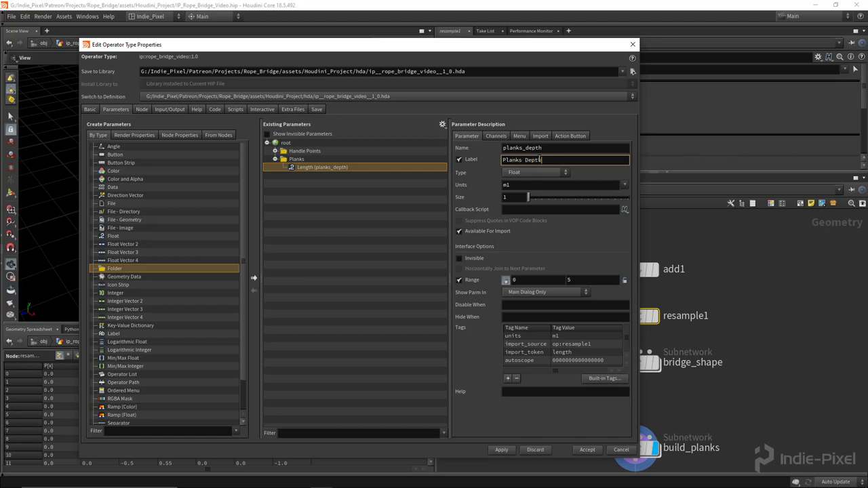
key("Return")
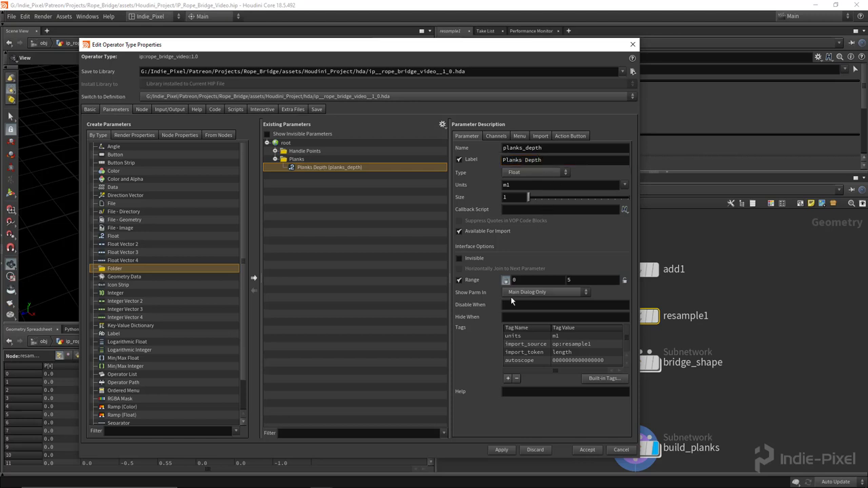
- Set the Planks Depth range to 0.1 through 2 and lock its upper limit
double_click(584, 280)
type("2")
key("Return")
double_click(538, 281)
type(".1")
key("Return")
left_click(624, 280)
- Copy the top-level resample1 Length and paste it as a relative reference into the Length of resample1 inside bridge_shape
left_click_drag(530, 46, 406, 53)
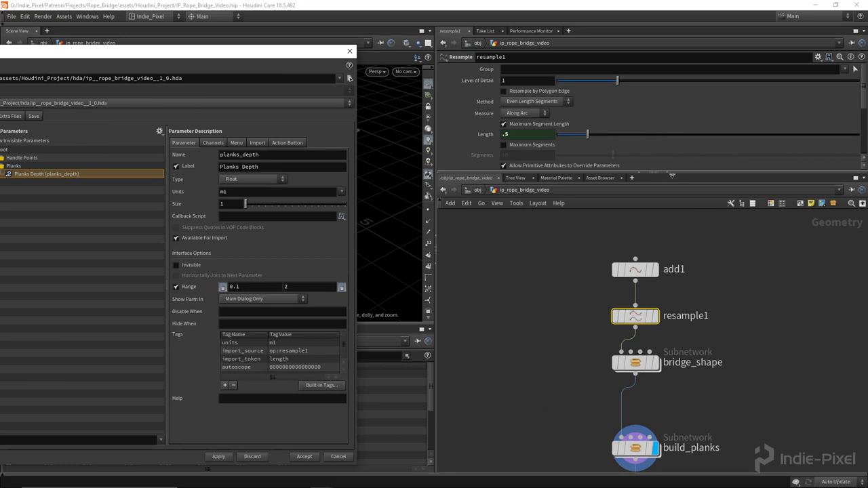
right_click(513, 133)
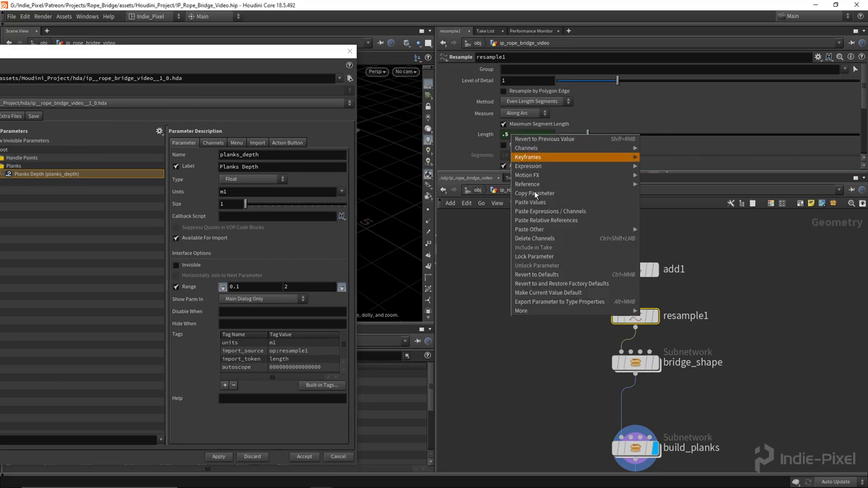
left_click(556, 202)
middle_click_drag(651, 352, 603, 285)
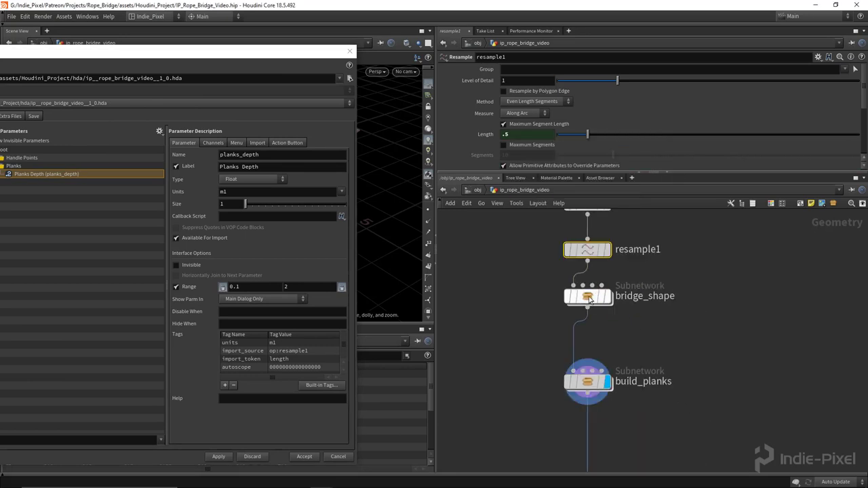
double_click(596, 295)
scroll(634, 305, "up", 5)
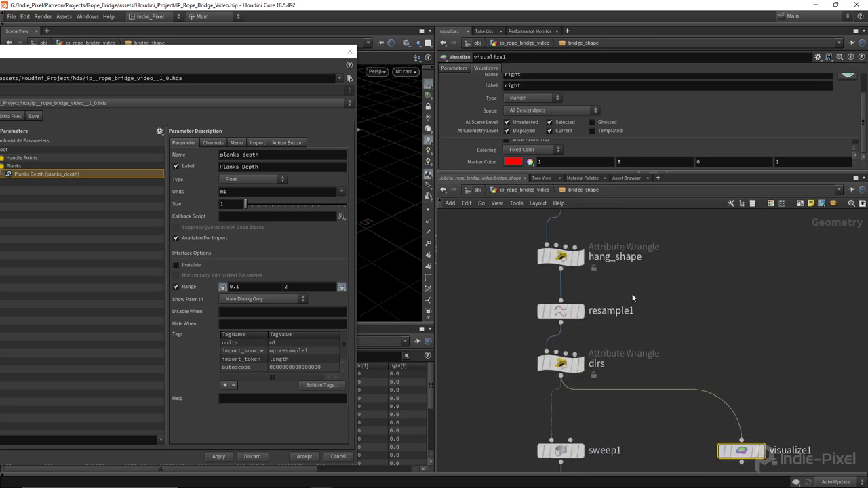
left_click(561, 310)
right_click(521, 134)
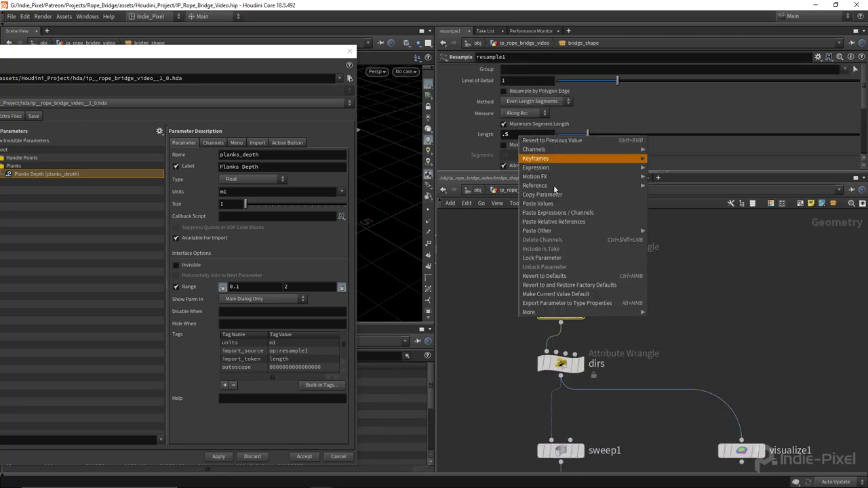
left_click(576, 222)
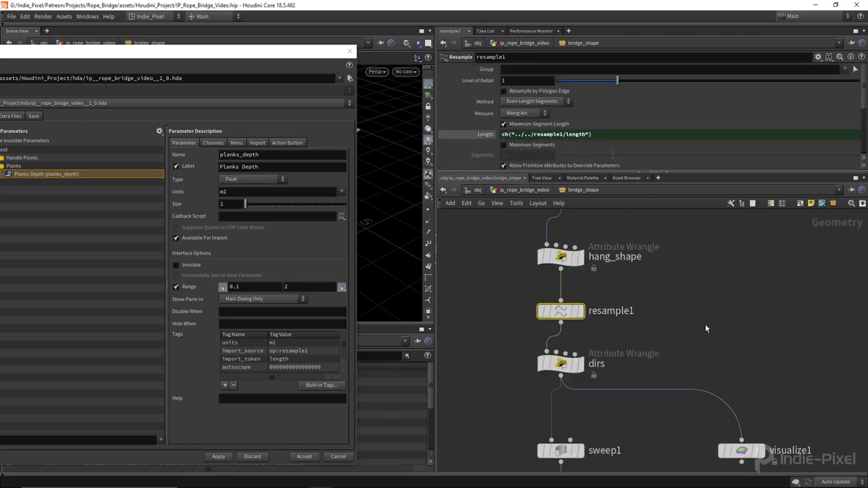
scroll(679, 304, "down", 3)
key("u")
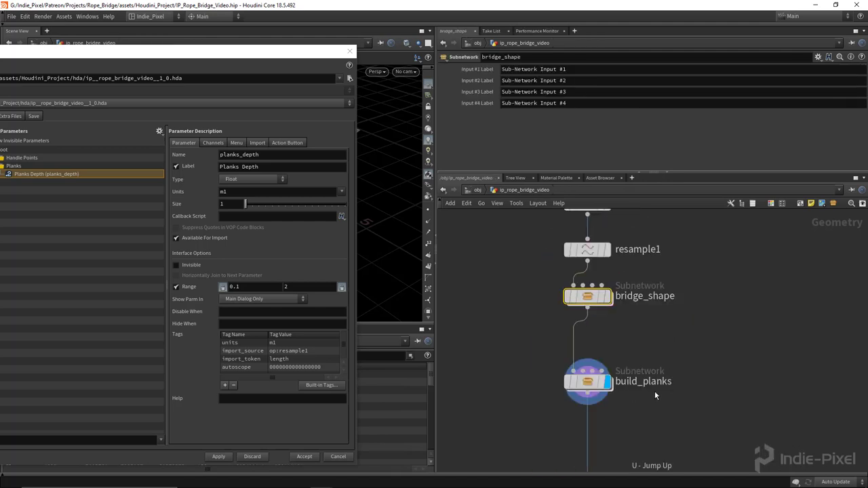
- Open the ip_rope_bridge_video asset's parameters in a separate window and adjust Planks Depth to about 0.507
left_click_drag(276, 52, 628, 379)
right_click(524, 191)
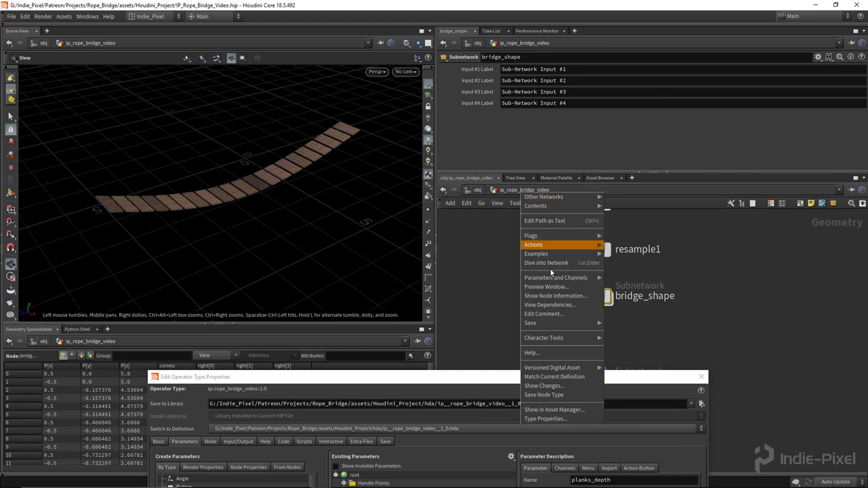
mouse_move(553, 280)
left_click(643, 280)
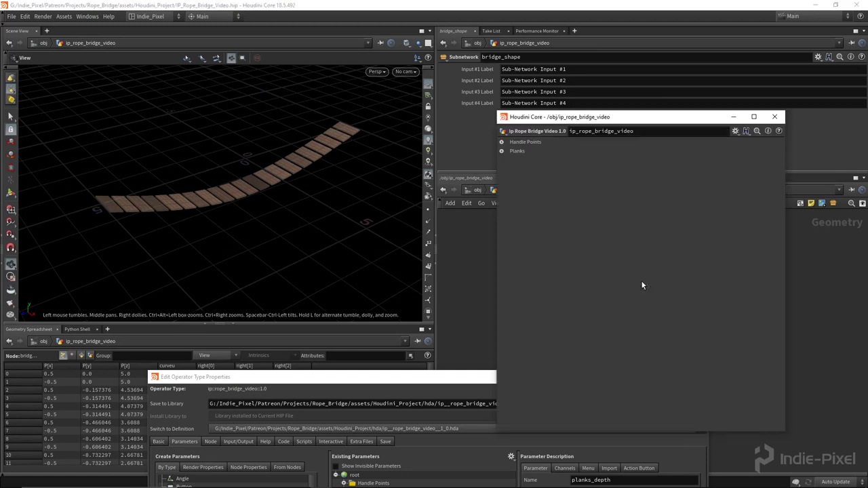
left_click(502, 151)
mouse_move(646, 165)
left_mouse_down()
mouse_move(665, 165)
mouse_move(632, 167)
mouse_move(664, 165)
mouse_move(638, 167)
mouse_move(658, 165)
mouse_move(640, 165)
mouse_move(650, 165)
left_mouse_up()
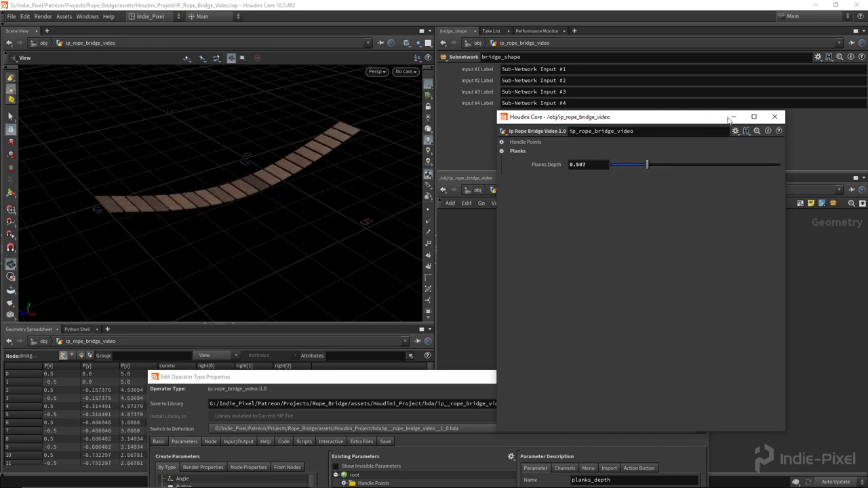
left_click(774, 117)
- Inside build_planks, set box1's Z size to the expression ch("../../planks_depth")-0.1
left_click_drag(638, 379, 283, 351)
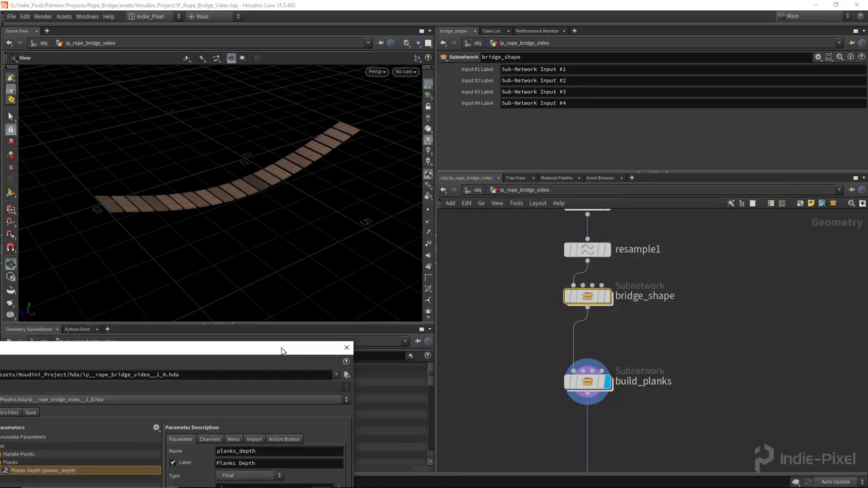
double_click(587, 381)
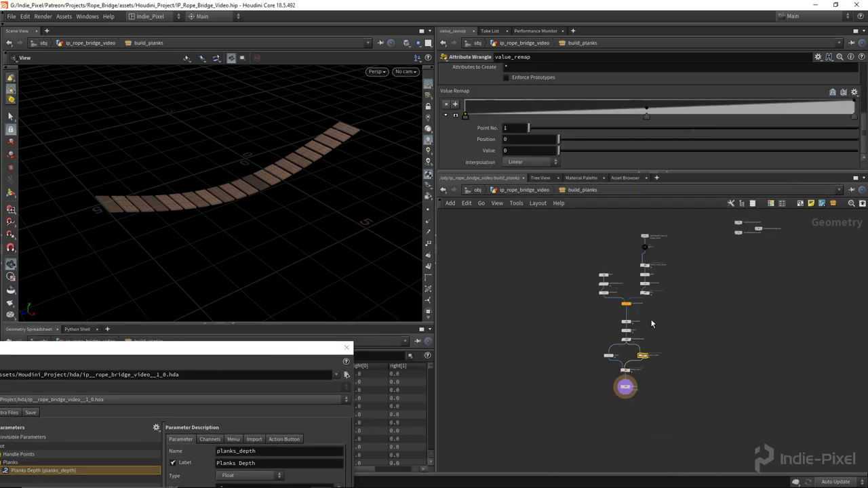
scroll(651, 352, "up", 5)
left_click(528, 293)
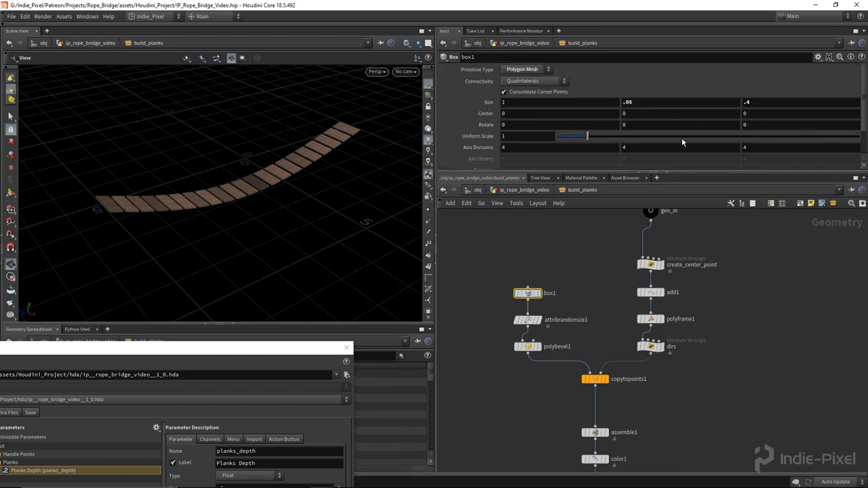
left_click_drag(264, 350, 387, 148)
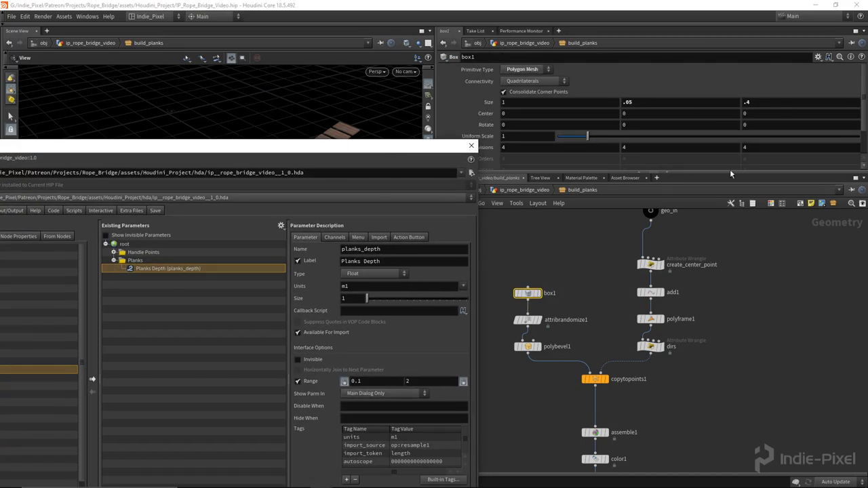
right_click(754, 102)
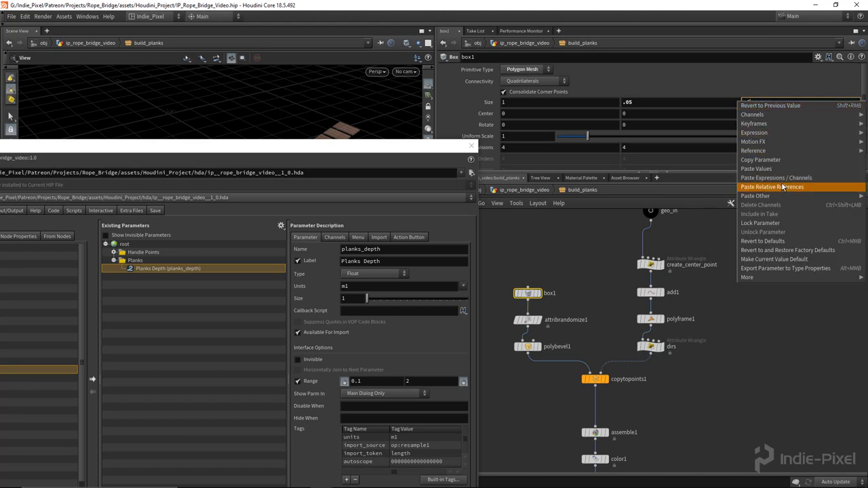
key("Escape")
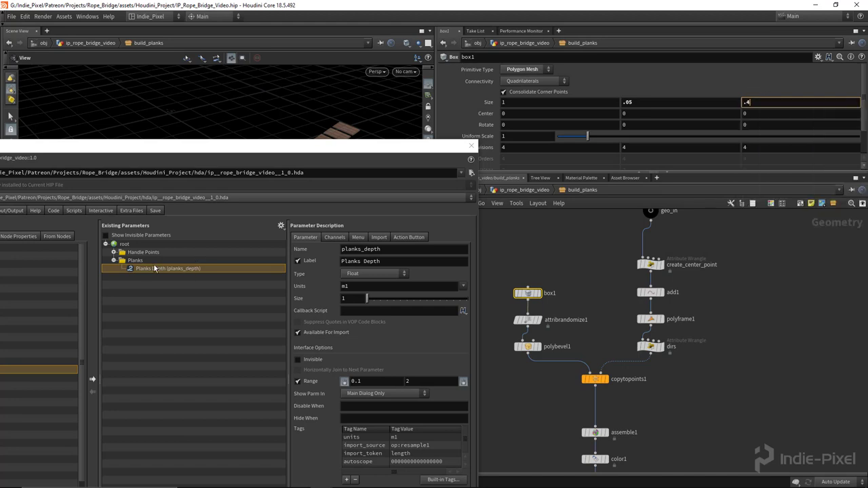
type("ch(\"../../")
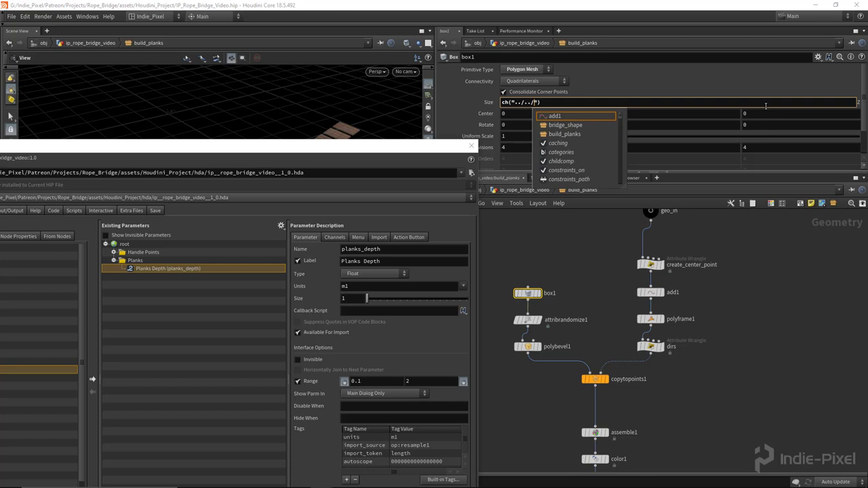
type("pl")
key("Tab")
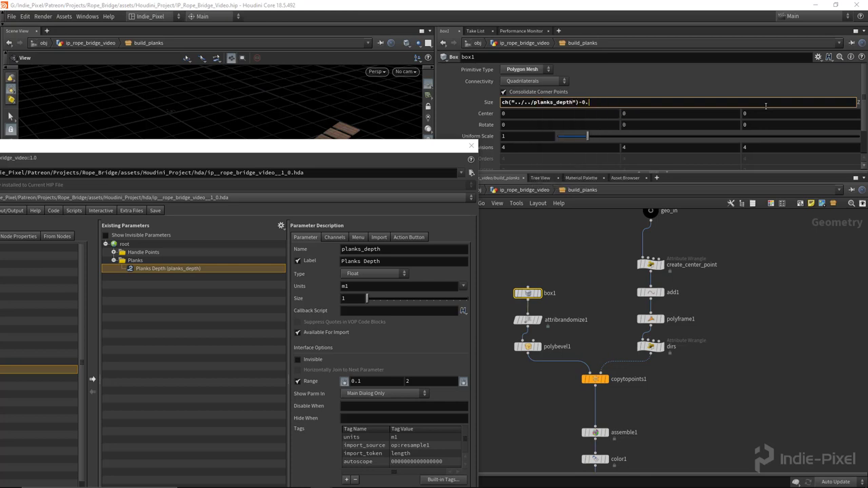
key("Return")
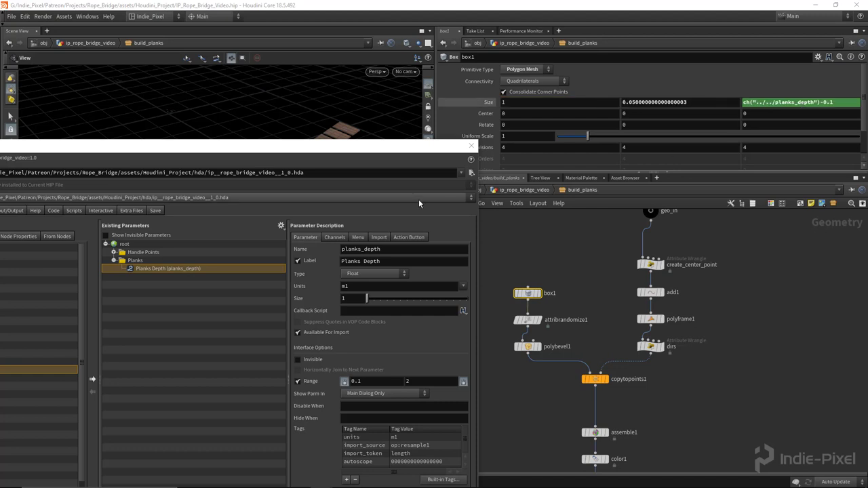
- Open the ip_rope_bridge_video asset's parameters in a separate window and adjust Planks Depth to about 0.486
left_click_drag(428, 152, 381, 391)
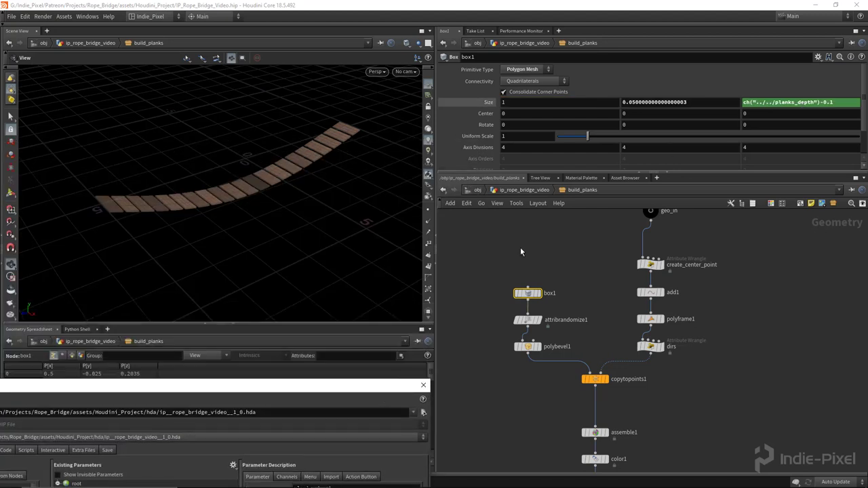
right_click(516, 192)
mouse_move(576, 267)
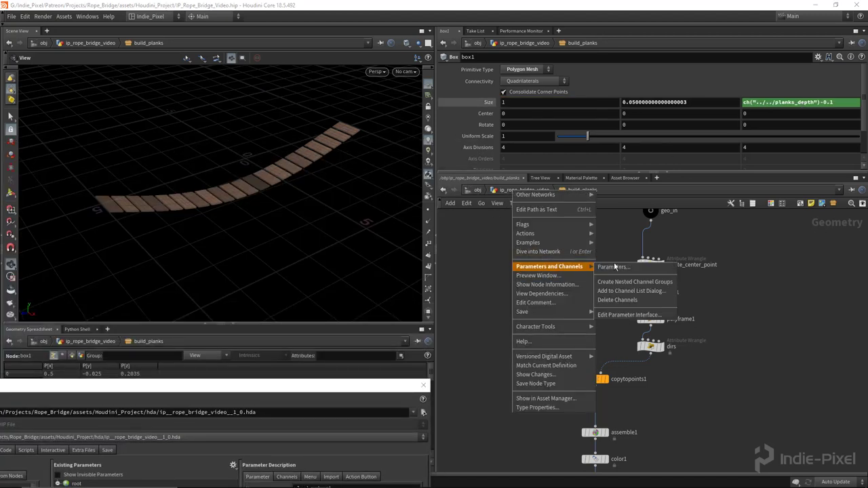
left_click(611, 264)
mouse_move(621, 146)
left_mouse_down()
mouse_move(643, 148)
mouse_move(600, 149)
mouse_move(664, 141)
mouse_move(607, 140)
left_mouse_up()
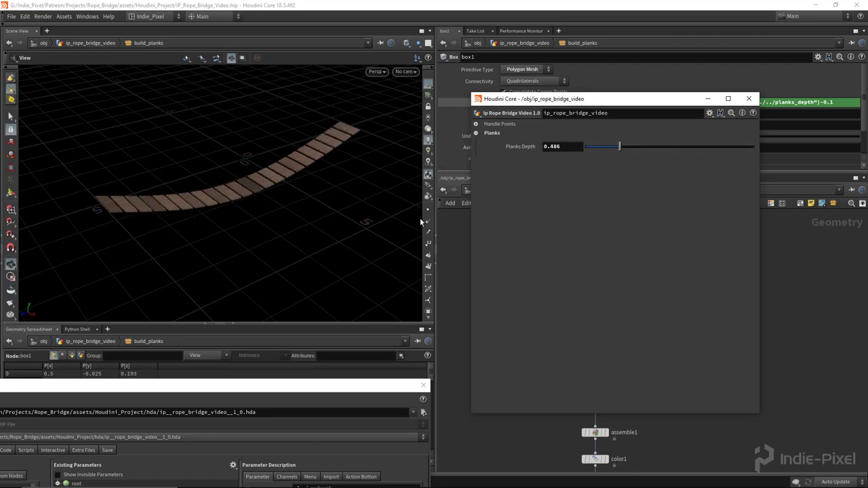
- Set the upper limit of the Planks Depth range to 1, apply it, and close the asset's parameter window
left_click_drag(311, 385, 415, 33)
key("Return")
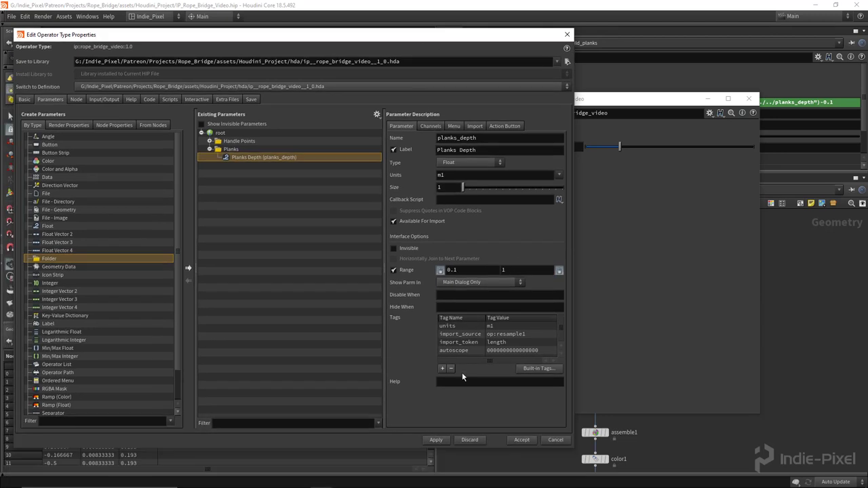
left_click(437, 440)
key("Escape")
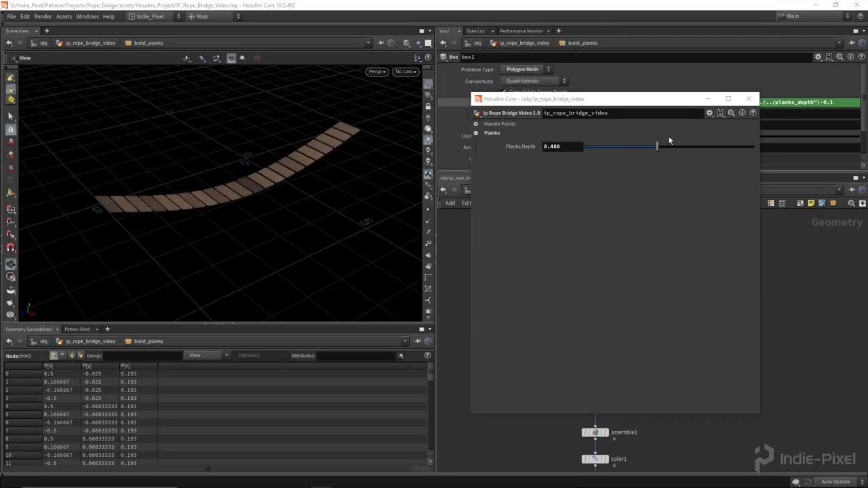
left_click_drag(672, 98, 590, 89)
left_click(698, 319)
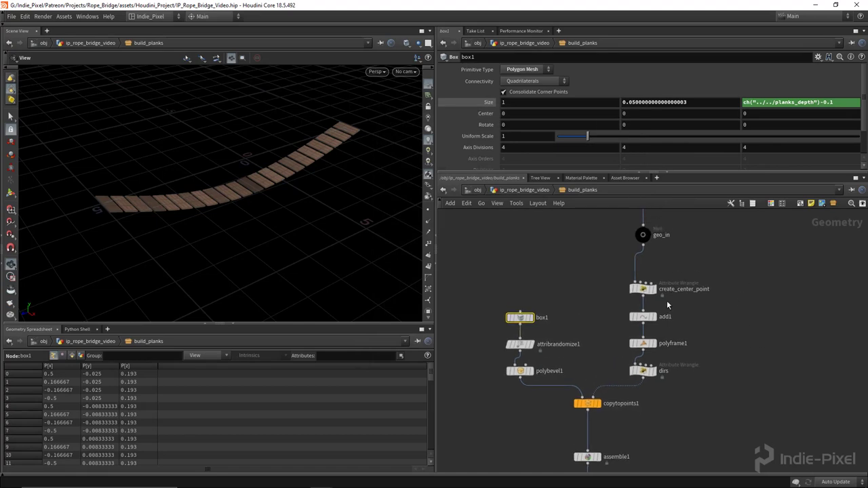
- In the asset's type properties, add a folder named Global_Folder with the label Global between Handle Points and Planks
left_click_drag(224, 173, 254, 176)
middle_click_drag(692, 271, 673, 327)
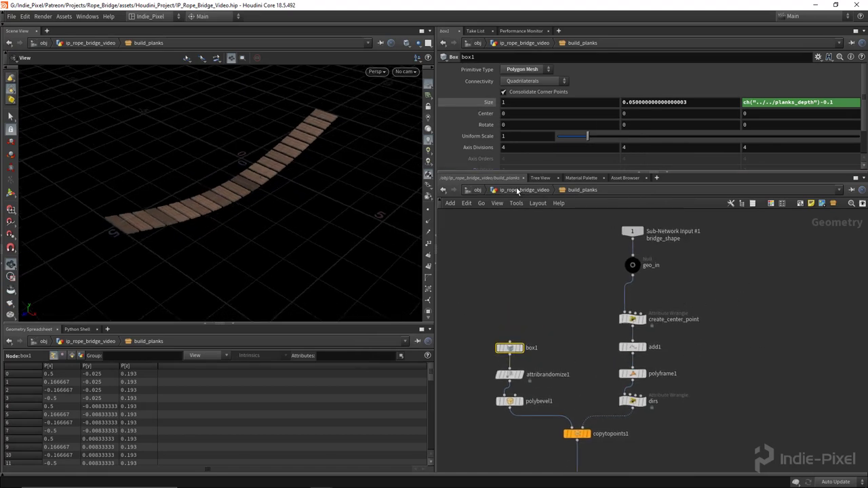
right_click(517, 190)
left_click(542, 401)
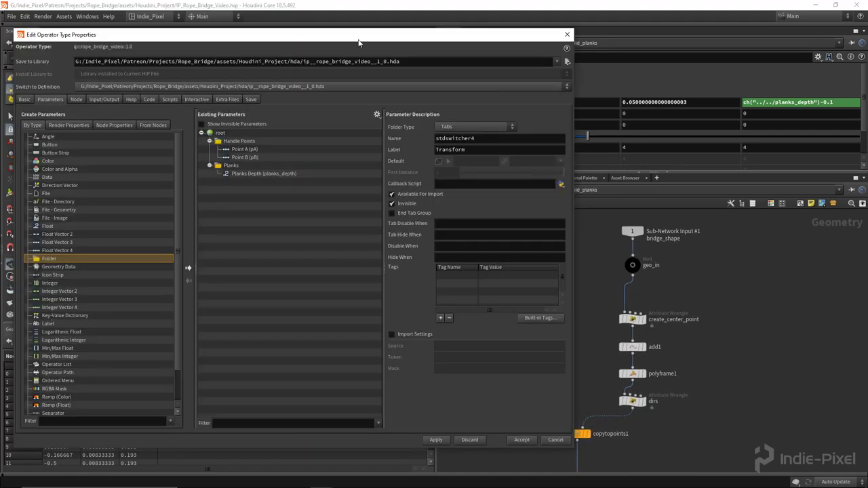
left_click(210, 153)
left_click(210, 161)
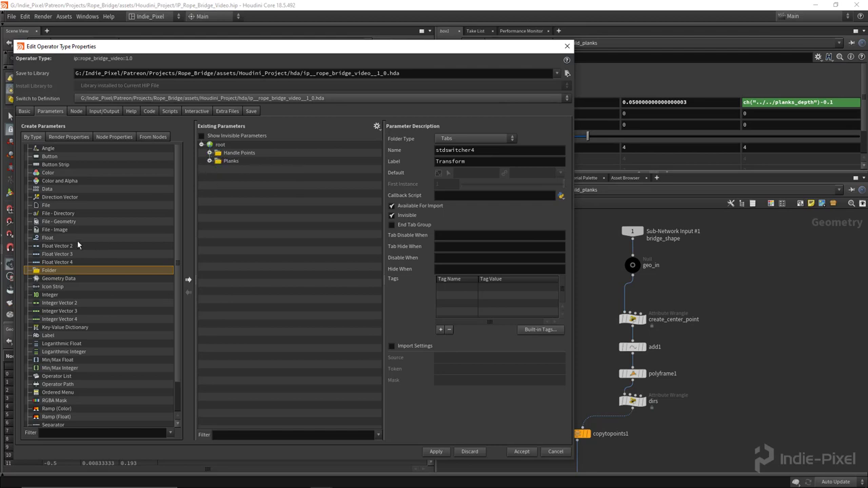
left_click_drag(52, 274, 224, 158)
left_click(474, 150)
type("Global_Folder")
key("Tab")
type("Global")
key("Return")
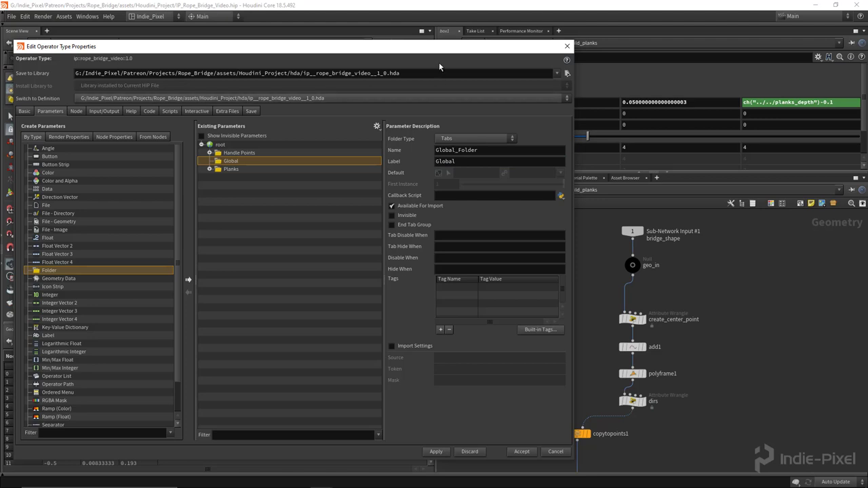
- Expose the Width of sweep1 inside bridge_shape as an asset parameter and place it in the Global folder
left_click_drag(414, 47, 349, 50)
scroll(690, 268, "down", 2)
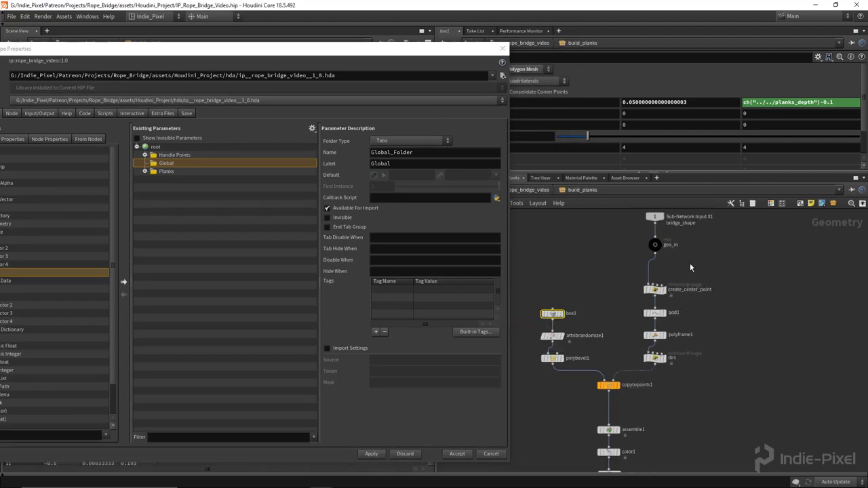
key("u")
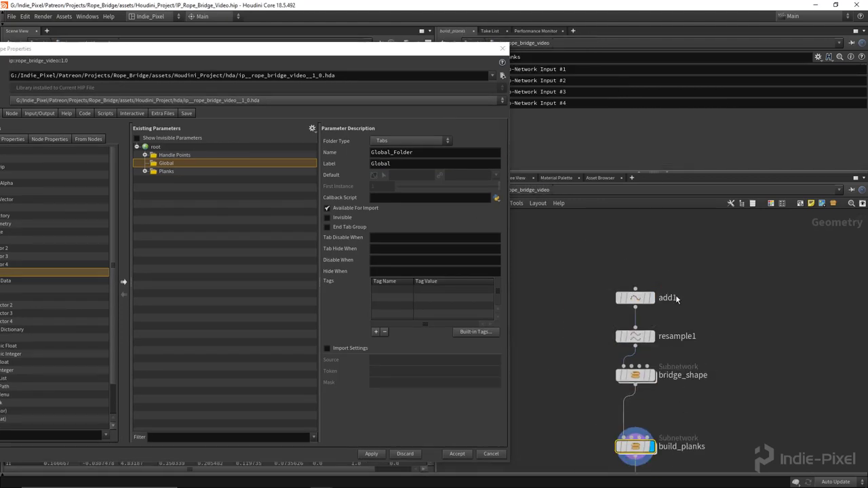
left_click(629, 337)
left_click_drag(454, 55, 336, 60)
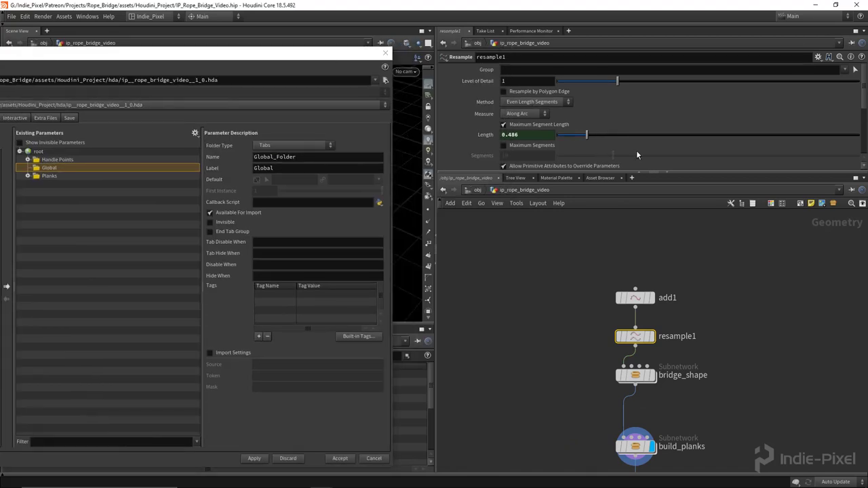
left_click(636, 298)
double_click(636, 375)
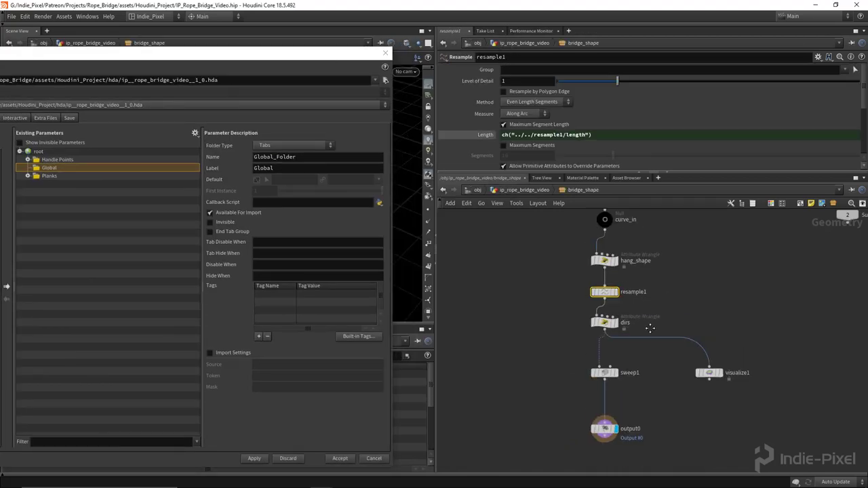
left_click(604, 425)
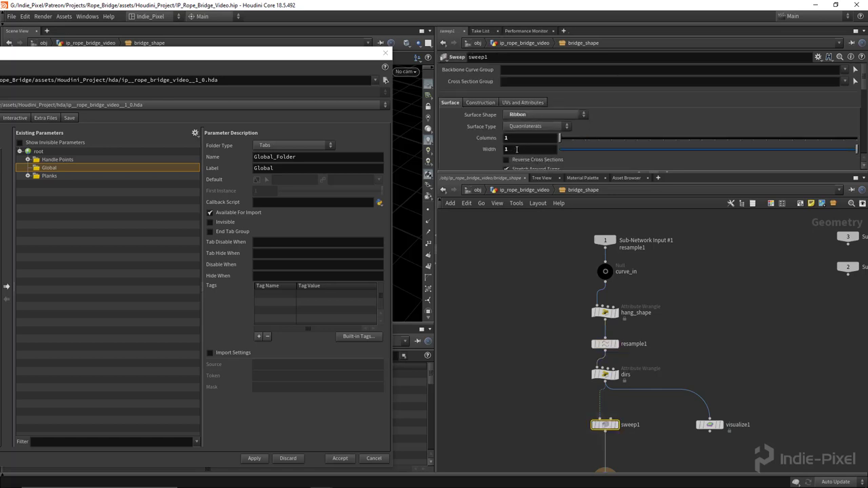
left_click_drag(517, 149, 61, 183)
left_click_drag(160, 55, 313, 59)
left_click_drag(206, 188, 202, 171)
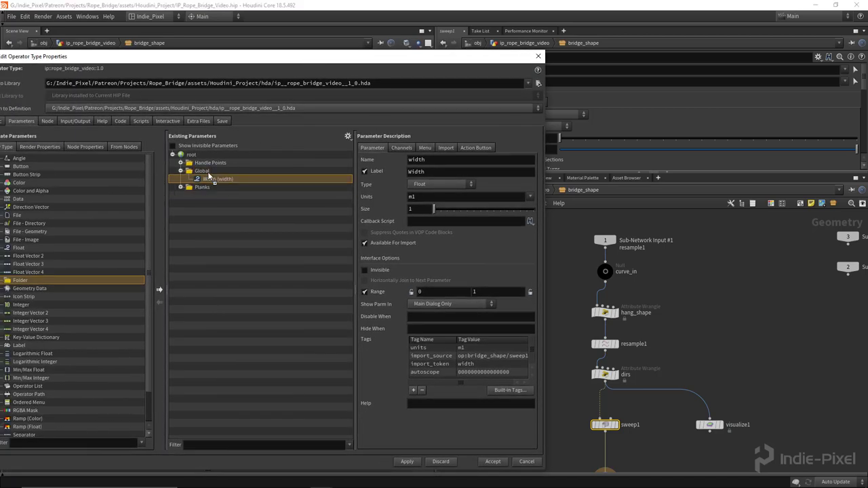
- Rename the exposed Width parameter to bridge_width and label it Bridge Width
left_click(451, 161)
type("bridge_")
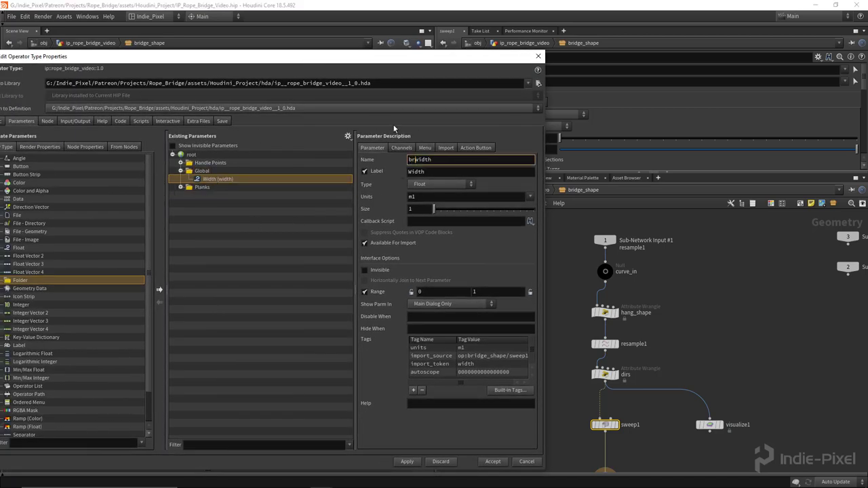
key("Tab")
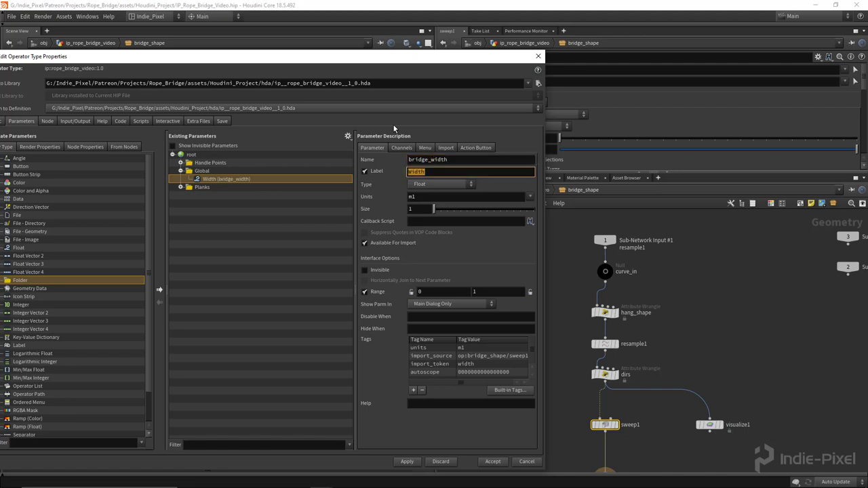
type("Brdge")
key("Return")
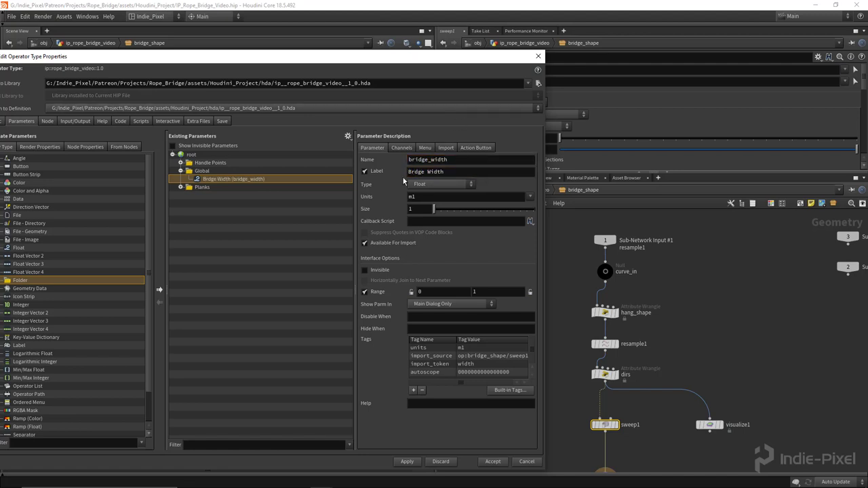
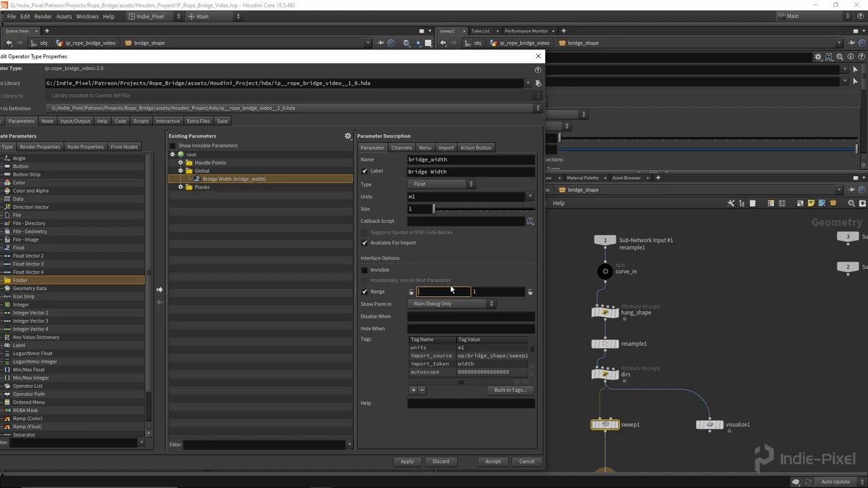
- Set the Bridge Width range to 0.5 through 2, lock both limits, and apply the asset changes
key("Tab")
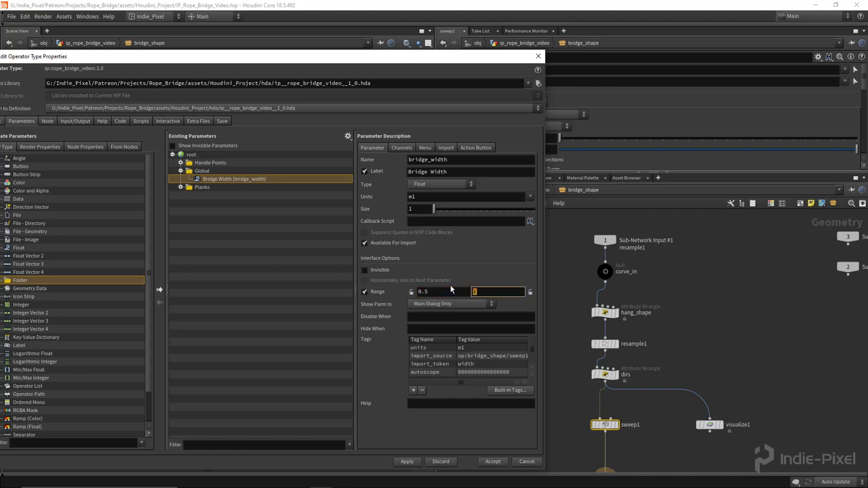
type("5")
key("Return")
left_click(411, 293)
double_click(494, 292)
left_click(531, 294)
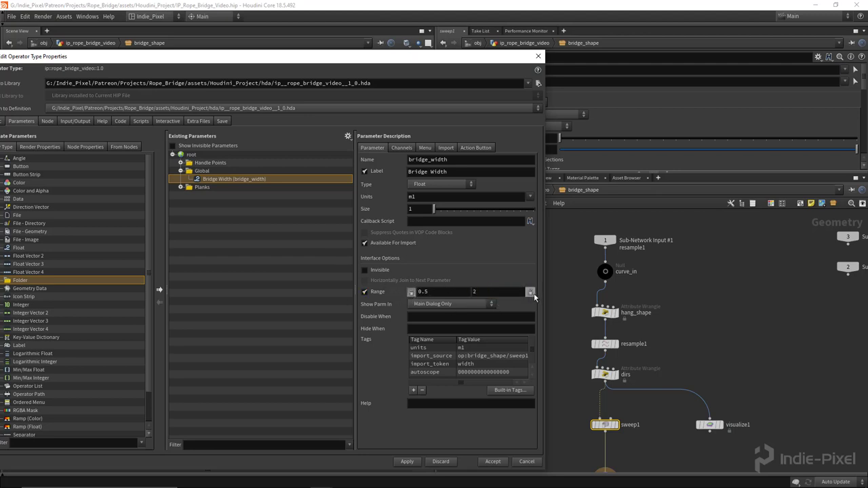
left_click(407, 461)
left_click(539, 56)
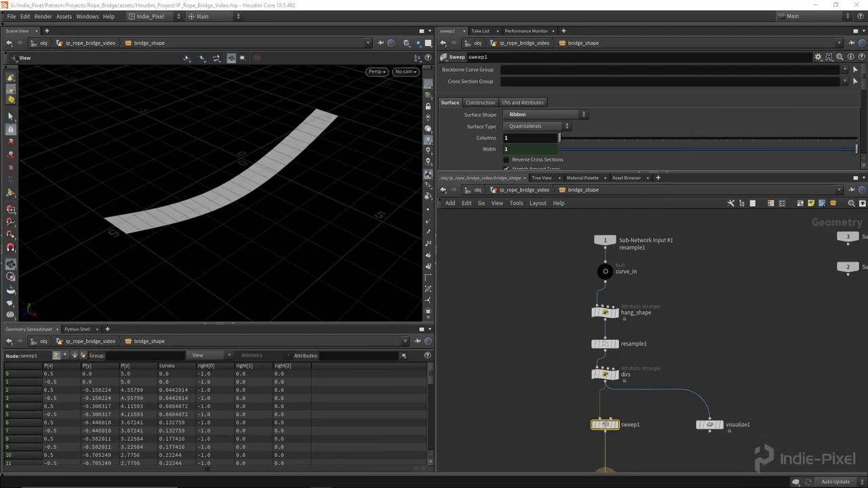
- Open the asset's parameters in a separate window and make the Global folder collapsible like Handle Points and Planks
middle_click_drag(689, 302, 680, 290)
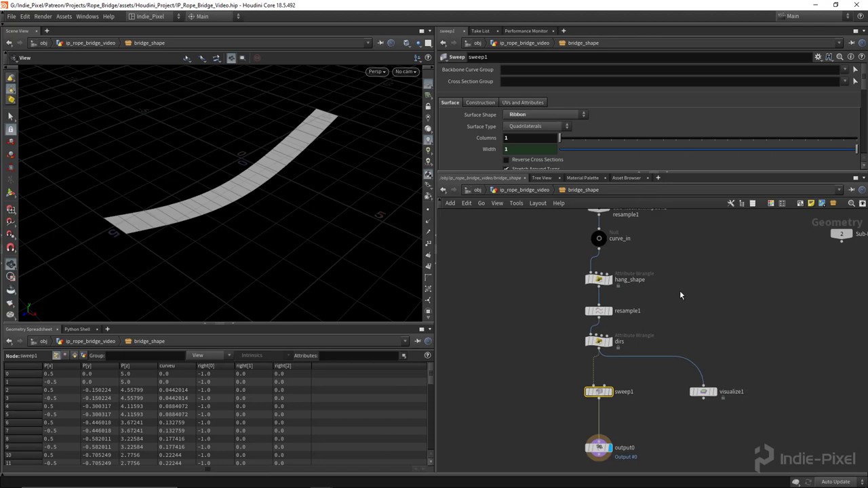
right_click(519, 194)
mouse_move(586, 269)
left_click(614, 268)
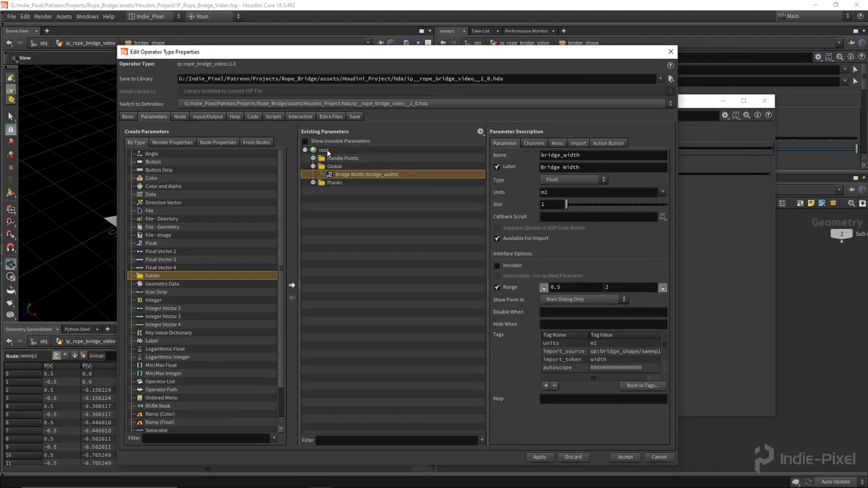
left_click(335, 168)
left_click(546, 150)
left_click(562, 156)
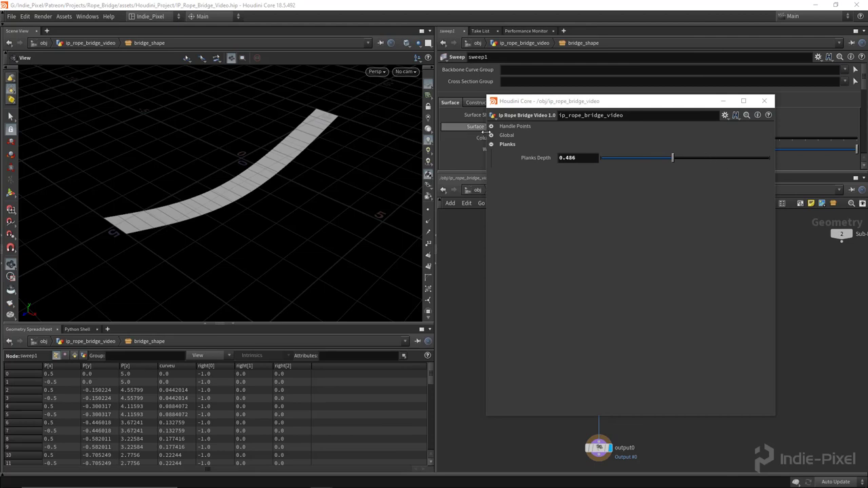
- Expand the Global folder and try out different Bridge Width values while viewing the whole bridge, leaving the width at 0.894
left_click(491, 136)
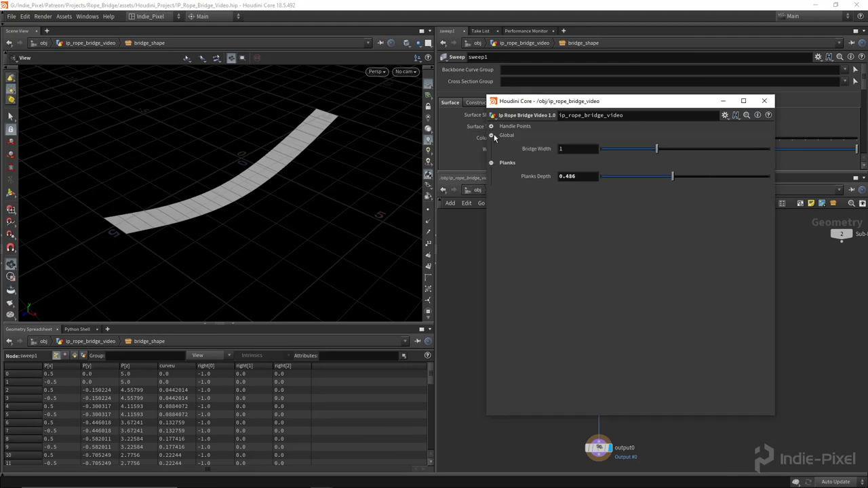
mouse_move(648, 148)
left_mouse_down()
mouse_move(676, 147)
mouse_move(646, 148)
left_mouse_up()
left_click_drag(632, 101, 661, 92)
key("u")
left_click_drag(644, 139, 673, 140)
key("ctrl+z")
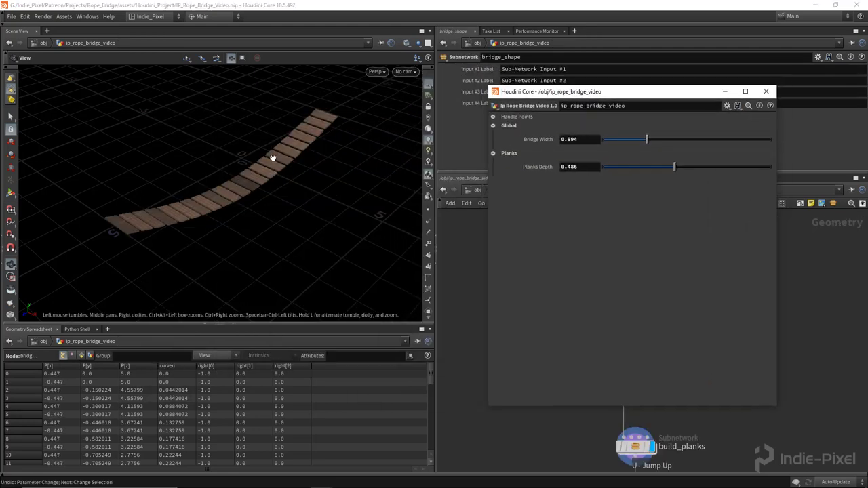
- Link the X size of box1 inside build_planks to the asset's Bridge Width with a relative channel reference
left_click_drag(611, 91, 271, 87)
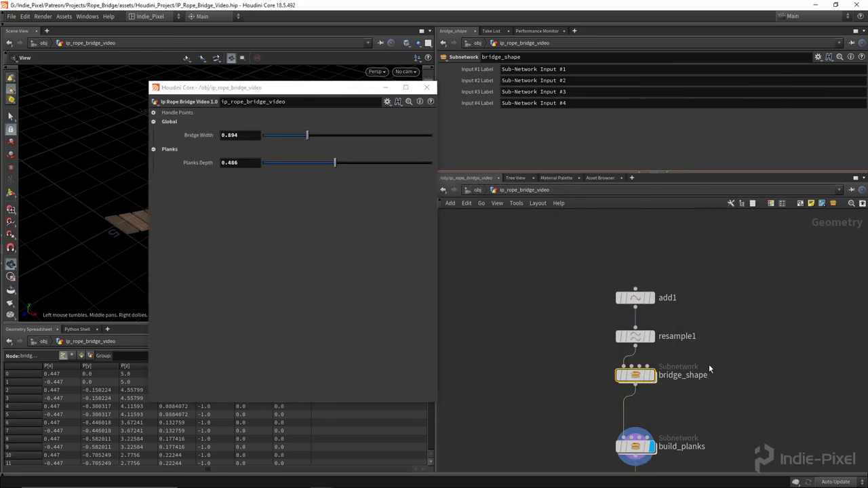
key("h")
double_click(645, 312)
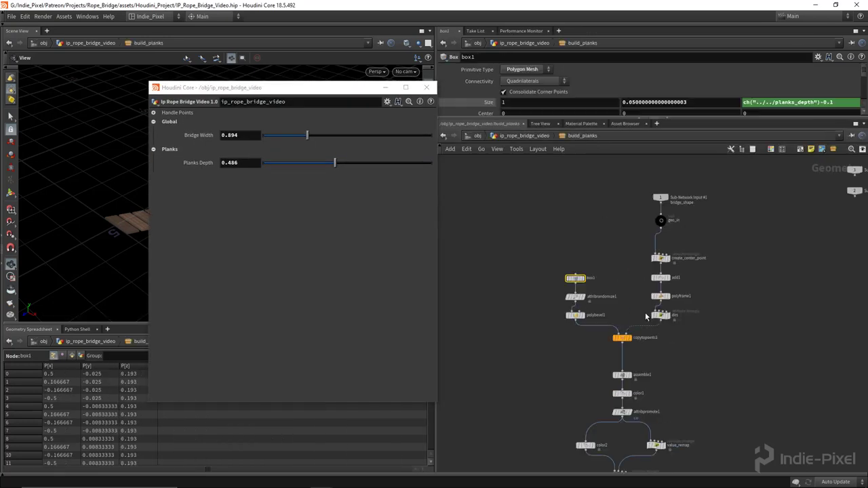
scroll(583, 279, "up", 5)
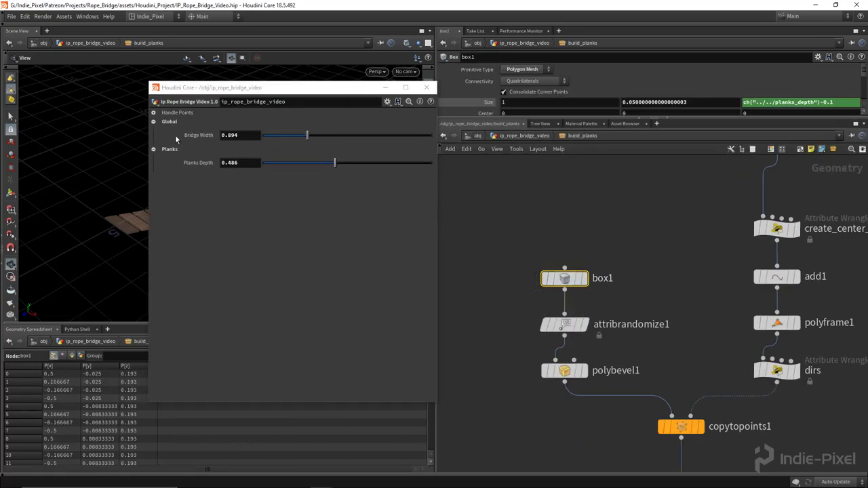
right_click(227, 136)
left_click(268, 194)
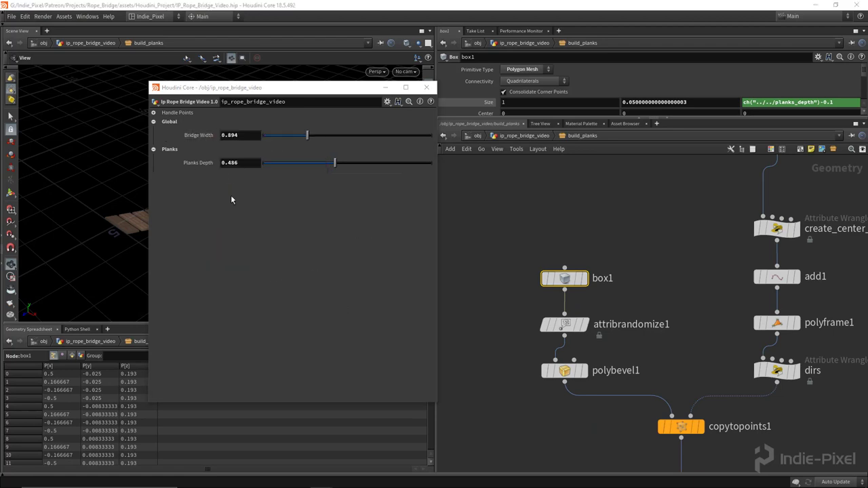
right_click(534, 100)
left_click(564, 186)
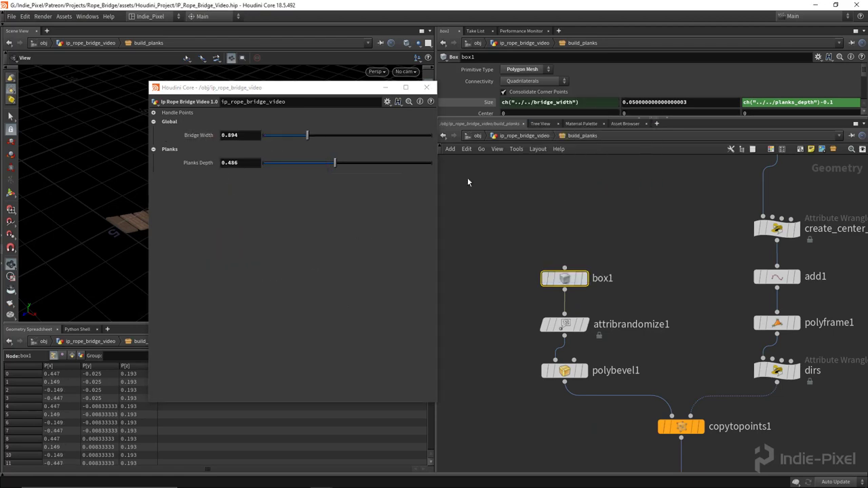
- Widen the bridge with the Bridge Width parameter, toggle the asset's parameter folders, and close the parameter window
left_click_drag(355, 91, 592, 112)
left_click_drag(544, 157, 576, 159)
left_click(392, 144)
left_click(391, 153)
left_click(391, 153)
left_click(624, 110)
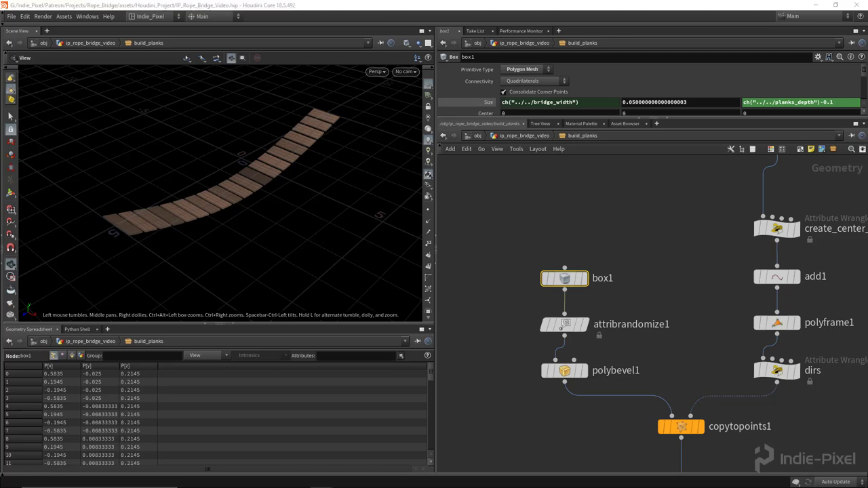
- Move geo_in and its input further above create_center_point to free up space, and preview create_center_point's output
left_click_drag(306, 96, 261, 173)
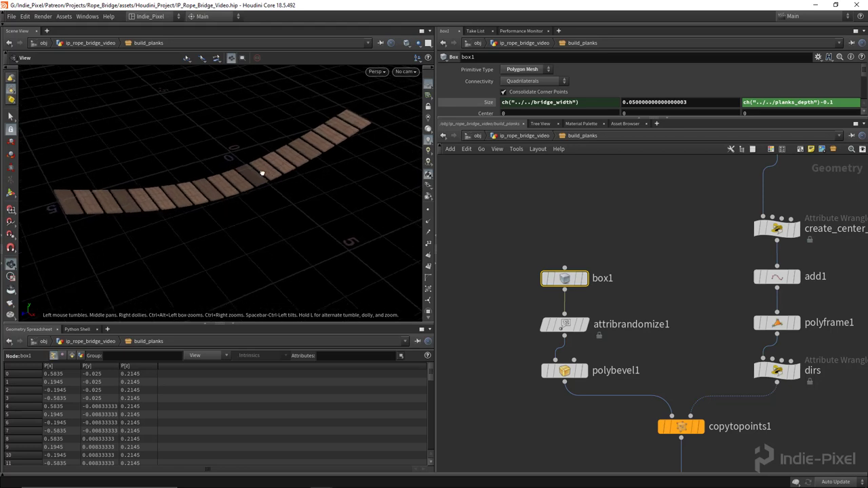
scroll(679, 354, "down", 3)
middle_click_drag(651, 231, 589, 270)
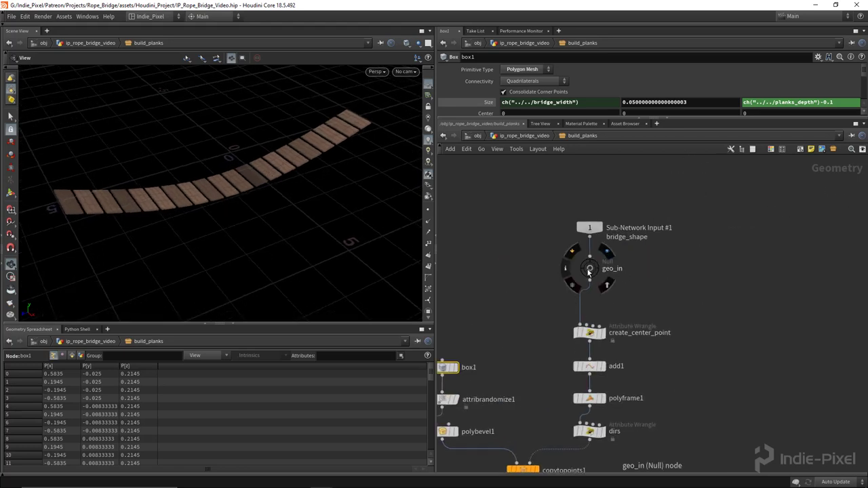
left_click_drag(589, 270, 587, 214, "shift")
left_click(602, 334)
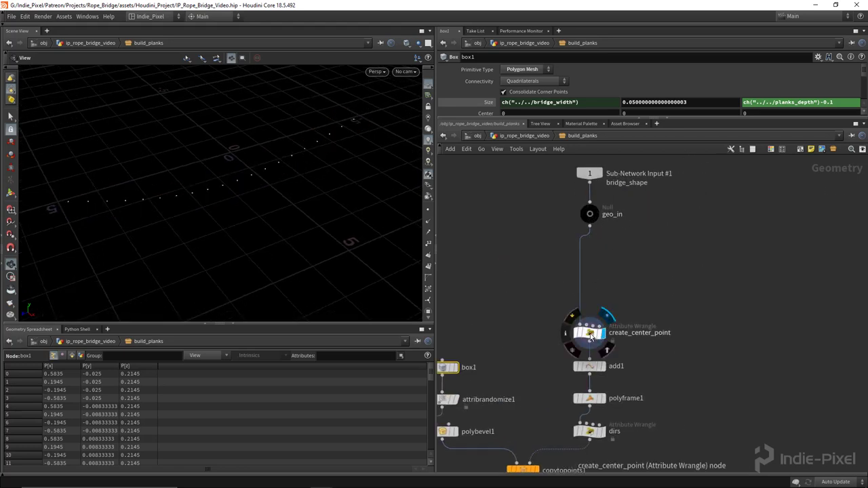
left_click(590, 332)
- Display and select geo_in, and enlarge the 3D viewport to view the bridge surface
mouse_move(597, 214)
left_click(606, 197)
left_click(590, 214)
left_click_drag(224, 204, 246, 195)
left_click_drag(253, 325, 254, 362)
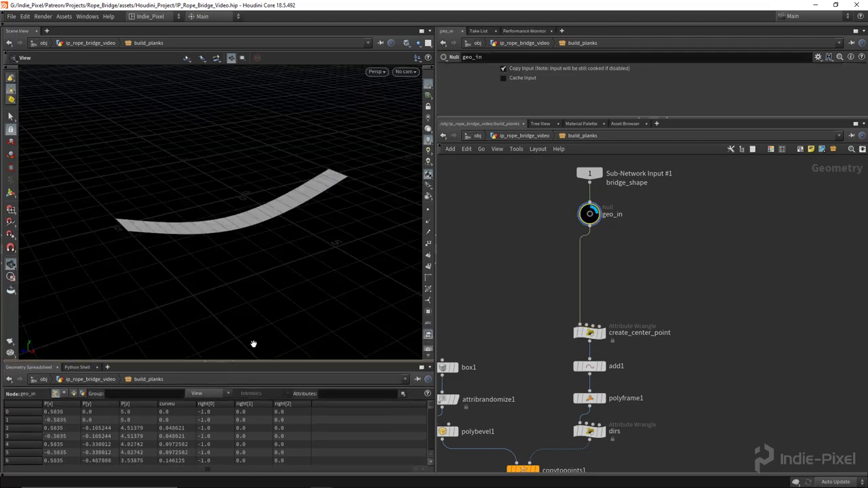
left_click_drag(174, 242, 233, 229)
left_click_drag(329, 153, 298, 163)
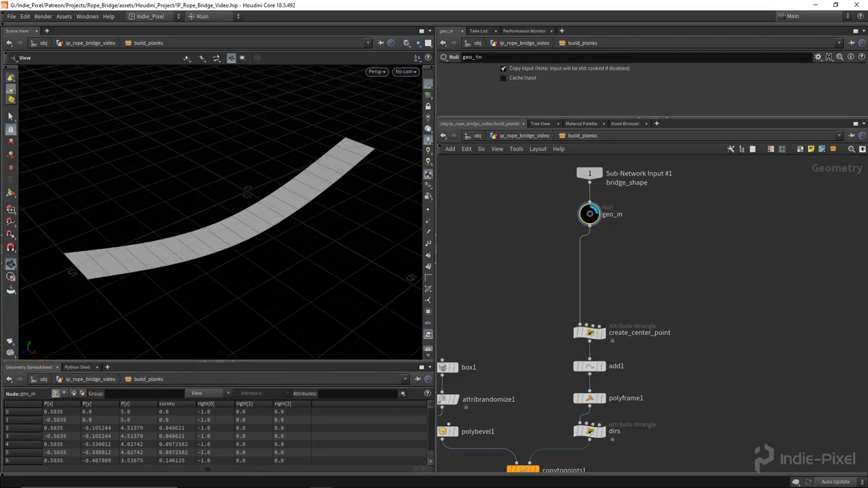
- Save the scene and insert an Attribute Wrangle named rand_selection between geo_in and create_center_point
key("ctrl+s")
key("Tab")
type("wrang")
key("Return")
left_click(587, 260)
double_click(631, 256)
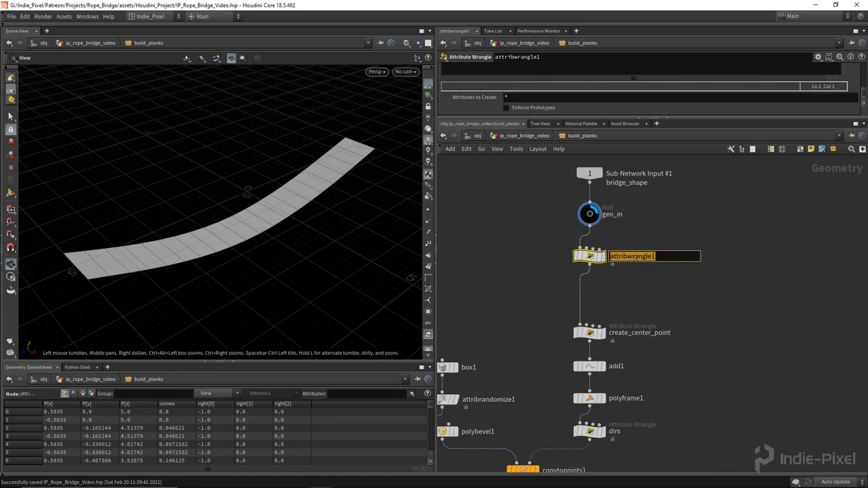
type("re")
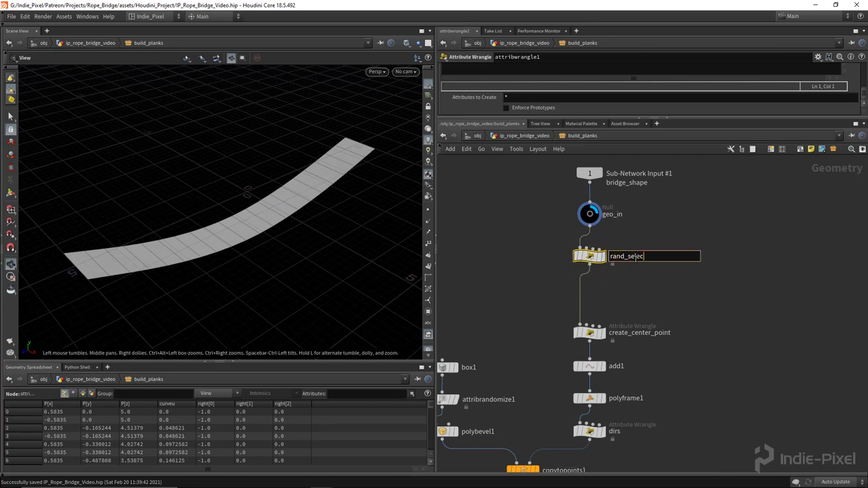
key("Return")
- Enlarge the parameter area and enter float weight = chf("weight"); as the first line of rand_selection's VEXpression
left_click(686, 118)
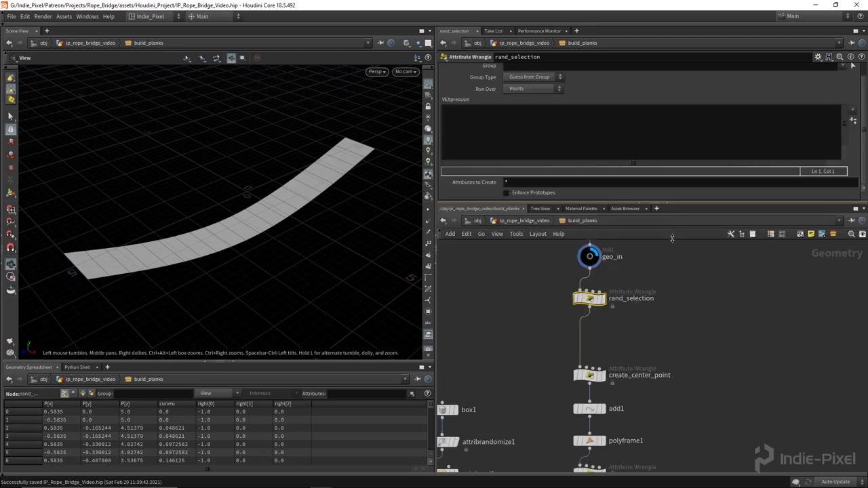
left_click(553, 134)
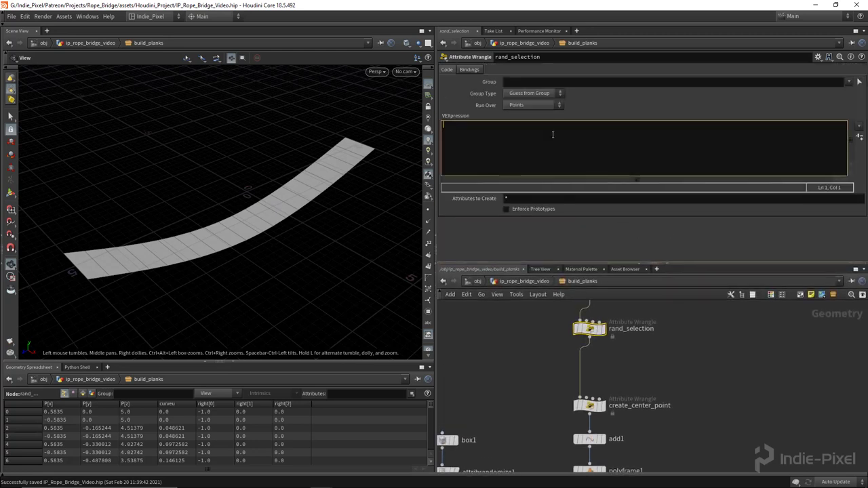
type("float")
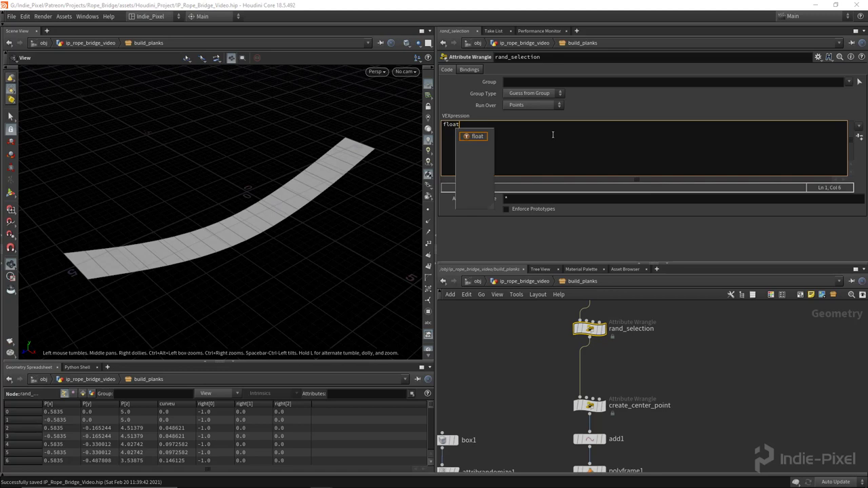
key("Escape")
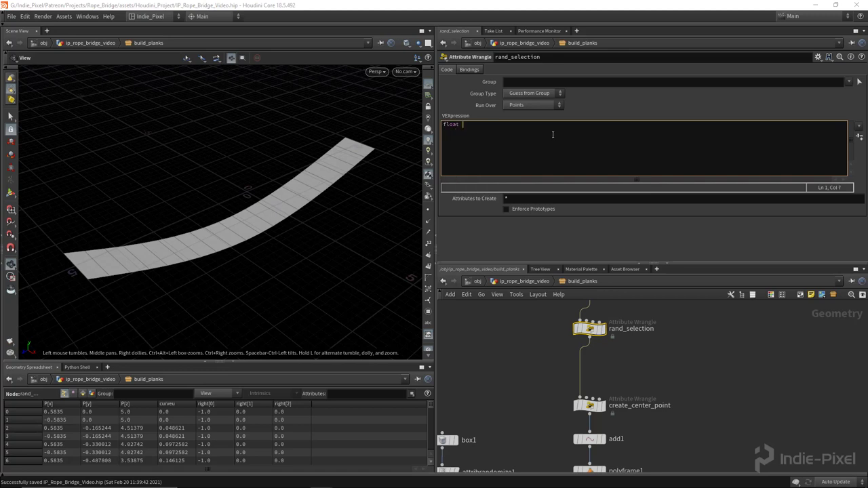
type("weight = chf(")
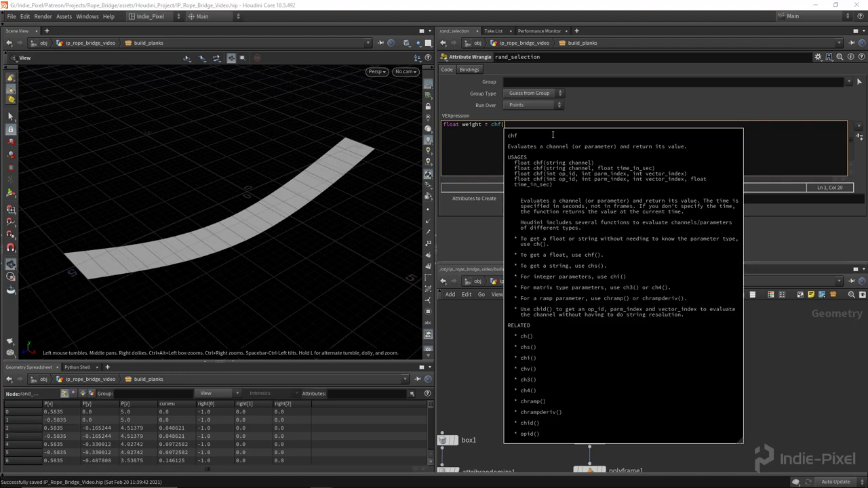
type("\"\"")
type("weight")
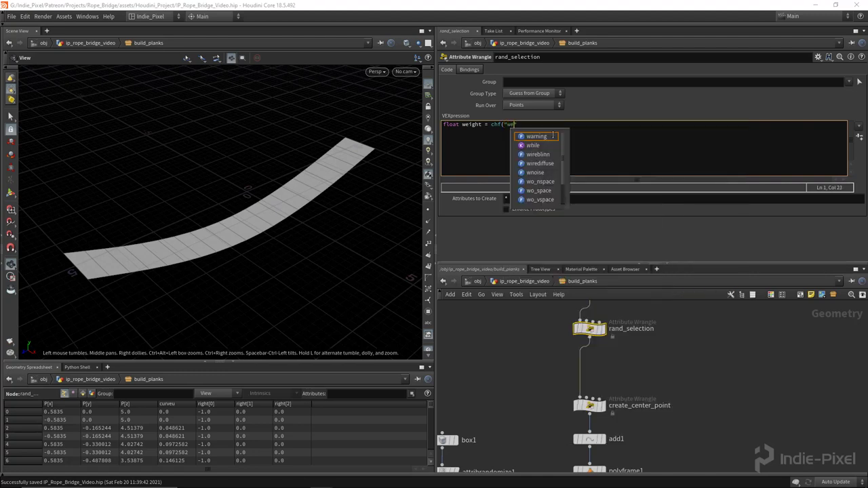
type(";")
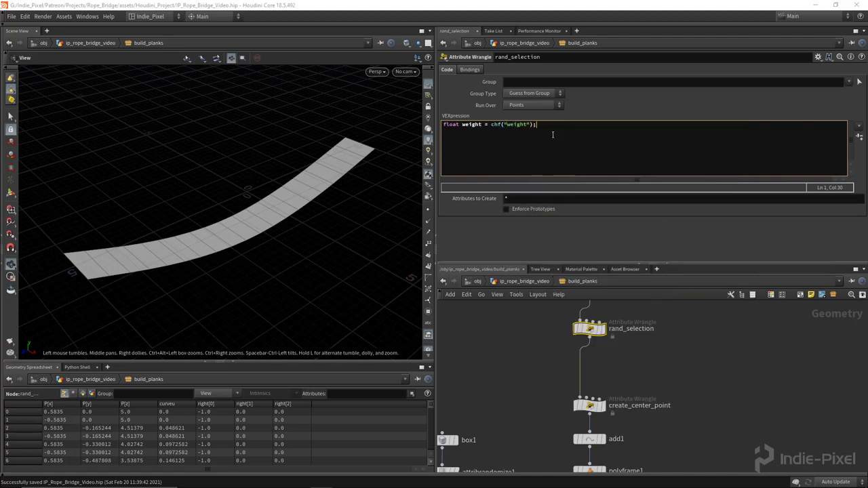
- Create the Weight parameter from the wrangle code and set it to 0.5
left_click(860, 136)
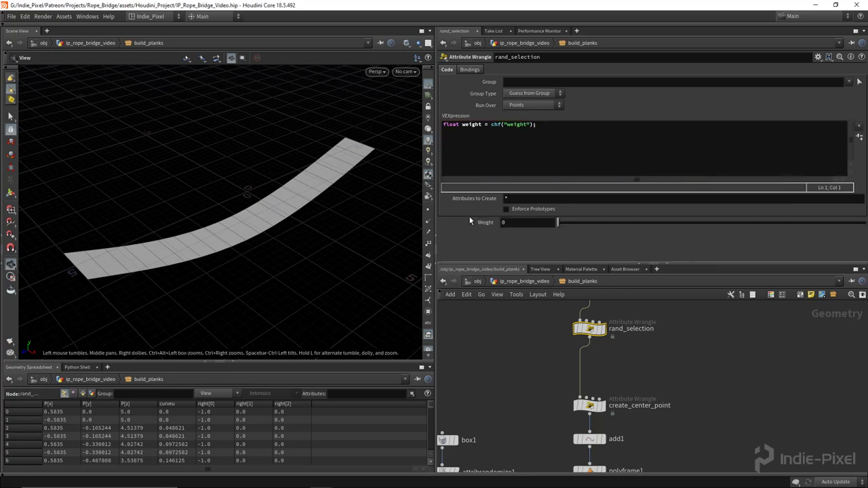
left_click(521, 222)
type("0.5")
key("Return")
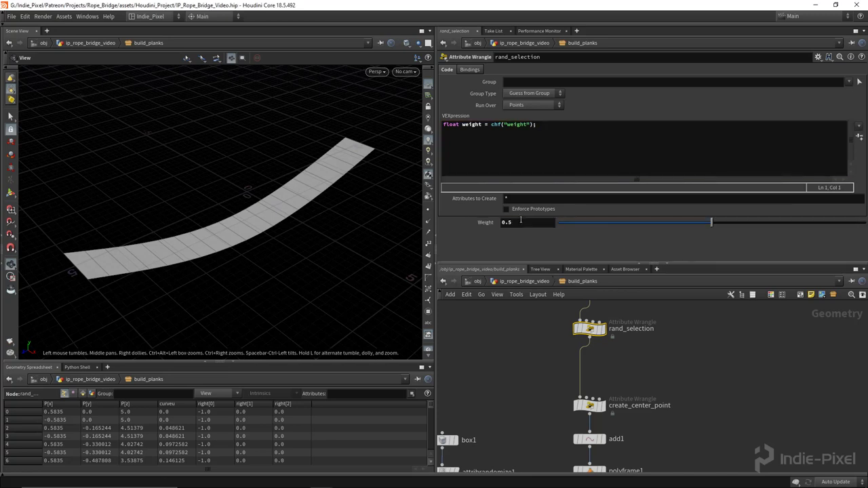
left_click(558, 128)
key("Return")
type("float rand_val")
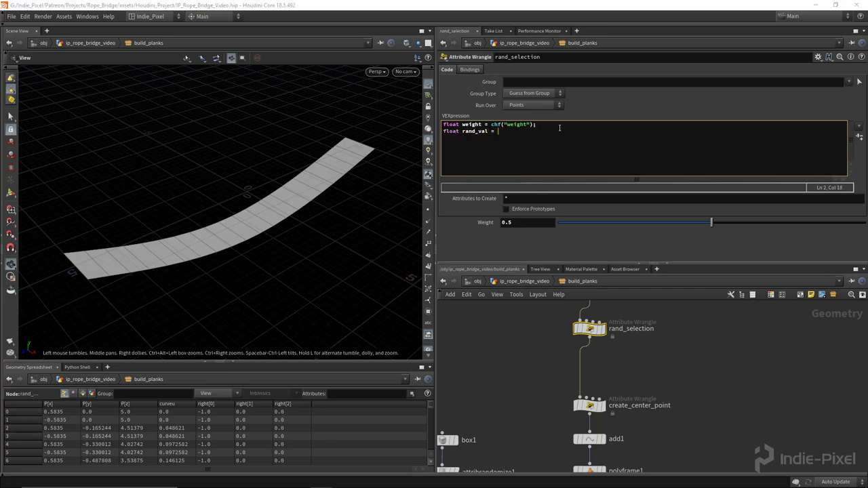
type(" = rand()@primnum")
left_click(542, 106)
left_click(544, 113)
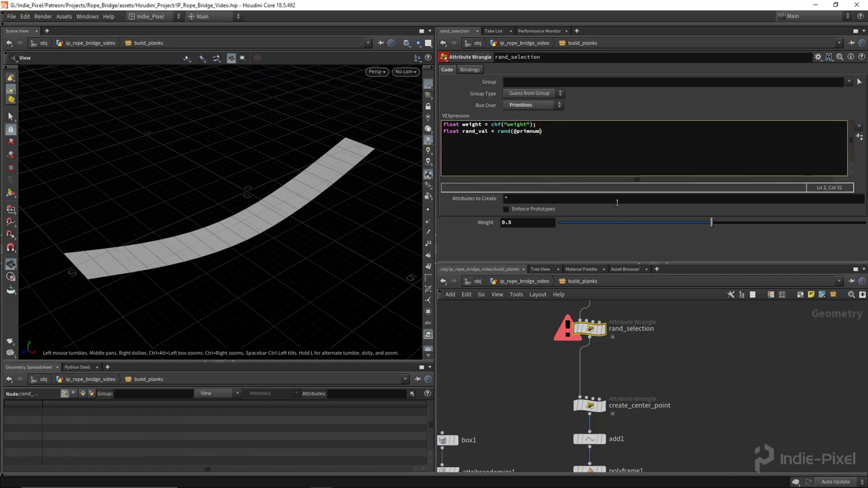
type("+ chf()")
type("seed")
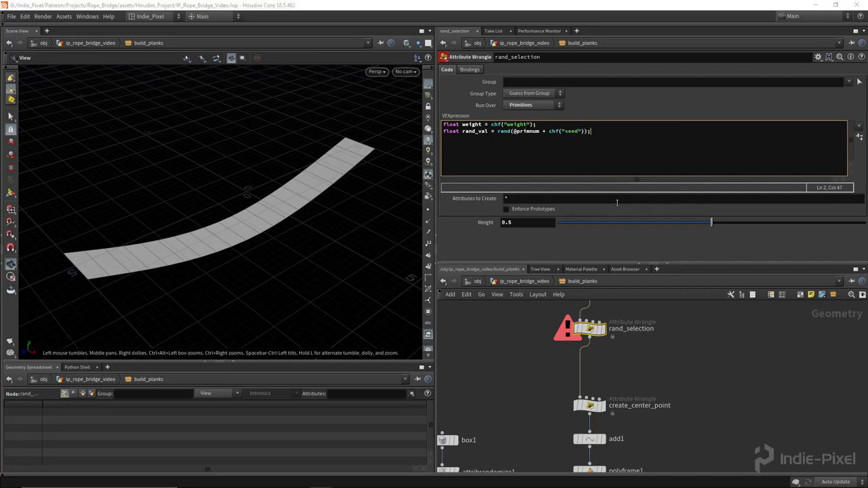
- Add an if block to the wrangle code with the condition rand_val < weight
key("Return")
type("if()")
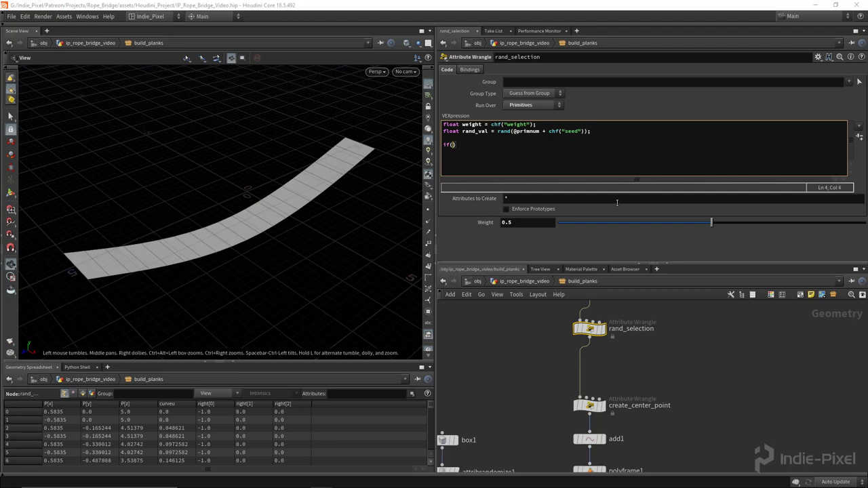
type("rand_val < weight")
key("Return")
type("{")
key("Return")
type("remove")
key("Down")
key("Down")
key("Return")
type("()")
type("0, @primnum, ")
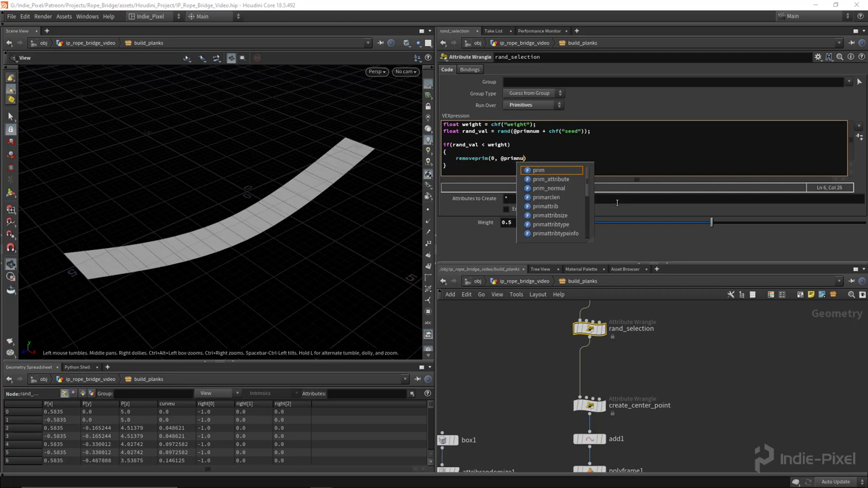
type("1);")
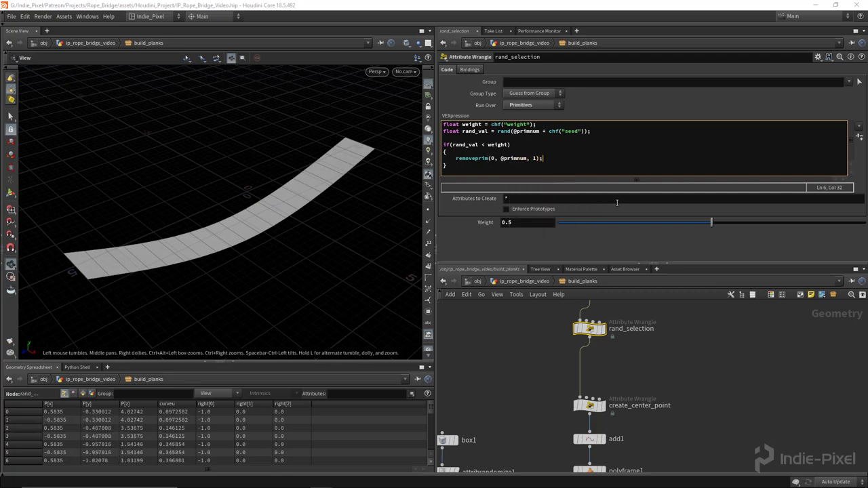
left_click(859, 137)
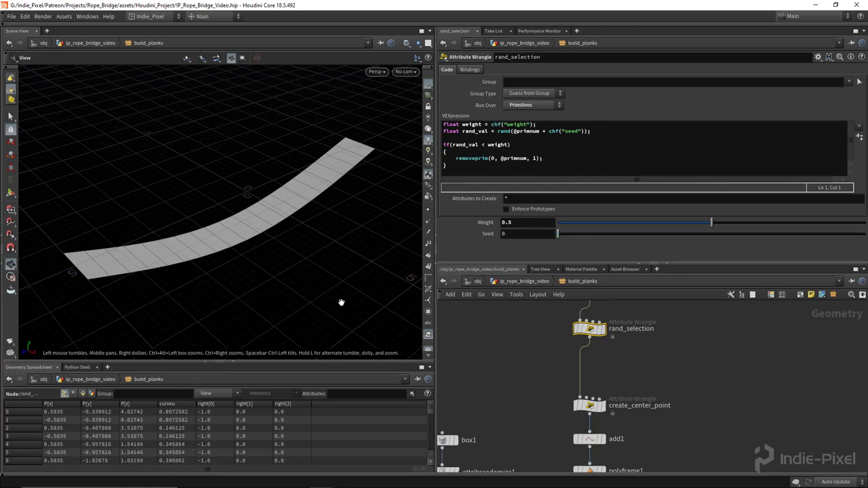
left_click_drag(686, 223, 711, 223)
- Comment out the removeprim line and add i@group_remove = 1; below it inside the if block
left_click(456, 158)
type("//")
key("End")
key("Return")
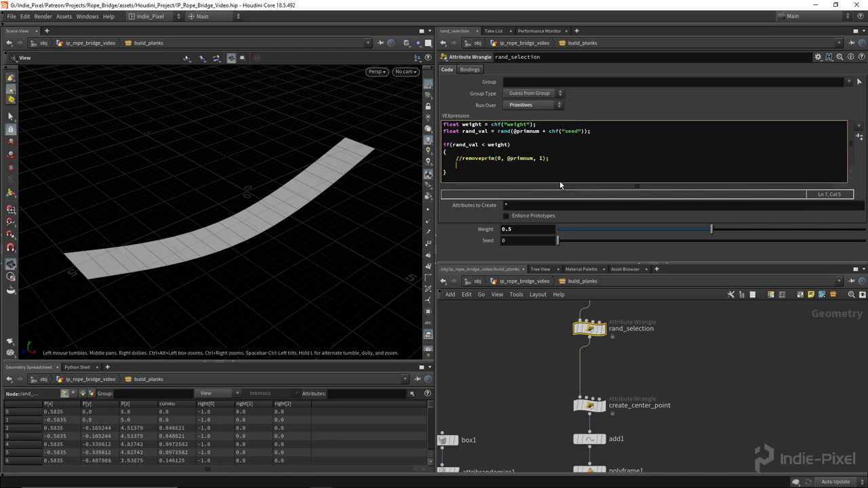
type("i@group")
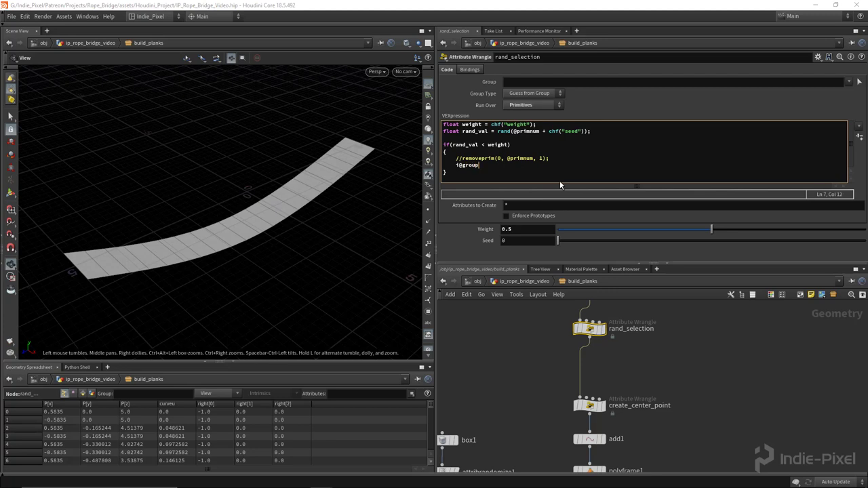
type("_remove = 1;")
- Show the viewport group list, filter it to primitive groups, and check it for the remove group
left_click(428, 312)
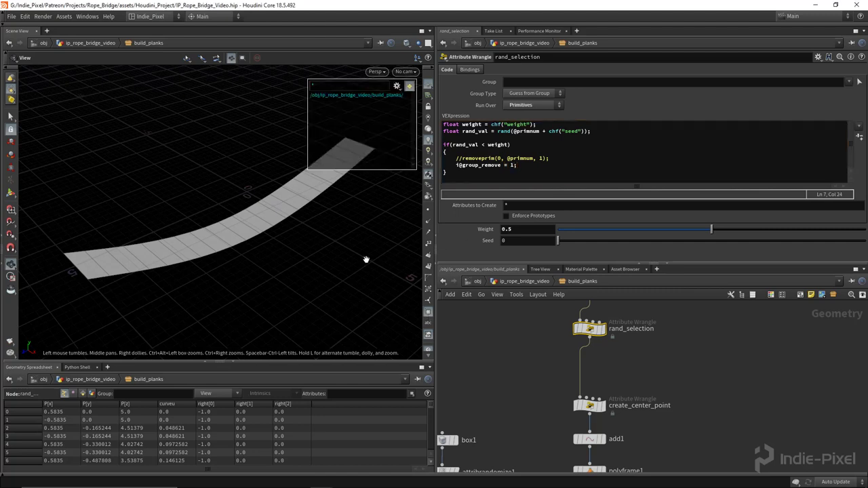
left_click(396, 87)
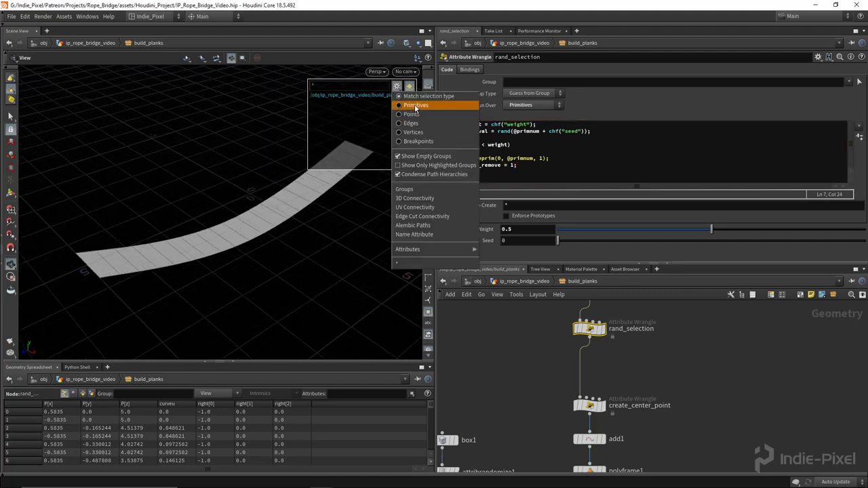
left_click(415, 105)
left_click_drag(339, 189, 291, 205)
left_click(397, 87)
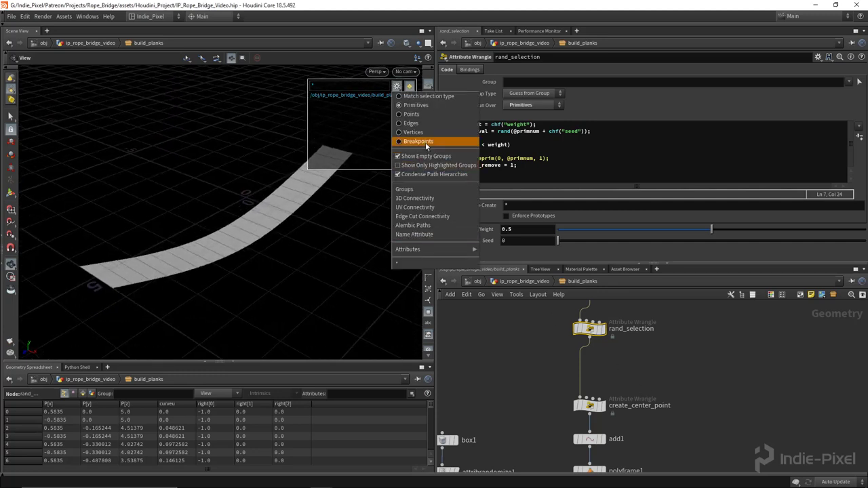
left_click(411, 106)
left_click(397, 86)
left_click(411, 105)
left_click_drag(292, 203, 352, 222)
- Uncomment the removeprim line in the rand_selection code and comment out i@group_remove = 1; instead
left_click(461, 158)
key("BackSpace")
key("BackSpace")
type("//")
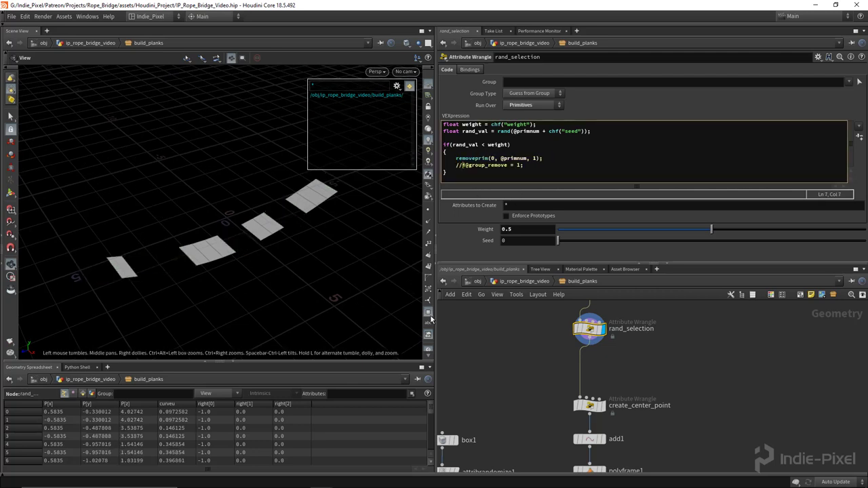
left_click_drag(680, 263, 680, 198)
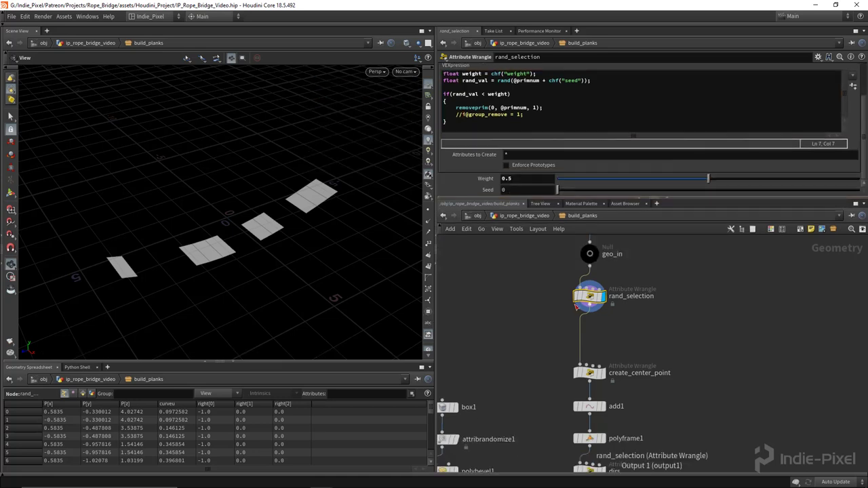
- Test the Weight and Seed sliders of rand_selection, leaving Weight at 0.133 and Seed at 0
key("h")
scroll(618, 312, "down", 4)
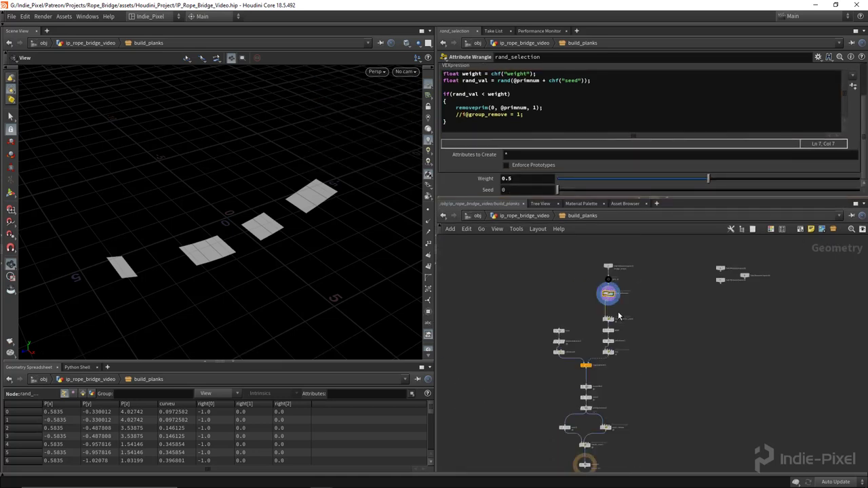
scroll(628, 296, "up", 4)
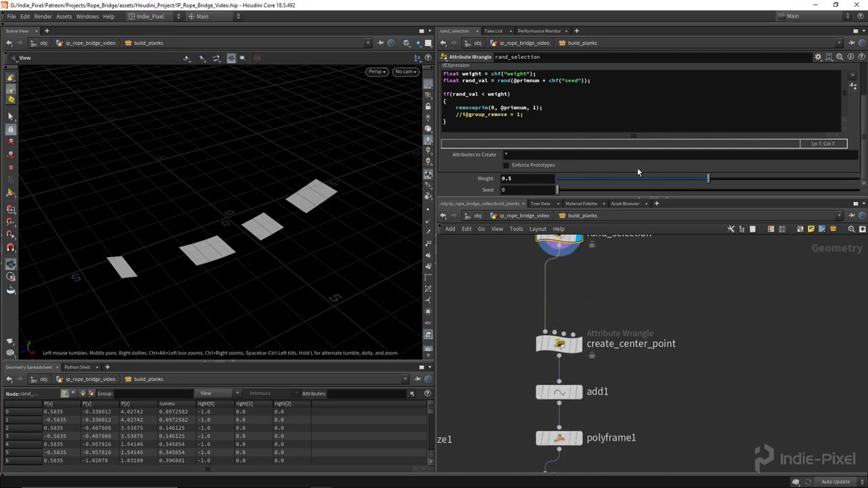
left_click_drag(705, 177, 608, 179)
mouse_move(561, 192)
left_mouse_down()
mouse_move(618, 190)
mouse_move(557, 190)
left_mouse_up()
mouse_move(608, 178)
left_mouse_down()
mouse_move(640, 179)
mouse_move(582, 181)
mouse_move(617, 182)
mouse_move(599, 183)
left_mouse_up()
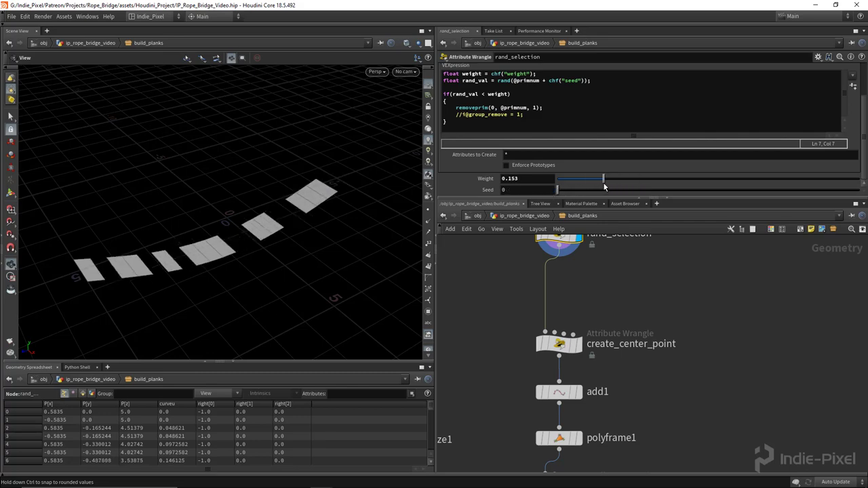
- Display the final output of the build_planks network to view the finished wooden planks with gaps
left_click_drag(271, 204, 682, 357)
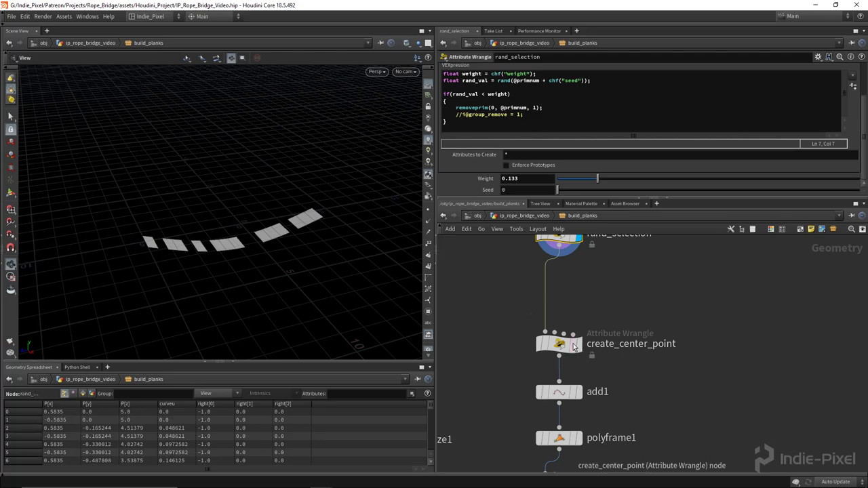
scroll(681, 358, "down", 5)
middle_click_drag(620, 406, 630, 377)
scroll(629, 381, "up", 4)
left_click(606, 392)
left_click_drag(272, 224, 298, 265)
- Insert a Normal node between polybevel1 and copytopoints1 and set its Cusp Angle to 0
scroll(519, 329, "down", 3)
scroll(512, 319, "down", 2)
scroll(522, 339, "up", 4)
key("Tab")
type("normal")
key("Return")
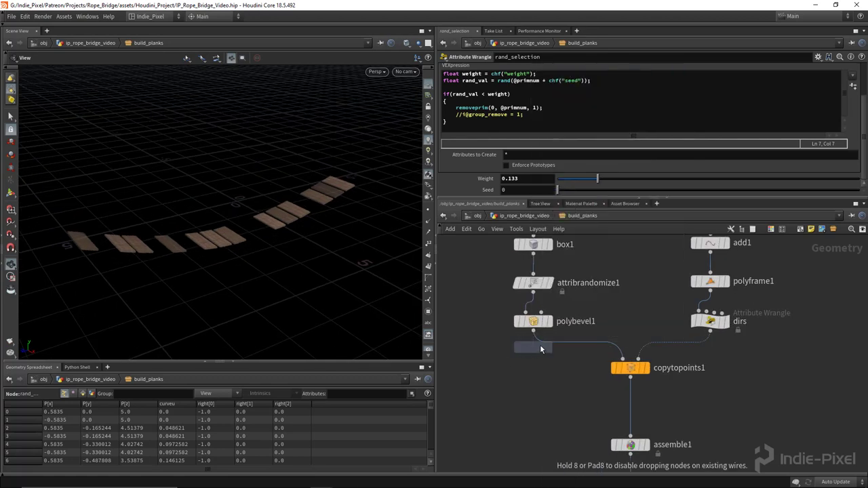
left_click(533, 357)
left_click_drag(658, 134, 560, 133)
left_click_drag(309, 227, 272, 230)
middle_click_drag(739, 422, 712, 319)
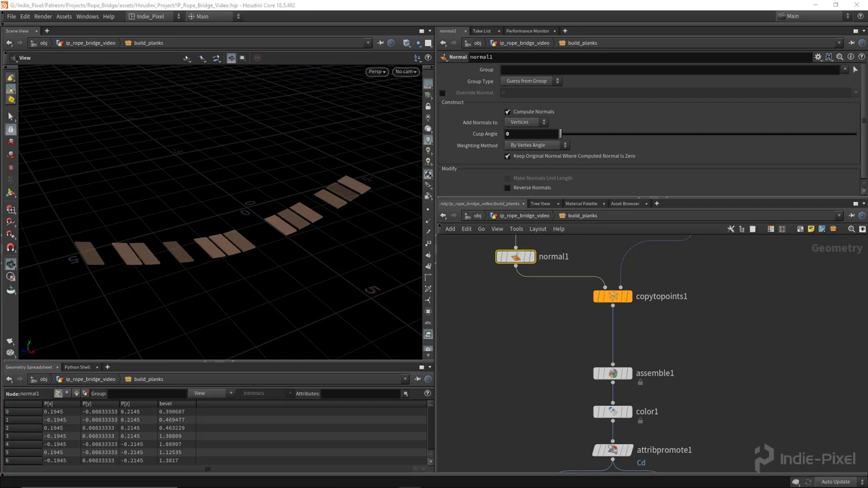
middle_click_drag(665, 293, 652, 314)
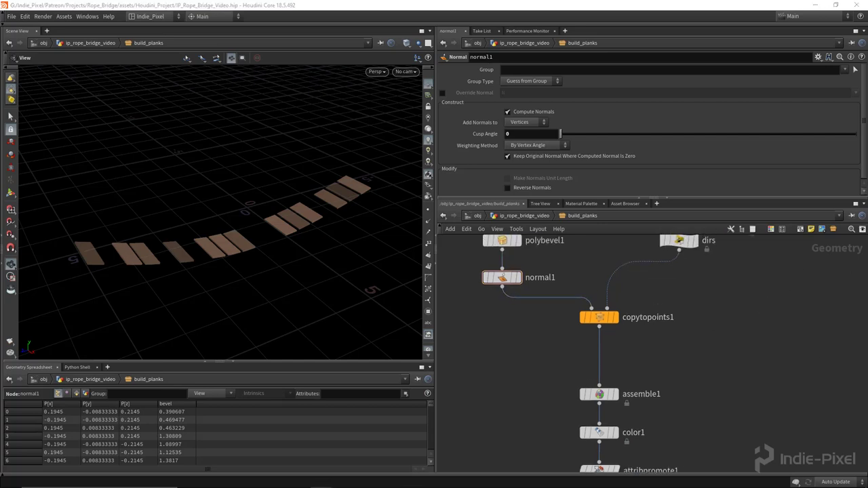
- Open the rope bridge asset's type properties and collapse the Handle Points and Global parameter folders
scroll(657, 298, "down", 5)
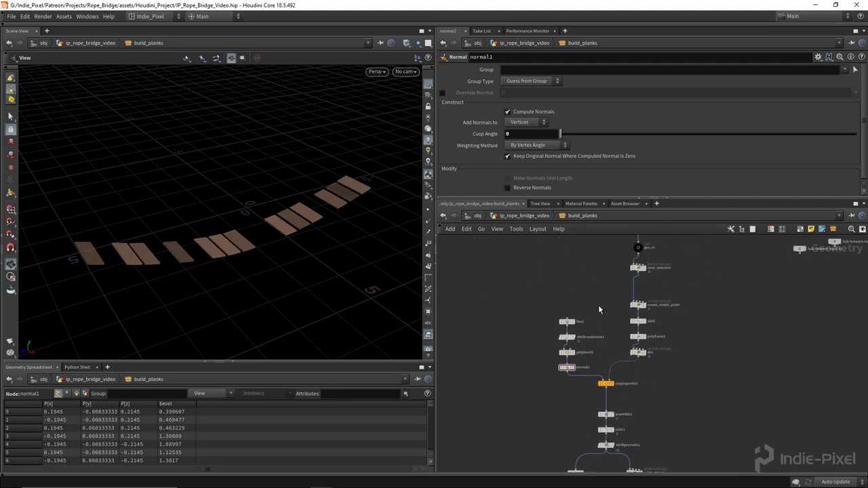
left_click(536, 228)
left_click(558, 439)
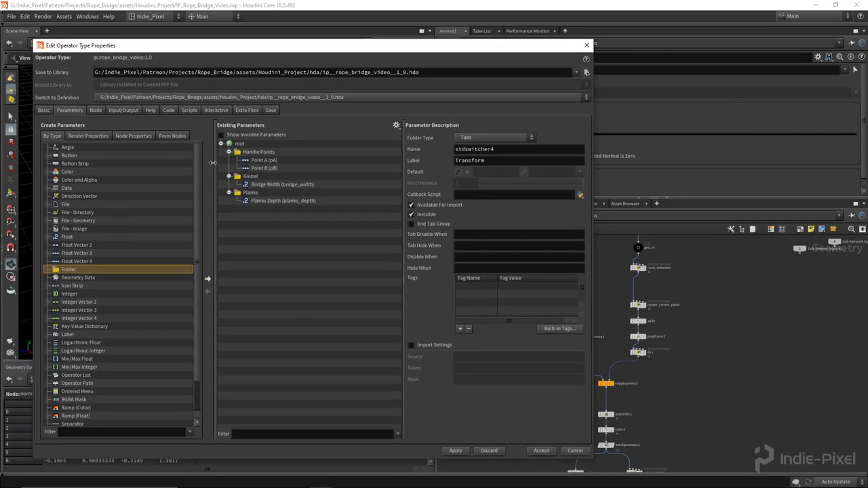
left_click(229, 176)
left_click(229, 152)
left_click_drag(388, 50, 262, 58)
scroll(577, 285, "up", 5)
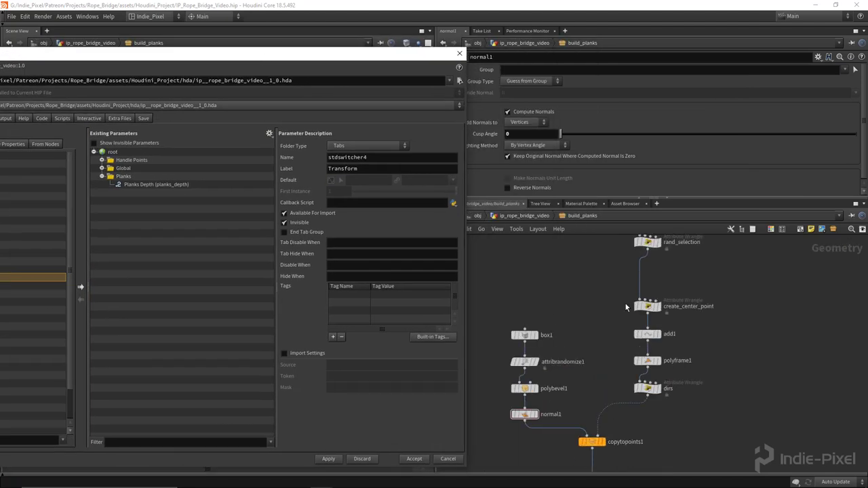
- Promote the Weight and Seed parameters of rand_selection into the asset's Planks folder
left_click_drag(580, 312, 687, 346)
left_click_drag(425, 54, 386, 40)
left_click_drag(495, 187, 109, 175)
left_click_drag(526, 189, 122, 178)
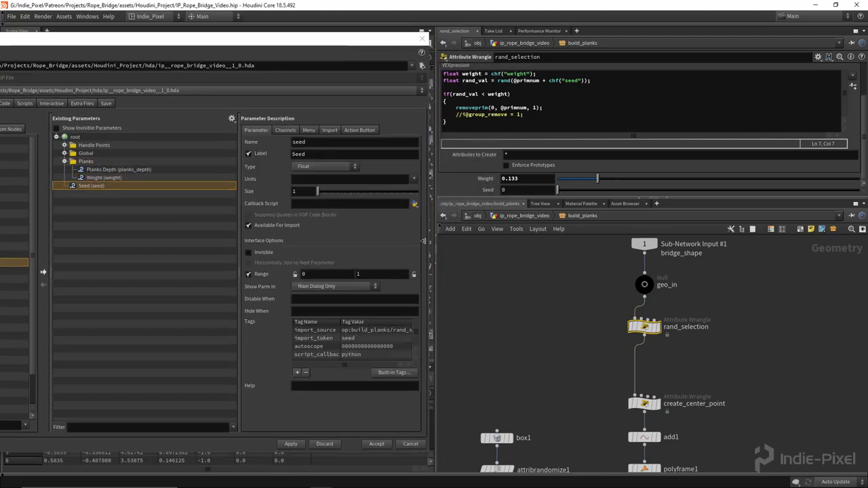
left_click_drag(173, 43, 363, 55)
left_click_drag(279, 197, 274, 174)
- Rename the promoted Weight parameter to remove_weight with the label Removal Weight
left_click(290, 189)
left_click(513, 154)
type("remove_weight")
key("Tab")
type("Remove")
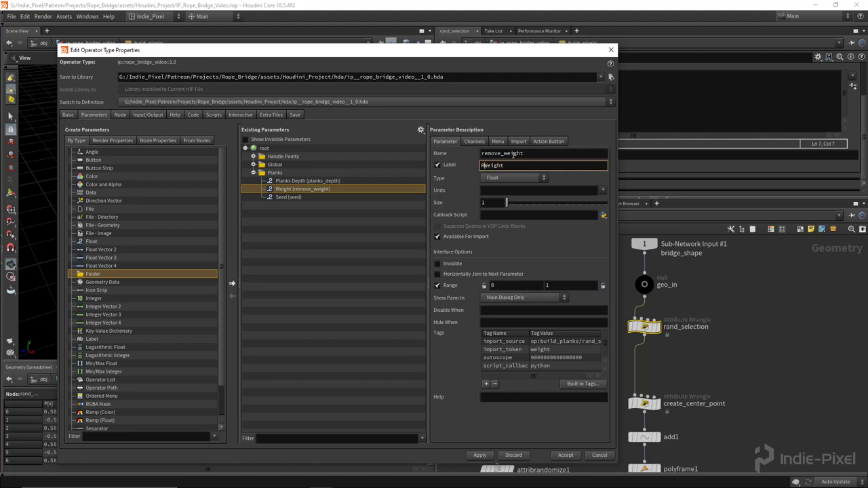
type("l")
key("Return")
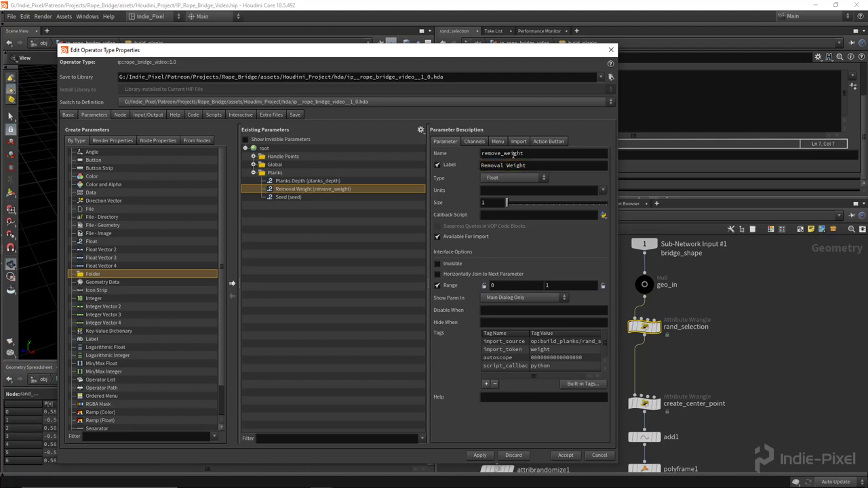
- Rename the promoted Seed parameter to remove_seed with the label Removal Seed
left_click(352, 198)
double_click(516, 157)
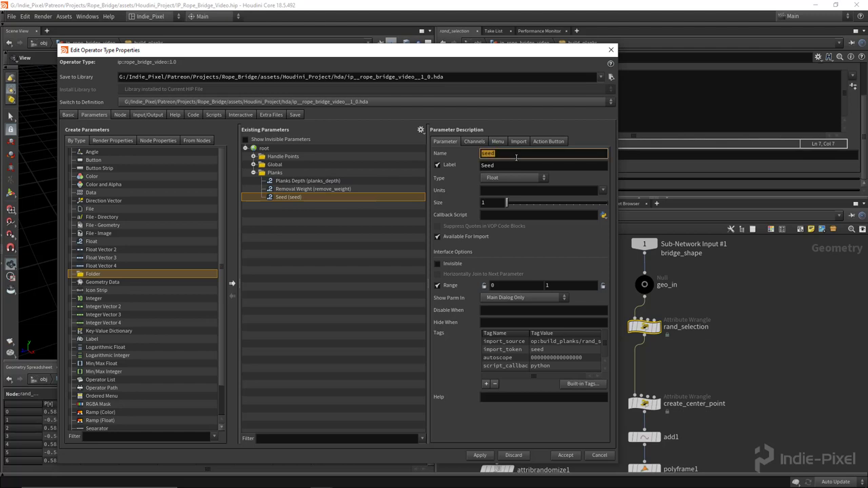
key("Home")
type("remove")
key("Tab")
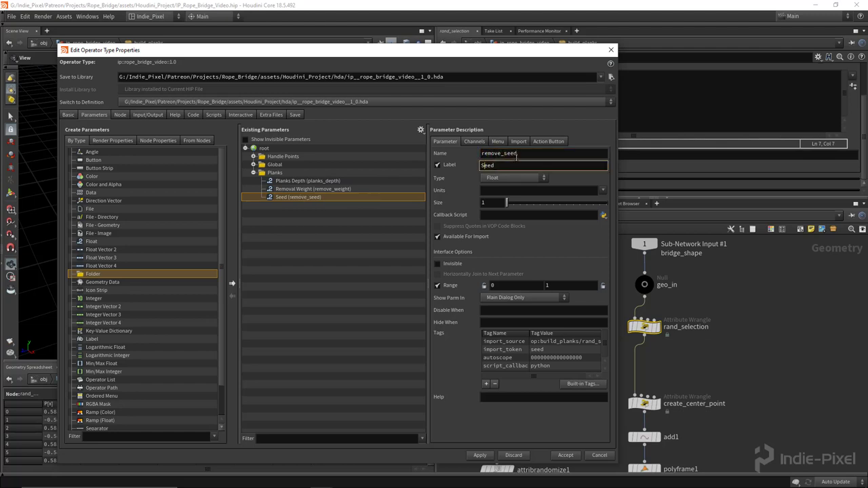
type("Removal")
key("Return")
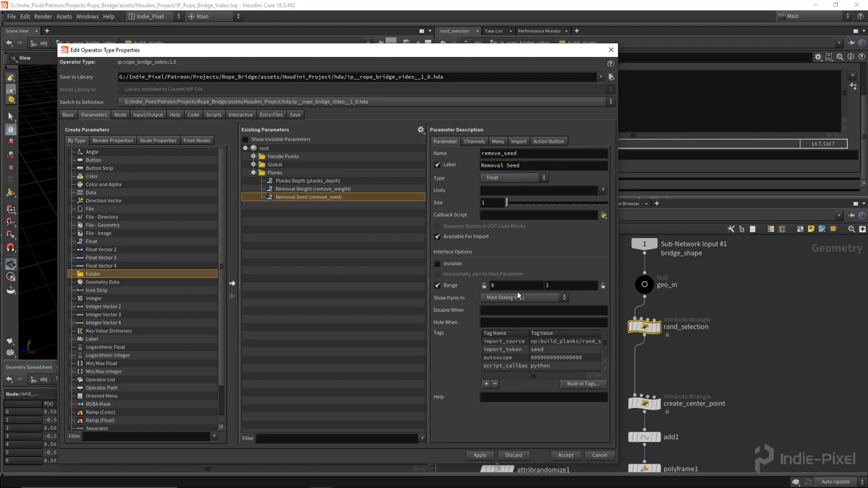
- Lock both ends of the 0 to 1 range for the Removal Seed and Removal Weight parameters
left_click(483, 286)
left_click(602, 285)
left_click(473, 141)
left_click(446, 141)
left_click(349, 190)
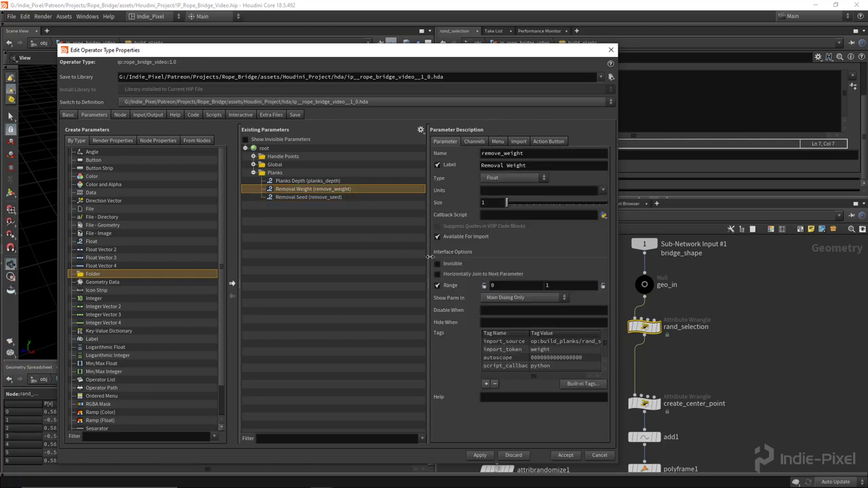
left_click(484, 286)
left_click(603, 287)
left_click(471, 141)
left_click(446, 141)
- Test the bridge asset's promoted parameters by setting Removal Weight to 0.206 and Removal Seed to 0.041
left_click_drag(496, 52, 611, 445)
right_click(516, 243)
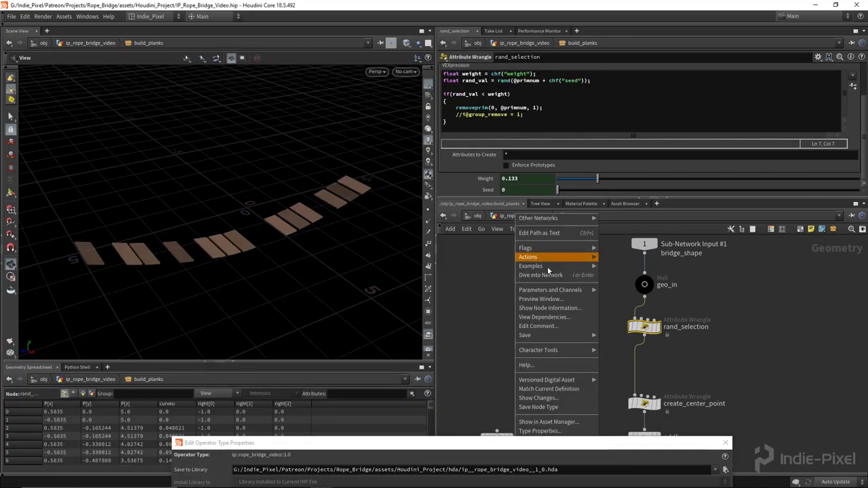
left_click(607, 292)
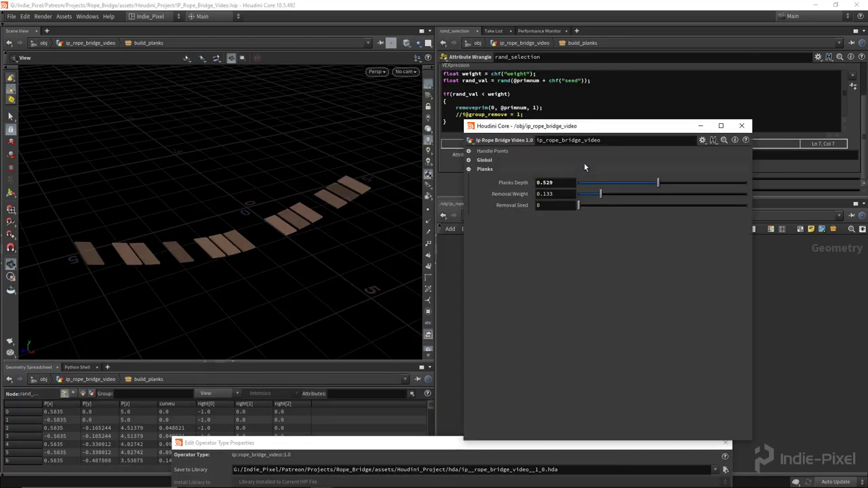
left_click_drag(597, 194, 586, 207)
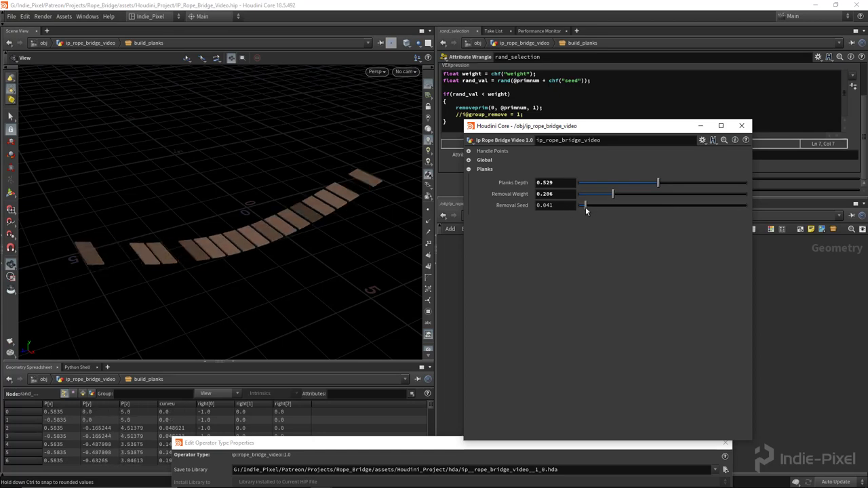
left_click(740, 129)
- Accept the asset's operator type property changes
left_click_drag(699, 445, 581, 114)
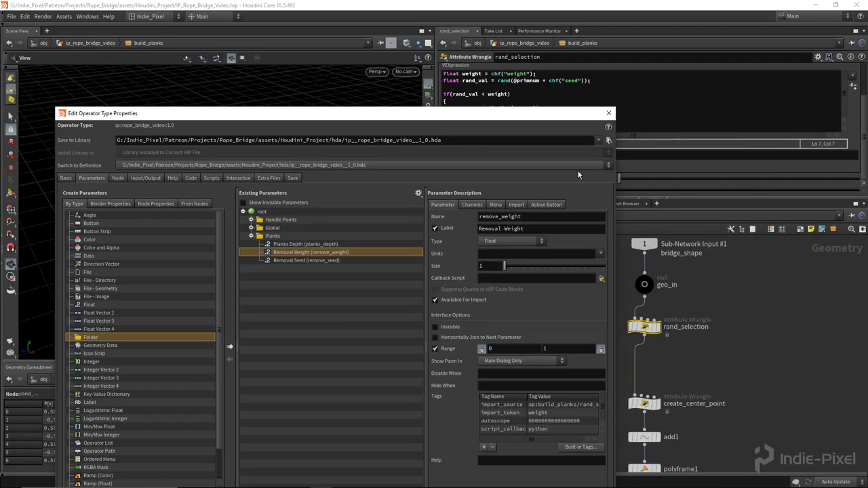
left_click_drag(519, 113, 529, 59)
left_click(573, 461)
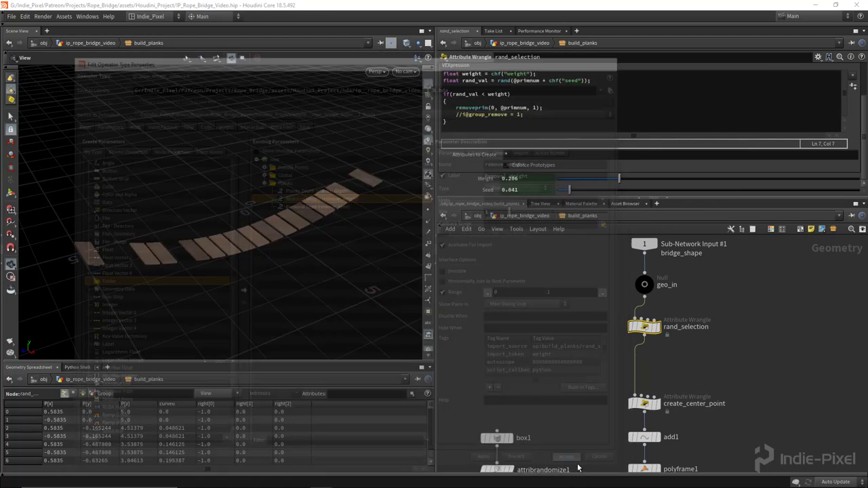
- Insert an Attribute Wrangle between dirs and copytopoints1 and name it rotate
scroll(688, 390, "down", 5)
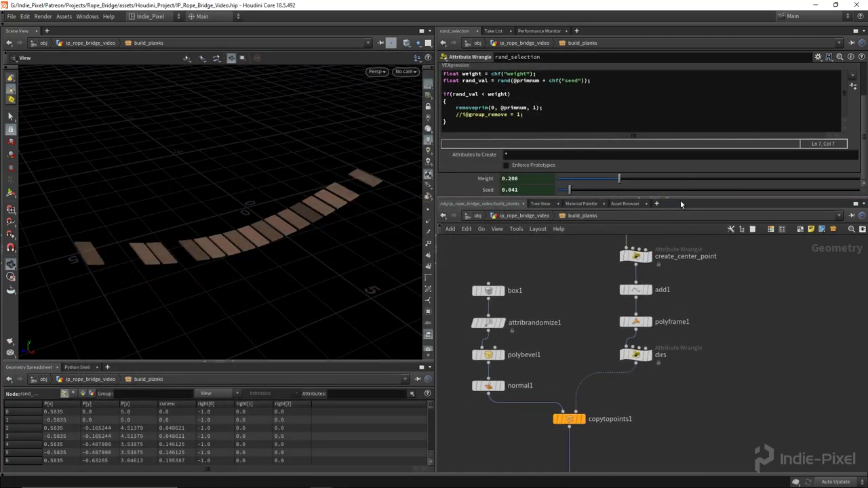
left_click_drag(680, 201, 680, 170)
left_click_drag(224, 231, 319, 231)
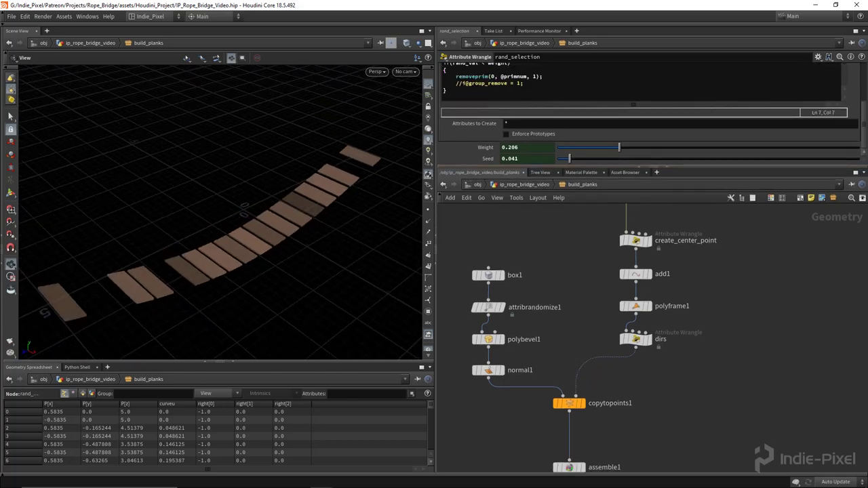
middle_click_drag(630, 383, 628, 359)
key("Tab")
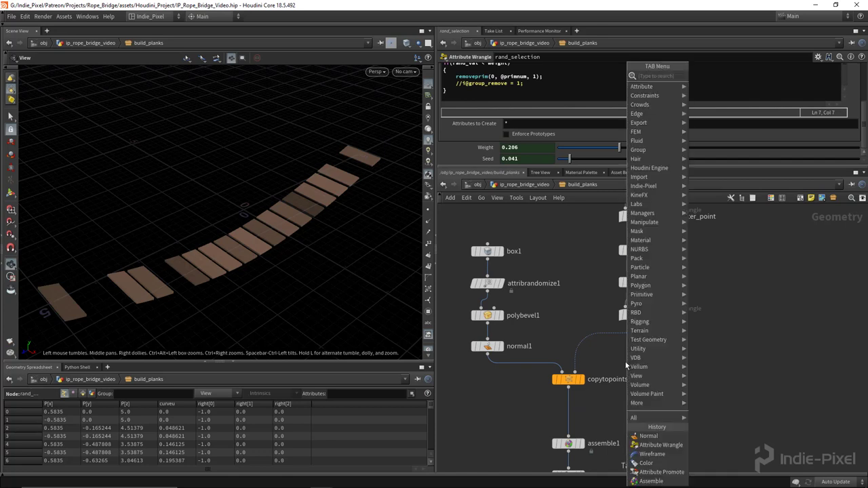
type("wrang")
key("Return")
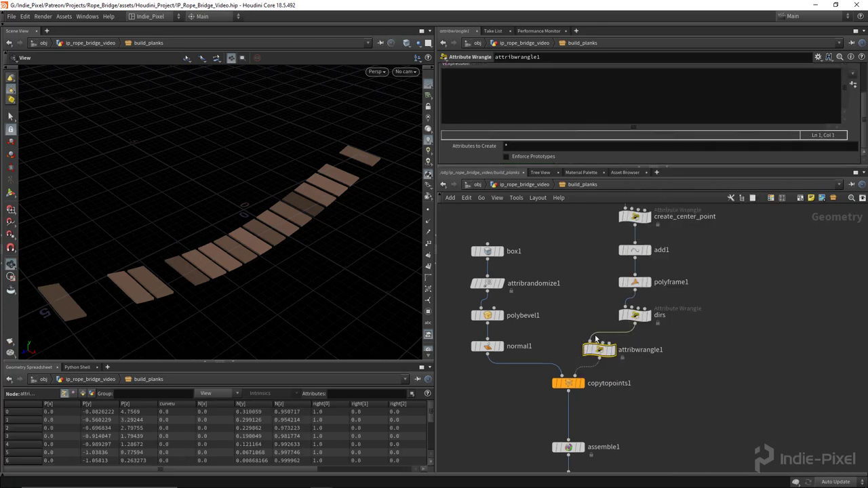
left_click(635, 346)
double_click(677, 346)
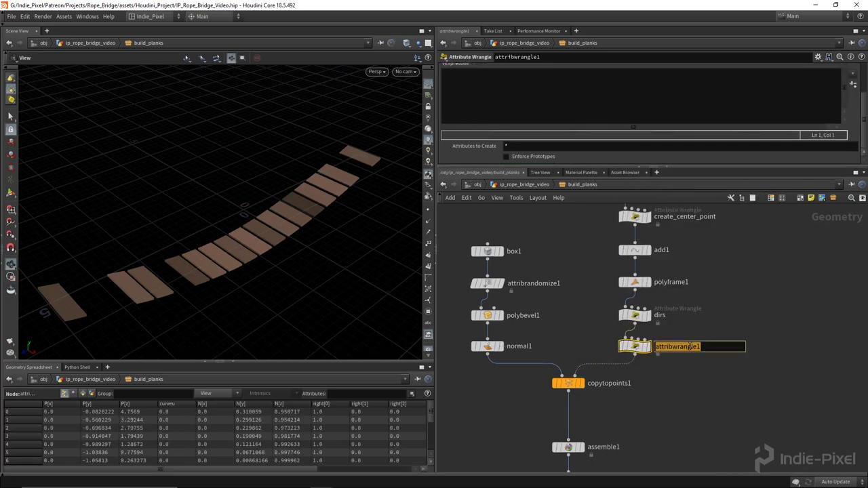
type("rotate")
key("Return")
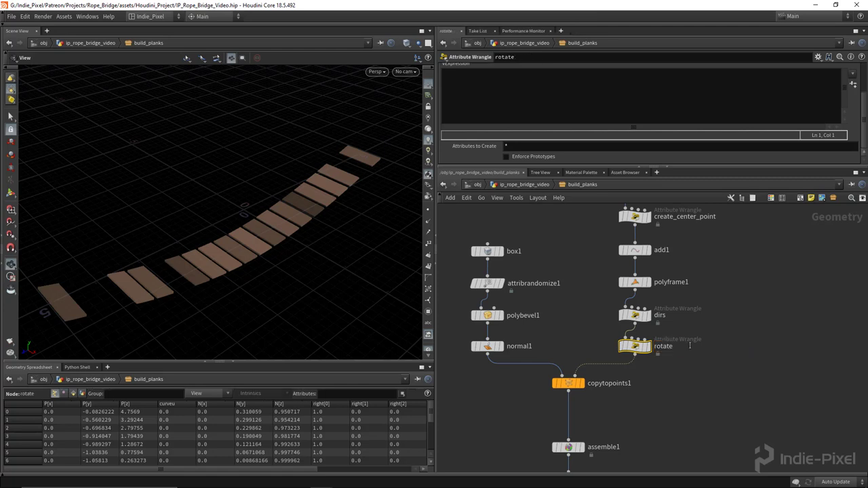
- Begin the rotate wrangle's VEX code with the line float max_angle = chf("max_angle");
left_click_drag(686, 165, 673, 249)
left_click(652, 165)
type("float ma")
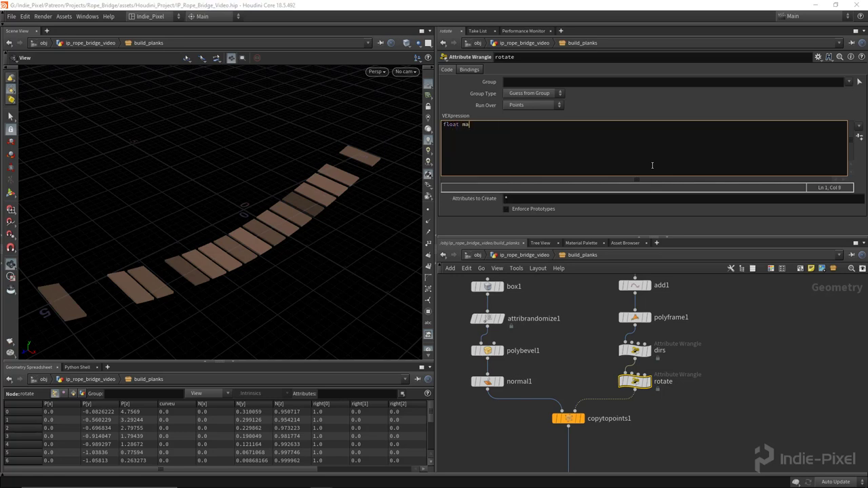
type("x_angle = chf")
type("('")
type("max_angle\");")
key("Return")
type("float rand_val = ")
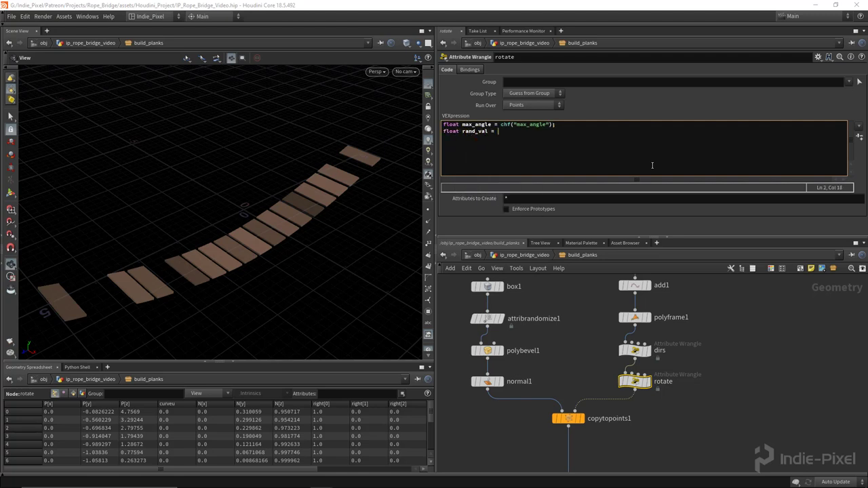
type("rand()")
type("@tnum")
type("p")
type(";")
key("Return")
type("float angle = radians(fit(rand_val,")
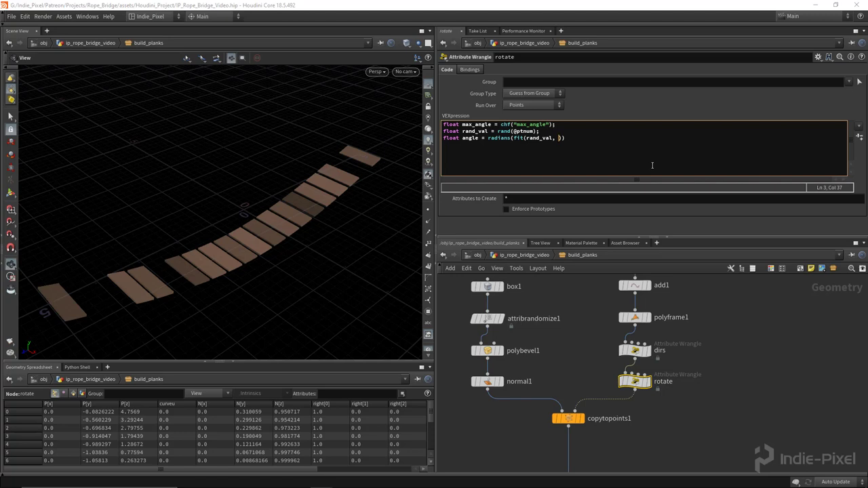
type(", 1, -max_angle, max_angl")
key("Return")
type("float")
key("BackSpace")
key("BackSpace")
key("BackSpace")
key("BackSpace")
key("BackSpace")
key("BackSpace")
type("vector4 rot = quater")
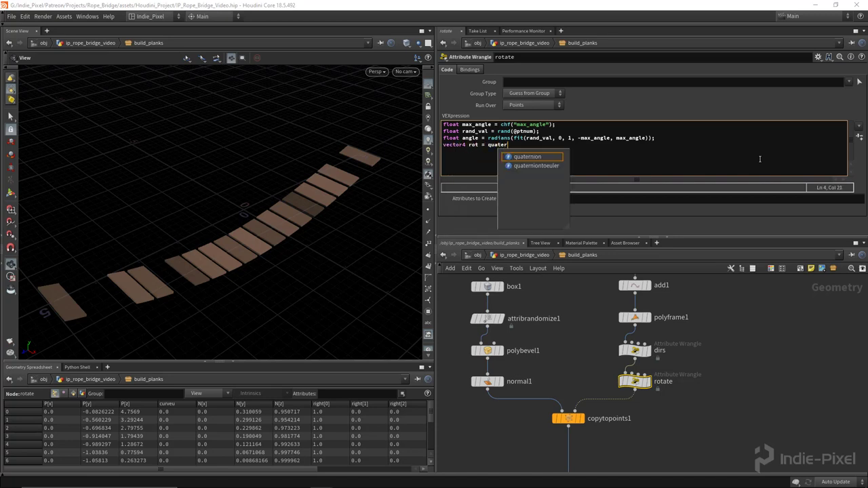
type("(angle")
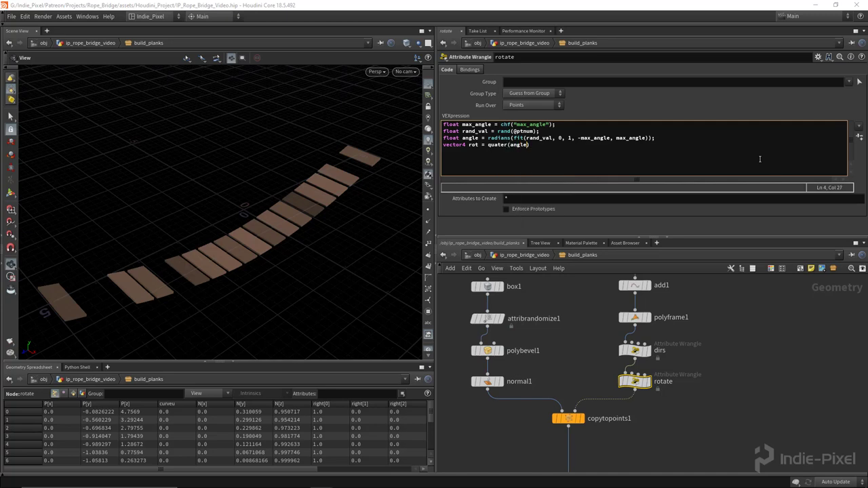
type(", @up);")
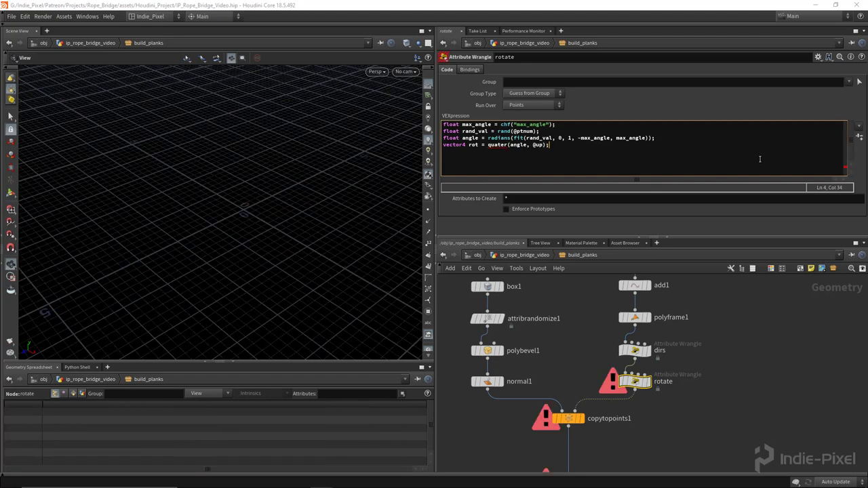
left_click(509, 145)
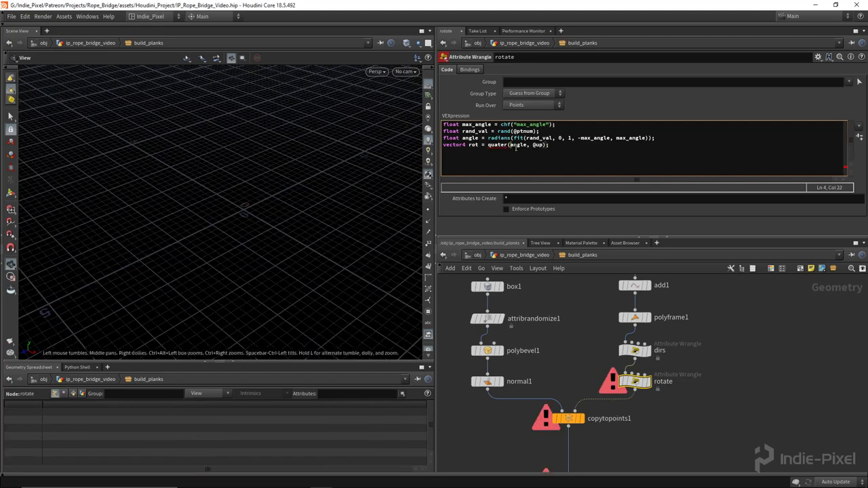
type("nion(a")
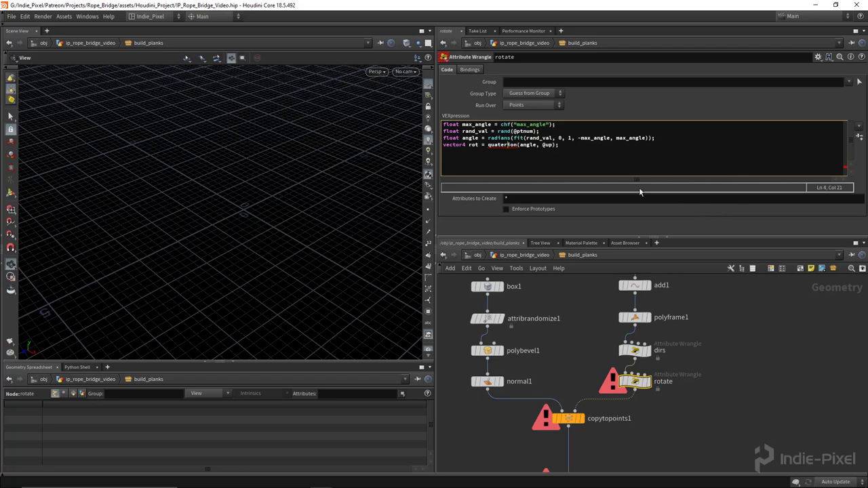
type("n")
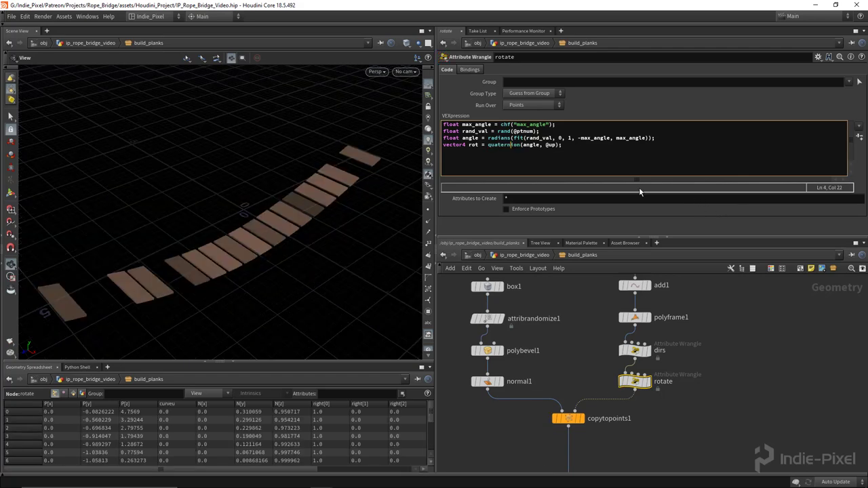
- Add the VEX line @N = qrotate(rot, @N); and generate the wrangle's Max Angle parameter
key("Return")
type("@N = qrotate(rot, @N);")
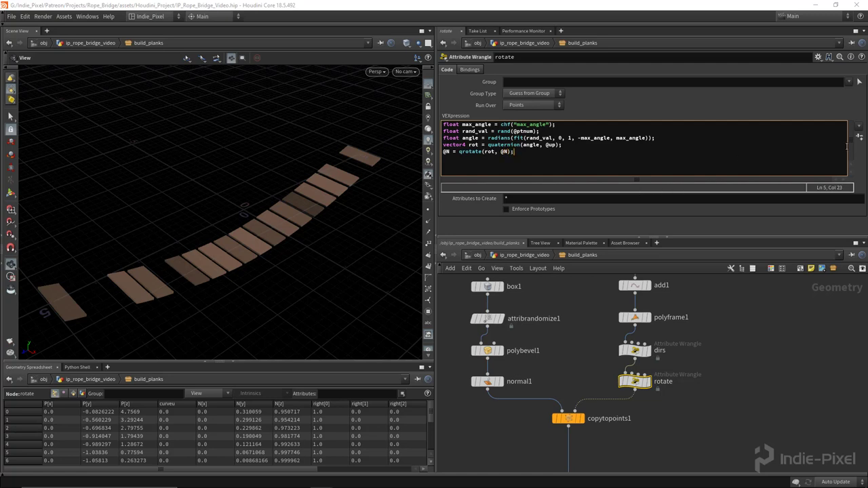
left_click(859, 137)
- Display copytopoints1, try several Max Angle values on the planks, and set Max Angle to 4
left_click_drag(567, 229, 656, 223)
middle_click_drag(575, 407, 592, 352)
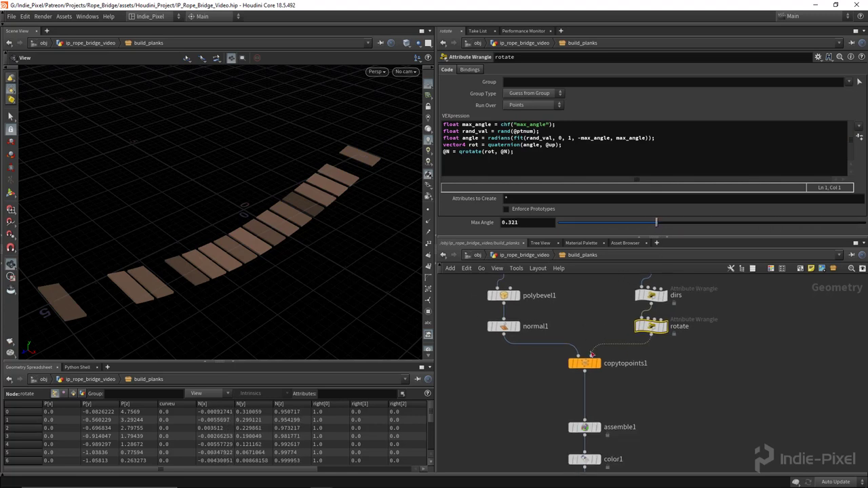
left_click(598, 364)
left_click_drag(291, 258, 306, 262)
left_click_drag(652, 228, 603, 224)
left_click_drag(285, 230, 366, 231)
left_click_drag(612, 224, 865, 224)
mouse_move(524, 228)
middle_mouse_down()
mouse_move(522, 206)
mouse_move(610, 210)
mouse_move(532, 213)
middle_mouse_up()
left_click_drag(382, 249, 305, 218)
middle_click(533, 223)
type("4")
key("Return")
left_click_drag(348, 223, 268, 193)
- Display the output0 node at the end of the build_planks network
scroll(692, 349, "down", 5)
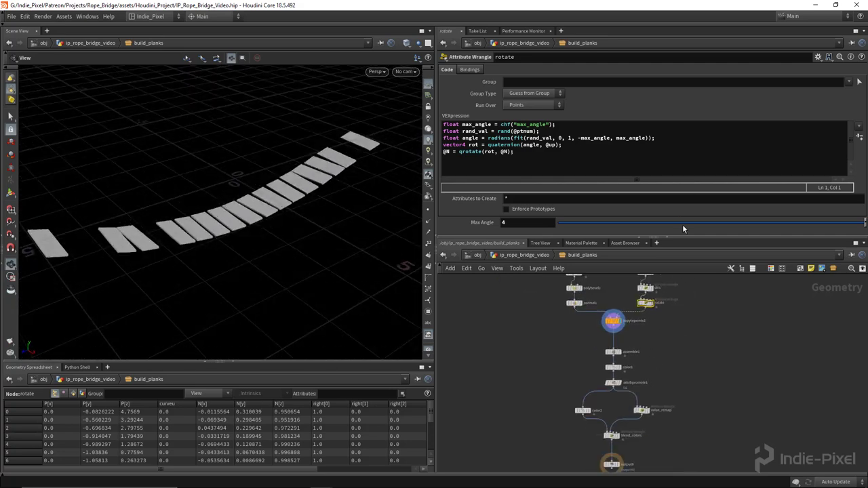
left_click_drag(682, 237, 681, 181)
scroll(692, 329, "up", 5)
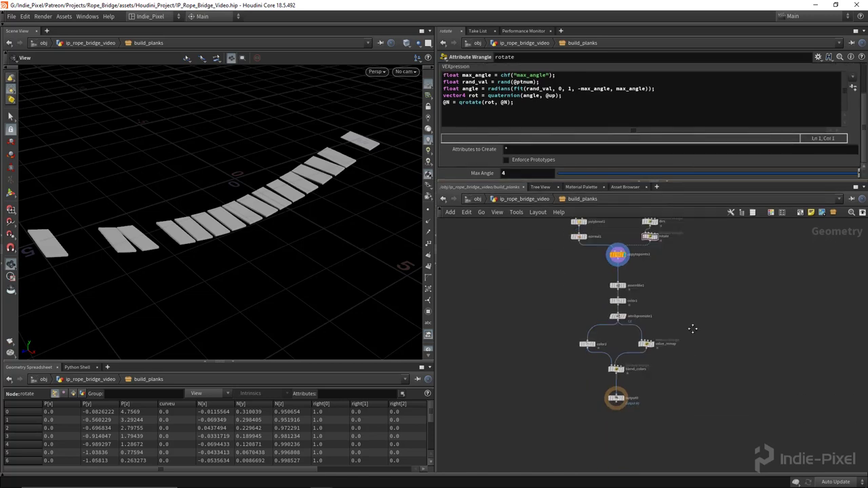
left_click(616, 436)
scroll(647, 366, "down", 4)
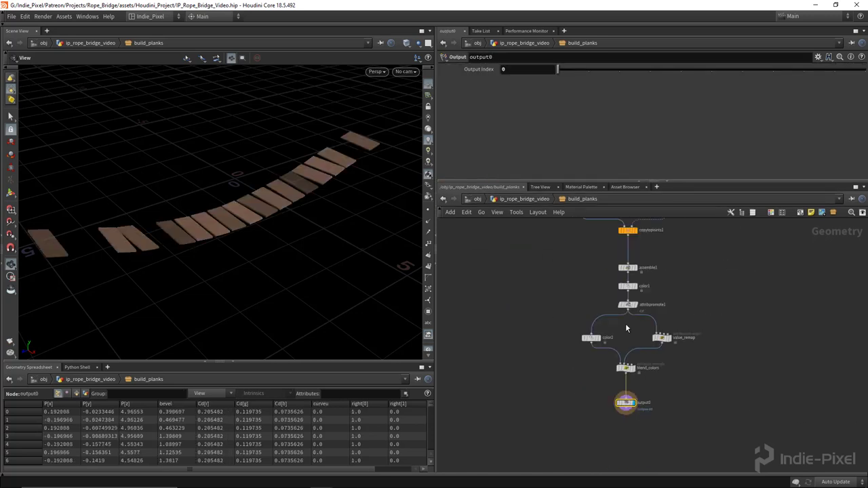
- Open the bridge asset's type properties and promote the rotate wrangle's Max Angle parameter into the Planks folder
right_click(527, 198)
left_click(557, 414)
left_click_drag(452, 54, 331, 63)
scroll(674, 316, "up", 5)
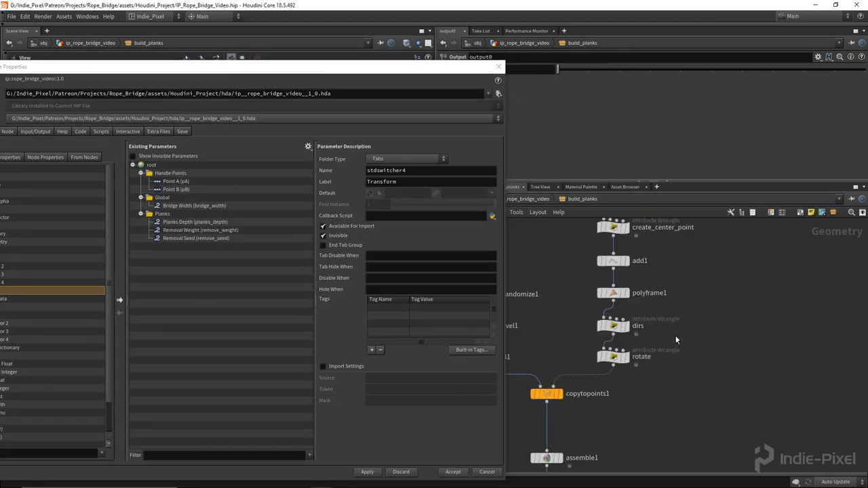
left_click_drag(675, 340, 593, 369)
left_click_drag(690, 397, 535, 341)
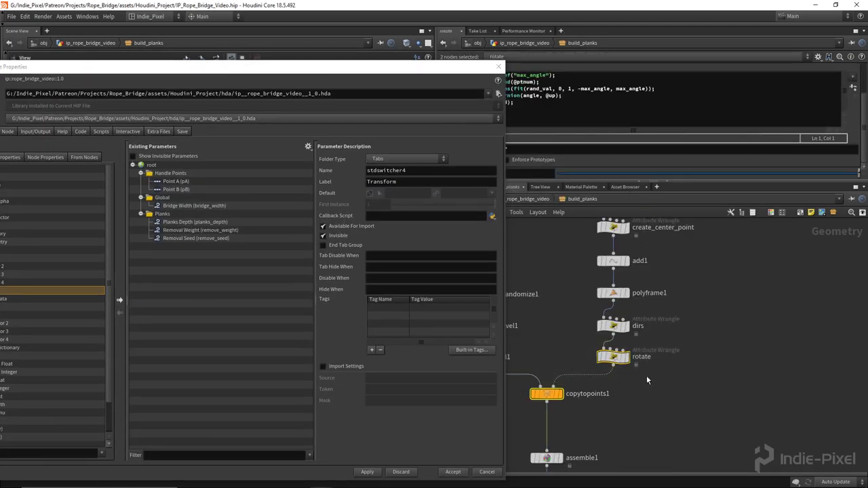
left_click_drag(456, 67, 398, 48)
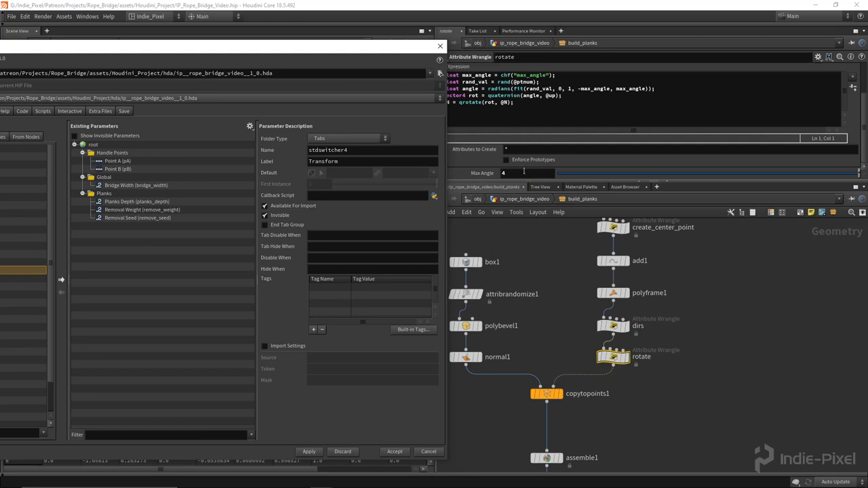
left_click_drag(523, 171, 220, 226)
left_click_drag(183, 52, 321, 52)
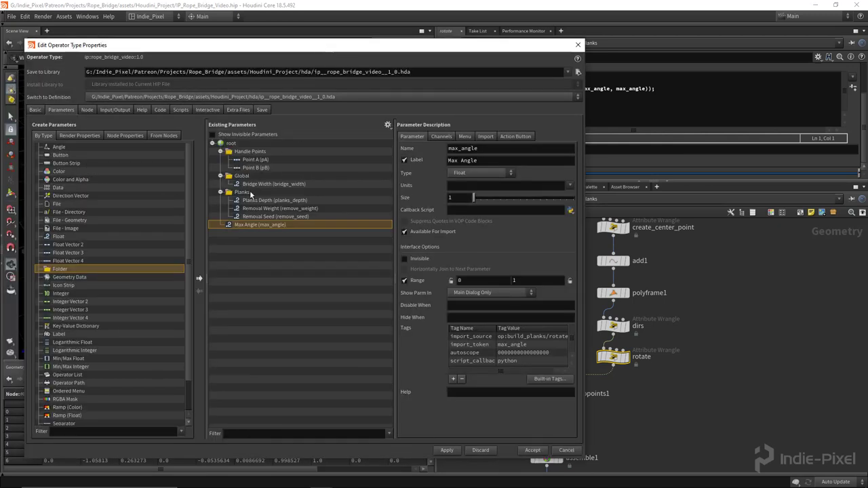
left_click_drag(241, 224, 242, 192)
- Label the promoted angle parameter Max Rand Angle and name it planks_max_rand_angle
left_click(495, 148)
key("Tab")
type("Rand")
key("Return")
left_click(495, 148)
type("rand_")
key("Return")
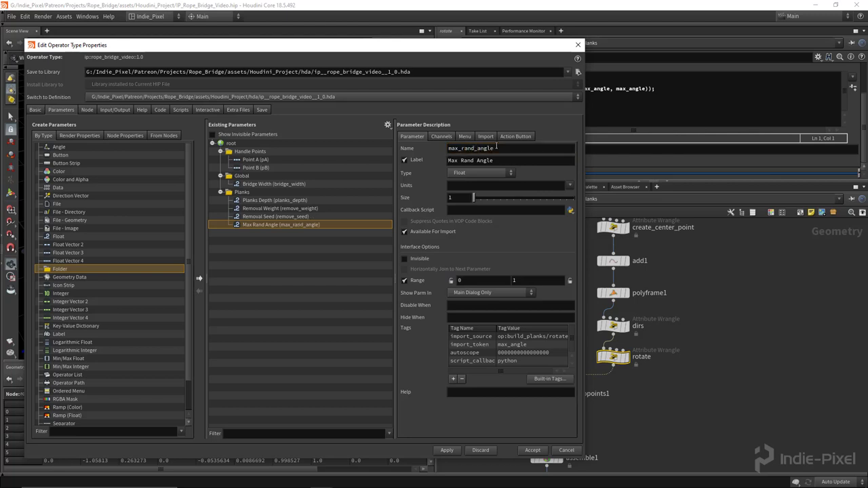
left_click(509, 149)
type("planks_")
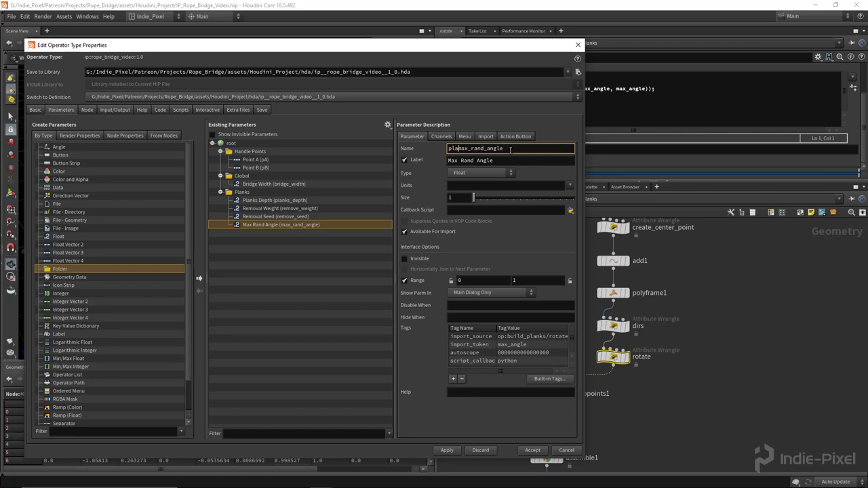
key("Tab")
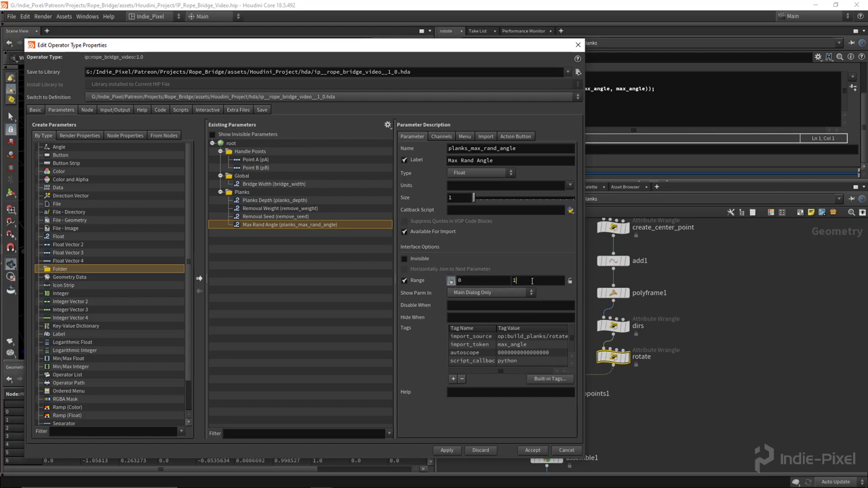
- Set the Max Rand Angle range to 0 to 10 with both ends locked and accept the type properties
type("0")
key("Return")
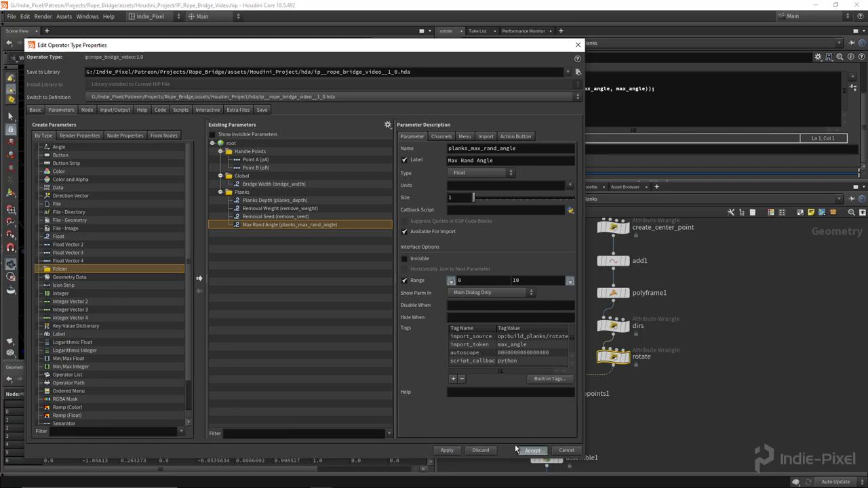
left_click(532, 450)
- Test Max Rand Angle in the asset's separate parameter window, setting it to 3.5
right_click(525, 202)
mouse_move(563, 276)
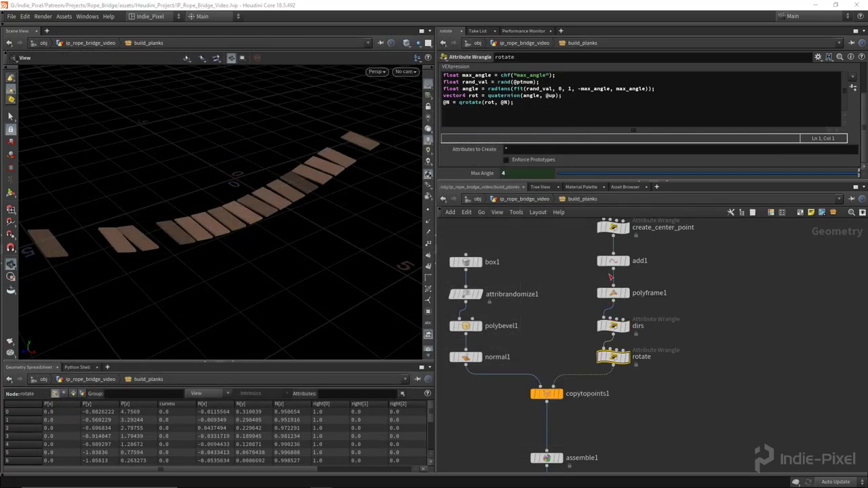
left_click(613, 276)
left_click_drag(689, 210, 666, 223)
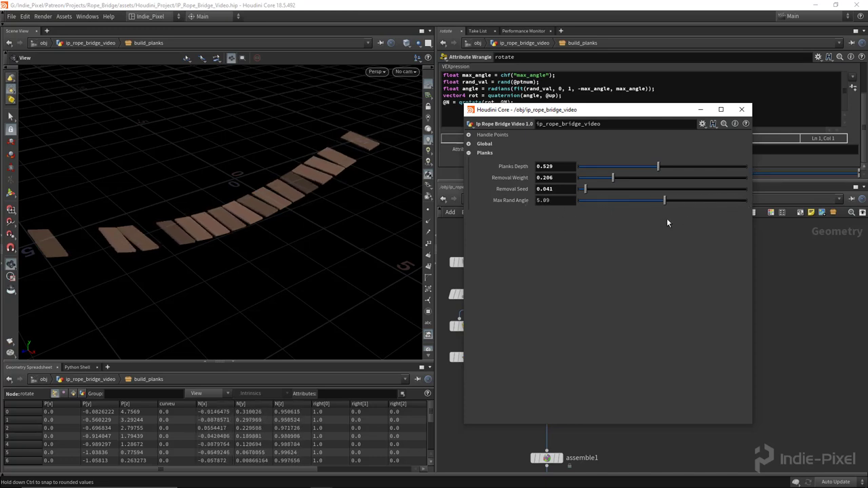
left_click(741, 109)
- Return to the object level and save the ip_rope_bridge_video node type
key("h")
key("u")
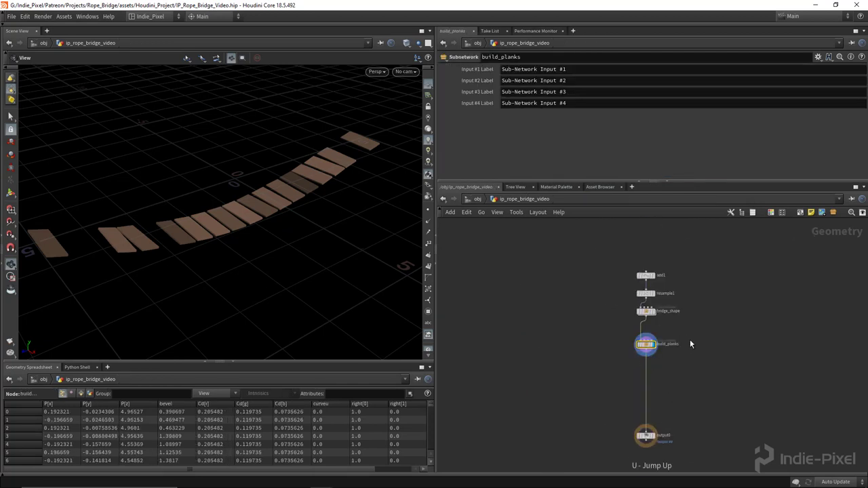
key("u")
right_click(589, 339)
left_click(624, 458)
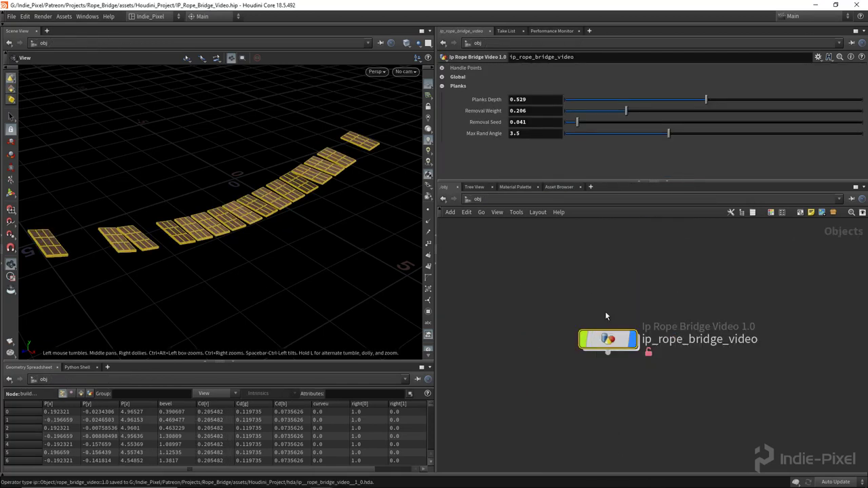
double_click(598, 339)
right_click(507, 202)
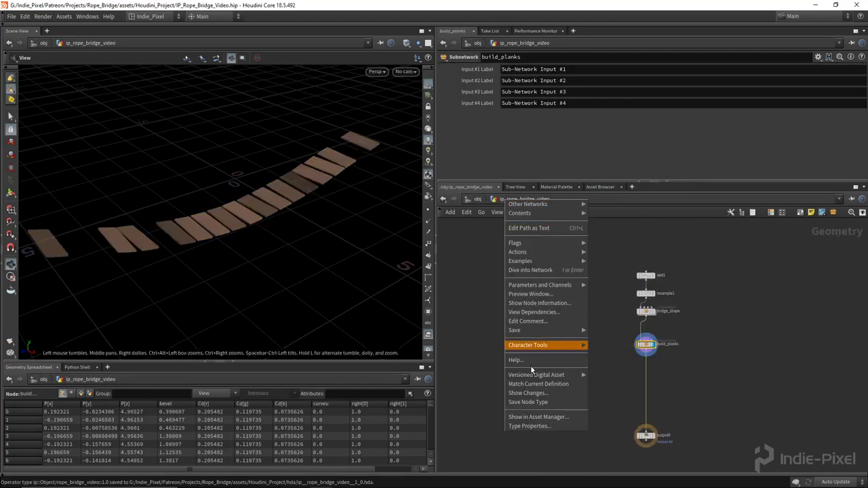
left_click(501, 202)
key("u")
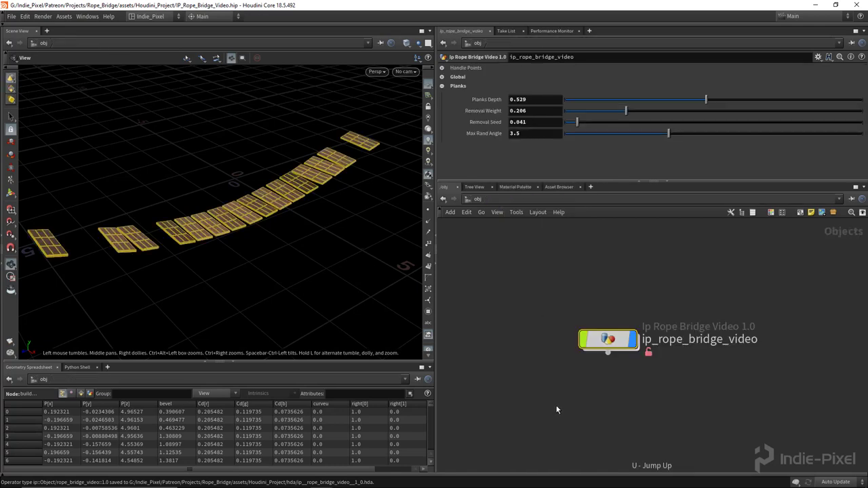
right_click(600, 339)
left_click(595, 443)
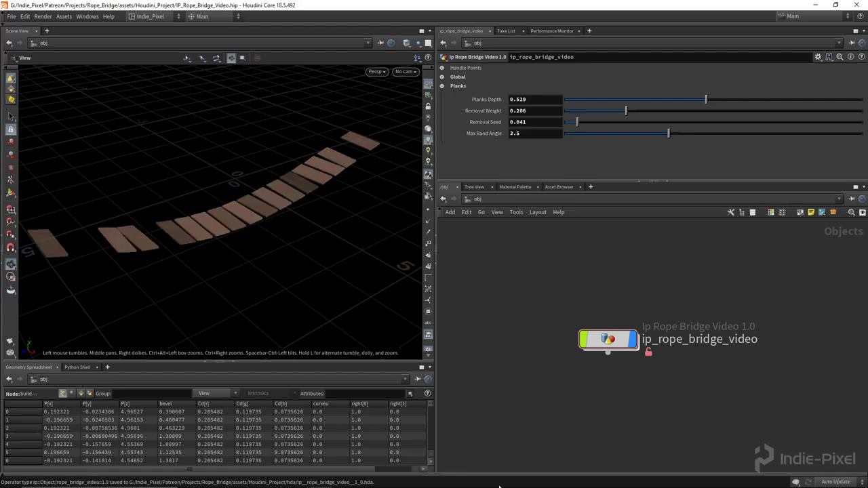
- Switch to Unreal Editor and rebuild all instances of the ip__rope_bridge_video__1_0 asset
left_click(377, 479)
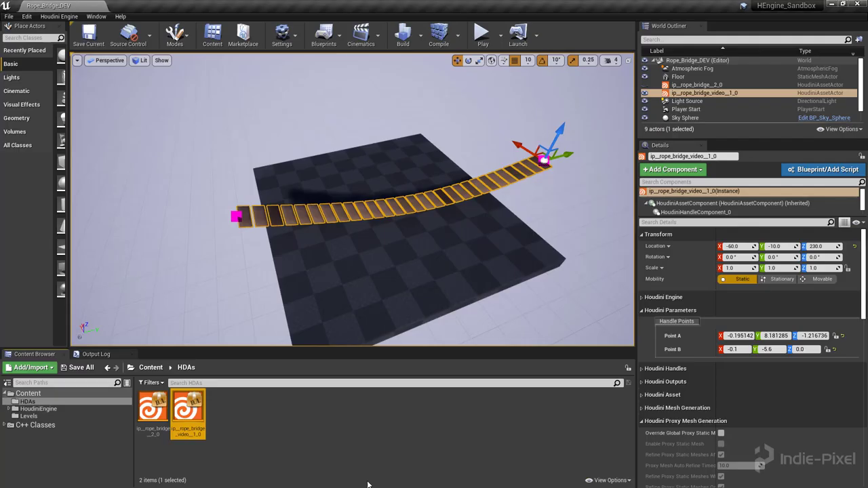
right_click(194, 414)
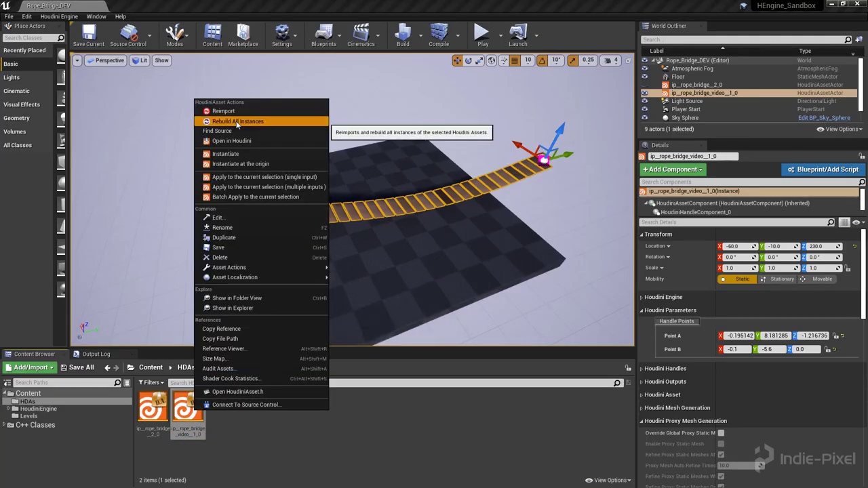
left_click(237, 122)
- Move the bridge's Point A handle to about X 0.80, Y 5.08 and set Bridge Width to about 1.35 m
right_click_drag(353, 203, 451, 136)
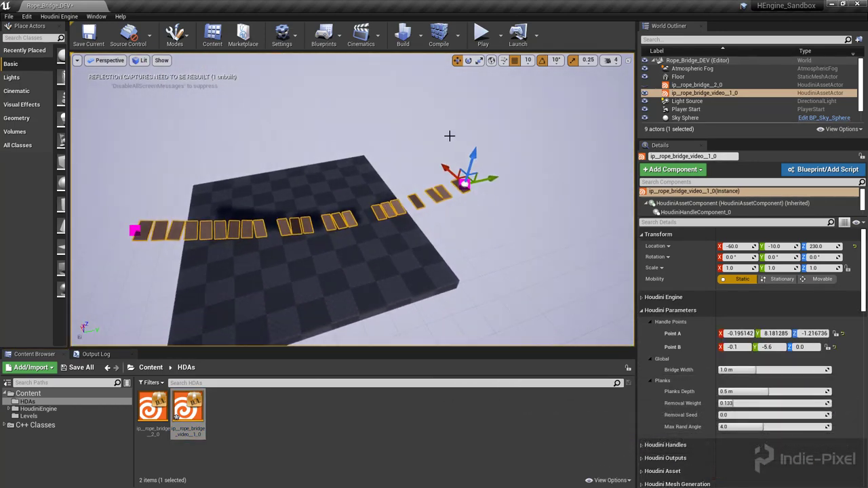
left_click_drag(442, 171, 377, 173)
right_click_drag(377, 173, 384, 252)
scroll(749, 318, "down", 3)
left_click_drag(747, 317, 780, 316)
right_click_drag(419, 231, 424, 275)
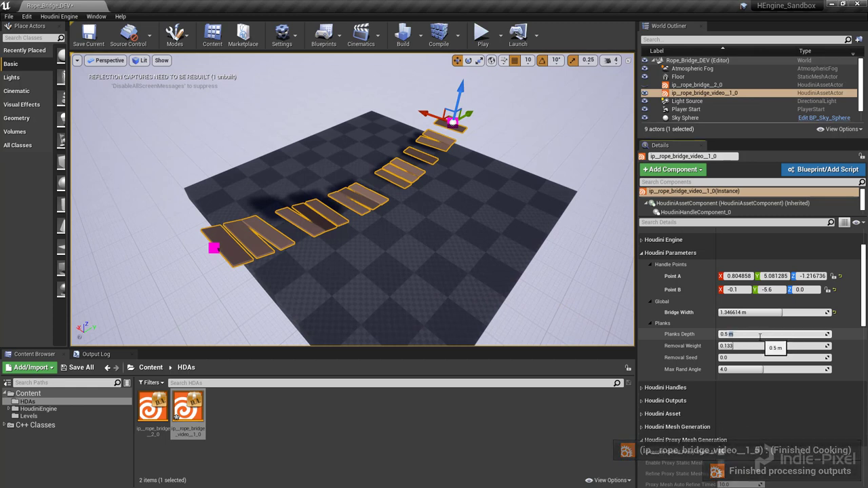
- Set the bridge's Planks Depth to about 0.396 m, Removal Weight to about 0.08 and Max Rand Angle to about 3.12
left_click_drag(765, 336, 777, 335)
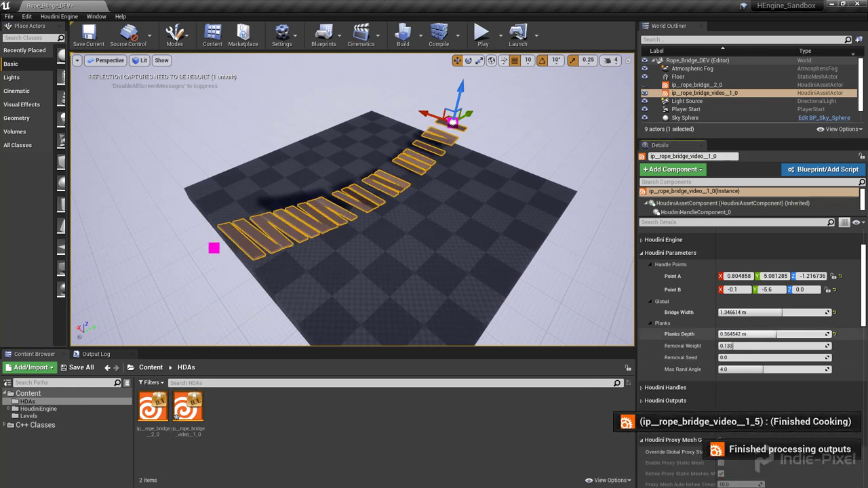
left_click_drag(438, 166, 515, 173, "alt")
scroll(741, 304, "down", 3)
left_click_drag(740, 304, 754, 302)
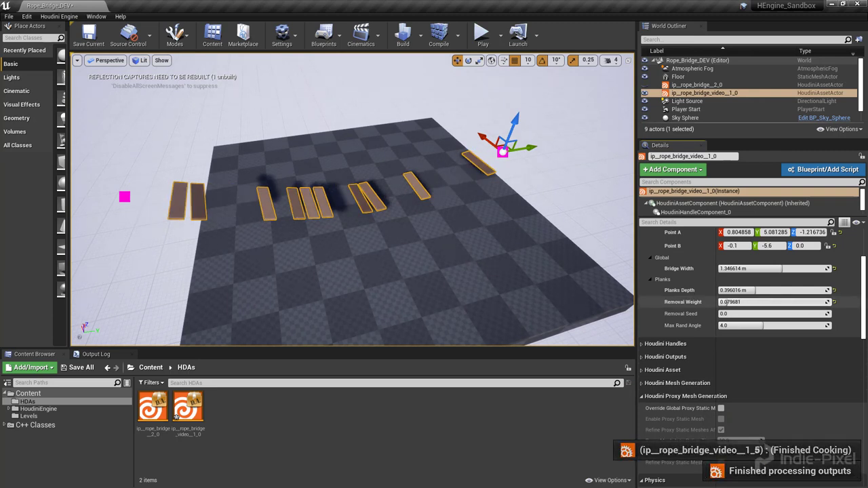
mouse_move(753, 324)
left_mouse_down()
mouse_move(783, 335)
mouse_move(752, 331)
left_mouse_up()
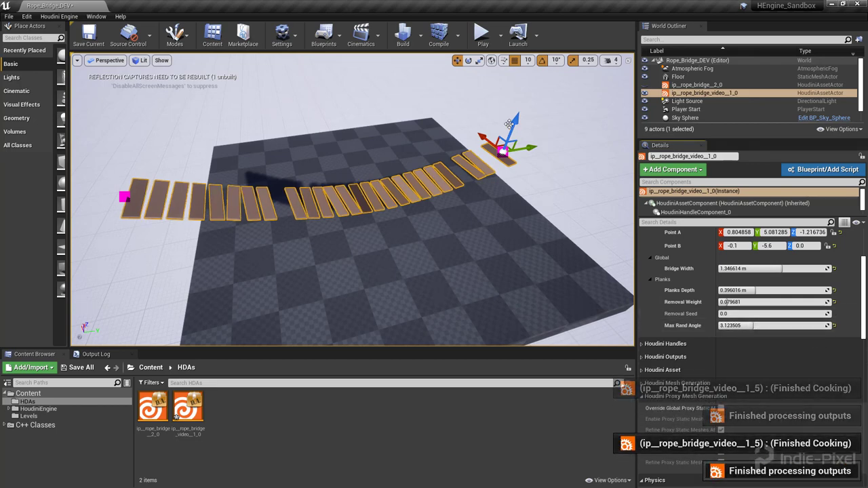
- Raise the bridge's Point A handle slightly and inspect the planks from another angle
left_click_drag(507, 124, 506, 119)
scroll(507, 136, "down", 3)
right_click_drag(352, 204, 353, 203)
right_click_drag(203, 237, 203, 237)
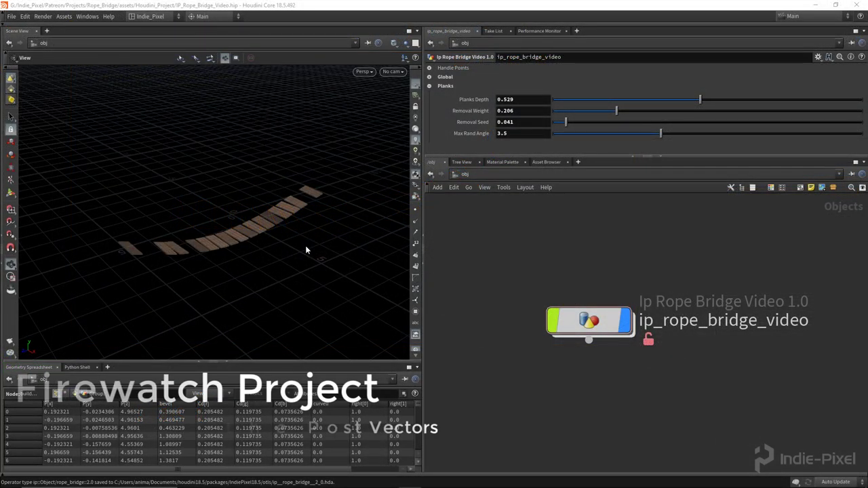
- Switch to Houdini, inspect the planks up close and open the ip_rope_bridge_video network
left_click_drag(294, 200, 340, 188)
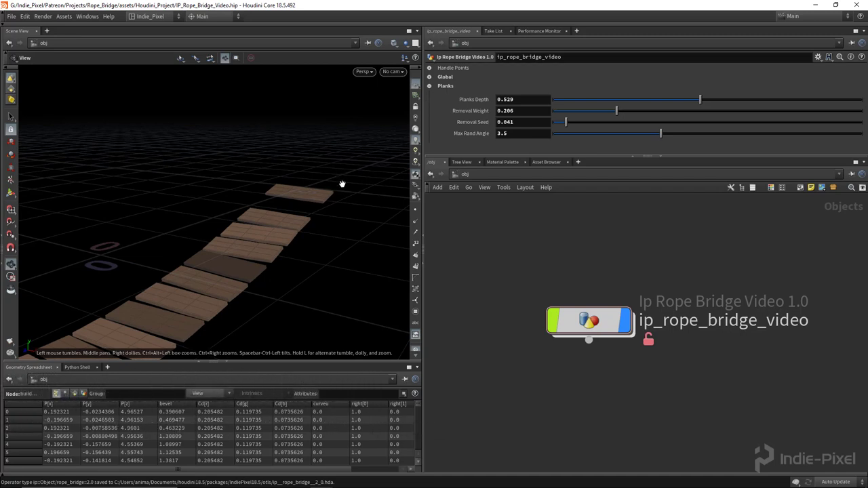
mouse_move(341, 184)
left_mouse_down()
mouse_move(318, 189)
mouse_move(352, 193)
left_mouse_up()
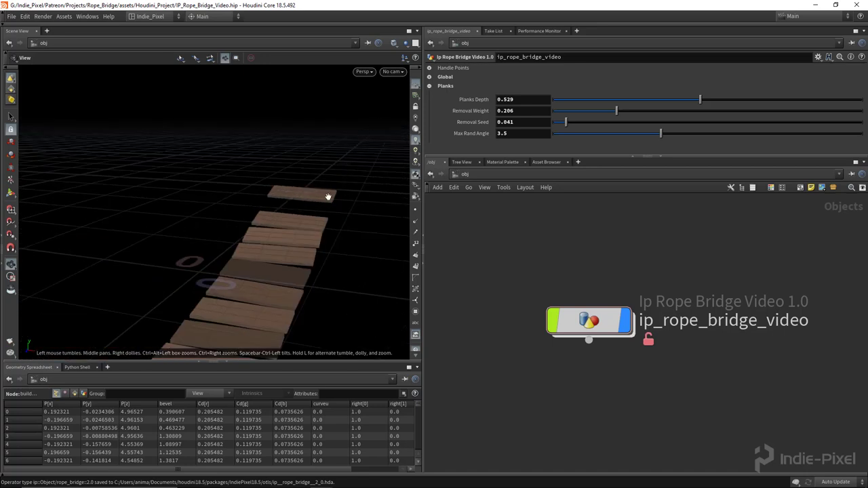
left_click_drag(346, 160, 178, 221)
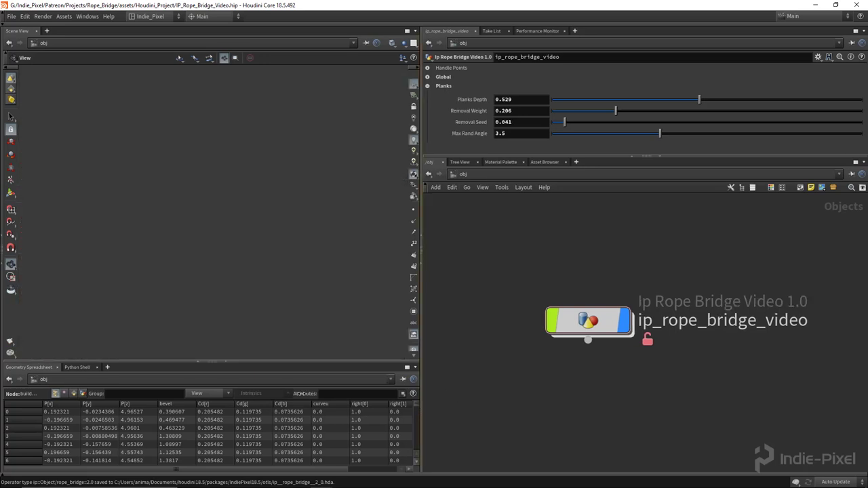
left_click_drag(420, 413, 305, 407)
double_click(555, 308)
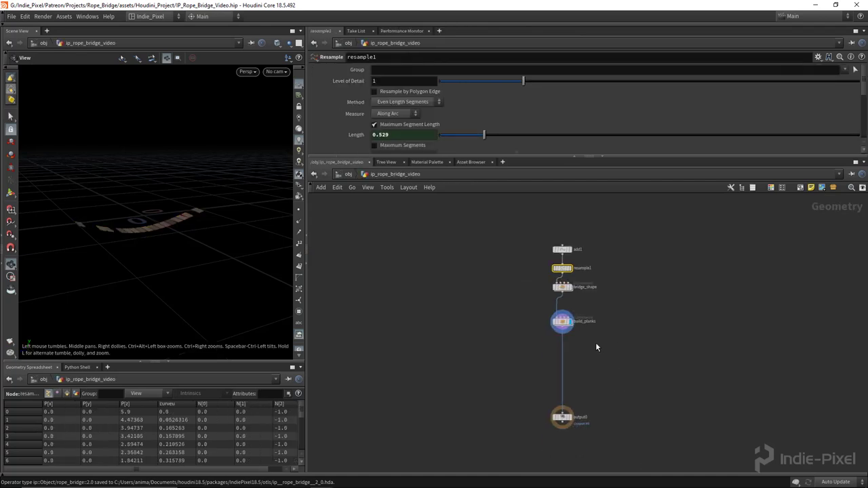
- Add a Null fed by the build_planks subnetwork and name it OUT_PLANKS
scroll(572, 329, "up", 5)
middle_click_drag(638, 368, 746, 369)
middle_click_drag(679, 355, 463, 347)
key("Tab")
type("add")
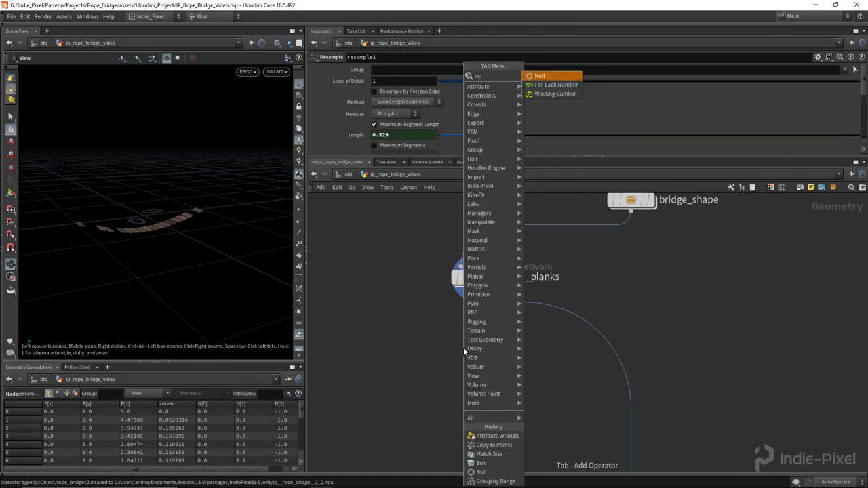
key("Return")
left_click(470, 365)
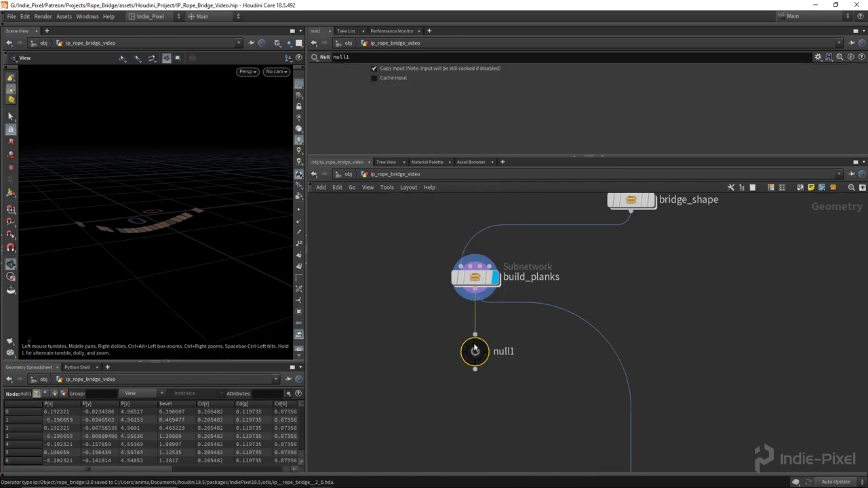
double_click(505, 350)
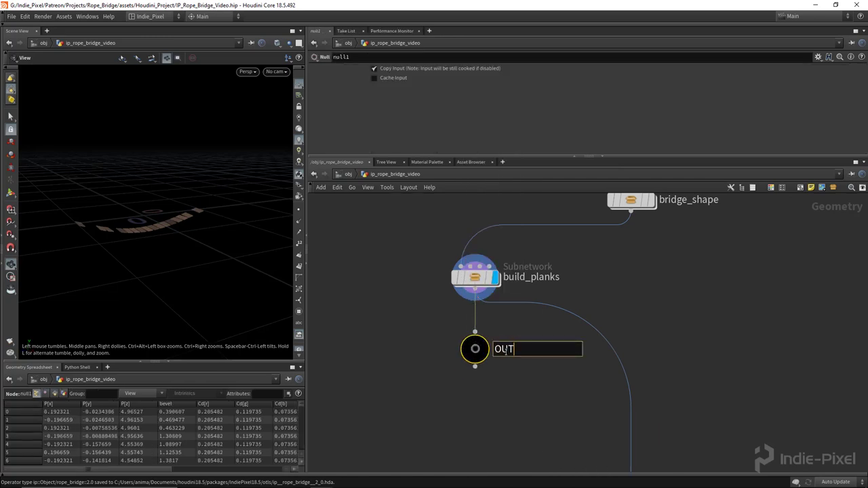
type("OUT_PLANKS")
key("Return")
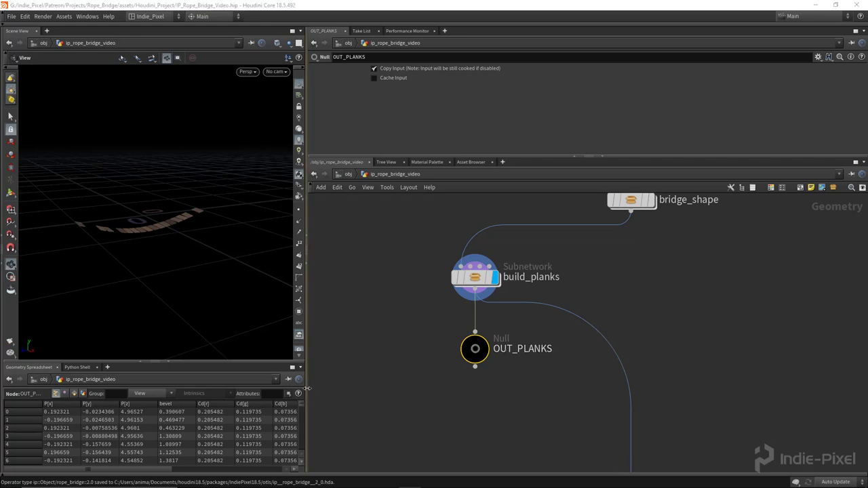
- Add a Subnetwork fed by bridge_shape, beside build_planks, and name it build_bridge_vectors
middle_click_drag(616, 297, 551, 308)
key("Tab")
mouse_move(573, 73)
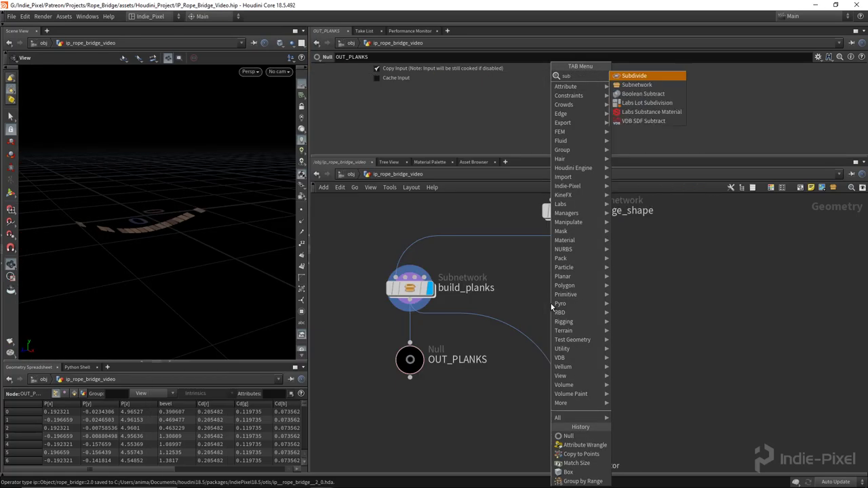
left_click(634, 73)
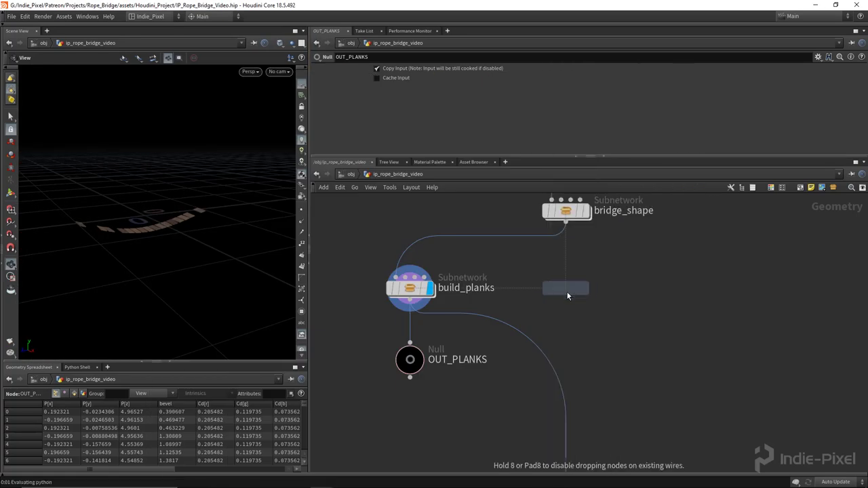
left_click(567, 295)
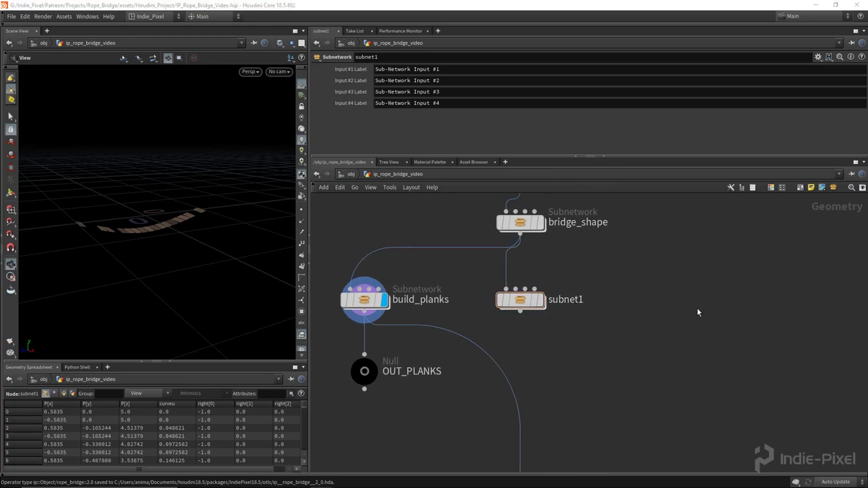
double_click(573, 303)
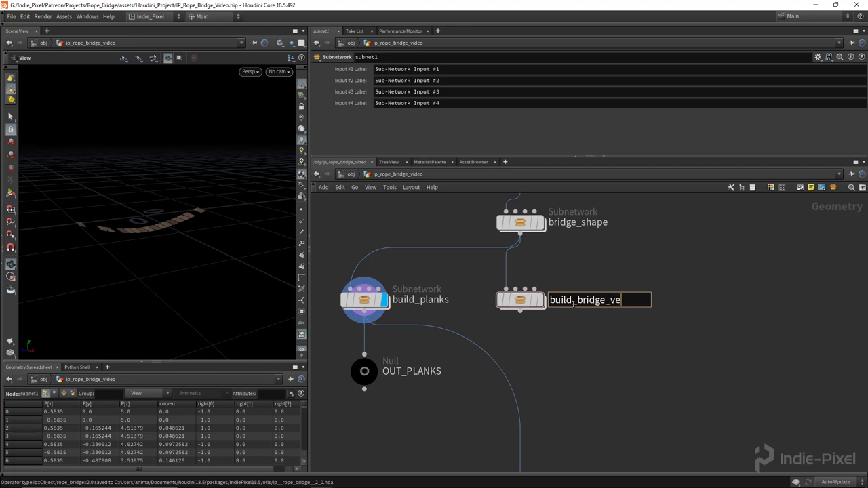
type("s")
key("Return")
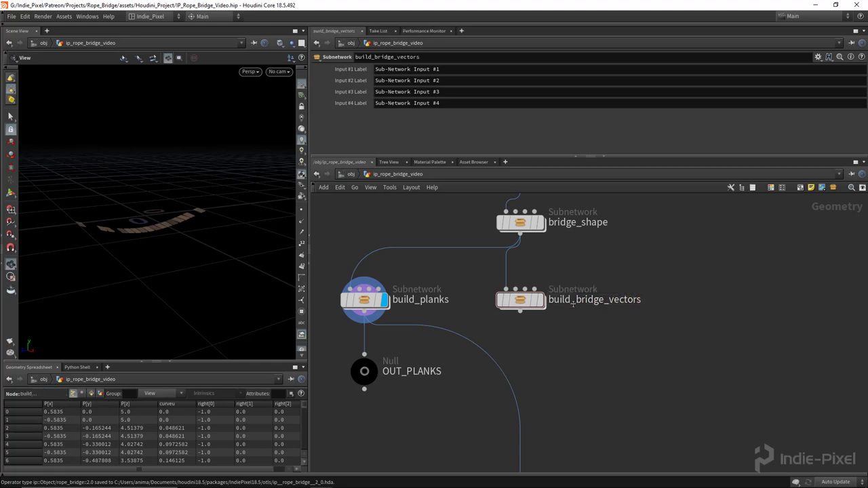
- Open build_bridge_vectors, set its unused inputs 2 to 4 aside and move output0 further below input 1
left_click(525, 303)
double_click(524, 304)
scroll(576, 323, "down", 5)
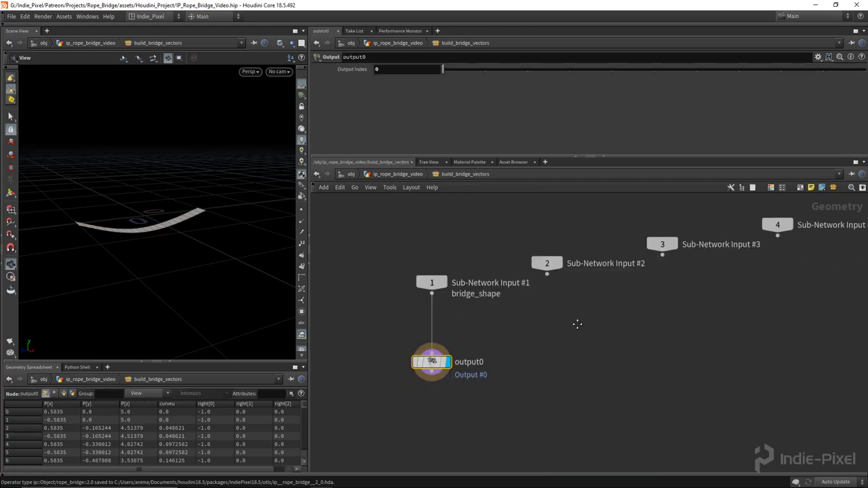
left_click_drag(564, 323, 838, 226)
key("shift+l")
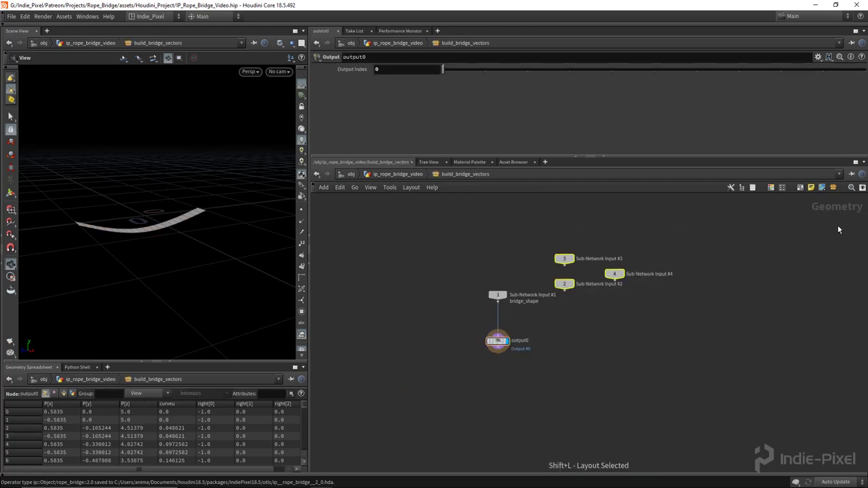
left_click_drag(442, 352, 507, 409)
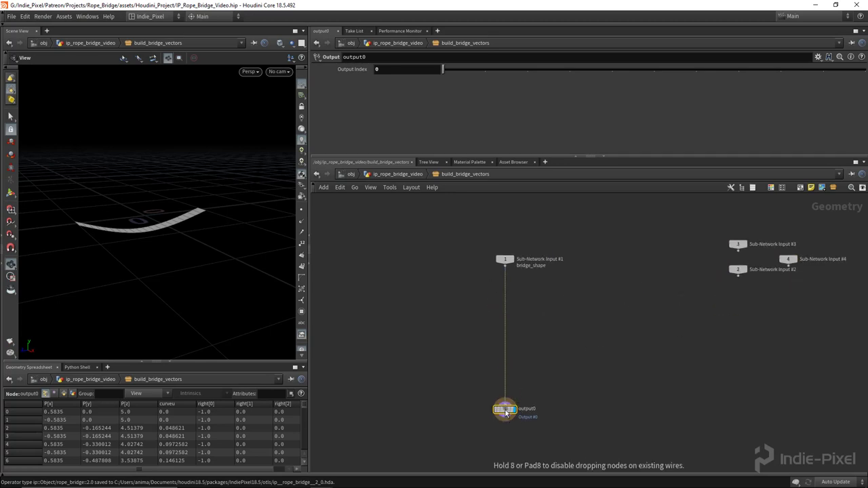
key("shift+s")
- Insert a Null between Sub-Network Input #1 and output0 and name it geo_in
key("Tab")
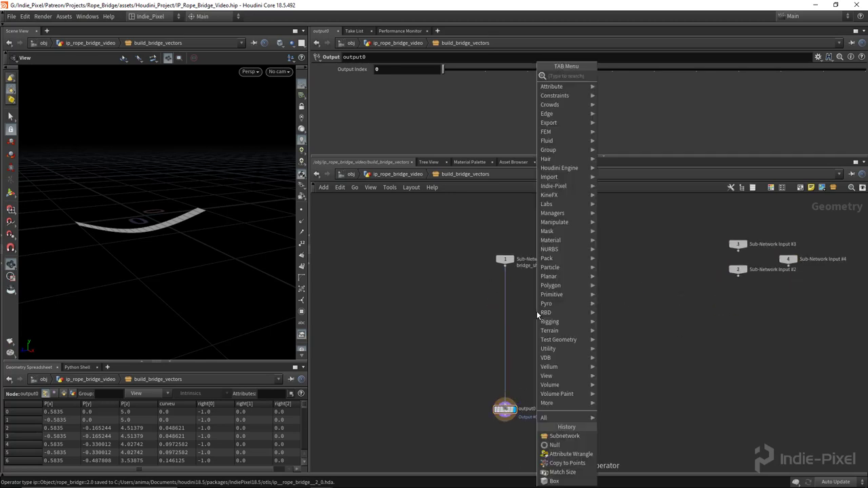
left_click(536, 311)
scroll(533, 314, "up", 3)
left_click(477, 299)
double_click(528, 302)
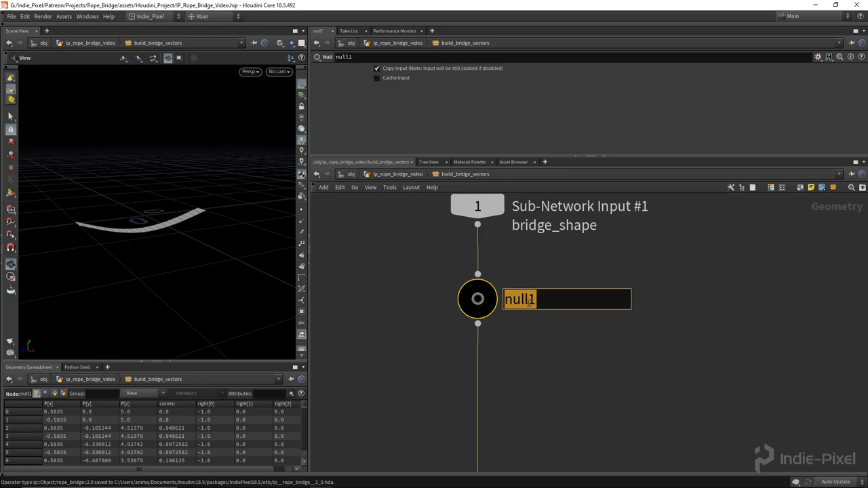
type("geo_in")
key("Return")
scroll(549, 290, "down", 3)
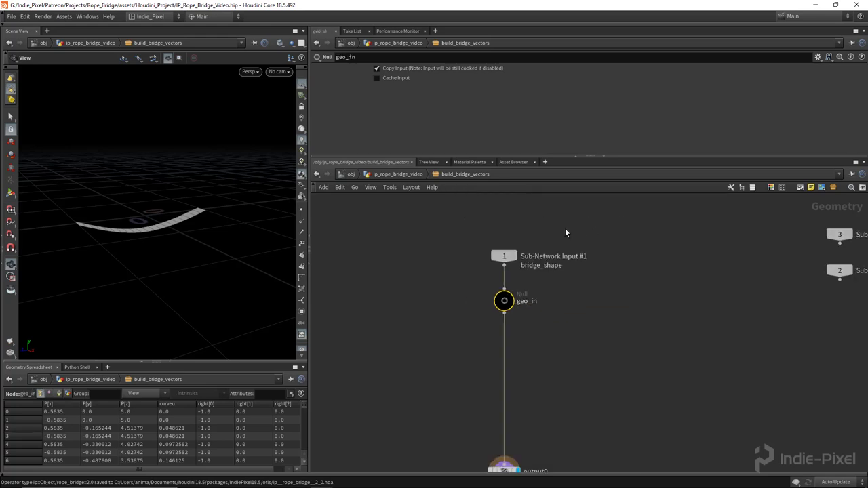
- Insert an Add node between geo_in and output0 and display its result
left_click_drag(627, 150, 630, 122)
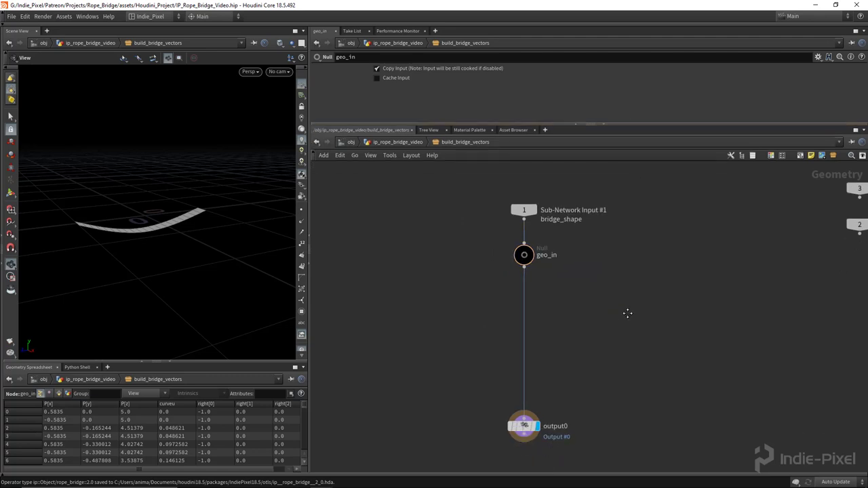
scroll(536, 319, "up", 2)
key("Tab")
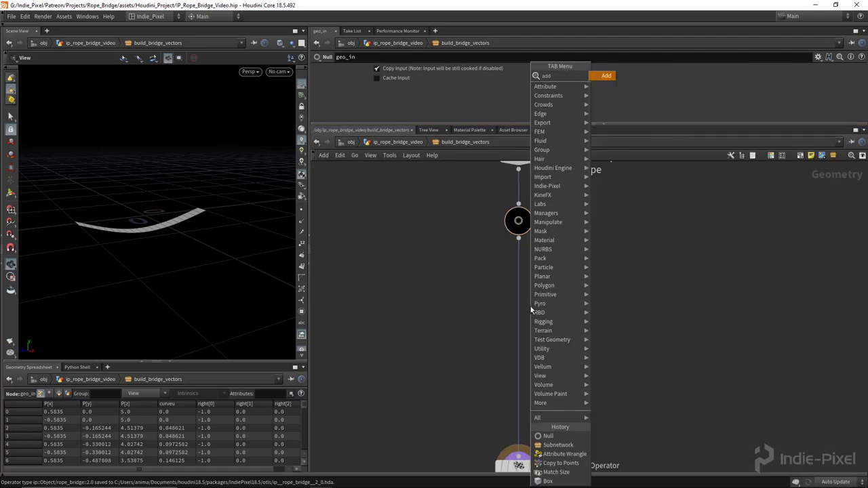
left_click(531, 306)
left_click(530, 306)
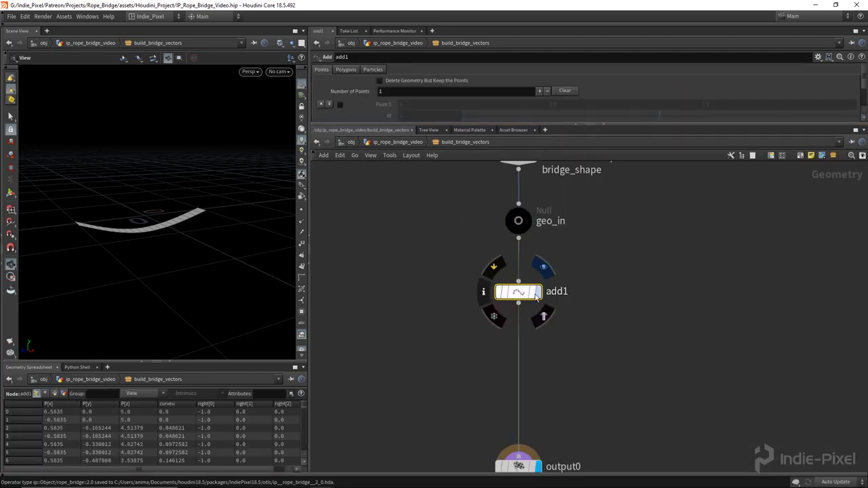
- Set the Add node to delete the bridge geometry but keep its points
left_click_drag(170, 231, 201, 231)
scroll(240, 187, "up", 5)
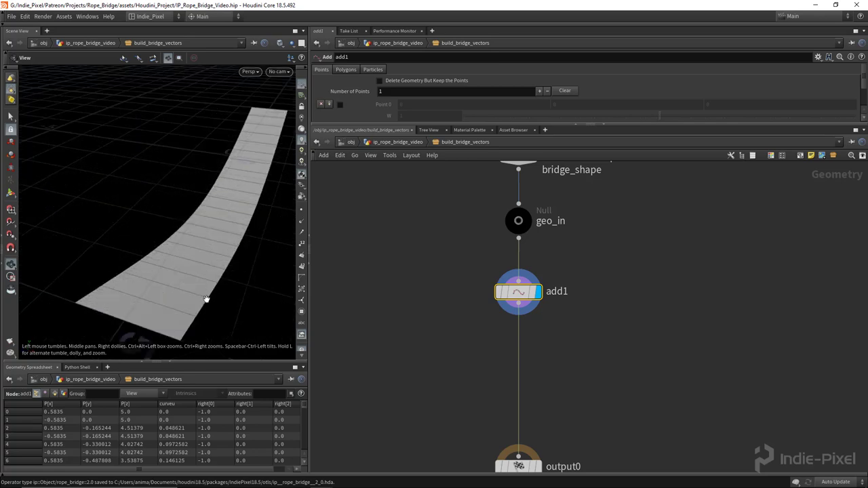
scroll(212, 185, "down", 3)
left_click_drag(211, 186, 136, 231)
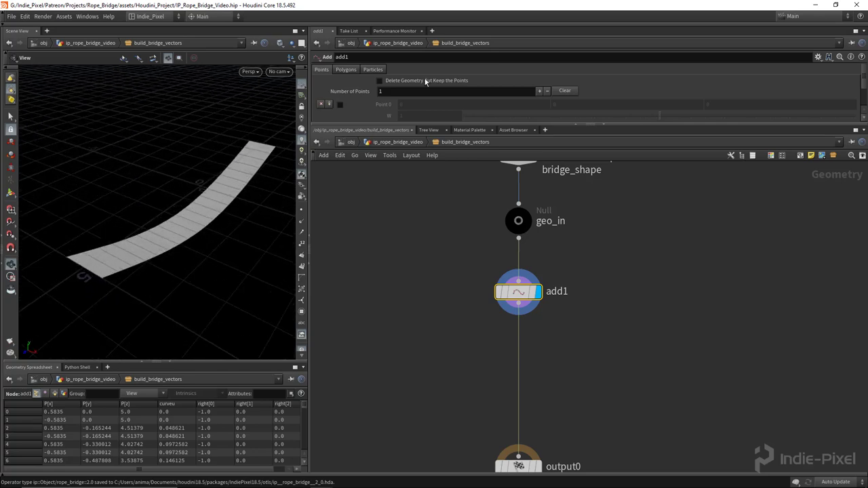
left_click_drag(590, 125, 590, 169)
left_click(403, 82)
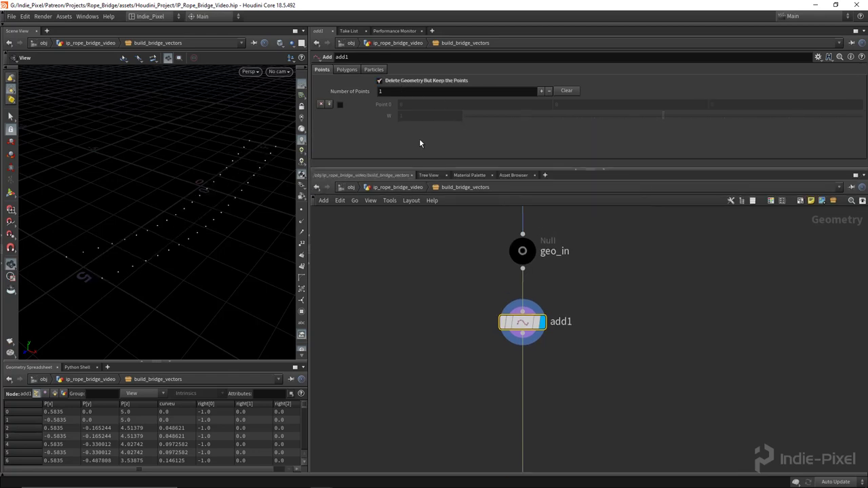
- Build the Add node's polygons by group with Skip every Nth point, and show point numbers in the viewport
left_click(346, 69)
left_click(371, 93)
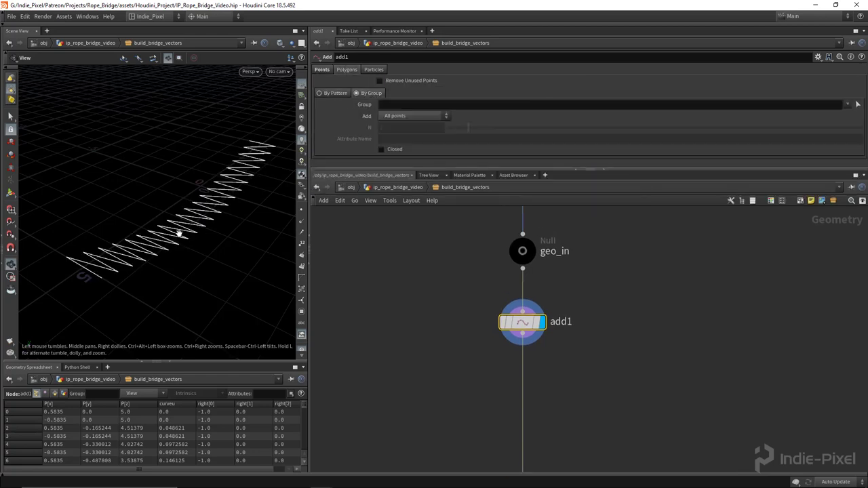
left_click(424, 115)
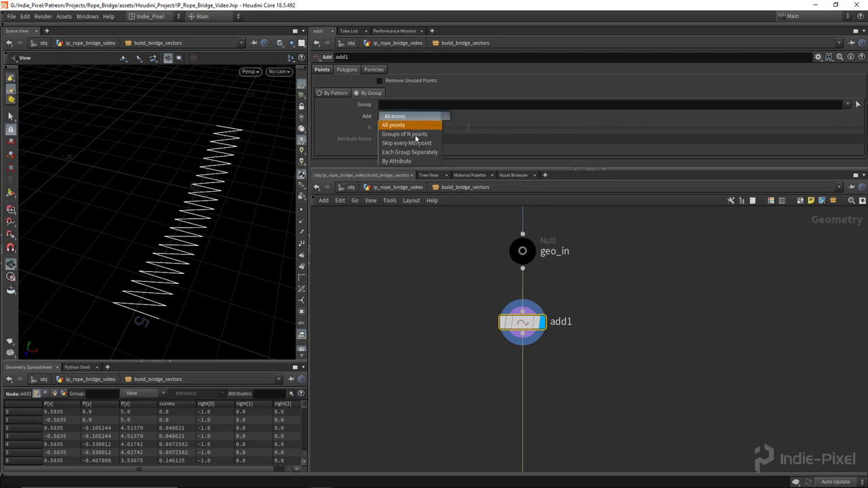
left_click(407, 142)
left_click_drag(202, 217, 208, 259)
left_click(301, 249)
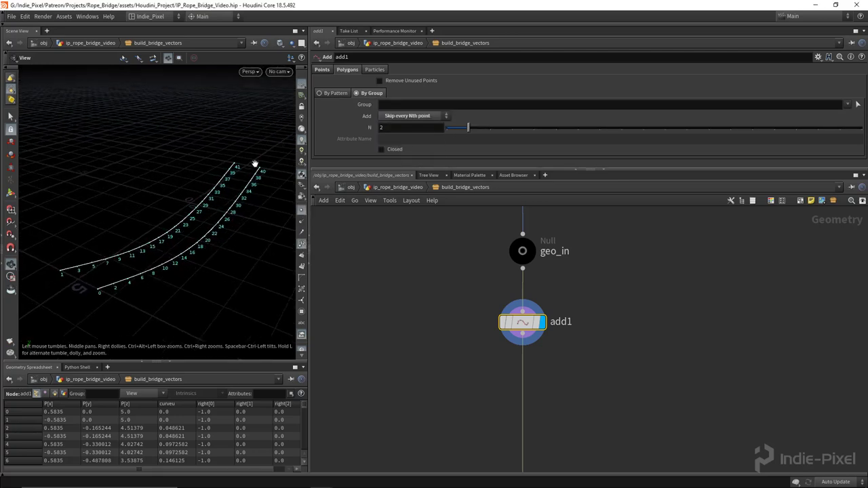
- Insert a PolyFrame node between the Add node and output0
left_click_drag(309, 298, 361, 299)
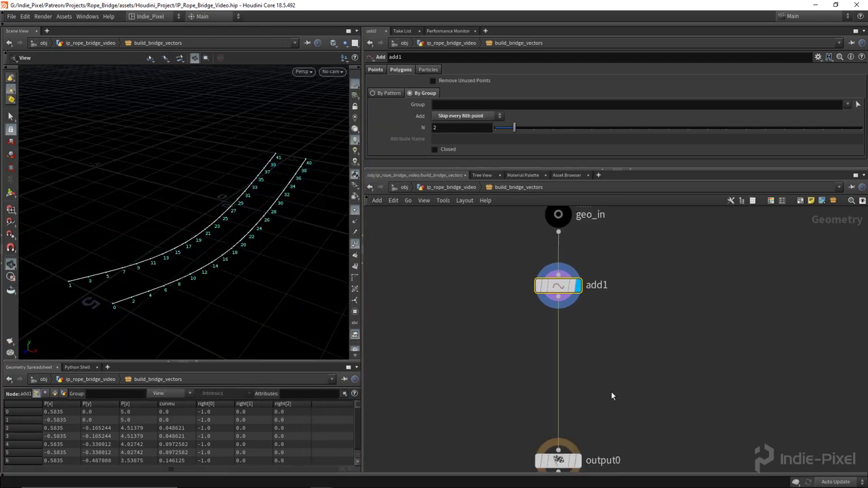
key("Tab")
type("poly")
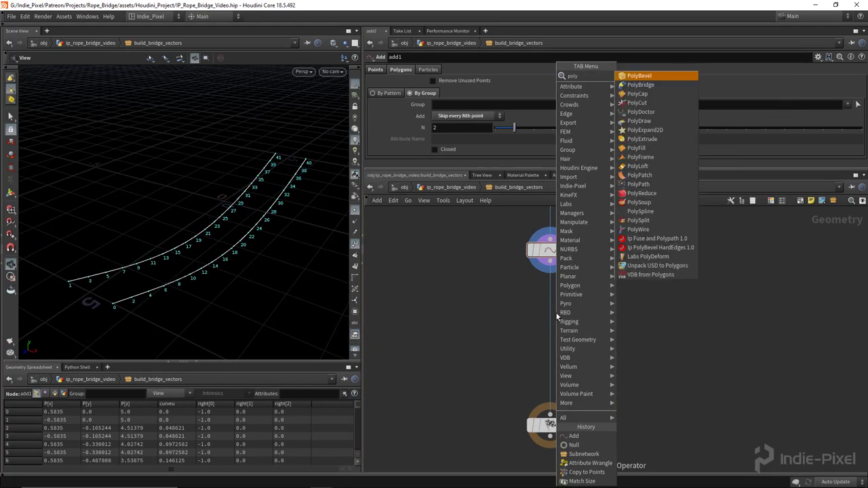
left_click(637, 157)
left_click(557, 307)
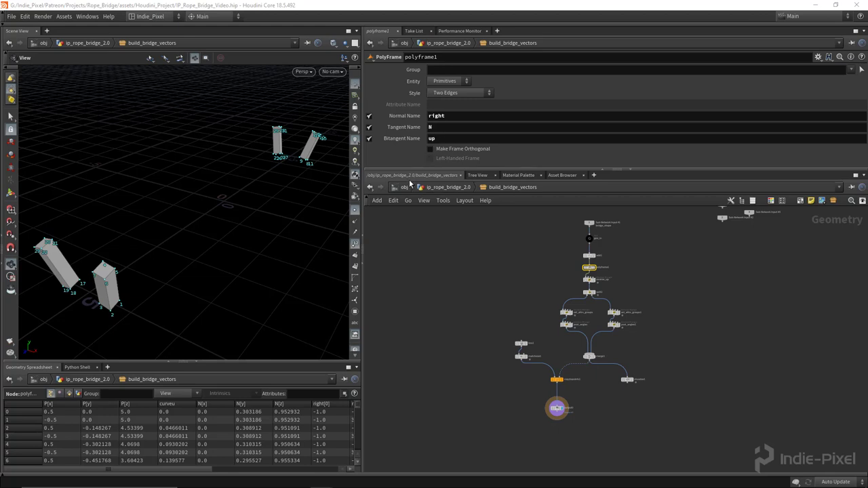
- Return to the build_bridge_vectors network inside the ip_rope_bridge_video asset
left_click(404, 187)
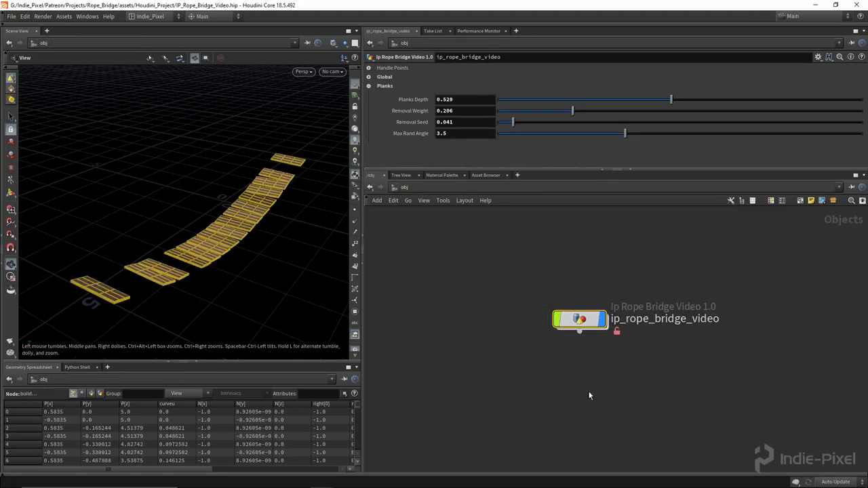
double_click(580, 319)
double_click(549, 310)
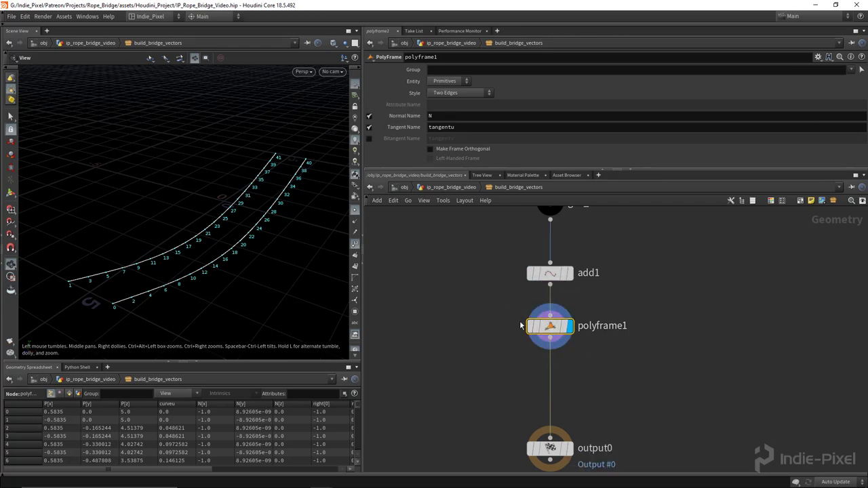
- Enable the PolyFrame's bitangent output and name the normal right, the tangent N and the bitangent up
left_click(369, 138)
double_click(466, 118)
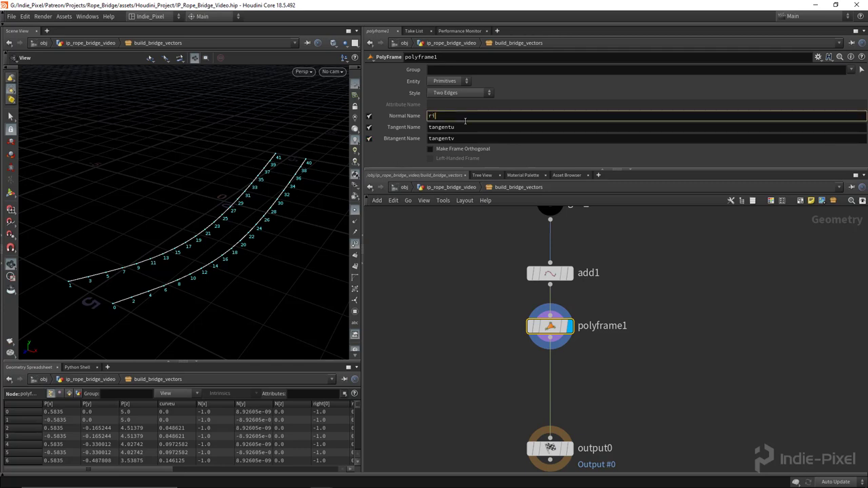
key("Return")
double_click(466, 120)
double_click(462, 128)
type("N")
double_click(466, 140)
type("up")
key("Return")
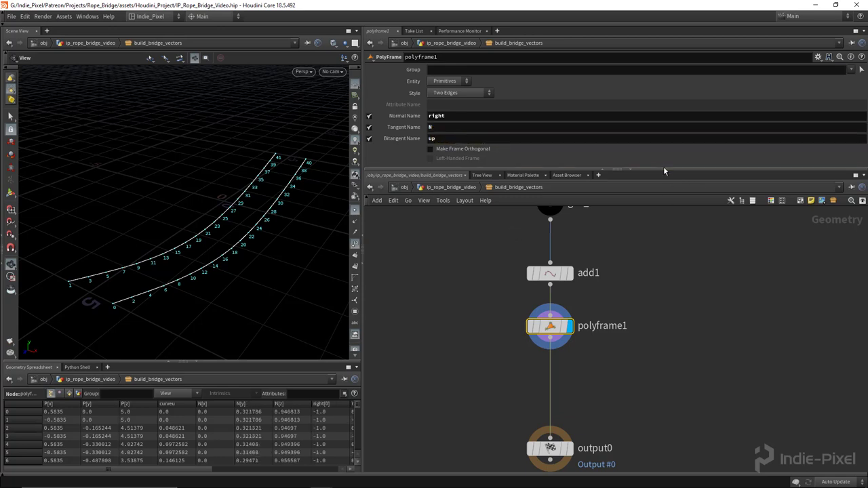
- Move the output0 node further down to leave room below polyframe1
left_click_drag(661, 169, 661, 124)
middle_click_drag(626, 354, 556, 319)
scroll(560, 264, "down", 3)
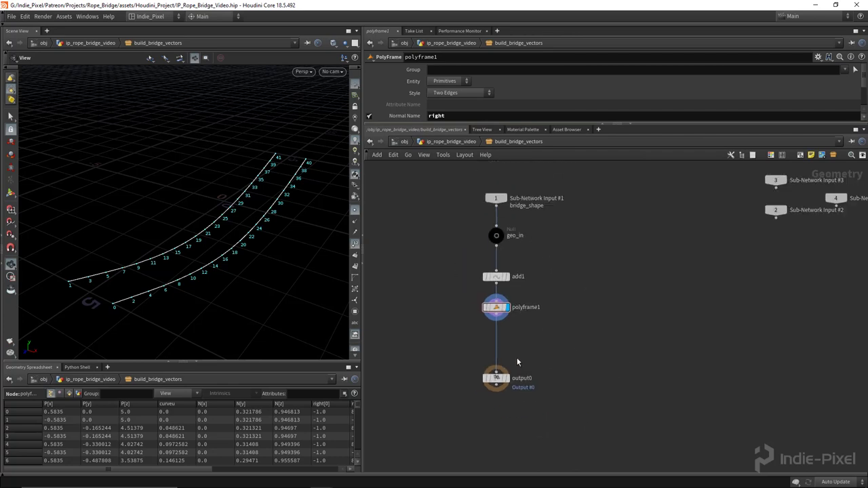
left_click(520, 340)
left_click_drag(520, 340, 510, 400)
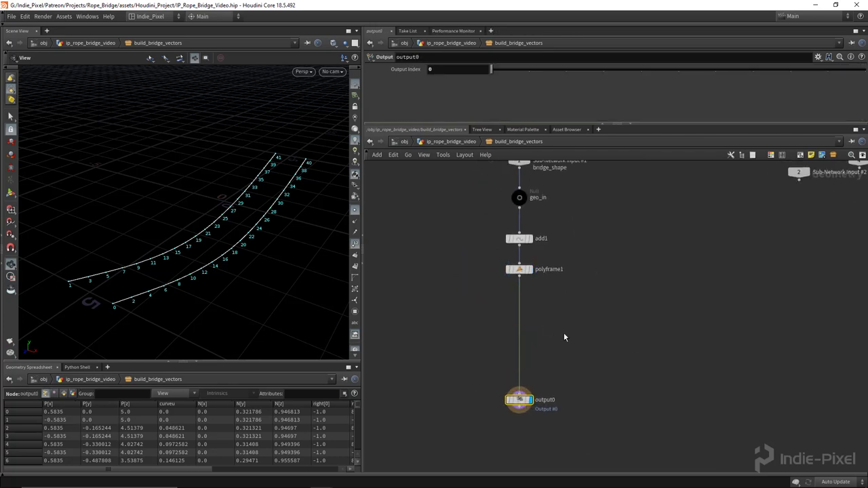
- Branch a Visualize node off polyframe1 and display its result
key("Tab")
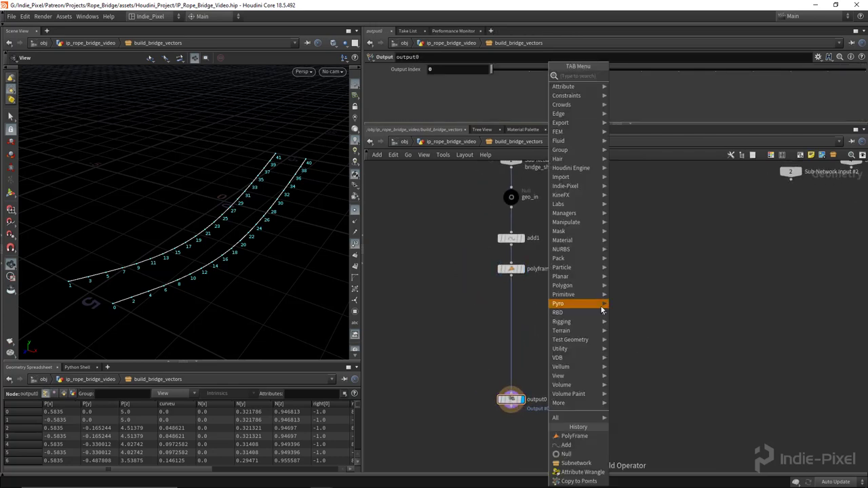
key("Escape")
left_click_drag(461, 267, 513, 294)
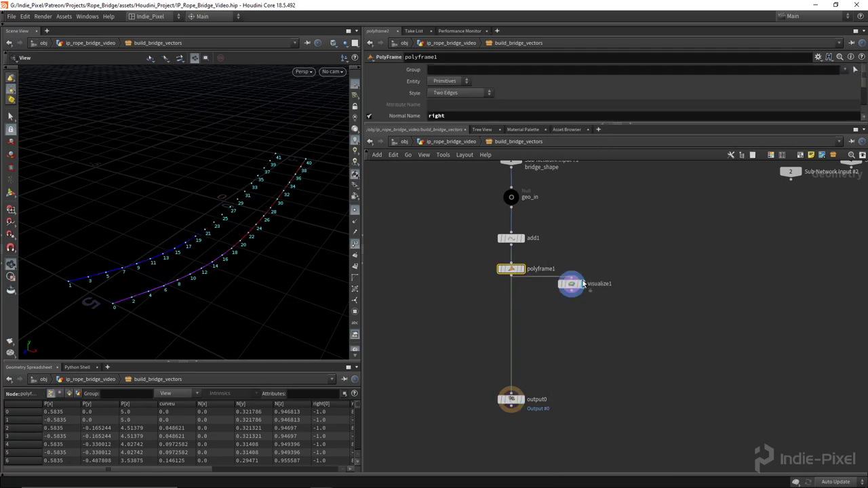
left_click(594, 312)
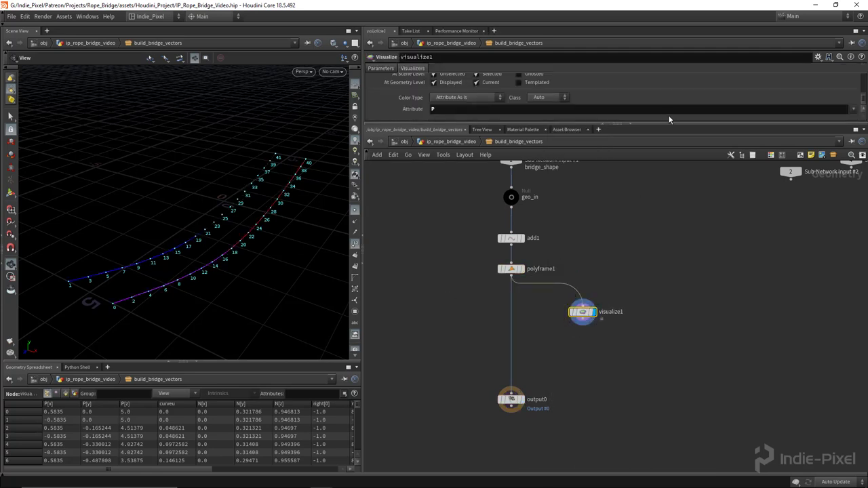
- Set the name, label and attribute of the Visualize node's color visualizer to right
left_click_drag(668, 124, 652, 198)
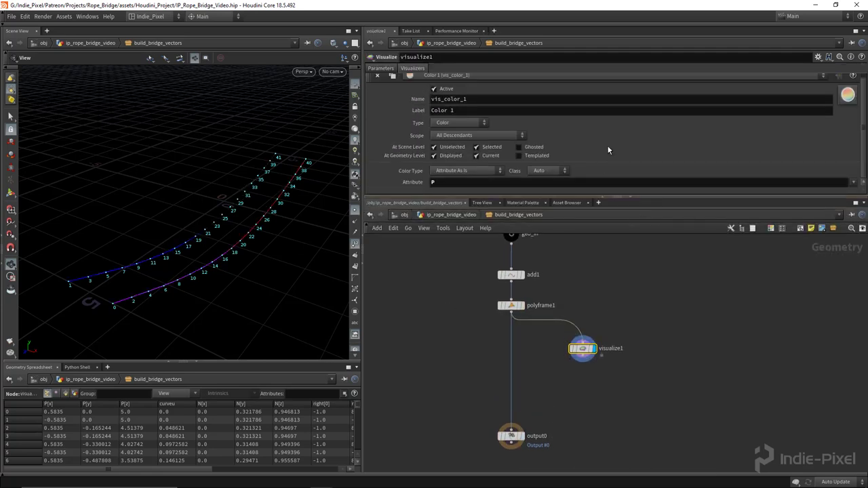
double_click(486, 103)
type("right")
key("Return")
double_click(508, 110)
type("right")
key("Return")
double_click(475, 182)
type("right")
key("Return")
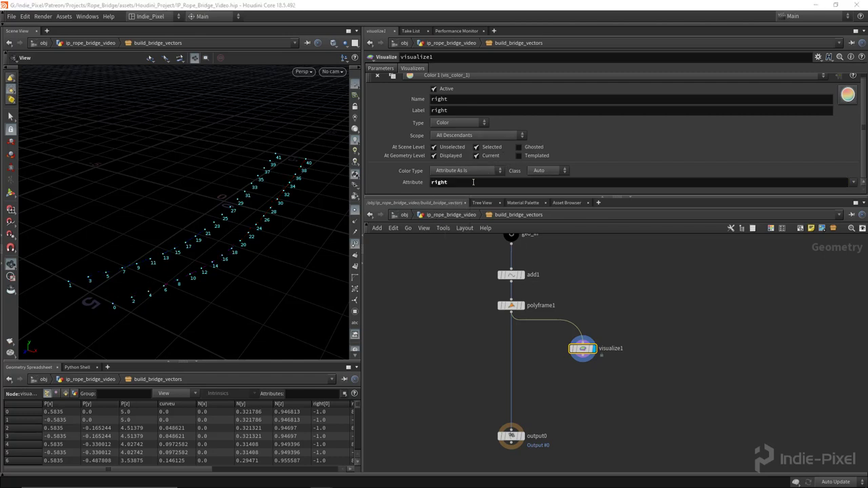
- Change the right visualizer to the Marker type with the Vector style, and inspect the vectors on the side curves
left_click(456, 124)
left_click(454, 140)
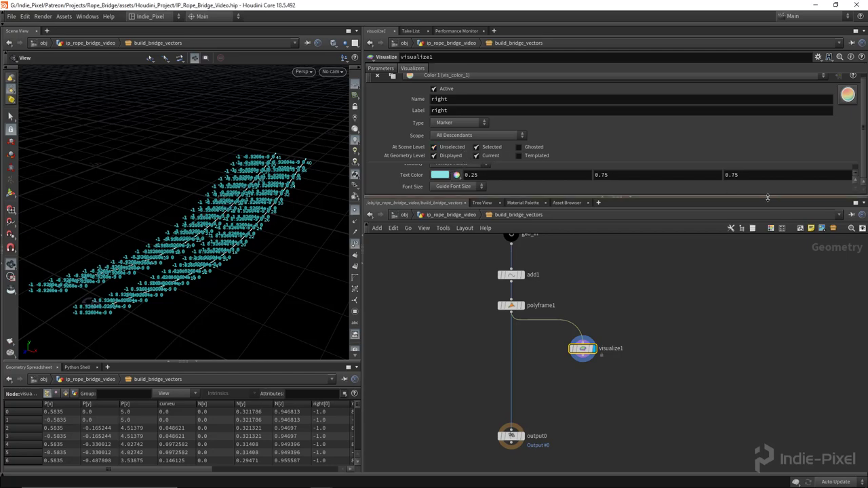
left_click_drag(678, 197, 596, 270)
left_click(445, 174)
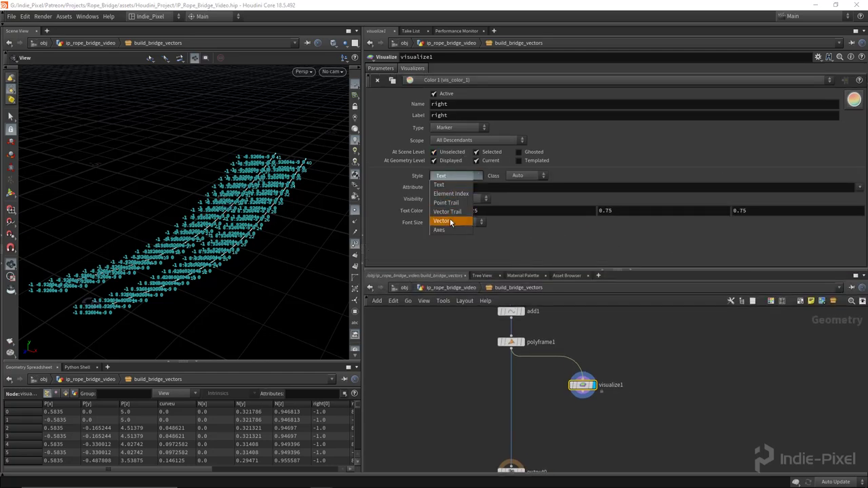
left_click(447, 219)
left_click_drag(254, 247, 246, 288)
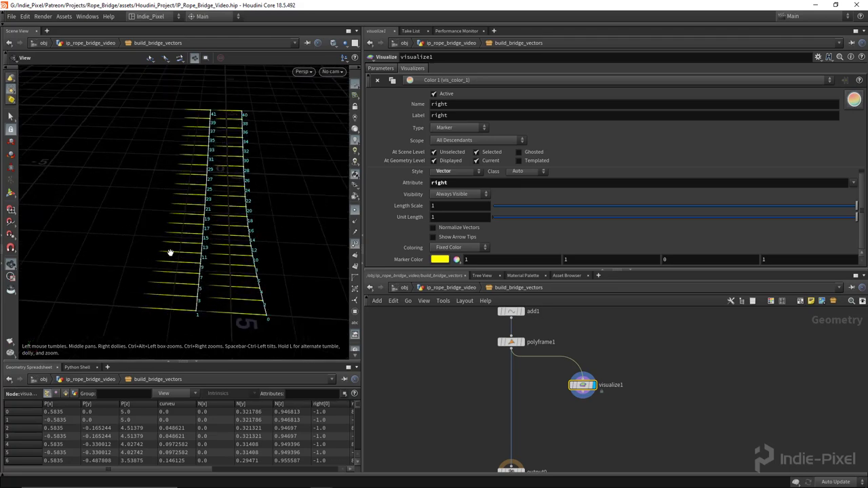
left_click_drag(224, 182, 271, 205)
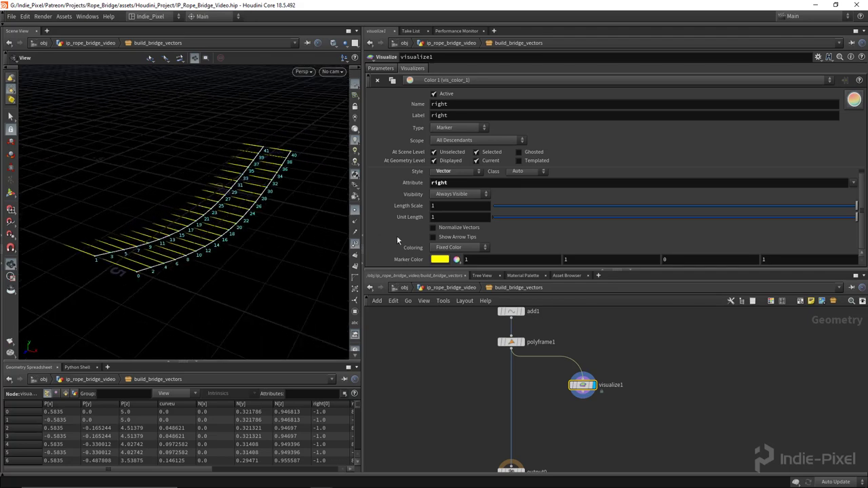
- Set the marker color of the right visualizer to pure red
left_click(439, 260)
left_click(452, 196)
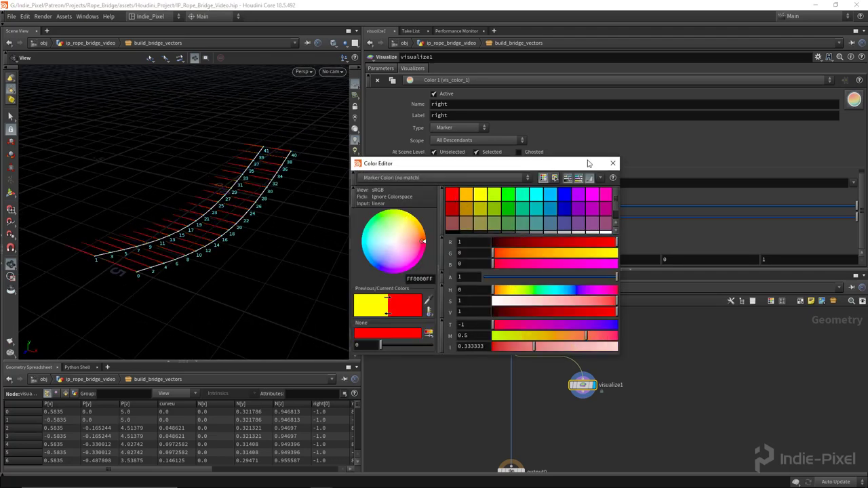
left_click(613, 163)
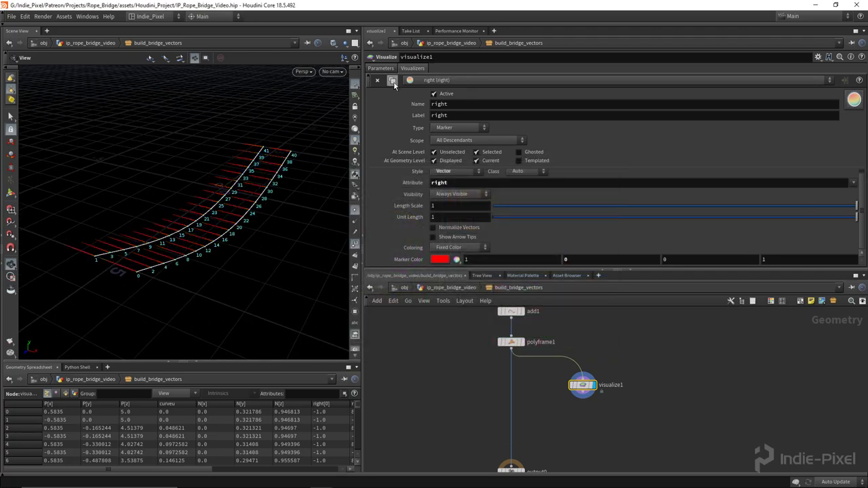
- Duplicate the right visualizer, set the copy's name, label and attribute to up, and inspect its vectors
left_click(459, 80)
left_click(453, 108)
left_click(446, 95)
double_click(467, 105)
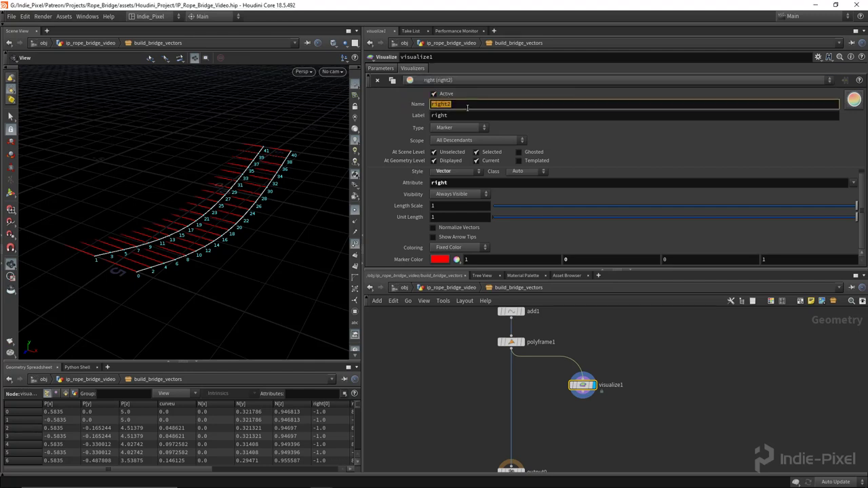
type("up")
key("Tab")
type("up")
key("Return")
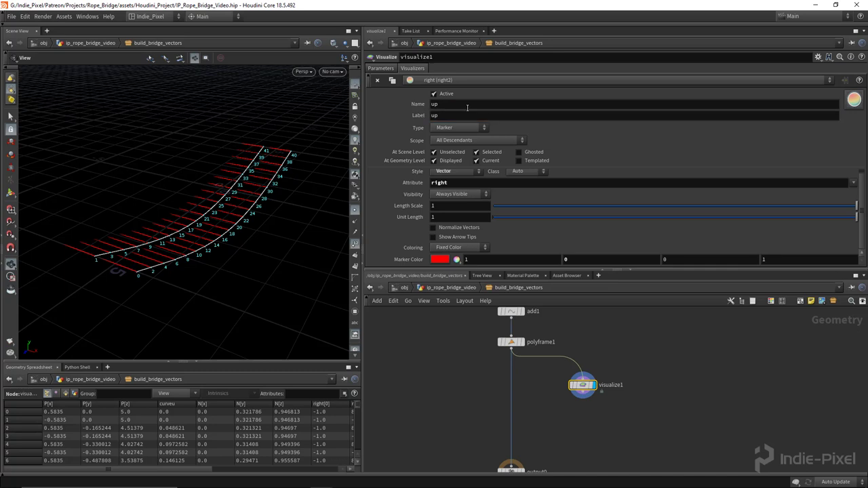
double_click(441, 182)
type("up")
key("Return")
left_click_drag(859, 202, 602, 189)
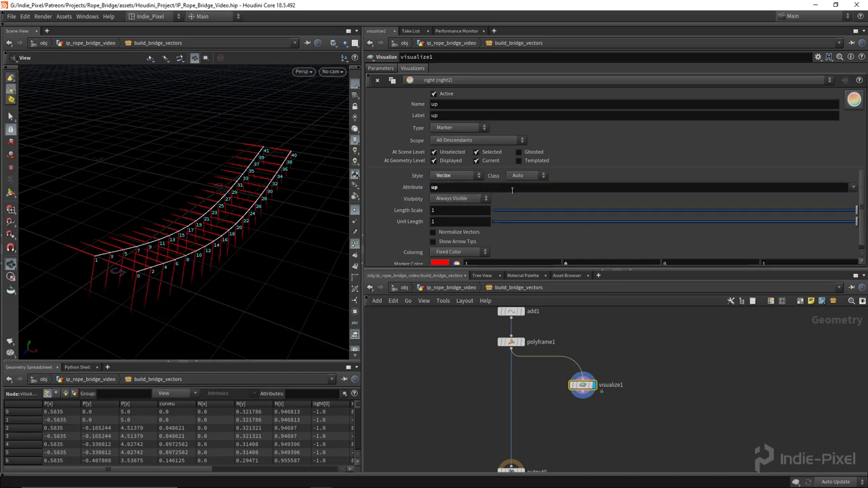
left_click_drag(217, 237, 295, 236, "alt")
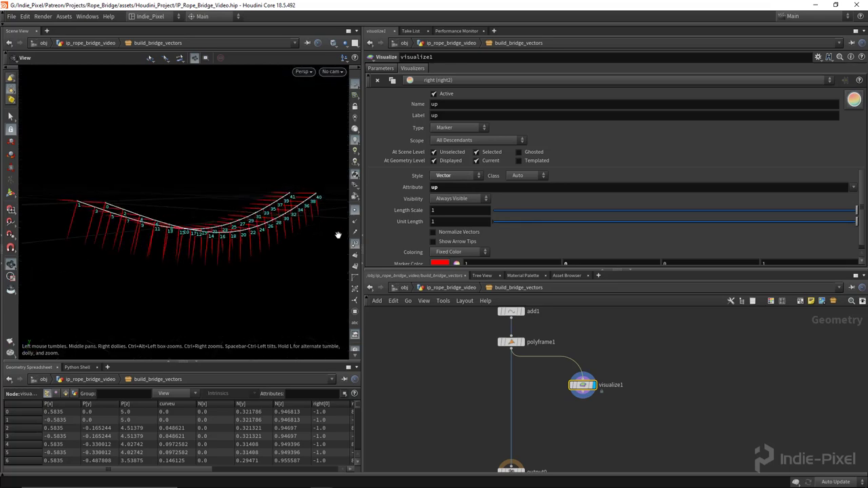
- Set the marker color of the up visualizer to pure green
left_click_drag(857, 216, 857, 220)
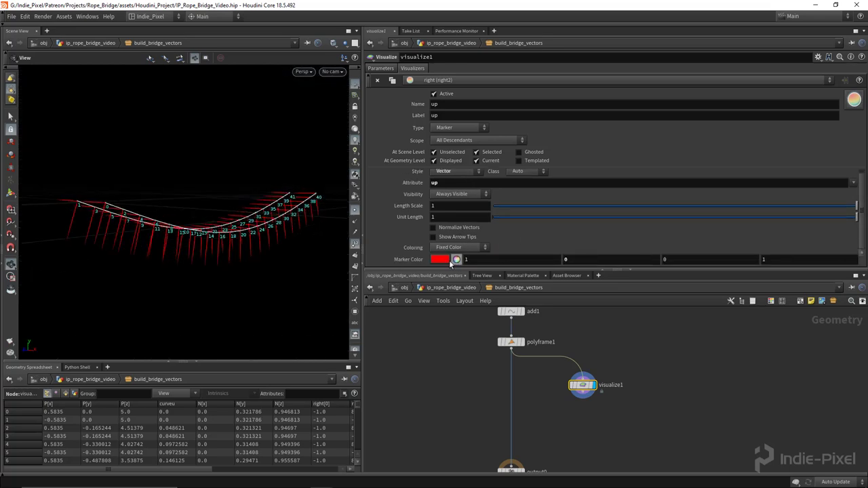
left_click(441, 261)
left_click(509, 194)
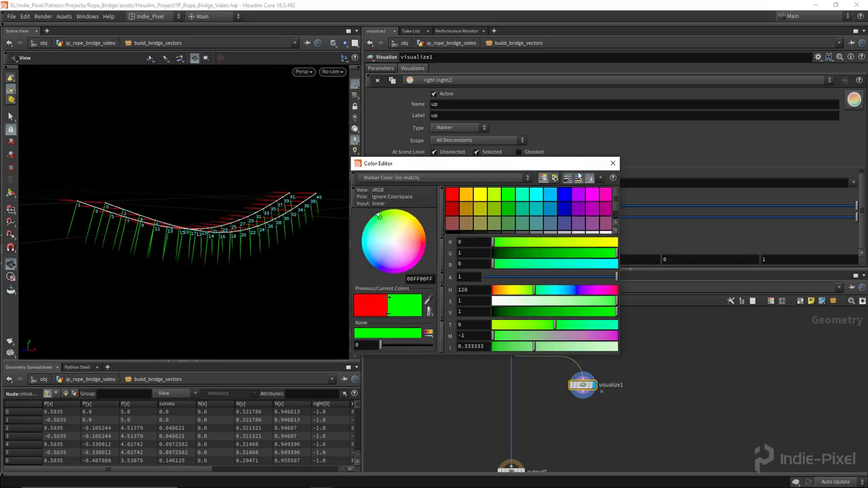
left_click(613, 164)
left_click_drag(262, 198, 285, 251, "alt")
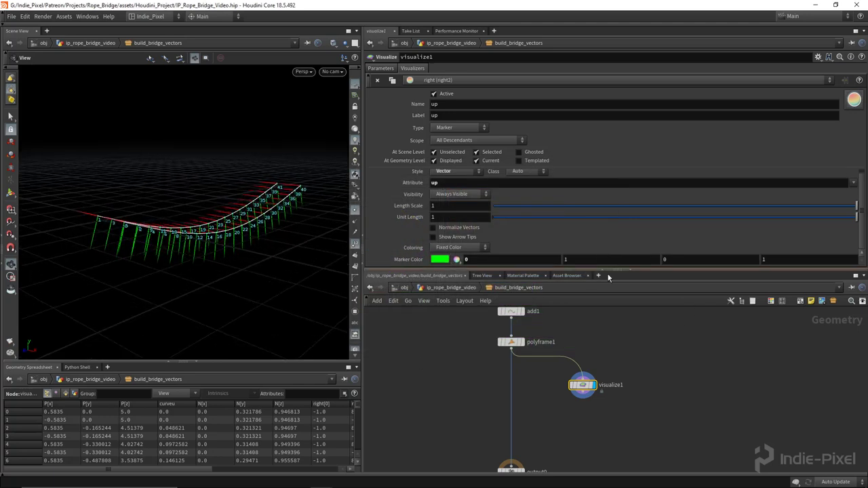
- Insert an Attribute Wrangle between polyframe1 and output0 and name it reverse_up
left_click_drag(645, 270, 645, 184)
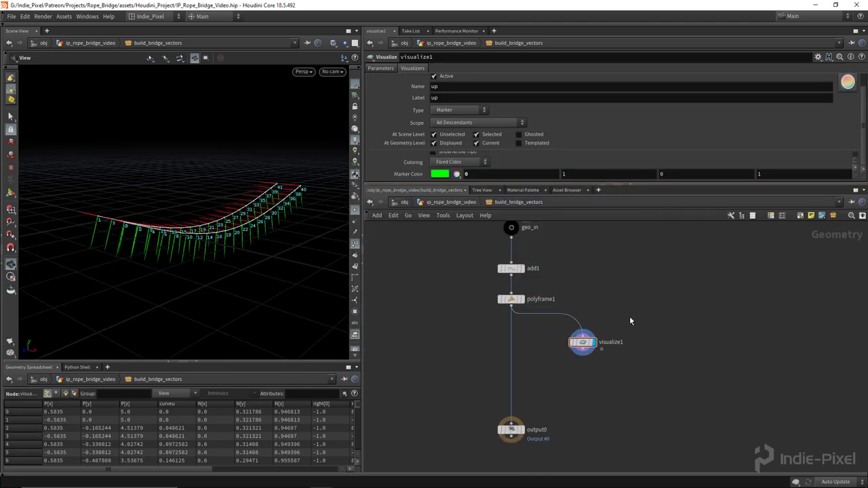
scroll(550, 334, "up", 3)
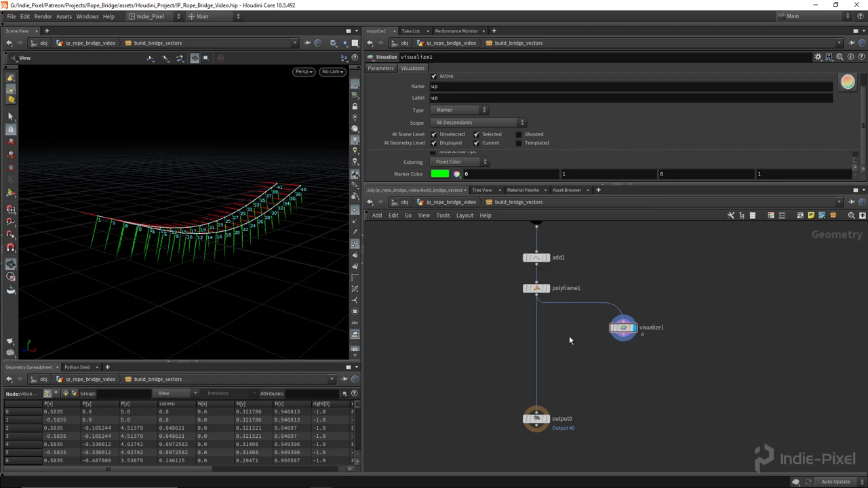
key("Tab")
type("wrangle")
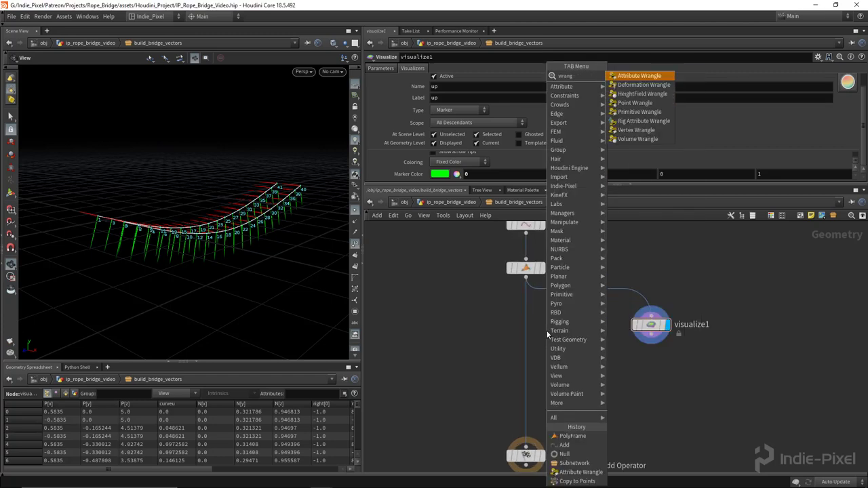
key("Return")
left_click(527, 316)
double_click(567, 314)
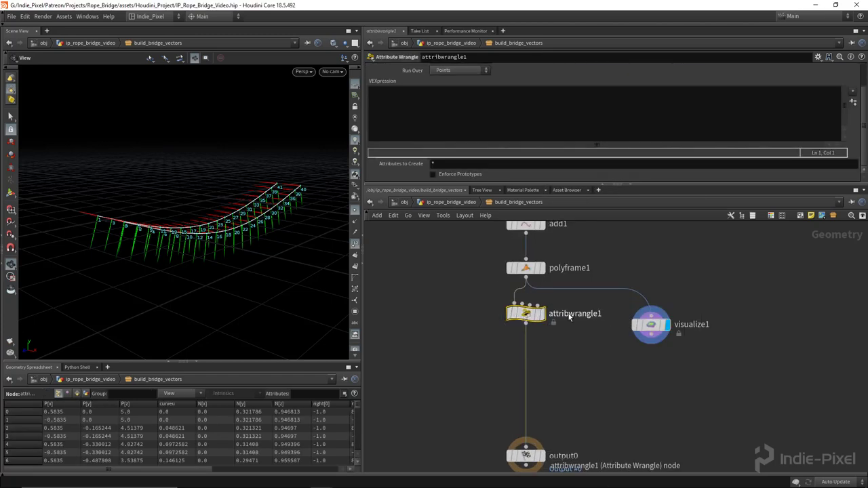
type("reverse_up")
key("Return")
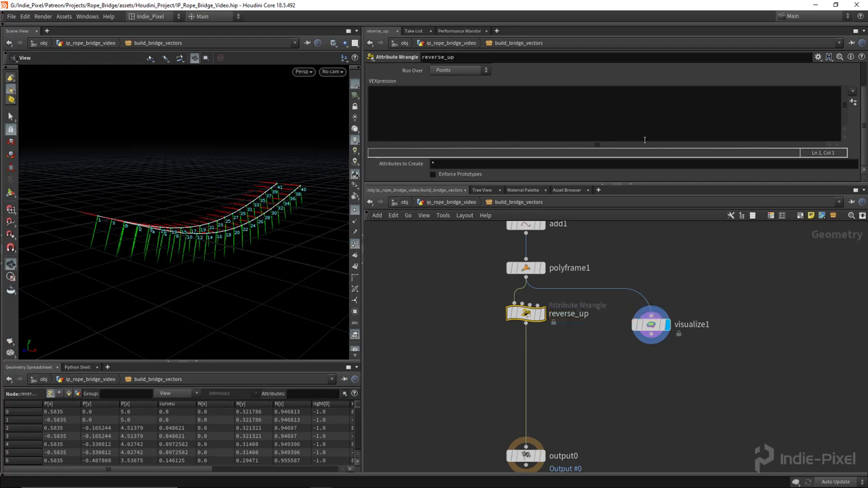
- Enter the VEX expression v@up = -v@up; in reverse_up and feed its output into visualize1
left_click_drag(666, 183, 635, 236)
left_click(486, 139)
type("v@up = -")
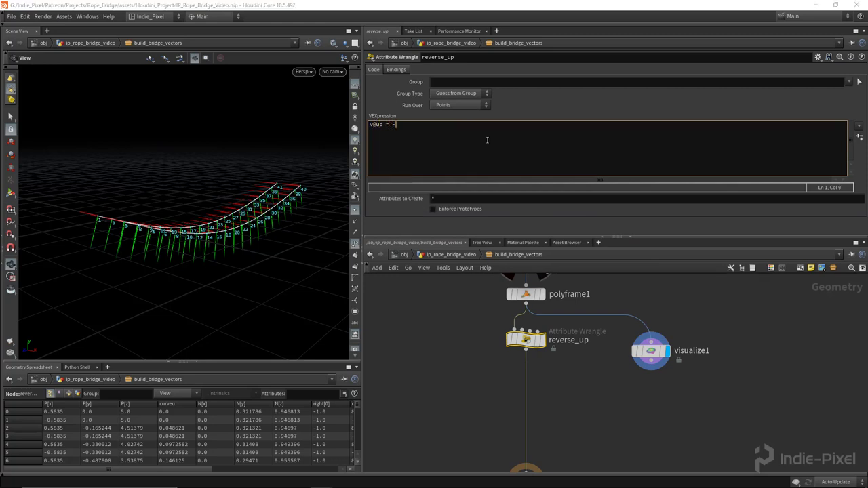
type("v@")
left_click_drag(525, 351, 655, 385)
left_click_drag(195, 262, 136, 265)
- Place a Point (Attribute Expression) node beside reverse_up, fed by polyframe1, and display its result
middle_click_drag(481, 381, 535, 342)
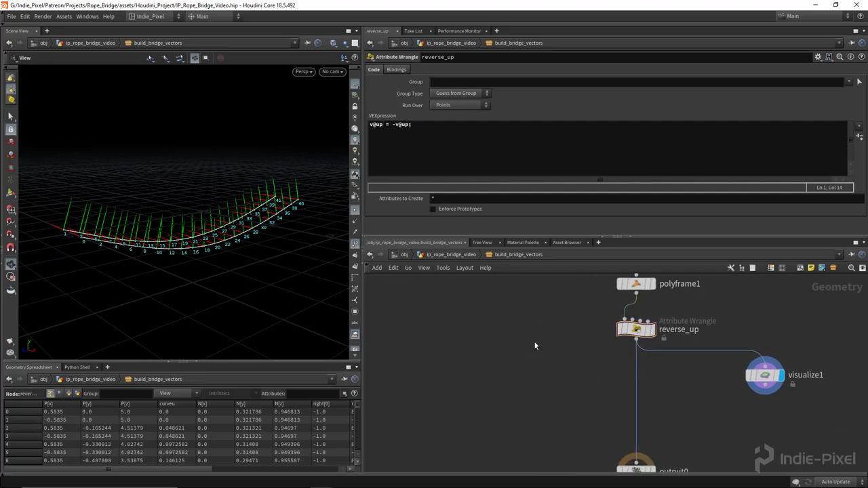
key("Tab")
type("po")
key("Return")
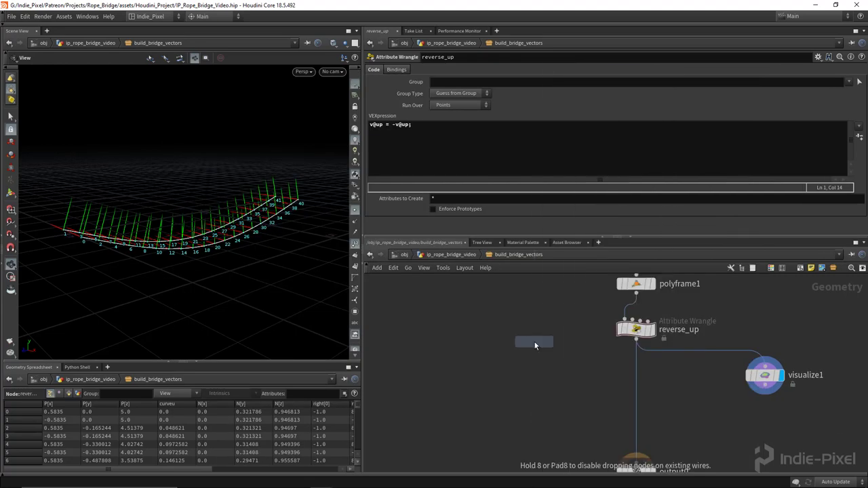
left_click(529, 330)
left_click(540, 330)
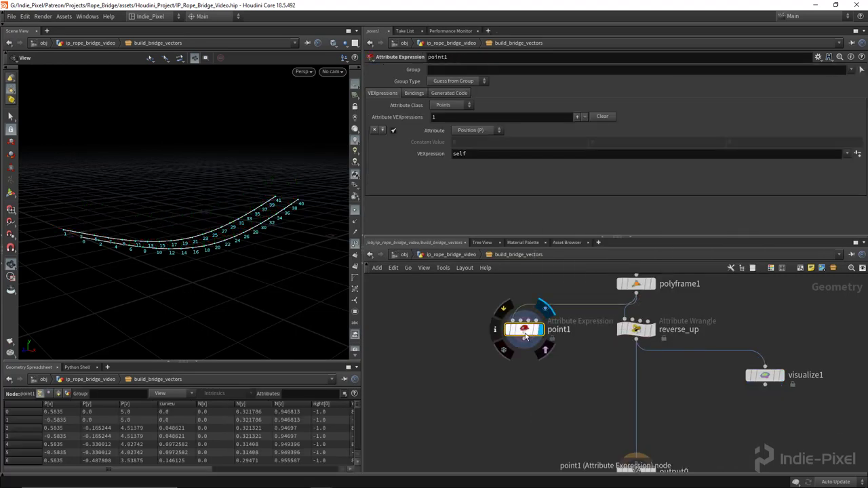
left_click(478, 131)
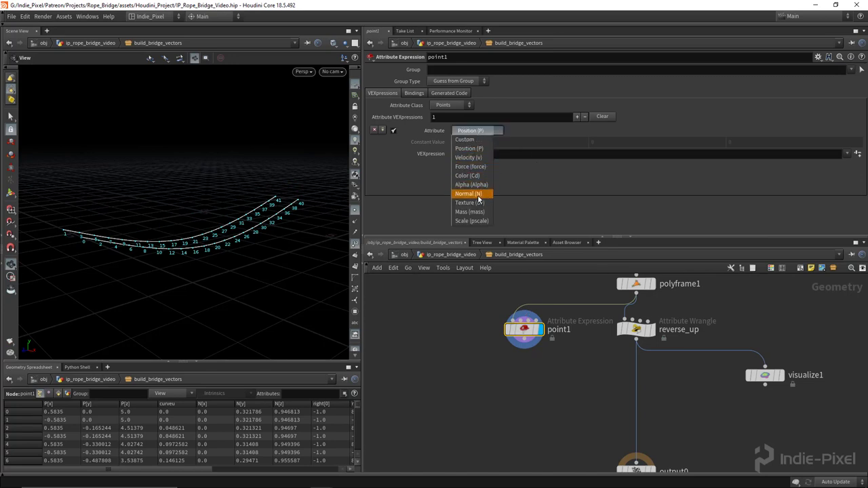
left_click(467, 139)
left_click(472, 142)
type("up")
key("Return")
left_click(498, 165)
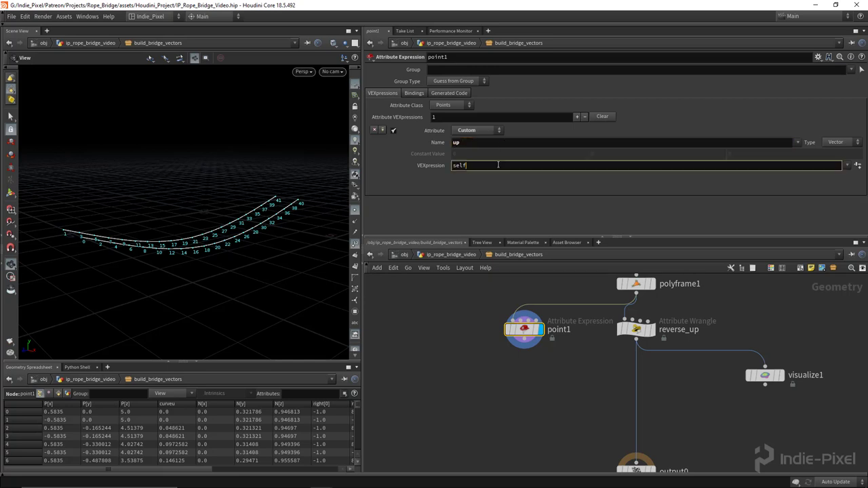
type("-@up")
key("Return")
- Feed point1's output into visualize1 and display visualize1 to show the resulting vectors
left_click(524, 338)
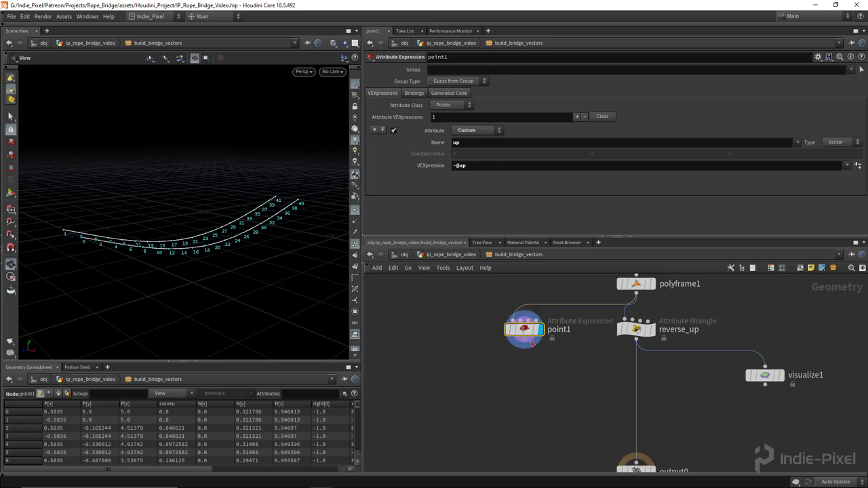
left_click(765, 368)
left_click(780, 375)
left_click(770, 377)
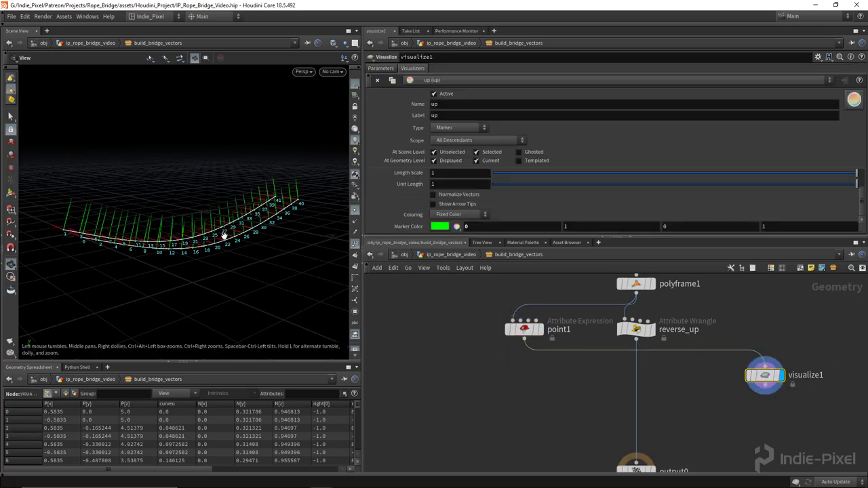
- Delete the point1 node and select the reverse_up wrangle
left_click(524, 330)
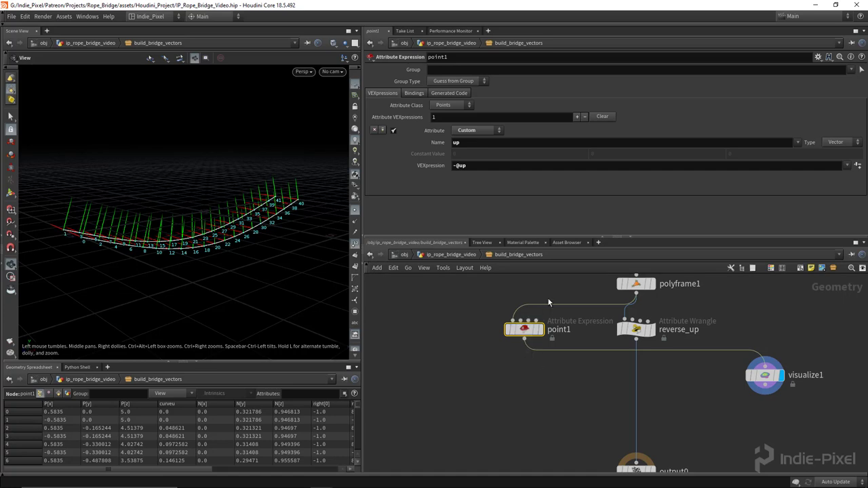
key("Delete")
left_click(636, 329)
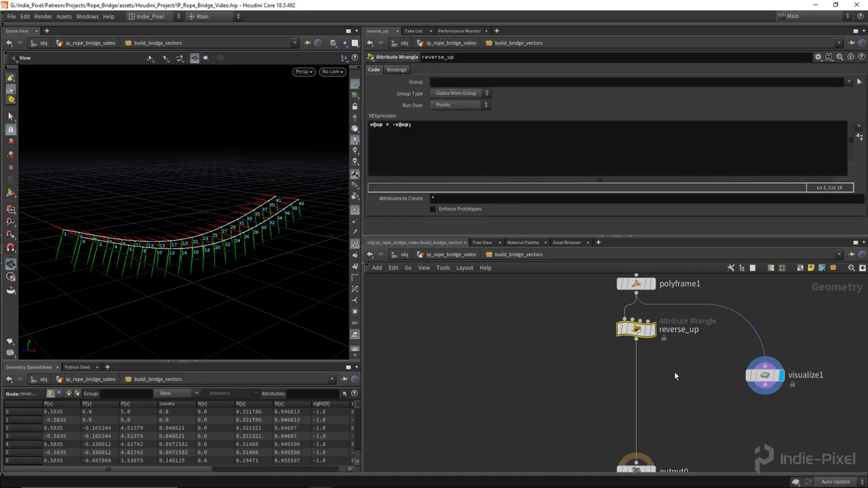
- Display reverse_up, place a Split node below it fed by its output, and display the split result
key("h")
left_click_drag(630, 238, 631, 166)
left_click_drag(688, 329, 704, 282)
middle_click_drag(645, 330, 645, 339)
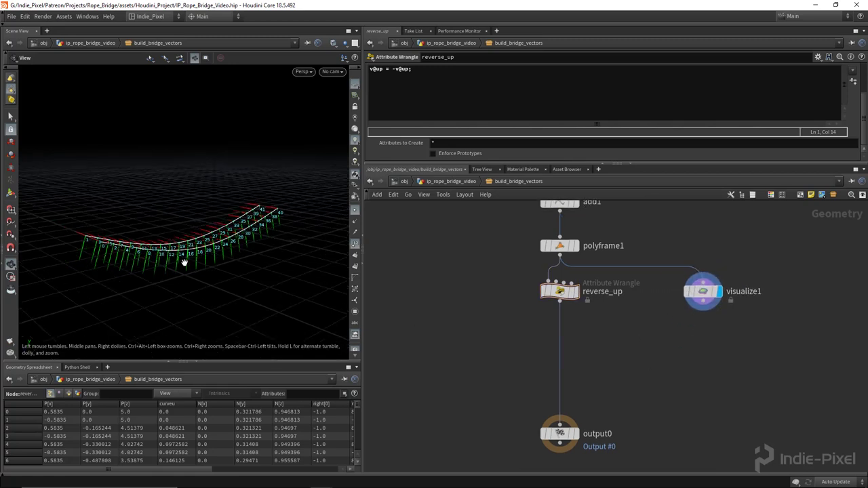
mouse_move(581, 339)
middle_mouse_down()
mouse_move(581, 355)
mouse_move(586, 327)
middle_mouse_up()
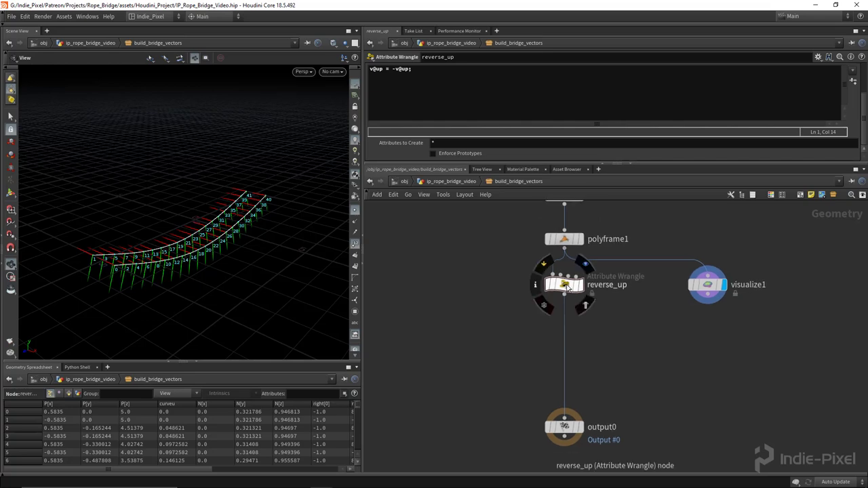
key("Tab")
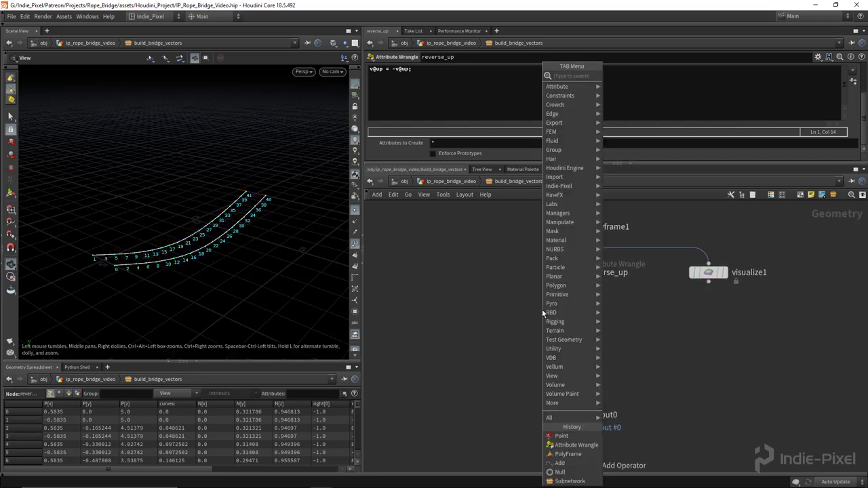
type("spl")
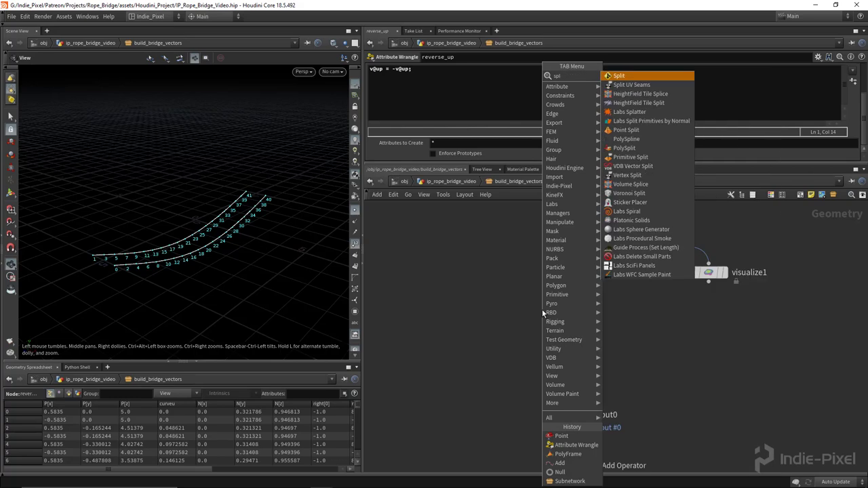
key("Return")
left_click(554, 322)
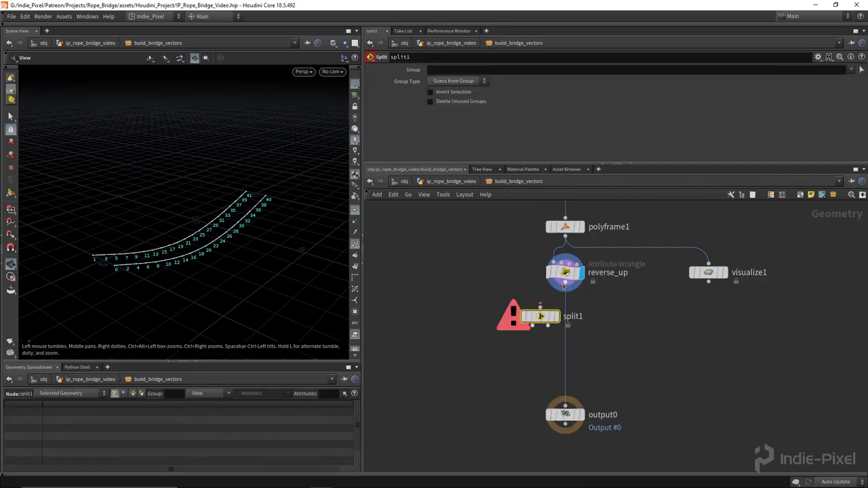
- Open the Group parameter of split1 for editing
left_click(505, 71)
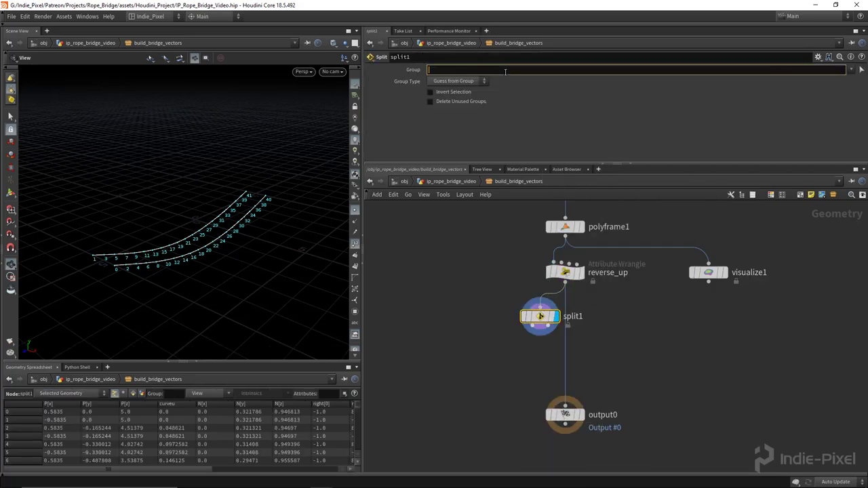
- Set the group of the split1 node to 0 so that it isolates a single curve
type("0")
key("Return")
left_click_drag(166, 207, 199, 253)
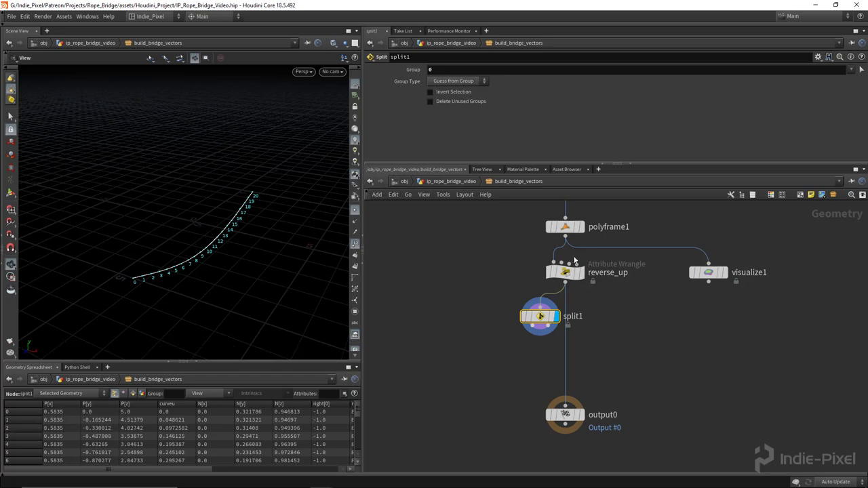
- Compare the output of reverse_up with that of split1 in the viewport, with point numbers hidden
left_click(580, 272)
left_click(565, 272)
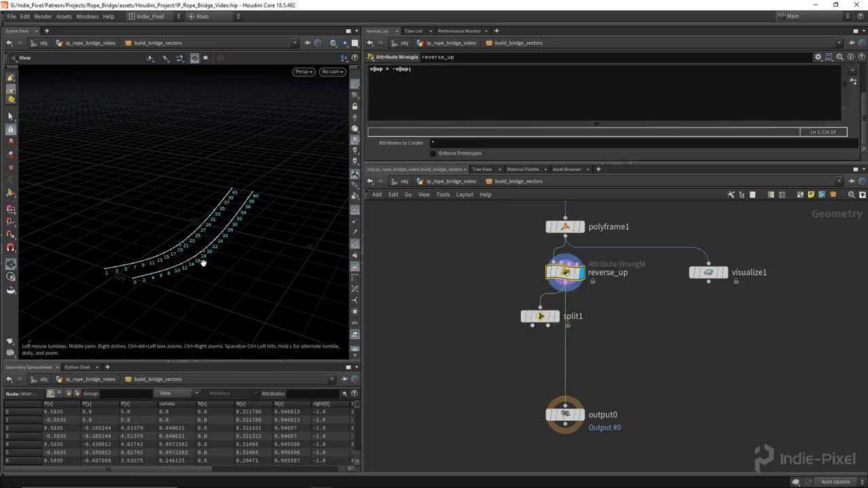
scroll(216, 271, "up", 5)
left_click(355, 254)
left_click_drag(219, 257, 211, 252)
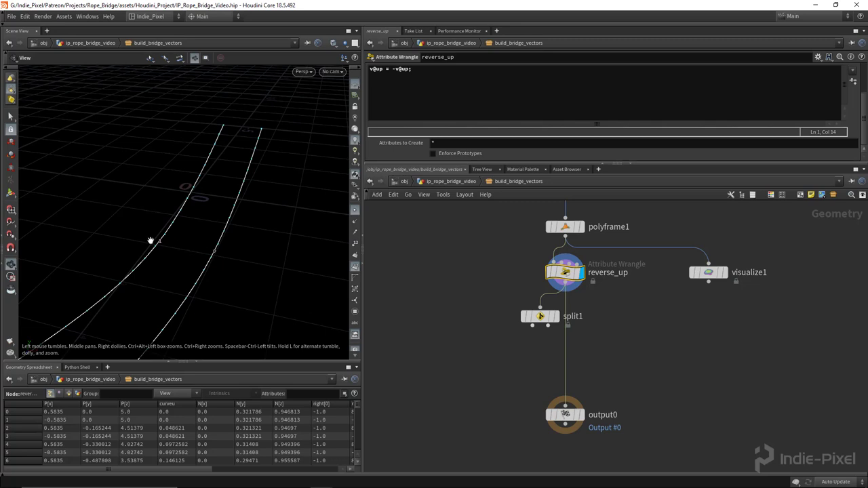
left_click(555, 316)
left_click(540, 316)
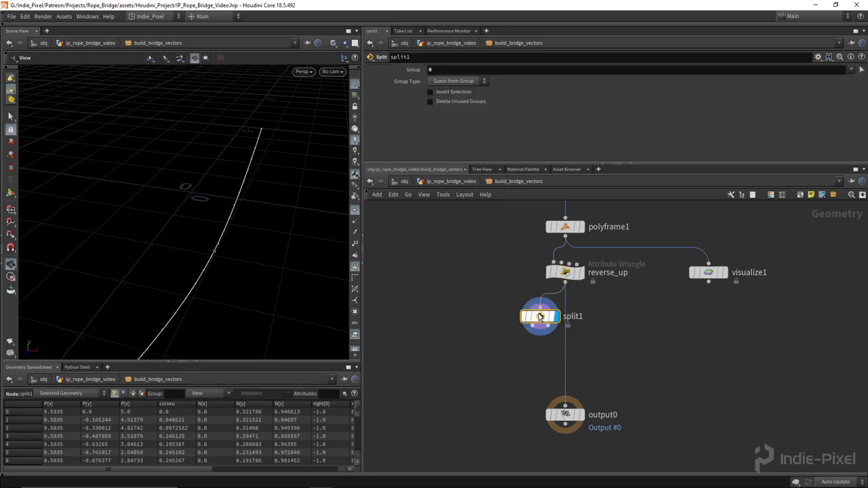
mouse_move(533, 326)
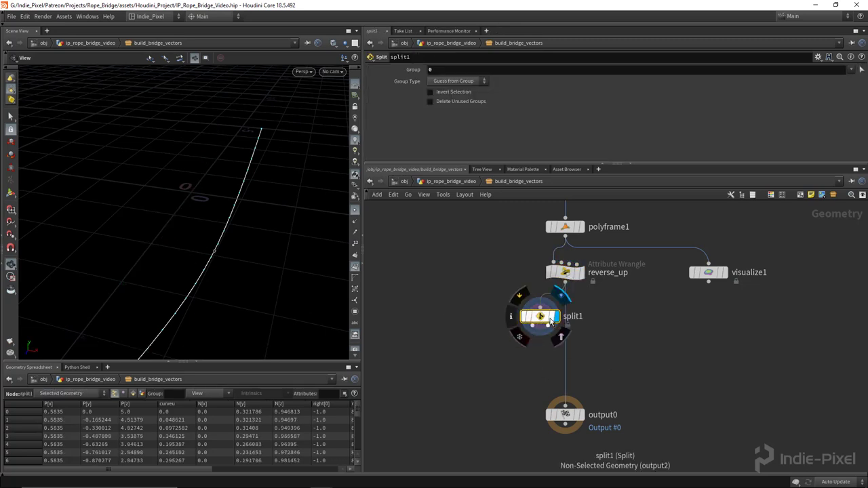
- Spread out the network by moving split1 away from the main wire and output0 further down
left_click_drag(550, 324, 479, 306)
middle_click_drag(521, 337, 544, 286)
scroll(553, 306, "down", 2)
left_click_drag(570, 325, 570, 398)
scroll(547, 351, "up", 2)
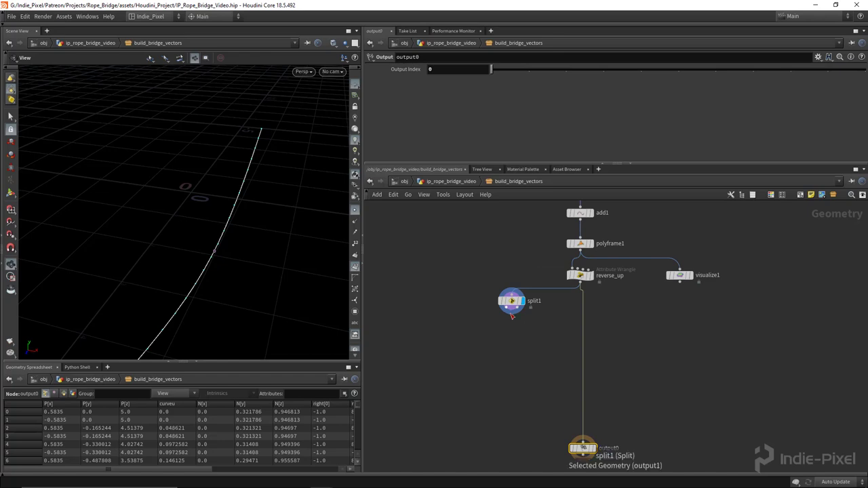
scroll(498, 348, "up", 3)
scroll(495, 285, "down", 2)
scroll(659, 268, "down", 2)
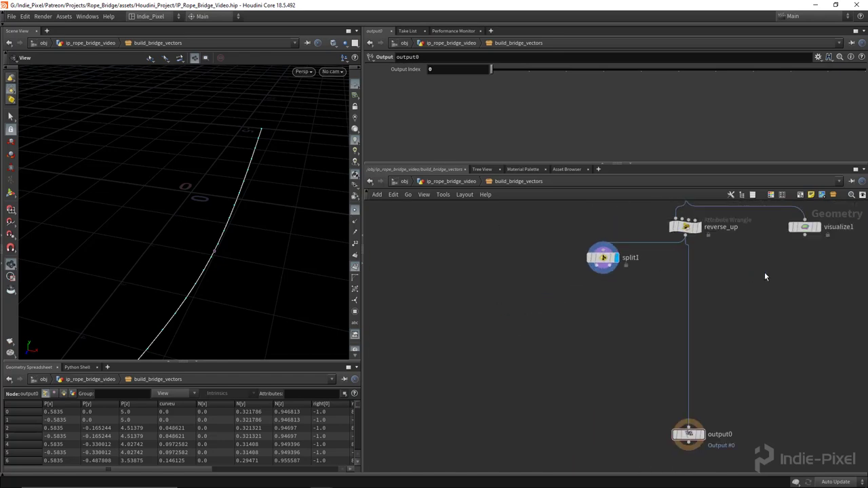
- Rewire the visualize1 node to the first output of split1 and display it to inspect the curve's vectors
middle_click_drag(764, 272, 765, 300)
left_click_drag(793, 252, 502, 331)
left_click_drag(596, 299, 501, 326)
left_click(513, 333)
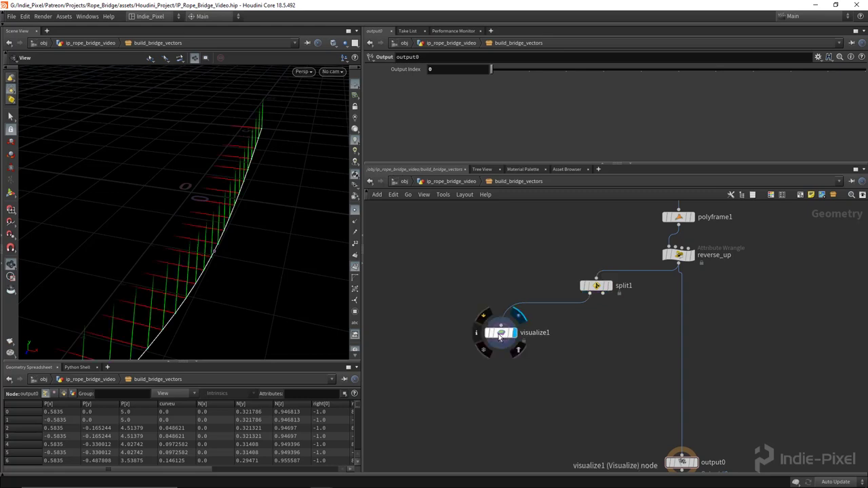
left_click(501, 332)
left_click_drag(248, 257, 244, 234)
middle_click_drag(649, 316, 643, 343)
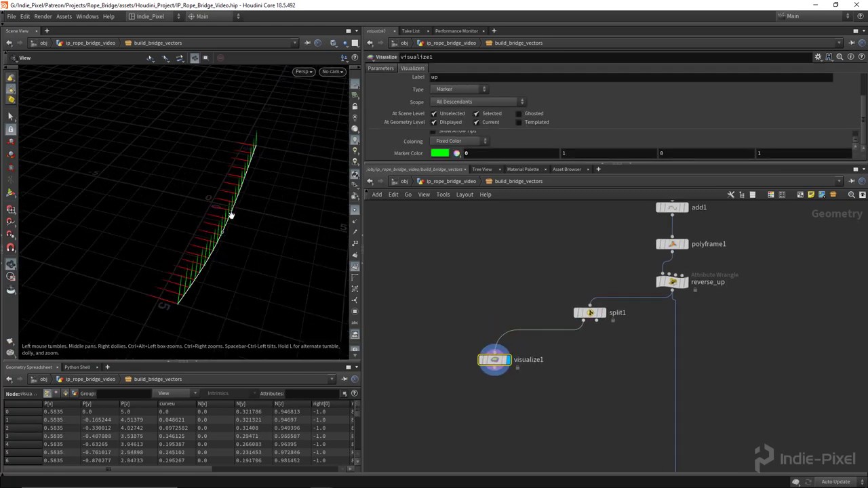
left_click_drag(229, 215, 224, 207)
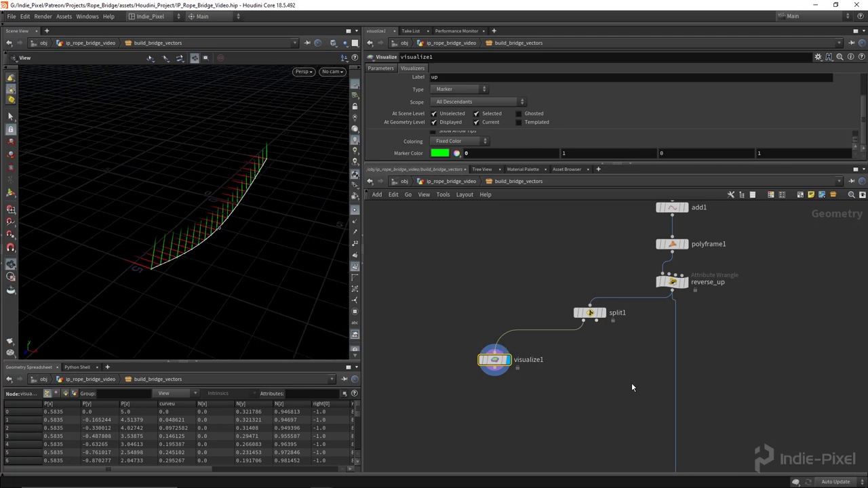
- Add an Attribute Wrangle node connected to the first output of split1
scroll(565, 347, "up", 2)
key("Tab")
type("wra")
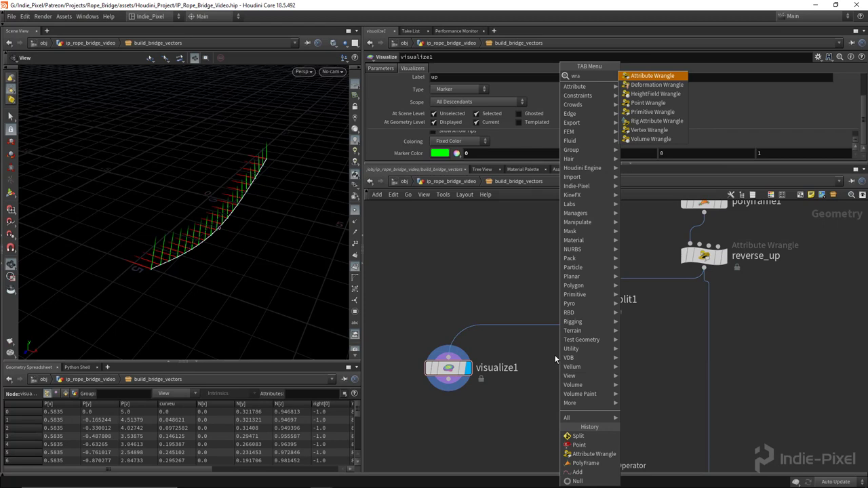
key("Return")
left_click(555, 356)
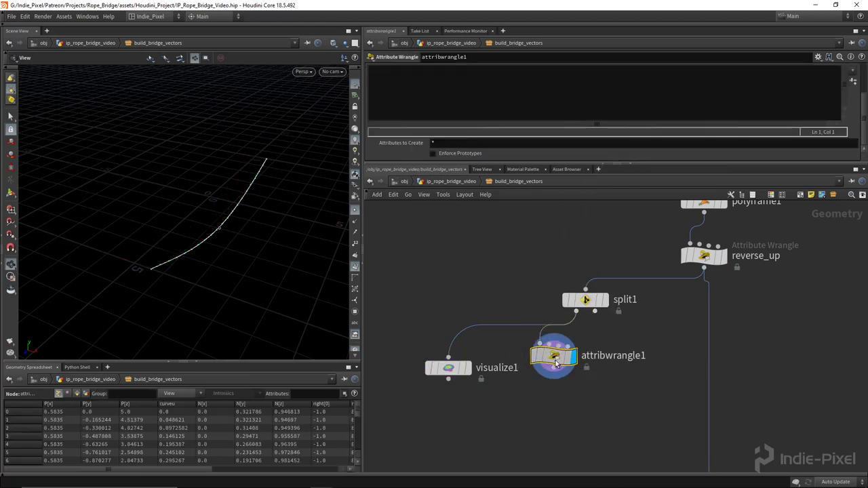
- Rename the new wrangle node as set_attrs_and_groups
double_click(582, 330)
type("set_attrs")
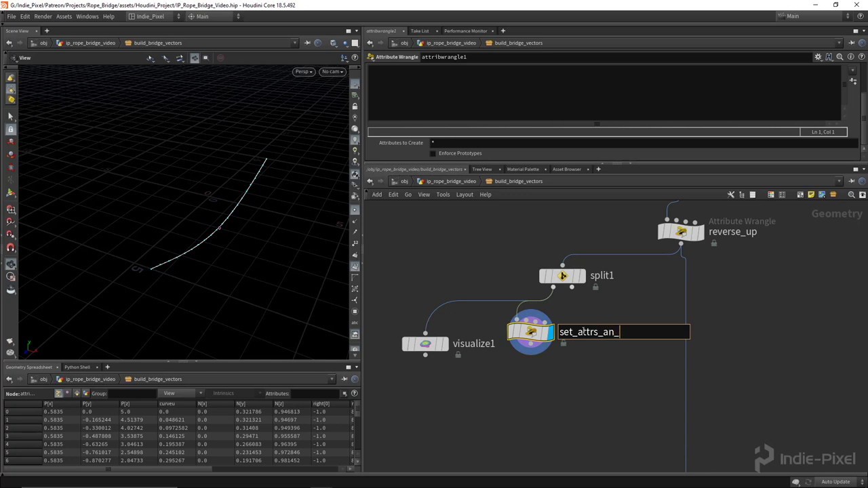
type("_and_groupd")
key("Return")
double_click(654, 332)
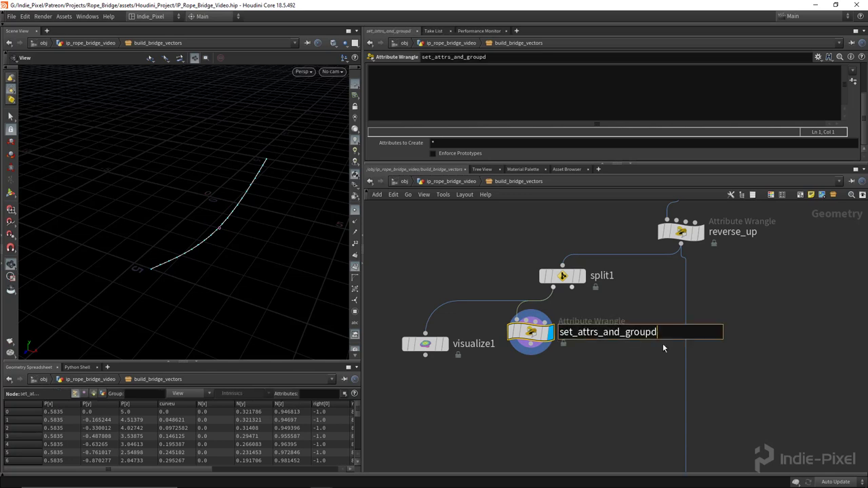
type("s")
key("Return")
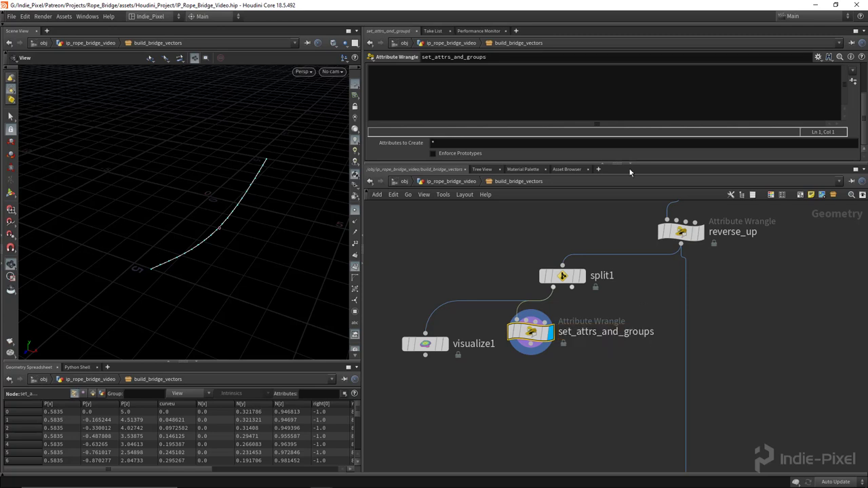
- Enlarge the parameter area and write the VEX line v@right = -v@right; in set_attrs_and_groups
left_click_drag(644, 163, 644, 211)
left_click(508, 132)
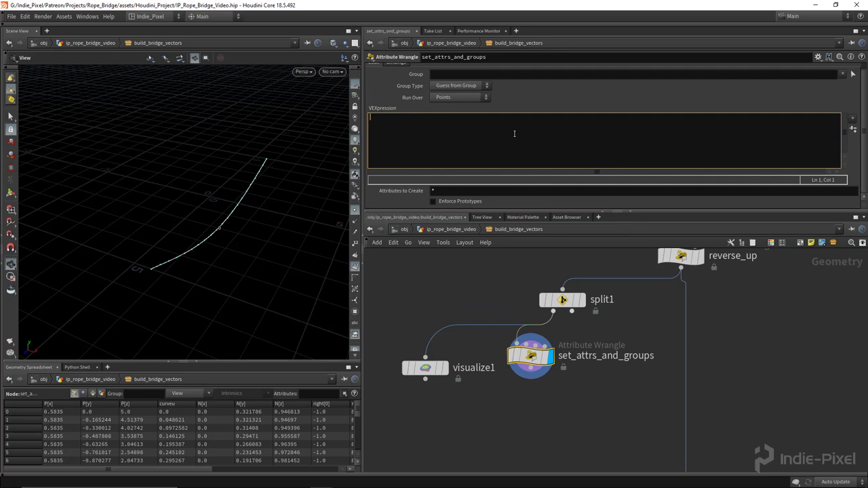
type("v@ri")
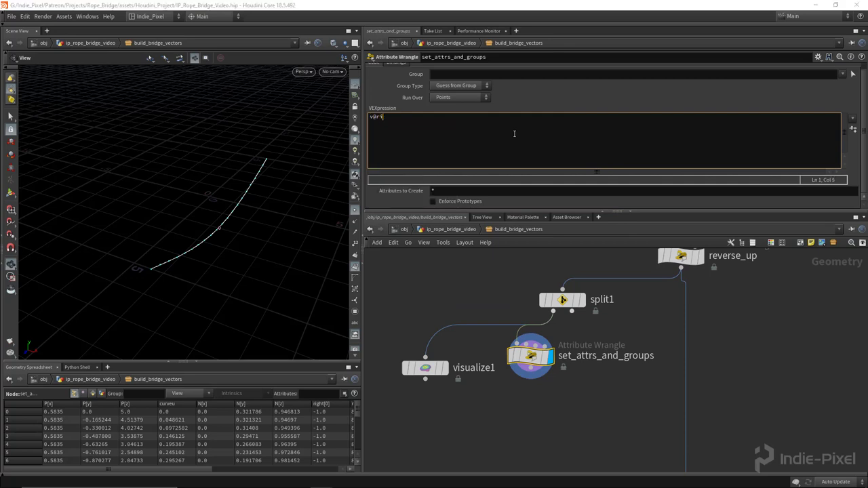
type("ght = -v@right;")
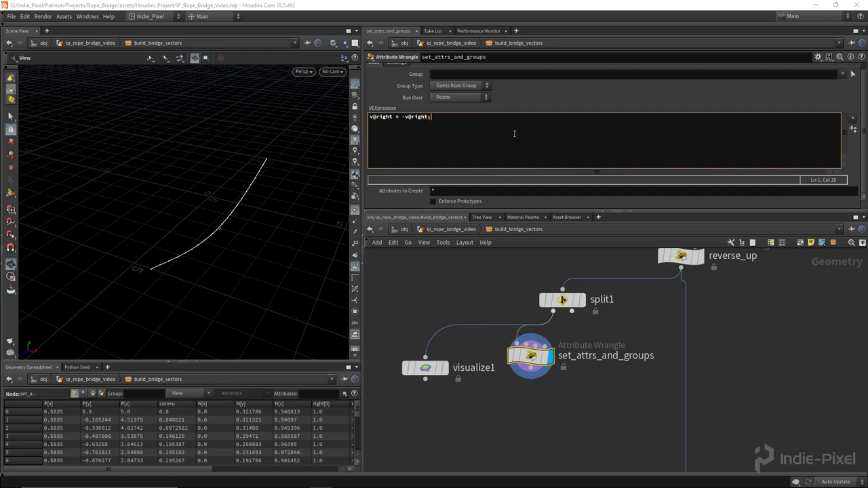
- Feed visualize1 from the set_attrs_and_groups output and display it to view the reversed right vectors
left_click_drag(531, 367, 425, 418)
left_click(445, 368)
left_click_drag(224, 278, 194, 254)
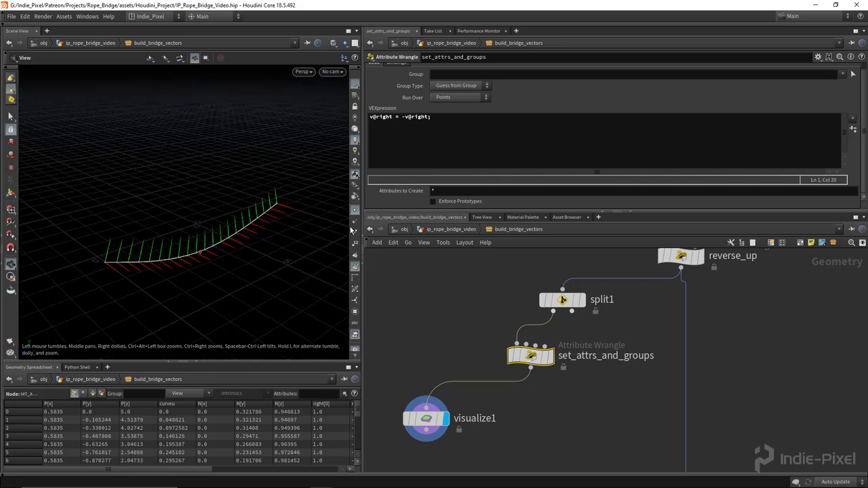
- Show point normals and point numbers on the visualized curve and examine its endpoints
left_click_drag(325, 244, 124, 328)
left_click_drag(250, 235, 214, 242)
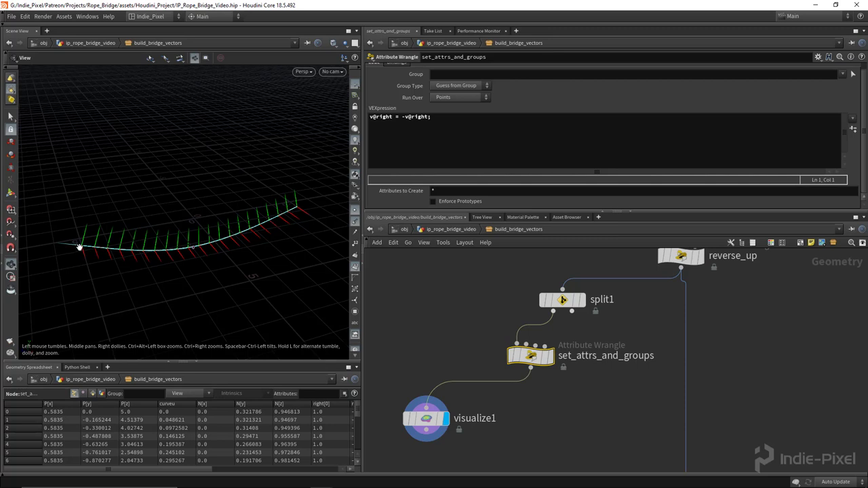
left_click(354, 248)
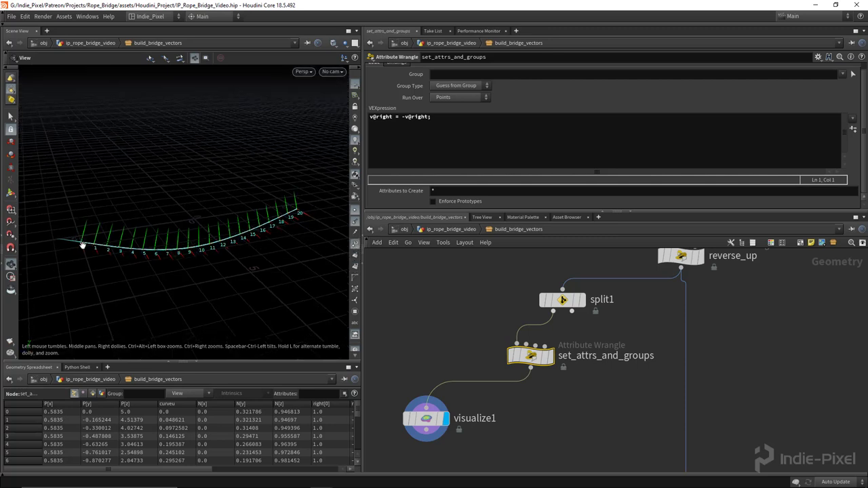
left_click_drag(80, 264, 112, 240)
left_click(465, 116)
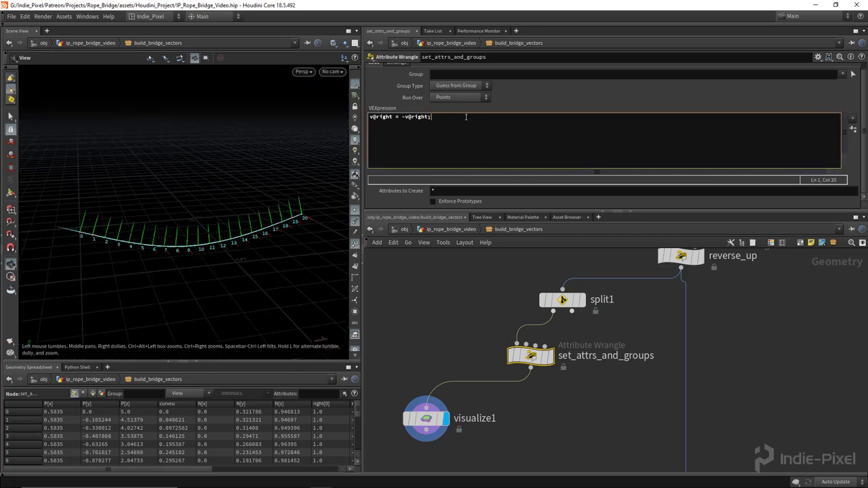
key("Return")
key("Return")
type("if(@ptnum ")
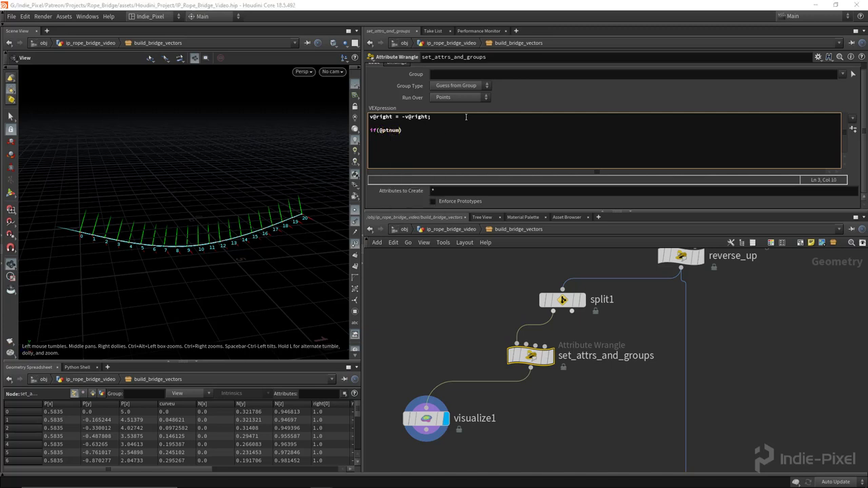
type("== 0")
key("Return")
type("{")
key("Return")
key("Return")
type("}")
key("Up")
type("i@group _start = 1;")
key("Down")
key("Return")
type("if(@ptnum == ")
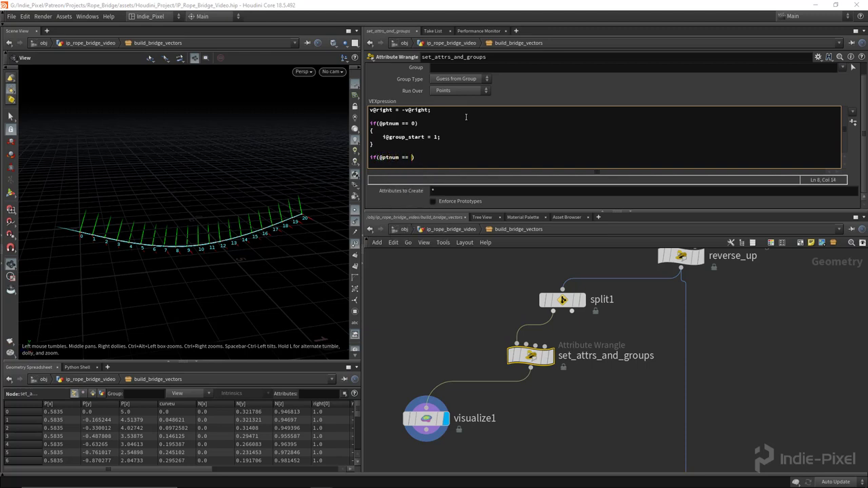
type("npoints(0)-1")
key("End")
key("Return")
type("{")
key("Return")
type("}")
key("Left")
key("Return")
key("Up")
type("i@group_En")
key("BackSpace")
key("BackSpace")
type("end = 1;")
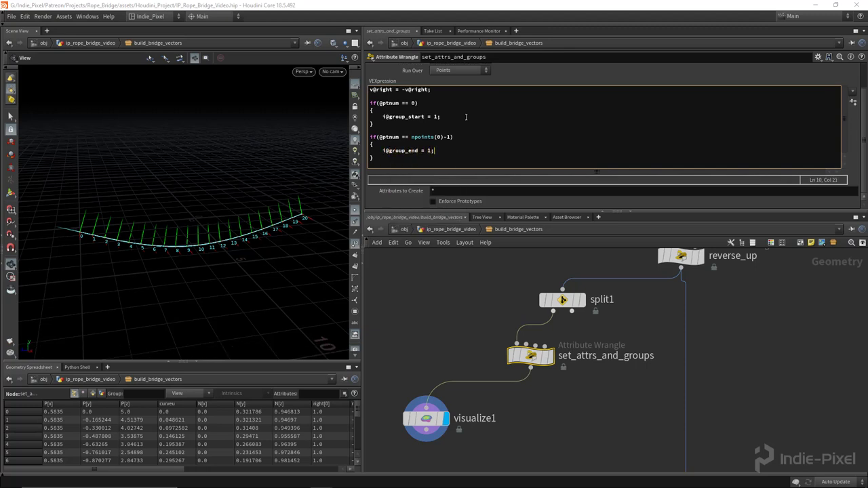
left_click(355, 312)
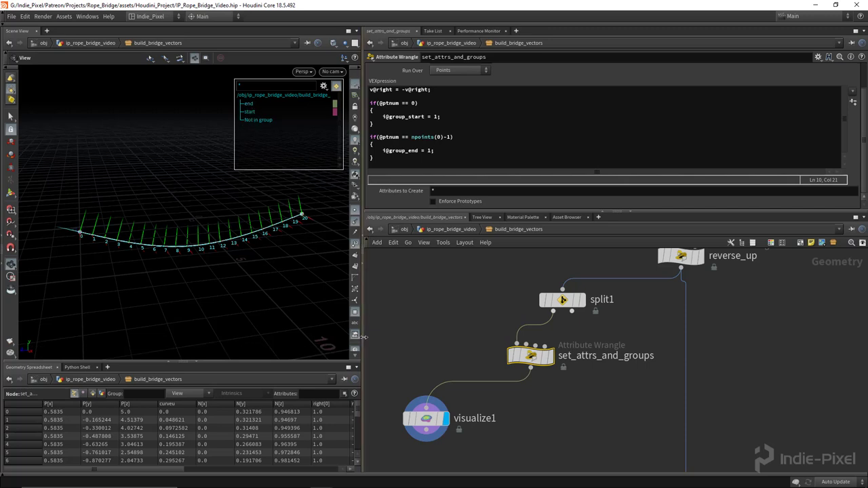
left_click(355, 312)
- Move the set_attrs_and_groups node closer above visualize1 and enlarge the parameter area to fit the whole code
left_click_drag(529, 354, 491, 354)
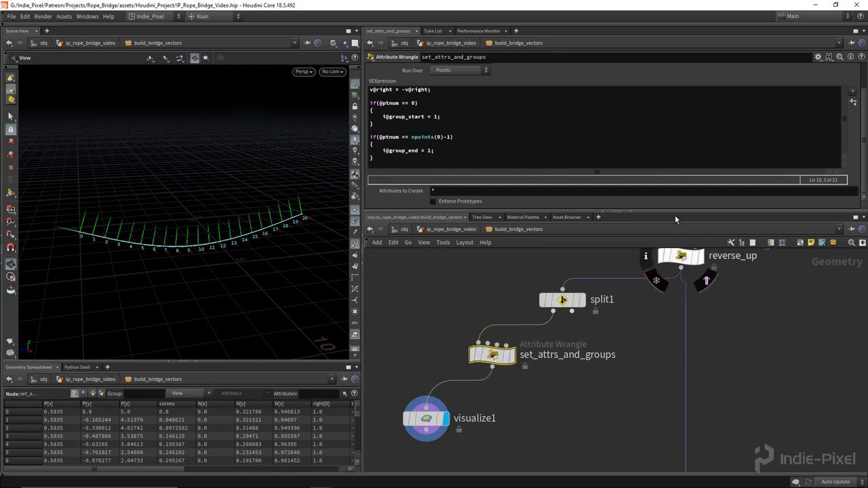
left_click_drag(674, 213, 661, 249)
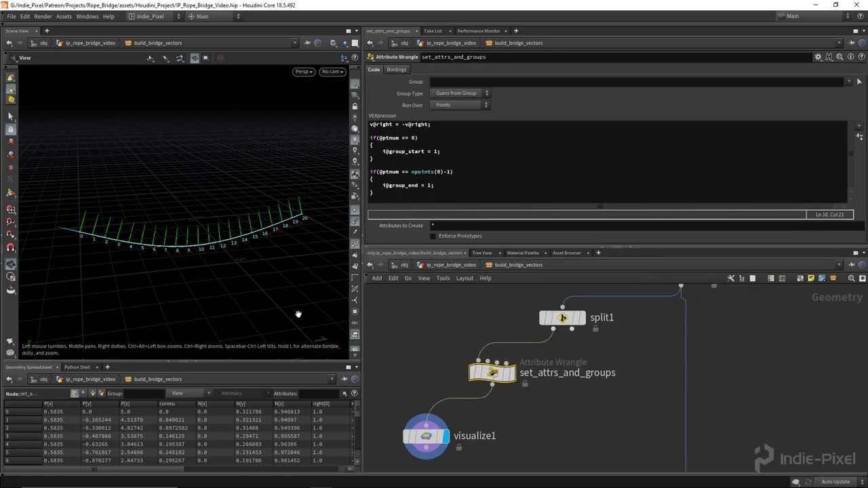
left_click_drag(209, 267, 237, 250)
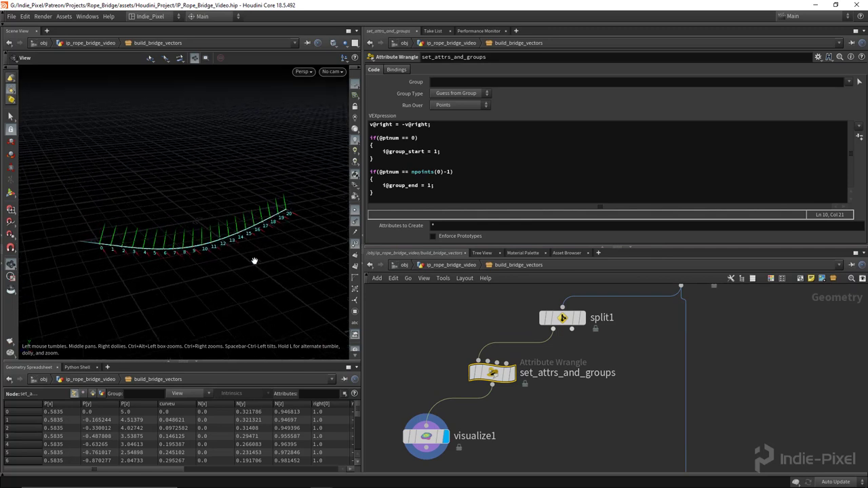
- Add the line v@up = {0,1,0}; below the group assignment in the first-point block
left_click(440, 151)
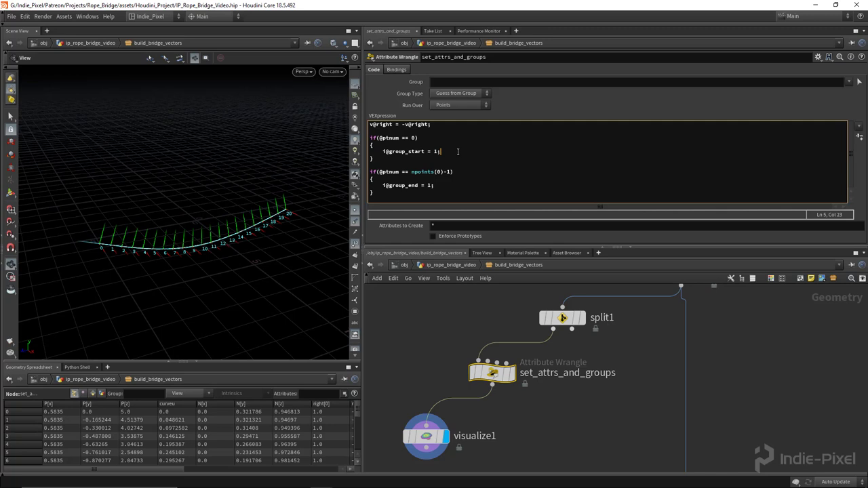
key("Return")
type("v@")
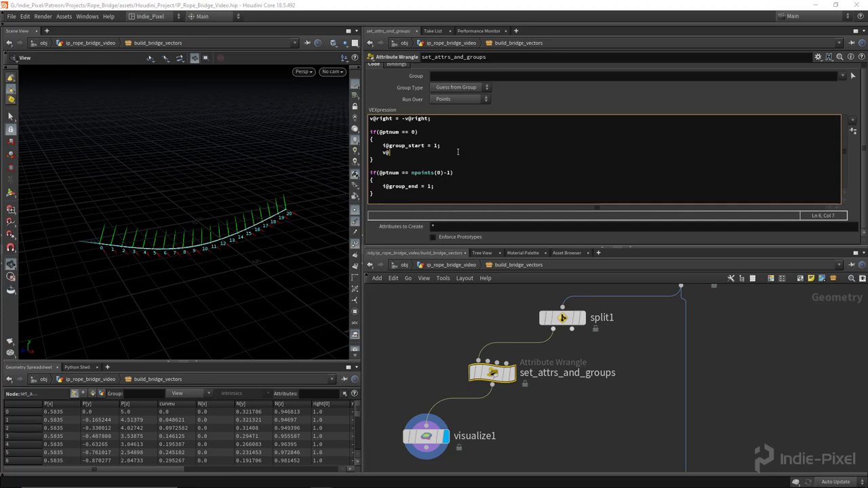
type("up = ")
type("{}")
type("0,1")
type(",0")
- Copy the v@up = {0,1,0}; line into the last-point block and inspect the up vectors at both curve ends
key("shift+Left")
key("shift+Left")
key("shift+Left")
key("shift+Left")
key("shift+Left")
key("shift+Left")
key("shift+Left")
key("shift+Left")
key("shift+Left")
key("shift+Left")
key("shift+Left")
key("shift+Left")
key("shift+Left")
key("shift+Left")
key("ctrl+c")
key("Down")
key("Down")
key("Down")
key("Down")
key("Down")
key("End")
key("Return")
key("ctrl+v")
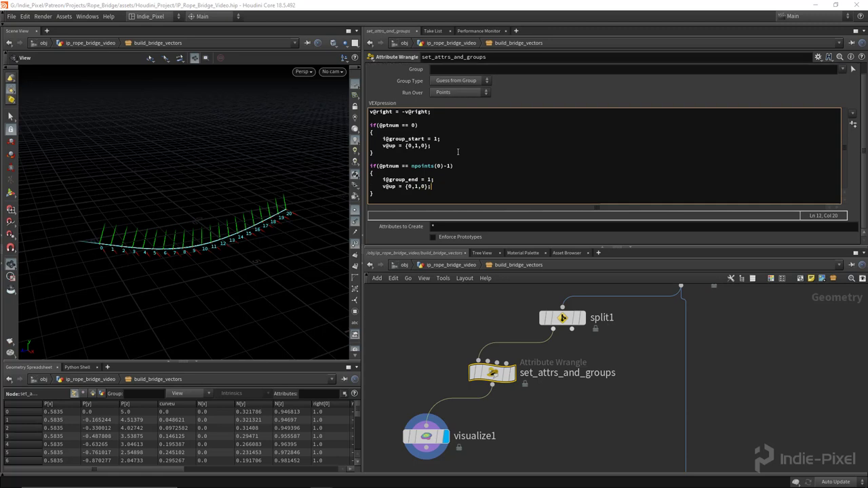
left_click_drag(237, 241, 50, 240)
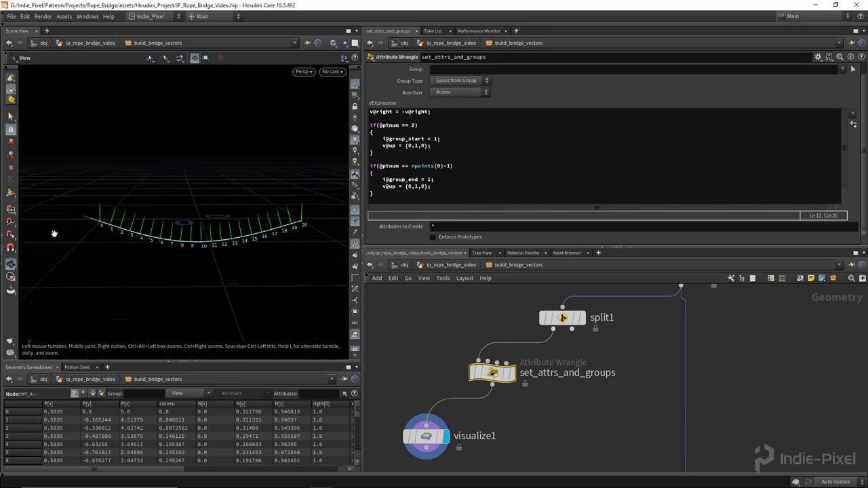
left_click_drag(298, 226, 103, 222)
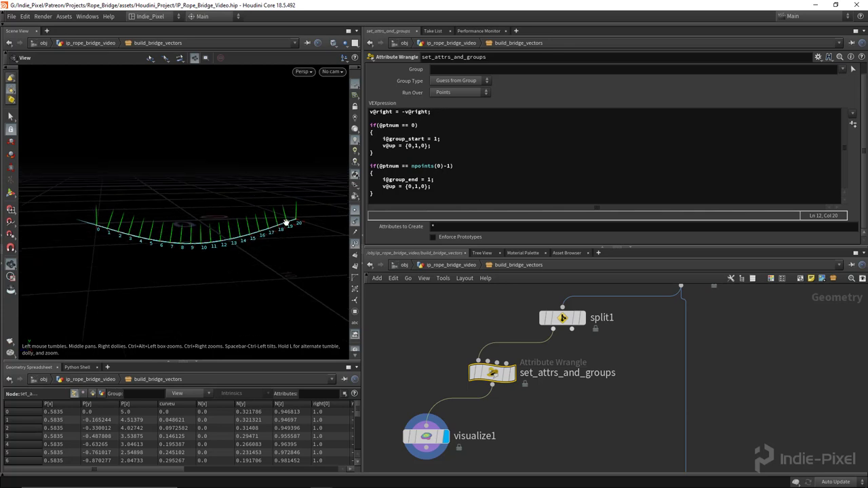
left_click_drag(199, 242, 91, 215)
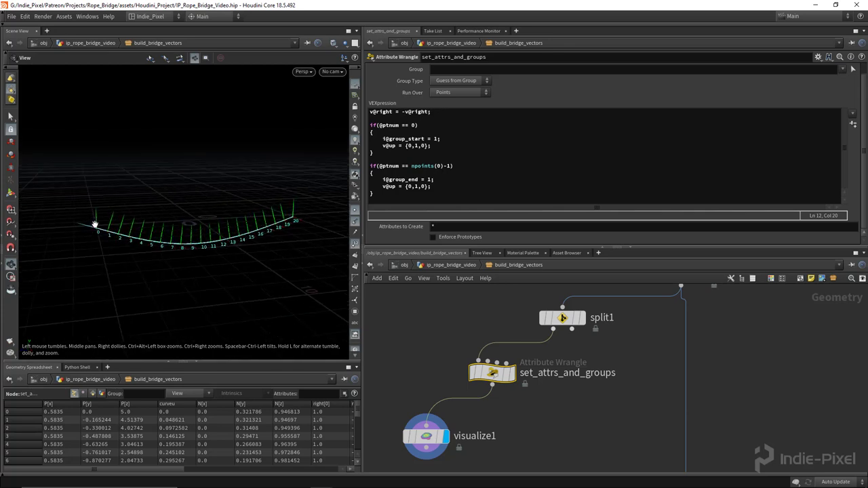
- Inspect the normals at both curve ends and add the line @N.y = 0; below the up vector in the first-point block
left_click_drag(158, 242, 93, 244)
left_click_drag(258, 244, 285, 227)
left_click(438, 143)
key("Return")
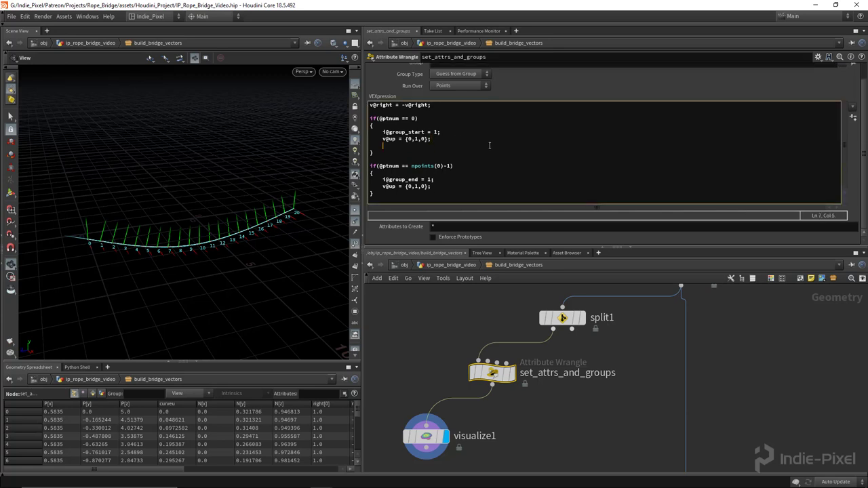
type("@N.y = 0;")
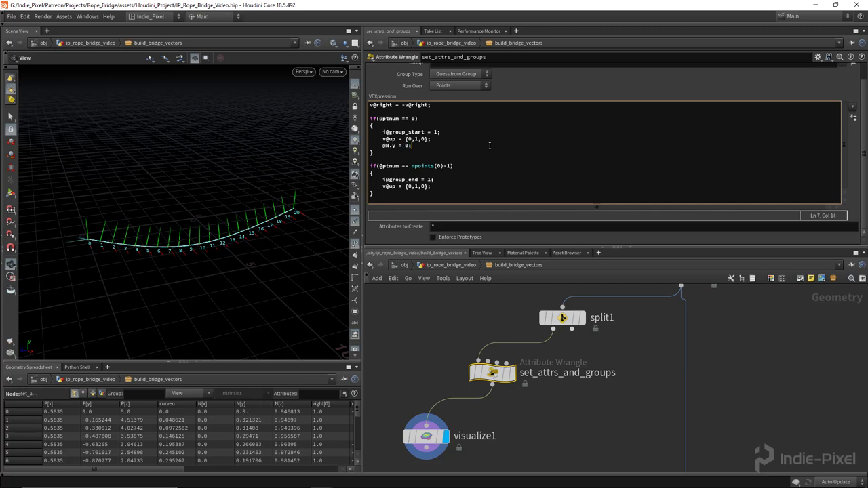
- Add the line @N = normalize(@N); at the end of the first-point block
key("Return")
type("@n")
key("BackSpace")
type("N = normalize()")
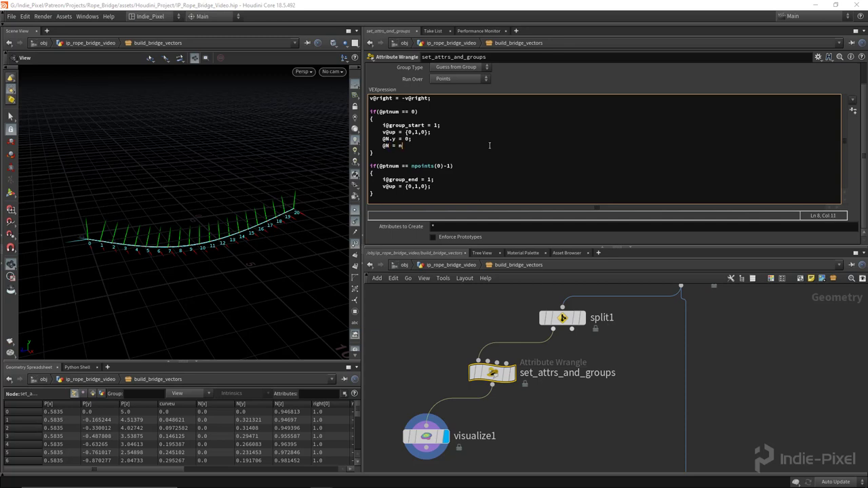
key("Left")
type("@N")
key("Right")
type(";")
key("Down")
key("Down")
key("Down")
key("Down")
key("Down")
- Copy both @N lines into the last-point block with @N = -@N; above them, and inspect the normals at both curve ends
left_click_drag(442, 146, 383, 139)
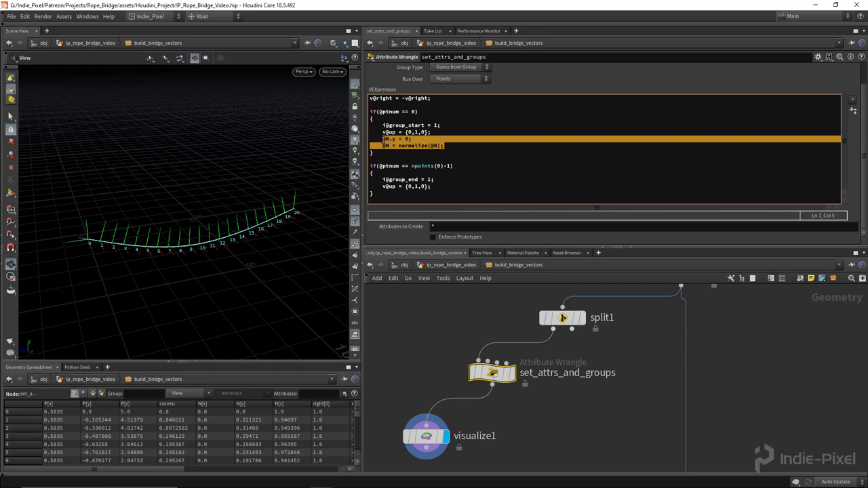
left_click(439, 186)
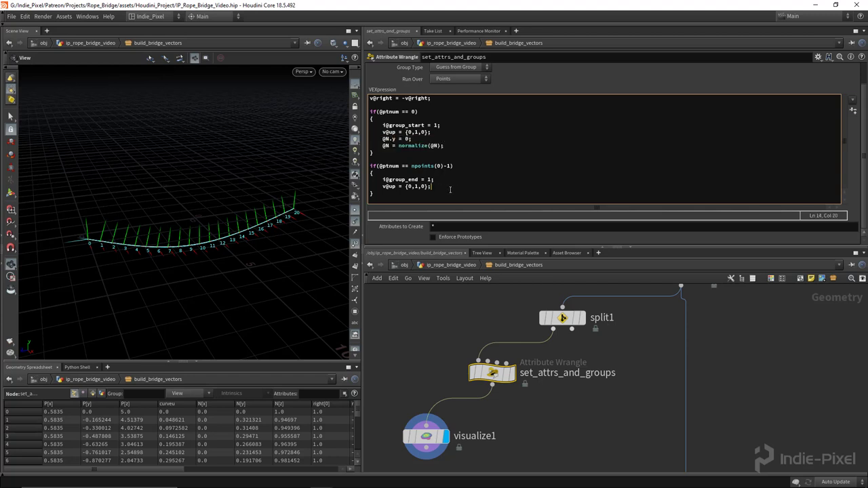
key("Return")
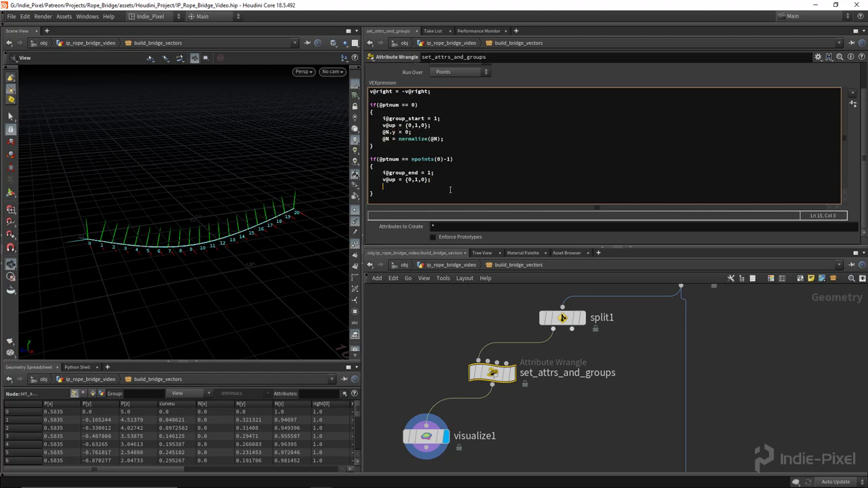
key("ctrl+v")
key("Return")
type("@N = -@N;")
left_click_drag(192, 234, 314, 227)
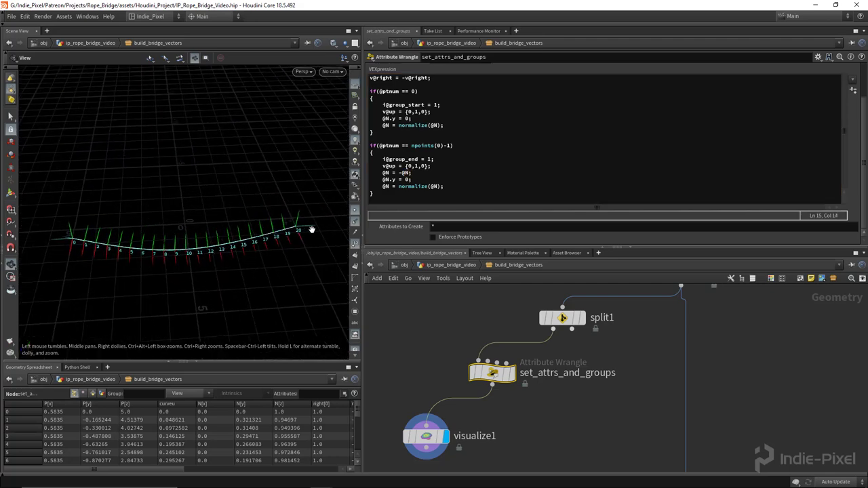
left_click_drag(143, 255, 129, 253)
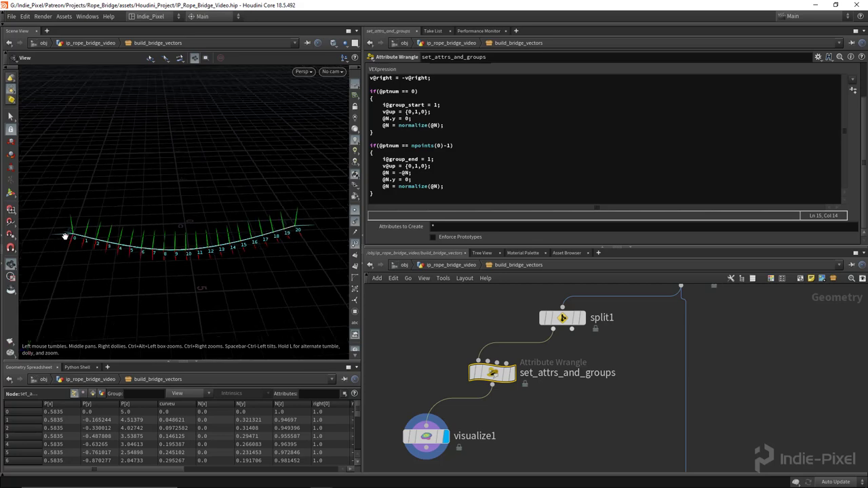
left_click_drag(209, 252, 269, 234)
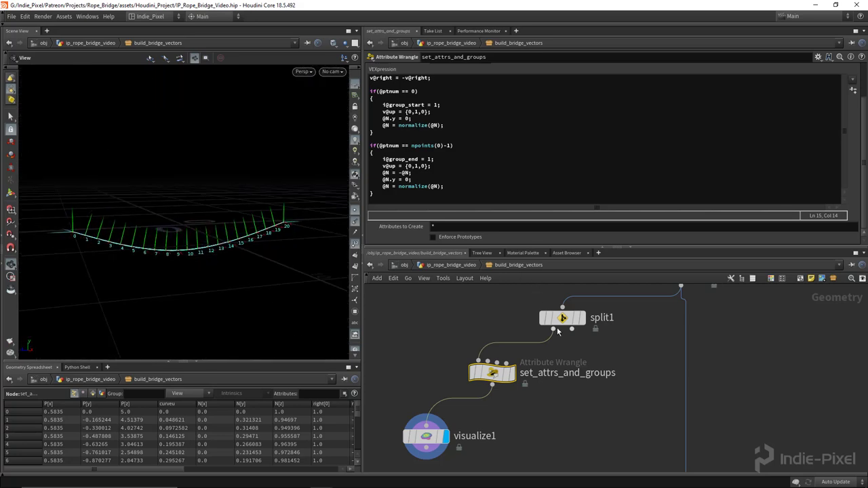
middle_click_drag(543, 339, 558, 320)
mouse_move(262, 215)
left_mouse_down()
mouse_move(148, 260)
mouse_move(103, 254)
mouse_move(74, 218)
mouse_move(201, 217)
mouse_move(234, 251)
mouse_move(279, 252)
mouse_move(254, 218)
left_mouse_up()
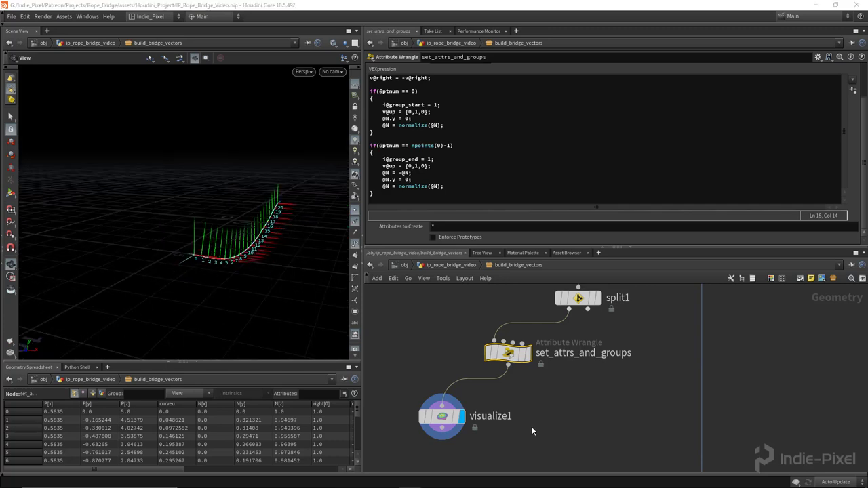
- Add an Attribute Wrangle fed by set_attrs_and_groups and name it post_angles
middle_click_drag(534, 418, 548, 390)
key("Tab")
type("wra")
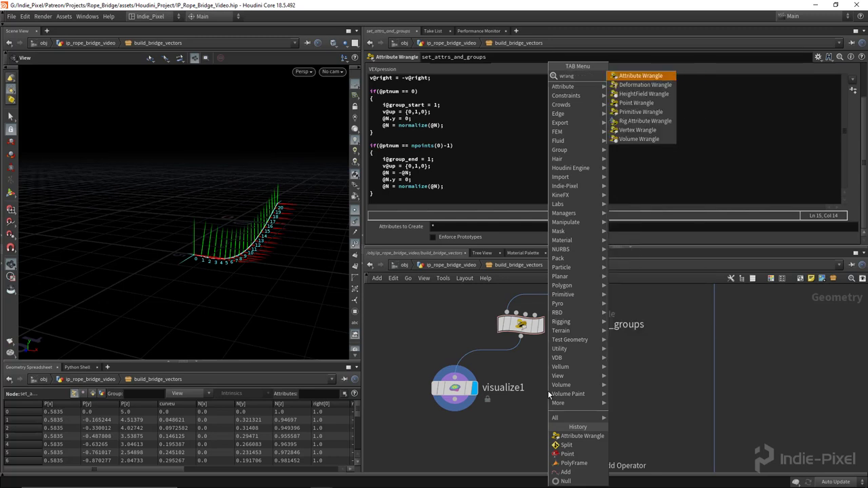
key("Return")
left_click(548, 392)
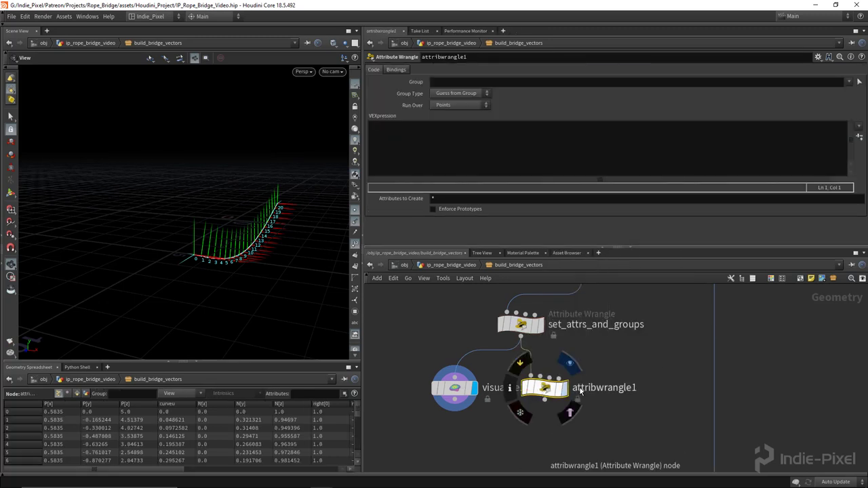
double_click(606, 392)
type("post_angles")
key("Return")
- Display the post_angles node, move visualize1 away from it and align post_angles beneath set_attrs_and_groups
mouse_move(563, 388)
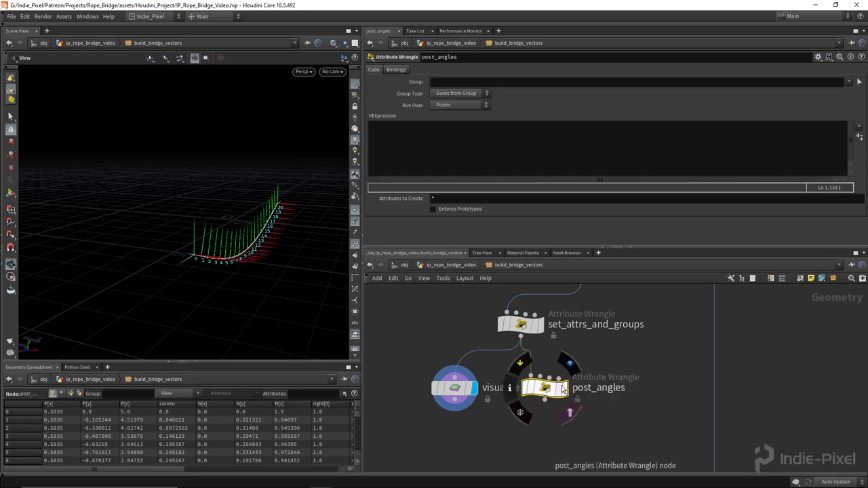
left_click(568, 363)
left_click_drag(454, 388, 377, 388)
left_click_drag(540, 389, 519, 388)
- Restrict the post_angles wrangle to the end and start point groups
left_click(851, 82)
left_click(853, 100)
left_click(851, 82)
left_click(853, 108, "shift")
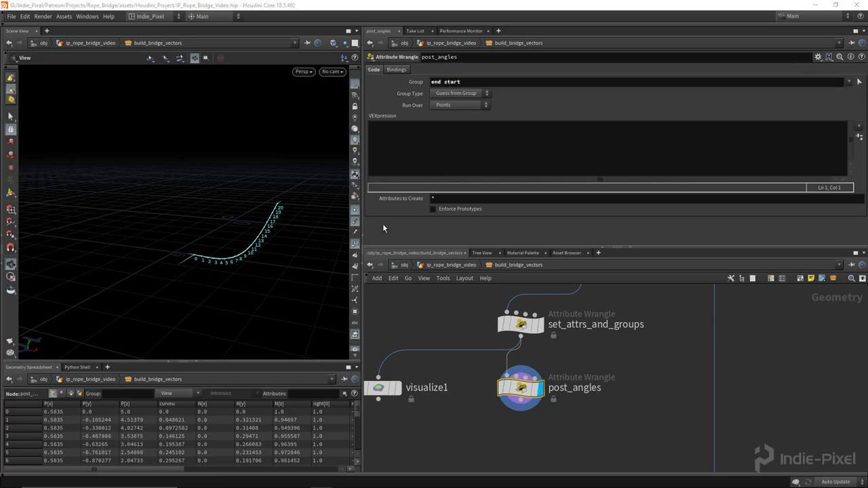
- Declare float anglex = radians(chf("post_angle_x")); in the post_angles code
left_click_drag(251, 257, 230, 245)
left_click(505, 143)
type("float anglex ")
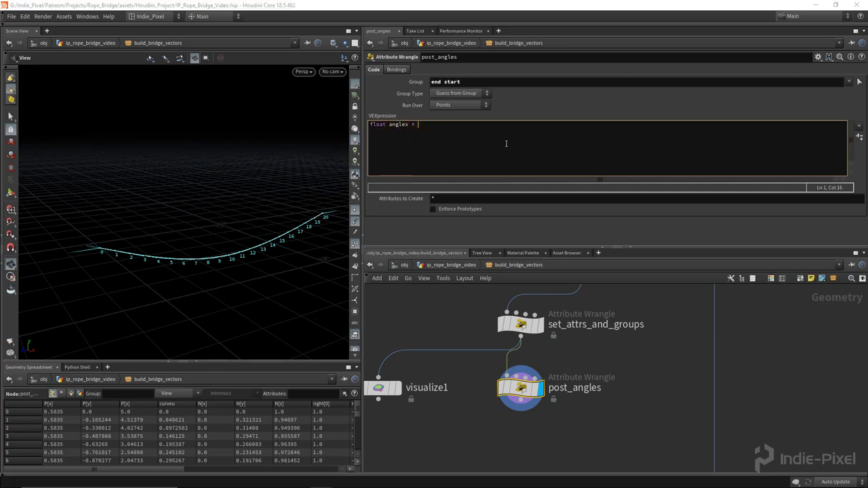
type("= radians()")
key("Left")
type("chf()")
key("Left")
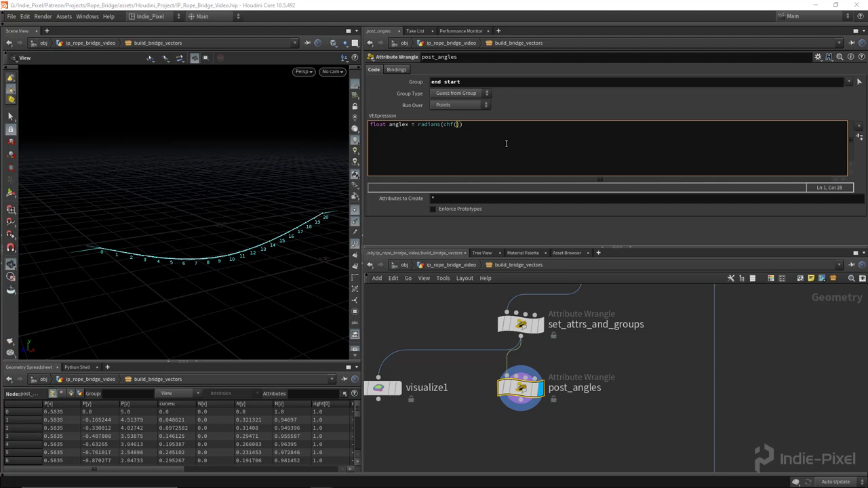
type("\"post_angle_x\"));")
- Duplicate the angle declaration as float anglez = radians(chf("post_angle_z")); on the following line
key("ctrl+a")
key("ctrl+c")
key("End")
key("Return")
key("ctrl+v")
key("BackSpace")
type("z")
key("ctrl+Left")
key("ctrl+Left")
key("ctrl+Left")
key("ctrl+Left")
key("ctrl+Left")
key("Delete")
type("z")
key("Return")
key("Return")
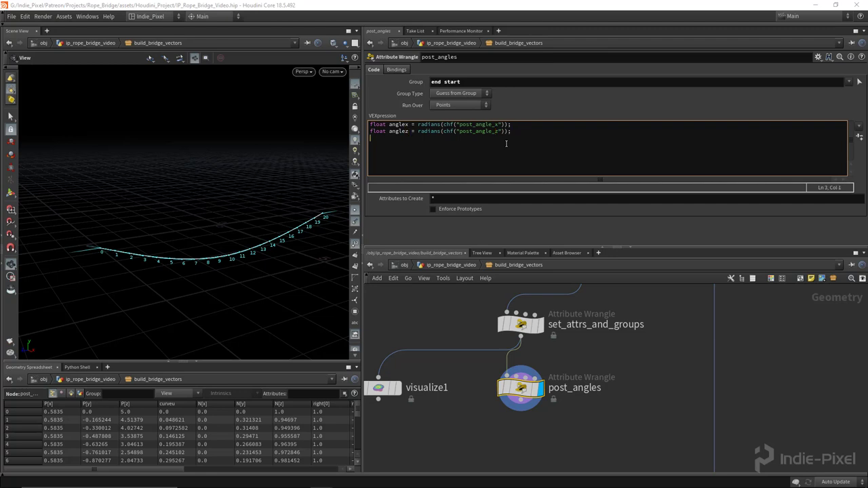
type("if(inpoint")
key("Return")
type("(")
type("0")
type(", \"")
type("\"")
type("end\", ")
type("@ptnum")
key("End")
key("Return")
type("{")
key("Return")
key("Return")
type("}")
key("Up")
key("Tab")
left_click(465, 81)
left_click(475, 84)
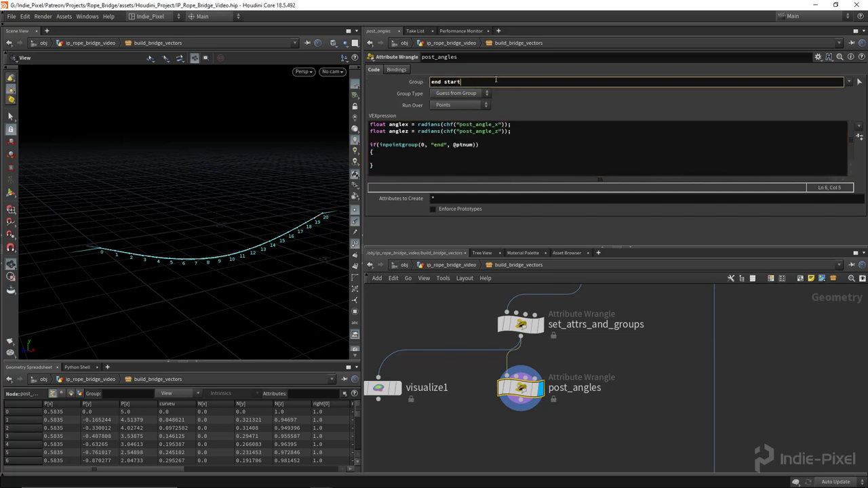
double_click(454, 81)
- Duplicate the inpointgroup if block below the original one
left_click(385, 158)
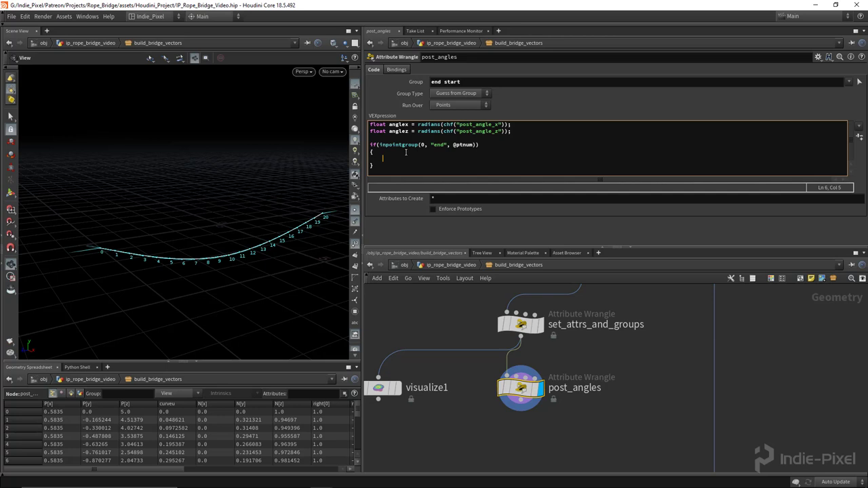
key("shift+Up")
key("shift+Up")
key("shift+Up")
key("shift+Down")
key("shift+Down")
key("shift+Down")
key("Left")
key("Return")
key("Return")
key("ctrl+v")
- Change the group name in the duplicated inpointgroup condition to "start"
key("Up")
key("Up")
key("Up")
key("Right")
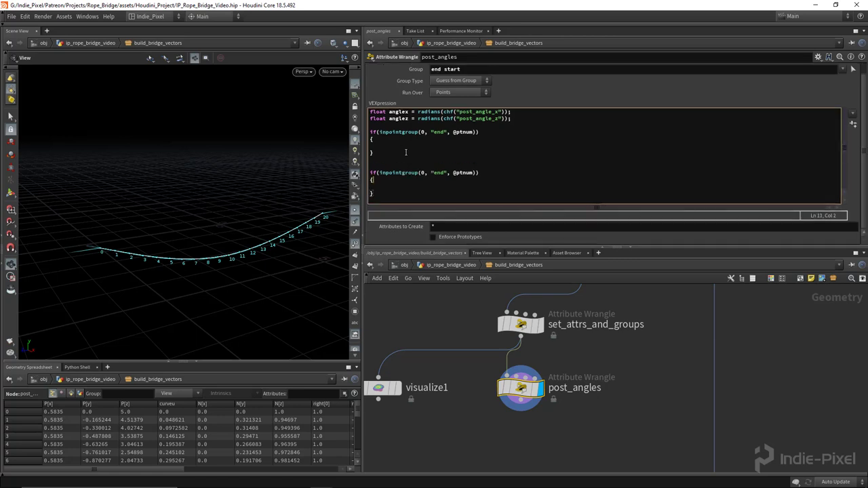
key("Right")
key("Right")
key("Right")
key("Right")
key("Right")
key("Right")
key("Right")
key("BackSpace")
key("BackSpace")
key("BackSpace")
type("start")
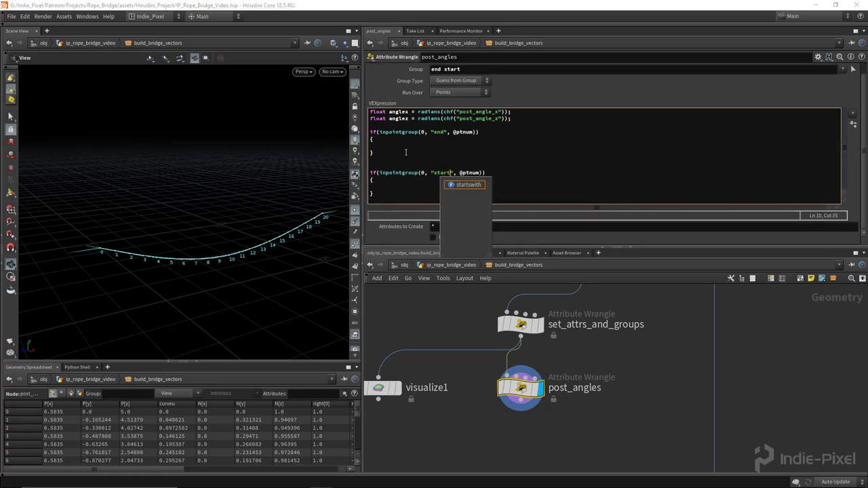
key("Right")
- Add vector4 rotx = quaternion(anglex, @N); inside the "end" block
left_click(410, 144)
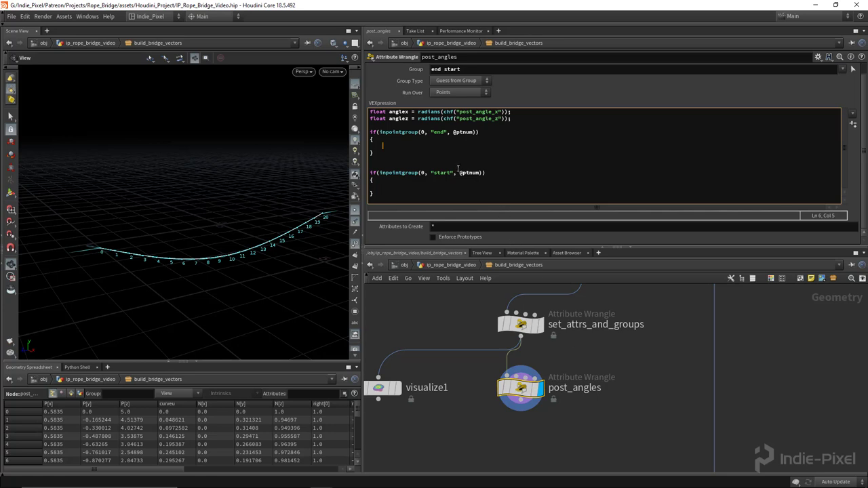
left_click(384, 148)
mouse_move(234, 155)
left_mouse_down()
mouse_move(249, 239)
mouse_move(240, 233)
mouse_move(228, 161)
left_mouse_up()
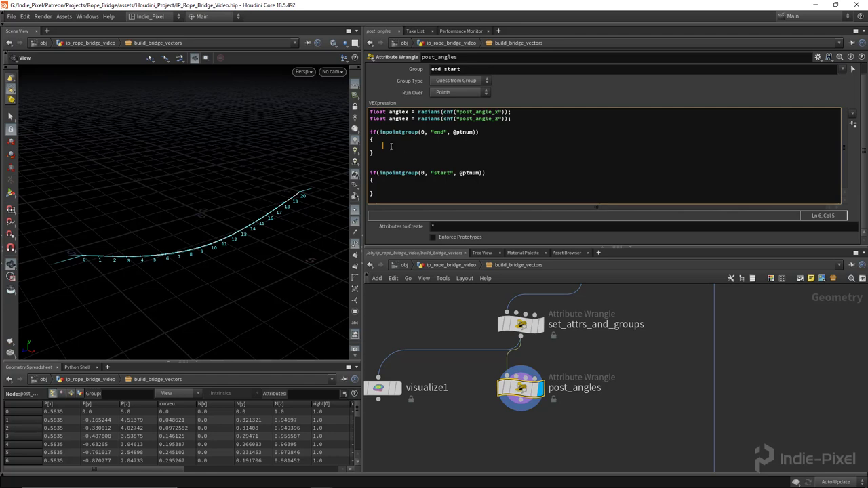
type("vector")
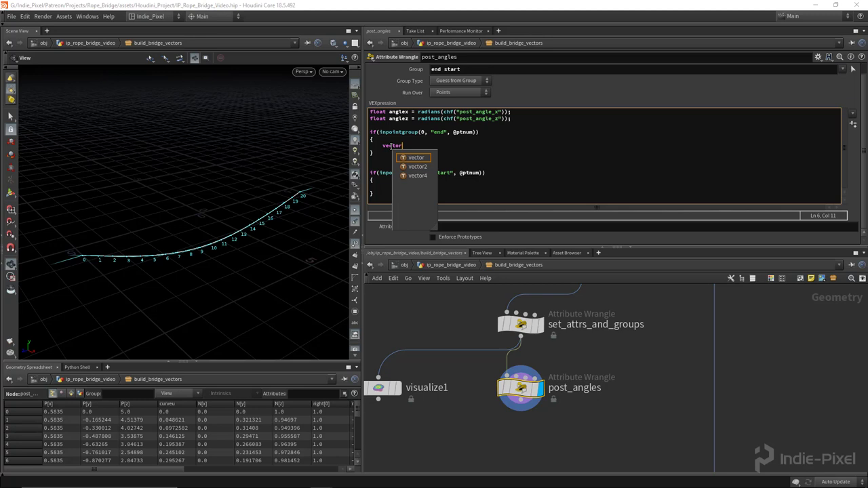
type("4 rot")
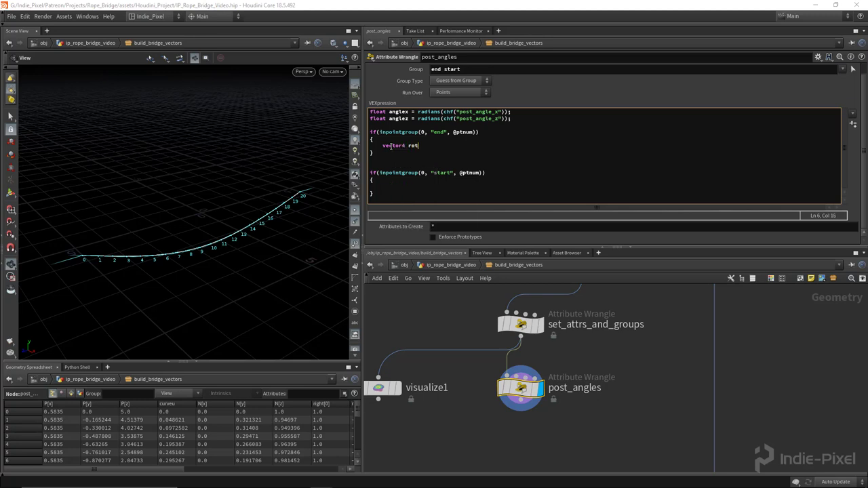
type("x = quater")
key("Return")
type("(anglex, @N);")
key("Return")
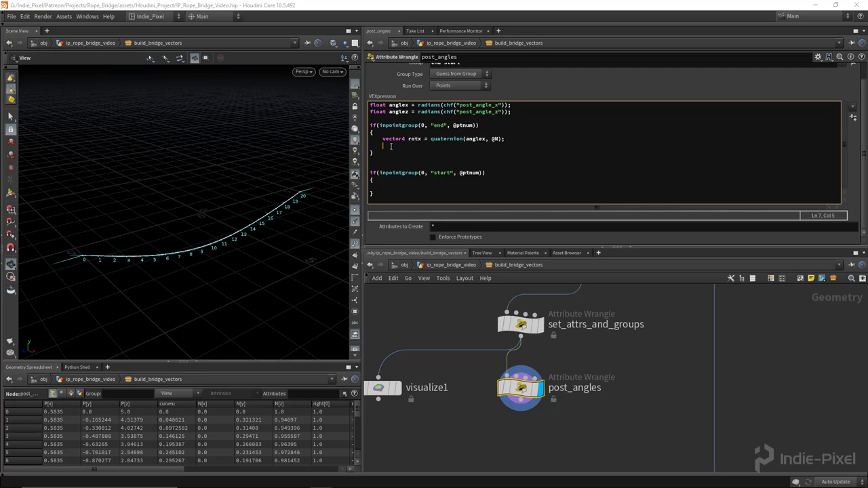
- Add v@up = qrotate(rotx, v@up); to the "end" block and generate the Post Angle X and Post Angle Z parameters
type("c")
key("BackSpace")
type("v")
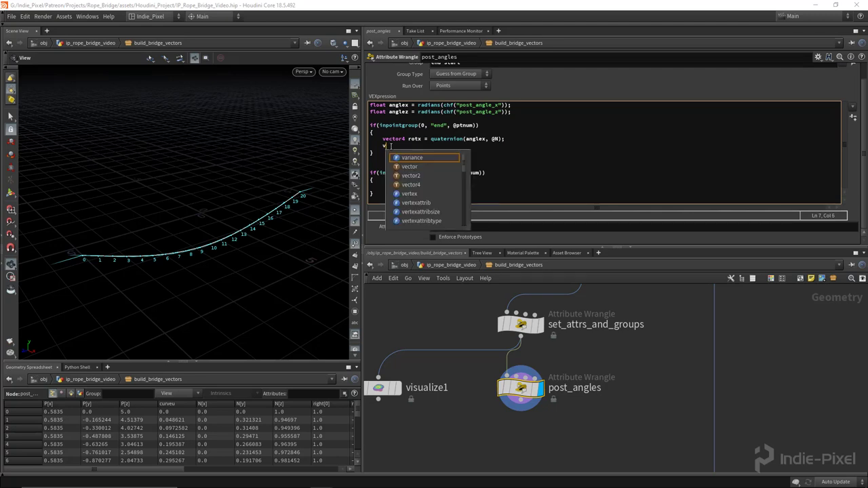
type("@up = ")
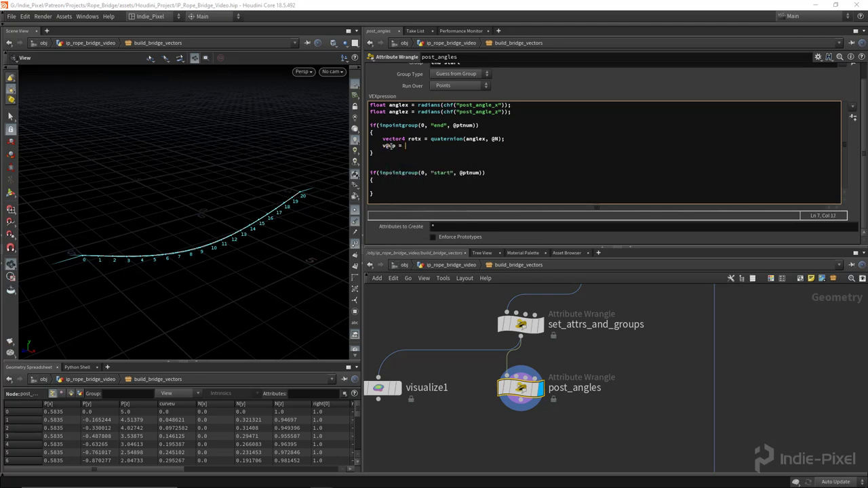
type("qrotate()")
key("Left")
type("rotx, ")
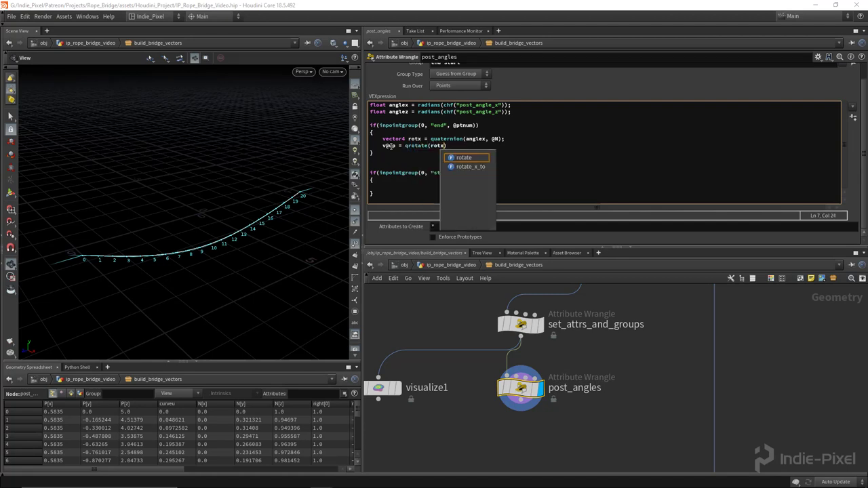
type("v@up")
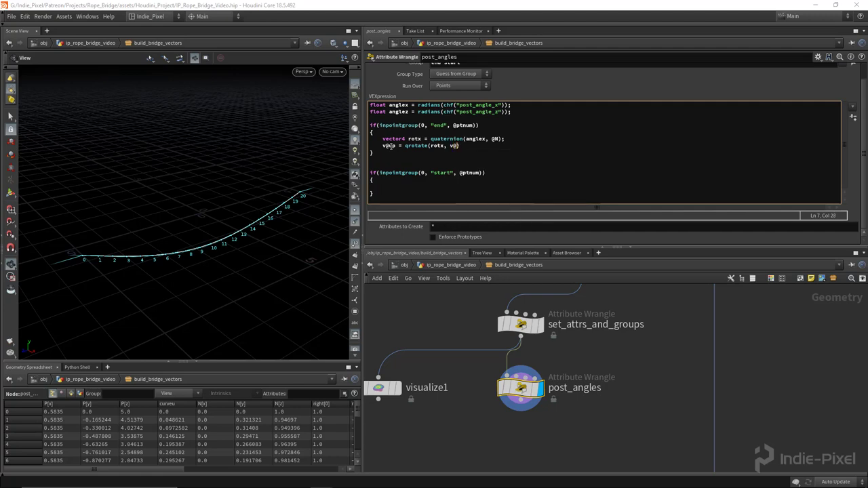
key("Right")
type(";")
left_click(853, 117)
- Wire the post_angles output into visualize1 and display visualize1 to see the vectors
middle_click_drag(512, 410, 708, 377)
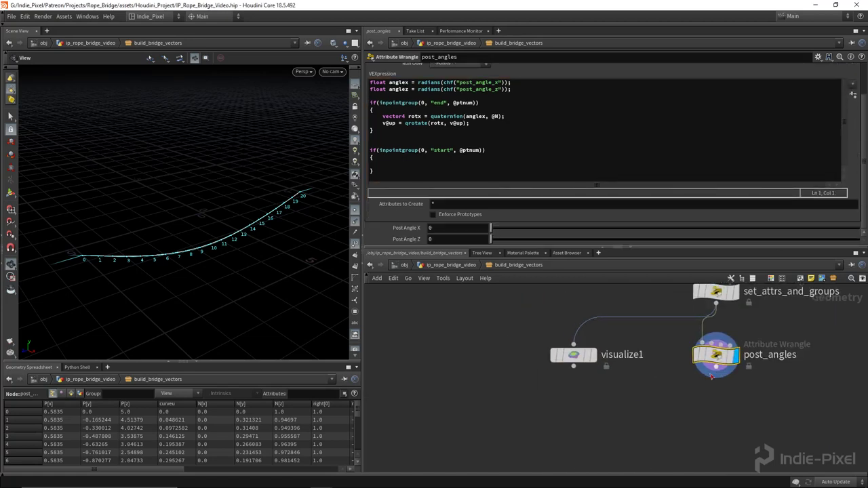
left_click_drag(715, 375, 578, 407)
left_click(598, 408)
middle_click_drag(656, 414, 531, 417)
left_click_drag(176, 244, 156, 238)
- Test Post Angle X at 10 and raise it to 20, inspecting the up vector at the curve's end point
left_click(465, 229)
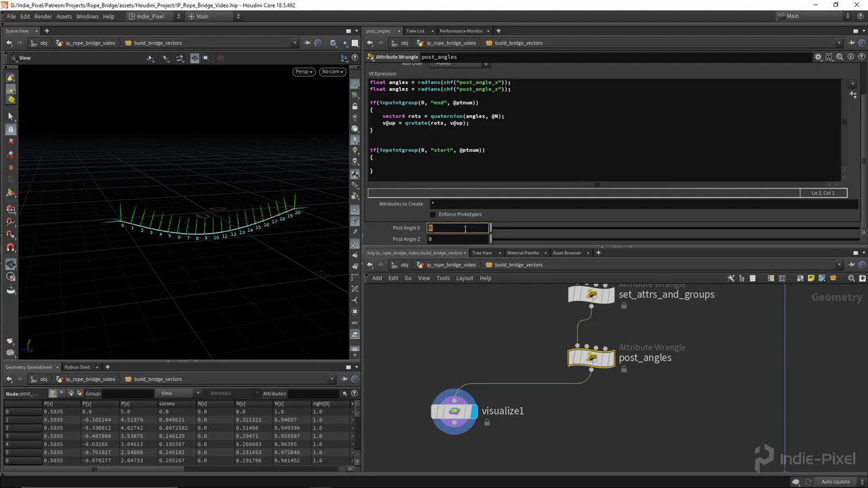
type("10")
key("Return")
left_click_drag(264, 216, 204, 224)
middle_click(457, 231)
middle_click_drag(456, 230, 495, 195)
left_click_drag(312, 224, 272, 224)
middle_click(457, 227)
middle_click_drag(457, 222, 472, 188)
left_click_drag(204, 271, 155, 271)
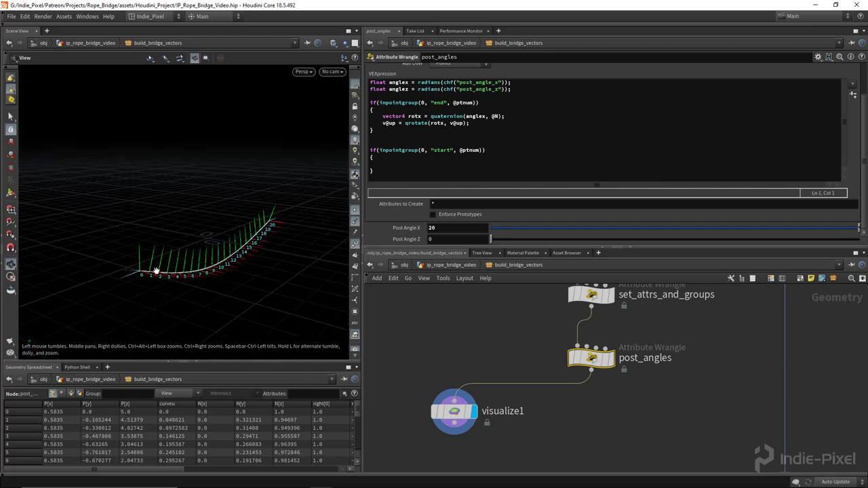
- Copy the rotx and v@up lines from the "end" block into the "start" block, changing the quaternion axis to -@N
left_click_drag(470, 122, 382, 117)
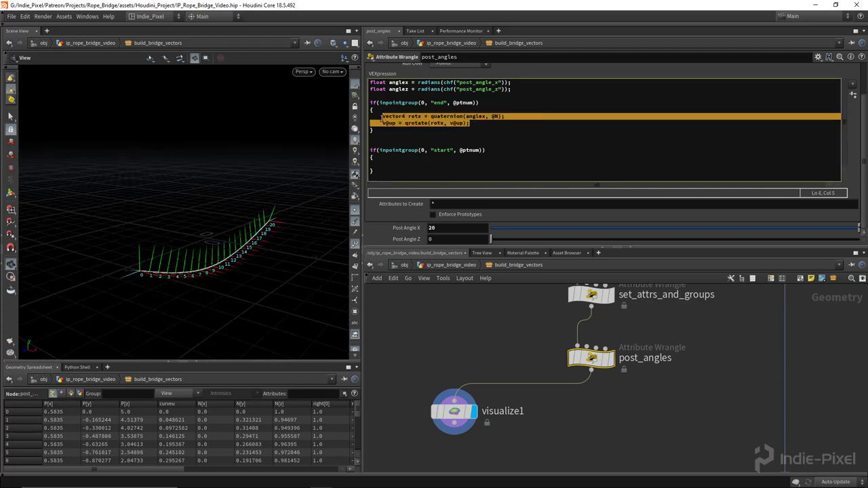
key("ctrl+c")
left_click(444, 165)
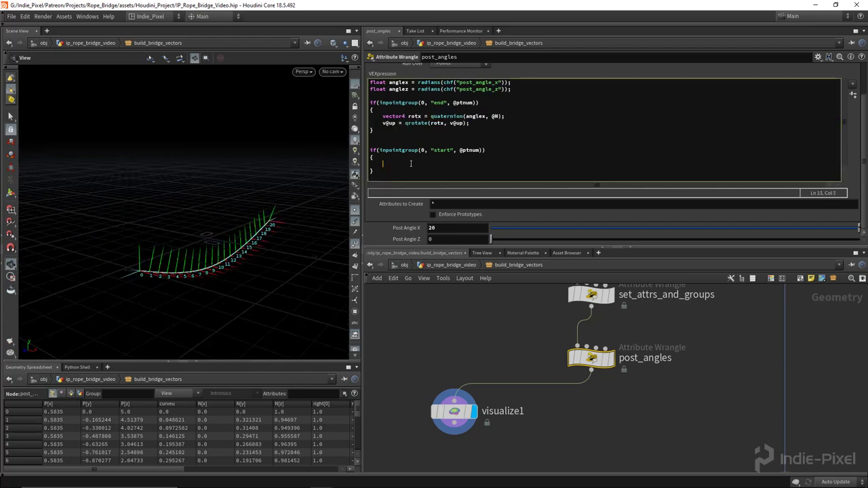
key("ctrl+v")
left_click(491, 156)
type("-")
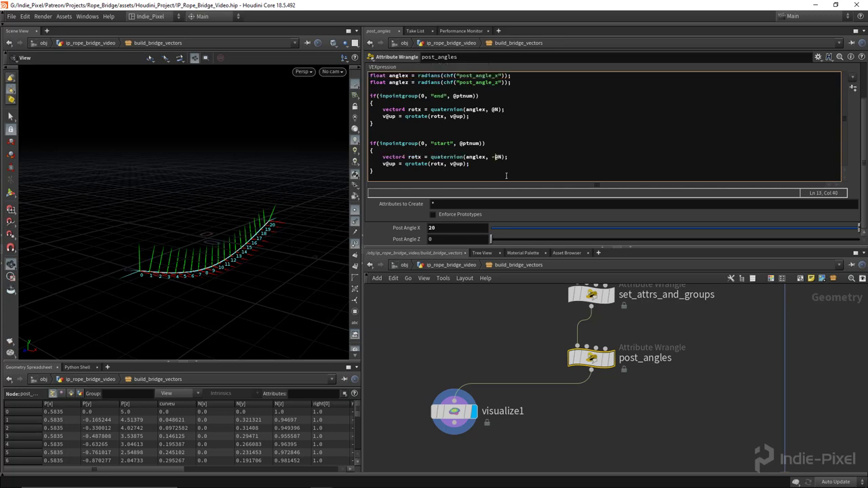
- Test different Post Angle X values while inspecting the up vectors at both ends of the curve
left_click_drag(241, 266, 240, 237)
middle_click_drag(460, 231, 464, 194)
left_click_drag(212, 251, 234, 254)
- Add vector4 rotz = quaternion(anglez, v@right); below the v@up line in the "end" block
left_click(499, 121)
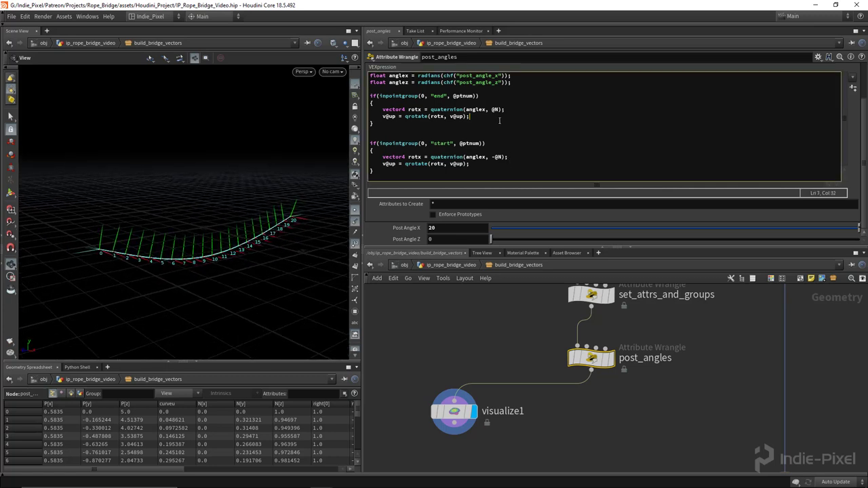
key("Return")
key("Return")
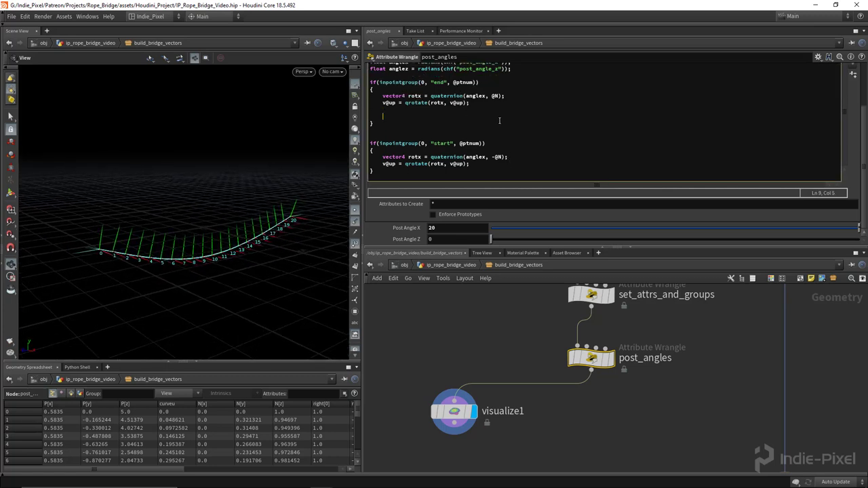
type("vector4")
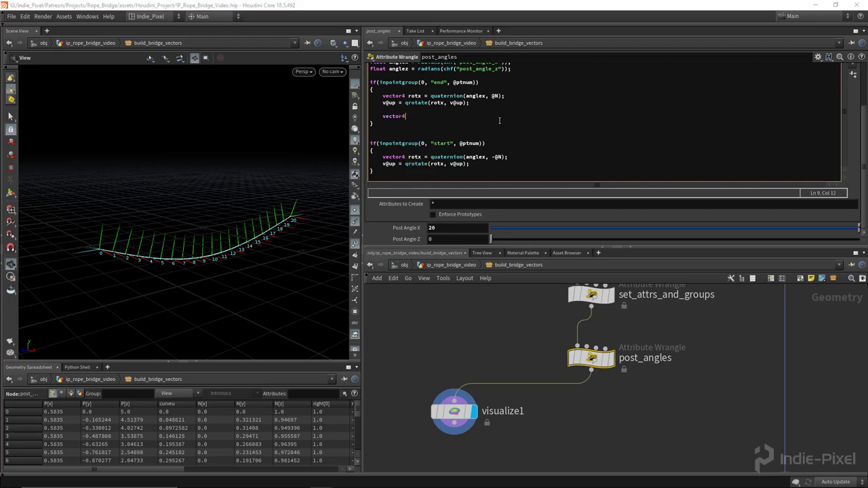
type(" rotx")
key("BackSpace")
key("BackSpace")
type("zz")
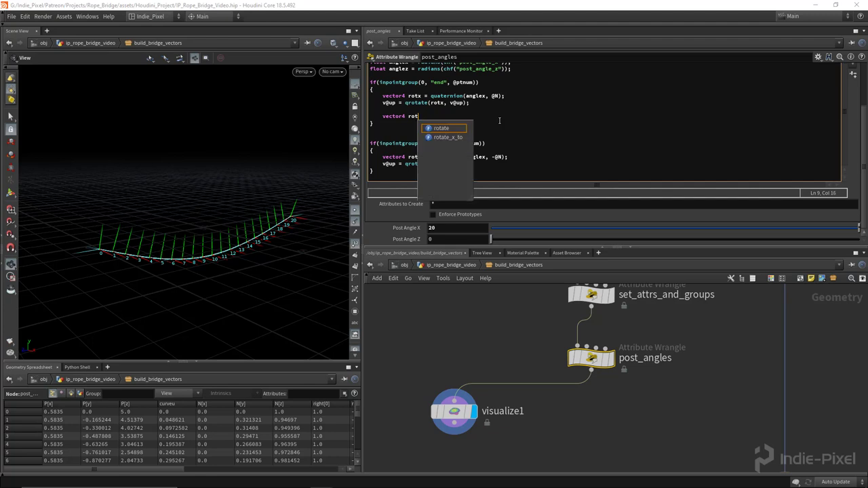
type("= quate")
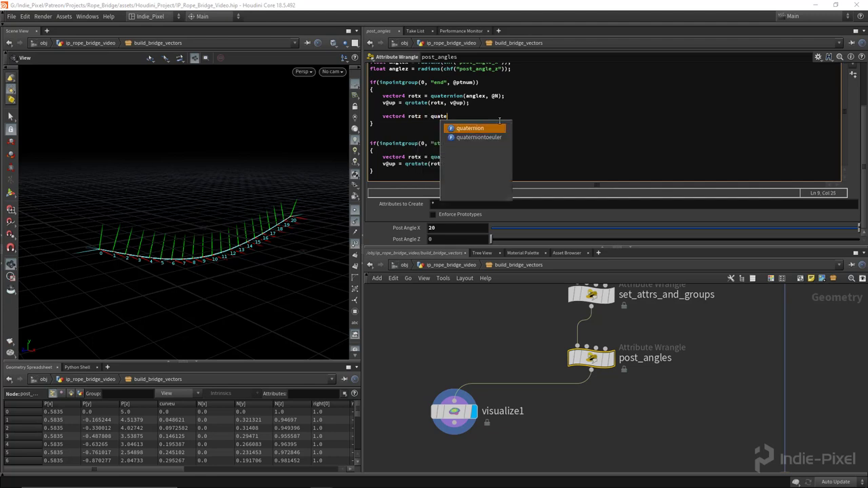
type("rnion()")
key("Left")
type("anglex")
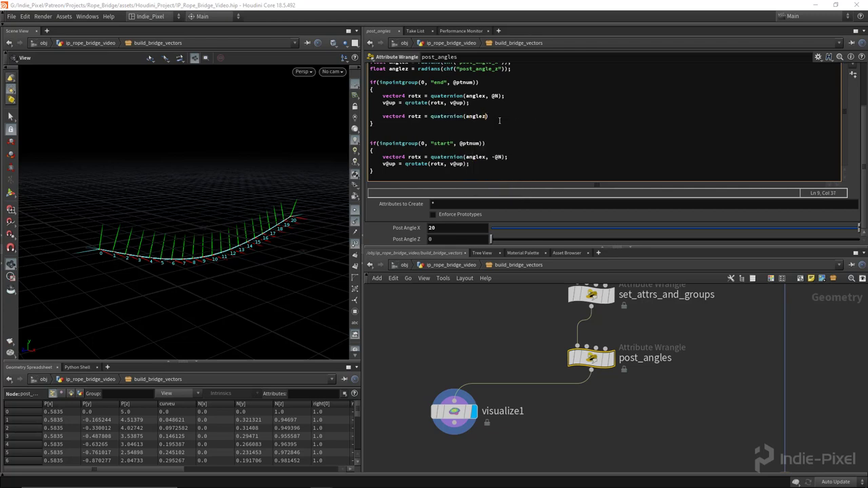
type(", v@right")
type(";")
key("Return")
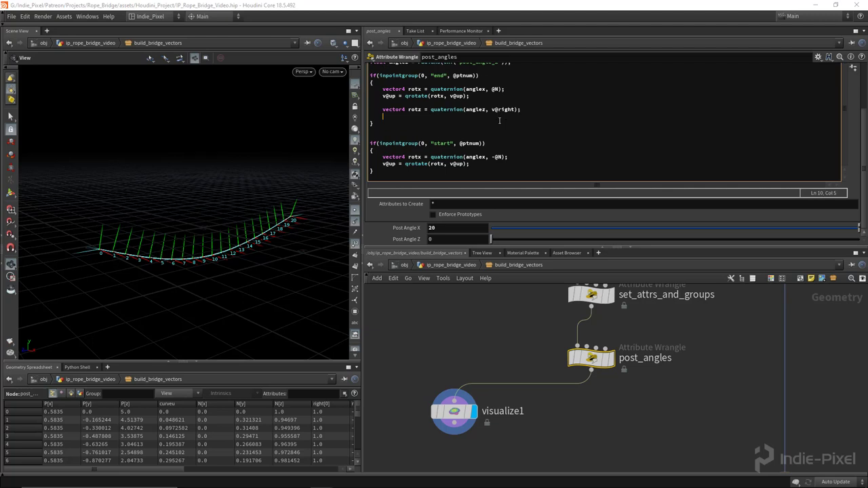
- Add @N = qrotate(rotz, @N); as the last line of the "end" block
type("@n = qrot")
key("Return")
type("(")
type("rotz, ")
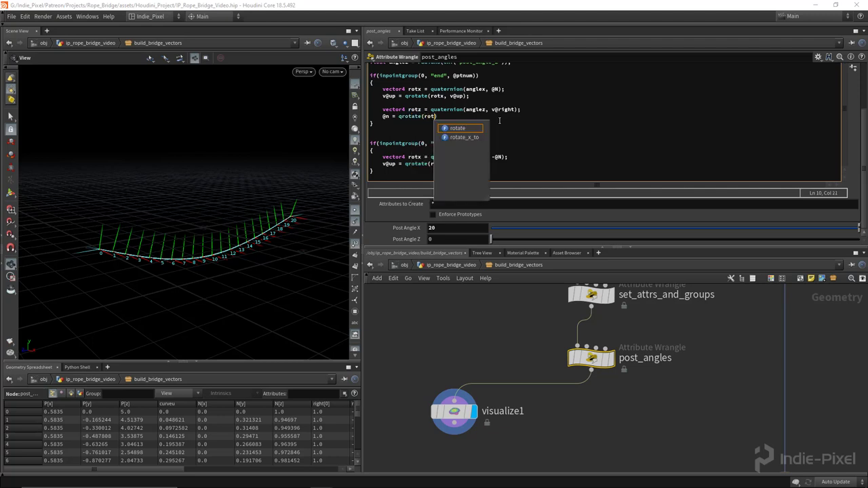
type("@N)")
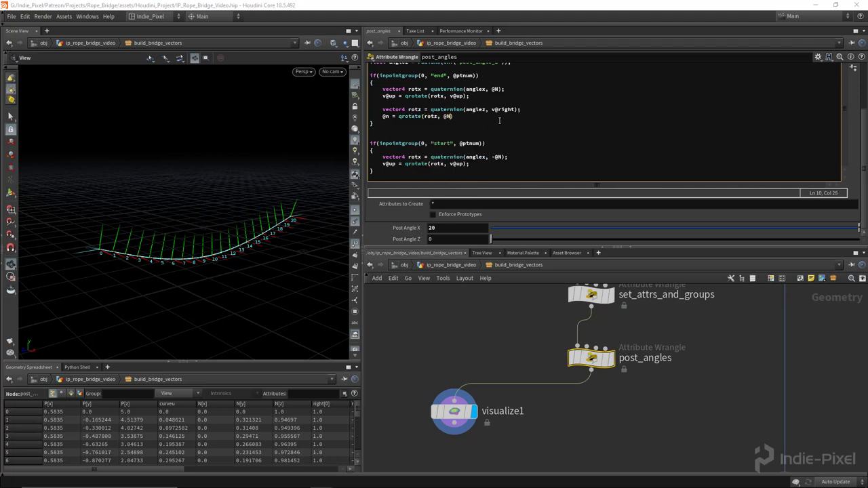
type(";")
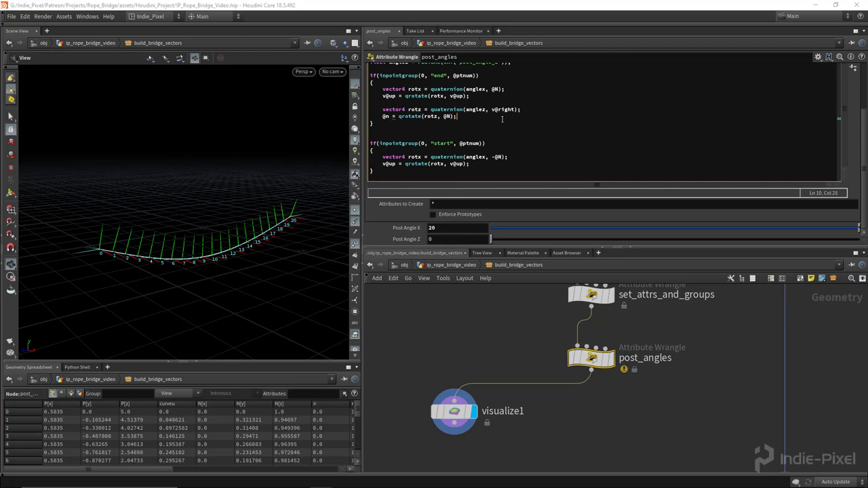
left_click(388, 116)
key("BackSpace")
type("N")
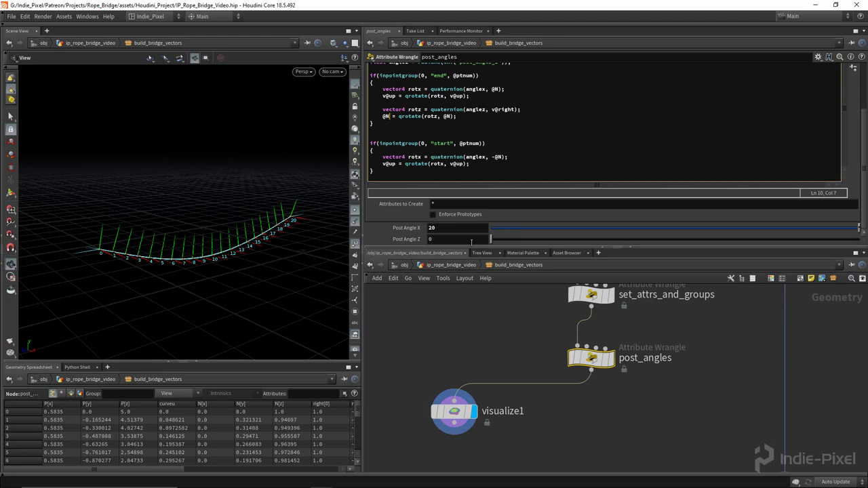
left_click(423, 117)
- Set Post Angle Z to 10 and inspect the normal at the curve's end point
left_click(449, 240)
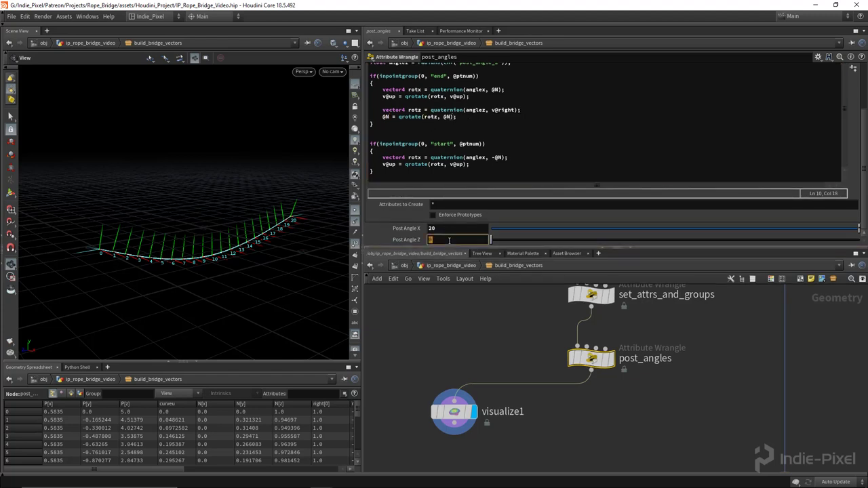
type("10")
key("Return")
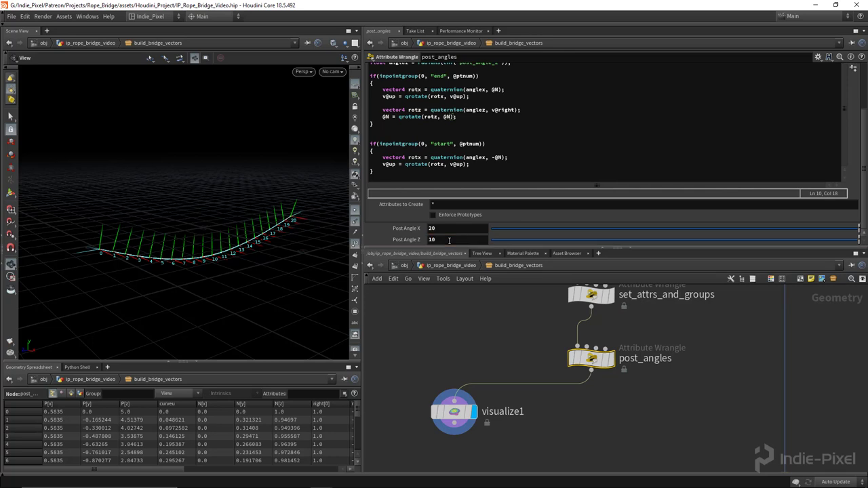
left_click_drag(300, 213, 245, 237, "alt")
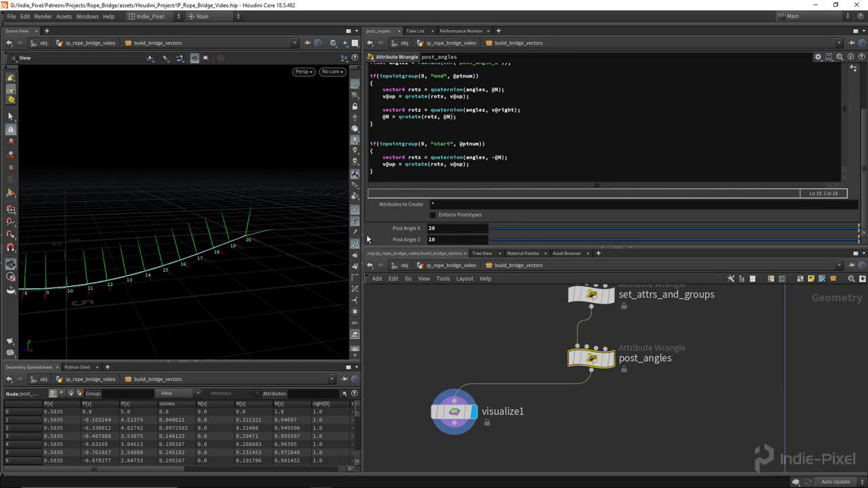
middle_click_drag(444, 240, 441, 210)
key("ctrl+z")
left_click_drag(298, 232, 223, 234)
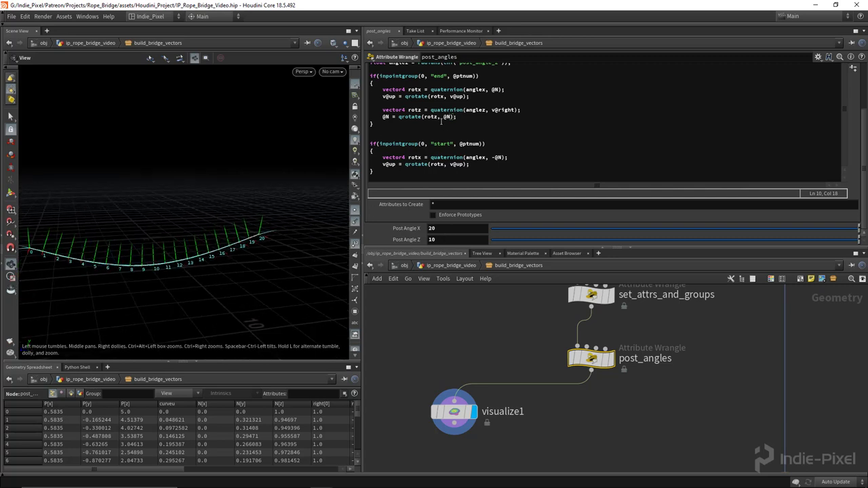
- Negate anglez in the "end" block's rotz quaternion and adjust Post Angle Z to 6.7
left_click(472, 111)
type("-")
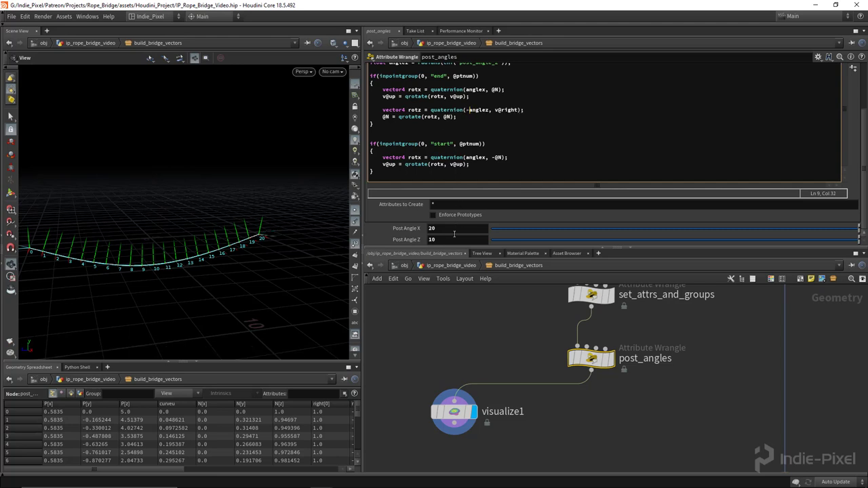
middle_click_drag(450, 240, 418, 244)
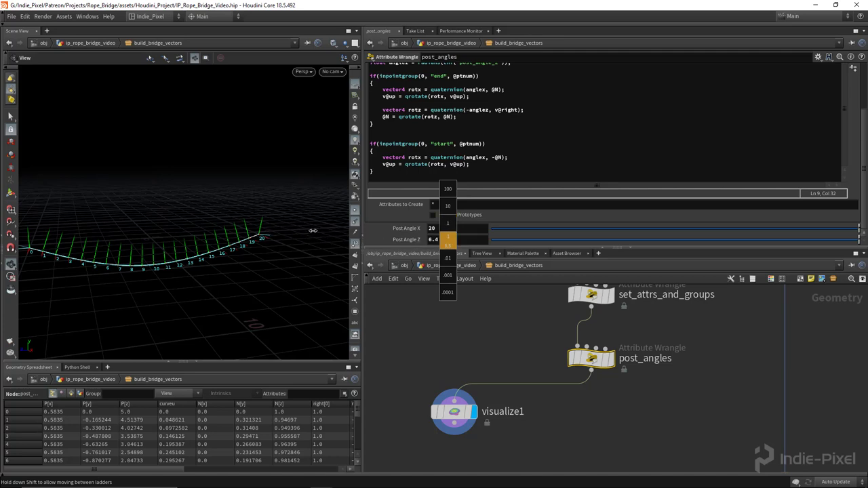
middle_click_drag(312, 230, 440, 194)
- Copy the rotz and @N lines into the "start" block using positive anglez, and test Post Angle Z on both ends
left_click_drag(460, 117, 382, 110)
key("ctrl+c")
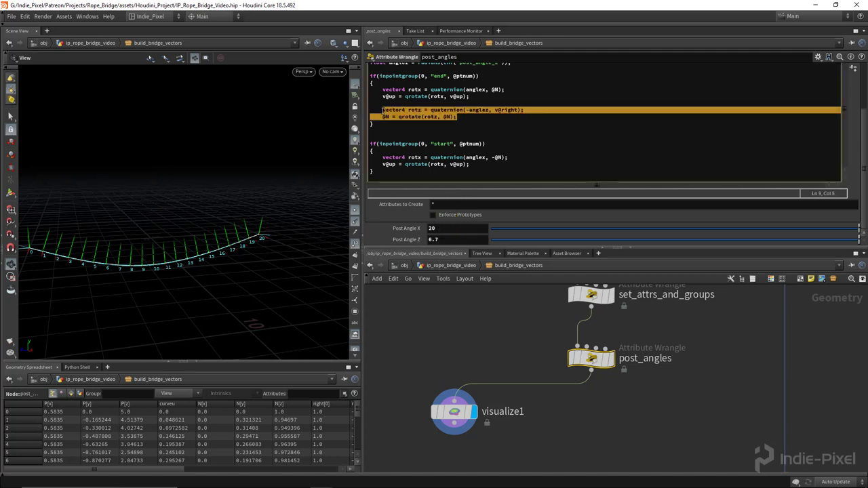
left_click(478, 172)
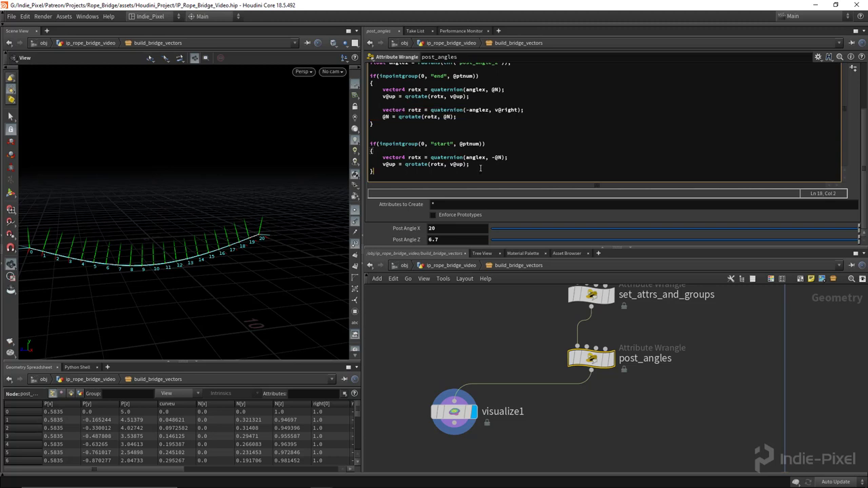
key("Return")
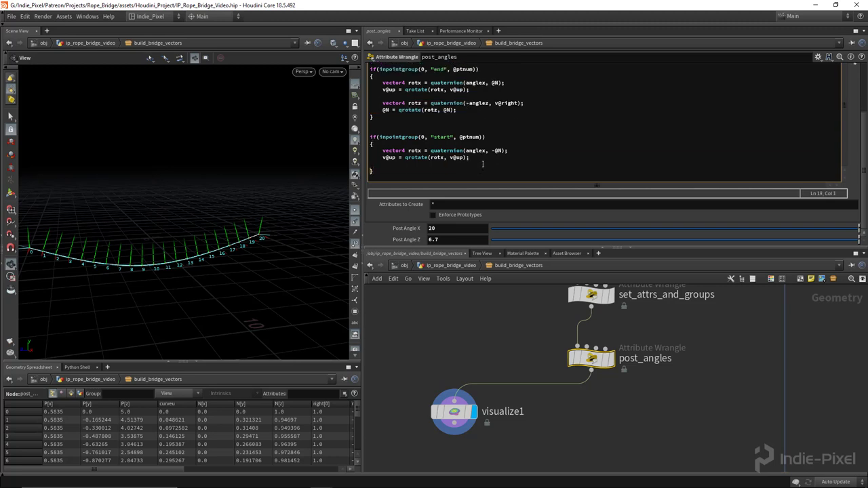
key("Return")
key("ctrl+v")
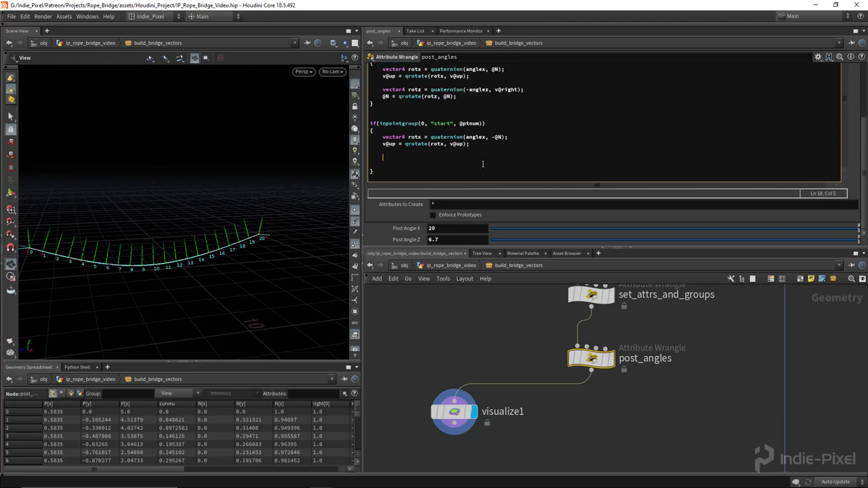
key("BackSpace")
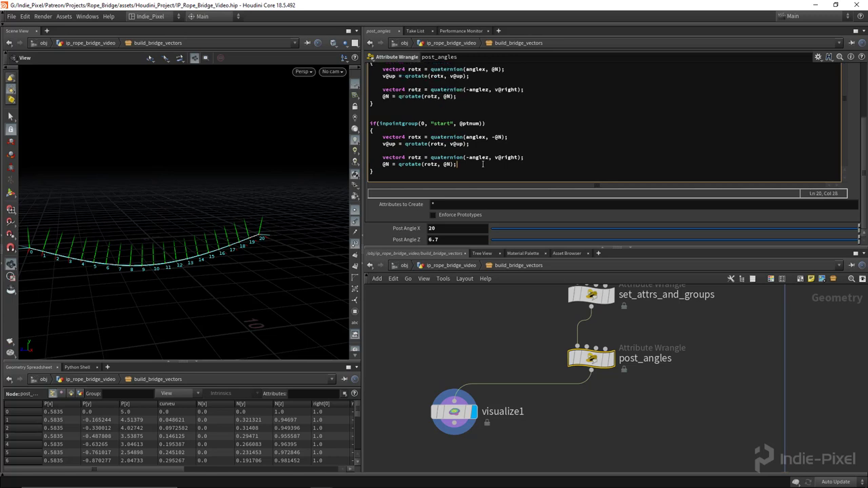
key("BackSpace")
left_click_drag(258, 234, 203, 237)
middle_click_drag(464, 240, 491, 221)
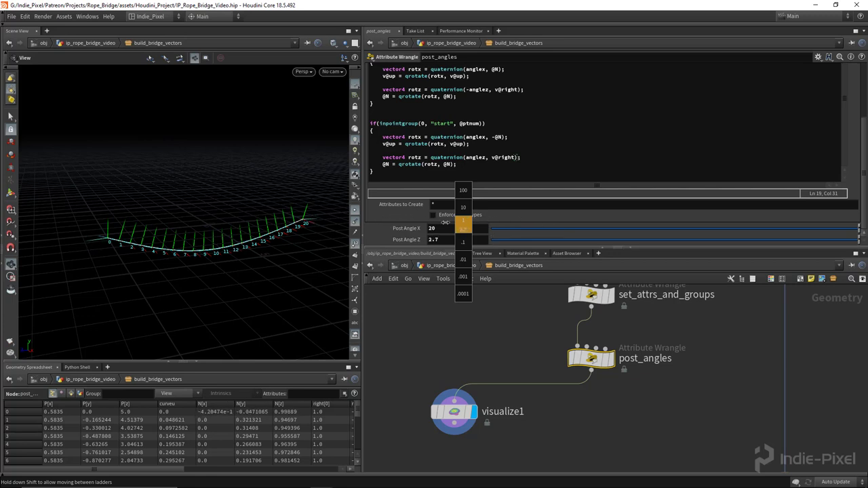
- Duplicate set_attrs_and_groups and post_angles as a second branch fed by split1's other output
scroll(529, 368, "down", 5)
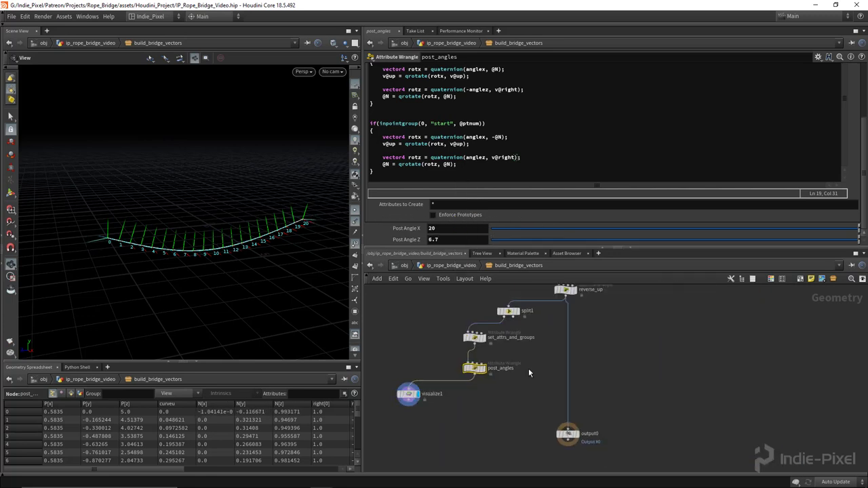
scroll(526, 369, "up", 2)
left_click_drag(505, 400, 606, 342)
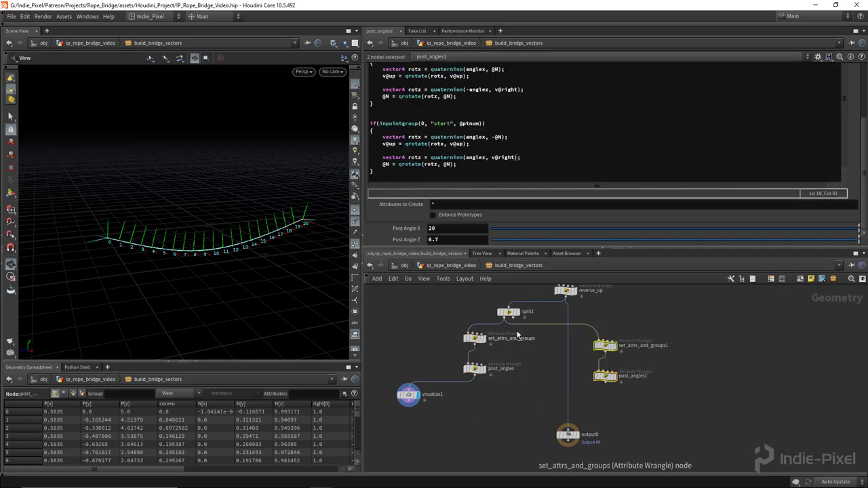
scroll(522, 329, "up", 3)
scroll(675, 381, "down", 3)
left_click_drag(698, 412, 681, 403)
left_click(706, 408)
- Move visualize1 to the new branch, wire post_angles1 into it and display it, with set_attrs_and_groups1's code open
left_click(664, 361)
left_click_drag(456, 125, 402, 124)
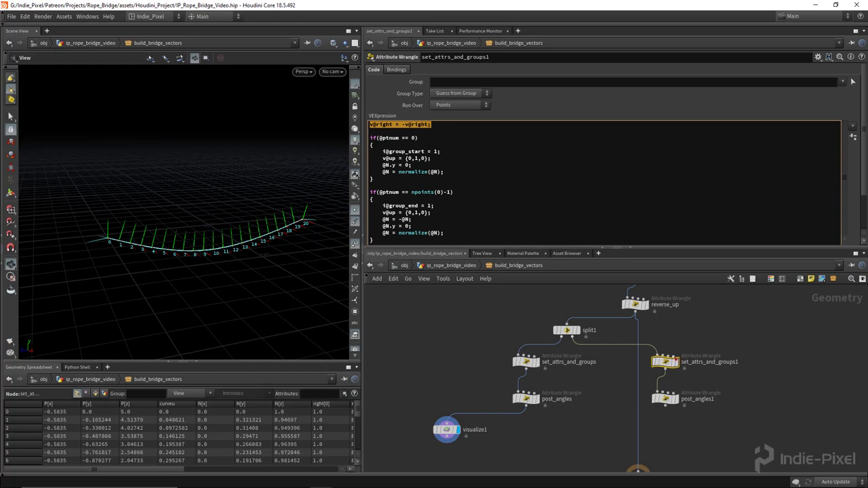
left_click(675, 361)
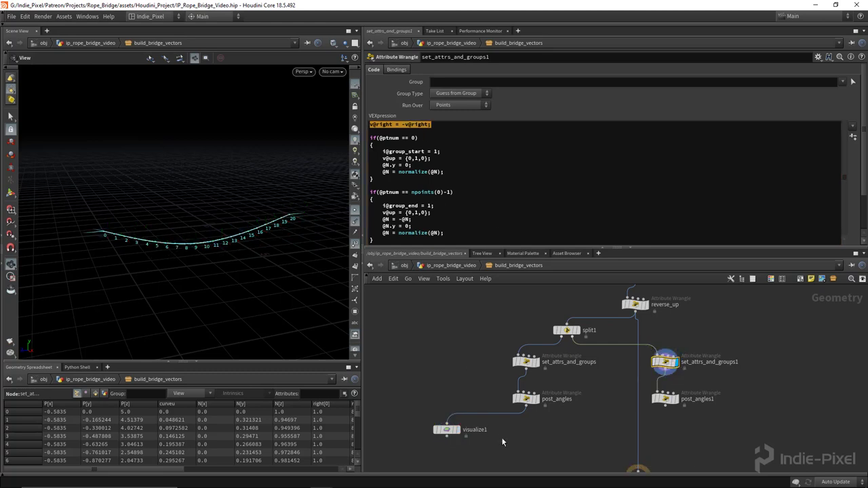
middle_click_drag(502, 442, 466, 390)
left_click_drag(410, 377, 688, 390)
left_click_drag(629, 352, 686, 387)
left_click(697, 390)
left_click_drag(217, 254, 240, 243)
- Delete the v@right = -v@right; line from set_attrs_and_groups1 and inspect the right vectors along the curve
left_click(437, 125)
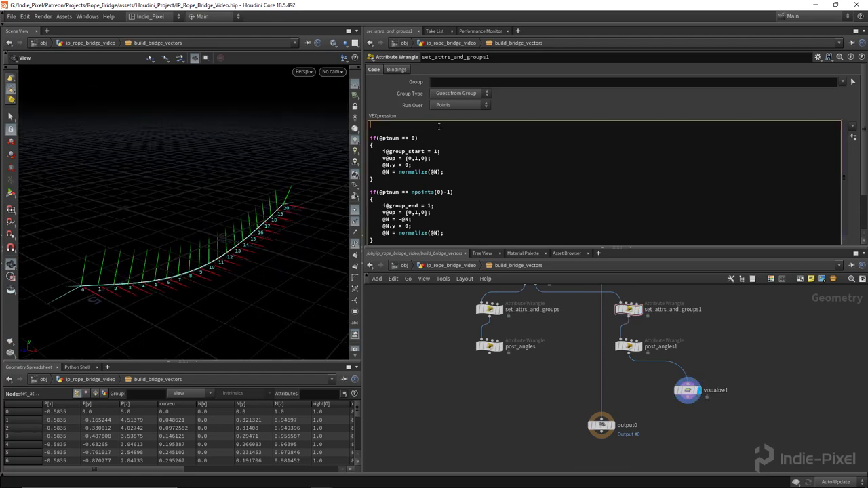
key("BackSpace")
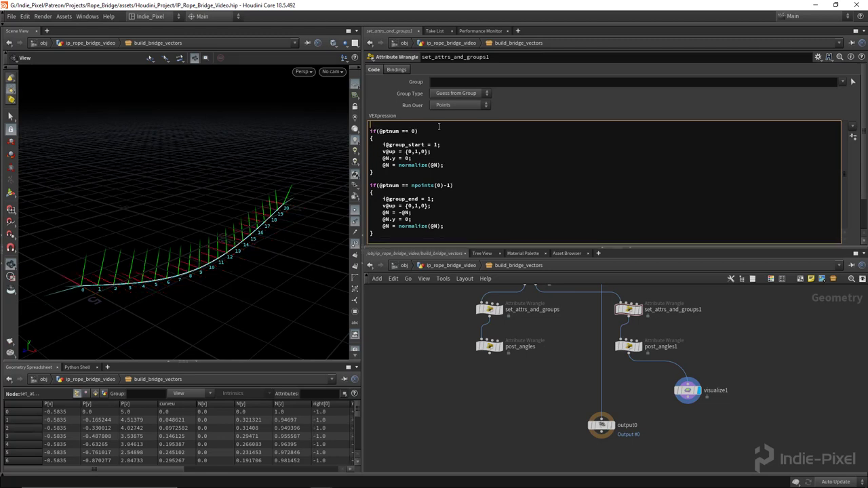
left_click_drag(233, 213, 146, 235)
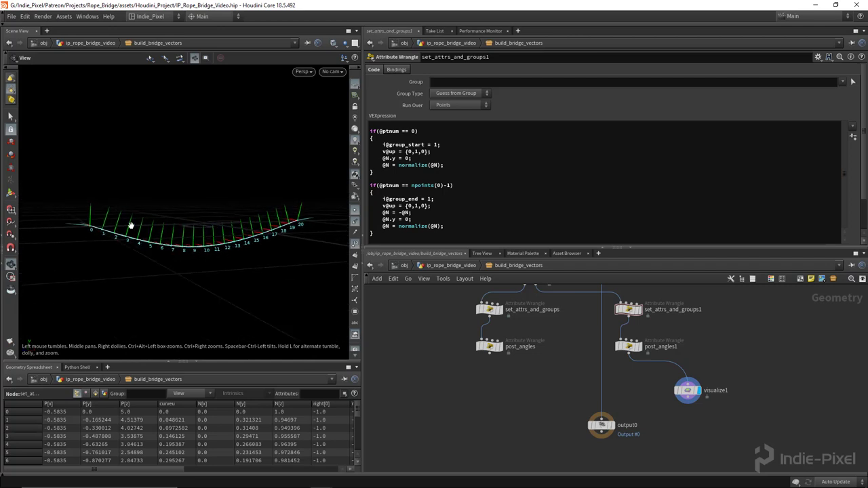
- Display post_angles1 and link its Post Angle X to post_angles' Post Angle X with a relative reference
scroll(857, 175, "down", 2)
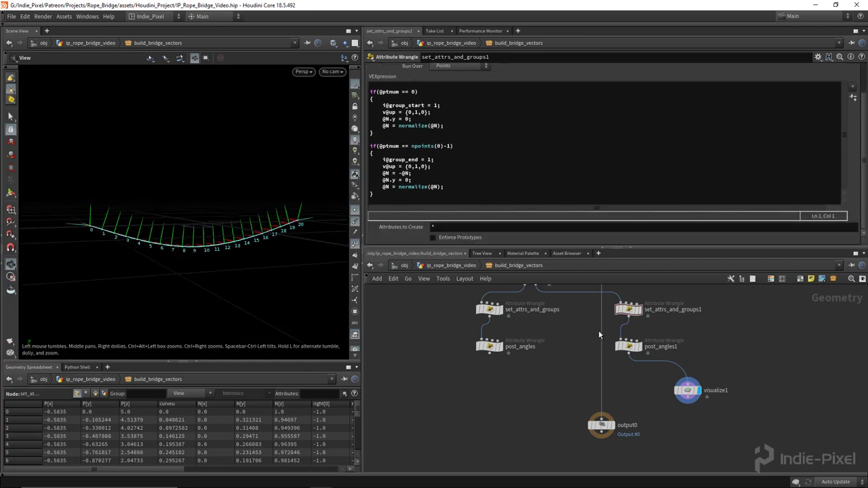
left_click(641, 337)
left_click(629, 347)
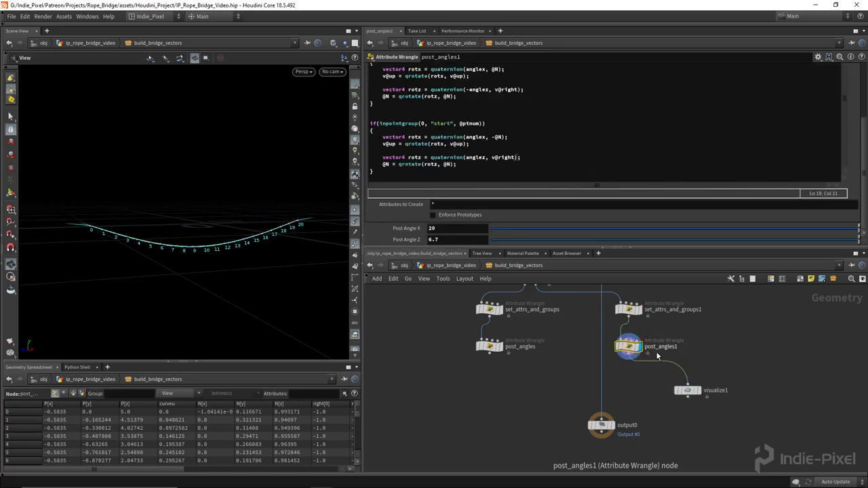
left_click(495, 347)
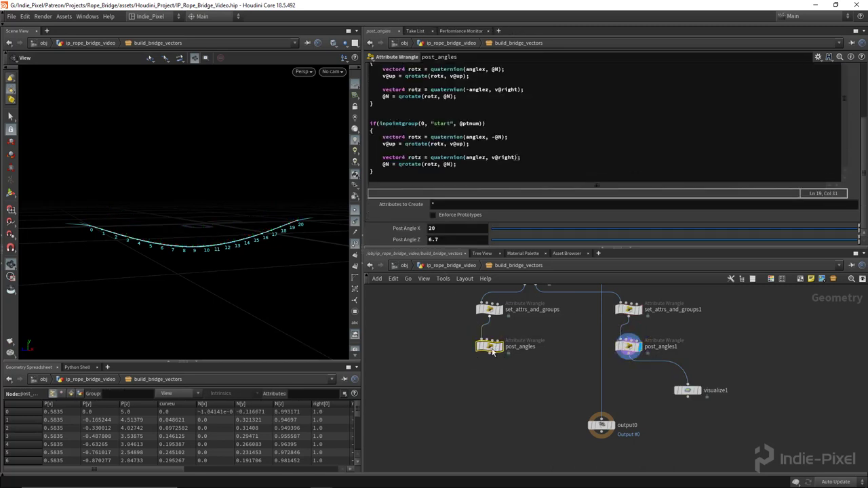
left_click_drag(540, 386, 448, 329)
right_click(441, 230)
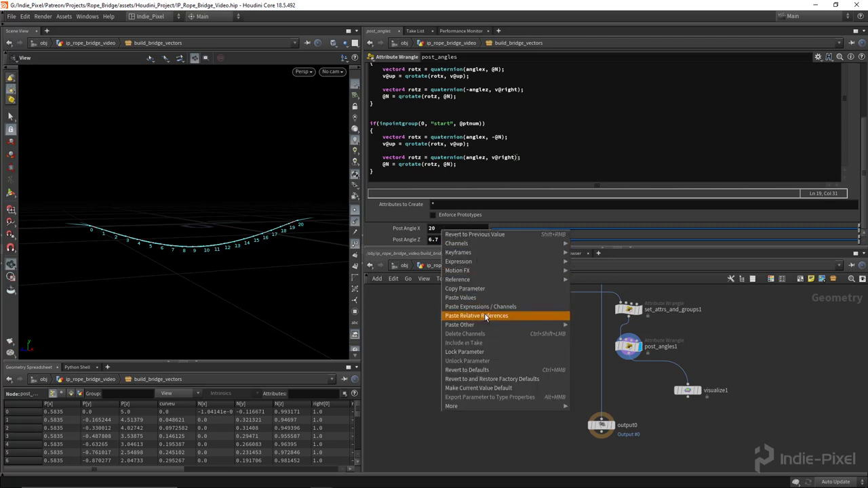
left_click(465, 289)
left_click_drag(657, 333, 599, 360)
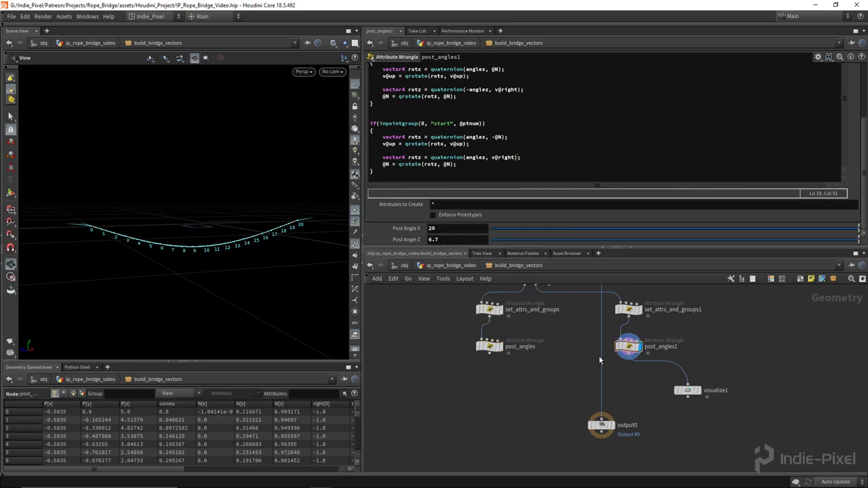
right_click(459, 230)
left_click(502, 315)
- Link post_angles1's Post Angle Z to the same parameter on post_angles with a relative reference
left_click_drag(450, 329, 518, 368)
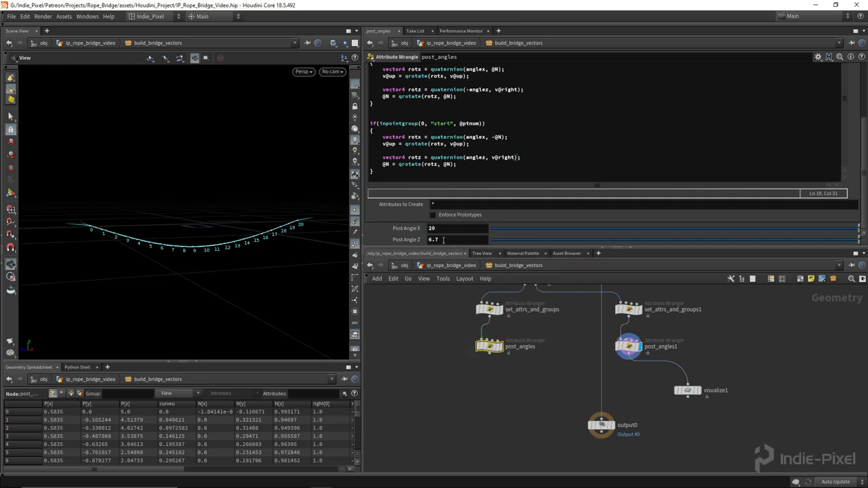
right_click(443, 239)
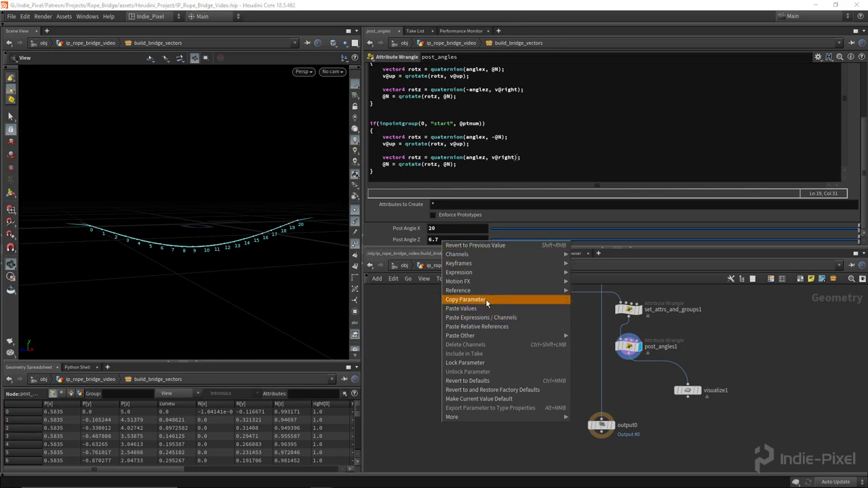
left_click(486, 300)
left_click_drag(729, 339, 626, 352)
right_click(460, 240)
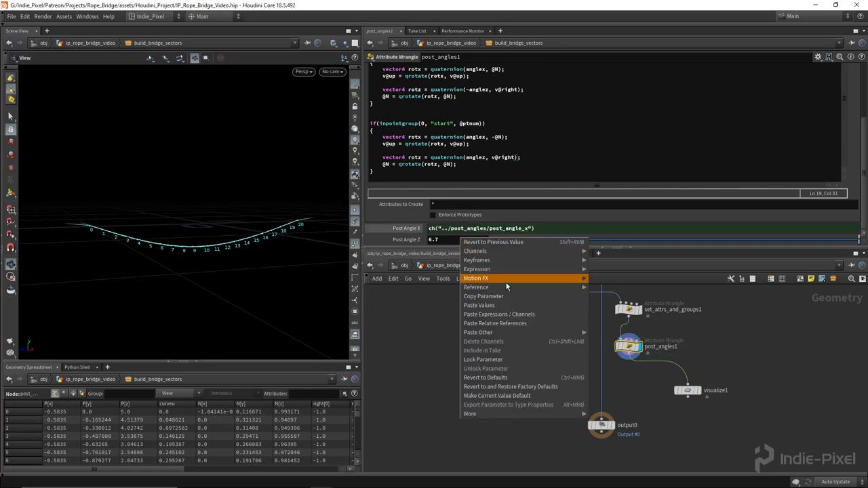
left_click(507, 325)
- Negate the referenced ch() expressions for Post Angle X and Post Angle Z on post_angles1
left_click(443, 231)
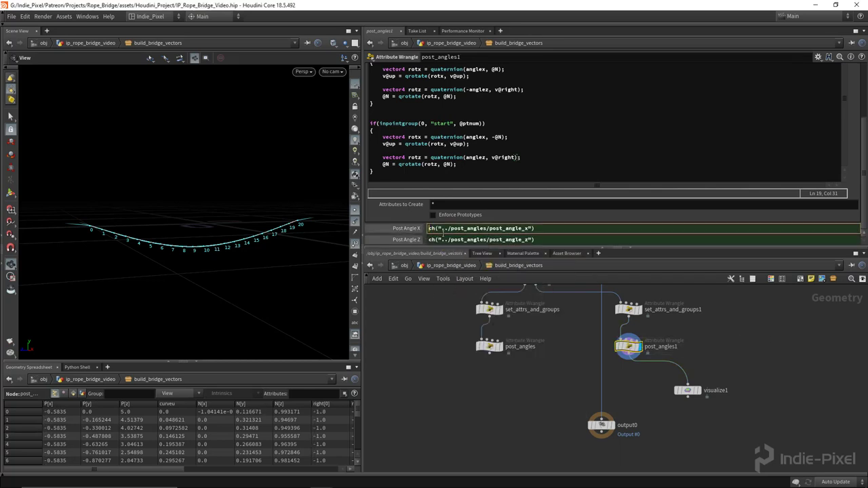
type("-")
key("Return")
left_click(430, 239)
type("-")
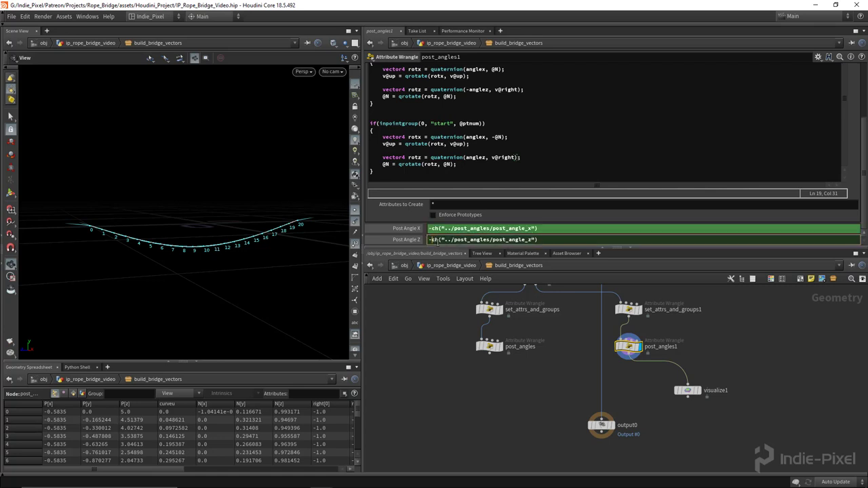
key("Return")
- Add a Merge node combining post_angles and post_angles1, and display the merged result
middle_click_drag(526, 392, 537, 397)
scroll(649, 385, "down", 3)
left_click(613, 400)
left_click_drag(612, 405, 611, 430)
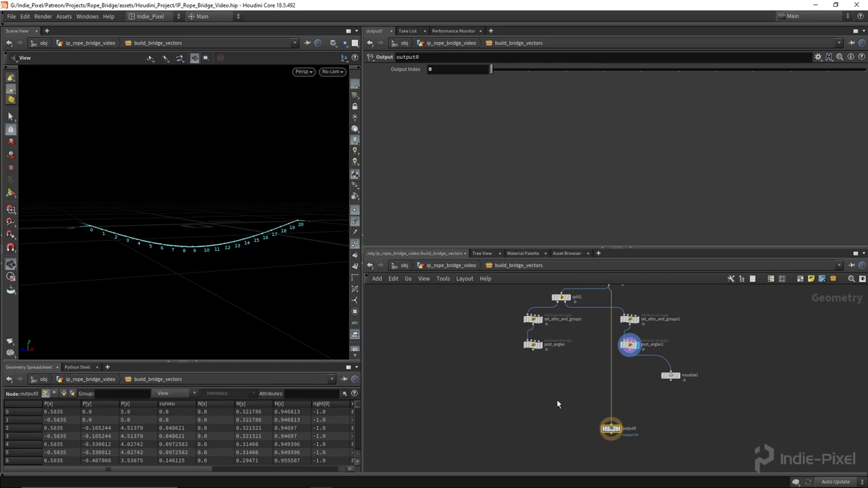
key("Tab")
type("mer")
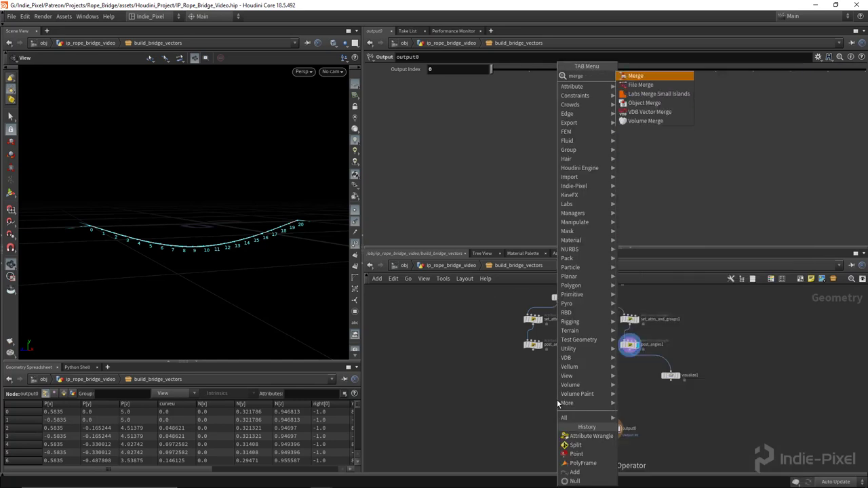
key("Return")
left_click(581, 379)
scroll(581, 378, "up", 3)
left_click_drag(762, 343, 620, 392)
left_click(640, 403)
- Move visualize1 below merge1, feed it from the merge, and display the vectors on both curves
scroll(684, 346, "down", 2)
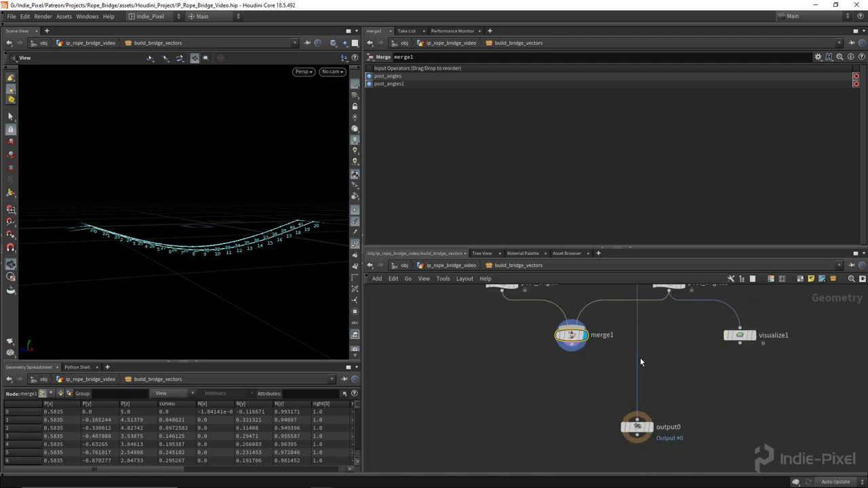
left_click_drag(739, 335, 567, 378)
left_click(567, 377)
left_click_drag(167, 240, 233, 234)
middle_click_drag(493, 327, 454, 373)
- Test Post Angle X on post_angles by varying it on both curves, and return it to 20
left_click(478, 350)
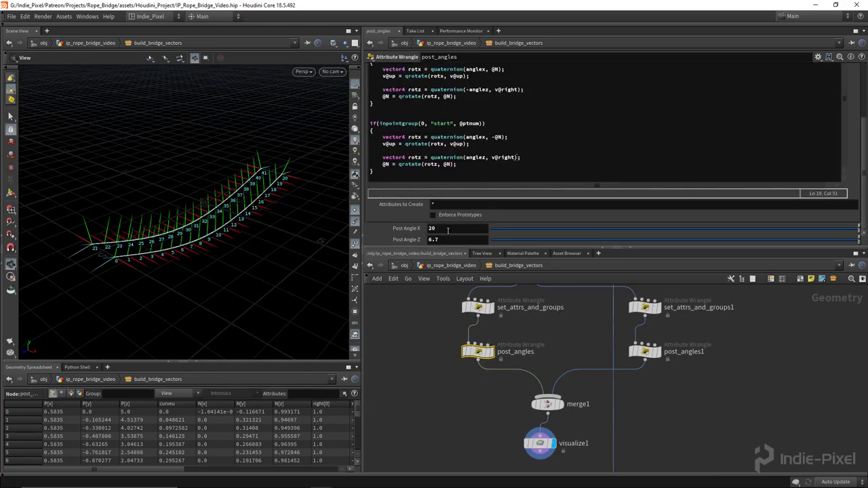
middle_click_drag(448, 231, 445, 214)
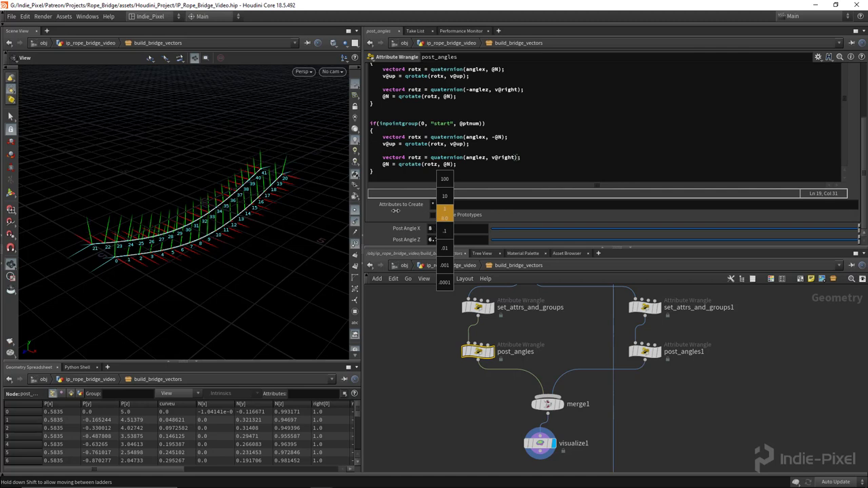
middle_click_drag(443, 212, 439, 222)
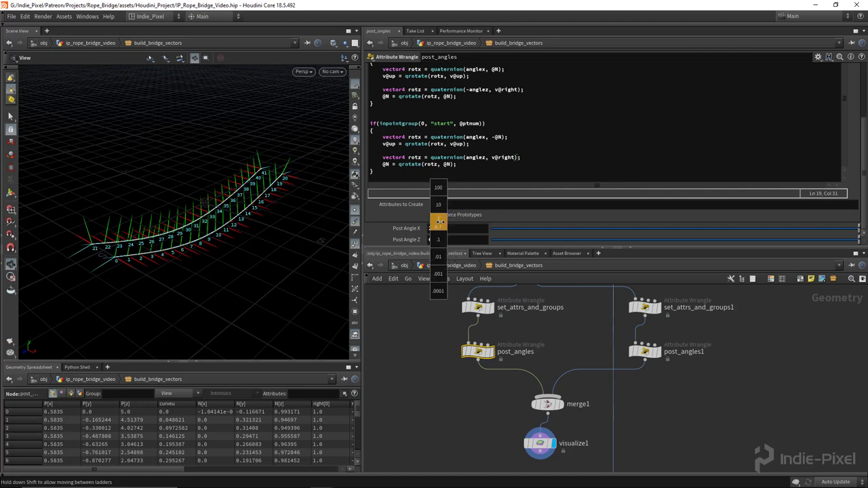
middle_click_drag(524, 221, 444, 222)
- Add a Box node beside the network and set its X and Z size to .25
middle_click_drag(476, 429, 552, 368)
scroll(486, 355, "down", 1)
key("Tab")
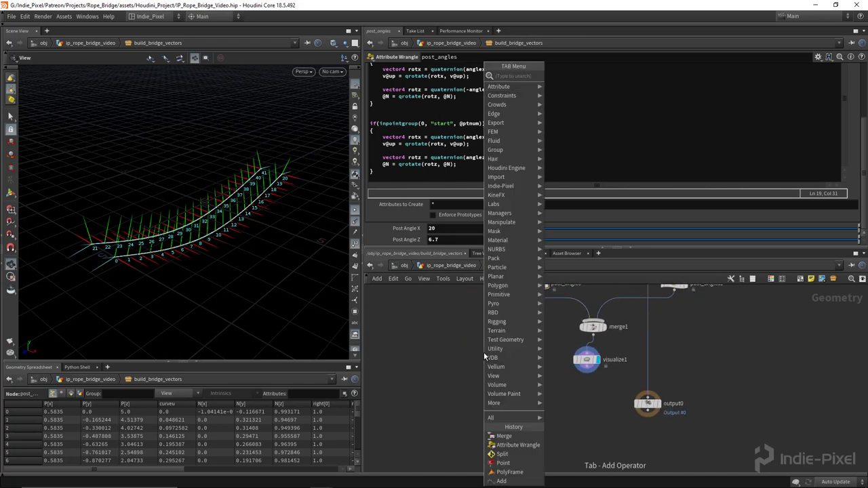
type("box")
key("Return")
left_click(472, 360)
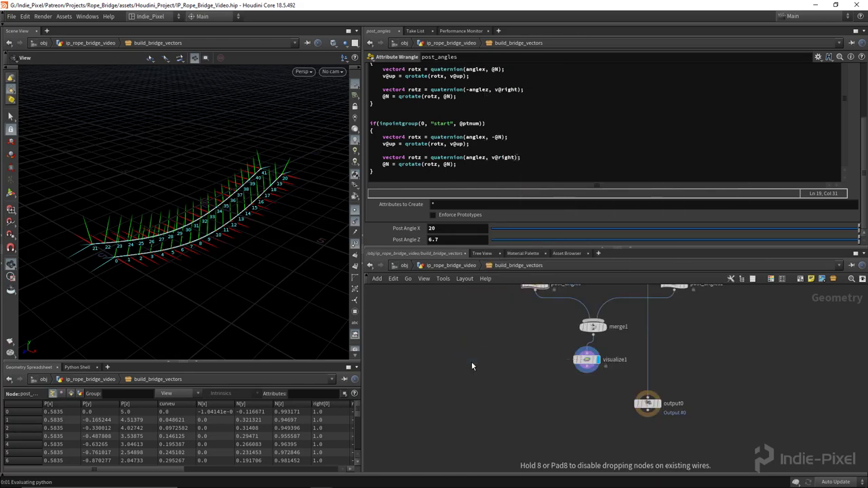
left_click(462, 104)
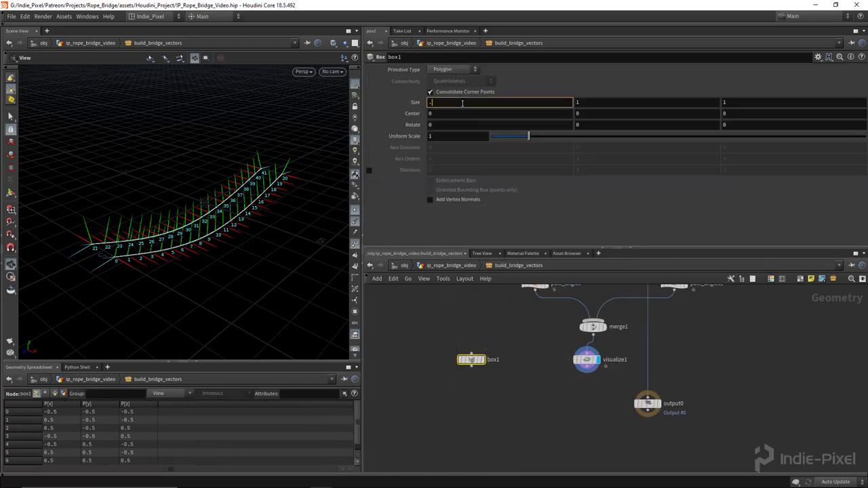
type(".25")
key("Tab")
key("Tab")
type(".25")
key("Return")
- Add a Match Size node after box1, set Justify Y to Min, and display it
key("Tab")
type("mat")
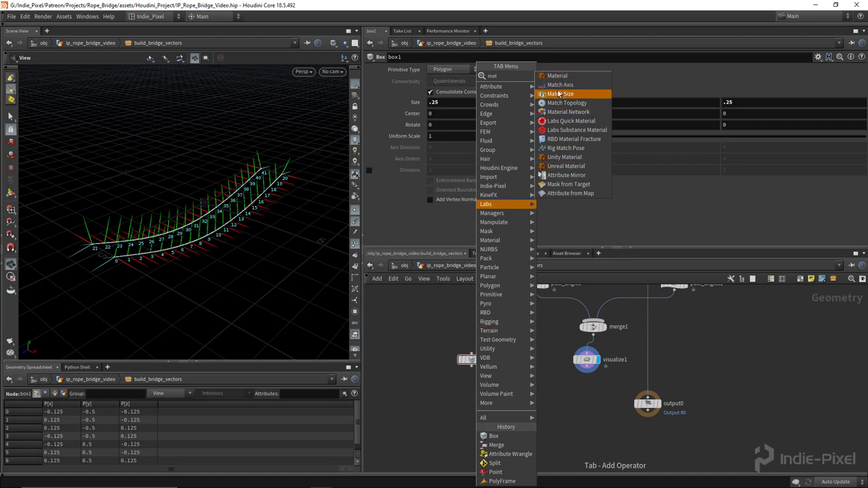
left_click(558, 94)
scroll(468, 379, "up", 2)
left_click(467, 395)
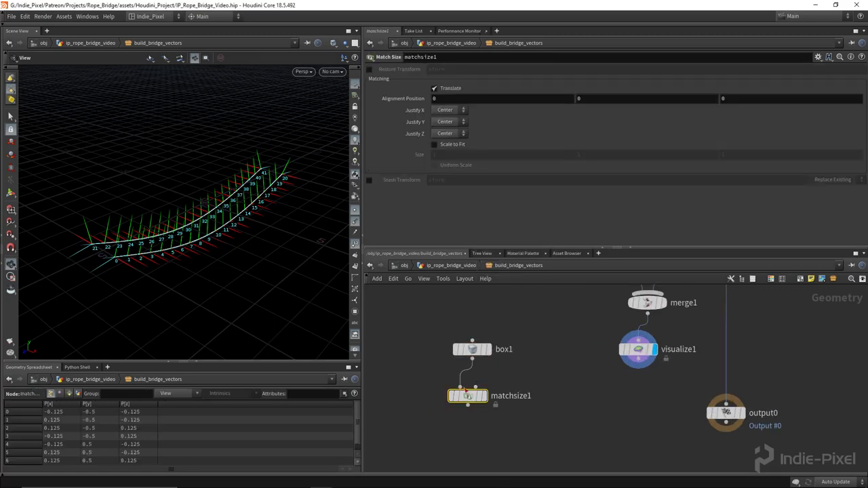
left_click(485, 395)
left_click(450, 122)
left_click(444, 114)
left_click_drag(272, 203, 193, 196)
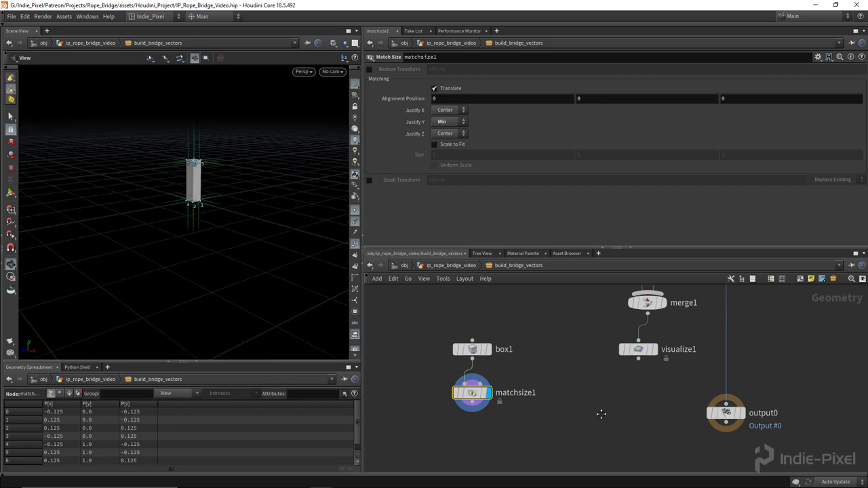
- Add a Copy to Points node with matchsize1 as source and visualize1 as target points, and display it
middle_click_drag(455, 405, 451, 387)
middle_click_drag(451, 347, 439, 312)
key("Tab")
type("copy")
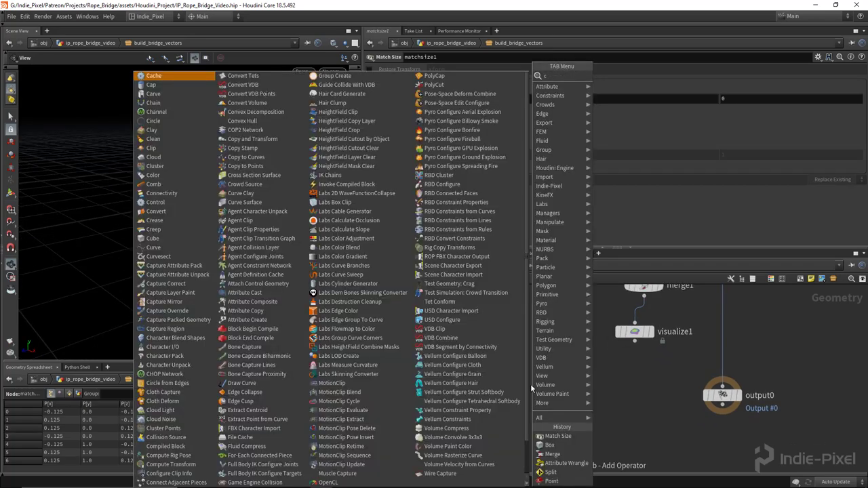
left_click(621, 103)
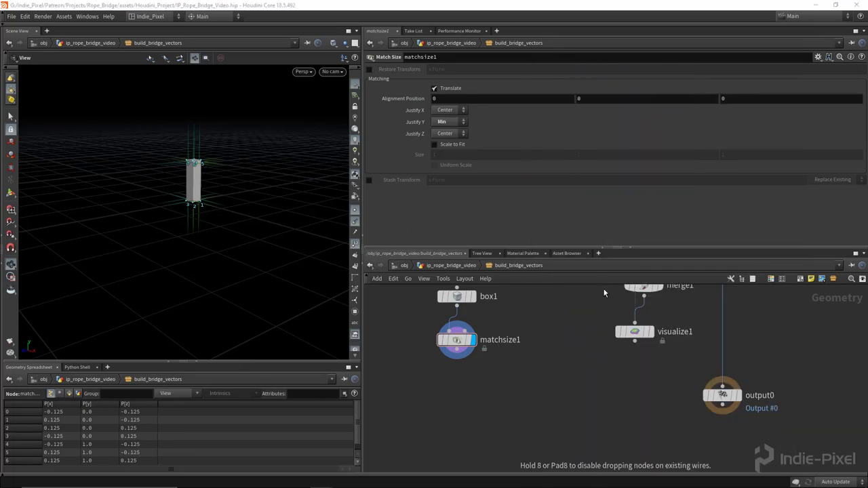
left_click(573, 384)
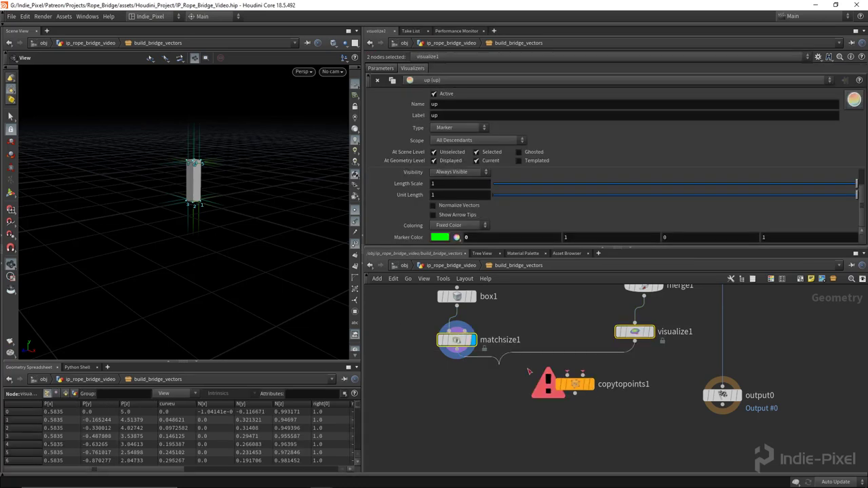
left_click_drag(457, 348, 576, 392)
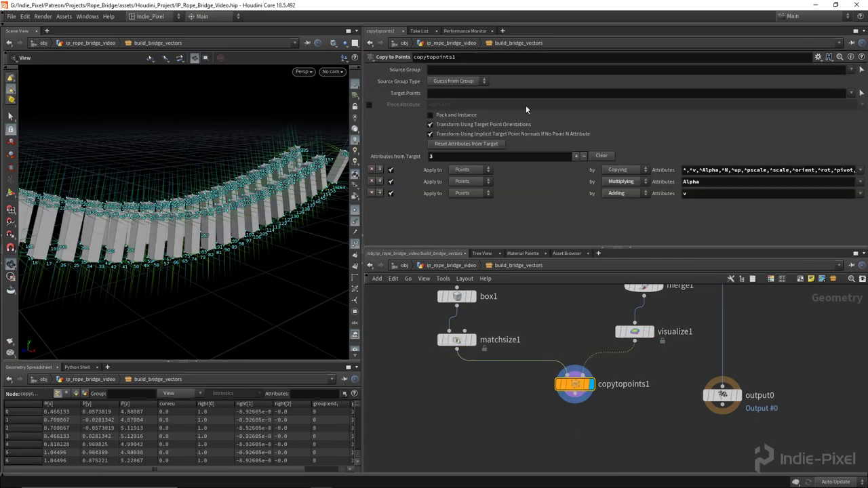
- Limit the copies to the end and start groups in copytopoints1's Target Points
left_click(423, 93)
left_click(850, 93)
left_click(849, 103)
left_click(850, 93)
left_click(849, 114)
left_click_drag(302, 174, 156, 232)
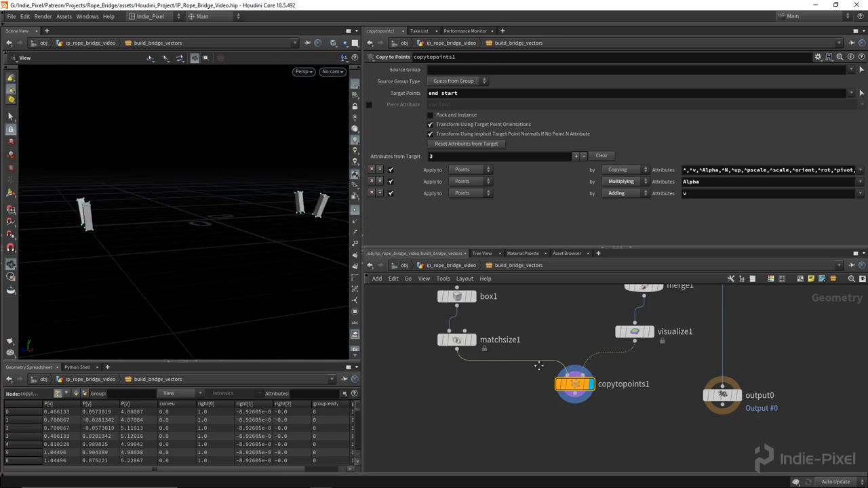
- On post_angles, set Post Angle Z to 18.7 and Post Angle X to 12 while checking the post boxes' tilt
scroll(539, 358, "down", 3)
left_click(546, 355)
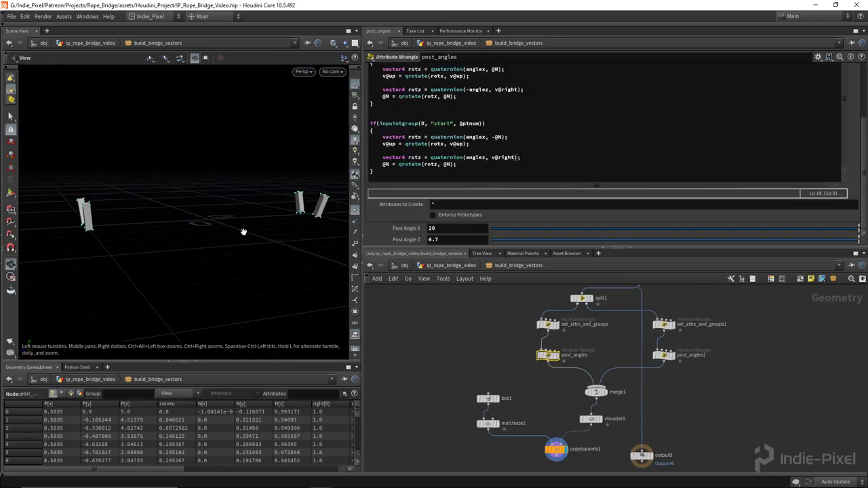
middle_click_drag(441, 239, 509, 215)
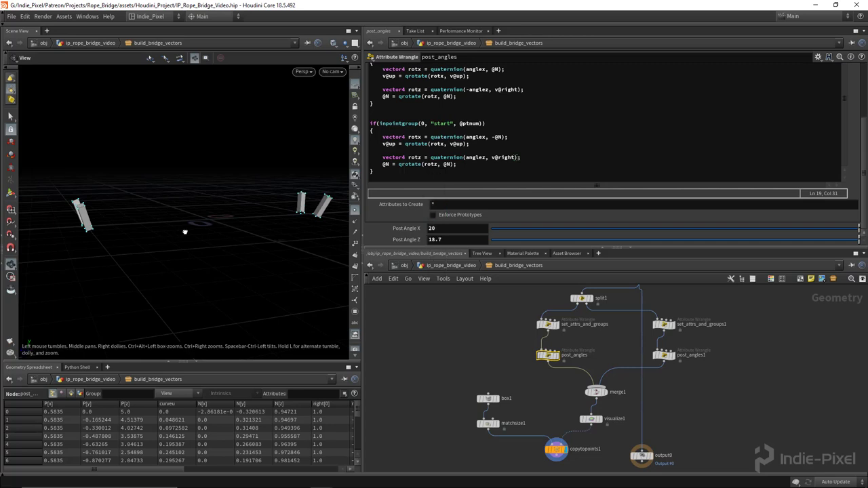
left_click_drag(183, 232, 211, 232)
middle_click_drag(448, 228, 407, 215)
left_click_drag(232, 267, 211, 265)
scroll(477, 347, "down", 2)
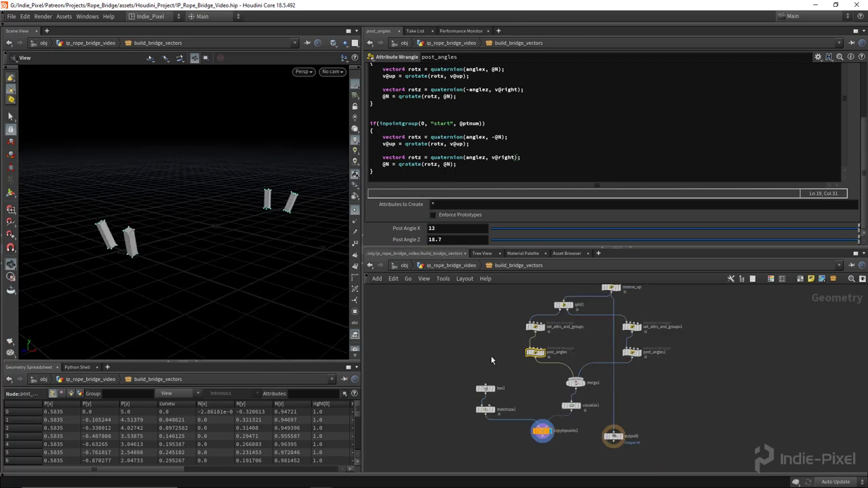
- Delete the test nodes box1, matchsize1 and copytopoints1
scroll(553, 397, "up", 2)
left_click_drag(554, 401, 414, 306)
key("Delete")
key("h")
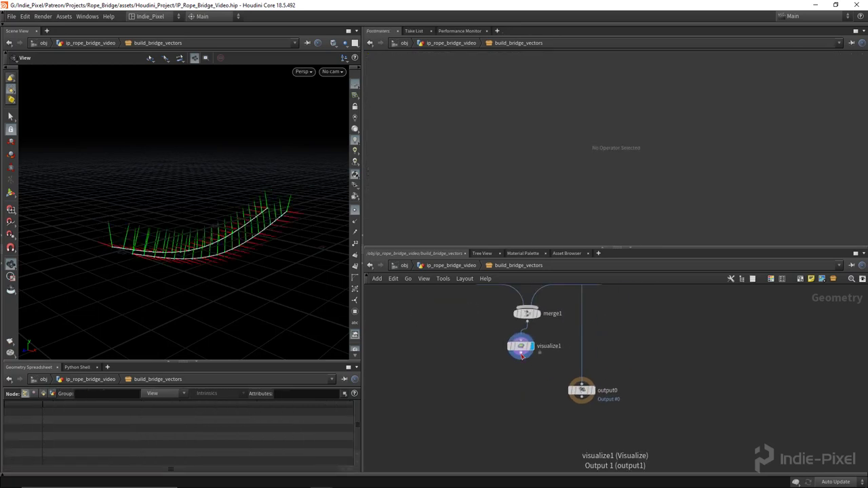
- Wire visualize1 into output0, align output0 beneath it, and display the output
mouse_move(580, 396)
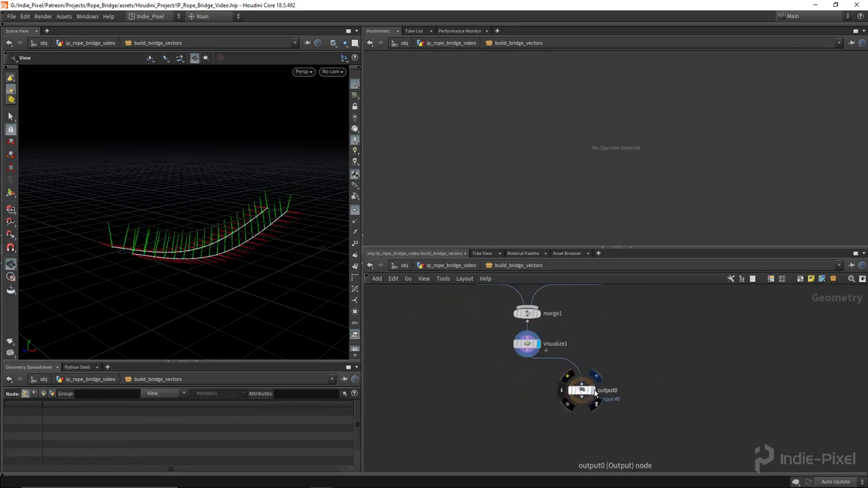
left_click_drag(581, 396, 527, 403)
key("h")
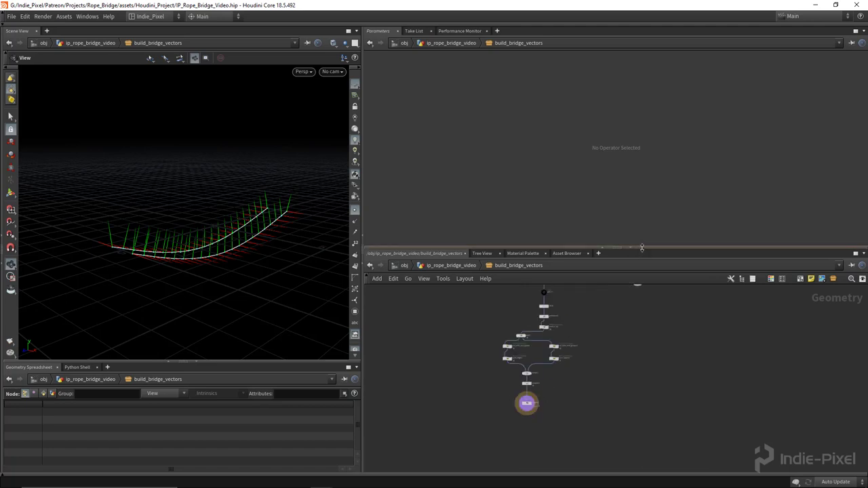
- Enlarge the network editor and arrange the nodes into a straight chain with the two branches symmetric around split1 and merge1
left_click_drag(641, 246, 641, 179)
left_click_drag(457, 438, 551, 317)
left_click_drag(547, 357, 570, 314)
left_click_drag(499, 320, 526, 325)
scroll(532, 388, "up", 3)
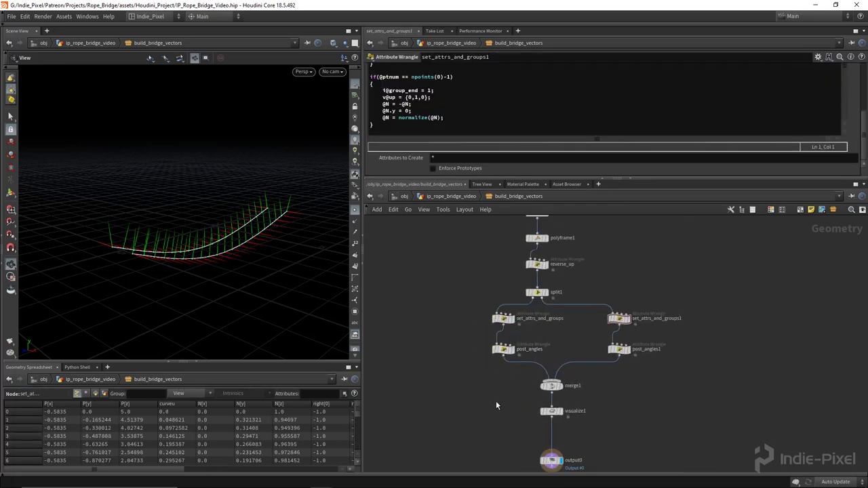
left_click_drag(502, 434, 520, 340)
left_click_drag(658, 248, 567, 305)
left_click_drag(397, 320, 484, 269)
left_click_drag(482, 273, 470, 273)
scroll(567, 391, "down", 3)
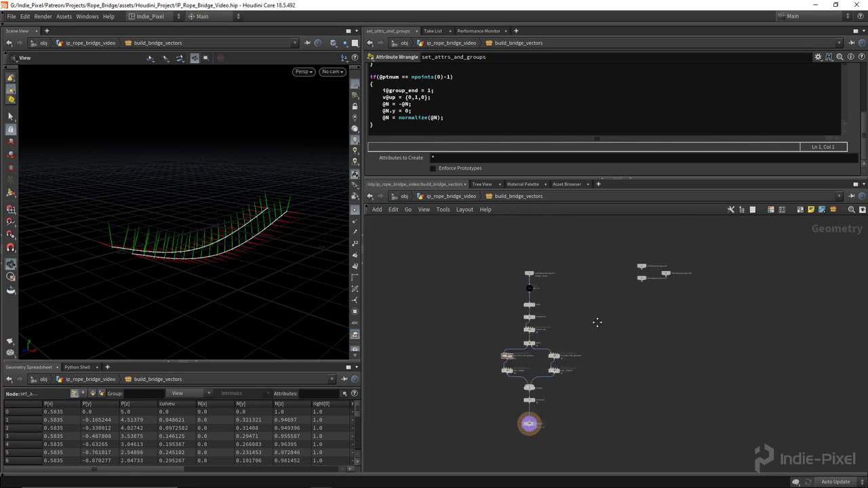
- Return to the ip_rope_bridge_video network and move build_bridge_vectors farther away from the build_planks branch
key("u")
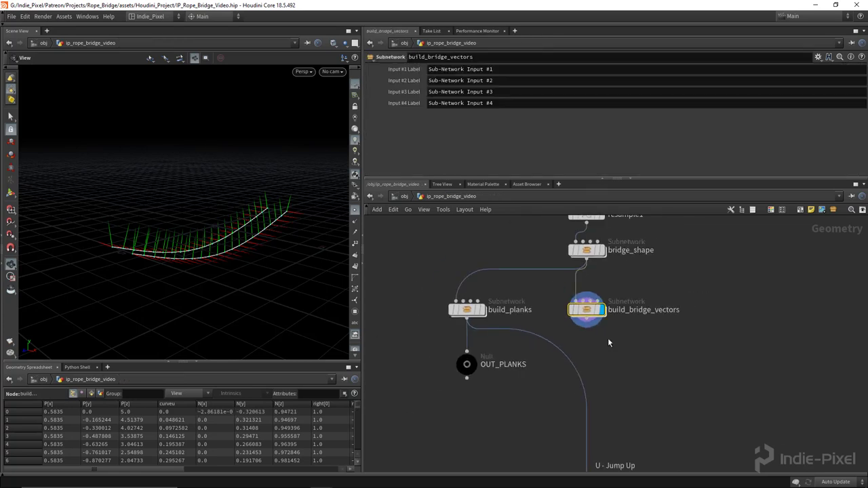
left_click_drag(213, 265, 247, 249)
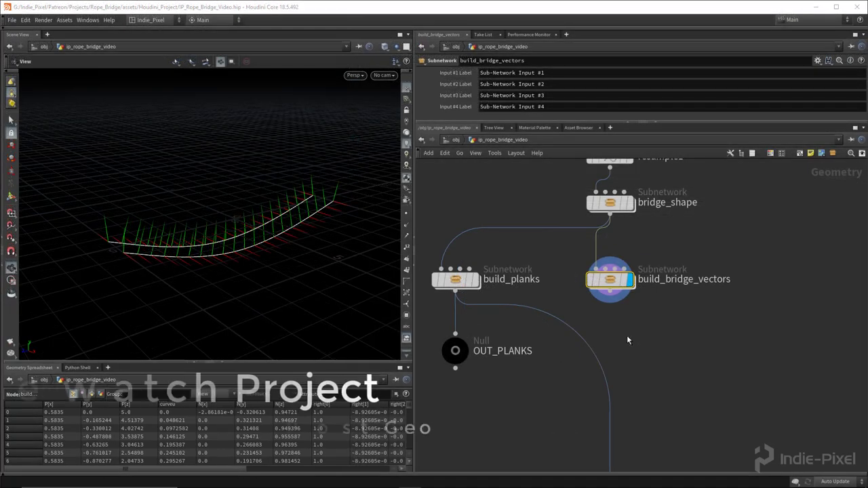
middle_click_drag(626, 335, 600, 316)
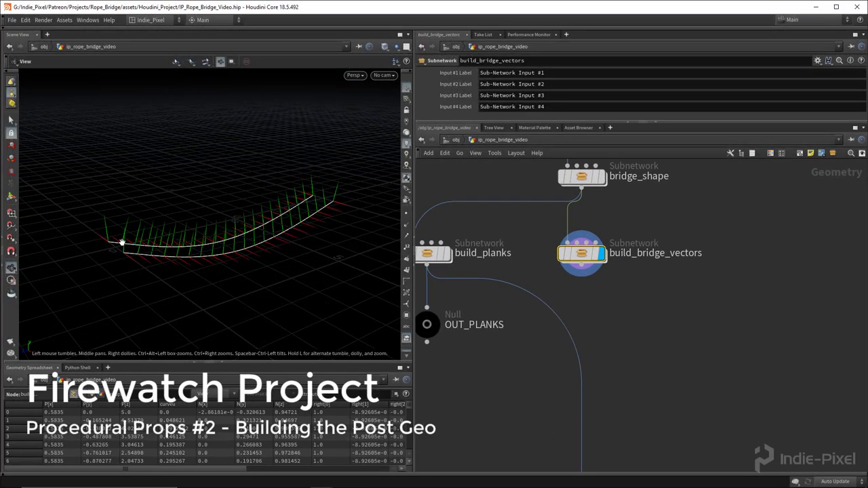
middle_click_drag(619, 339, 578, 317)
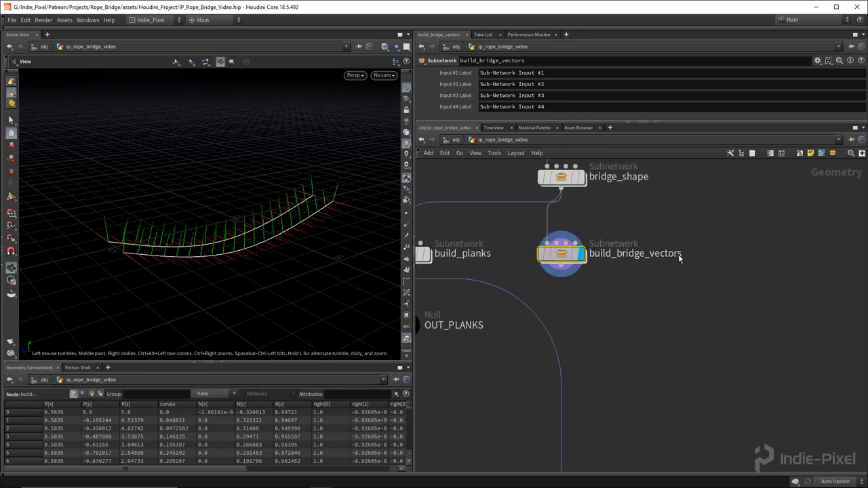
left_click_drag(563, 255, 680, 254)
middle_click_drag(690, 304, 624, 303)
- Add a Subnetwork node below build_bridge_vectors and rename it build_posts
key("Tab")
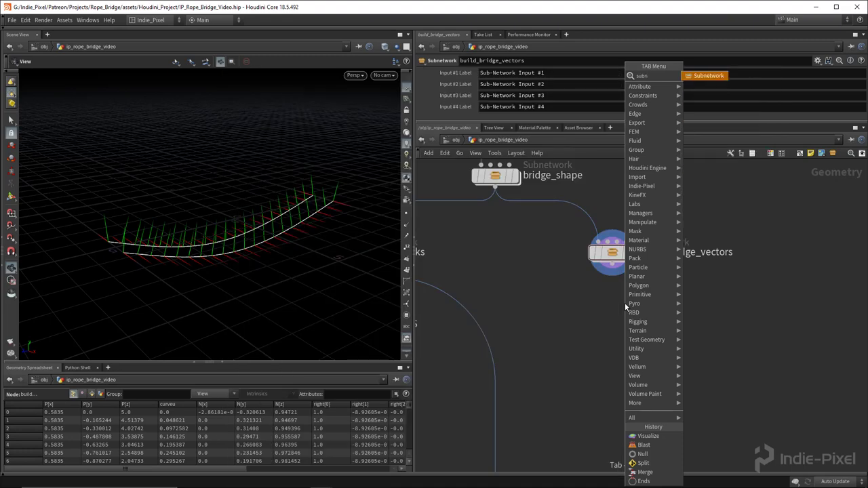
key("Return")
left_click(613, 317)
key("F2")
type("build_pos")
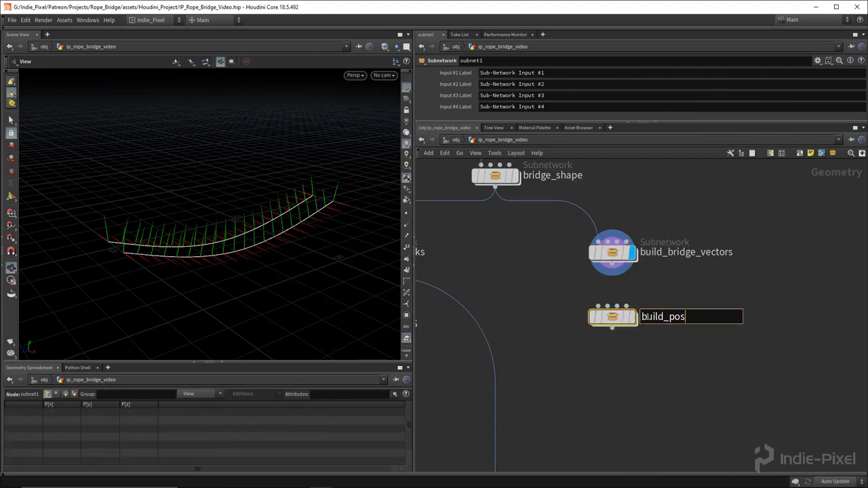
type("ts")
key("Return")
- Wire build_bridge_vectors into the first input of build_posts and display build_posts
left_click_drag(612, 274, 607, 307)
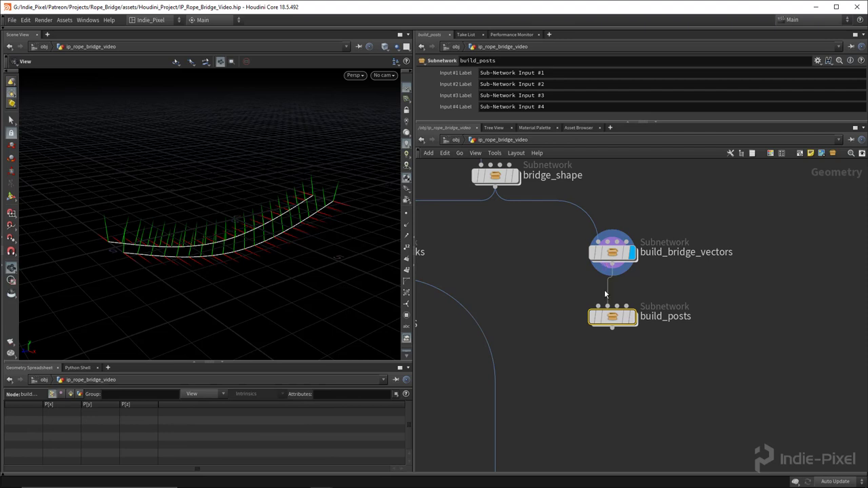
key("ctrl+z")
left_click_drag(617, 273, 613, 309)
left_click(614, 319)
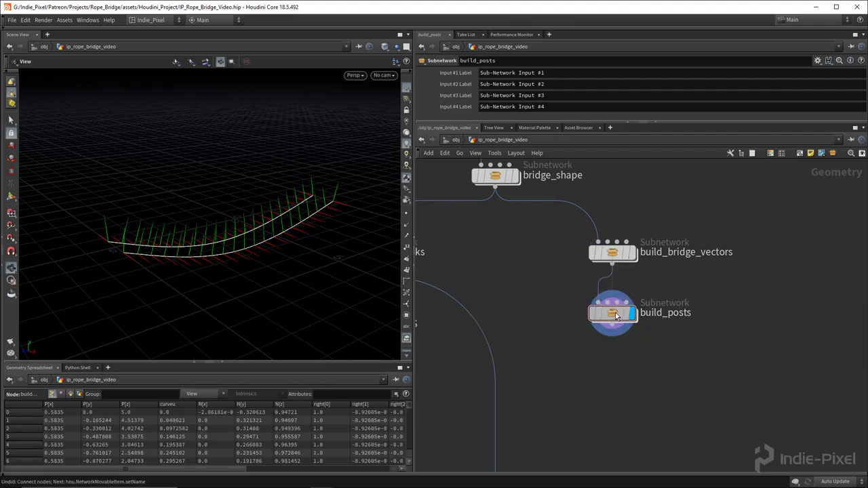
- Inside build_posts, set the unused inputs #2 to #4 aside and move Sub-Network Input #1 well above output0
double_click(614, 319)
left_click_drag(569, 255, 731, 306)
key("shift+l")
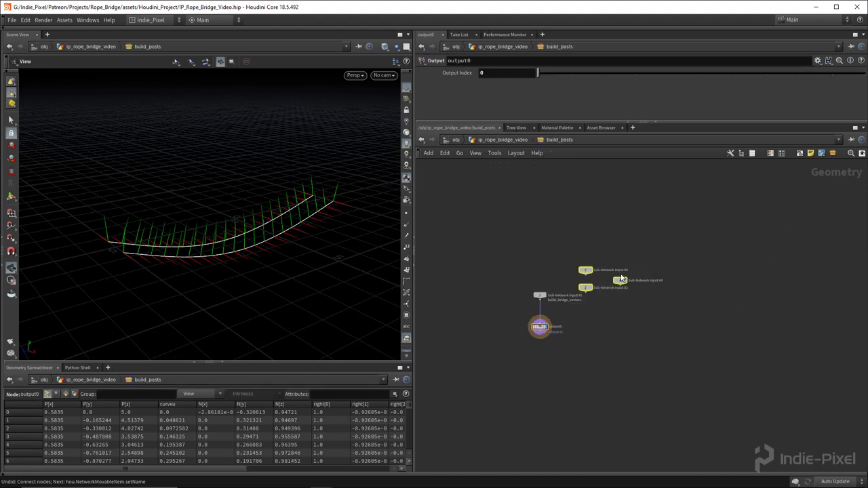
left_click_drag(618, 281, 730, 260)
left_click_drag(577, 267, 512, 303)
left_click_drag(539, 295, 541, 225)
- Insert a Null named curves_in between Sub-Network Input #1 and output0, and align output0 beneath it
key("Tab")
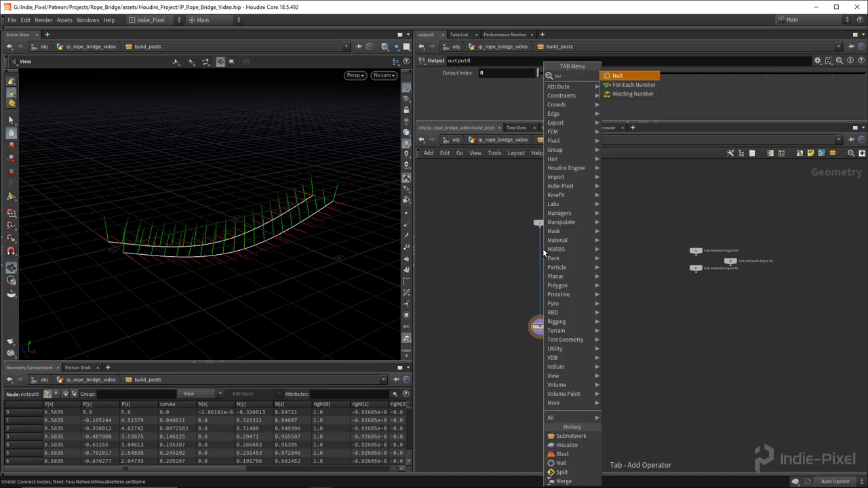
left_click(614, 74)
scroll(544, 253, "up", 4)
left_click(530, 251)
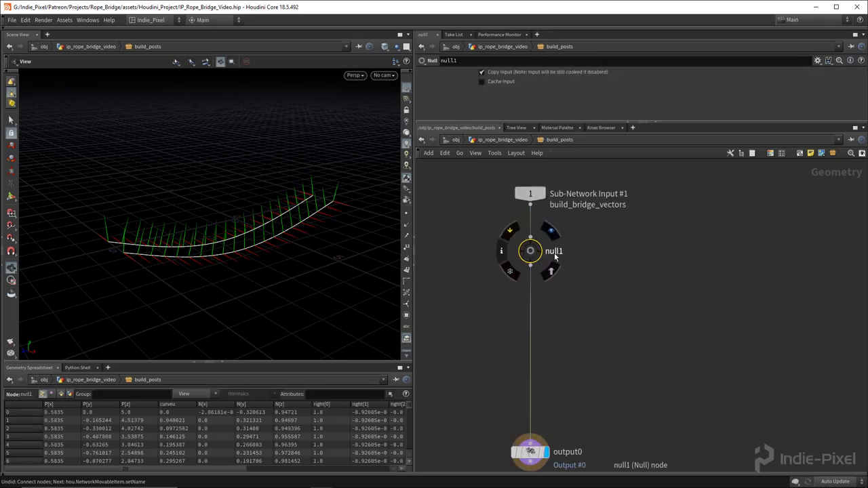
double_click(555, 252)
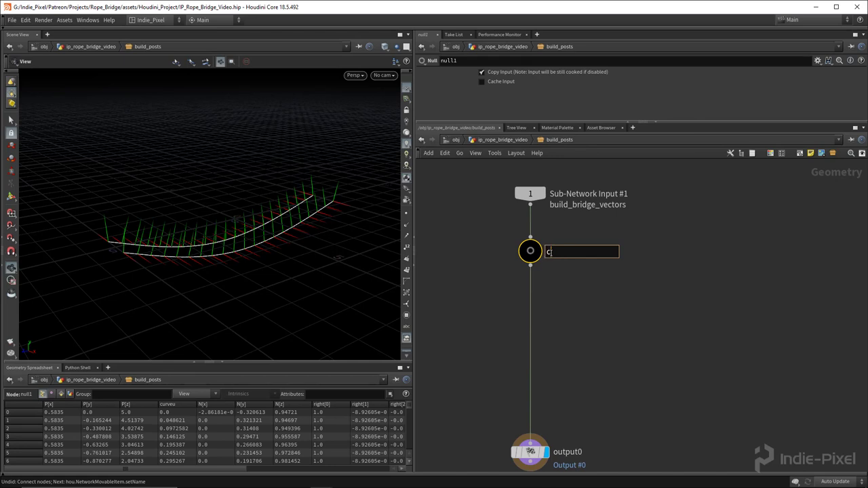
type("curves_in")
key("Return")
scroll(594, 315, "down", 3)
key("shift+s")
left_click_drag(530, 383, 533, 404)
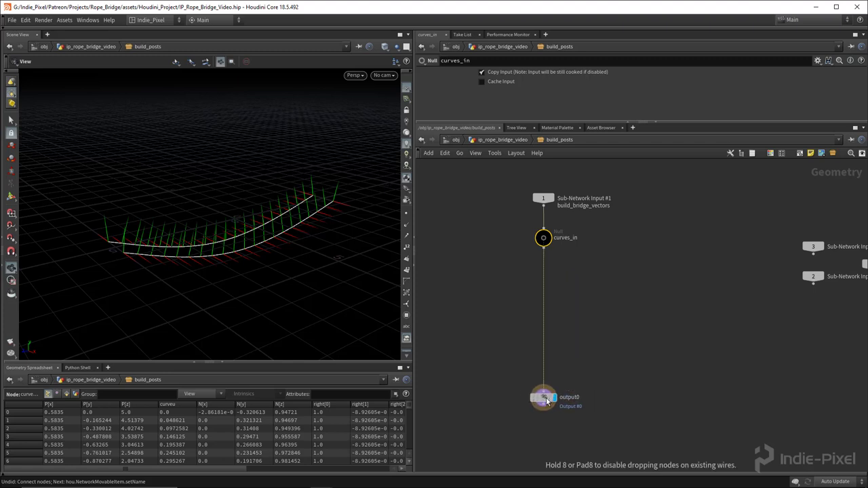
- Add an unconnected Line node beside curves_in in the build_posts network
middle_click_drag(580, 330, 596, 319)
middle_click_drag(574, 288, 625, 284)
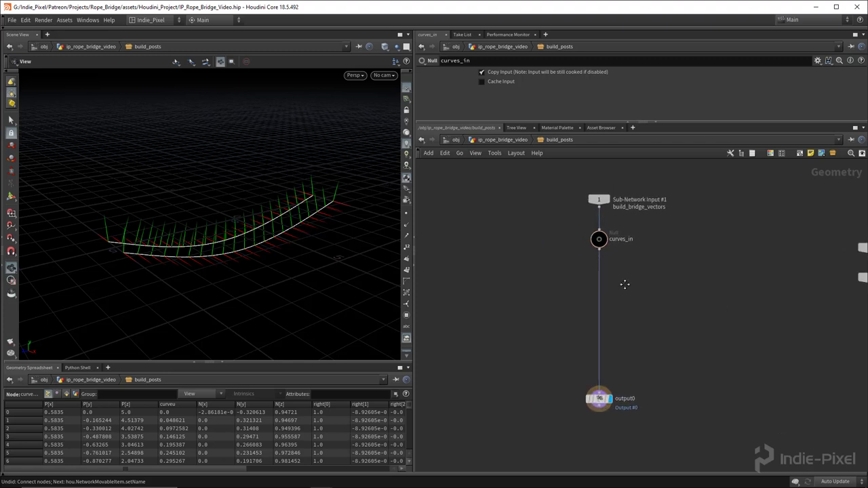
middle_click_drag(548, 286, 563, 284)
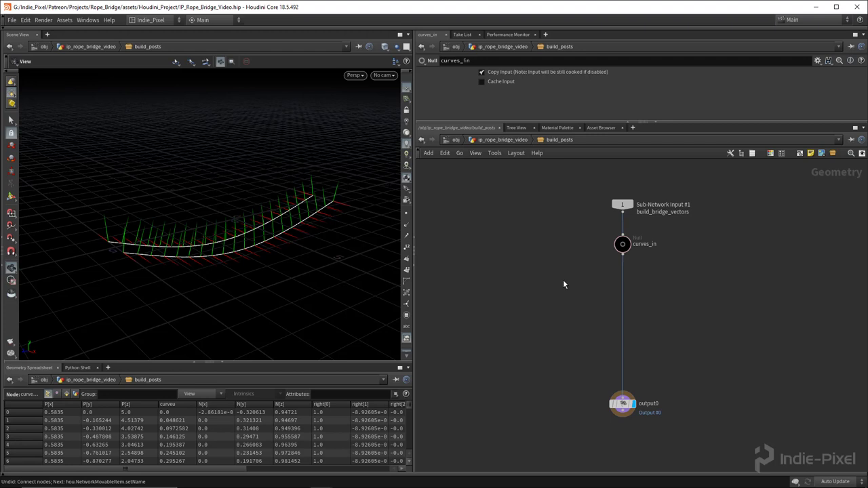
key("Tab")
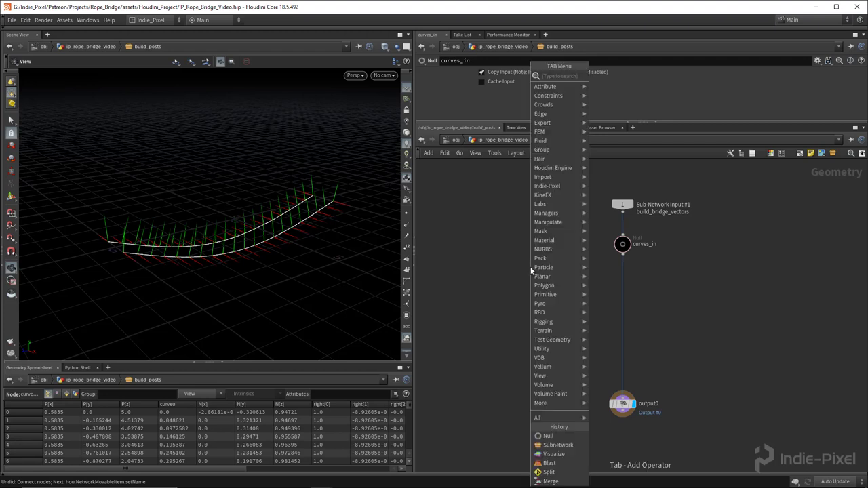
key("Escape")
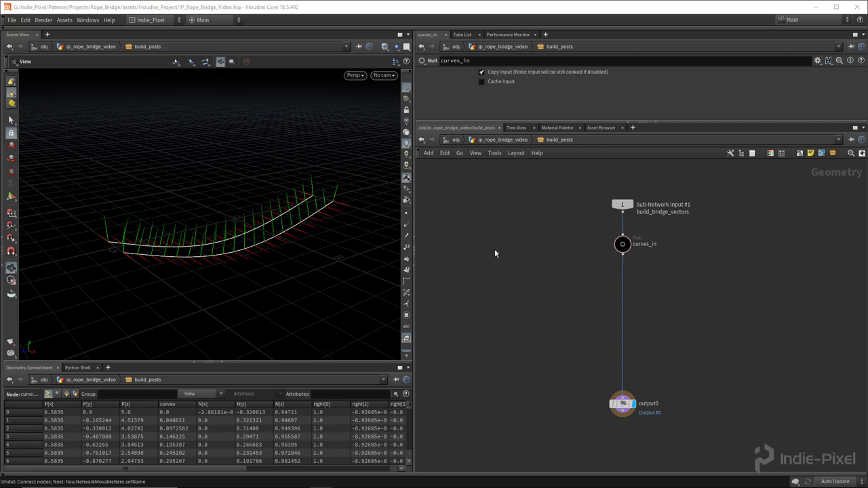
key("Tab")
type("li")
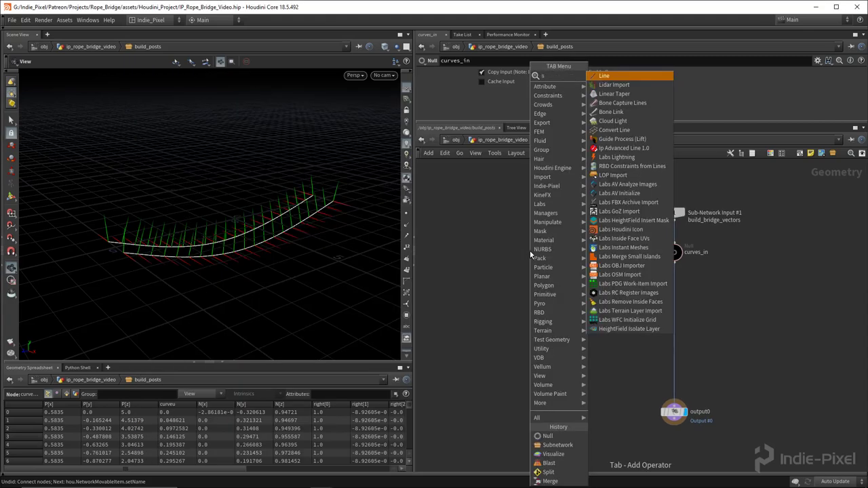
key("Return")
left_click(530, 251)
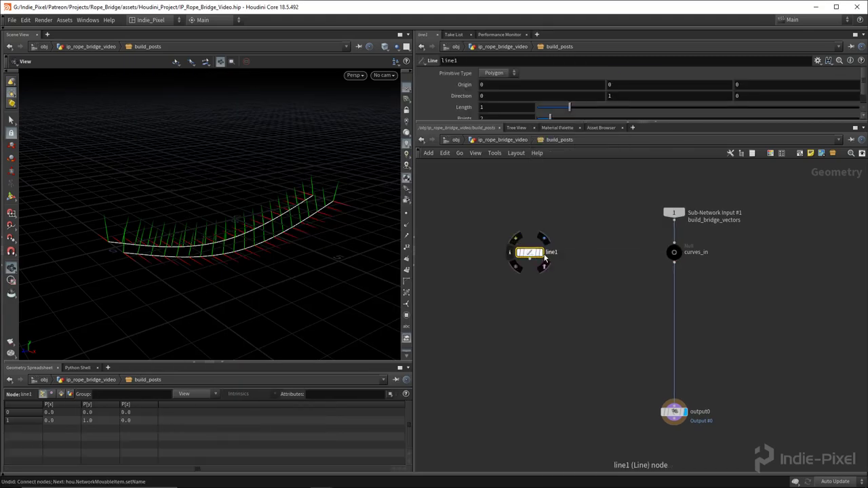
- Display line1 framed in the viewport, move it farther from curves_in, and widen the network editor
left_click(540, 252)
key("f")
left_click_drag(272, 227, 230, 245)
scroll(526, 310, "up", 5)
mouse_move(498, 252)
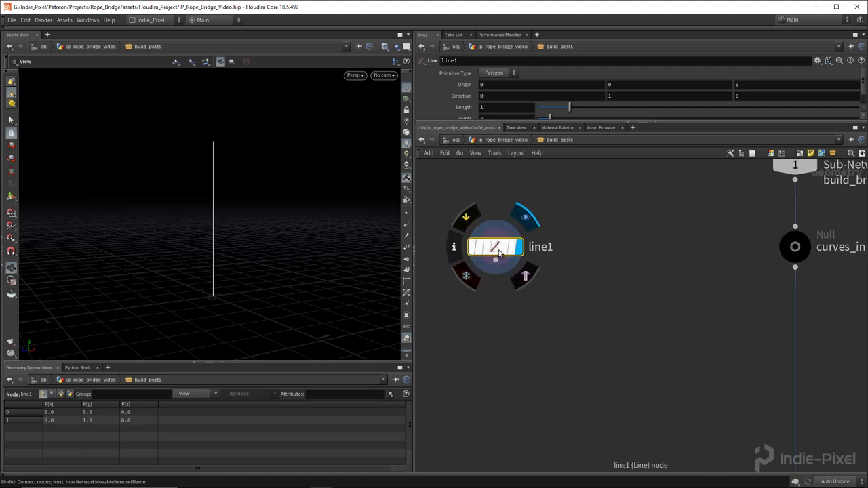
left_click_drag(499, 252, 470, 252)
left_click_drag(412, 423, 328, 423)
scroll(458, 319, "down", 1)
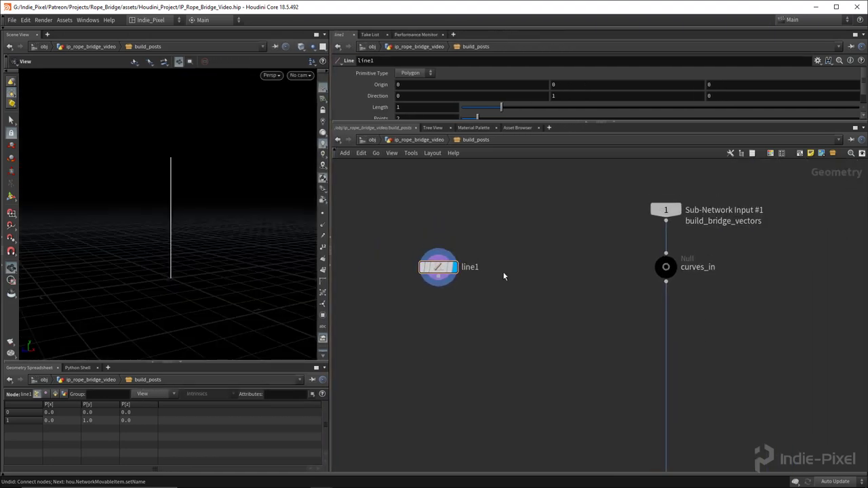
- Add a Grid node between line1 and curves_in and display the whole grid in the viewport
key("Tab")
type("trans")
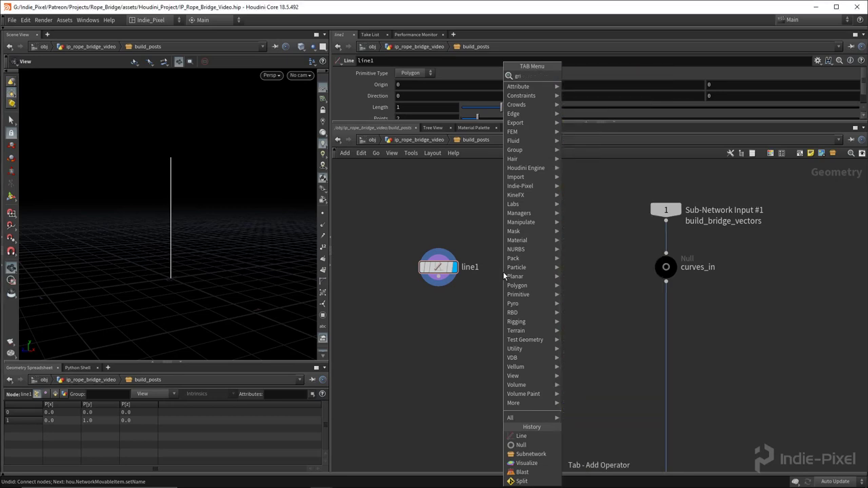
key("Return")
left_click(515, 271)
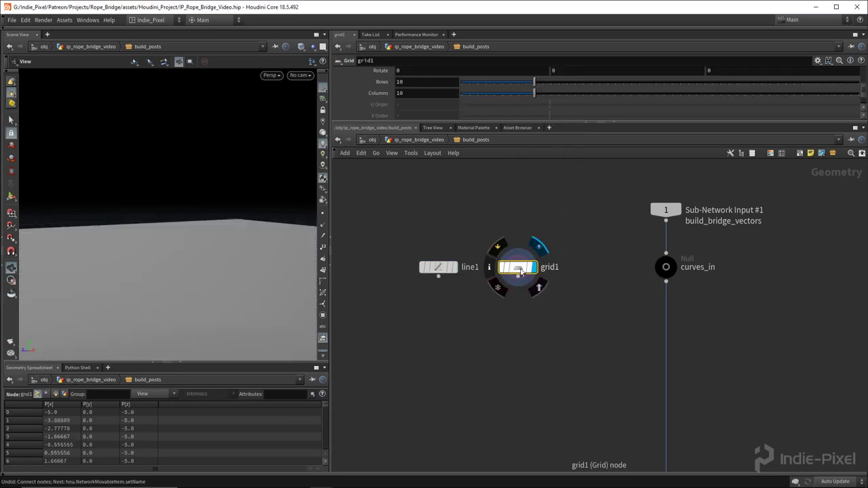
key("space+h")
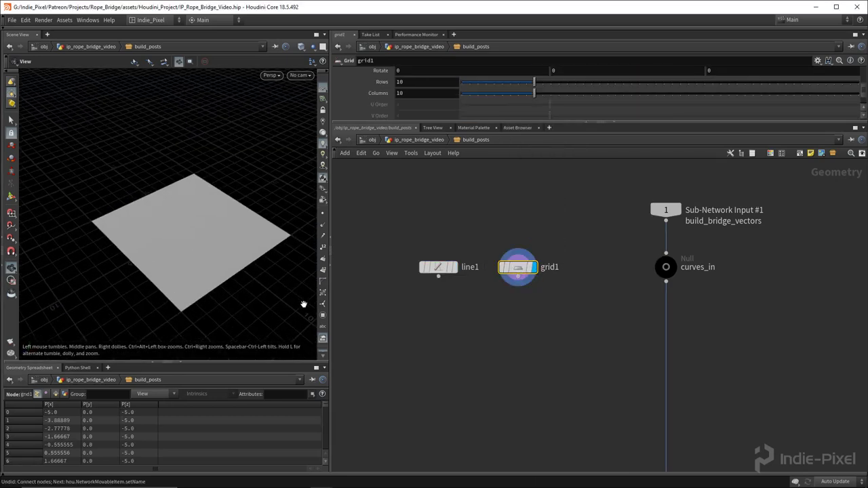
left_click_drag(332, 367, 355, 367)
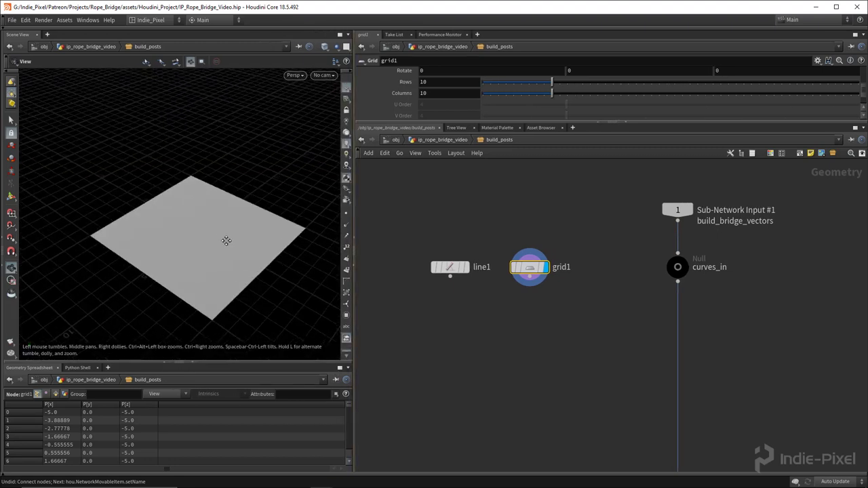
- Enlarge the parameter area and set grid1's first Size value to .15
left_click_drag(677, 122, 677, 231)
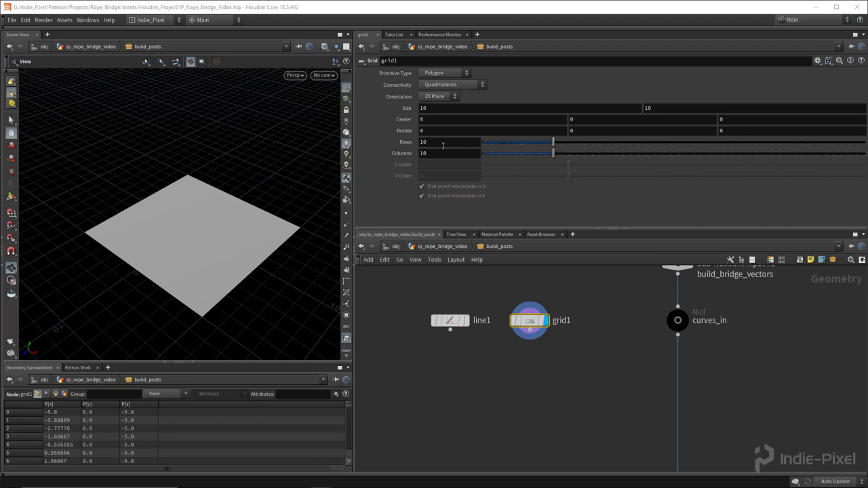
left_click(447, 109)
type(".")
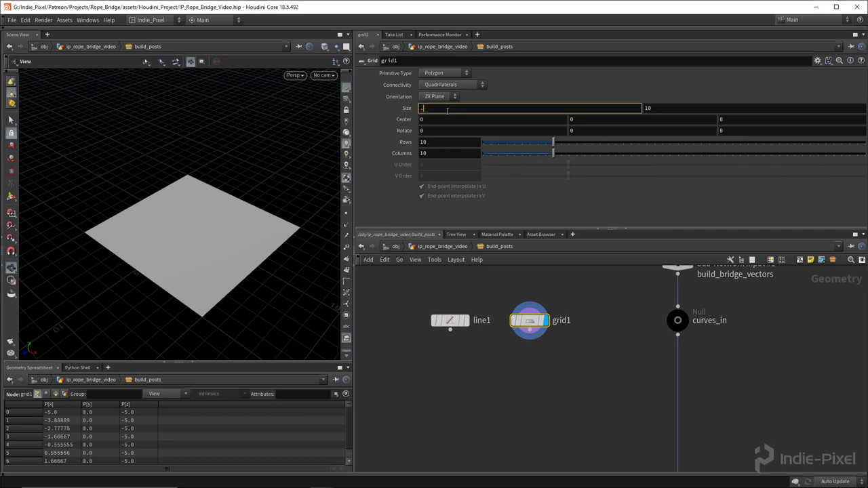
type("15")
key("Return")
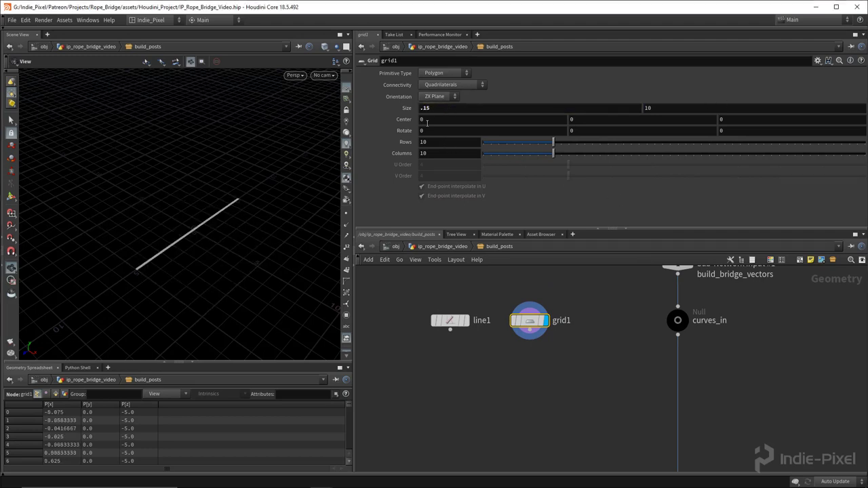
- Link grid1's second Size value to the first with a relative reference, test the link, and undo the test change
right_click(446, 108)
key("Escape")
right_click(660, 108)
left_click(685, 188)
middle_click_drag(475, 109, 502, 111)
key("ctrl+z")
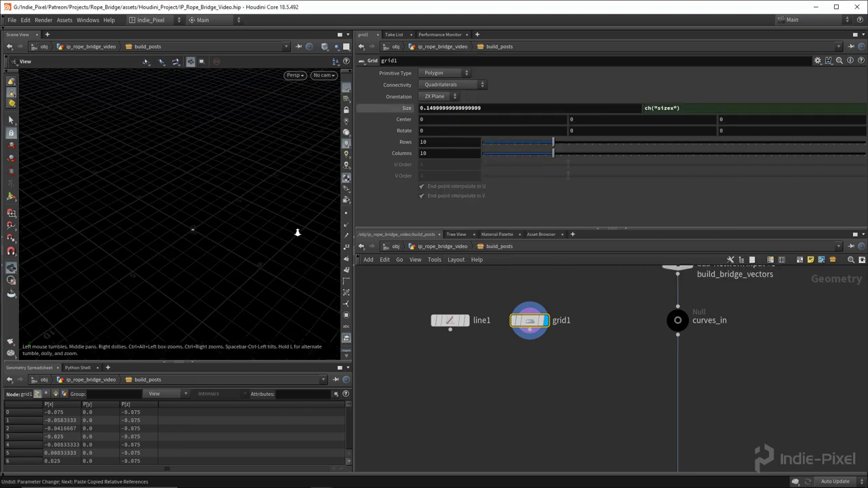
- Frame grid1 with its wireframe shown over the shading and set its Rows and Columns to 2
key("g")
mouse_move(207, 229)
left_mouse_down()
mouse_move(198, 235)
mouse_move(151, 198)
left_mouse_up()
key("shift+w")
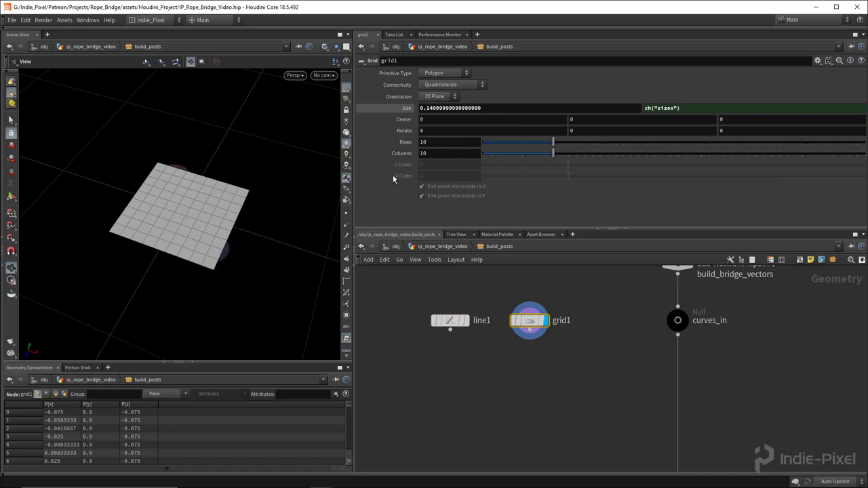
type("2")
key("Tab")
type("2")
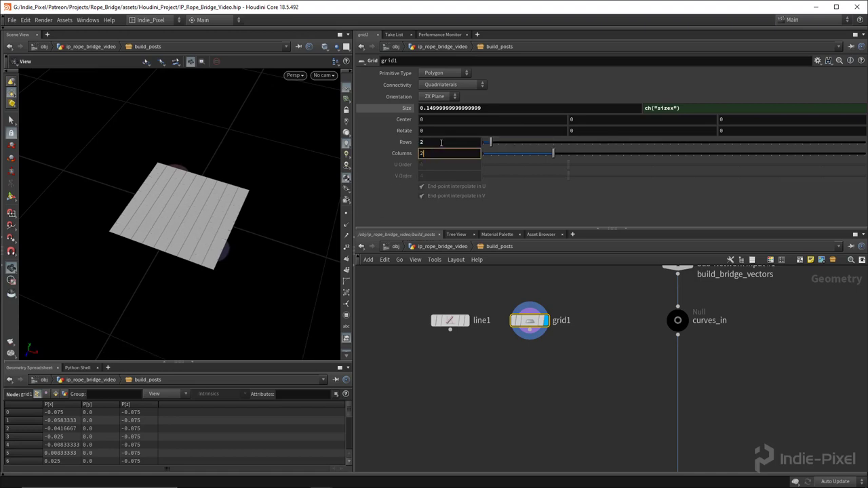
key("Return")
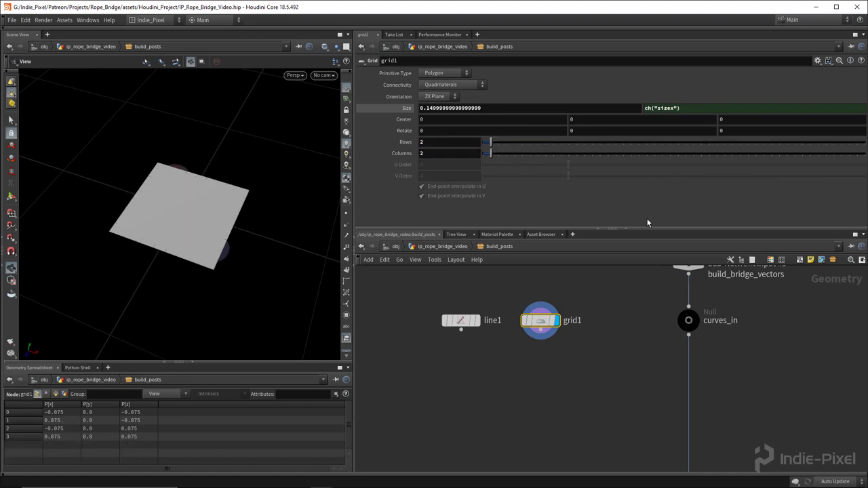
- Enlarge the network editor and place a PolyBevel node below grid1
left_click_drag(643, 230, 643, 184)
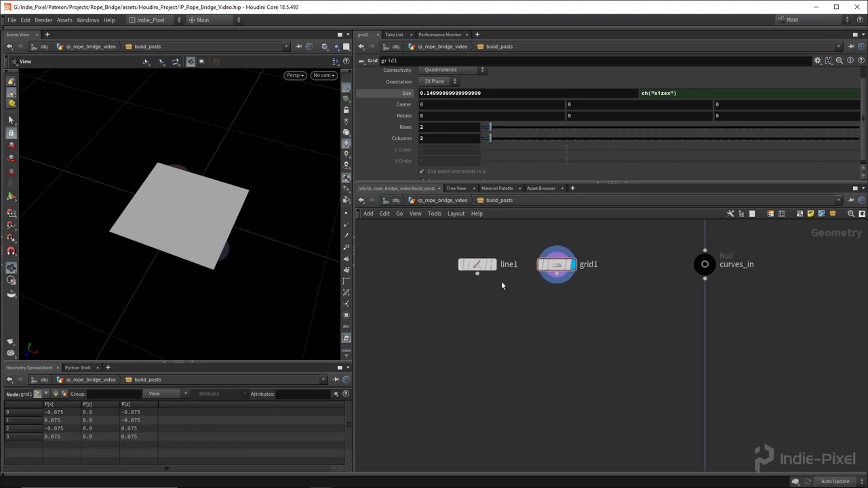
scroll(516, 298, "up", 3)
key("Tab")
type("pol")
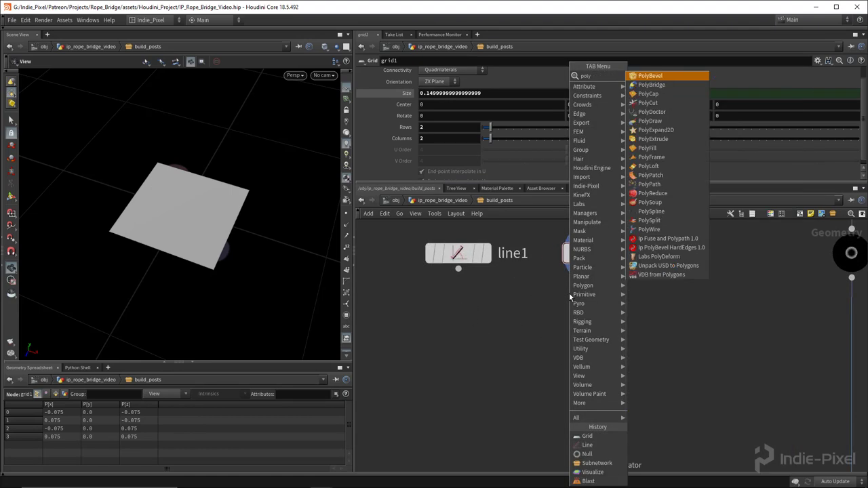
type("y")
key("Return")
left_click(593, 323)
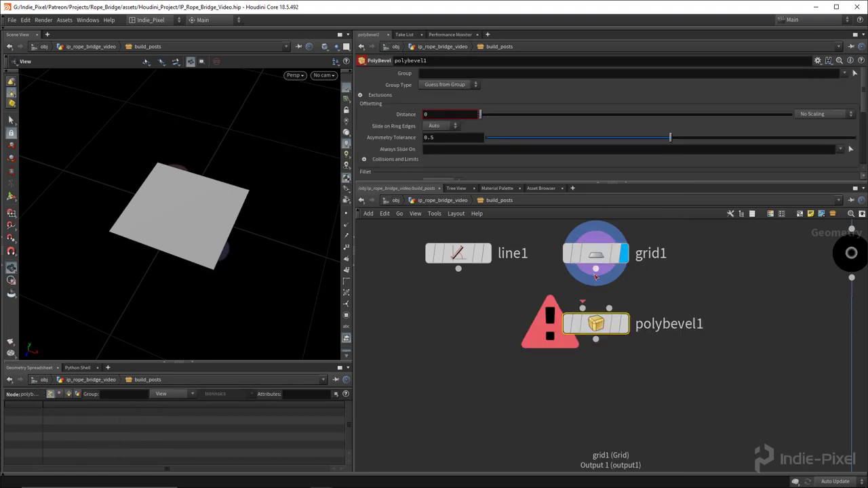
- Feed grid1 into polybevel1, display it, and bevel by Points with a Distance of 0.016
left_click(623, 324)
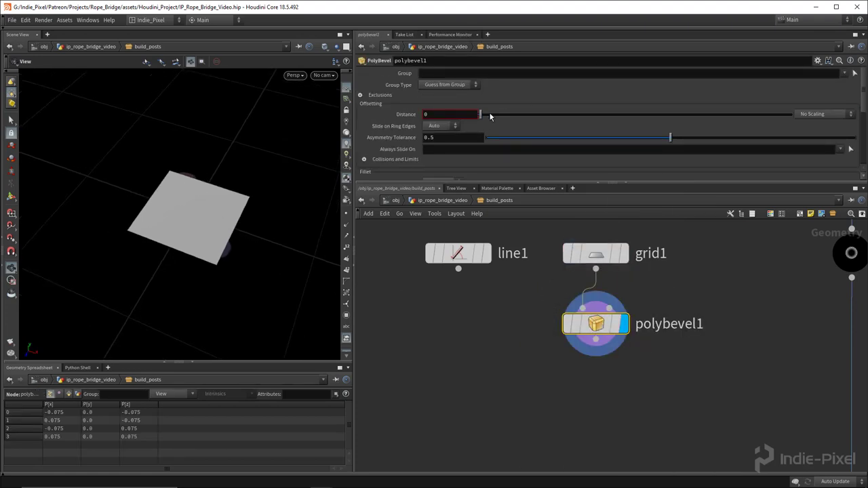
left_click(439, 84)
left_click(434, 107)
left_click_drag(481, 117, 498, 226)
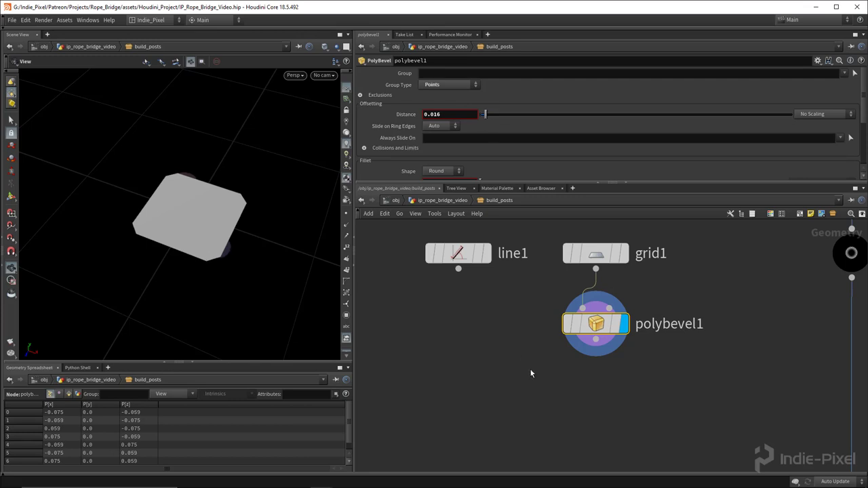
- Place a PolyFrame node below line1 and connect line1's output to it
middle_click_drag(530, 377, 534, 351)
left_click(467, 333)
key("Tab")
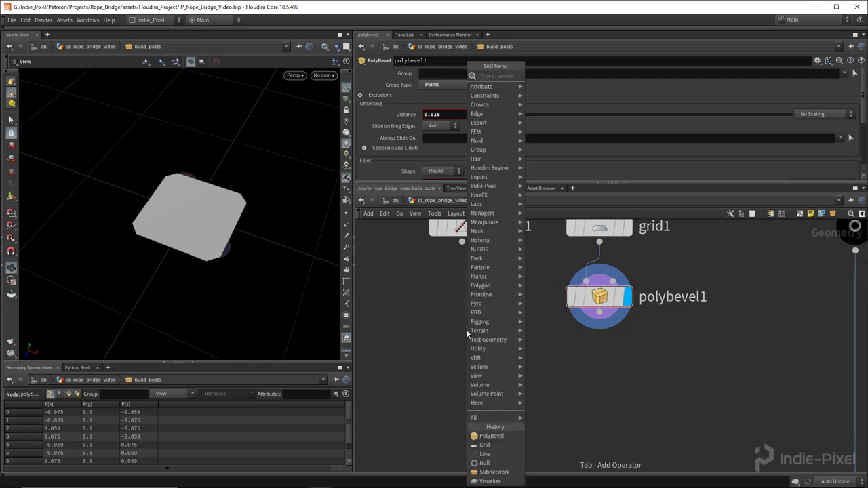
type("poly")
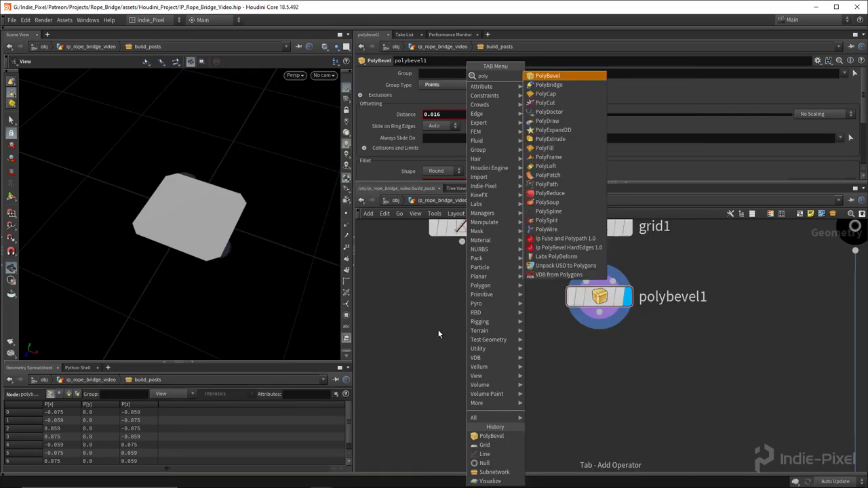
left_click(548, 157)
left_click(461, 297)
left_click_drag(462, 243, 462, 280)
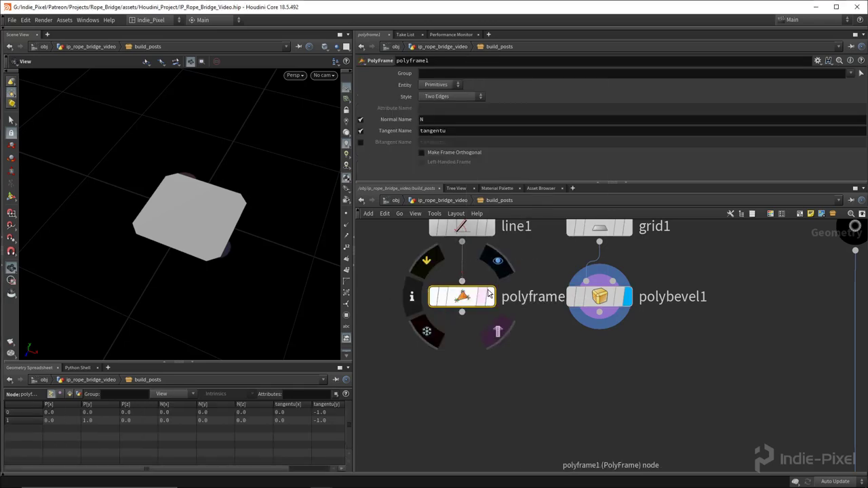
- Display the PolyFrame node, turn off its Normal Name output, and set Tangent Name to N
left_click(489, 296)
left_click(360, 120)
double_click(462, 131)
type("N")
key("Return")
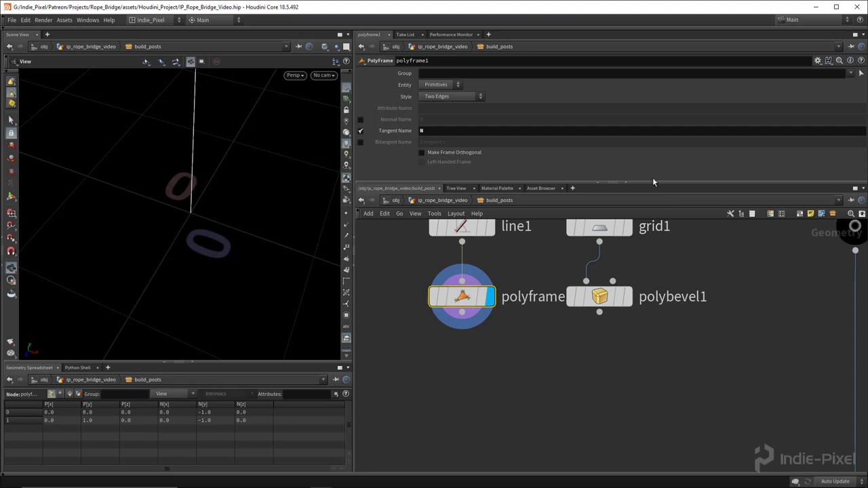
- Add a Sweep node using the PolyFrame line as backbone and polybevel1 as cross section, and display the swept post
left_click_drag(647, 183, 646, 133)
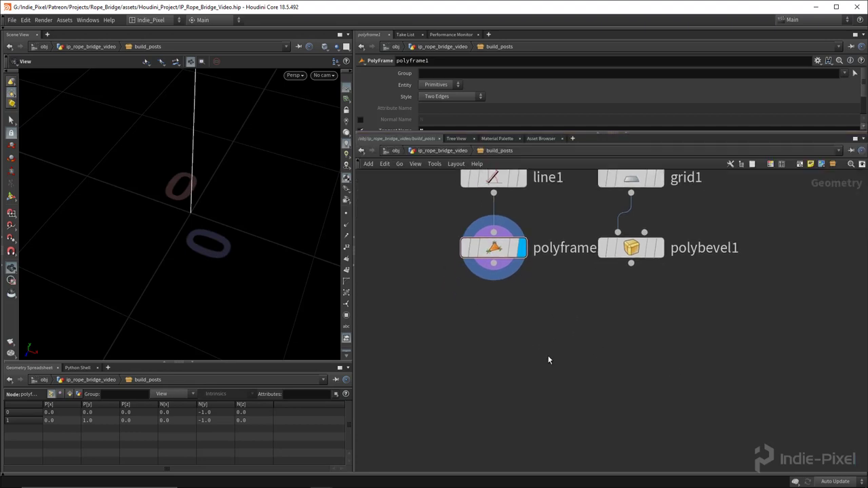
key("Tab")
type("sweep")
key("Return")
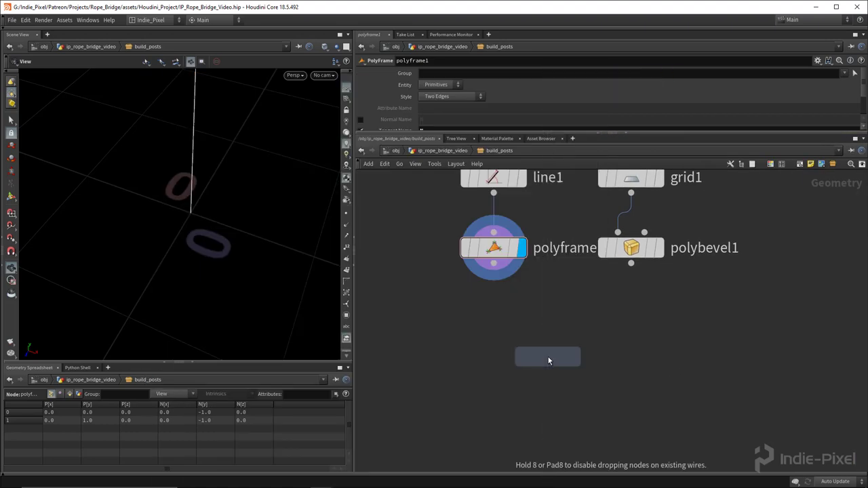
left_click(555, 337)
left_click_drag(382, 218, 692, 264)
left_click_drag(631, 264, 568, 333)
left_click(580, 331)
left_click_drag(204, 204, 147, 210)
scroll(178, 251, "down", 3)
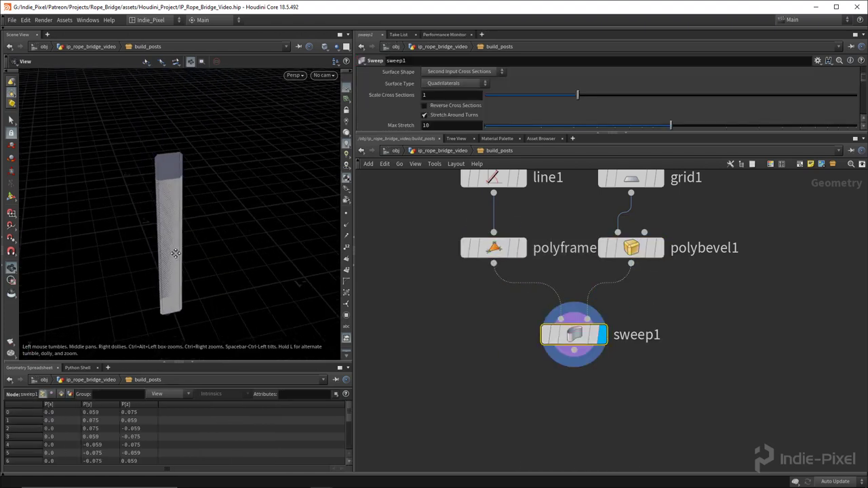
- Set grid1's Orientation to XY Plane and reduce its first Size value for a thinner post
middle_click_drag(629, 296, 633, 340)
left_click(635, 220)
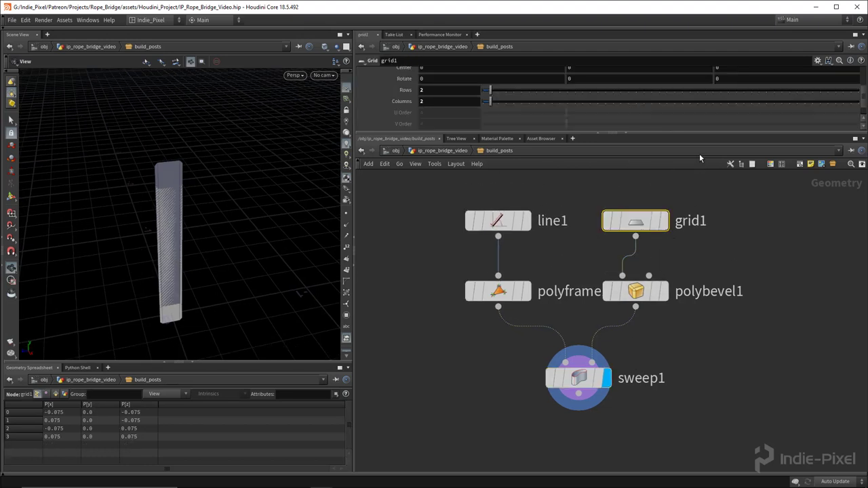
left_click_drag(652, 133, 652, 179)
scroll(612, 161, "up", 3)
left_click(438, 97)
left_click(434, 103)
mouse_move(158, 238)
left_mouse_down()
mouse_move(194, 232)
mouse_move(178, 220)
mouse_move(160, 224)
left_mouse_up()
middle_click_drag(463, 108, 319, 142)
- Enable Apply Scale Along Curve on sweep1 and set the Value of scale ramp point 1 to 0.772
left_click(578, 402)
scroll(691, 135, "down", 3)
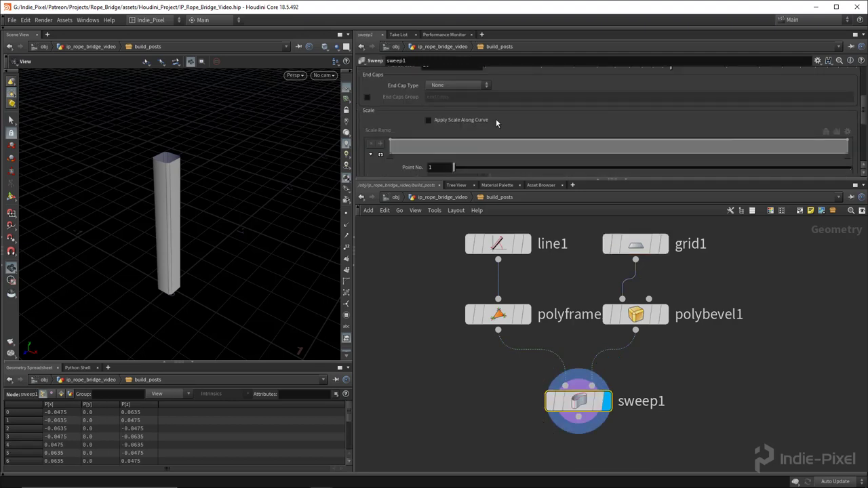
left_click(449, 122)
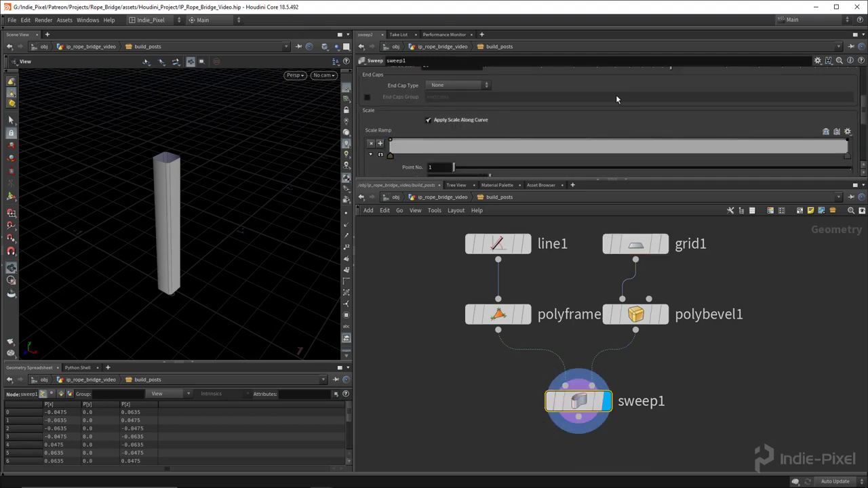
scroll(594, 110, "down", 3)
left_click_drag(847, 123, 768, 129)
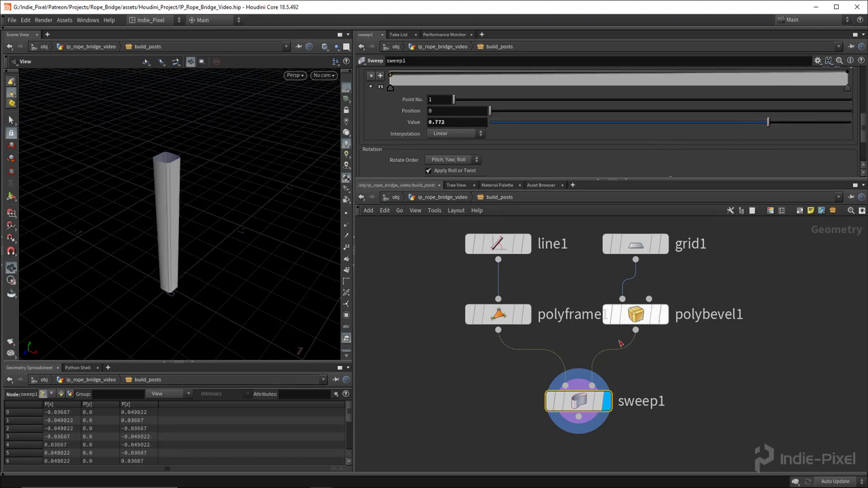
- Thicken the post by raising grid1's first Size value to about 0.167
left_click(651, 245)
middle_click_drag(458, 109, 471, 124)
left_click_drag(630, 180, 634, 120)
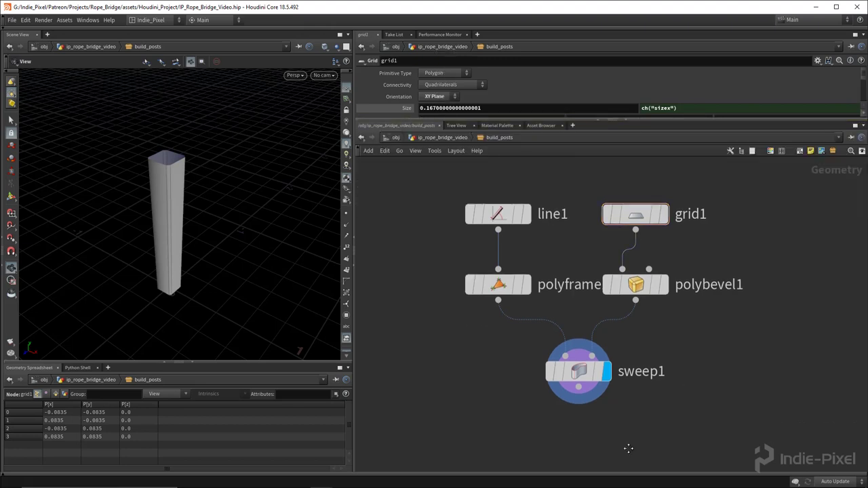
- Turn on Compute UVs for sweep1 and save the scene file
middle_click_drag(631, 452, 613, 375)
left_click(560, 293)
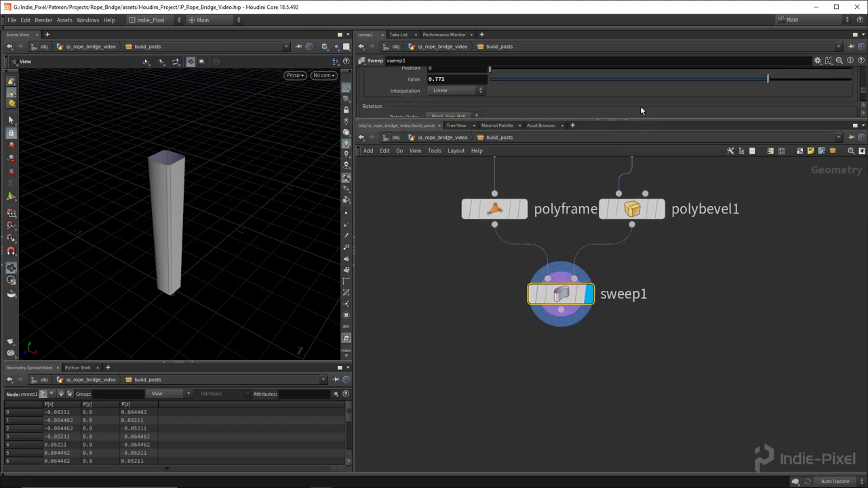
left_click_drag(643, 120, 636, 227)
scroll(571, 195, "up", 5)
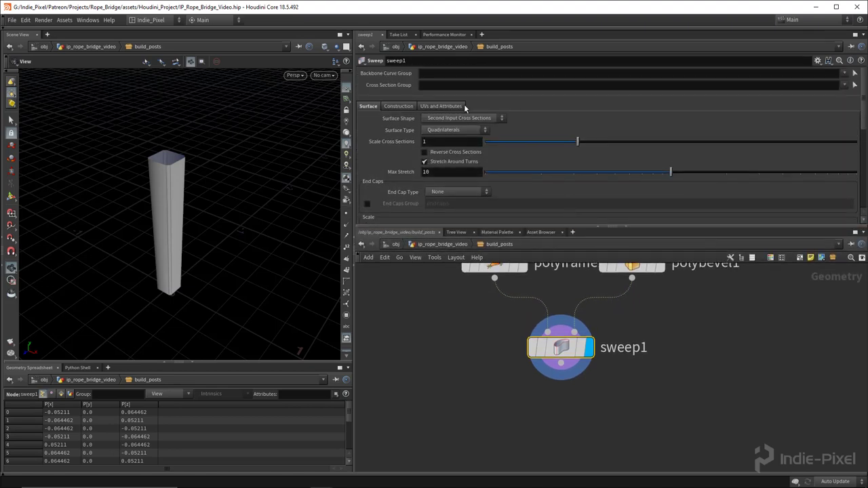
left_click(453, 106)
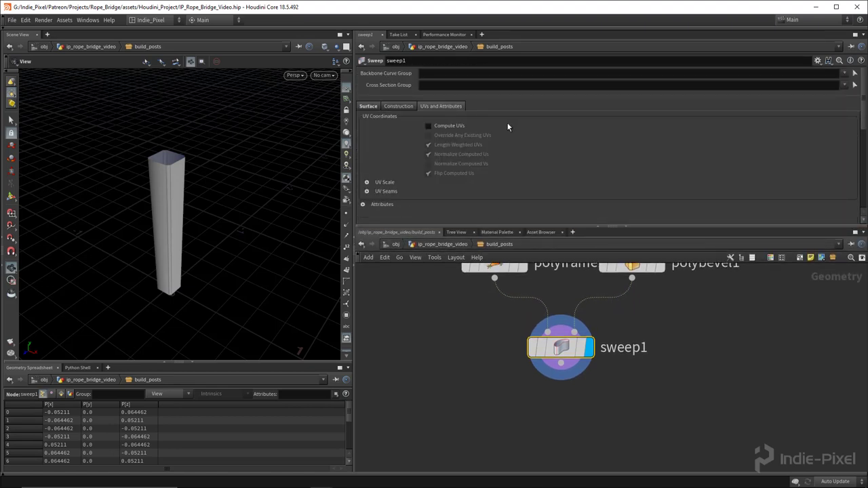
left_click(429, 126)
scroll(510, 159, "down", 1)
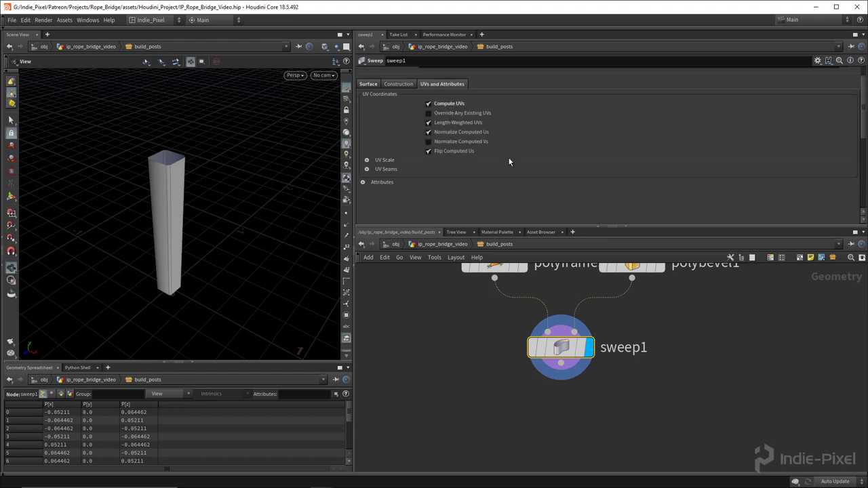
left_click_drag(181, 267, 165, 260)
key("ctrl+s")
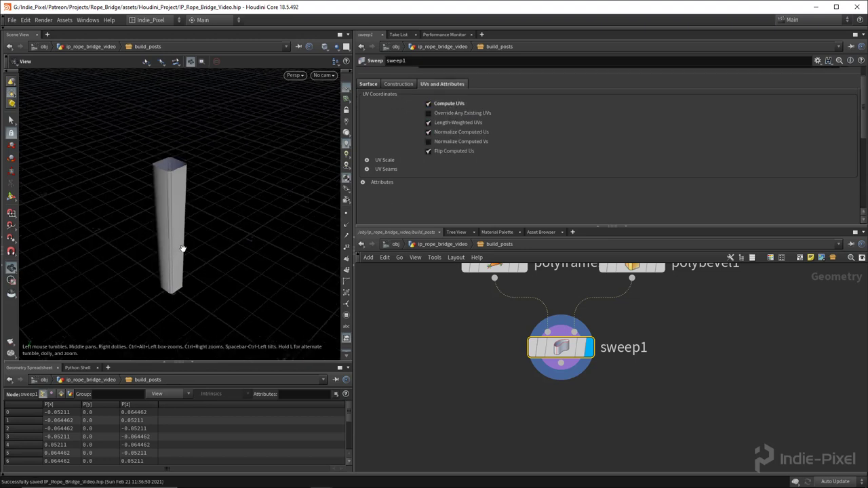
- Show the post's layout in the UV view and turn off Normalize Computed Us on sweep1
key("space+5")
scroll(283, 208, "up", 8)
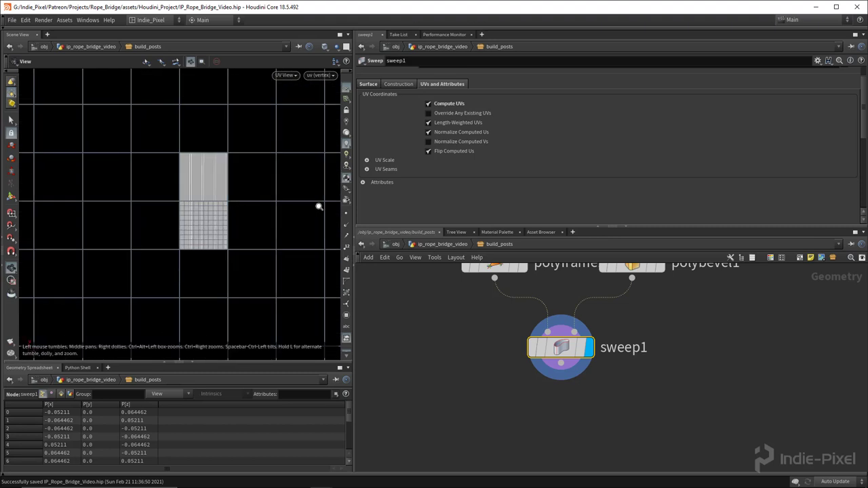
scroll(188, 196, "down", 1)
middle_click_drag(188, 196, 189, 218)
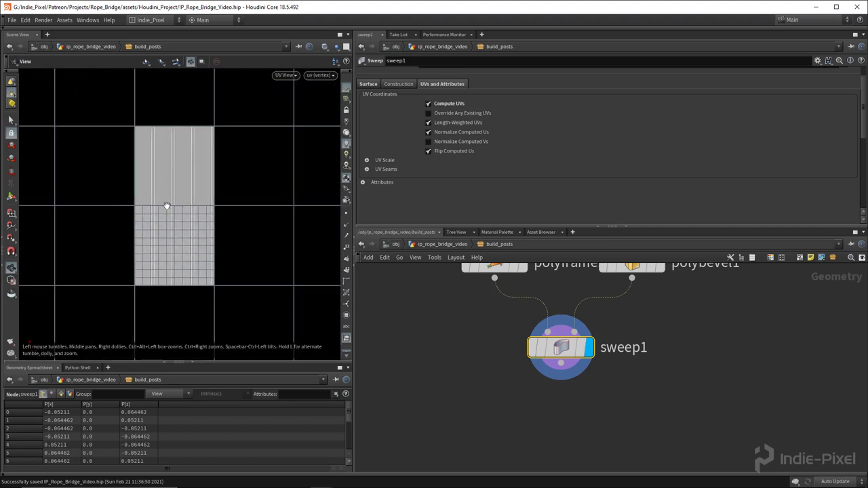
scroll(186, 214, "up", 1)
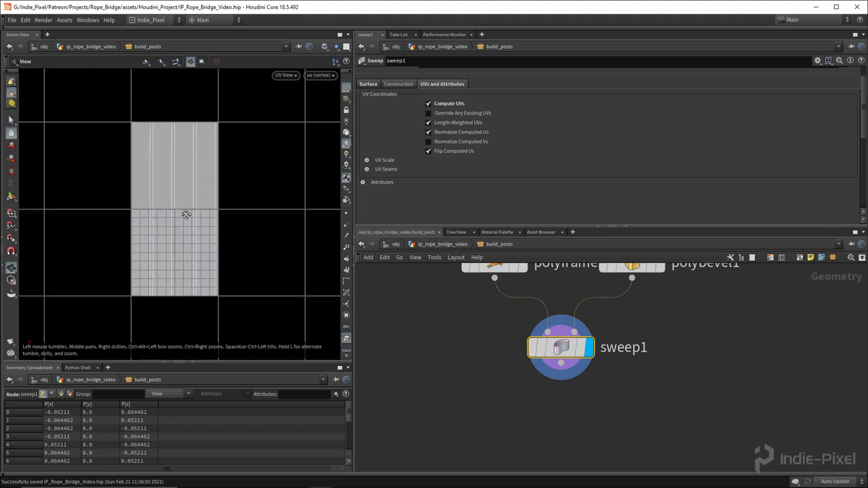
left_click(445, 131)
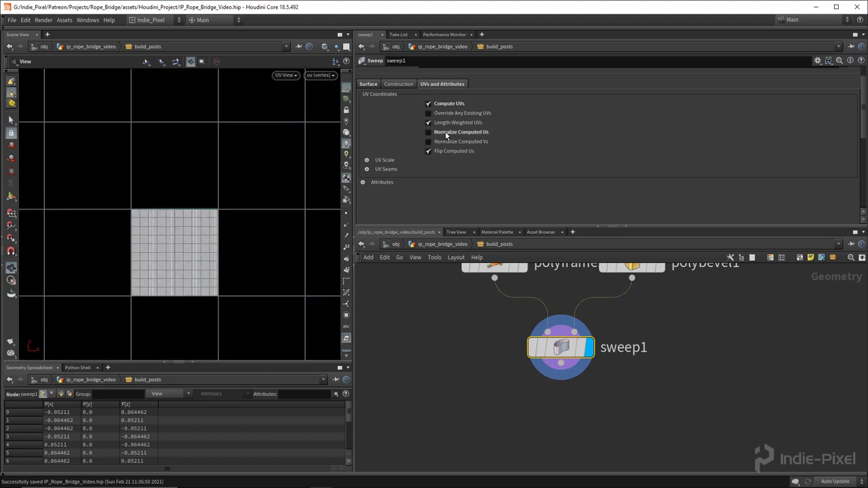
- Turn off Snap U and Snap V to Nearest Tile Boundary on sweep1, and return the viewport to perspective
left_click(366, 170)
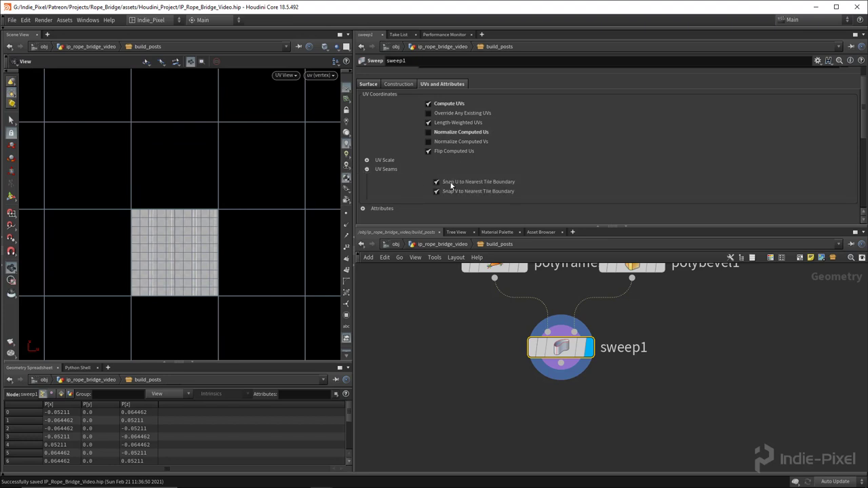
mouse_move(450, 186)
left_click(464, 181)
left_click(451, 192)
scroll(163, 313, "up", 2)
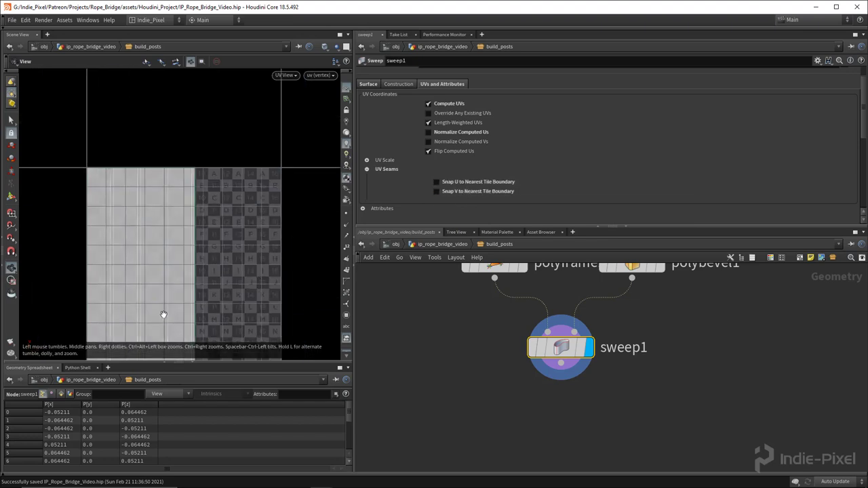
scroll(181, 257, "down", 3)
scroll(191, 251, "down", 2)
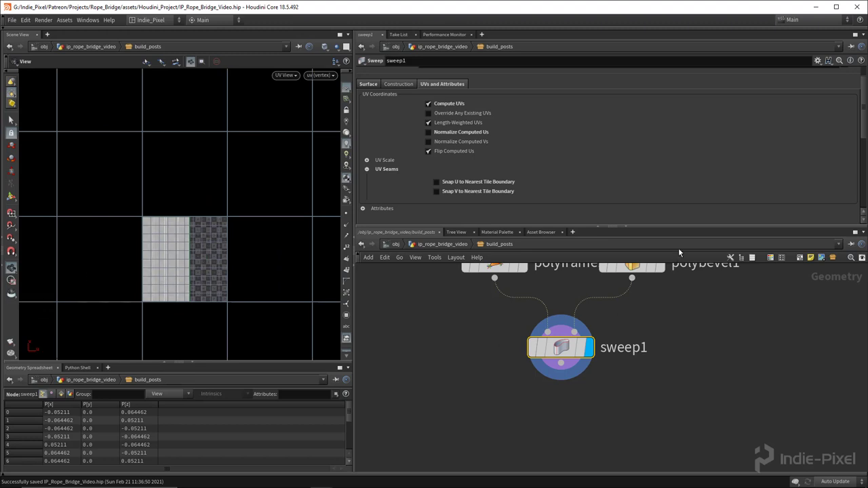
left_click_drag(678, 227, 678, 163)
scroll(150, 213, "down", 1)
key("space+1")
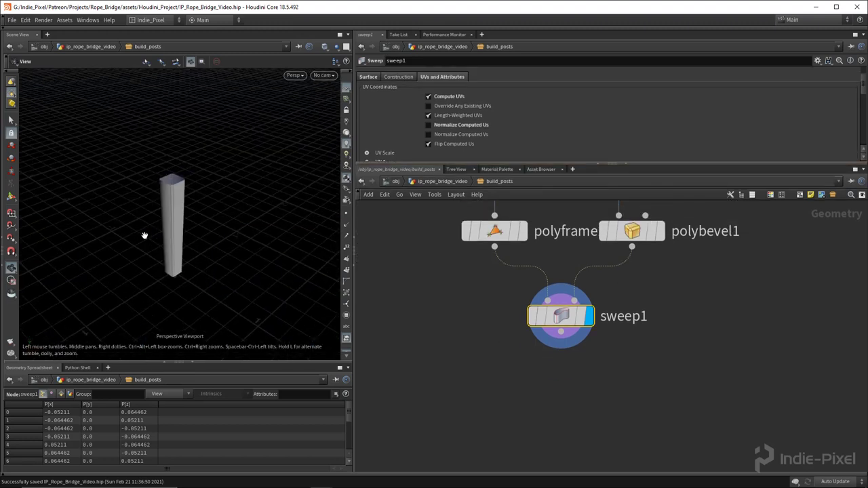
scroll(540, 345, "down", 1)
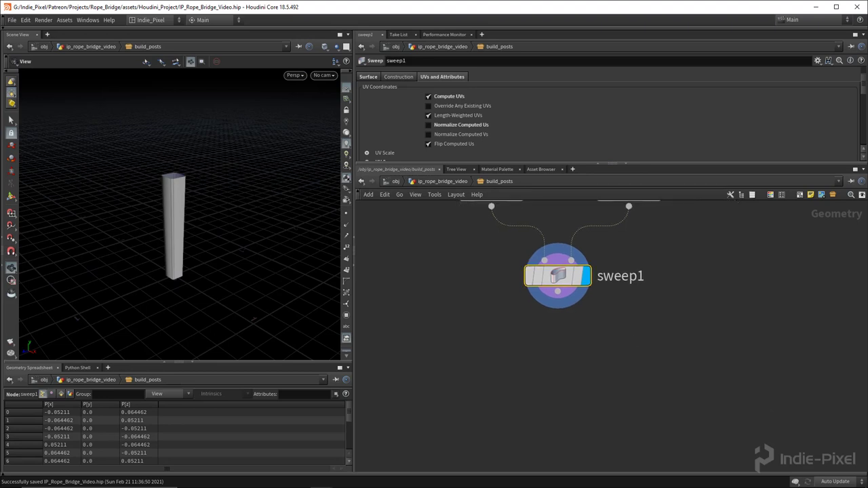
- Add a PolyFill node below sweep1, connect it, and display it to cap the post's open ends
left_click(545, 354)
left_click_drag(275, 176, 178, 216)
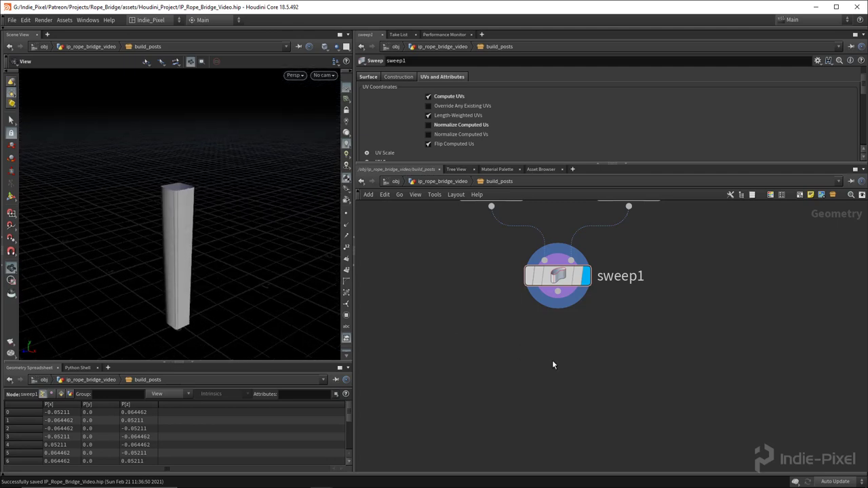
key("Tab")
type("poly")
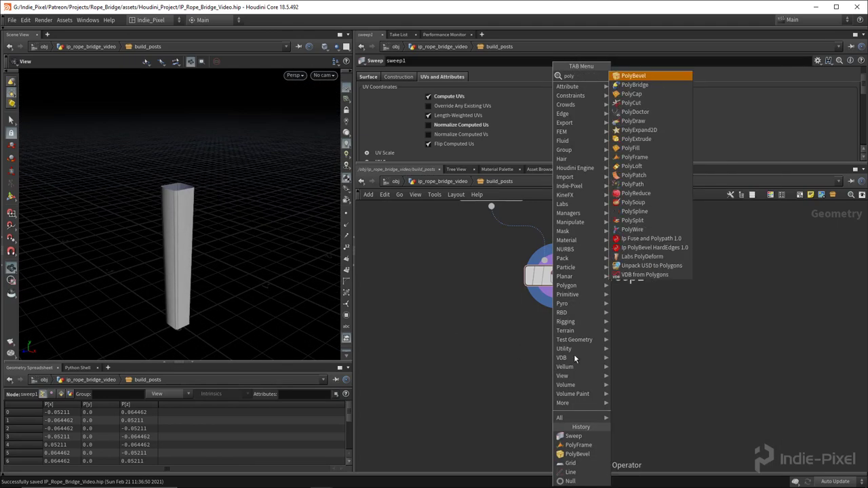
left_click(637, 85)
left_click(562, 377)
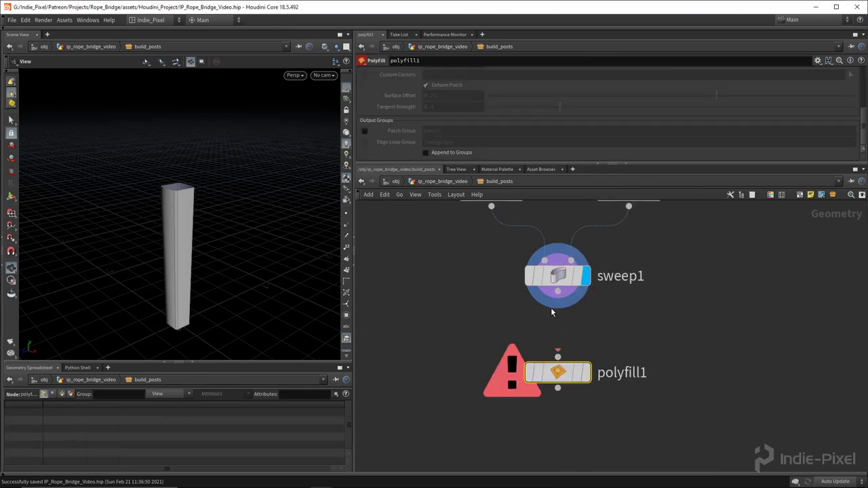
left_click_drag(558, 292, 587, 377)
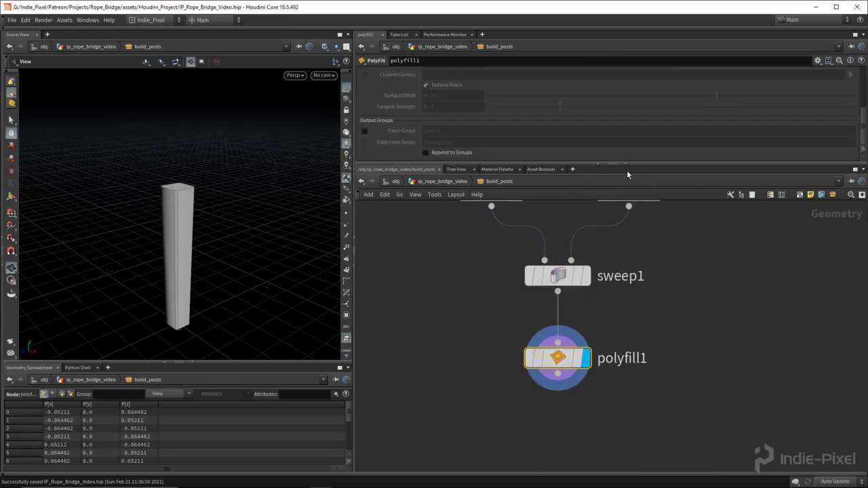
- Set polyfill1's Fill Mode to Single Polygon and enable its Patch Group output named patch
left_click_drag(613, 164, 614, 258)
left_click(364, 225)
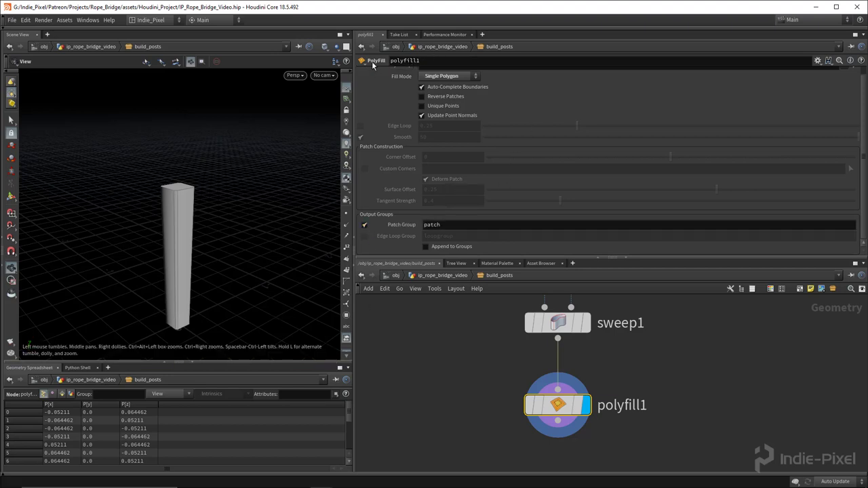
left_click_drag(482, 383, 695, 430)
mouse_move(560, 412)
left_click_drag(644, 259, 645, 222)
key("Tab")
type("poly")
left_click(465, 149)
left_click_drag(453, 354, 439, 372)
scroll(529, 153, "up", 2)
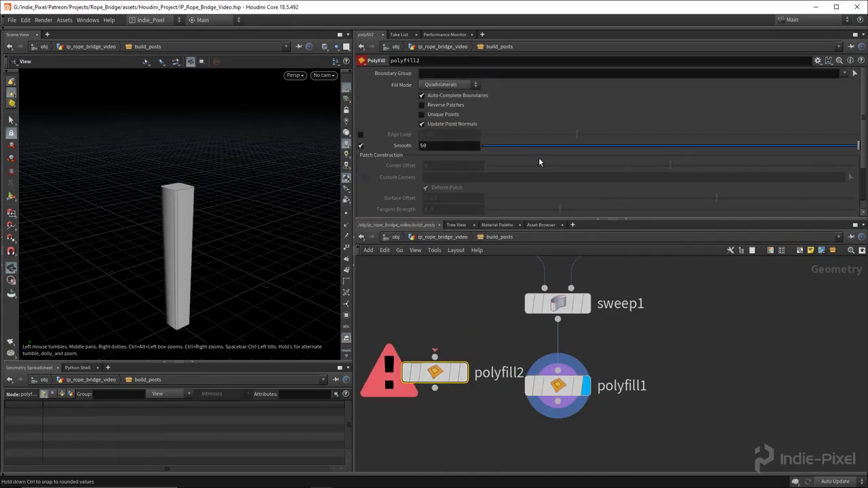
left_click(442, 86)
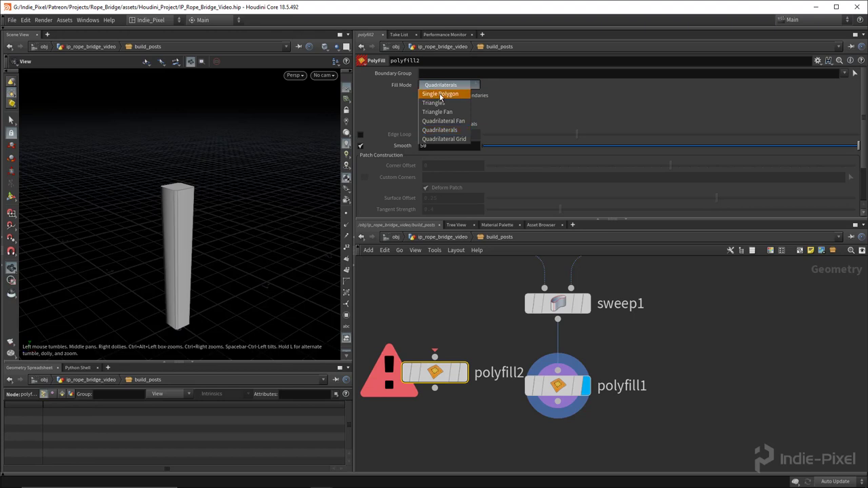
left_click(563, 385)
left_click_drag(473, 331, 430, 411)
key("Delete")
left_click(562, 385)
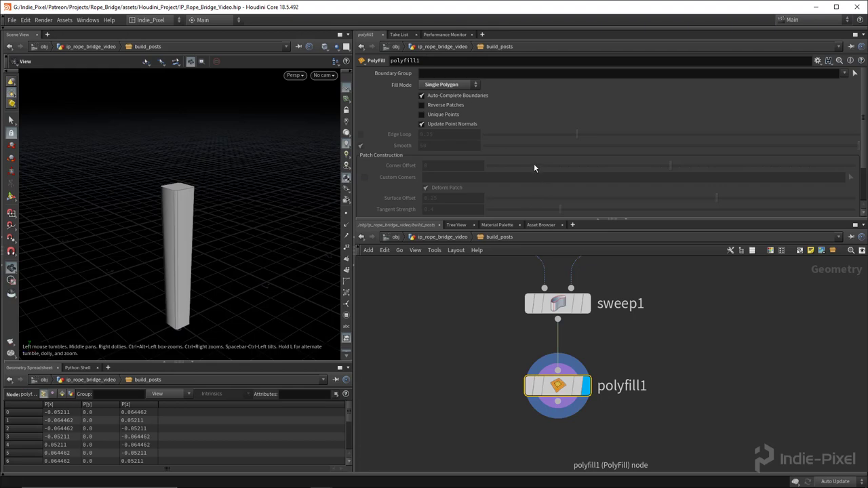
- Add a Split node below polyfill1, connect it to the PolyFill output, and display it
scroll(541, 175, "down", 3)
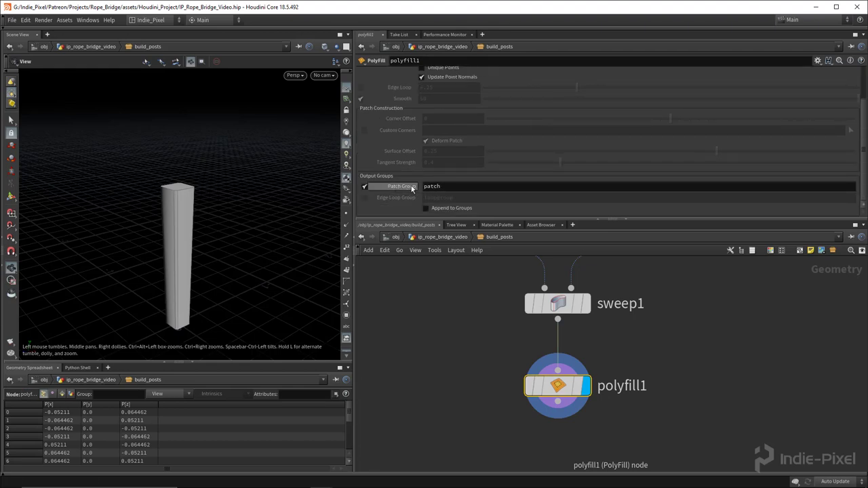
middle_click_drag(466, 417, 450, 360)
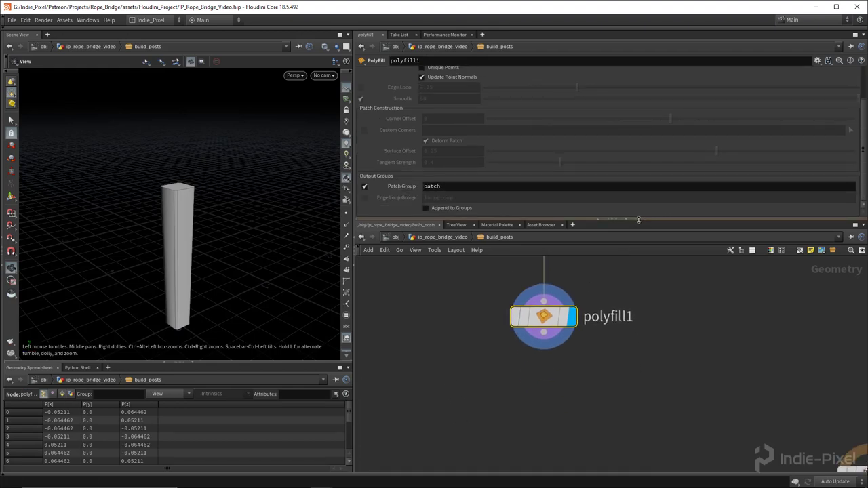
left_click_drag(639, 219, 638, 160)
key("Tab")
type("sp")
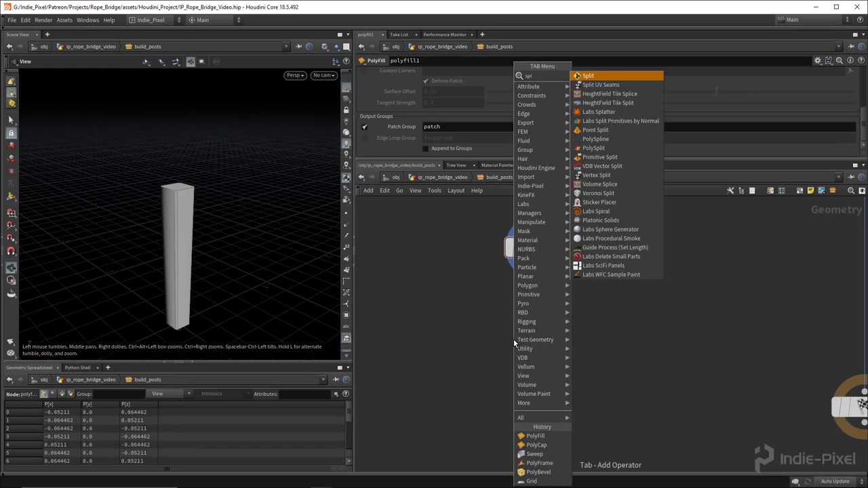
type("lit")
key("Return")
left_click(531, 329)
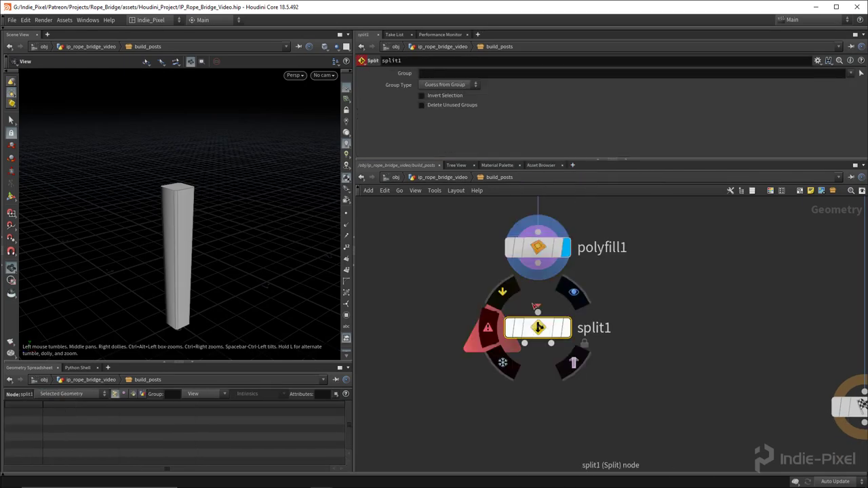
left_click(563, 328)
- Set split1's Group to patch and enable Invert Selection
left_click(851, 75)
left_click(844, 84)
left_click(461, 96)
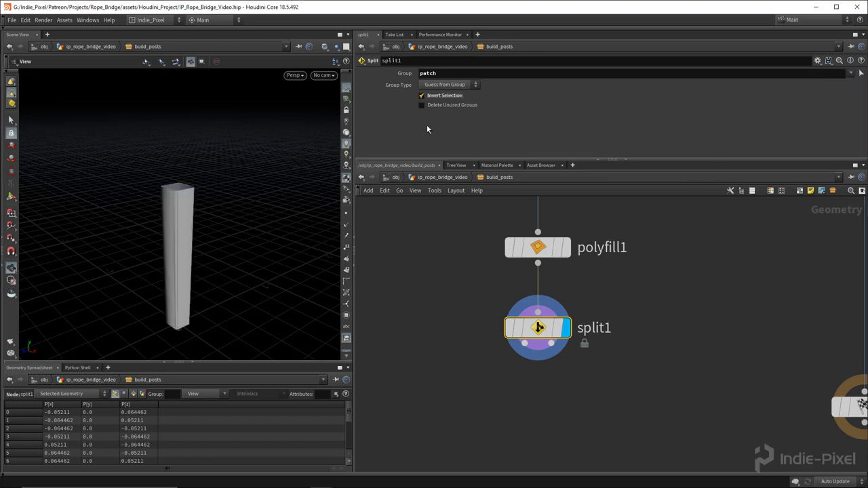
- Add a Blast node below split1 and connect it to the Split's second output, which carries the end caps
middle_click_drag(604, 418, 572, 367)
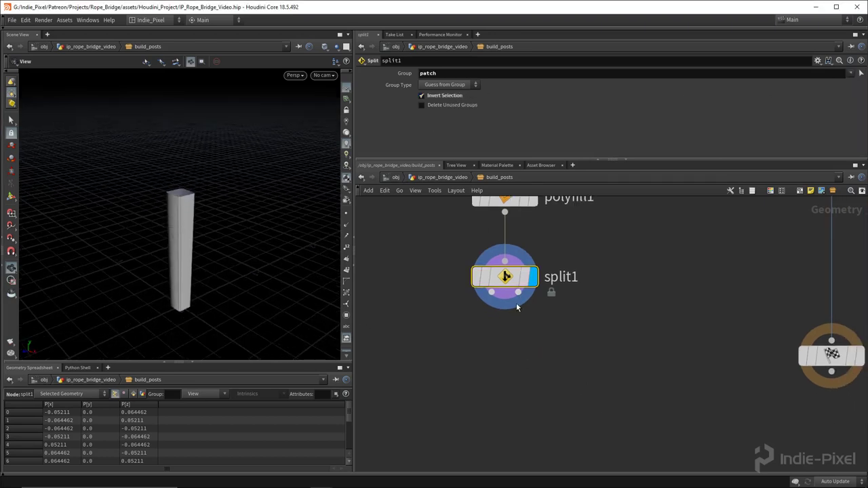
middle_click_drag(524, 307, 474, 314)
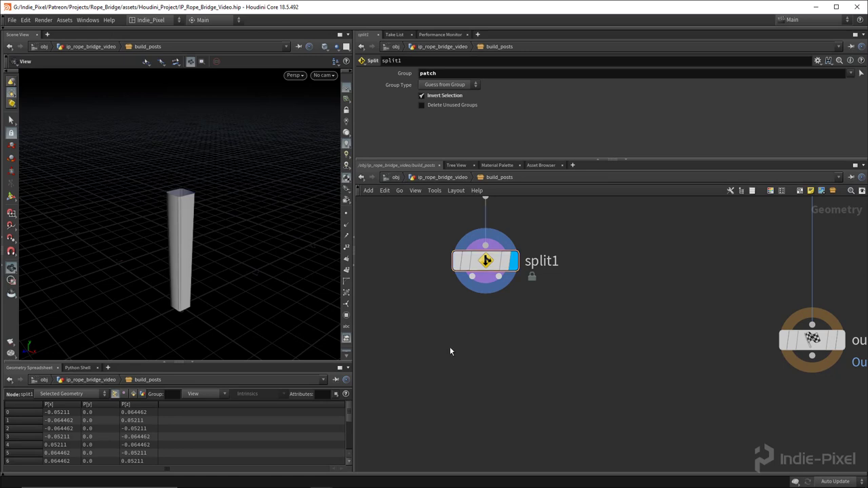
middle_click_drag(449, 350, 537, 318)
key("Tab")
type("polyex")
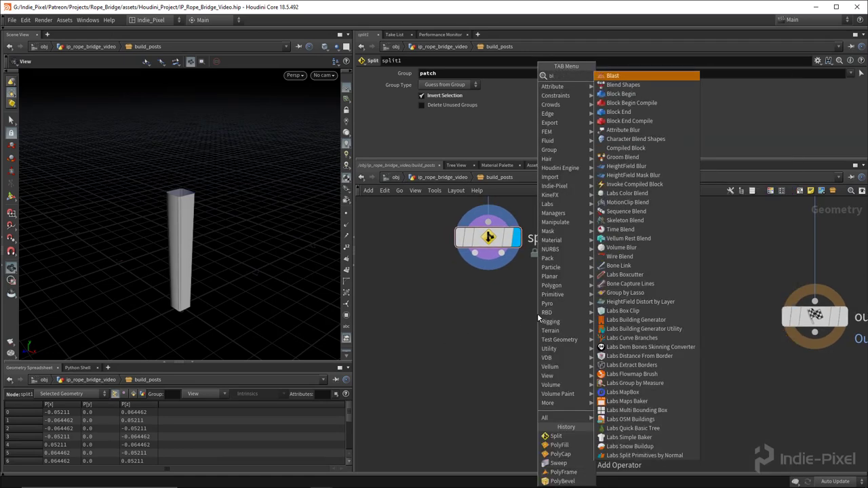
key("Return")
left_click(578, 331)
left_click(501, 253)
left_click(579, 315)
left_click(605, 337)
left_click_drag(592, 332, 596, 350)
- Insert a Null node between split1 and blast1 and display it to view the caps alone
key("Tab")
type("null")
key("Return")
left_click(593, 260)
left_click_drag(588, 278, 578, 329)
left_click(610, 280)
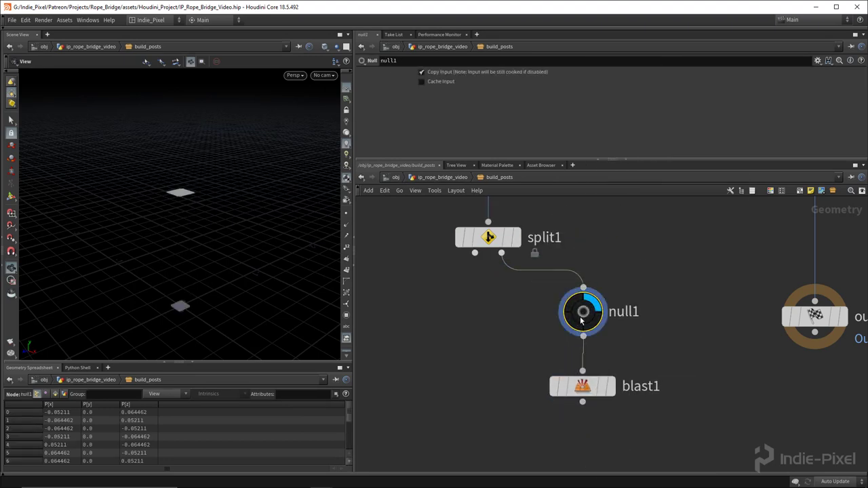
- Show primitive numbers in the viewport, then set blast1's Group to 0 and display it to remove the lower cap
left_click(346, 271)
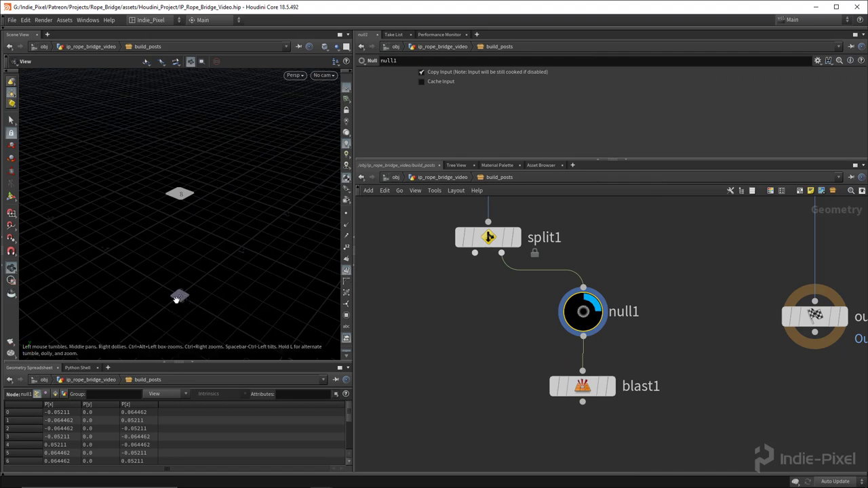
left_click_drag(658, 160, 655, 122)
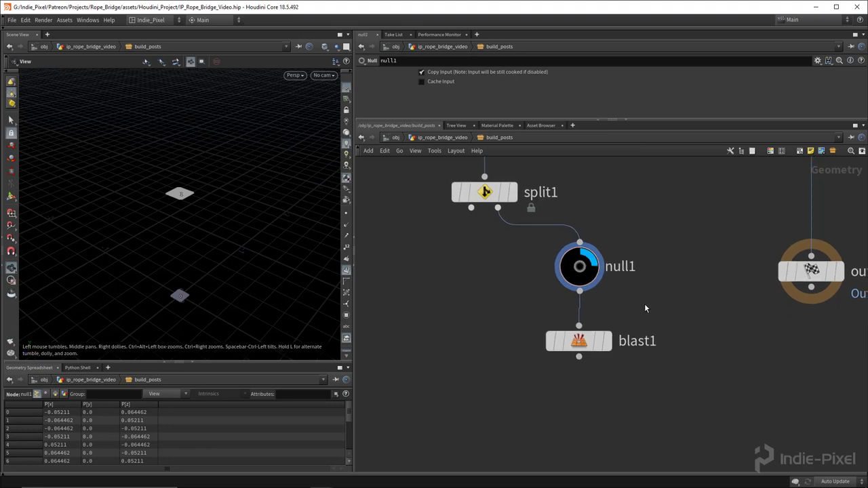
key("Down")
left_click(554, 74)
key("Return")
left_click(607, 341)
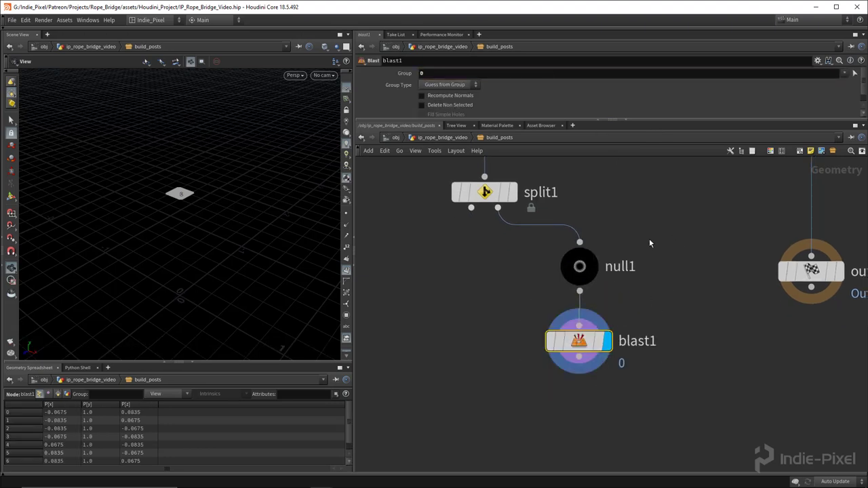
- Delete null1 and move blast1 up closer to split1
left_click_drag(673, 233, 531, 296)
key("Delete")
left_click_drag(580, 343, 572, 273)
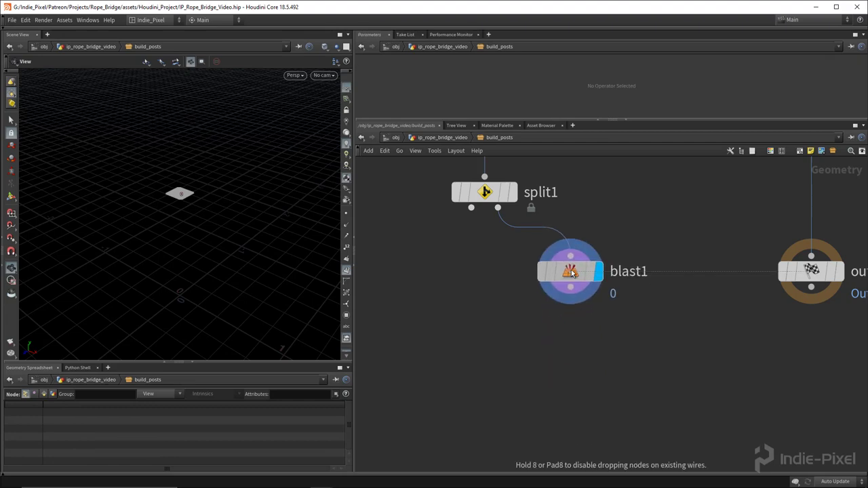
- Add a PolyExtrude node below blast1, connect it, and display it
key("Tab")
type("poly")
left_click(661, 136)
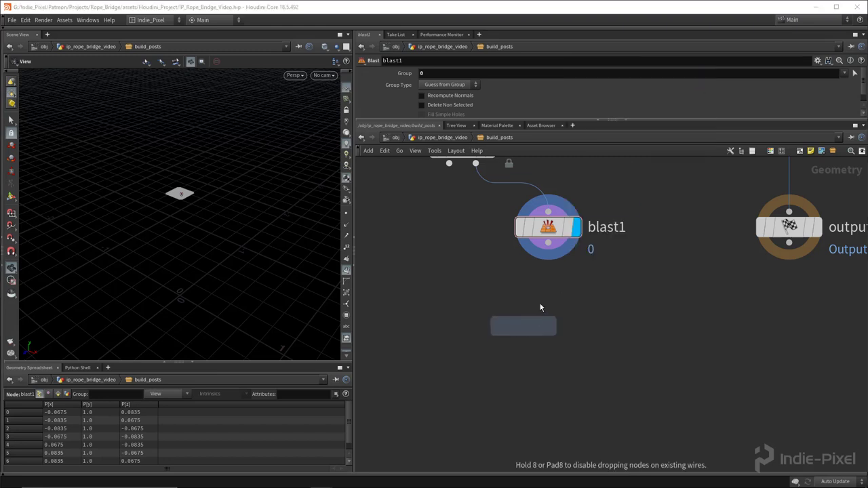
left_click(546, 303)
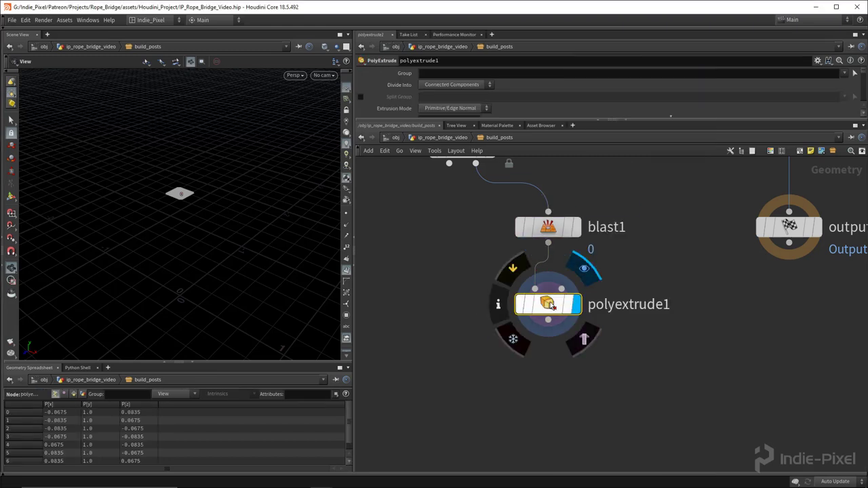
- Set polyextrude1's Distance to 0.025 and Inset to 0.02 to give the post top a beveled cap
left_click_drag(628, 122, 628, 181)
scroll(308, 183, "up", 2)
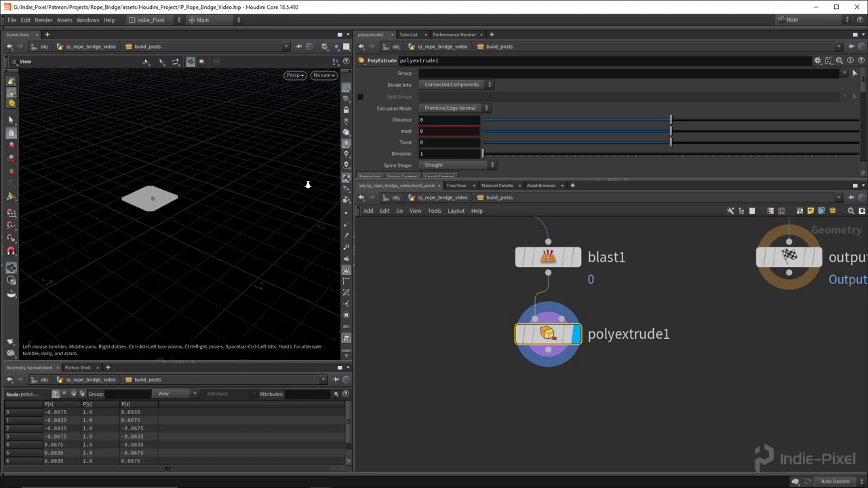
mouse_move(671, 120)
left_mouse_down()
mouse_move(675, 134)
mouse_move(675, 122)
left_mouse_up()
mouse_move(179, 201)
left_mouse_down()
mouse_move(155, 221)
mouse_move(167, 198)
left_mouse_up()
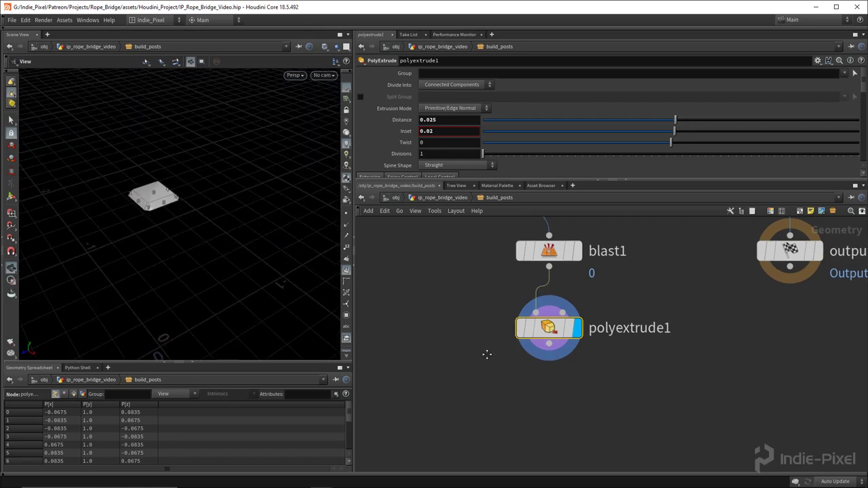
- Add a UV Project node below polyextrude1, connect and display it, and show its projection handle in the viewport
key("Tab")
type("uvpro")
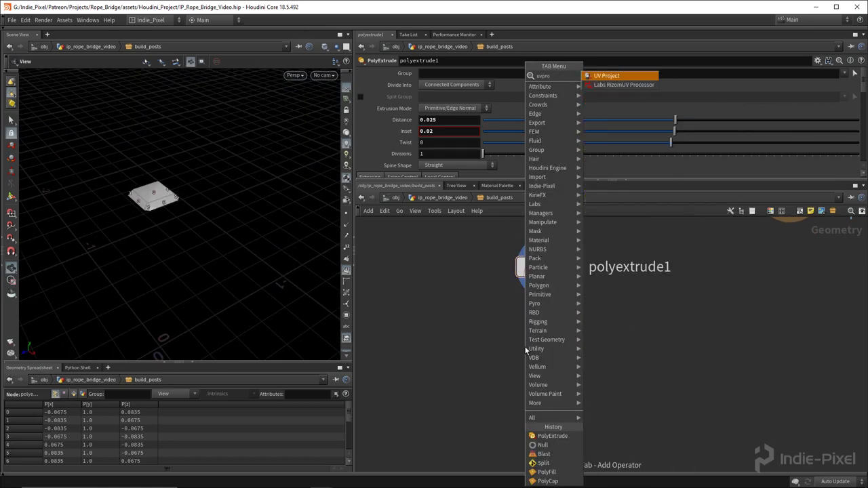
key("Return")
left_click(550, 350)
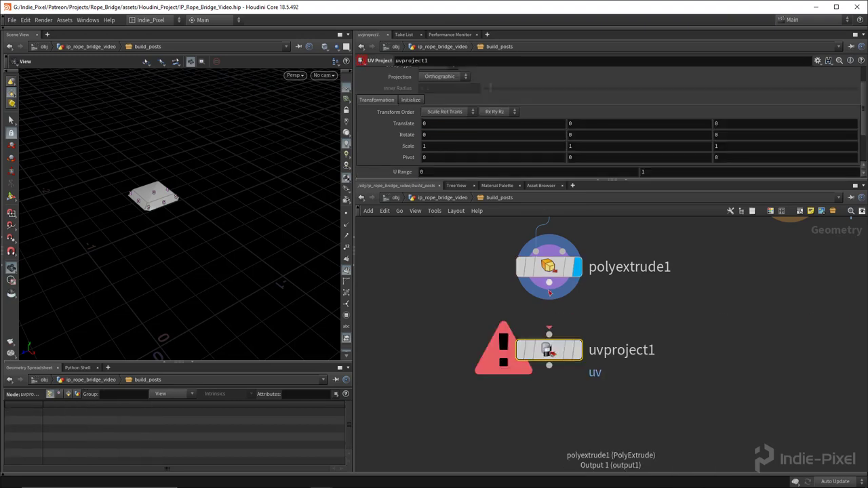
left_click(578, 349)
left_click_drag(421, 309, 695, 408)
key("Return")
- Set uvproject1's X rotation to -90 and inspect the cap's layout in the UV view
left_click_drag(257, 250, 123, 261, "alt")
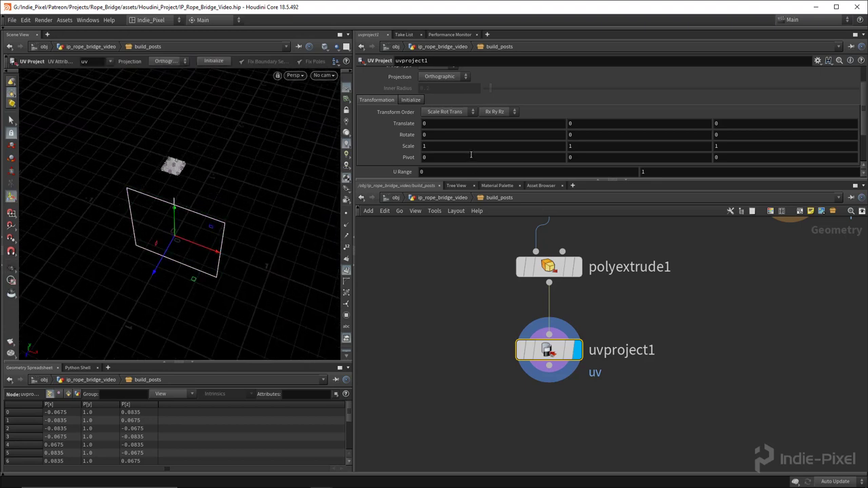
left_click(466, 134)
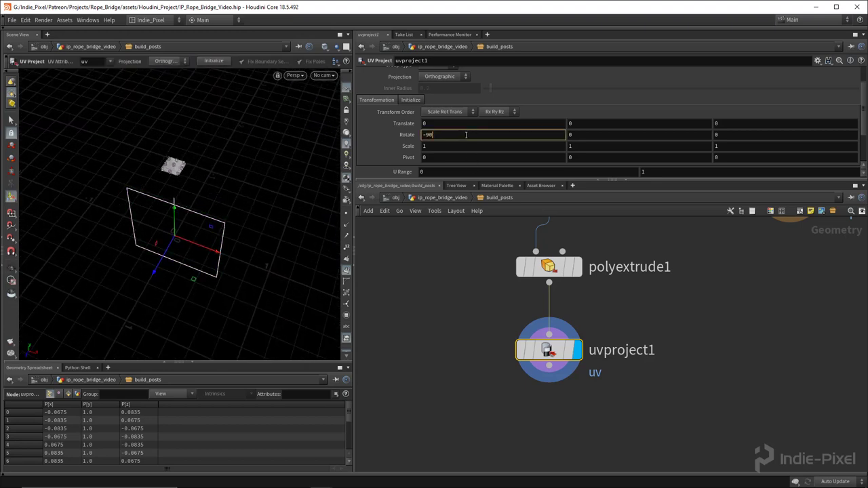
key("Return")
left_click_drag(177, 201, 213, 223, "alt")
key("Escape")
key("space+5")
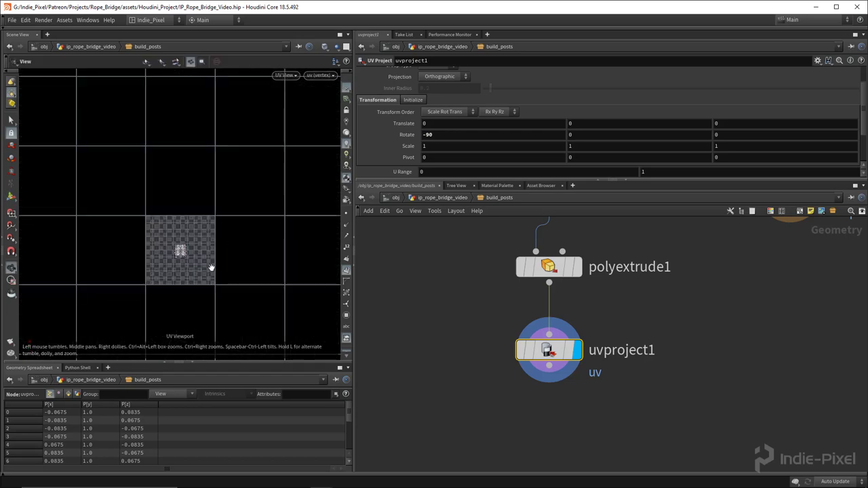
scroll(183, 204, "up", 5)
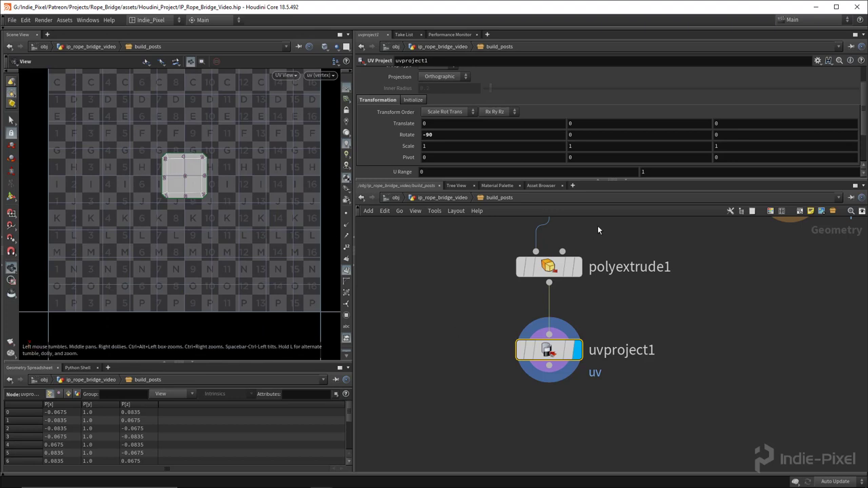
- Add a Merge node combining split1's first output with uvproject1, and display it
left_click_drag(634, 192, 637, 136)
scroll(649, 245, "down", 5)
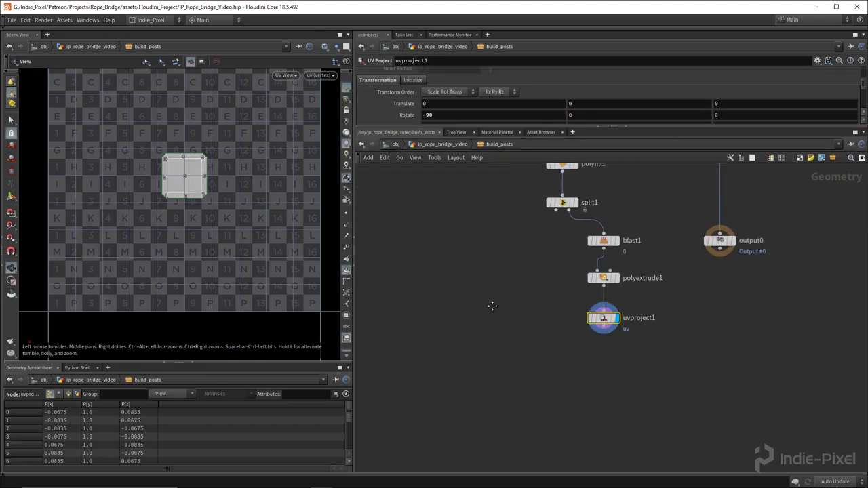
key("Tab")
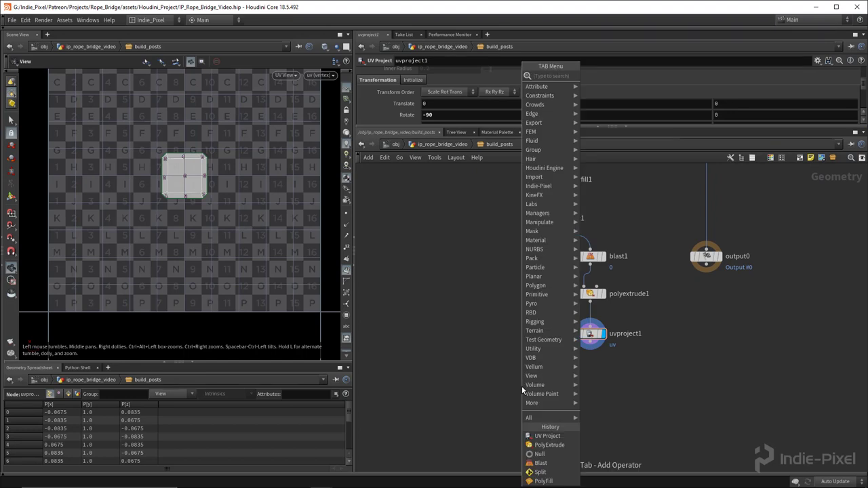
type("merge")
key("Return")
left_click(532, 390)
left_click(540, 227)
left_click(531, 382)
left_click(590, 341)
left_click(532, 388)
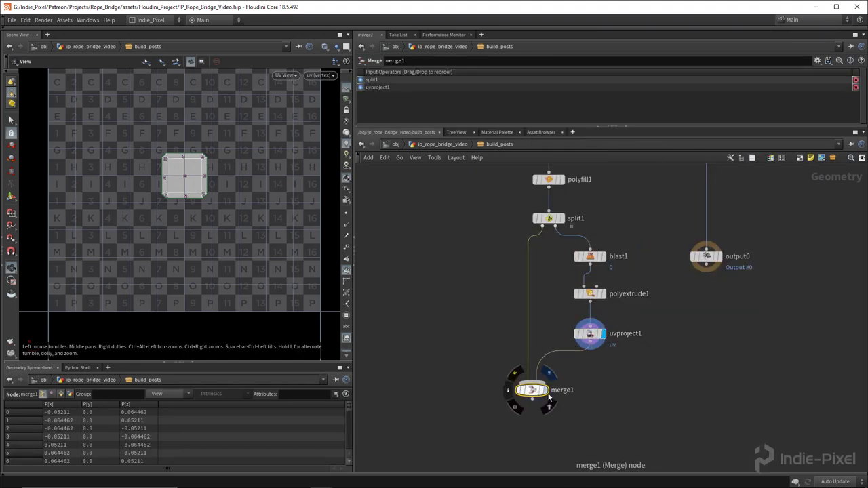
left_click_drag(531, 390, 542, 380)
- Check the merged UV layout, then return to the perspective view and examine the capped top of the post
scroll(200, 152, "down", 2)
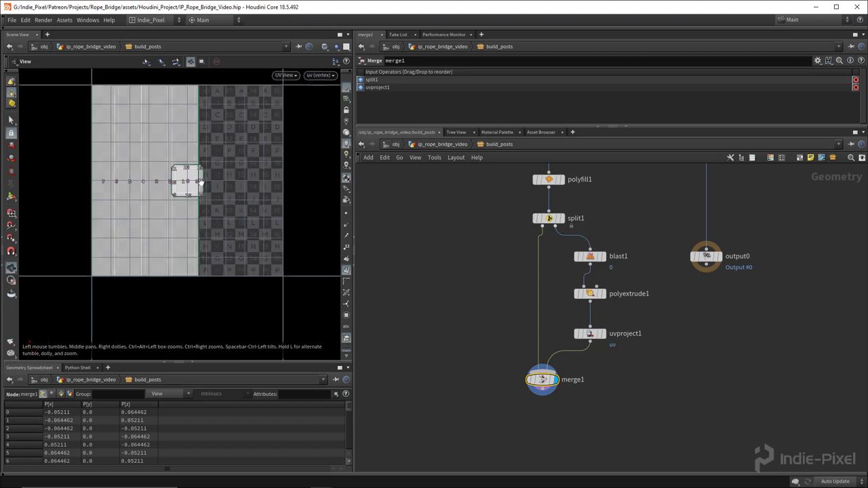
key("space+1")
key("space+f")
left_click_drag(173, 167, 210, 193)
- Collapse all the post-building nodes, from line1 and grid1 through merge1, into a single subnetwork
scroll(577, 312, "down", 3)
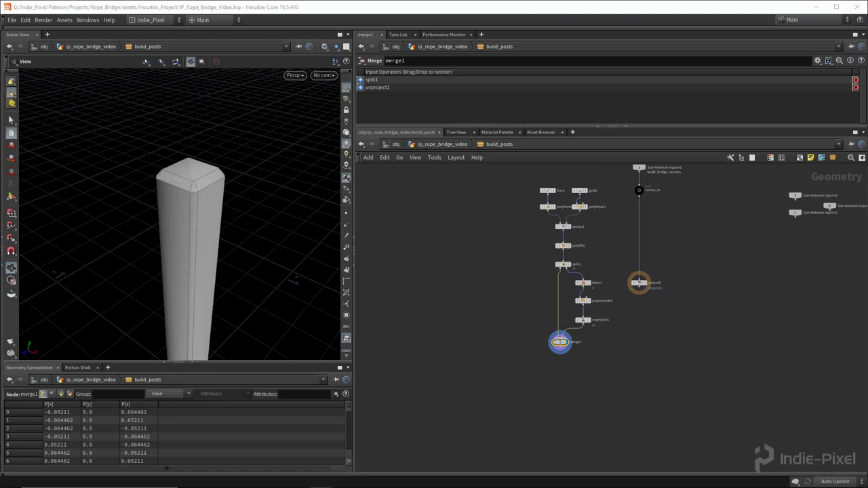
left_click_drag(550, 347, 488, 343)
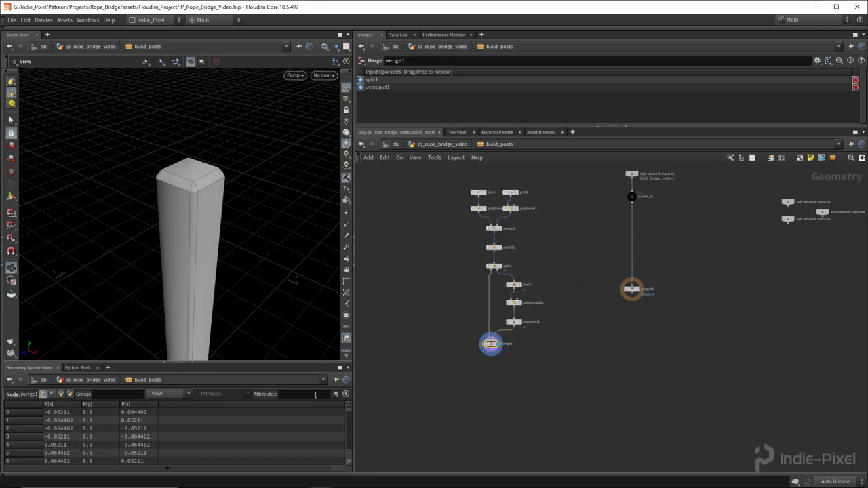
left_click_drag(444, 399, 537, 168)
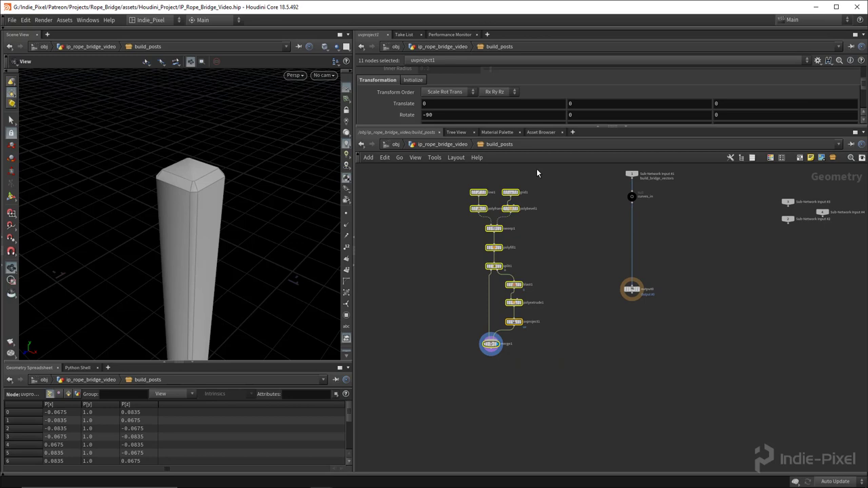
key("shift+c")
scroll(529, 311, "up", 4)
- Rename the new subnetwork post and place it beside the curves_in null
double_click(533, 330)
type("post")
key("Return")
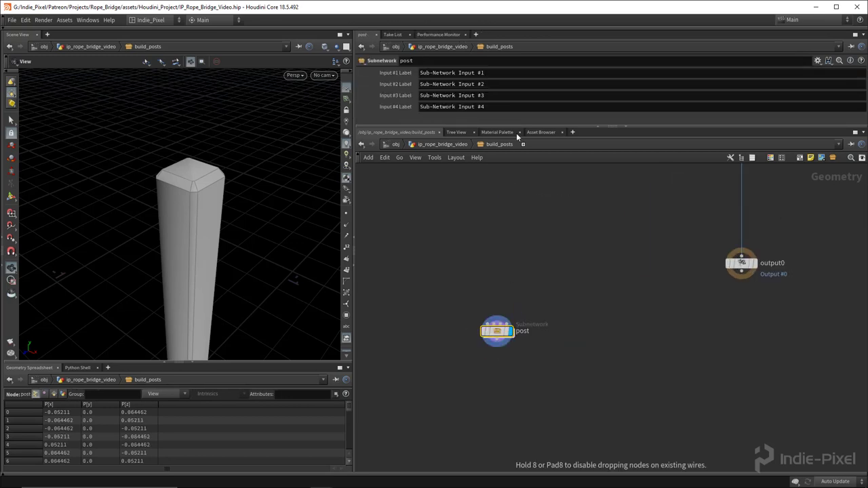
key("h")
left_click_drag(488, 390, 541, 234)
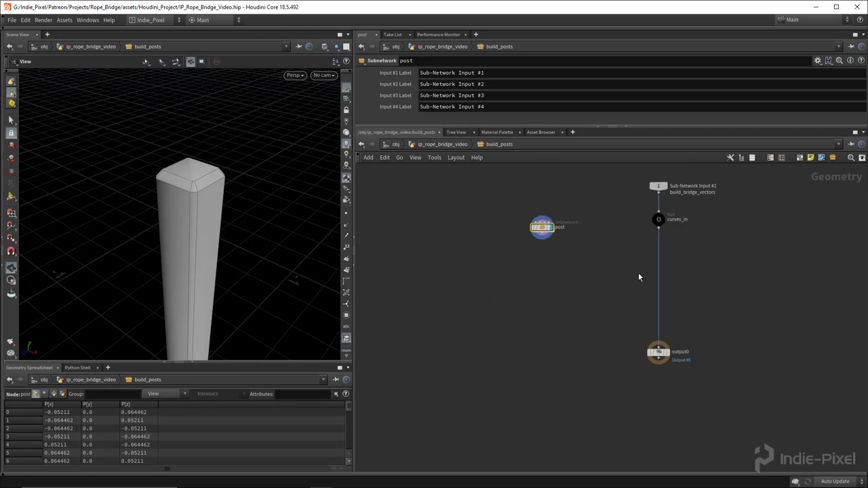
- Add a Copy to Points node that copies the post subnetwork onto the curves_in points, and display it
scroll(632, 259, "up", 3)
key("Tab")
type("cop")
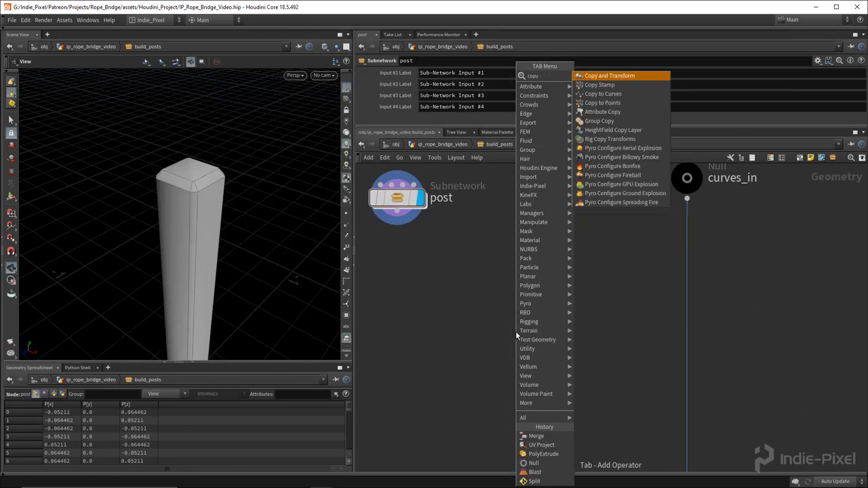
left_click(614, 106)
left_click(563, 308)
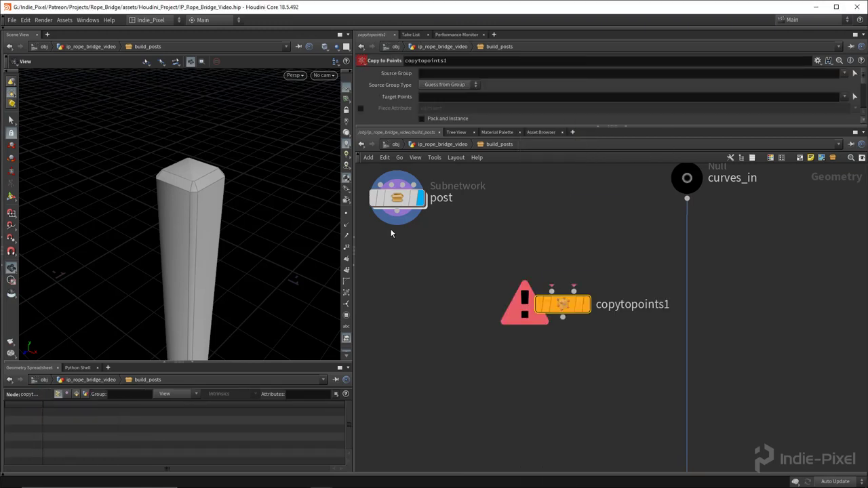
left_click_drag(397, 214, 551, 291)
left_click_drag(685, 205, 537, 313)
left_click(584, 305)
left_click_drag(197, 261, 137, 260)
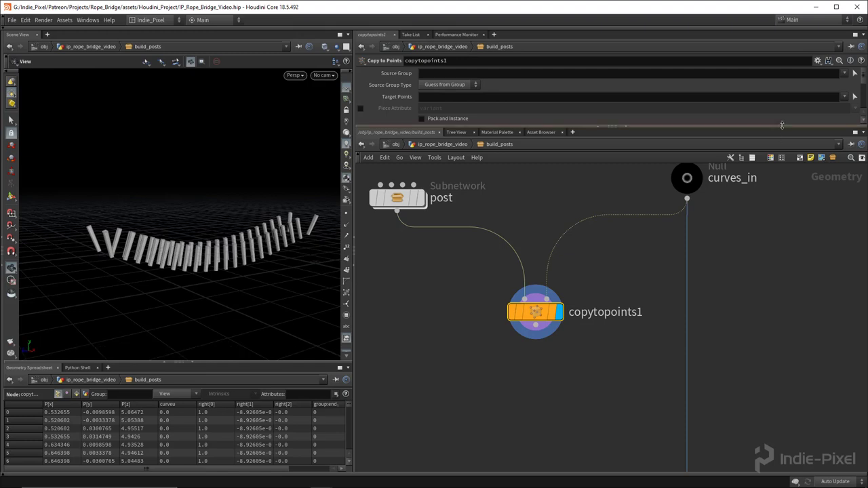
- Restrict the Copy to Points target points to the end and start groups
left_click_drag(783, 128, 776, 181)
left_click(845, 97)
left_click(847, 110)
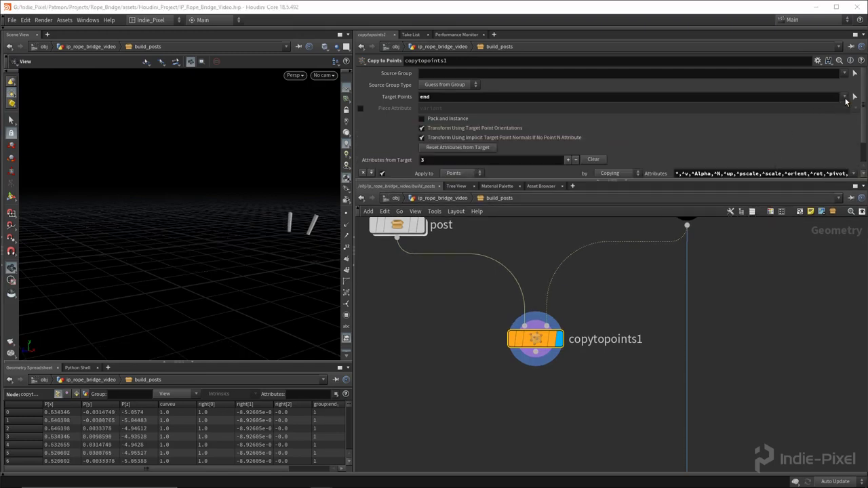
left_click_drag(108, 235, 126, 251)
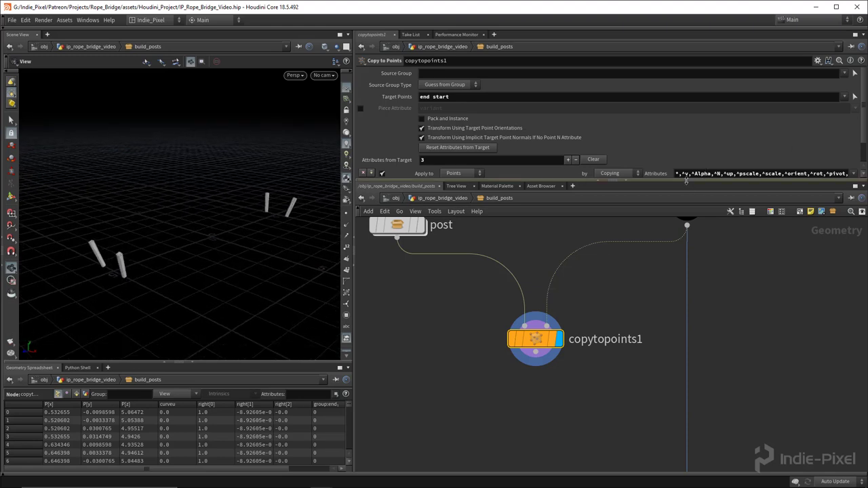
left_click_drag(685, 180, 679, 215)
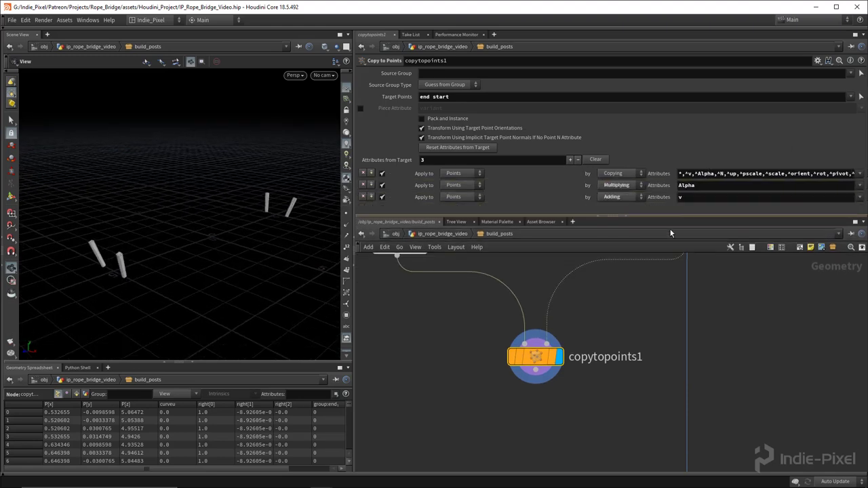
middle_click_drag(675, 271, 670, 251)
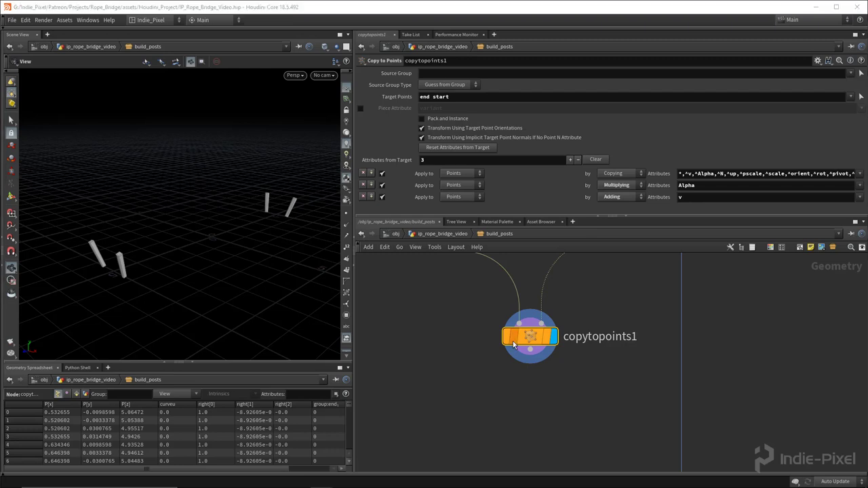
left_click_drag(657, 215, 657, 184)
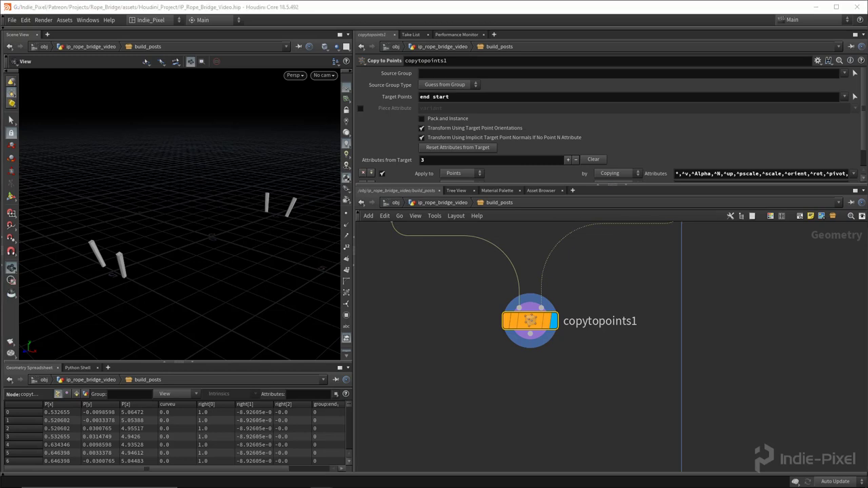
left_click_drag(284, 280, 190, 251)
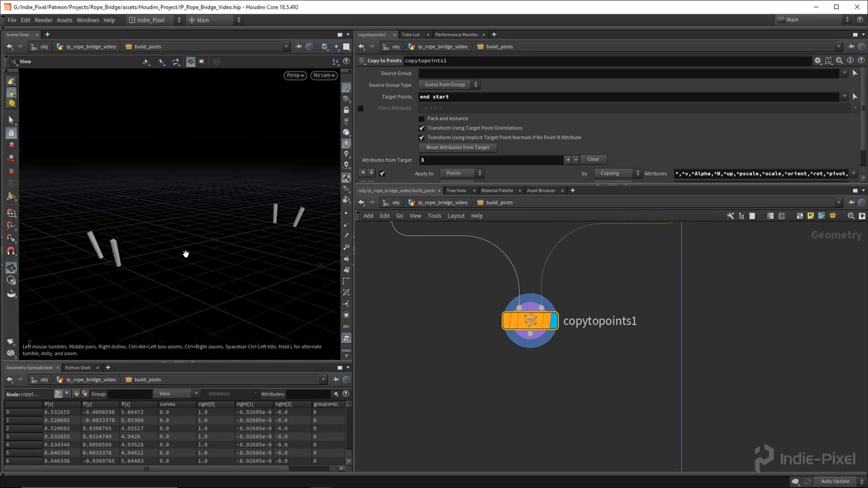
- Display the curves_in null to examine the bridge curves and their direction vectors
scroll(619, 318, "down", 5)
scroll(664, 297, "up", 4)
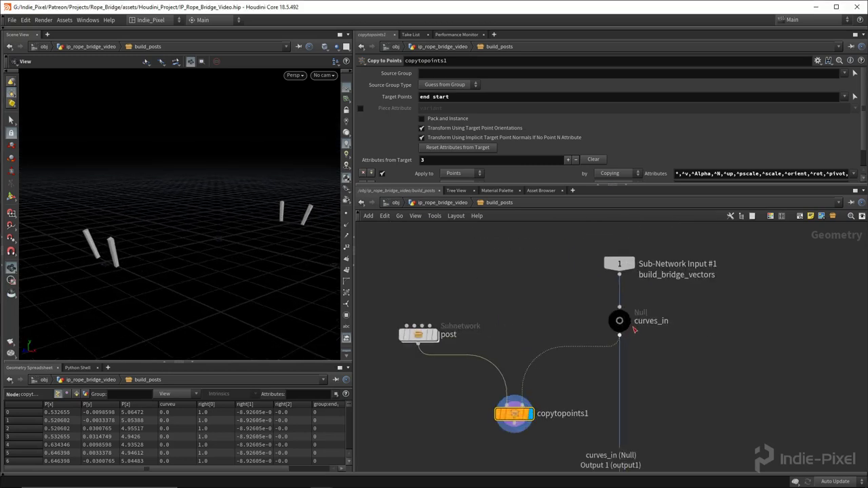
left_click(629, 313)
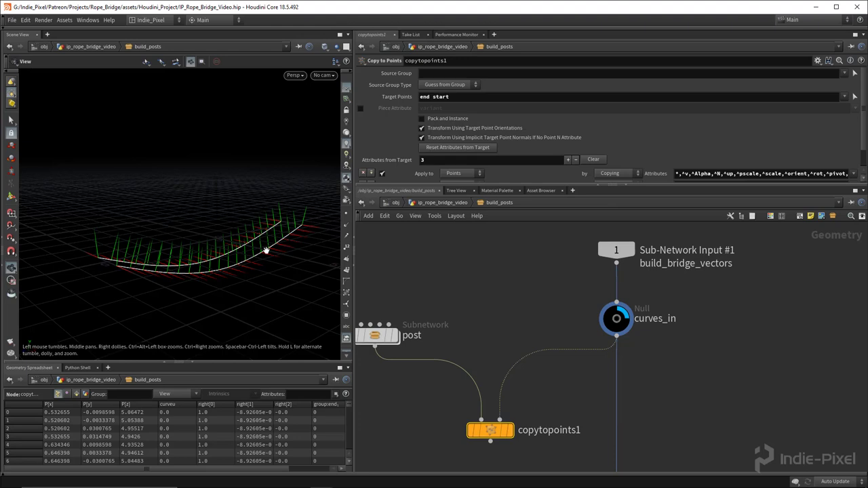
scroll(491, 327, "down", 2)
middle_click_drag(491, 328, 496, 275)
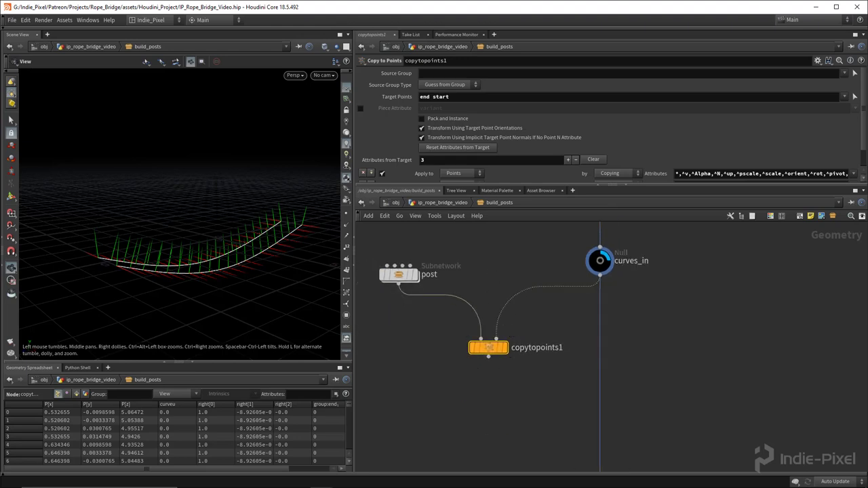
- Enter the post subnetwork and move its four subnetwork input nodes together, clear of the post-building nodes
middle_click_drag(402, 334, 516, 331)
scroll(520, 274, "up", 3)
double_click(520, 274)
key("shift+s")
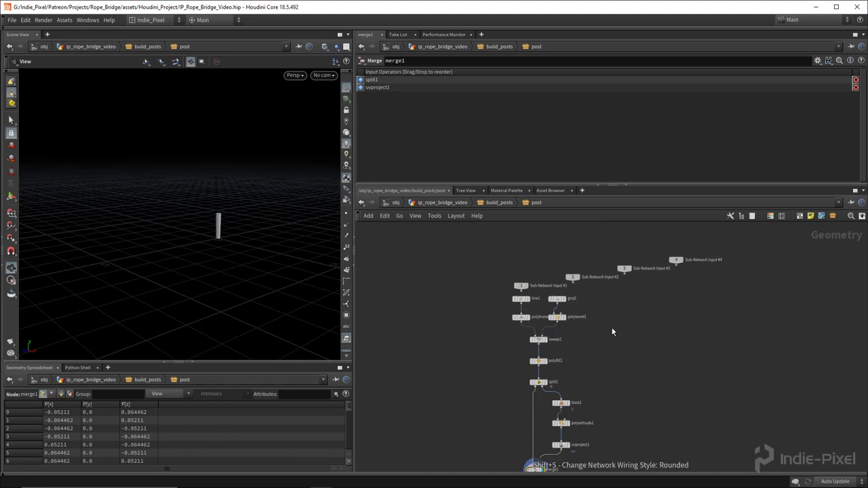
middle_click_drag(546, 267, 528, 287)
left_click_drag(487, 259, 700, 304)
key("shift+l")
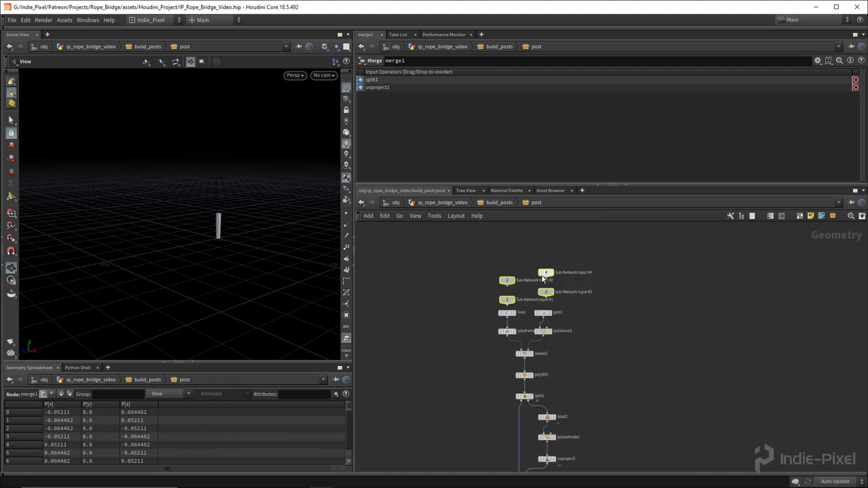
left_click_drag(546, 272, 746, 268)
- Frame the post in wireframe, then display line1 to examine the post's centre line
scroll(589, 327, "up", 2)
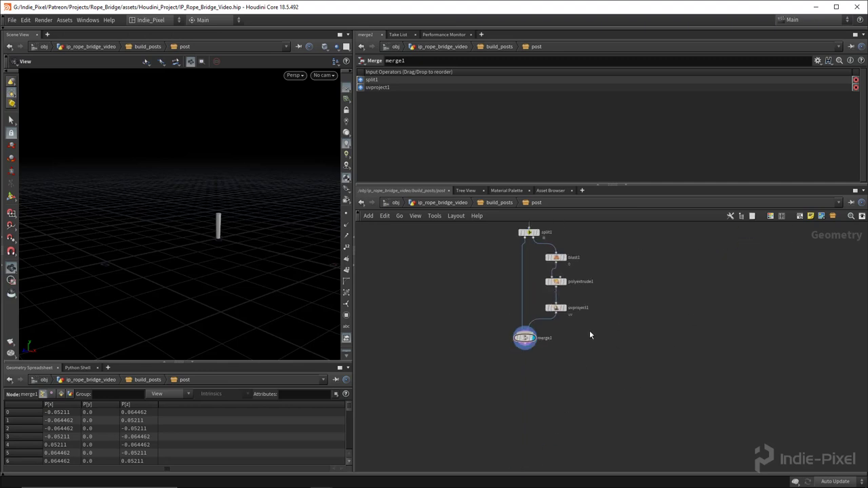
scroll(308, 227, "up", 3)
key("f")
mouse_move(227, 203)
left_mouse_down()
mouse_move(215, 179)
mouse_move(165, 199)
mouse_move(194, 188)
left_mouse_up()
key("w")
key("h")
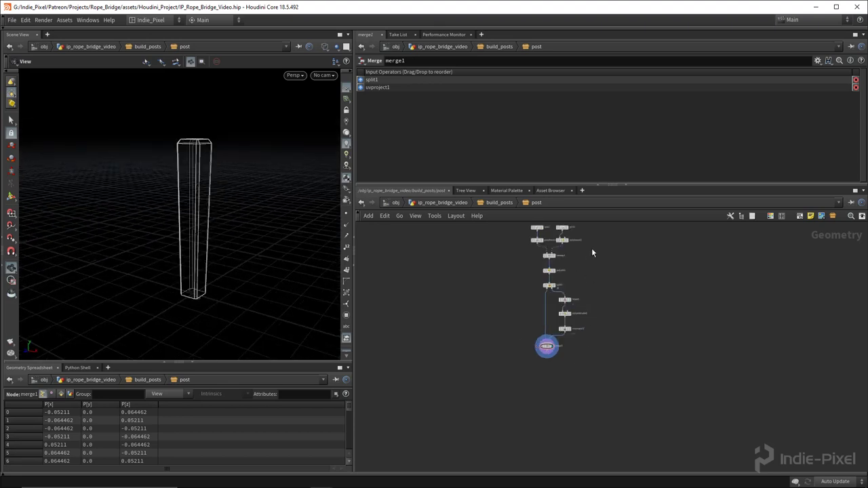
scroll(611, 332, "up", 3)
left_click(521, 293)
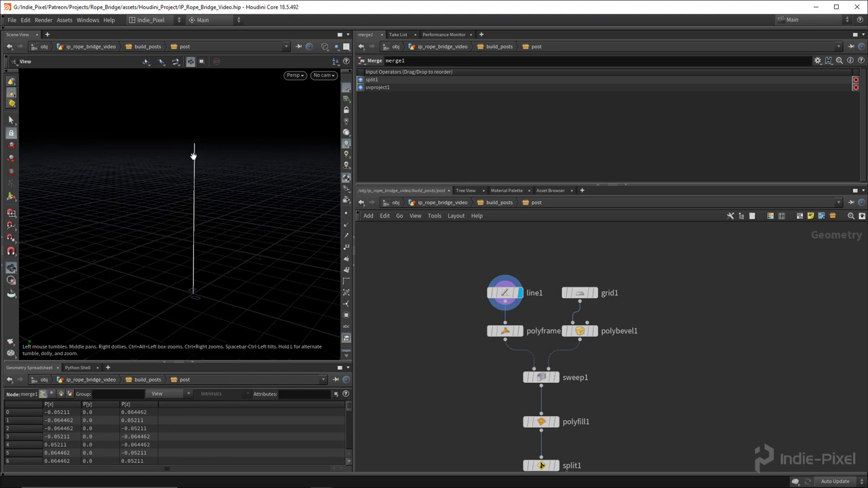
- Add an Object Merge node beside uvproject1 and name it get_line
middle_click_drag(613, 396, 559, 340)
scroll(599, 418, "down", 4)
scroll(580, 400, "up", 3)
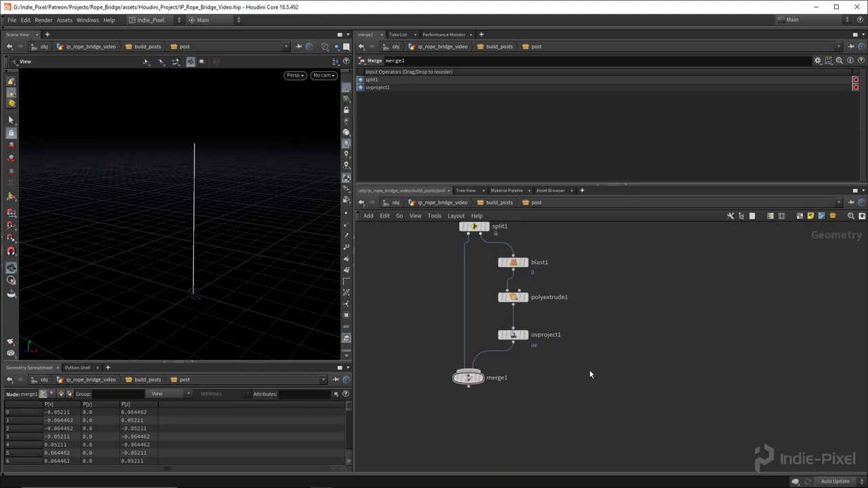
key("Tab")
type("obj")
key("Return")
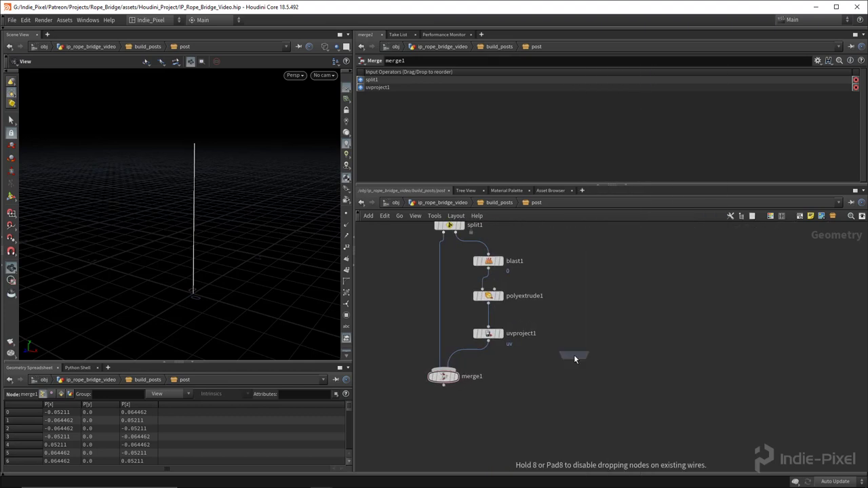
double_click(616, 334)
type("get_line")
key("Return")
key("h")
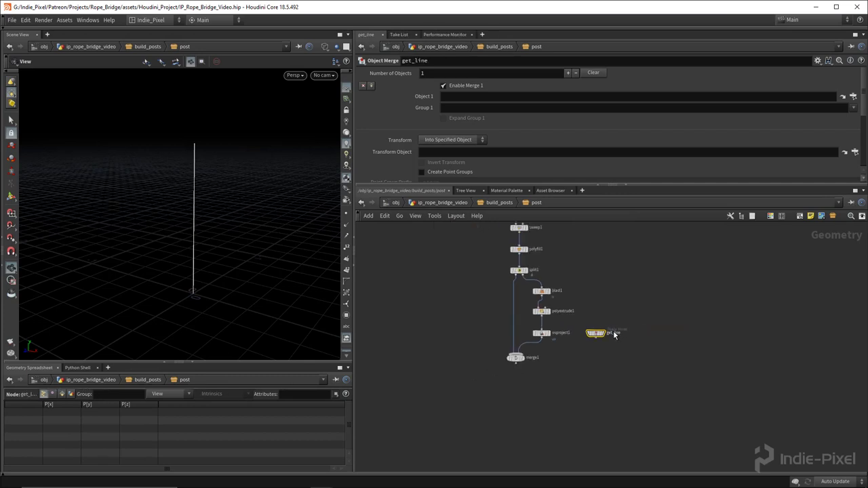
- Reference line1 as the object of get_line and set its Transform option to None
scroll(492, 281, "up", 3)
left_click_drag(500, 334, 499, 99)
left_click(473, 142)
left_click(456, 153)
scroll(652, 404, "down", 6)
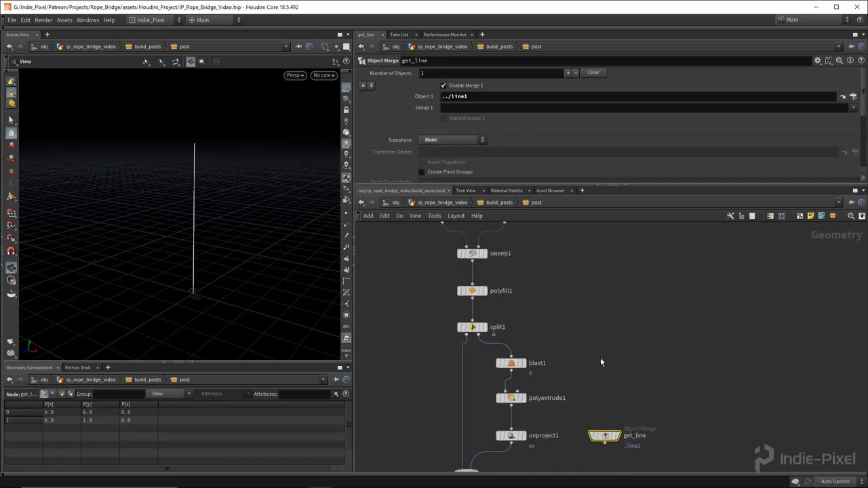
- Display get_line, then add a Carve node fed by it and display the carved line
scroll(590, 308, "up", 3)
left_click_drag(573, 298, 649, 296)
middle_click_drag(643, 341, 547, 353)
key("Tab")
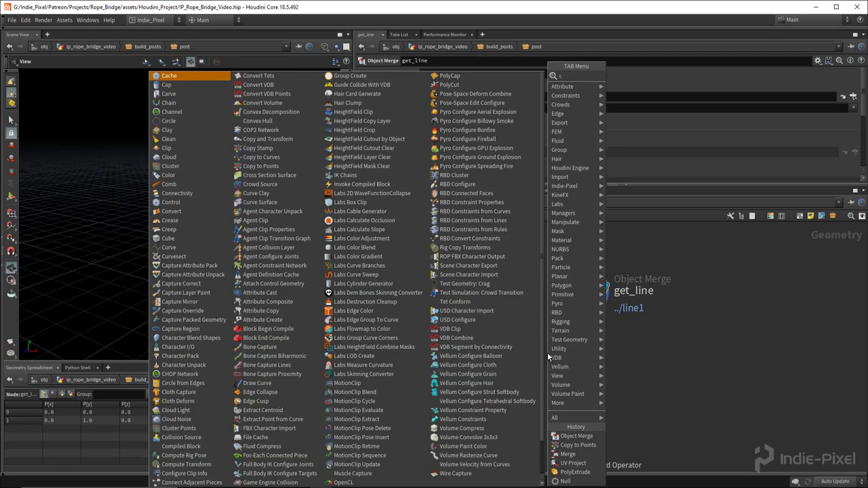
type("carve")
key("Return")
left_click(576, 356)
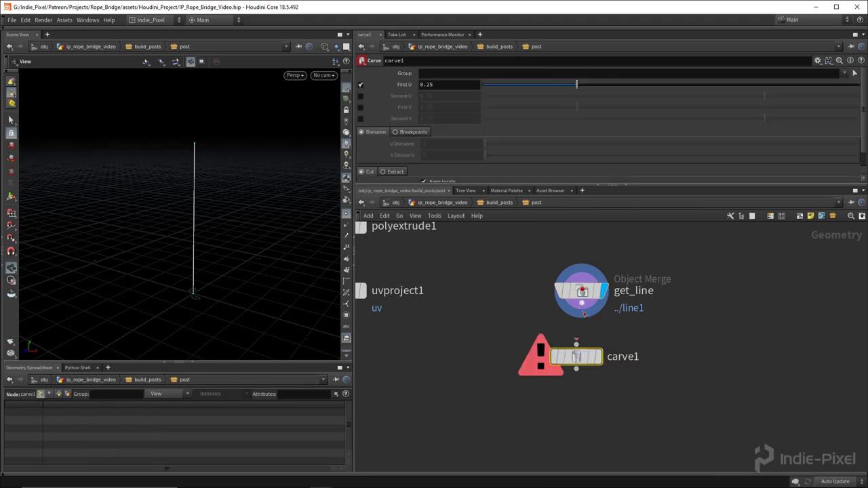
left_click(603, 330)
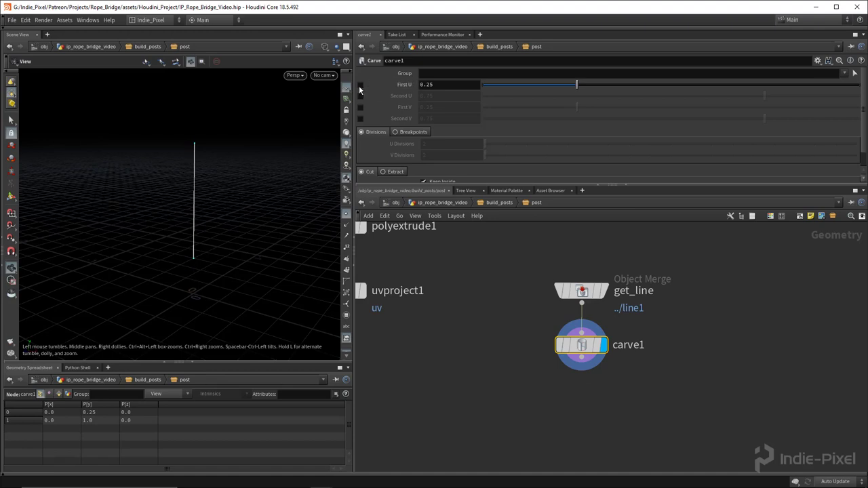
- Turn off First U on the Carve node, enable Second U and set it to 0.887
left_click(360, 84)
left_click(360, 96)
left_click_drag(858, 104, 859, 103)
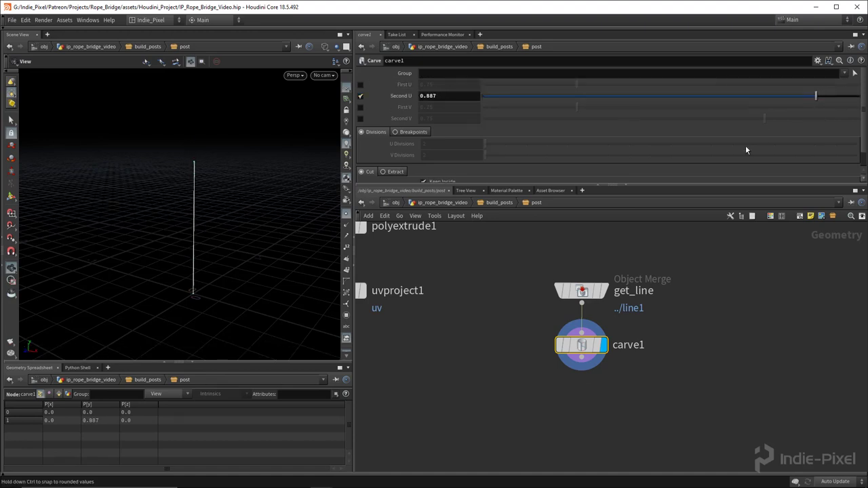
- Add a displayed Group Create node after the Carve node and name its primitive group postline
left_click_drag(659, 184, 659, 138)
key("Tab")
key("Return")
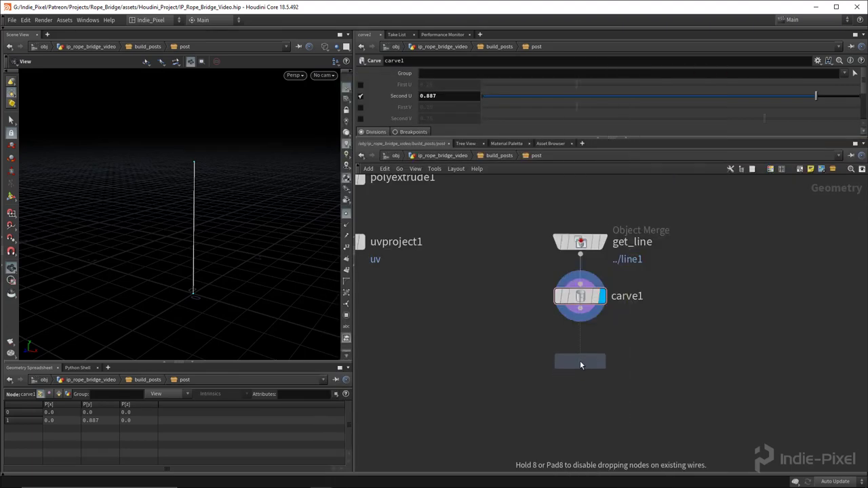
left_click(580, 362)
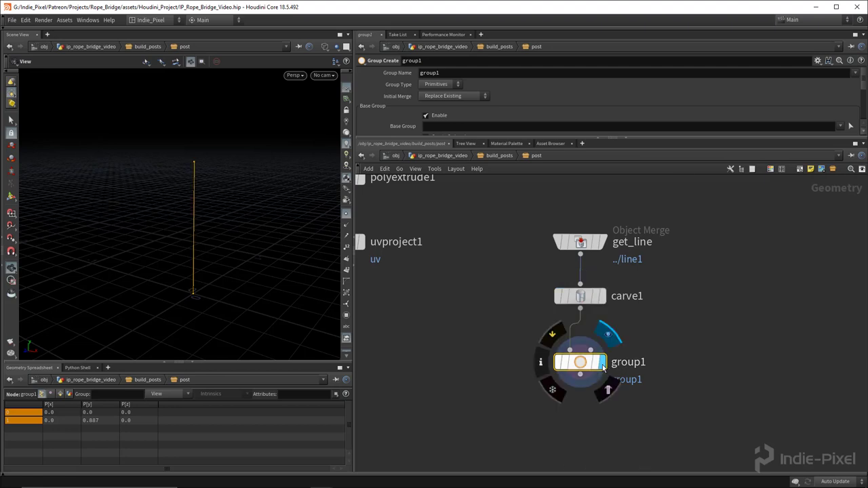
left_click(480, 76)
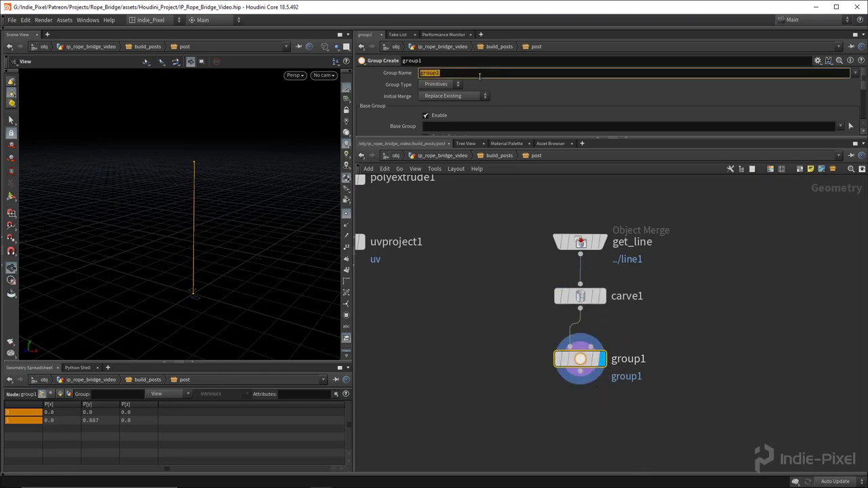
type("postline")
key("Return")
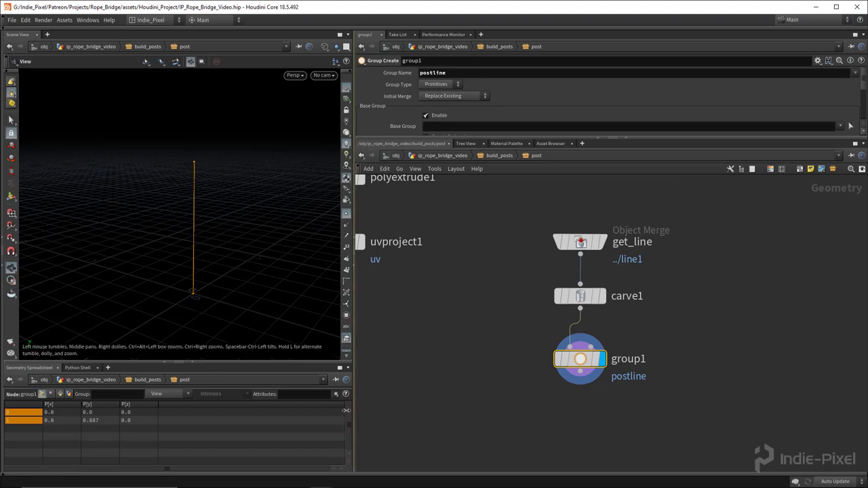
- Add a second Group Create node after the postline group node and display it
left_click_drag(351, 408, 330, 407)
left_click_drag(186, 238, 161, 241)
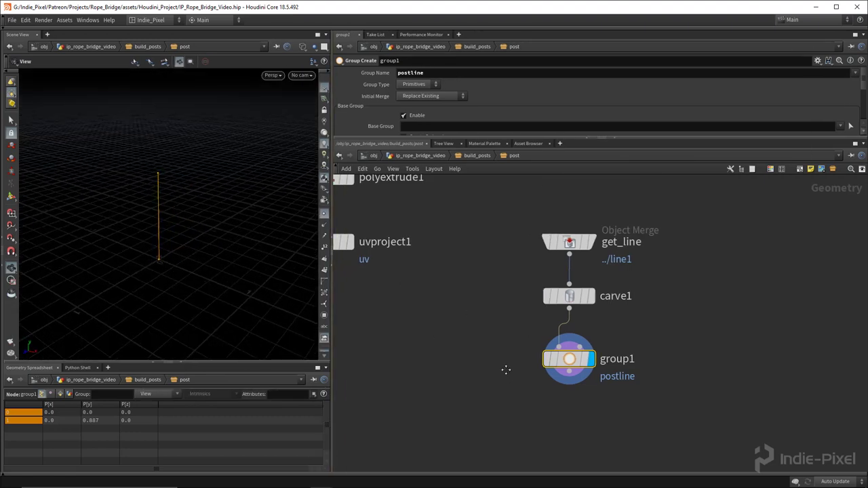
scroll(512, 377, "down", 3)
left_click_drag(525, 343, 551, 335)
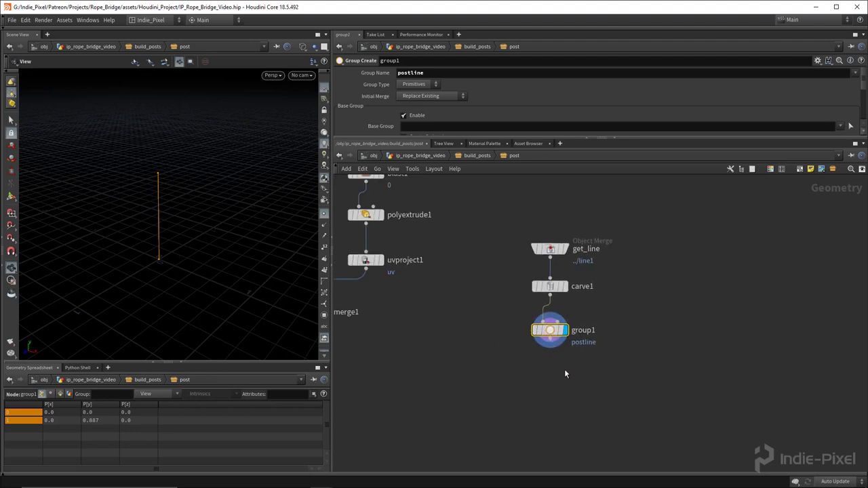
scroll(556, 372, "up", 3)
key("Tab")
type("gro")
key("Return")
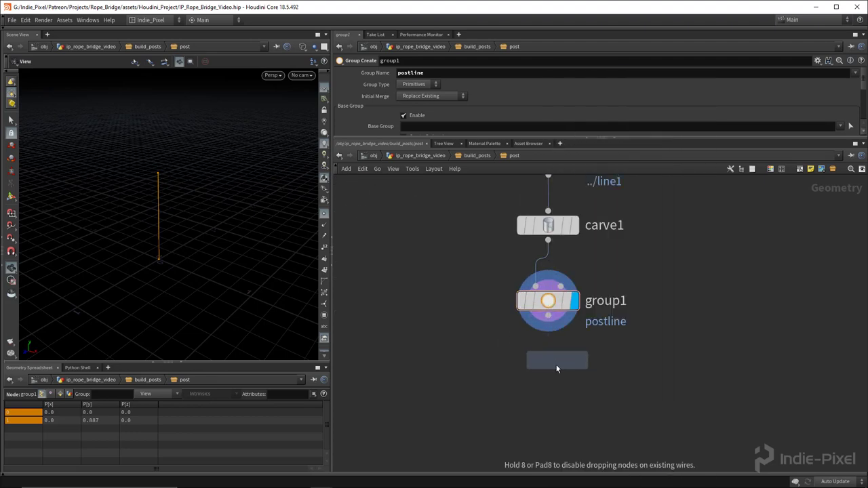
left_click(550, 366)
left_click(573, 368)
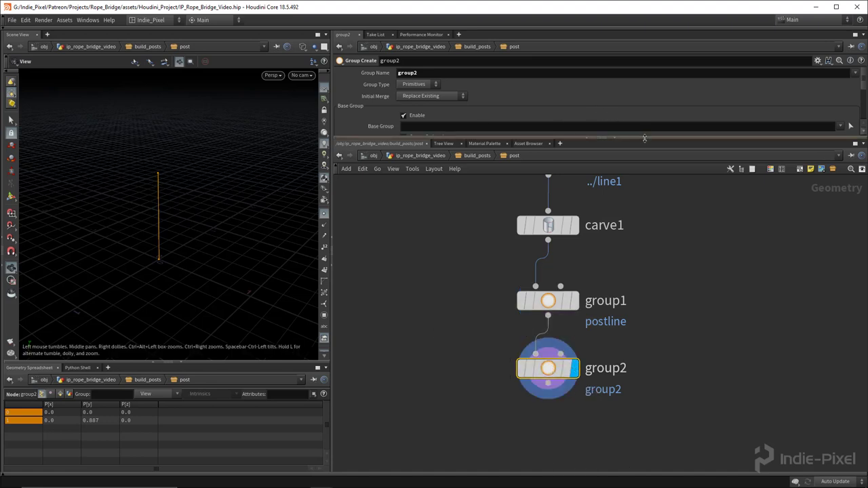
- Name the second Group Create's group toppnt, set its type to Points and its base group to 1
left_click_drag(649, 138, 649, 181)
double_click(464, 74)
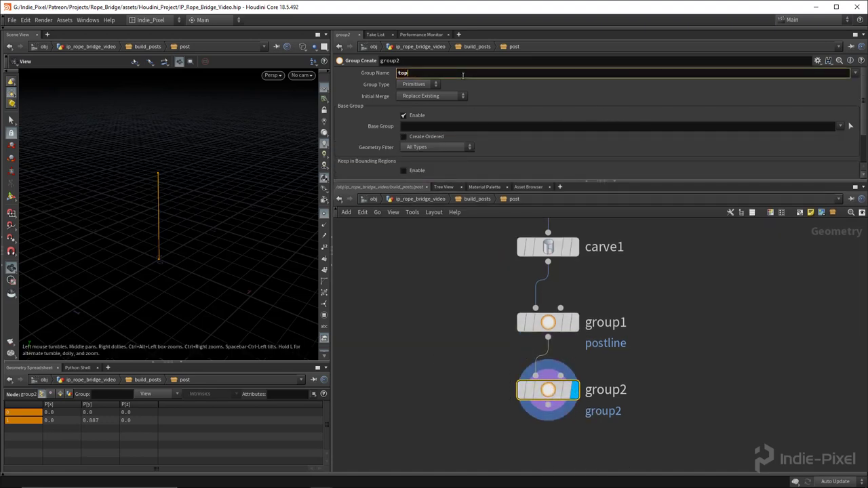
type("toppnt")
key("Return")
left_click(433, 84)
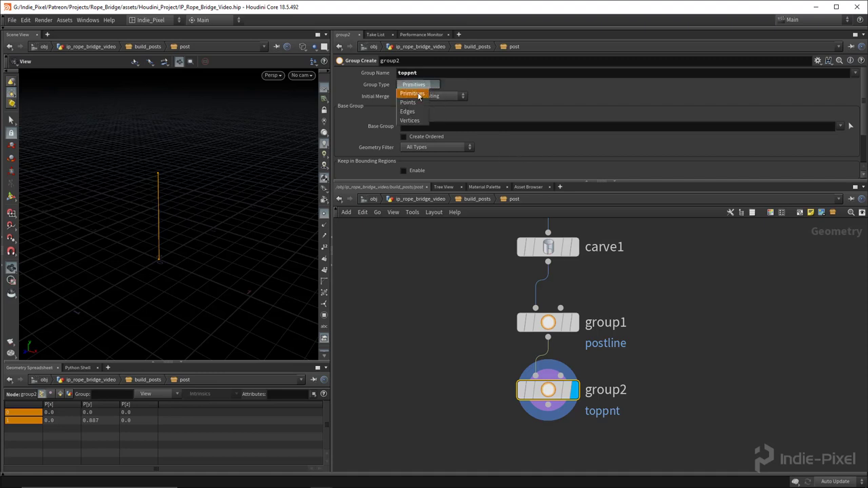
left_click(416, 102)
left_click(440, 127)
type("1")
key("Return")
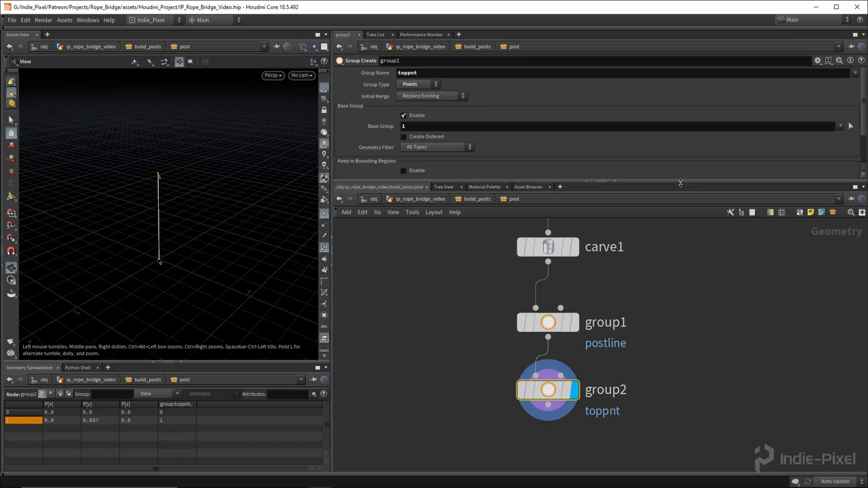
left_click_drag(666, 181, 666, 137)
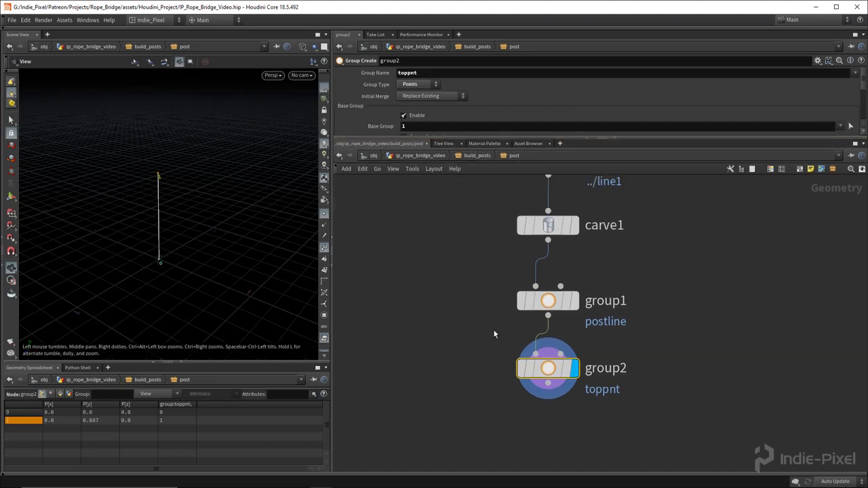
- Move the get_line, carve1, group1 and group2 chain up beside the post geometry's merge1 branch
scroll(499, 334, "down", 5)
left_click_drag(522, 234, 578, 436)
left_click_drag(552, 358, 562, 333)
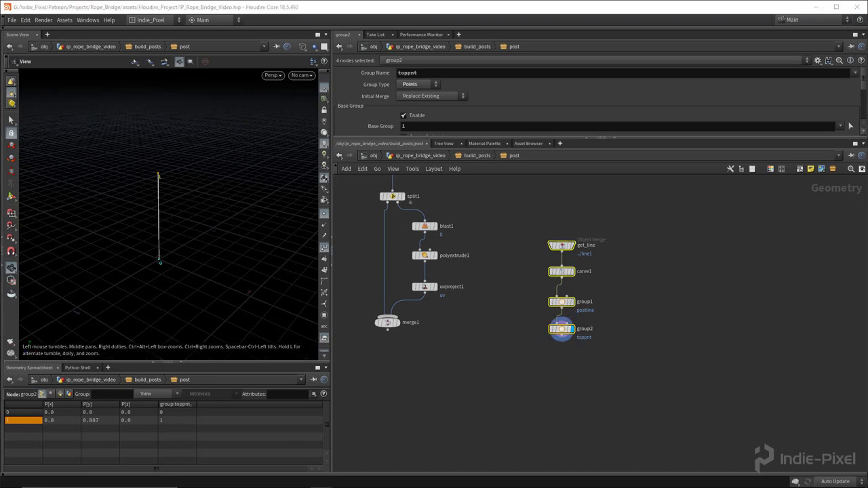
- Add a Merge node combining merge1 and group2, then display the merged post with shading
middle_click_drag(406, 372, 454, 398)
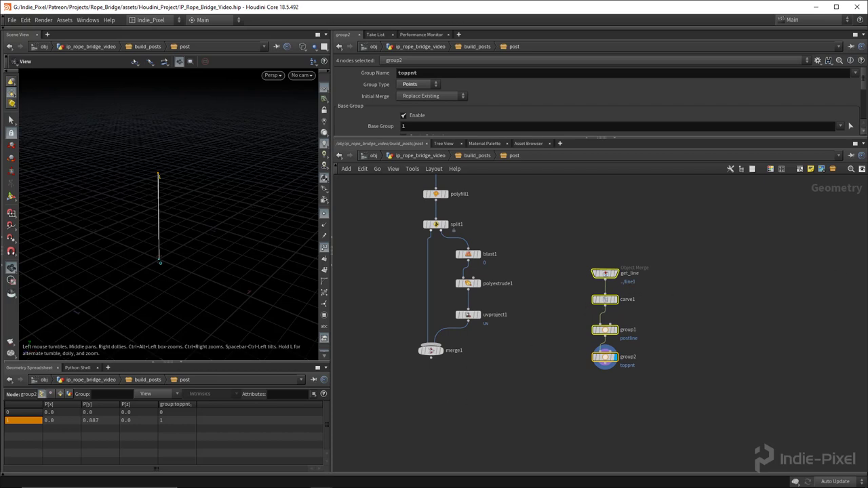
key("Tab")
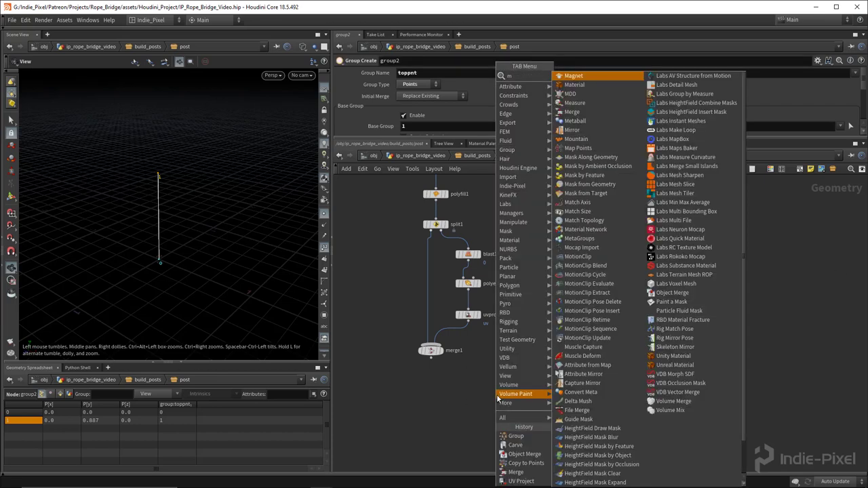
left_click(499, 401)
left_click(497, 405)
left_click_drag(372, 341, 677, 392)
left_click_drag(432, 358, 501, 403)
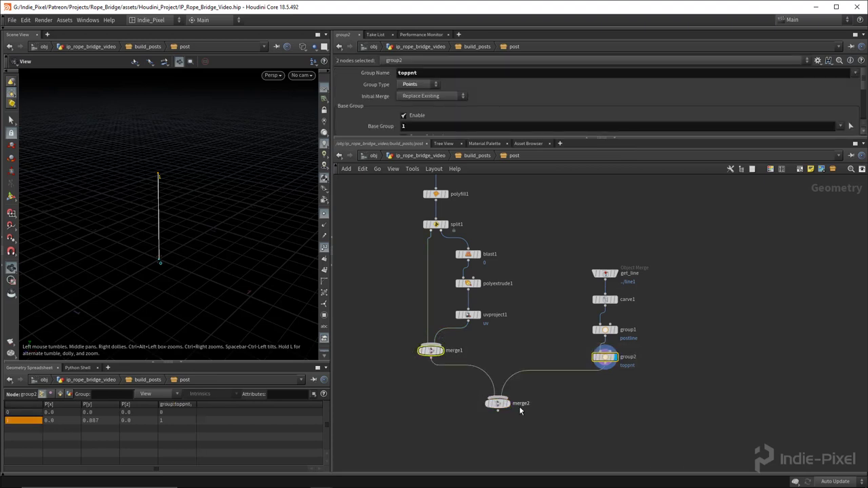
left_click(508, 408)
left_click(503, 407)
key("h")
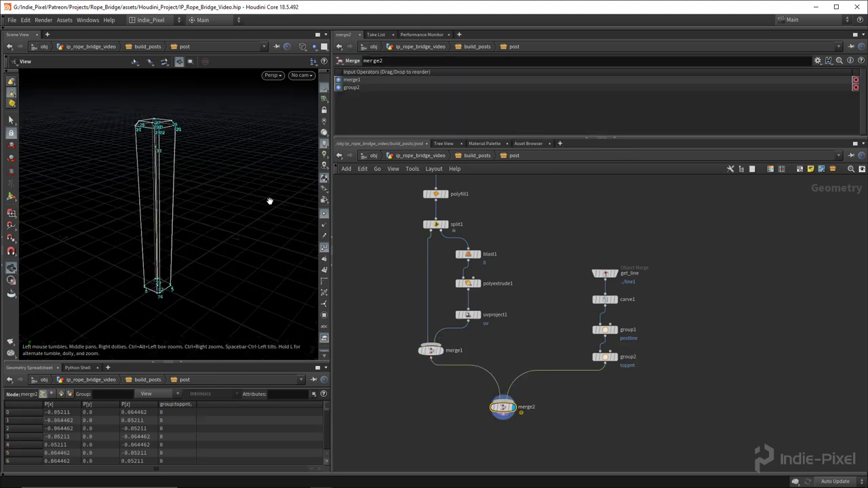
mouse_move(171, 179)
left_mouse_down()
mouse_move(161, 180)
mouse_move(186, 121)
mouse_move(204, 136)
left_mouse_up()
key("w")
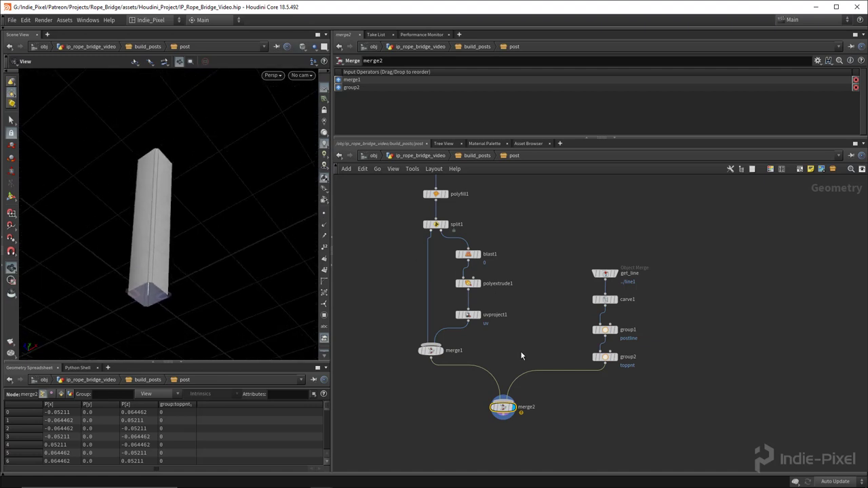
- Add an Output node below merge2 and return to the build_posts network
key("Tab")
type("output")
key("Return")
left_click(505, 372)
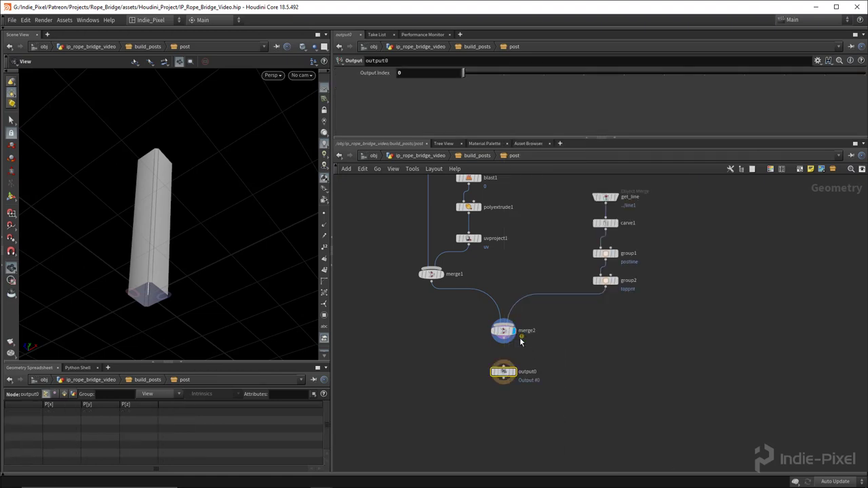
scroll(521, 341, "up", 5)
key("r")
key("u")
scroll(564, 296, "down", 3)
- Select copytopoints1 and examine the copied posts at the bridge ends in wireframe
left_click(638, 342)
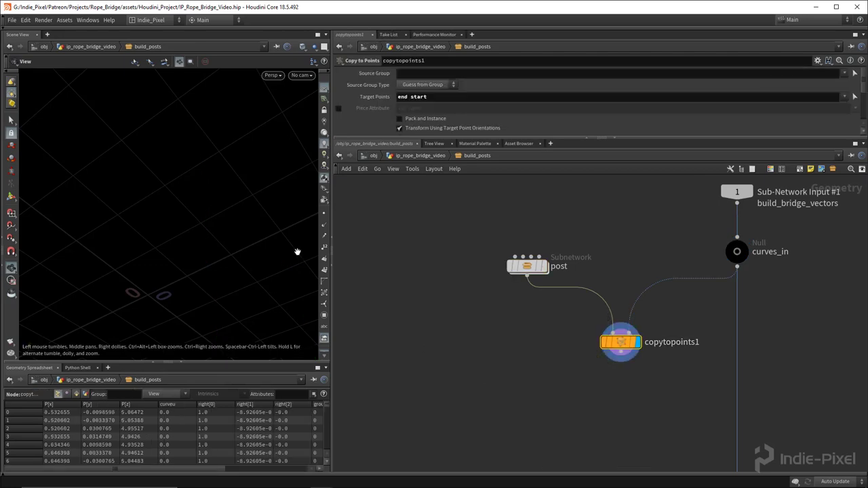
key("f")
scroll(112, 209, "up", 2)
key("w")
scroll(113, 210, "up", 5)
left_click_drag(232, 218, 183, 204)
scroll(223, 192, "down", 5)
- Move output0 lower in the build_posts network to make room below copytopoints1
middle_click_drag(630, 356, 579, 277)
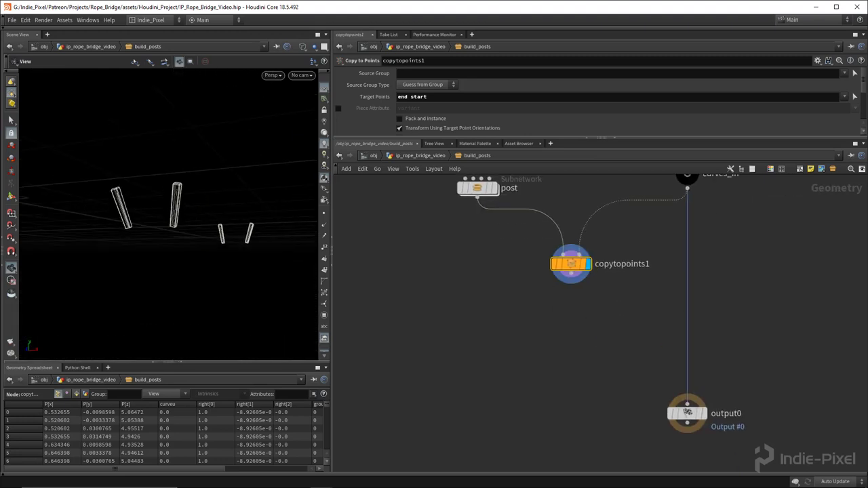
scroll(680, 345, "down", 3)
left_click(590, 400)
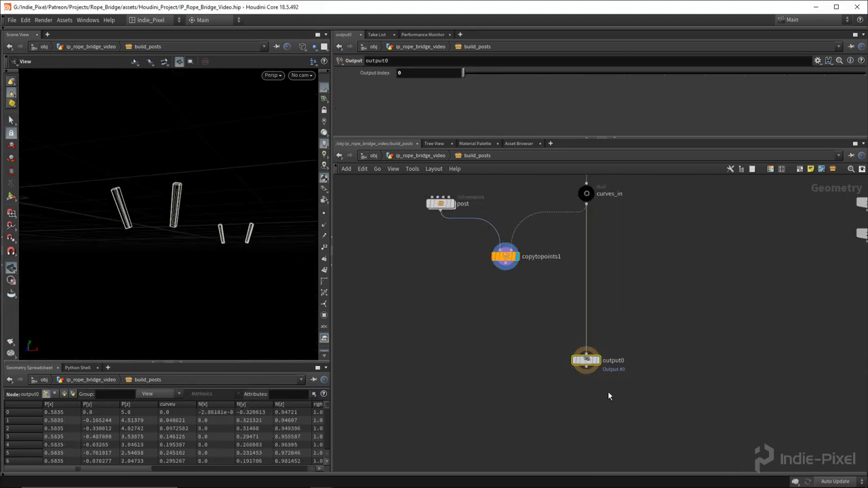
left_click_drag(590, 416, 590, 457)
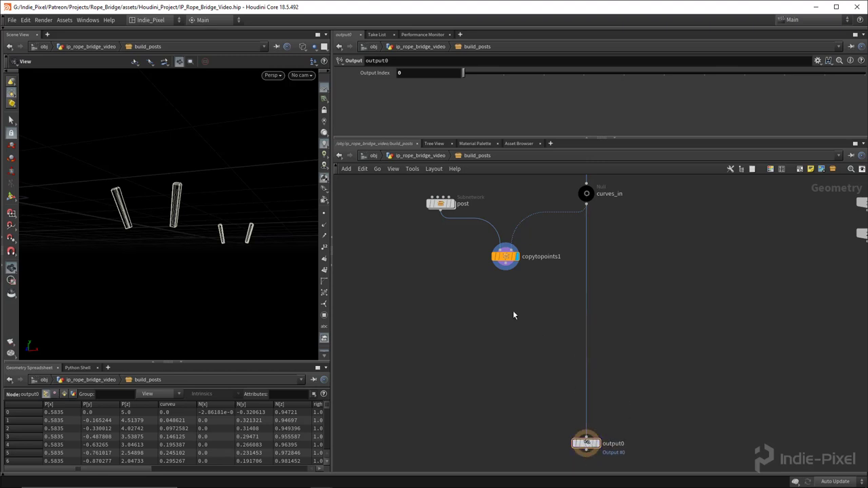
- Add a Split node wired to the output of copytopoints1
scroll(491, 305, "up", 2)
key("Tab")
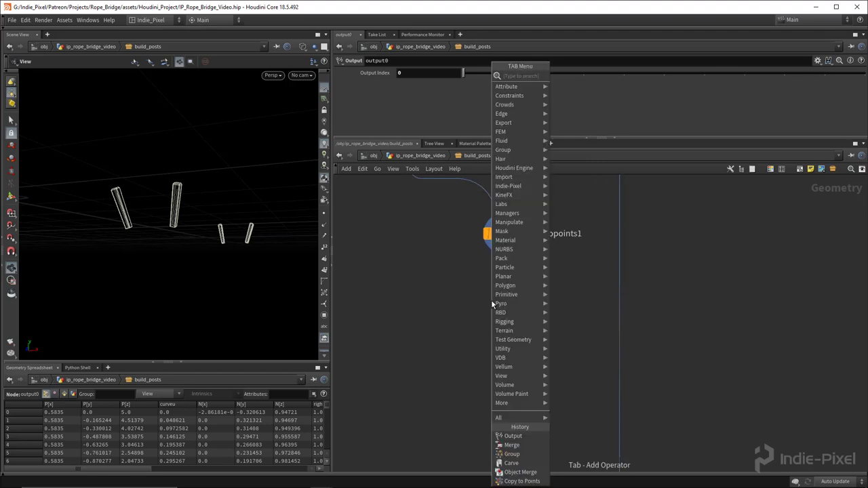
type("trans")
key("Return")
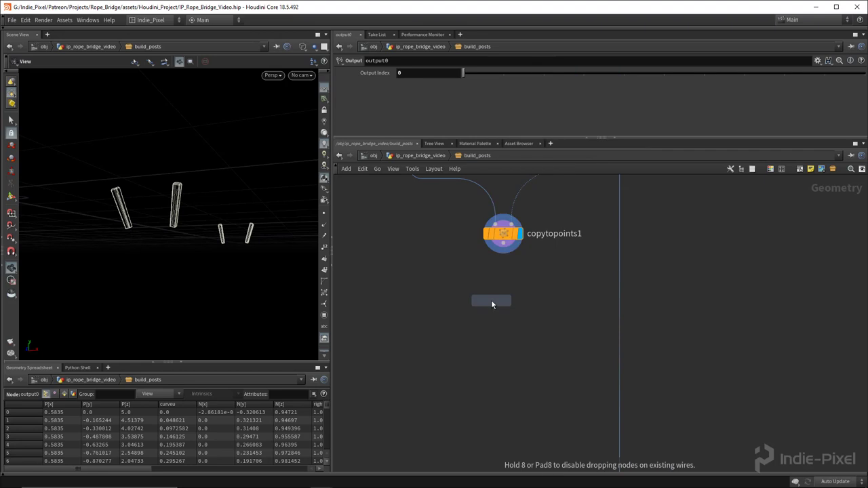
left_click(503, 301)
left_click(503, 242)
left_click(503, 291)
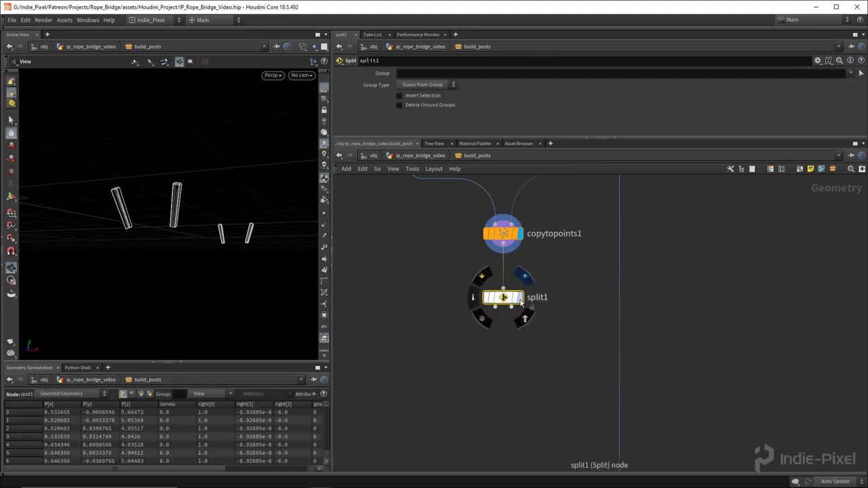
- Set the Split node's group to postline and enable Invert Selection
left_click(852, 73)
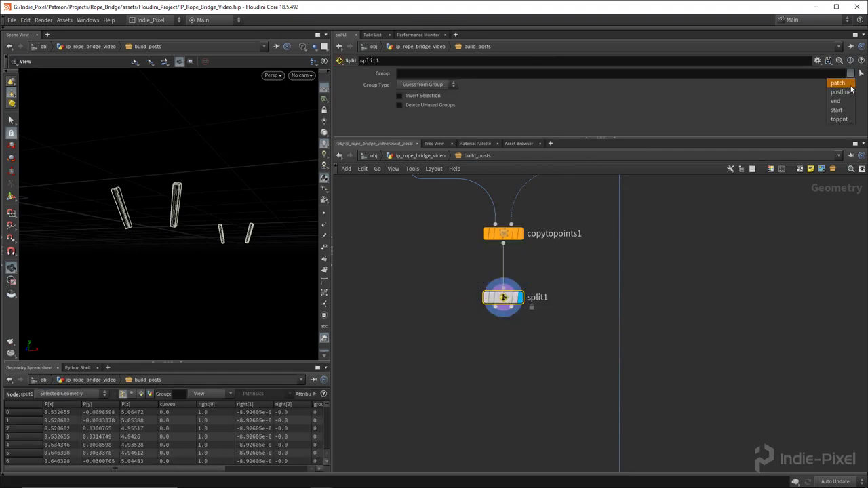
left_click(841, 92)
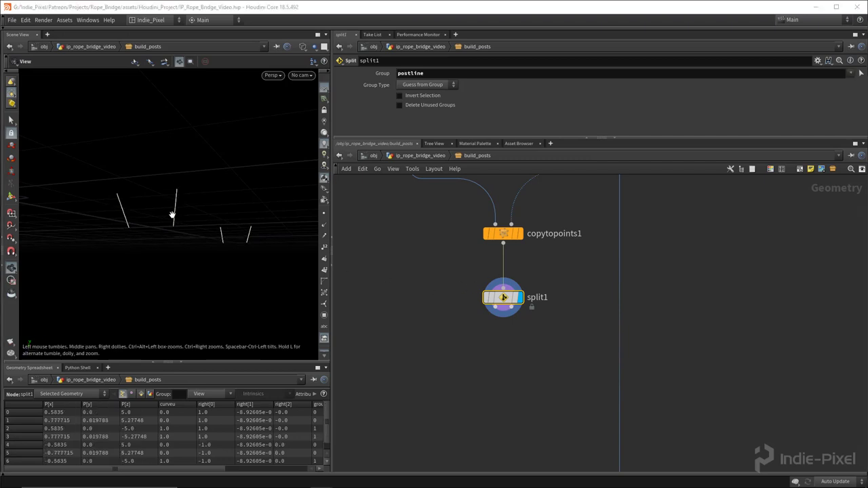
left_click(416, 99)
- Add a Null node fed by split1's first output and display it
middle_click_drag(459, 351, 478, 311)
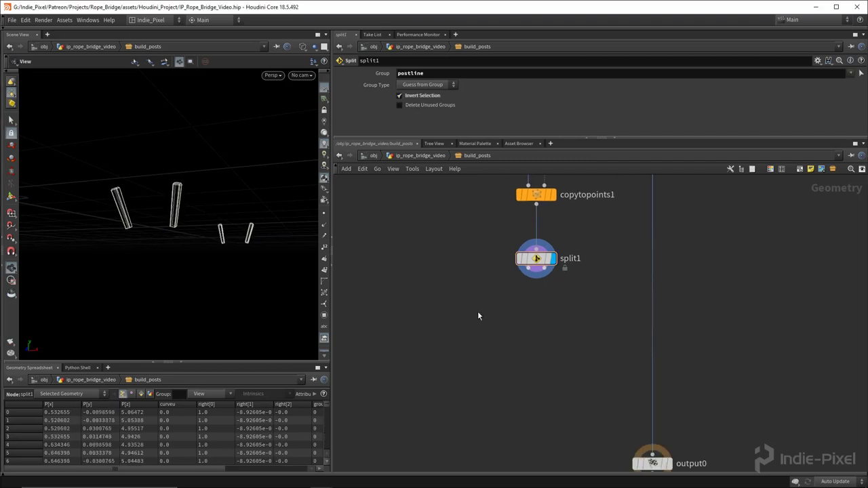
key("Tab")
type("nu")
key("Return")
left_click(453, 324)
left_click(536, 274)
left_click(455, 309)
left_click(468, 315)
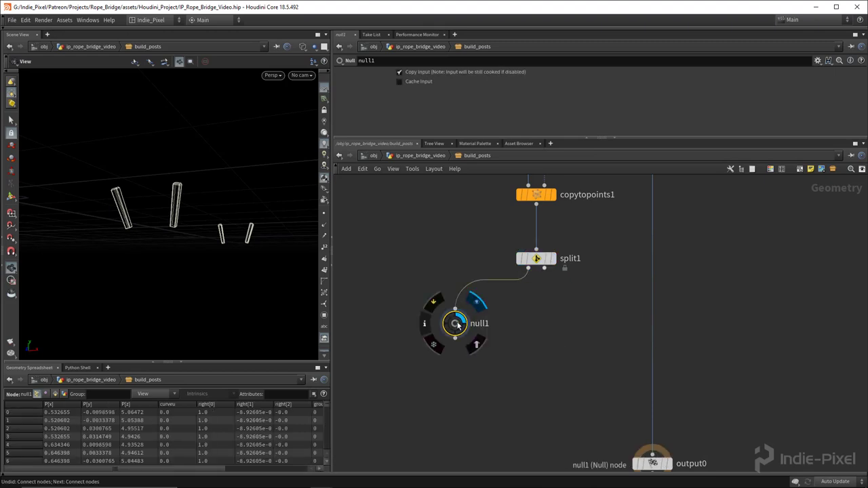
- Duplicate the Null onto split1's second output and display the copy
middle_click_drag(561, 264, 490, 272)
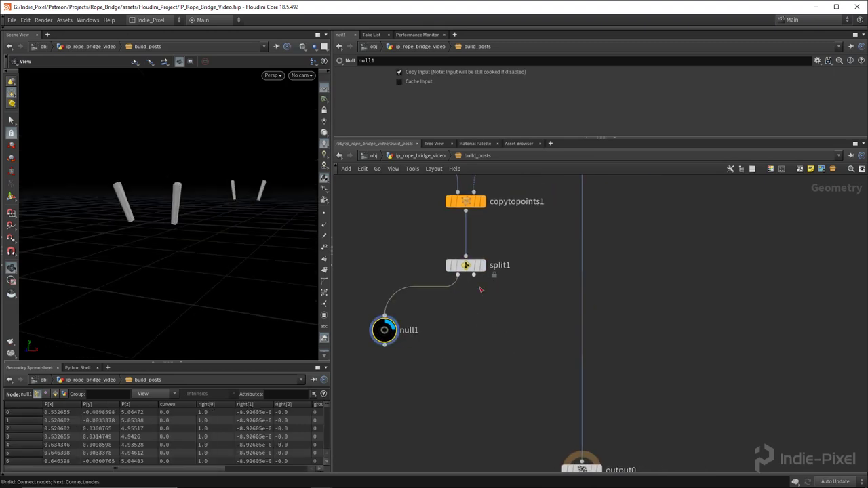
left_click_drag(385, 330, 509, 337, "alt")
left_click(502, 326)
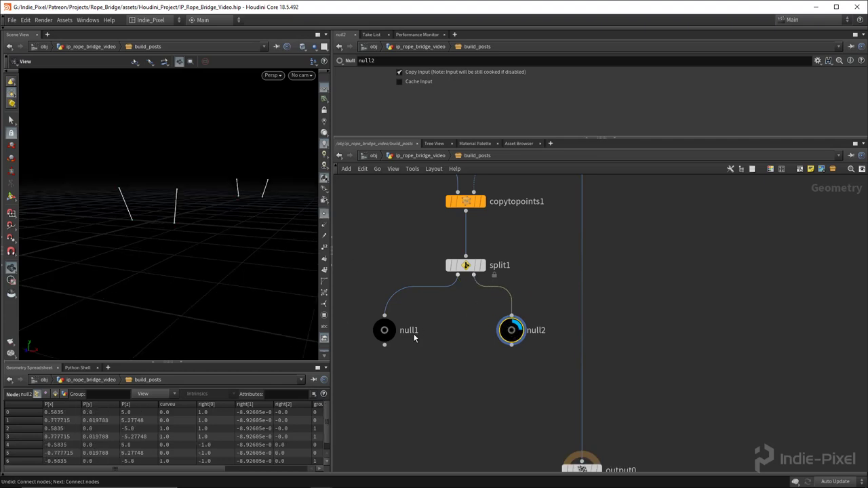
- Add a Blast node after null2 and display it
middle_click_drag(512, 394, 501, 354)
key("Tab")
type("null")
key("Return")
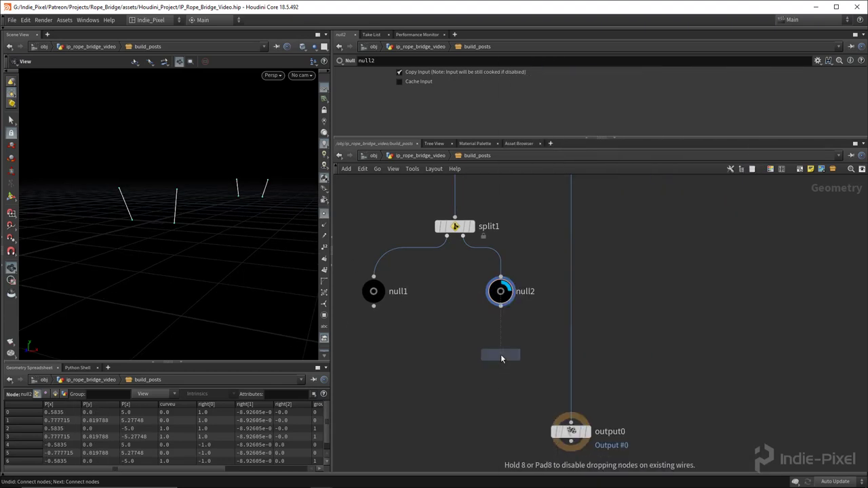
left_click(500, 354)
key("r")
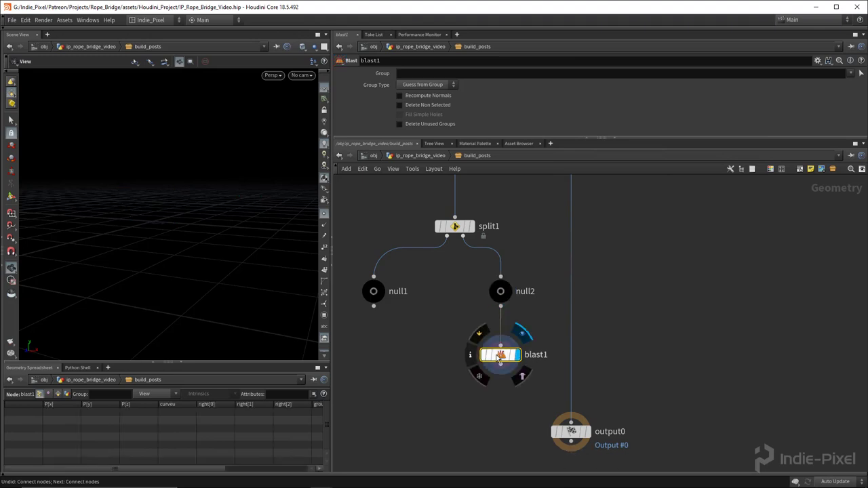
- Set the Blast node's group to toppnt and enable Delete Non Selected
left_click_drag(658, 138, 653, 195)
left_click(851, 73)
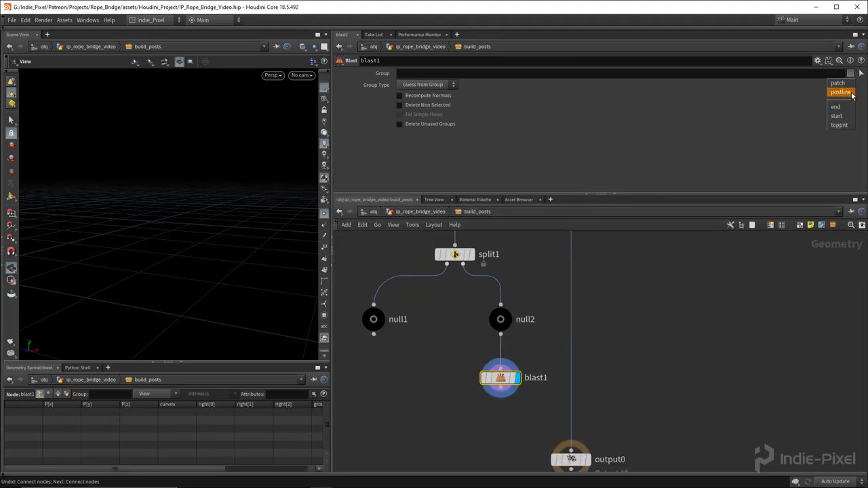
left_click(841, 116)
left_click(400, 105)
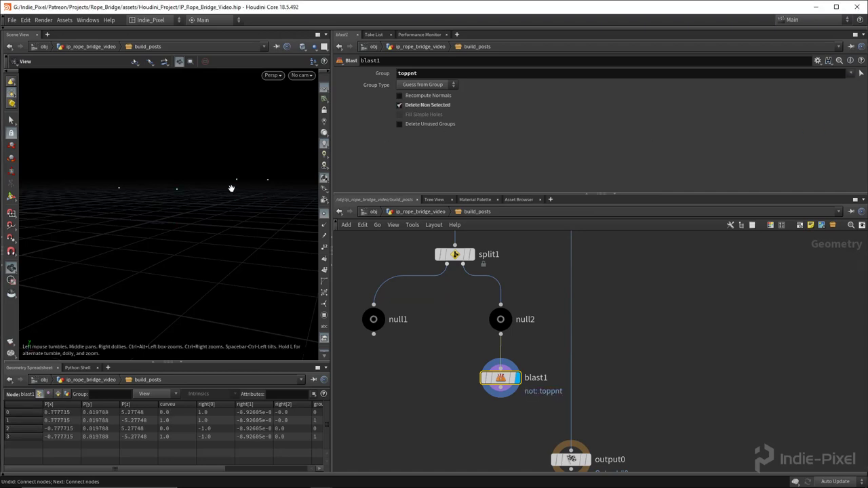
middle_click_drag(232, 188, 221, 156)
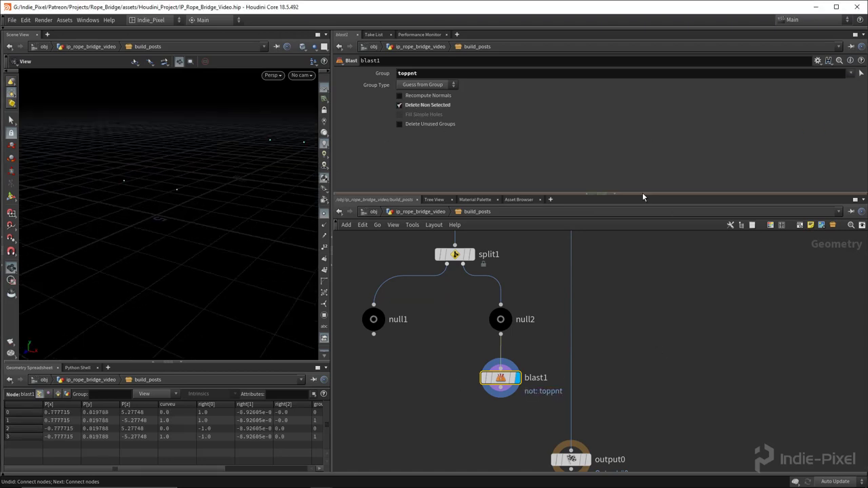
left_click_drag(644, 196, 653, 180)
- Move output0 further down to make room for nodes below blast1
scroll(605, 352, "down", 4)
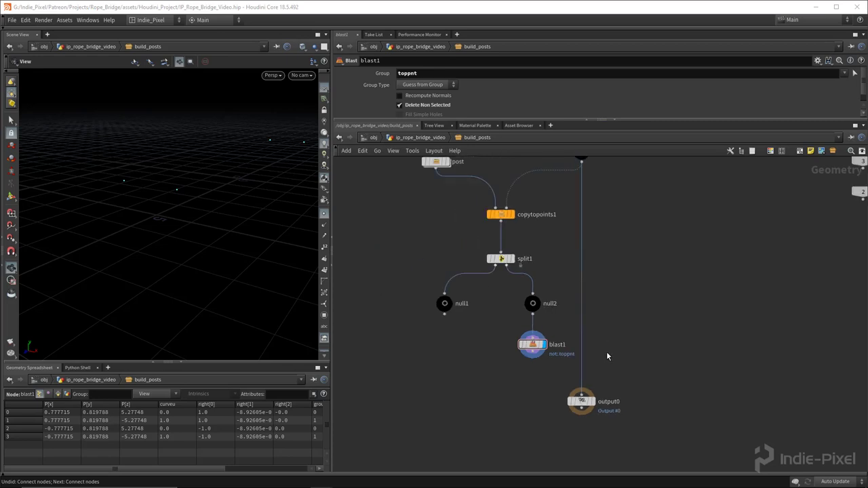
left_click(562, 351)
left_click_drag(563, 356, 592, 418)
- Add an Add node wired after blast1 and display it
key("Tab")
type("null")
key("Return")
scroll(516, 333, "up", 4)
left_click(522, 332)
left_click(524, 278)
left_click(525, 321)
left_click(546, 335)
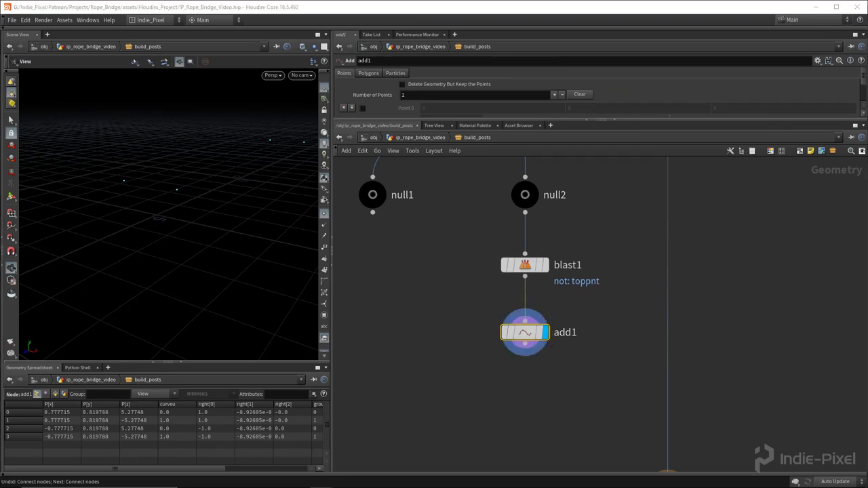
- Set the Add node to build polygons by group using Groups of N points
middle_click_drag(593, 204, 587, 266)
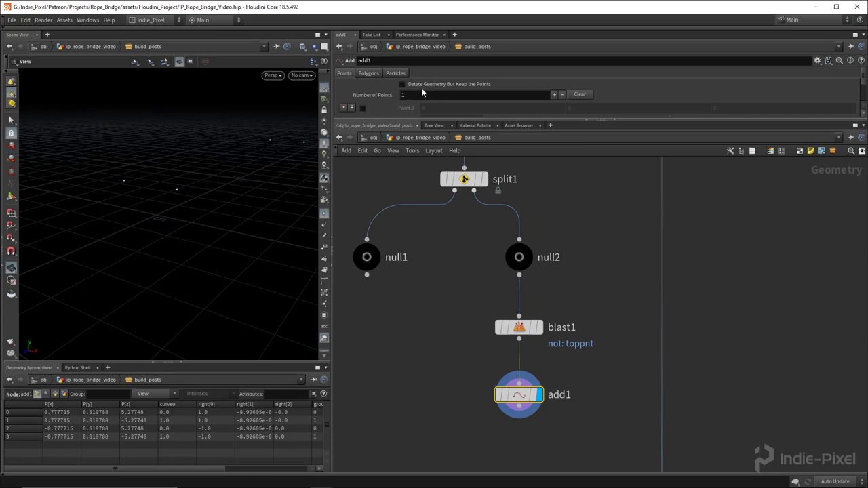
left_click(368, 73)
left_click_drag(605, 122, 606, 180)
left_click(393, 96)
left_click(434, 121)
left_click(430, 137)
left_click_drag(264, 173, 186, 213)
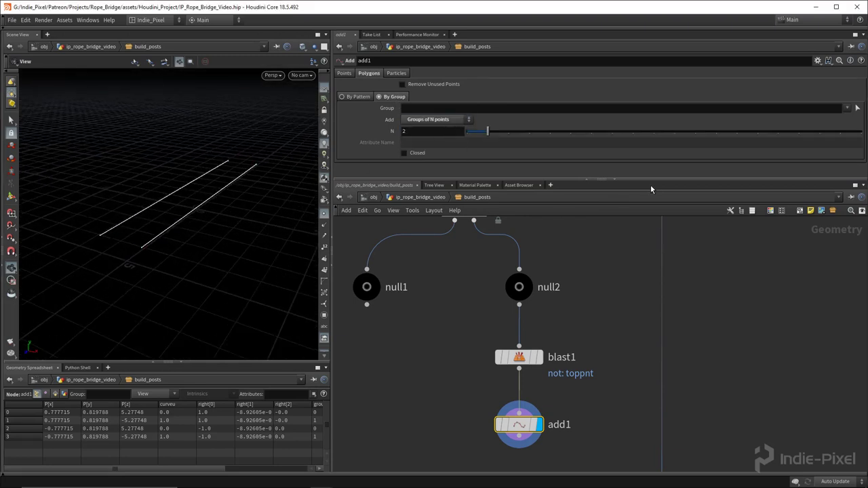
- Add a Resample node wired after add1 and display it
left_click_drag(652, 181, 652, 130)
middle_click_drag(552, 409, 514, 331)
key("Tab")
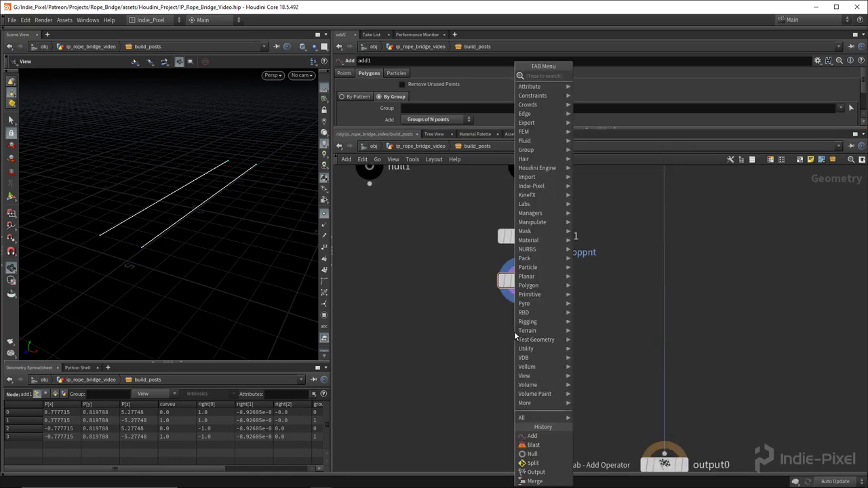
type("resample")
key("Return")
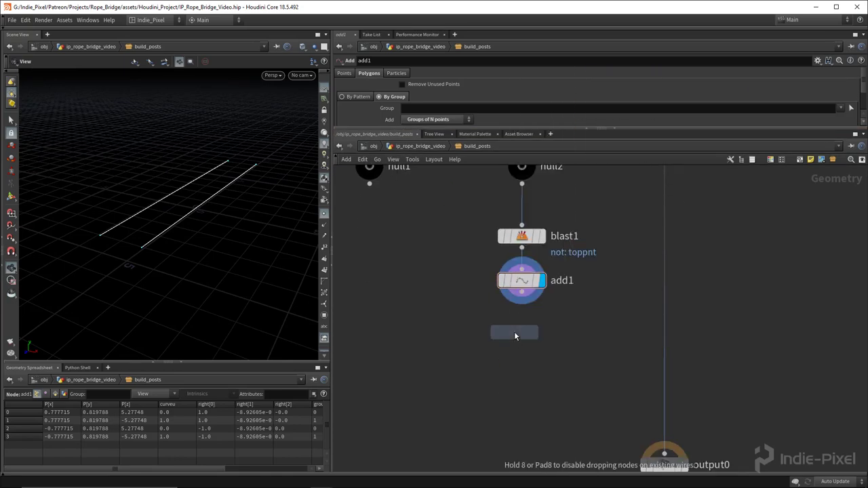
left_click(514, 331)
left_click_drag(522, 296, 521, 329)
left_click(542, 339)
- Set the Resample node's segment length to the expression ch("../../planks_depth")
left_click_drag(673, 129, 673, 237)
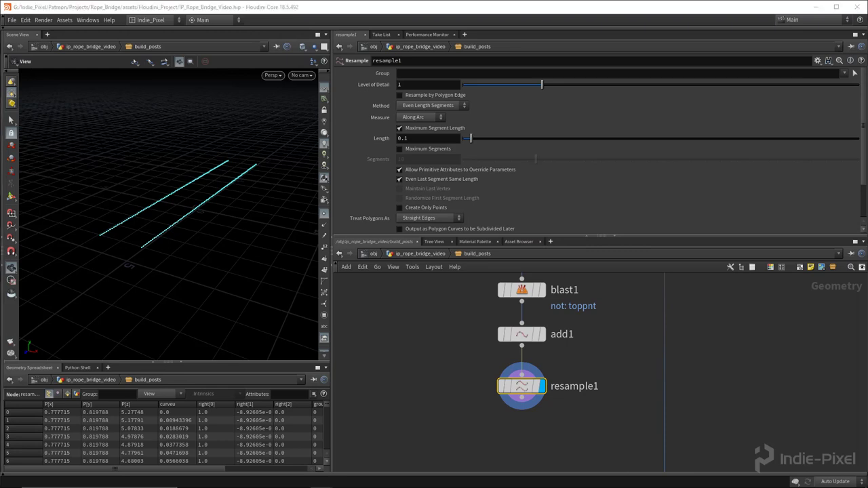
scroll(500, 128, "down", 3)
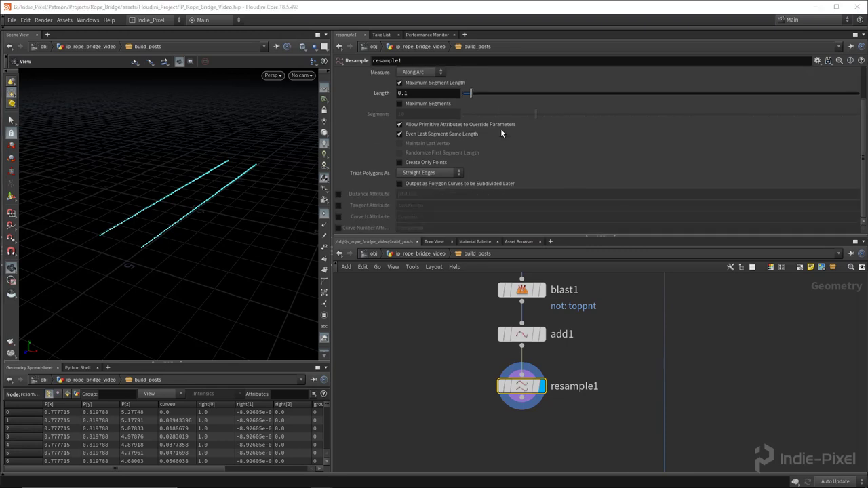
scroll(503, 136, "up", 3)
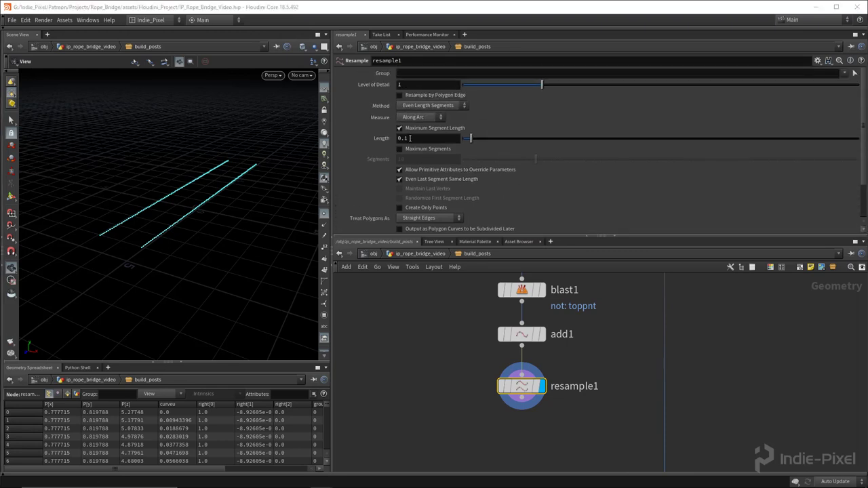
left_click(410, 138)
key("Return")
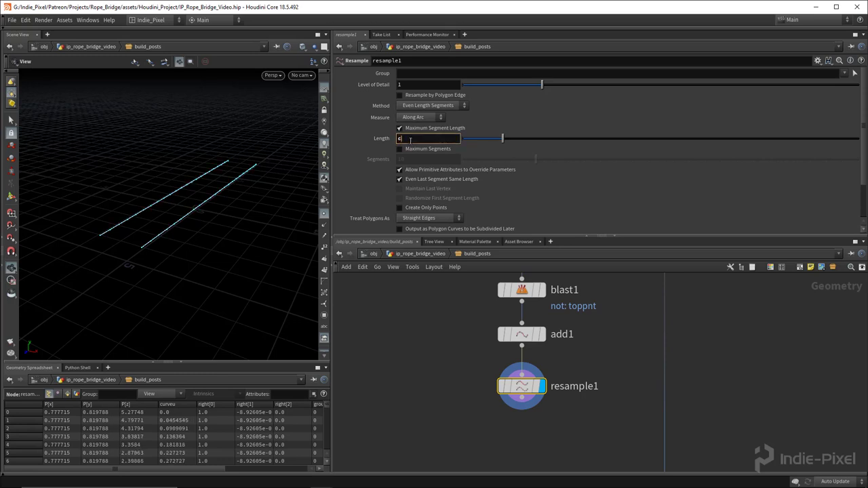
type("ch()")
type("\"\"")
type("../../")
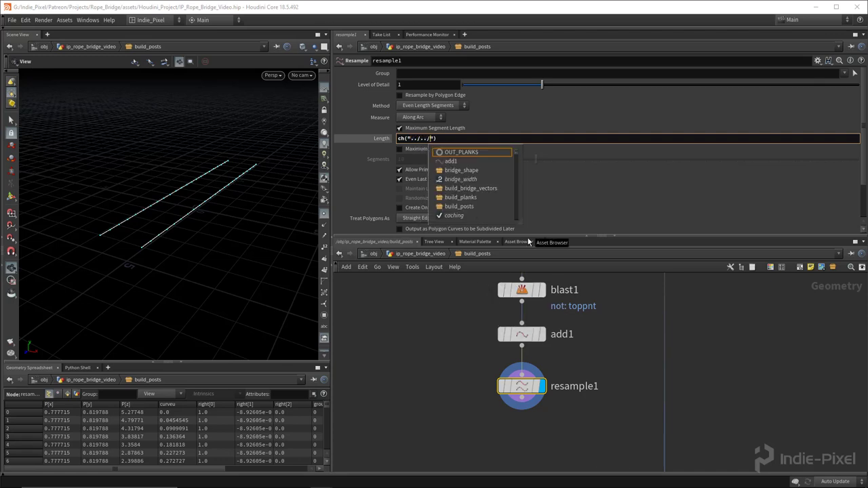
key("Down")
key("Down")
key("Down")
key("Down")
key("Down")
key("Down")
key("Down")
key("Down")
key("Down")
key("Down")
key("Down")
key("Down")
key("Down")
key("Down")
key("Down")
key("Down")
key("Down")
key("Down")
key("Down")
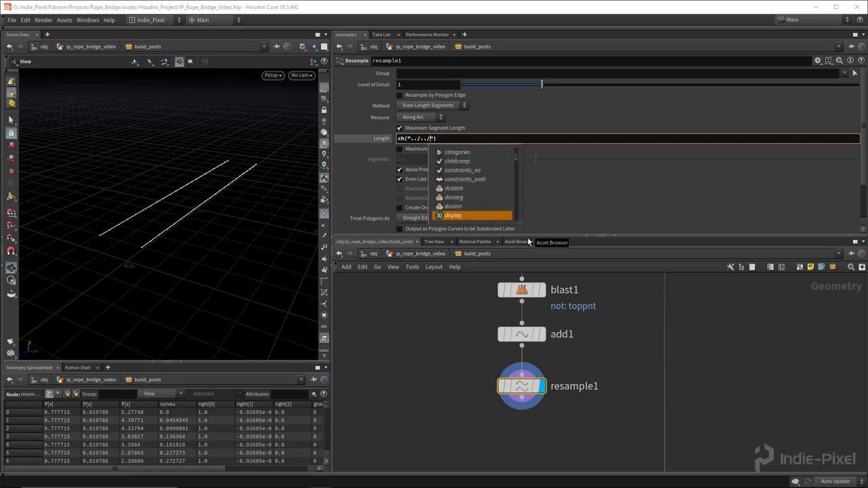
key("Down")
key("Down")
key("Down")
key("Down")
key("Down")
key("Down")
key("Down")
key("Down")
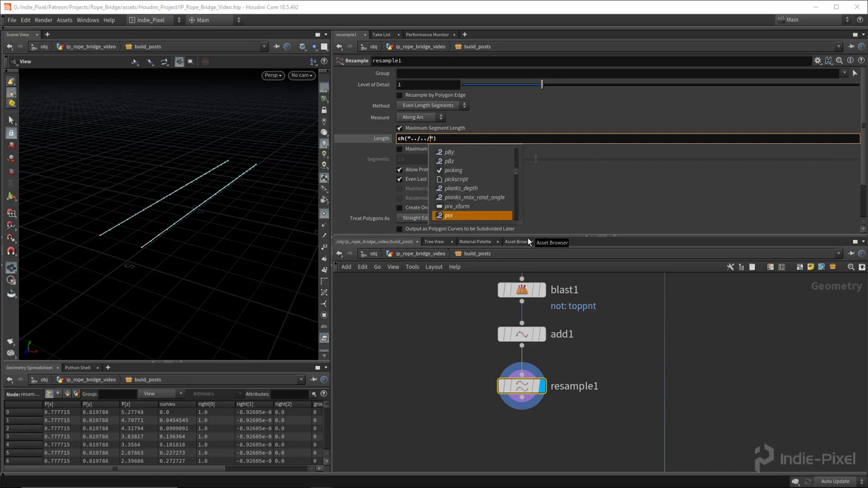
key("Up")
key("Up")
key("Up")
key("Return")
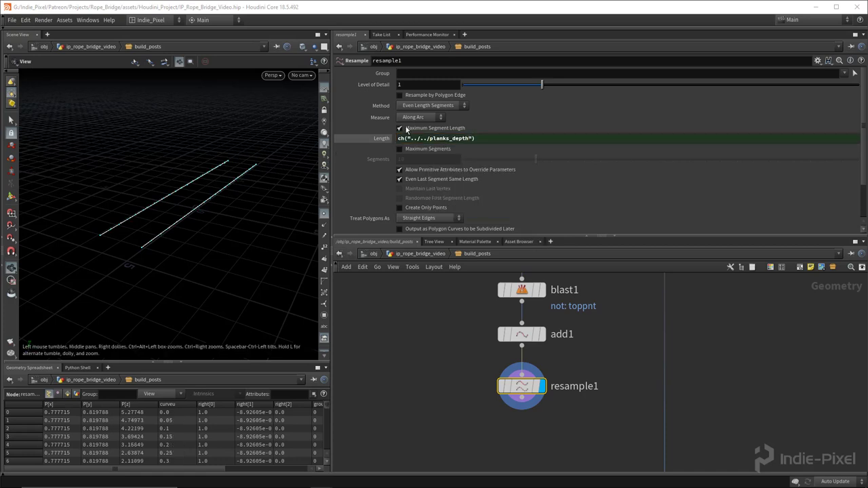
left_click(374, 138)
left_click(375, 137)
right_click(173, 195)
left_click_drag(177, 203, 199, 169)
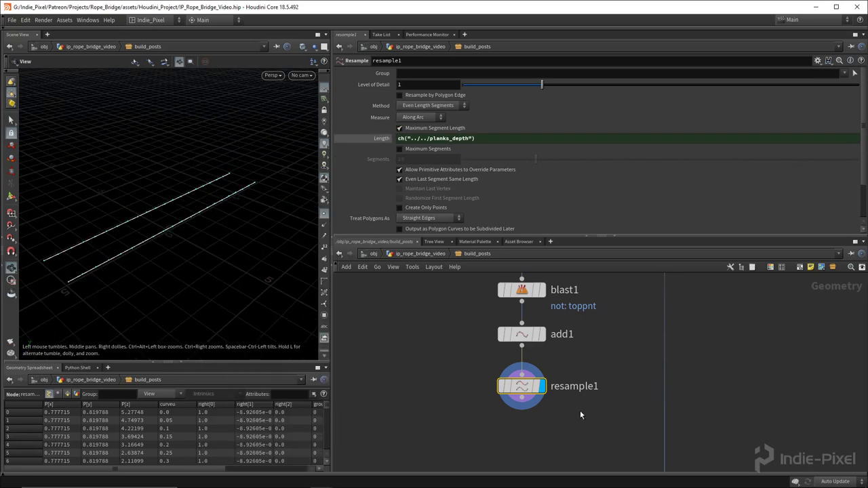
- Enable resample1's tangent attribute, name it N, and enable its curve U attribute, curveu
middle_click_drag(580, 411, 582, 375)
scroll(485, 173, "down", 2)
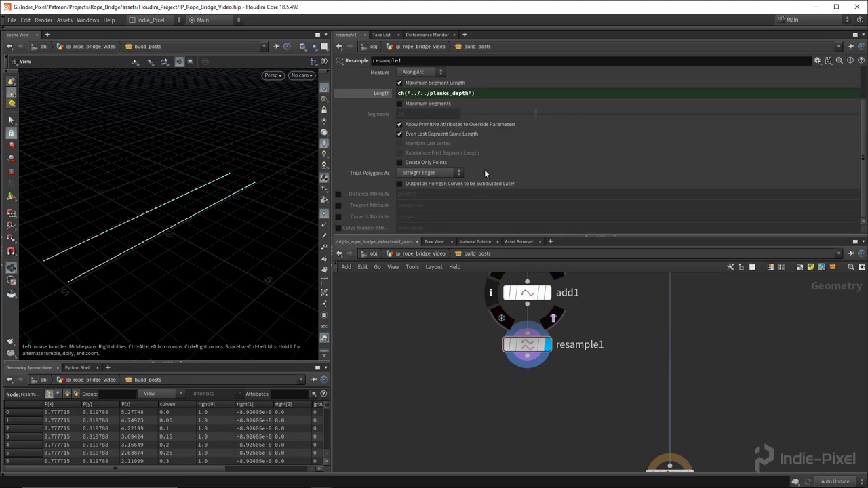
left_click(339, 205)
left_click(430, 205)
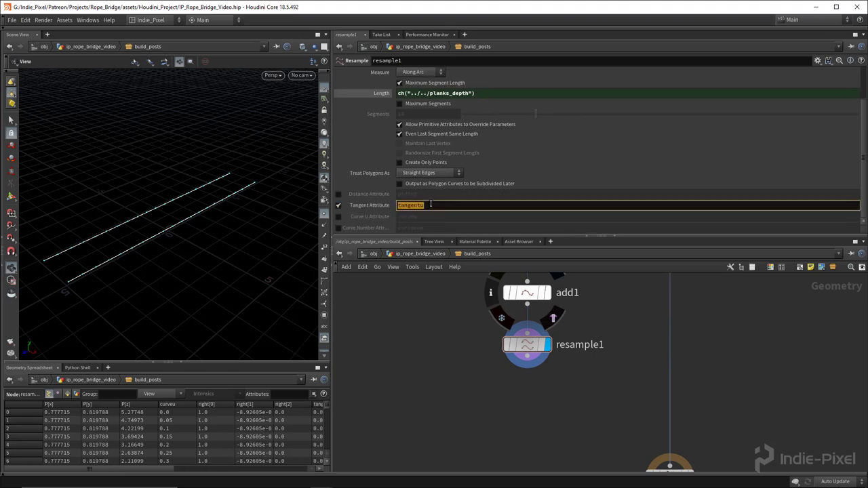
key("Return")
left_click(338, 217)
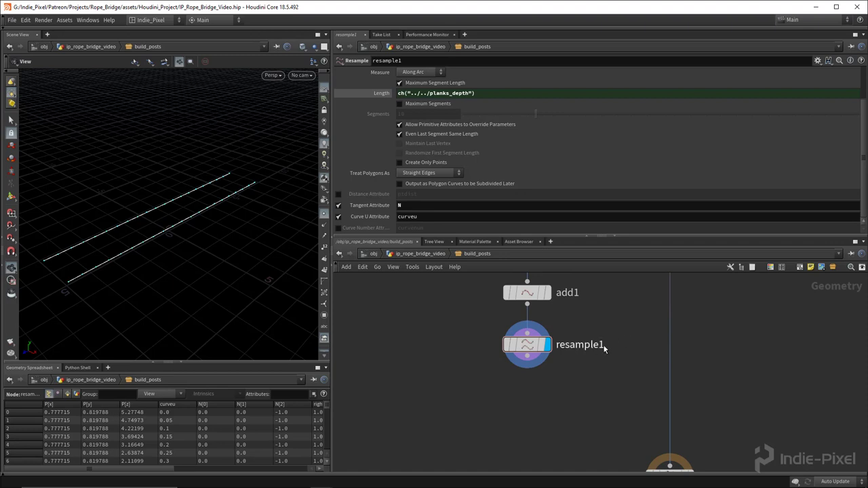
- Move output0 down to make room for nodes below resample1
left_click_drag(630, 236, 630, 205)
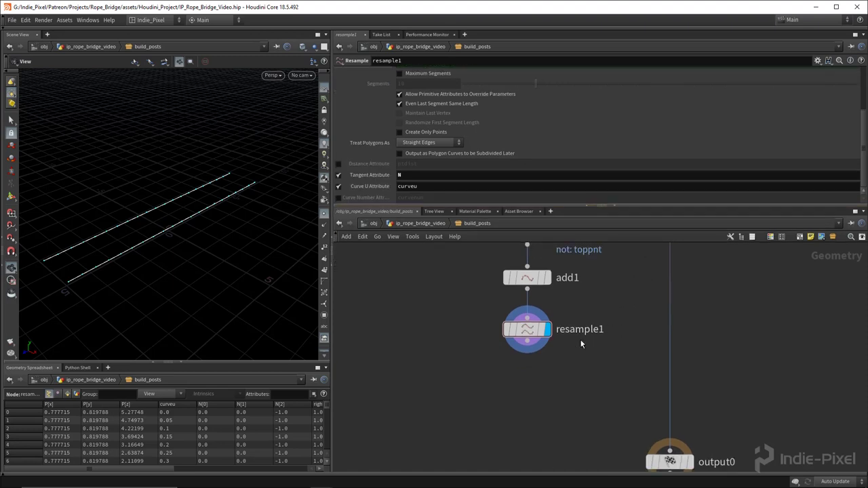
scroll(586, 366, "down", 3)
left_click_drag(606, 354, 608, 380)
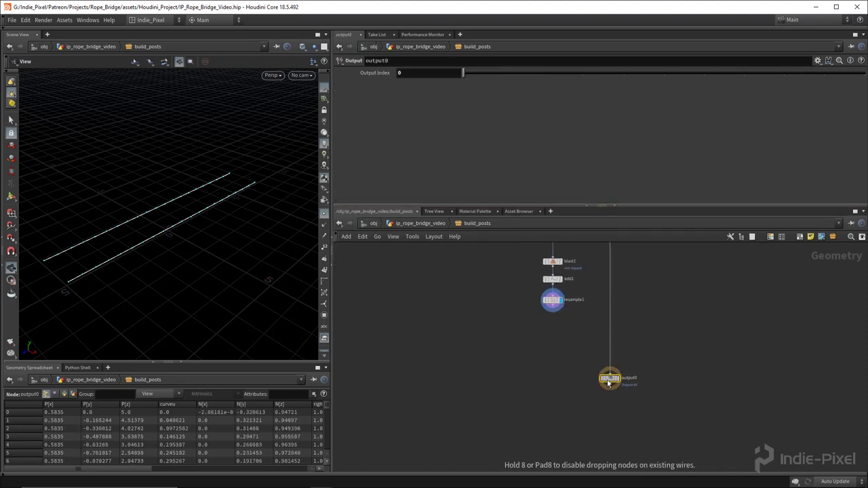
- Copy the hang_shape wrangle from inside the bridge_shape subnetwork
middle_click_drag(635, 279, 636, 377)
key("u")
scroll(632, 359, "down", 2)
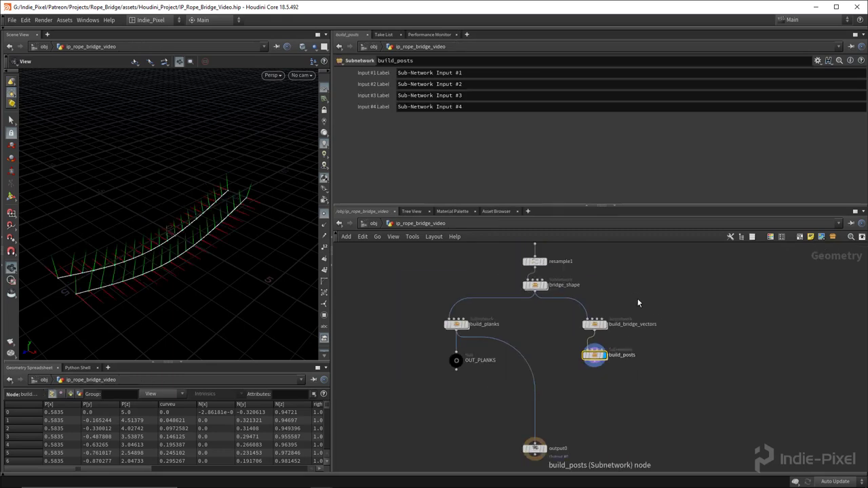
scroll(532, 339, "up", 5)
double_click(533, 333)
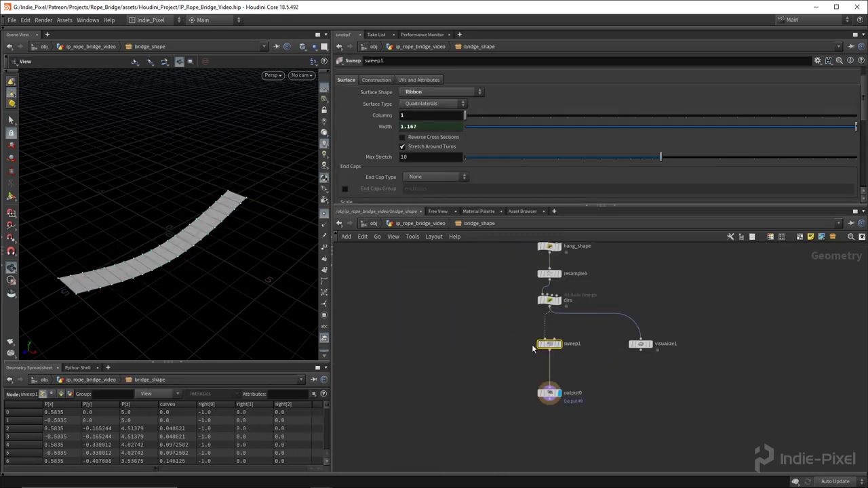
middle_click_drag(519, 297, 494, 383)
scroll(515, 333, "up", 2)
left_click(542, 334)
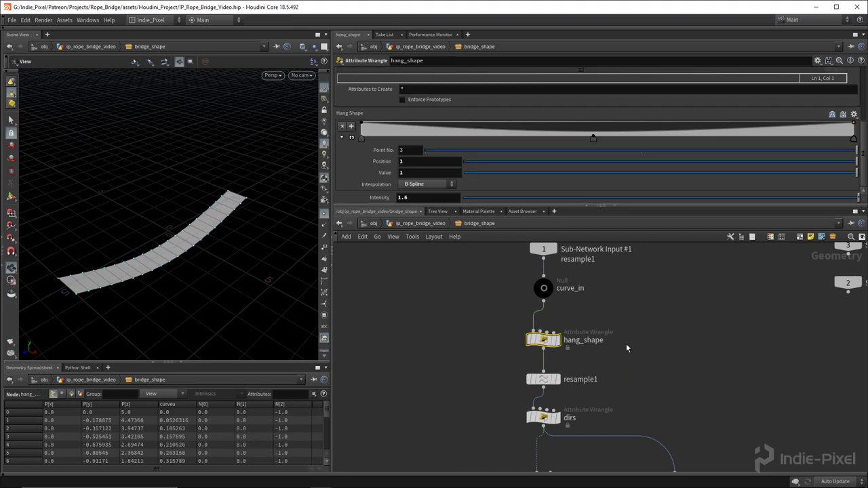
key("ctrl+c")
- Paste the hang_shape wrangle into build_posts, wire it after resample1 and display it
key("u")
scroll(584, 381, "down", 3)
scroll(584, 382, "up", 2)
scroll(584, 382, "up", 2)
double_click(622, 359)
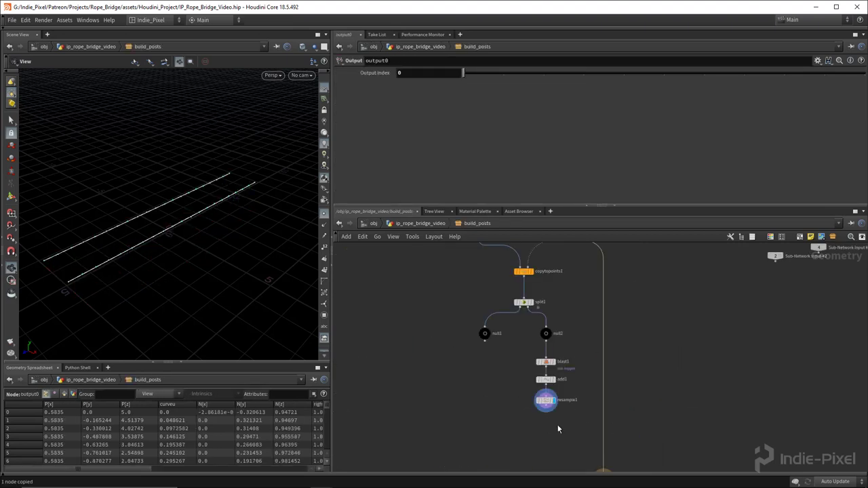
scroll(536, 370, "up", 2)
key("ctrl+v")
left_click(537, 332)
left_click(533, 353)
left_click(548, 362)
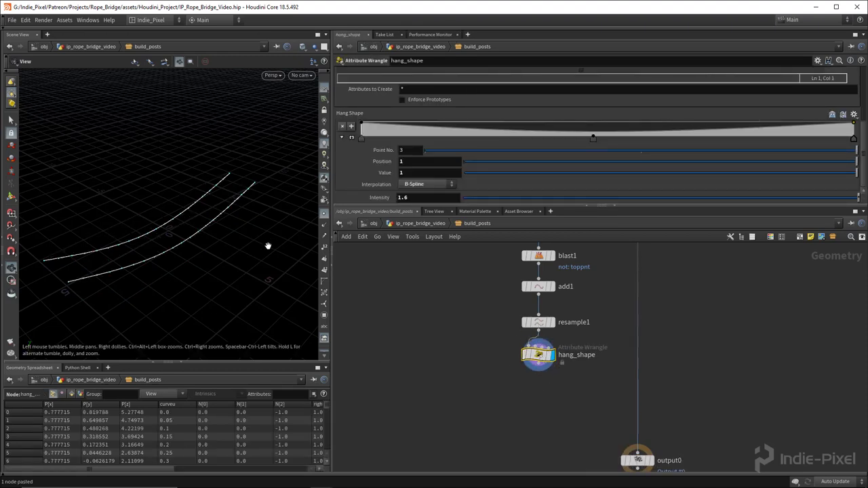
- Set the pasted hang_shape wrangle's Intensity to 1
left_click_drag(271, 218, 292, 204)
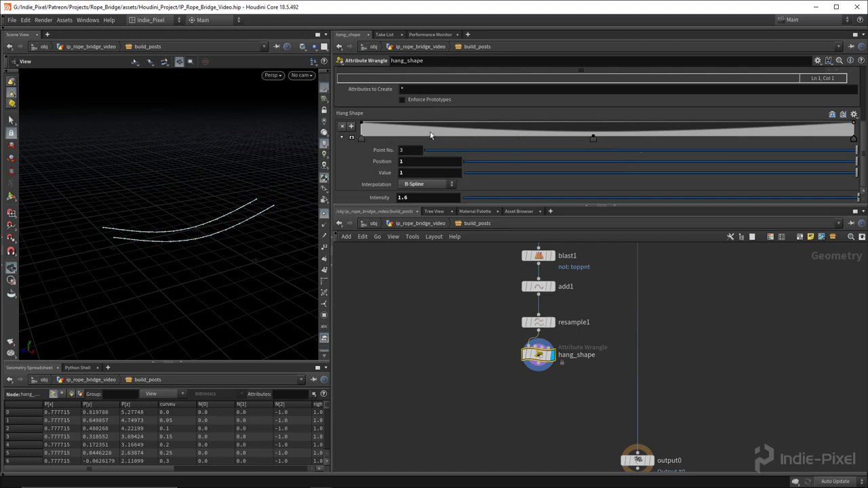
left_click_drag(859, 202, 794, 198)
key("ctrl+z")
left_click_drag(196, 207, 111, 224)
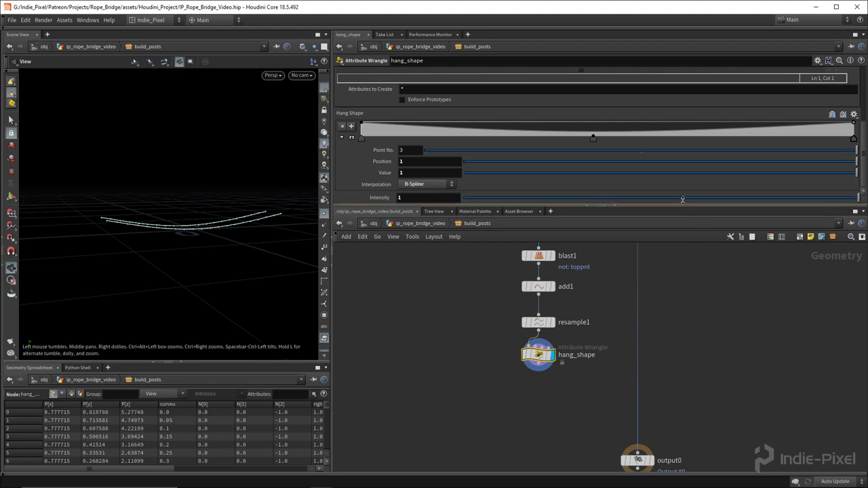
left_click_drag(684, 203, 685, 171)
- Preview the output0 curves, move output0 slightly lower and display hang_shape again
middle_click_drag(666, 404, 650, 316)
left_click(636, 384)
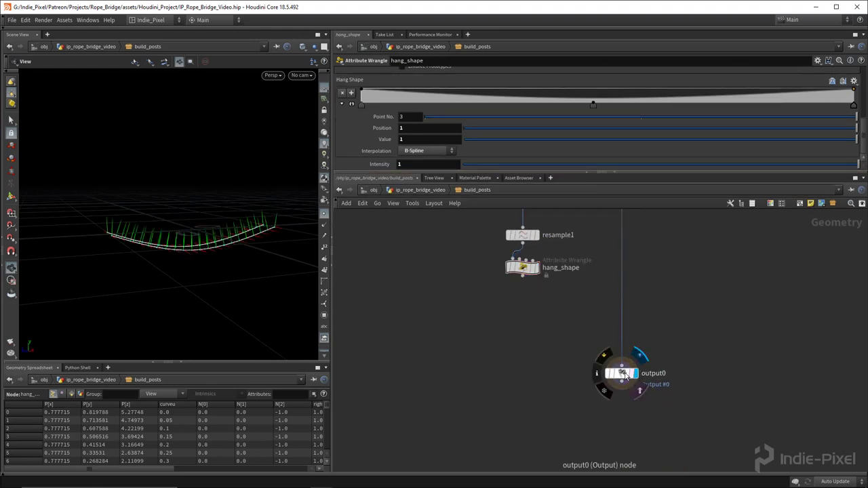
left_click_drag(610, 368, 610, 386)
left_click(540, 274)
left_click_drag(204, 250, 237, 234)
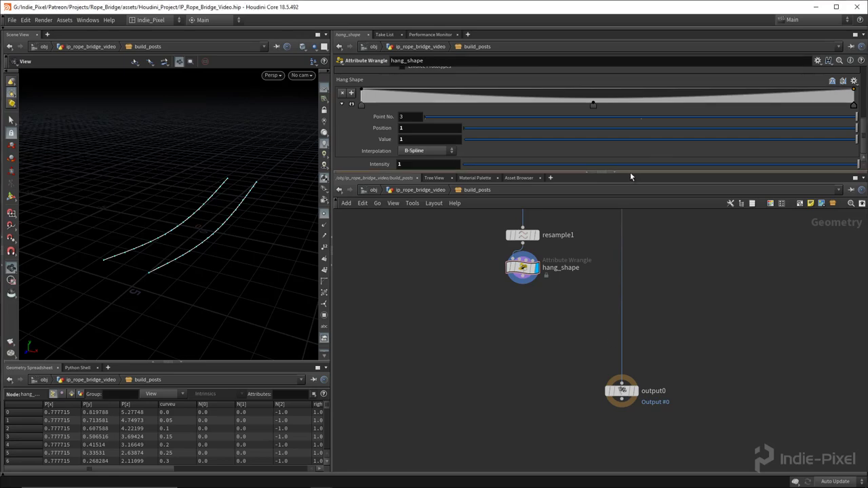
- Add a Group Create node wired after hang_shape and display it
left_click_drag(630, 173, 630, 135)
key("Tab")
type("gro")
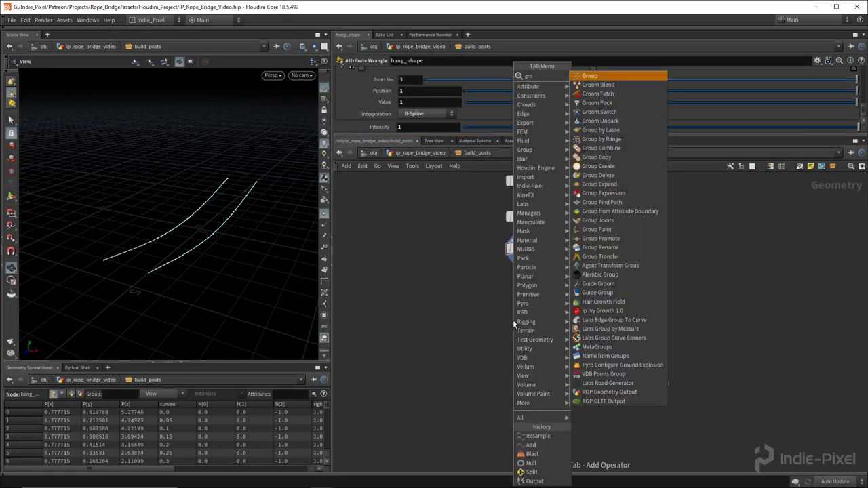
key("Return")
left_click(513, 320)
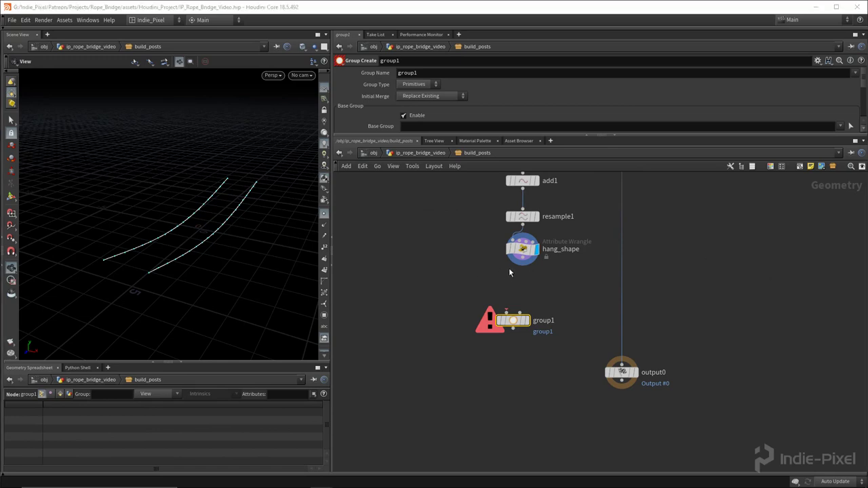
left_click_drag(522, 262, 522, 312)
left_click(528, 320)
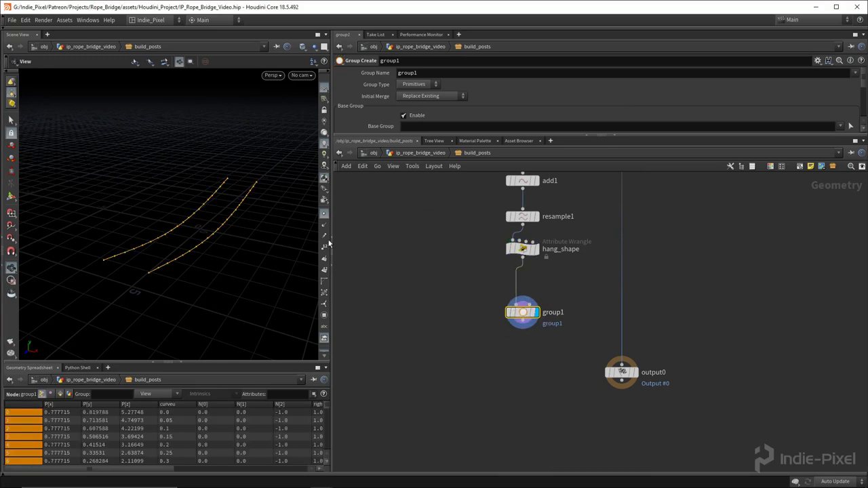
- Name group1's primitive group left and set its base group to 0
left_click_drag(191, 237, 215, 235)
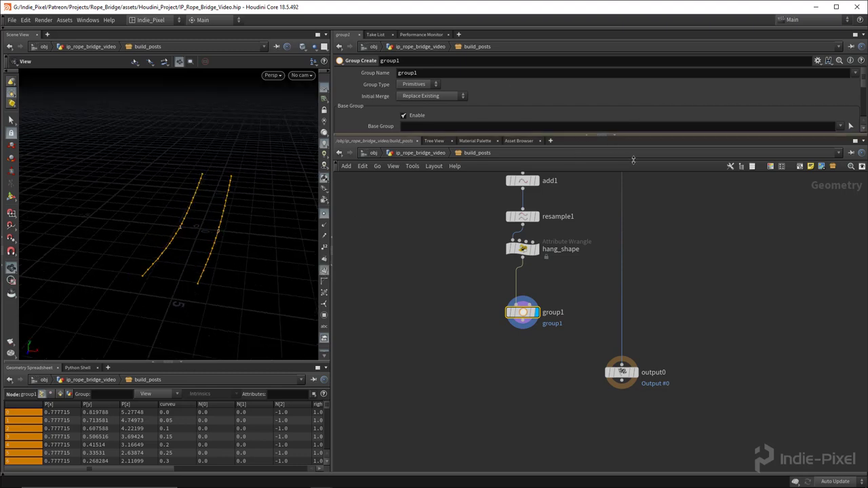
left_click_drag(638, 136, 637, 179)
double_click(436, 74)
type("left")
key("Return")
type("0")
key("Return")
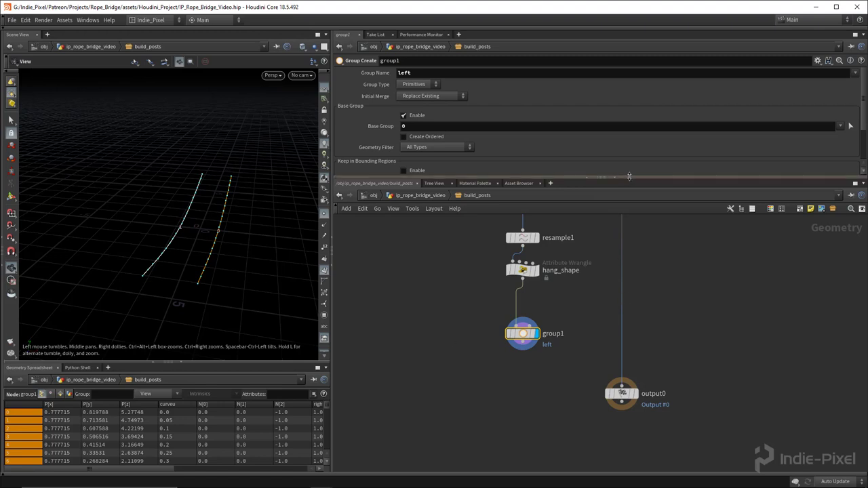
- Duplicate the group1 node onto the wire above output0 and display the copy
left_click_drag(628, 177, 628, 150)
left_click_drag(520, 318, 519, 303)
scroll(548, 354, "down", 5)
scroll(588, 383, "up", 3)
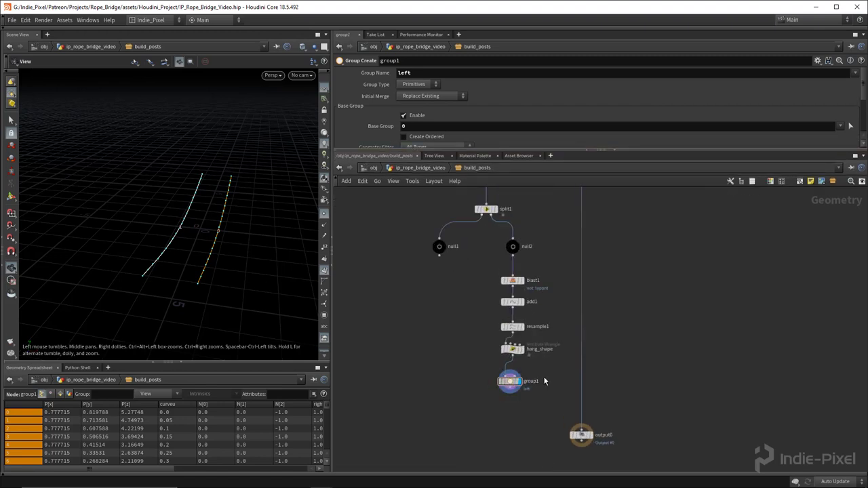
left_click(588, 383)
middle_click_drag(610, 382, 600, 310)
left_click_drag(156, 230, 178, 243)
middle_click_drag(537, 370, 537, 344)
left_click_drag(574, 337, 576, 372)
- Merge the group1 and group2 branches with a Merge node and display it
left_click_drag(442, 260, 629, 316)
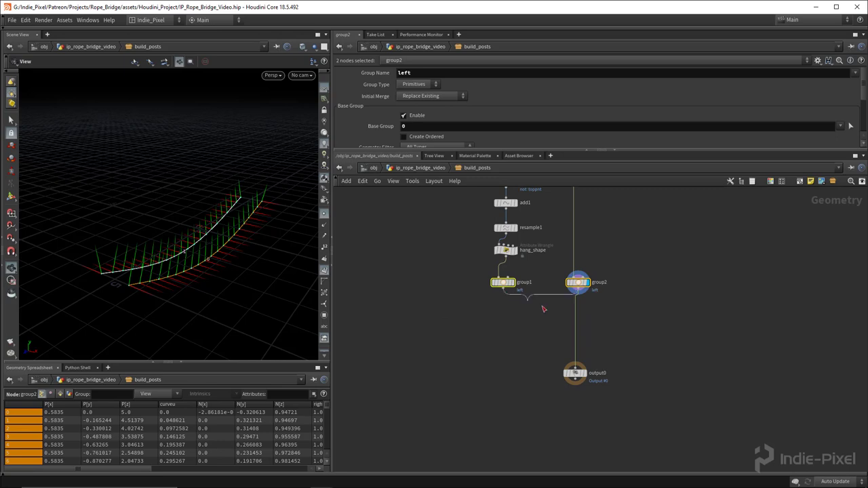
key("Tab")
type("merge")
key("Return")
key("Escape")
left_click_drag(136, 225, 488, 348)
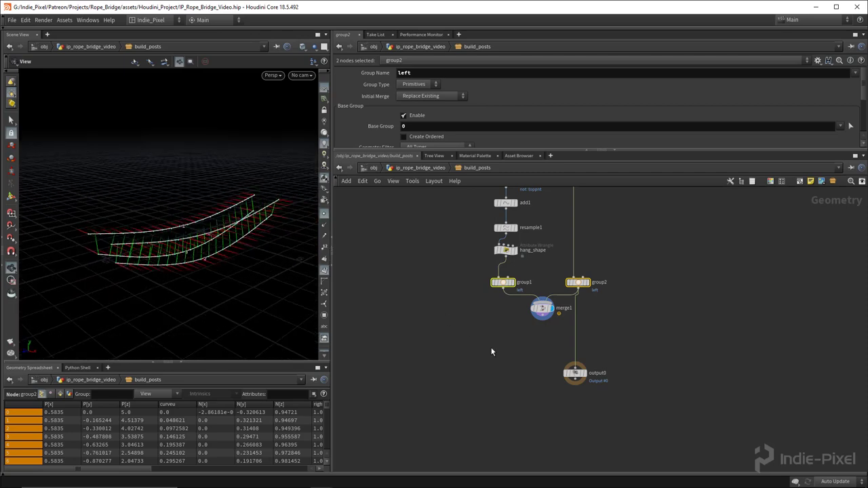
left_click(534, 297)
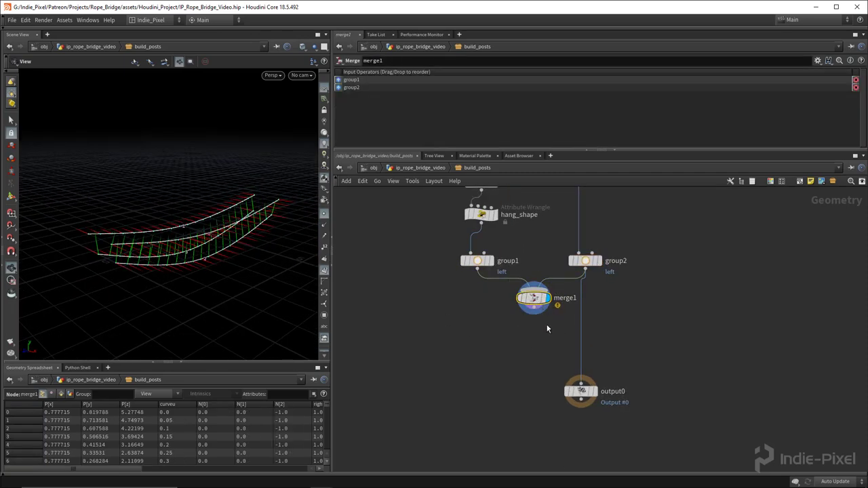
scroll(529, 298, "up", 2)
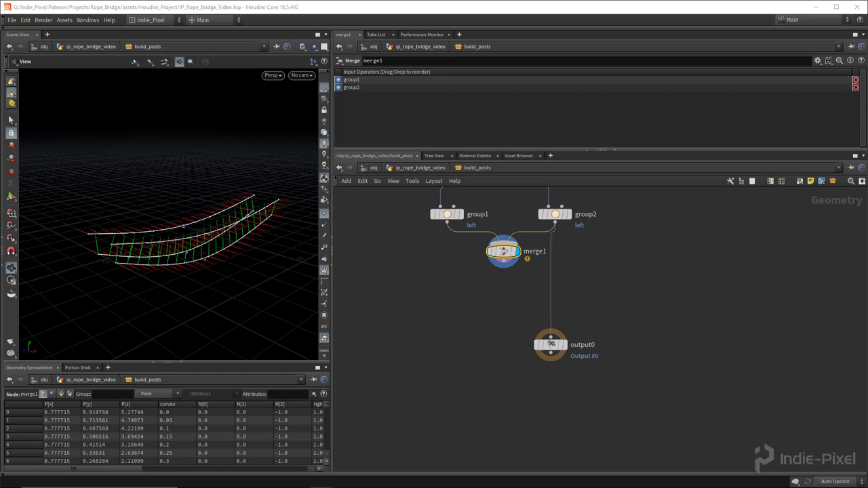
- Move the output0 node well below merge1 to free space in the network
left_click_drag(630, 156, 630, 126)
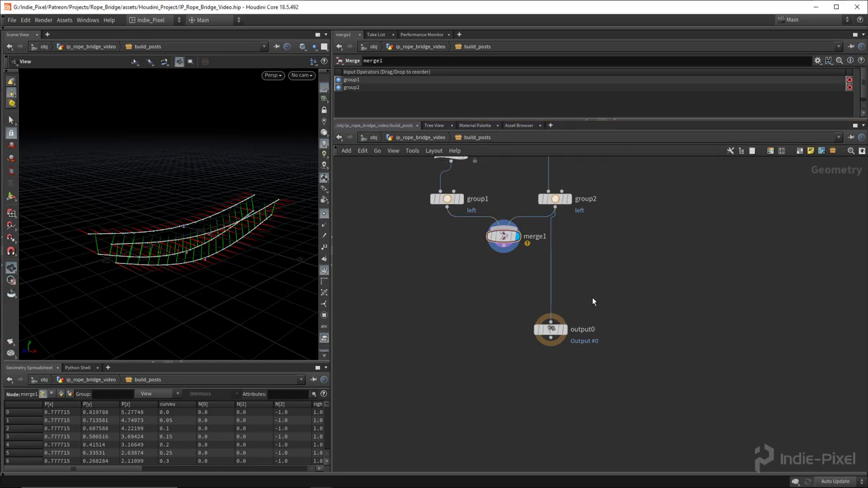
left_click(550, 330)
left_click_drag(551, 330, 552, 431)
middle_click_drag(600, 324, 568, 330)
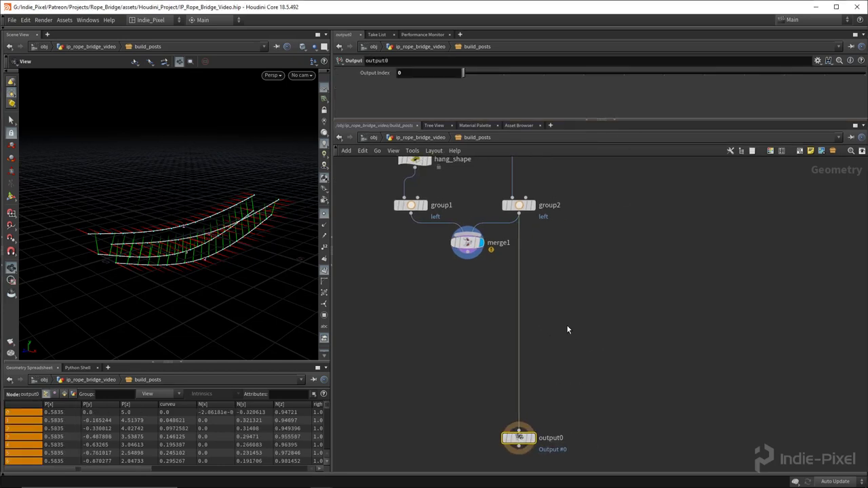
- Add a Resample node beside the output0 wire, feed it from merge1 and display it
key("Tab")
type("res")
key("BackSpace")
key("BackSpace")
key("BackSpace")
type("res")
key("Return")
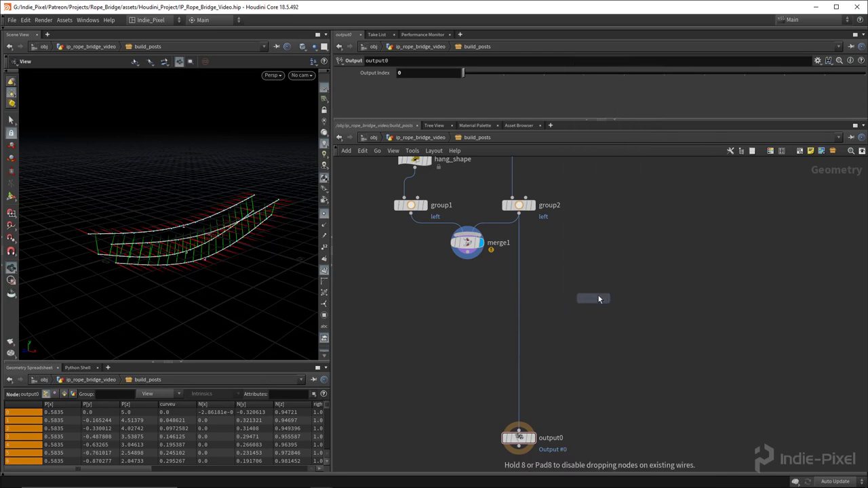
left_click(605, 296)
left_click_drag(468, 256, 597, 290)
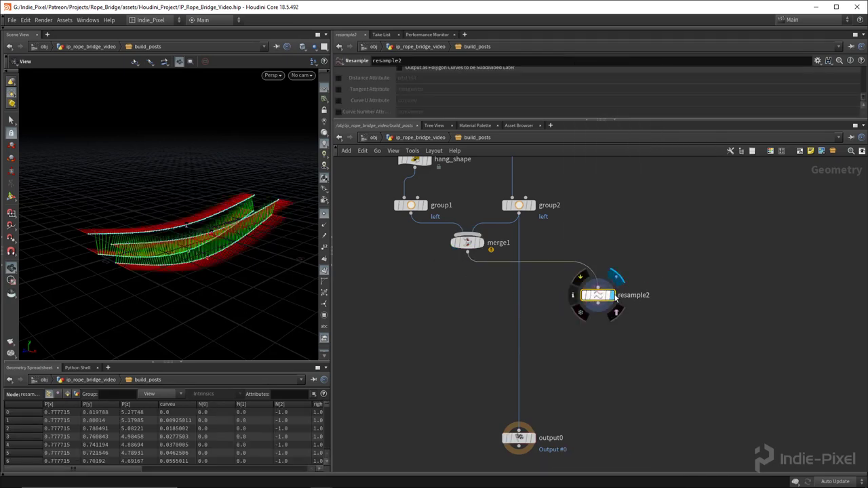
- Turn off Maximum Segment Length on resample2, enable Maximum Segments instead, and check the resampled bridge curves
left_click_drag(638, 121, 583, 266)
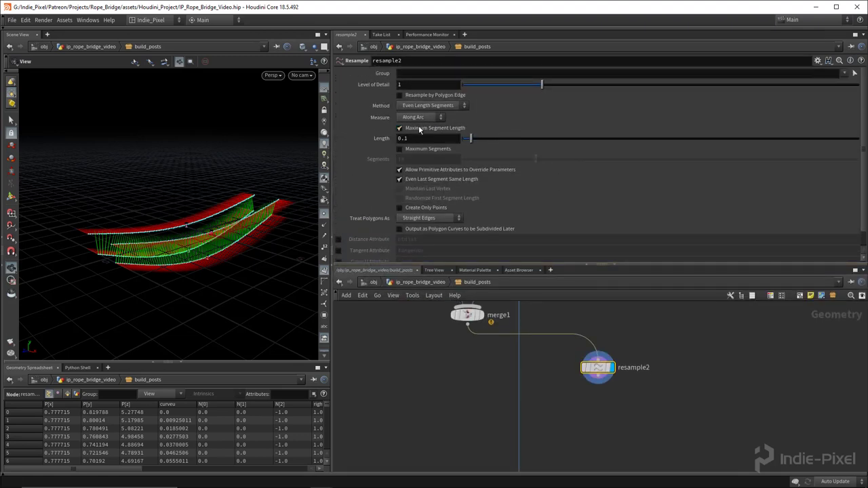
left_click(419, 132)
left_click(404, 148)
left_click_drag(214, 240, 61, 204)
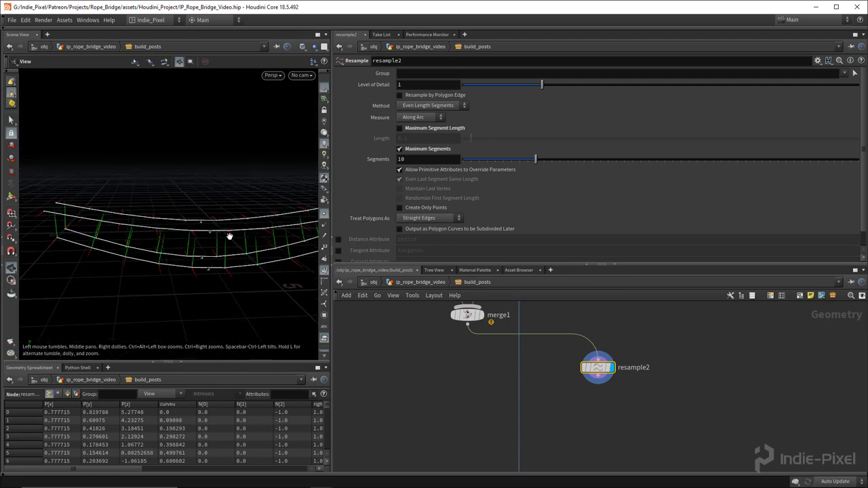
left_click_drag(235, 234, 185, 234)
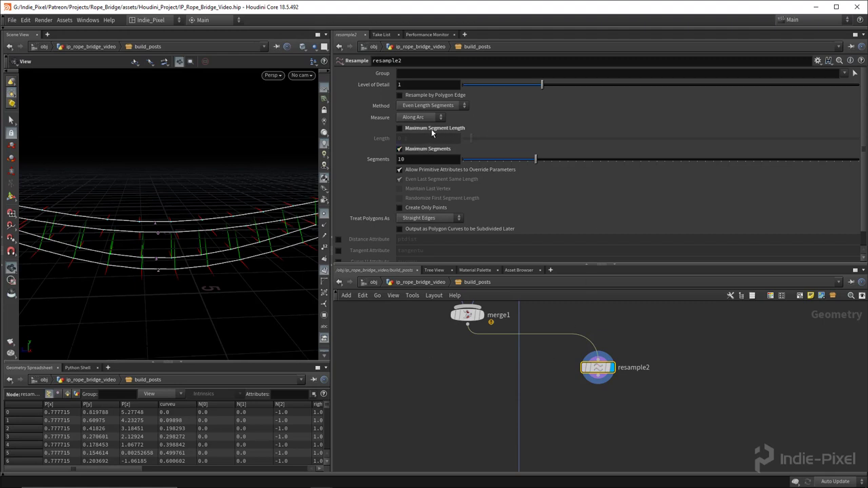
right_click_drag(258, 202, 269, 216)
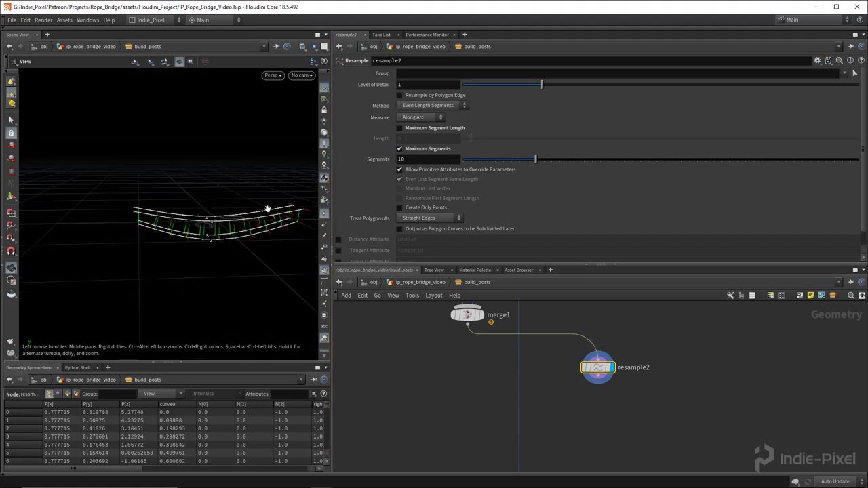
mouse_move(256, 220)
left_mouse_down()
mouse_move(281, 225)
mouse_move(209, 208)
mouse_move(219, 217)
mouse_move(242, 213)
left_mouse_up()
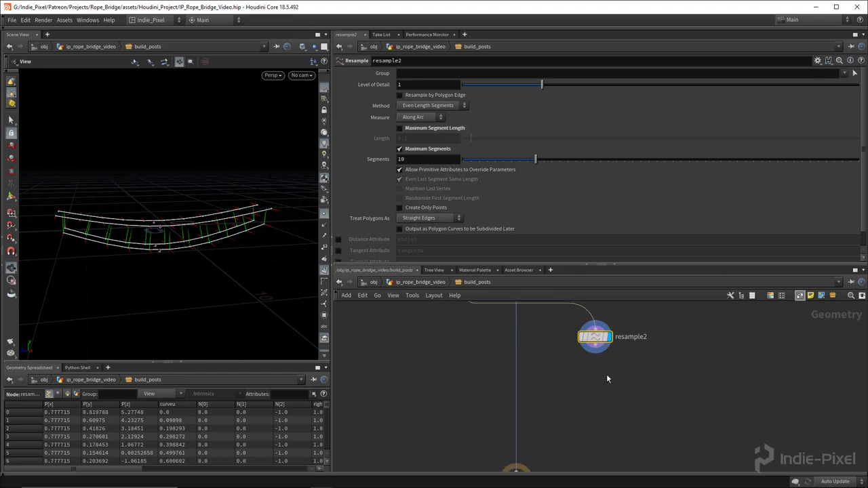
- Add a Split node after resample2, set its Group to left, and display it
key("Tab")
left_click(706, 56)
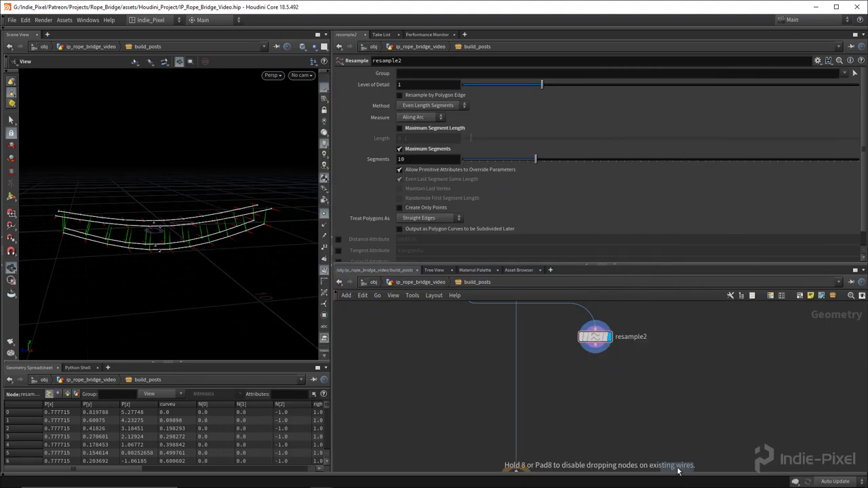
left_click(601, 384)
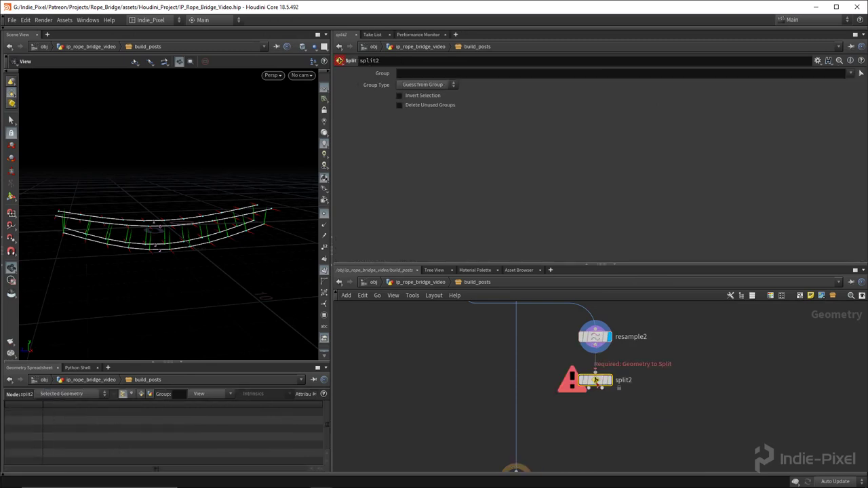
left_click(850, 72)
left_click(834, 83)
mouse_move(231, 223)
left_mouse_down()
mouse_move(194, 222)
mouse_move(230, 220)
left_mouse_up()
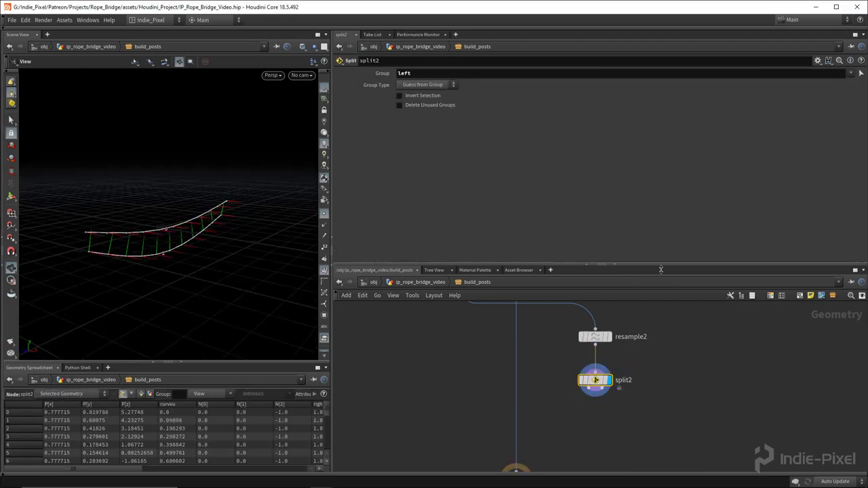
- Enlarge the network editor pane and move the output0 node away from the split2 branch
left_click_drag(647, 266, 647, 161)
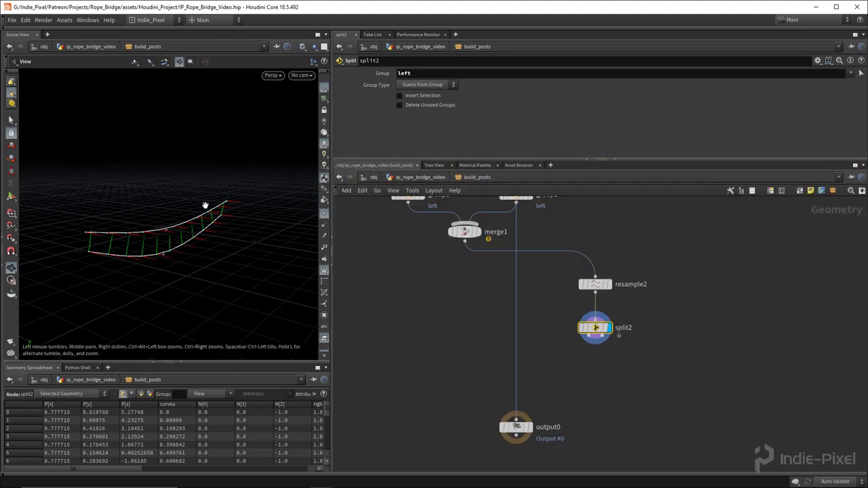
middle_click_drag(599, 387, 587, 345)
left_click_drag(502, 362, 475, 372)
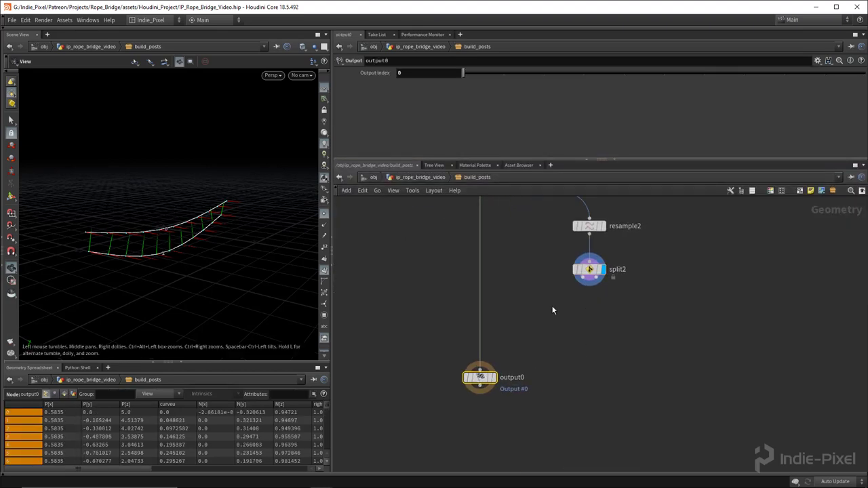
- Place an Add node below split2, wire it to the first split output, and display it
scroll(547, 311, "up", 3)
key("Tab")
type("add")
key("Return")
left_click(562, 312)
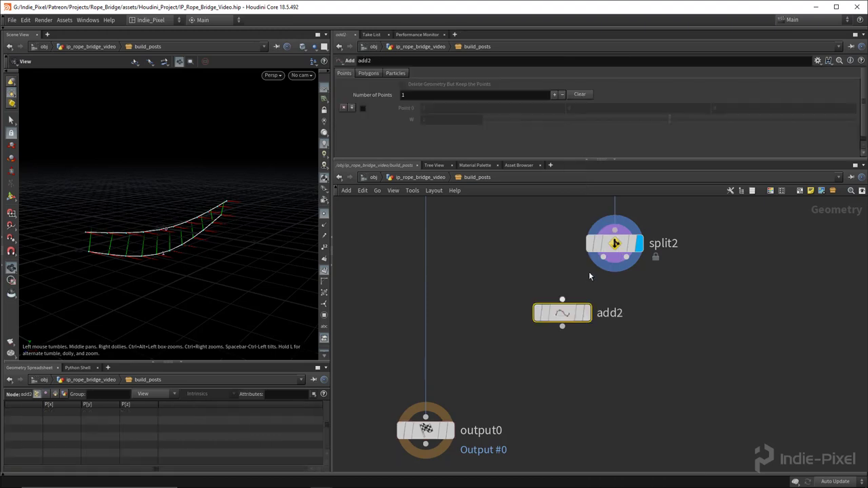
left_click_drag(603, 258, 562, 300)
left_click(587, 313)
- Set add2 to delete geometry but keep the points, and switch its polygon creation to By Group
left_click(403, 84)
left_click(368, 73)
left_click(378, 96)
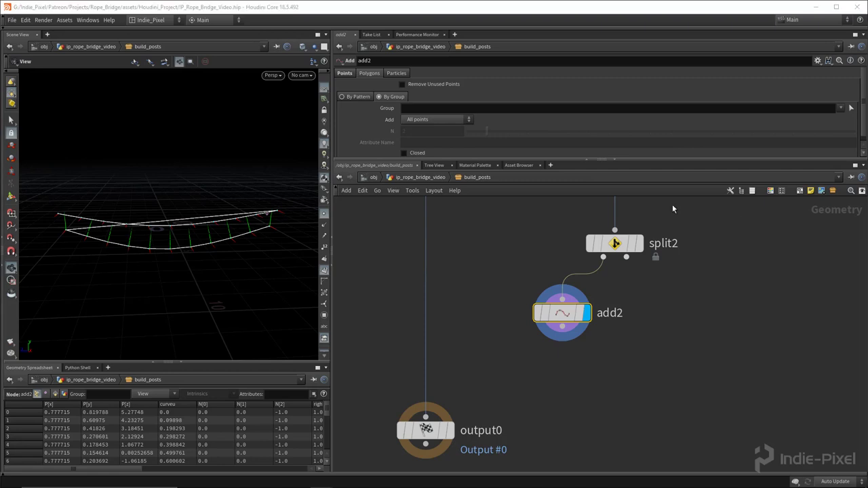
- Set add2's Add mode to Skip every Nth point with N at 11
middle_click_drag(564, 194, 543, 282)
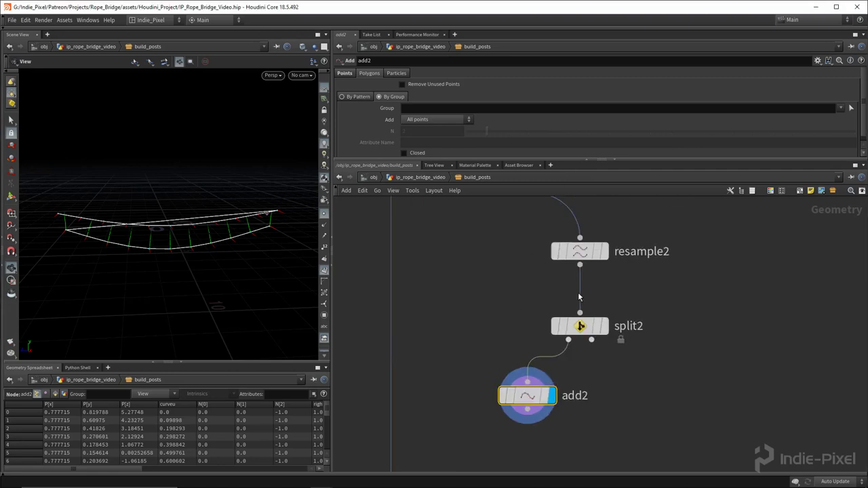
left_click(447, 120)
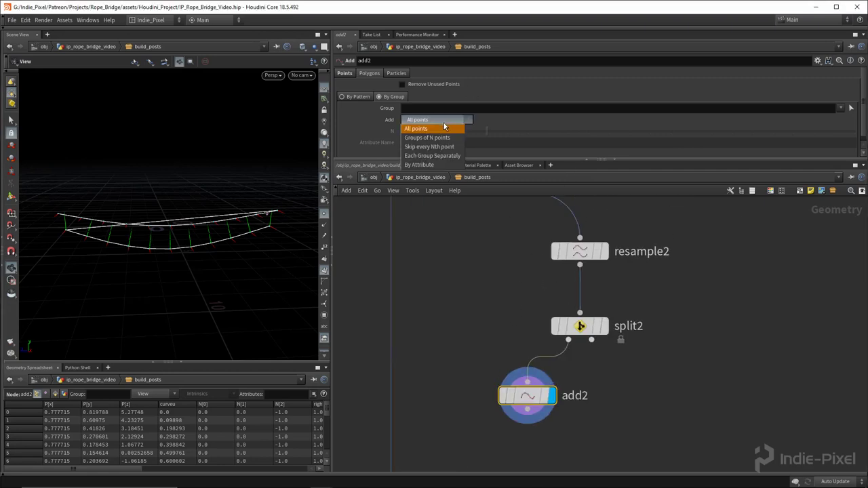
left_click(439, 147)
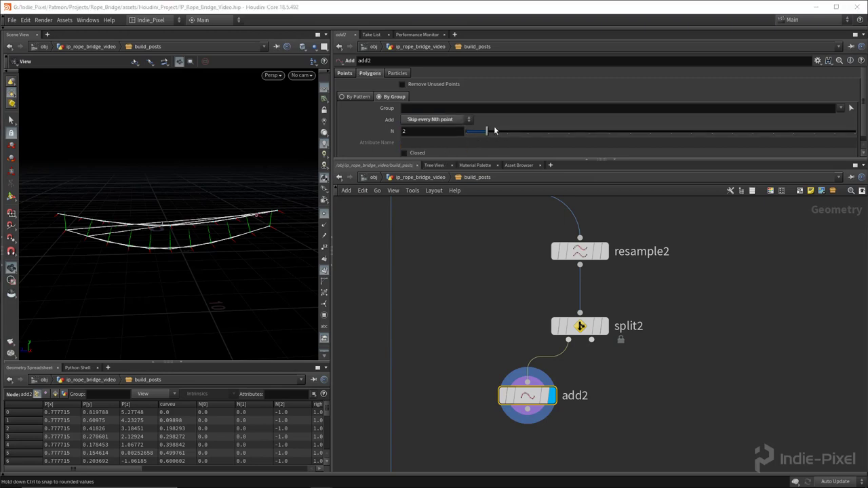
left_click_drag(489, 131, 673, 131)
left_click_drag(169, 224, 150, 224)
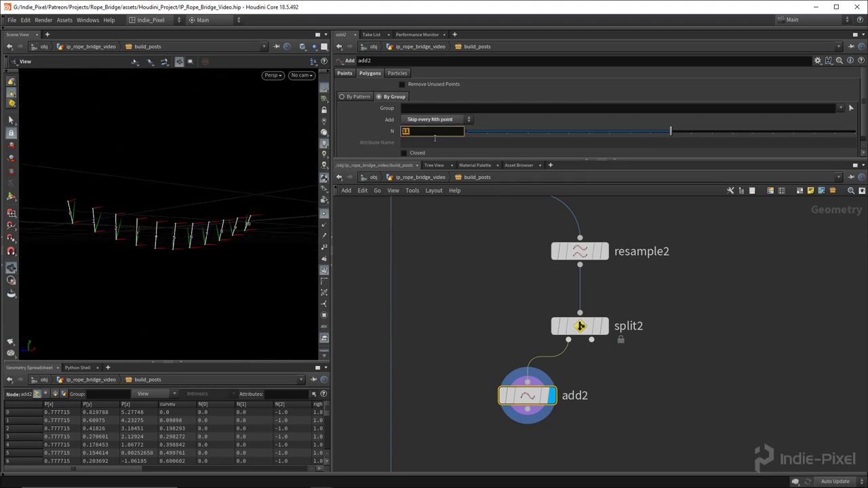
- Drive add2's N with a relative reference to resample2's Segments plus one: ch("../resample2/segs")+1
key("Up")
key("Up")
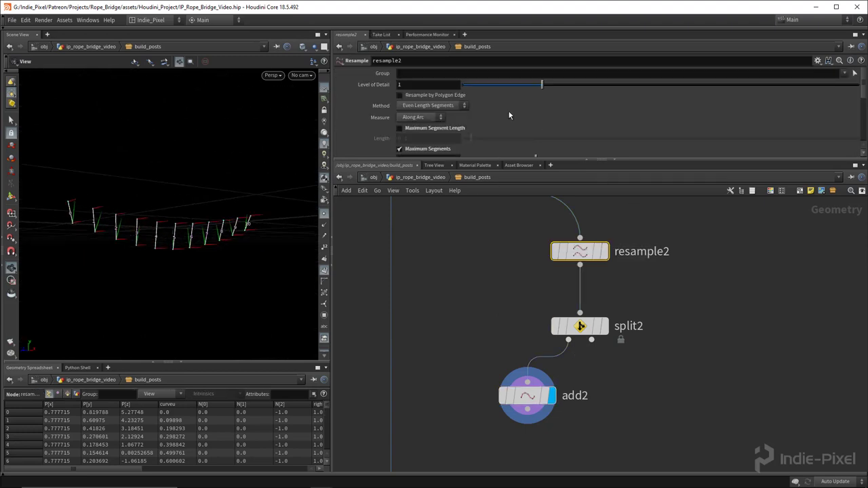
right_click(410, 112)
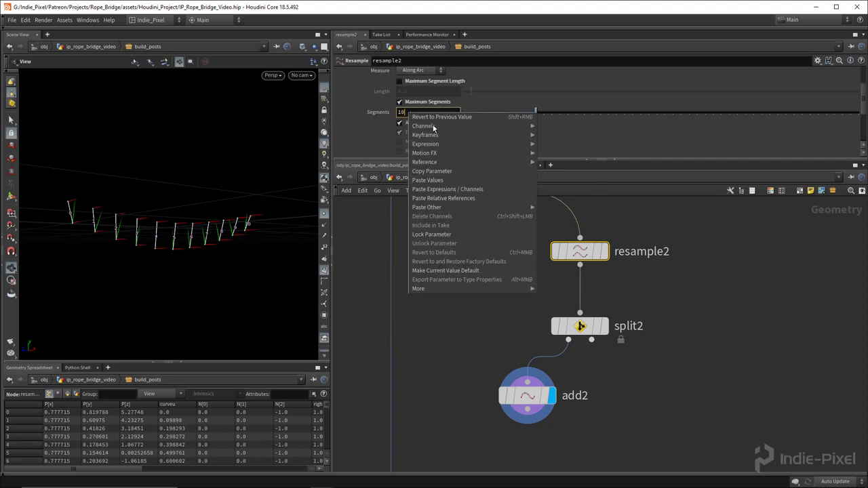
left_click(440, 171)
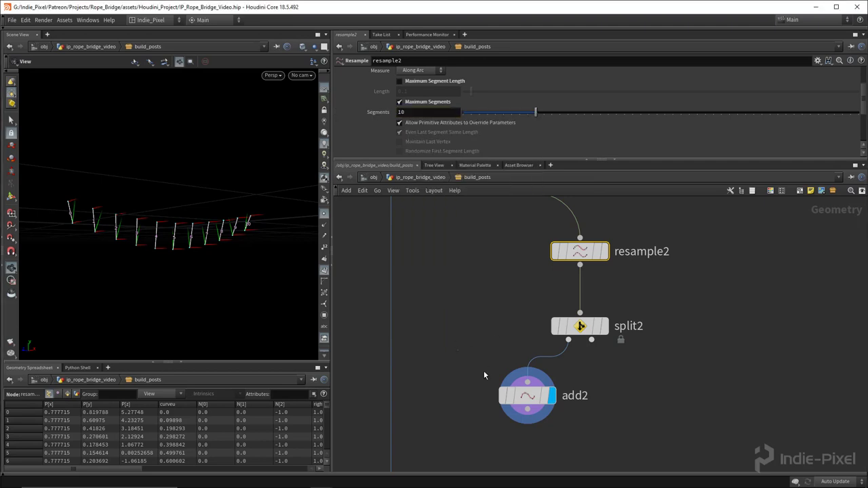
key("Down")
key("Down")
right_click(426, 131)
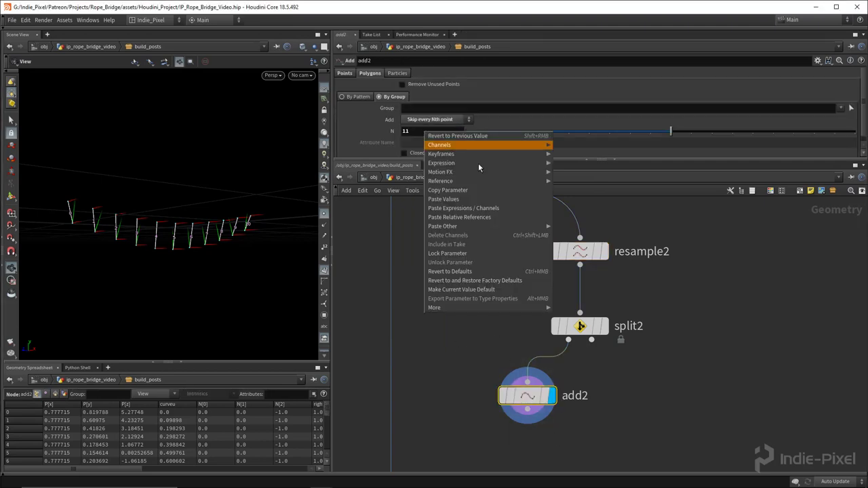
left_click(472, 218)
left_click(494, 129)
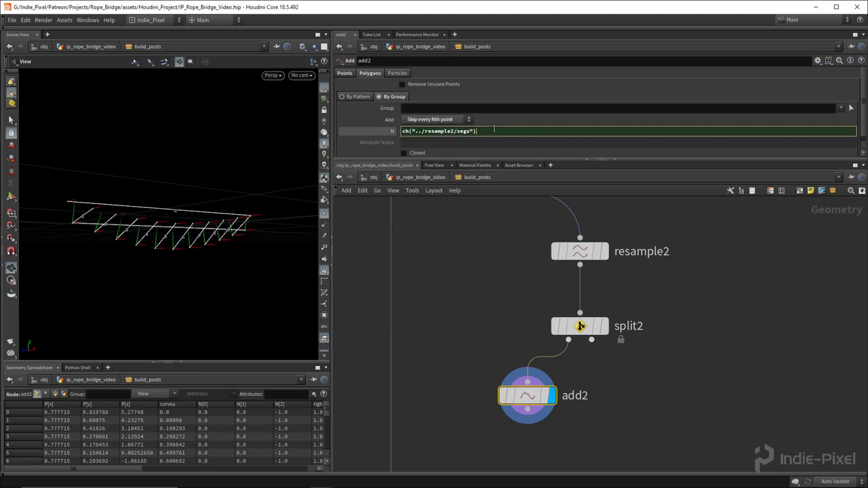
key("Return")
left_click_drag(244, 240, 178, 237)
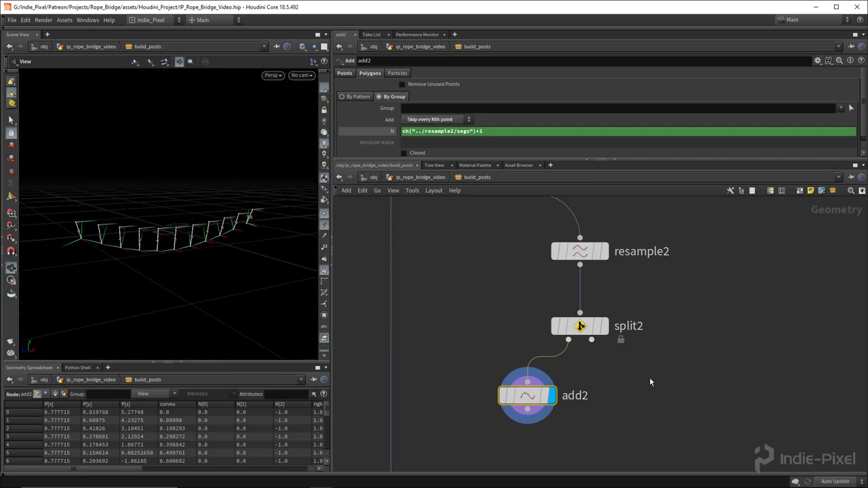
- Duplicate add2 beside the original, feed the copy from split2's second output, and display it
middle_click_drag(527, 374, 498, 305)
left_click_drag(498, 324, 613, 326, "alt")
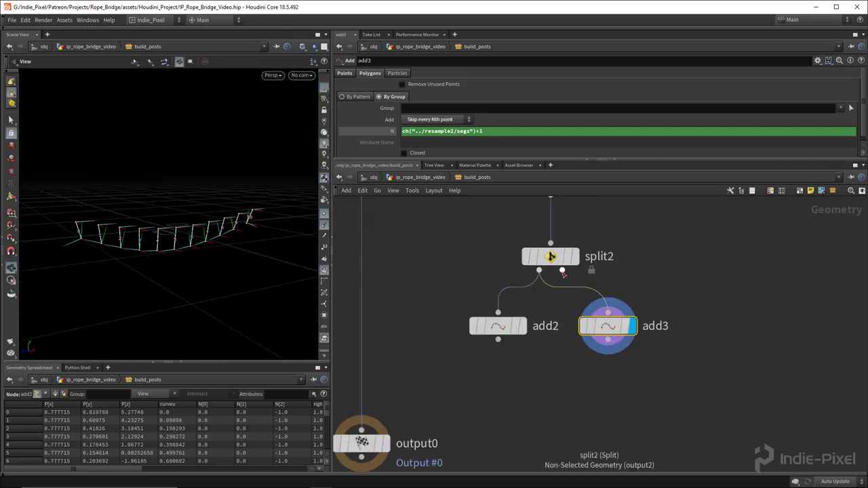
left_click_drag(498, 326, 489, 327)
middle_click_drag(509, 365, 510, 359)
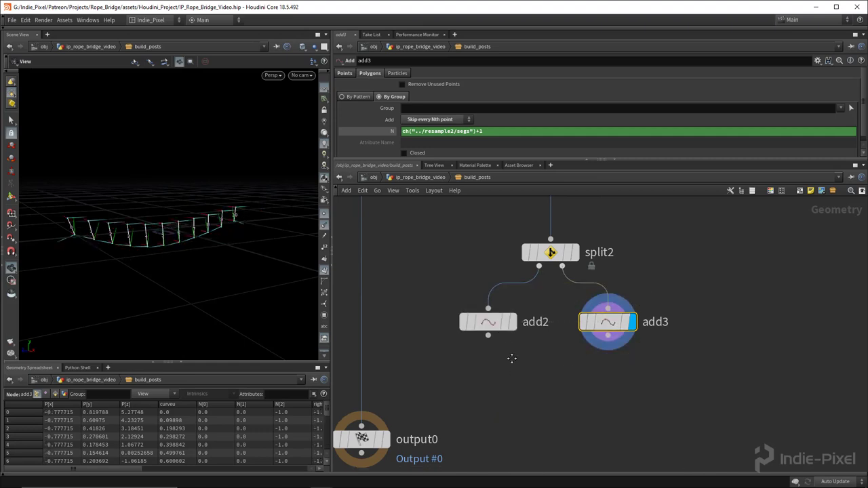
left_click_drag(151, 232, 177, 224)
- Combine add2 and add3 in a Merge node below them and display the merged posts
left_click_drag(441, 367, 514, 362)
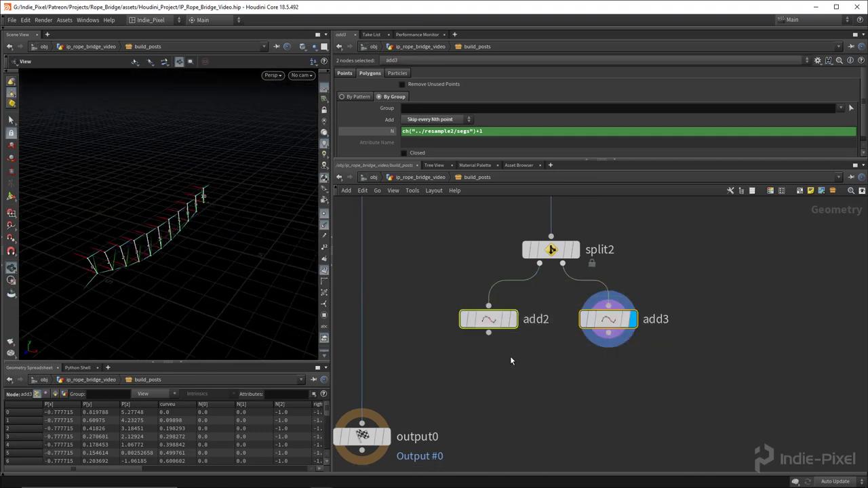
left_click_drag(490, 333, 550, 392)
key("Escape")
middle_click_drag(550, 437, 561, 374)
left_click_drag(230, 271, 204, 237)
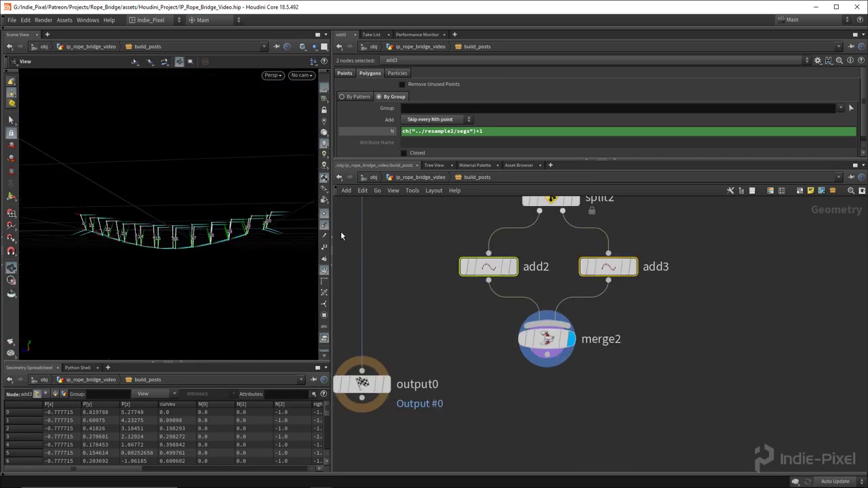
left_click_drag(309, 227, 231, 249)
left_click(547, 339)
middle_click_drag(522, 381, 519, 353)
left_click_drag(203, 244, 257, 265)
scroll(531, 352, "down", 6)
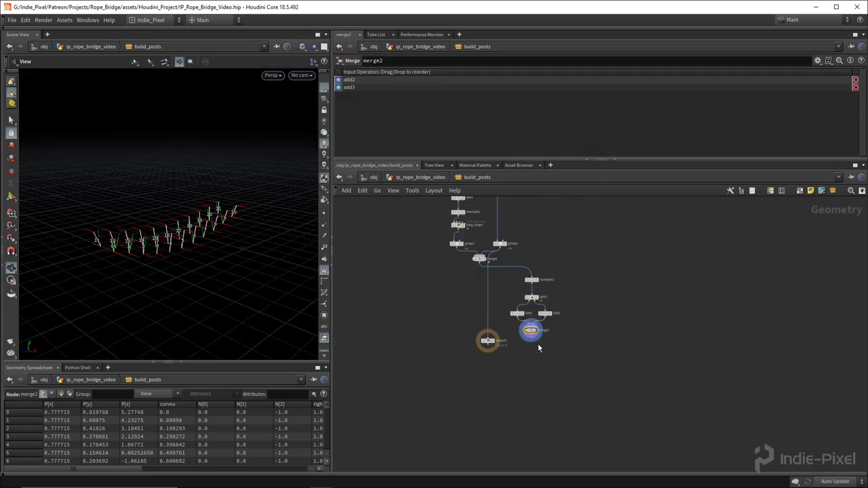
- Move the output0 node further down to make room beside the post branch
middle_click_drag(574, 386, 575, 355)
scroll(175, 261, "up", 5)
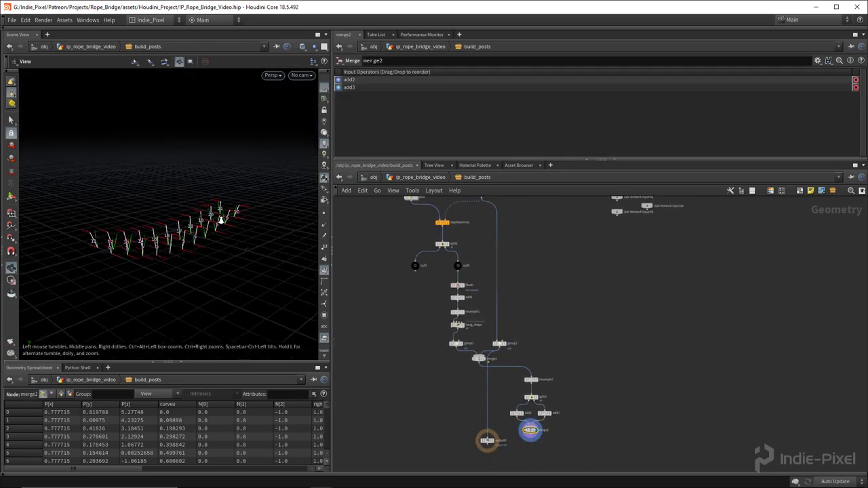
middle_click_drag(549, 434, 553, 402)
mouse_move(226, 267)
left_mouse_down()
mouse_move(252, 247)
mouse_move(120, 247)
mouse_move(205, 244)
mouse_move(238, 265)
left_mouse_up()
middle_click_drag(478, 437, 477, 397)
scroll(481, 395, "up", 2)
left_click(493, 350)
left_click_drag(494, 350, 452, 420)
- Add another Merge node, connect merge1 and merge2 to it, and display the combined curves and posts
key("Tab")
type("merge")
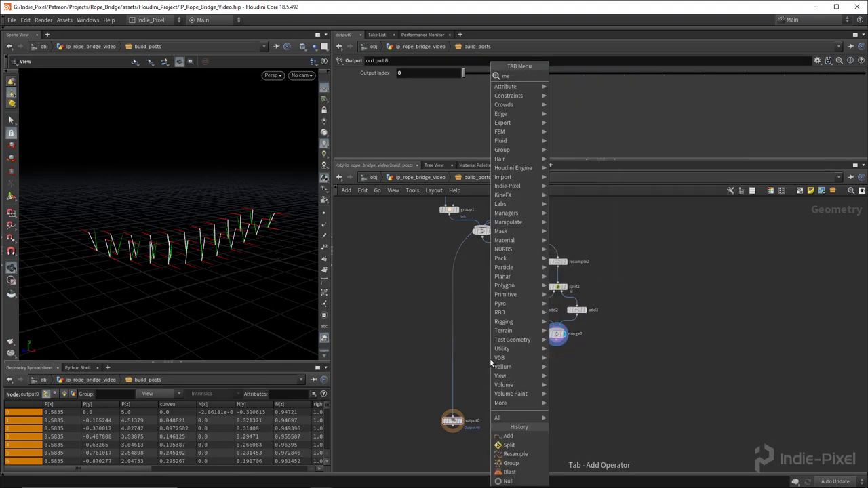
key("Return")
left_click(502, 366)
left_click(481, 236)
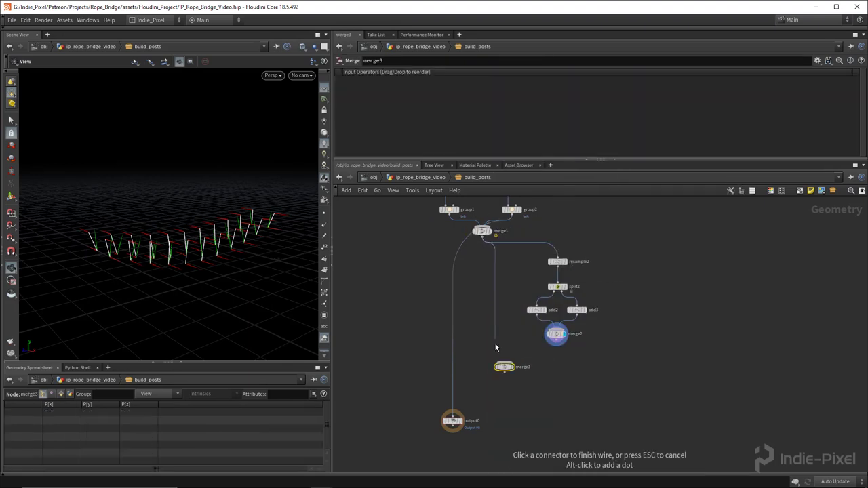
left_click(502, 362)
scroll(540, 351, "up", 3)
left_click(575, 327)
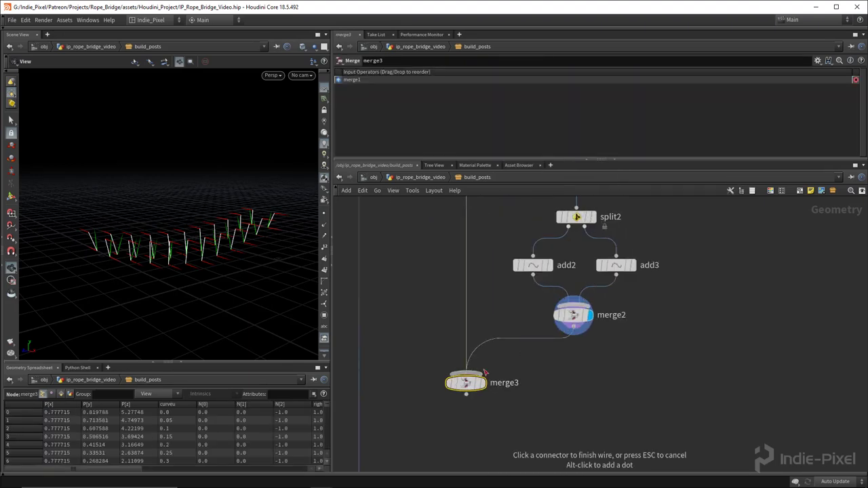
left_click(485, 372)
left_click_drag(140, 252, 245, 258)
middle_click_drag(525, 436, 527, 386)
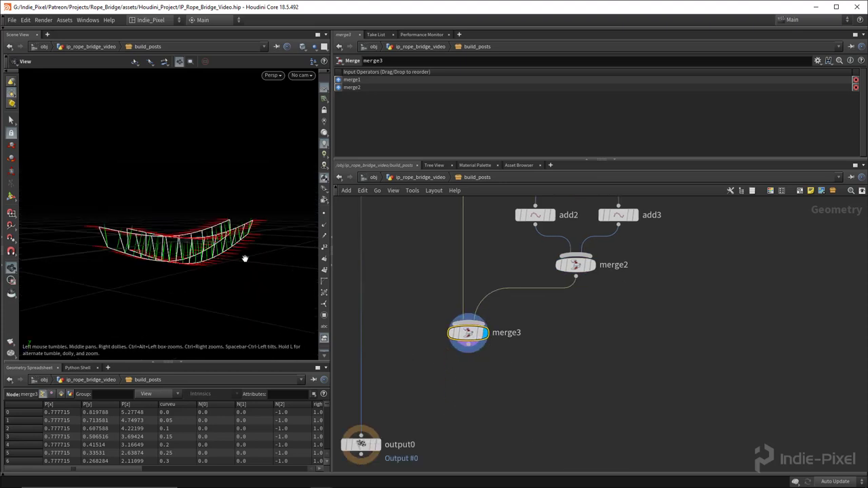
- Open a second Scene View tab in the viewport pane and frame the bridge in it
left_click(48, 34)
mouse_move(73, 53)
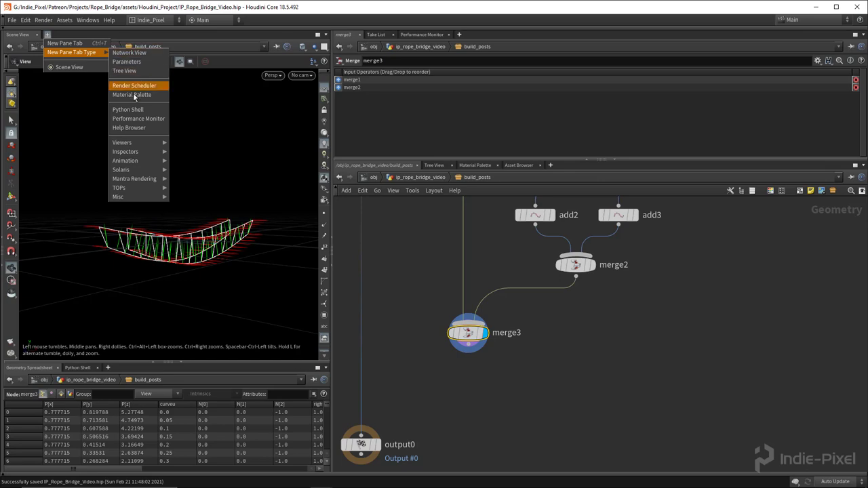
mouse_move(135, 144)
left_click(185, 143)
left_click_drag(194, 188, 163, 204)
- Inspect the merged curves with a temporary Visualize node attached to merge3, and delete that node
middle_click_drag(526, 378, 504, 333)
mouse_move(457, 301)
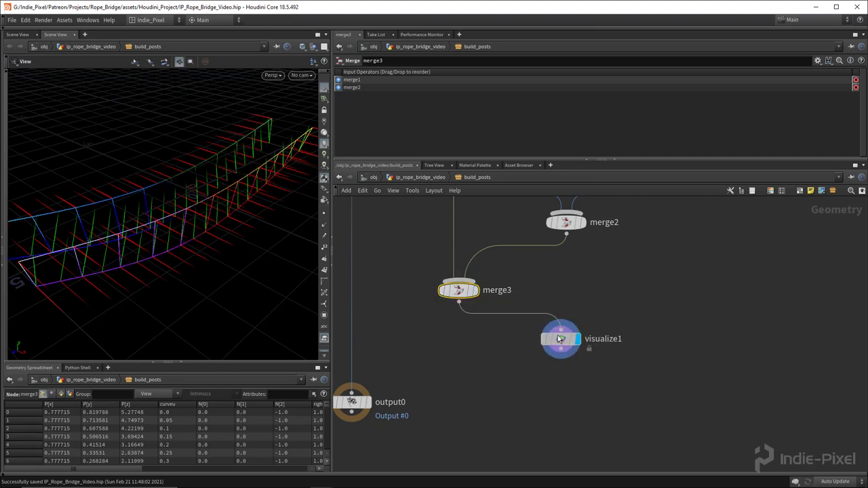
left_click(559, 342)
left_click_drag(201, 224, 326, 207)
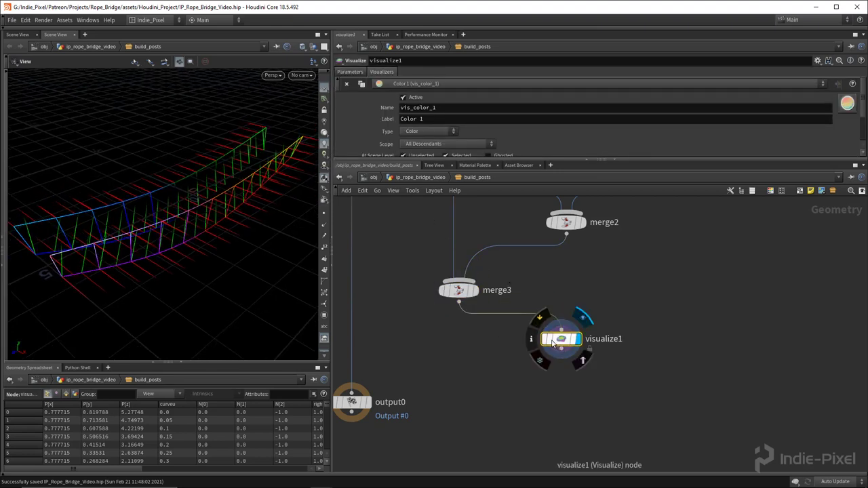
left_click_drag(178, 228, 258, 210)
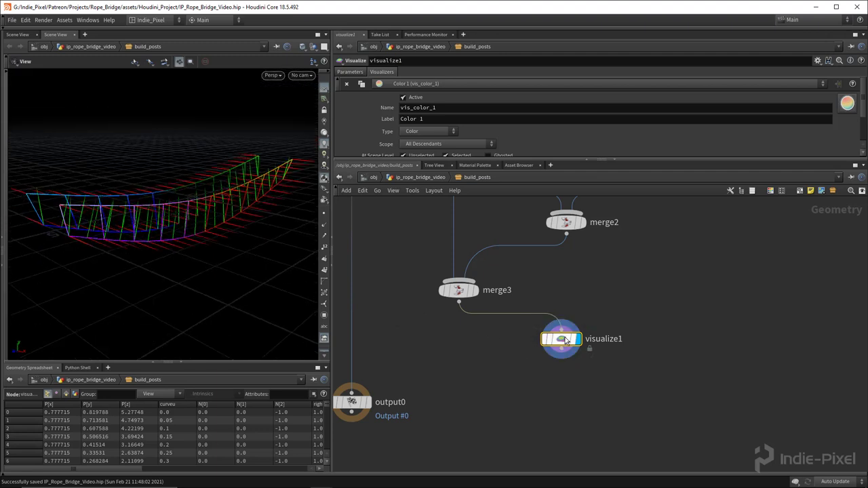
key("Delete")
scroll(543, 343, "down", 3)
scroll(484, 370, "up", 3)
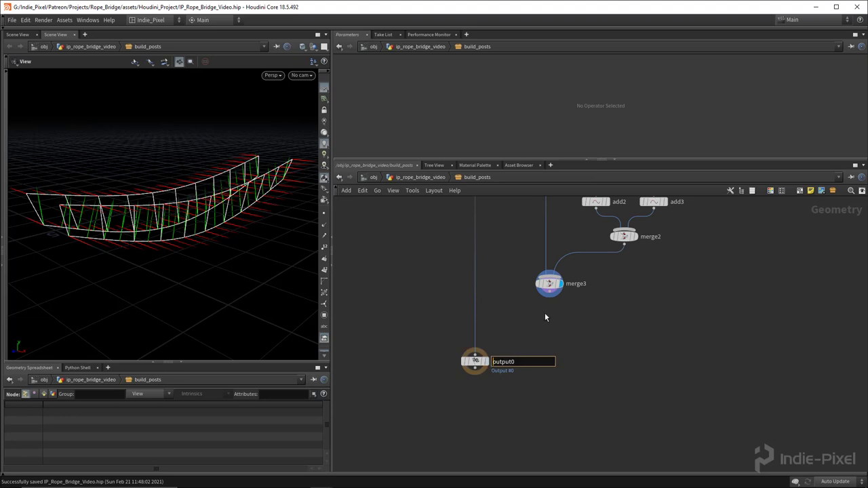
- Return to the ip_rope_bridge_video network and display build_bridge_vectors, bridge_shape, resample1 and add1 in turn to review the build
left_click(476, 364)
key("u")
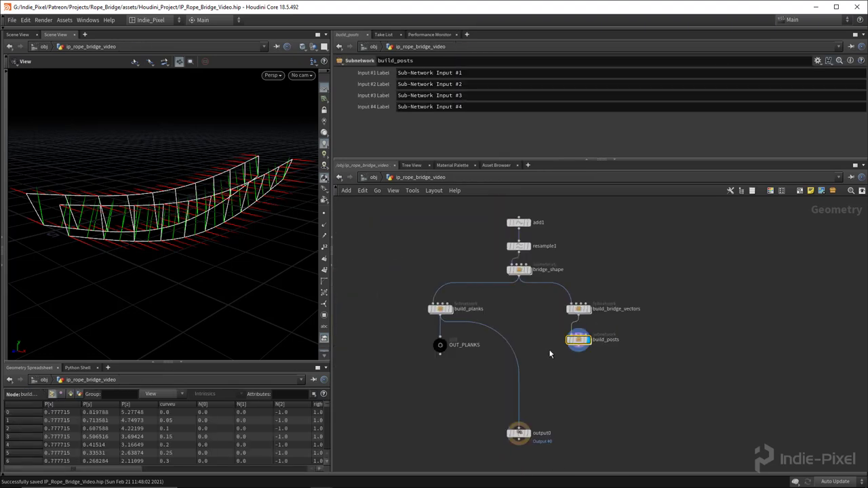
left_click(578, 310)
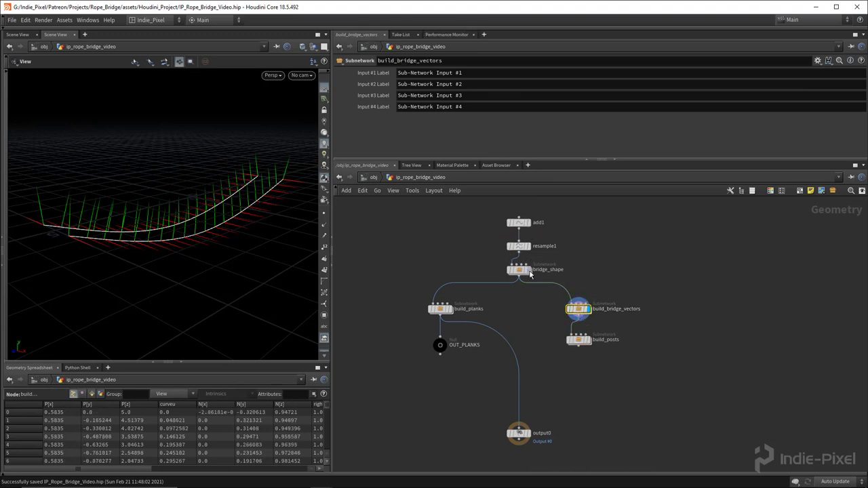
left_click(531, 272)
left_click(531, 241)
left_click(529, 223)
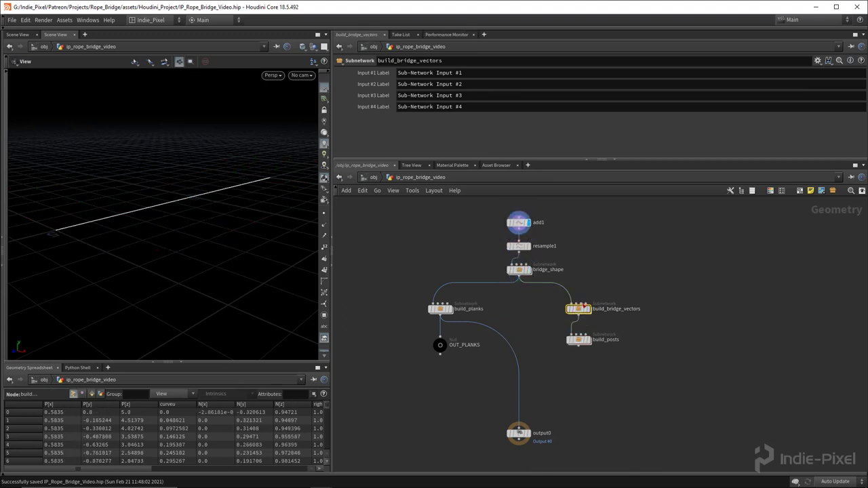
- Open the build_posts subnetwork and turn off the attribute visualization in the viewport
left_click(588, 341)
double_click(578, 342)
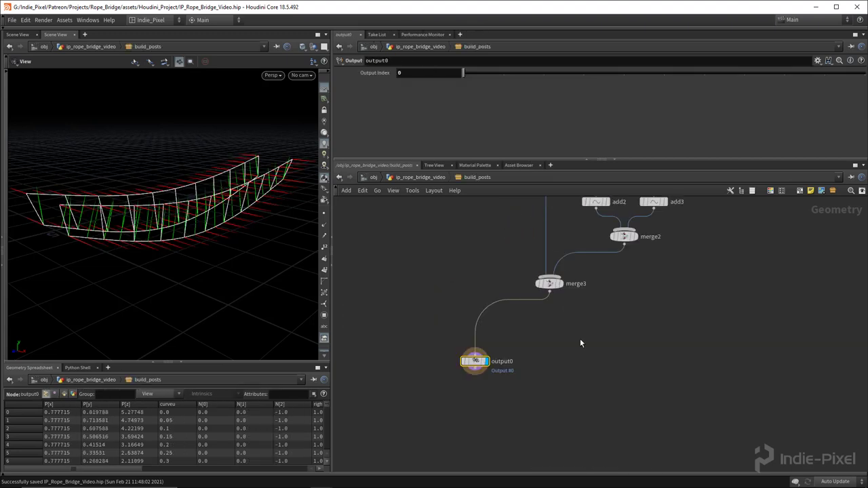
scroll(325, 312, "down", 2)
left_click(324, 312)
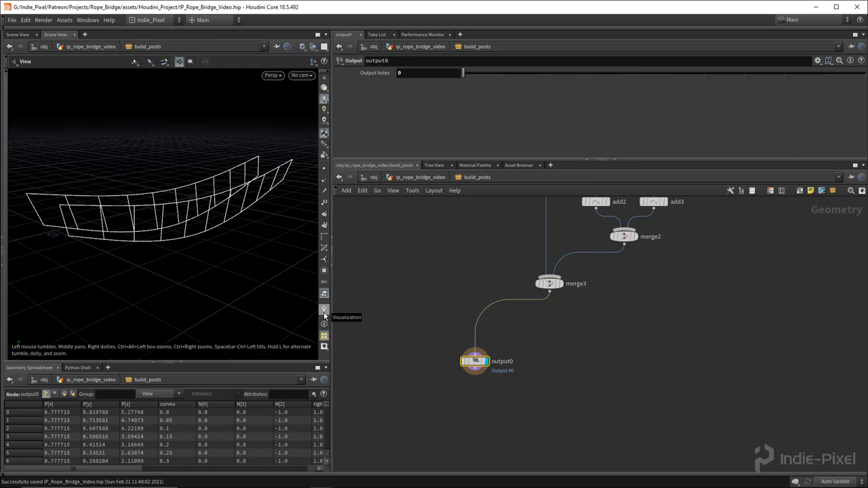
left_click_drag(237, 203, 183, 234)
scroll(581, 353, "down", 3)
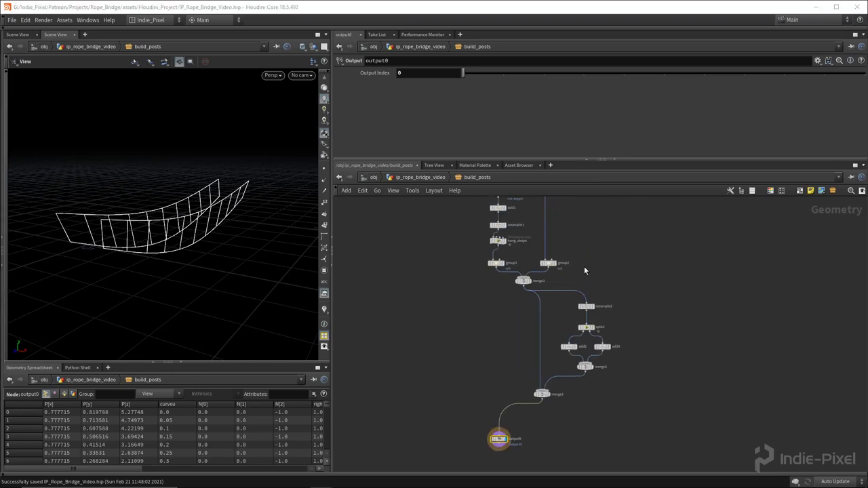
scroll(514, 392, "up", 3)
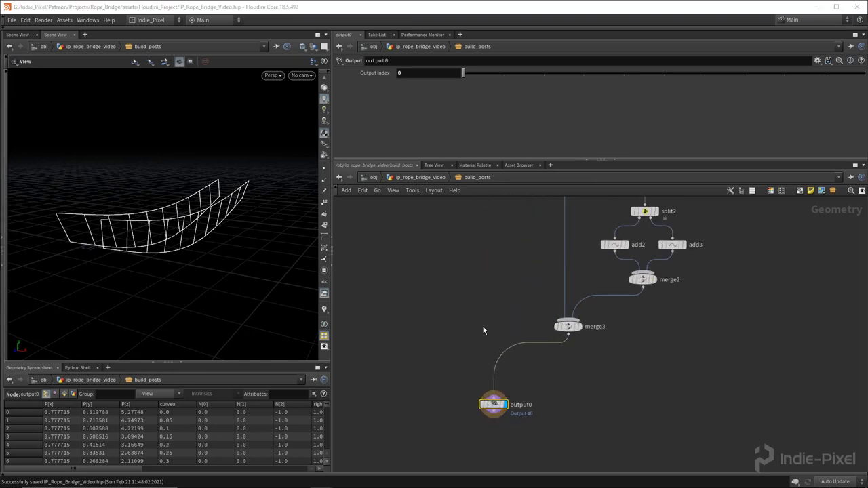
- Disconnect output0 from merge3, move the node aside, and wire null1 into it instead
left_click_drag(562, 363, 495, 331)
left_click_drag(494, 404, 379, 389)
scroll(418, 320, "down", 3)
scroll(419, 292, "down", 2)
scroll(405, 275, "up", 5)
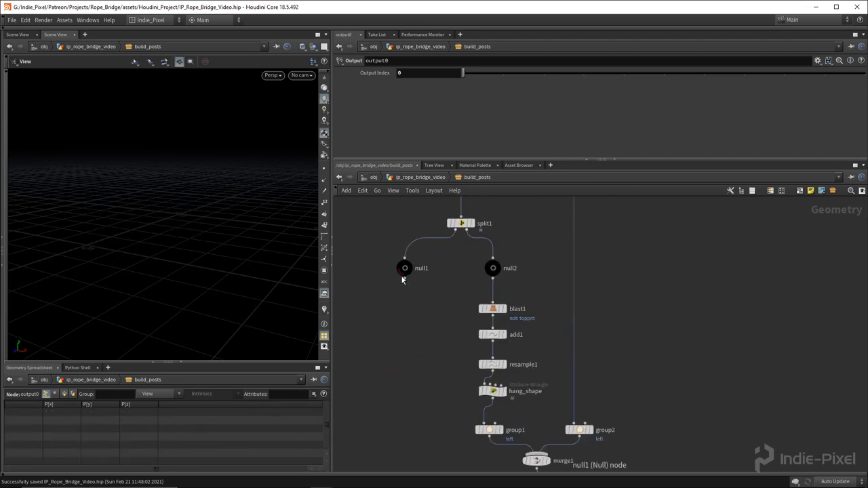
left_click(405, 278)
scroll(401, 352, "down", 5)
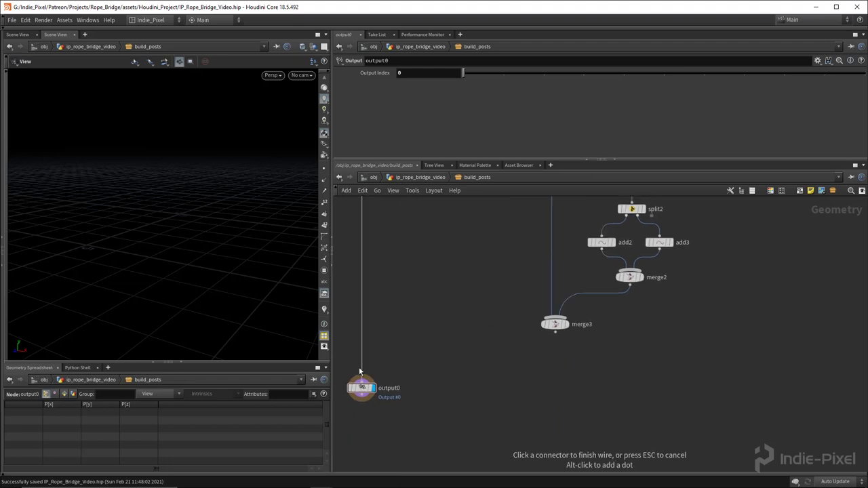
left_click(364, 392)
left_click_drag(363, 392, 395, 394)
middle_click_drag(395, 393, 393, 369)
- Add a second Output node below merge3, connect merge3 to it, and display it
key("Tab")
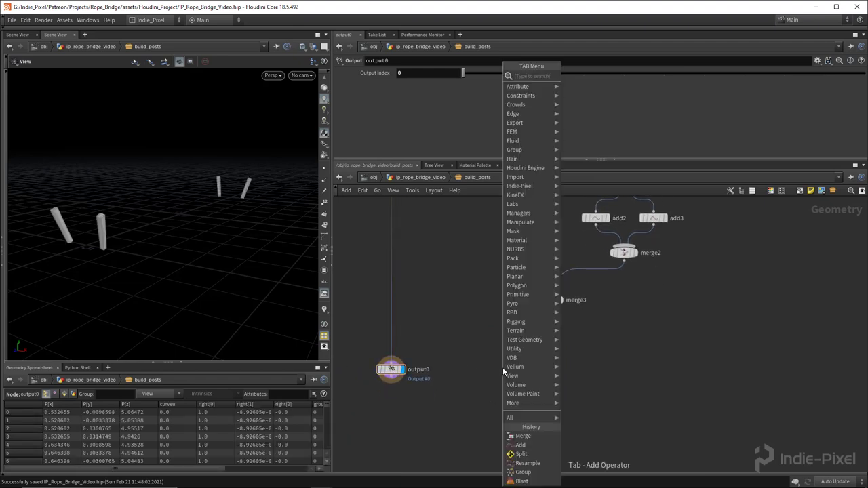
type("output")
key("Return")
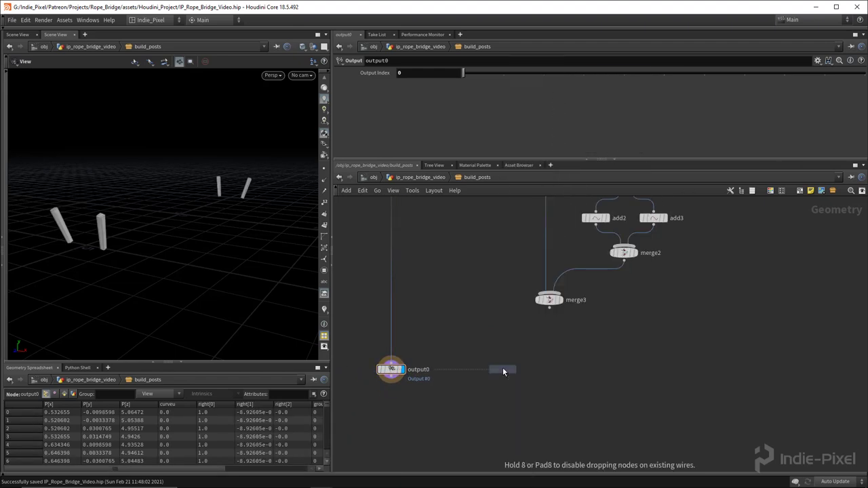
left_click(549, 370)
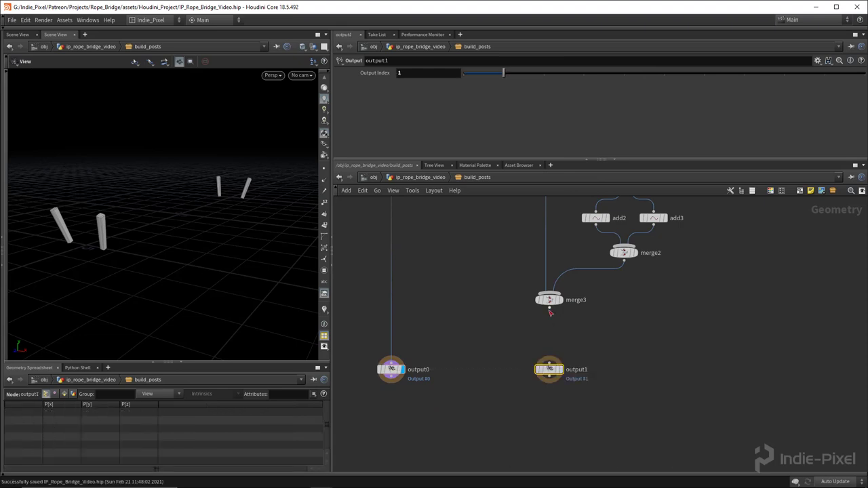
left_click(560, 370)
left_click_drag(391, 369, 453, 394, "alt")
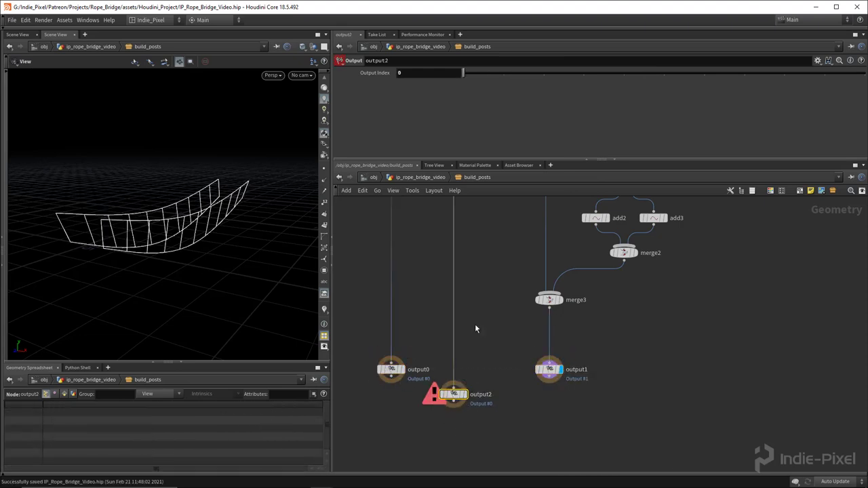
left_click_drag(441, 311, 442, 312)
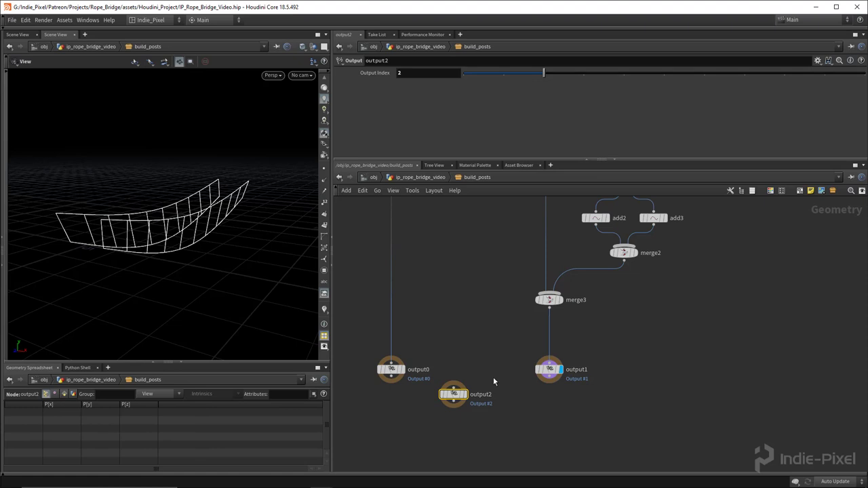
left_click_drag(358, 350, 576, 402)
left_click(454, 400)
key("Delete")
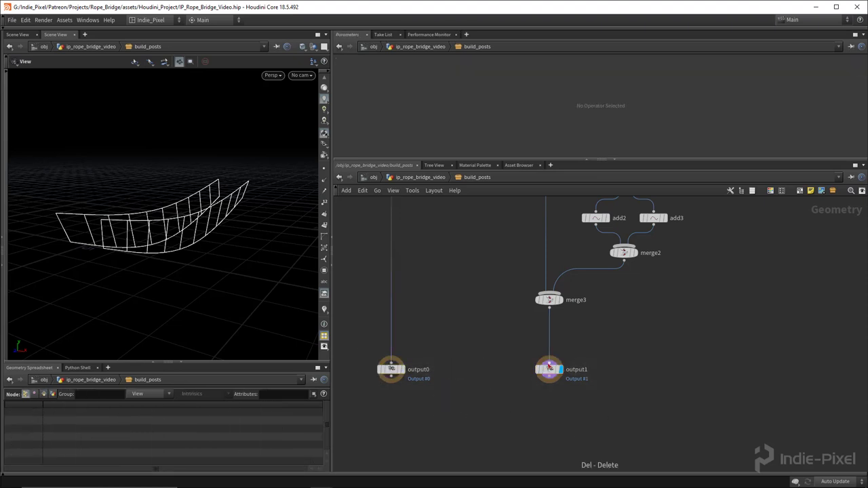
- Display output0 again and go back up to the ip_rope_bridge_video network
left_click_drag(233, 261, 217, 224)
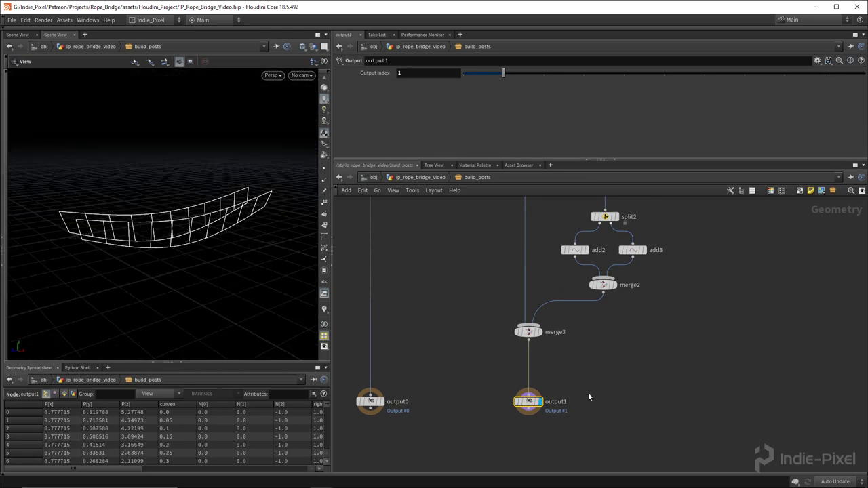
middle_click_drag(588, 392, 641, 344)
left_click(434, 352)
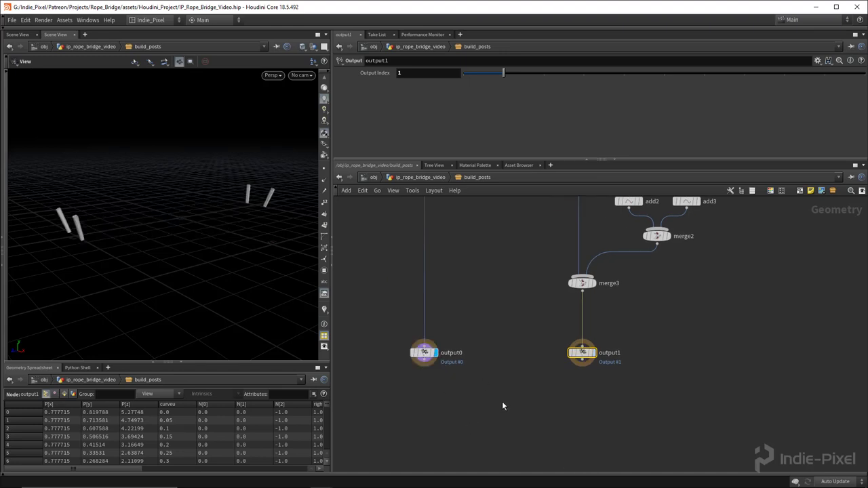
key("u")
scroll(590, 336, "up", 2)
scroll(516, 373, "down", 5)
scroll(520, 373, "up", 3)
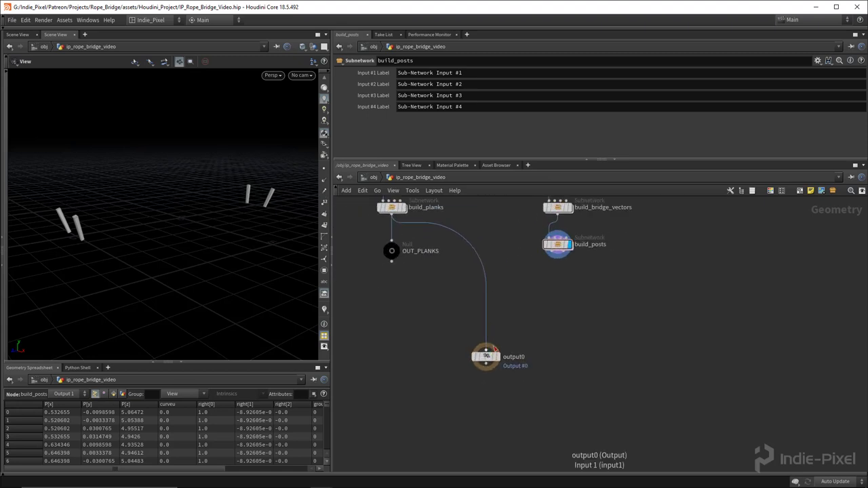
- Cut the wire between build_planks and output0, and move output0 further down the network
key("y")
left_click_drag(466, 300, 499, 318)
left_click_drag(486, 358, 487, 441)
middle_click_drag(501, 375, 501, 341)
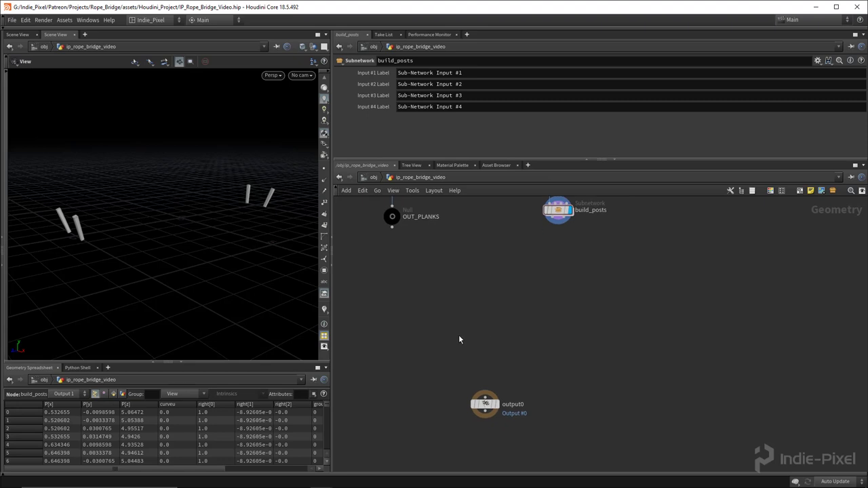
- Place an Object Merge node just above output0
key("Tab")
type("obj")
key("Return")
left_click(483, 344)
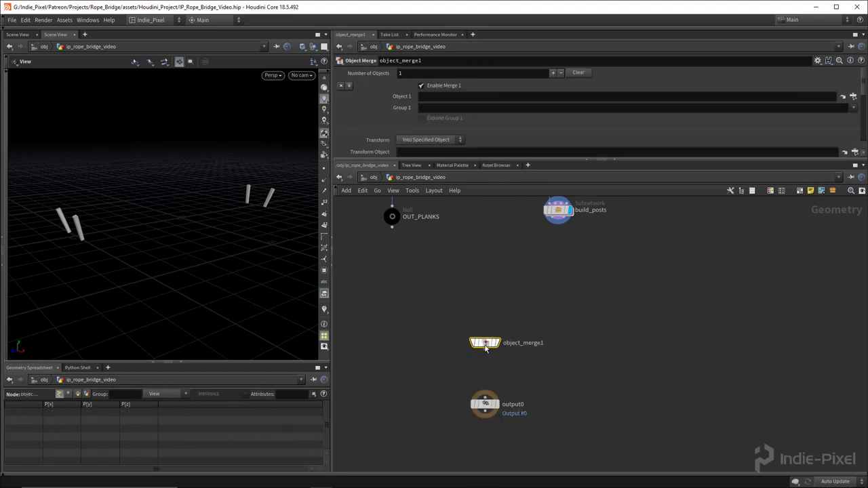
- Add a Null node, connect the first output of build_posts to it, and rename it OUT_POSTS
middle_click_drag(530, 257, 538, 345)
key("Tab")
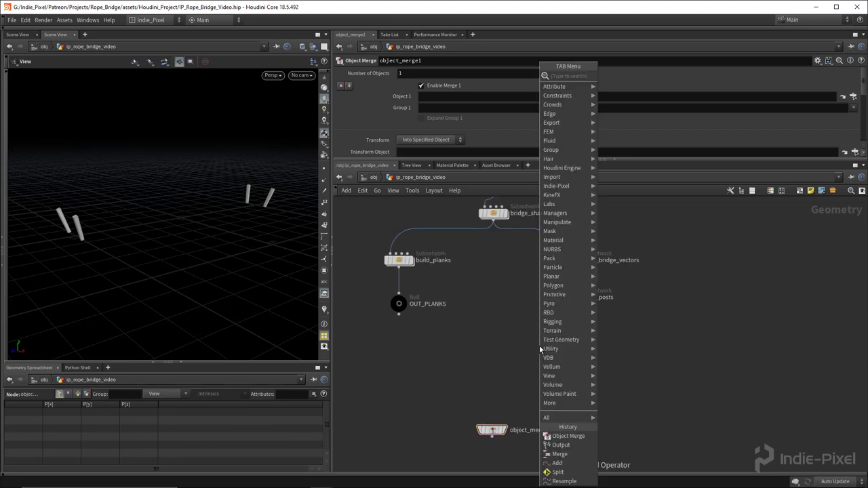
type("null")
key("Return")
left_click(542, 341)
scroll(556, 302, "up", 5)
left_click(551, 313)
left_click(496, 380)
double_click(515, 406)
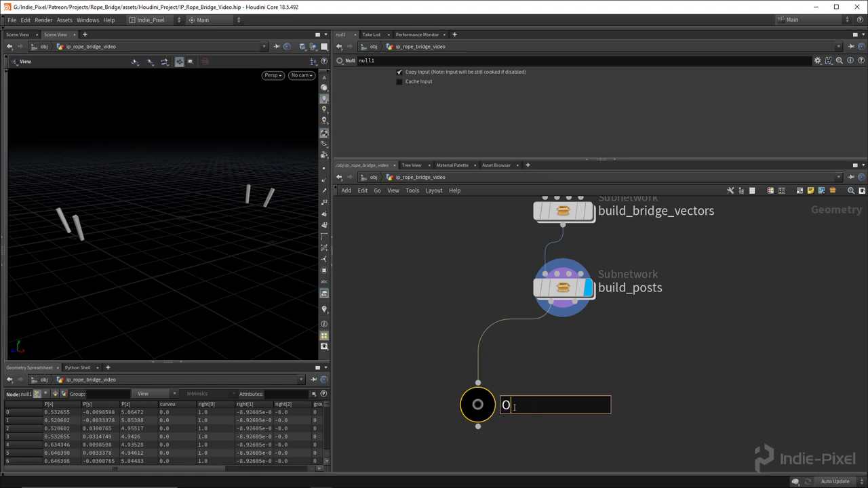
type("OUT_POSTS")
key("Return")
scroll(475, 325, "down", 5)
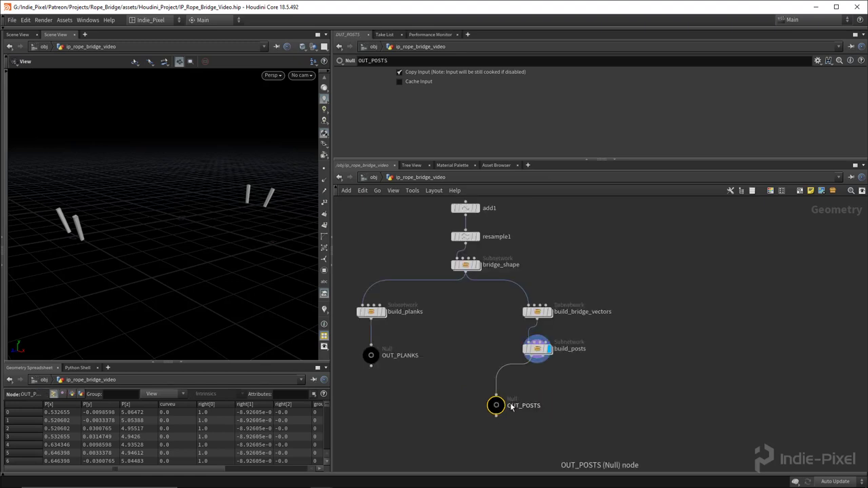
- Rename the Object Merge node as assemble
left_click(483, 413)
scroll(523, 416, "up", 3)
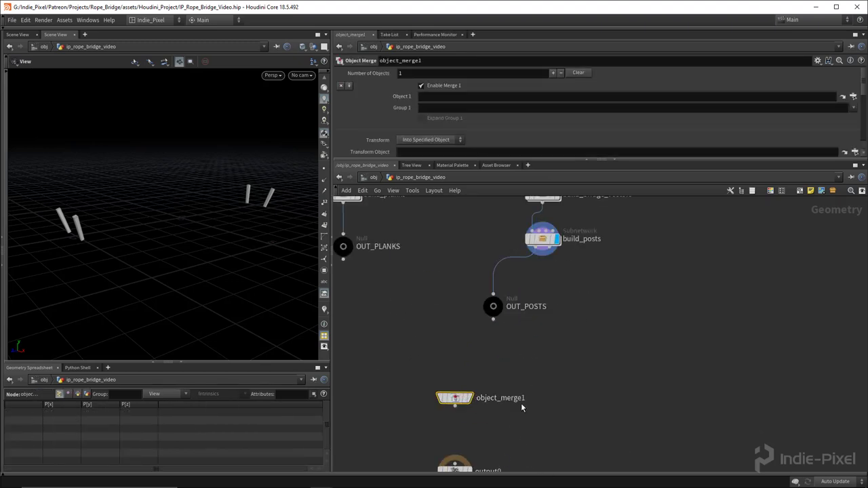
double_click(509, 398)
type("assemble")
key("Return")
- Reference OUT_POSTS as Object 1 of the assemble node, set its Transform to None, and display the node
scroll(514, 400, "down", 4)
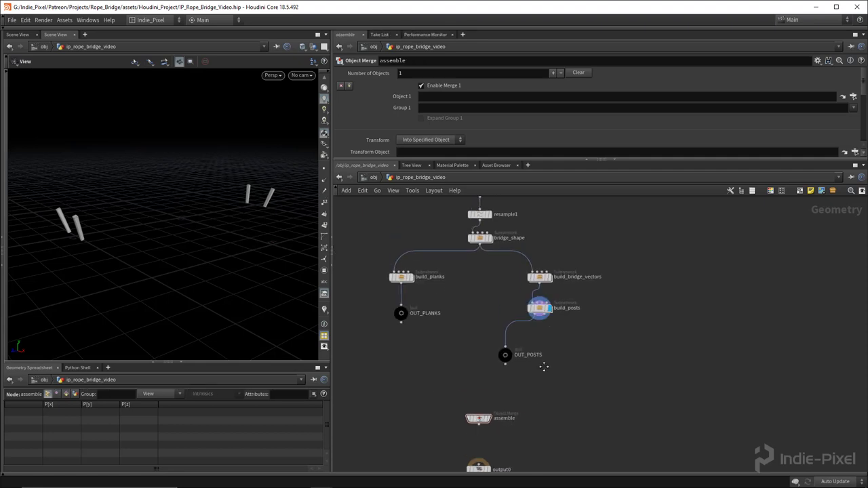
left_click_drag(503, 360, 448, 99)
left_click(428, 140)
left_click(417, 145)
middle_click_drag(533, 340, 532, 271)
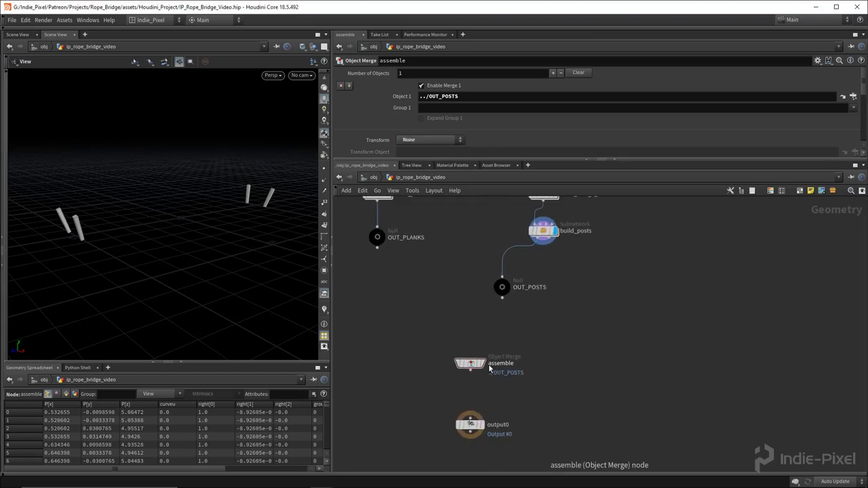
scroll(488, 364, "up", 3)
- Increase the assemble node's number of objects to 2 and reference OUT_PLANKS as Object 2
left_click_drag(634, 160, 631, 243)
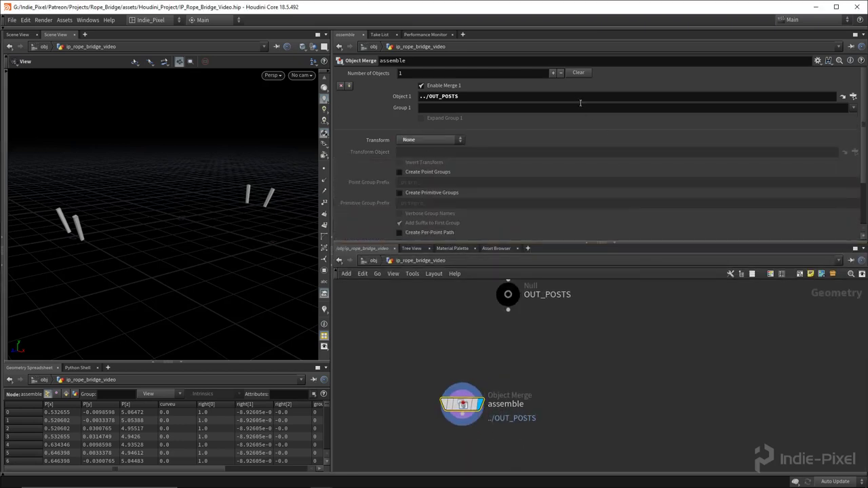
left_click(553, 73)
scroll(431, 360, "down", 2)
left_click_drag(450, 380, 465, 112)
left_click_drag(444, 146, 444, 143)
left_click_drag(122, 237, 231, 207)
left_click_drag(651, 242, 648, 152)
middle_click_drag(619, 401, 562, 364)
scroll(508, 378, "up", 4)
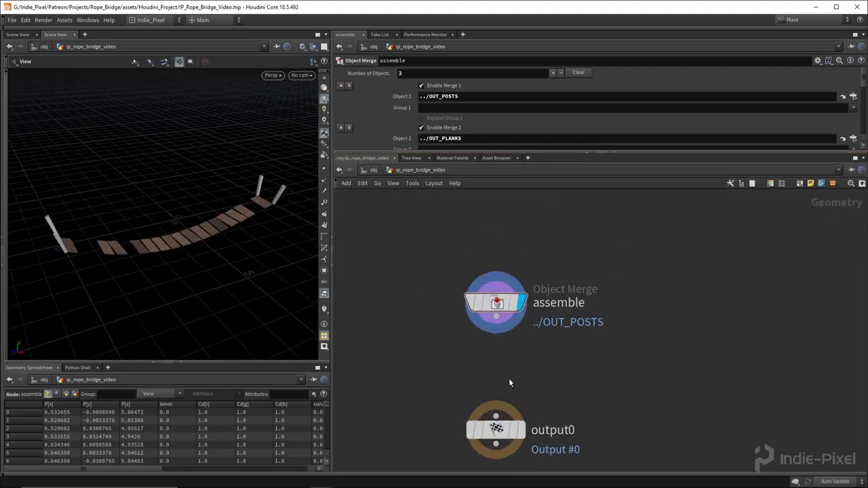
- Connect assemble to output0, display output0, and move it down to make room between them
left_click(496, 316)
left_click(502, 416)
middle_click_drag(502, 424, 494, 364)
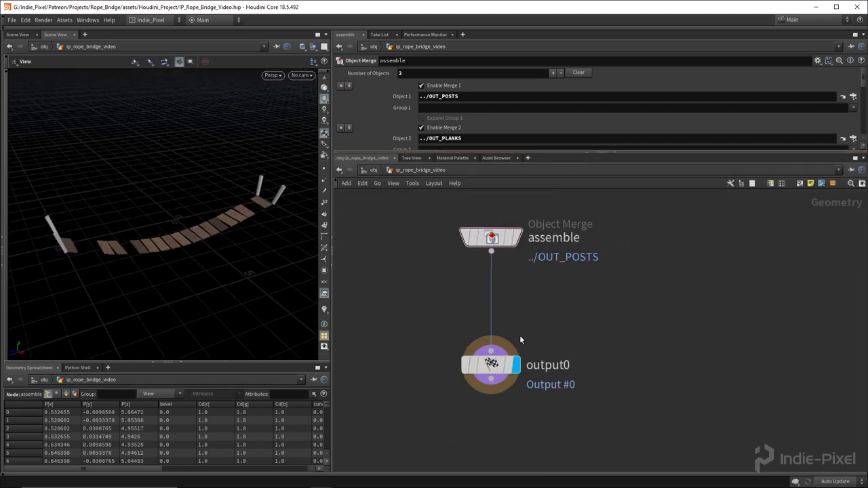
left_click_drag(492, 364, 492, 429)
scroll(474, 357, "down", 3)
- Insert a Normal node between assemble and output0 with a cusp angle of 0, and inspect the shaded bridge
key("Tab")
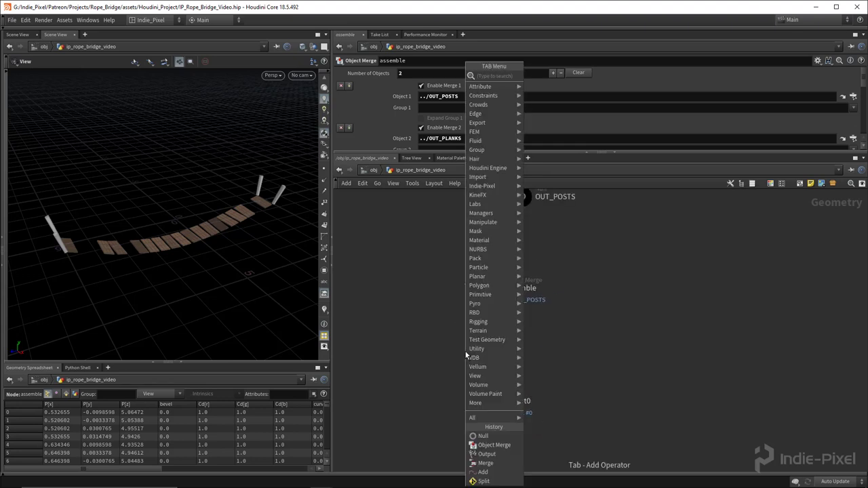
key("Escape")
left_click(460, 357)
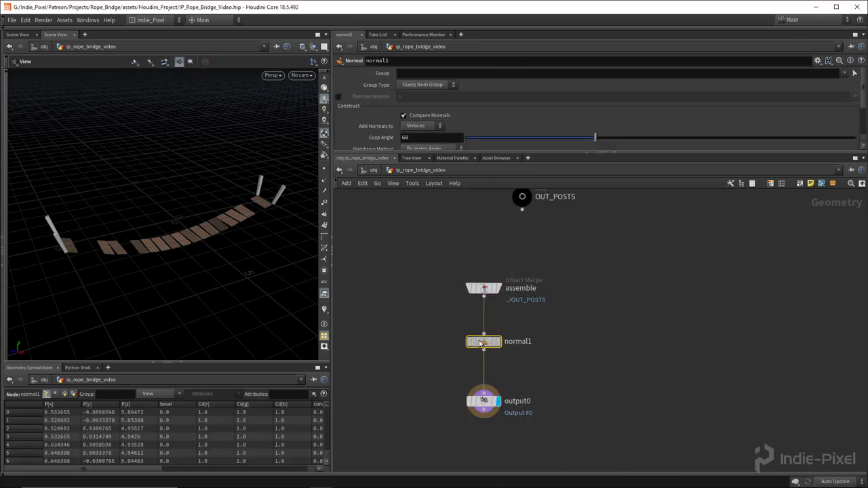
left_click_drag(485, 138, 463, 144)
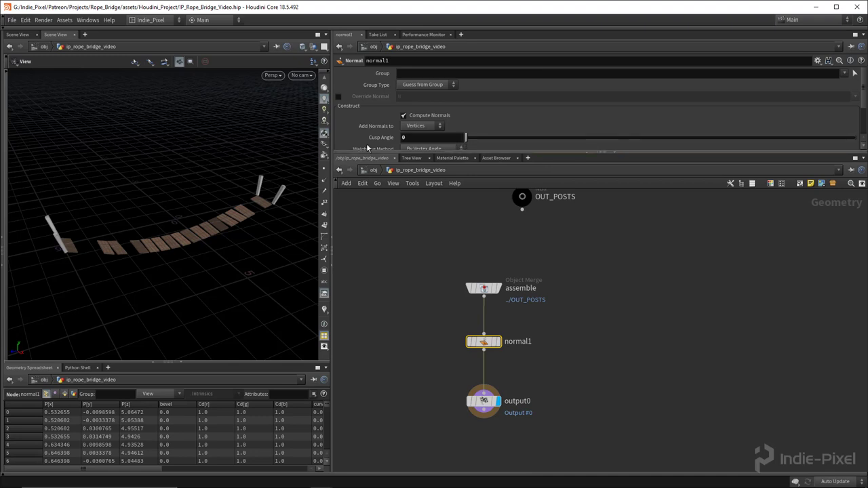
scroll(461, 118, "down", 2)
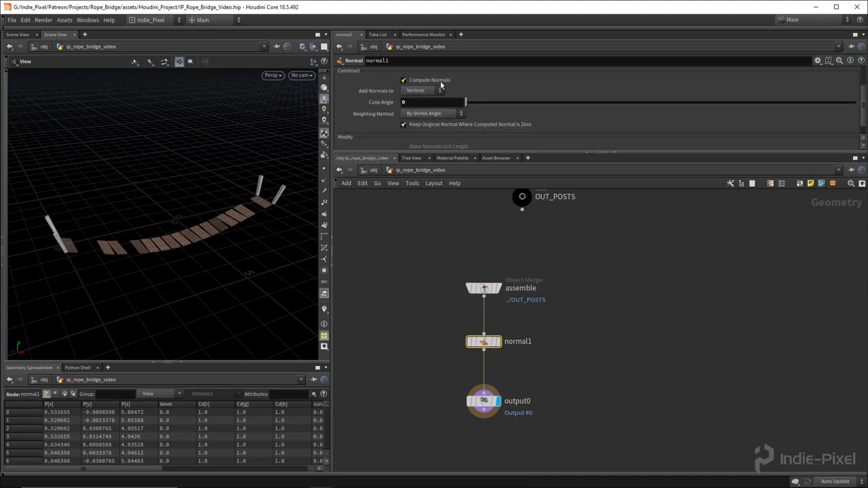
left_click(483, 401)
left_click_drag(203, 217, 223, 264)
- Add a Null node, connect the second output of build_posts to it, and display the side curves
scroll(566, 343, "down", 4)
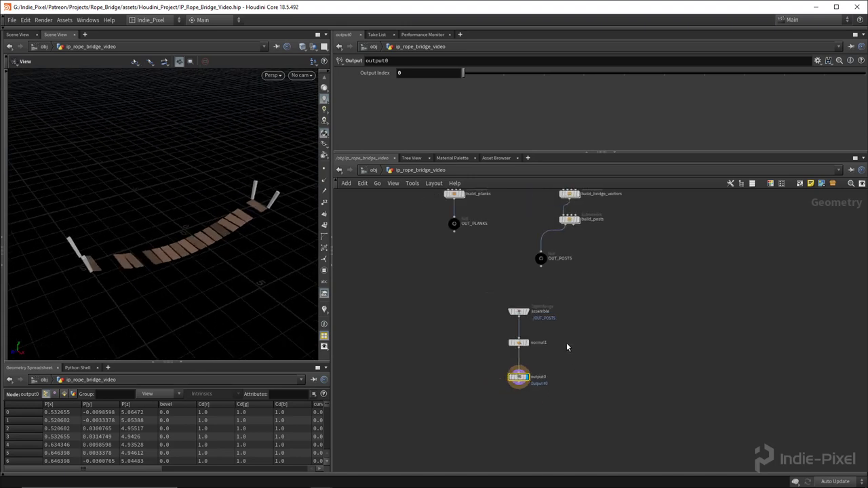
scroll(556, 292, "up", 3)
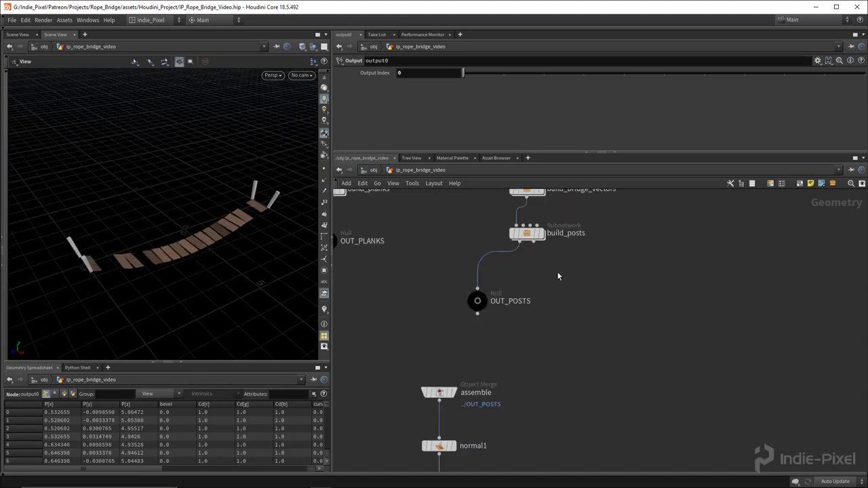
key("Tab")
type("null")
key("Return")
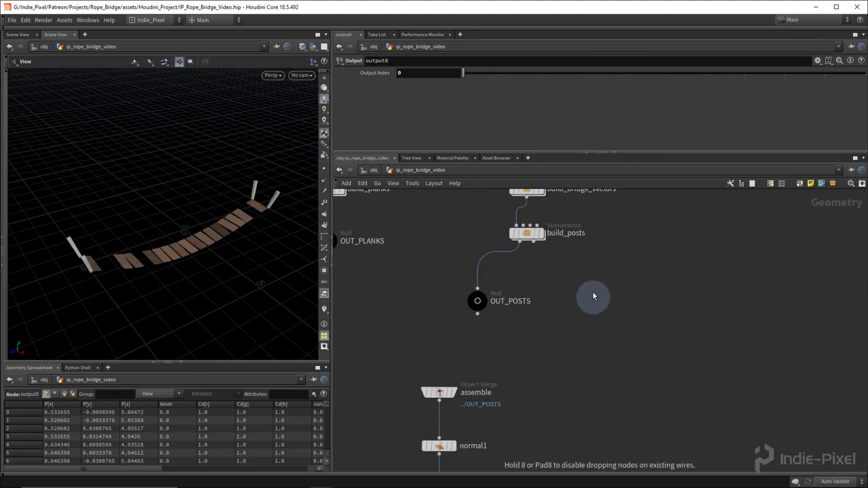
left_click(592, 292)
left_click_drag(527, 241, 592, 284)
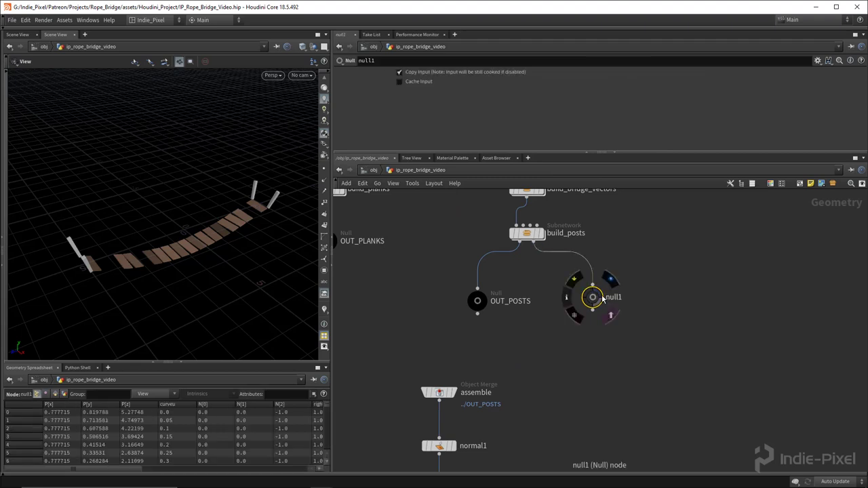
key("r")
left_click_drag(145, 247, 156, 231)
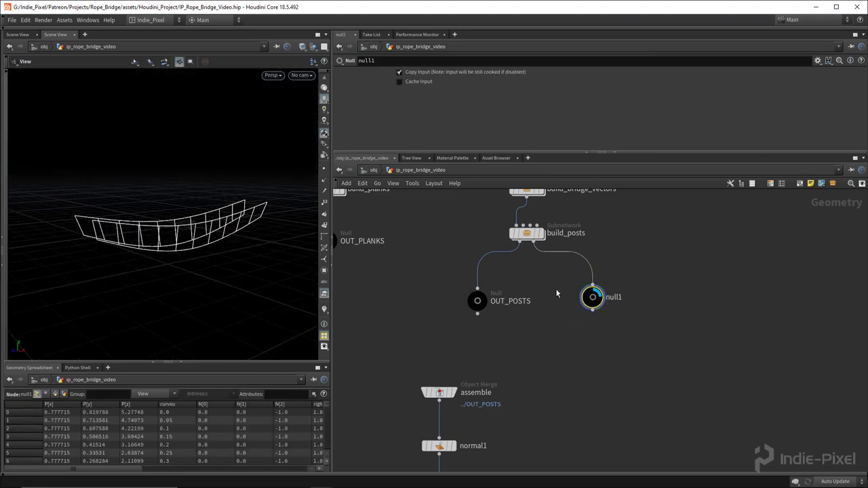
- Delete the test null on build_posts' second output and set the display back to output0
key("Delete")
middle_click_drag(568, 357, 624, 242)
left_click(512, 393)
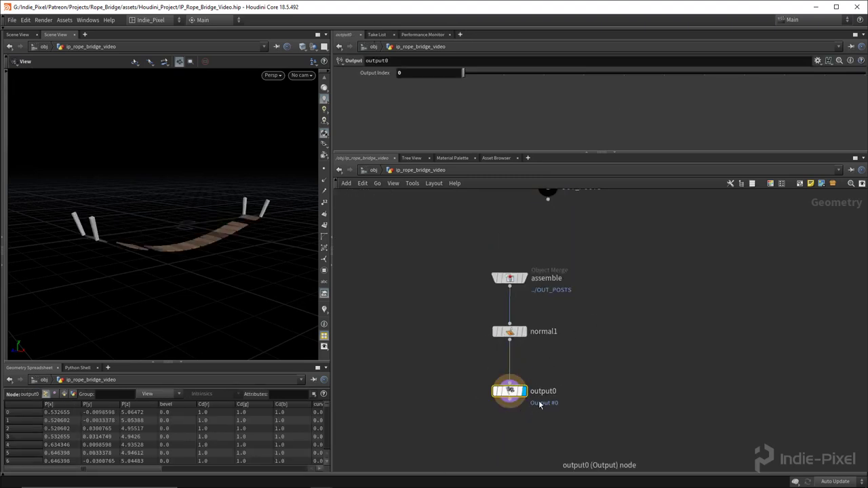
scroll(529, 399, "down", 3)
left_click(582, 319)
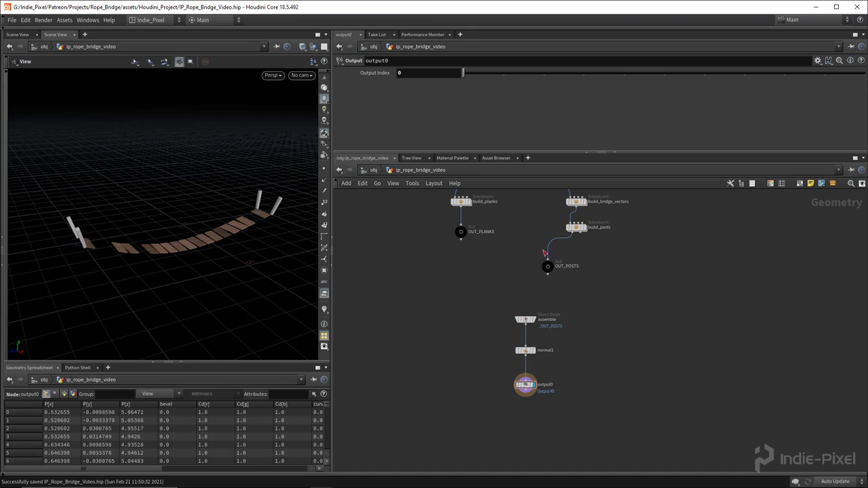
- Save the node type of the ip_rope_bridge_video digital asset
right_click(428, 169)
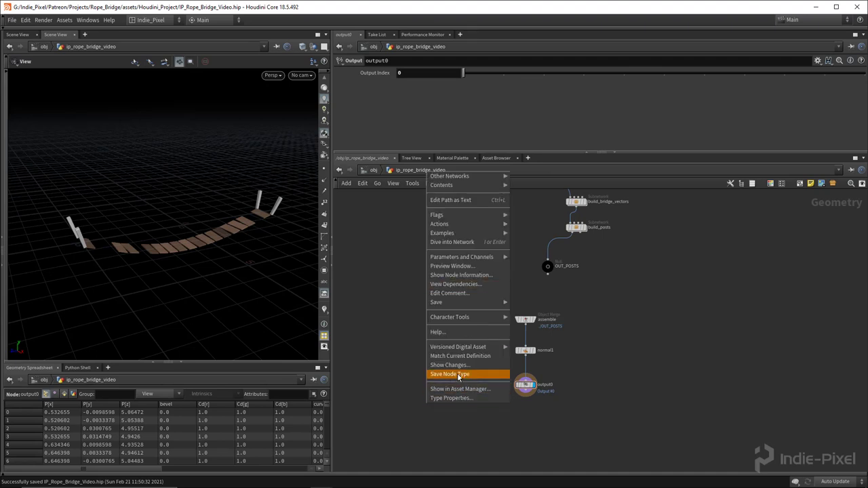
left_click(453, 373)
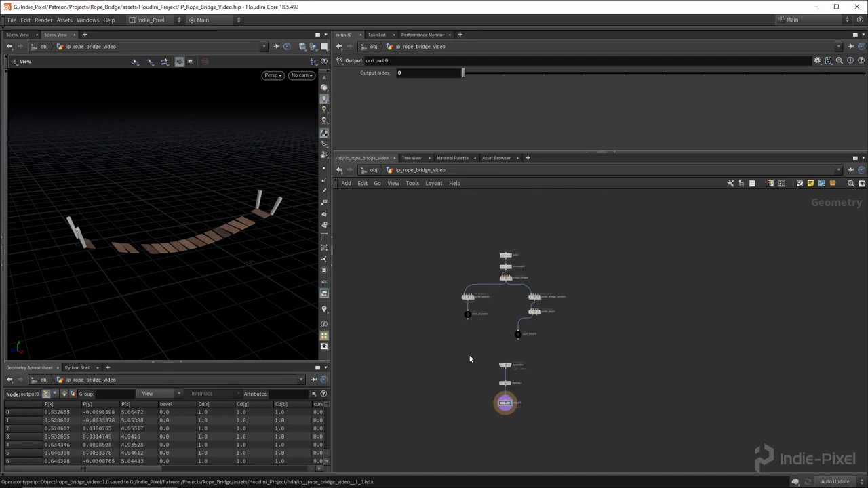
middle_click_drag(470, 359, 494, 354)
- Switch to Unreal Editor, select the bridge in the level, and reimport the ip__rope_bridge_video__1_0 asset
mouse_move(406, 482)
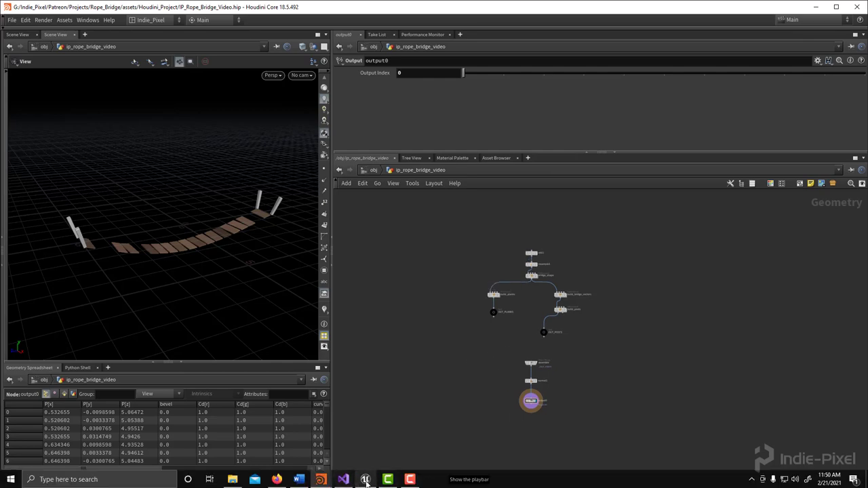
left_click(364, 480)
left_click(394, 233)
key("Delete")
left_click(367, 215)
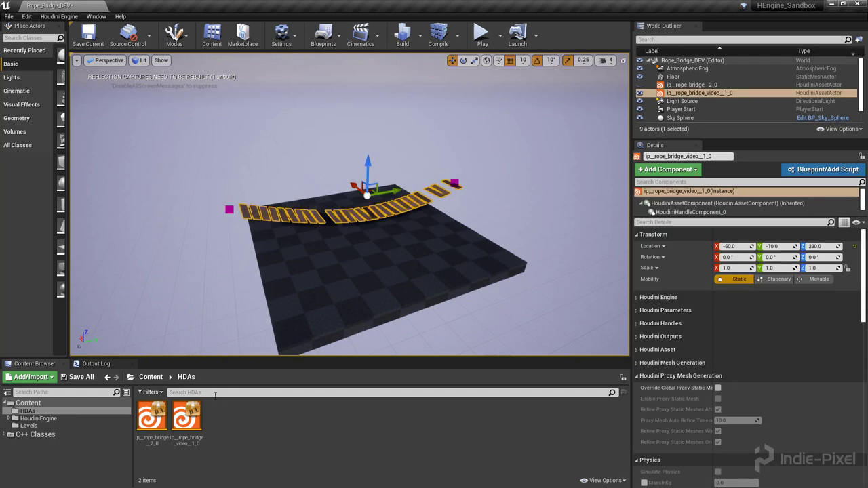
left_click(190, 420)
right_click(191, 422)
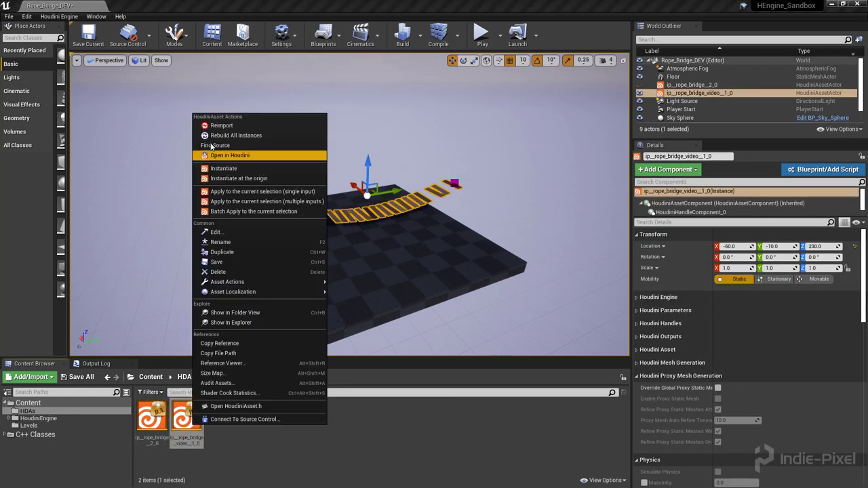
left_click(237, 135)
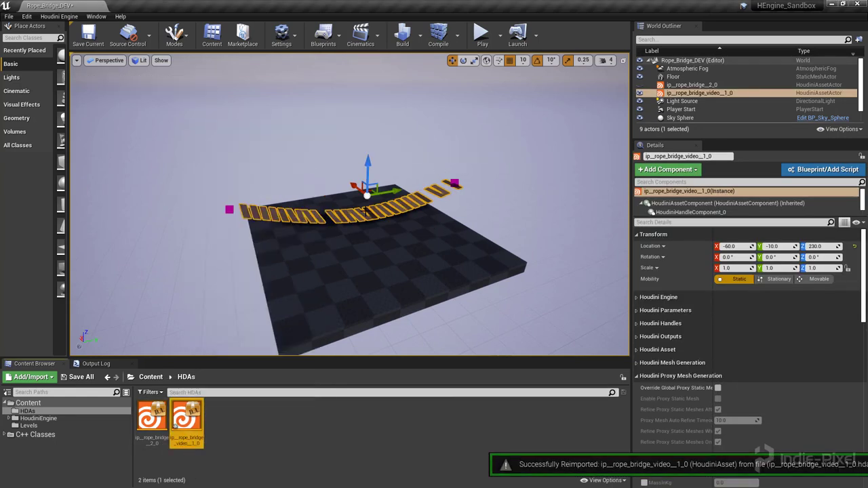
- Reposition the bridge's two end handles along the Y axis to test the posts in the level
key("f")
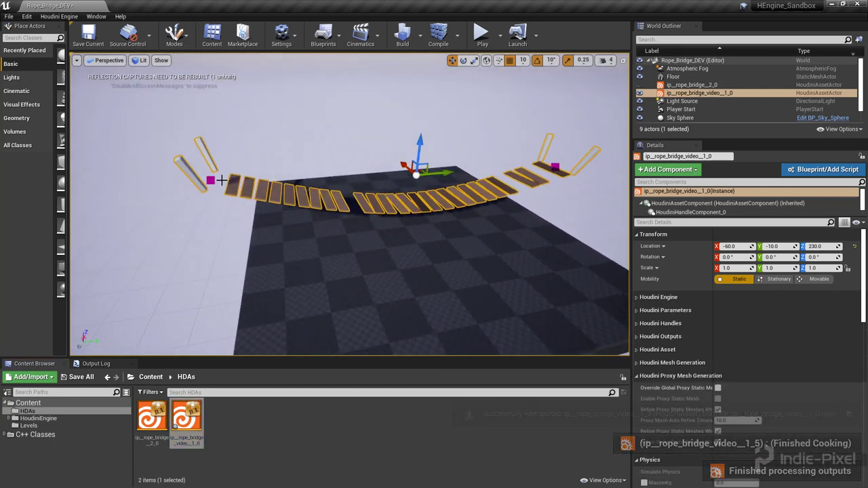
left_click_drag(242, 179, 343, 170)
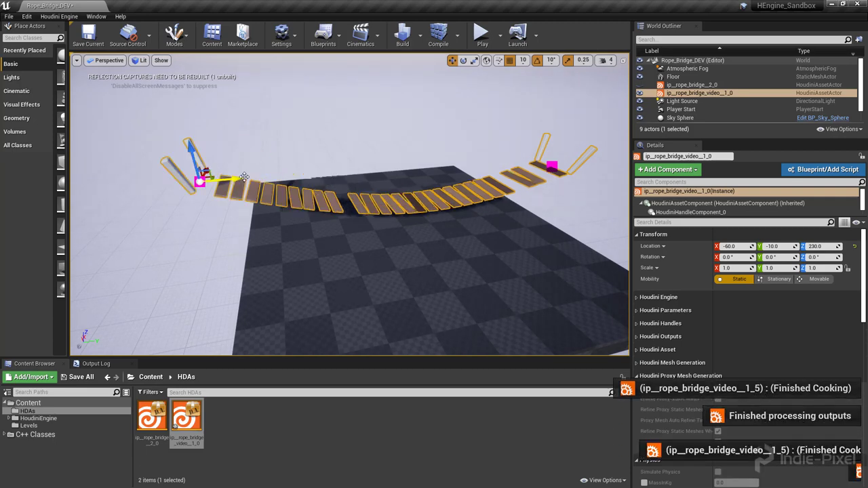
right_click_drag(244, 177, 496, 151)
left_click(445, 162)
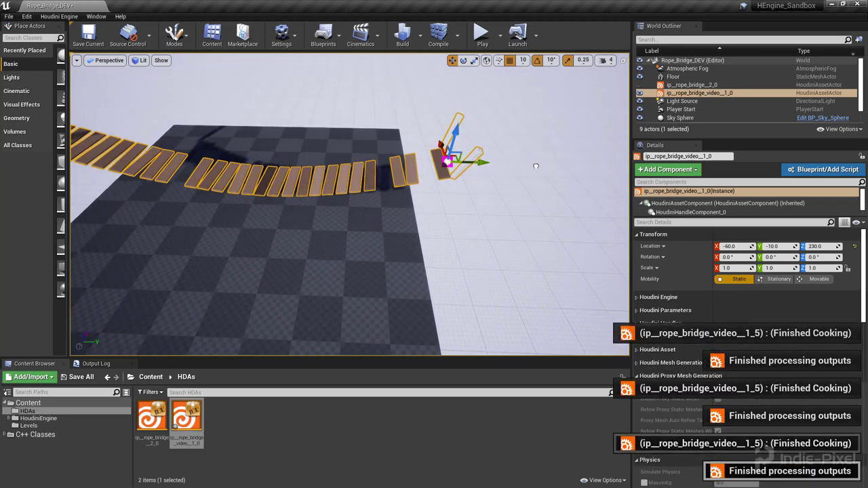
left_click_drag(478, 163, 523, 164)
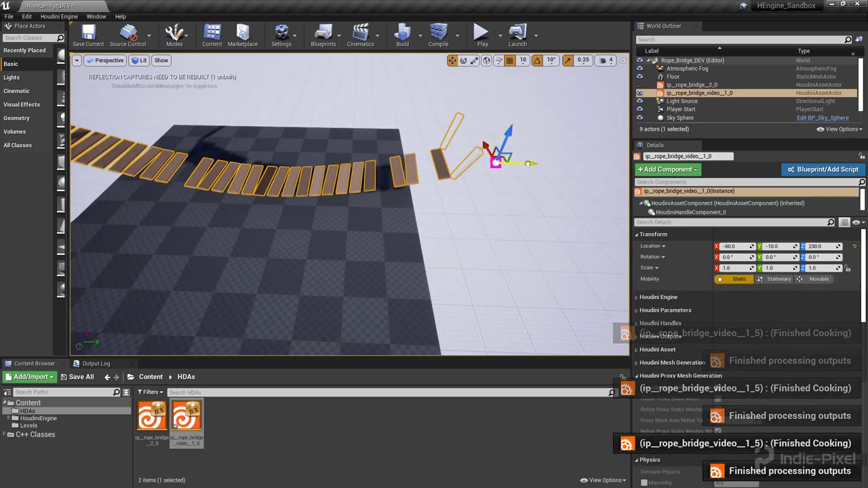
right_click_drag(430, 213, 267, 228)
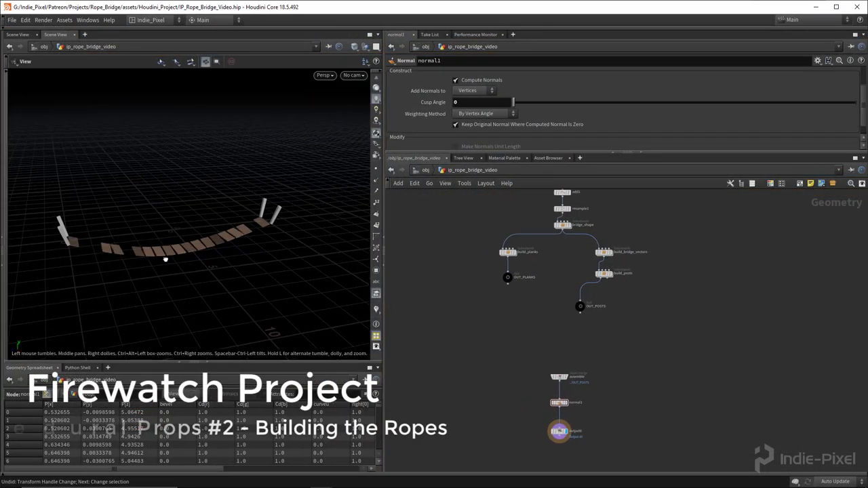
- Add a Subnetwork fed by build_posts' second output, name it build_ropes, and display it
left_click_drag(165, 259, 156, 239)
scroll(652, 275, "up", 5)
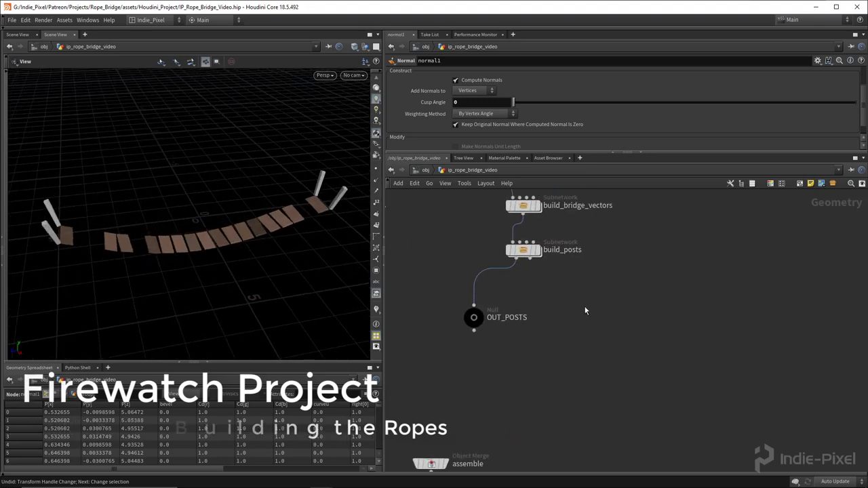
key("Tab")
key("Return")
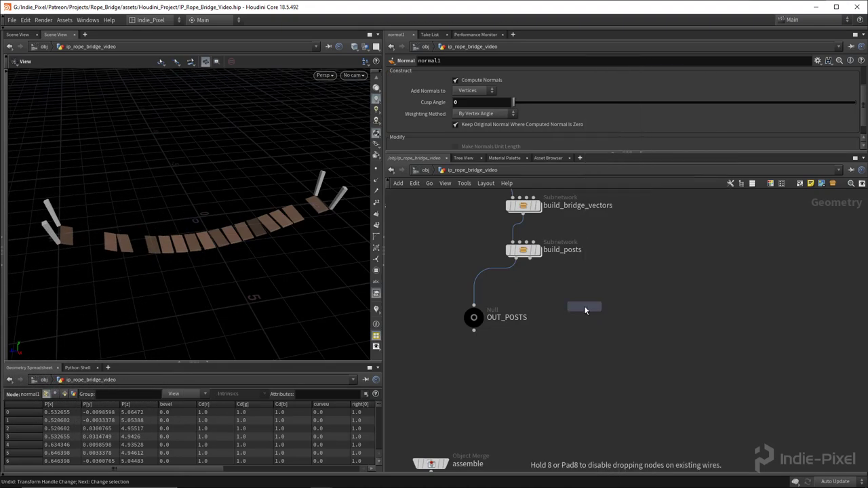
left_click(585, 307)
left_click_drag(531, 258, 588, 299)
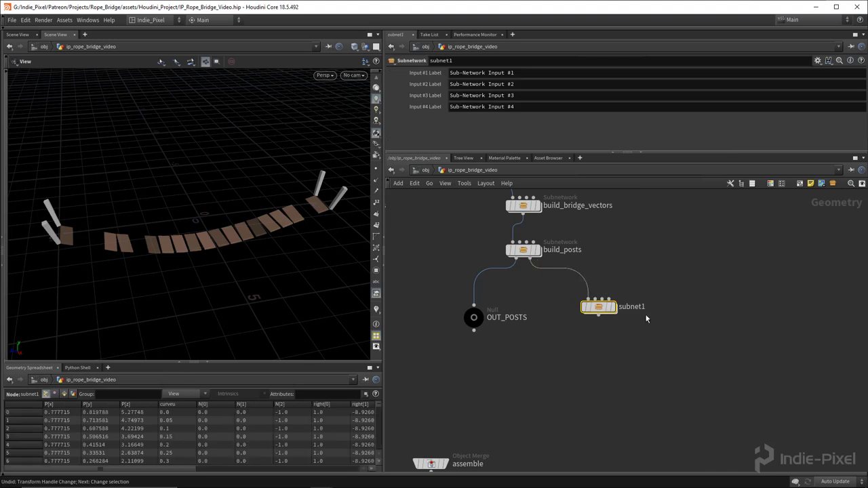
double_click(641, 308)
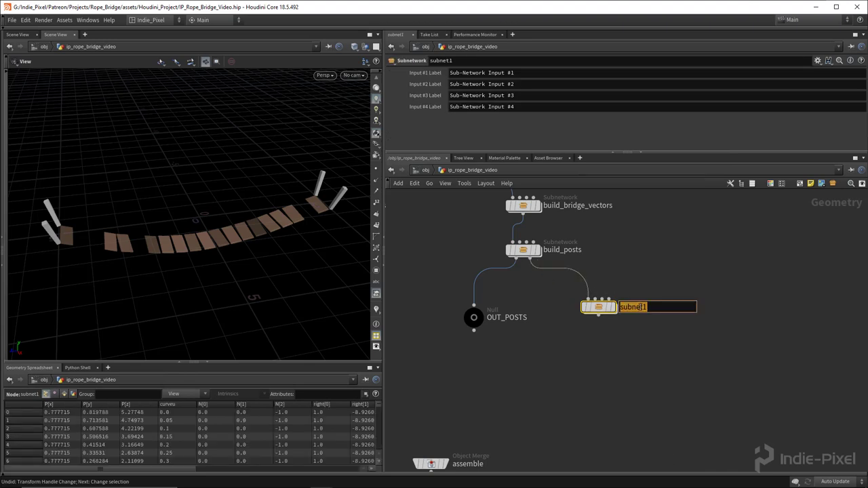
type("build_ropes")
key("Return")
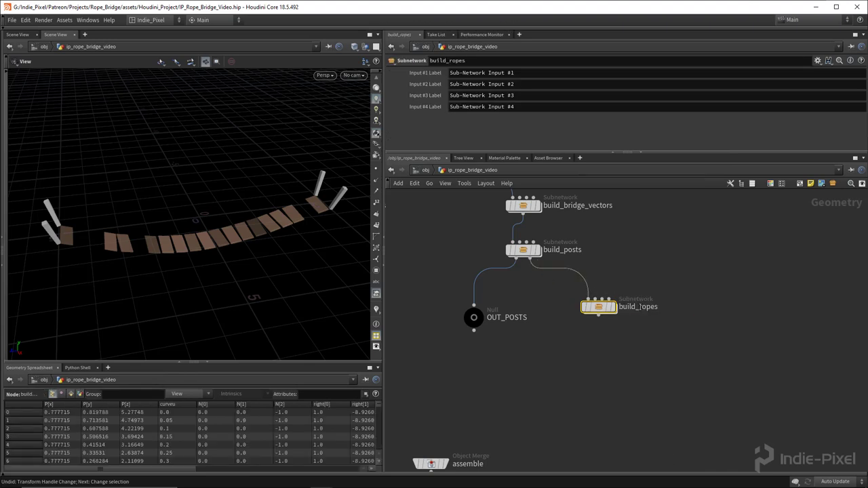
left_click(611, 307)
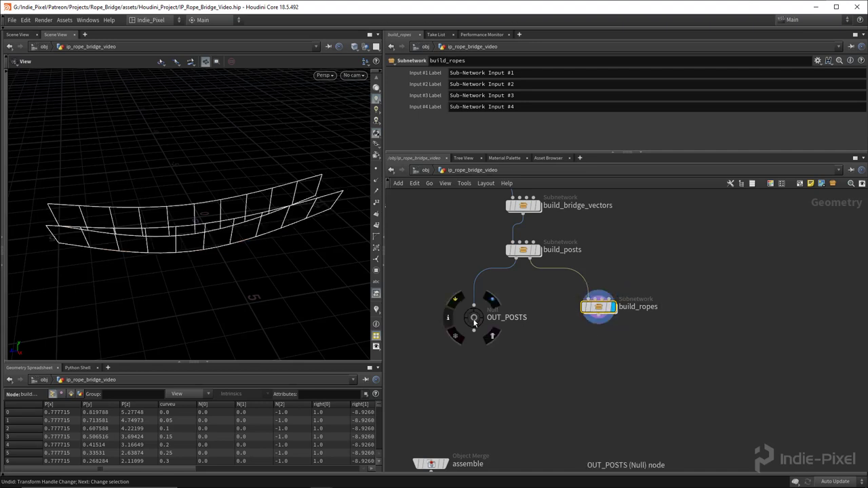
- Duplicate the OUT_POSTS null below build_ropes, connect it to that subnetwork, and rename it OUT_ROPES
left_click(597, 368)
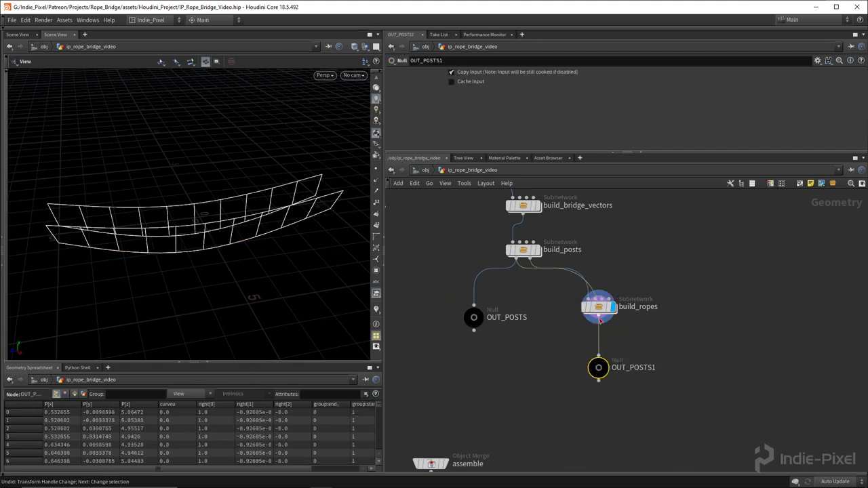
double_click(637, 368)
key("End")
key("BackSpace")
key("BackSpace")
key("BackSpace")
key("BackSpace")
key("BackSpace")
key("BackSpace")
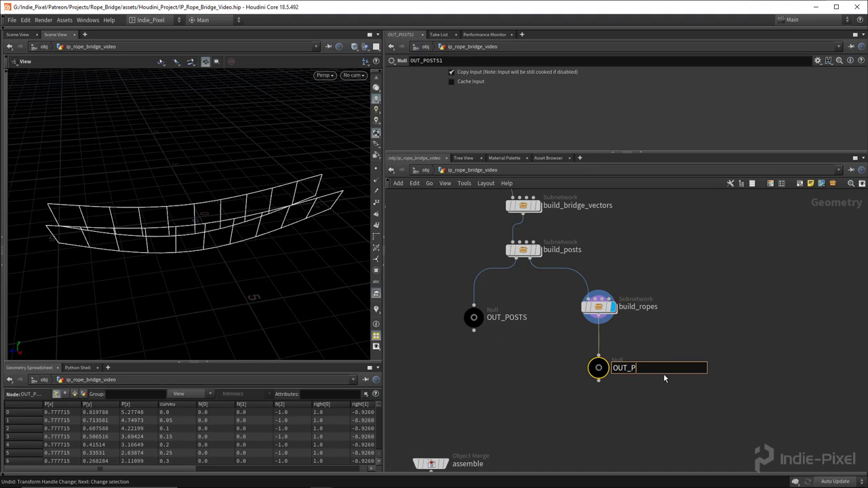
type("ROPES")
key("Return")
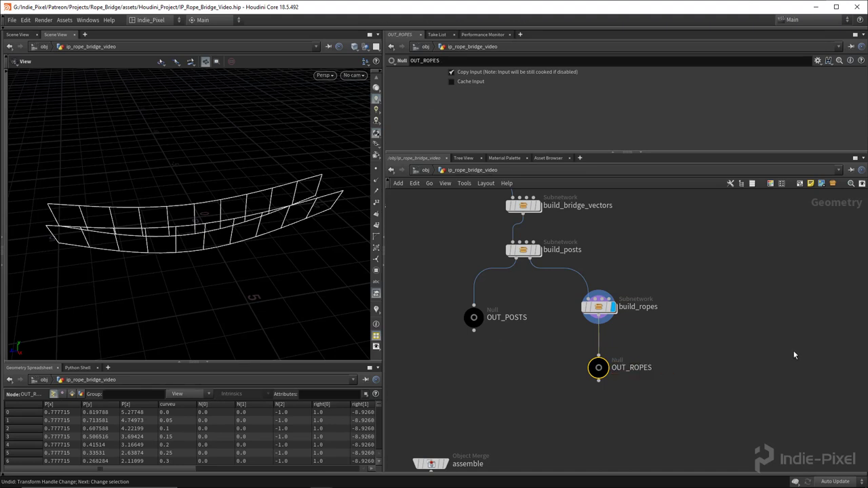
- Inside build_ropes, move the unused inputs 2 to 4 aside and raise Sub-Network Input #1 above output0
double_click(597, 306)
scroll(597, 306, "down", 3)
left_click_drag(571, 343, 755, 284)
key("shift+l")
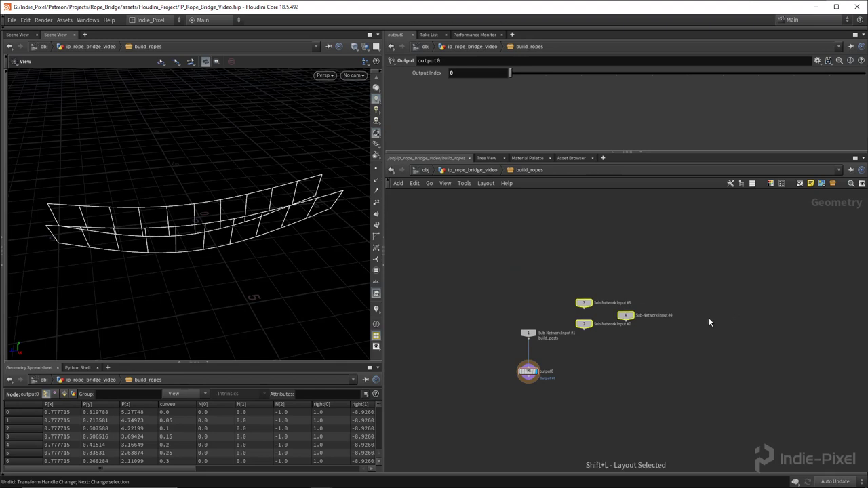
left_click_drag(625, 323, 789, 300)
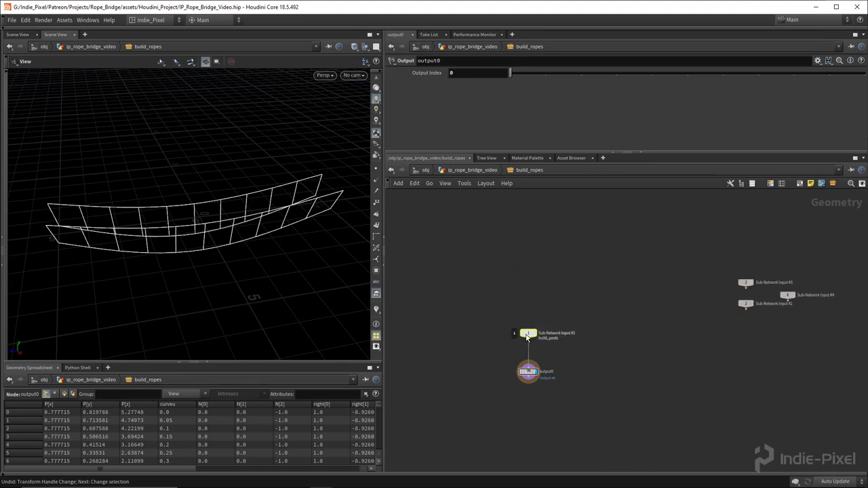
left_click_drag(528, 337, 528, 265)
- Insert a Null node between Sub-Network Input #1 and output0 and name it curves_in
key("Tab")
type("merge")
key("Return")
scroll(547, 295, "up", 4)
left_click(515, 282)
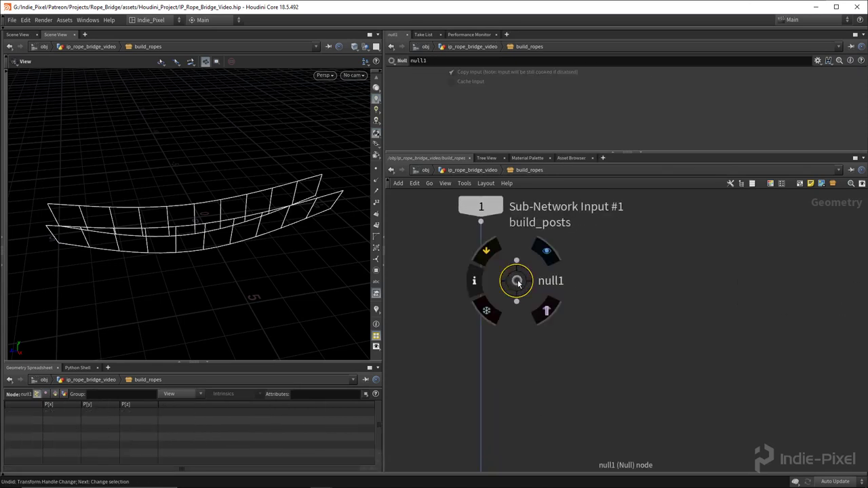
left_click_drag(516, 282, 481, 291)
double_click(521, 293)
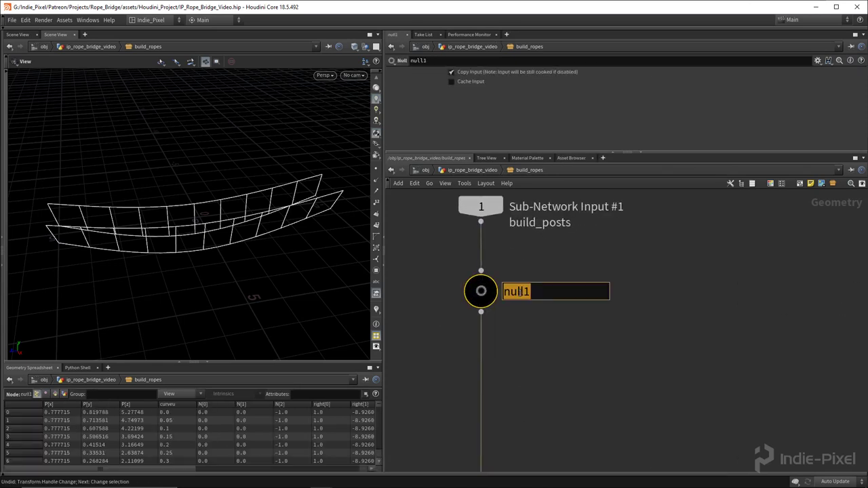
type("curves_in")
key("Return")
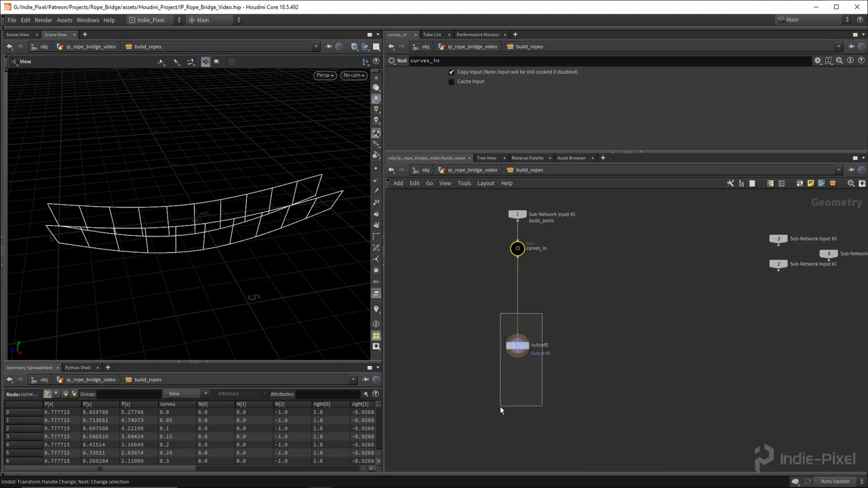
- Move output0 down to make room and insert a displayed Attribute Delete node after curves_in
left_click_drag(515, 344, 518, 410)
left_click_drag(223, 217, 230, 236)
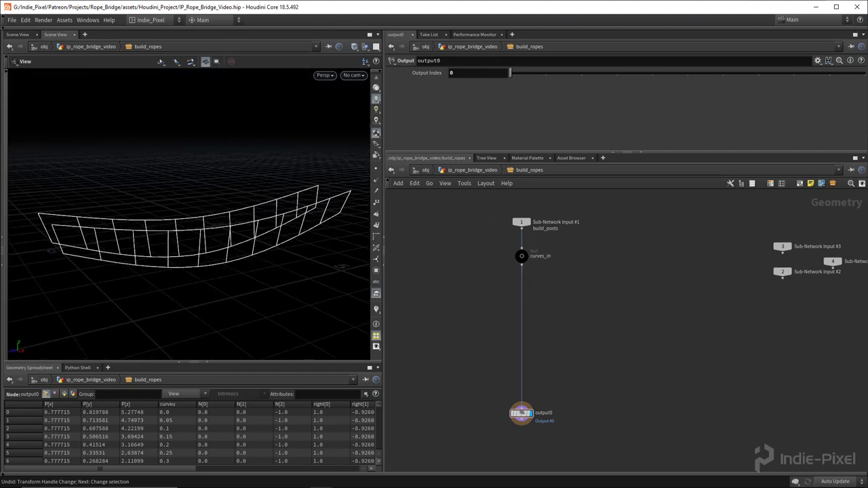
scroll(542, 295, "up", 3)
key("Tab")
type("attr")
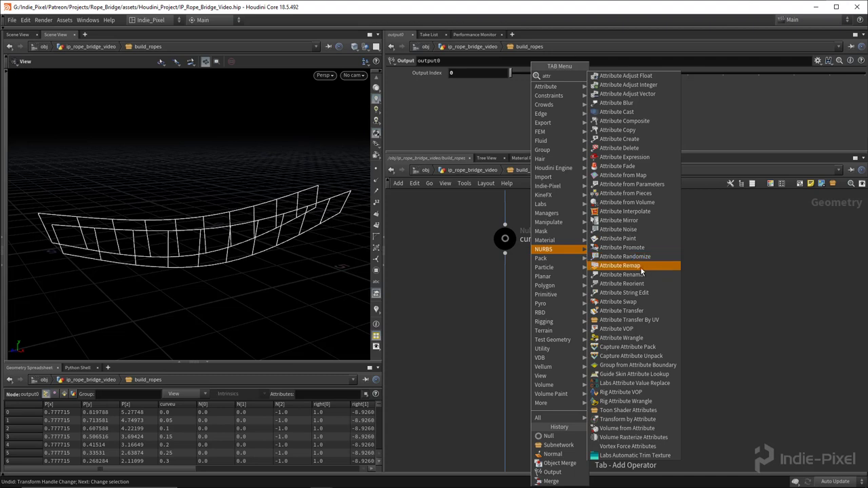
left_click(633, 148)
left_click(518, 295)
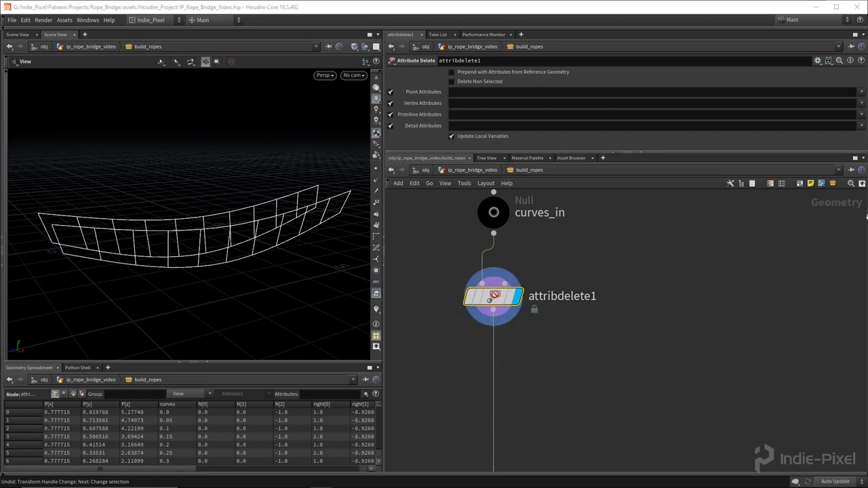
- Set attribdelete1 to remove the point attributes N, right and up and the vertex attribute uv
left_click(860, 92)
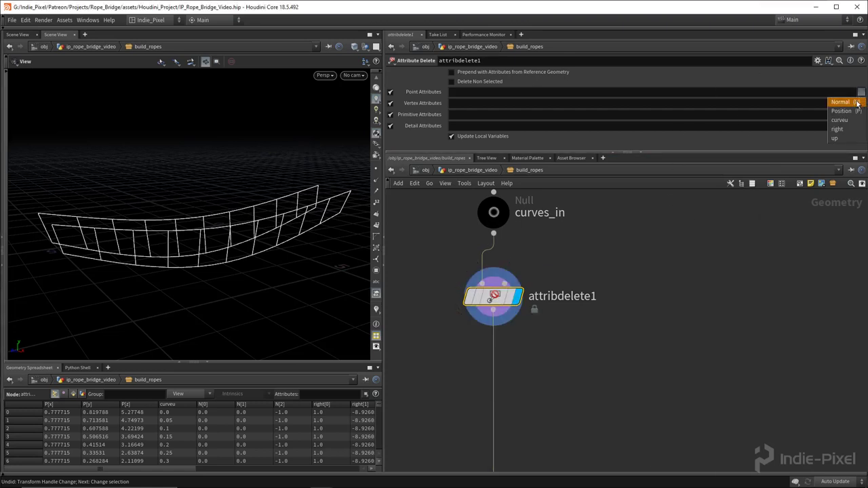
left_click(857, 103)
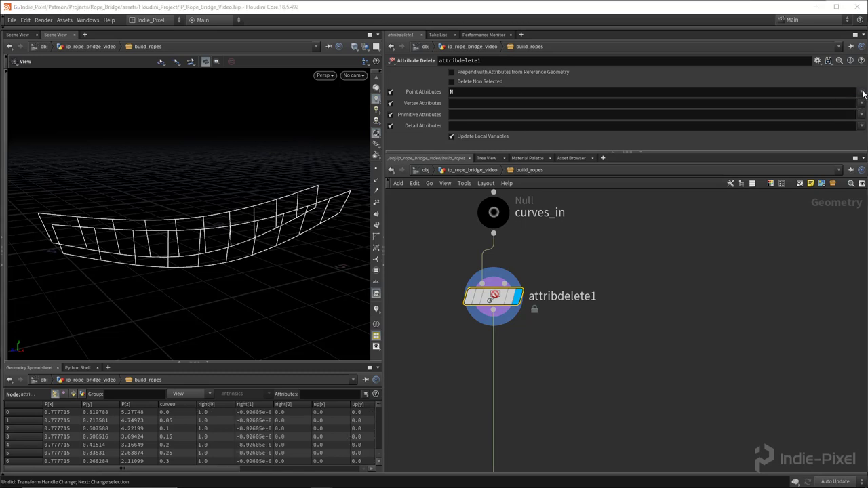
left_click(860, 92)
left_click(838, 129)
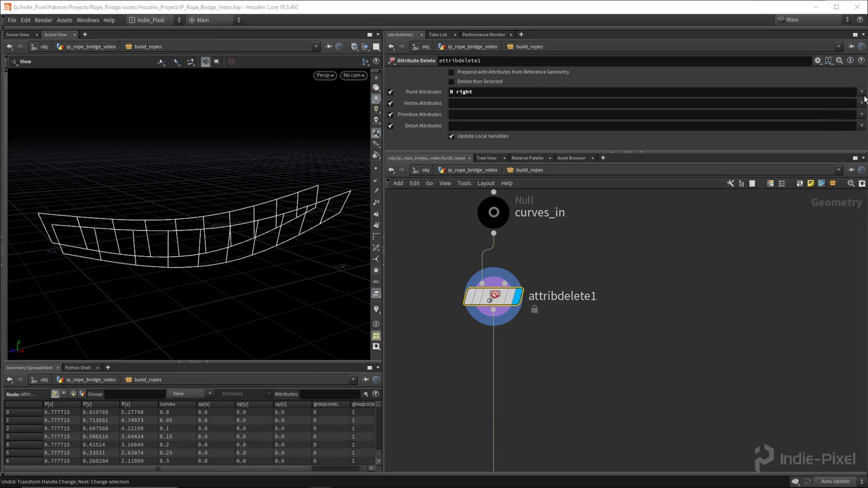
left_click(861, 92)
left_click(844, 138)
left_click(523, 102)
left_click(862, 104)
left_click(848, 114)
scroll(235, 226, "down", 3)
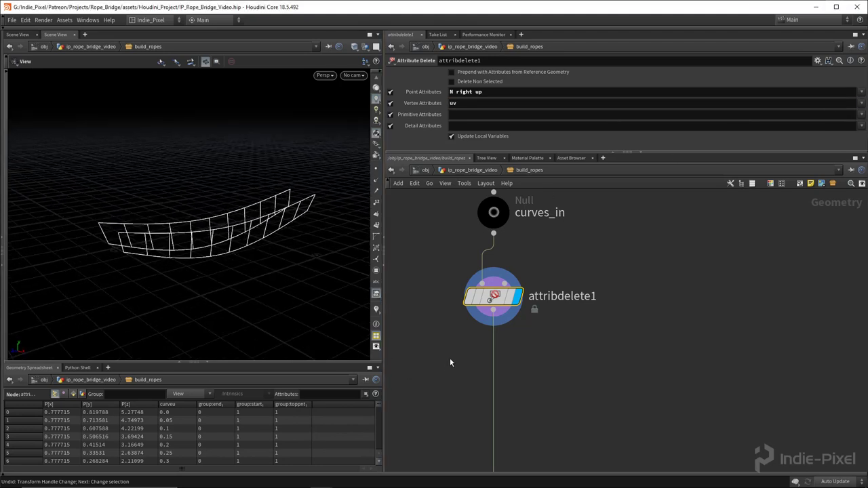
key("h")
double_click(465, 104)
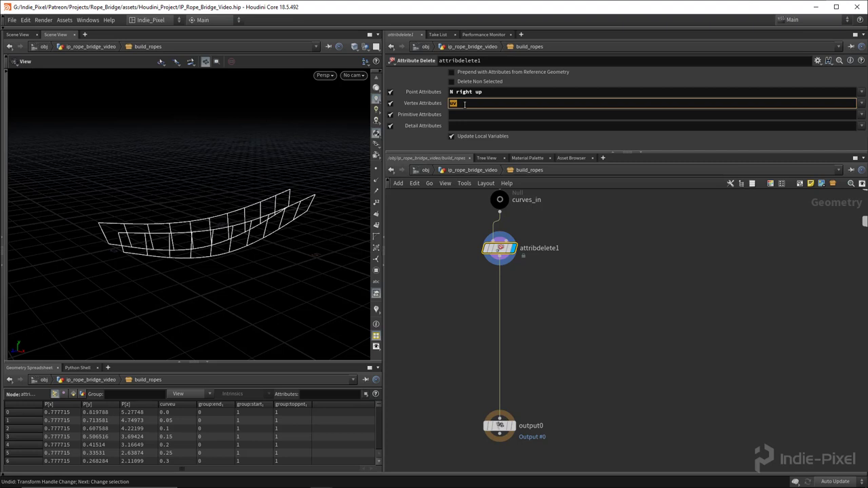
- Insert a PolyFrame node between attribdelete1 and output0 and display its result
middle_click_drag(488, 320, 522, 305)
scroll(535, 290, "up", 3)
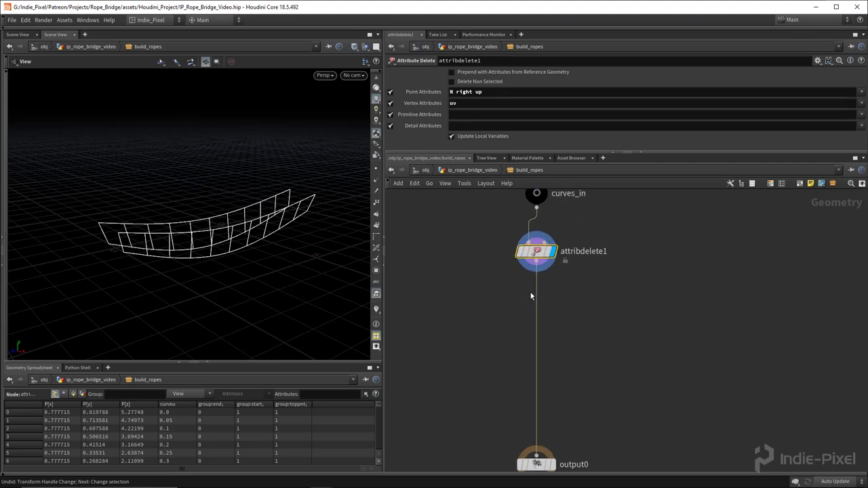
scroll(522, 315, "down", 1)
middle_click_drag(515, 333, 536, 291)
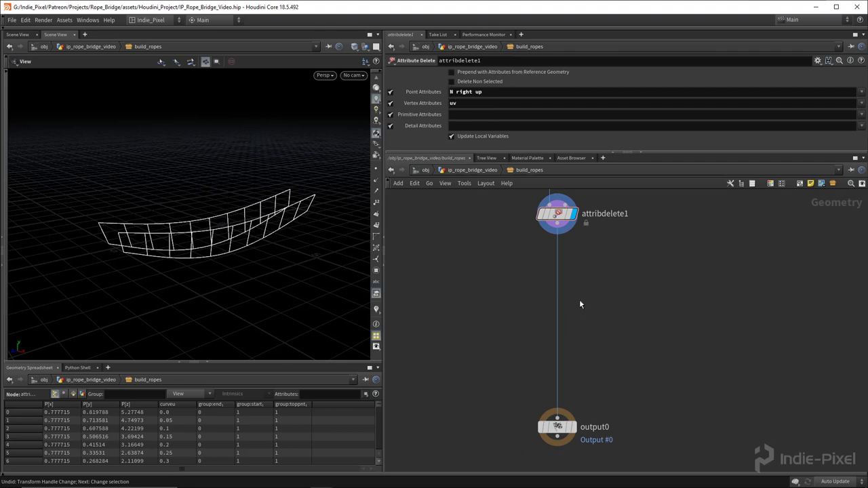
scroll(565, 259, "up", 1)
key("Tab")
type("poly")
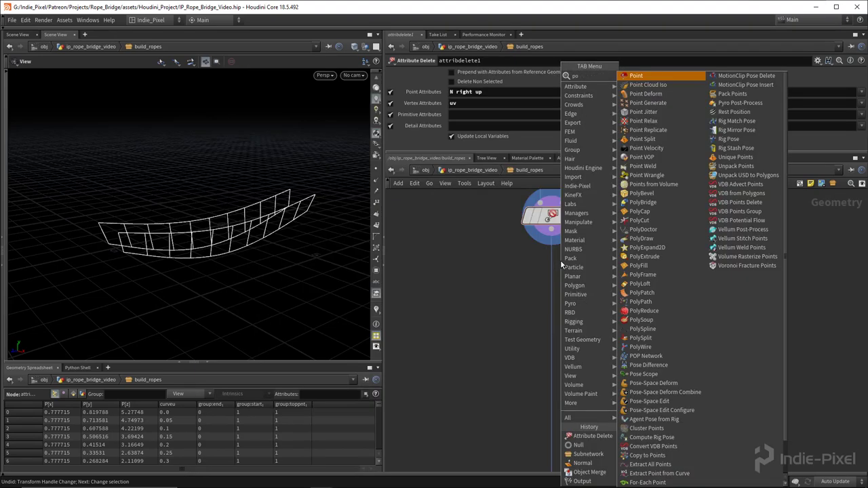
left_click(640, 156)
left_click(545, 272)
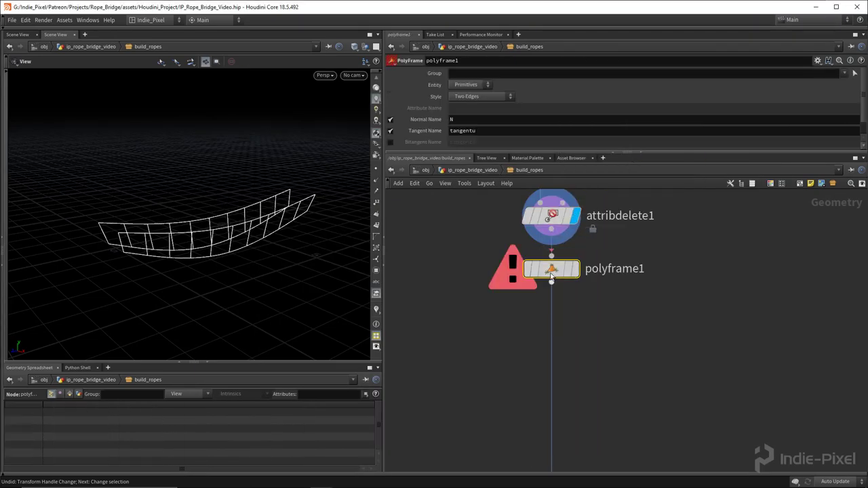
left_click(570, 271)
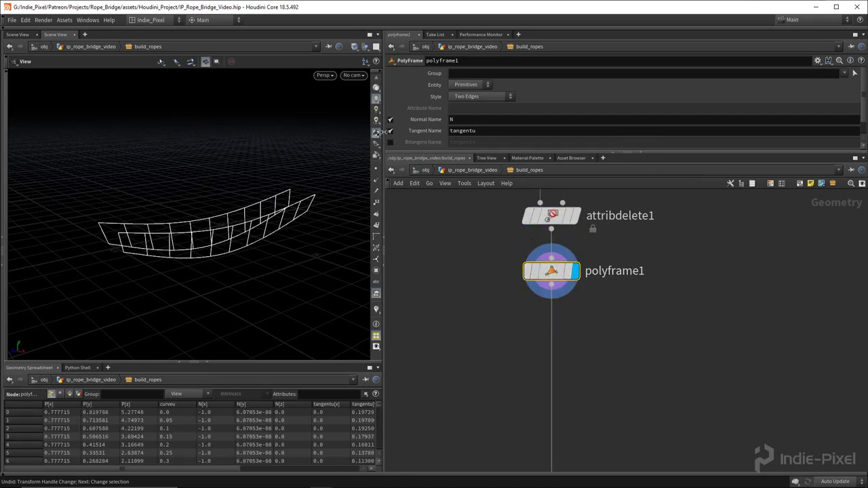
- In polyframe1, disable the Normal Name output and set the Tangent Name to N
left_click(391, 119)
left_click(532, 133)
key("Return")
- Add a For-Each Primitive block near polyframe1 and show primitive numbers in the viewport
middle_click_drag(616, 367, 607, 317)
key("Tab")
type("fore")
key("Down")
key("Down")
key("Down")
key("Down")
key("Up")
key("Up")
key("Down")
key("Down")
key("Down")
key("Return")
left_click(608, 316)
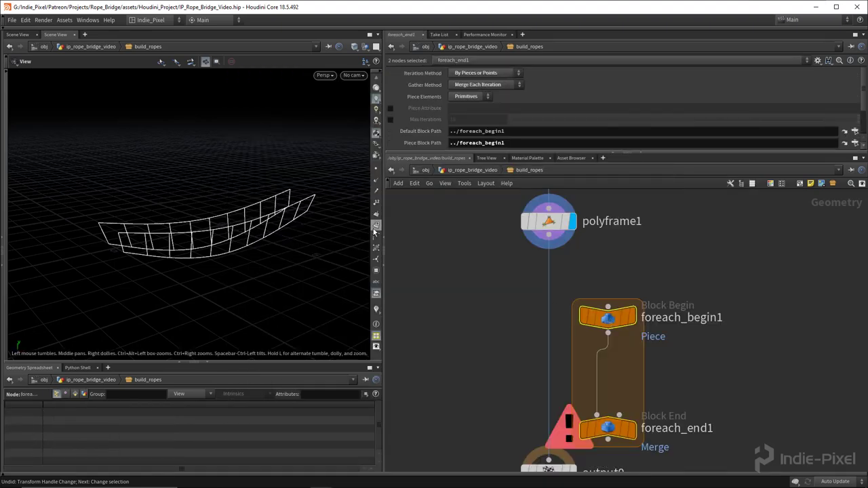
left_click_drag(182, 240, 237, 244)
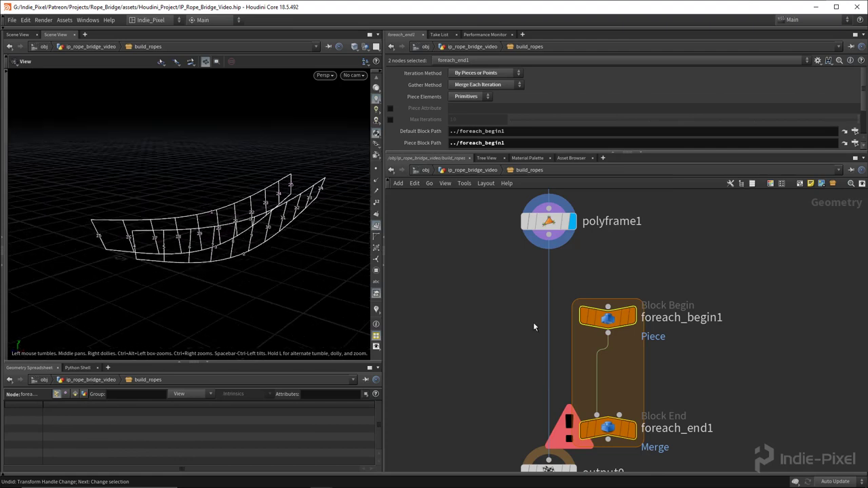
- Insert the for-each block between polyframe1 and output0, leaving extra space between its begin and end nodes
scroll(585, 310, "down", 2)
scroll(481, 368, "down", 2)
left_click_drag(530, 359, 534, 431)
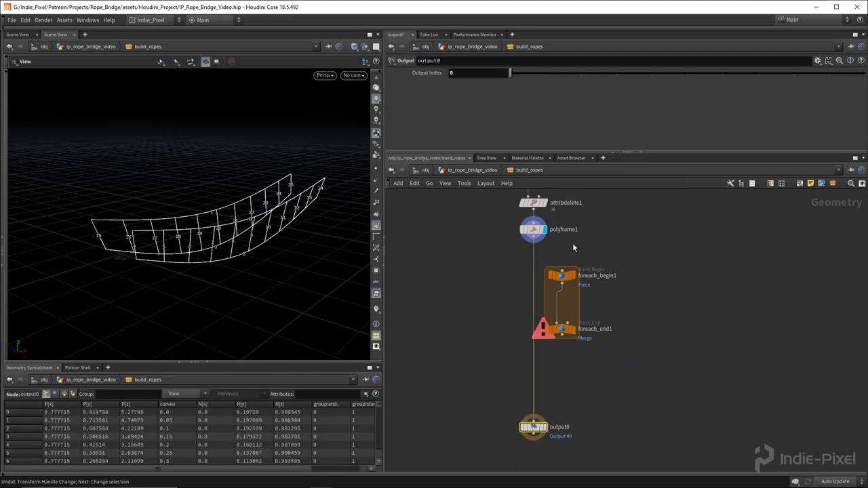
left_click_drag(562, 337, 533, 421)
left_click_drag(483, 261, 578, 343)
left_click_drag(559, 282, 530, 284)
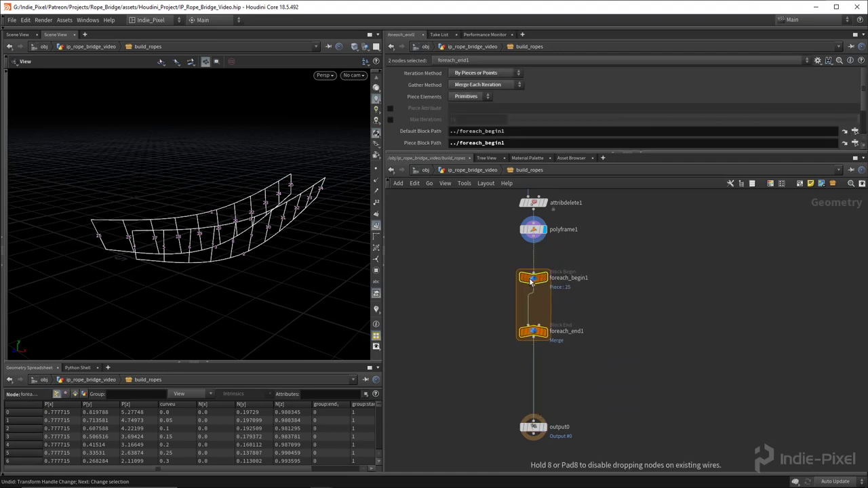
left_click(534, 332)
left_click_drag(534, 334, 534, 370)
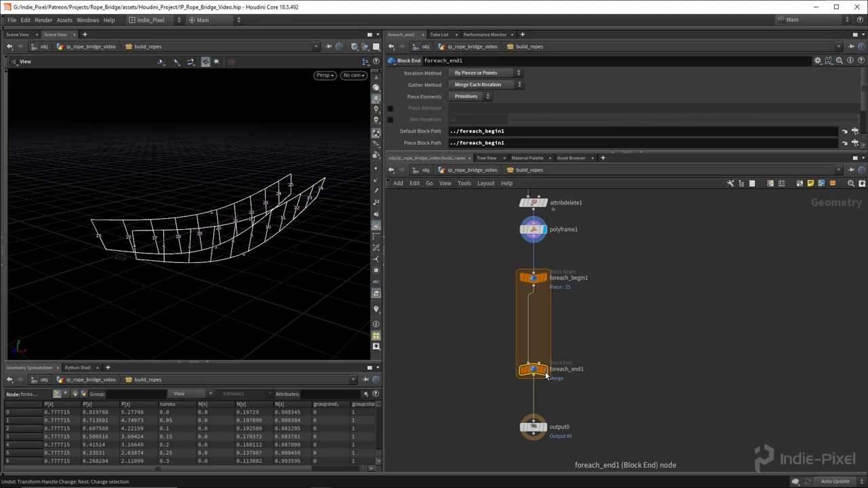
- Display foreach_end1 with Single Pass enabled at 0 and show the curve's points
left_click_drag(642, 152, 671, 143)
scroll(278, 215, "up", 2)
scroll(521, 282, "up", 5)
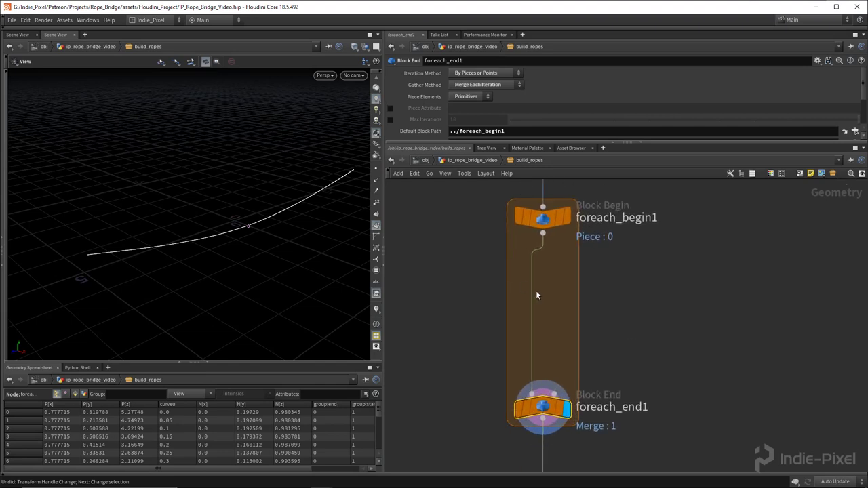
left_click_drag(301, 201, 245, 217)
- Insert a Resample node inside the for-each block after foreach_begin1 and display its result
key("Tab")
type("res")
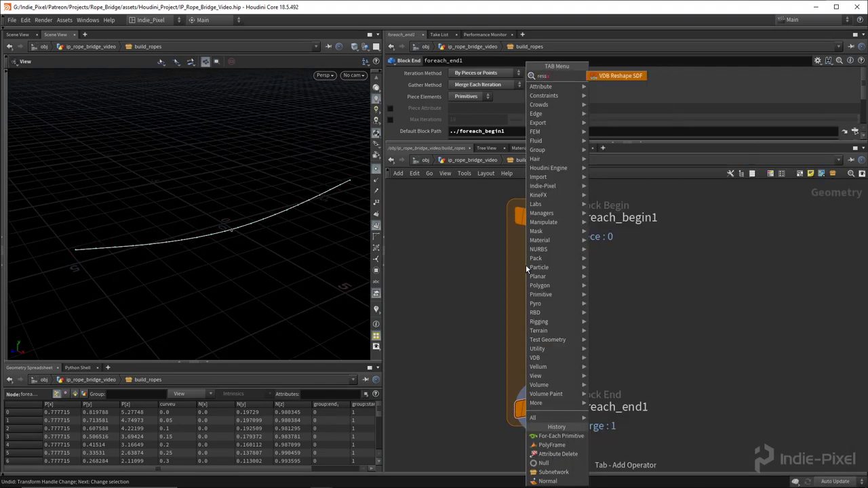
key("Escape")
key("Tab")
type("resa")
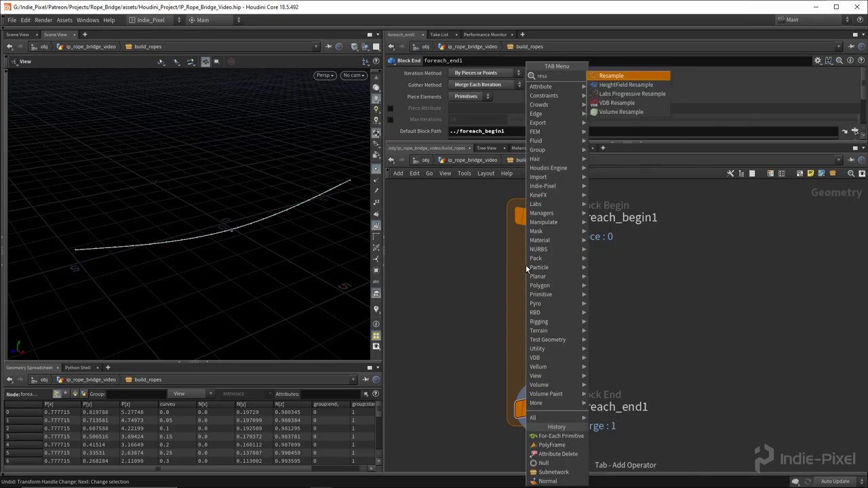
key("Return")
left_click(525, 266)
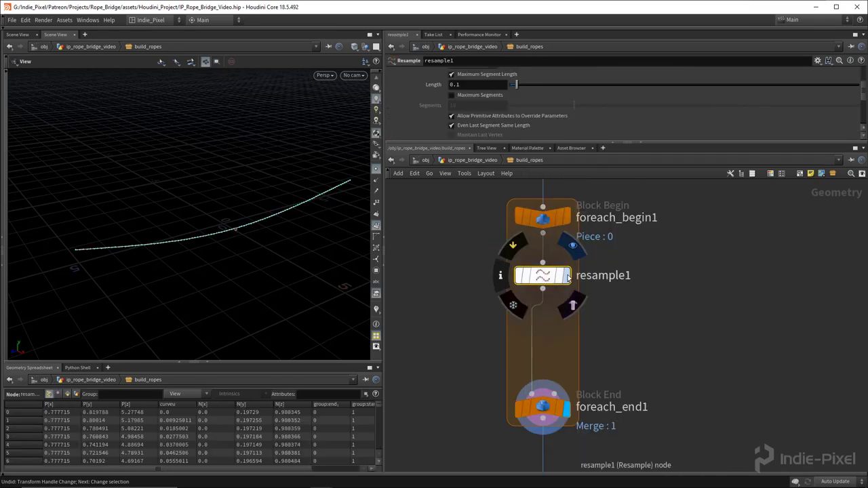
left_click(568, 279)
mouse_move(251, 246)
left_mouse_down()
mouse_move(223, 228)
mouse_move(244, 244)
left_mouse_up()
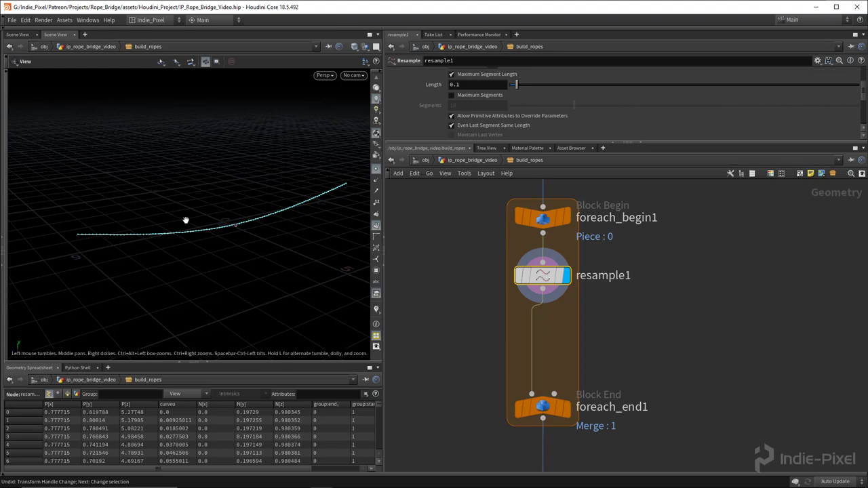
left_click_drag(134, 241, 171, 240)
scroll(597, 326, "down", 1)
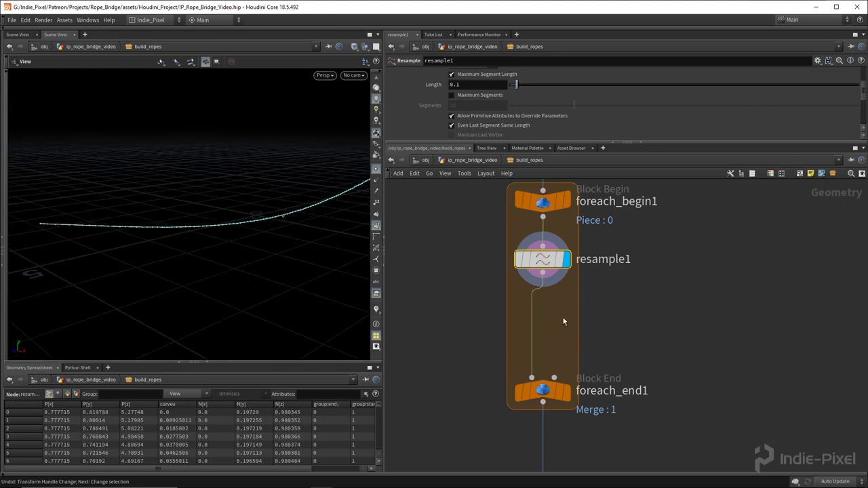
- Insert a displayed Sweep node after resample1 and set its Surface Shape to Round Tube
key("Tab")
type("swe")
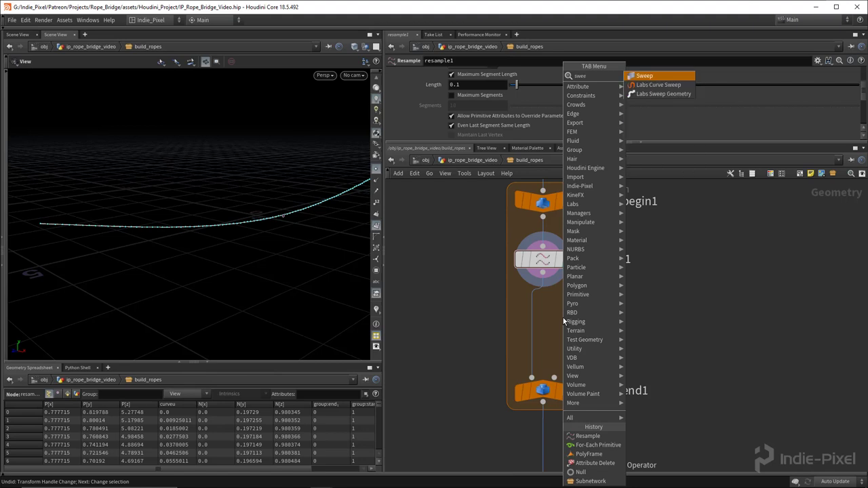
key("Return")
left_click(546, 318)
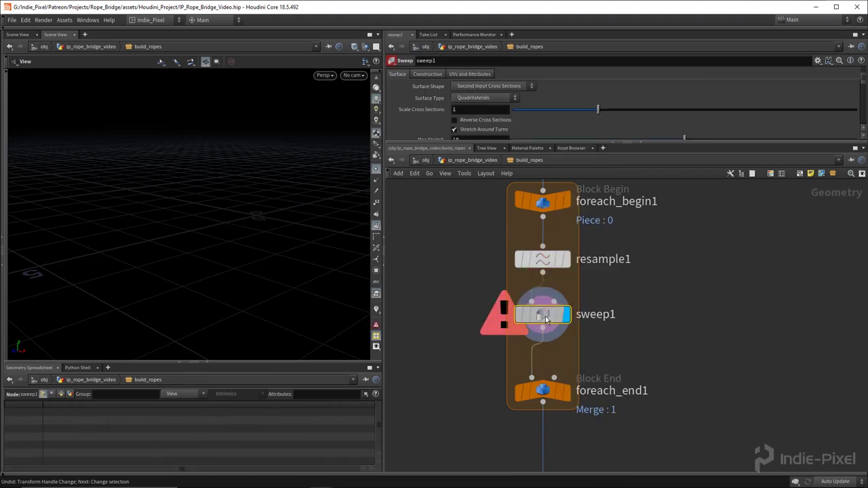
left_click_drag(681, 142, 681, 223)
left_click(503, 97)
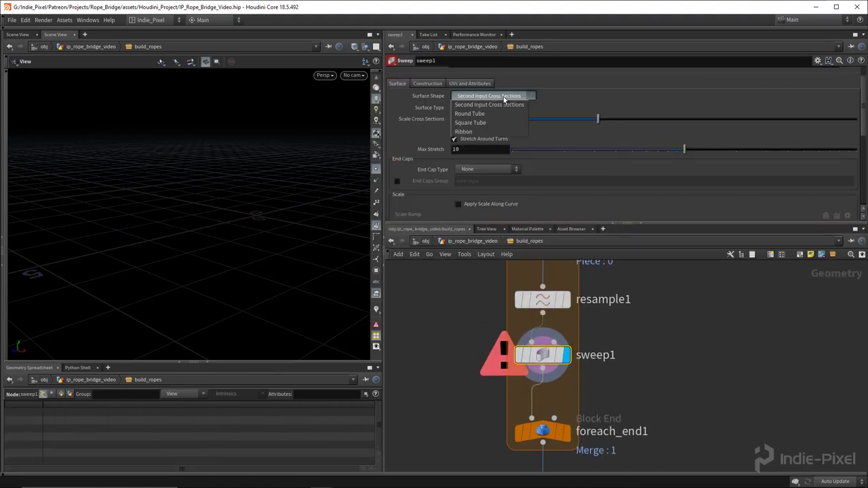
left_click(475, 114)
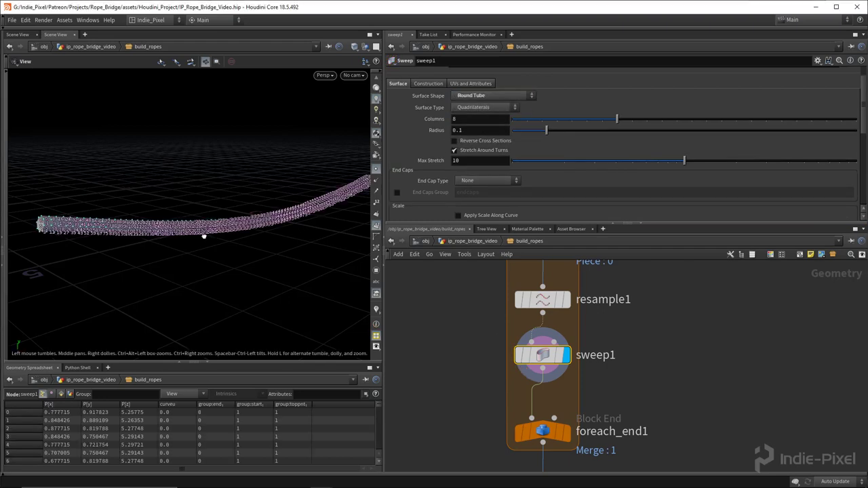
- Hide the primitive numbers and points in the viewport and show wireframe over the shaded tube
left_click(378, 228)
scroll(291, 224, "up", 2)
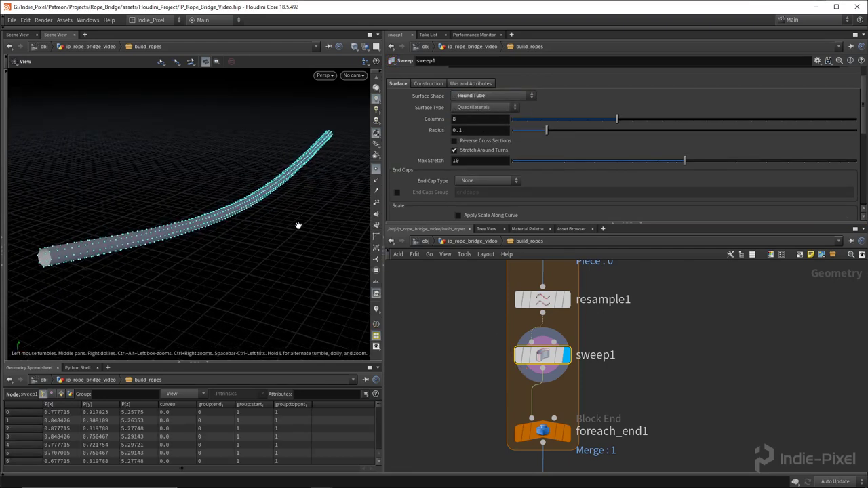
left_click(377, 167)
left_click_drag(242, 189, 231, 206)
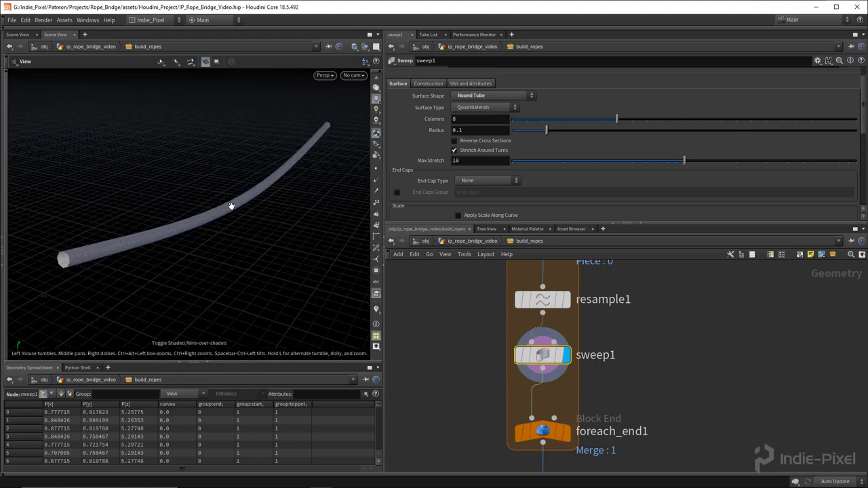
scroll(230, 206, "up", 6)
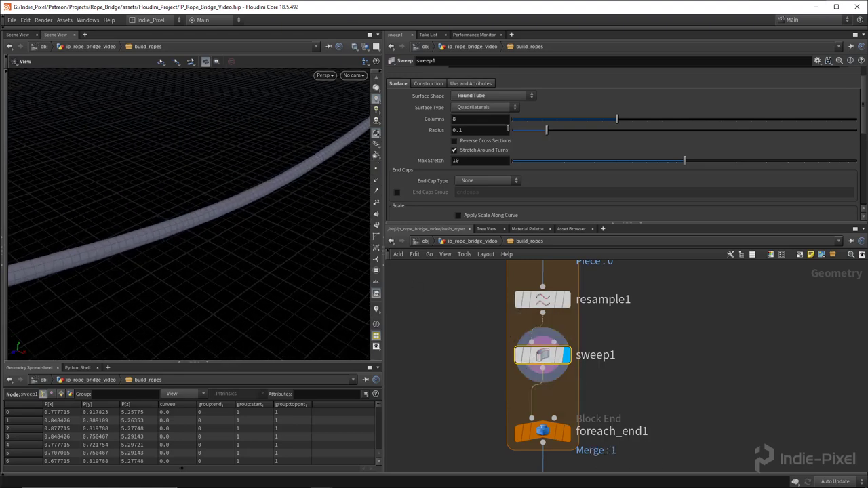
- On sweep1, enable Reverse Cross Sections and set the Surface Type to Rows
left_click(478, 143)
mouse_move(210, 196)
left_mouse_down()
mouse_move(194, 220)
mouse_move(204, 210)
mouse_move(261, 214)
left_mouse_up()
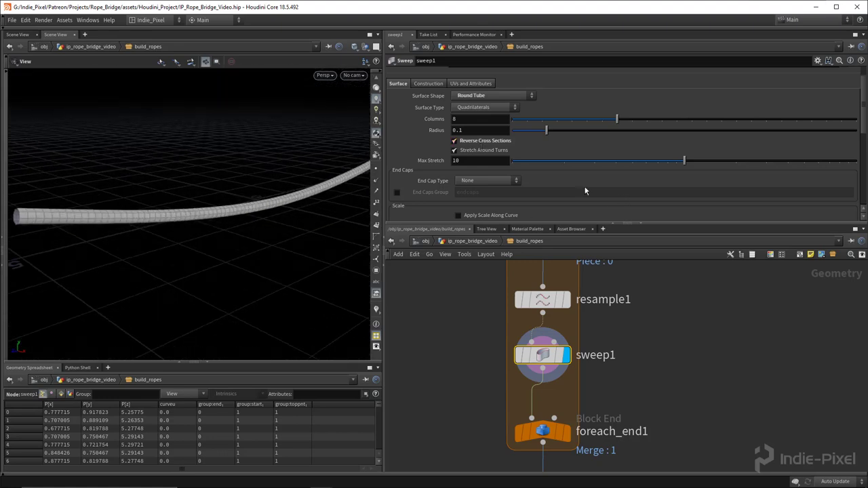
left_click(493, 107)
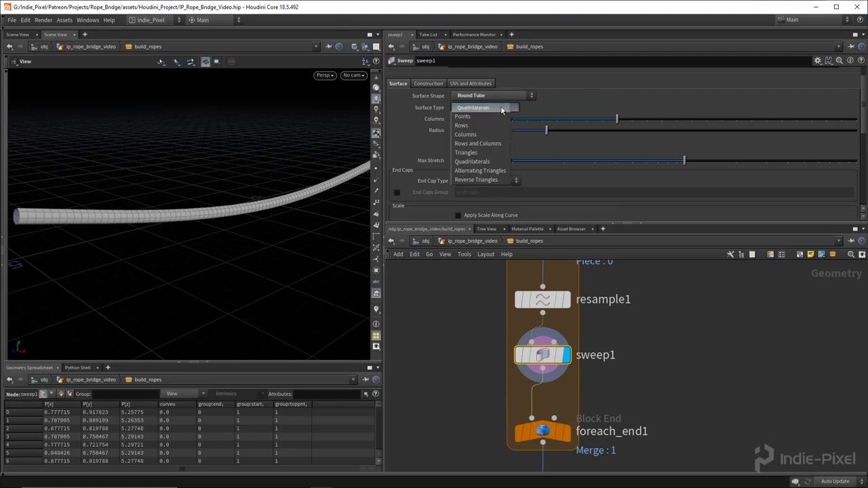
left_click(493, 127)
left_click_drag(194, 221, 224, 216)
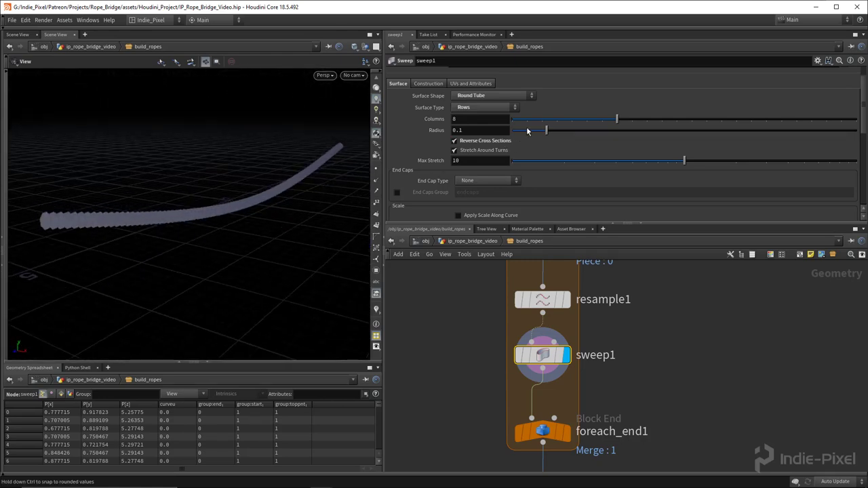
- Set sweep1's Columns to 3 for triangular cross sections
left_click(490, 125)
type("3")
key("Return")
left_click_drag(326, 204, 101, 254)
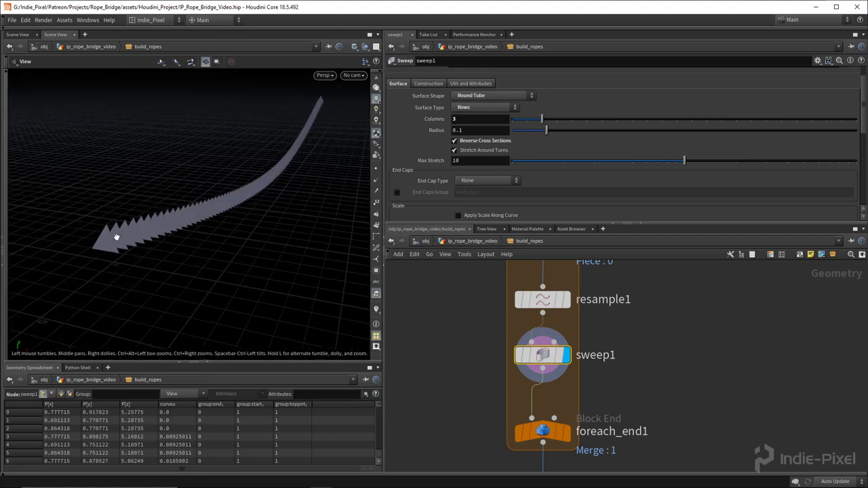
- Apply roll or twist on sweep1 with Full Twists set to 10 and Partial Twist kept at 0
scroll(624, 147, "down", 10)
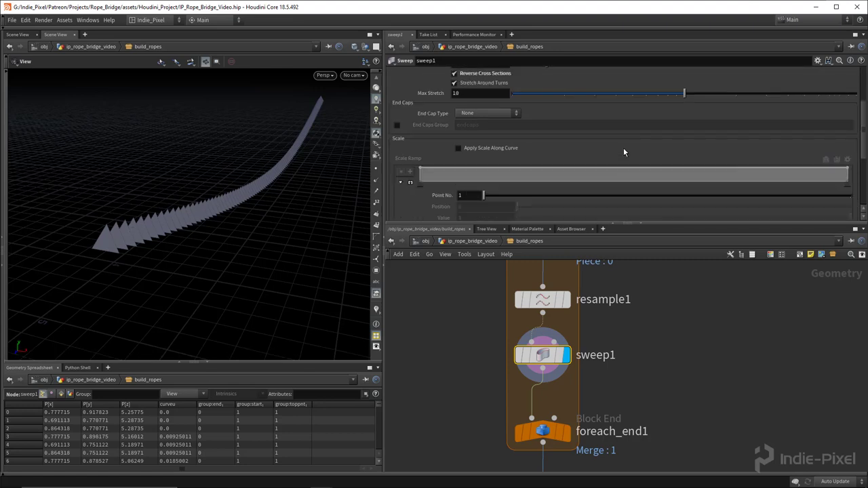
left_click_drag(684, 167, 801, 164)
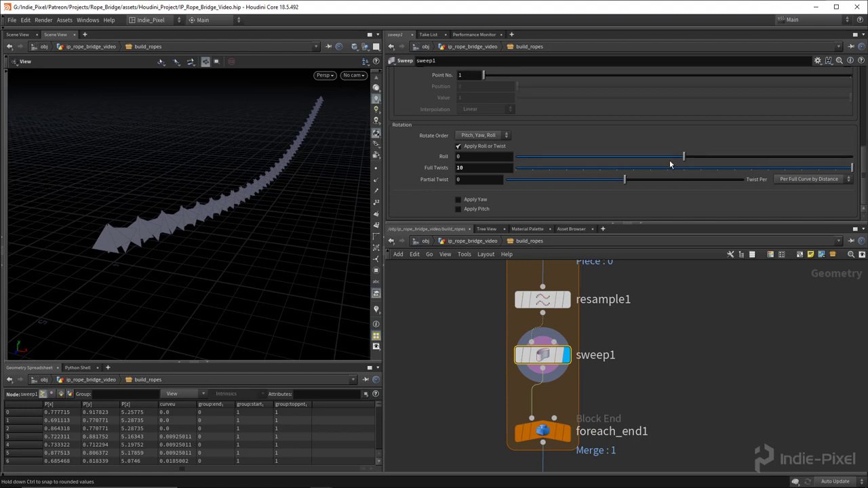
left_click_drag(652, 183, 628, 181)
left_click_drag(664, 223, 664, 176)
scroll(634, 333, "down", 3)
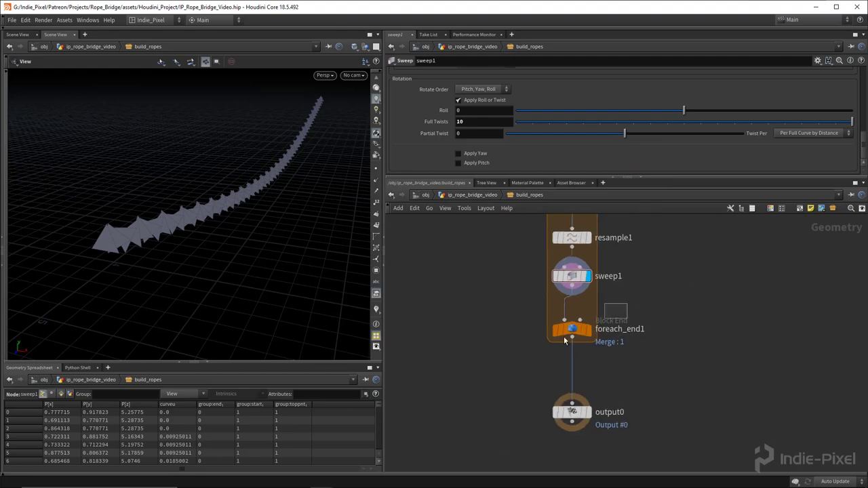
- Move foreach_end1 down and insert an Add node between sweep1 and foreach_end1
left_click(569, 328)
key("Tab")
type("a")
key("Return")
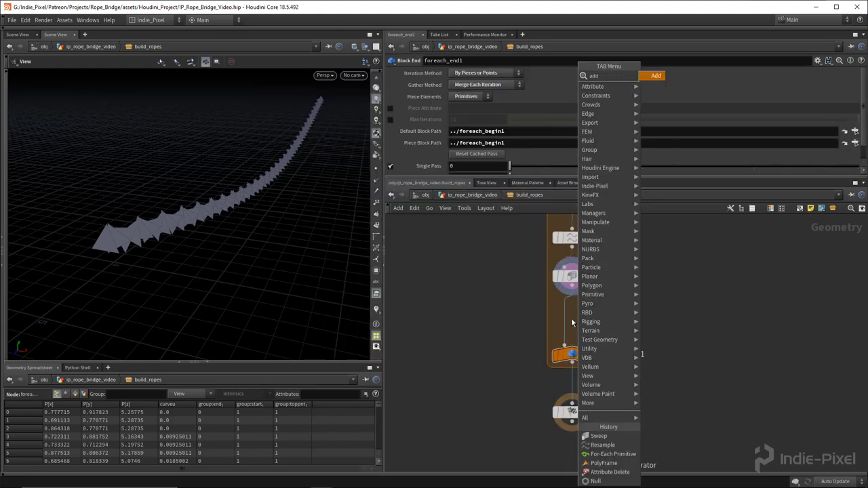
left_click(573, 318)
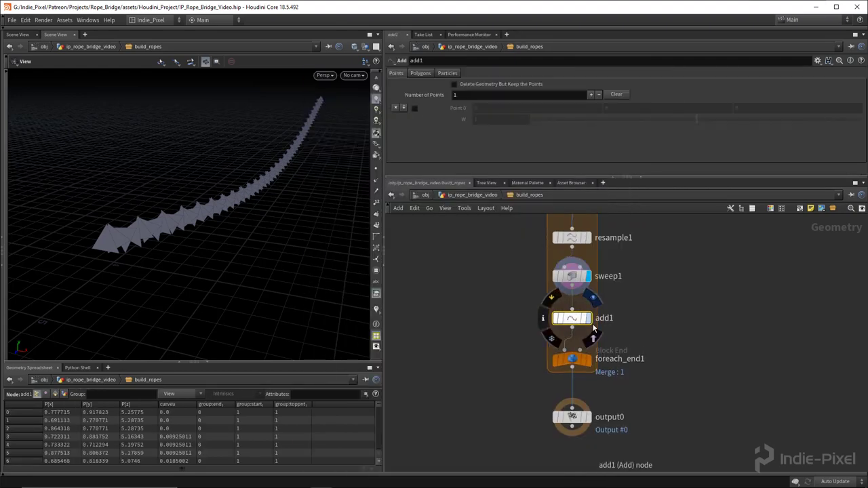
- Display add1 and enable Delete Geometry But Keep the Points
left_click(587, 318)
left_click(453, 84)
mouse_move(244, 204)
left_mouse_down()
mouse_move(138, 185)
mouse_move(285, 189)
mouse_move(244, 184)
mouse_move(262, 202)
mouse_move(203, 178)
mouse_move(152, 180)
mouse_move(269, 226)
mouse_move(206, 202)
mouse_move(230, 196)
left_mouse_up()
scroll(639, 318, "down", 4)
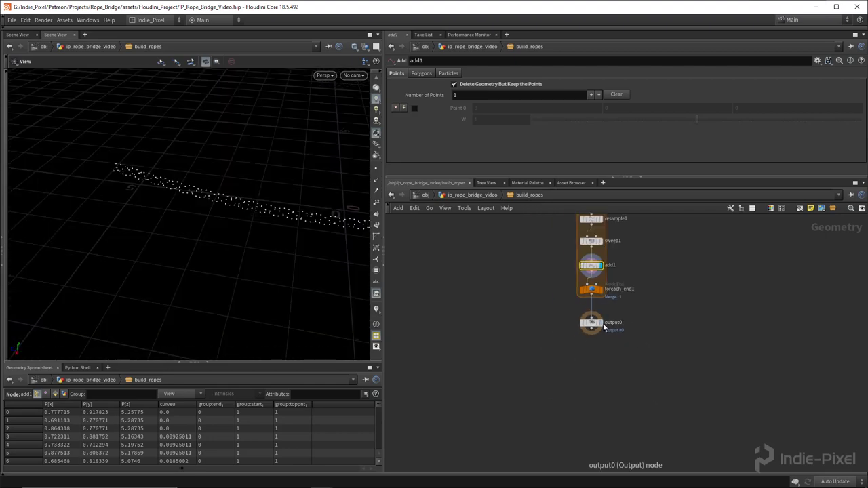
- Move output0 further down and display it, and disable Single Pass on foreach_end1 to process all curves
left_click_drag(591, 327, 589, 400)
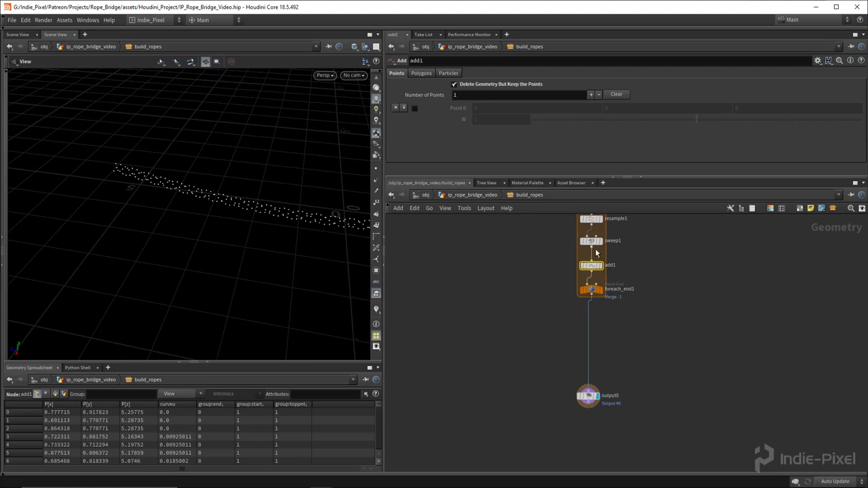
left_click(591, 290)
left_click(391, 167)
left_click_drag(353, 217, 194, 210)
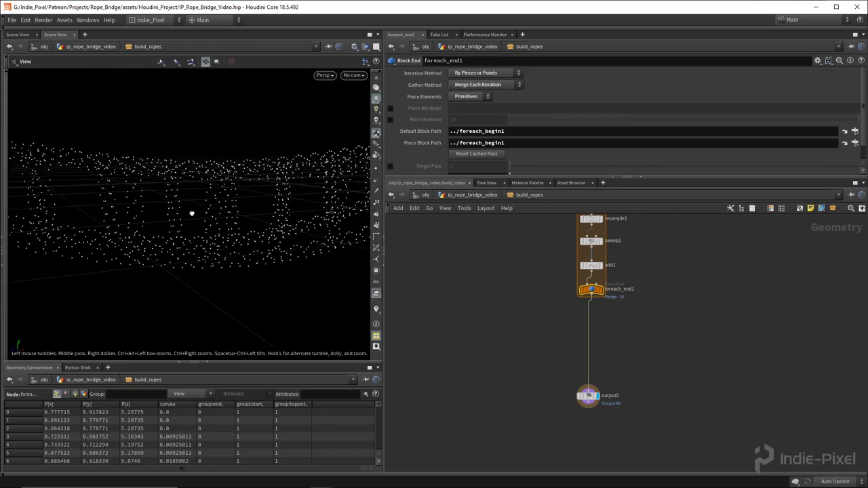
- Insert a Sweep node between foreach_end1 and output0 and display it
scroll(599, 351, "up", 3)
key("Tab")
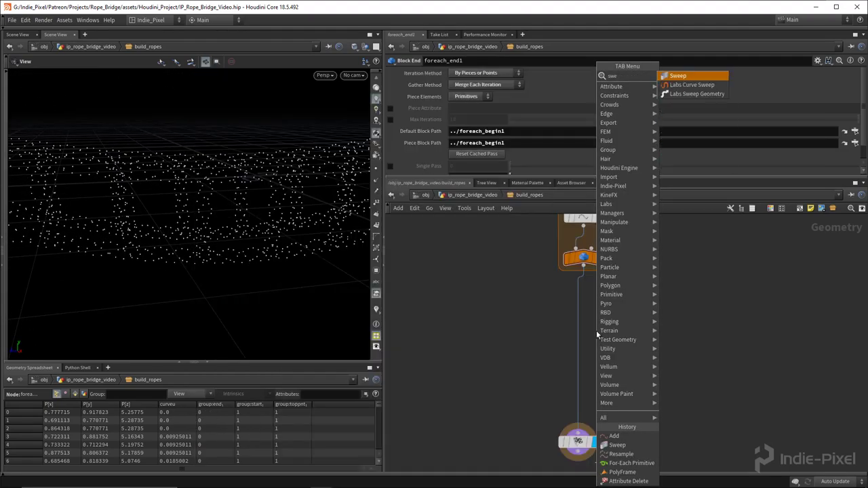
left_click(617, 445)
left_click(593, 335)
left_click_drag(594, 335, 582, 333)
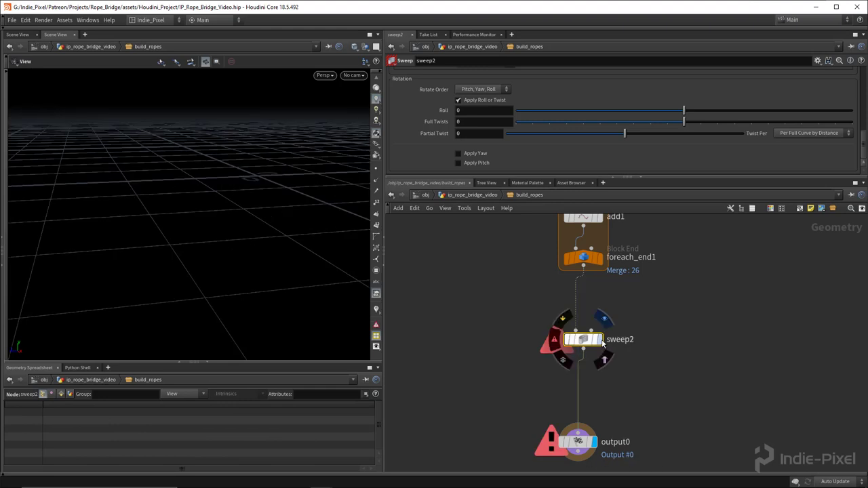
scroll(511, 97, "up", 6)
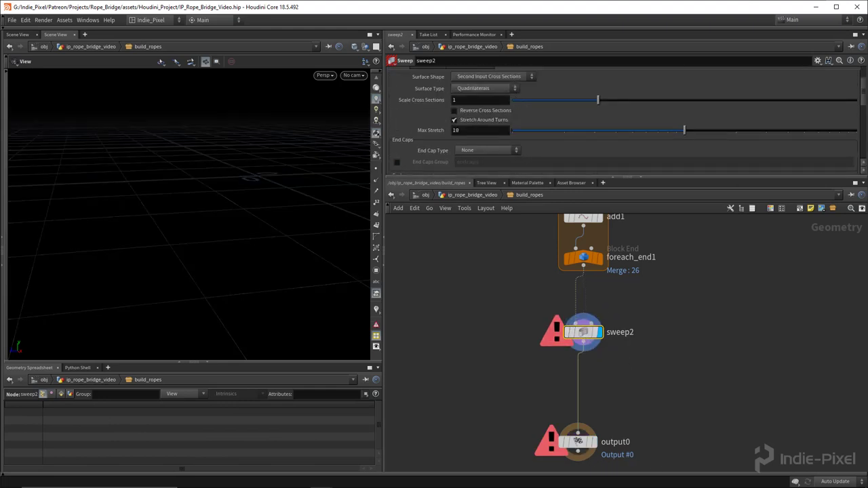
- Display add1 and build polygons by group, skipping every Nth point with N set to 3
middle_click_drag(633, 294, 601, 392)
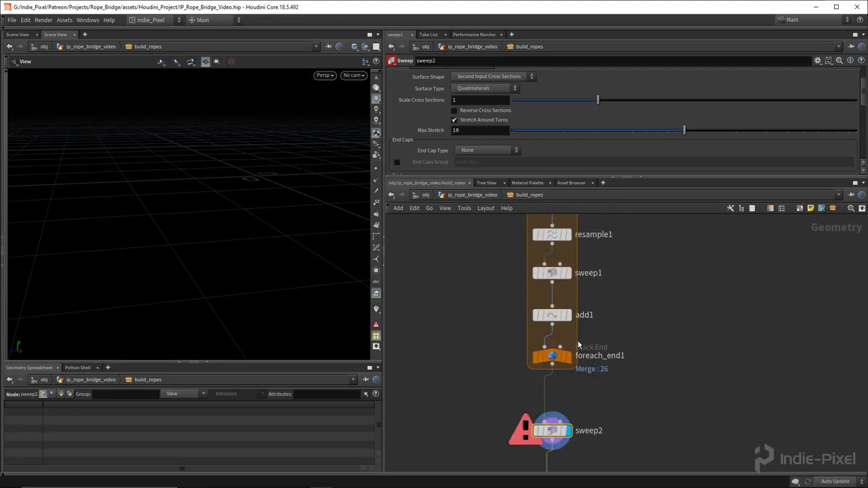
left_click(552, 314)
left_click_drag(272, 248, 169, 224)
left_click(423, 73)
left_click(445, 95)
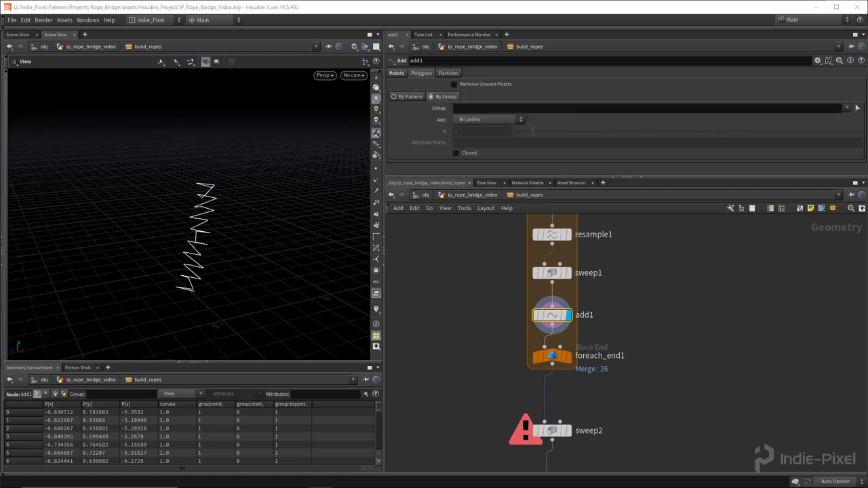
left_click(484, 119)
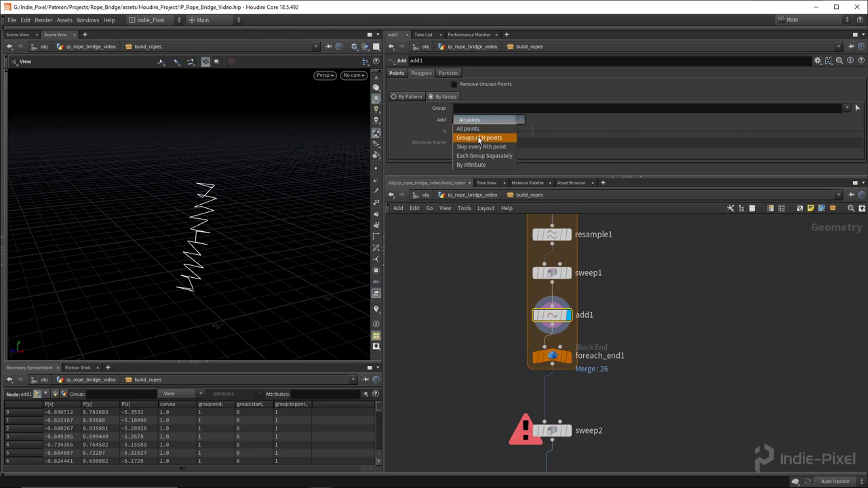
left_click(482, 140)
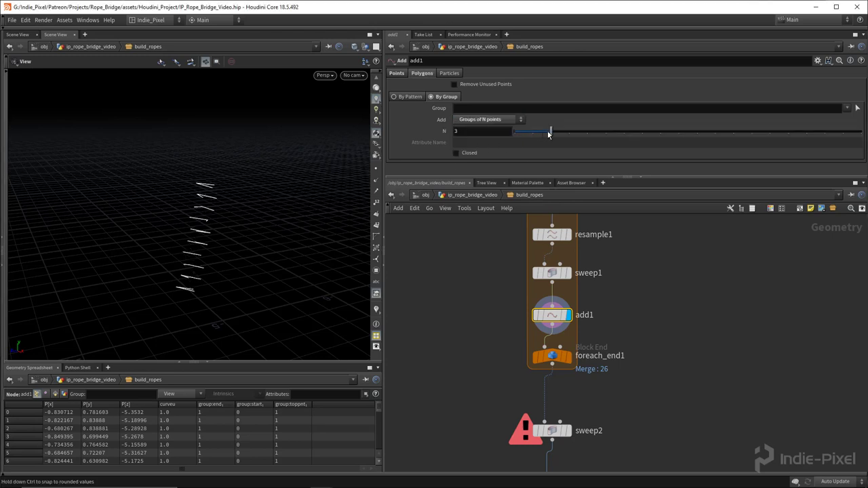
left_click(506, 121)
left_click(483, 150)
left_click_drag(289, 222, 182, 213)
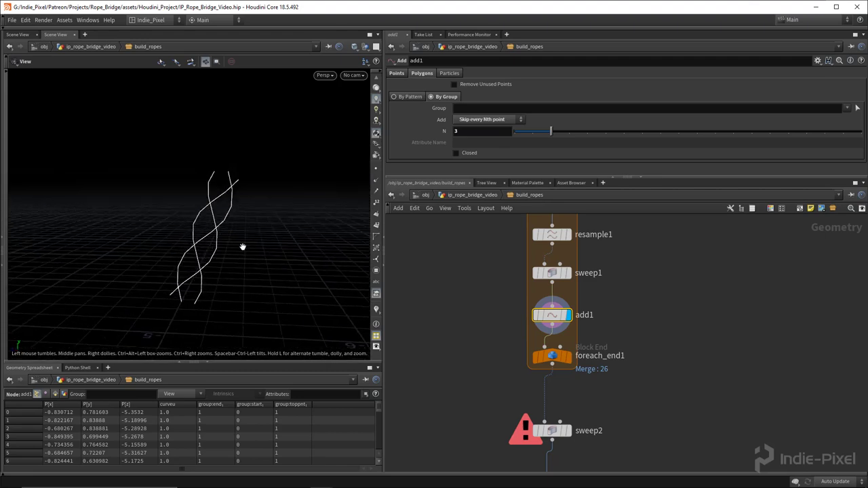
- Display sweep2 and set its surface shape to Round Tube
left_click_drag(672, 177, 673, 133)
middle_click_drag(610, 380, 593, 310)
left_click(552, 336)
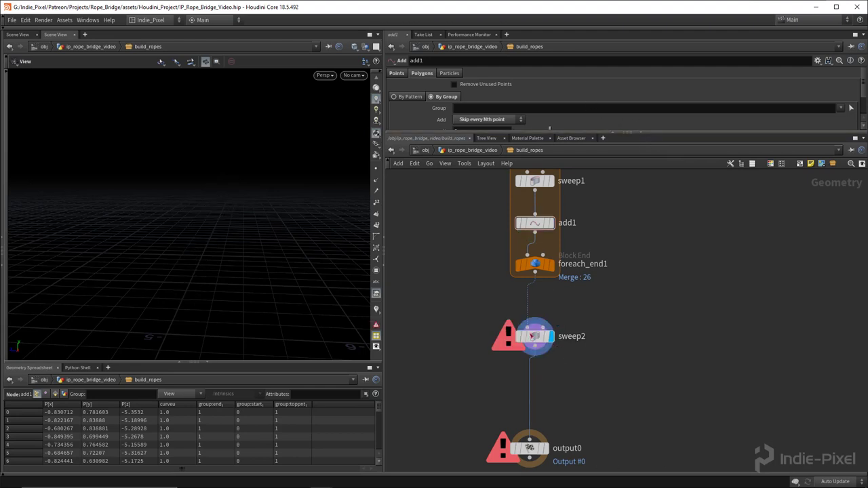
left_click(533, 335)
left_click(666, 131)
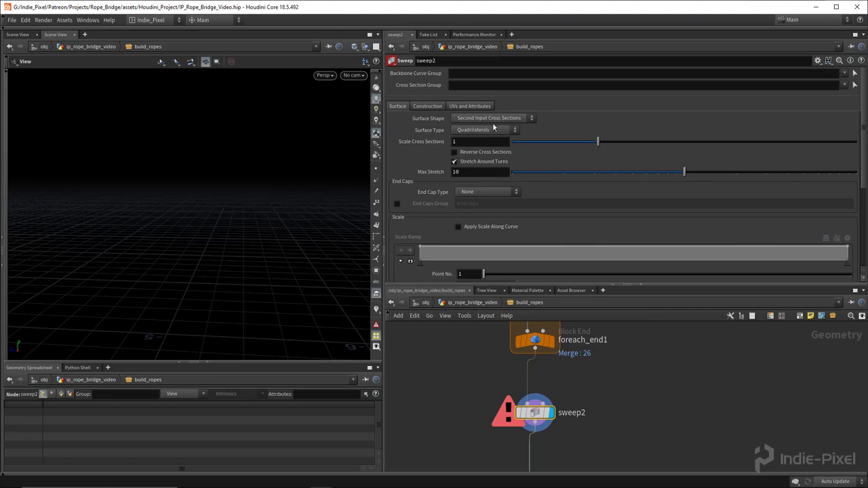
left_click(494, 120)
left_click(480, 136)
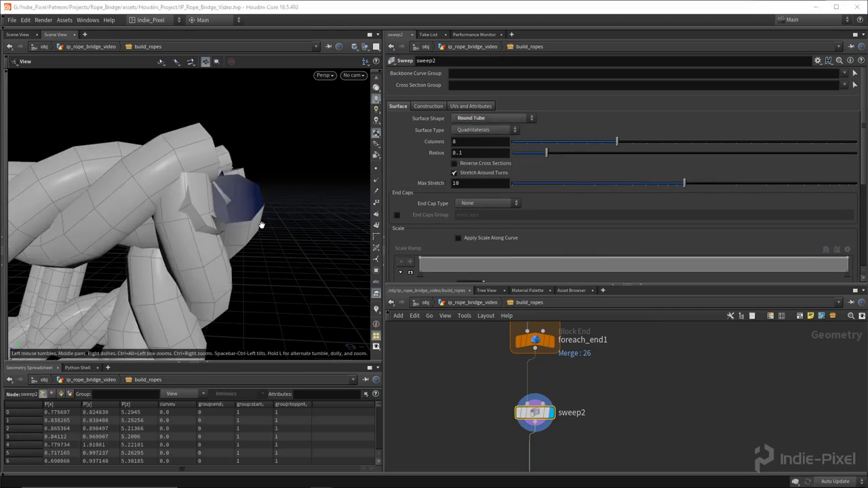
- Reduce sweep2's tube to 6 columns and a radius of 0.028
scroll(263, 229, "down", 10)
left_click_drag(264, 229, 136, 202)
scroll(169, 205, "up", 8)
left_click_drag(615, 144, 592, 137)
left_click_drag(540, 153, 521, 159)
scroll(175, 239, "down", 3)
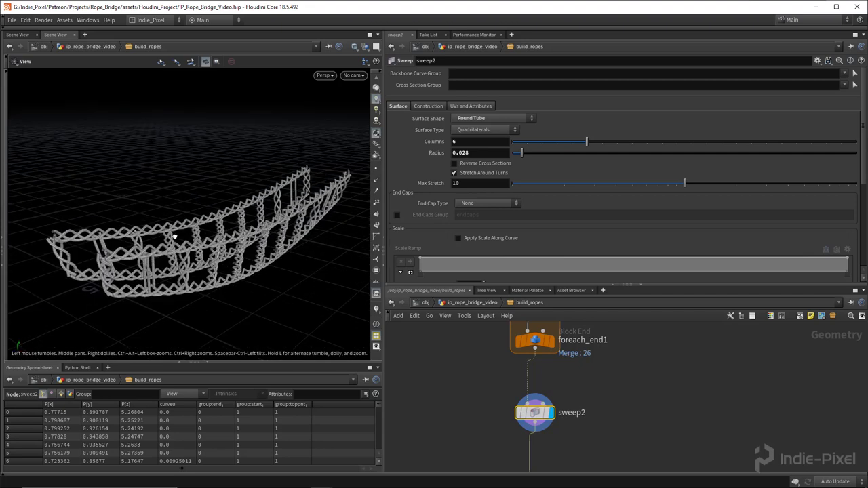
left_click_drag(174, 239, 203, 217)
- Tighten the strands by setting the radius on sweep1 to 0.012
left_click_drag(657, 284, 657, 195)
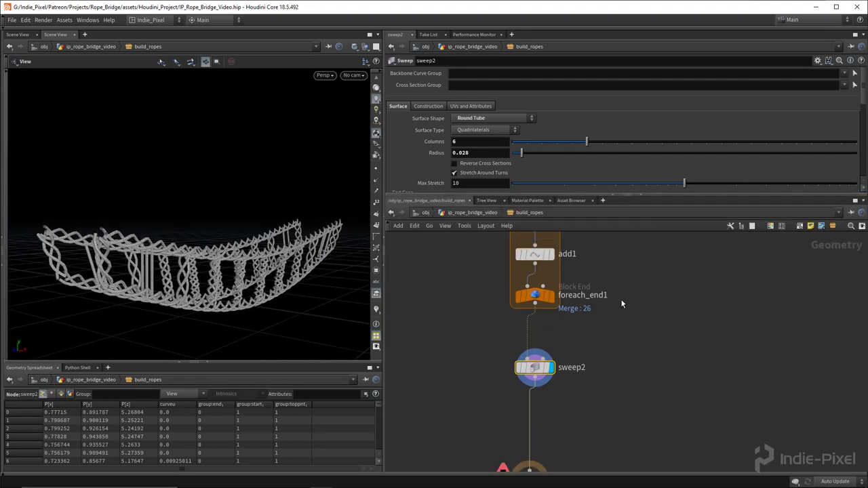
middle_click_drag(602, 242, 601, 354)
left_click_drag(496, 345, 496, 339)
left_click_drag(556, 156, 515, 161)
scroll(170, 281, "up", 10)
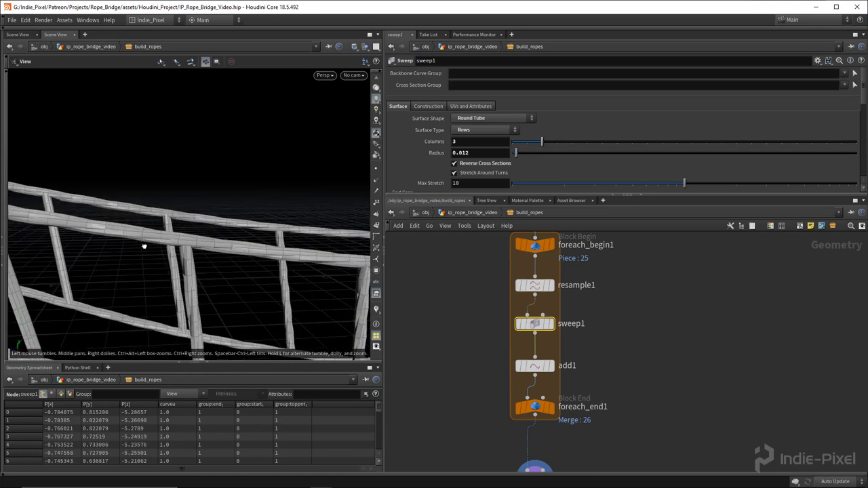
scroll(170, 254, "down", 5)
left_click_drag(170, 254, 203, 228)
- Set Full Twists on sweep1 to 20
scroll(669, 141, "down", 10)
scroll(666, 149, "down", 3)
middle_click_drag(489, 139, 540, 139)
left_click_drag(224, 224, 210, 237)
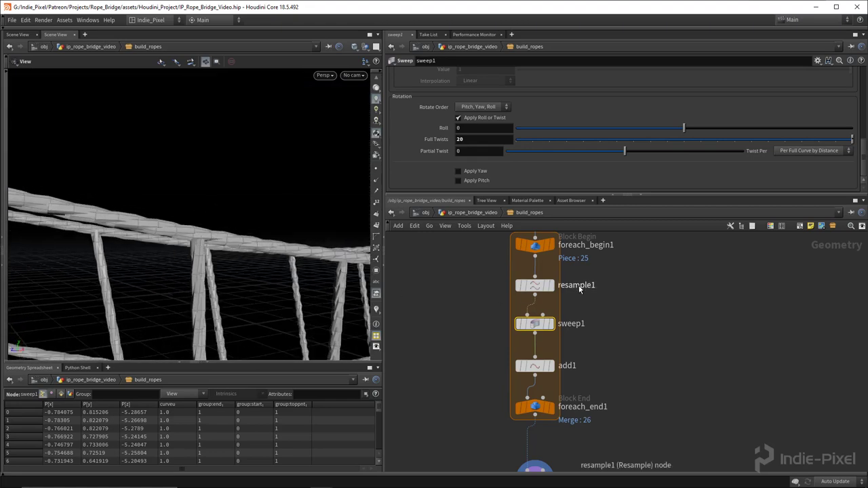
- Try a maximum segment length of 0.05 on resample1
left_click(535, 285)
middle_click_drag(467, 105, 440, 122)
left_click_drag(268, 208, 249, 253)
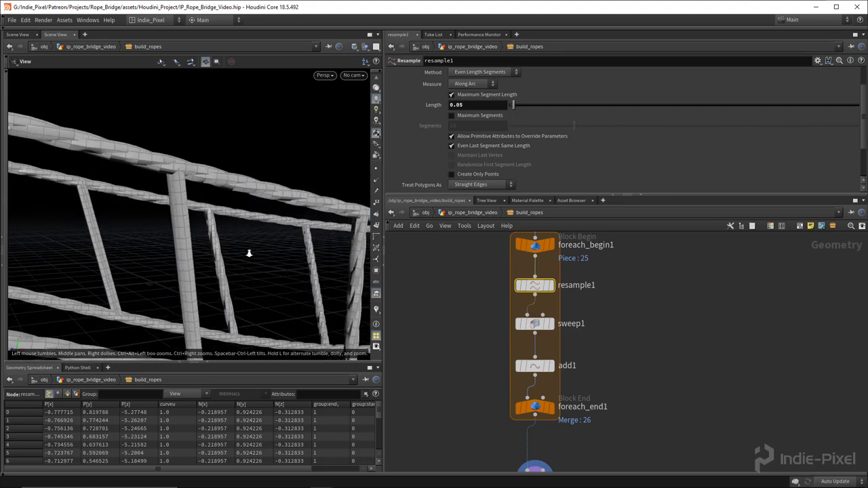
middle_click_drag(491, 107, 503, 120)
left_click_drag(178, 248, 193, 271)
- Set the maximum segment length on resample1 to 0.1
left_click(496, 107)
type("0.1")
key("Return")
left_click_drag(175, 246, 278, 200)
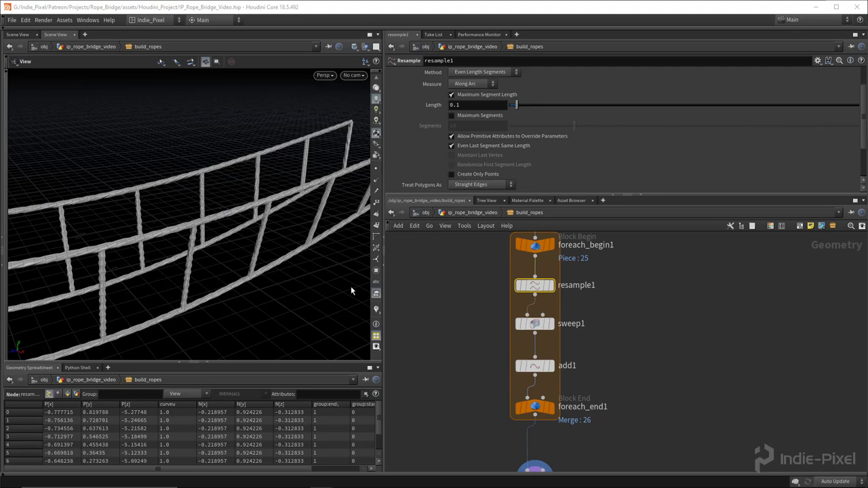
- Set the maximum segments of resample2 in the build_posts subnetwork to 8 and return to build_ropes
left_click_drag(251, 257, 95, 234)
scroll(604, 401, "down", 3)
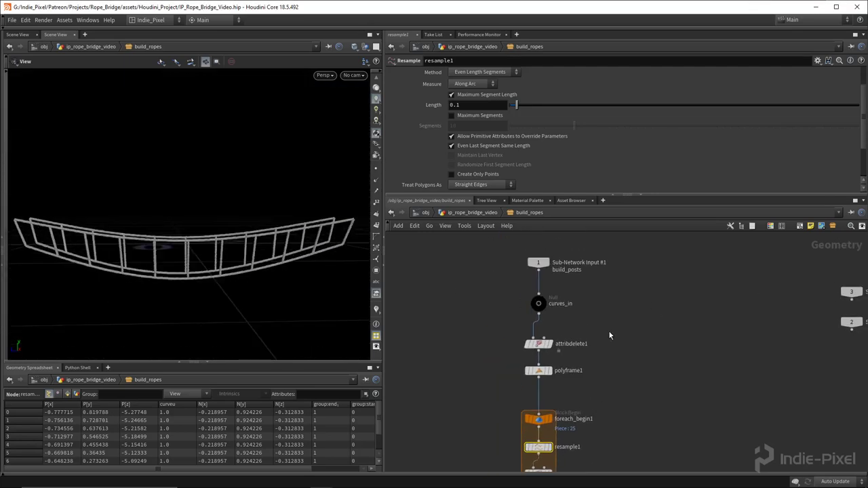
key("u")
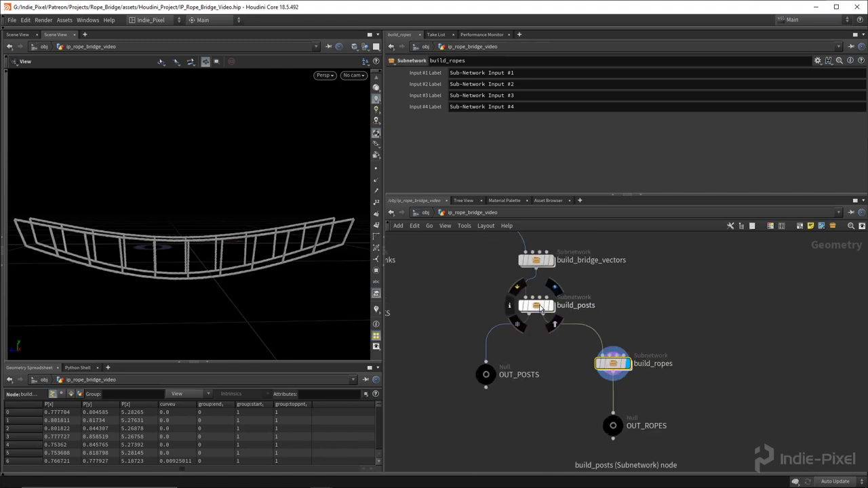
double_click(540, 306)
middle_click_drag(673, 304, 605, 421)
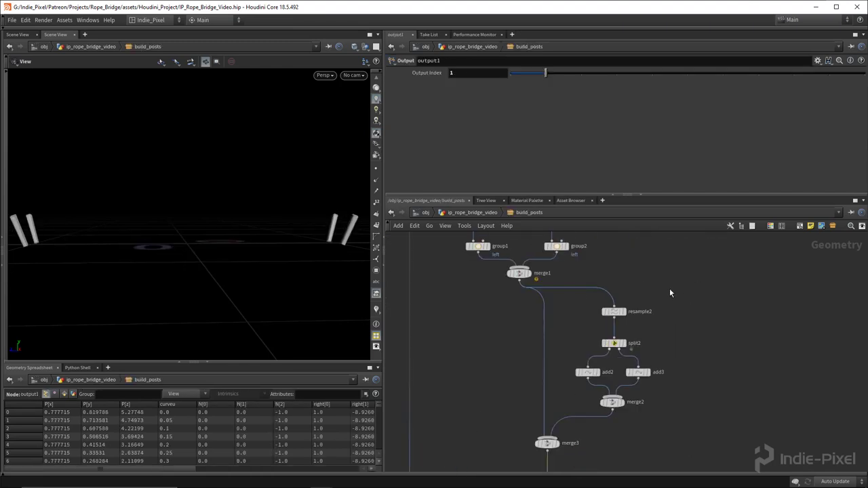
left_click(600, 312)
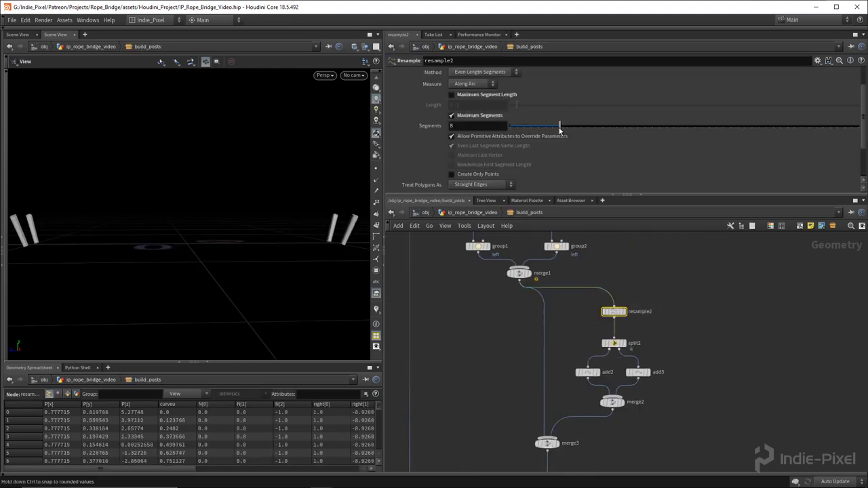
middle_click_drag(650, 430, 664, 293)
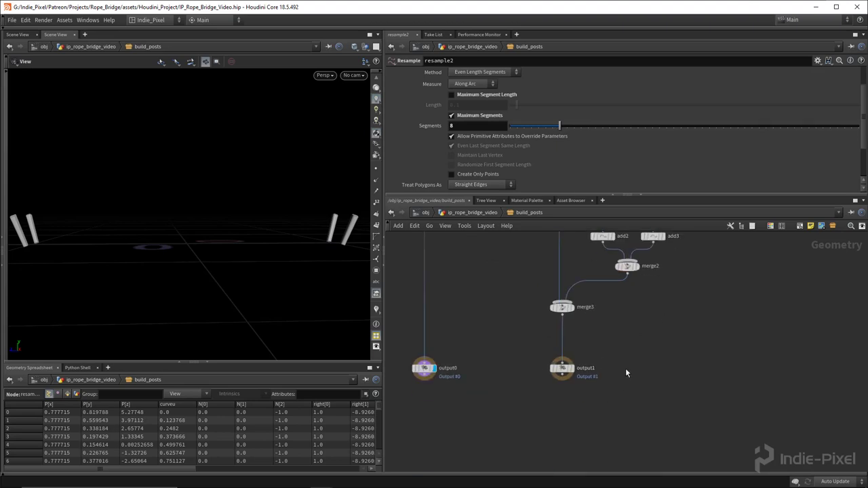
key("u")
double_click(612, 360)
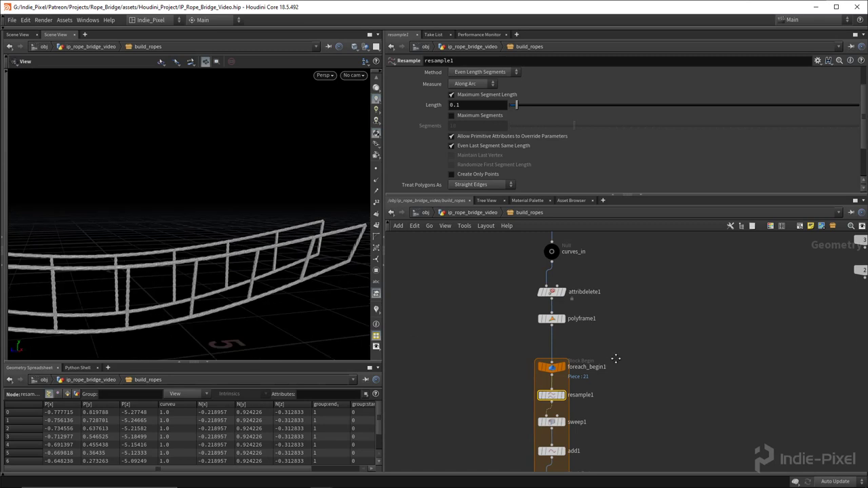
- Set Full Twists on sweep1 to 18 and check the rope strands
scroll(558, 357, "up", 3)
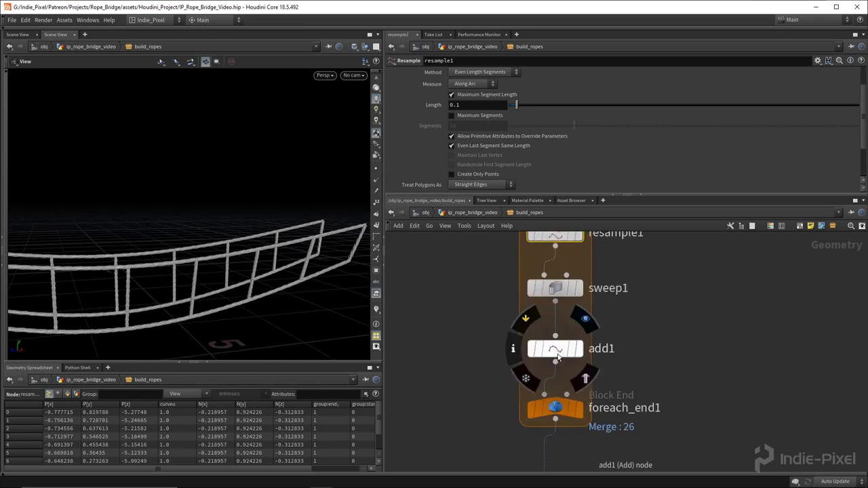
left_click(555, 288)
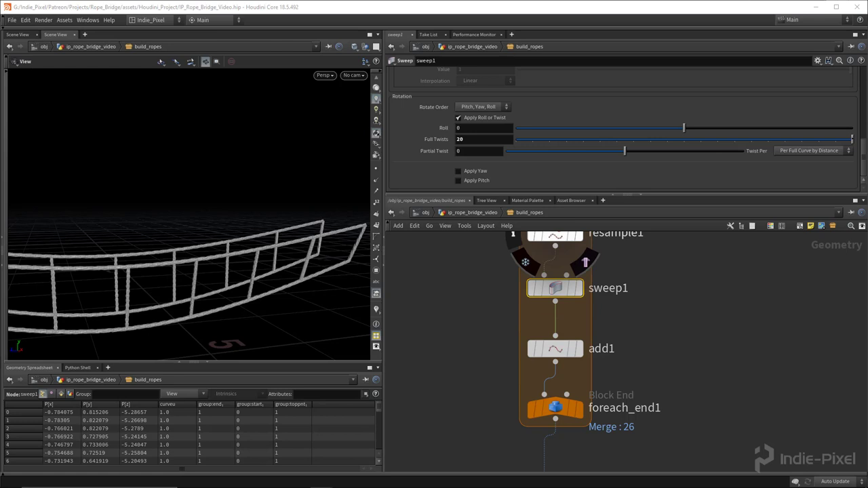
left_click(494, 142)
type("18")
key("Return")
left_click_drag(207, 258, 174, 257)
right_click_drag(175, 257, 311, 264)
left_click_drag(311, 265, 221, 249)
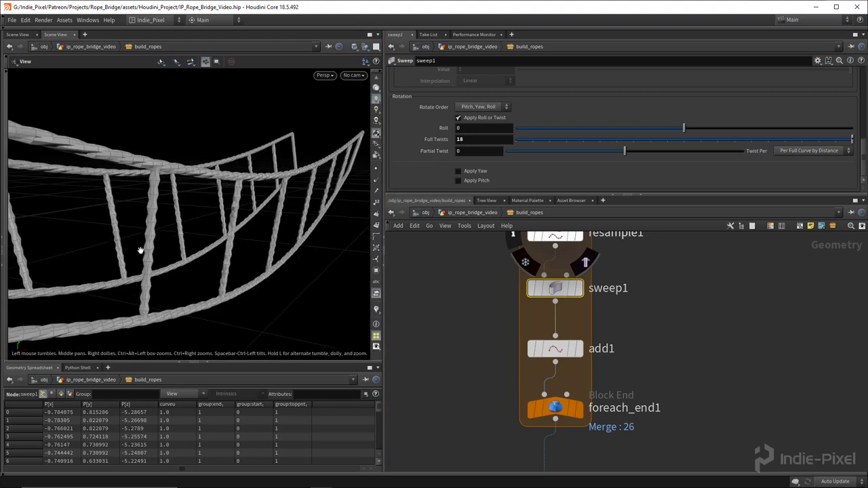
right_click_drag(221, 248, 189, 222)
- Set sweep2's round tube to 8 columns and a radius of 0.014
middle_click_drag(609, 304, 592, 371)
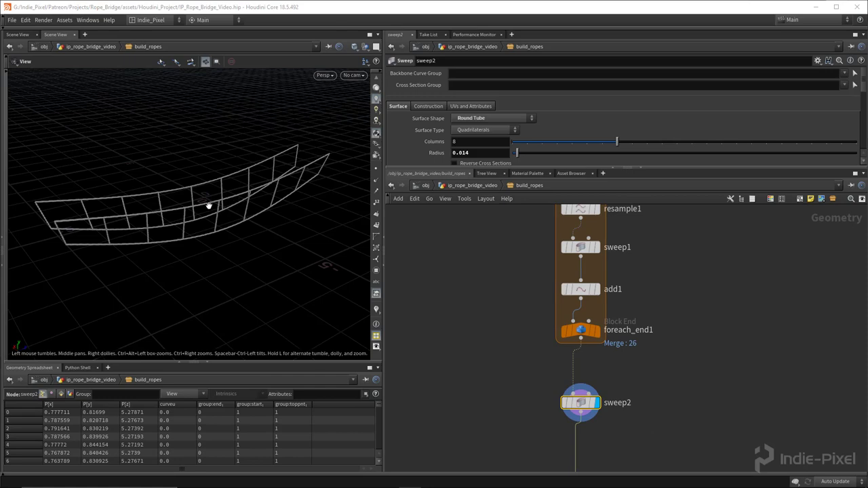
mouse_move(207, 204)
right_mouse_down()
mouse_move(169, 213)
mouse_move(233, 196)
mouse_move(210, 188)
right_mouse_up()
left_click_drag(209, 188, 196, 156)
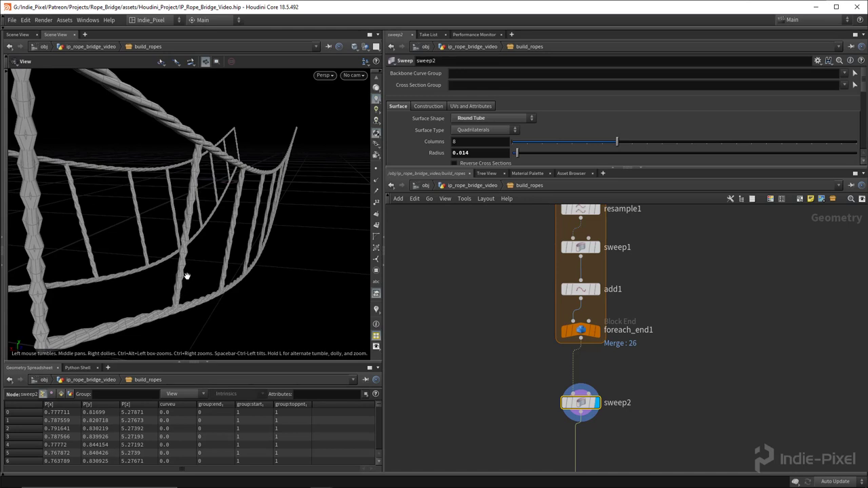
left_click_drag(243, 191, 193, 197)
- Move resample1 out of the for-each block to between polyframe1 and foreach_begin1, and display it
middle_click_drag(651, 248, 558, 330)
scroll(558, 330, "down", 2)
scroll(559, 284, "down", 3)
left_click_drag(654, 166, 654, 144)
scroll(542, 319, "up", 3)
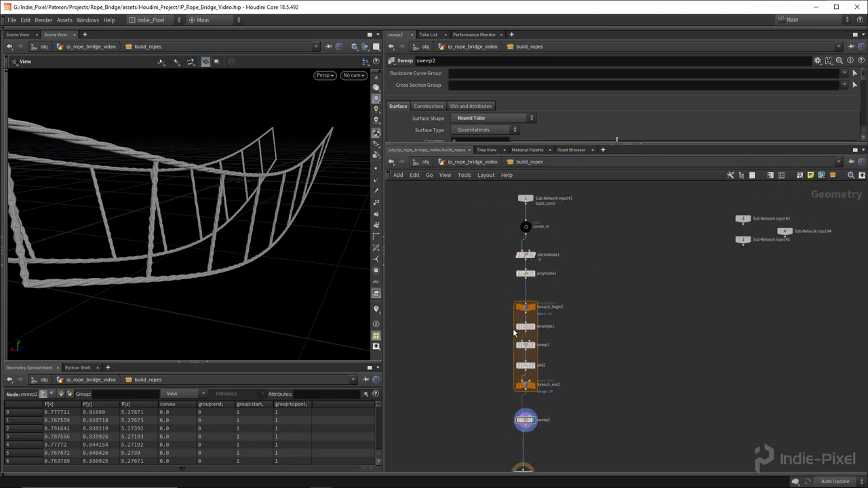
left_click(532, 329)
left_click_drag(532, 332, 532, 269)
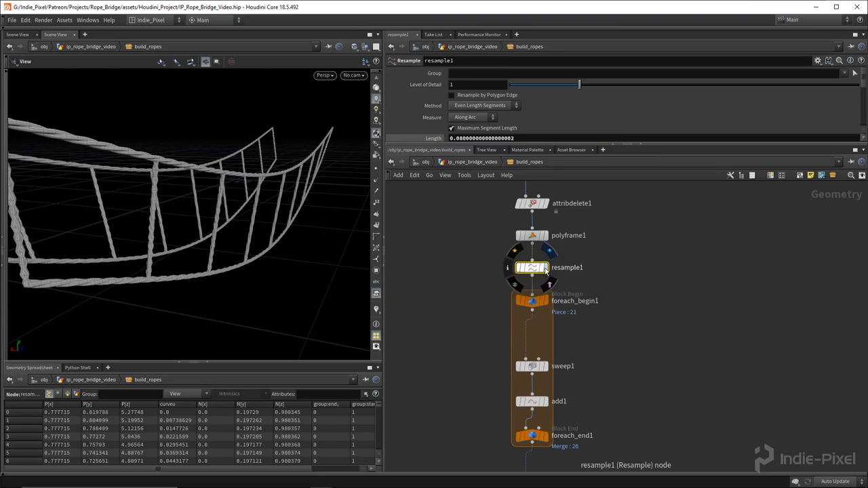
left_click(545, 268)
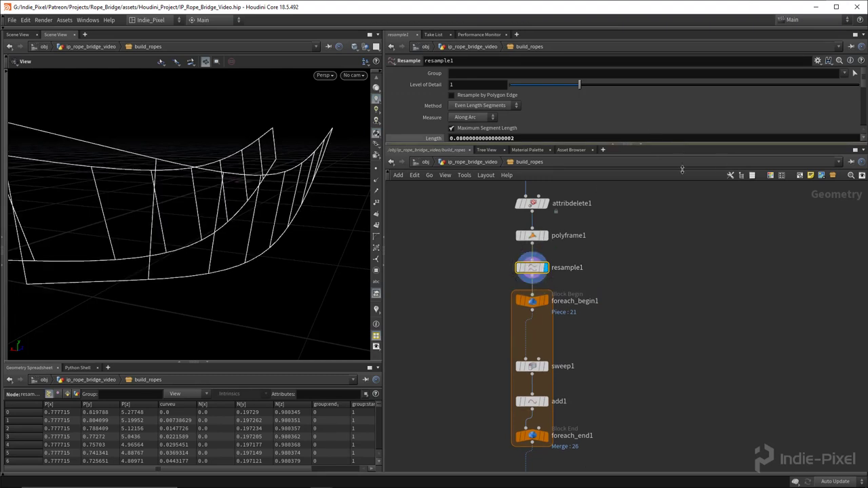
- Check the groups available on resample1, and display curves_in with the viewport group list to examine its primitive groups
left_click_drag(681, 146, 682, 246)
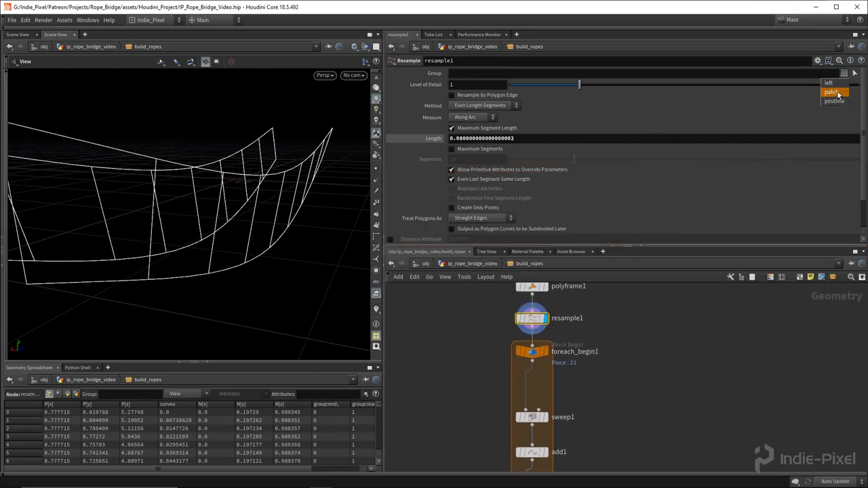
left_click(680, 113)
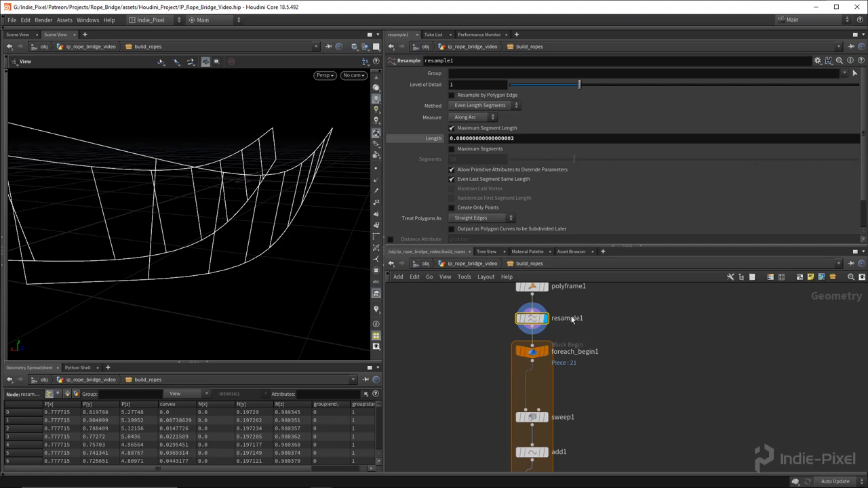
left_click_drag(658, 246, 658, 181)
scroll(555, 269, "up", 5)
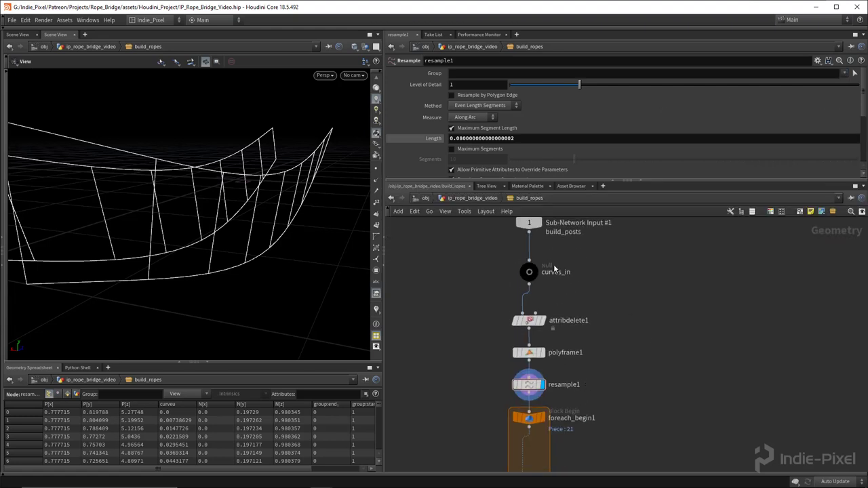
left_click(530, 272)
left_click(376, 270)
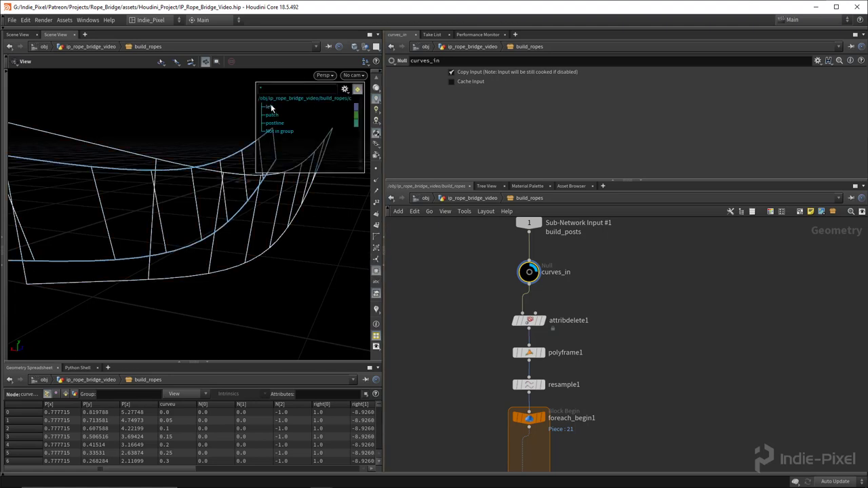
- Switch the viewport group list to points and examine the point groups on curves_in
left_click(345, 89)
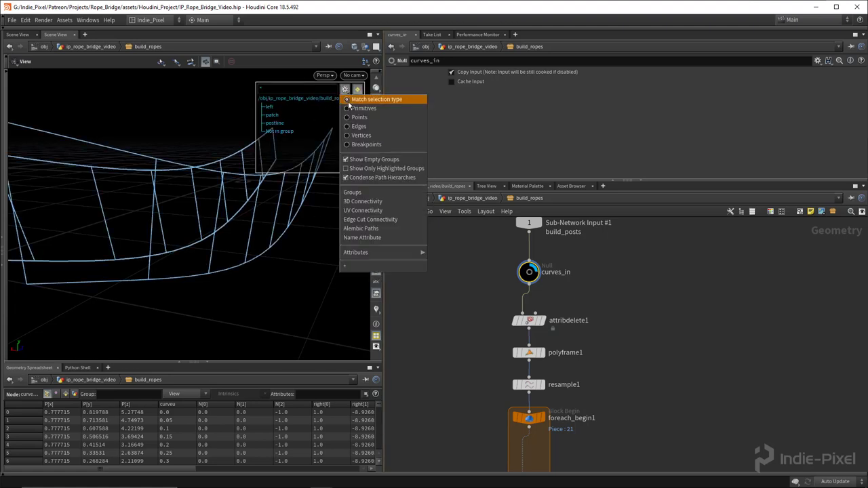
left_click(358, 118)
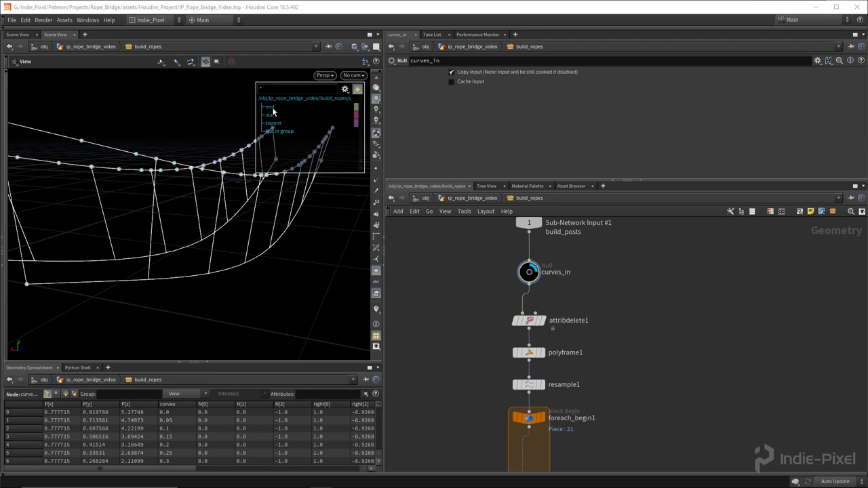
left_click_drag(232, 196, 325, 217)
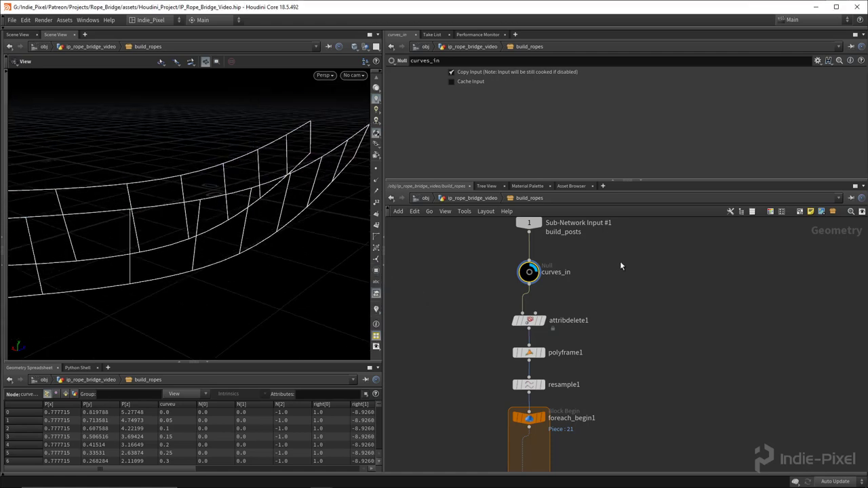
- Open the build_posts subnetwork and display resample2 to inspect the curves feeding the vertical side ropes
key("u")
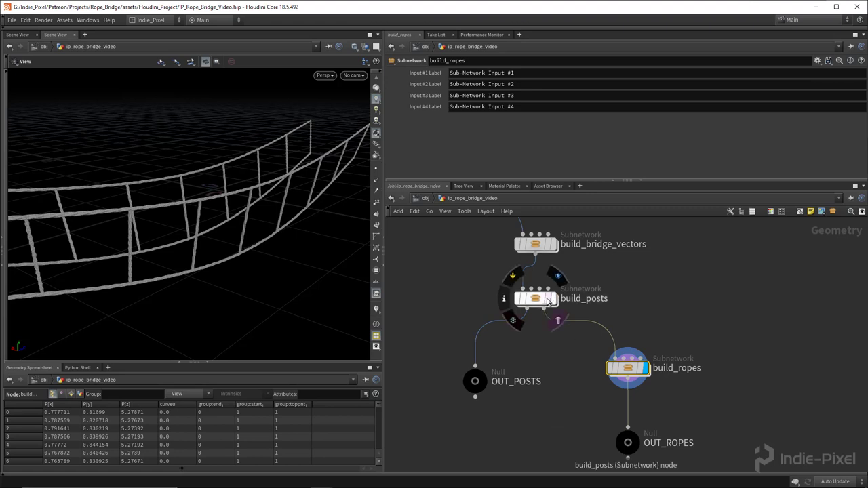
left_click(552, 299)
double_click(539, 300)
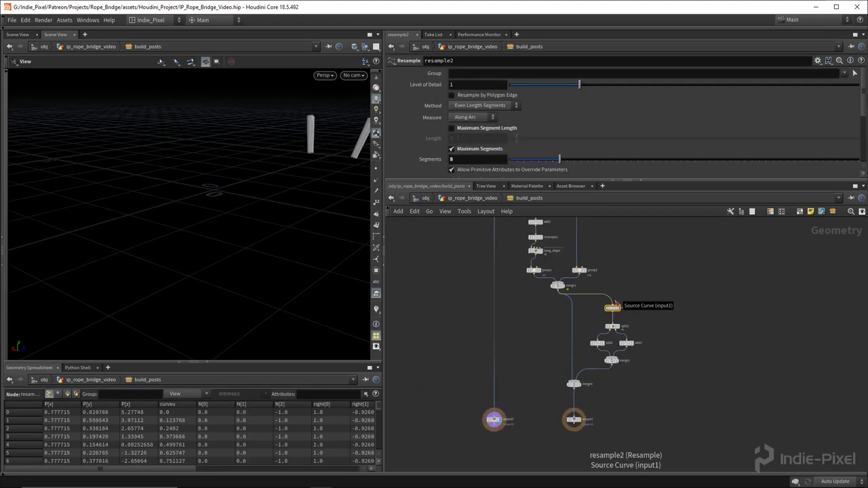
scroll(608, 311, "up", 4)
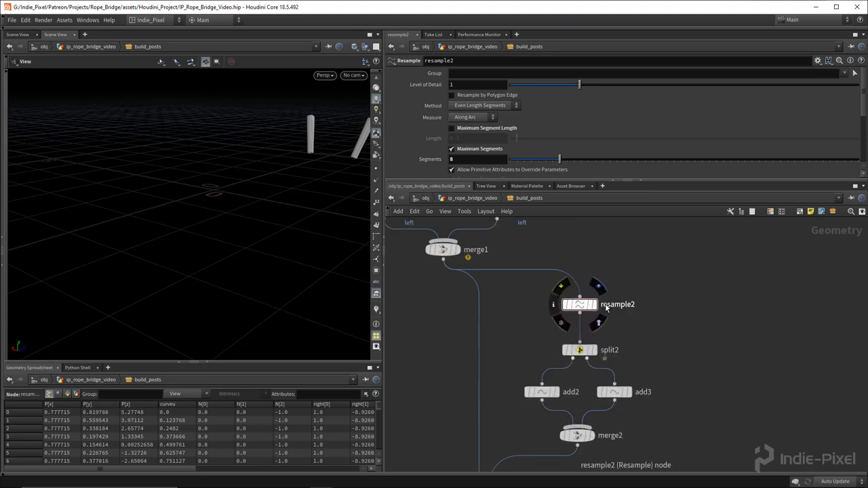
left_click(596, 306)
middle_click_drag(596, 307, 592, 208)
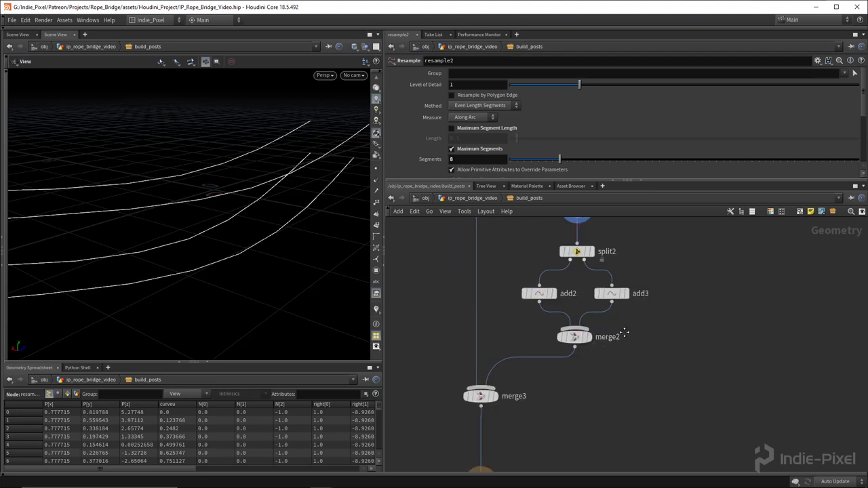
- Display merge2 and insert a Group Create node between merge2 and merge3
left_click(587, 338)
middle_click_drag(561, 378, 560, 357)
key("Tab")
type("group")
key("Return")
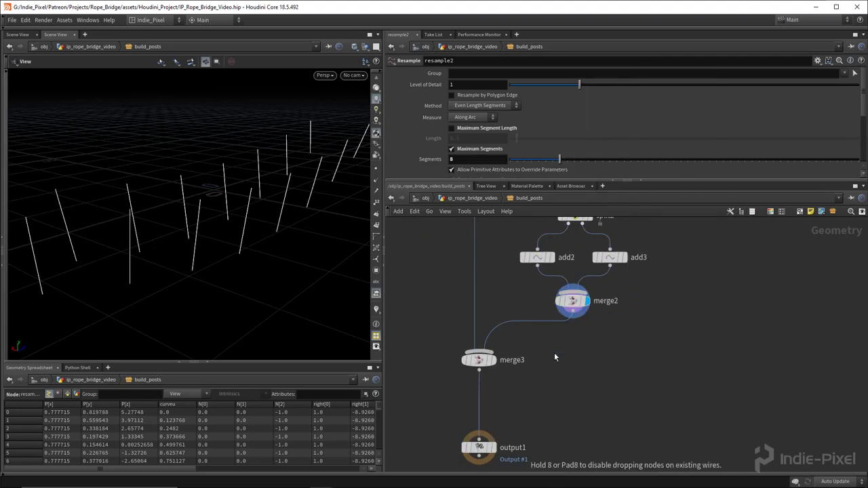
left_click(554, 353)
left_click_drag(555, 353, 572, 335)
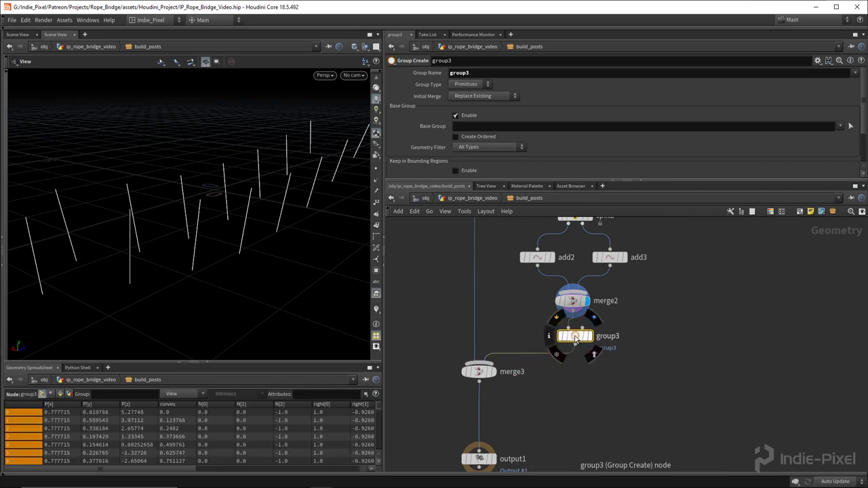
- Display the new group node and name its primitive group sides
left_click(587, 340)
double_click(517, 75)
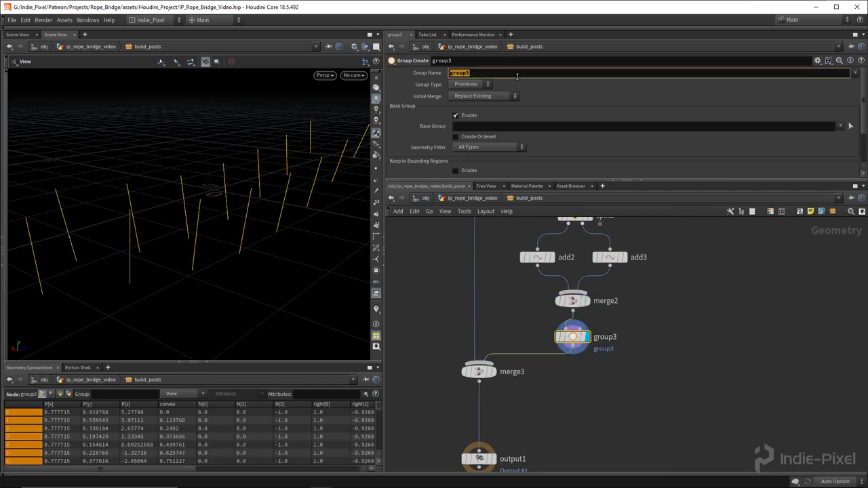
type("sides")
key("Return")
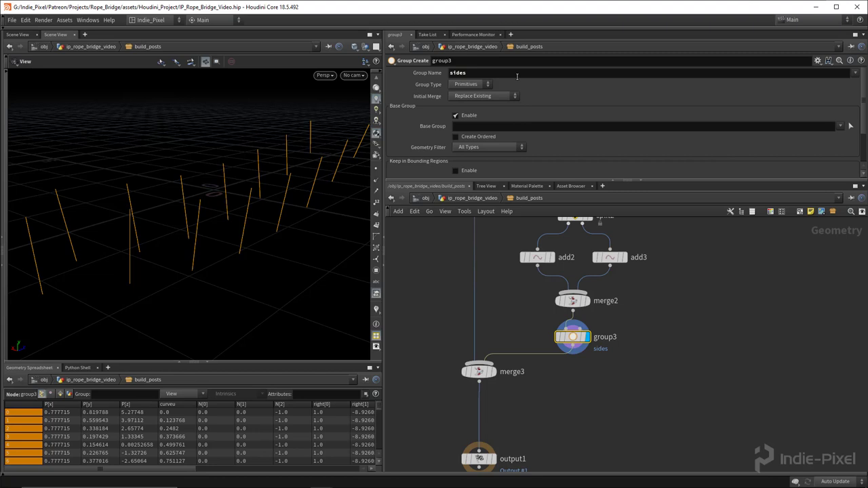
- Display output1 in build_posts, and return to the inside of the build_ropes subnetwork
middle_click_drag(554, 368, 569, 315)
left_click(499, 401)
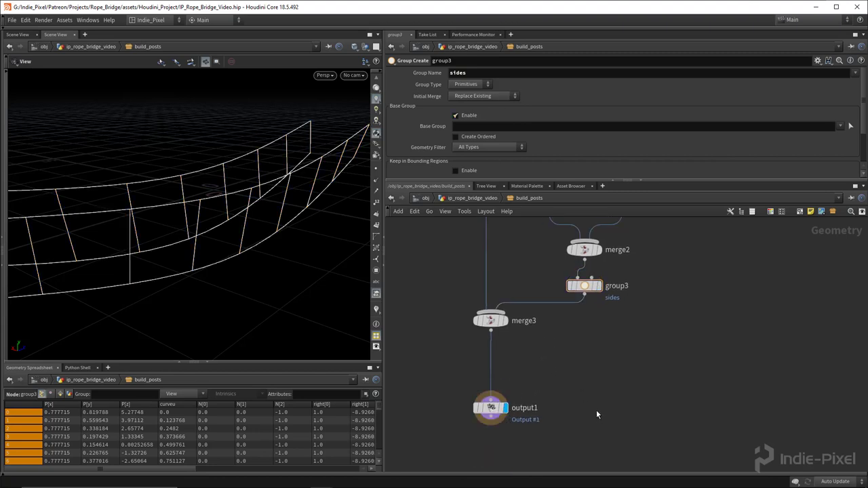
middle_click_drag(593, 404, 584, 348)
key("u")
scroll(579, 350, "down", 3)
scroll(579, 351, "up", 3)
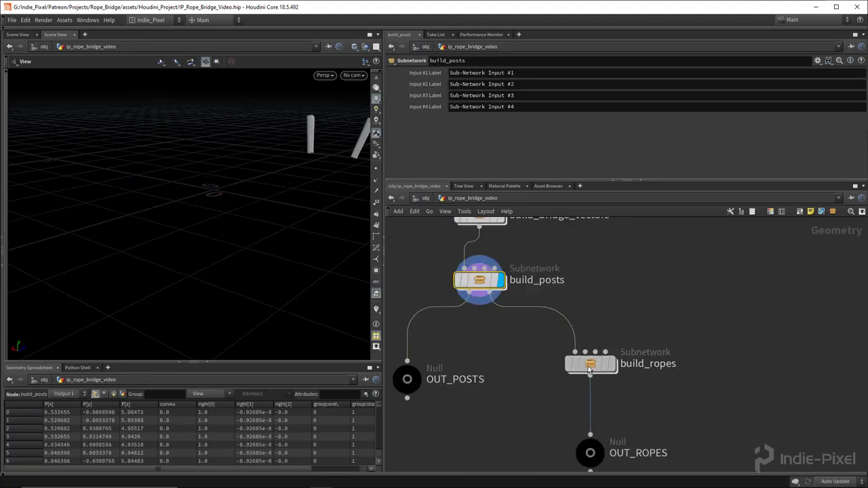
double_click(582, 360)
scroll(553, 385, "up", 2)
middle_click_drag(587, 405, 587, 306)
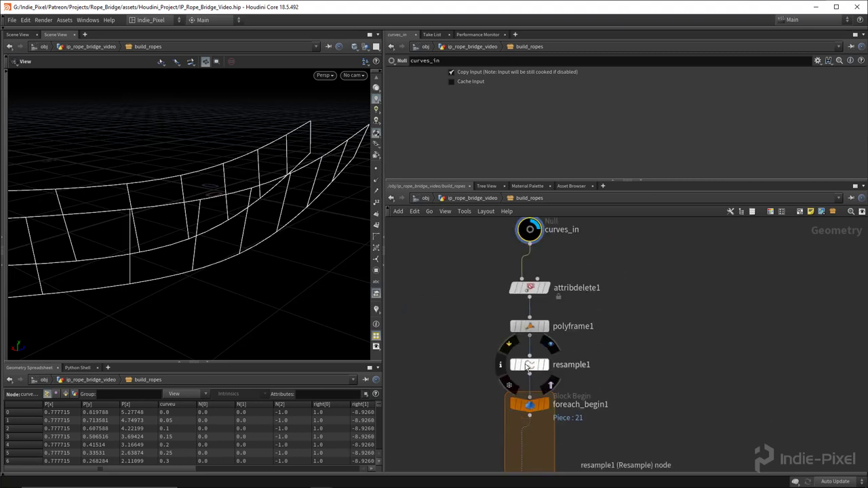
- Move resample1 up and insert a second Resample node between it and foreach_begin1, displaying the new node
left_click_drag(527, 363, 534, 310, "shift")
key("Tab")
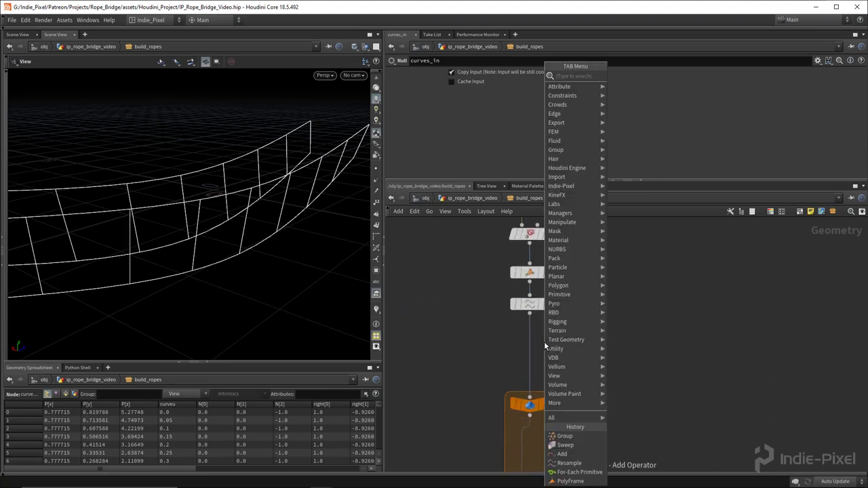
left_click(569, 463)
left_click(530, 346)
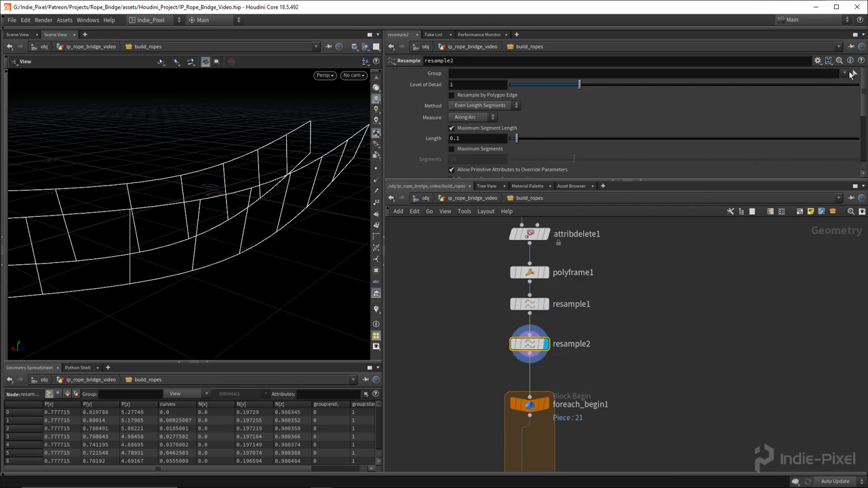
- Limit resample2 to the sides group and set its maximum segment length to 0.039
left_click(849, 75)
left_click(832, 111)
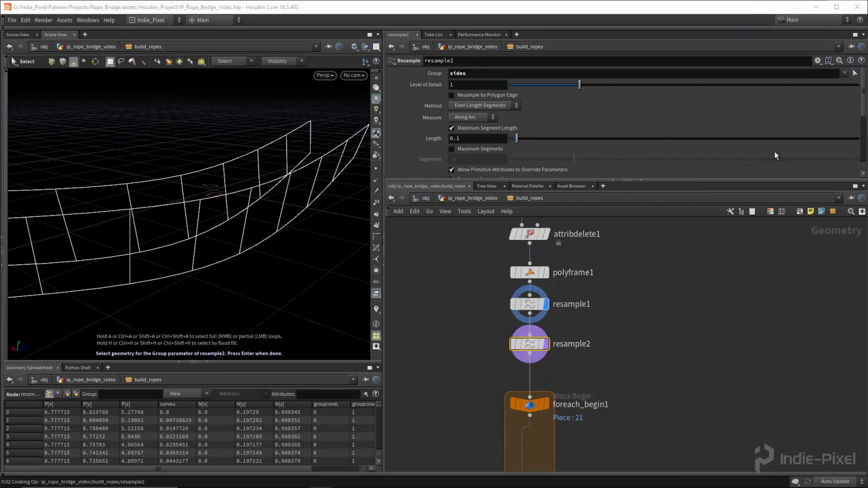
key("Return")
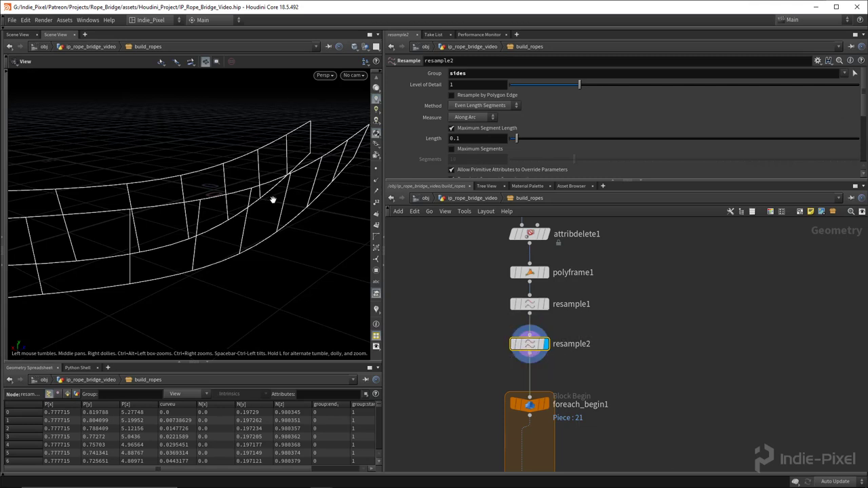
left_click_drag(265, 208, 284, 196)
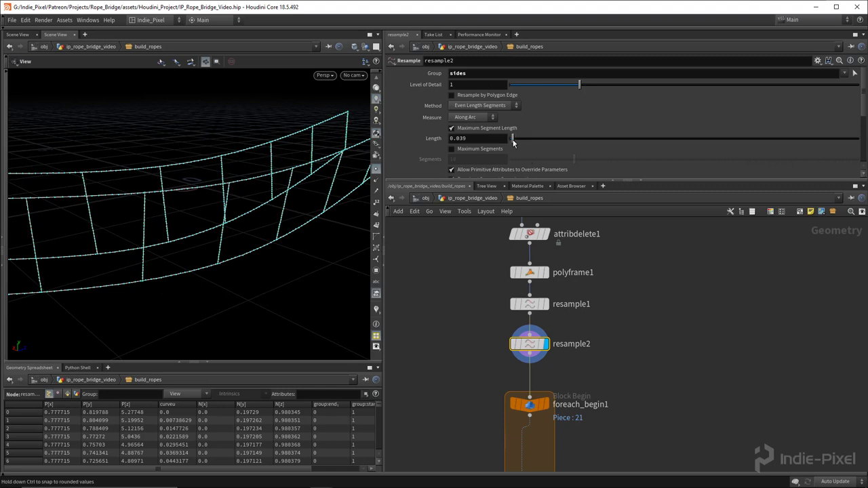
- Restrict resample1 to the group !sides and set its maximum segment length to 0.08
left_click(530, 305)
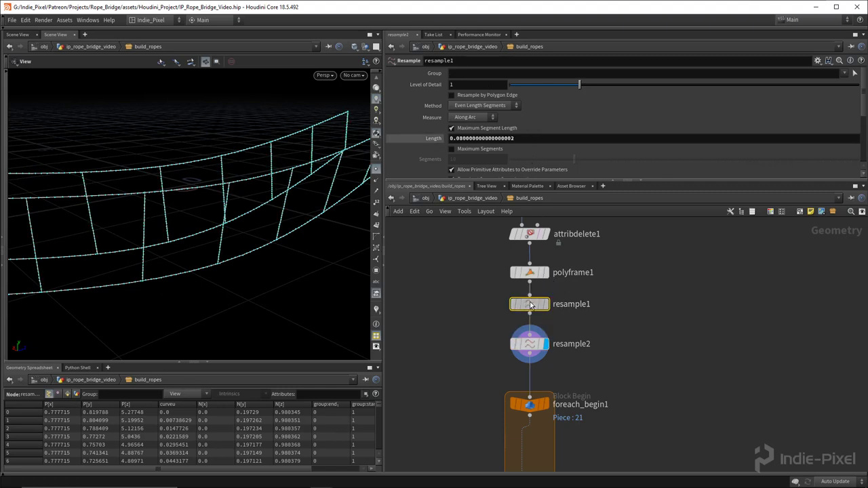
left_click(477, 75)
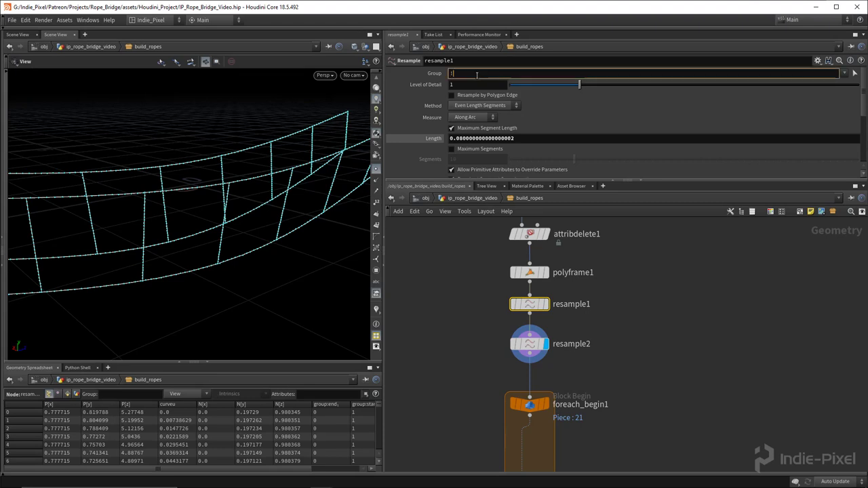
type("!sides")
key("Return")
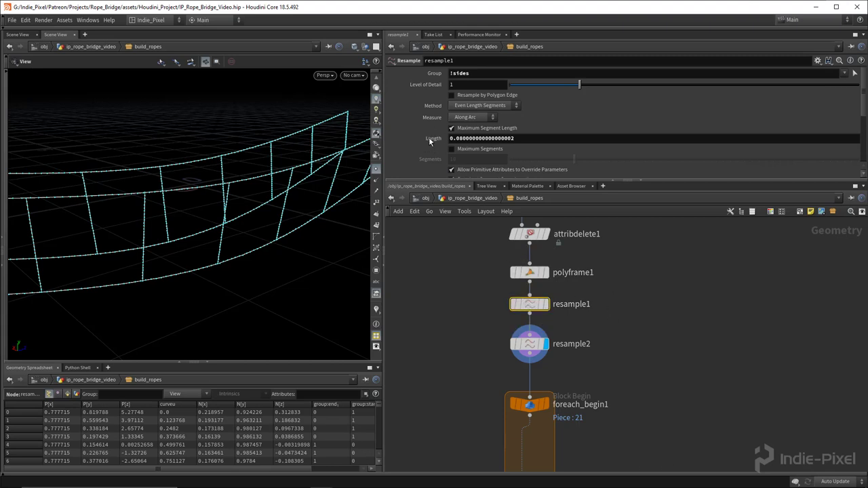
key("Return")
middle_click_drag(479, 138, 492, 171)
- Move foreach_end1 and the nodes above it closer to foreach_begin1, and display foreach_end1 to inspect the rope strands
scroll(592, 323, "down", 4)
scroll(588, 331, "up", 2)
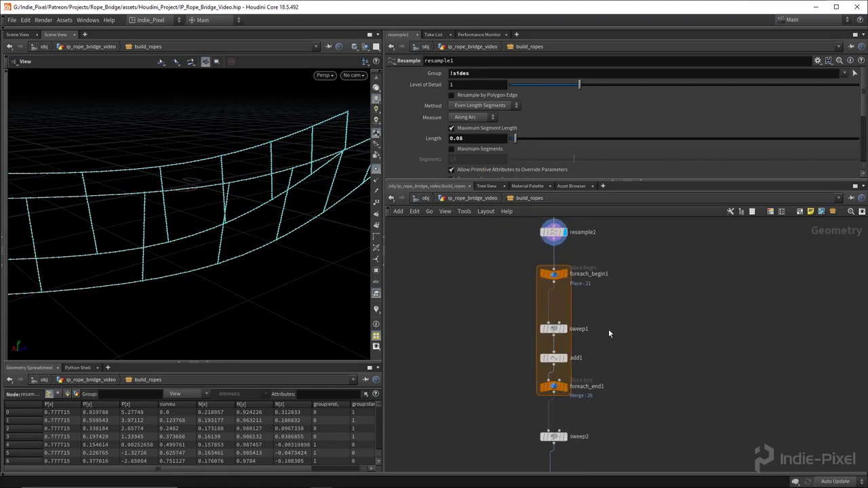
left_click(554, 386)
left_click_drag(553, 387, 554, 364)
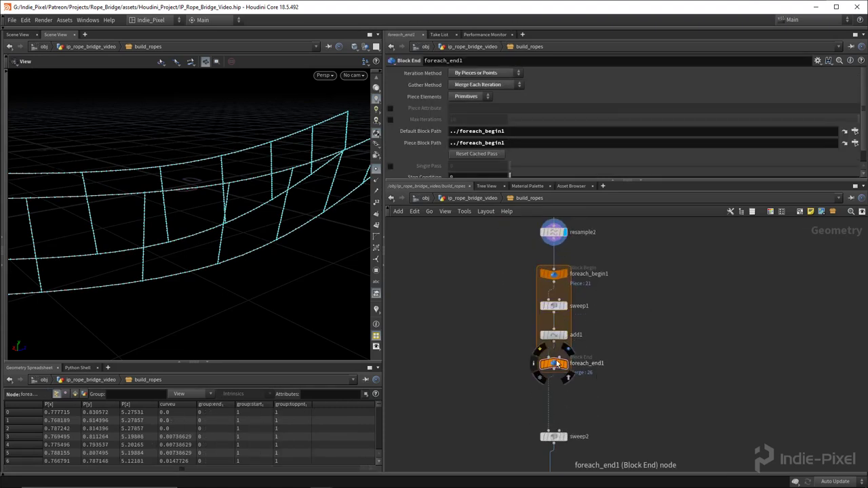
left_click(564, 364)
left_click_drag(165, 194, 102, 197)
- Reduce resample2's maximum segment length to add more points along the vertical side ropes
middle_click_drag(596, 251, 595, 345)
scroll(596, 345, "up", 3)
left_click(532, 337)
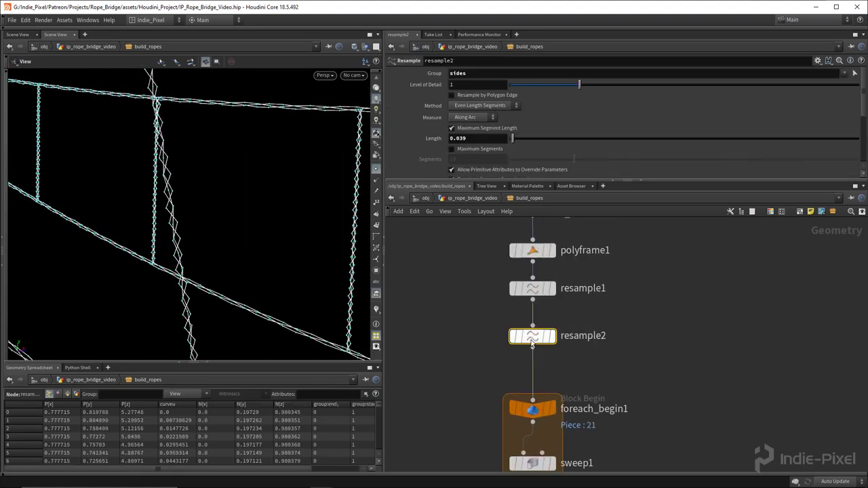
middle_click_drag(474, 138, 335, 169)
left_click_drag(169, 216, 135, 197)
- Set sweep1's Backbone Curve Group to !sides, keeping only the long ropes
left_click_drag(641, 181, 641, 122)
middle_click_drag(633, 424, 645, 331)
left_click(545, 339)
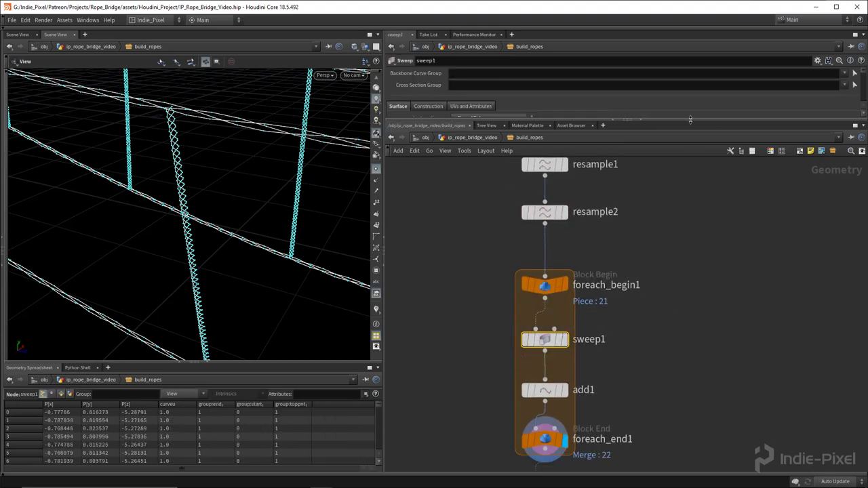
left_click_drag(665, 120, 662, 246)
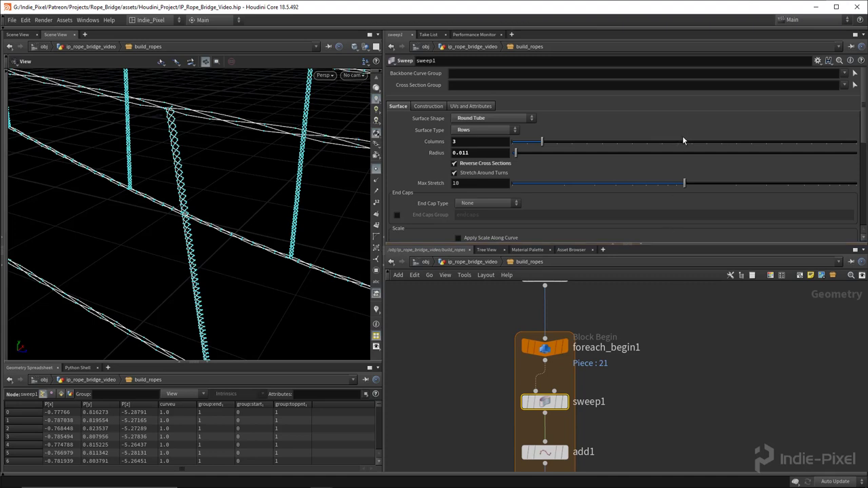
left_click(837, 110)
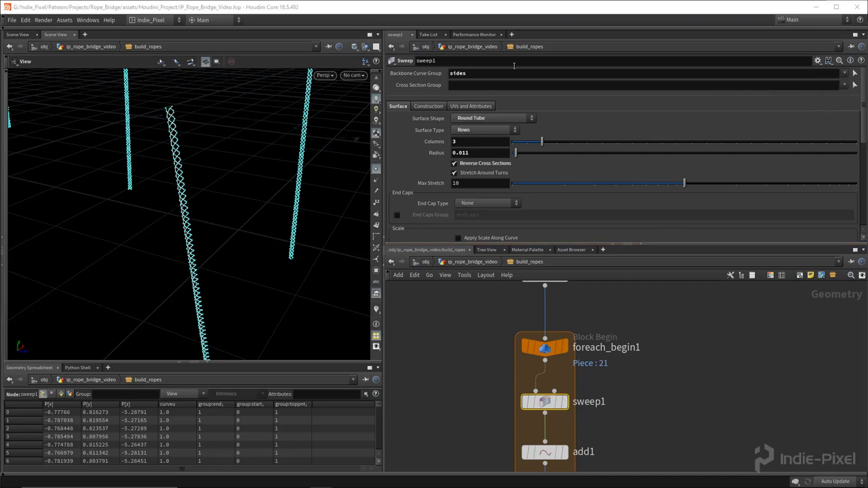
key("Return")
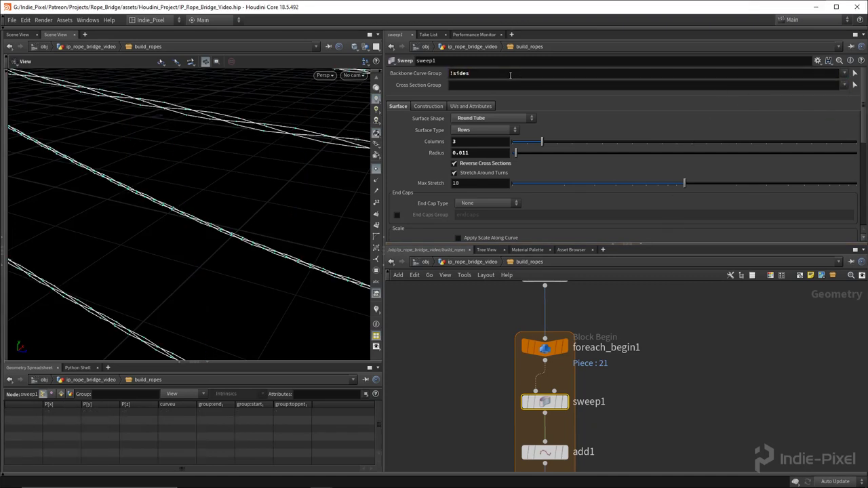
left_click_drag(279, 133, 116, 217)
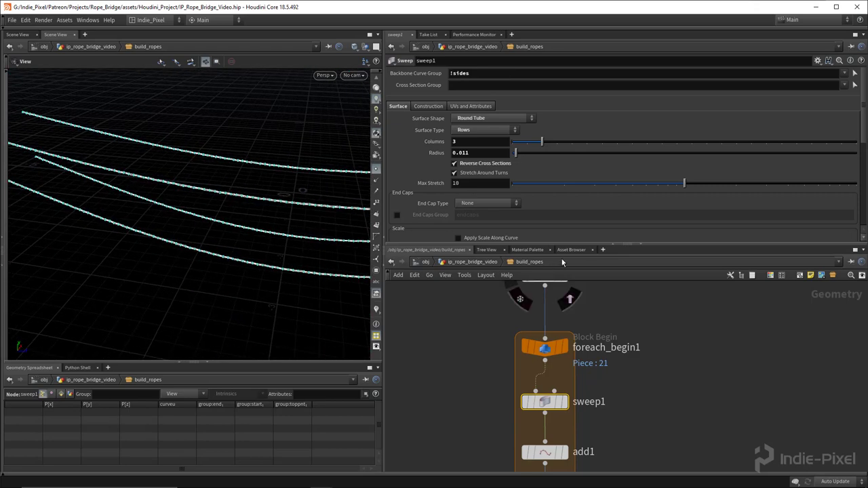
- Duplicate sweep1 as a parallel branch from foreach_begin1 and set the copy's Backbone Curve Group to sides
left_click_drag(658, 244, 658, 164)
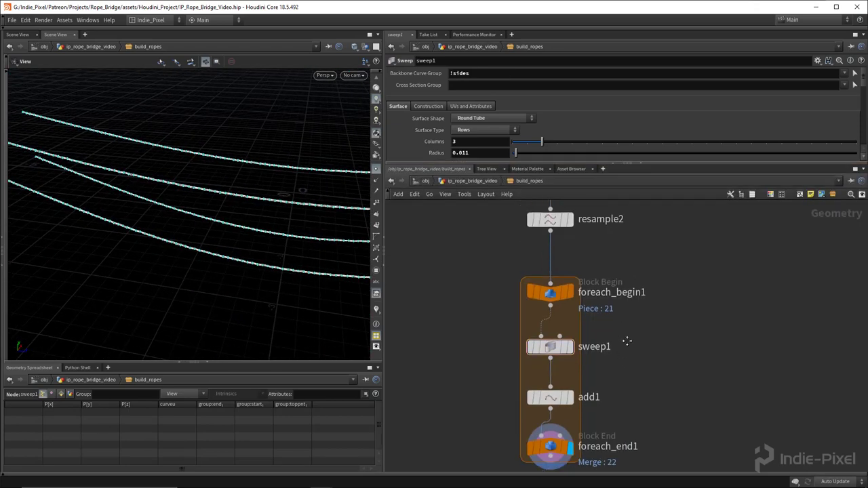
left_click_drag(563, 316, 642, 317)
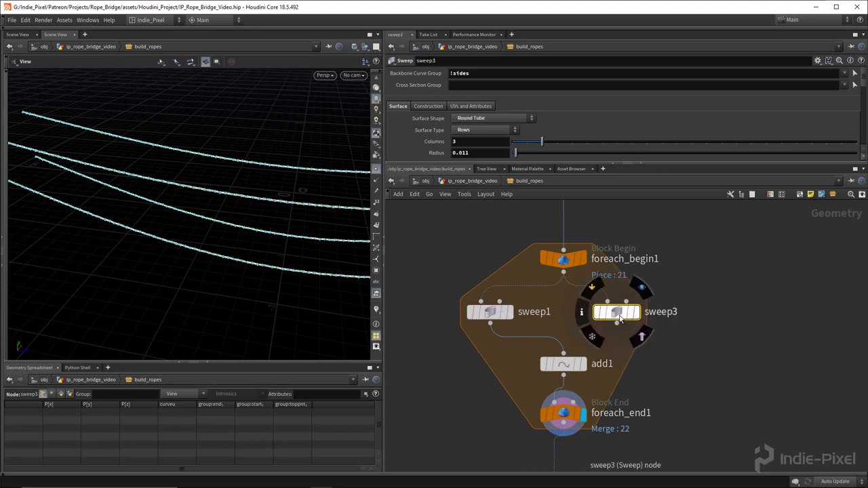
left_click(488, 76)
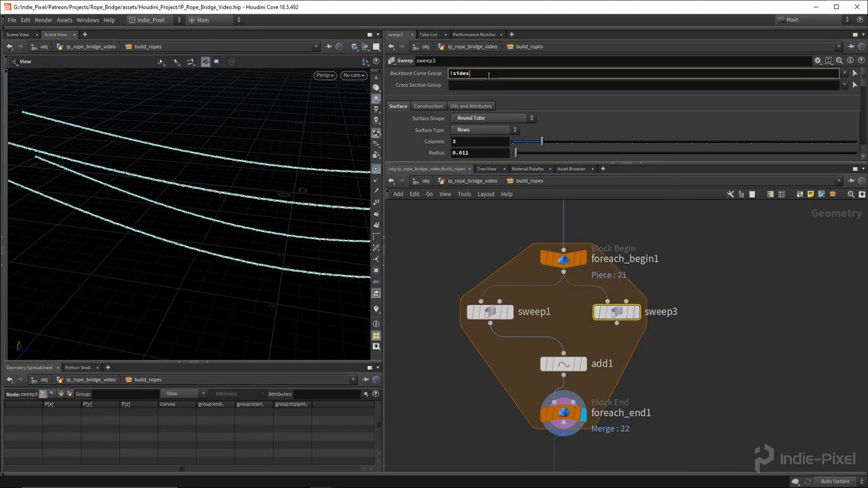
key("BackSpace")
key("Return")
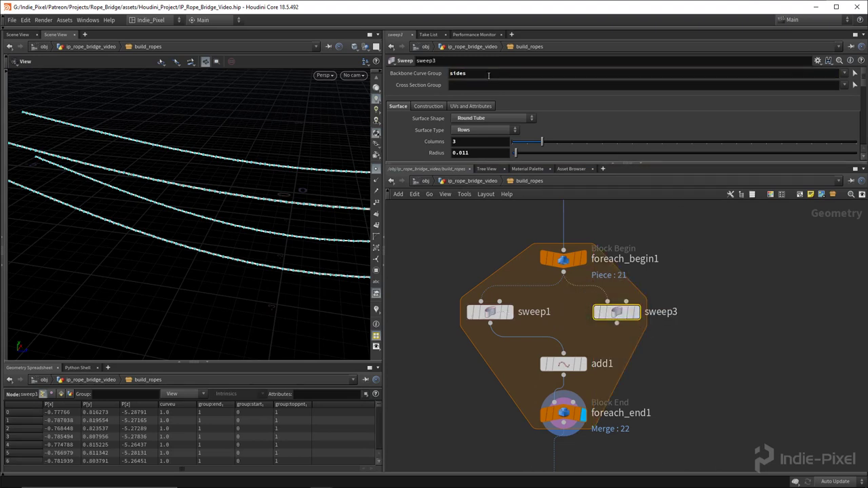
- Display sweep3 and set its Full Twists to 10 for the side ropes
left_click(637, 316)
key("f")
left_click_drag(282, 273, 236, 202)
right_click_drag(237, 202, 328, 201)
left_click_drag(328, 202, 204, 204)
scroll(644, 124, "down", 10)
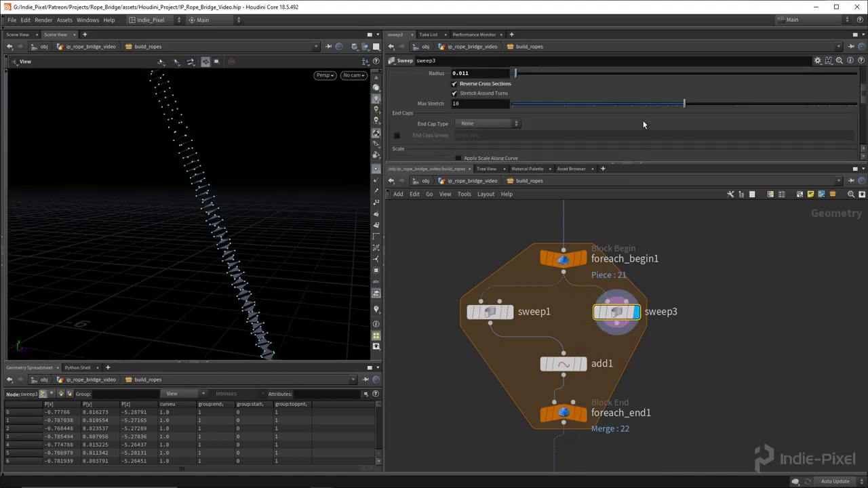
scroll(643, 125, "down", 2)
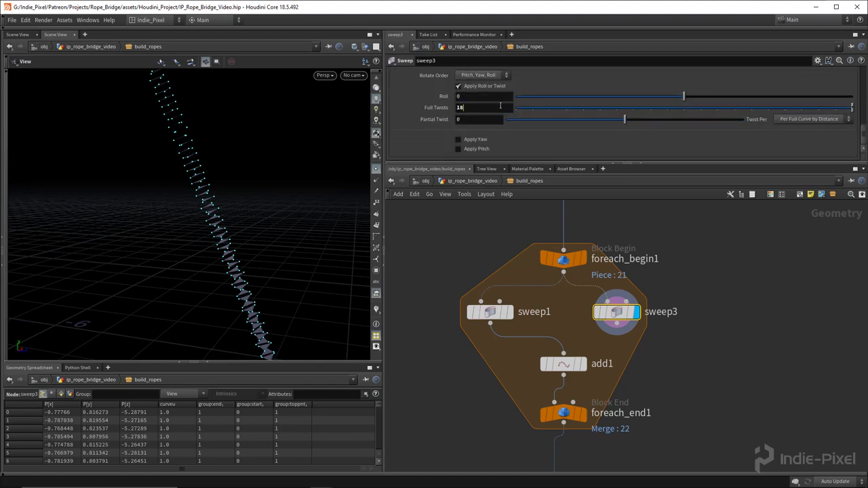
key("Return")
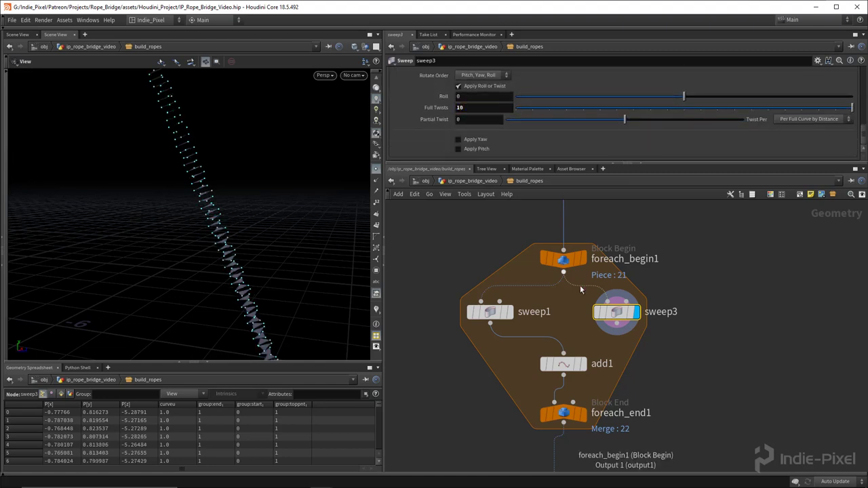
- Insert a Merge node above add1 that combines the sweep1 and sweep3 branches inside the for-each block
scroll(592, 333, "down", 3)
left_click_drag(592, 334, 603, 318)
key("Tab")
type("merge")
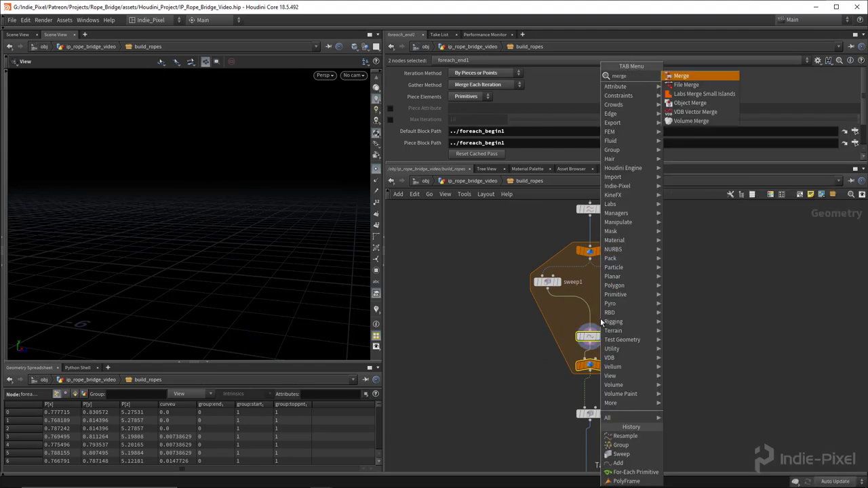
key("Return")
left_click(600, 315)
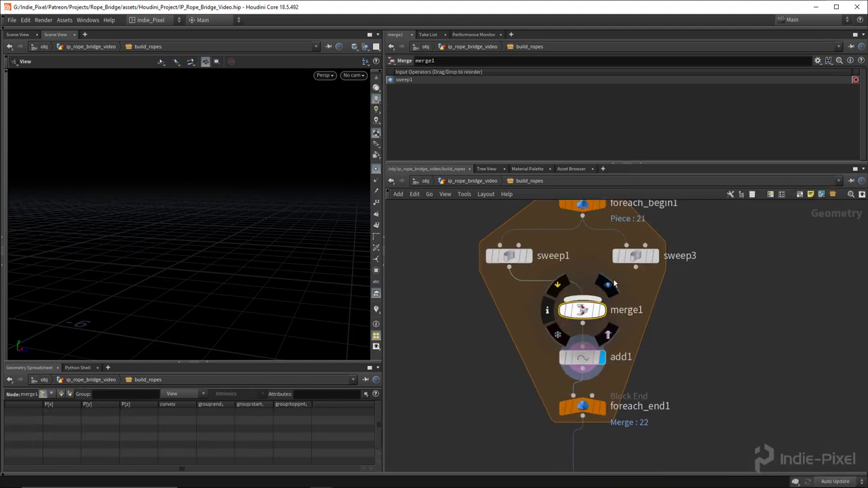
left_click_drag(203, 223, 146, 188)
- Set sweep3's Full Twists to 5 and shift sweep1 slightly closer to sweep3
left_click(636, 256)
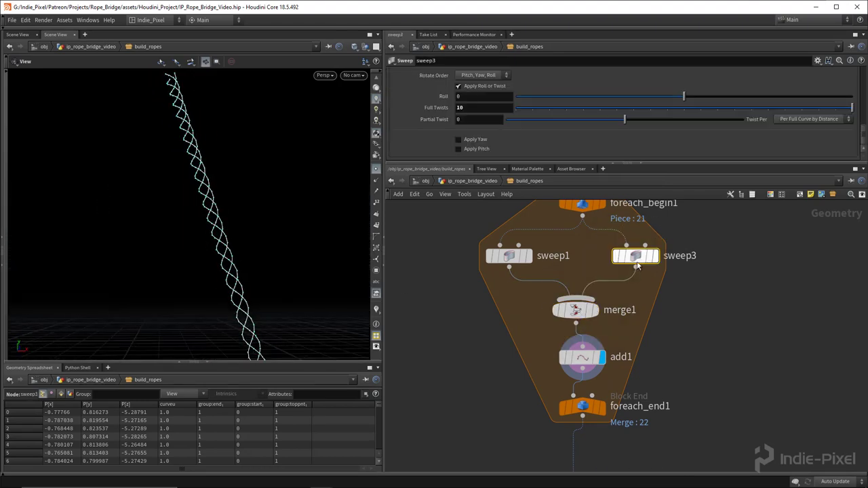
middle_click_drag(495, 110, 461, 111)
left_click_drag(532, 260, 546, 260)
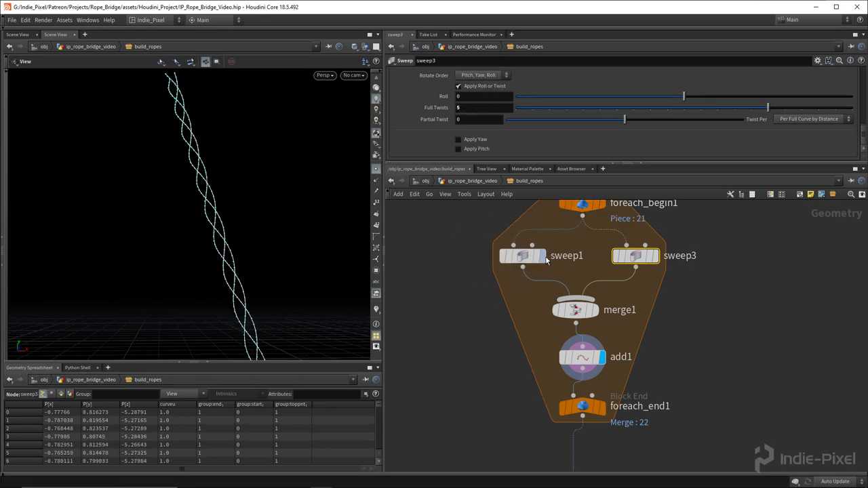
- Display sweep1, add1 and foreach_end1 in turn to inspect the twisted strands
left_click(542, 257)
left_click(529, 257)
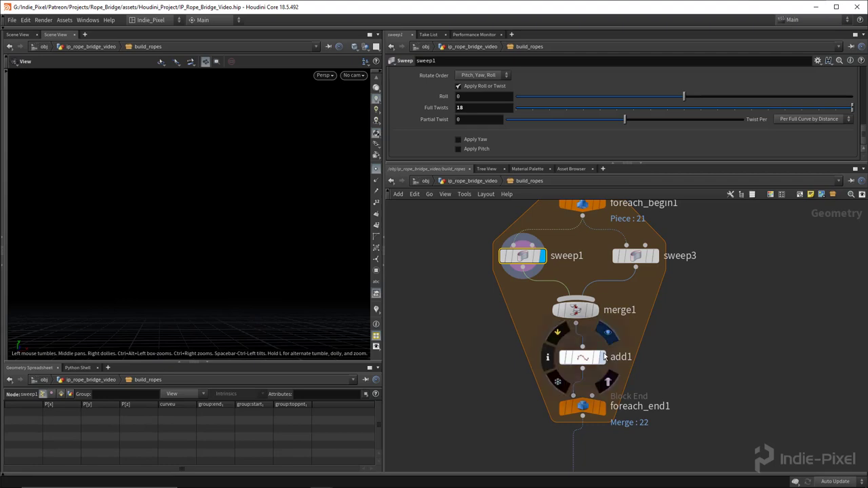
left_click(603, 358)
left_click(582, 359)
left_click_drag(329, 297, 234, 271)
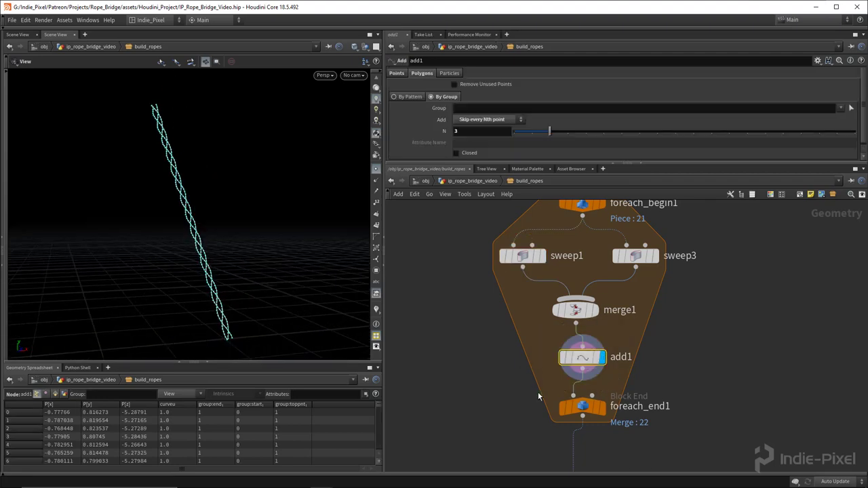
left_click(602, 407)
left_click(582, 407)
left_click_drag(258, 203, 285, 186)
- Set sweep1's Full Twists to 24 to tighten the twist of the long ropes
left_click(521, 258)
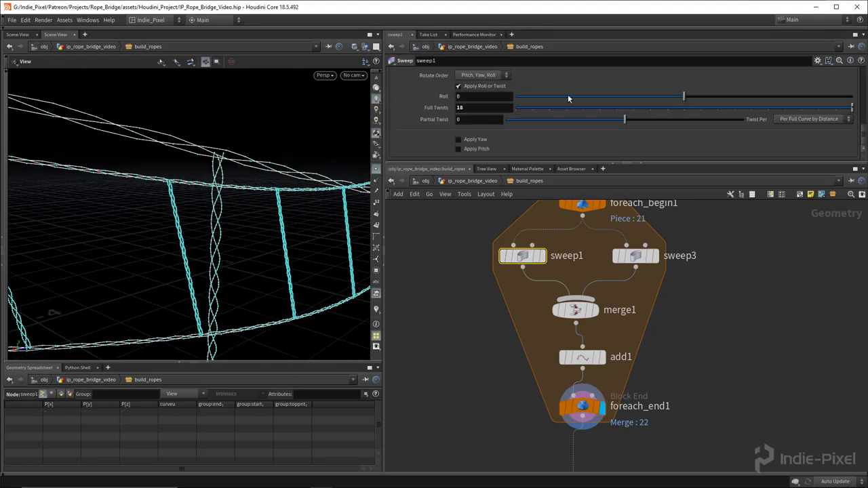
mouse_move(502, 107)
middle_mouse_down()
mouse_move(533, 109)
mouse_move(495, 113)
middle_mouse_up()
left_click_drag(156, 187, 295, 247)
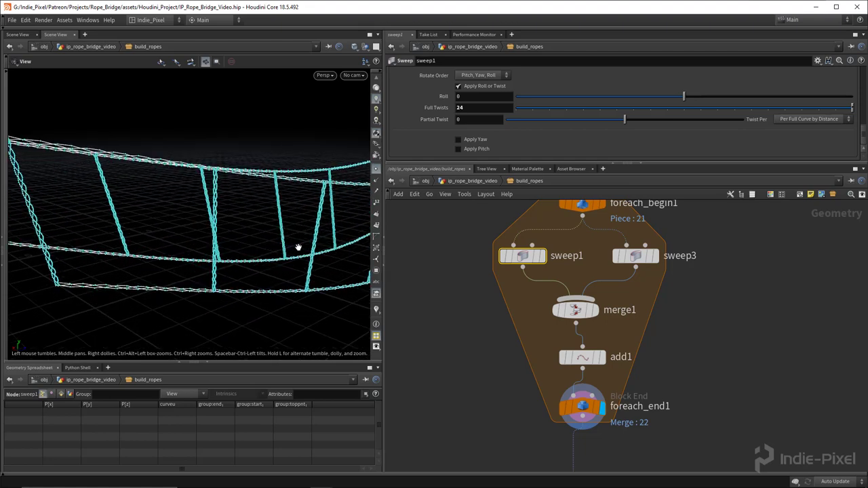
- Set resample2's maximum segment length to 0.031 for the side ropes
scroll(619, 247, "up", 5)
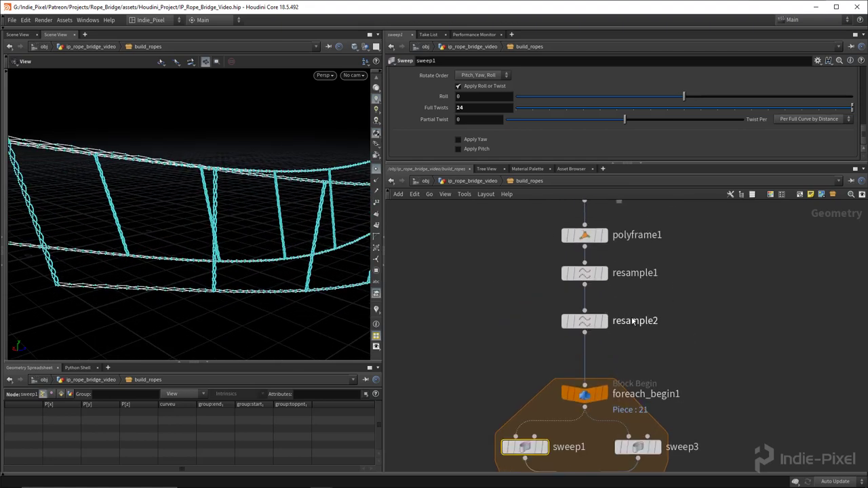
left_click(585, 322)
middle_click_drag(481, 138, 482, 139)
middle_click_drag(480, 176, 522, 175)
scroll(336, 189, "up", 2)
left_click_drag(336, 188, 177, 204)
scroll(674, 434, "down", 3)
scroll(601, 357, "up", 3)
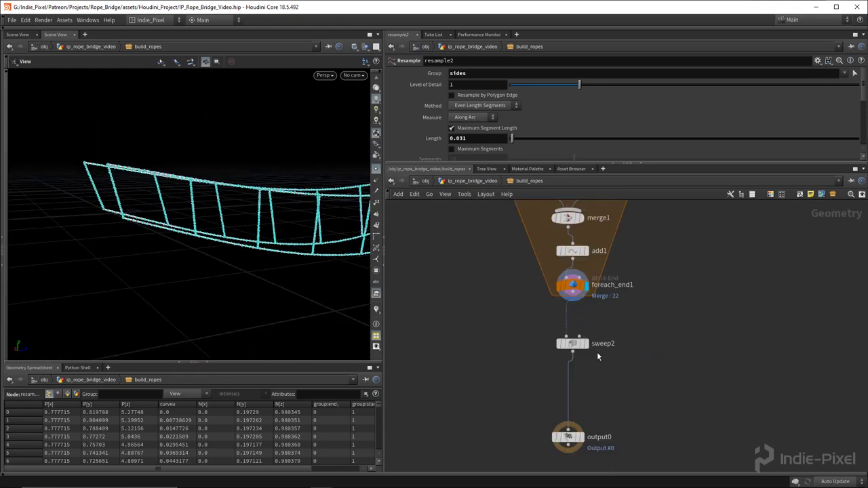
- Display sweep2 with point markers hidden and inspect the thickness of the swept ropes
scroll(602, 356, "up", 1)
left_click(582, 341)
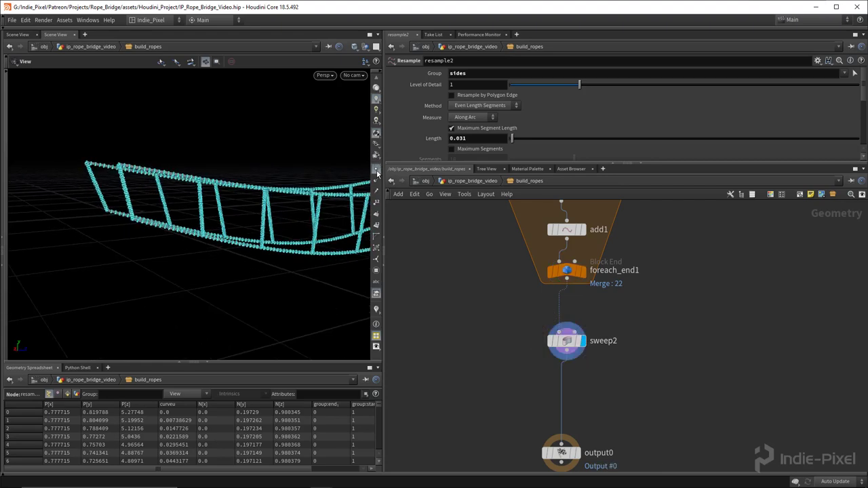
scroll(228, 209, "up", 5)
left_click_drag(251, 172, 307, 187)
scroll(610, 353, "up", 5)
- Set sweep3's Radius to 0.005 to make the vertical side ropes thinner
left_click(580, 309)
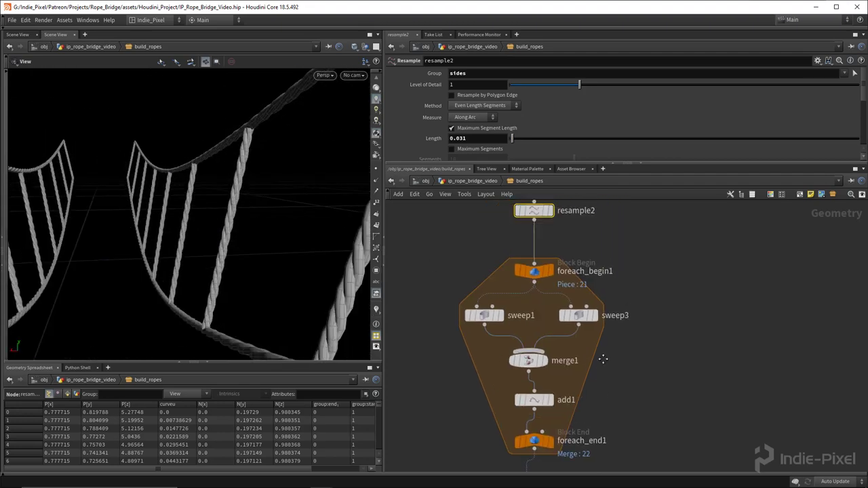
scroll(544, 123, "down", 5)
scroll(553, 138, "up", 5)
middle_click_drag(481, 110, 455, 143)
scroll(561, 326, "down", 5)
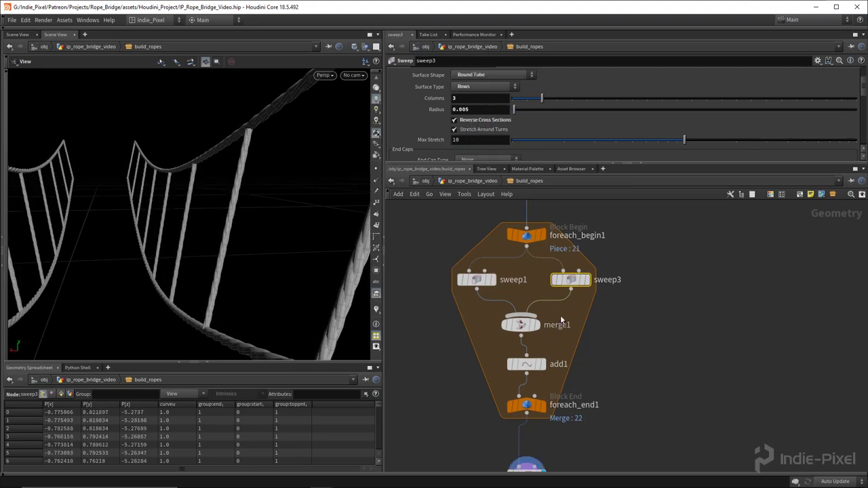
- Set sweep2's Backbone Curve Group to !sides
left_click(518, 349)
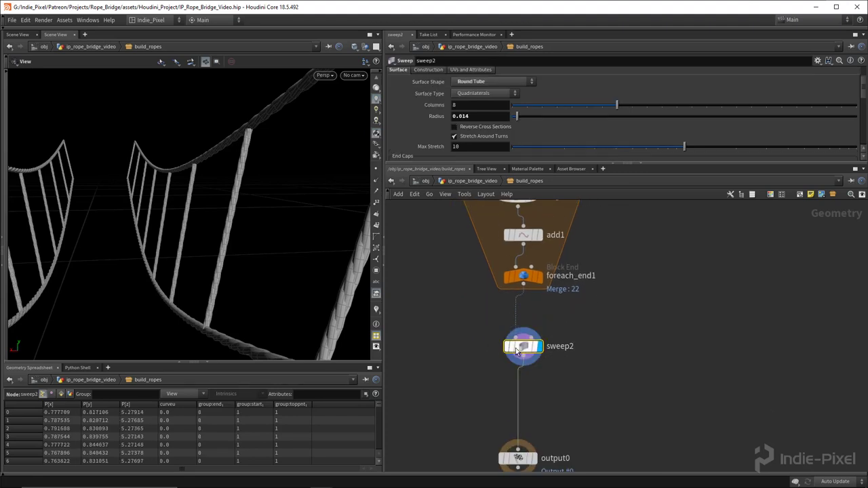
scroll(583, 119, "up", 2)
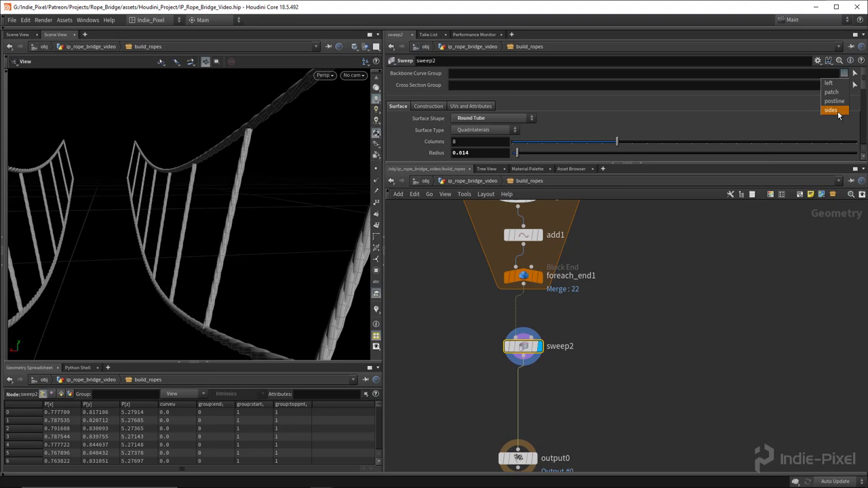
left_click(838, 113)
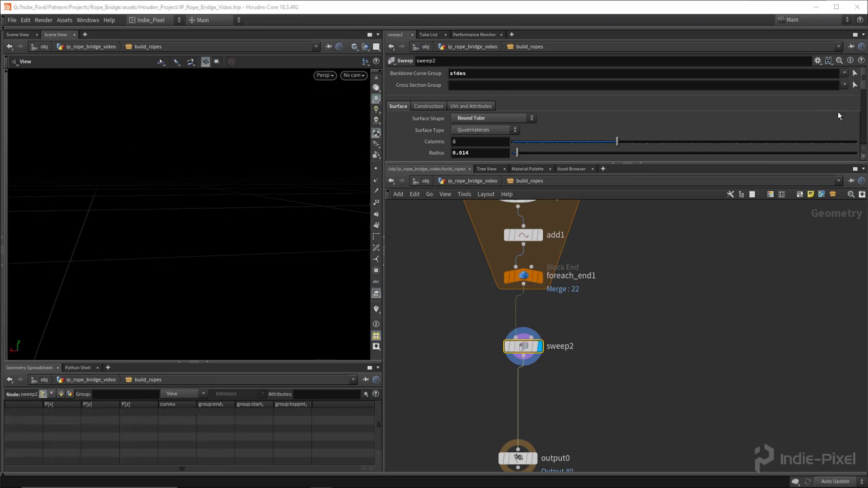
left_click(539, 73)
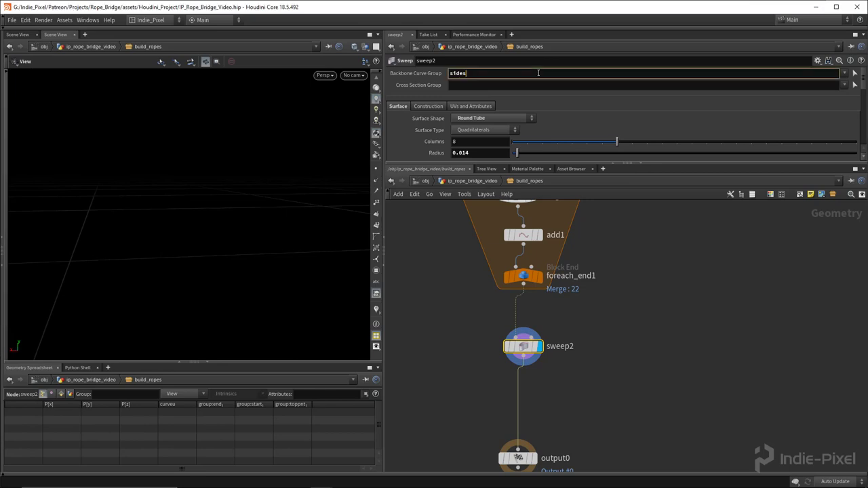
key("Return")
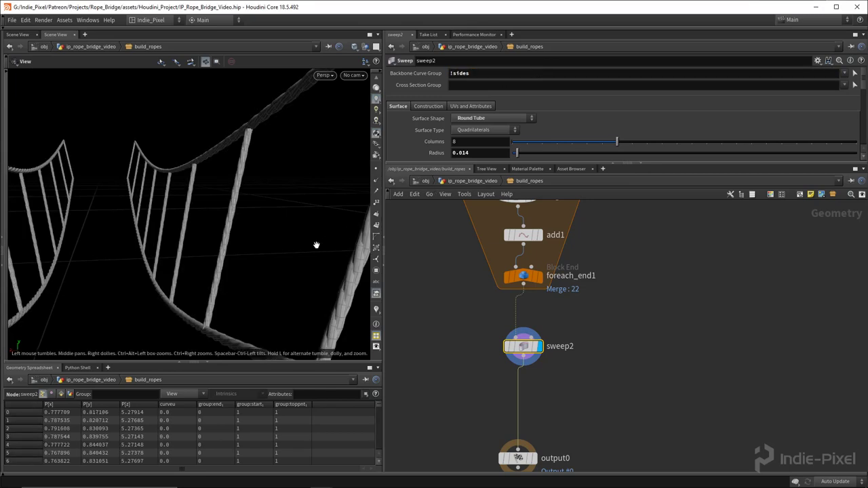
- Display foreach_end1 and list its primitive groups in the viewport to check the sides group
left_click_drag(522, 347, 456, 361)
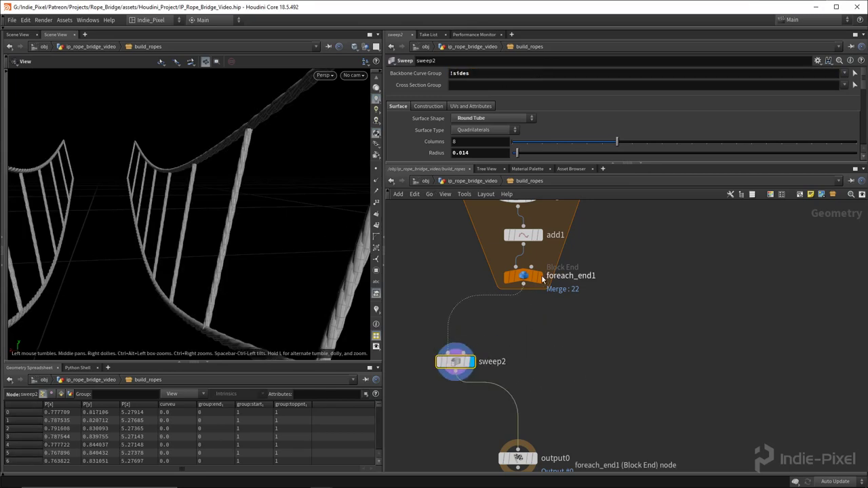
left_click(533, 277)
left_click(524, 277)
left_click(377, 272)
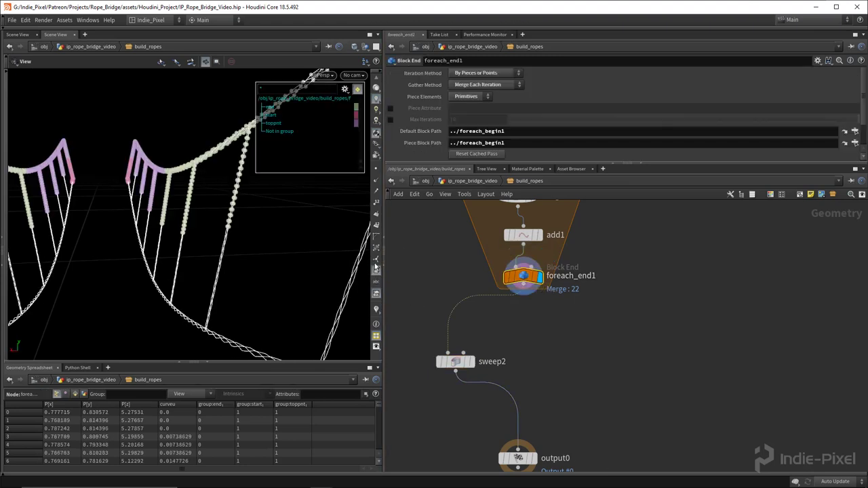
left_click(345, 89)
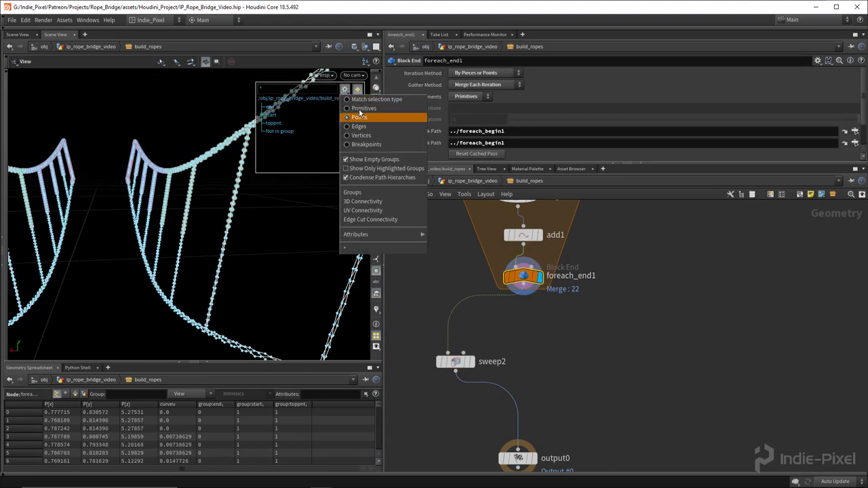
left_click(366, 118)
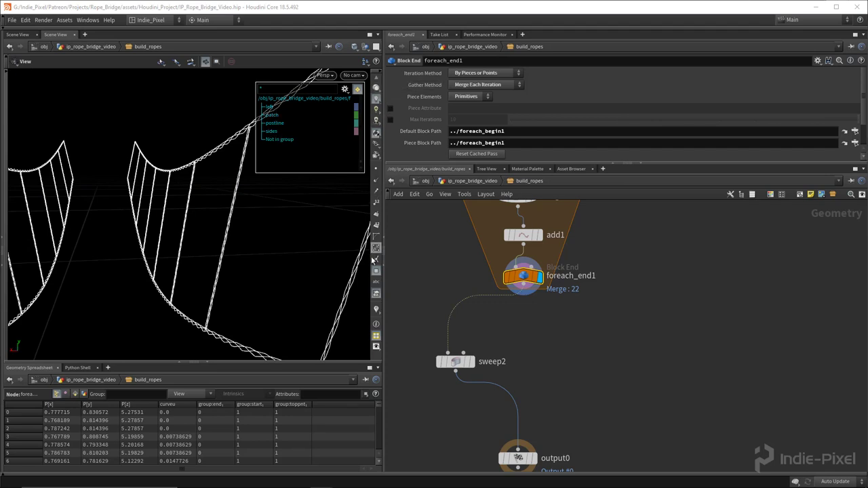
- Realign sweep2 under foreach_end1 and display output0 to show the complete ropes
left_click_drag(456, 367, 529, 350)
left_click_drag(175, 197, 163, 184)
middle_click_drag(534, 465, 538, 398)
left_click(524, 396)
left_click_drag(163, 184, 217, 185)
middle_click_drag(521, 396, 535, 369)
- Insert a Color node between sweep2 and output0
key("Tab")
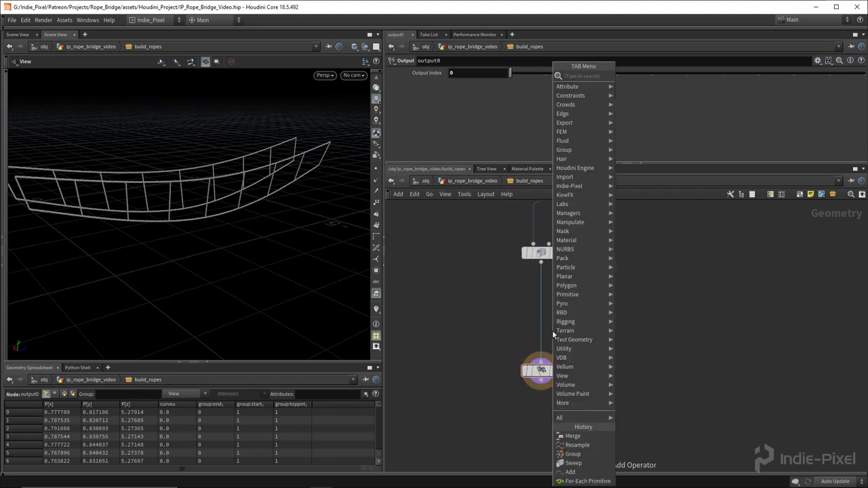
type("color")
key("Return")
left_click(540, 316)
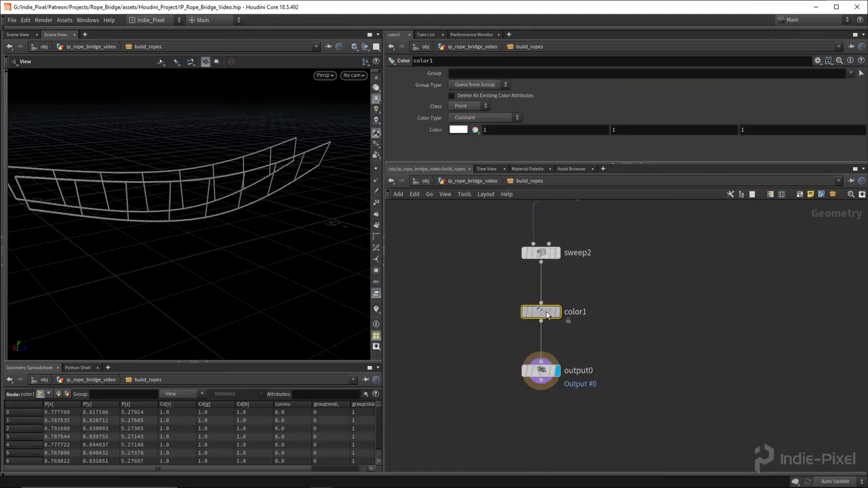
- Set color1's color to a light brown of 0.449, 0.285115, 0.12123
left_click(458, 130)
left_click(465, 224)
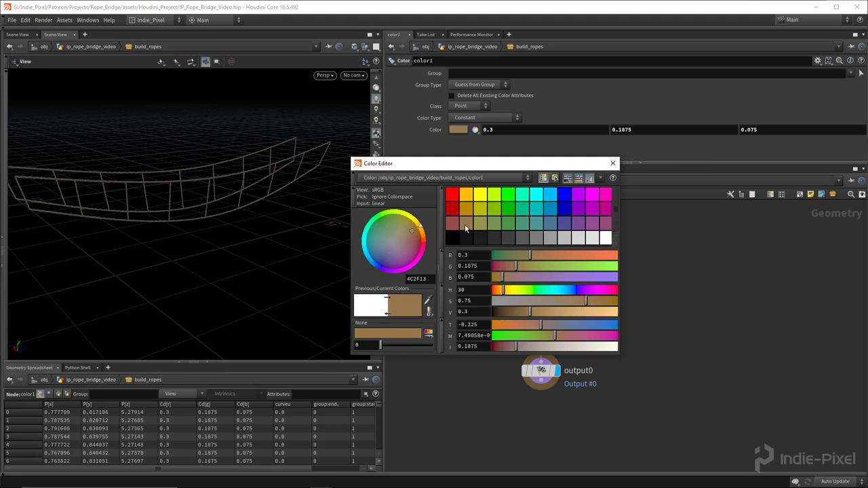
left_click_drag(569, 309, 554, 313)
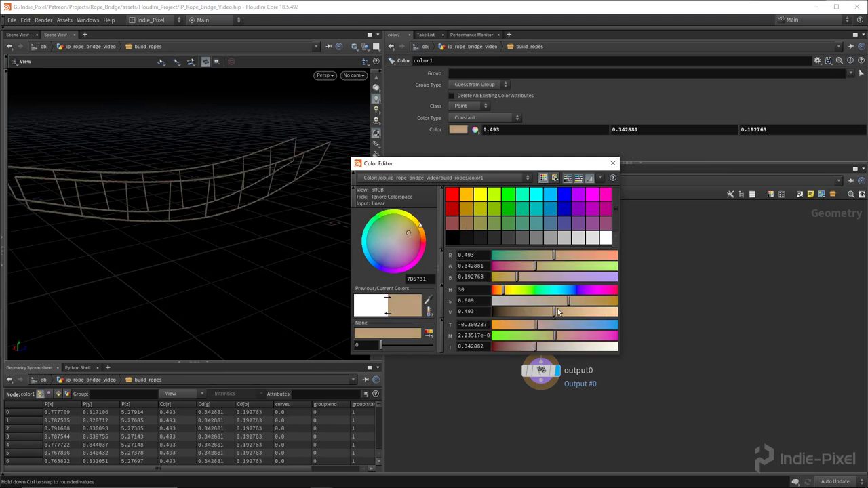
left_click(613, 164)
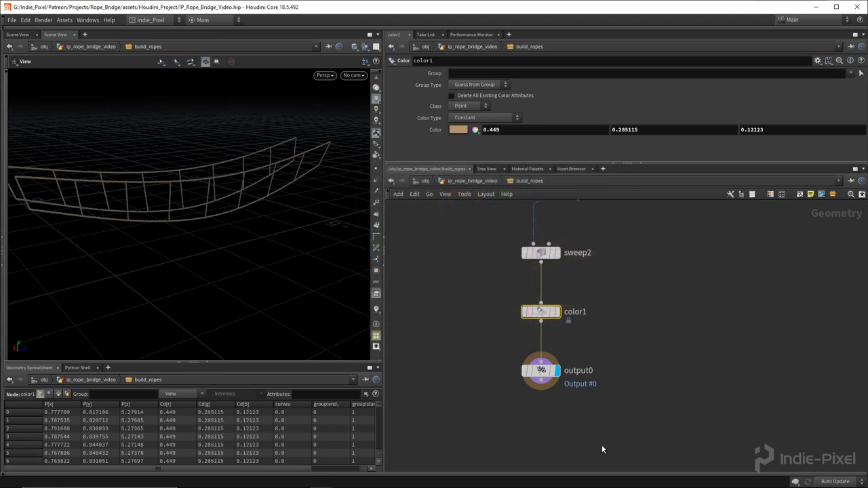
- Return to the ip_rope_bridge_video network and assign OUT_ROPES as Object 3 of the assemble Object Merge
key("u")
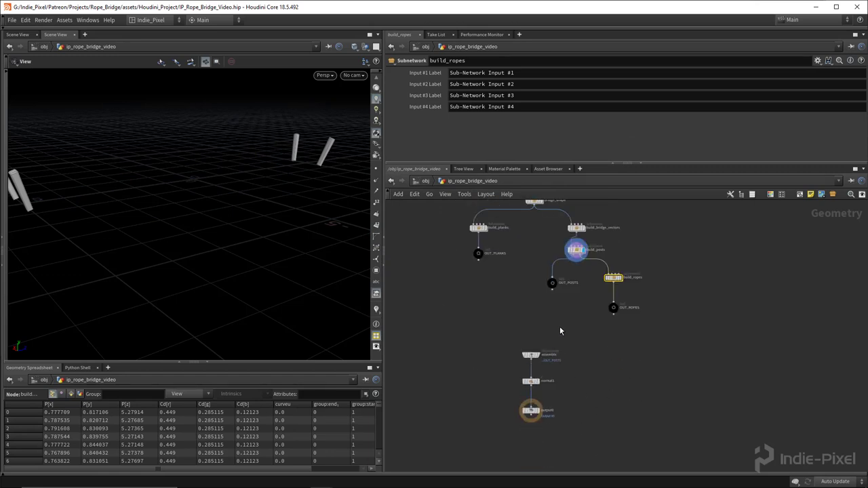
left_click(555, 344)
scroll(575, 309, "up", 5)
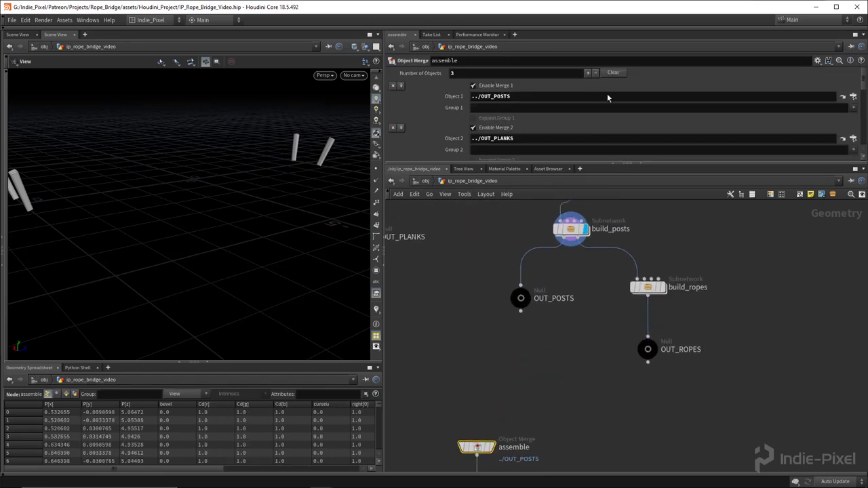
scroll(618, 112, "down", 3)
left_click_drag(649, 358, 519, 138)
middle_click_drag(563, 377, 563, 234)
- Display the main output0 and inspect the assembled bridge with its planks and ropes
left_click(514, 420)
left_click_drag(312, 310, 267, 253)
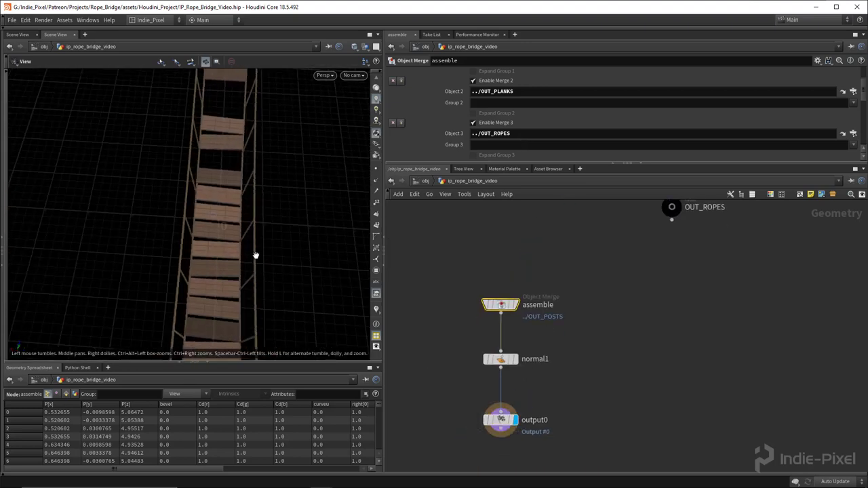
scroll(267, 254, "up", 5)
scroll(224, 226, "up", 2)
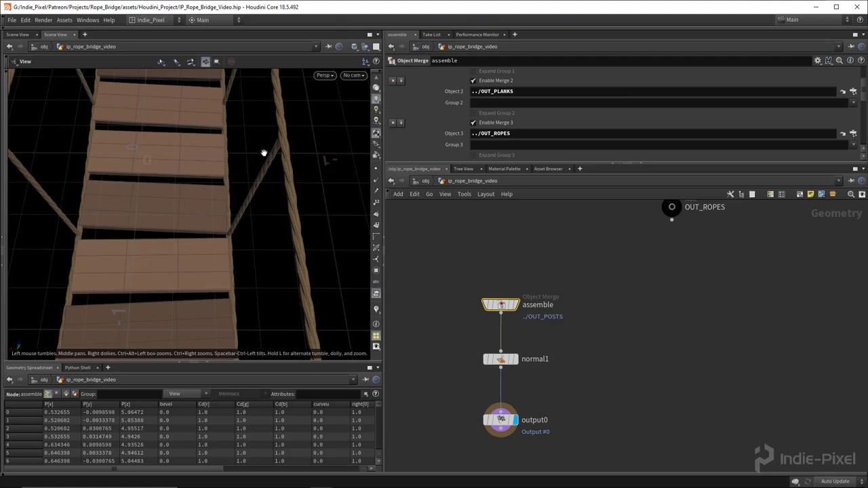
scroll(153, 151, "down", 3)
left_click_drag(158, 156, 193, 178)
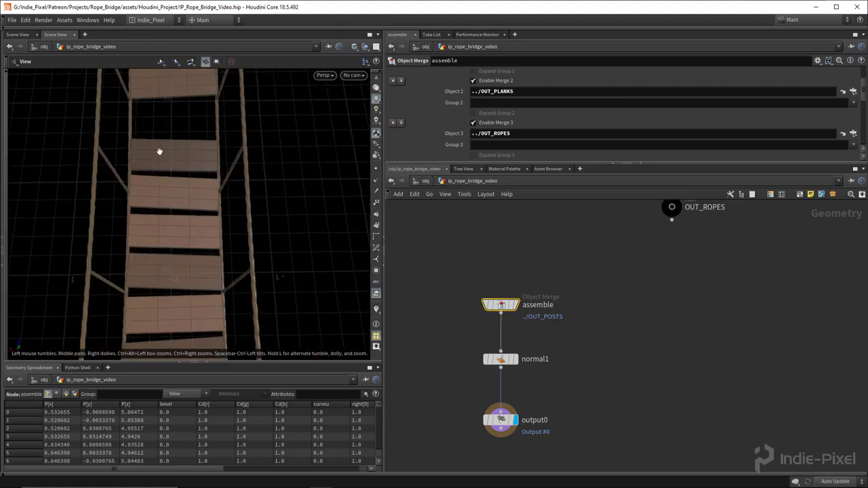
- Insert a Match Size node after normal1 inside build_planks and set its Justify Y to Min
left_click_drag(198, 252, 134, 93)
left_click_drag(197, 262, 201, 182)
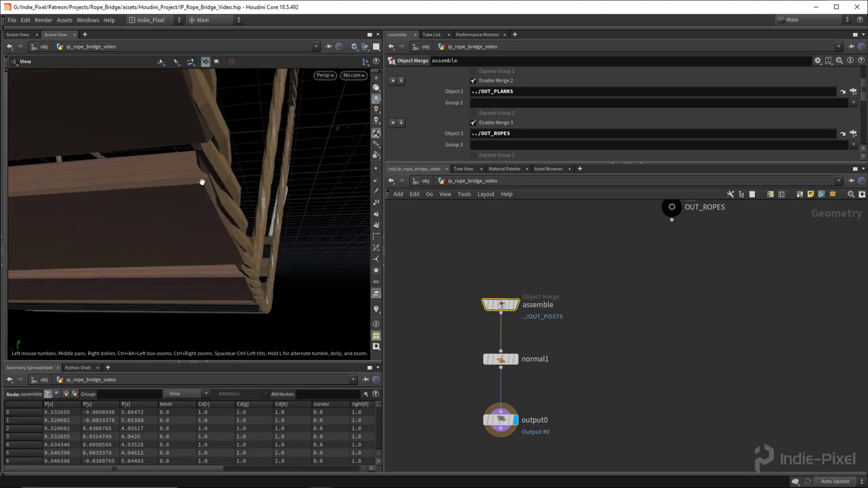
scroll(548, 333, "down", 3)
scroll(500, 316, "up", 5)
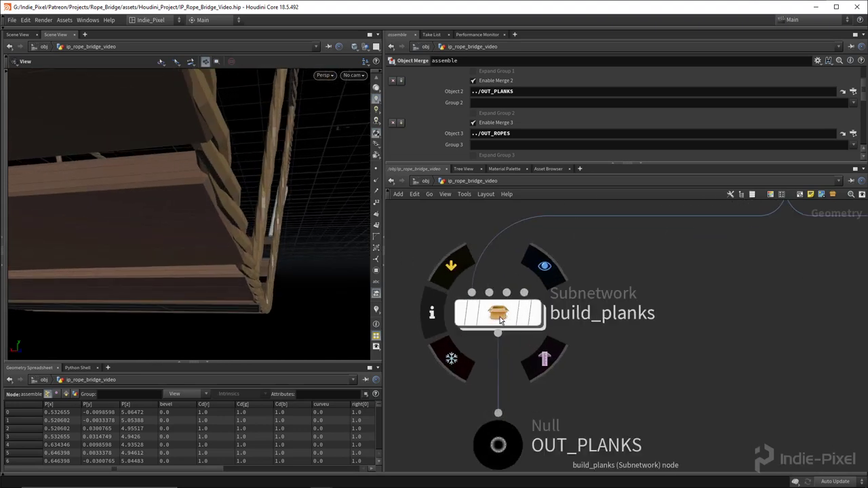
double_click(499, 316)
scroll(468, 319, "up", 4)
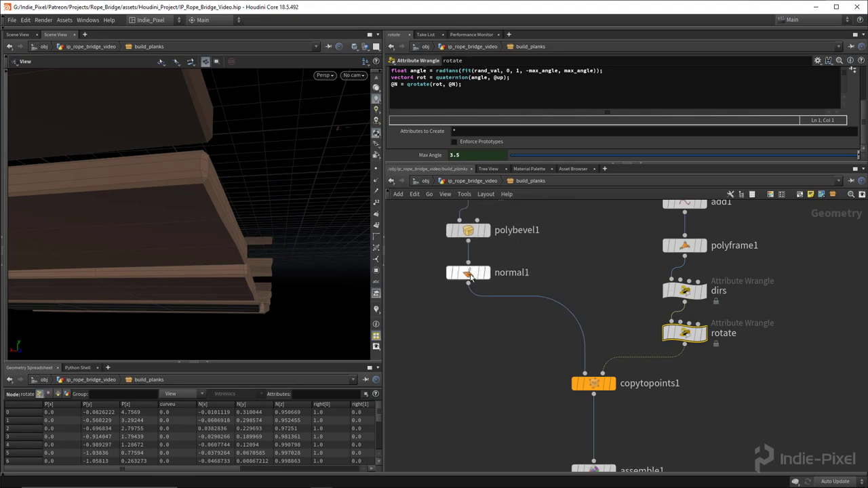
key("Tab")
type("match")
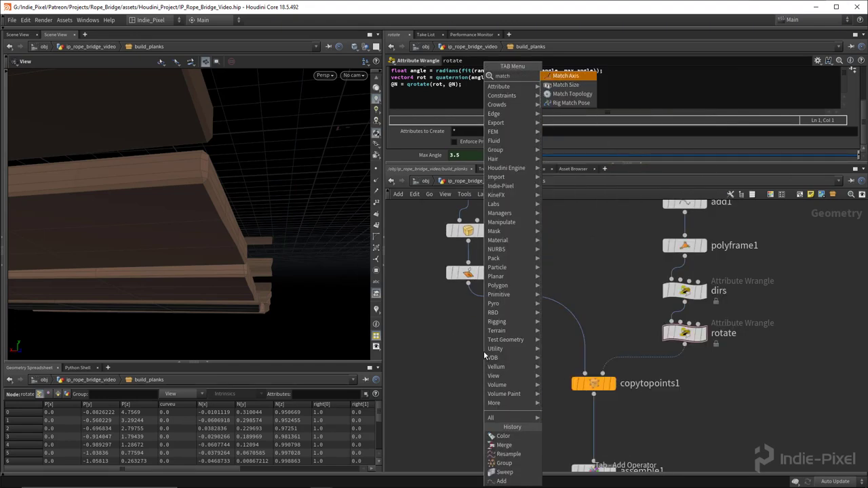
left_click(566, 85)
left_click(468, 310)
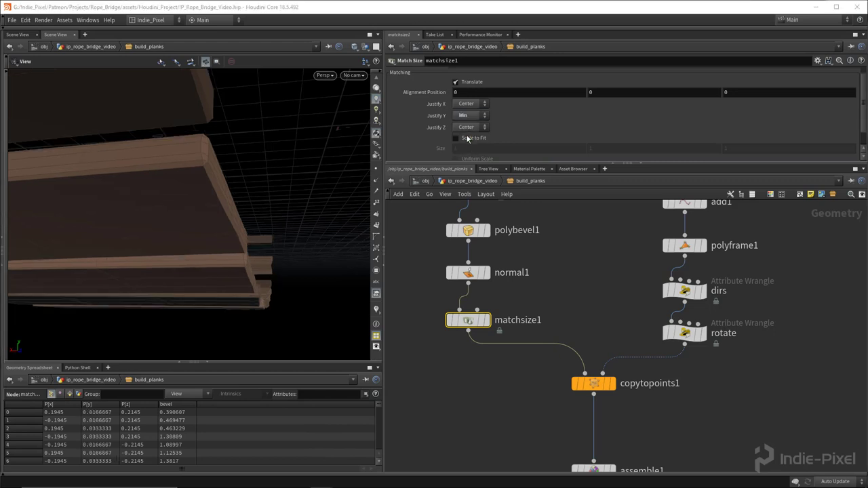
scroll(536, 283, "down", 5)
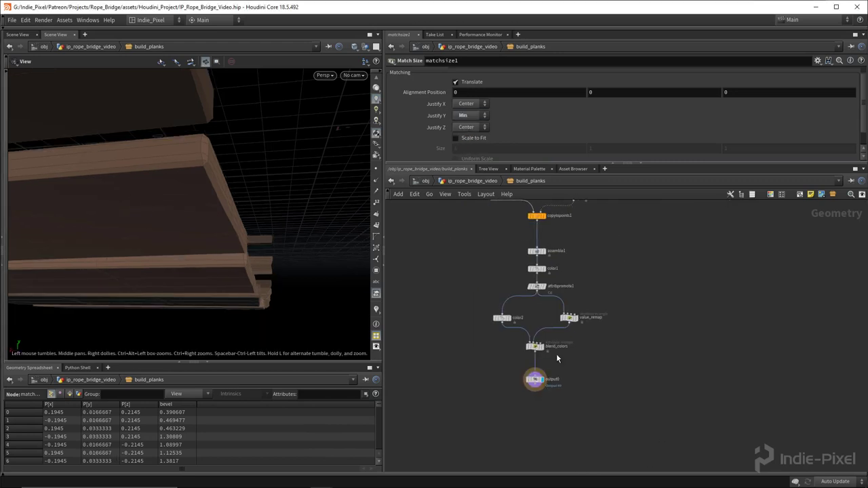
- Return to the ip_rope_bridge_video network and save the asset's node type with the updated planks
key("u")
left_click_drag(225, 201, 285, 203)
scroll(584, 319, "down", 5)
scroll(593, 330, "down", 2)
middle_click_drag(577, 417, 520, 278)
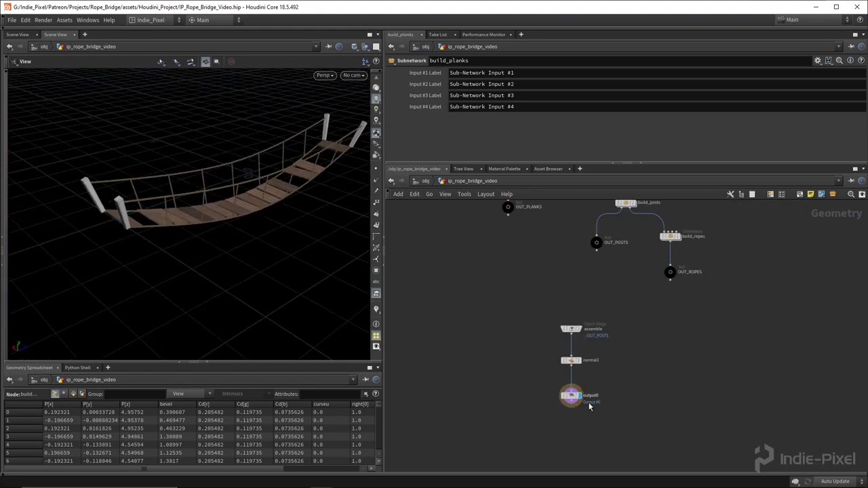
right_click(477, 183)
left_click(502, 386)
left_click_drag(258, 224, 294, 285)
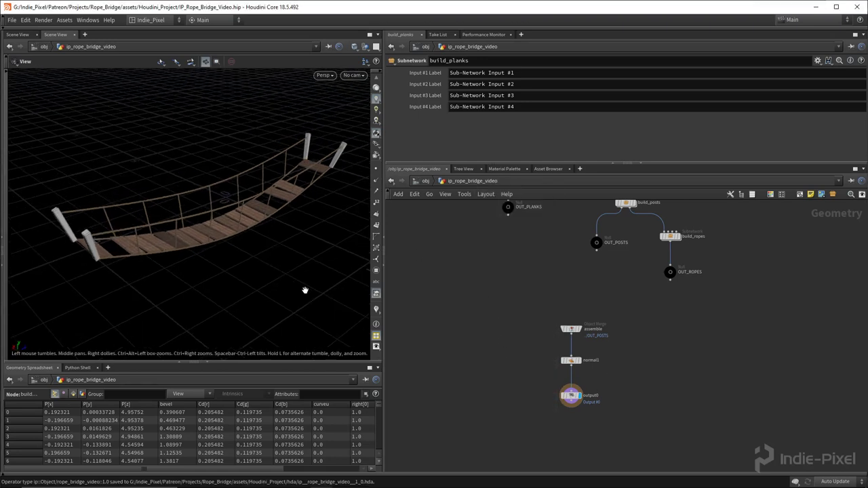
- Switch to Unreal Engine, reimport the ip__rope_bridge_video__1_0 asset and inspect the updated bridge in the level
left_click(364, 479)
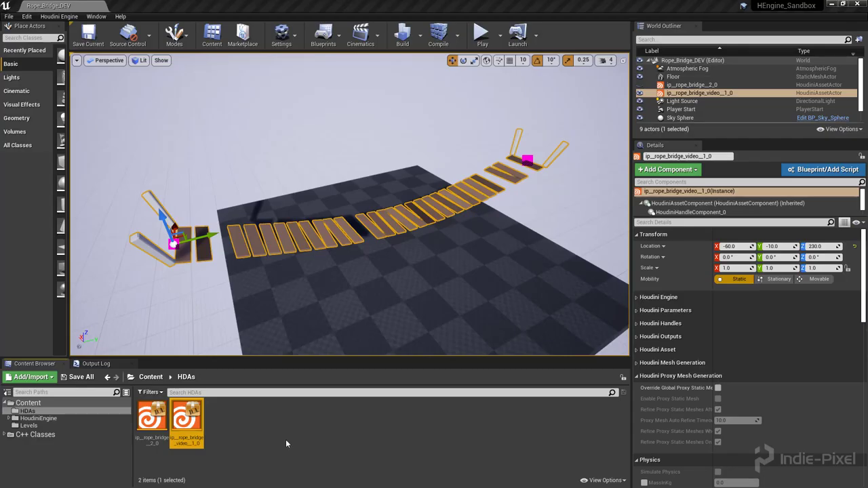
right_click(187, 419)
left_click(227, 133)
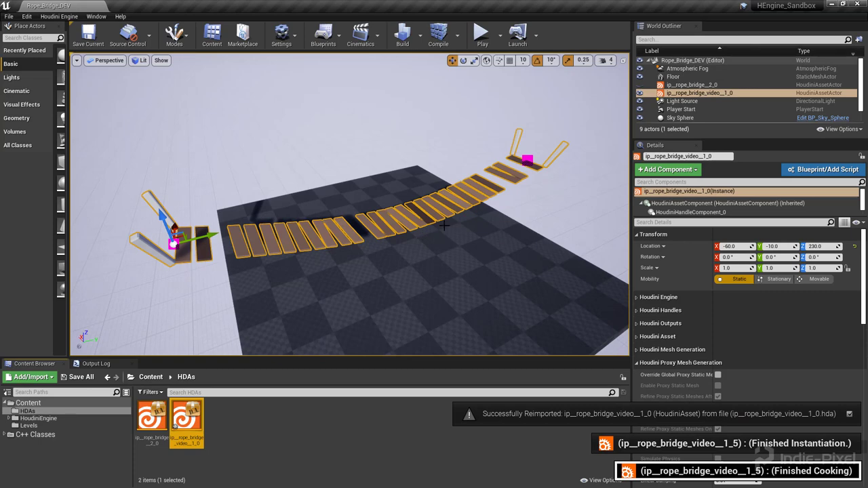
right_click(631, 255)
key("Escape")
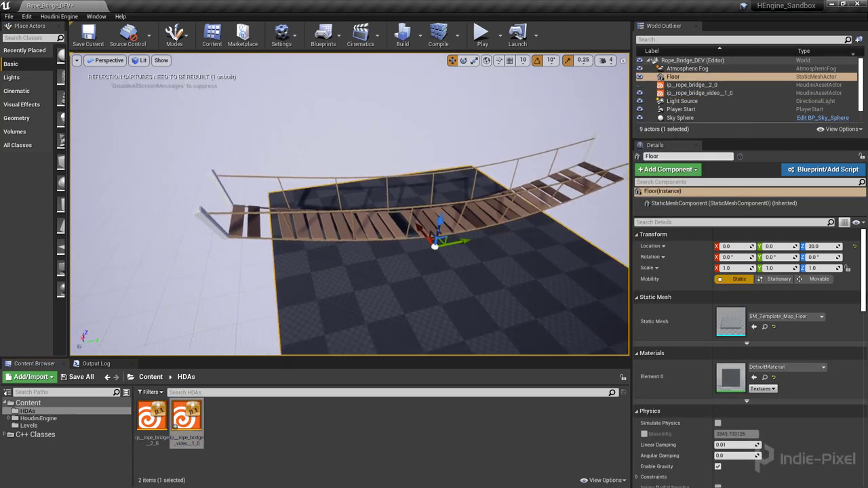
left_click(387, 200)
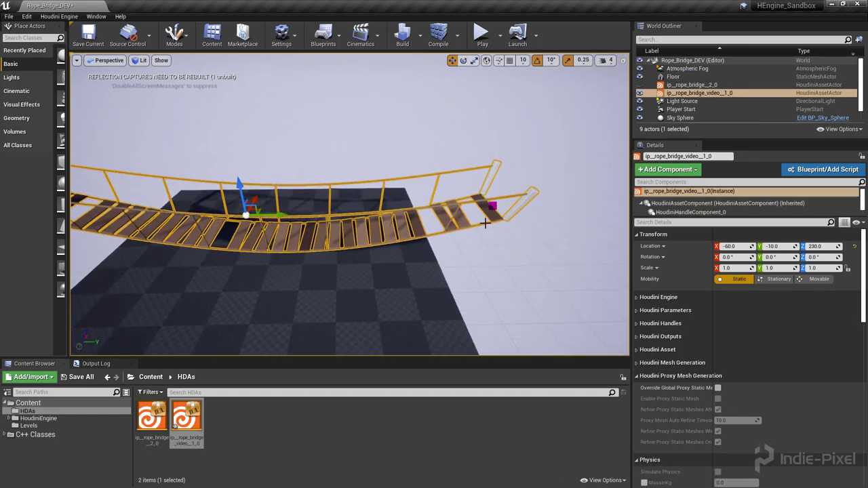
left_click(476, 205)
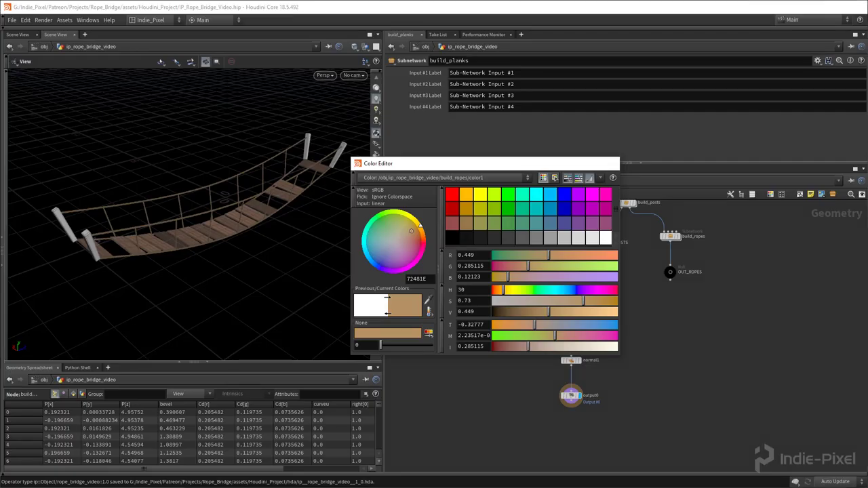
- Switch back to Houdini, close the Color Editor, open build_ropes and move the for-each block away from the main node chain
left_click(615, 164)
middle_click_drag(631, 360, 638, 357)
double_click(671, 257)
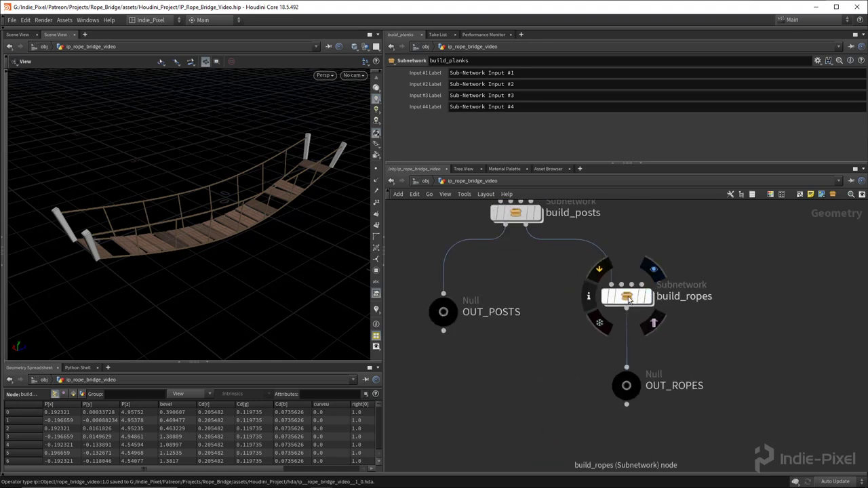
scroll(594, 347, "down", 5)
middle_click_drag(600, 301, 605, 334)
left_click_drag(575, 363, 696, 369)
- Connect resample2 directly to sweep2, bypassing the for-each block, and display sweep2
left_click(533, 370)
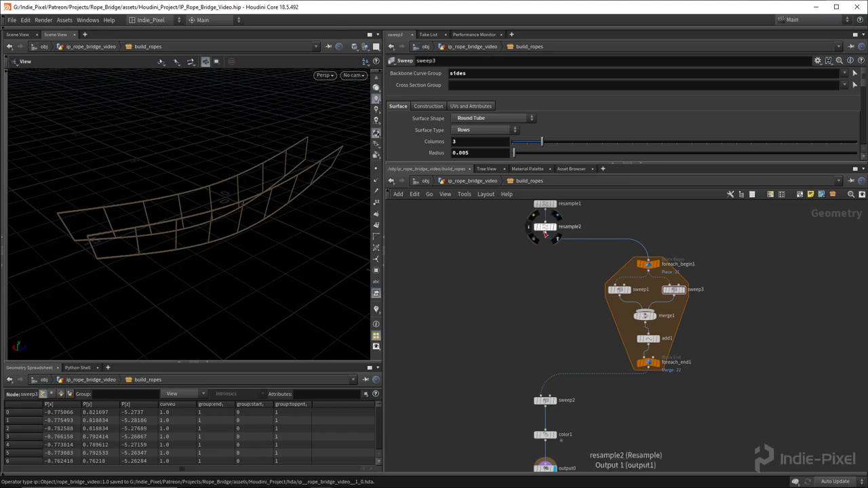
left_click(523, 404)
left_click_drag(211, 218, 238, 190)
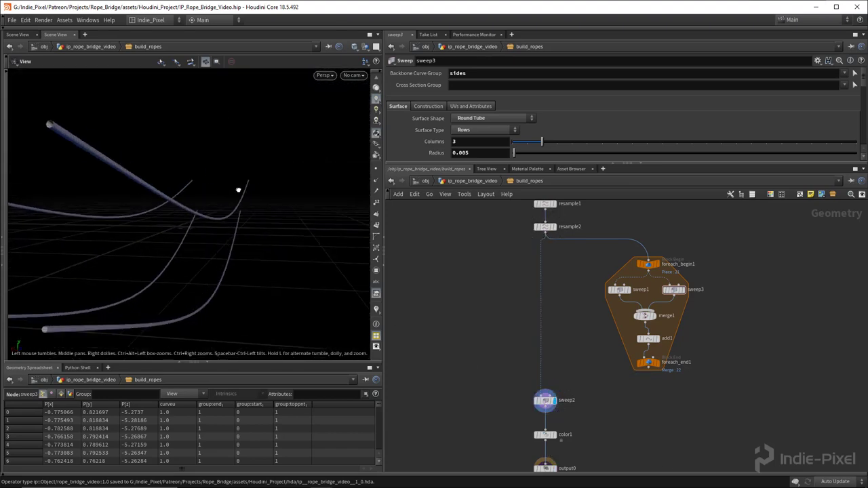
left_click(545, 400)
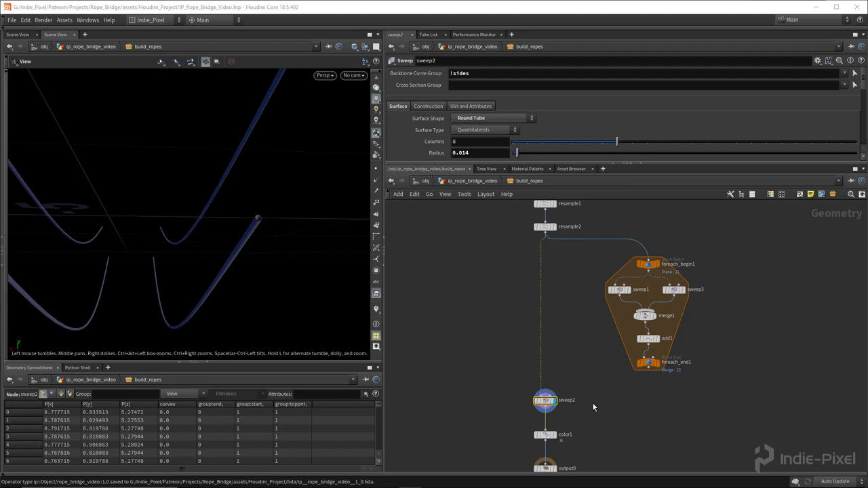
- Duplicate sweep2 beneath the for-each block, connect foreach_end1 to the copy and display it
scroll(592, 407, "up", 3)
mouse_move(505, 407)
left_click_drag(511, 402, 661, 400, "alt")
left_click(651, 394)
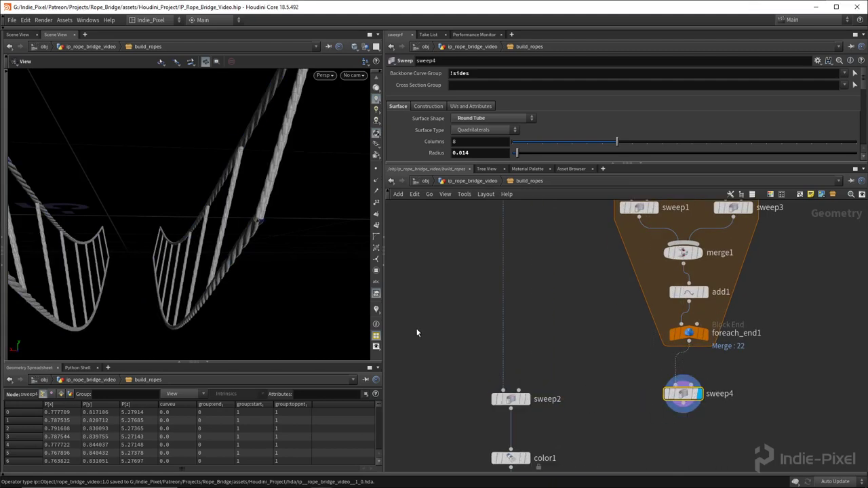
- Clear sweep2's Backbone Curve Group, turn on Reverse Cross Sections and display the simple round ropes
scroll(516, 394, "down", 1)
left_click(517, 394)
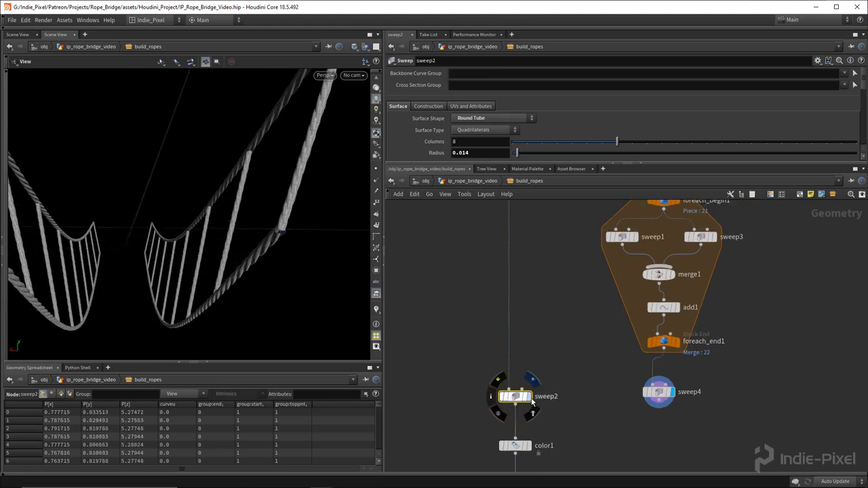
left_click(531, 400)
scroll(233, 265, "up", 10)
scroll(285, 285, "down", 5)
scroll(508, 112, "down", 3)
left_click(485, 107)
mouse_move(127, 206)
left_mouse_down()
mouse_move(264, 190)
mouse_move(107, 194)
mouse_move(135, 204)
left_mouse_up()
middle_click_drag(551, 471, 530, 388)
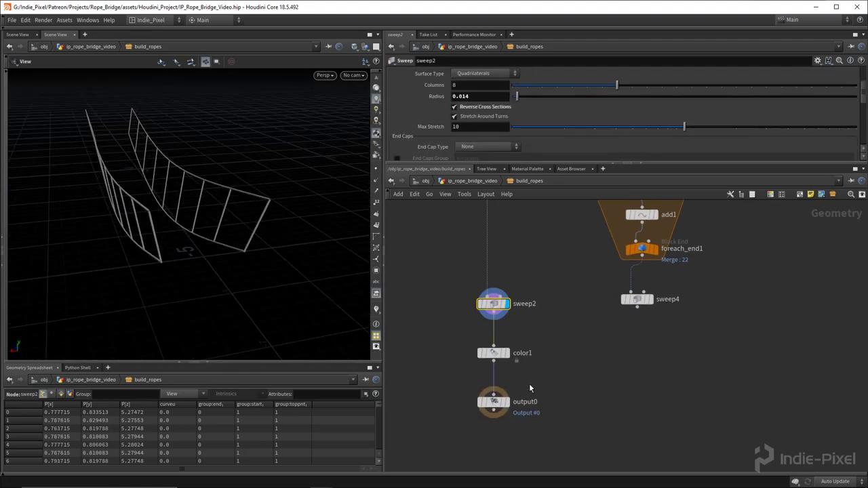
- Insert a Switch node between sweep2 and color1, and connect sweep4 as its second input
scroll(530, 388, "down", 3)
left_click_drag(502, 364, 549, 405, "shift")
key("Tab")
type("switch")
key("Return")
left_click(569, 368)
scroll(545, 377, "up", 2)
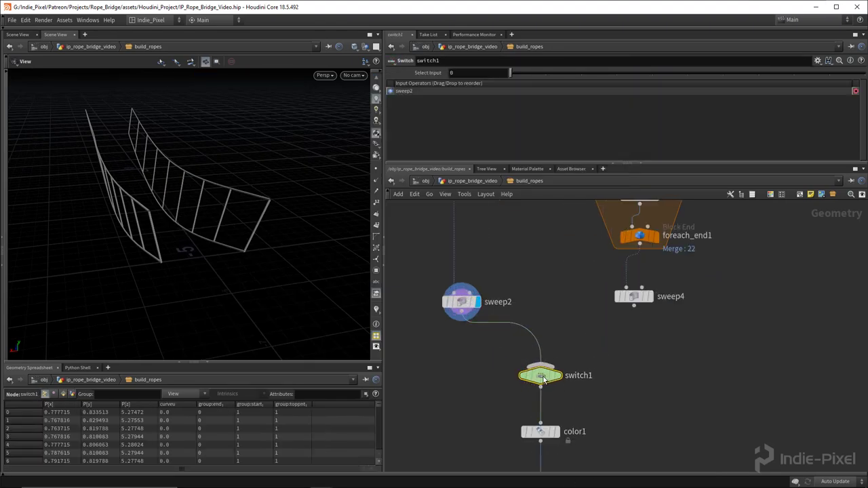
left_click_drag(642, 306, 604, 331)
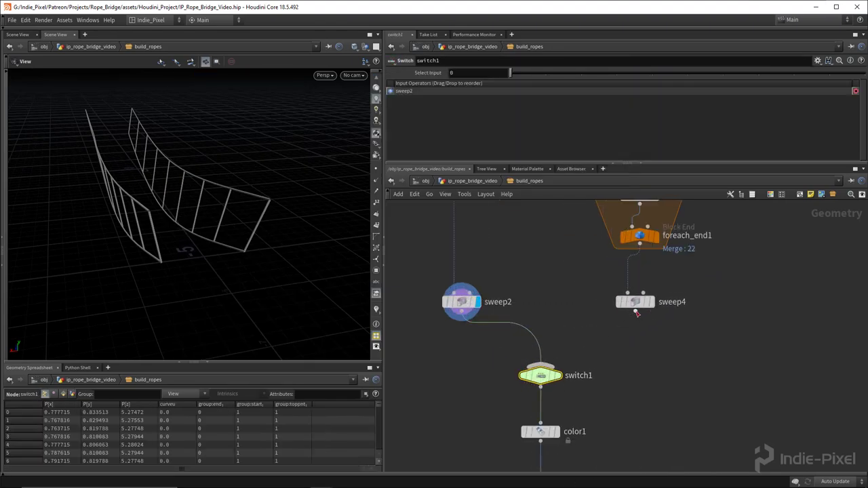
scroll(653, 212, "down", 4)
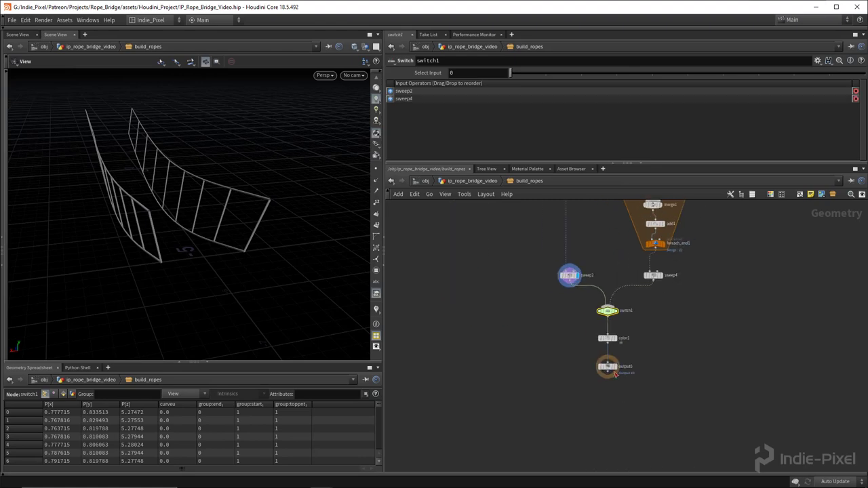
- Display output0 in build_ropes, return to the ip_rope_bridge_video network and save its node type
scroll(617, 371, "up", 3)
left_click(617, 363)
left_click_drag(271, 246, 223, 274)
scroll(635, 363, "down", 8)
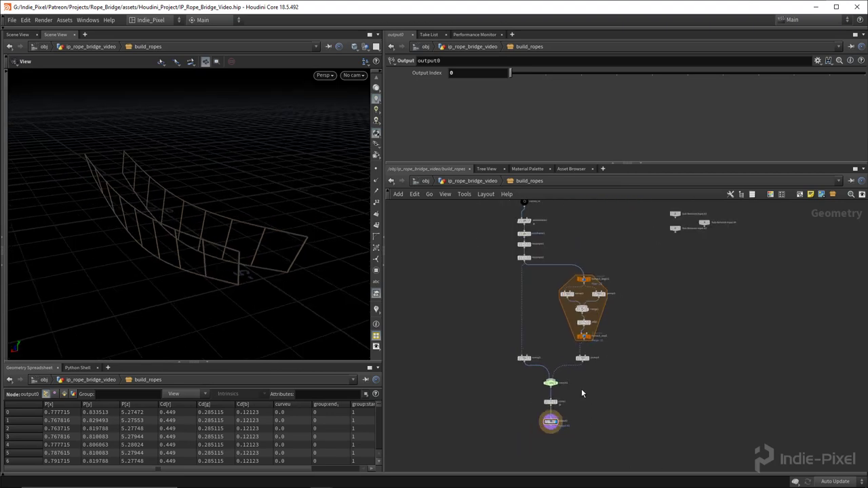
key("u")
right_click(467, 182)
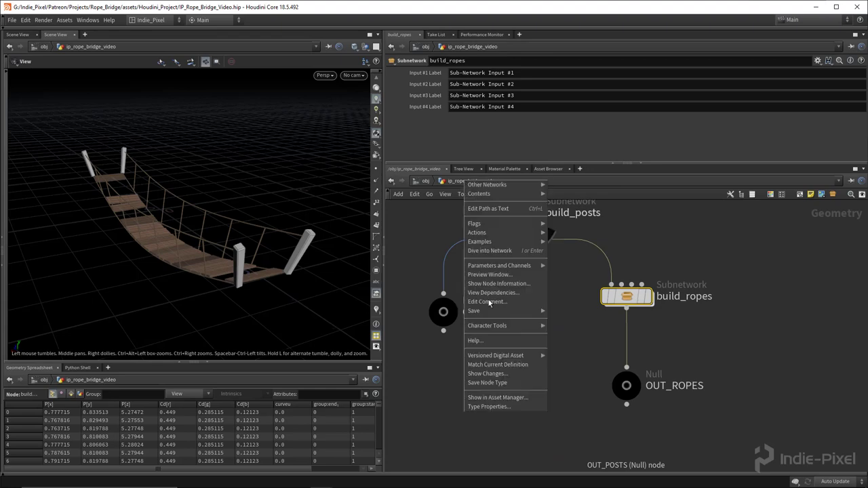
left_click(487, 384)
- Switch to Unreal Engine, reimport ip__rope_bridge_video__1_0 again and inspect the bridge with its simplified ropes
left_click(383, 480)
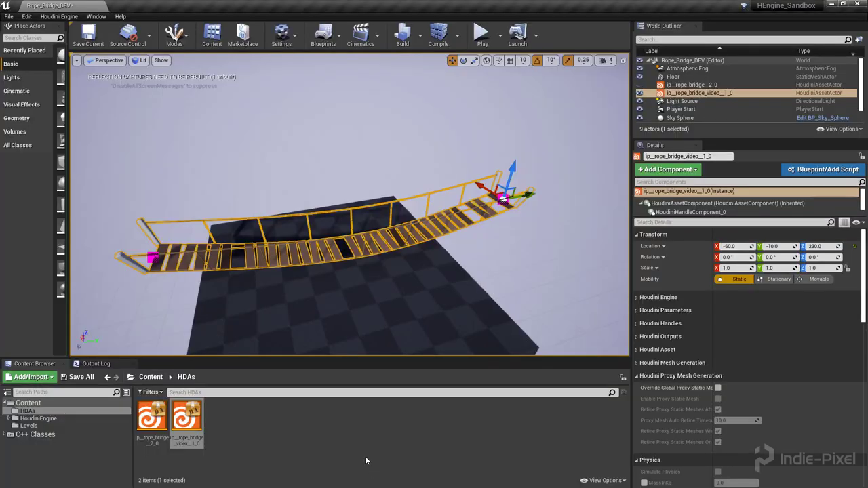
right_click(186, 412)
left_click(217, 115)
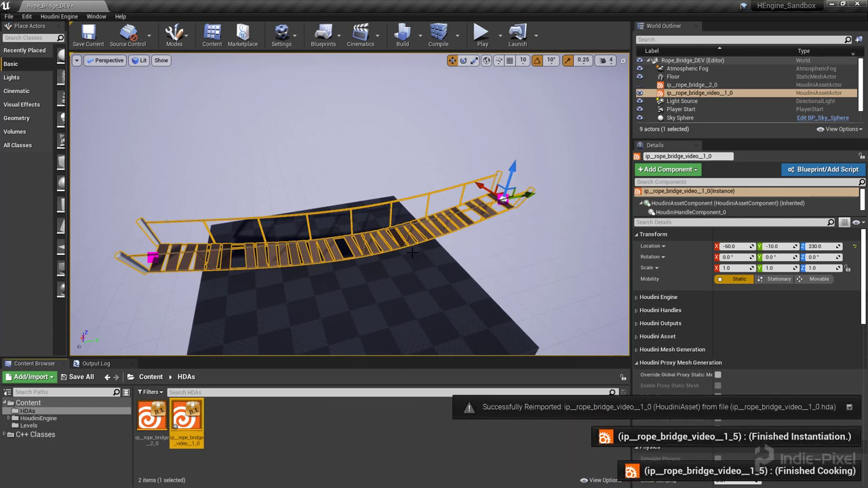
left_click_drag(411, 252, 396, 245)
left_click_drag(399, 212, 316, 180, "alt")
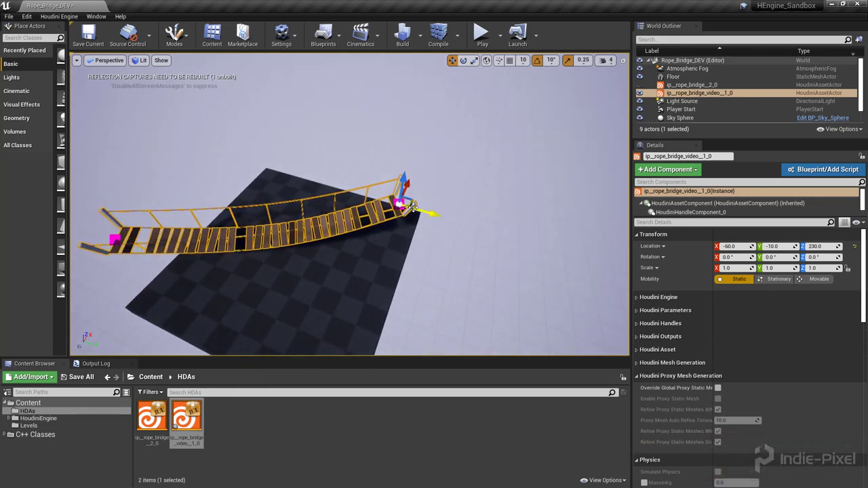
mouse_move(409, 197)
left_mouse_down("alt")
mouse_move(448, 191)
mouse_move(407, 202)
left_mouse_up("alt")
scroll(448, 191, "up", 3)
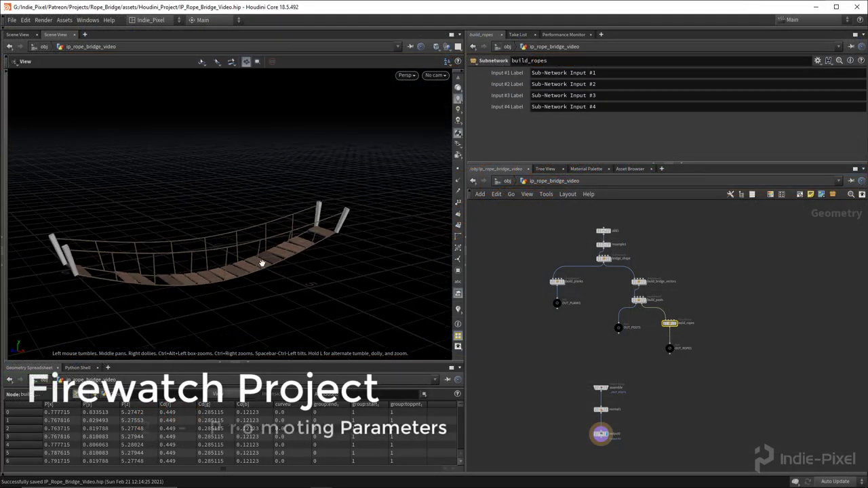
- Switch to Houdini, open the asset's type properties and add a new folder after Planks in the parameter list
left_click_drag(277, 262, 350, 241)
left_click(570, 409)
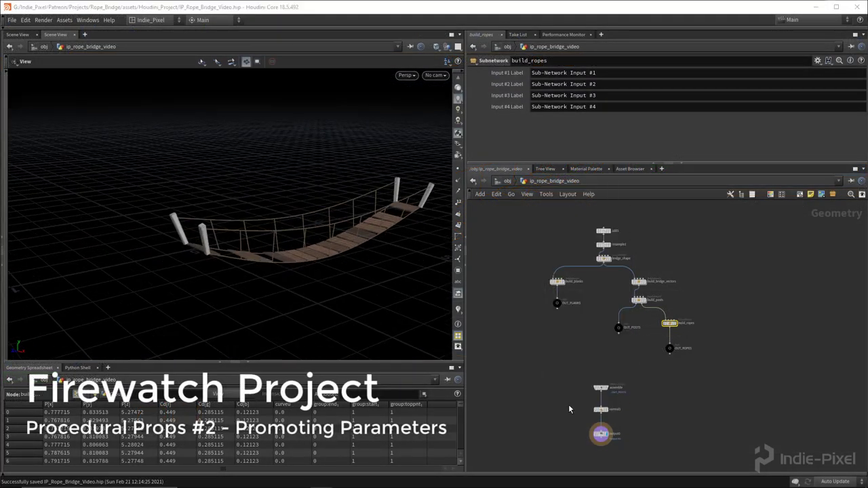
left_click(220, 175)
left_click(220, 151)
left_click(231, 143)
left_click_drag(261, 202, 261, 202)
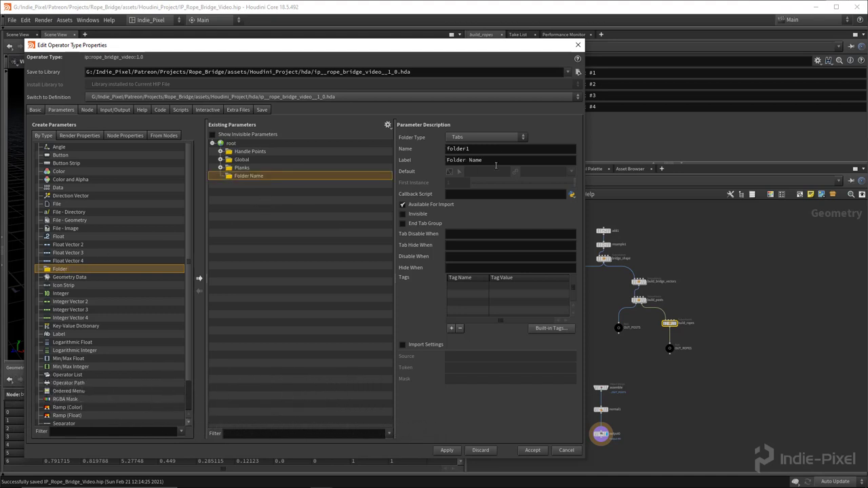
- Name the new parameter folder ropes_folder and label it Ropes
double_click(491, 149)
type("rope")
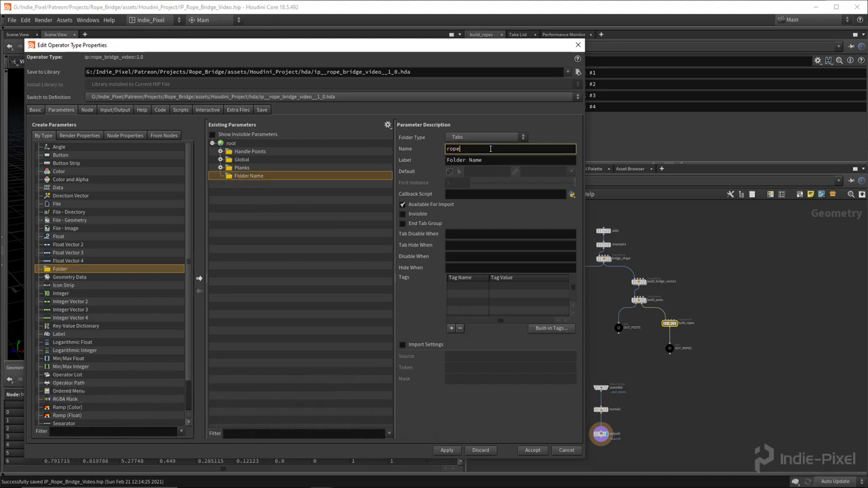
type("s_folder")
key("Tab")
type("Ropes")
key("Return")
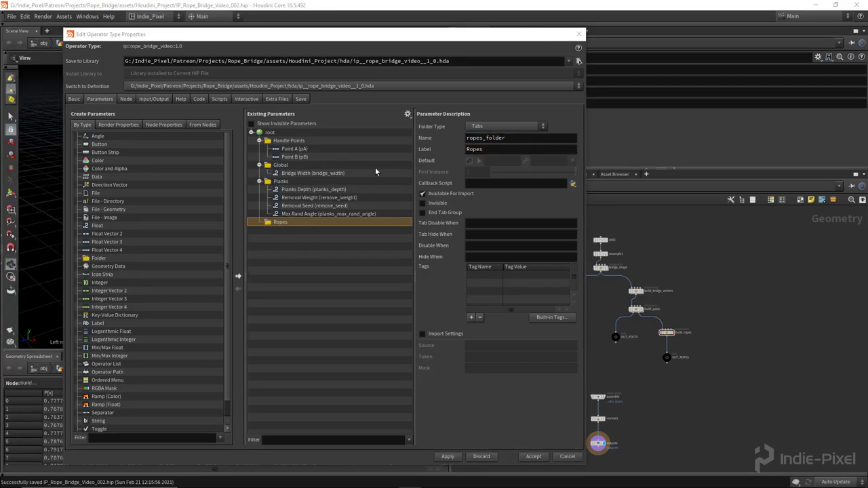
- Enter the build_ropes network and rename the switch1 node to debug_switch
left_click_drag(398, 36, 341, 36)
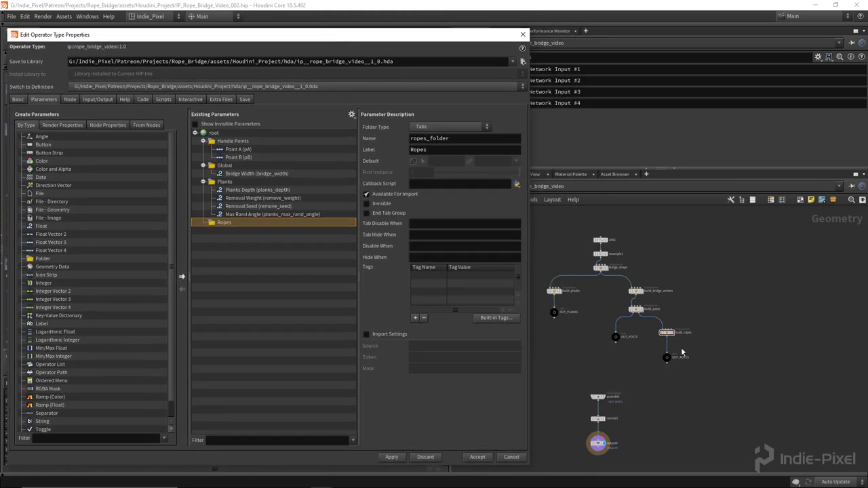
scroll(672, 339, "up", 3)
double_click(669, 332)
left_click_drag(470, 38, 383, 59)
scroll(615, 423, "up", 3)
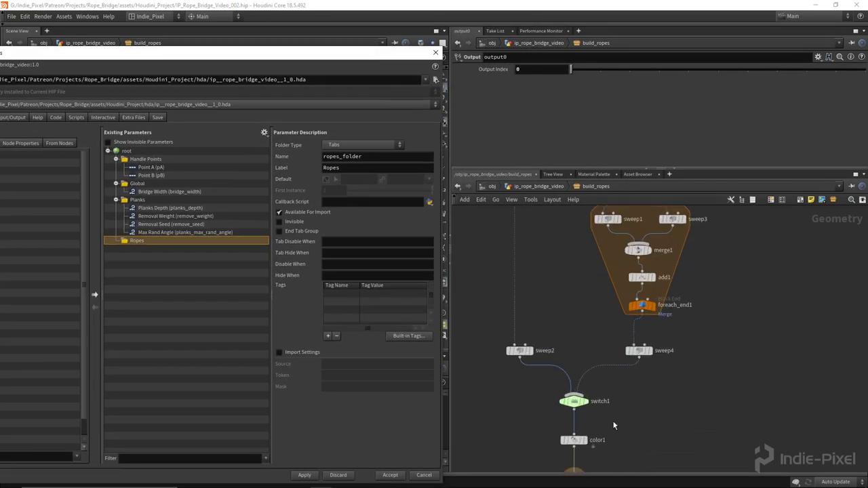
left_click_drag(227, 57, 301, 50)
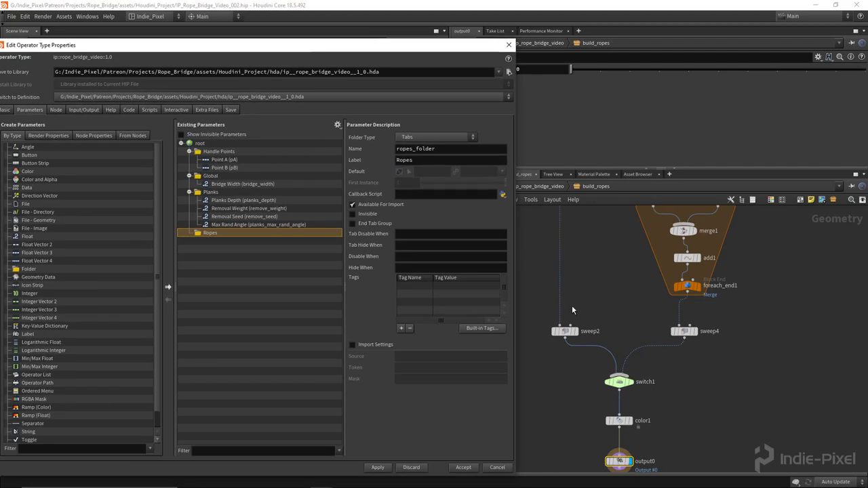
left_click(641, 383)
double_click(638, 383)
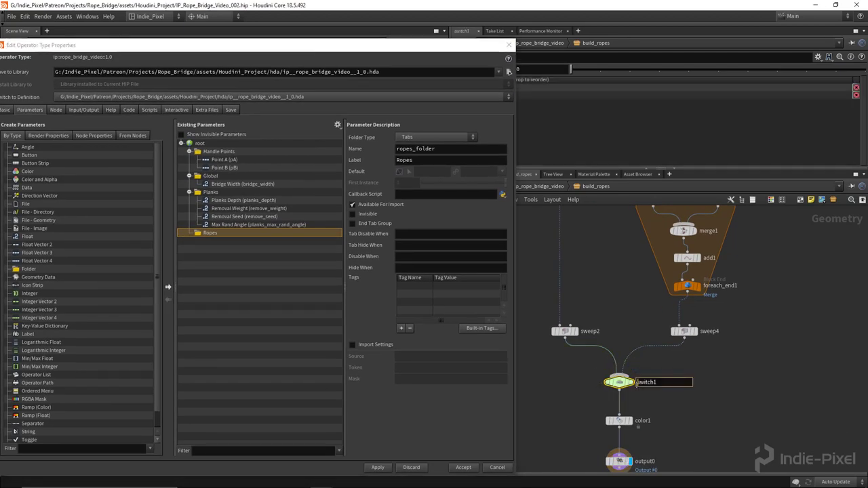
type("debug_switch")
key("Return")
- Promote debug_switch's Select Input to the Ropes folder, named r_debug_switch and labelled Use High
left_click_drag(475, 45, 433, 43)
left_click_drag(494, 70, 167, 230)
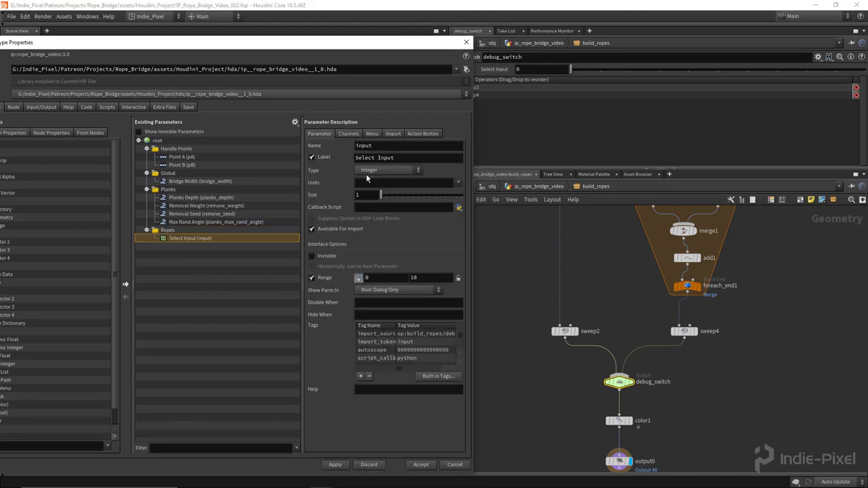
double_click(394, 148)
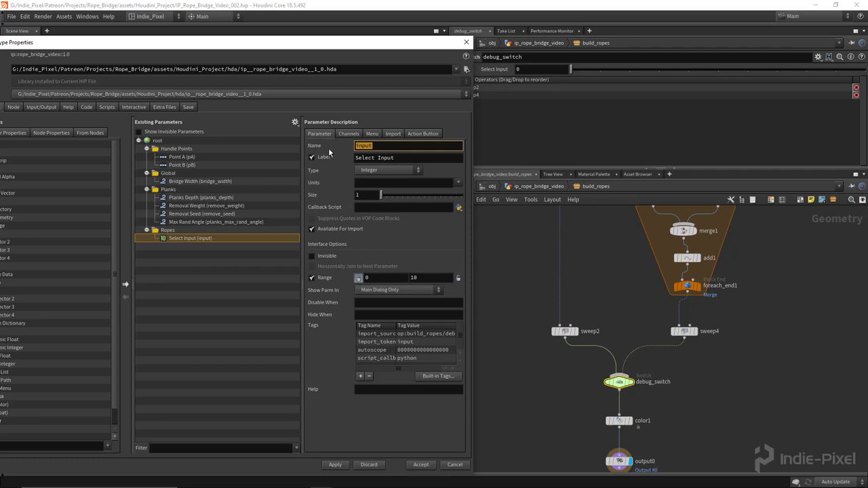
type("debug_switch")
key("Tab")
type("U")
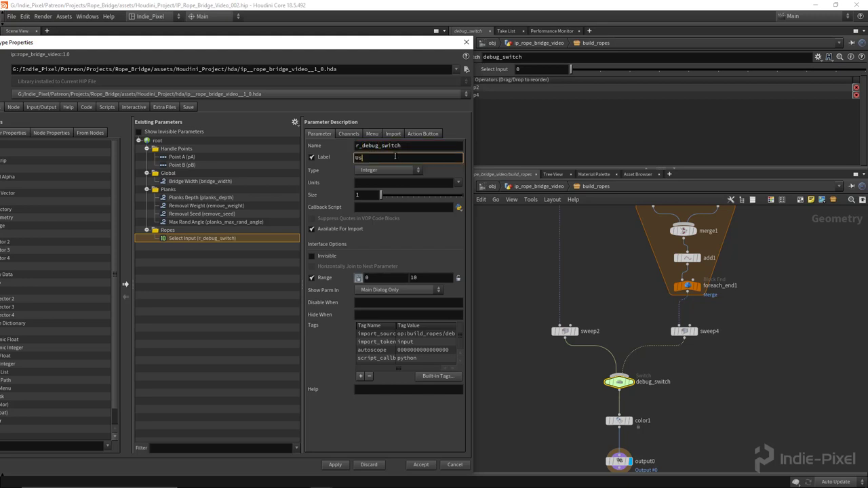
type("se High")
key("Return")
- Change the Use High parameter's type to Toggle and apply the asset's parameter changes
left_click(349, 134)
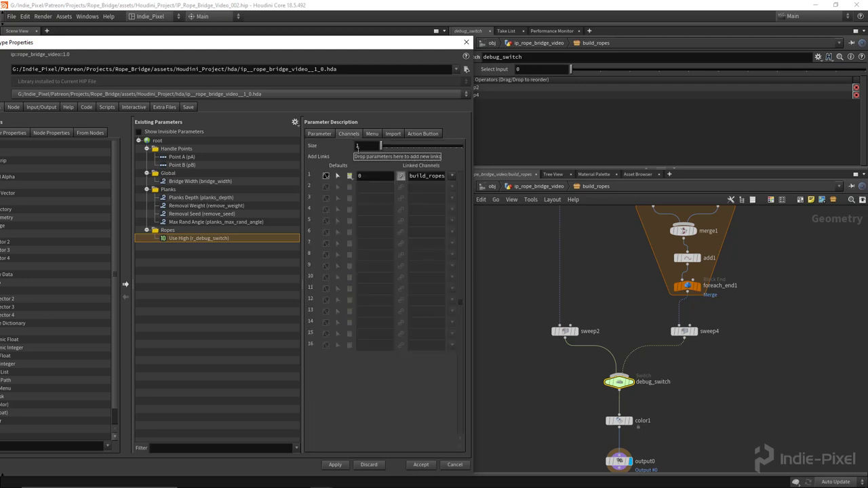
left_click(319, 135)
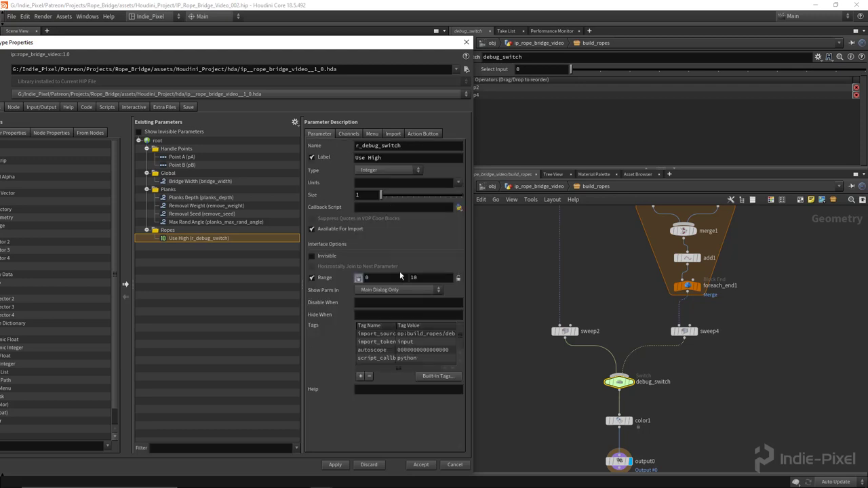
left_click(378, 172)
left_click(379, 453)
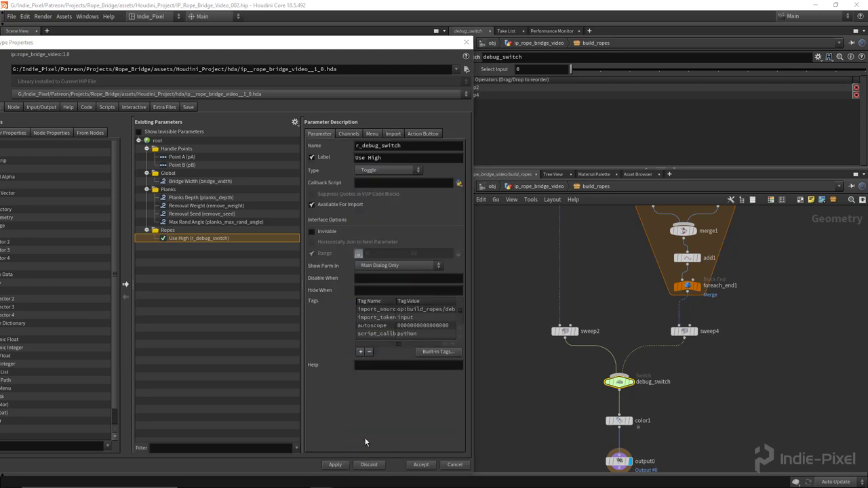
left_click(344, 133)
left_click(319, 134)
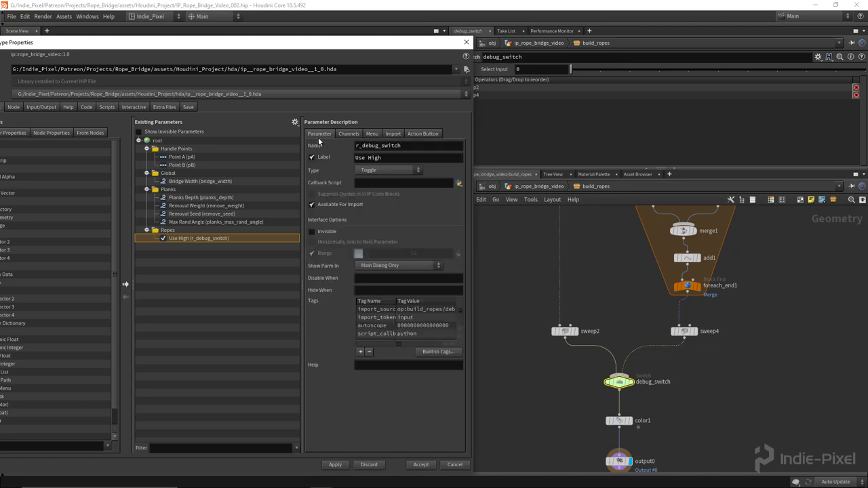
left_click(335, 465)
- Review the resample1 and resample2 settings and add a separator below Use High in the Ropes folder
scroll(615, 343, "down", 3)
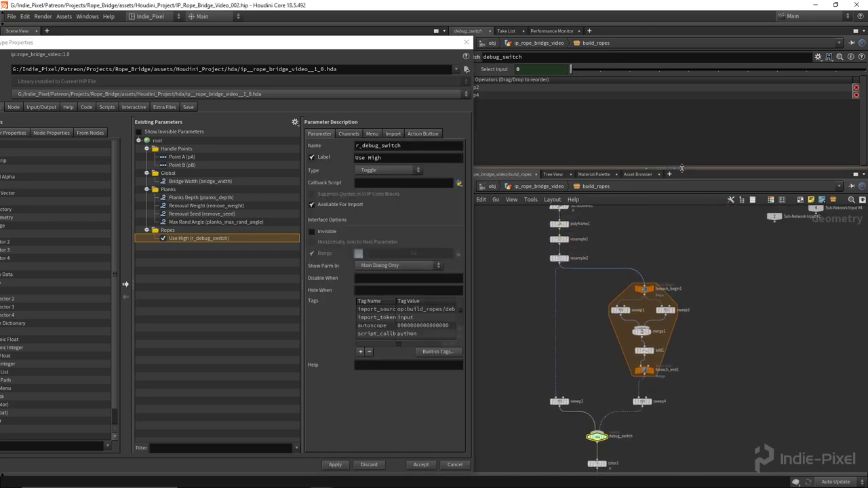
left_click_drag(688, 169, 687, 151)
scroll(612, 267, "up", 3)
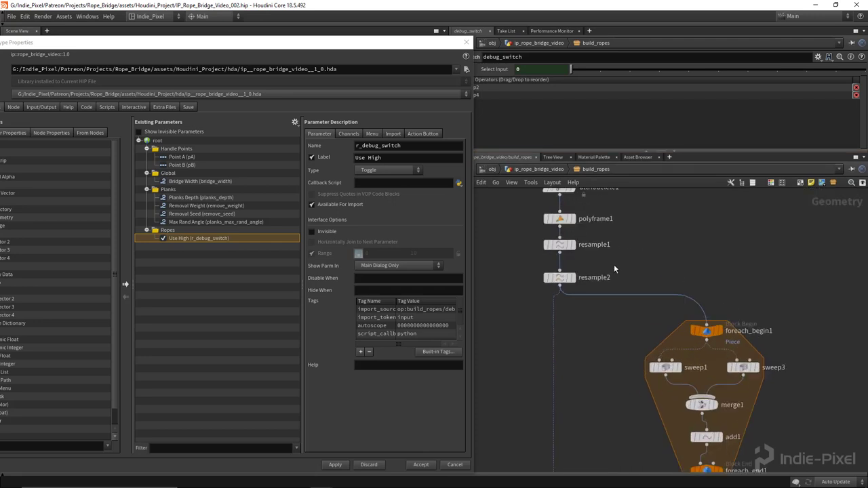
left_click(536, 288)
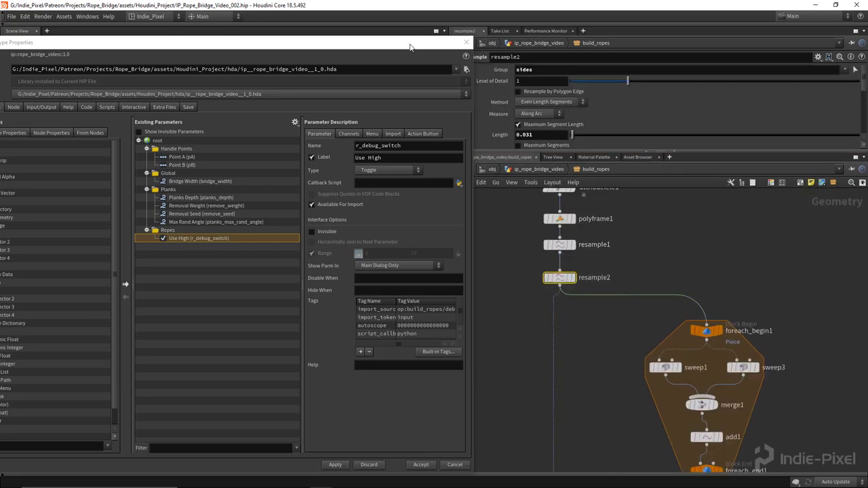
left_click_drag(412, 39, 383, 37)
left_click_drag(702, 151, 696, 206)
left_click(560, 274)
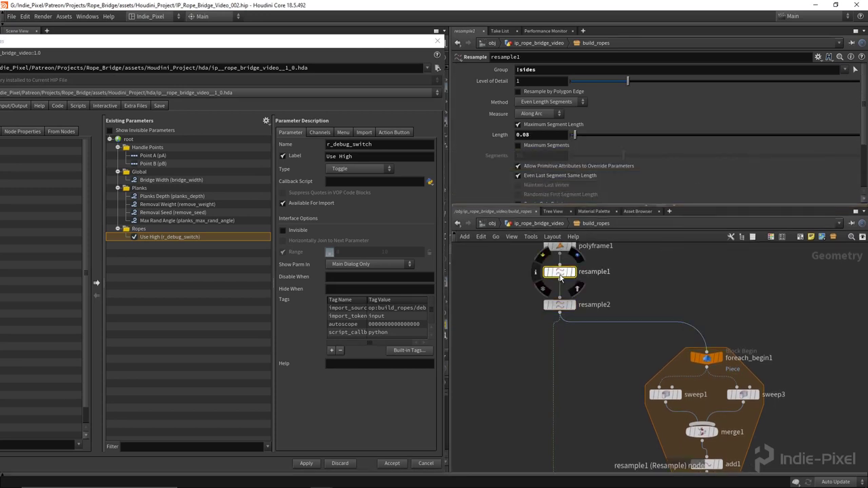
left_click(559, 304)
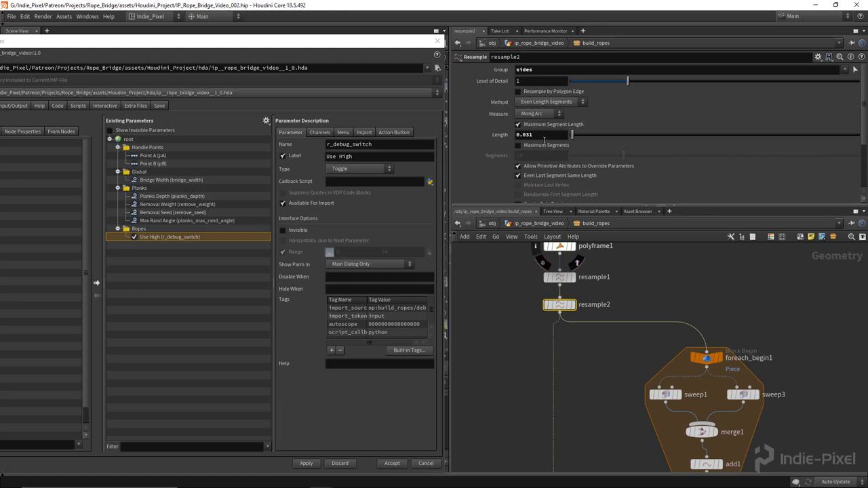
left_click_drag(241, 48, 368, 51)
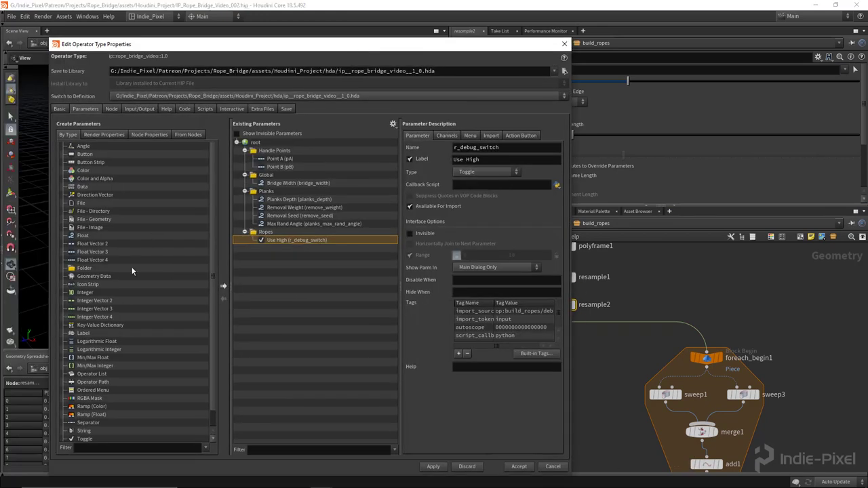
left_click_drag(88, 422, 278, 244)
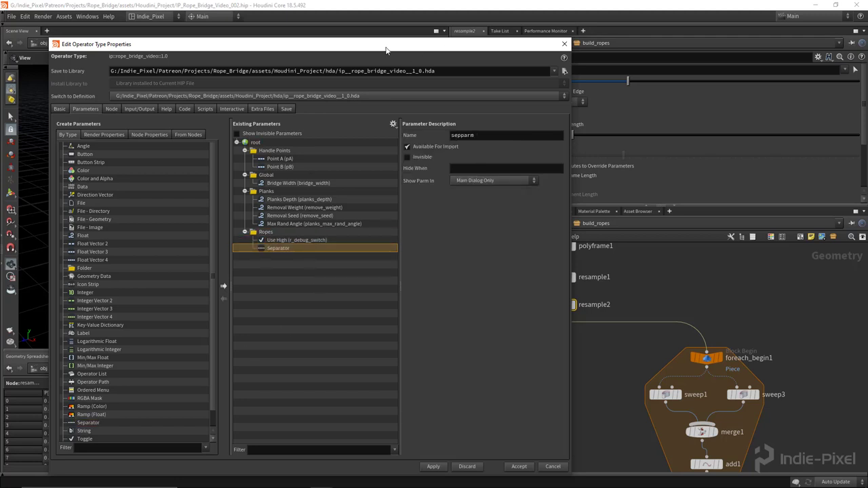
- Promote the Length parameters of resample1 and resample2 into the Ropes folder below the separator
left_click_drag(445, 46, 282, 40)
left_click(559, 278)
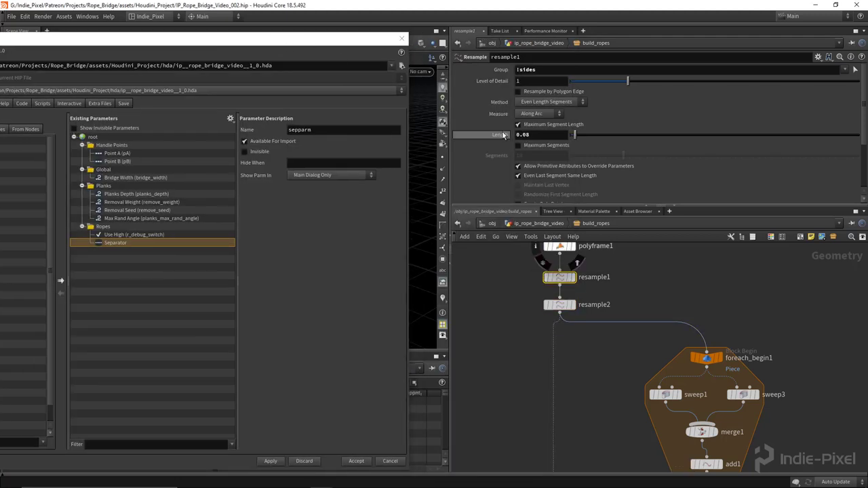
left_click_drag(502, 136, 153, 249)
left_click(560, 304)
left_click_drag(501, 136, 103, 227)
left_click(110, 252, "shift")
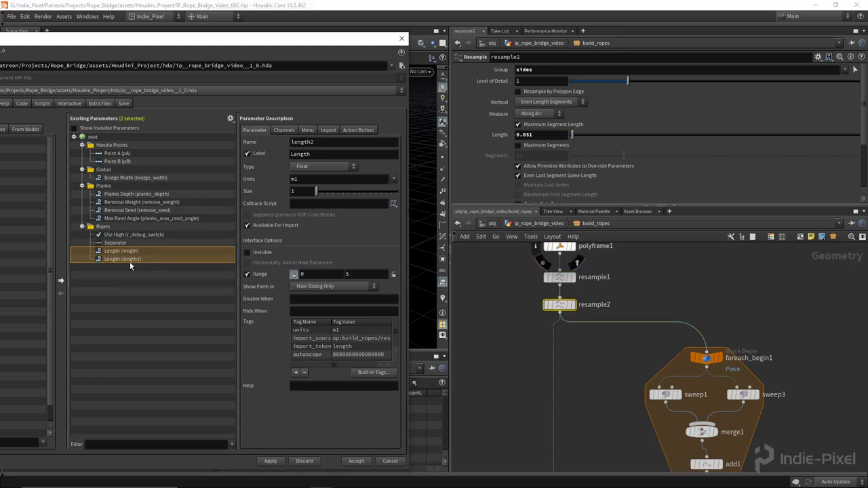
- Name the first promoted length parameter r_length_sampling and label it Length Sampling
left_click(163, 251)
double_click(326, 142)
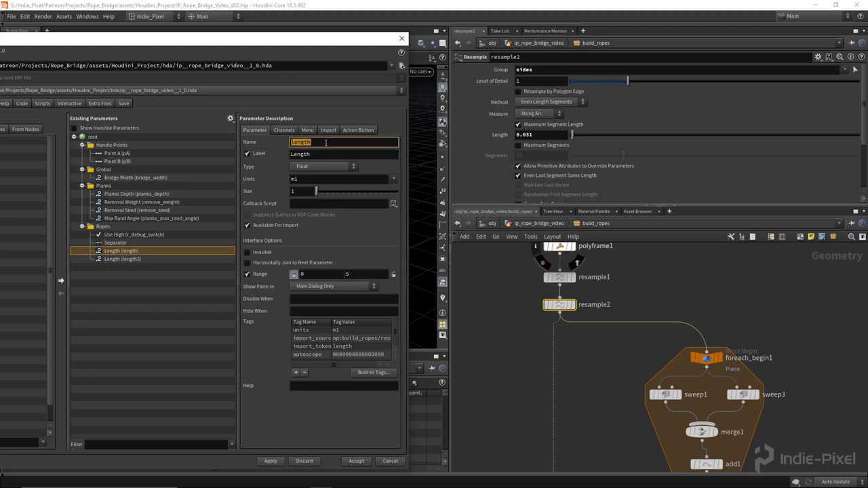
type("r_l")
key("Tab")
type("Le")
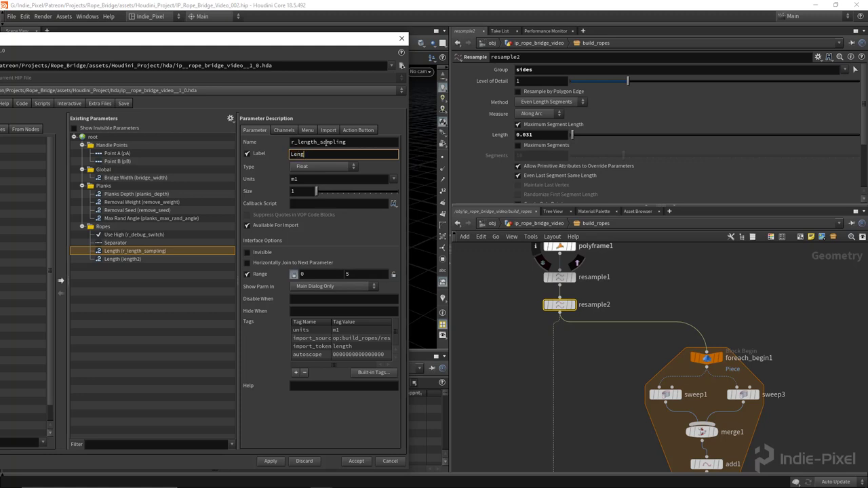
type("ngth Sampling")
key("Return")
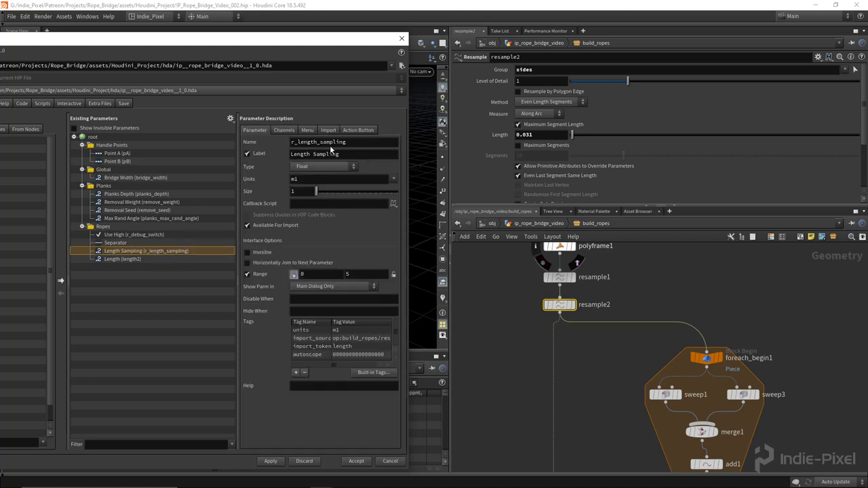
- Name the second promoted length parameter r_length_sampling2 and label it Side Sampling
left_click(358, 141)
key("ctrl+c")
left_click(139, 259)
left_click(325, 142)
key("ctrl+v")
type("2")
key("Return")
left_click(335, 153)
type("Sid")
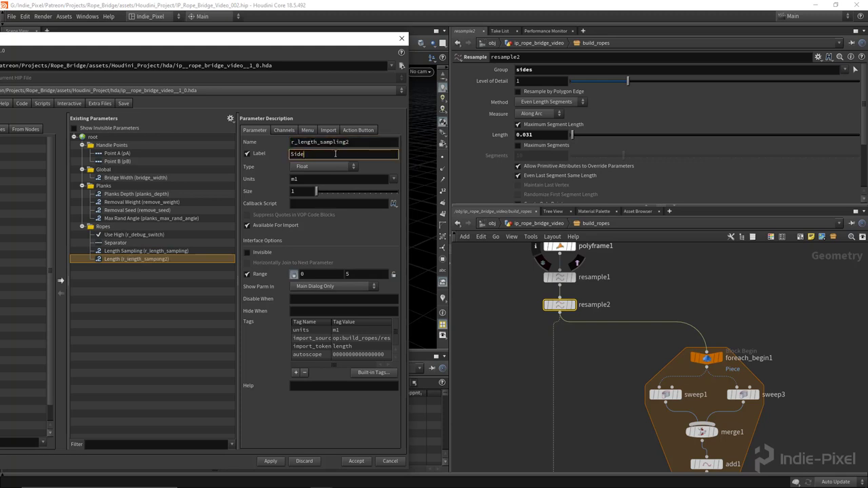
type("e Sampling")
key("Return")
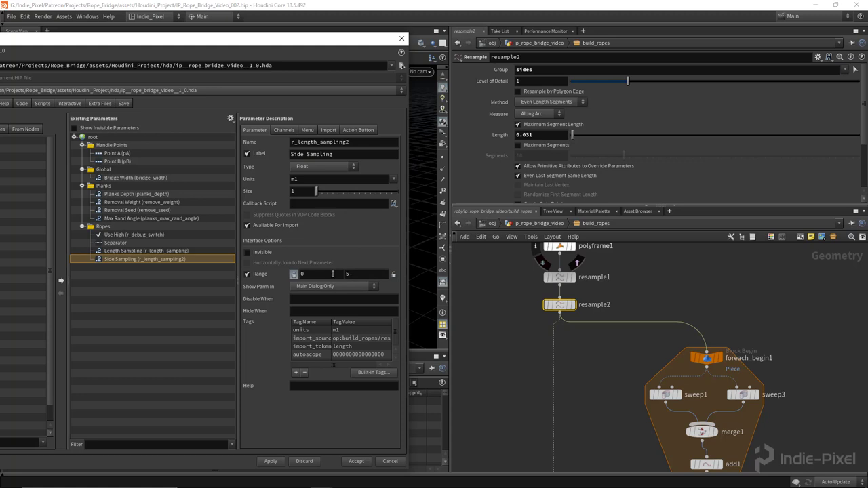
- Set the Side Sampling parameter's range from 0.001 to 0.5
double_click(359, 274)
type(".5")
key("Return")
left_click(315, 277)
type(".001")
key("Return")
- Set the Length Sampling parameter's range from 0.001 to 0.5, lock its maximum and apply the changes
left_click(145, 251)
double_click(360, 274)
type(".5")
key("Return")
left_click(324, 275)
type(".001")
key("Return")
left_click(393, 274)
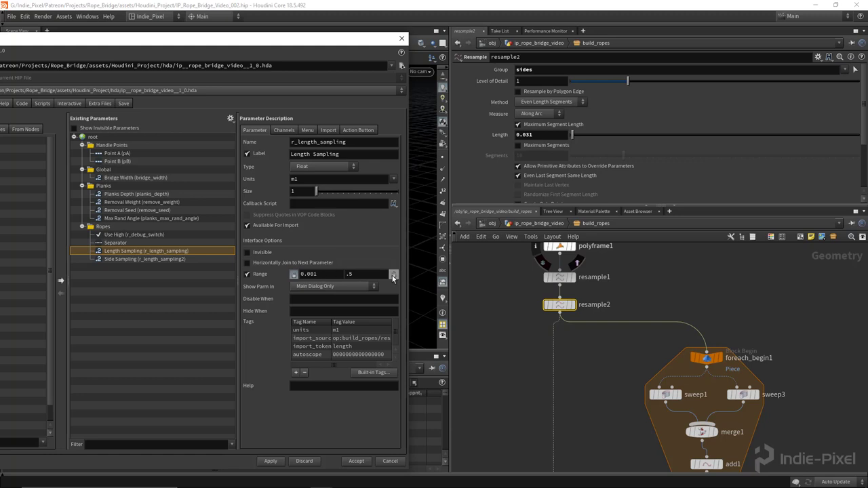
left_click(271, 461)
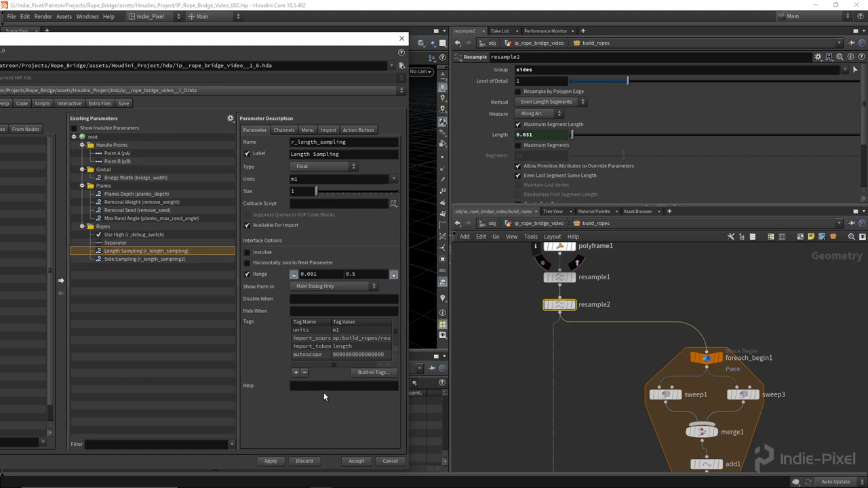
- Inspect the bridge ropes up close in the viewport and review the rope sweep nodes in the network
left_click_drag(675, 211, 675, 136)
left_click_drag(371, 40, 331, 302)
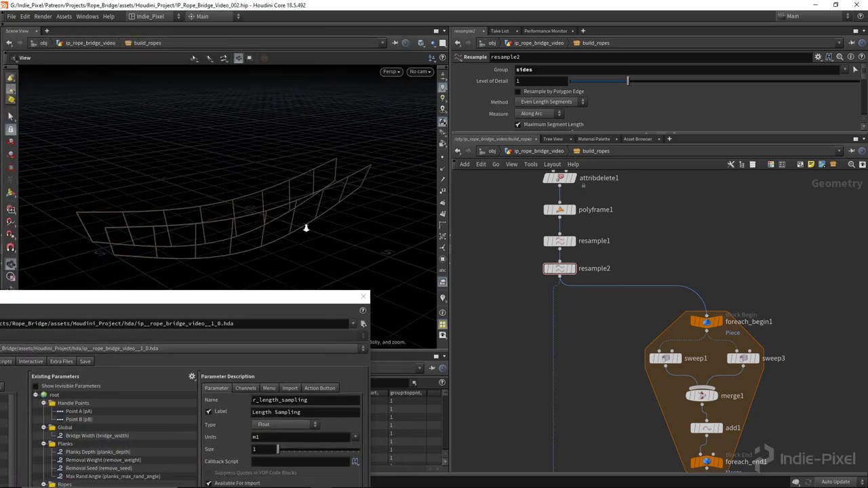
scroll(234, 171, "up", 10)
left_click_drag(307, 163, 407, 139)
middle_click_drag(698, 361, 678, 334)
scroll(678, 334, "down", 1)
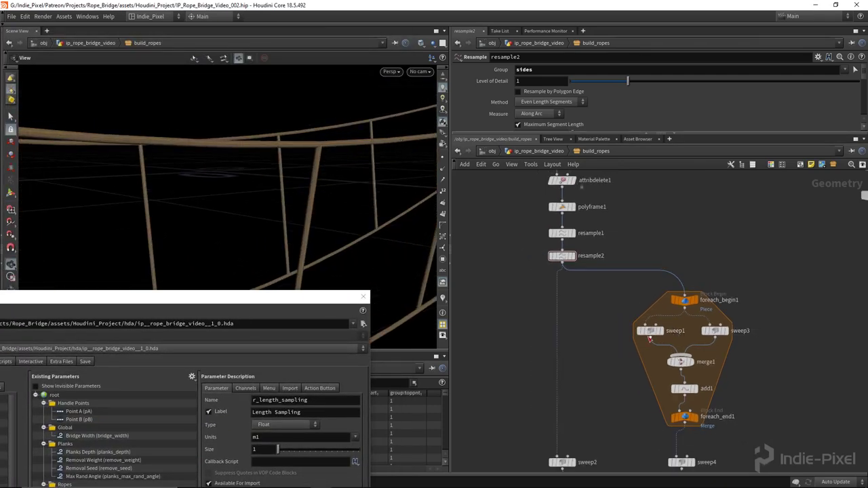
- Select the sweep1 node and add another separator at the end of the Ropes folder's parameters
left_click(651, 331)
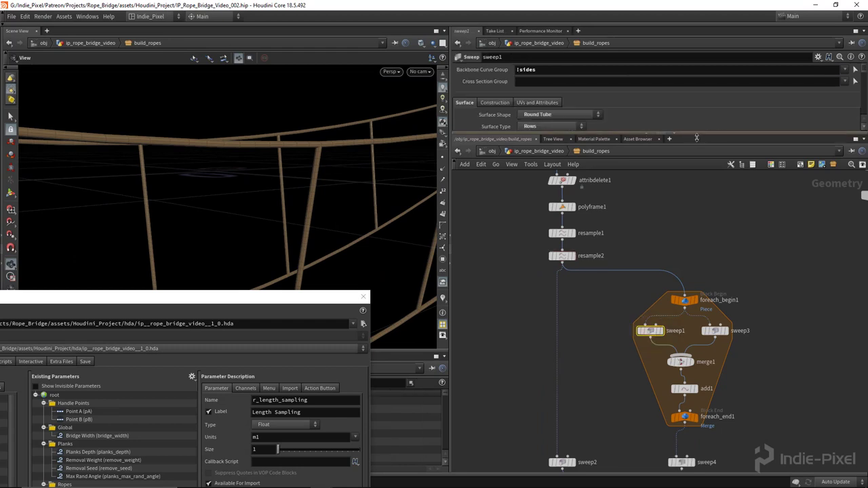
left_click_drag(704, 138, 704, 221)
left_click_drag(231, 301, 397, 83)
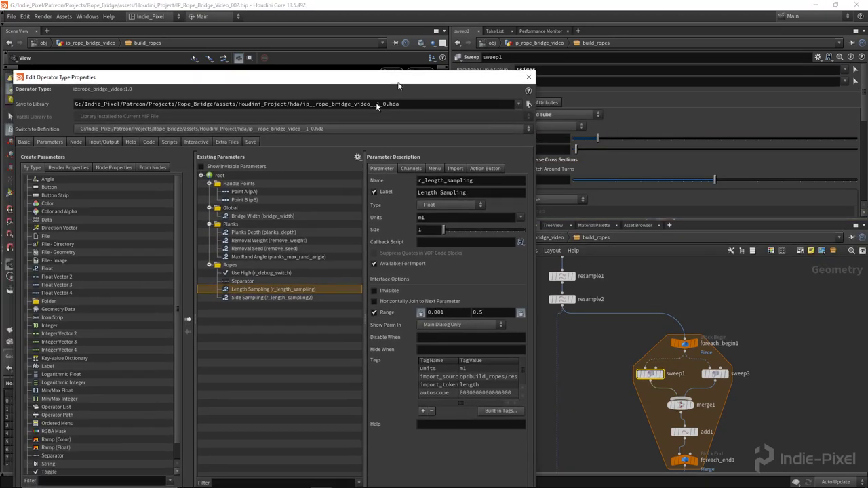
left_click_drag(55, 456, 259, 265)
- Change the Ropes folder's type to Collapsible and apply the changes
left_click(262, 265)
left_click(453, 169)
left_click(440, 180)
left_click_drag(342, 79, 311, 43)
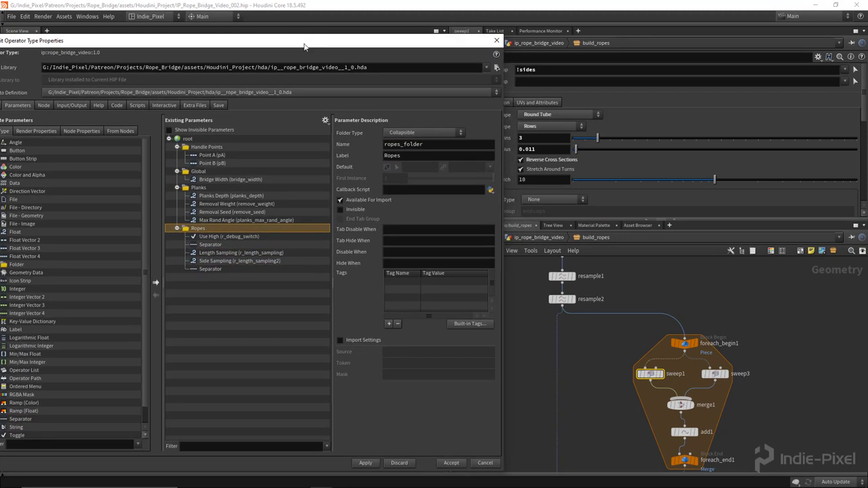
left_click(365, 464)
- Promote sweep1's Radius parameter into the Ropes folder after the last separator
left_click_drag(458, 47, 403, 34)
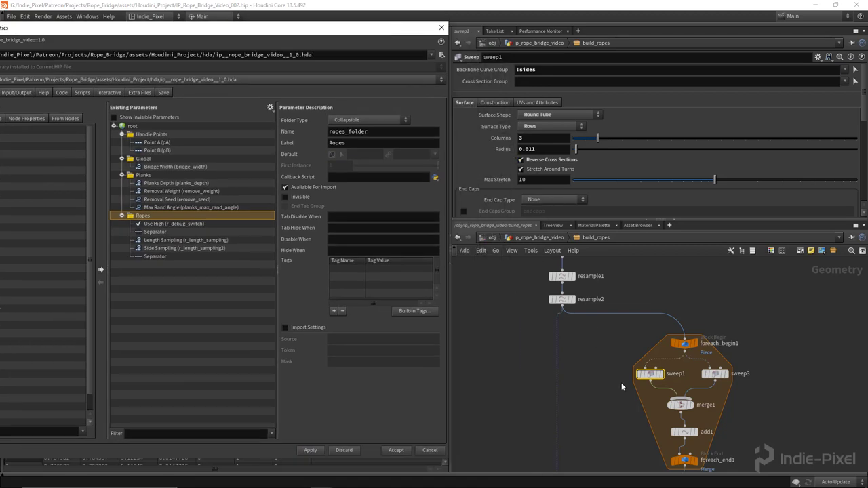
scroll(720, 378, "up", 3)
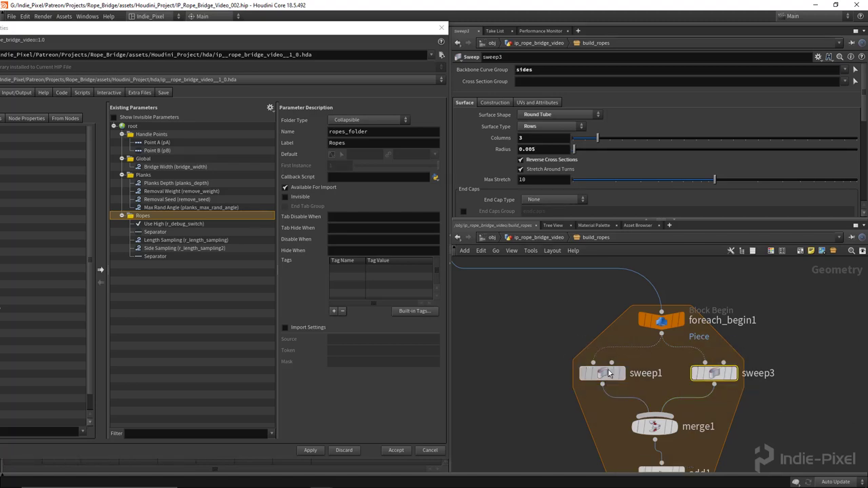
left_click_drag(503, 150, 131, 268)
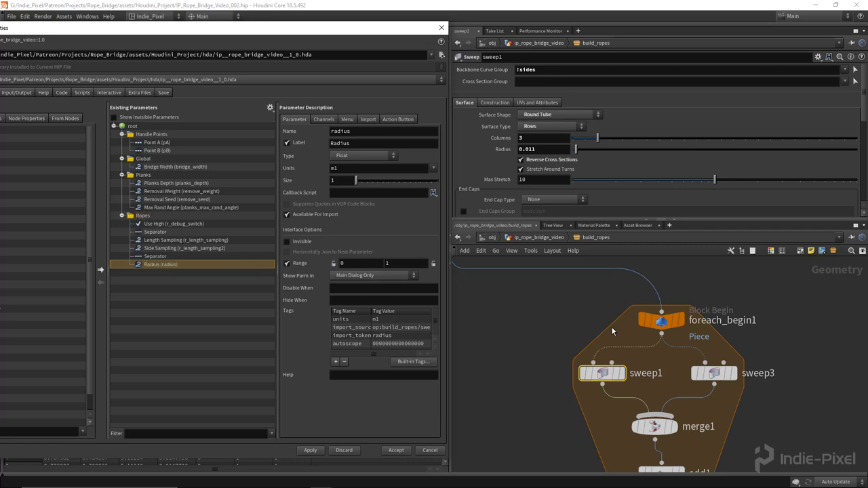
- Promote sweep3's Radius into the Ropes folder and rename sweep1's promoted radius r_length_rad with the label Length Radius
left_click(731, 378)
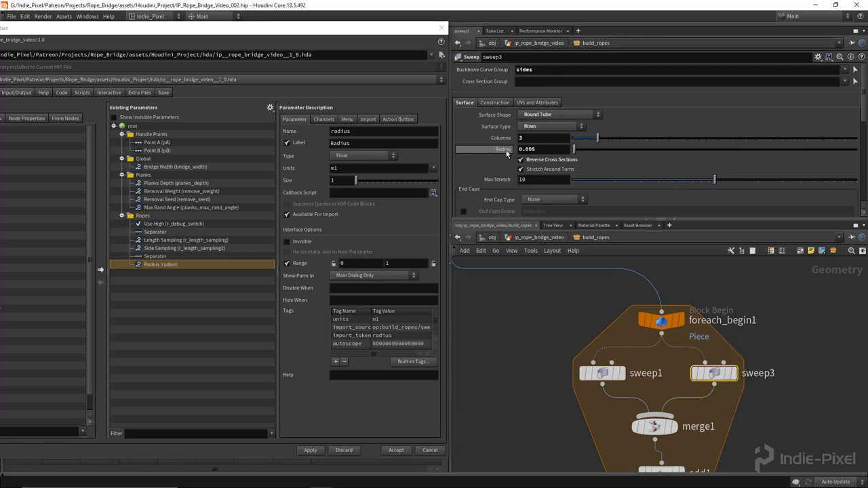
left_click_drag(505, 149, 134, 263)
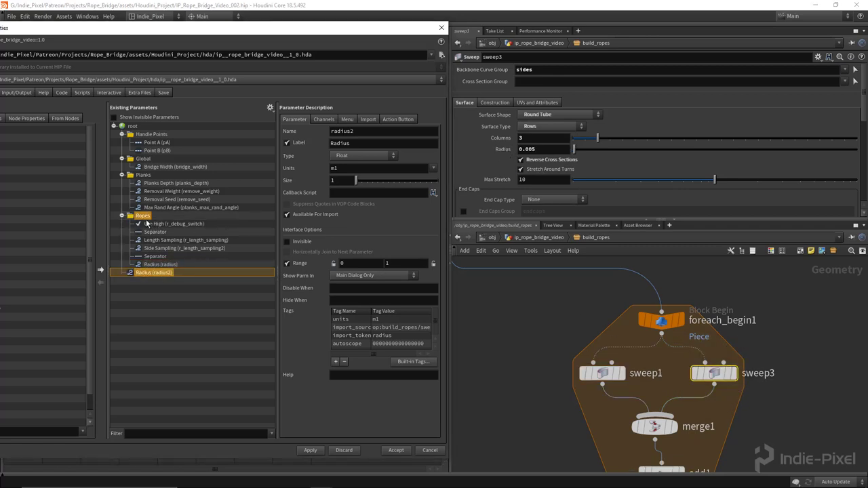
left_click(156, 264)
double_click(368, 131)
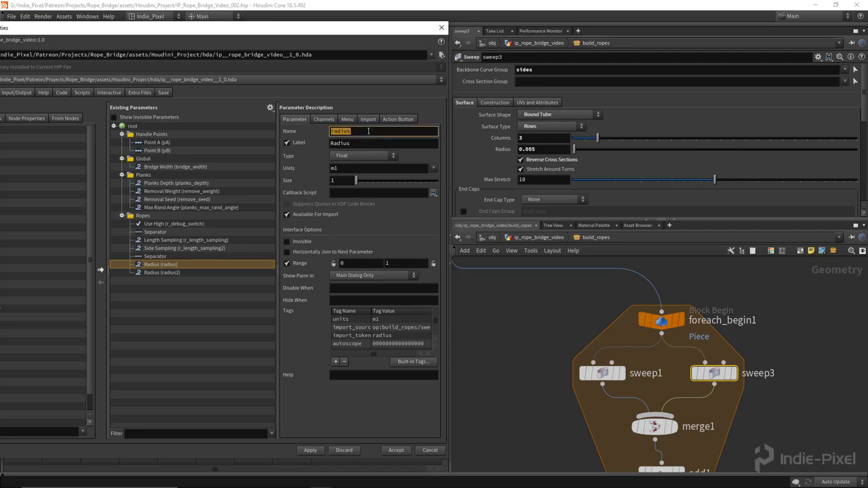
type("r_")
key("Tab")
type("Le")
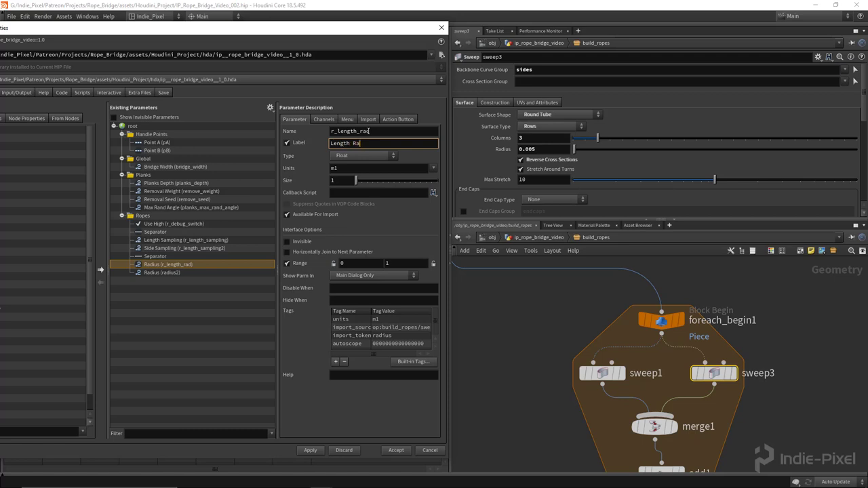
type("ngth Radius")
key("Return")
- Rename the radius2 parameter r_side_rad and label it Side Radius
left_click(209, 274)
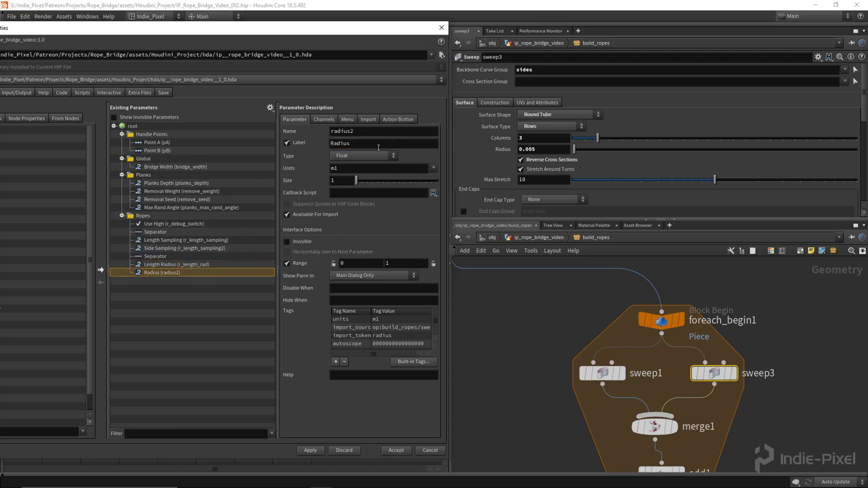
left_click(382, 133)
type("r_side_rad")
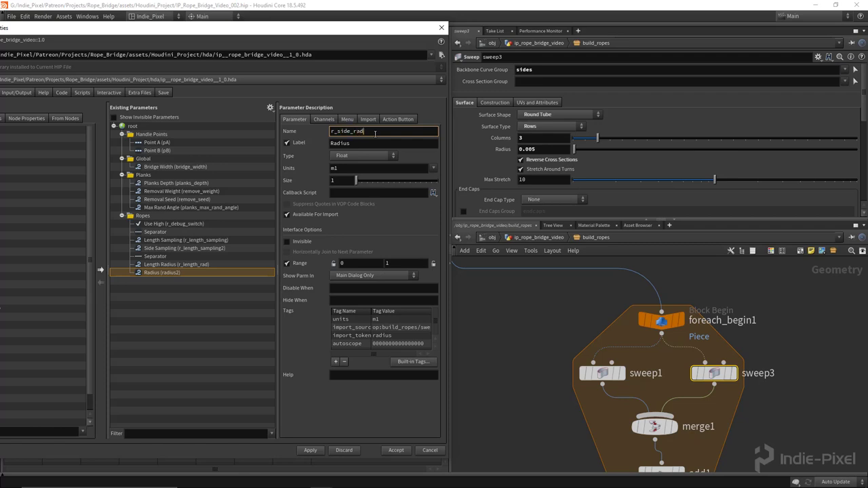
key("Tab")
type("Side Radius")
key("Return")
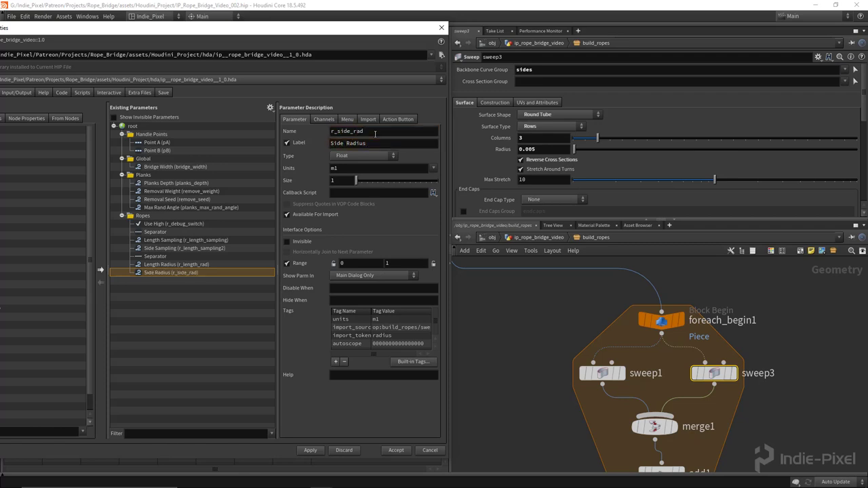
- Set the Side Radius parameter's range to 0.001 through 0.5
left_click(350, 264)
type(".00")
key("Return")
type("1")
key("Return")
left_click(396, 263)
type(".5")
key("Return")
- Give Length Radius a locked range of 0.001 to 0.5 and apply the parameter changes
left_click(190, 264)
left_click(356, 264)
key("Return")
left_click(399, 264)
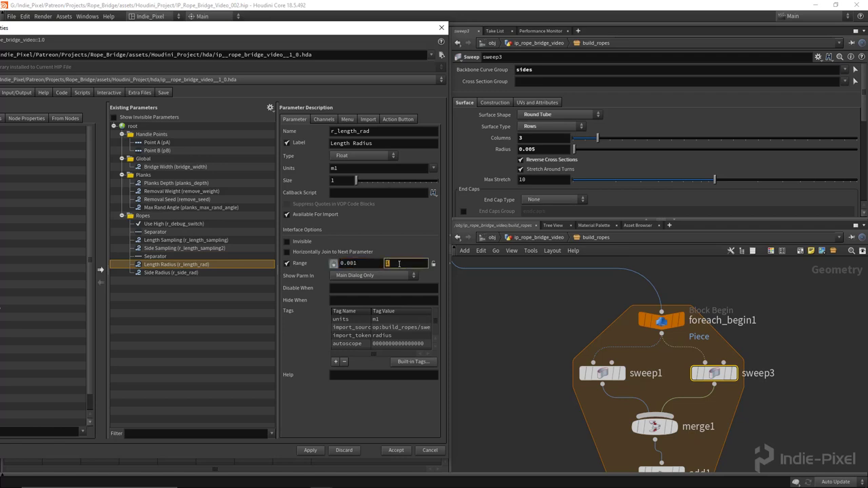
type(".5")
key("Return")
left_click(310, 450)
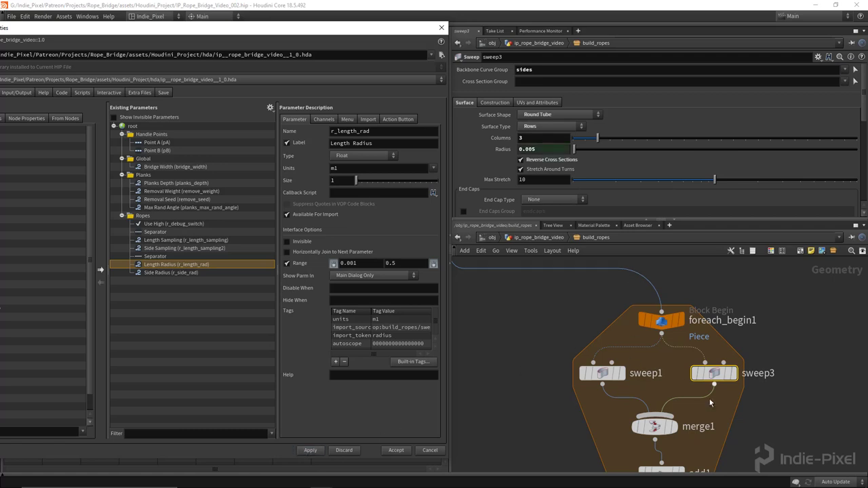
- Review the rotation and twist settings of the sweep1 node
scroll(705, 392, "down", 5)
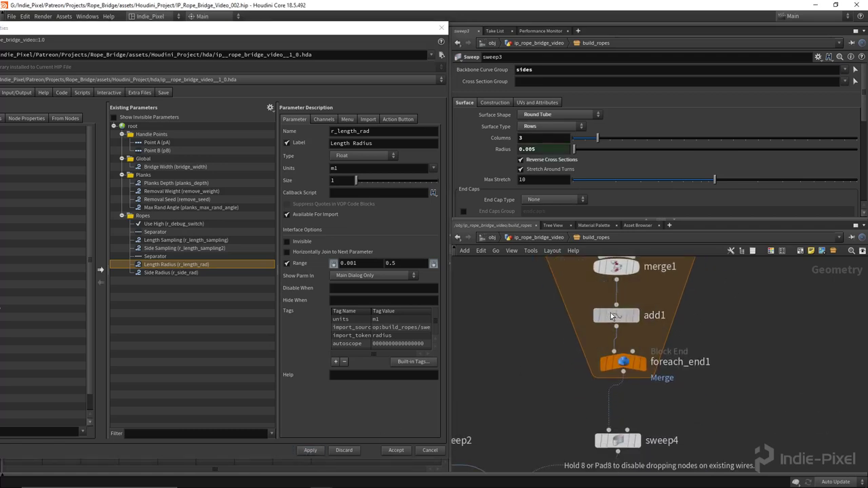
scroll(671, 271, "up", 3)
left_click(560, 308)
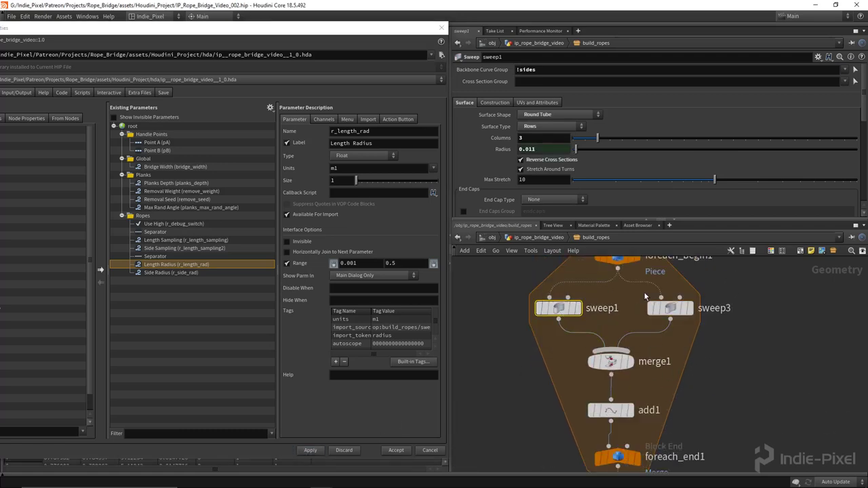
scroll(684, 164, "down", 8)
scroll(666, 179, "down", 3)
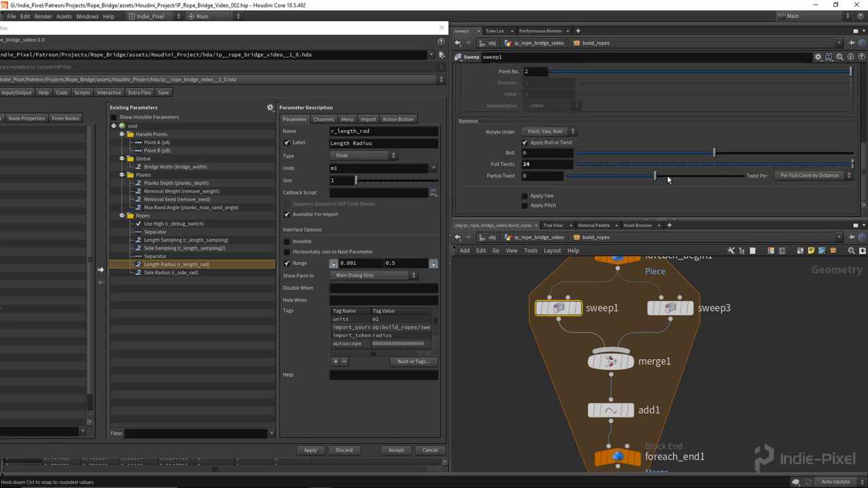
- Promote sweep4's Radius into the Ropes folder, named r_final_rad with the label Final Radius
middle_click_drag(631, 434, 631, 319)
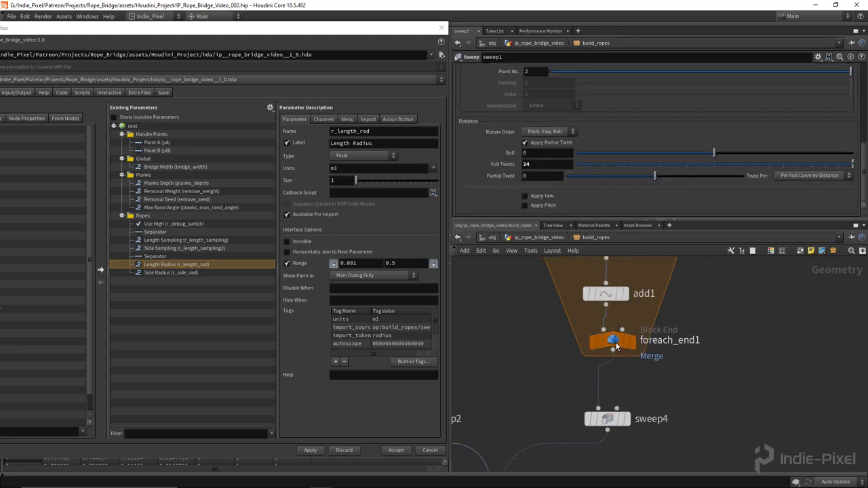
scroll(645, 181, "up", 5)
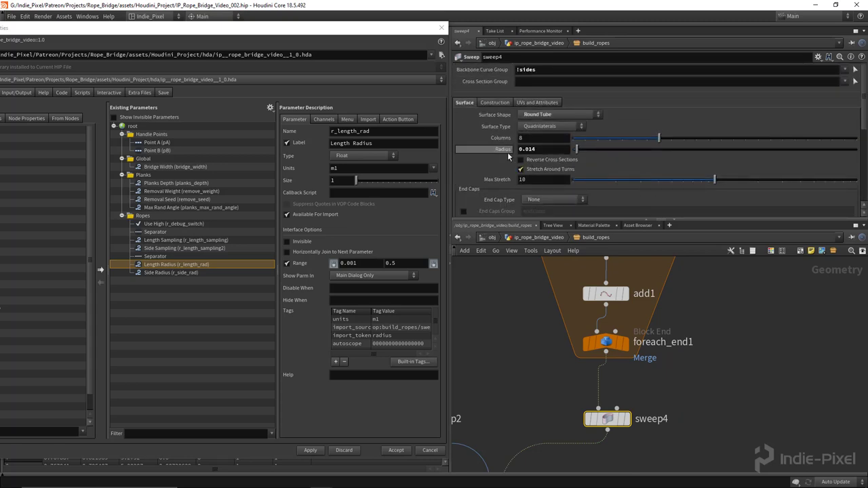
left_click_drag(508, 156, 180, 292)
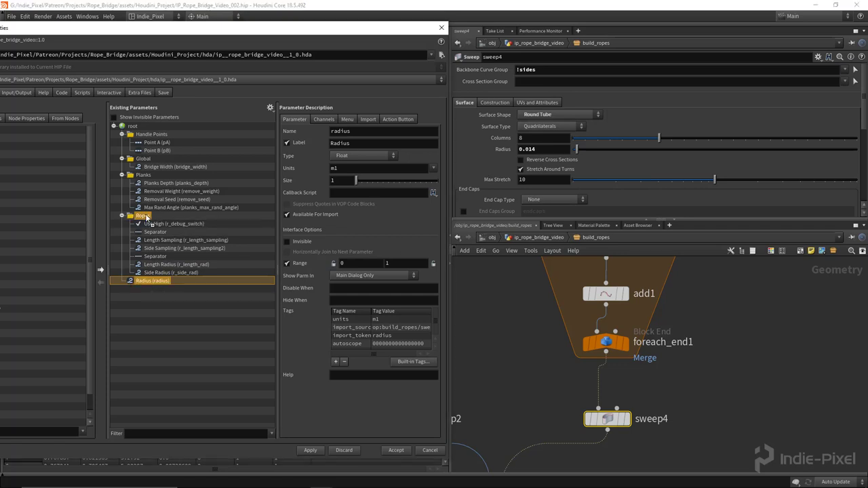
double_click(357, 133)
type("r")
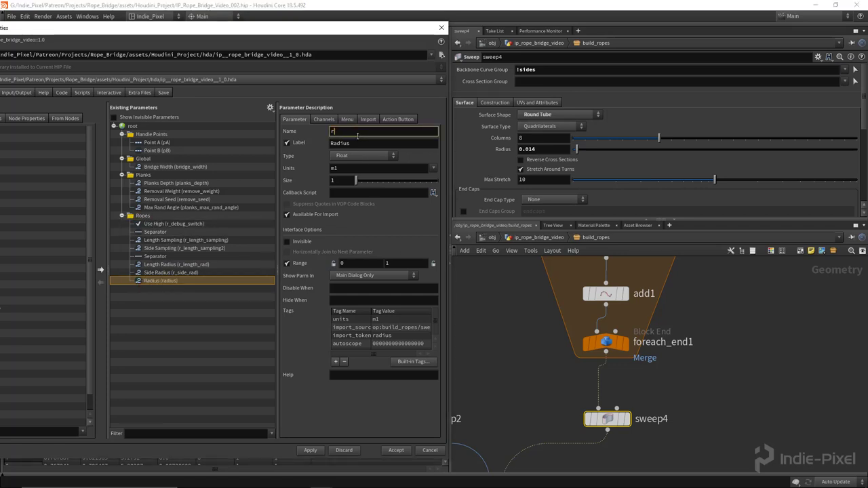
type("_final_rad")
key("Tab")
type("Final Radius")
key("Return")
- Give Final Radius a locked range of 0.001 to 0.5 and apply the parameter changes
left_click(358, 263)
type("0.001")
key("Return")
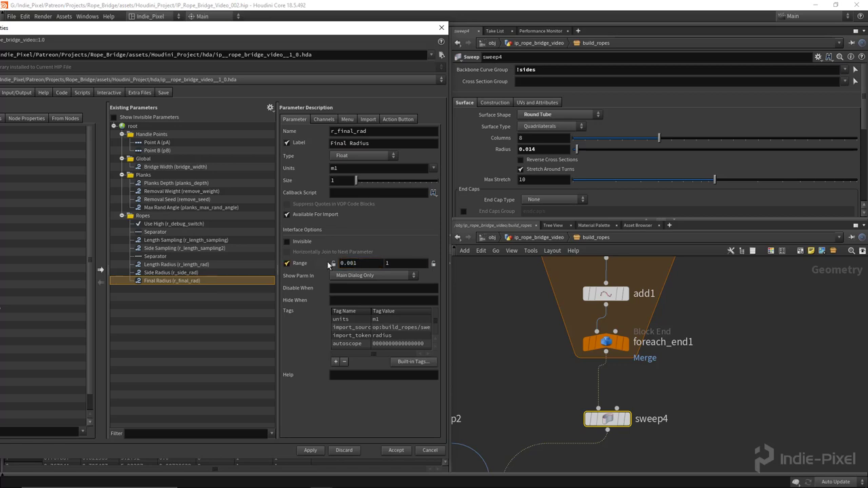
left_click(405, 264)
type(".5")
key("Return")
left_click(309, 450)
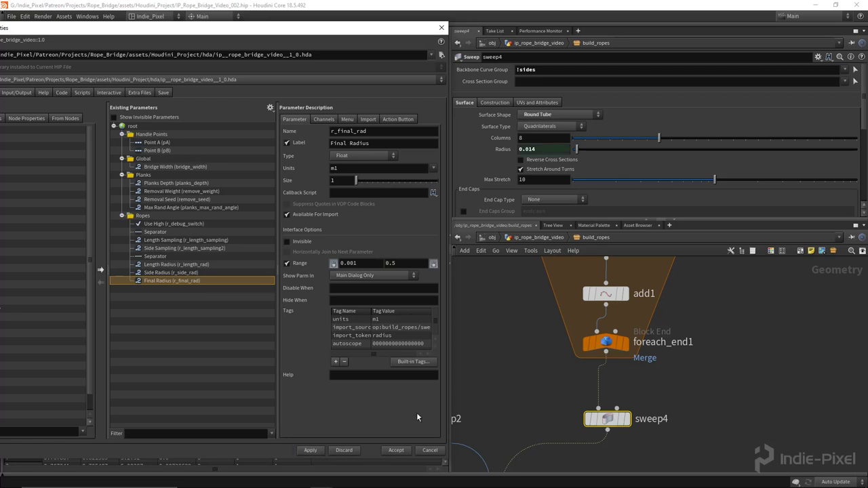
- Promote color1's Color parameter into the Ropes folder, placed right after the first separator
scroll(607, 419, "down", 4)
scroll(614, 443, "up", 4)
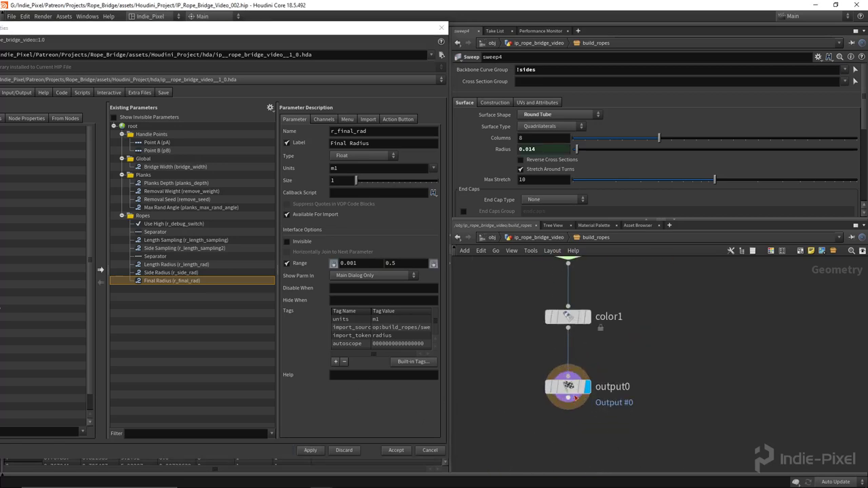
scroll(661, 353, "down", 4)
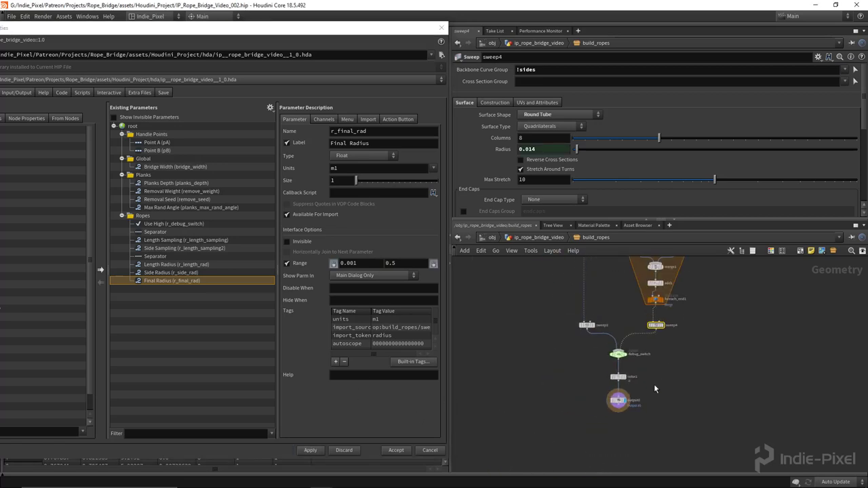
left_click(612, 376)
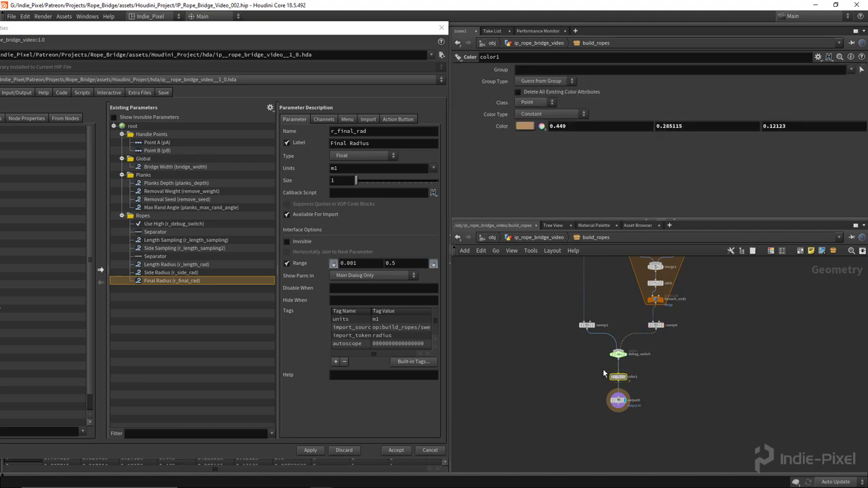
left_click(502, 127, "alt")
key("ctrl+z")
left_click(501, 127, "ctrl+alt")
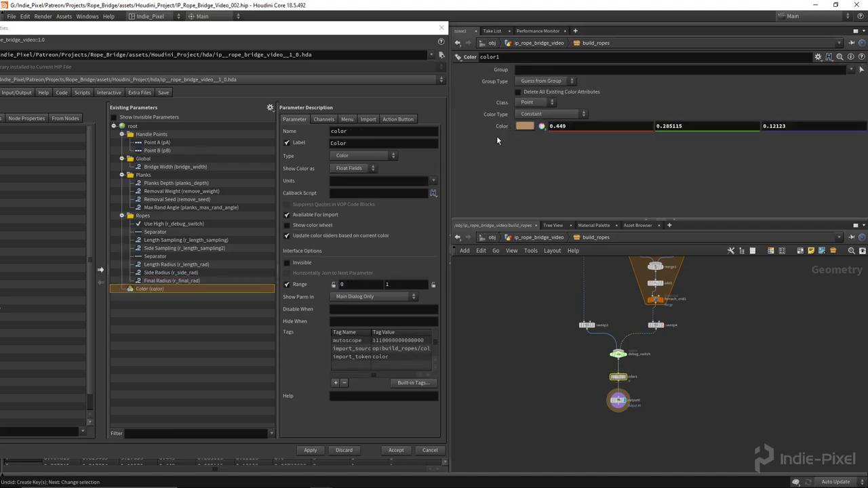
left_click_drag(148, 290, 170, 237)
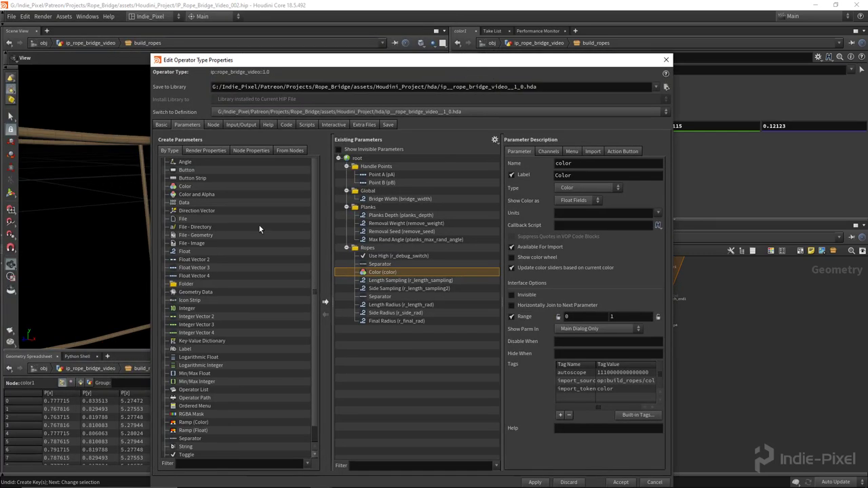
- Add a separator after Color in the Ropes folder and accept the asset's parameter changes
left_click_drag(194, 439, 386, 279)
left_click_drag(526, 67, 310, 68)
left_click(407, 473)
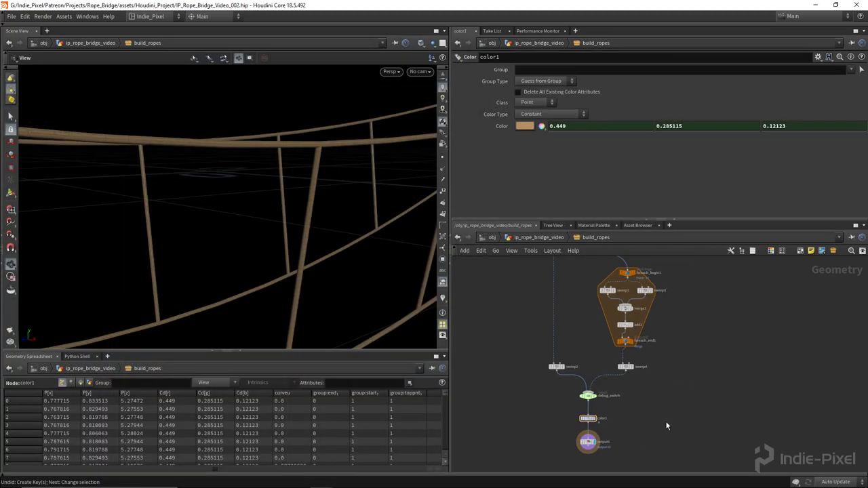
- Go up to the ip_rope_bridge_video network and reopen the asset's type properties
key("u")
right_click(550, 240)
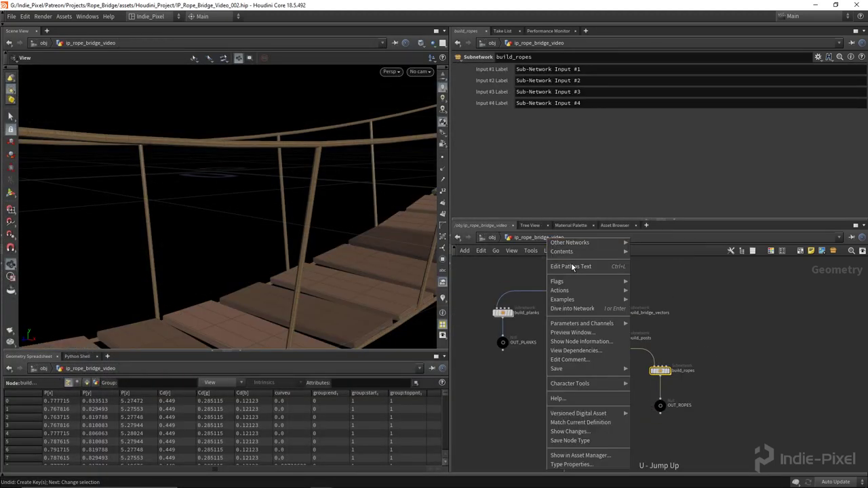
key("Escape")
middle_click_drag(576, 274, 581, 293)
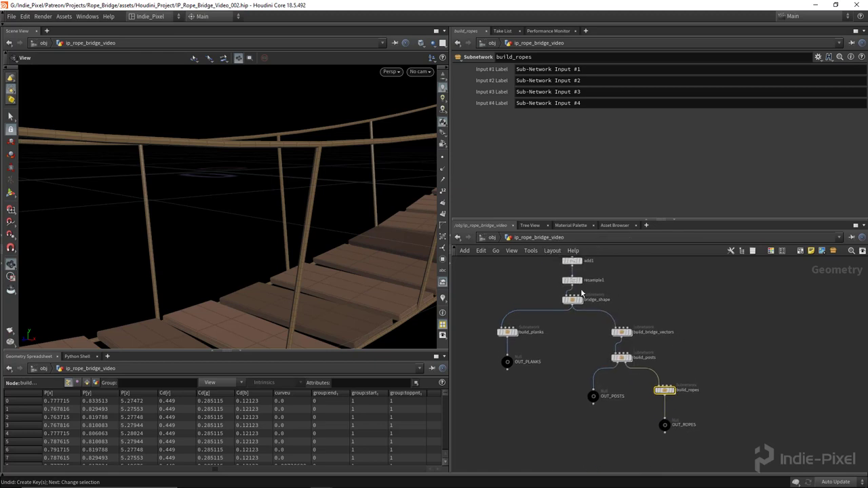
right_click(530, 241)
left_click(549, 466)
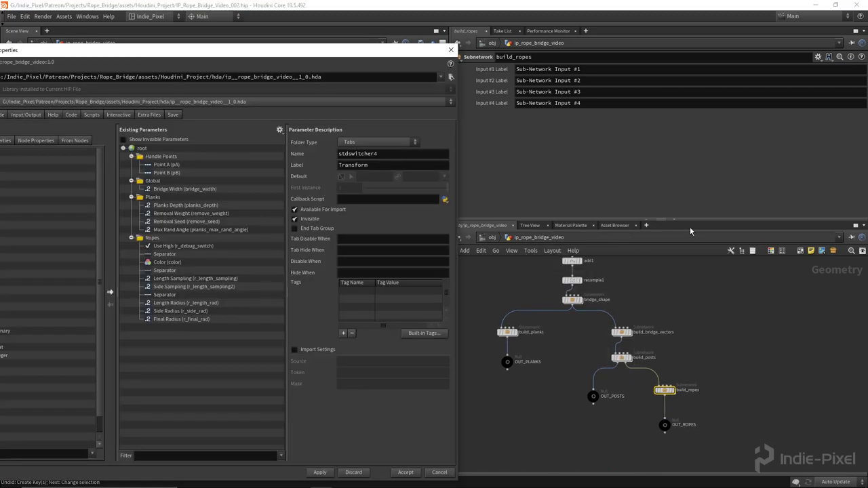
- Enter the bridge_shape subnetwork and select the hang_shape wrangle, making room to show its parameters
left_click_drag(686, 220, 686, 163)
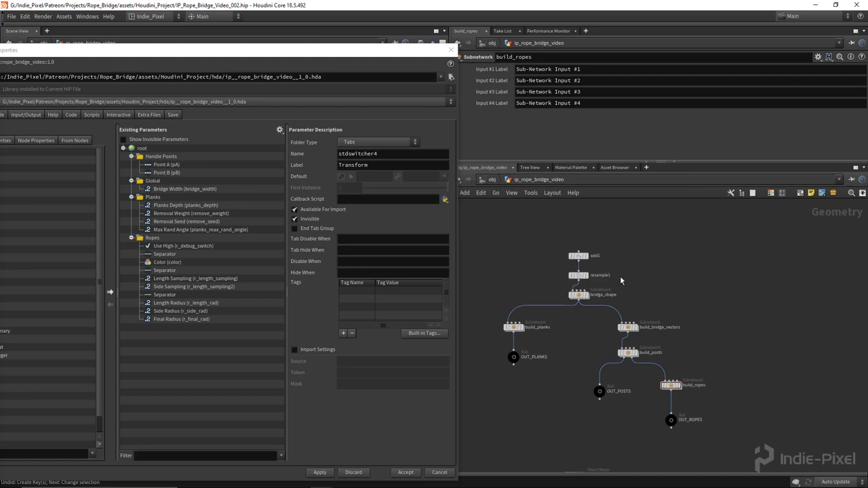
double_click(578, 295)
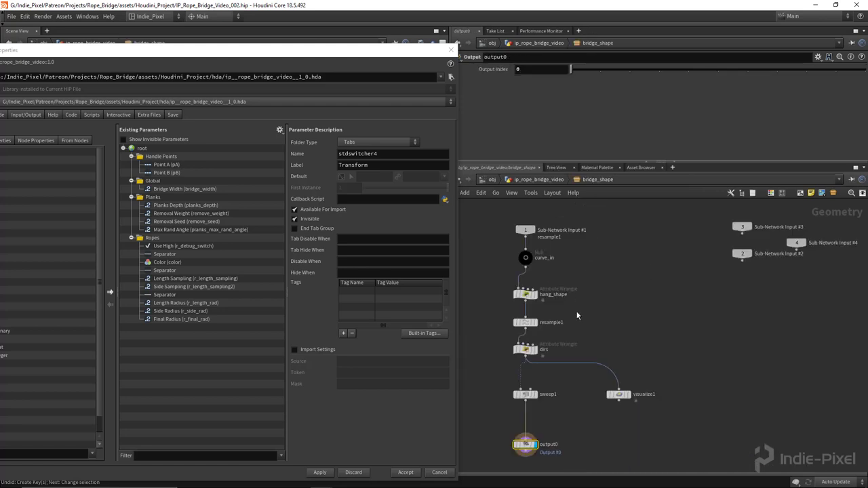
left_click(612, 293)
left_click_drag(700, 162, 700, 307)
left_click_drag(271, 49, 212, 46)
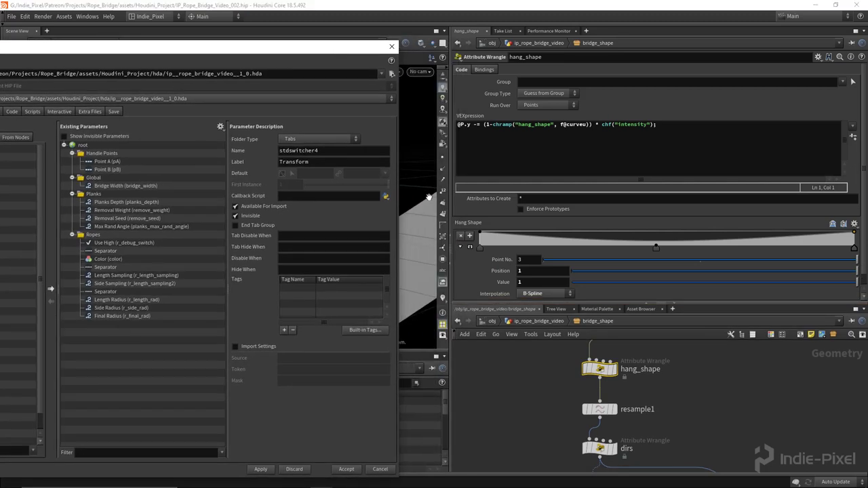
- Collapse the Planks and Ropes folders and promote hang_shape's Hang Shape ramp and Intensity into the Global folder after Bridge Width
scroll(487, 224, "down", 1)
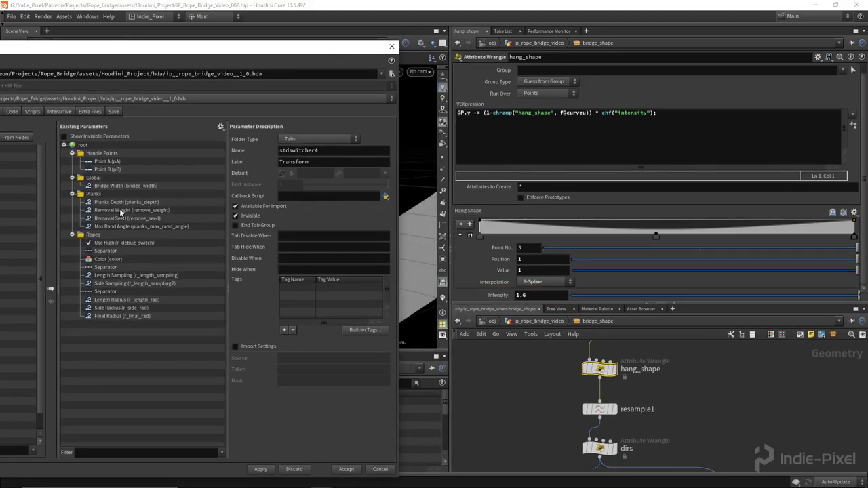
left_click(71, 234)
left_click(73, 194)
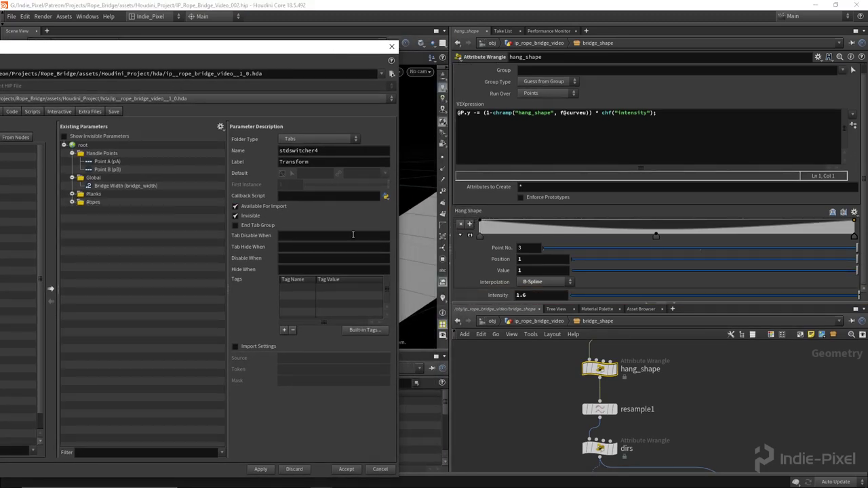
left_click_drag(474, 211, 93, 178)
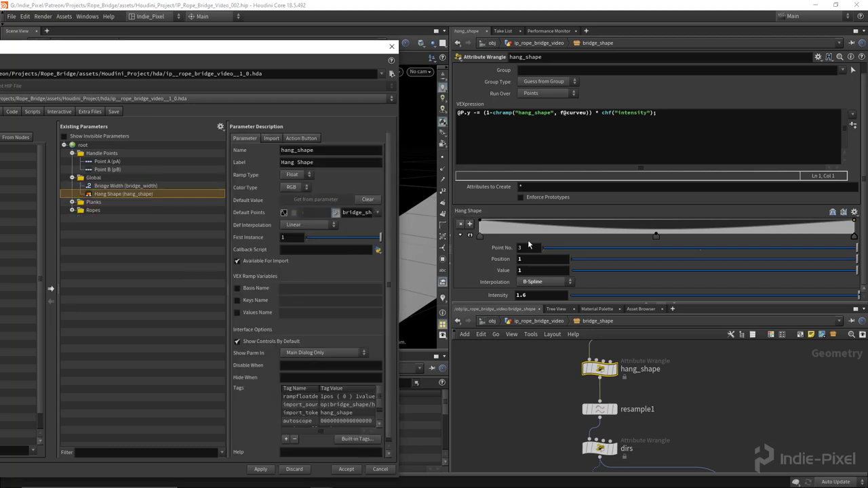
left_click_drag(498, 295, 106, 184)
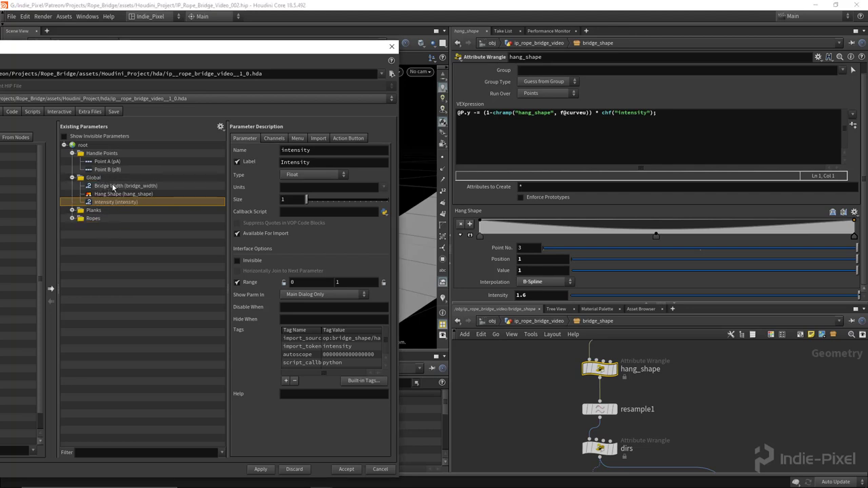
- Rename the promoted Intensity parameter g_lower_hange_val and label it Lower Hang VIntensity
double_click(340, 151)
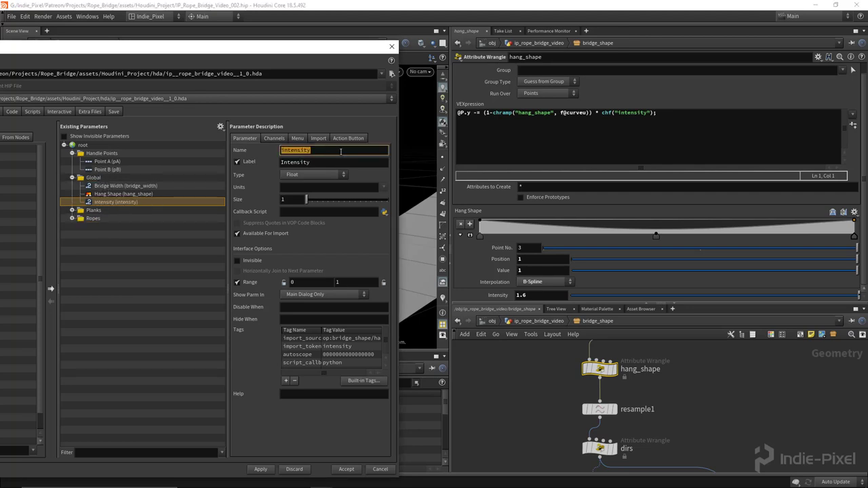
type("c")
key("Tab")
type("L")
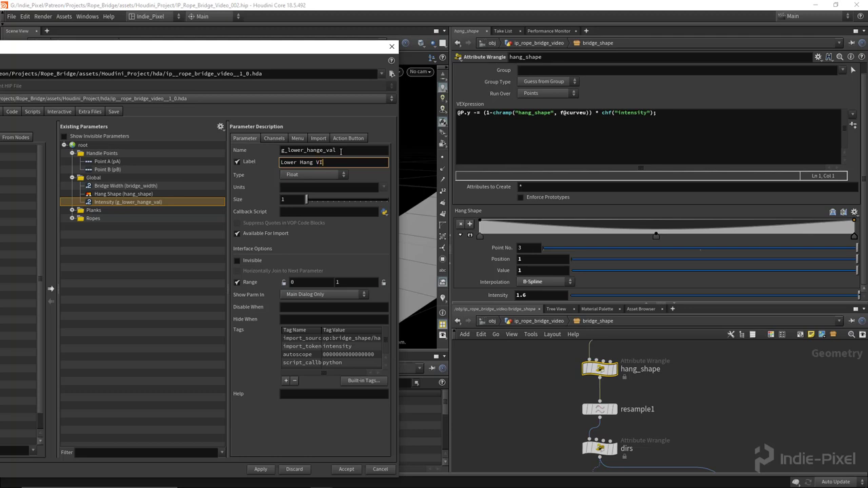
type("ower Hang VIntensity")
key("Return")
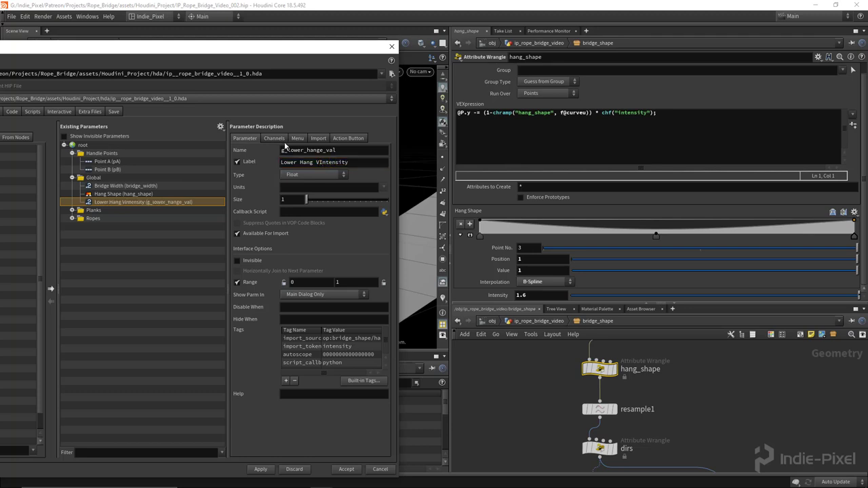
- Finish the label Lower Hang Intensity and set that parameter's range from 0.1 to 5, locked at both ends
key("Return")
left_click(362, 284)
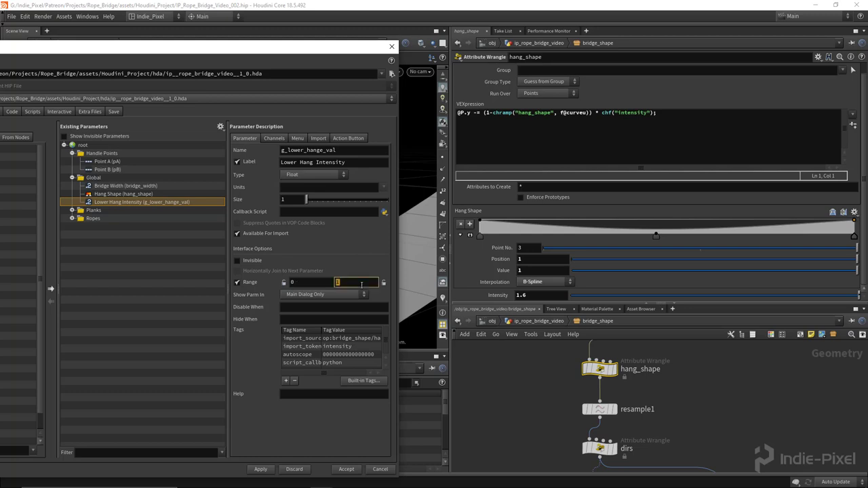
type("5")
left_click(301, 283)
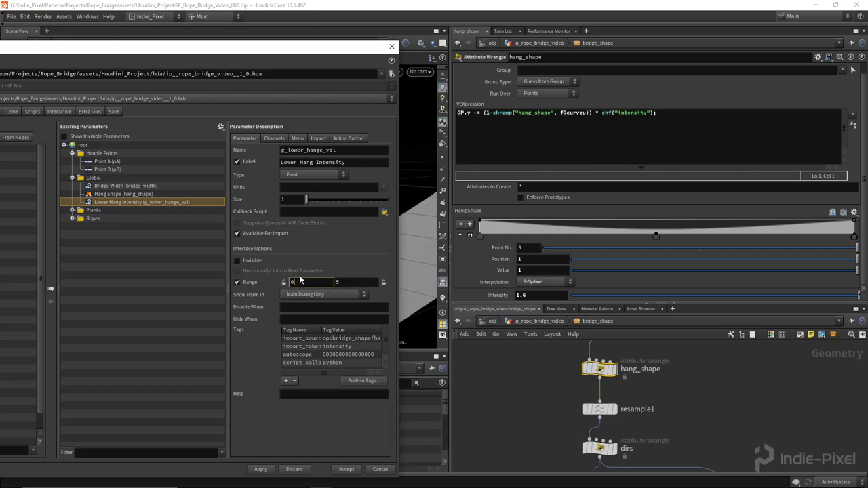
type(".1")
key("Return")
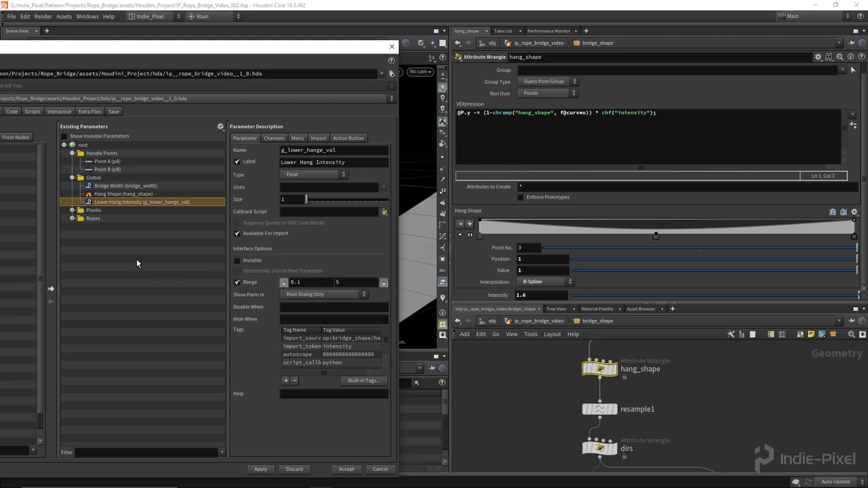
- Leave the bridge_shape subnetwork, open build_posts and display the parameters of its hang_shape wrangle
left_click_drag(678, 304, 679, 204)
scroll(710, 370, "down", 3)
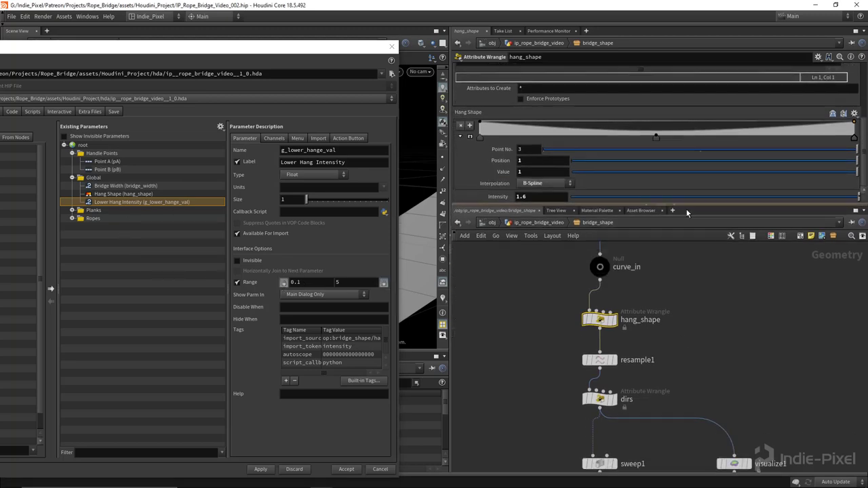
middle_click_drag(710, 371, 670, 311)
key("u")
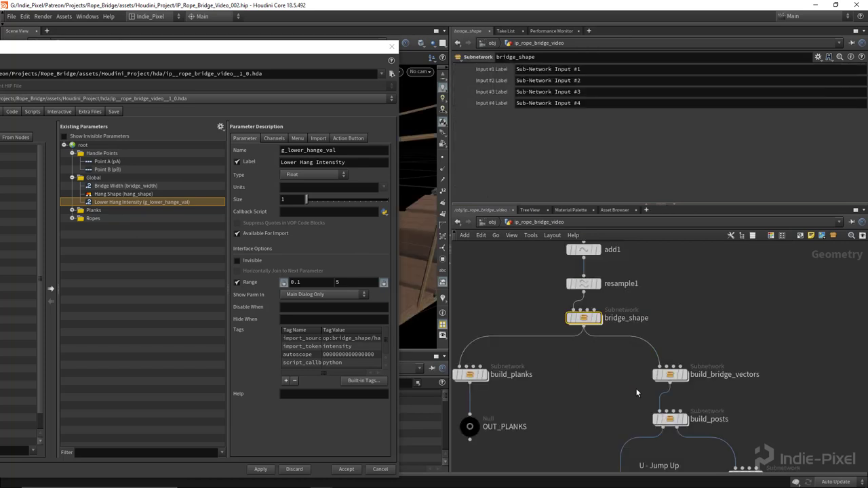
middle_click_drag(613, 378, 597, 342)
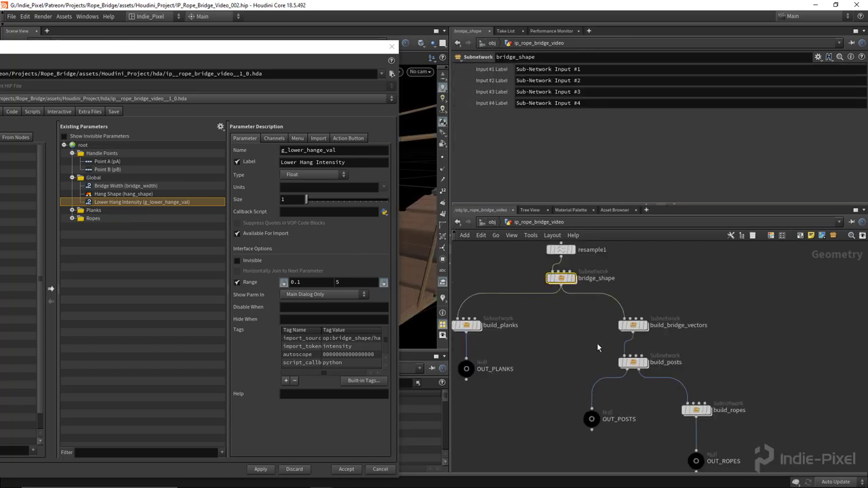
double_click(632, 363)
scroll(629, 360, "up", 5)
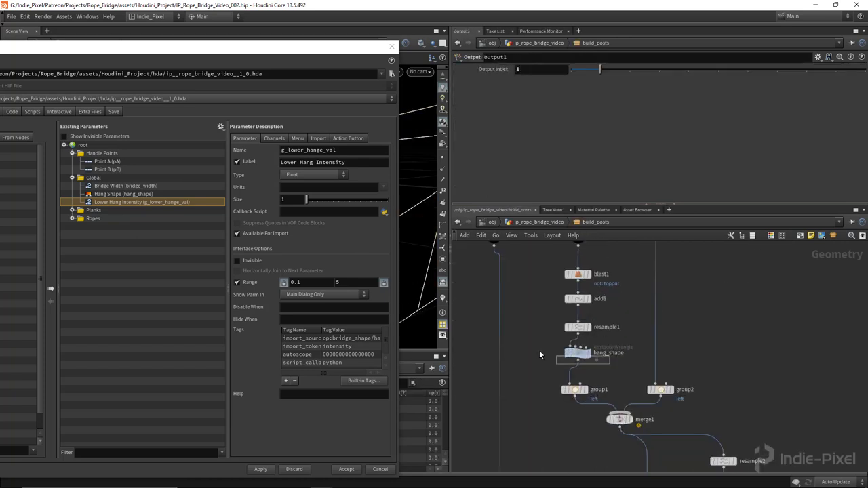
left_click(577, 353)
left_click_drag(708, 211, 708, 253)
- Open the ip_rope_bridge_video parameters in a floating window, expand Global and apply the pending type property changes
right_click(527, 264)
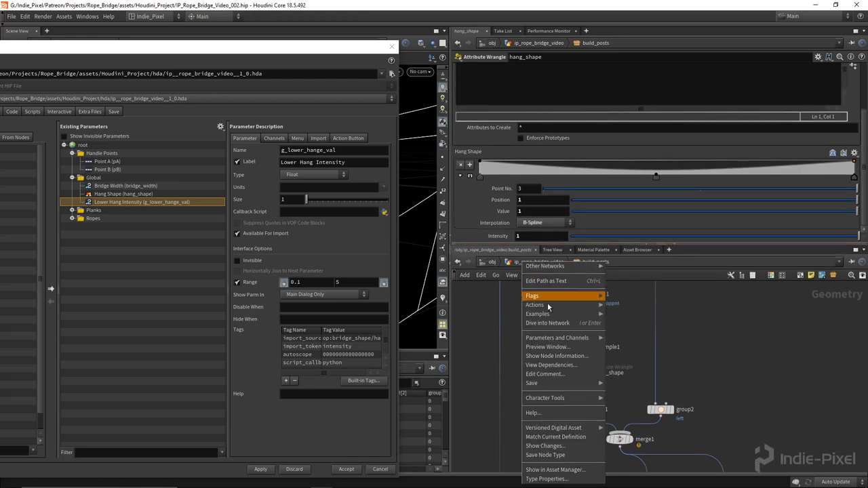
mouse_move(548, 338)
left_click(617, 337)
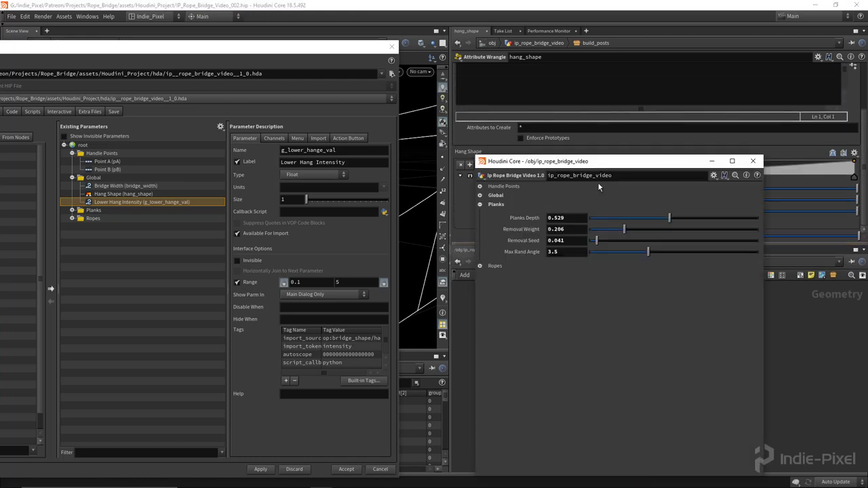
left_click_drag(602, 160, 209, 76)
left_click(93, 111)
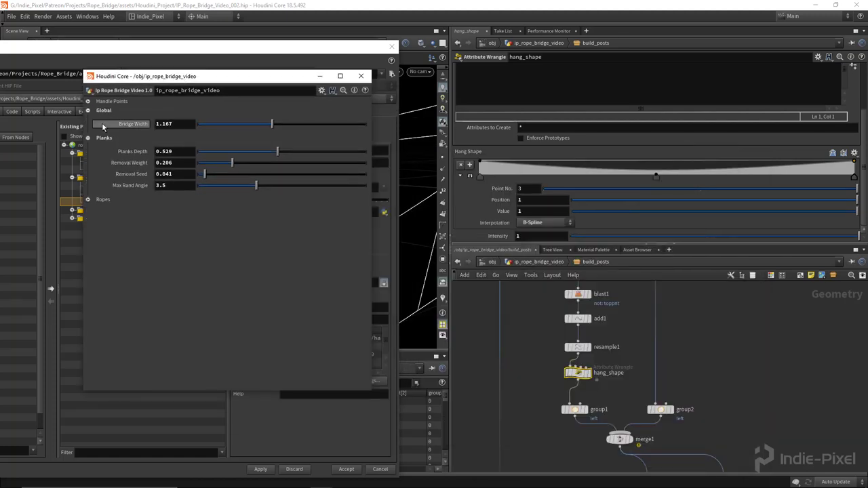
left_click(261, 469)
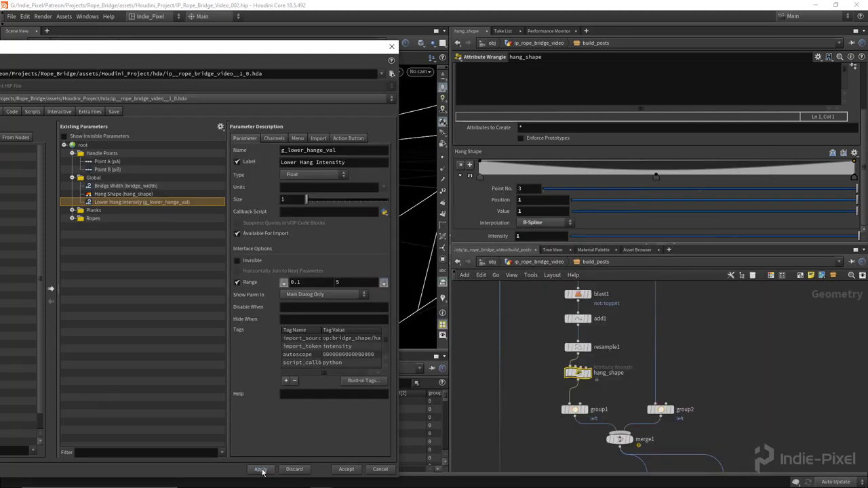
- Copy the asset's Hang Shape ramp and paste it as relative references onto the hang_shape wrangle's ramp in build_posts
left_click_drag(257, 54, 249, 115)
left_click(136, 59)
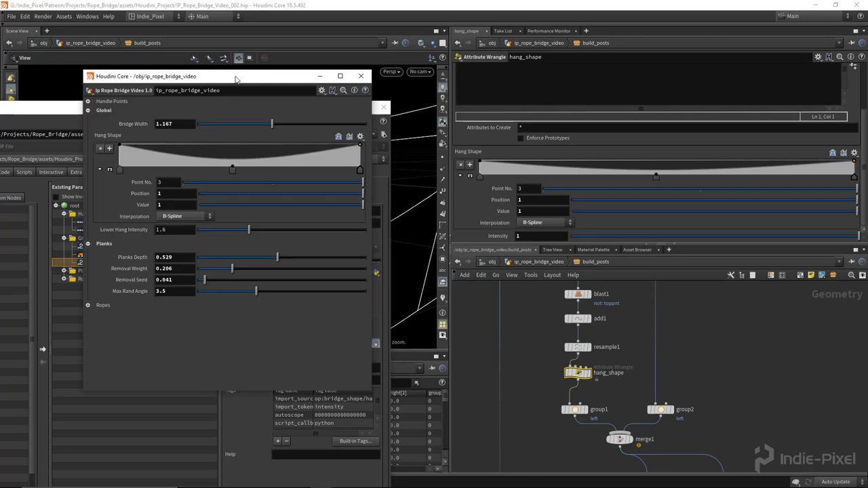
right_click(108, 123)
left_click(132, 179)
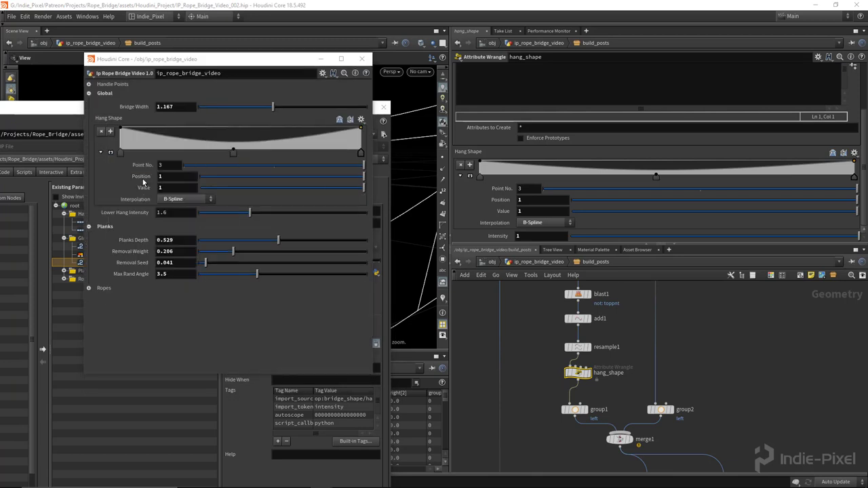
right_click(468, 154)
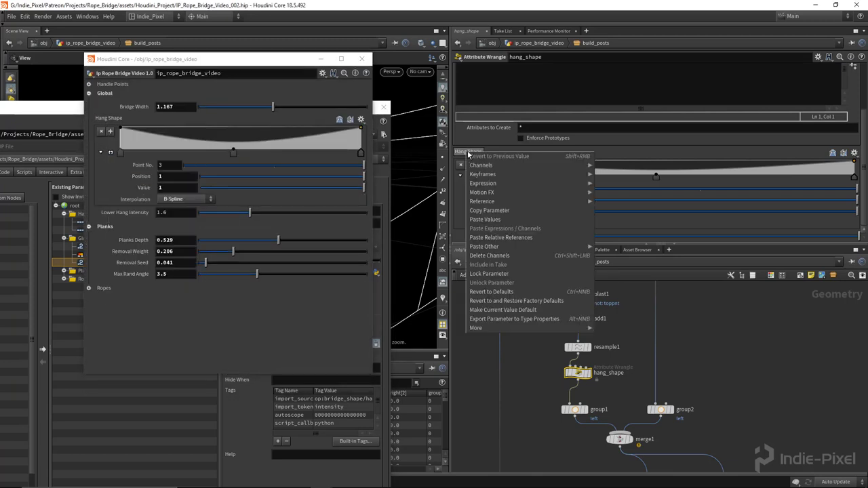
left_click(535, 237)
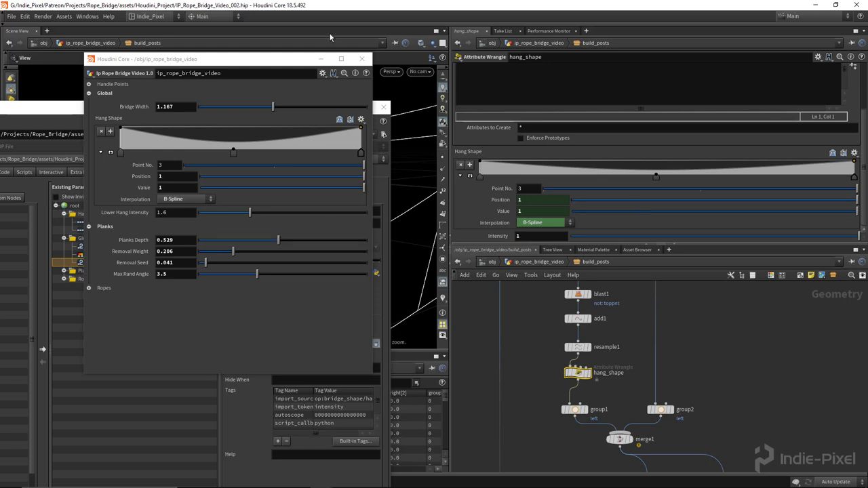
left_click(362, 59)
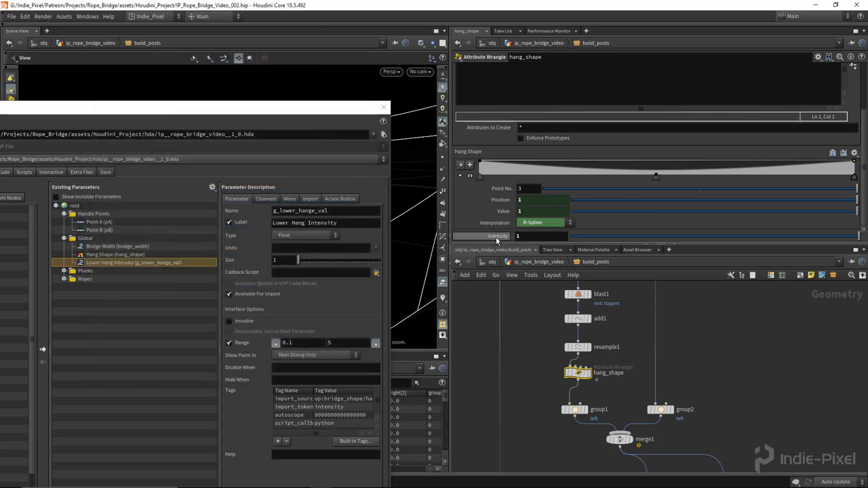
- Add the wrangle's Intensity parameter to the Global folder below Lower Hang Intensity and name it g_upper_hange_val
left_click_drag(500, 238, 185, 280)
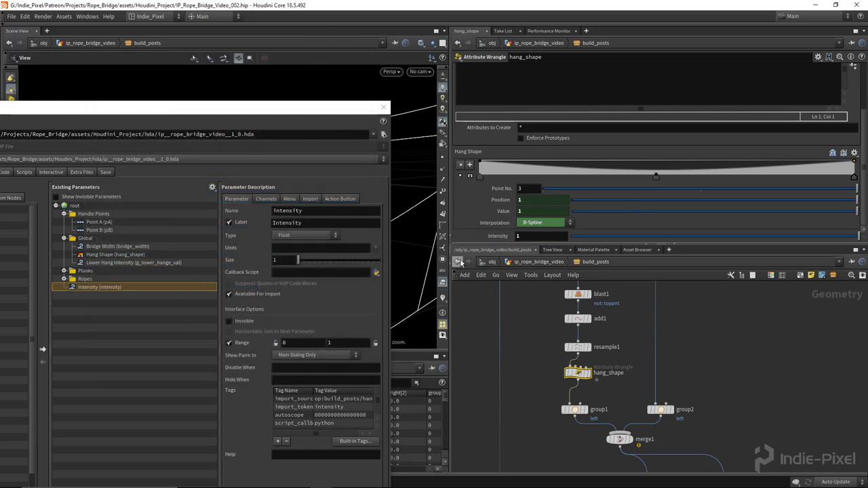
left_click_drag(103, 292, 105, 255)
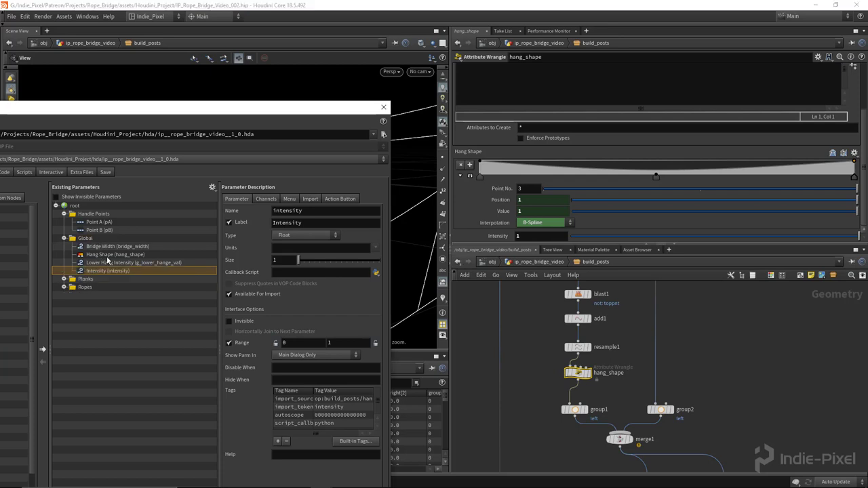
left_click(113, 264)
double_click(353, 211)
key("ctrl+c")
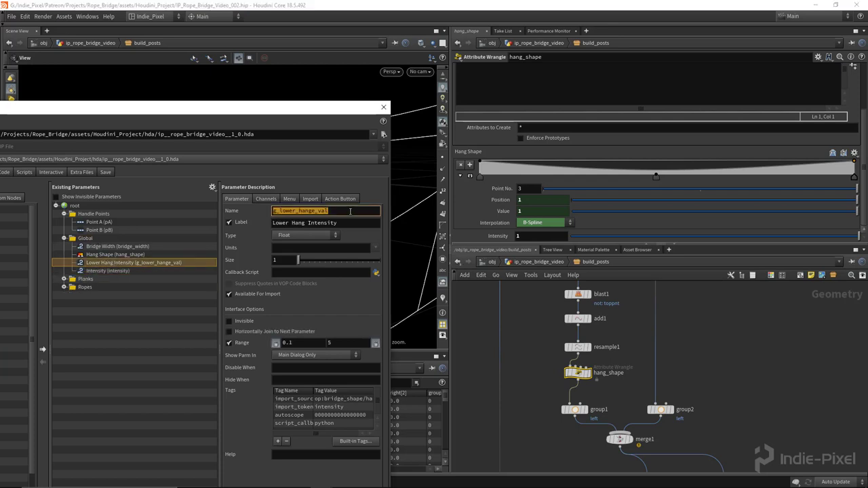
left_click(107, 271)
double_click(318, 209)
key("ctrl+v")
key("BackSpace")
key("BackSpace")
key("BackSpace")
key("BackSpace")
key("BackSpace")
type("upper")
key("Return")
- Label the g_upper_hange_val parameter Upper Hang Intensity, reusing the label text of the lower hang parameter
left_click(183, 262)
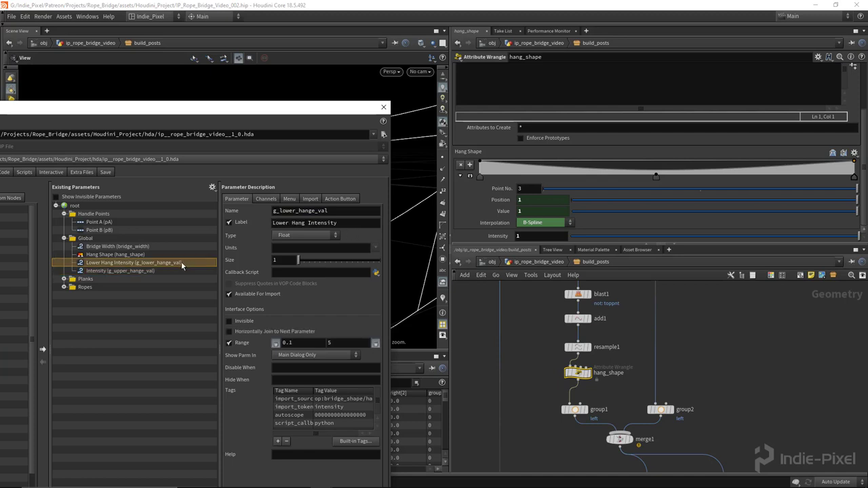
triple_click(338, 222)
key("ctrl+c")
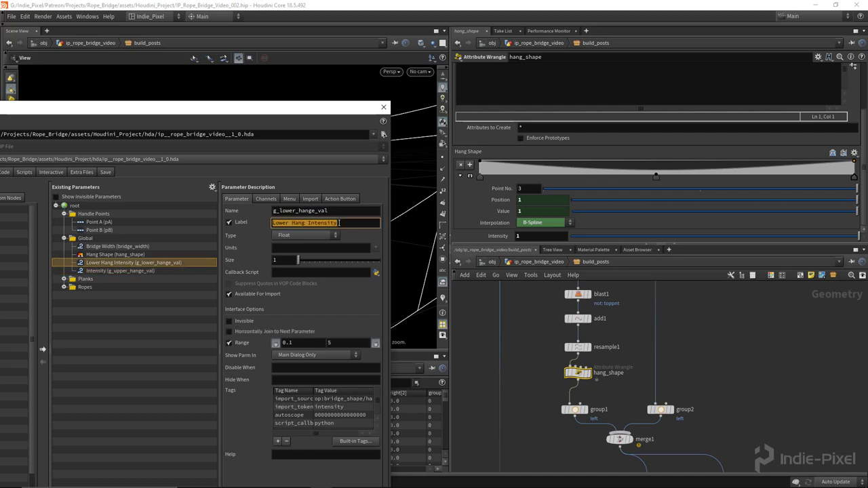
left_click(154, 272)
triple_click(338, 223)
key("ctrl+v")
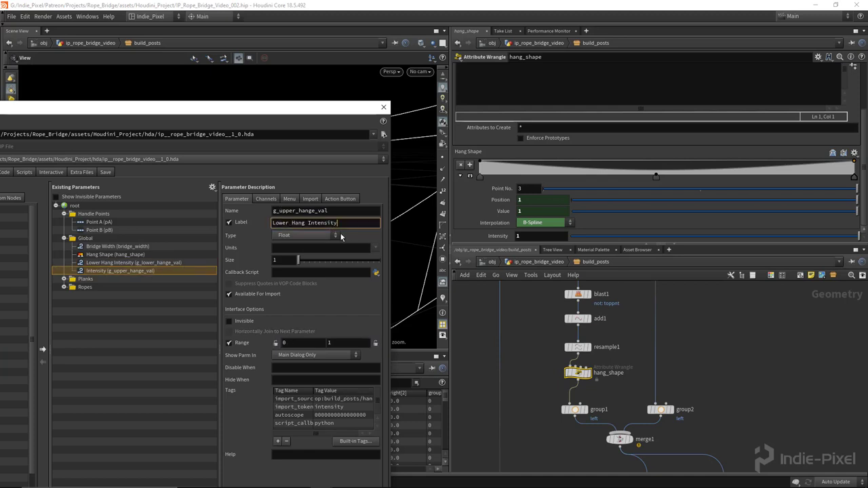
key("shift+Home")
key("BackSpace")
type("Upper")
key("Return")
- Set the Upper Hang Intensity range from 0.1 to 5, locked at both ends
left_click(293, 343)
type(".1")
left_click(344, 342)
type("5")
key("Return")
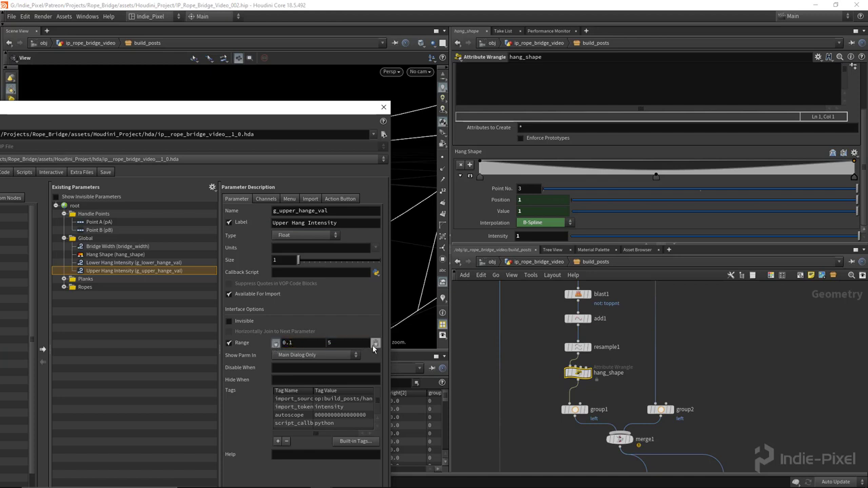
left_click(266, 199)
left_click(237, 199)
- Apply and accept the asset's operator type property changes
left_click_drag(312, 108, 419, 35)
left_click(358, 456)
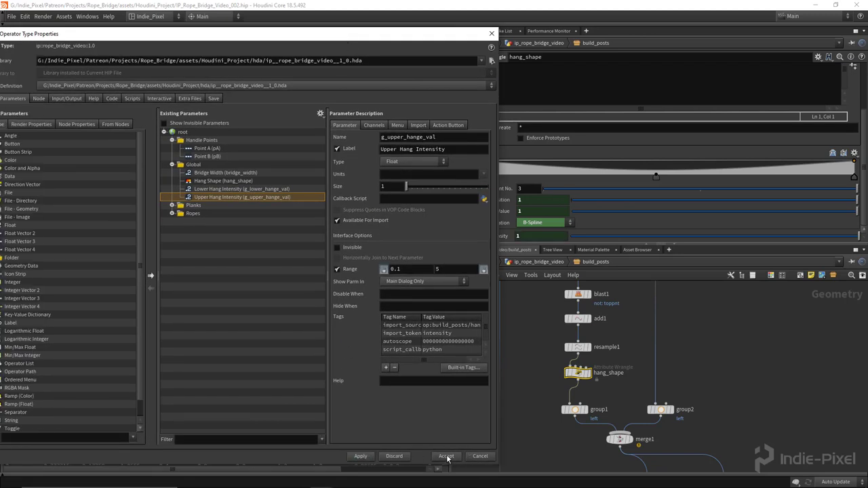
left_click(445, 456)
- Return to the ip_rope_bridge_video network level and save the asset's node type
left_click_drag(699, 243, 699, 154)
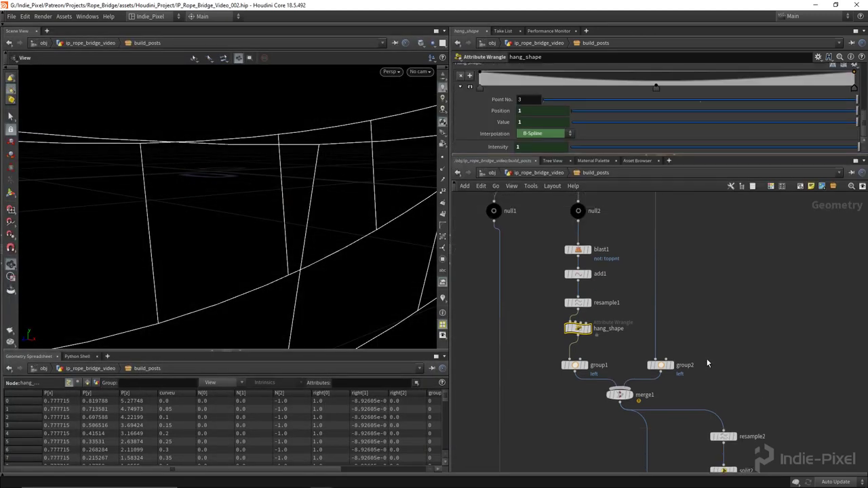
scroll(676, 307, "down", 5)
key("u")
left_click_drag(169, 244, 271, 261)
left_click_drag(643, 469, 643, 394)
scroll(643, 400, "down", 1)
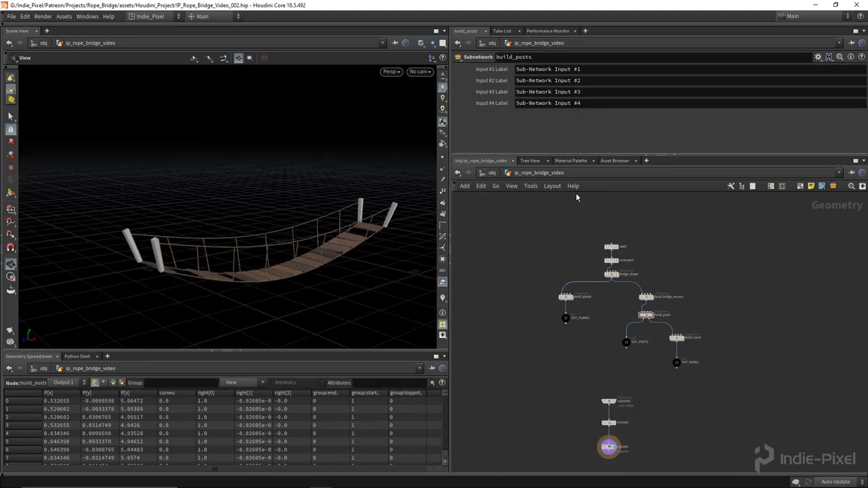
right_click(541, 174)
left_click(571, 375)
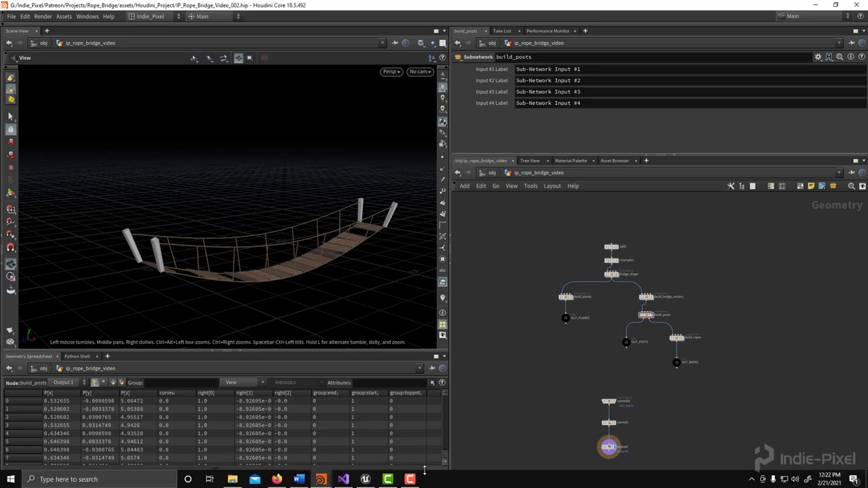
- Switch to Unreal Editor and reimport the ip__rope_bridge_video__1_0 Houdini asset
left_click(365, 477)
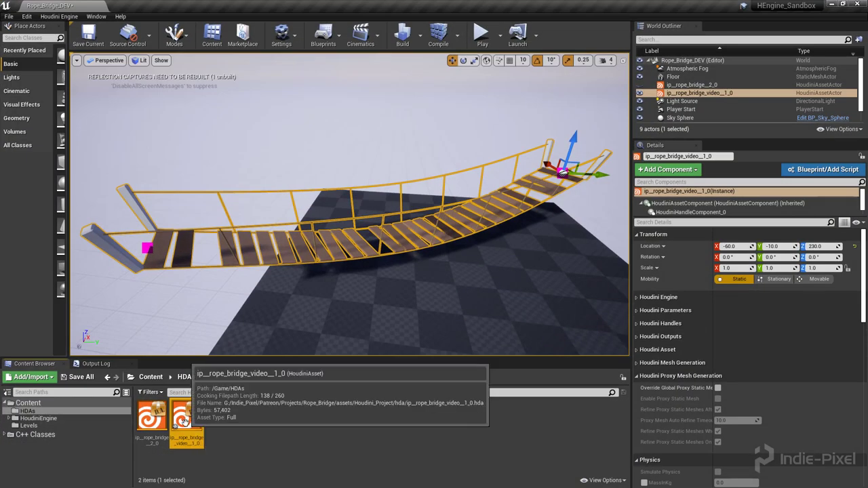
right_click(187, 417)
left_click(230, 133)
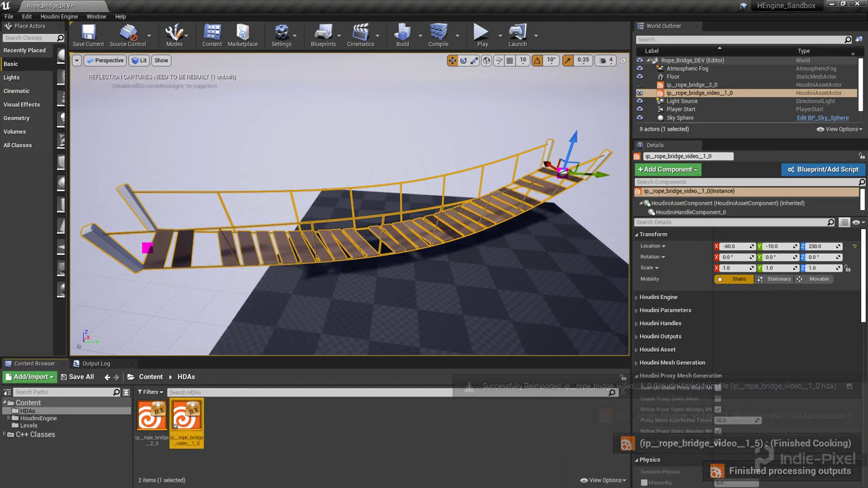
- Shorten the bridge by moving its left end handle point inward toward the other end
scroll(473, 211, "down", 4)
left_click(182, 216)
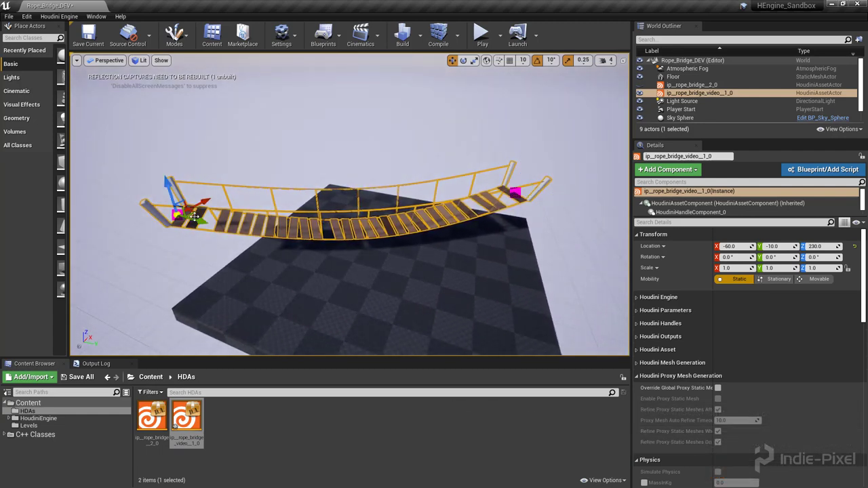
left_click_drag(195, 214, 235, 212)
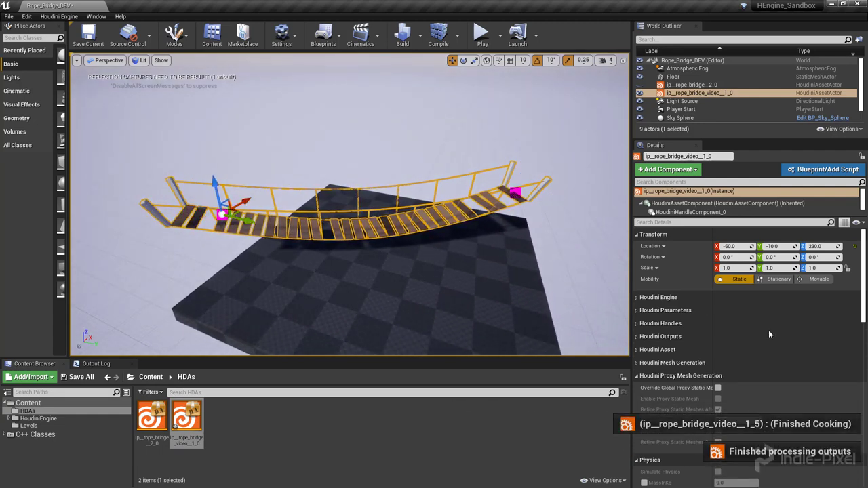
- Expand the Houdini Parameters and raise the Hang Shape ramp's middle point to a value of about 0.34
left_click(638, 311)
left_click(639, 234)
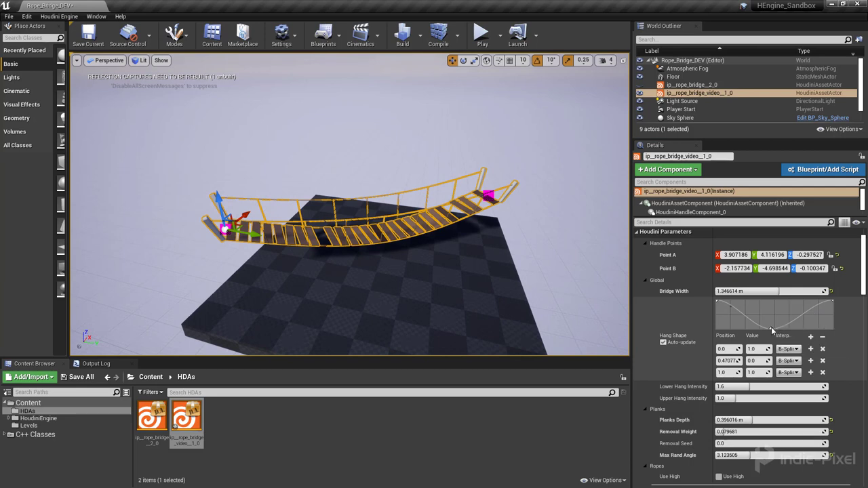
left_click_drag(771, 326, 772, 312)
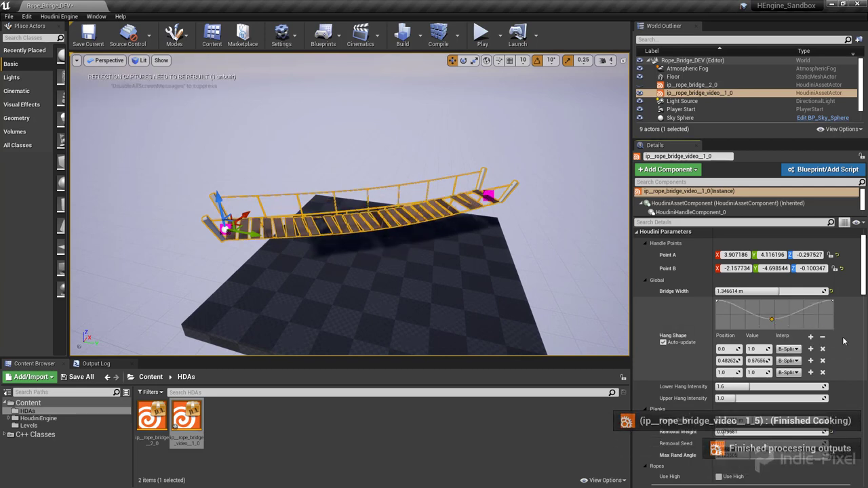
- Increase Lower Hang Intensity to about 2.97 and Upper Hang Intensity to about 2.25
scroll(846, 339, "down", 3)
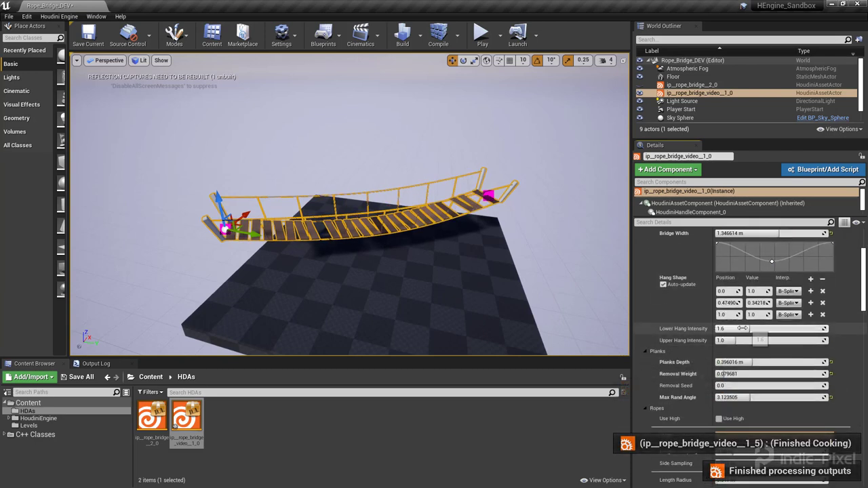
left_click_drag(743, 328, 764, 341)
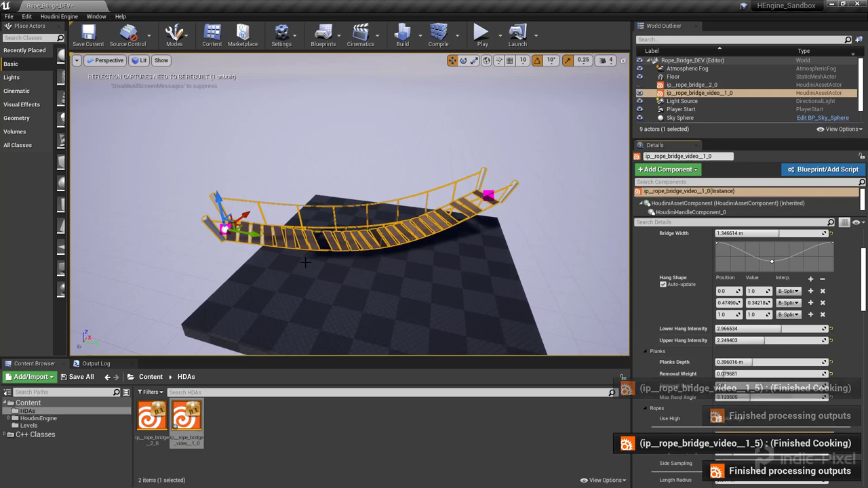
- Reduce the bridge's Upper Hang Intensity to about 1.62
right_click_drag(303, 264, 303, 263)
left_click_drag(764, 341, 749, 341)
right_click_drag(304, 264, 303, 264)
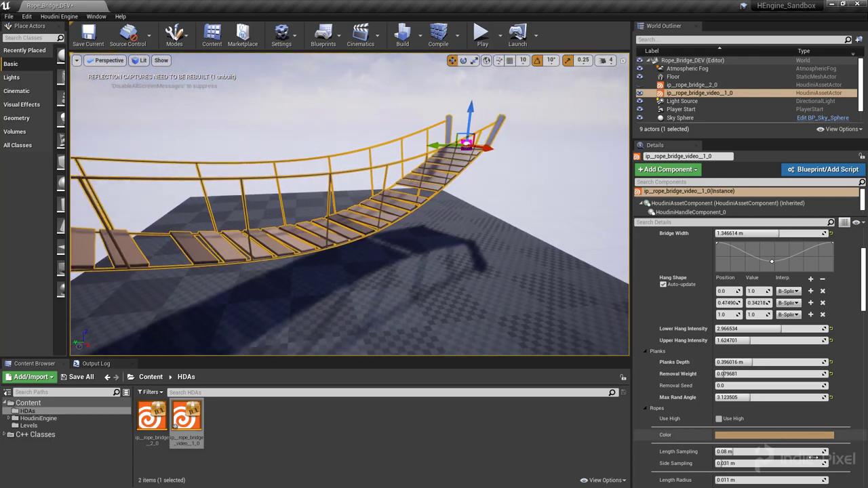
- Collapse the Handle Points and Global groups, enable Use High for the ropes, and keep the ip__rope_bridge_video__1_0 actor selected
scroll(666, 348, "up", 2)
left_click(646, 266)
left_click(646, 272)
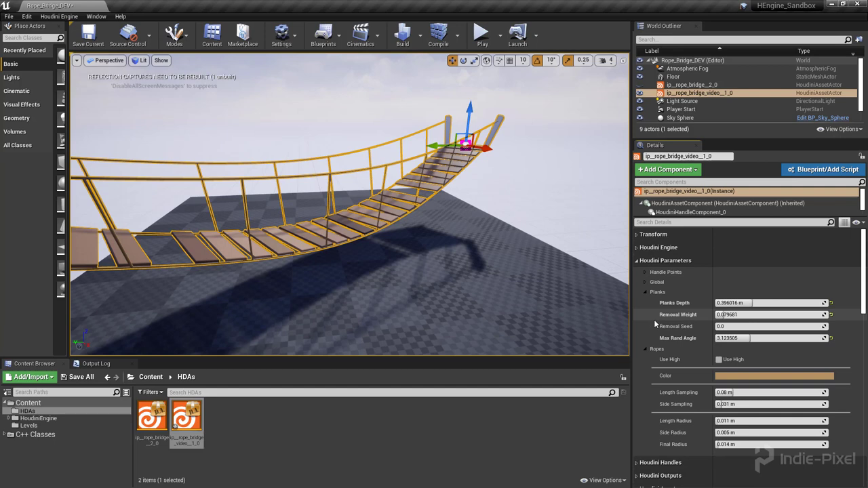
left_click(719, 359)
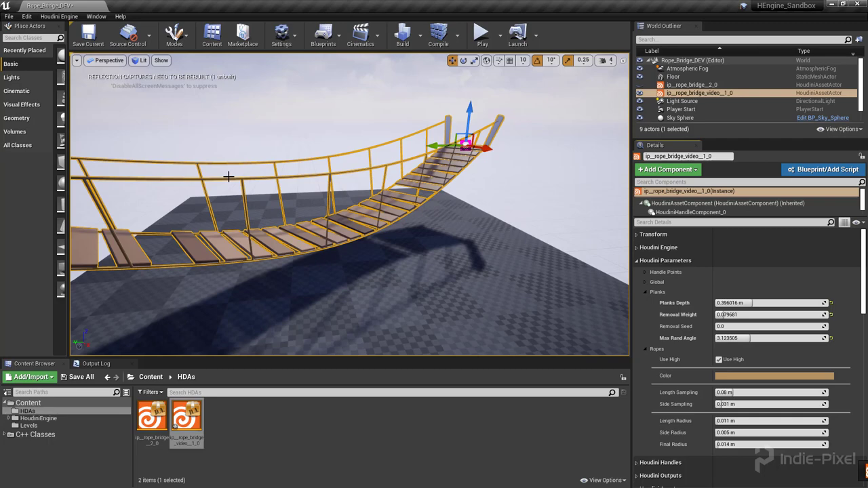
right_click_drag(347, 186, 359, 204)
left_click(505, 196)
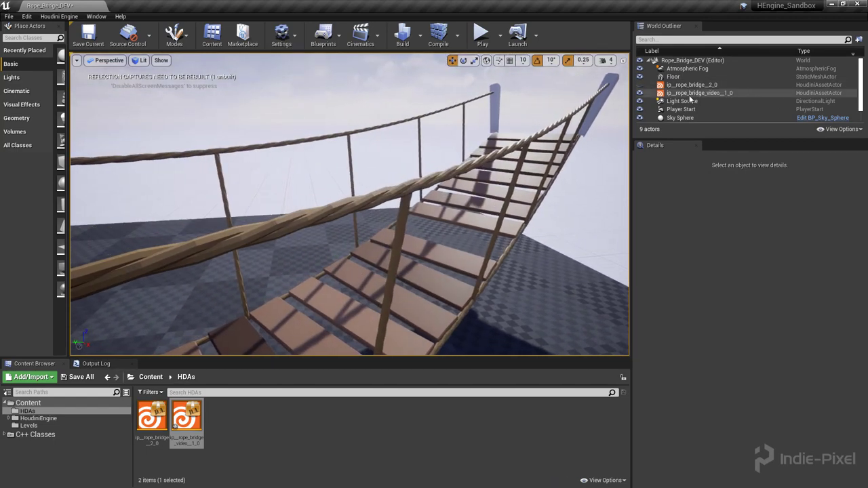
left_click(702, 93)
scroll(689, 394, "down", 1)
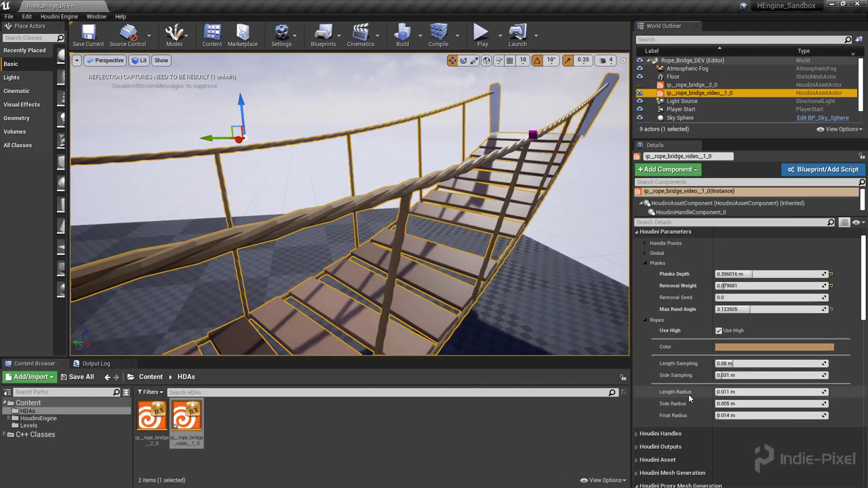
- Set the ropes' Side Sampling to 0.08 m and Length Radius to 0.025 m
left_click(734, 372)
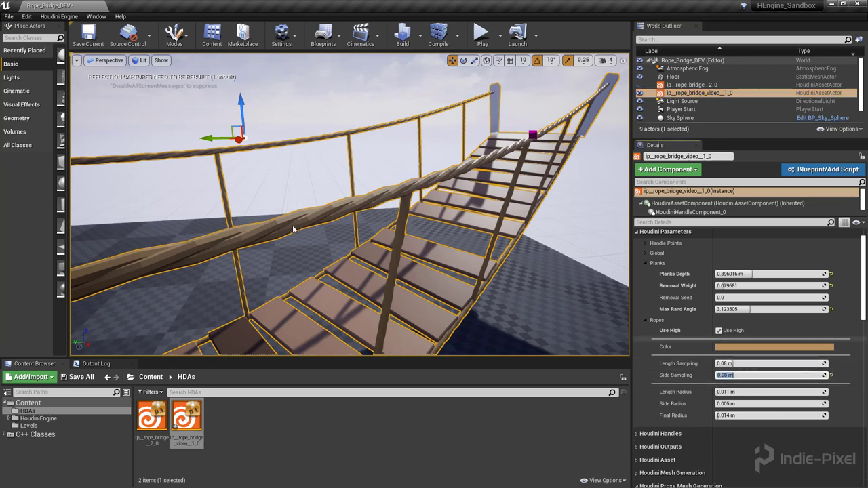
key("Return")
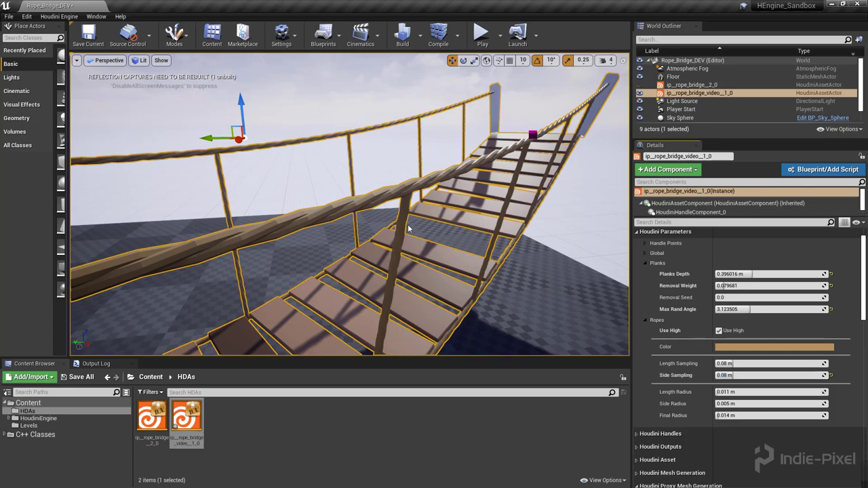
right_click_drag(409, 229, 289, 224)
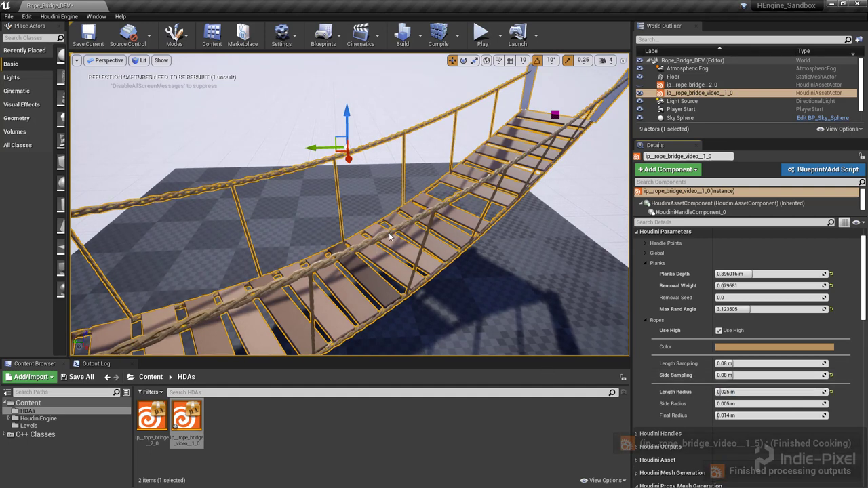
right_click_drag(389, 236, 401, 231)
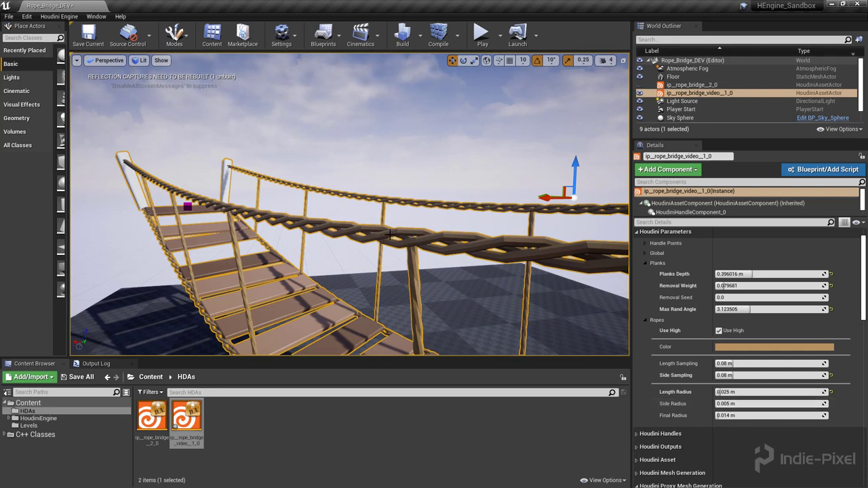
- Try a Side Radius of 0.0015 m on the ropes and restore it to 0.005 m
left_click(735, 403)
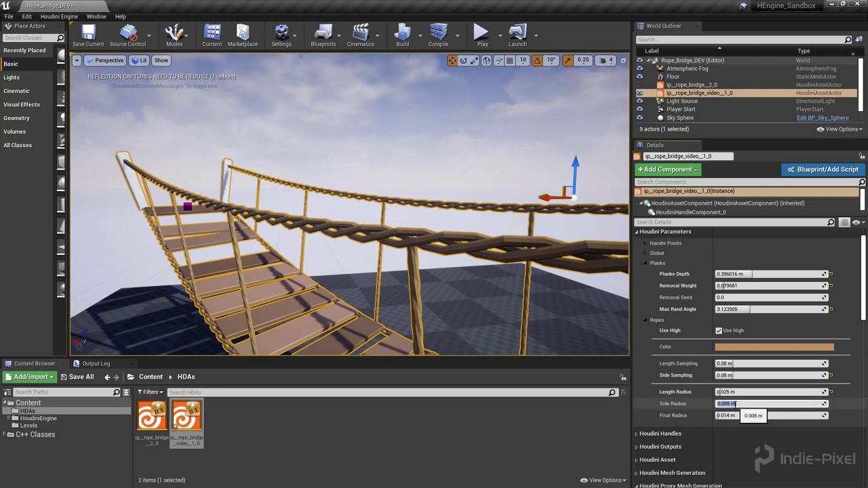
key("BackSpace")
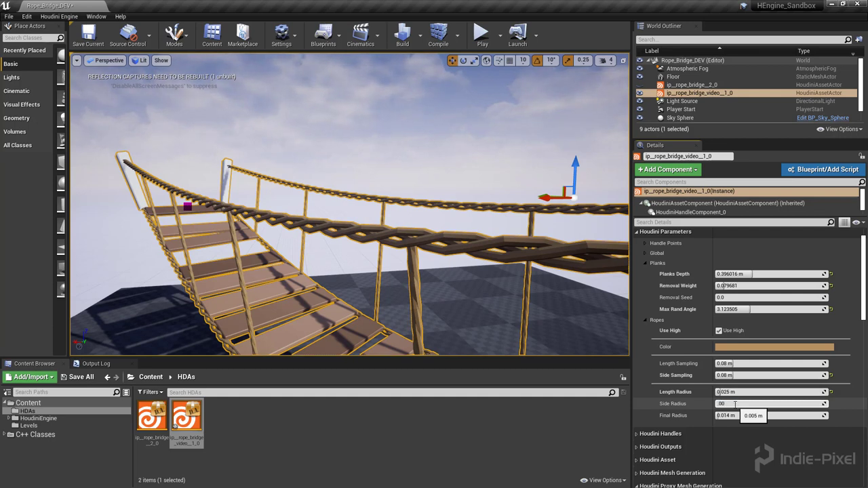
type(".0015")
key("Return")
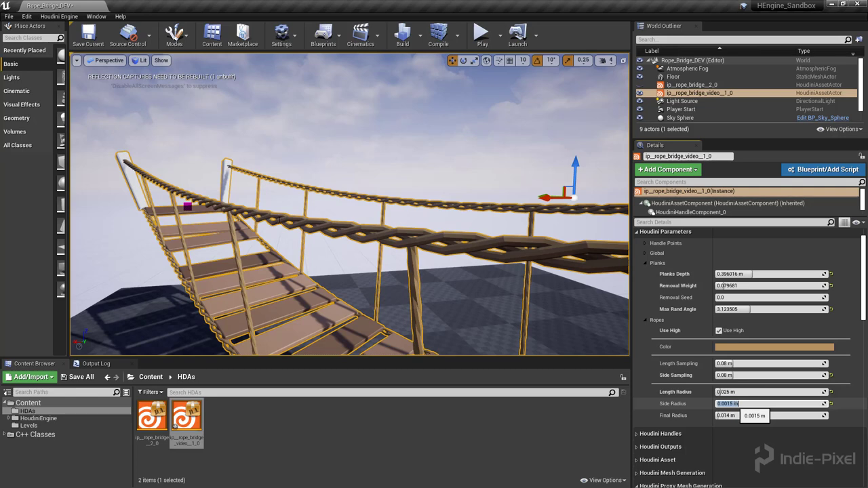
right_click_drag(349, 204, 350, 190)
left_click(729, 403)
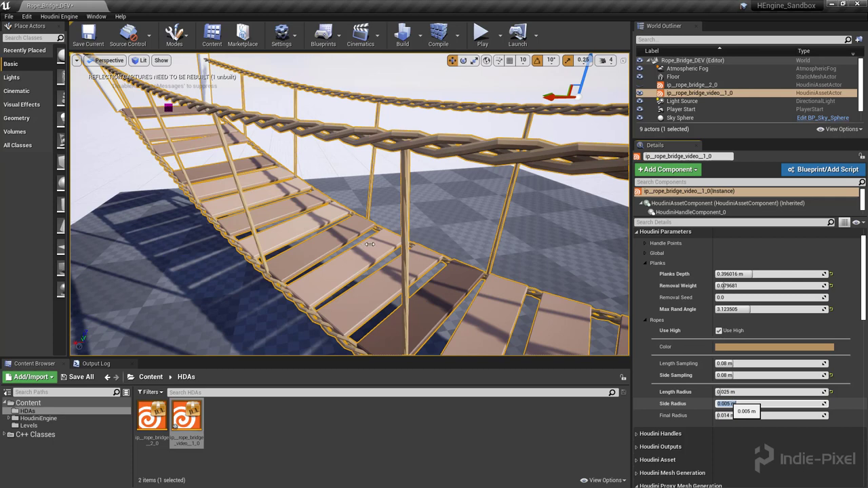
key("Return")
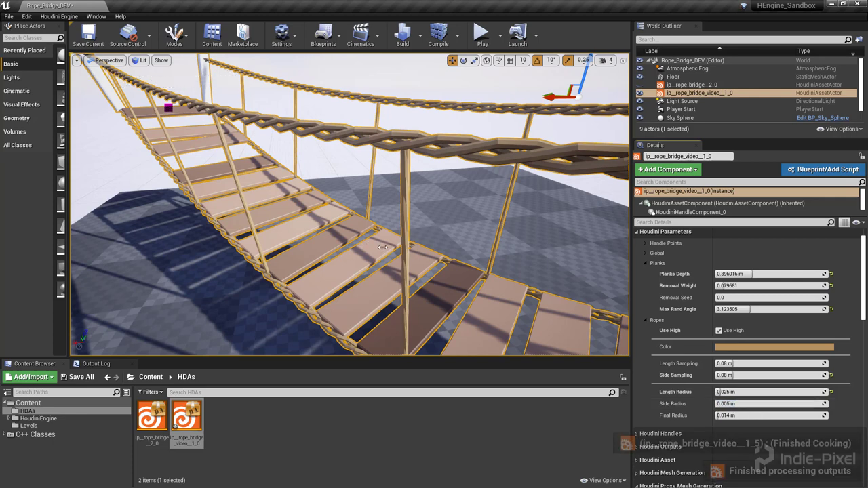
- Set the ropes' Side Sampling to 0.04 m and Length Radius to 0.015 m
left_click(744, 374)
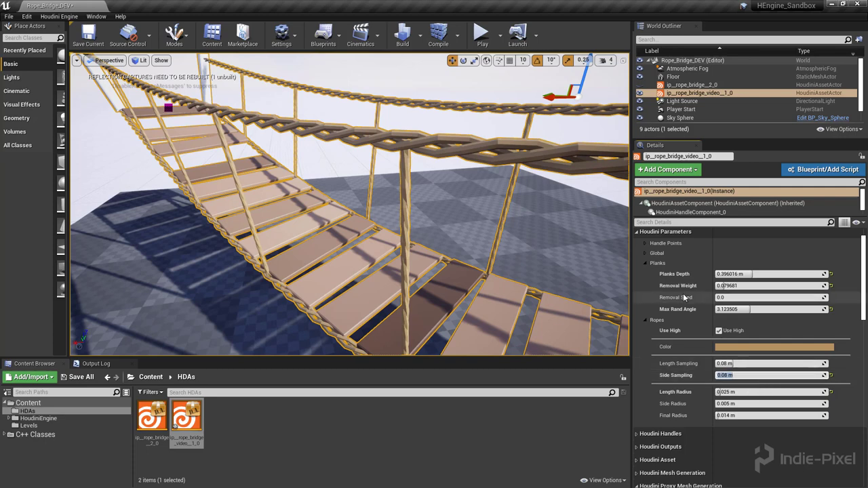
type("0")
type(".04")
key("Return")
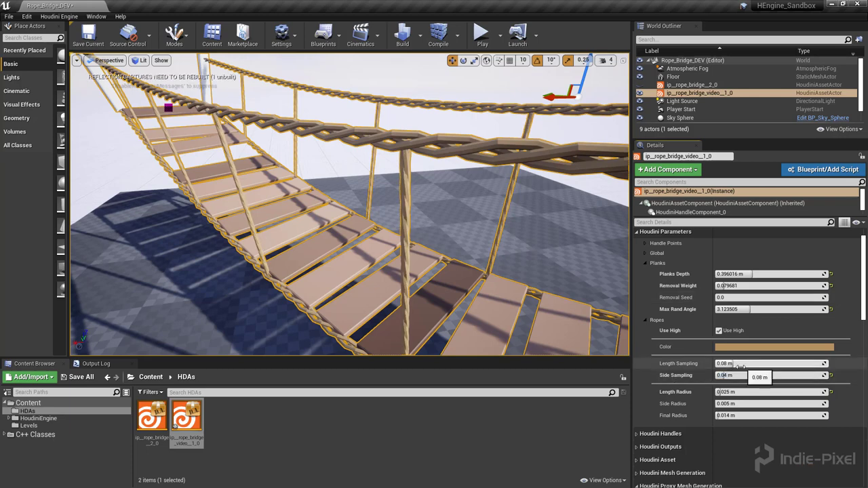
left_click(728, 391)
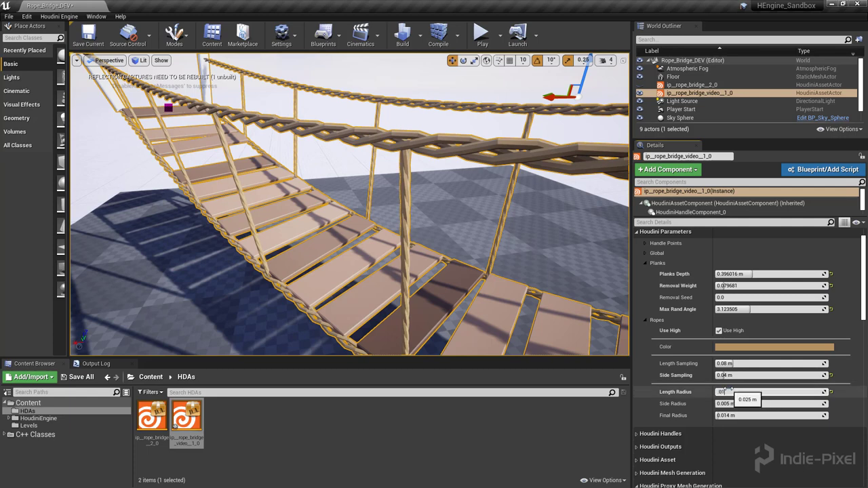
type(".015")
key("Return")
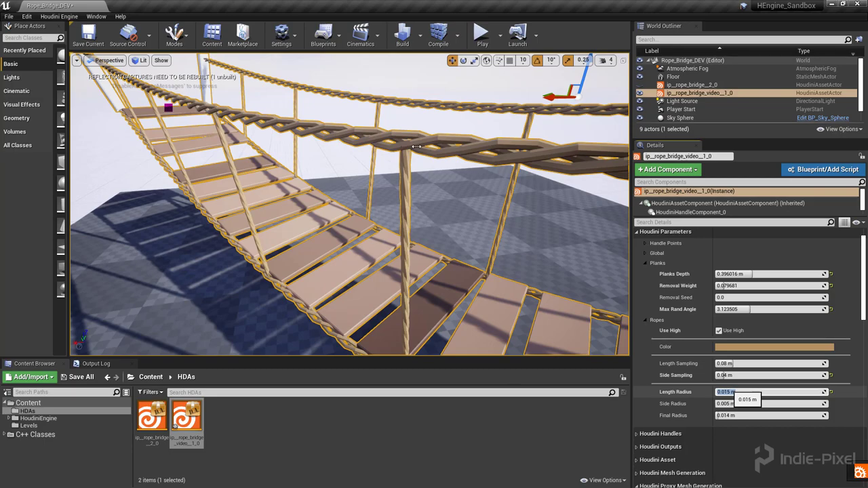
- Move the bridge's left end handle point down toward the near-left edge of the checkered floor
left_click_drag(414, 145, 295, 249, "alt")
key("Escape")
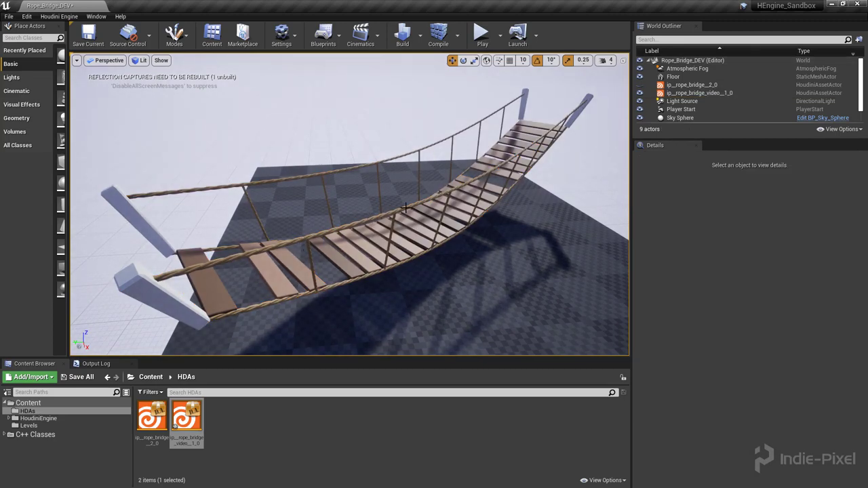
left_click_drag(453, 192, 163, 248, "alt")
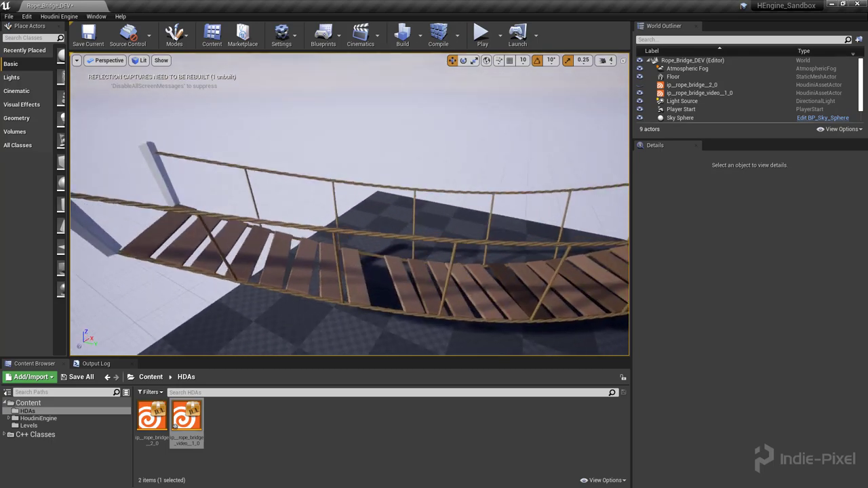
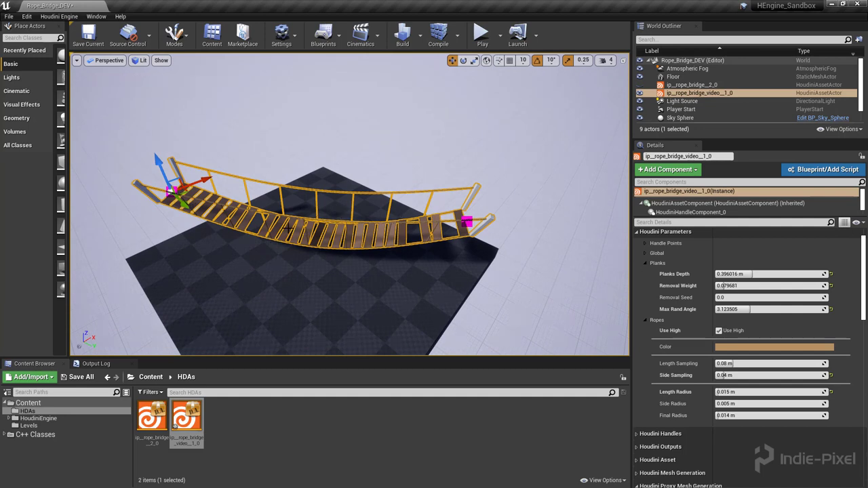
left_click_drag(185, 193, 139, 261)
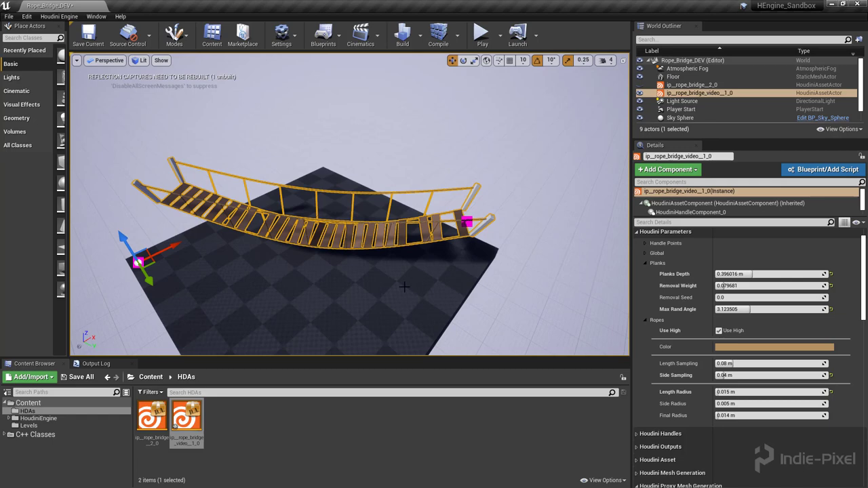
- Disable Use High for the bridge's ropes and clear the selection
left_click(719, 331)
right_click_drag(350, 203, 350, 203)
right_click_drag(430, 261, 398, 262)
key("Escape")
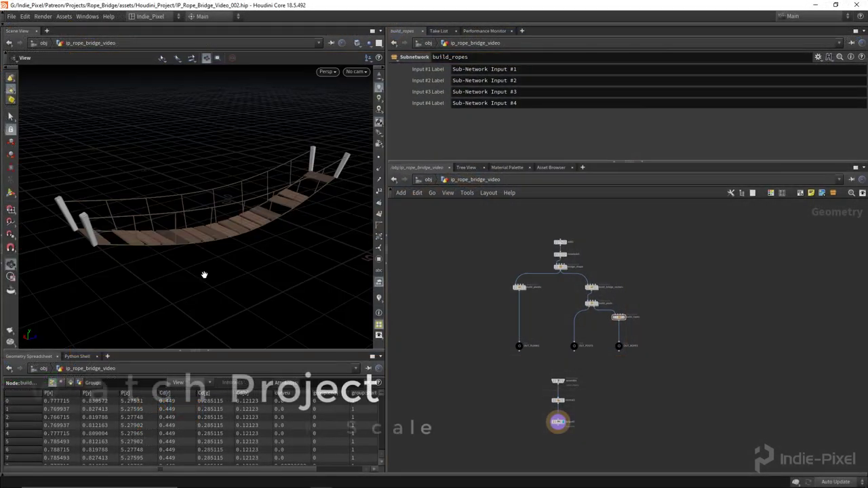
- Switch to Houdini and examine the bridge planks up close and the ip_rope_bridge_video asset's Global and Planks parameters
left_click_drag(203, 273, 207, 198)
left_click_drag(158, 134, 194, 149)
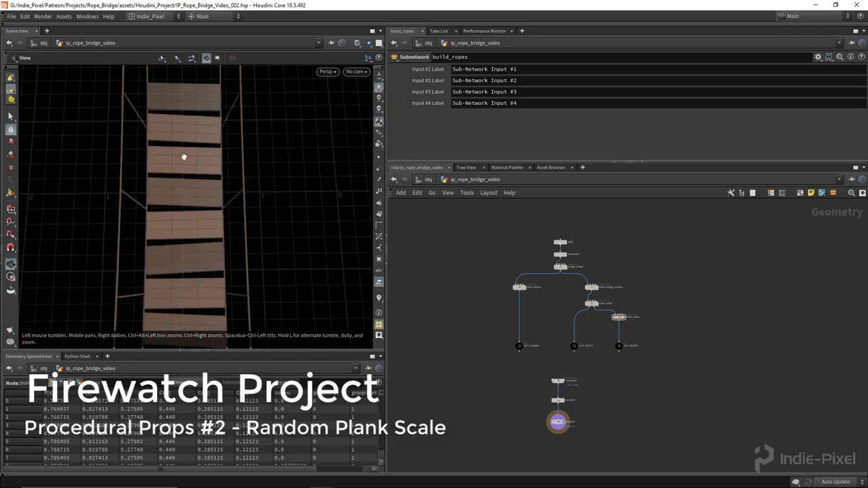
left_click_drag(194, 305, 168, 133)
left_click_drag(214, 241, 239, 229)
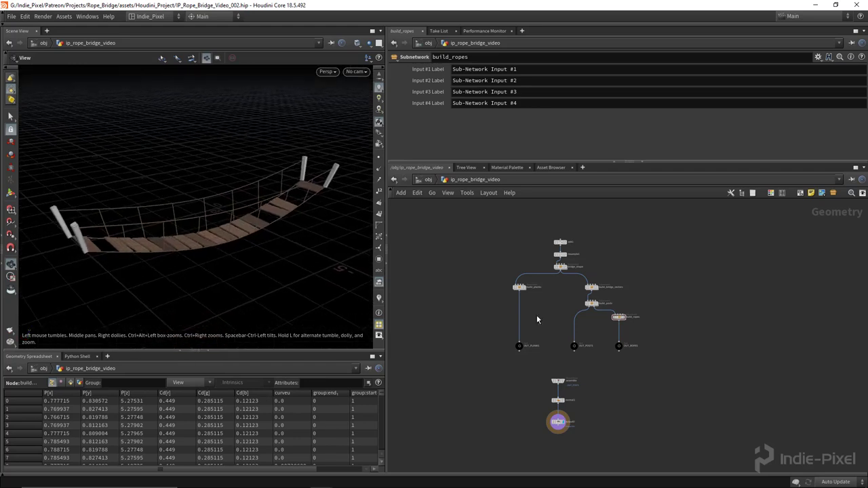
right_click(478, 179)
mouse_move(543, 270)
left_click(573, 265)
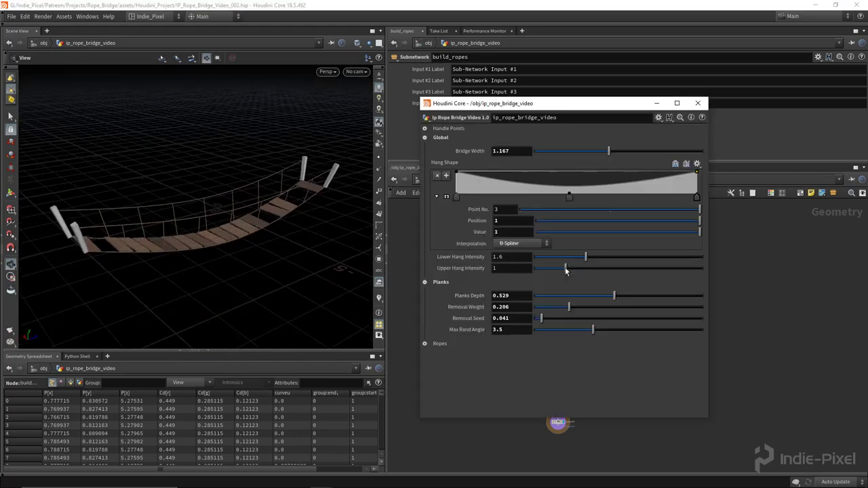
left_click(698, 103)
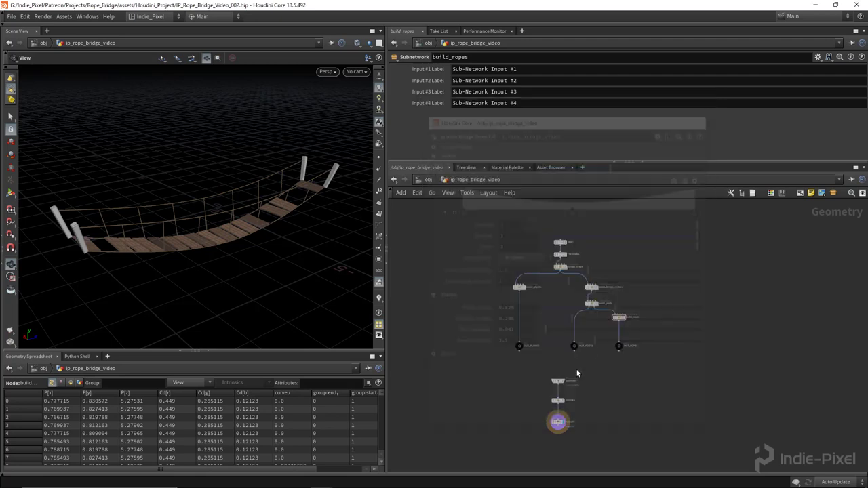
- Inspect the Radius expression of the sweep2 node inside the build_ropes subnetwork and return to the asset's network
scroll(618, 326, "up", 8)
double_click(617, 322)
scroll(520, 383, "up", 3)
left_click_drag(488, 414, 552, 331)
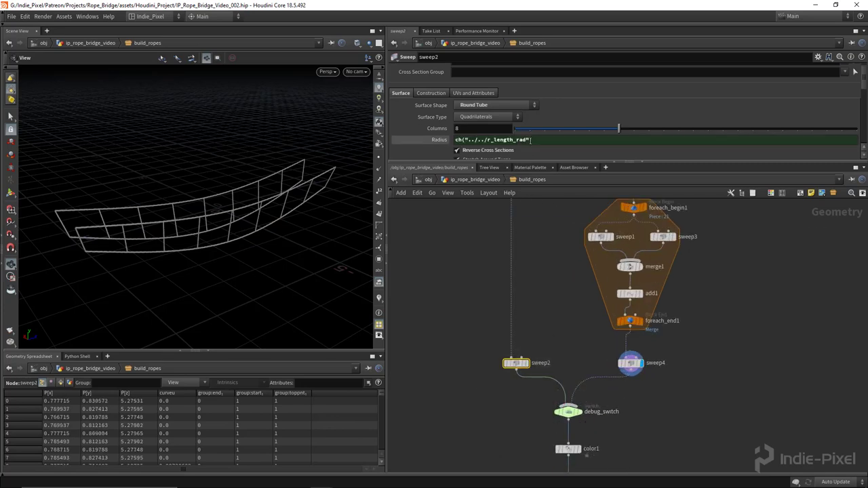
left_click_drag(540, 140, 447, 140)
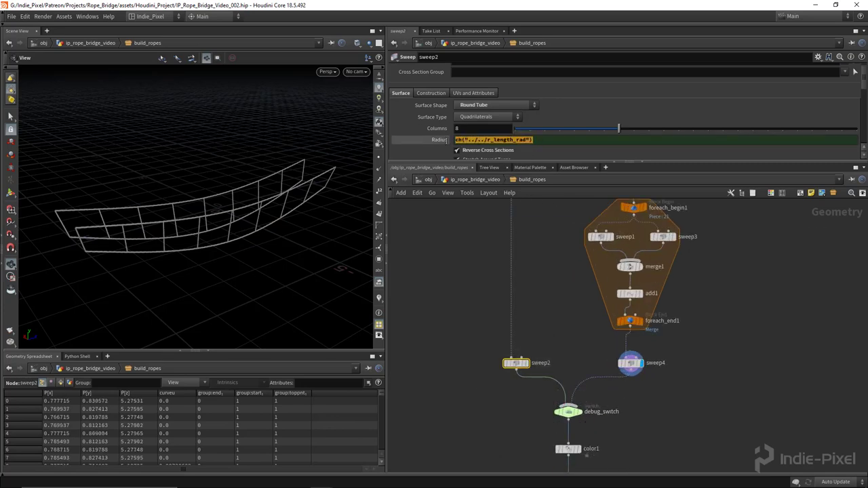
right_click(461, 183)
left_click(464, 438)
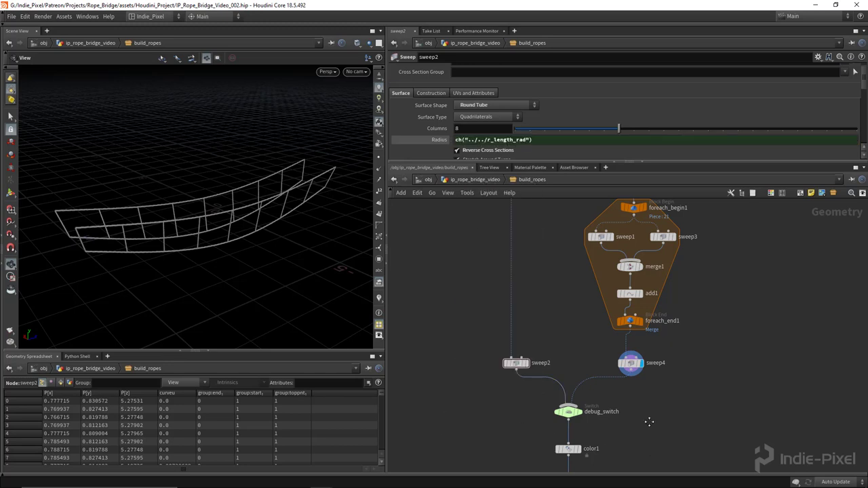
scroll(590, 395, "down", 3)
left_click(580, 393)
key("u")
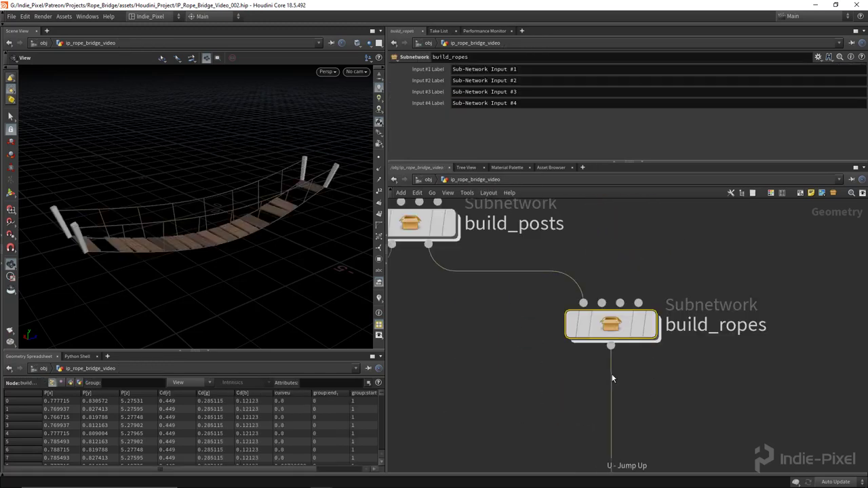
- Open the ip_rope_bridge_video asset's parameters in a separate window and expand the Ropes group
right_click(477, 180)
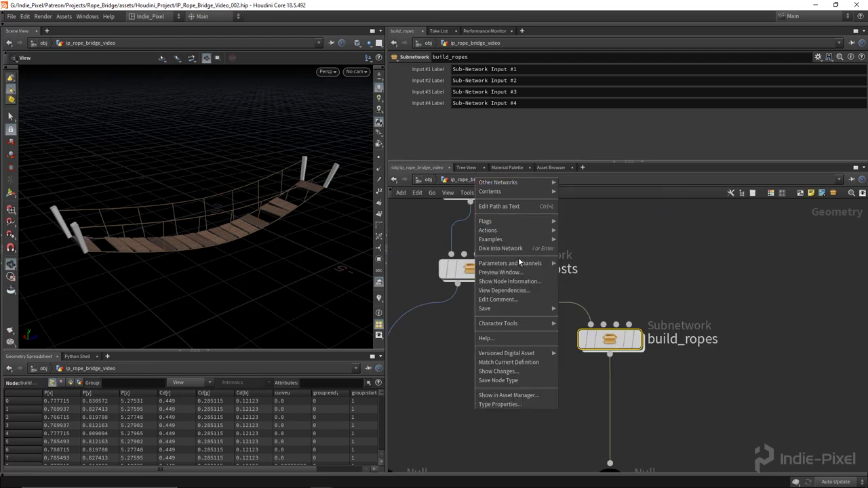
mouse_move(515, 264)
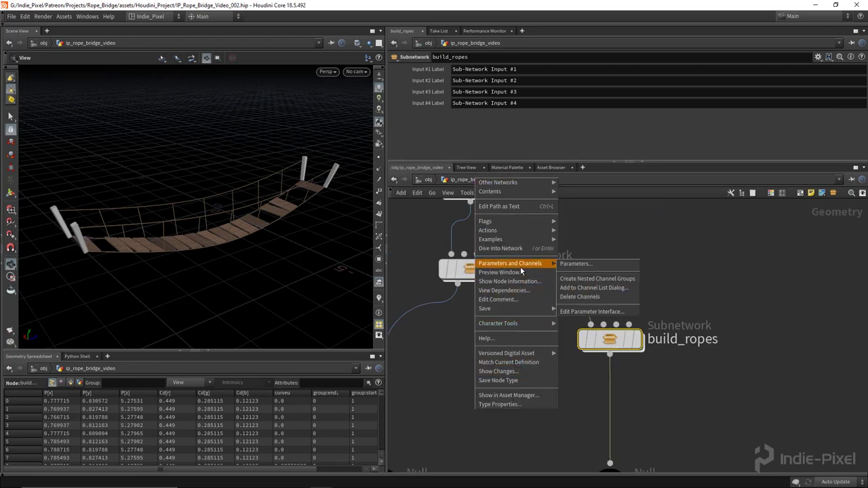
left_click(577, 264)
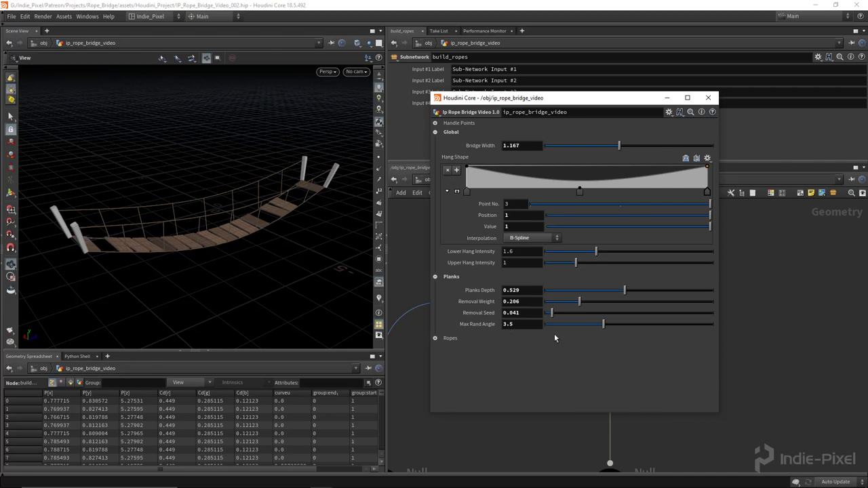
left_click(442, 336)
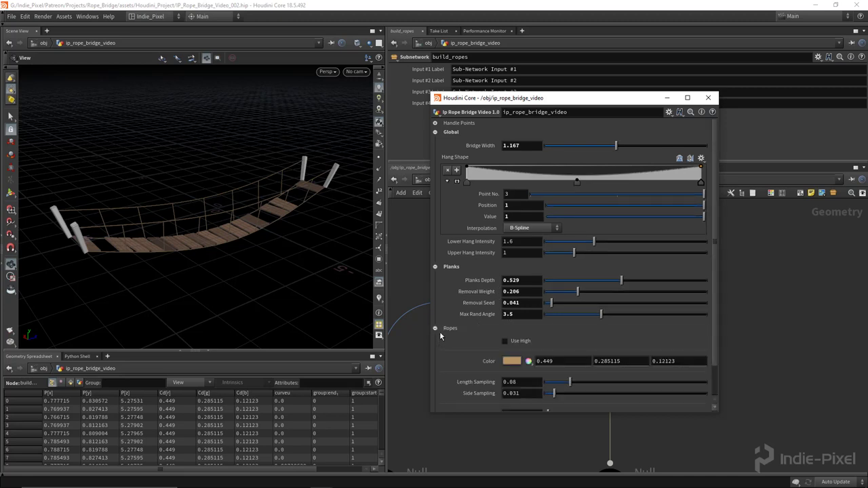
- Set the ropes' Length Radius to 0.026, Side Sampling to 0.077 and Length Sampling to 0.109
scroll(457, 310, "down", 2)
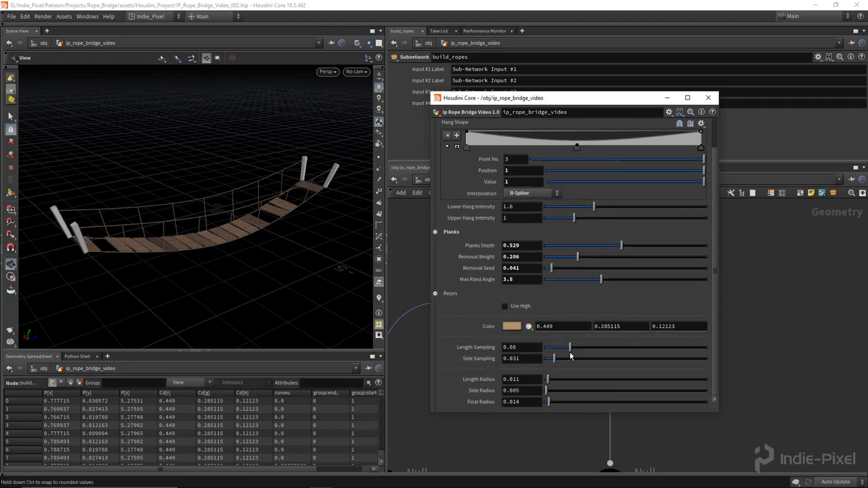
left_click_drag(548, 381, 552, 380)
scroll(231, 210, "up", 5)
left_click_drag(231, 210, 245, 238)
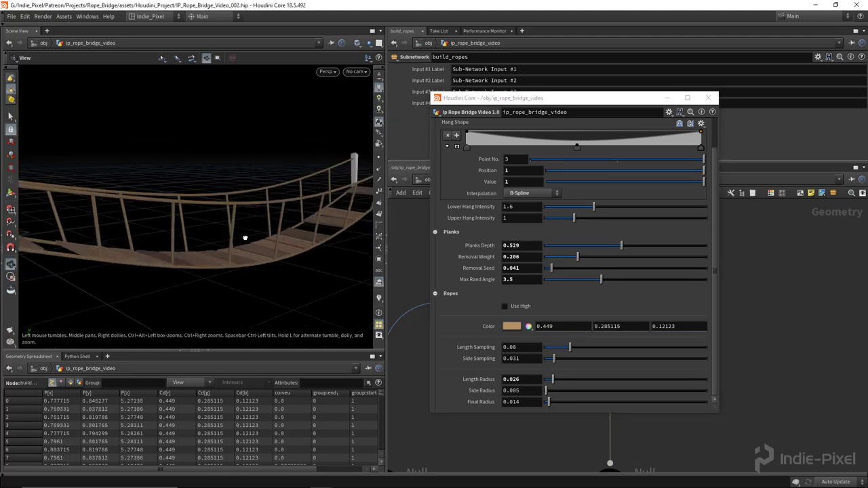
scroll(250, 250, "up", 8)
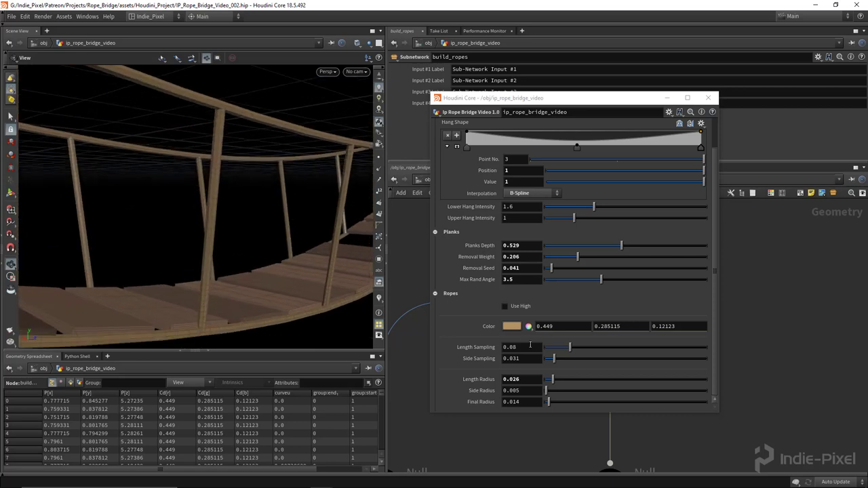
left_click_drag(554, 362, 569, 366)
left_click_drag(569, 347, 581, 351)
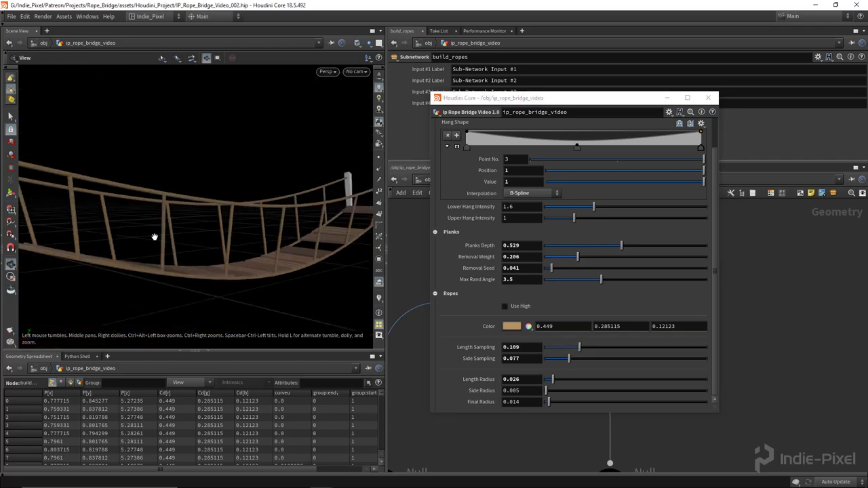
- Compare the ropes up close with Use High enabled and disabled, leave it disabled and close the floating parameters window
left_click(505, 306)
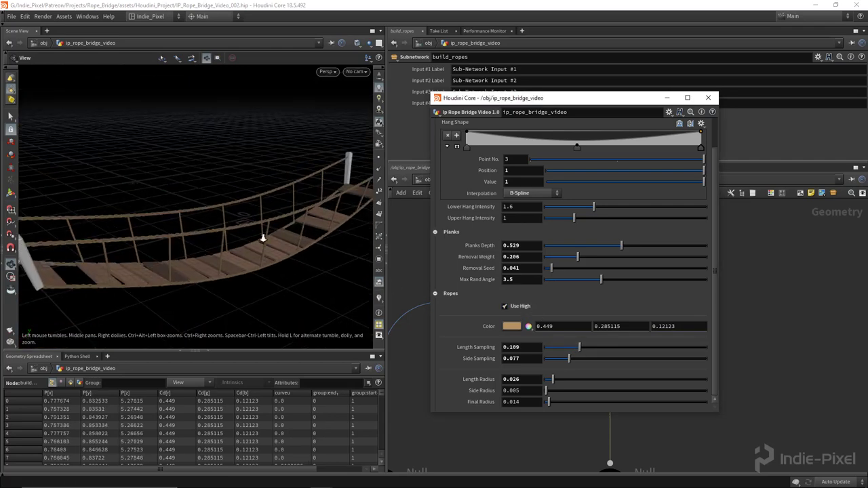
scroll(165, 204, "up", 5)
left_click_drag(165, 203, 205, 209)
left_click_drag(285, 206, 223, 234)
left_click(521, 309)
left_click_drag(224, 203, 94, 164)
left_click_drag(165, 175, 268, 201)
left_click(504, 306)
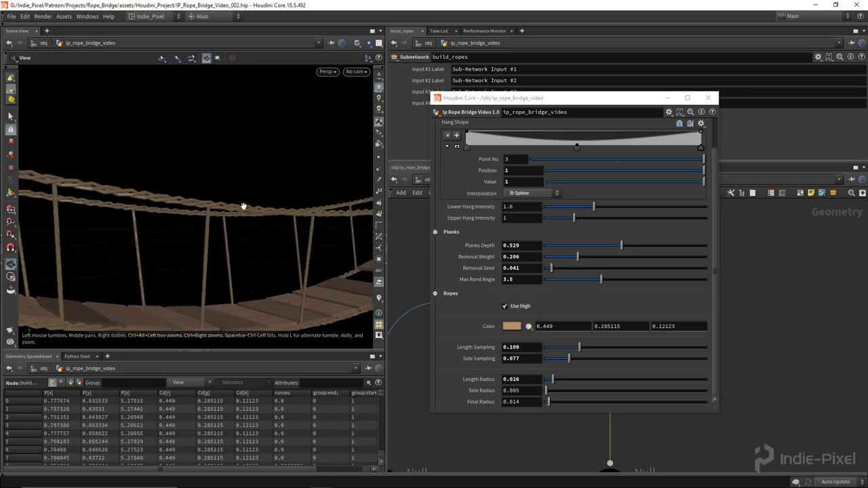
left_click(505, 305)
left_click_drag(300, 229, 222, 196)
left_click_drag(284, 208, 217, 217)
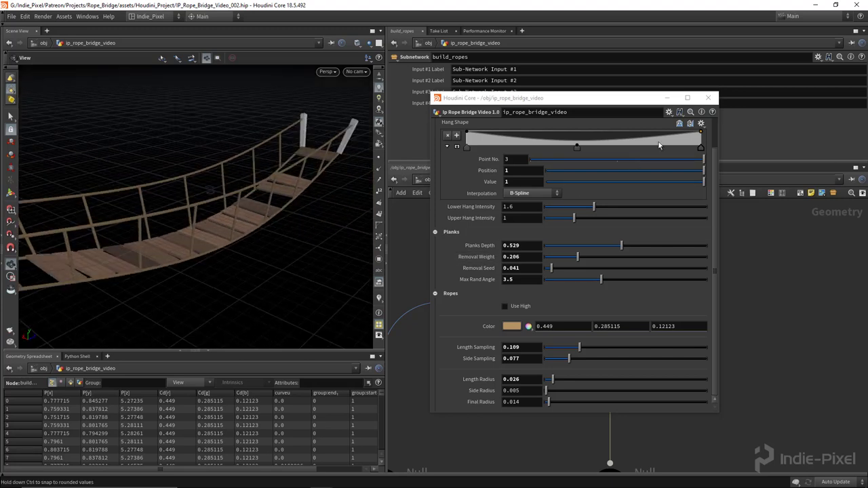
left_click(708, 97)
scroll(656, 314, "down", 4)
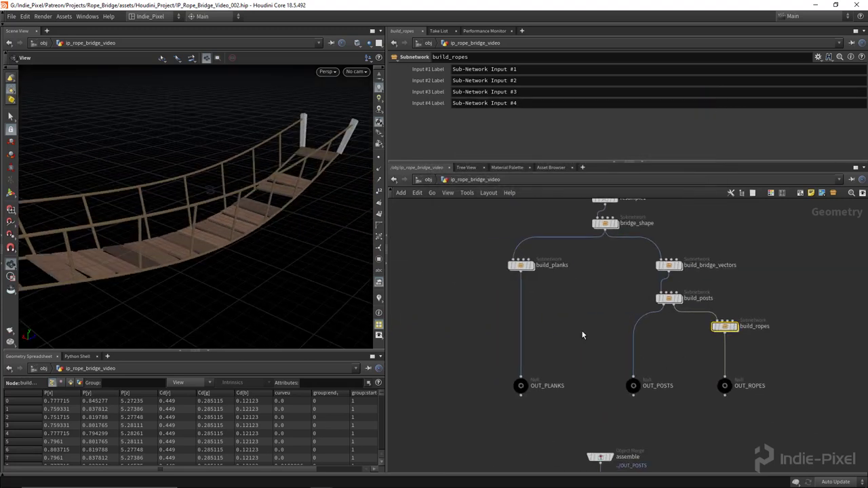
- Go inside build_planks and place a new Subnetwork node beside the box1 node chain
double_click(521, 265)
scroll(581, 295, "up", 3)
left_click_drag(556, 254, 469, 367)
left_click(469, 361)
key("Tab")
type("subne")
key("Return")
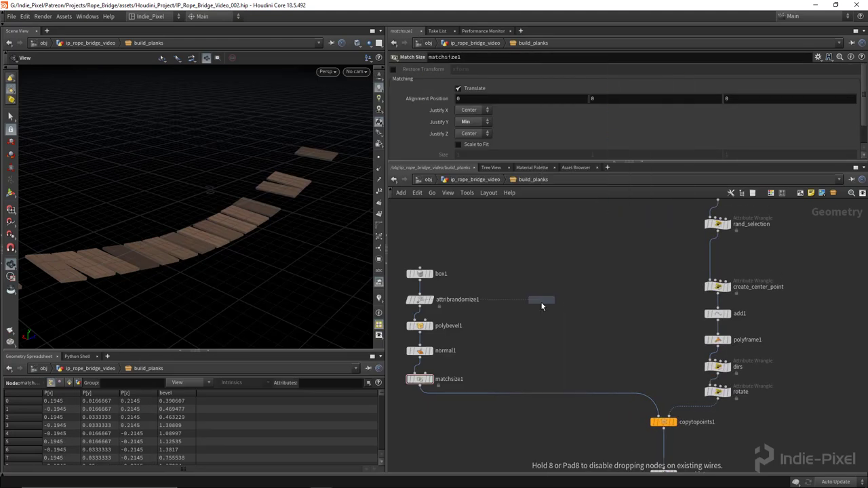
left_click(541, 302)
- Rename the new subnetwork to plank, go inside it and move output0 further down
scroll(590, 297, "up", 3)
double_click(563, 304)
type("pl")
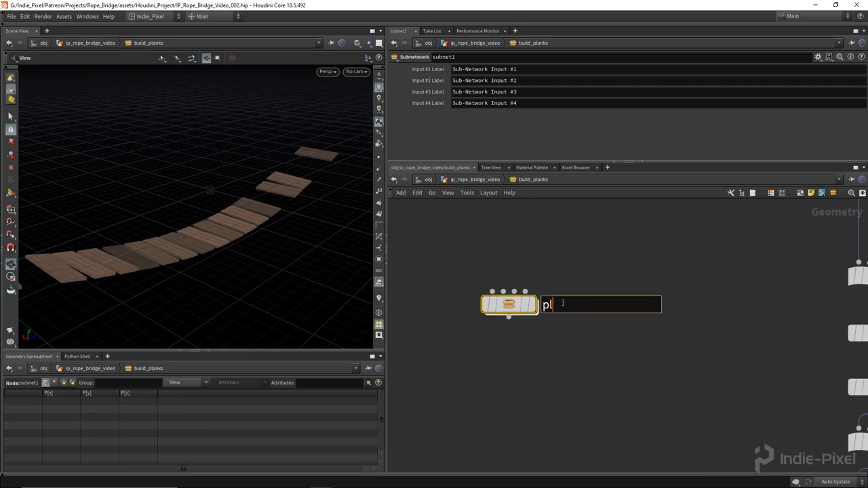
key("Return")
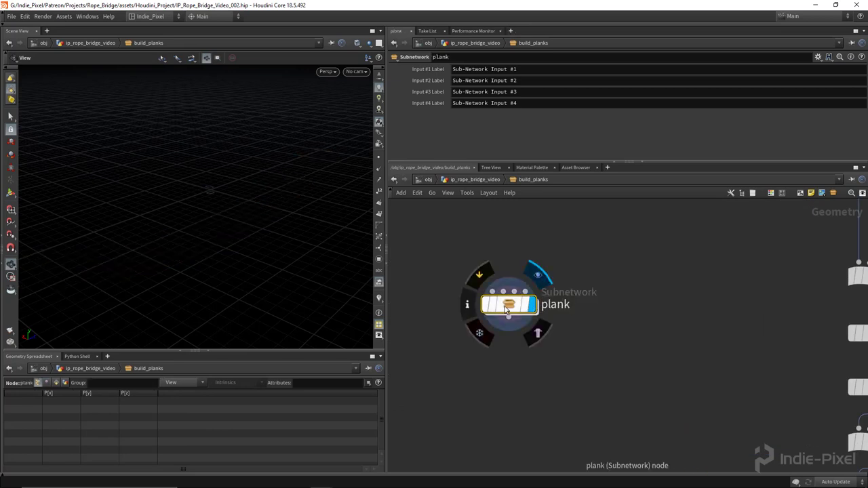
double_click(509, 305)
left_click_drag(517, 335, 517, 431)
key("Tab")
type("nu")
key("Return")
left_click(539, 341)
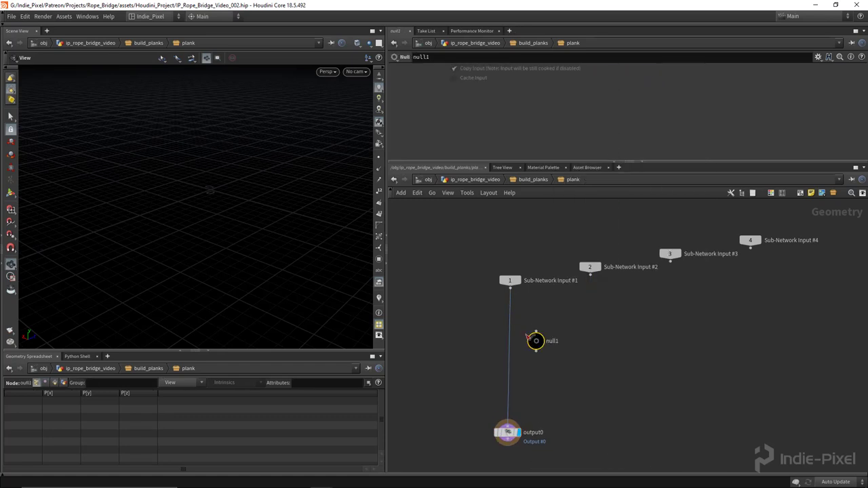
scroll(543, 342, "up", 4)
left_click_drag(523, 339, 484, 277)
double_click(516, 278)
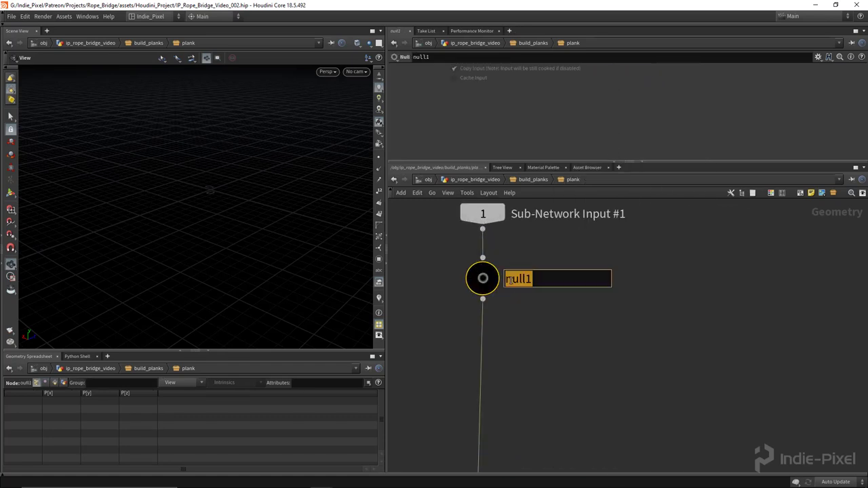
left_click(590, 406)
key("Delete")
scroll(447, 290, "down", 3)
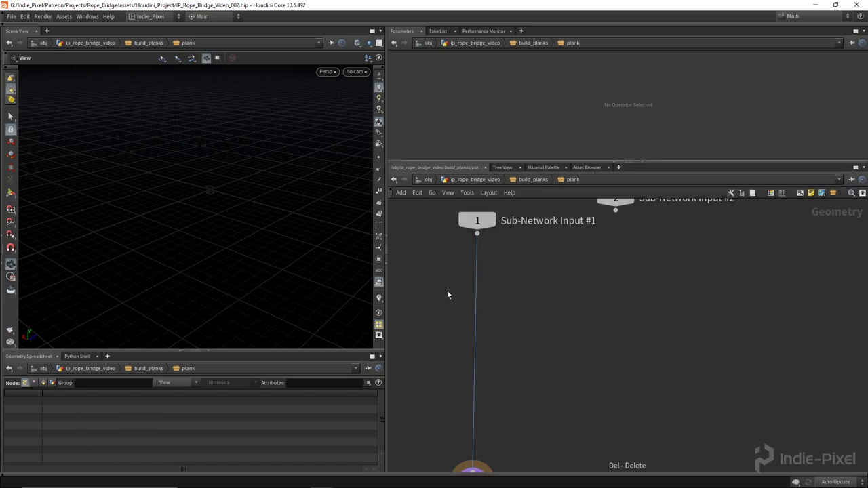
- Line up the sub-network input nodes and move them aside to free the space above output0
scroll(557, 267, "down", 4)
left_click_drag(503, 252, 697, 212)
key("shift+l")
left_click_drag(554, 242, 844, 284)
- Add a Line node above output0 in the plank subnetwork and display it
left_click(518, 295)
scroll(517, 290, "up", 5)
key("Tab")
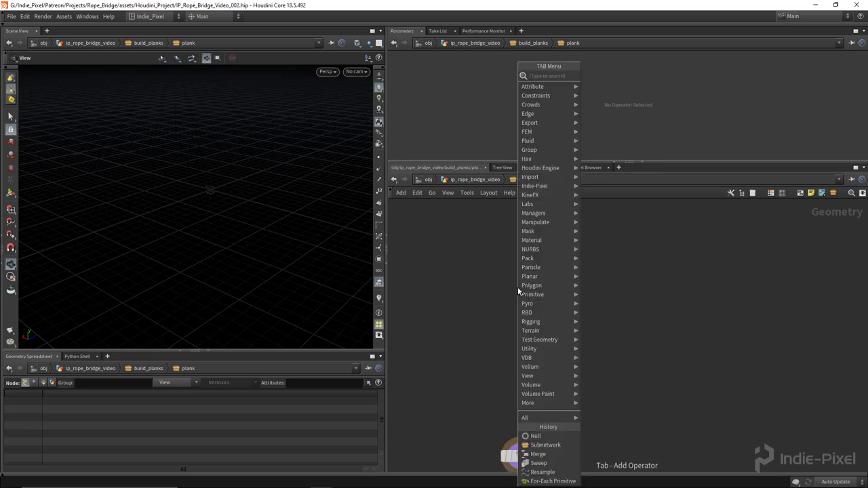
key("Escape")
key("Tab")
type("null")
key("Return")
left_click(519, 288)
left_click(547, 287)
- Set the line1 direction to 1 in X and 0 in Y so it runs along the X axis
middle_click_drag(216, 209, 203, 246)
key("BackSpace")
type("1")
key("Return")
left_click(625, 94)
key("BackSpace")
type("0")
key("Return")
middle_click_drag(196, 196, 190, 204)
key("Tab")
type("polyext")
key("Return")
key("Escape")
- Add a Match Size node below line1, feed the line into it and display the centred line
key("Tab")
type("match")
key("Down")
key("Return")
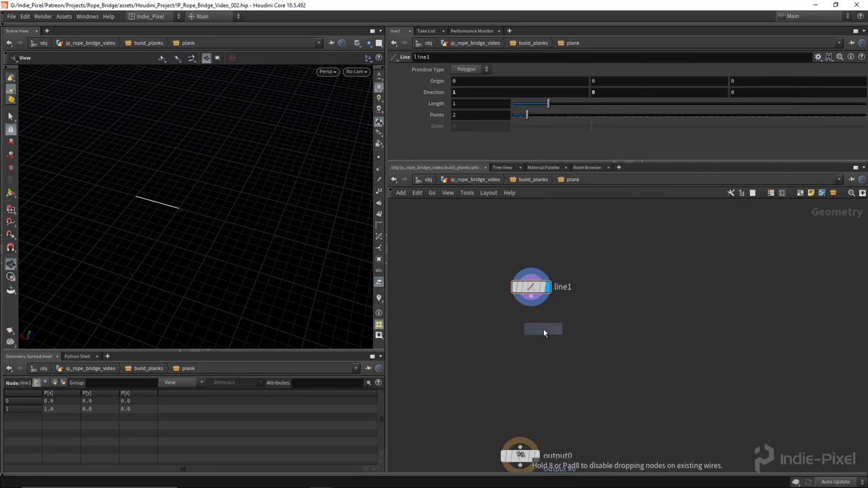
left_click(531, 329)
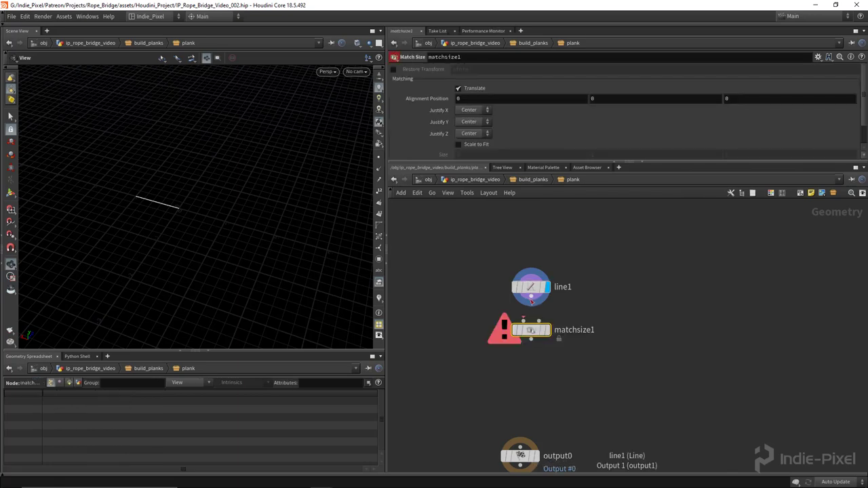
left_click(546, 330)
left_click_drag(145, 222, 364, 198)
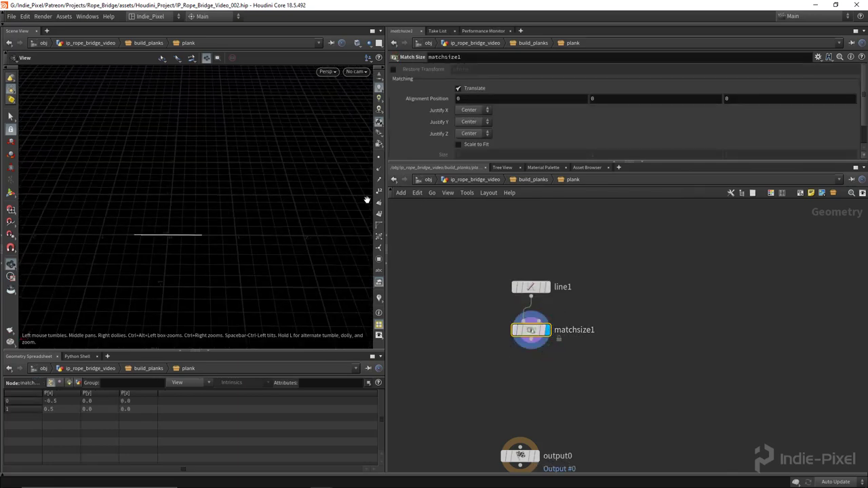
left_click_drag(261, 238, 193, 212)
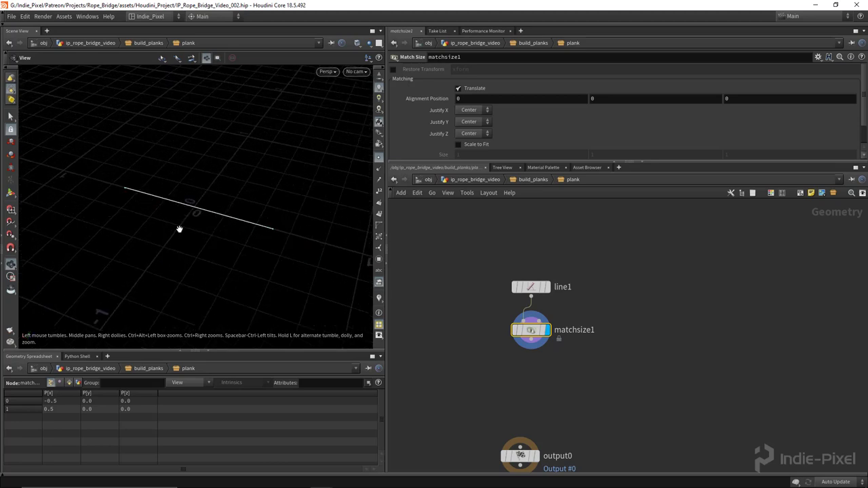
- Add a Grid node beside matchsize1 and set its orientation to XY Plane
middle_click_drag(488, 424, 494, 382)
mouse_move(546, 326)
middle_mouse_down()
mouse_move(533, 308)
mouse_move(531, 321)
middle_mouse_up()
key("Tab")
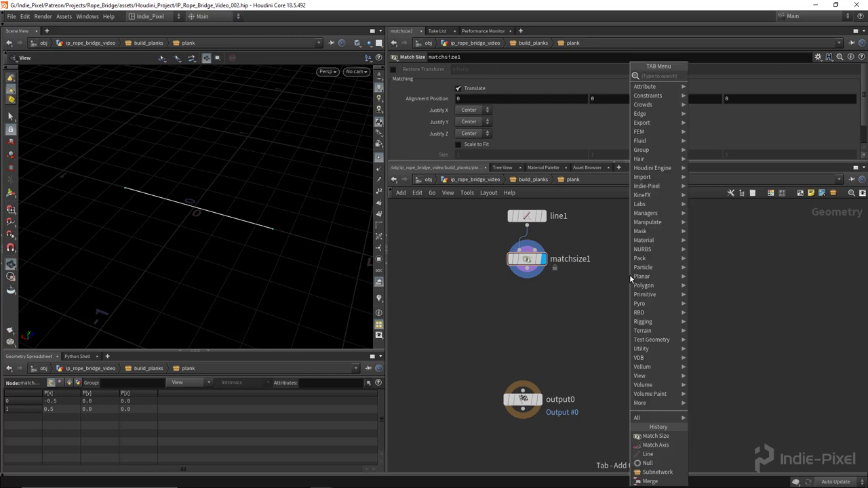
key("Return")
left_click(656, 251)
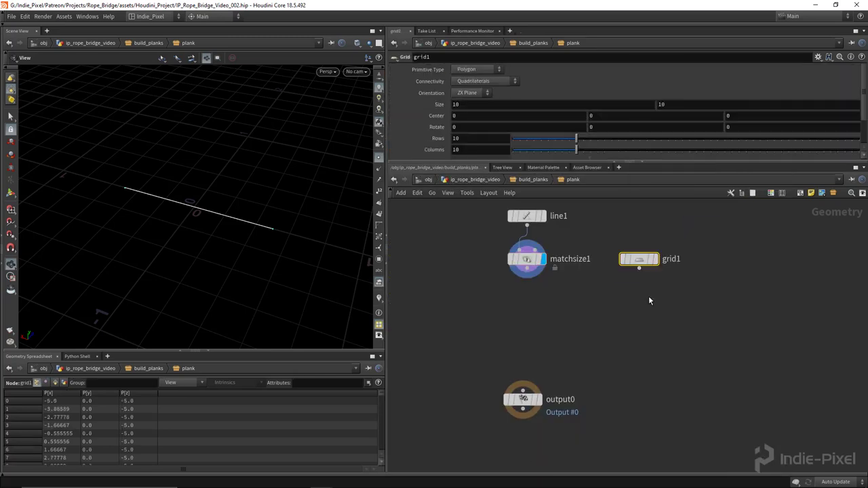
middle_click_drag(649, 236, 613, 291)
left_click(466, 102)
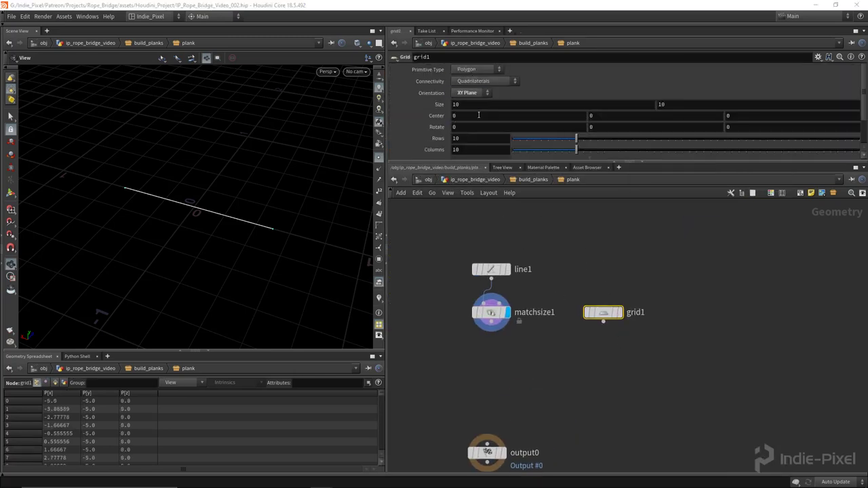
- Set the grid's size to 1 by 1 with 2 rows and 2 columns
left_click(481, 104)
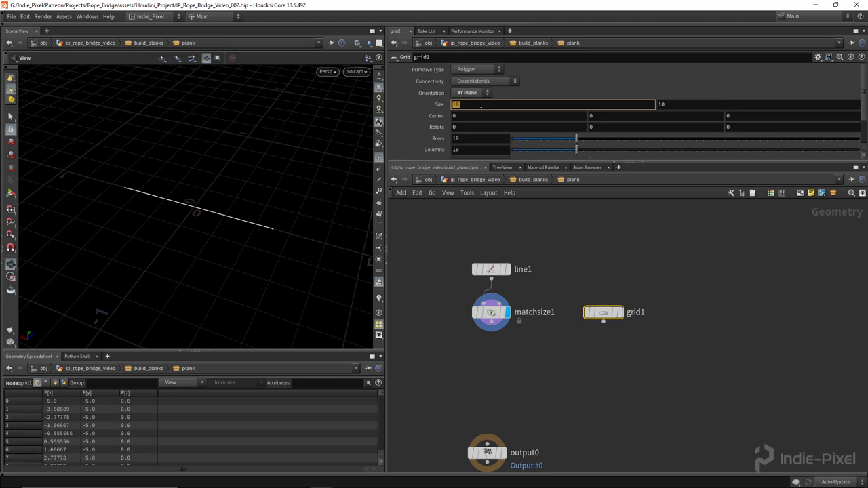
type("1")
key("Tab")
type("1")
key("Return")
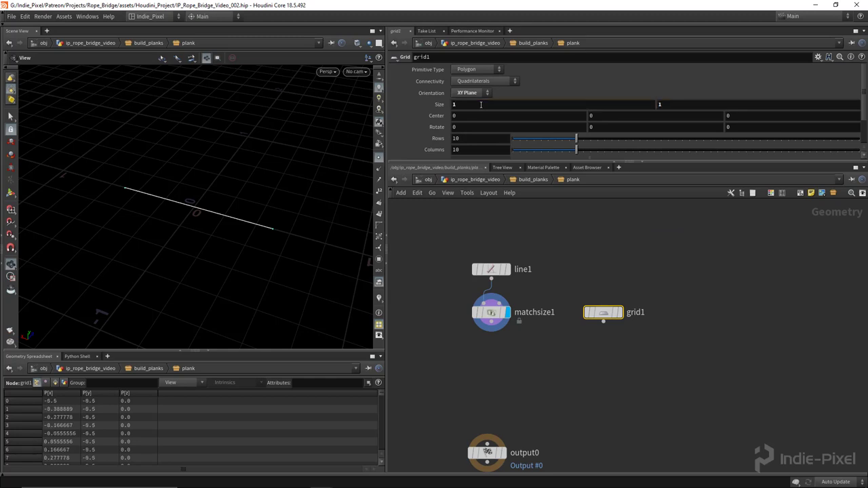
type("2")
left_click(463, 150)
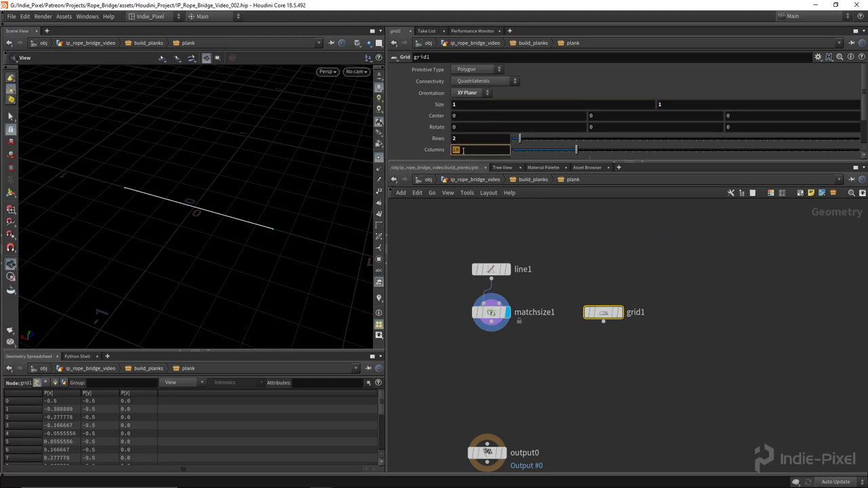
type("2")
key("Return")
middle_click_drag(570, 346, 555, 339)
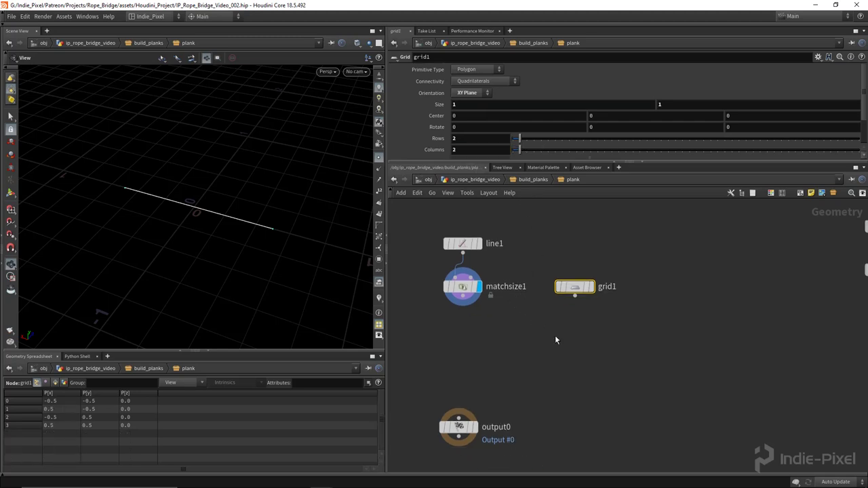
- Add a PolyBevel node below grid1, connect the grid to its first input and display it
left_click(591, 288)
key("Tab")
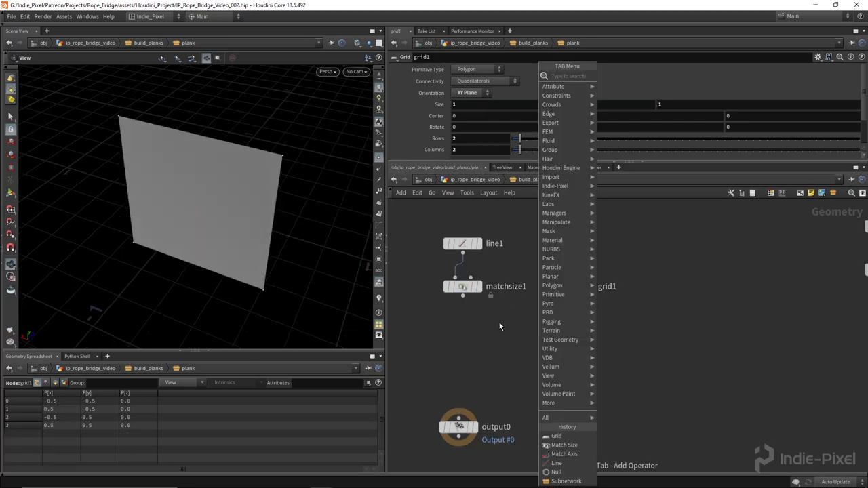
type("pol")
key("Return")
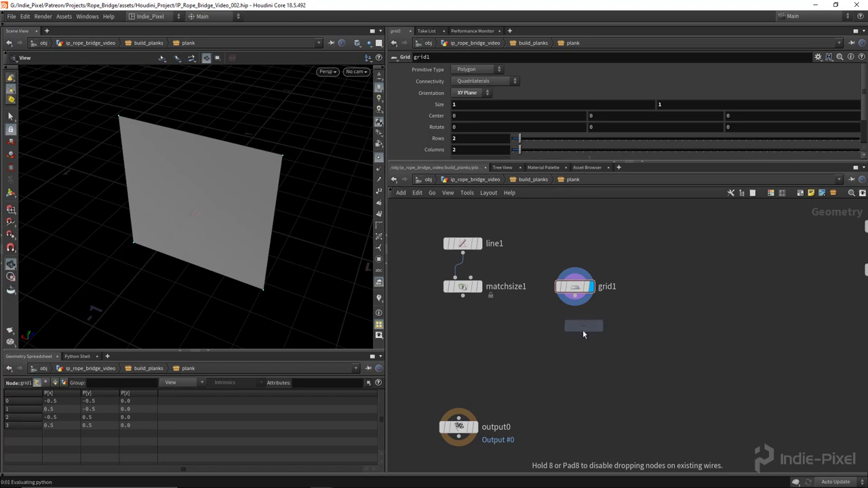
left_click(573, 329)
left_click(574, 303)
left_click(567, 325)
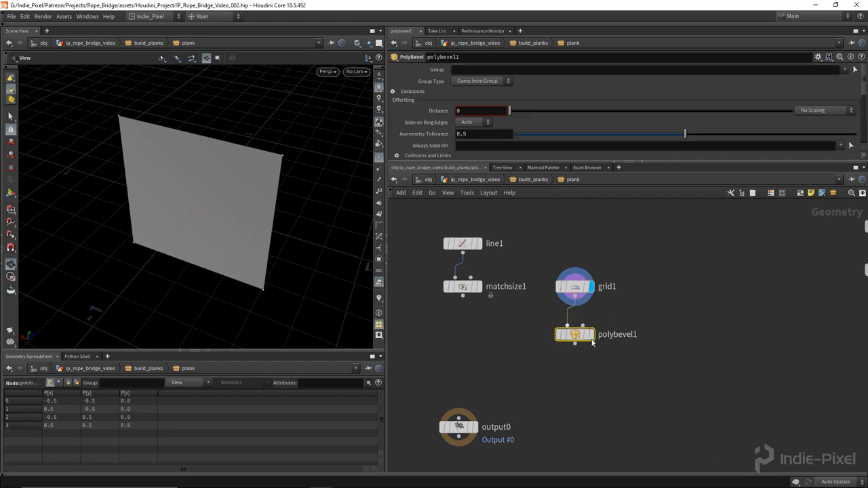
left_click(591, 334)
- Set the PolyBevel group type to Points and the bevel distance to 0.059
left_click(486, 81)
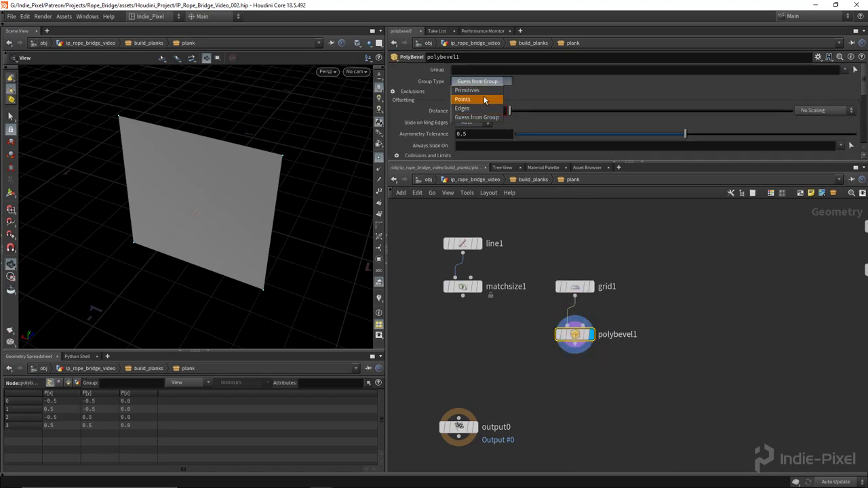
left_click(484, 96)
left_click_drag(510, 111, 527, 114)
- Add a Sweep node with matchsize1 as the backbone and polybevel1 as the cross section, and display it
middle_click_drag(480, 371, 520, 338)
key("Tab")
type("swee")
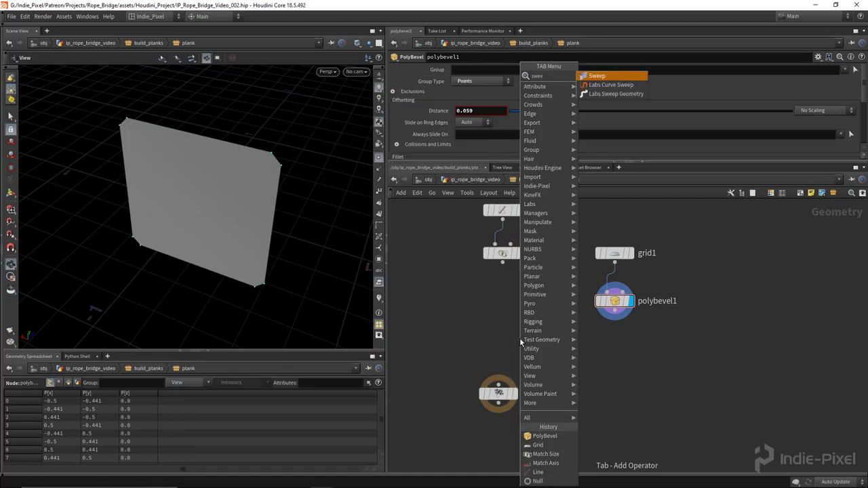
key("Return")
left_click(533, 339)
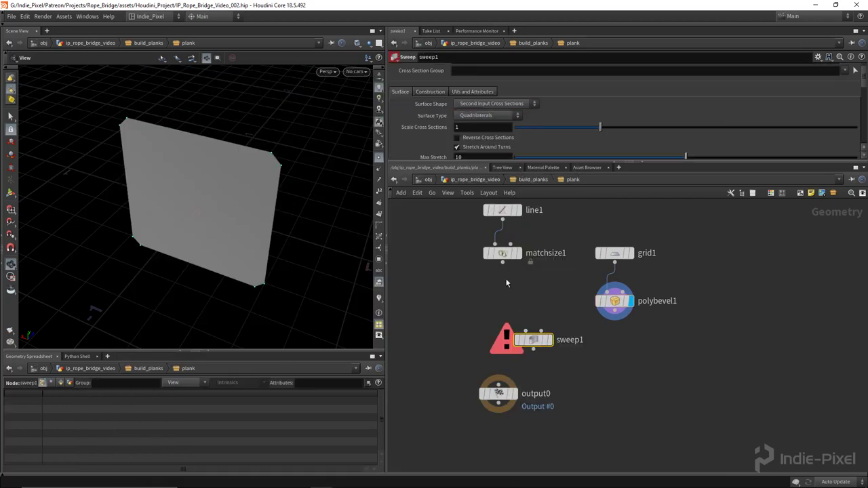
left_click_drag(527, 331, 502, 262)
left_click_drag(614, 316, 541, 331)
left_click(549, 339)
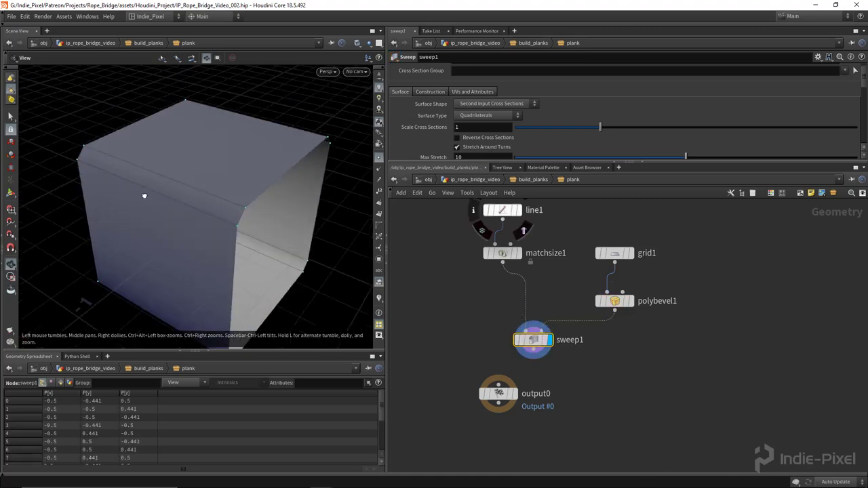
- Enable Reverse Cross Sections on sweep1 and inspect the swept shape
scroll(453, 113, "down", 1)
left_click(473, 128)
mouse_move(262, 159)
left_mouse_down()
mouse_move(220, 185)
mouse_move(230, 178)
mouse_move(239, 205)
left_mouse_up()
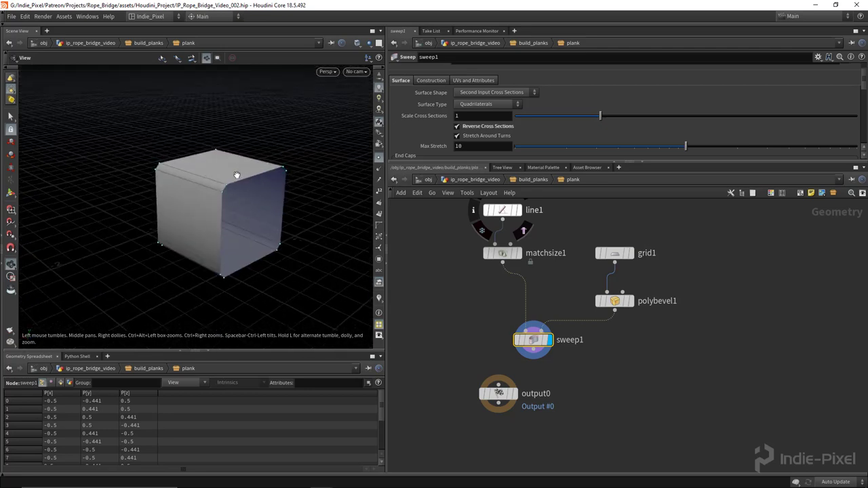
middle_click_drag(515, 406, 513, 371)
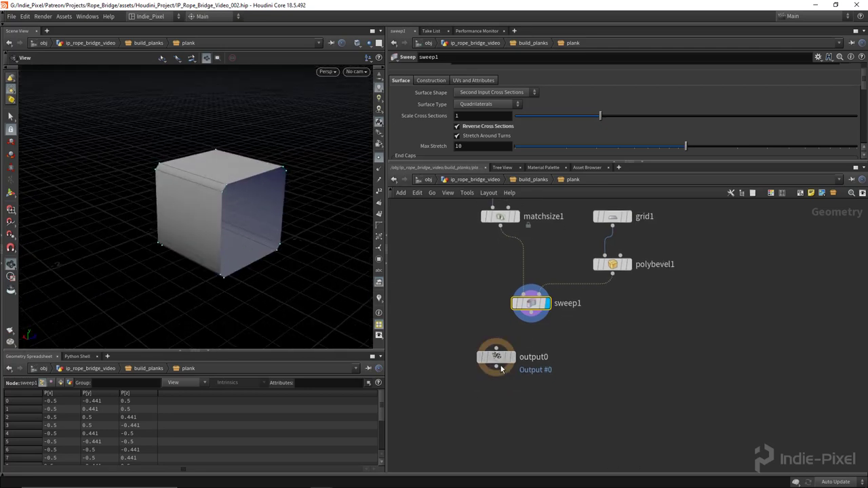
- Connect sweep1 to output0, and set grid1's second size value to the 0.050000000000000003 height copied from box1 in build_planks
left_click_drag(499, 357, 519, 388)
key("u")
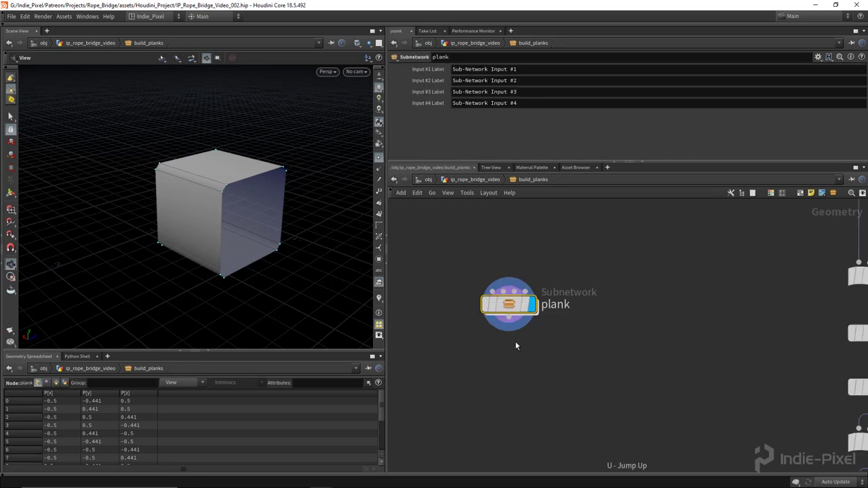
left_click(490, 252)
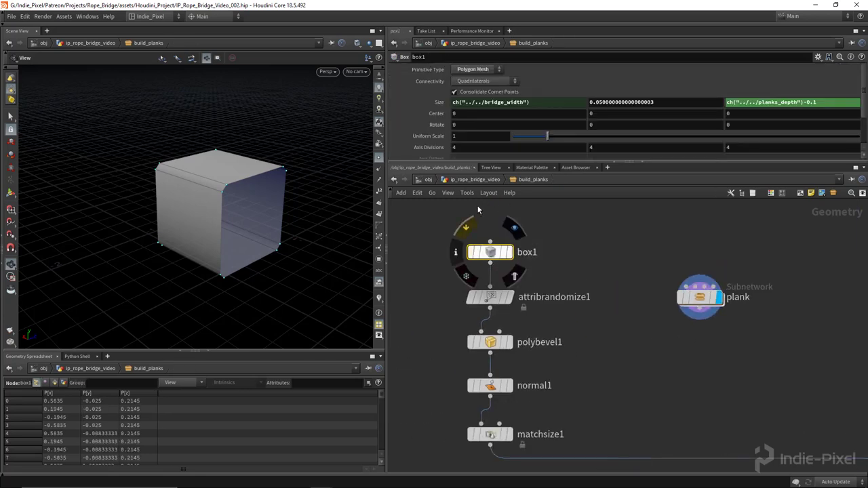
left_click(428, 101)
left_click(434, 102)
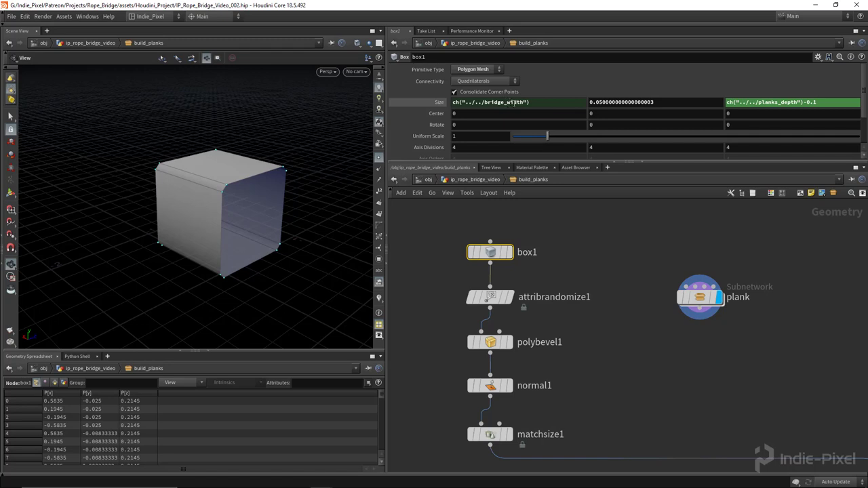
double_click(672, 103)
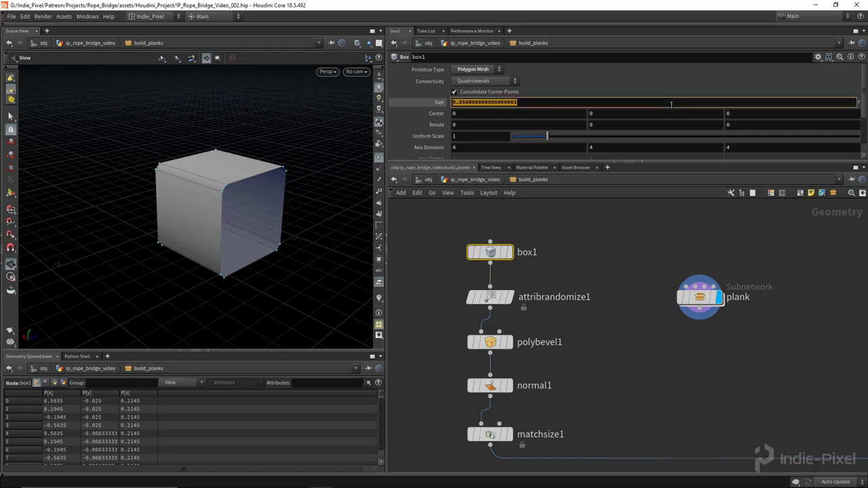
key("Return")
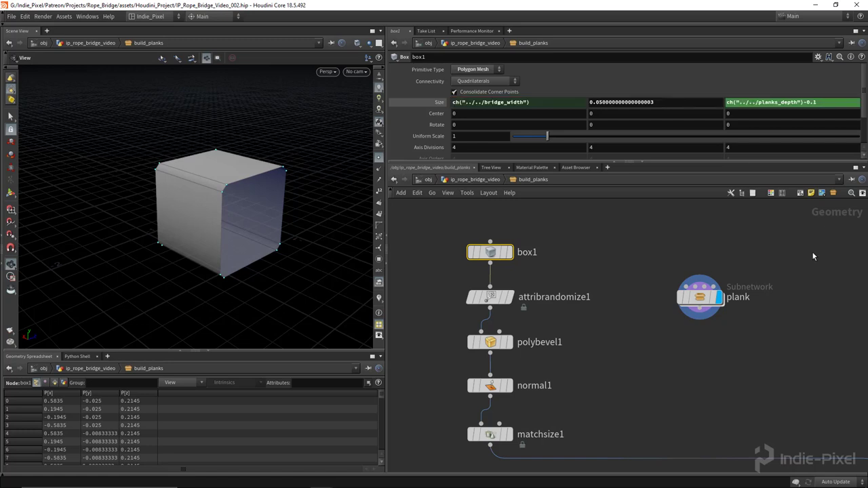
double_click(700, 297)
left_click(605, 288)
double_click(675, 104)
key("Return")
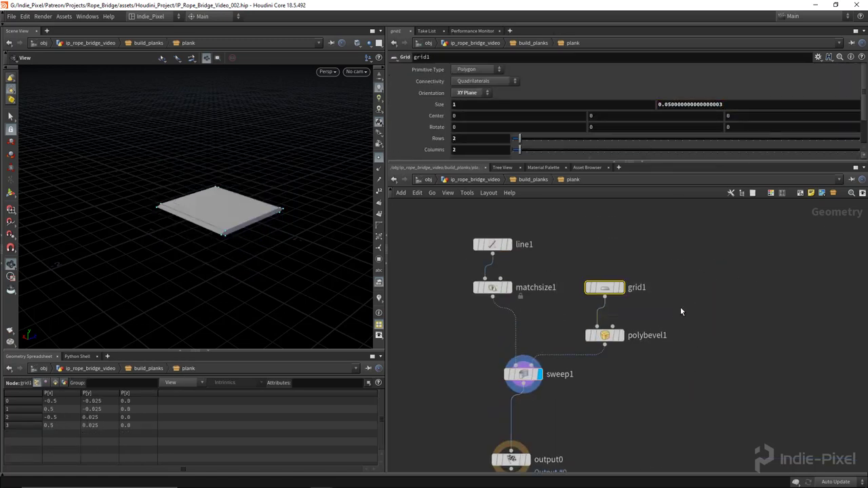
- Copy box1's Z size expression ch("../../planks_depth")-0.1 into grid1's first size value inside the plank subnetwork
key("u")
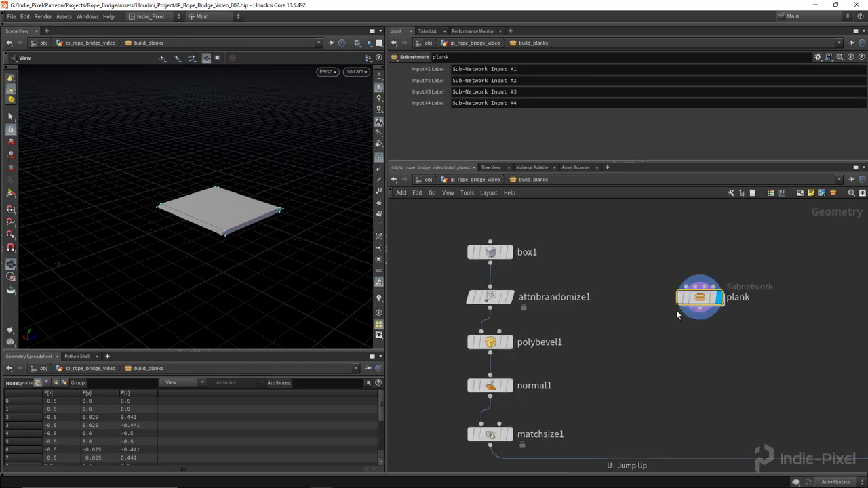
left_click(489, 251)
left_click(823, 102)
key("ctrl+c")
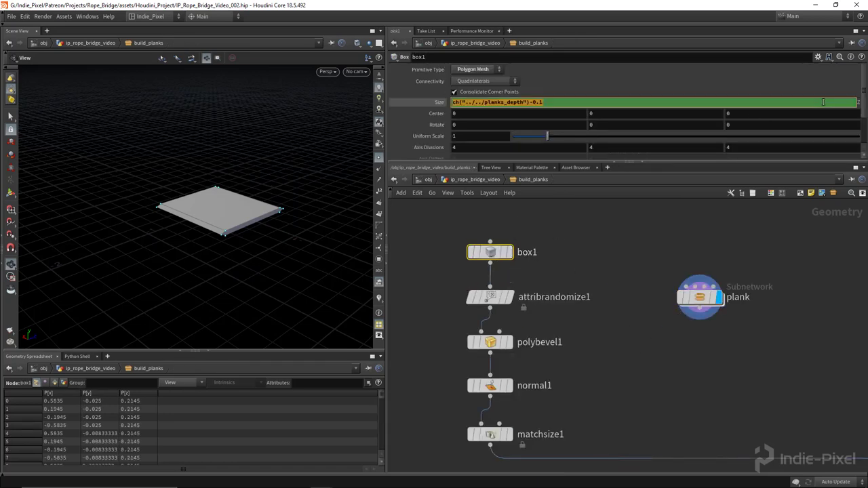
double_click(697, 300)
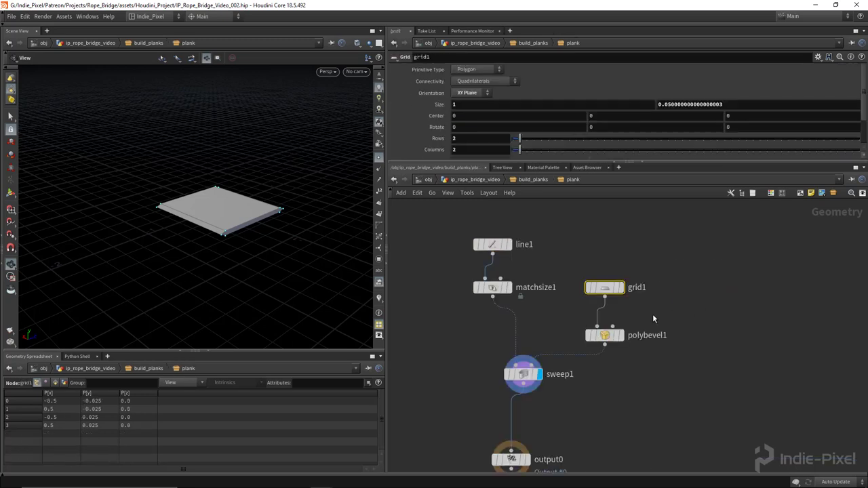
left_click(507, 106)
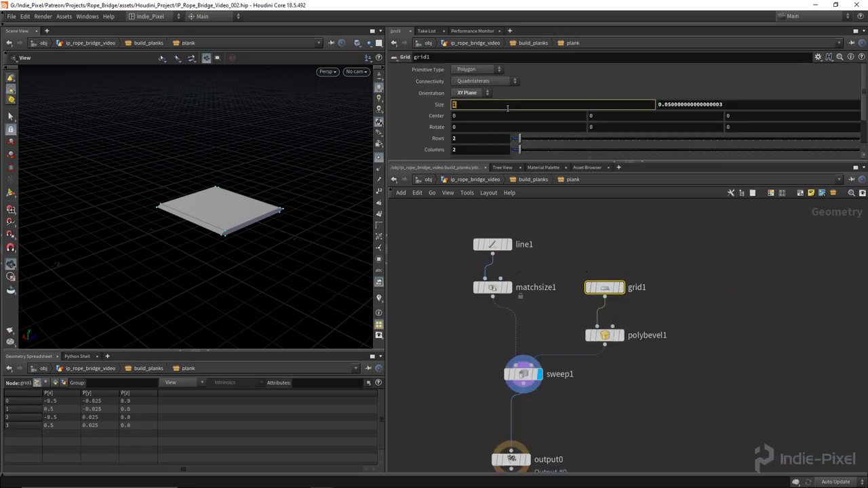
key("ctrl+v")
key("Return")
left_click_drag(212, 234, 298, 223)
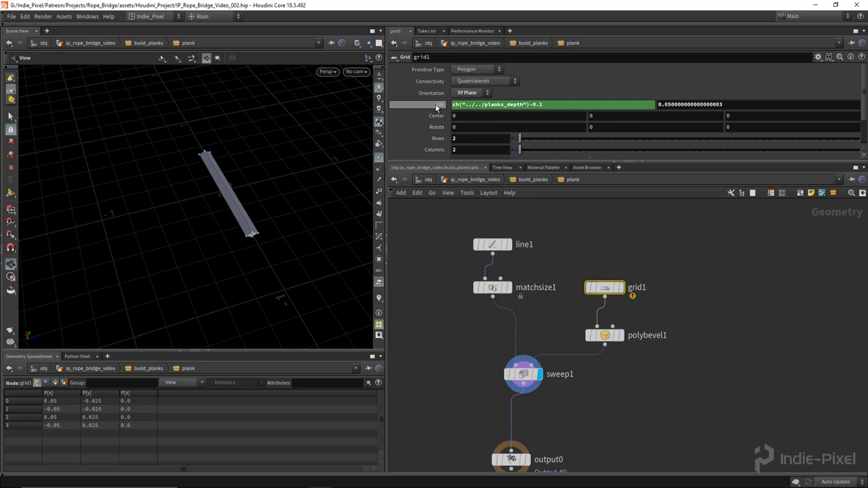
- Correct the path in grid1's first size expression to ch("../../../planks_depth")-0.1
left_click(483, 104)
type("../")
key("Return")
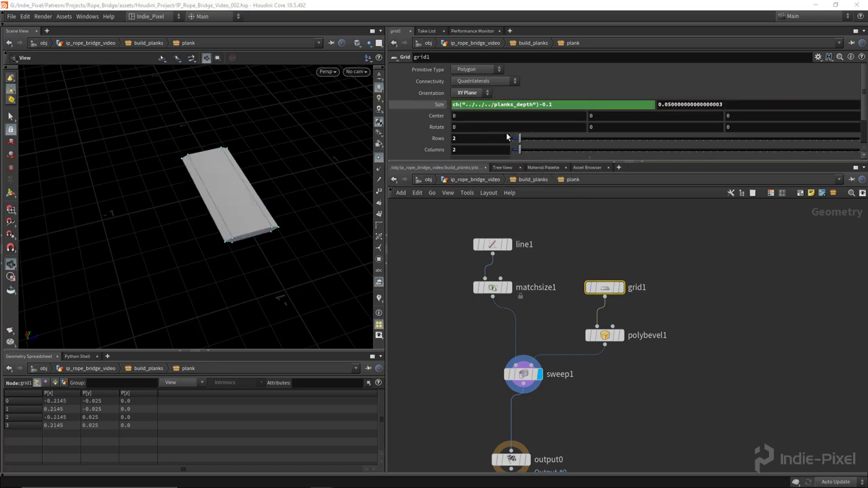
- Set polybevel1's distance to 0.008 and inspect the bevelled plank edges
left_click(598, 336)
middle_click_drag(479, 110, 277, 138)
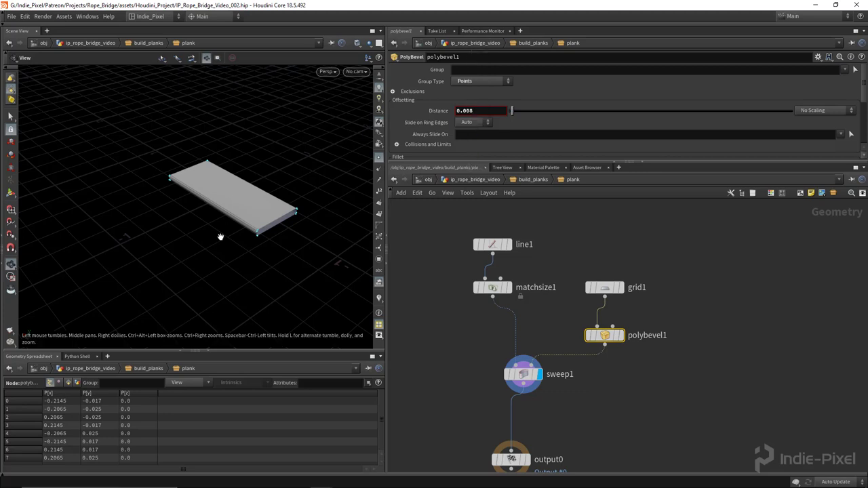
left_click_drag(227, 188, 237, 194)
- Rearrange the line1 and matchsize1 branch and sweep1 into a tidier layout above output0
middle_click_drag(462, 360, 485, 349)
left_click_drag(506, 287, 469, 334, "shift")
left_click_drag(548, 364, 536, 367)
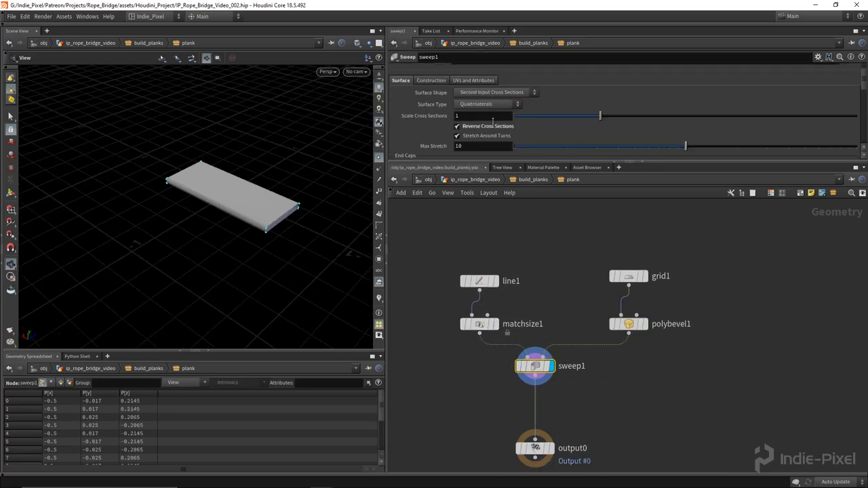
- Enable Compute UVs and disable Normalize Computed Us on sweep1, and save the scene
left_click(475, 81)
left_click_drag(662, 161, 662, 226)
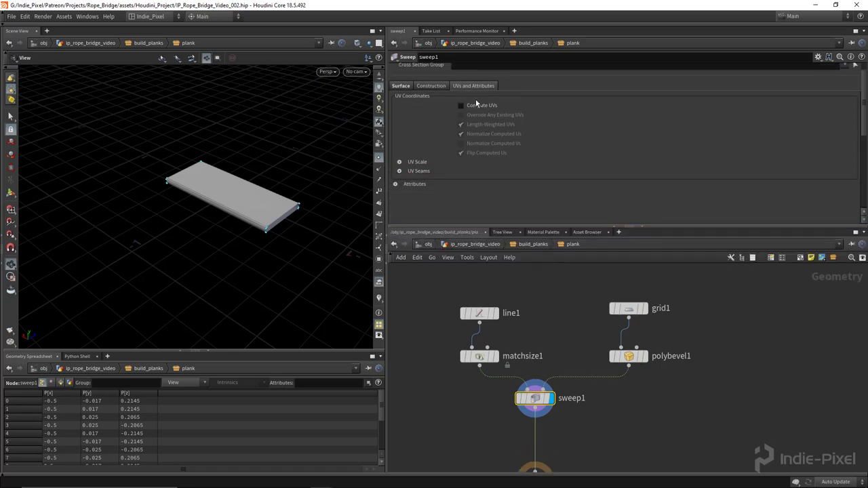
left_click(462, 106)
left_click(484, 134)
left_click_drag(242, 197, 239, 236)
key("ctrl+s")
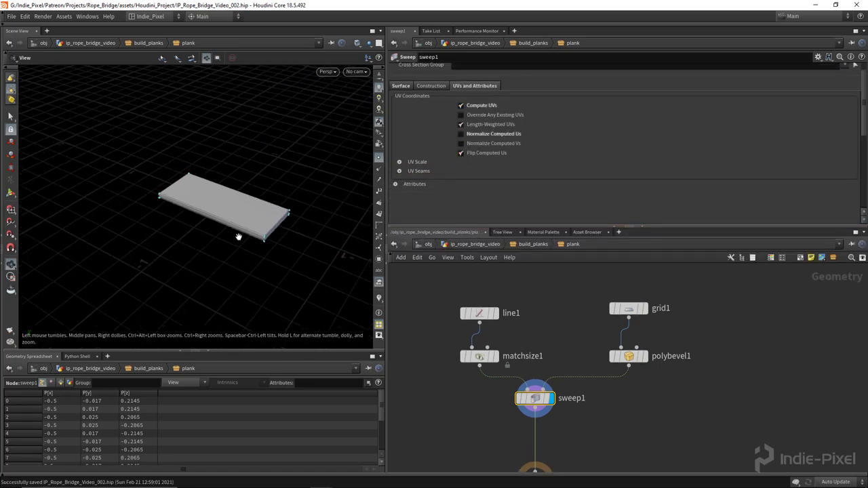
- Inspect the plank in the UV viewport and disable sweep1's Snap U and Snap V to Nearest Tile Boundary
key("space+5")
key("space+h")
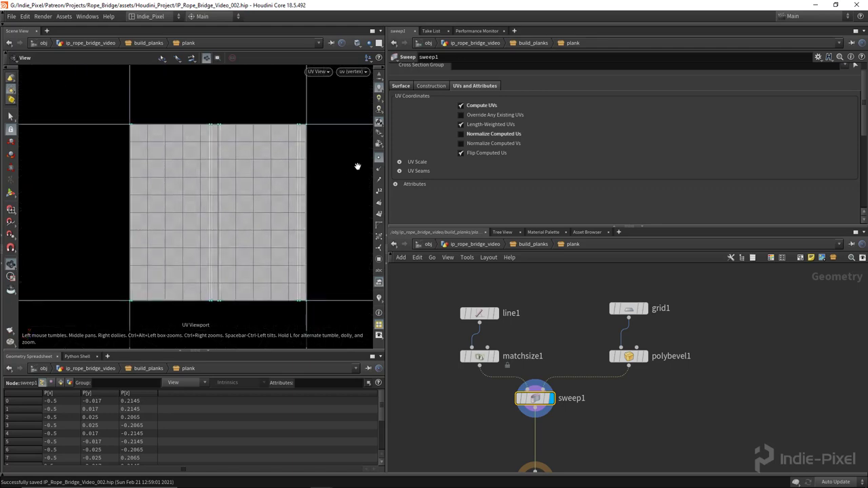
middle_click_drag(301, 167, 209, 129)
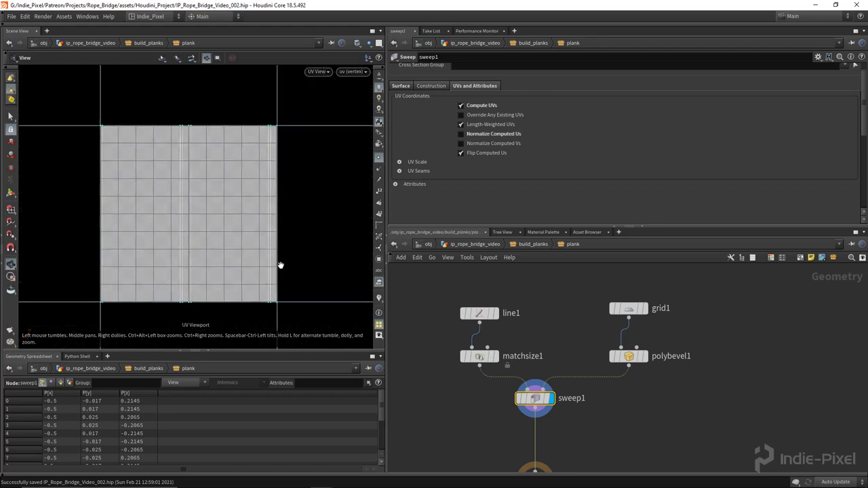
left_click(400, 171)
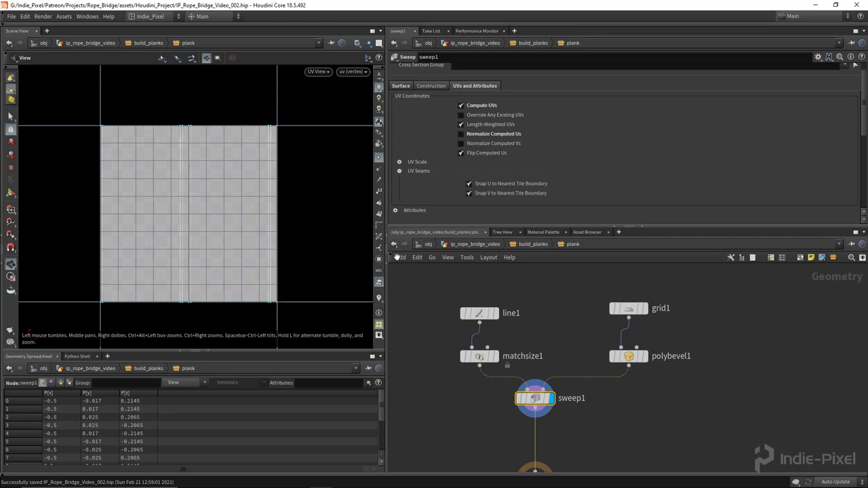
left_click(500, 194)
left_click(493, 188)
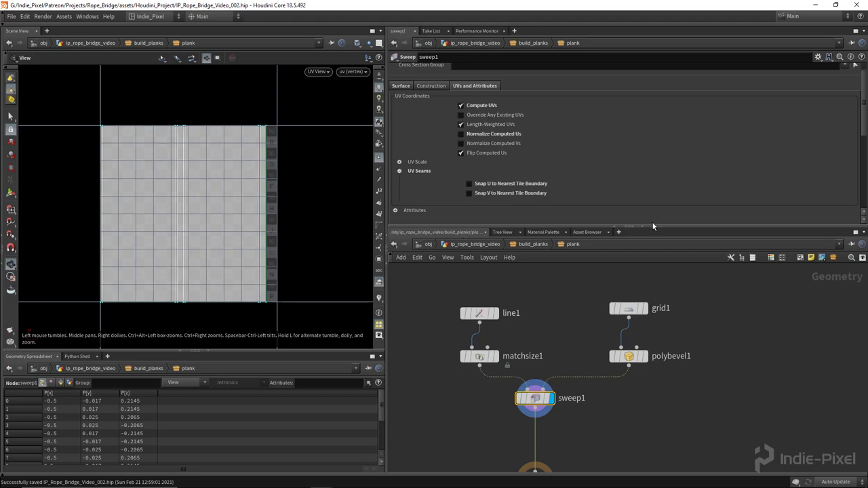
left_click_drag(653, 227, 652, 140)
middle_click_drag(569, 353, 588, 302)
scroll(319, 218, "down", 2)
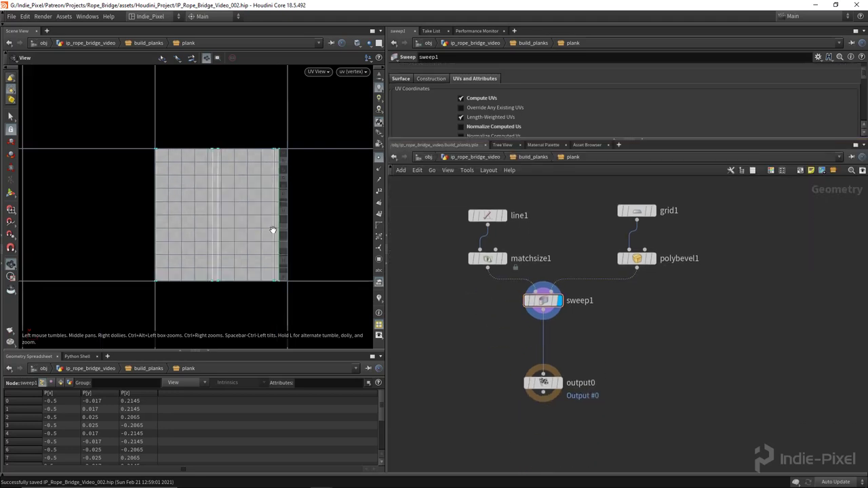
- Return the viewport to perspective and move output0 further below sweep1 to make room for more nodes
key("space+1")
middle_click_drag(592, 360, 590, 325)
left_click(541, 348)
left_click_drag(548, 342, 544, 406)
middle_click_drag(544, 405, 535, 311)
- Add a PolyFill node fed by sweep1, display it, and enable its Patch Group output named patch
key("Tab")
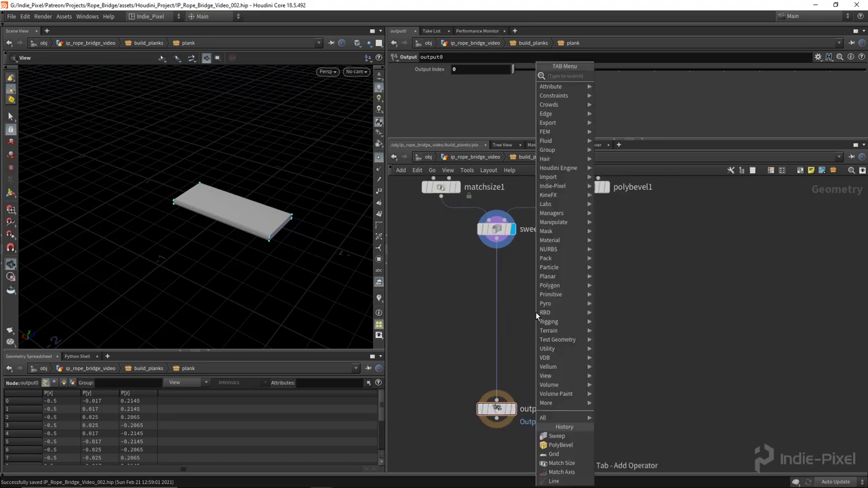
type("poly")
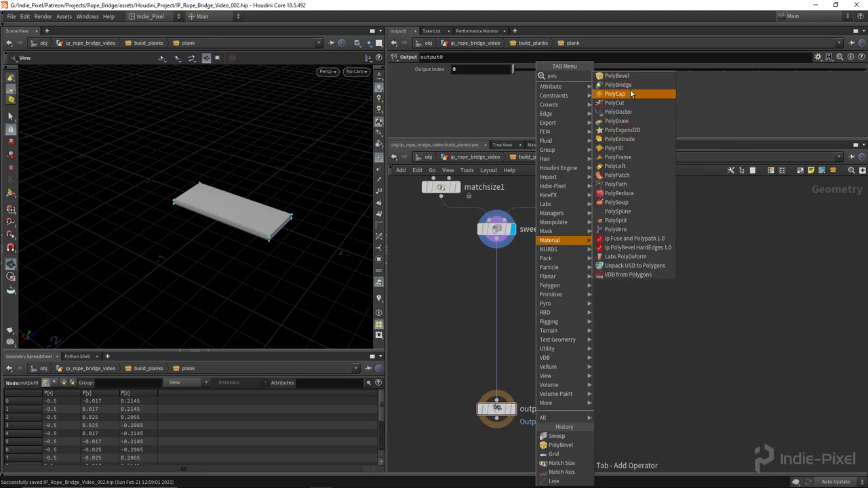
left_click(613, 148)
left_click(579, 288)
left_click_drag(498, 247, 579, 280)
left_click(596, 289)
scroll(481, 100, "down", 5)
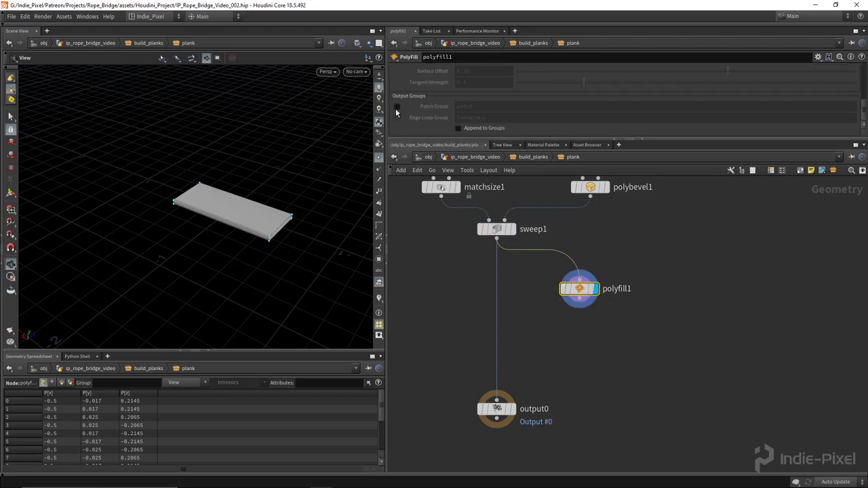
left_click(397, 108)
- Add a Split node below polyfill1, connect and display it, and set its group to patch
key("Tab")
type("sp")
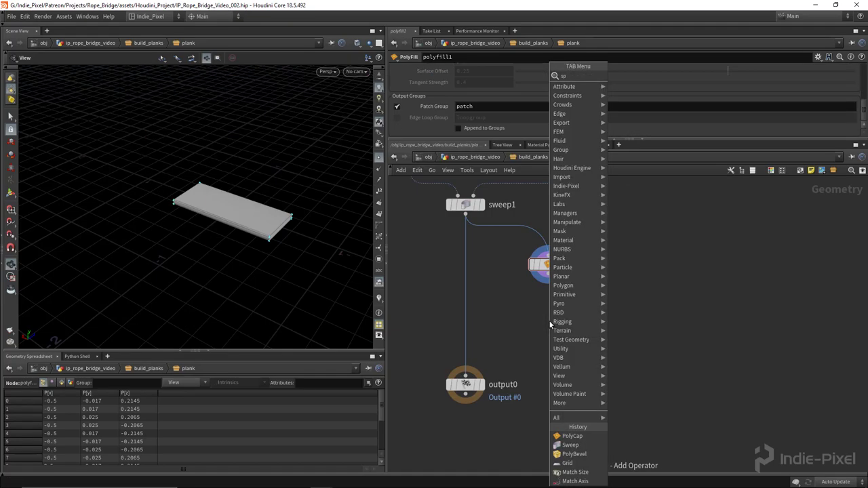
type("lit")
key("Return")
left_click(548, 320)
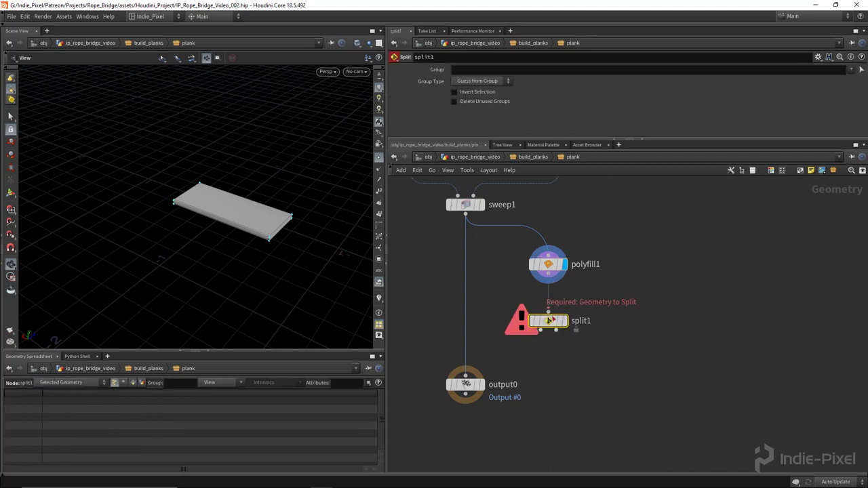
left_click_drag(550, 320, 550, 305)
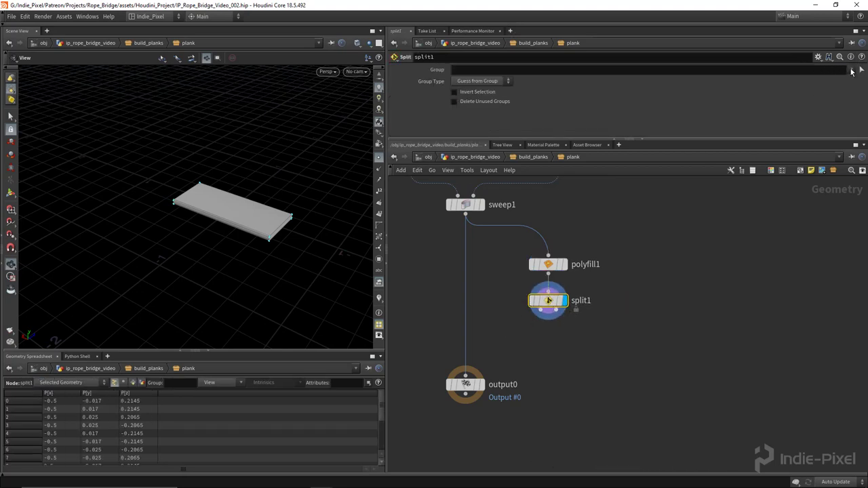
left_click(843, 79)
- Move output0 lower in the network and enable Invert Selection on split1
middle_click_drag(515, 325, 515, 300)
left_click_drag(466, 360, 451, 423)
left_click(535, 269)
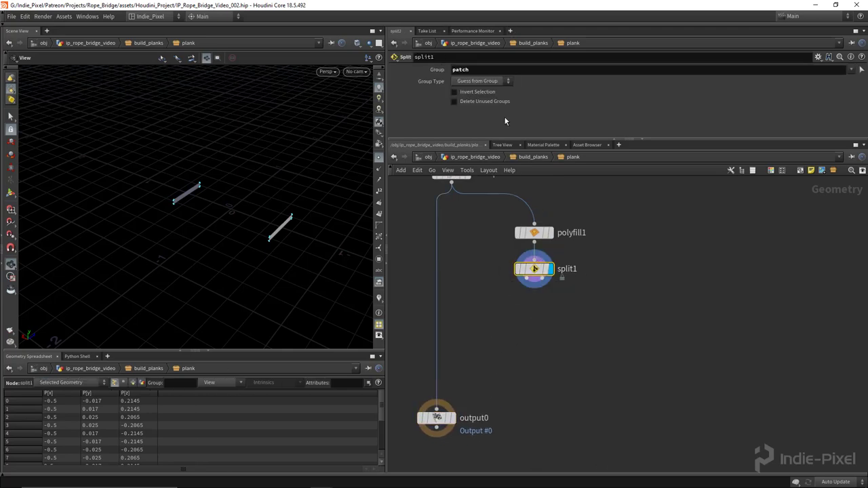
- Add a PolyExtrude node on split1's second output and display it to isolate the plank's end caps
key("Tab")
type("poly")
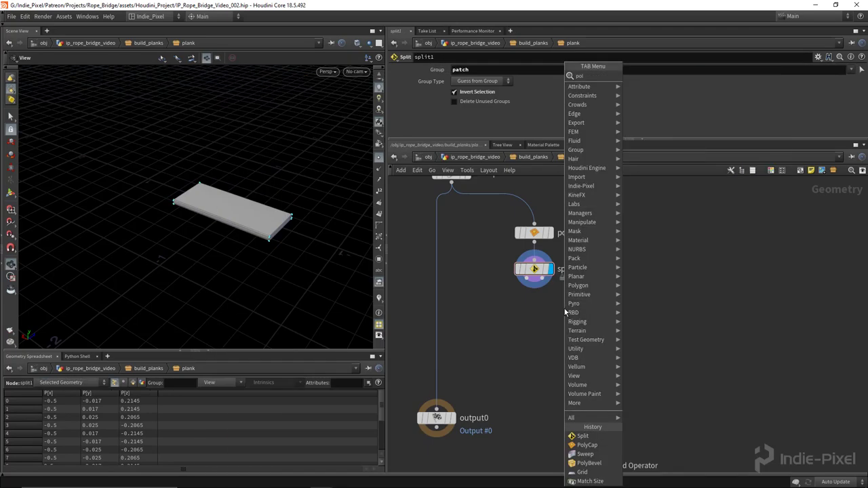
left_click(648, 138)
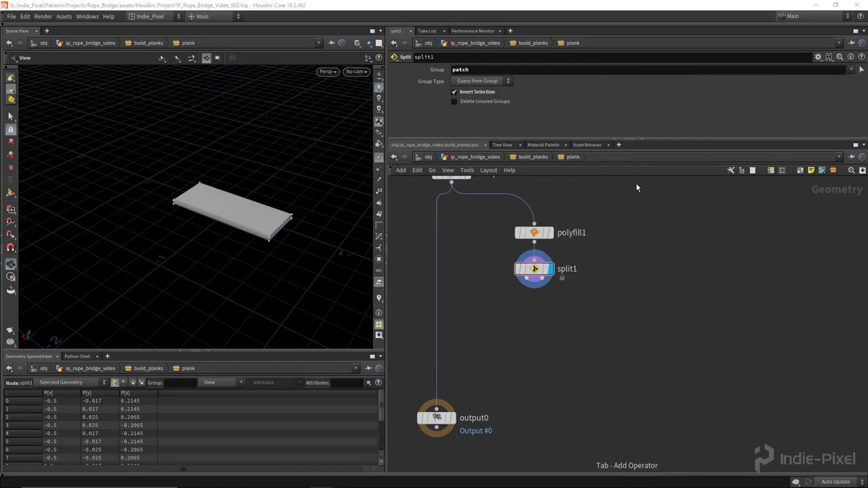
left_click(565, 301)
left_click(597, 322)
key("h")
- Set polyextrude1's distance to 0.01 and inset to 0.007
scroll(510, 118, "down", 2)
middle_click_drag(475, 128, 505, 135)
middle_click_drag(473, 94, 448, 123)
middle_click_drag(521, 341, 536, 330)
- Add a UV Project node below polyextrude1, display it, and show its projection handle and full transformation parameters
key("Tab")
type("uv")
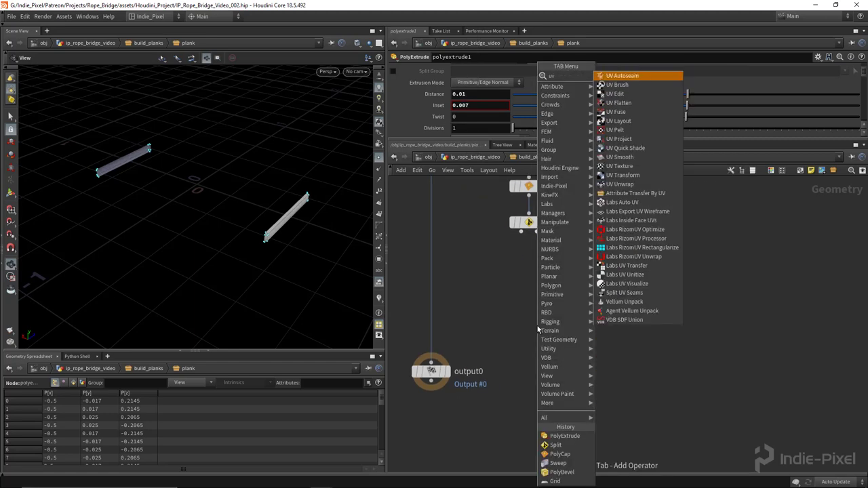
left_click(616, 139)
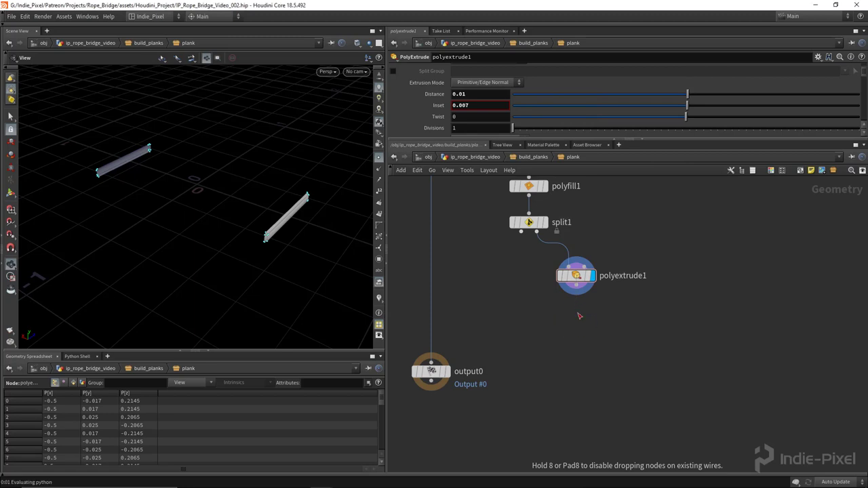
left_click(595, 323)
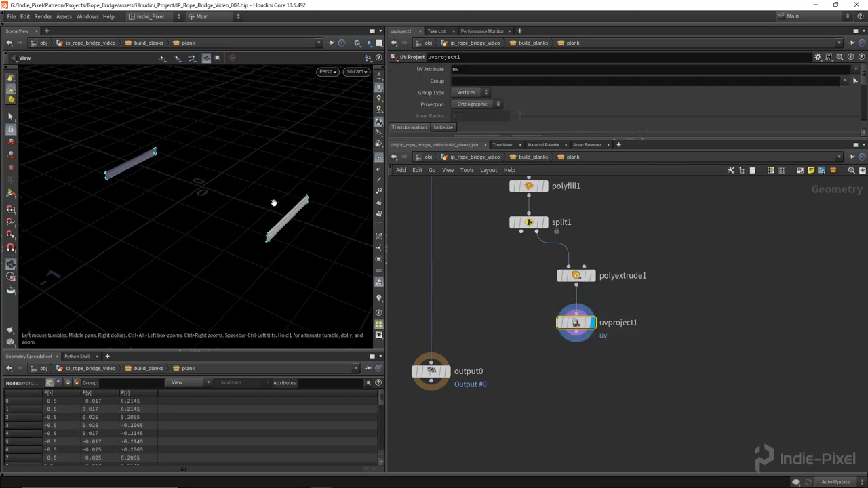
key("Return")
scroll(256, 209, "down", 3)
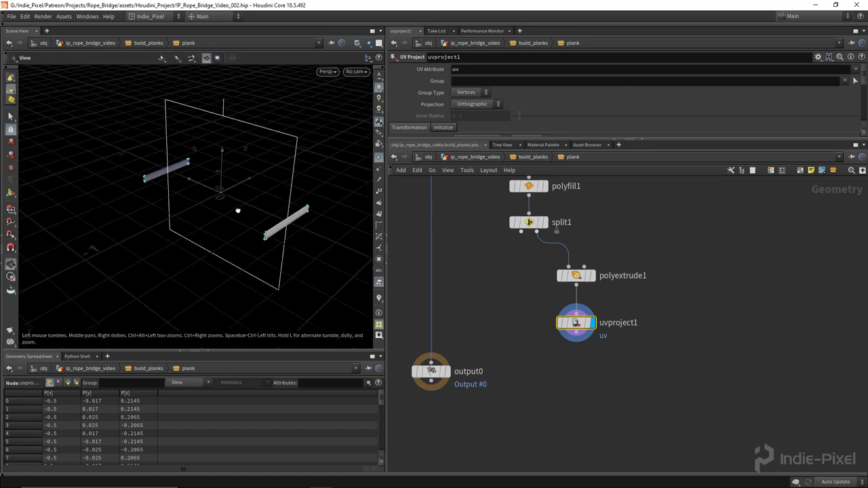
left_click_drag(671, 139, 610, 279)
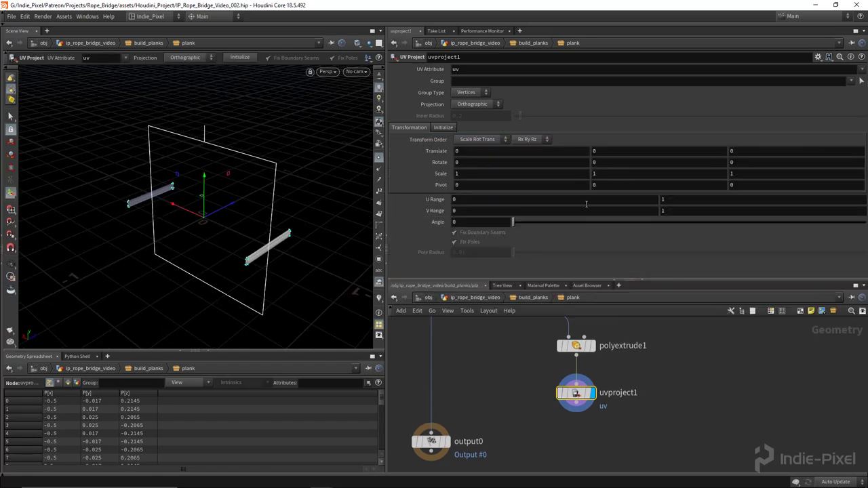
- Set uvproject1's Y rotation to 90 and check the end caps' projected UVs in the UV view
type("90")
key("Return")
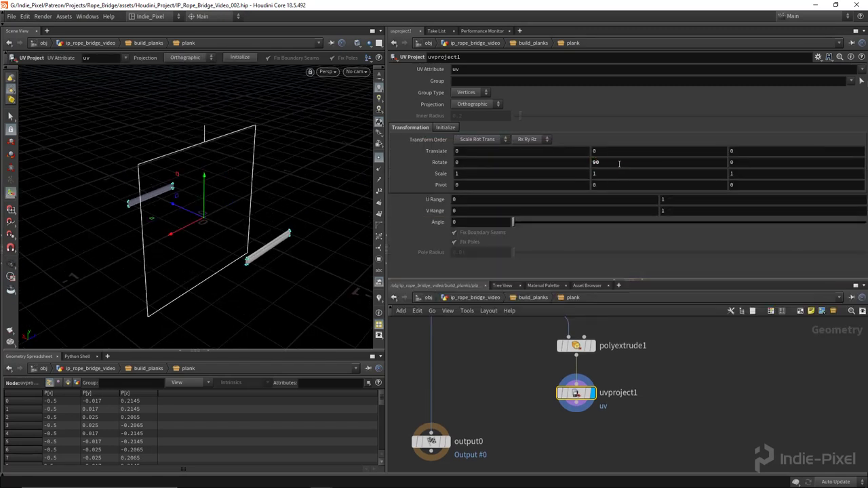
key("Escape")
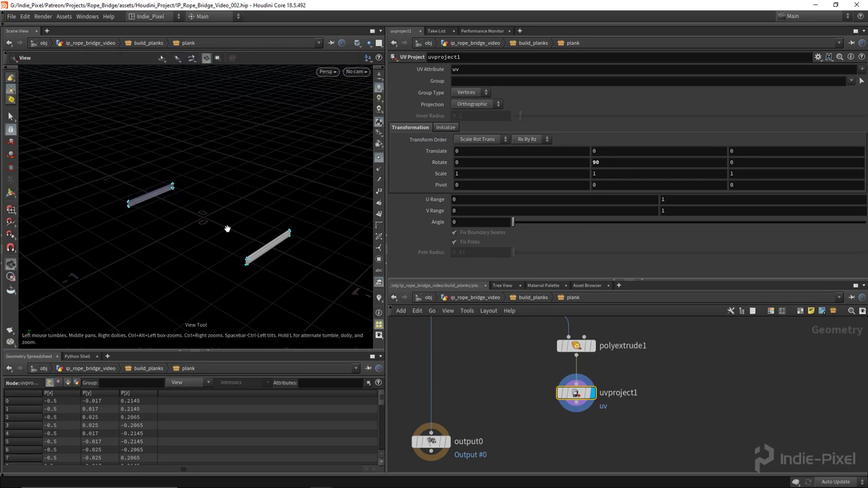
key("space+5")
scroll(220, 213, "up", 6)
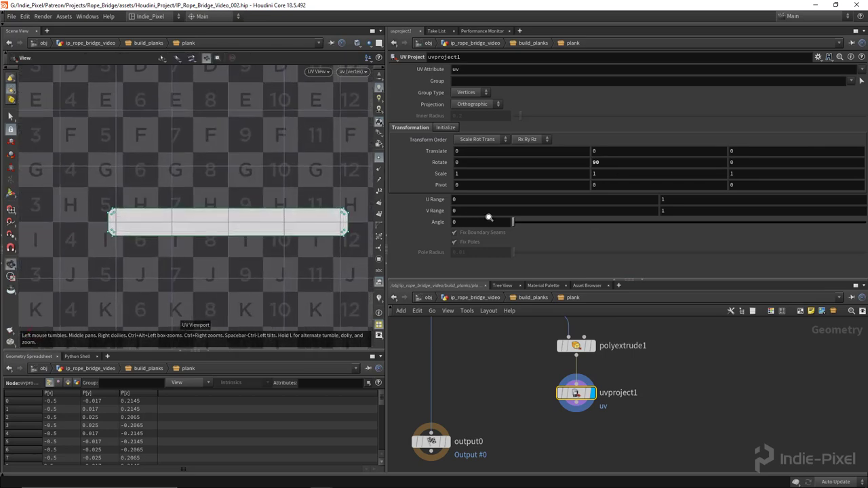
scroll(272, 228, "down", 4)
key("space+1")
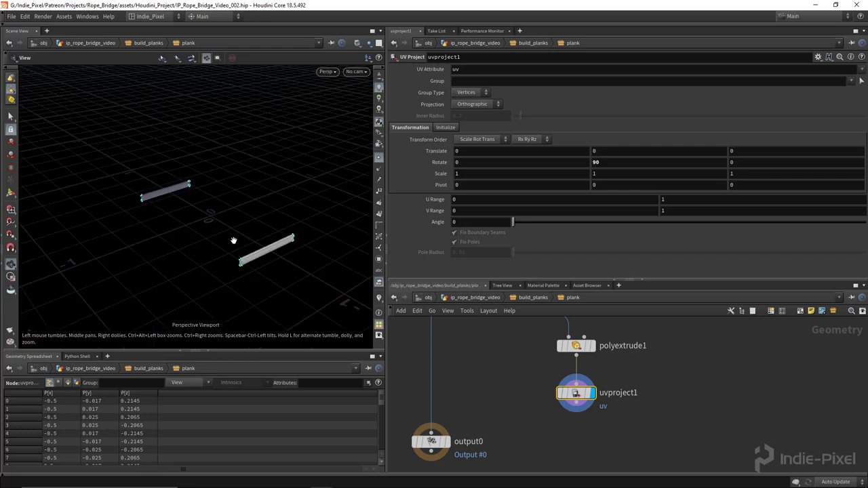
- Move output0 lower and add a displayed Merge node combining split1's first output with uvproject1
left_click_drag(657, 280, 656, 141)
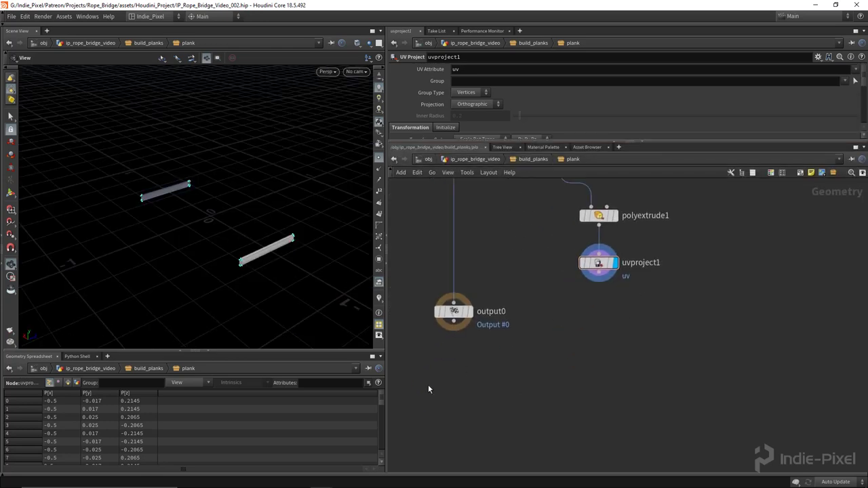
left_click(450, 310)
left_click_drag(449, 310, 442, 386)
key("Tab")
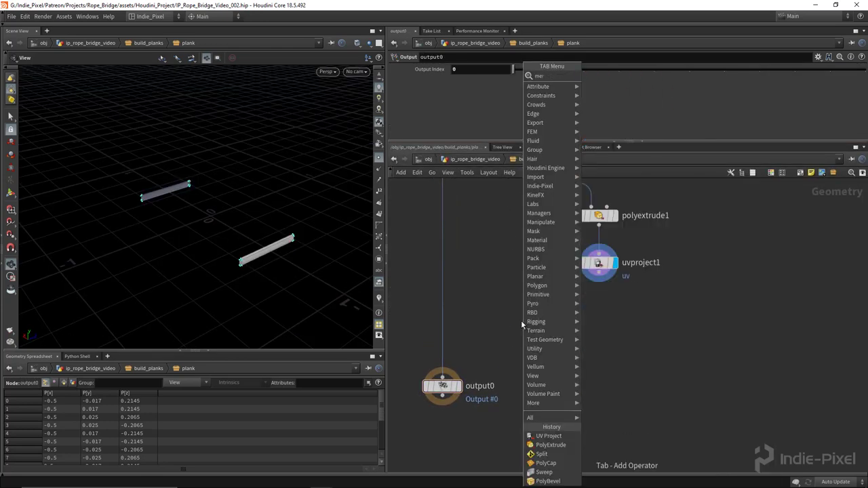
type("merge")
key("Return")
left_click(527, 321)
left_click_drag(539, 228, 523, 368)
left_click_drag(595, 334, 538, 367)
left_click(540, 377)
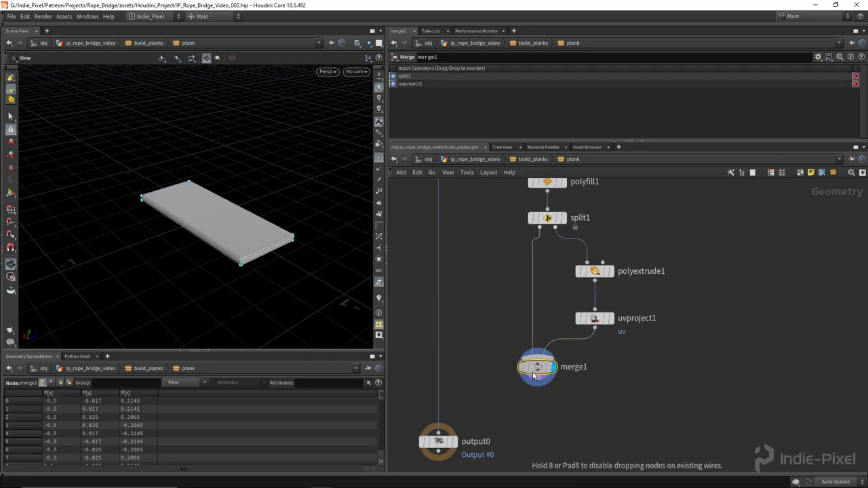
middle_click_drag(561, 403, 540, 336)
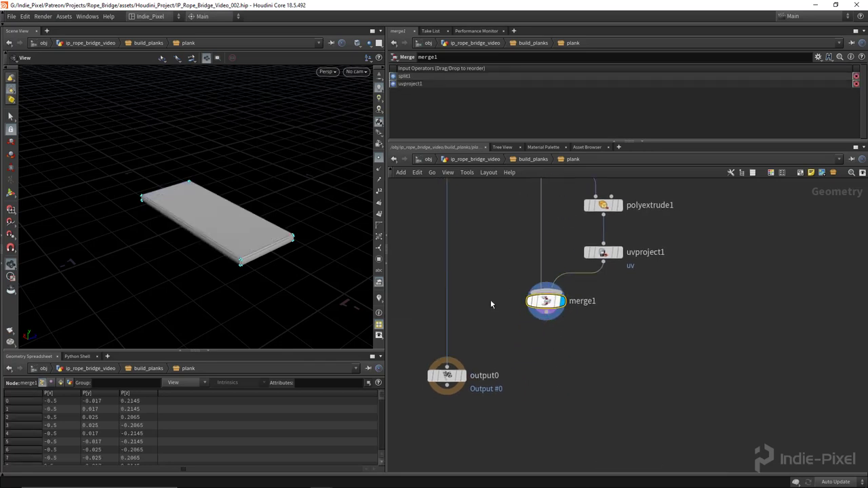
- Check the merged UVs, wire merge1 into output0, display it, and reposition the polyfill1-to-output0 chain beneath sweep1
key("space+5")
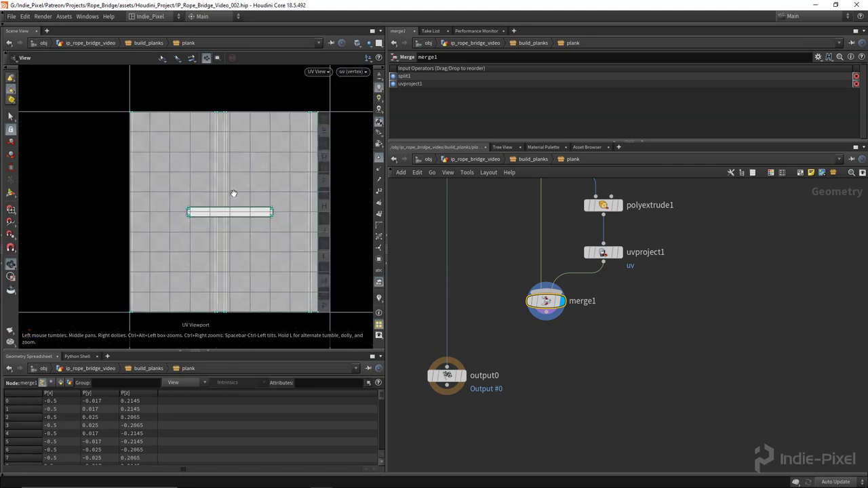
key("space+1")
middle_click_drag(561, 360, 545, 337)
left_click_drag(530, 290, 597, 396)
left_click(446, 351)
scroll(647, 332, "down", 8)
left_click_drag(566, 323, 541, 323)
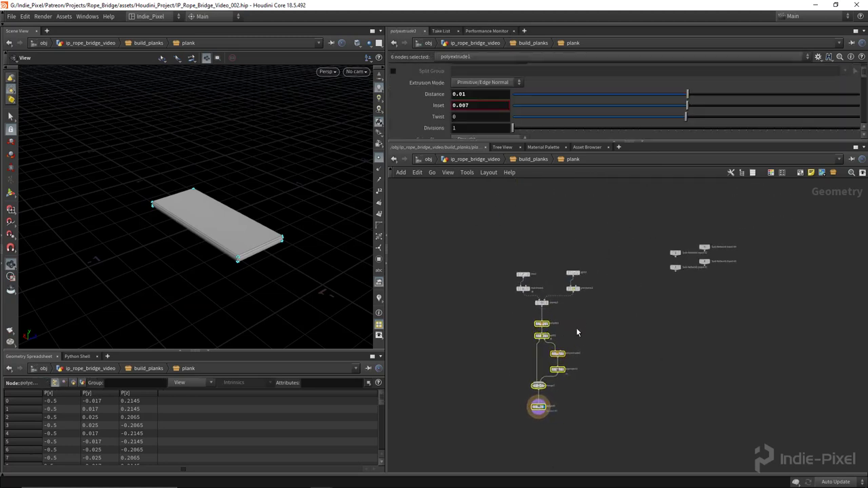
- Tidy the upper network by moving grid1 and its bevel node closer to line1, and frame all nodes
left_click(575, 328)
scroll(516, 282, "up", 3)
left_click_drag(556, 260, 560, 281)
scroll(561, 278, "up", 4)
left_click(562, 280)
key("h")
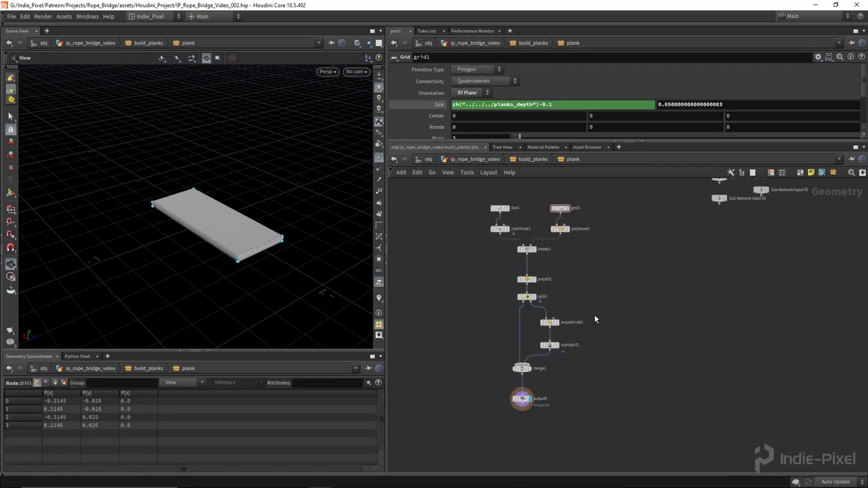
- Return to build_planks, detach matchsize1 from the old box chain, and feed it from the plank subnetwork instead
key("u")
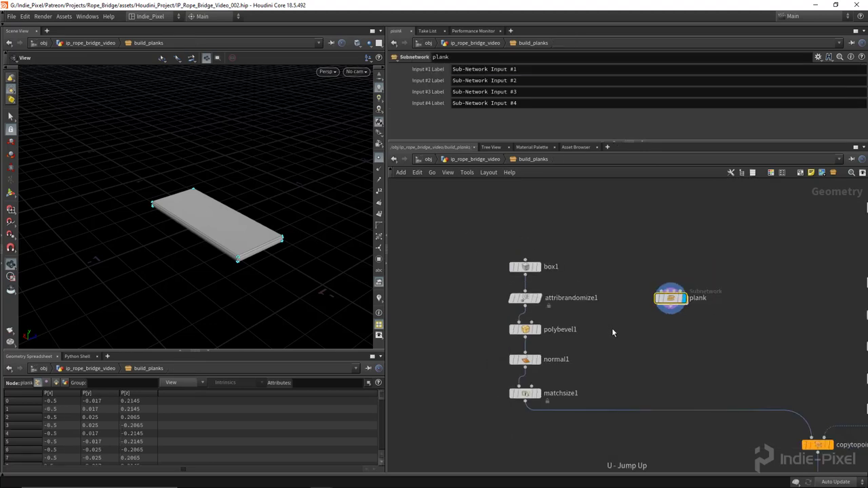
left_click_drag(203, 223, 270, 246)
left_click_drag(419, 392, 572, 389)
key("y")
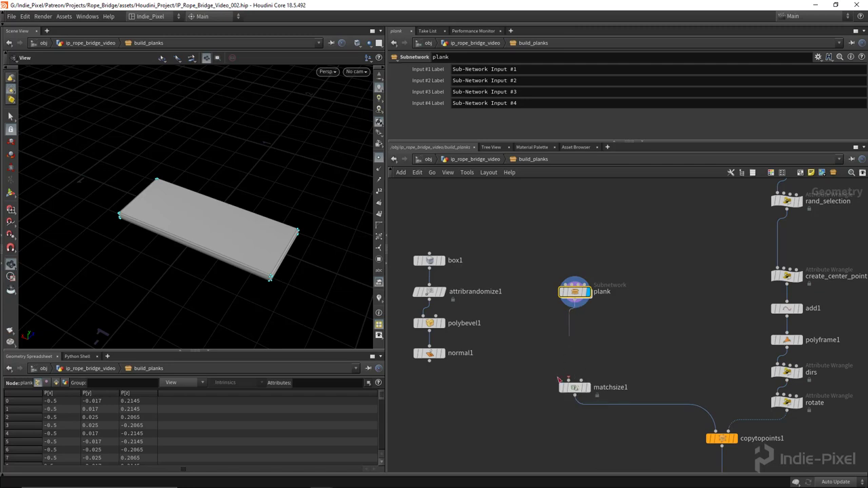
left_click_drag(575, 293, 575, 354)
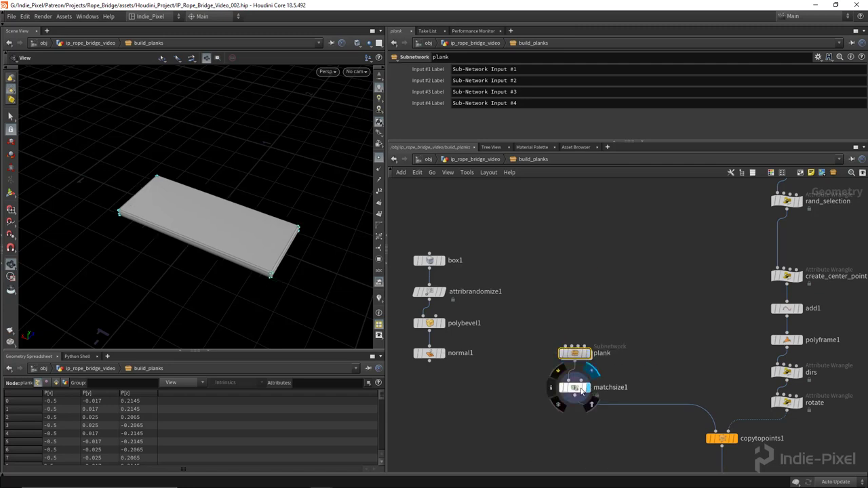
- Display matchsize1 and copytopoints1 in turn to inspect the planks on the bridge, and turn off point display
left_click(575, 388)
mouse_move(236, 197)
left_mouse_down()
mouse_move(194, 188)
mouse_move(224, 193)
left_mouse_up()
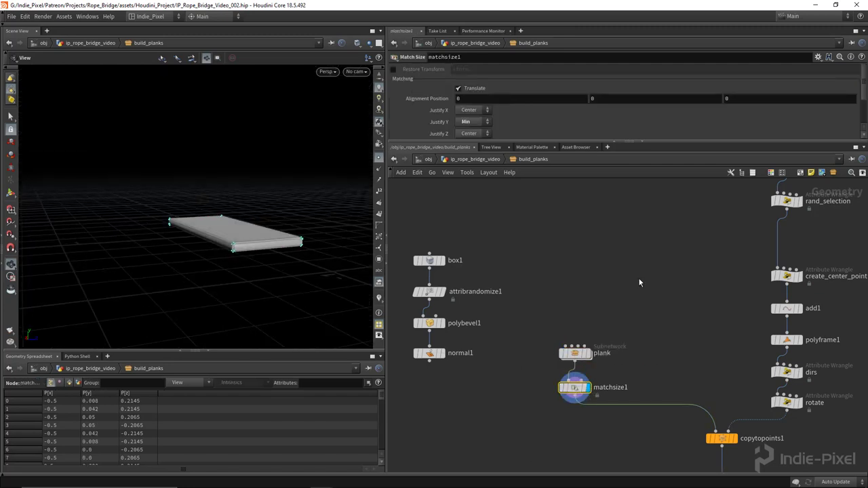
middle_click_drag(679, 358, 538, 263)
left_click(594, 343)
left_click_drag(229, 264, 355, 240)
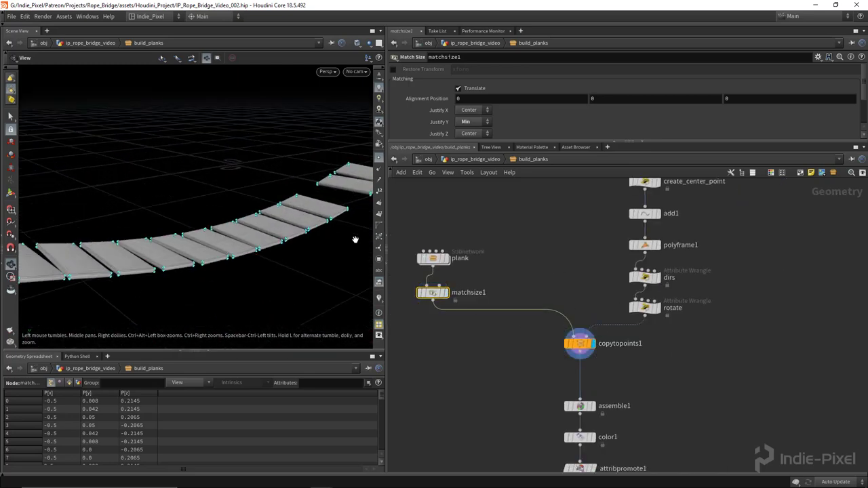
left_click(380, 159)
left_click_drag(223, 232, 292, 265)
middle_click_drag(523, 374, 649, 412)
scroll(649, 412, "down", 2)
left_click_drag(486, 380, 468, 212)
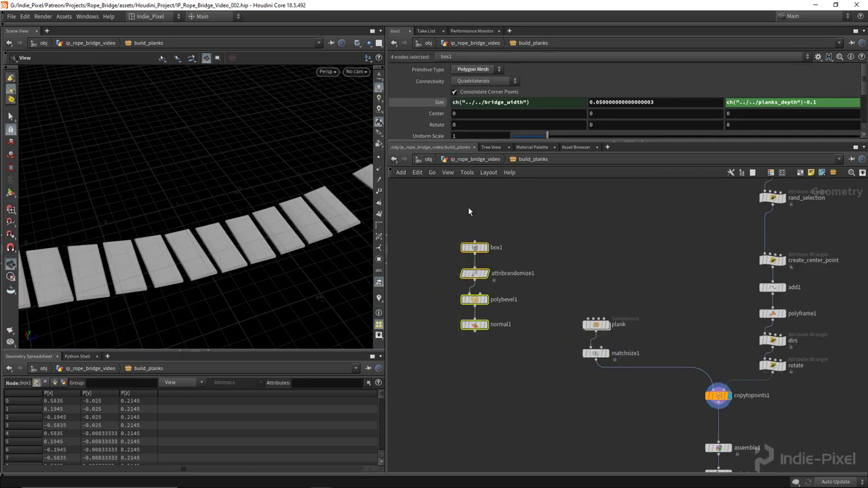
left_click(577, 221)
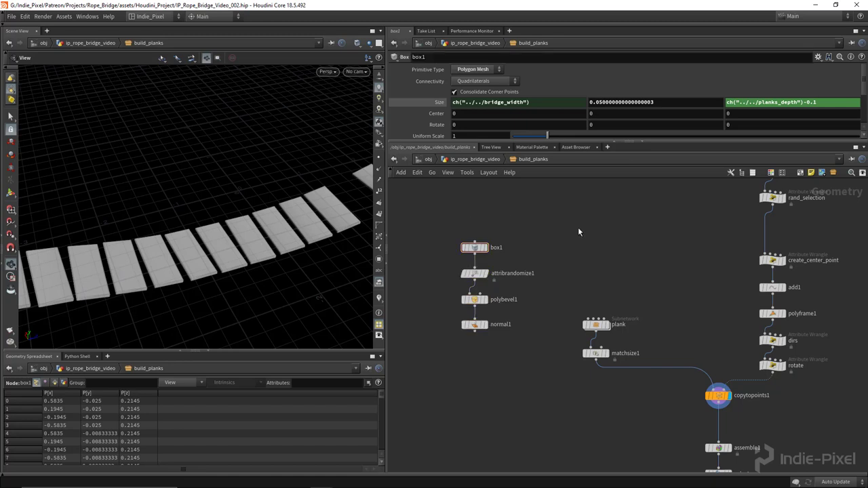
middle_click_drag(631, 282, 556, 269)
scroll(555, 269, "down", 2)
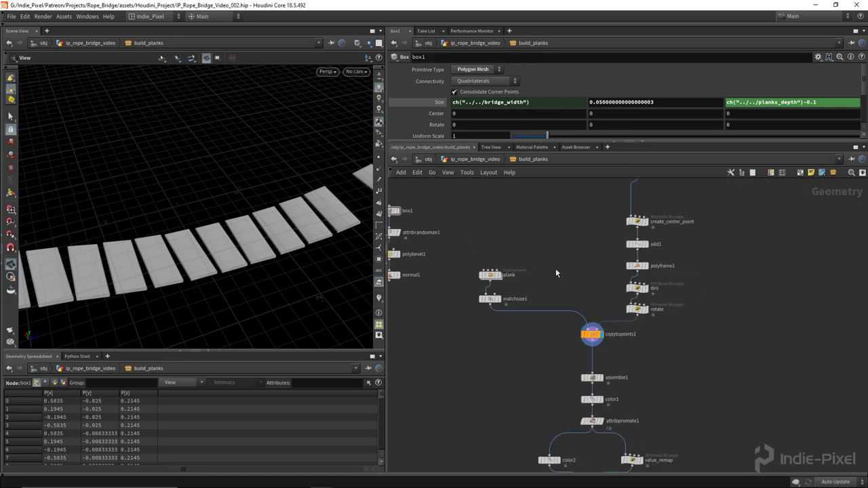
- Move copytopoints1 with its downstream nodes lower, and reposition plank and matchsize1 to make room below rotate
scroll(550, 374, "down", 1)
middle_click_drag(550, 374, 543, 319)
left_click_drag(567, 279, 555, 317)
left_click_drag(520, 238, 512, 275)
- Display the rotate wrangle and inspect the bridge's center curve points
scroll(504, 275, "up", 3)
middle_click_drag(646, 262, 591, 323)
scroll(592, 318, "up", 4)
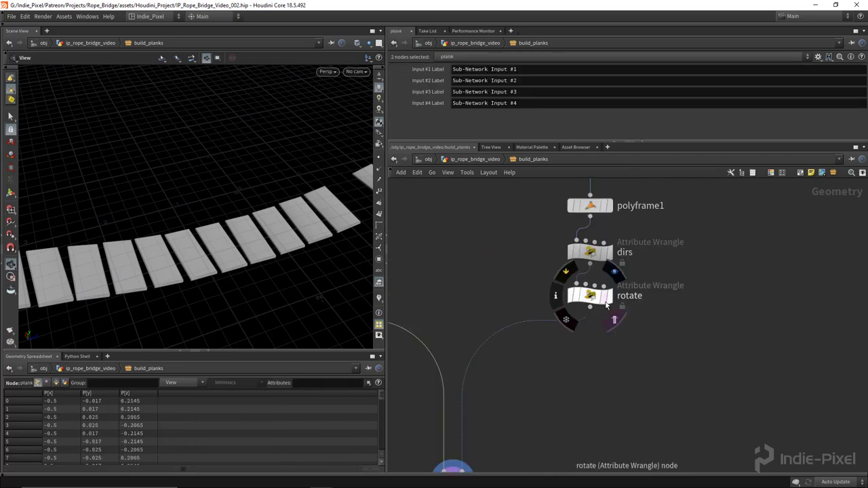
left_click(608, 296)
left_click(590, 296)
scroll(256, 238, "down", 3)
left_click_drag(256, 239, 367, 181)
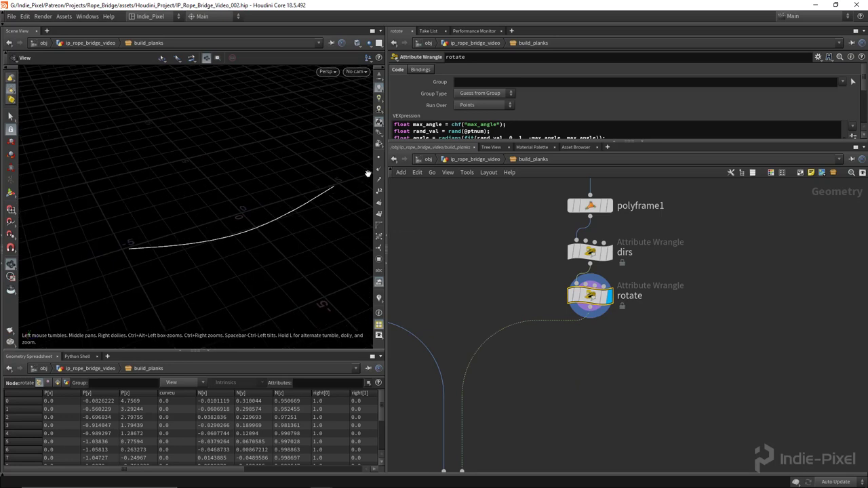
left_click_drag(234, 235, 180, 235)
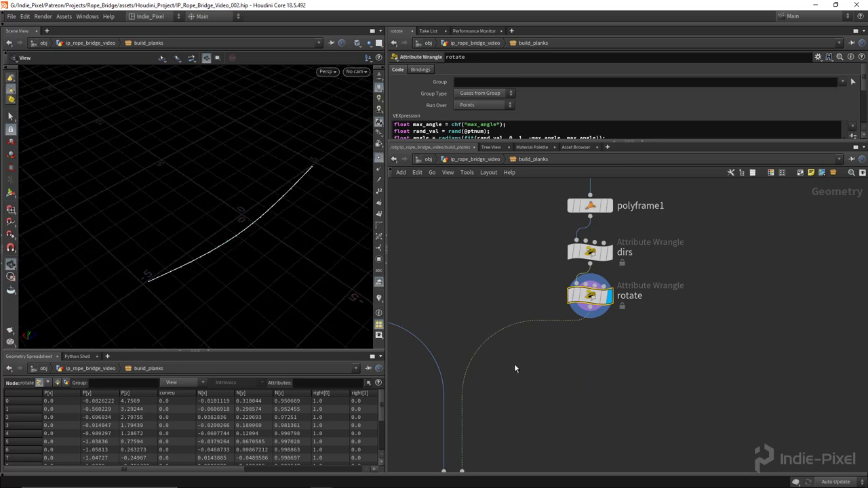
- Add a For-Each Point loop block below the rotate wrangle
key("Down")
key("Tab")
type("for")
key("Down")
key("Down")
key("Down")
key("Down")
key("Return")
left_click(528, 339)
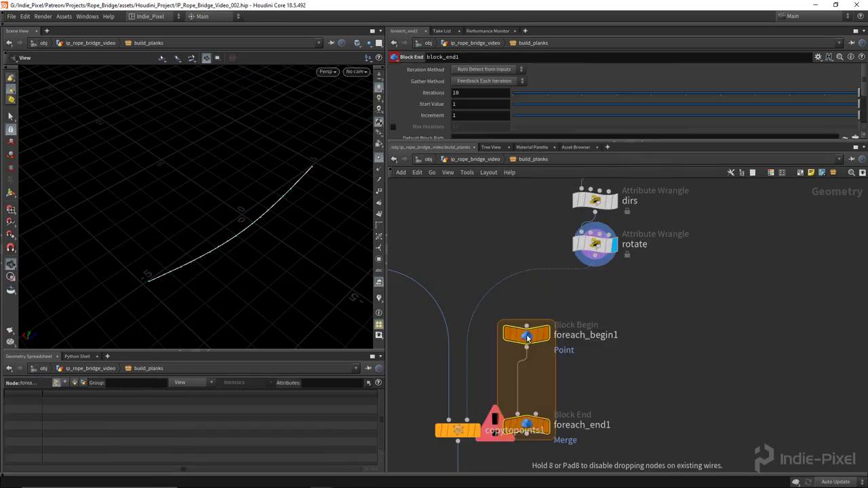
- Wire the for-each point loop around copytopoints1, between rotate and assemble1, and arrange its nodes
left_click_drag(536, 334, 538, 381)
left_click_drag(473, 345, 529, 368)
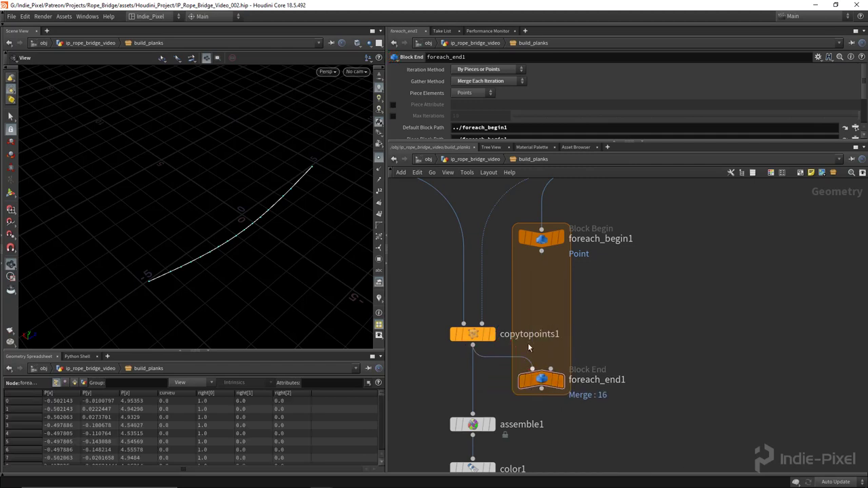
left_click_drag(541, 251, 481, 324)
left_click_drag(473, 334, 473, 287)
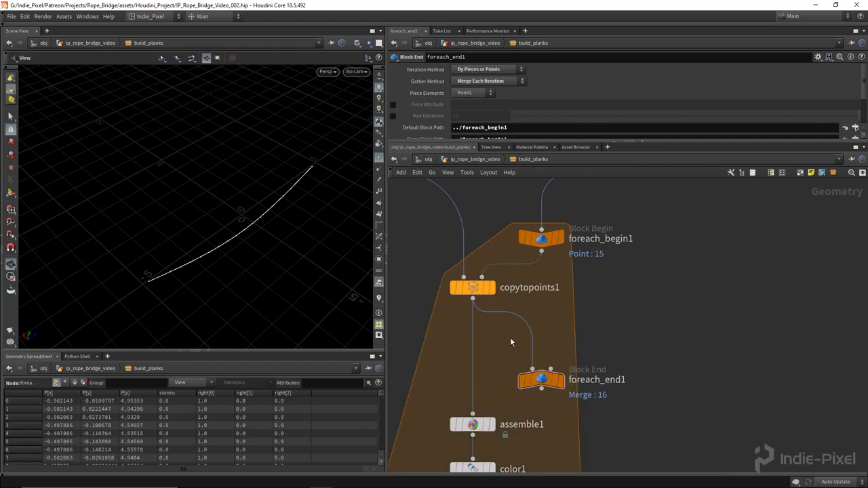
left_click_drag(543, 380, 542, 358)
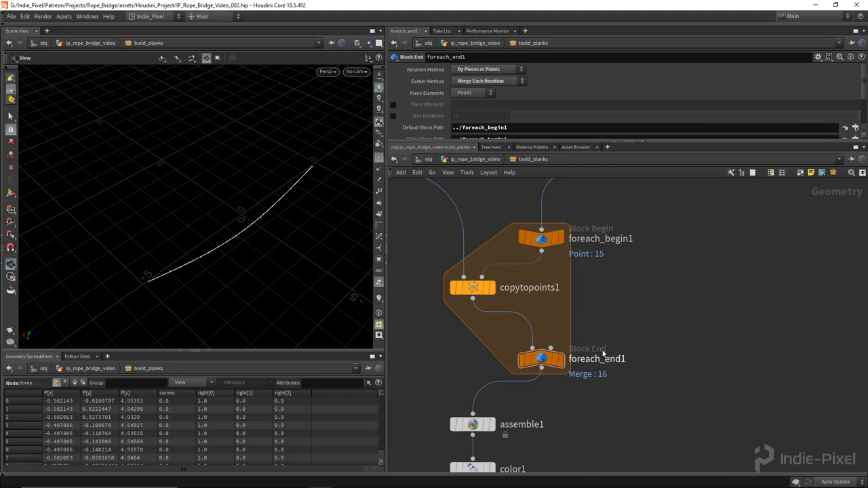
- Insert an Attribute Randomize node between rotate and foreach_begin1 and align it beneath rotate
scroll(604, 254, "down", 3)
middle_click_drag(605, 254, 576, 311)
scroll(576, 312, "up", 3)
key("Tab")
type("attr")
left_click(681, 257)
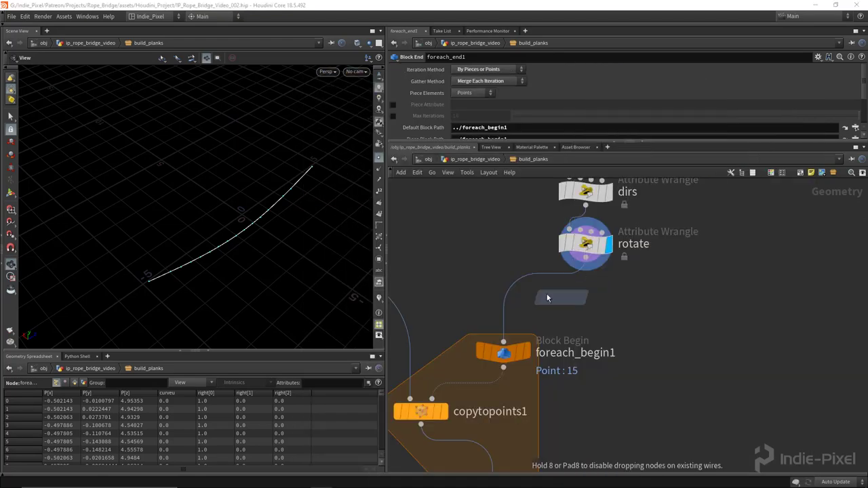
left_click(502, 300)
left_click_drag(533, 298, 586, 299)
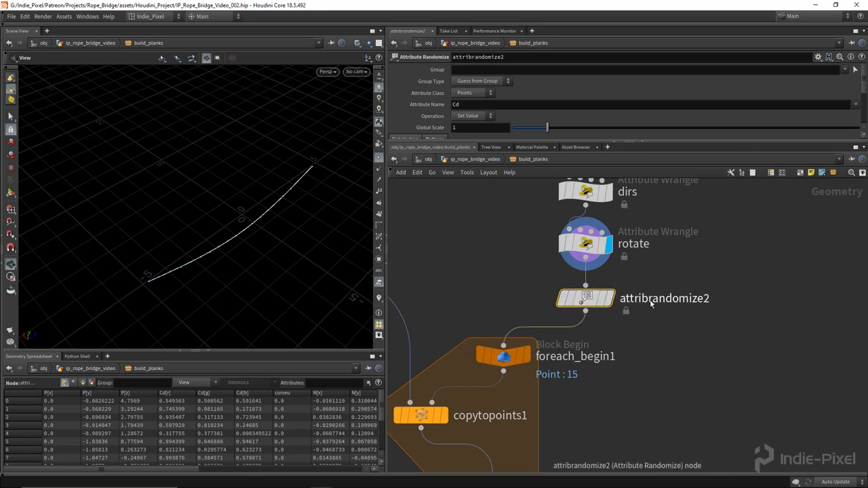
- Rename the new Attribute Randomize node to rand_width_scale
double_click(656, 299)
type("rand")
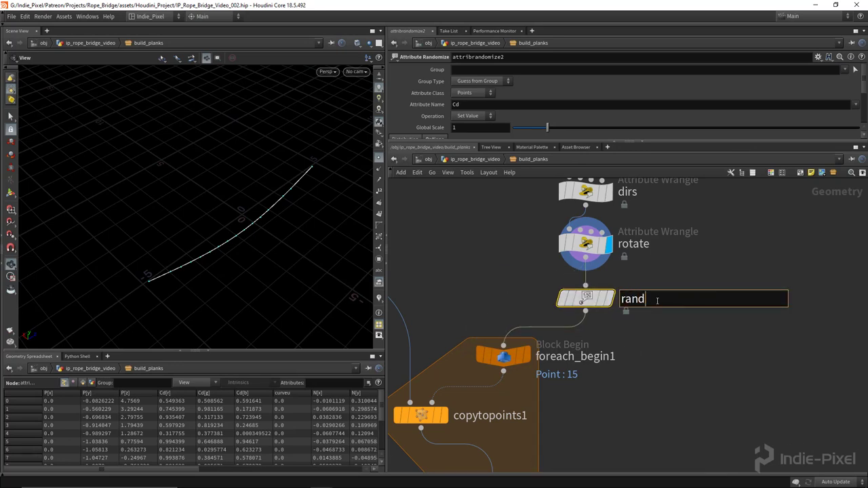
type("_width_scale")
key("Return")
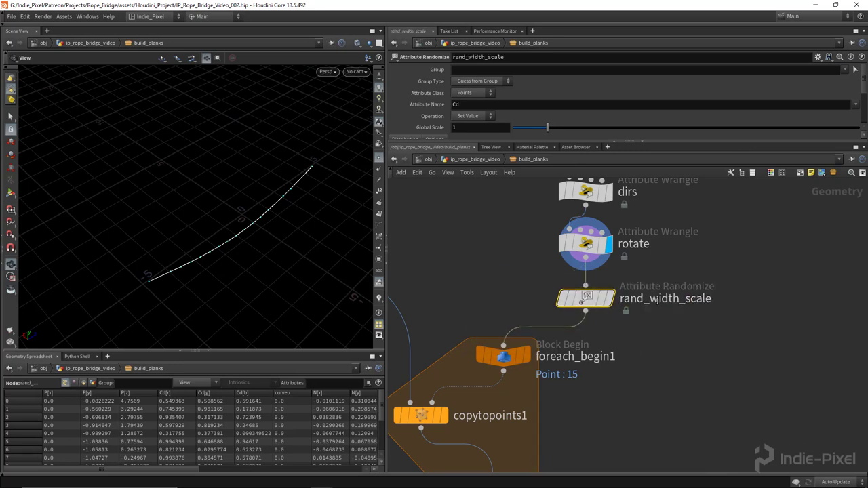
- Enlarge the parameter area and set rand_width_scale's attribute name to wscale and its dimensions to 1
left_click_drag(691, 139, 661, 205)
left_click(512, 105)
type("wscale")
key("Return")
scroll(514, 119, "down", 1)
left_click(526, 153)
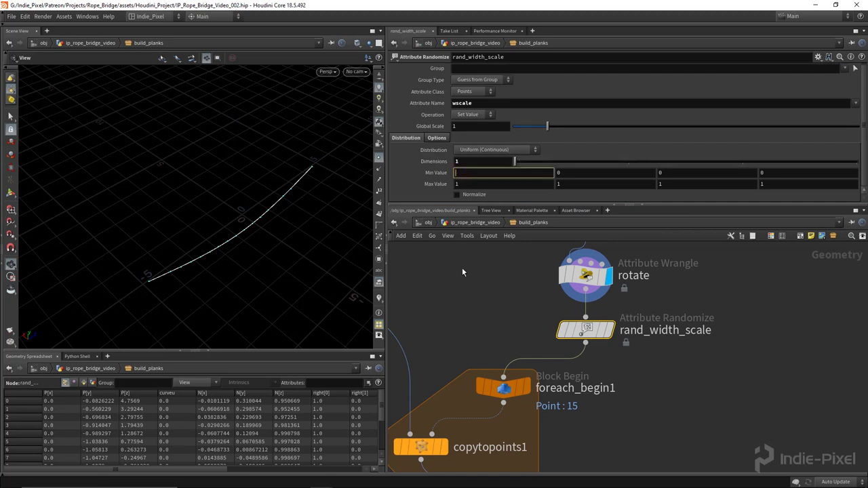
- Copy the bridge_width channel expression from box1's first Size value
scroll(466, 274, "down", 5)
middle_click_drag(380, 285, 539, 341)
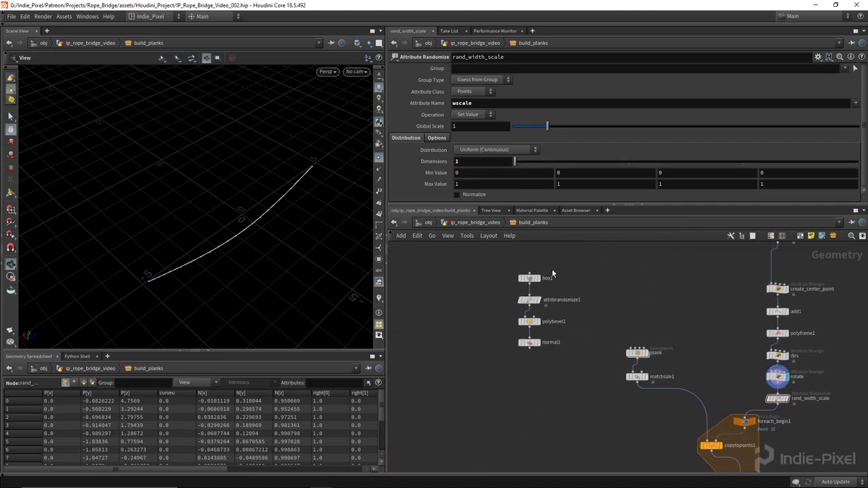
scroll(556, 278, "up", 3)
left_click(506, 289)
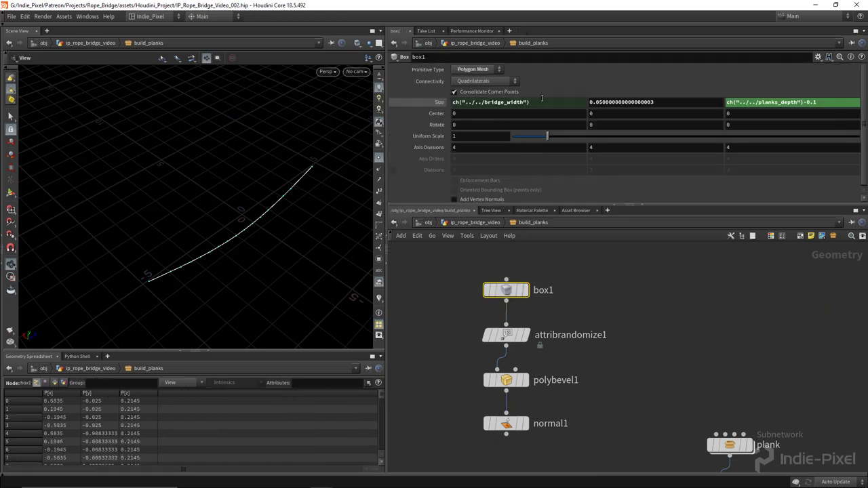
left_click(542, 99)
key("ctrl+c")
key("Escape")
- Set rand_width_scale's first Min Value to ch("../../bridge_width")+0.1
scroll(657, 359, "down", 3)
middle_click_drag(810, 425, 636, 367)
scroll(636, 367, "up", 3)
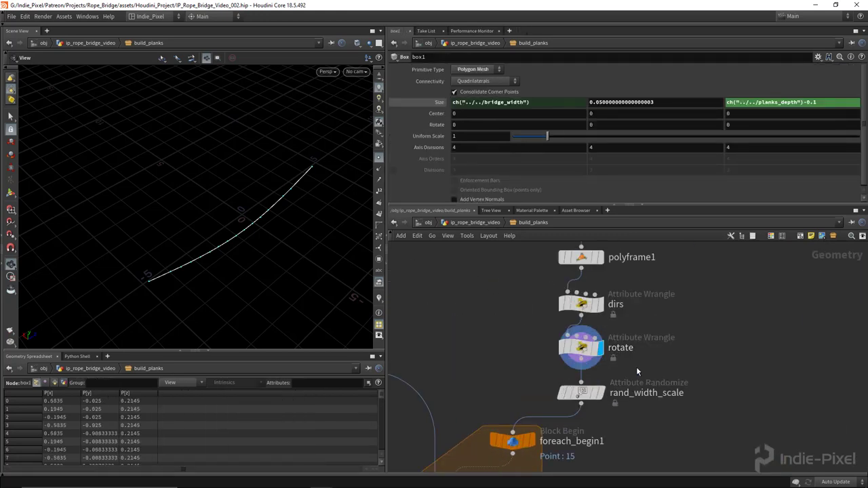
left_click(580, 393)
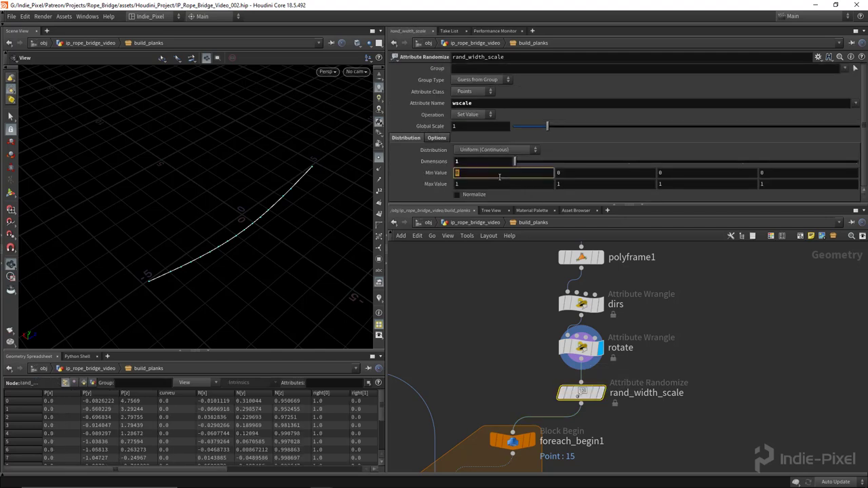
key("ctrl+v")
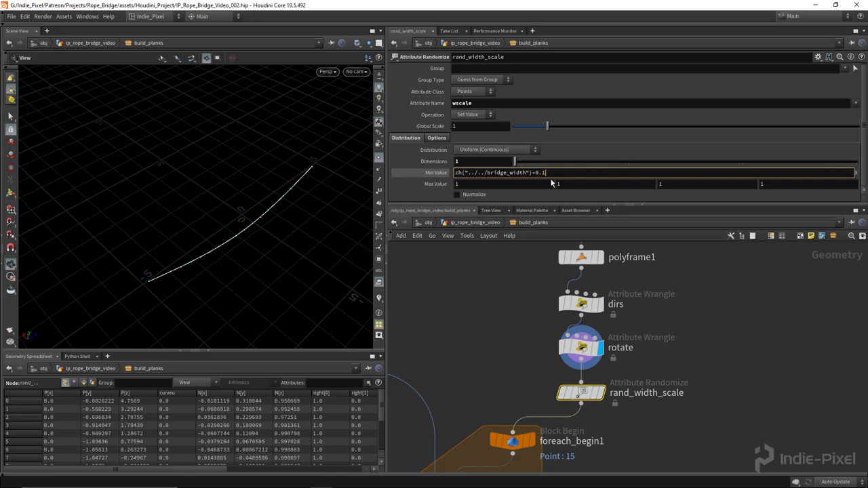
key("Return")
- Reuse the Min Value expression for rand_width_scale's first Max Value, changed to ch("../../bridge_width")+1
left_click(501, 173)
key("ctrl+c")
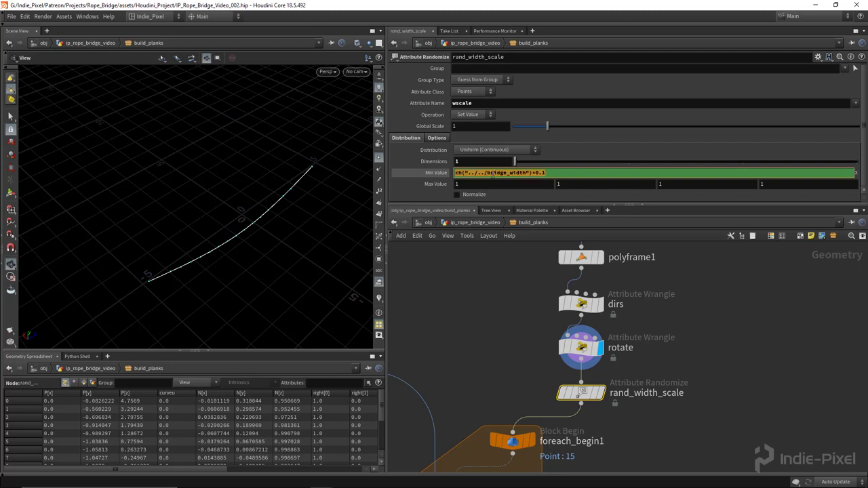
left_click(491, 187)
key("ctrl+v")
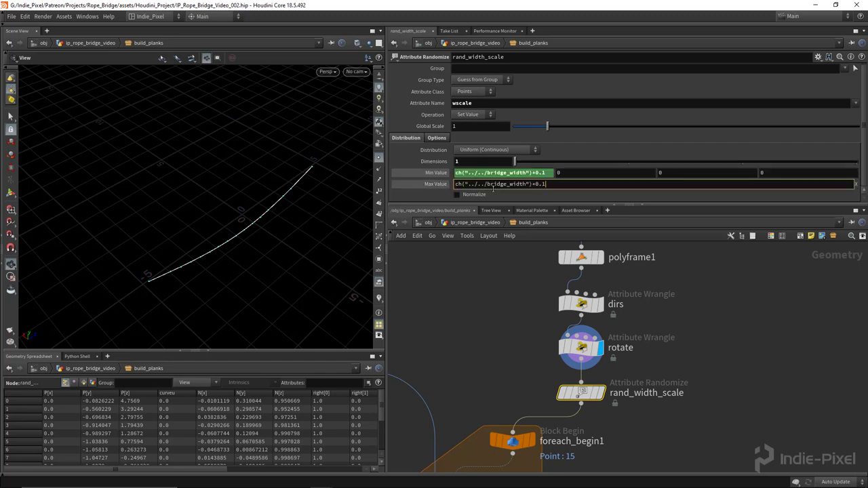
key("Return")
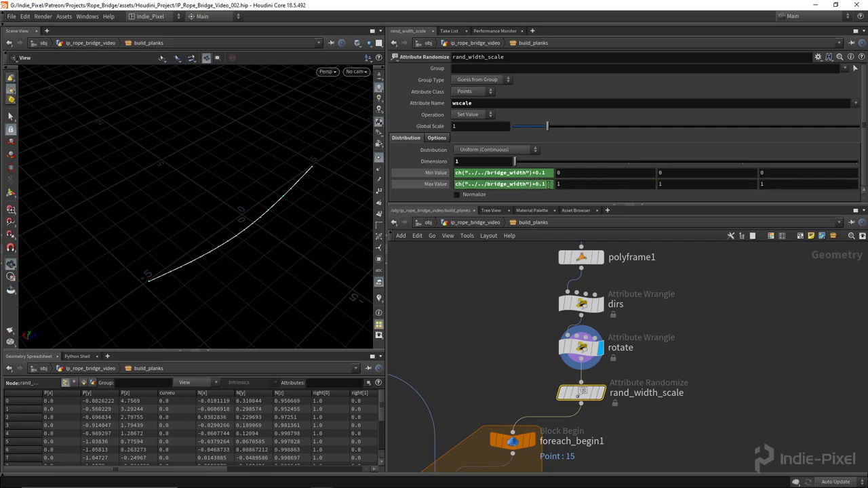
left_click(549, 184)
key("Return")
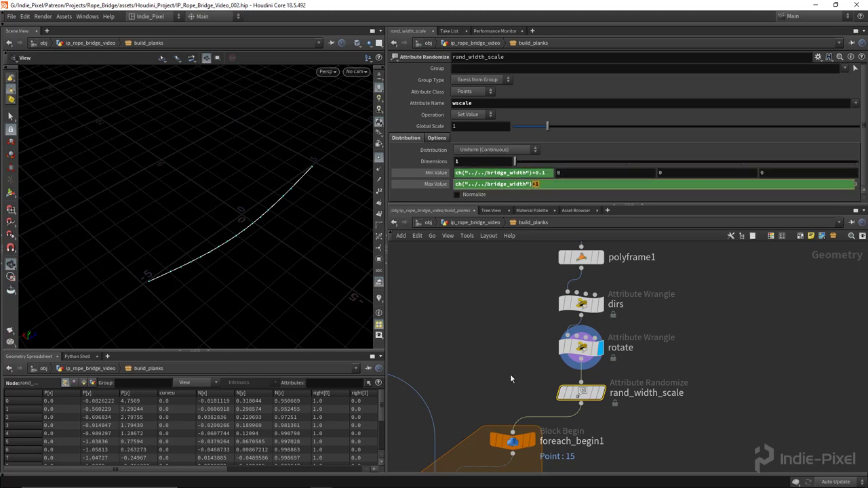
- Display rand_width_scale and enlarge the Geometry Spreadsheet to examine the points' wscale values
key("r")
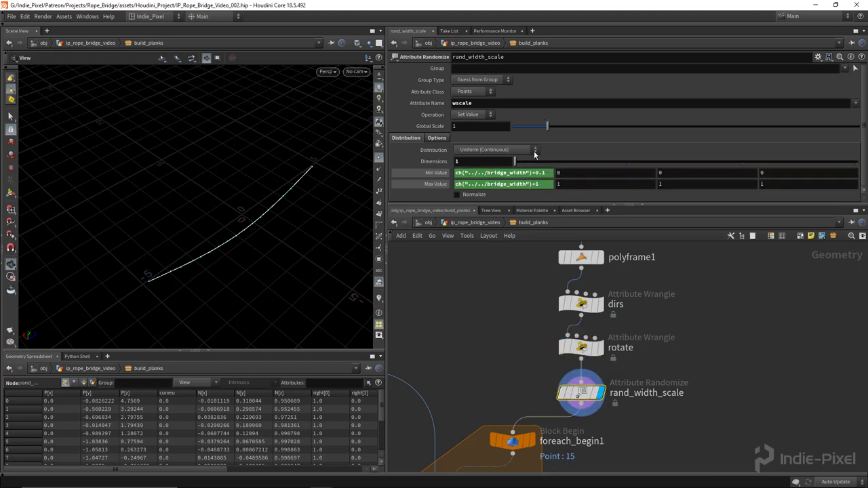
left_click_drag(310, 350, 304, 298)
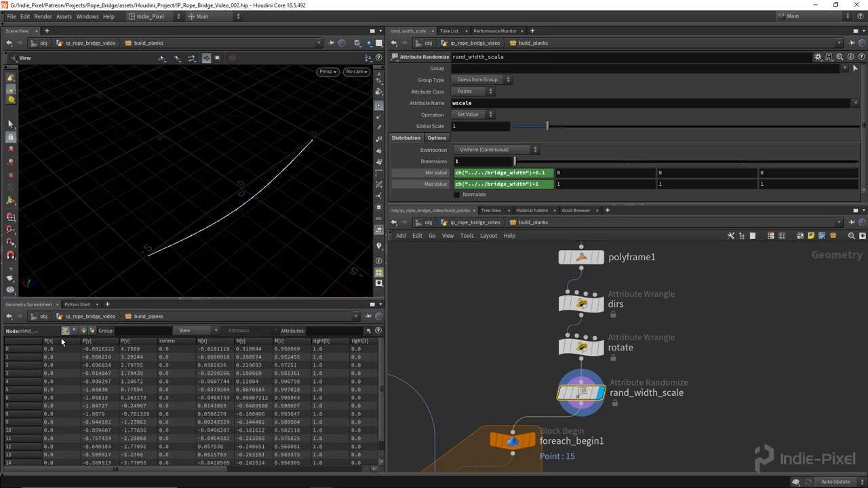
left_click_drag(383, 378, 536, 400)
left_click_drag(424, 475, 506, 477)
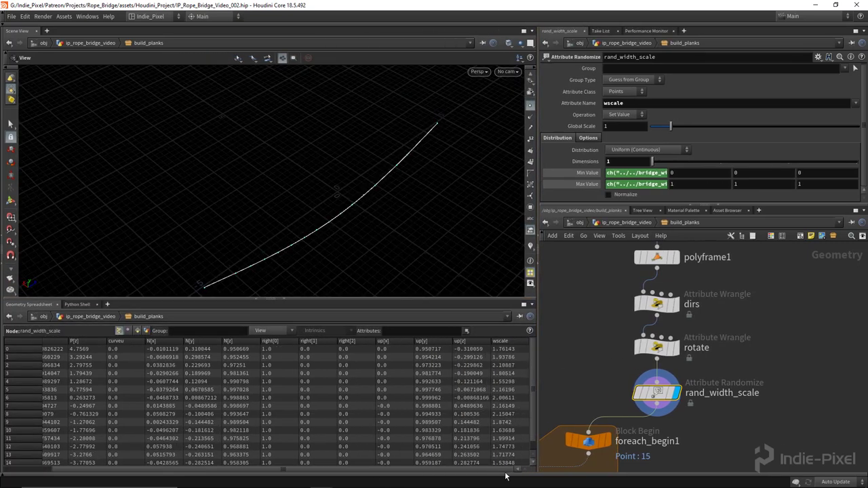
- Display foreach_begin1 and narrow the viewport and spreadsheet area again to inspect the single loop point
middle_click_drag(626, 374, 718, 266)
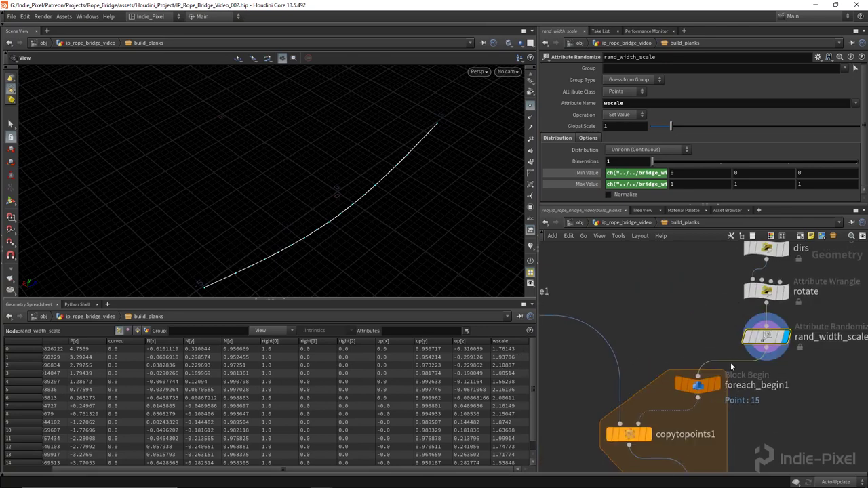
left_click(706, 333)
middle_click_drag(594, 356, 560, 337)
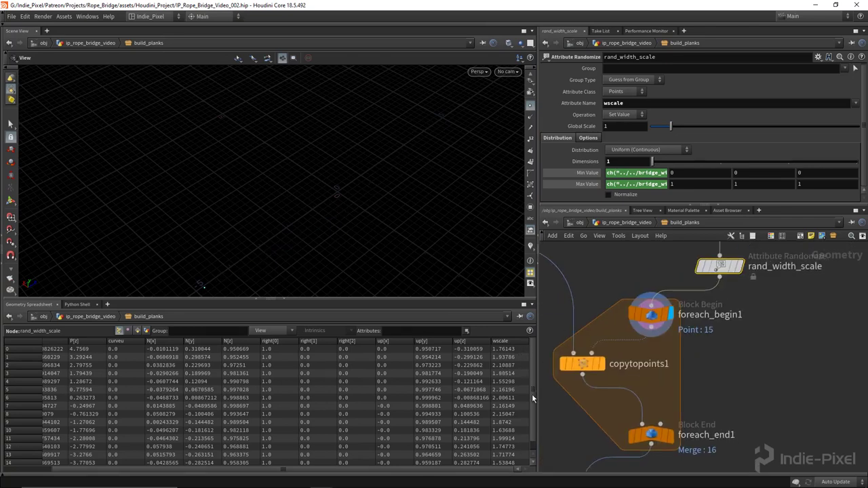
left_click_drag(535, 397, 405, 397)
left_click_drag(284, 257, 175, 196)
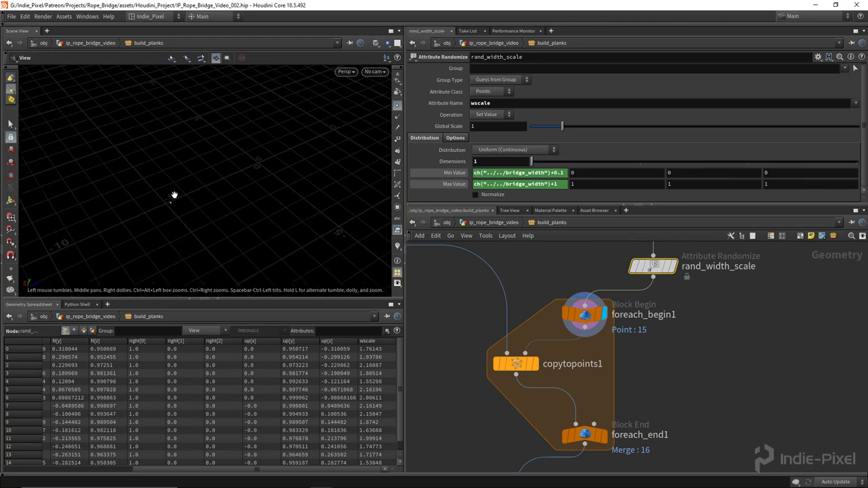
- Move copytopoints1 and the nodes downstream of it lower to make room beneath foreach_begin1
middle_click_drag(576, 368, 576, 301)
scroll(576, 301, "down", 3)
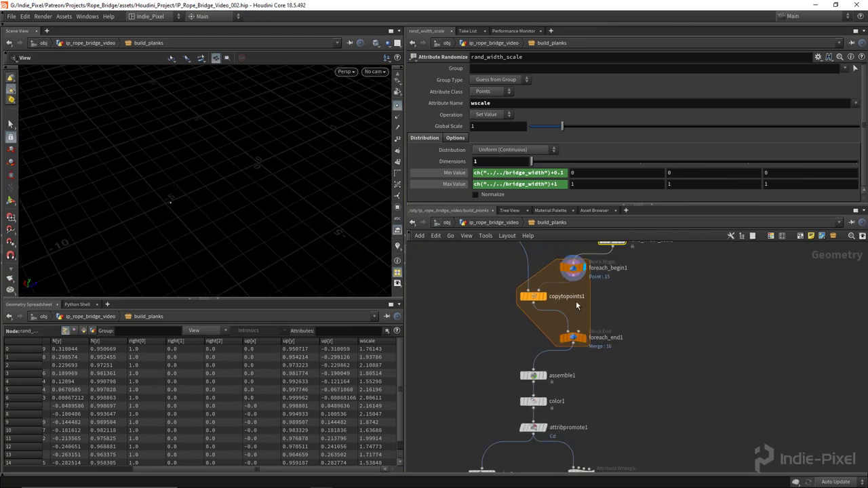
middle_click_drag(518, 394, 517, 337)
left_click_drag(497, 434, 596, 253)
middle_click_drag(571, 237, 562, 333)
scroll(561, 333, "up", 5)
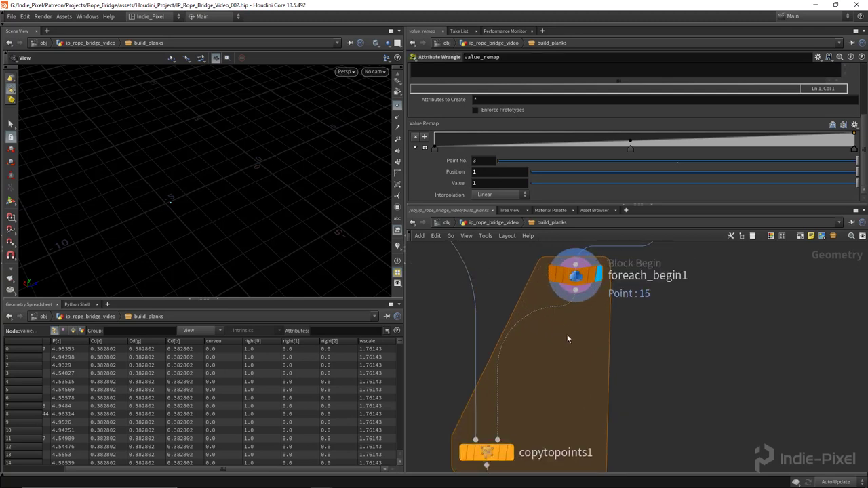
- Insert a Null node between foreach_begin1 and copytopoints1 and rename it loop_point
key("Tab")
type("nu")
key("Return")
left_click(569, 333)
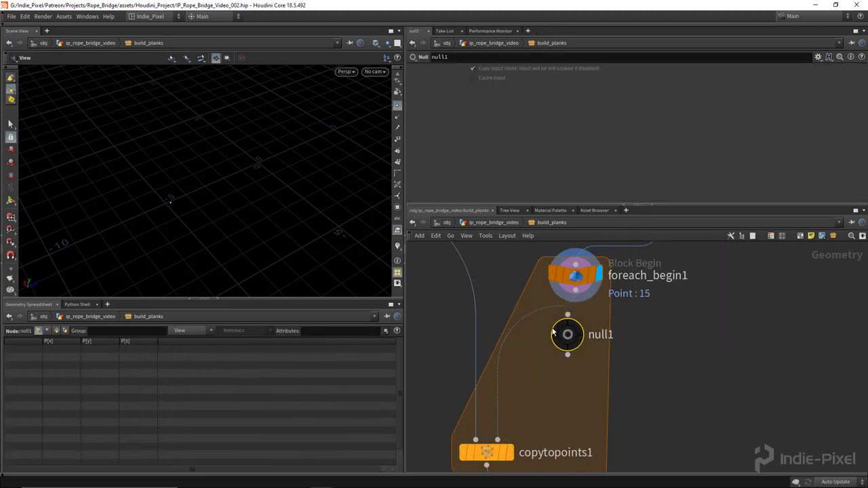
double_click(613, 333)
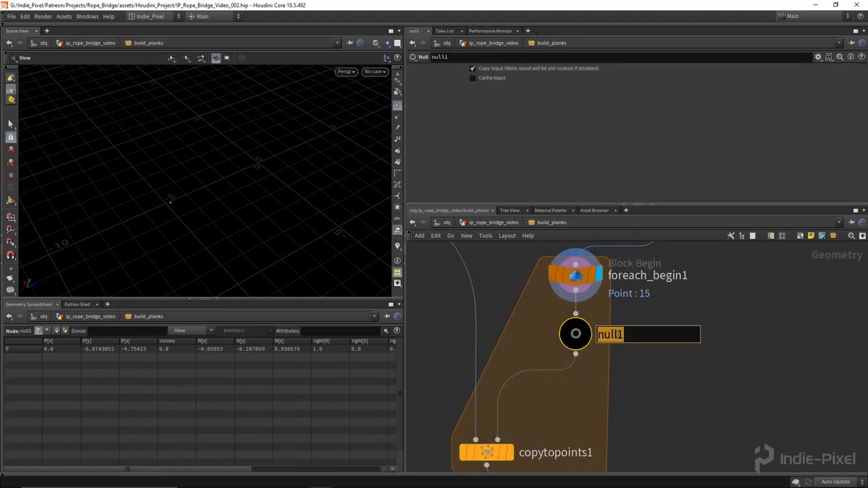
type("loop_point")
key("Return")
- Move the plank subnetwork and matchsize1 down beside the for-each loop
scroll(604, 346, "down", 3)
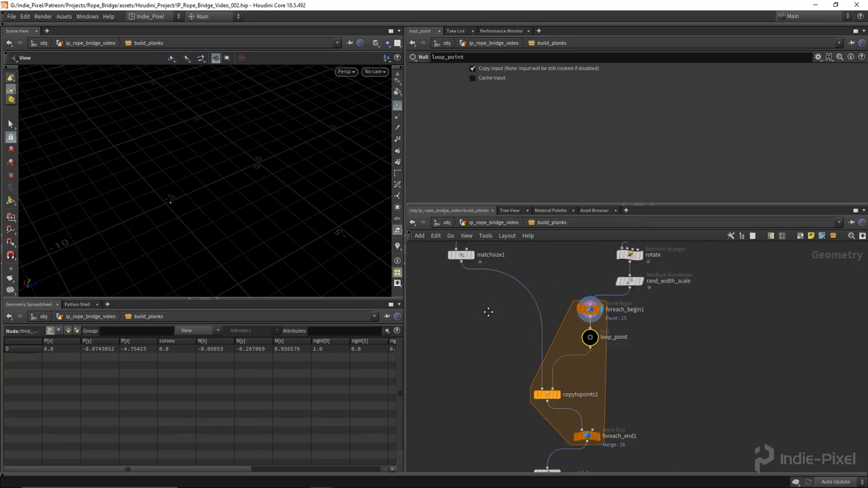
middle_click_drag(485, 309, 491, 362)
left_click_drag(505, 288, 536, 326)
left_click_drag(531, 399, 542, 411)
left_click(600, 377)
middle_click_drag(600, 377, 573, 345)
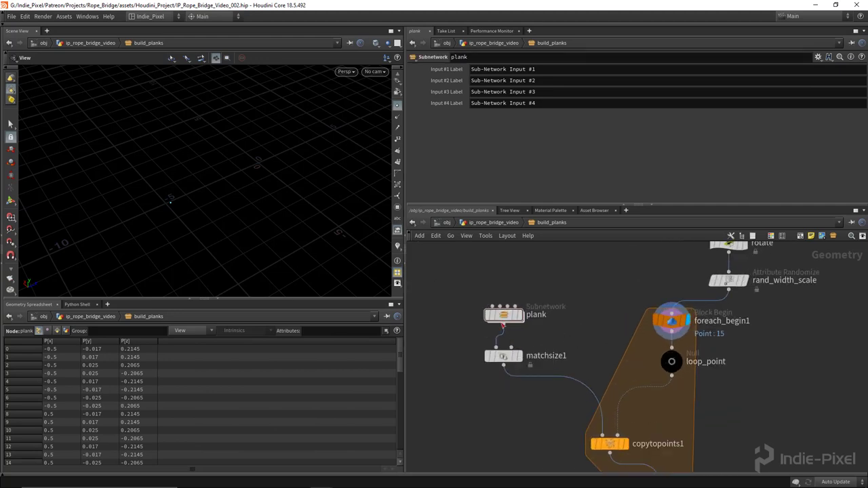
- Enter the plank subnetwork and show line1's parameters
double_click(503, 312)
scroll(552, 298, "up", 5)
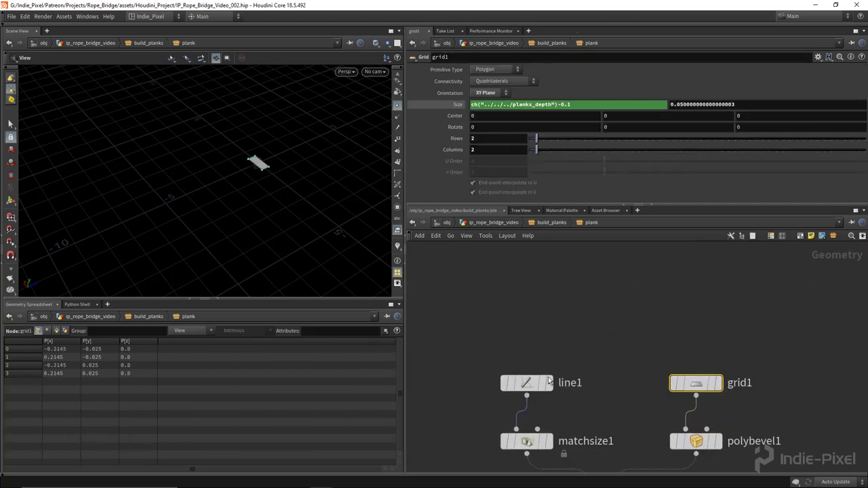
left_click(530, 384)
middle_click_drag(560, 341, 565, 306)
- Try a line1 length of 1.29 and check the plank's UV layout in the UV view
left_click_drag(220, 165, 281, 167)
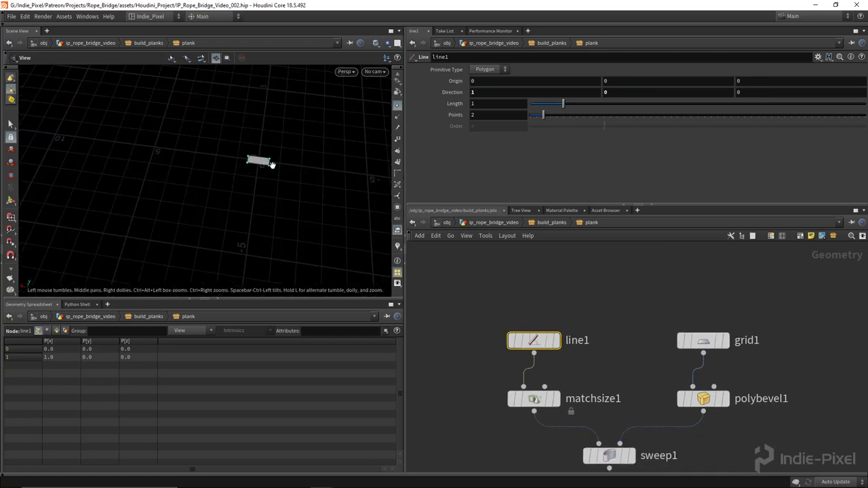
key("f")
mouse_move(563, 102)
left_mouse_down()
mouse_move(579, 105)
mouse_move(568, 112)
mouse_move(602, 107)
mouse_move(561, 108)
mouse_move(574, 114)
left_mouse_up()
key("space+5")
scroll(177, 190, "down", 6)
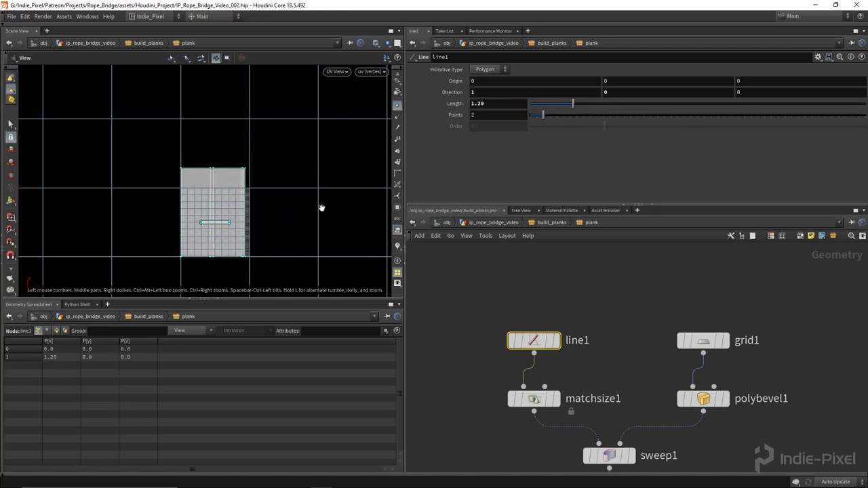
key("space+1")
key("h")
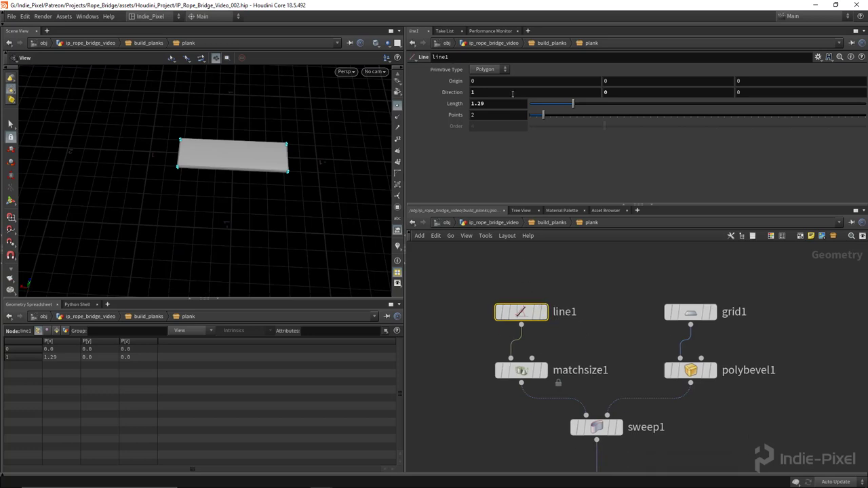
- Set line1's Length to the expression point("../../loop_point/")
left_click(501, 104)
type("point(")
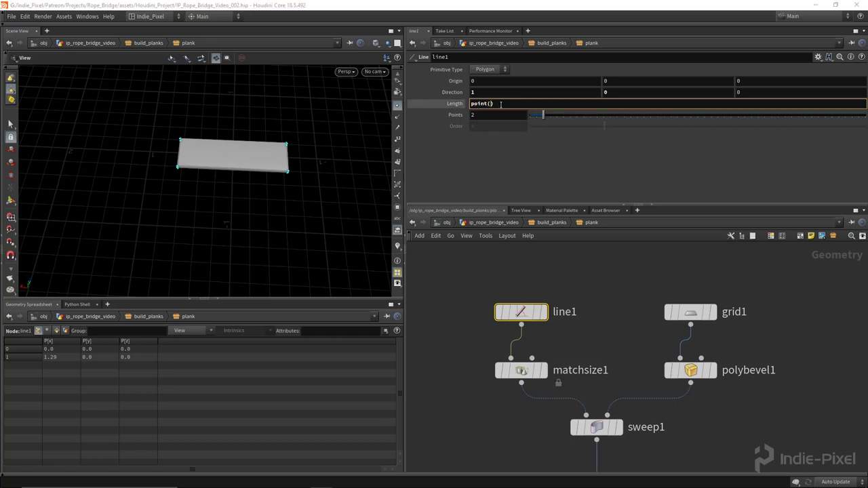
type("../../")
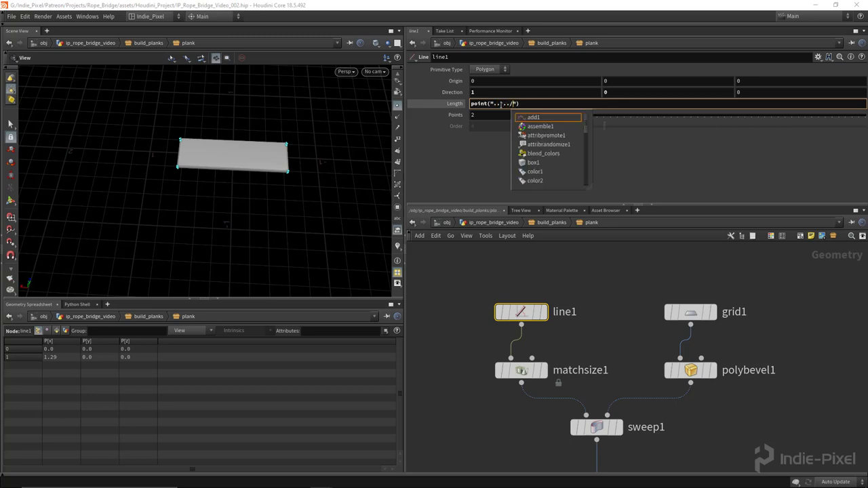
type("loop_p")
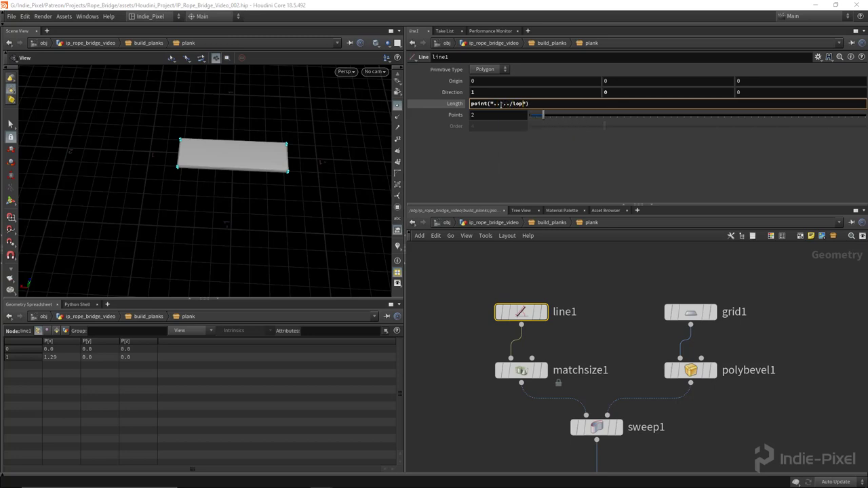
type("o")
key("Tab")
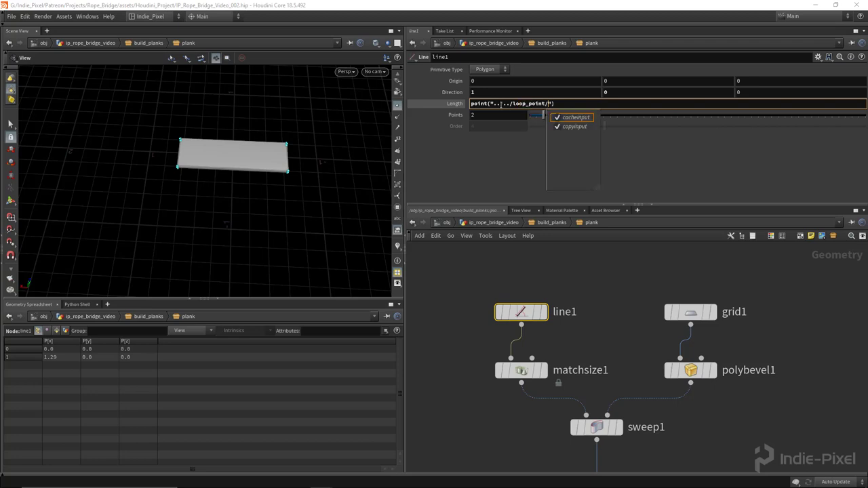
key("Return")
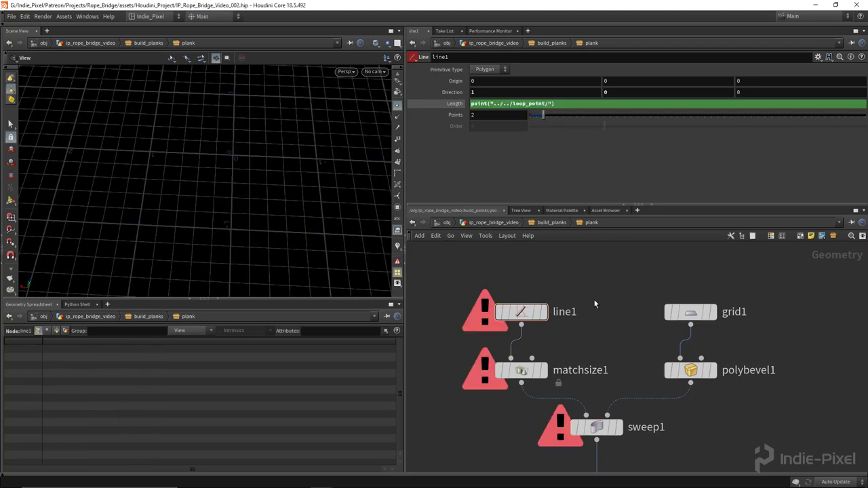
- Check the loop_point node in build_planks and complete line1's Length expression as point("../../loop_point/", 0, "wscale", 0)
key("u")
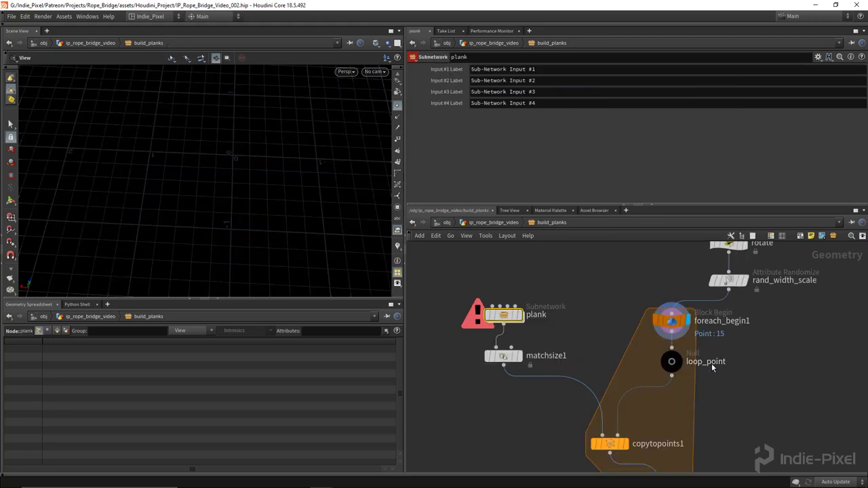
double_click(501, 324)
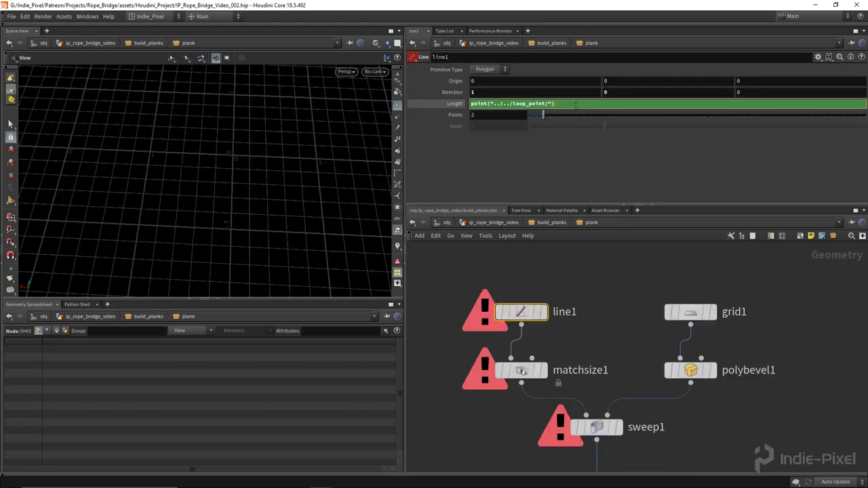
type(", 0")
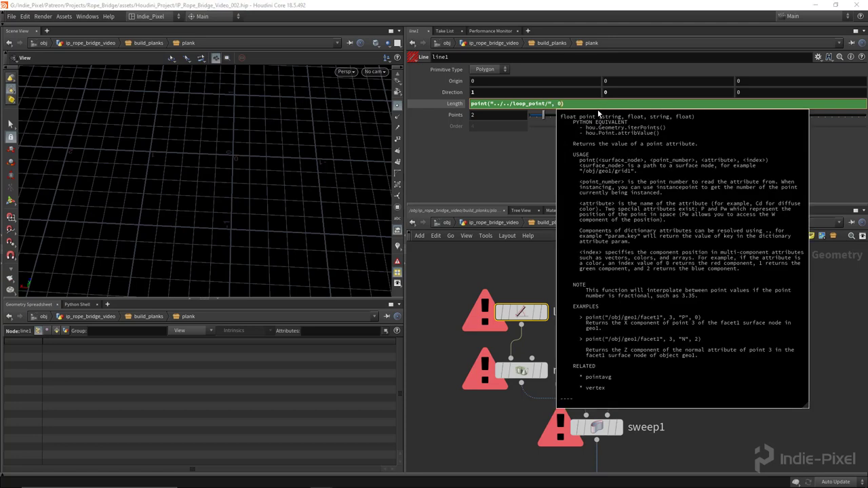
type(", \"wscale")
type("\"\"")
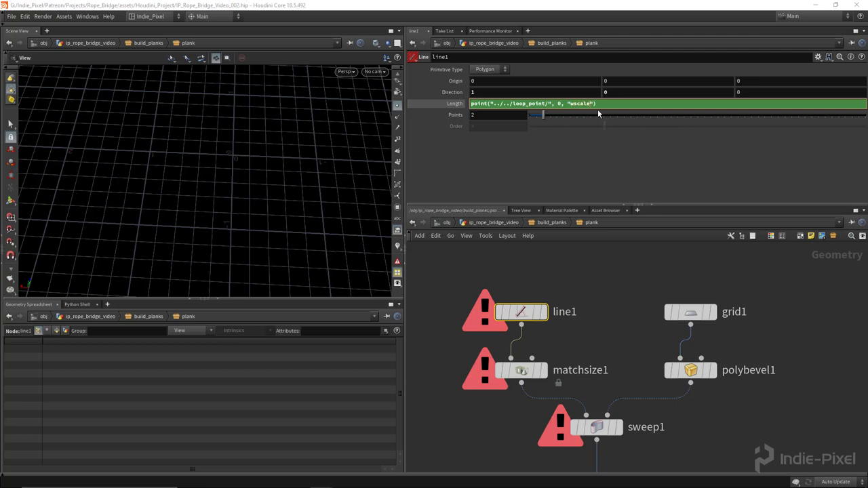
type(", 0")
key("Return")
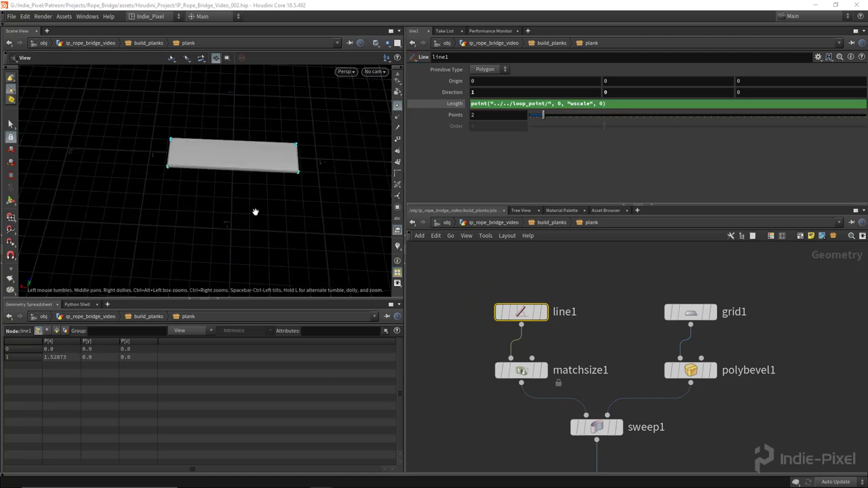
- Return to the build_planks network and display the foreach_end1 output to check the varied plank widths
key("h")
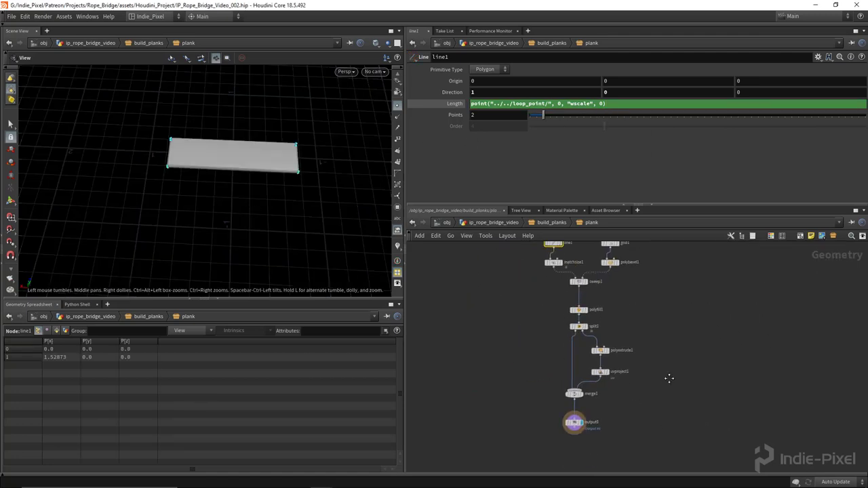
key("u")
key("h")
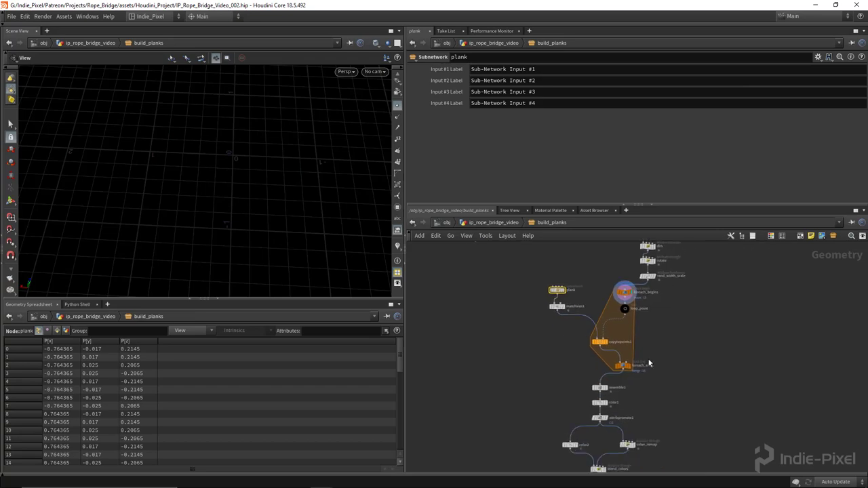
scroll(654, 359, "up", 3)
left_click(630, 361)
left_click(614, 362)
left_click_drag(135, 217, 299, 203)
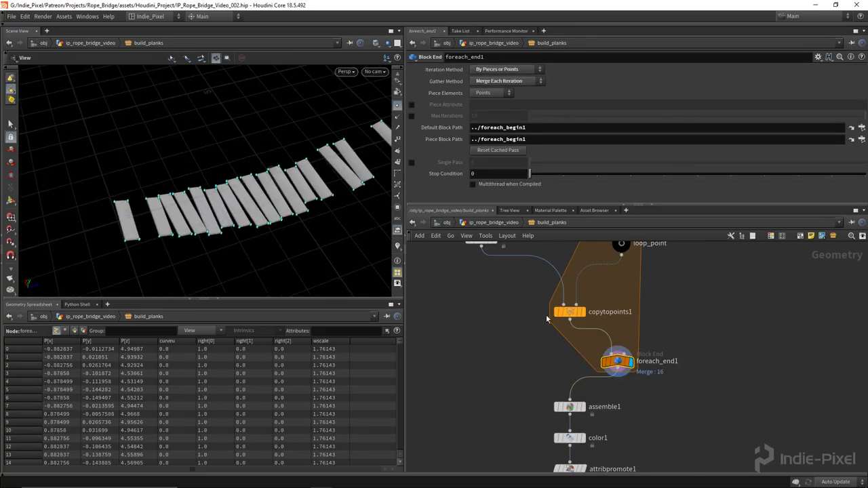
- In the ip_rope_bridge_video asset's type properties, add two float parameters with a separator above them to the end of the Planks folder
scroll(577, 383, "down", 4)
right_click(487, 227)
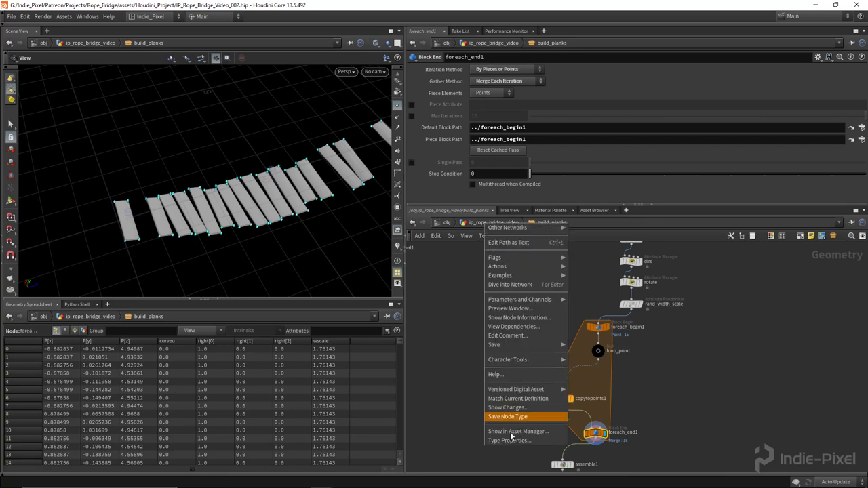
left_click(509, 440)
left_click_drag(288, 42, 387, 38)
left_click(271, 242)
left_click(271, 161)
left_click(271, 136)
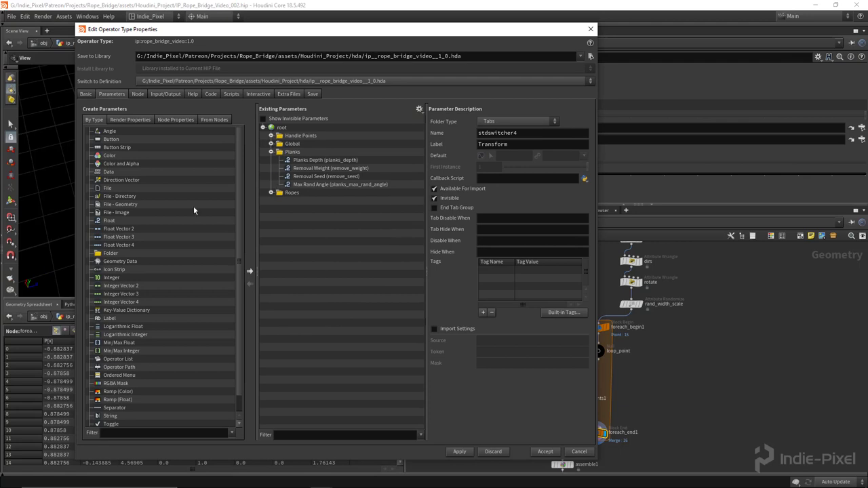
left_click_drag(108, 224, 293, 157)
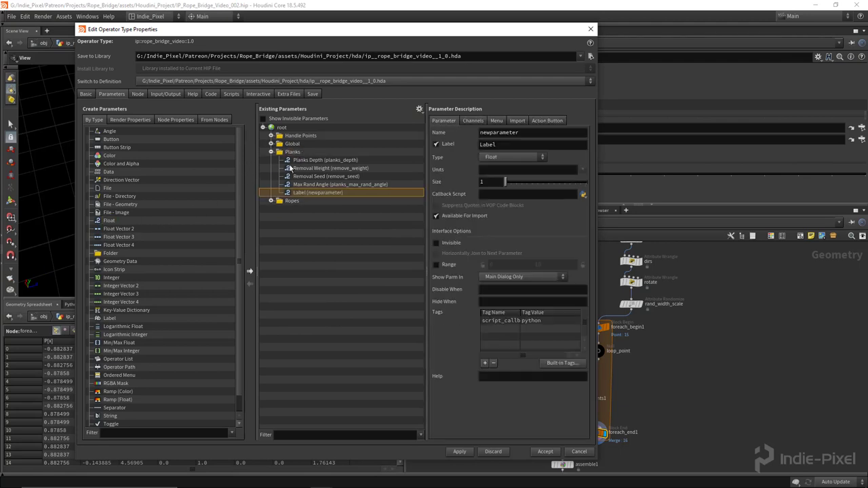
left_click_drag(110, 223, 299, 154)
left_click_drag(112, 408, 308, 188)
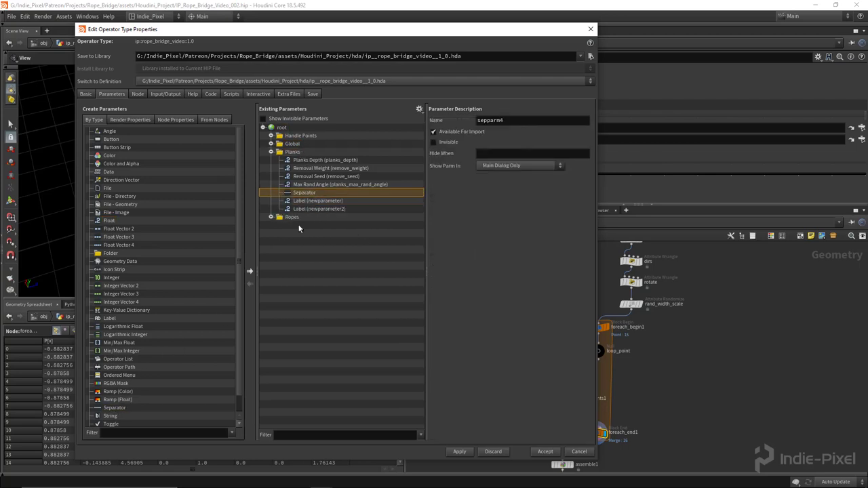
- Name the first new float parameter planks_min_scale and label it Min Scale
left_click(318, 201)
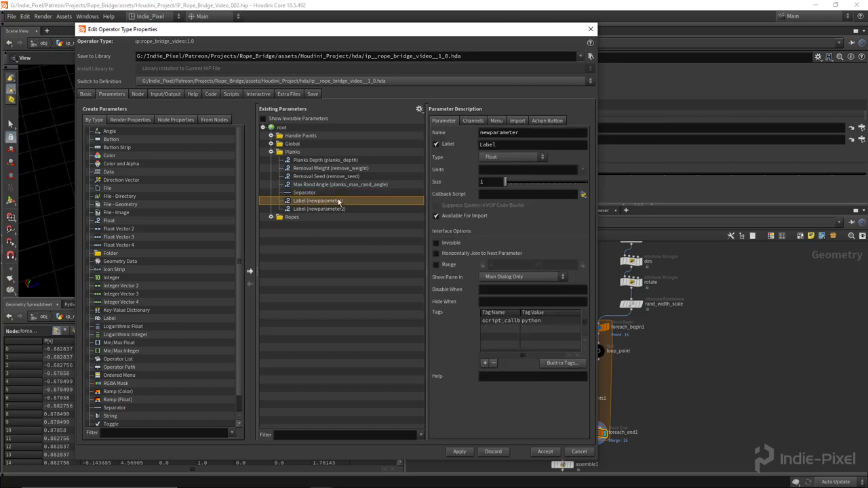
double_click(532, 131)
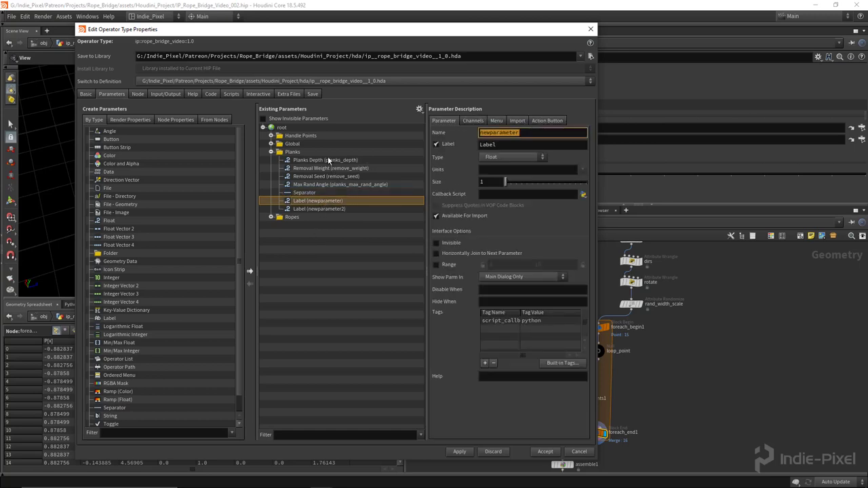
type("planks_min_scale")
key("Tab")
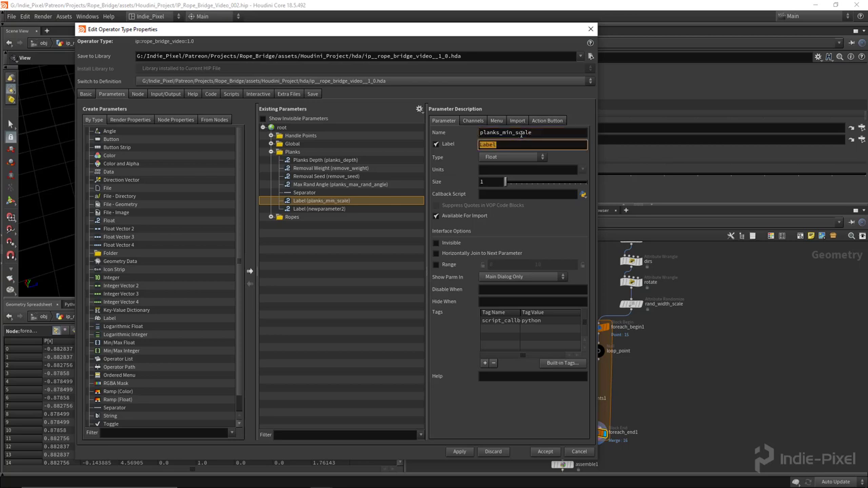
type("Min Scale")
key("Tab")
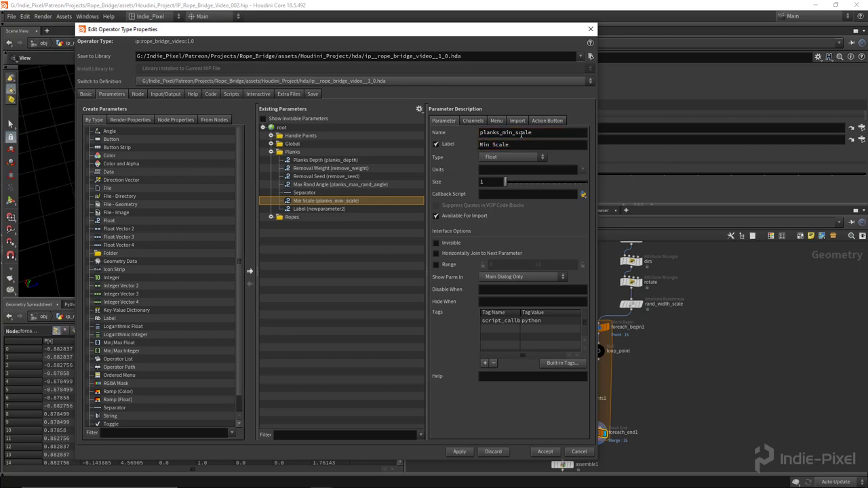
- Name the second new float parameter planks_max_scale and label it Max Scale
left_click(344, 209)
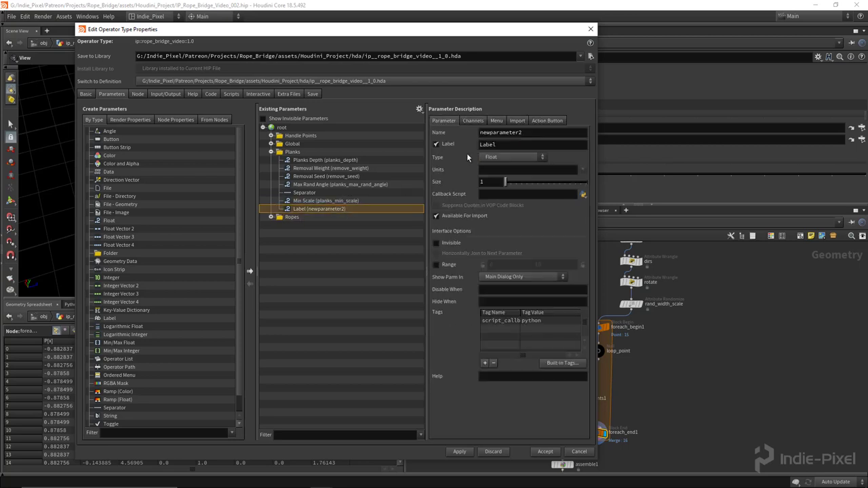
double_click(532, 133)
type("planks")
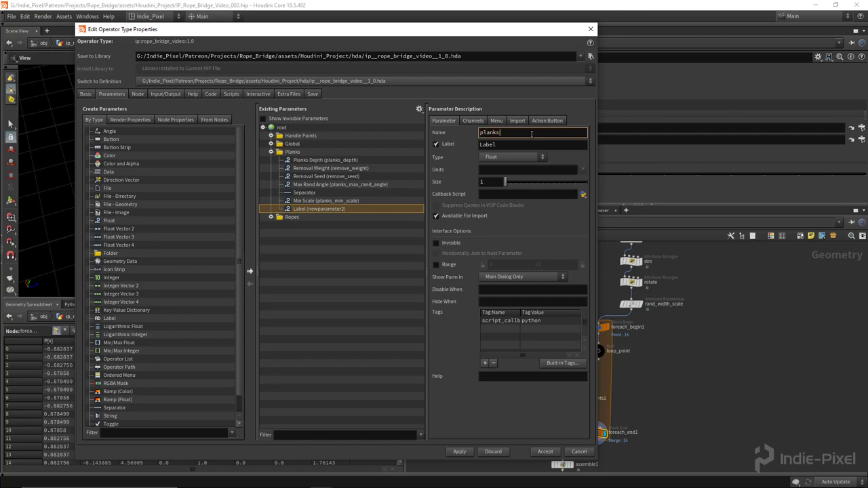
type("_max_scale")
key("Tab")
type("M")
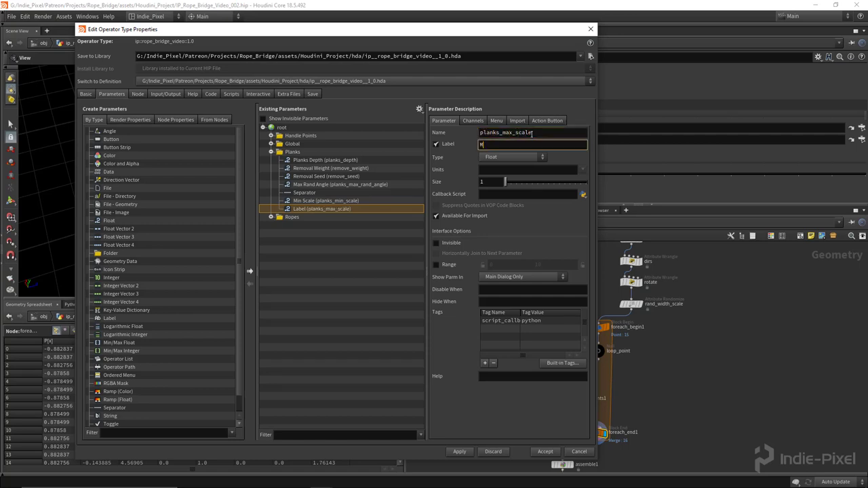
type("ax Scale")
key("Return")
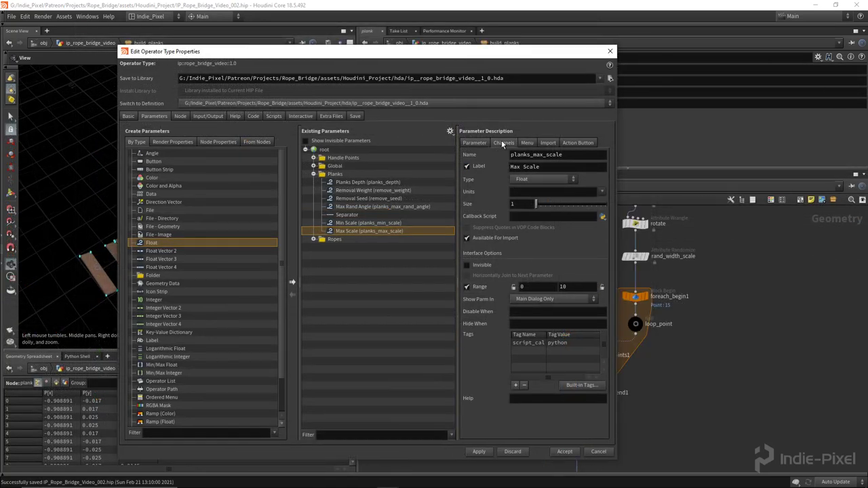
- Set the default values to 0.1 for Min Scale and 0.5 for Max Scale
left_click(501, 143)
left_click(366, 222)
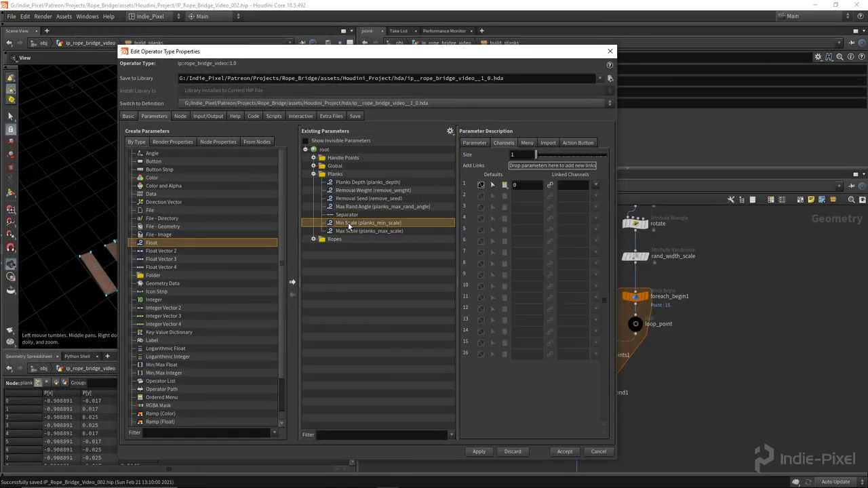
left_click(530, 185)
type(".1")
key("Return")
left_click(400, 232)
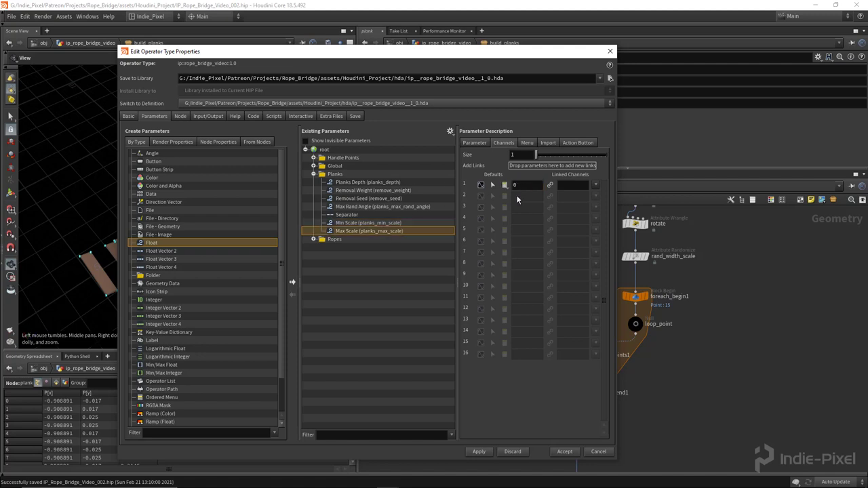
left_click(523, 186)
- Give Min Scale and Max Scale a locked range of 0.01 to 1 and accept the asset changes
left_click(474, 144)
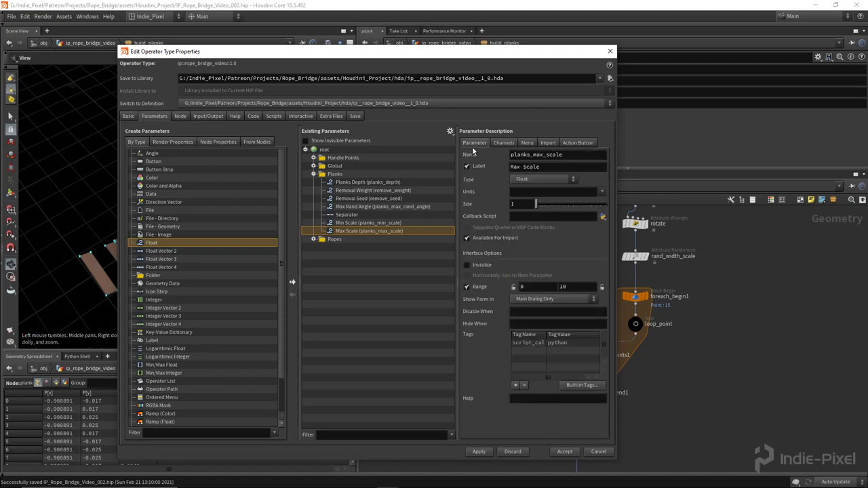
left_click(398, 224, "ctrl")
left_click(531, 287)
type("0.0")
key("Tab")
type("11")
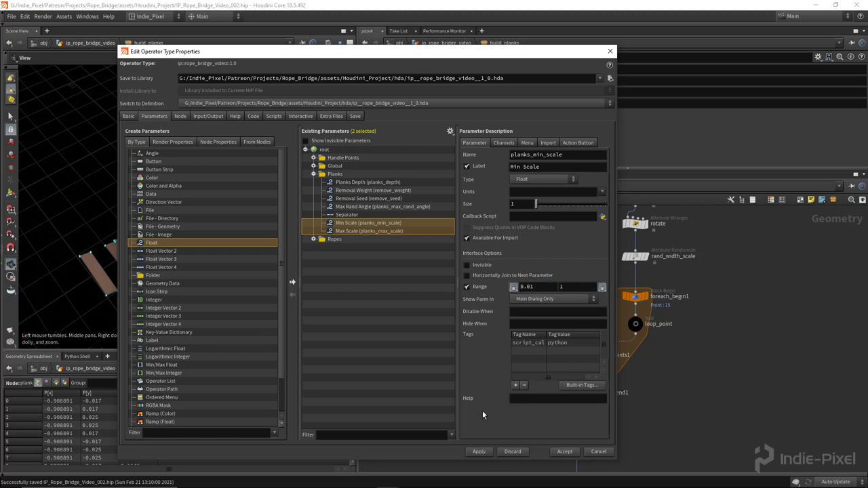
left_click(479, 452)
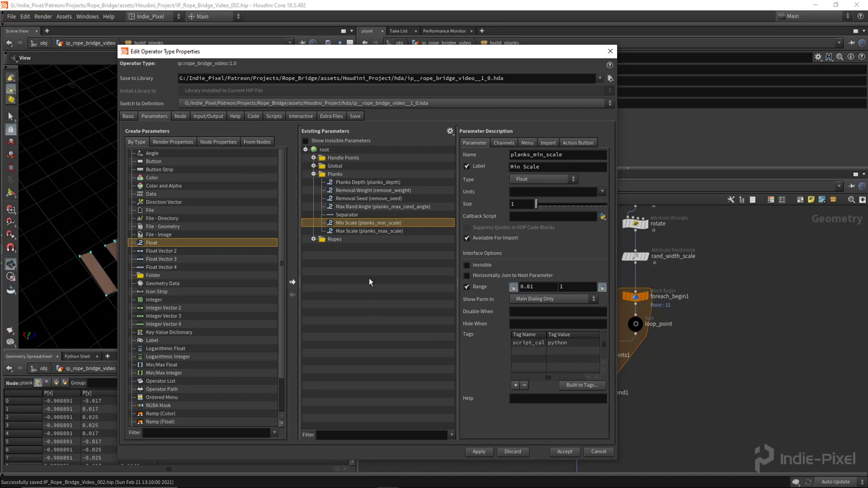
left_click(564, 452)
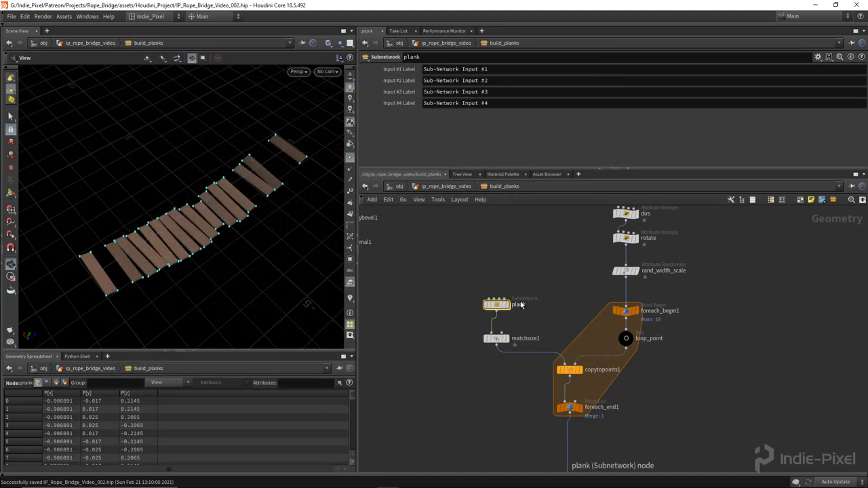
- Set rand_width_scale's first Min Value to the expression ch("../../bridge_width")+ch("../../planks_min_scale")
scroll(518, 312, "up", 2)
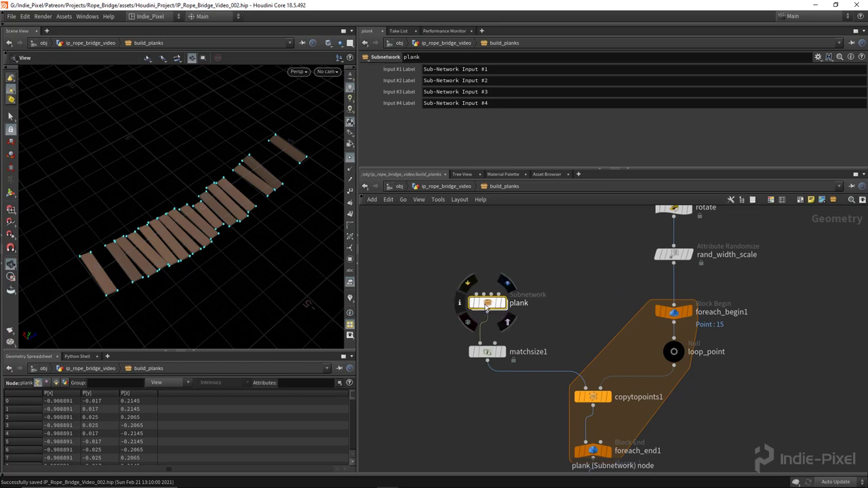
middle_click_drag(536, 301, 463, 346)
left_click(651, 295)
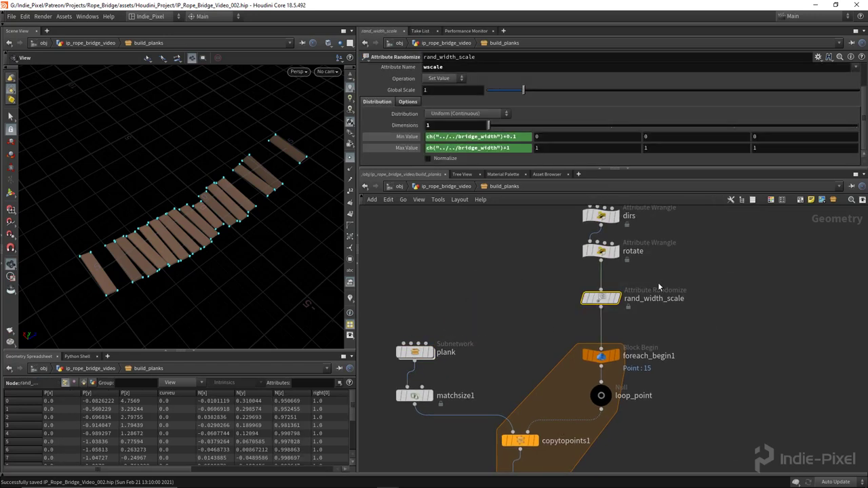
left_click(521, 137)
type("+ch()")
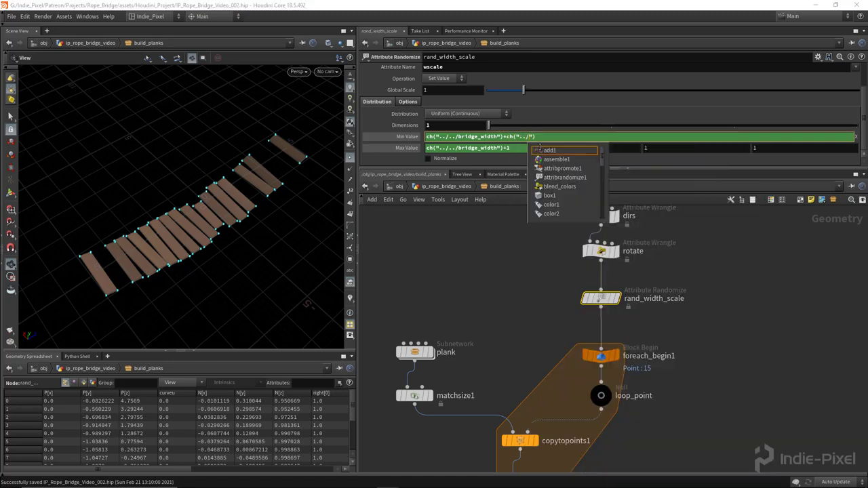
type("\"../../")
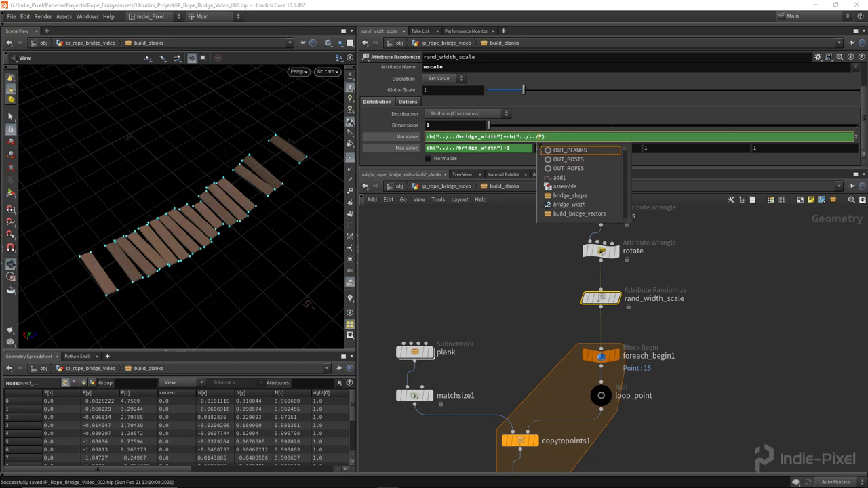
type("plank")
key("Down")
key("Down")
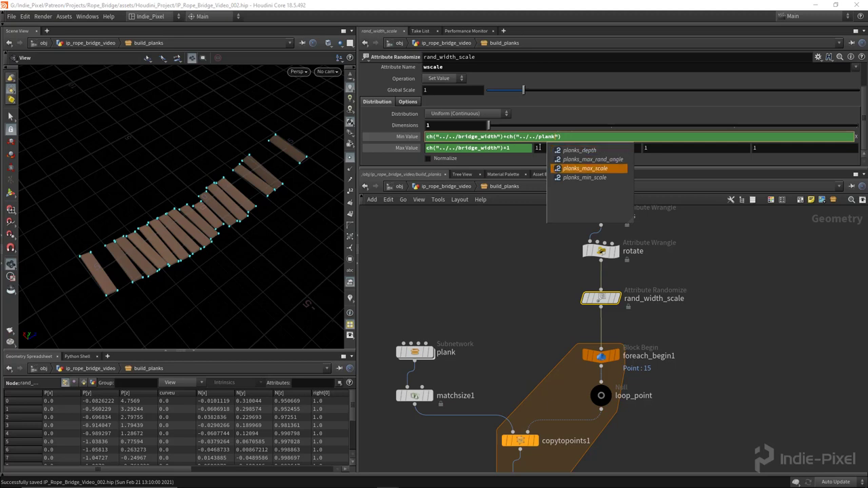
key("Return")
key("Return")
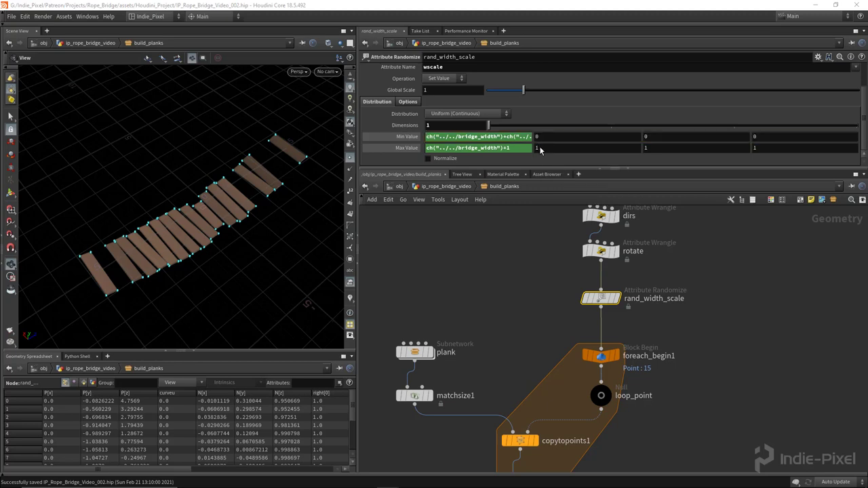
- Set rand_width_scale's first Max Value to the expression ch("../../bridge_width")+ch("../../planks_max_scale") and save the scene
left_click(536, 136)
key("shift+Left")
key("shift+Left")
key("shift+Left")
key("shift+Left")
key("shift+Left")
key("shift+Left")
key("shift+Left")
key("shift+Left")
key("shift+Left")
key("shift+Left")
key("shift+Left")
key("shift+Left")
key("shift+Left")
key("shift+Left")
key("shift+Left")
key("shift+Left")
key("shift+Left")
key("shift+Left")
key("shift+Left")
key("shift+Left")
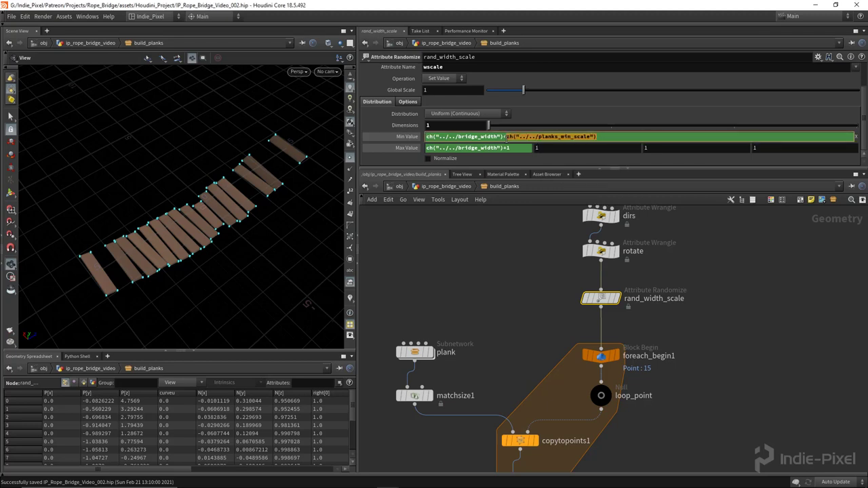
key("ctrl+c")
left_click(525, 148)
key("BackSpace")
key("ctrl+v")
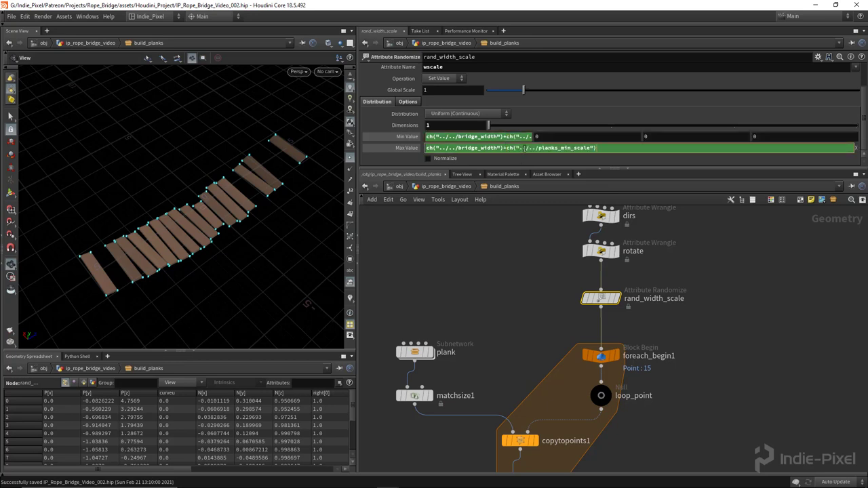
key("BackSpace")
key("BackSpace")
key("BackSpace")
key("BackSpace")
key("BackSpace")
key("BackSpace")
key("BackSpace")
key("BackSpace")
key("BackSpace")
key("BackSpace")
key("BackSpace")
type("max_scale\")")
key("Return")
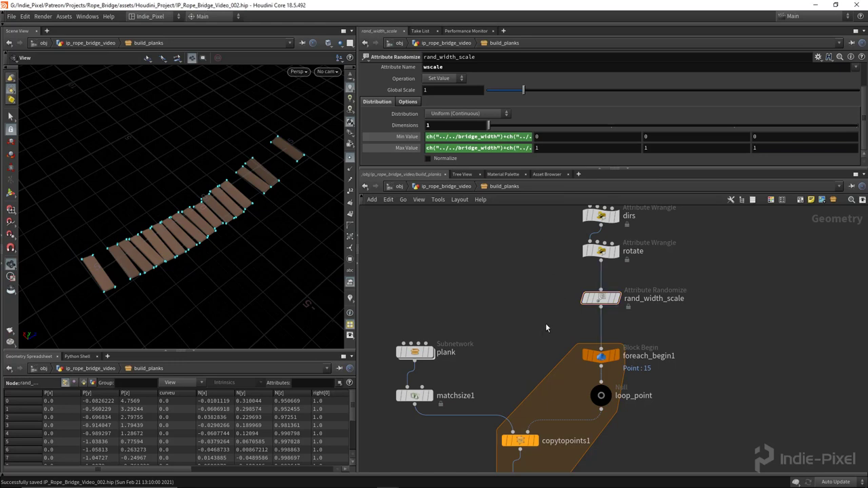
scroll(636, 373, "down", 3)
key("ctrl+s")
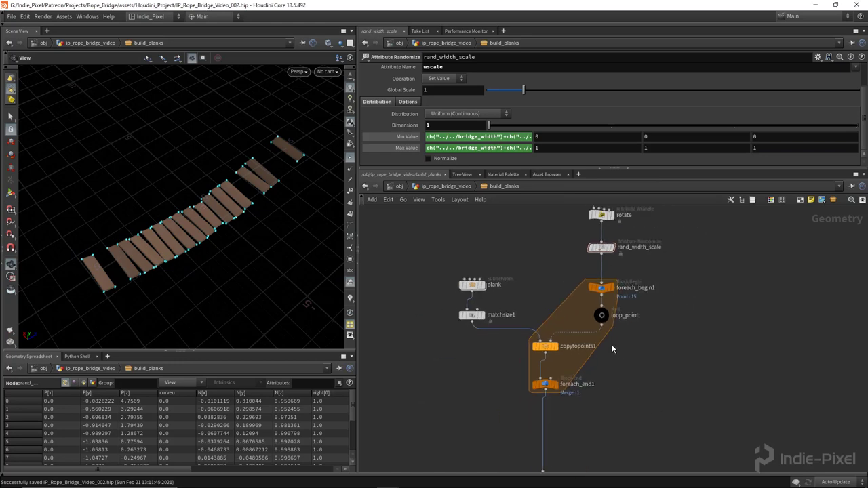
- Open the ip_rope_bridge_video asset's parameters in a floating window and collapse the Global and Ropes sections
scroll(614, 345, "down", 3)
right_click(440, 188)
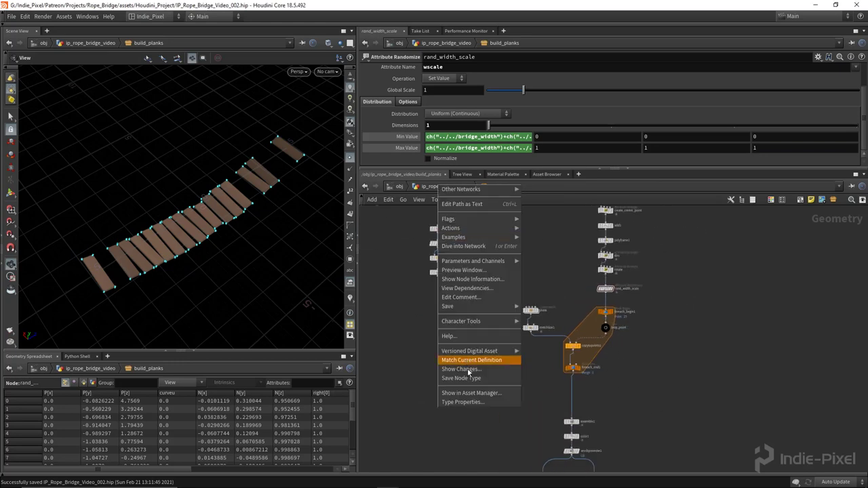
mouse_move(479, 263)
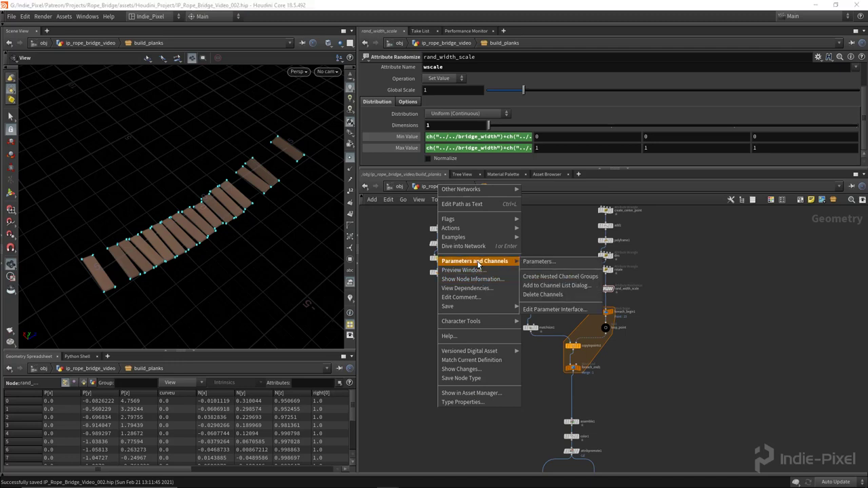
left_click(525, 261)
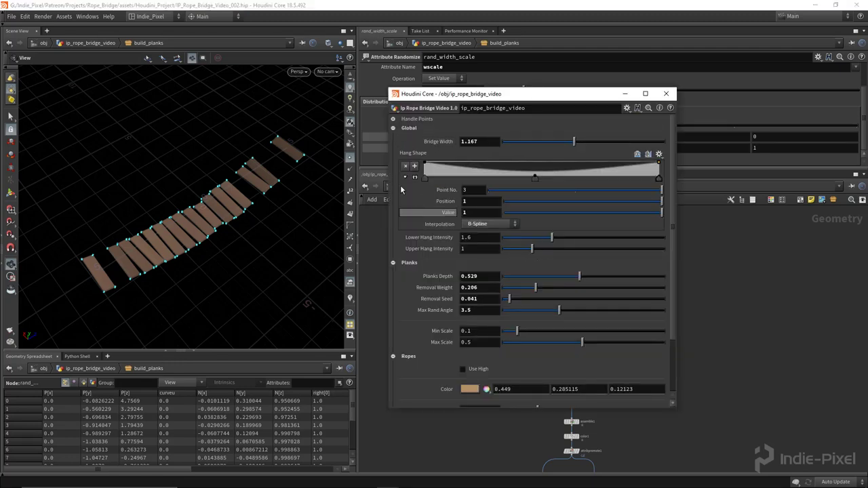
left_click(393, 128)
left_click(393, 231)
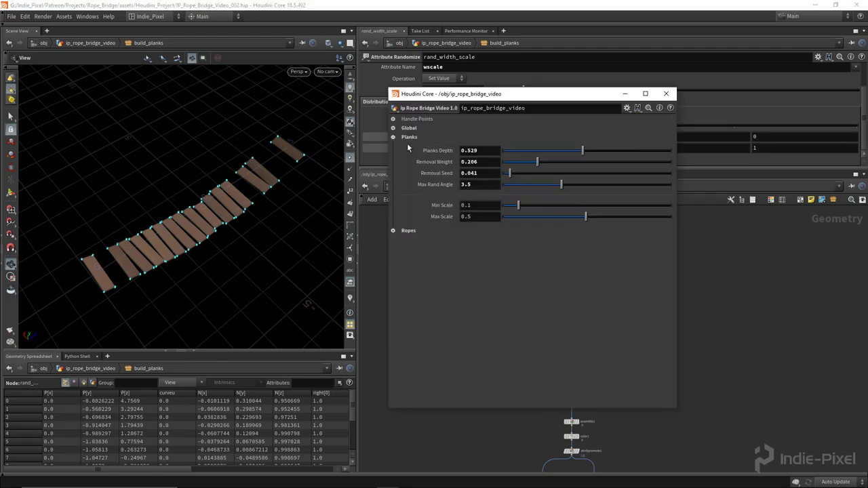
- Set the planks' Min Scale to 0.176 and Max Scale to 0.592, and return to the asset's top-level network
left_click_drag(519, 205, 531, 206)
mouse_move(587, 216)
left_mouse_down()
mouse_move(623, 218)
mouse_move(583, 219)
mouse_move(599, 218)
left_mouse_up()
left_click_drag(524, 96, 694, 64)
key("u")
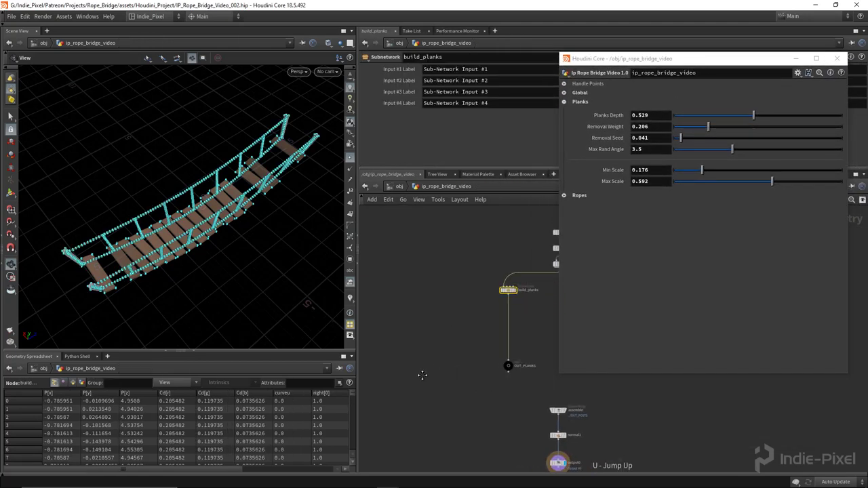
- Turn off the point display in the viewport and lower the planks' Min Scale and Max Scale to 0.01
left_click(350, 166)
left_click_drag(170, 203, 237, 209)
left_click_drag(703, 173, 664, 181)
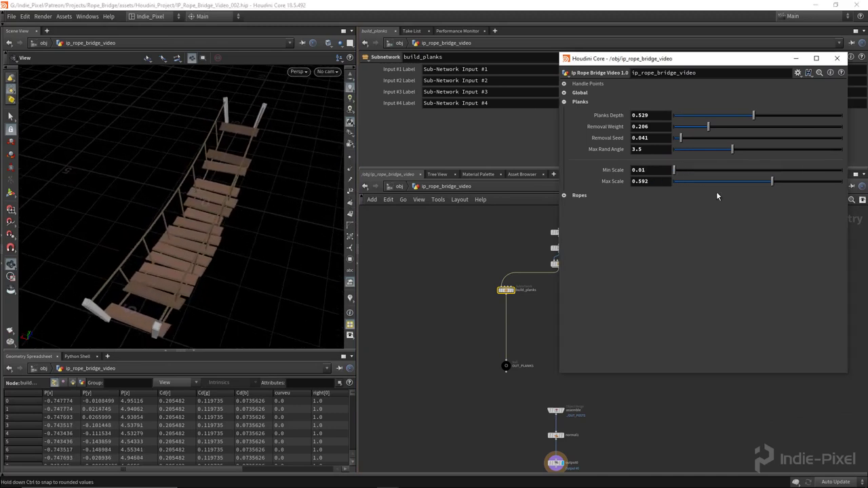
left_click_drag(771, 181, 659, 186)
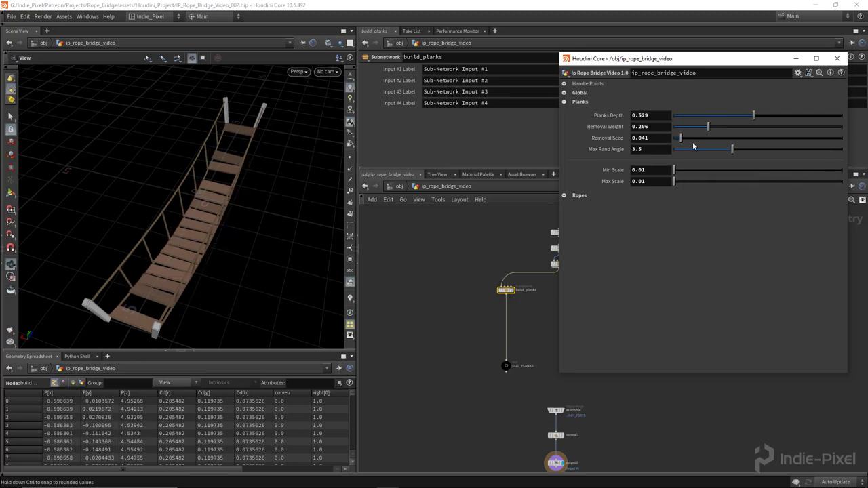
- Set the Bridge Width to 1.443 and the planks' Min Scale to 0.123 and Max Scale to 0.319
left_click(565, 93)
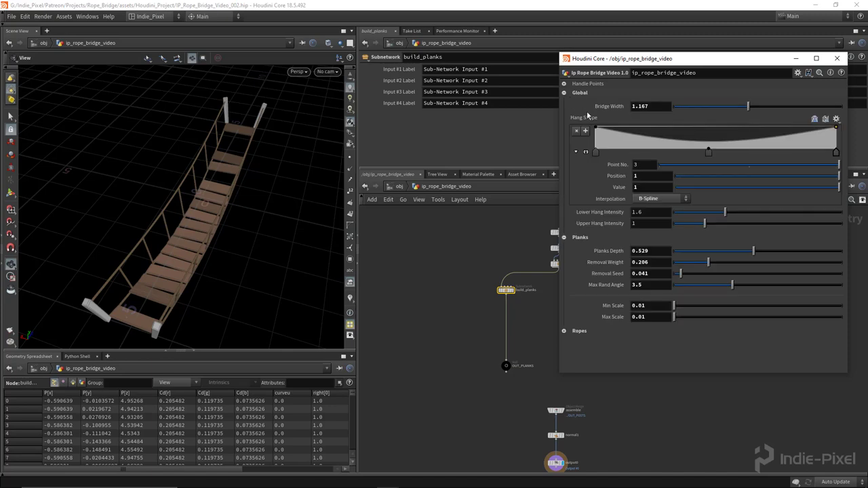
left_click_drag(761, 106, 779, 106)
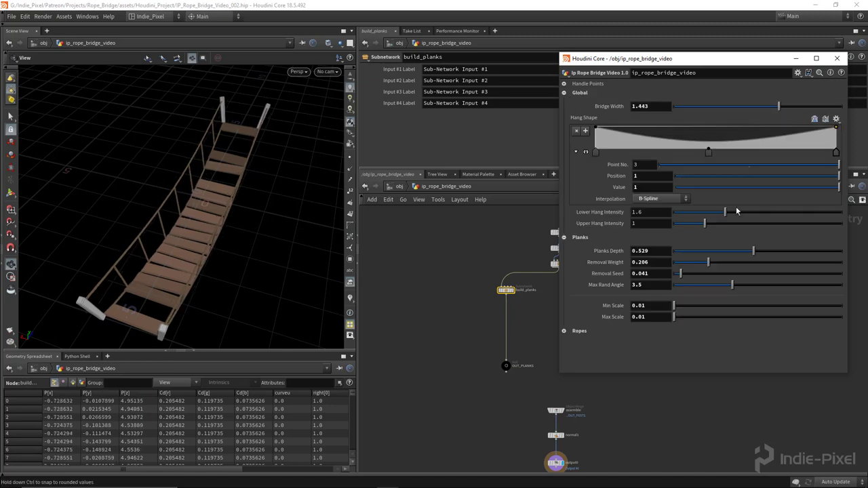
left_click_drag(671, 310, 693, 307)
mouse_move(217, 224)
left_mouse_down()
mouse_move(171, 248)
mouse_move(185, 232)
mouse_move(228, 225)
left_mouse_up()
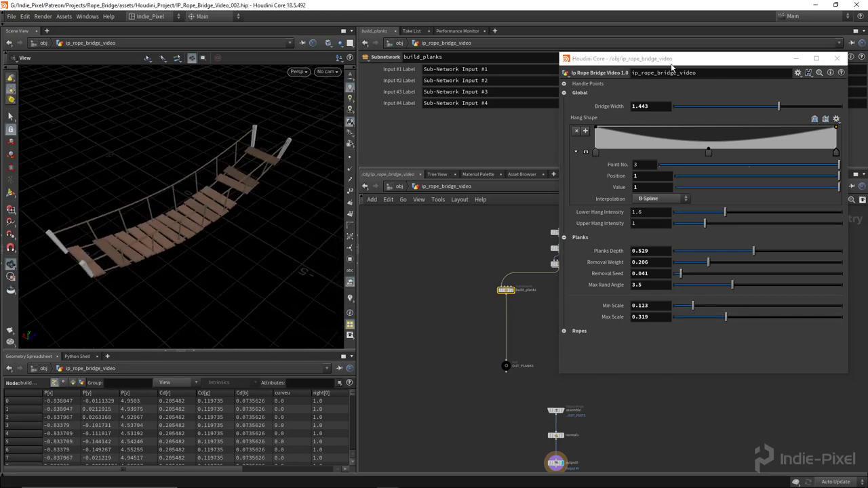
- Close the asset's floating parameter window and save the scene
left_click_drag(671, 60, 547, 61)
left_click(712, 60)
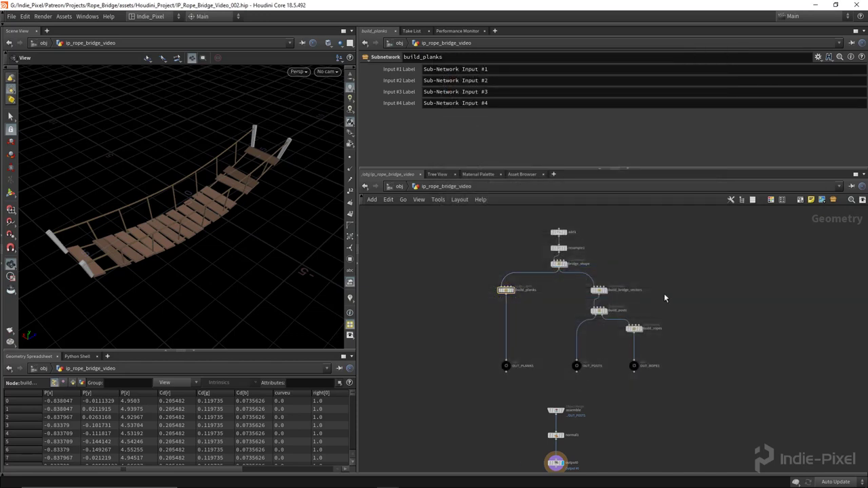
scroll(522, 305, "up", 5)
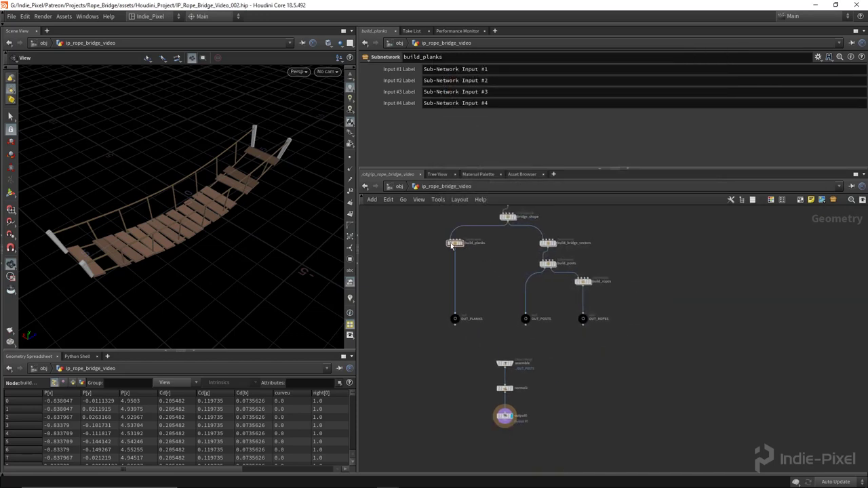
middle_click_drag(434, 306, 445, 320)
key("ctrl+s")
- In the asset's type properties, add a float parameter named planks_scale_seed with the label Scale Seed above Min Scale in the Planks folder
right_click(445, 183)
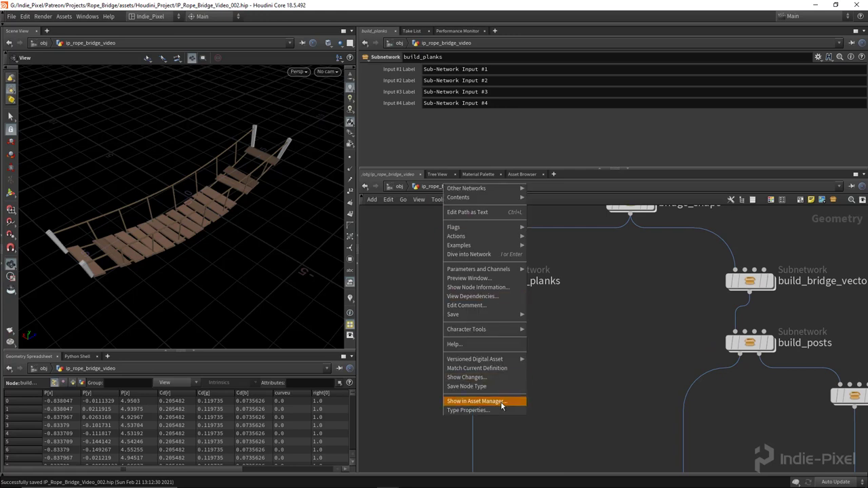
left_click(475, 410)
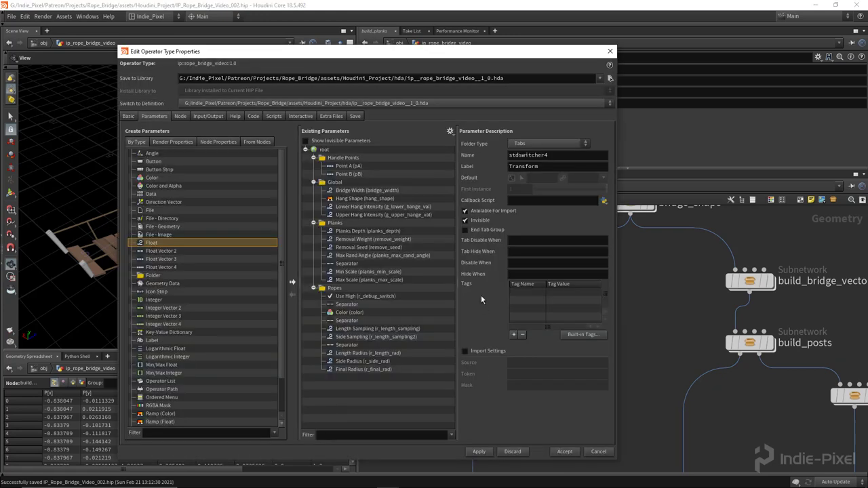
left_click(314, 288)
left_click(313, 223)
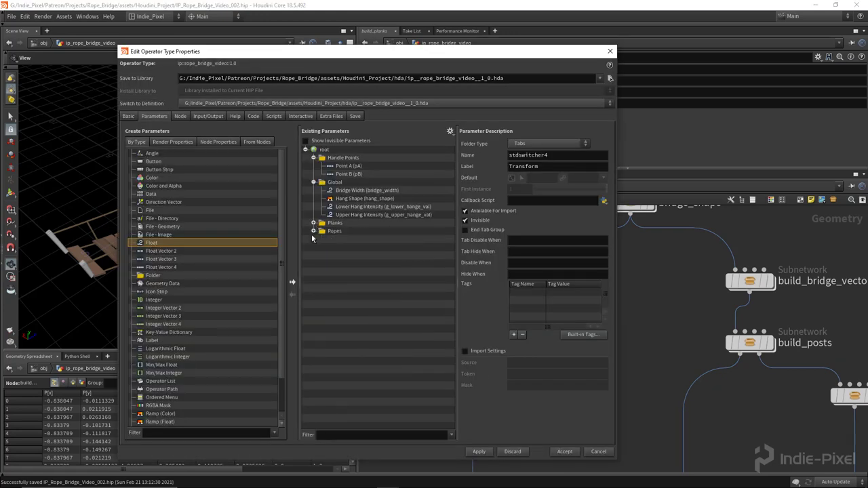
left_click(313, 223)
left_click(314, 182)
left_click_drag(353, 242, 354, 238)
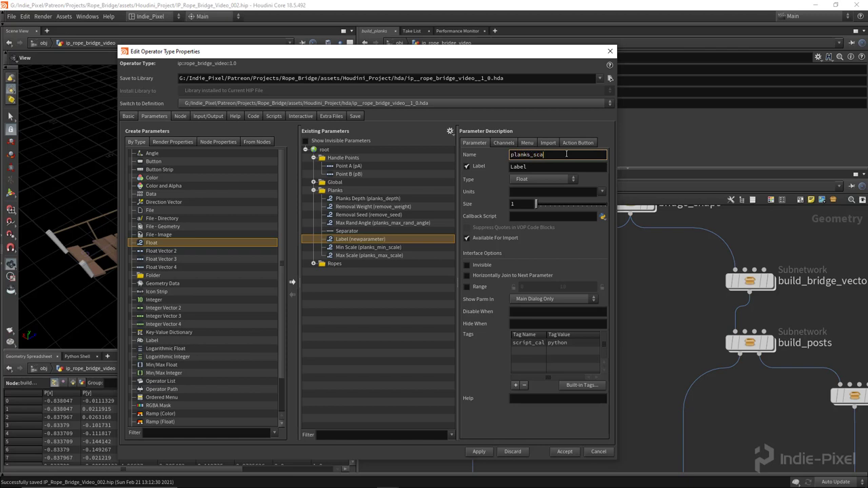
key("Tab")
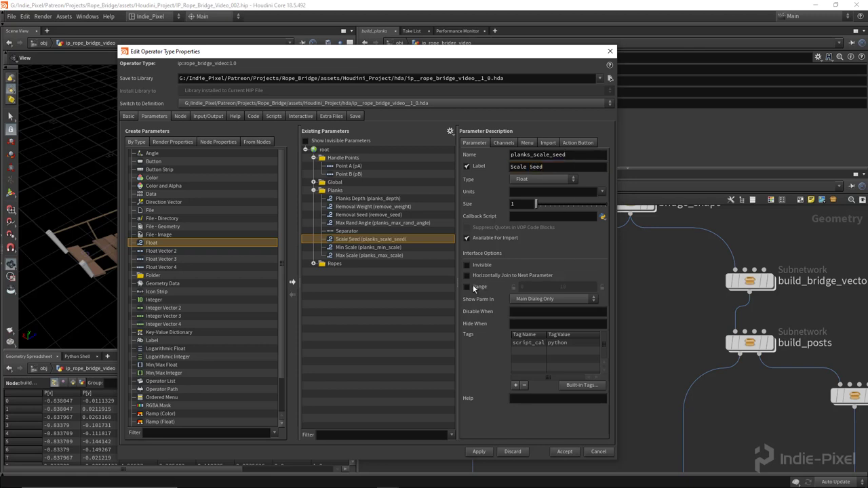
- Give Scale Seed a range of 0 to 1 and a default of 0.5, and accept the asset changes
left_click(466, 287)
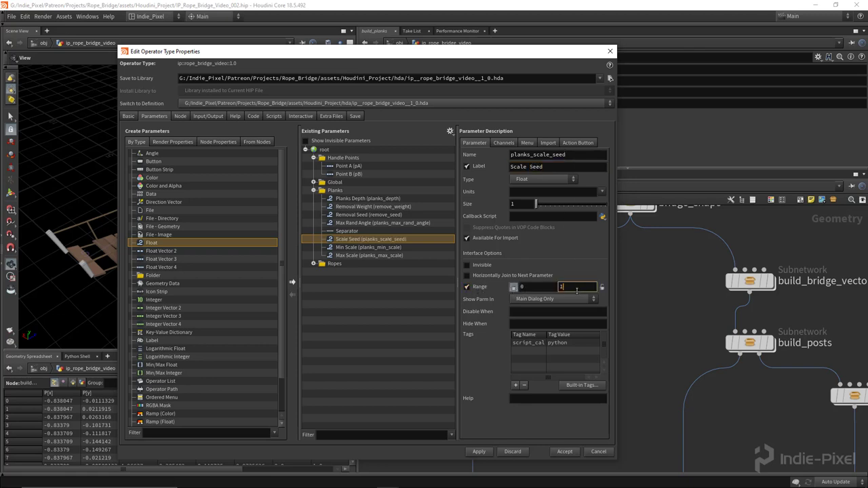
left_click(505, 144)
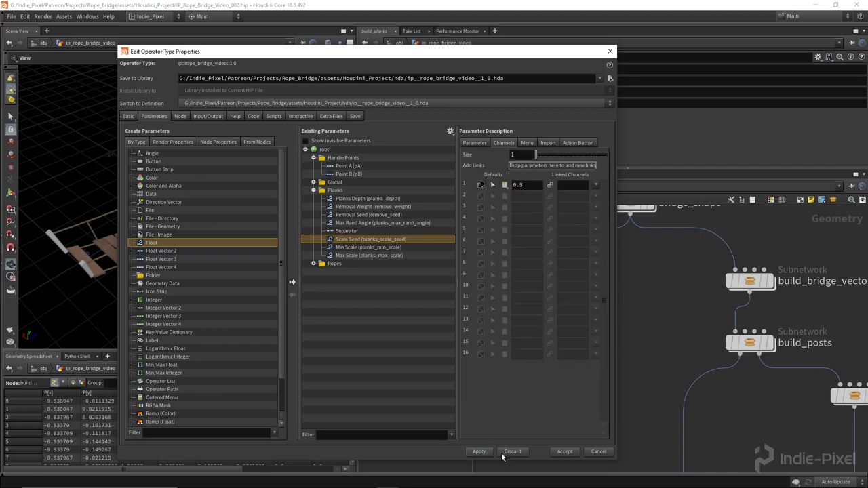
left_click(565, 452)
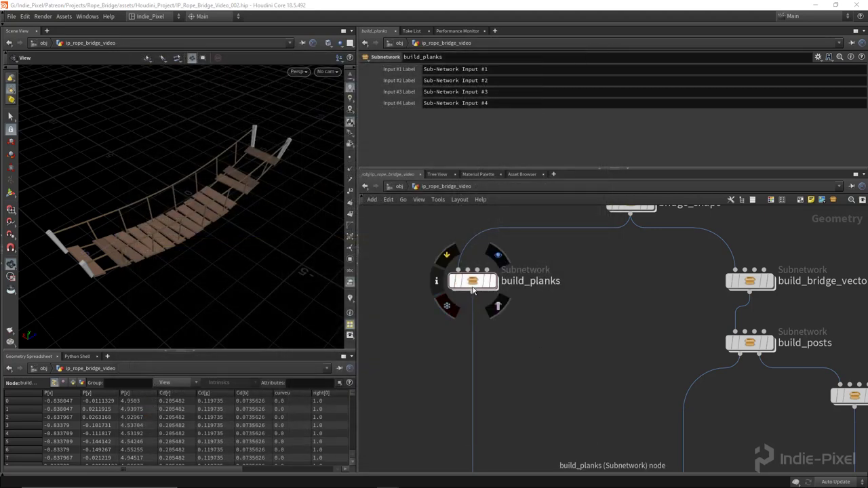
- Save the scene and, inside build_planks, set rand_width_scale's Global Seed to the expression ch("../../planks_scale_seed")
double_click(472, 282)
key("ctrl+s")
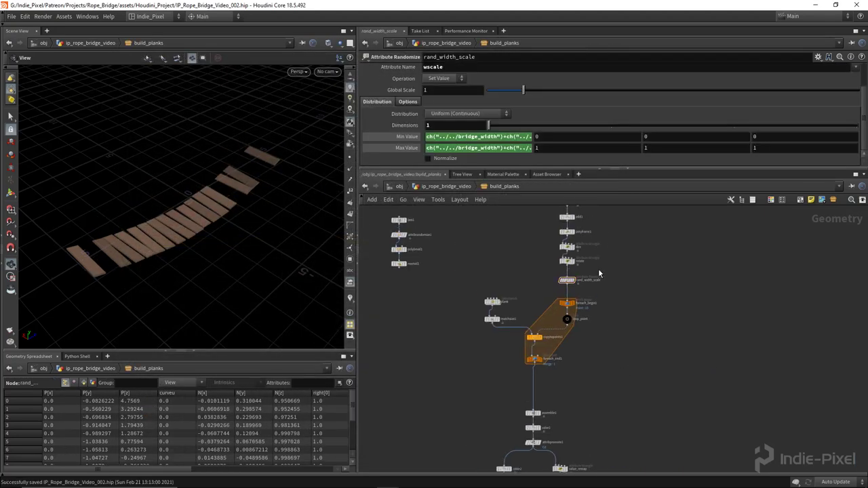
scroll(598, 269, "up", 4)
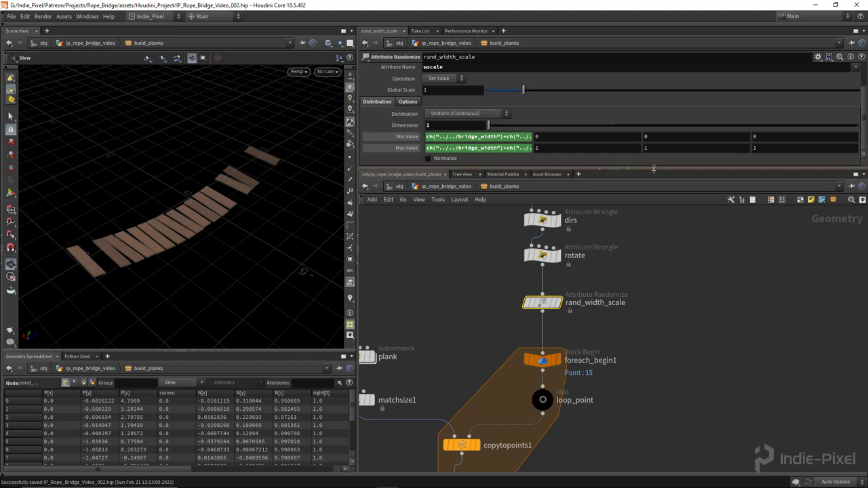
left_click_drag(653, 169, 654, 206)
left_click(408, 138)
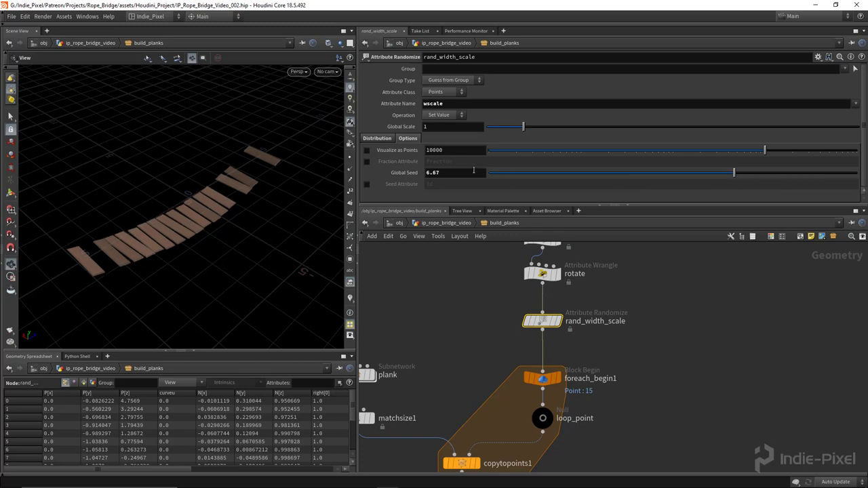
type("ch()")
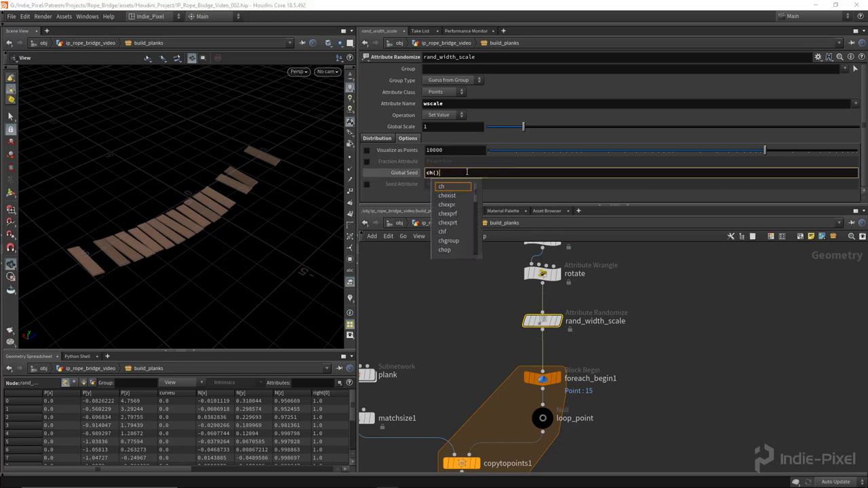
type("\"../../planks")
key("Down")
key("Down")
key("Down")
key("Down")
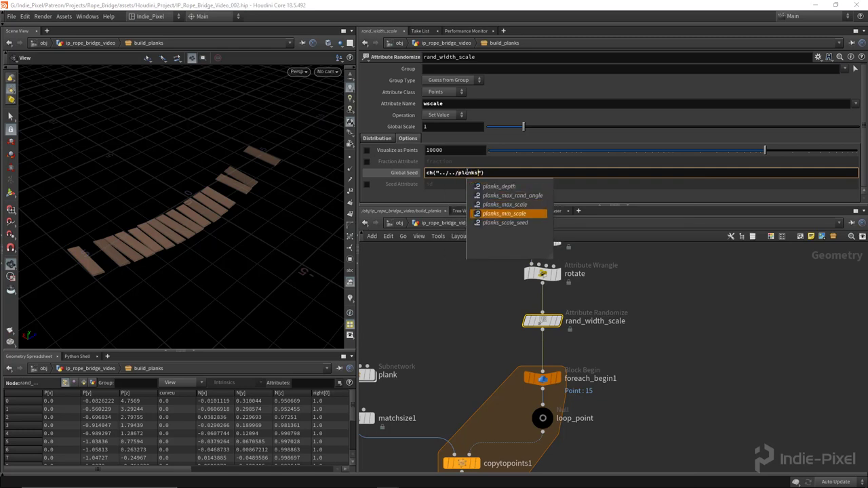
key("Return")
key("Return")
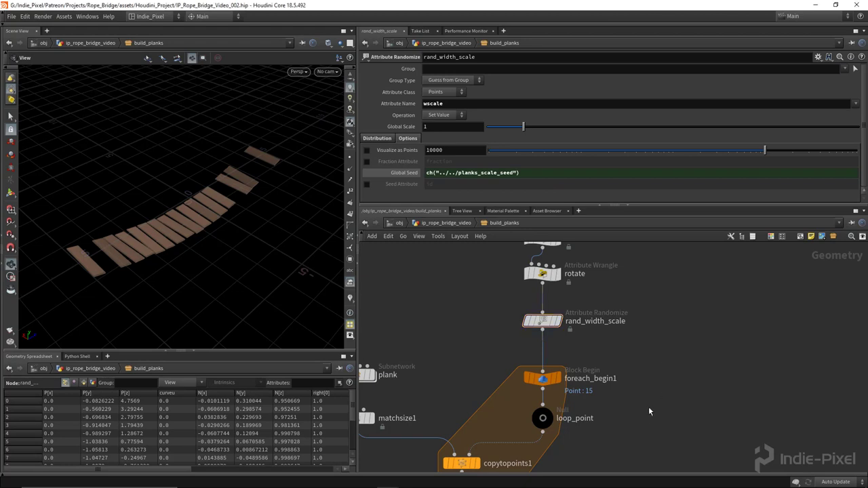
- Return to the object level, save the scene and save the node type of ip_rope_bridge_video
middle_click_drag(651, 399, 646, 347)
key("u")
key("u")
key("ctrl+s")
right_click(573, 378)
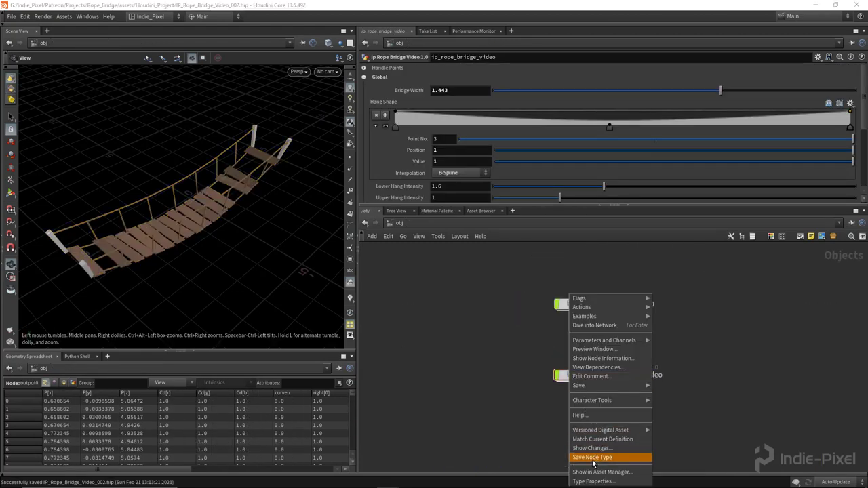
left_click(592, 457)
right_click(570, 379)
mouse_move(601, 340)
left_click(668, 341)
left_click(792, 172)
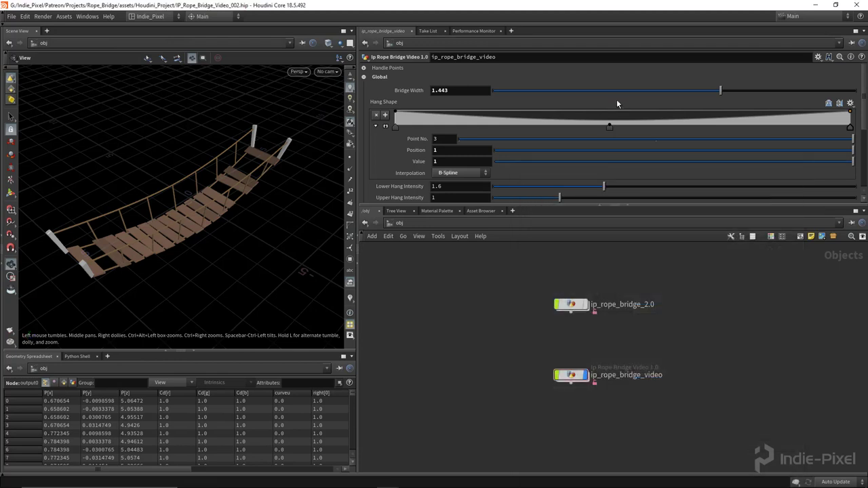
- Try out the planks' Scale Seed on ip_rope_bridge_video and save its node type again
scroll(611, 112, "down", 5)
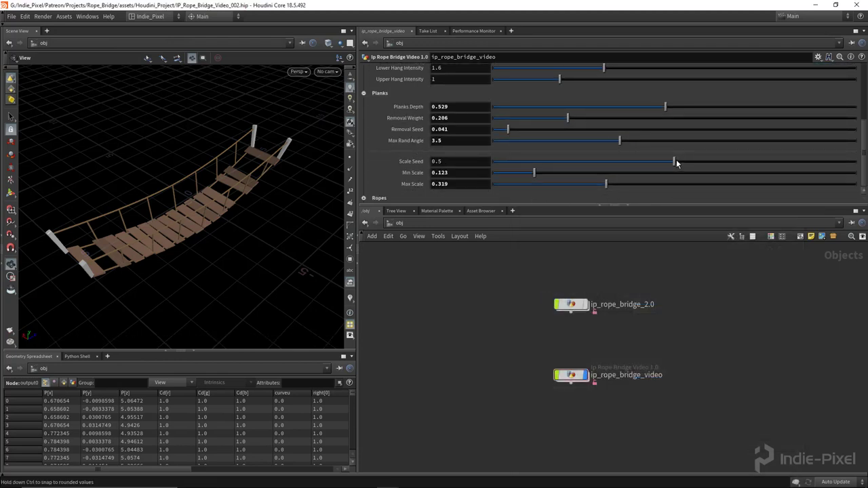
left_click_drag(697, 174, 701, 174)
left_click_drag(167, 200, 201, 226)
right_click(563, 375)
left_click(602, 453)
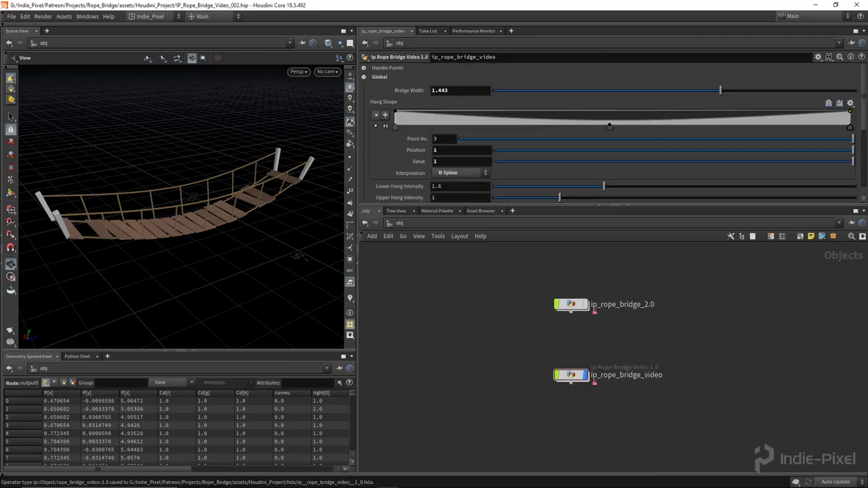
- Switch to Unreal Editor and rebuild all instances of the ip__rope_bridge_video__1_0 asset
left_click(343, 479)
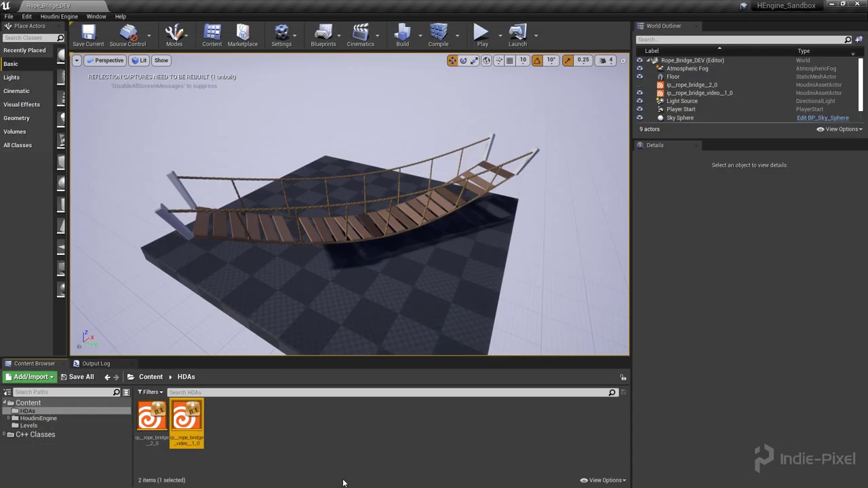
right_click(181, 415)
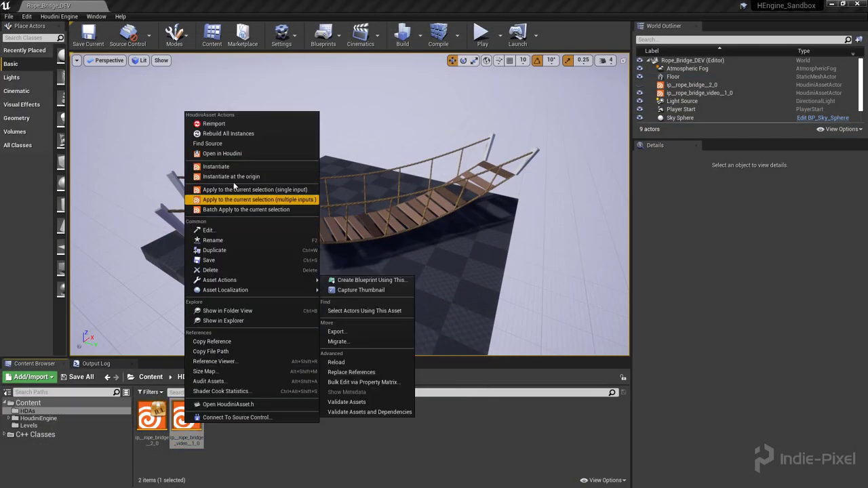
left_click(231, 135)
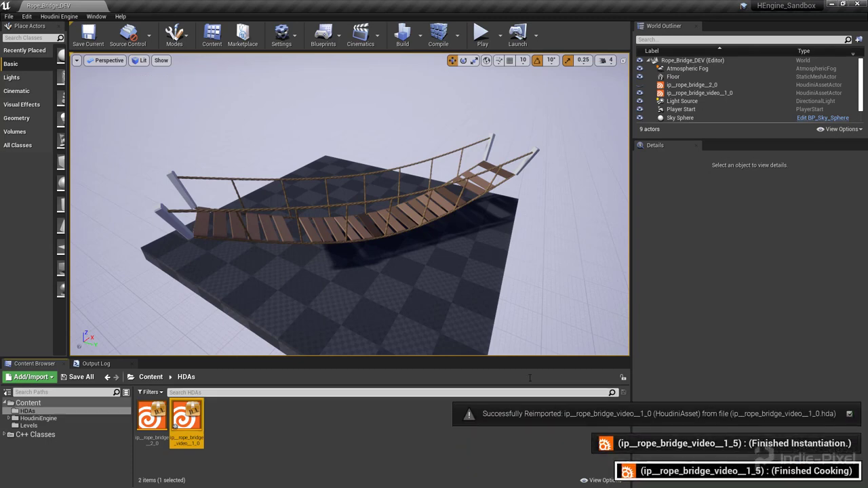
- Select the rope bridge in the level, turn off Use High for its ropes and set their Length Radius to about 0.033 m
right_click_drag(339, 203, 421, 204)
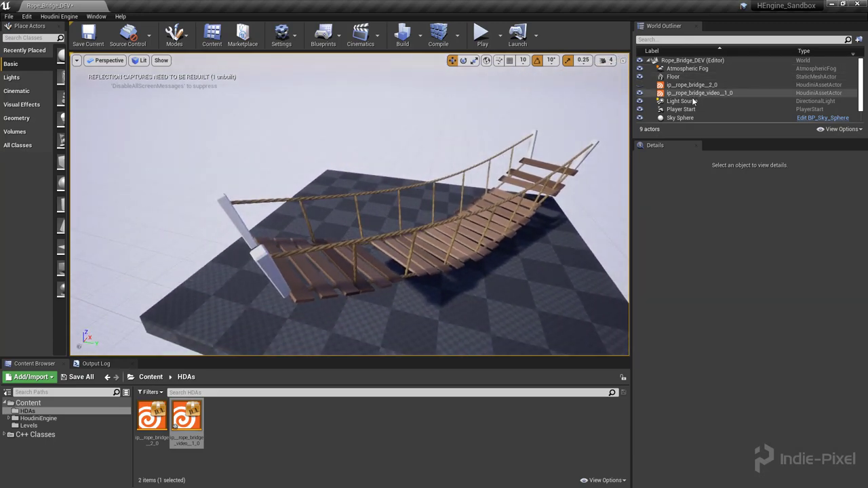
left_click(529, 197)
right_click_drag(529, 197, 556, 198)
scroll(766, 372, "down", 3)
left_click(718, 285)
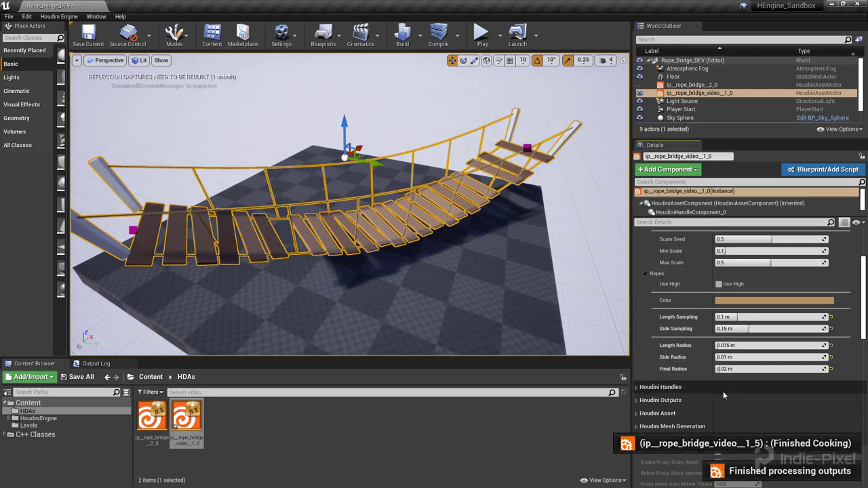
mouse_move(724, 344)
left_mouse_down()
mouse_move(738, 344)
mouse_move(727, 345)
left_mouse_up()
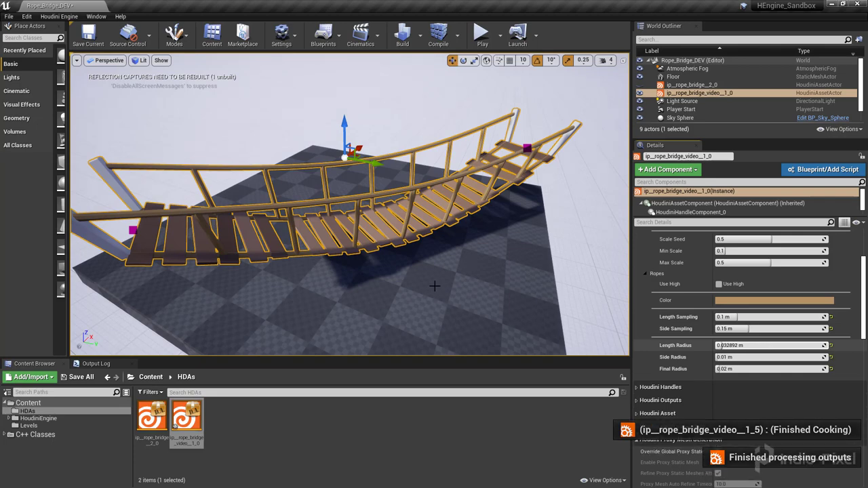
left_click_drag(447, 249, 373, 250, "alt")
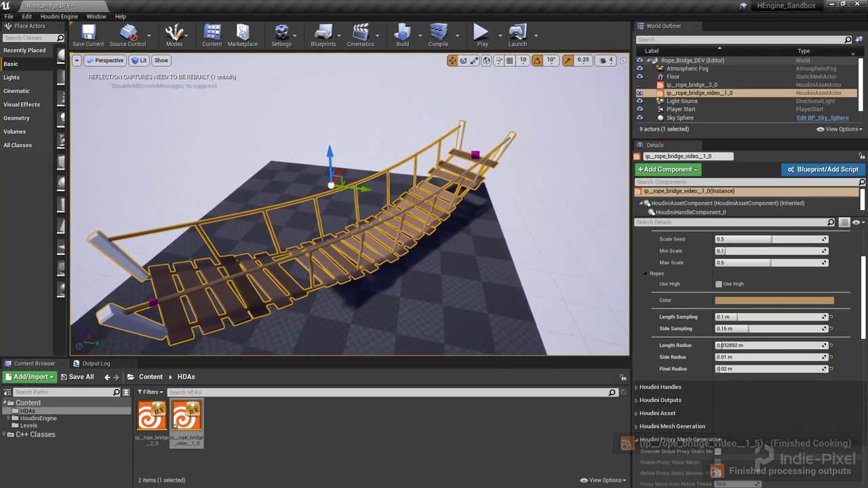
- Collapse the Ropes parameters and set Scale Seed to about 0.528, Min Scale to about 0.132 and Max Scale to about 0.532
left_click(653, 274)
scroll(761, 291, "up", 2)
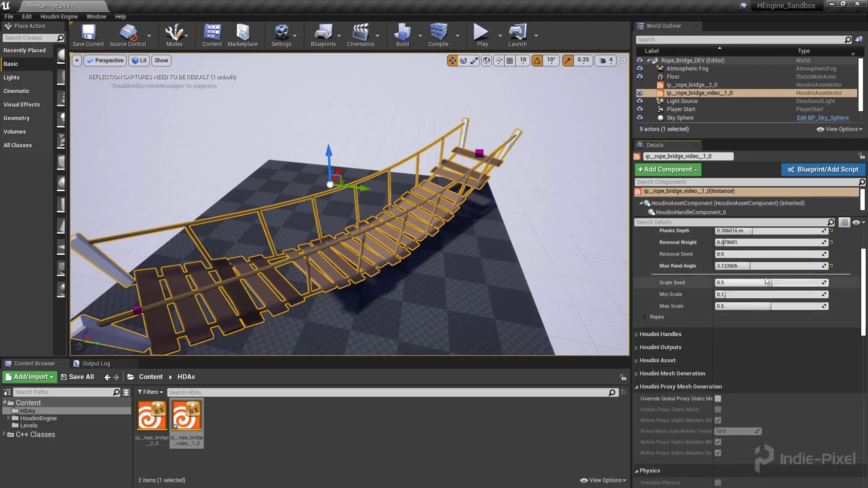
left_click_drag(773, 286, 771, 308)
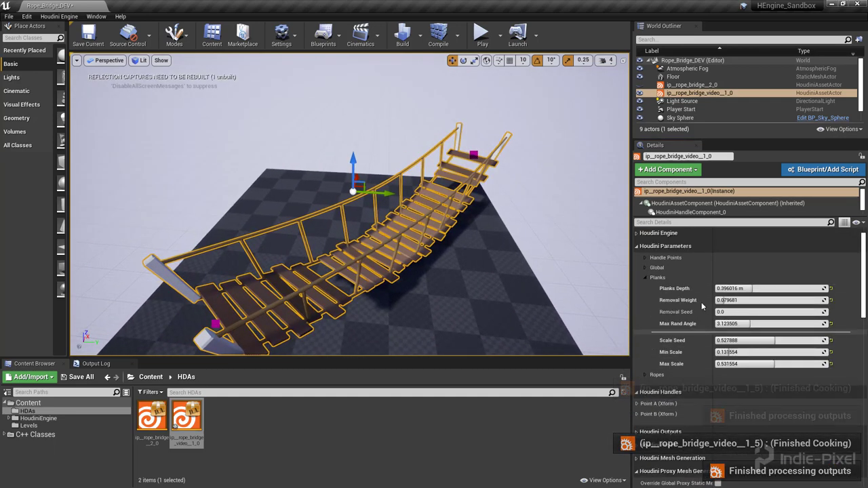
- Set the planks' Removal Weight to about 0.187 and move the handle at the bridge's near end outward to lengthen the bridge
left_click_drag(736, 299, 740, 300)
left_click_drag(476, 247, 436, 242)
key("Escape")
right_click_drag(436, 243, 437, 242)
right_click_drag(388, 253, 388, 254)
left_click(387, 254)
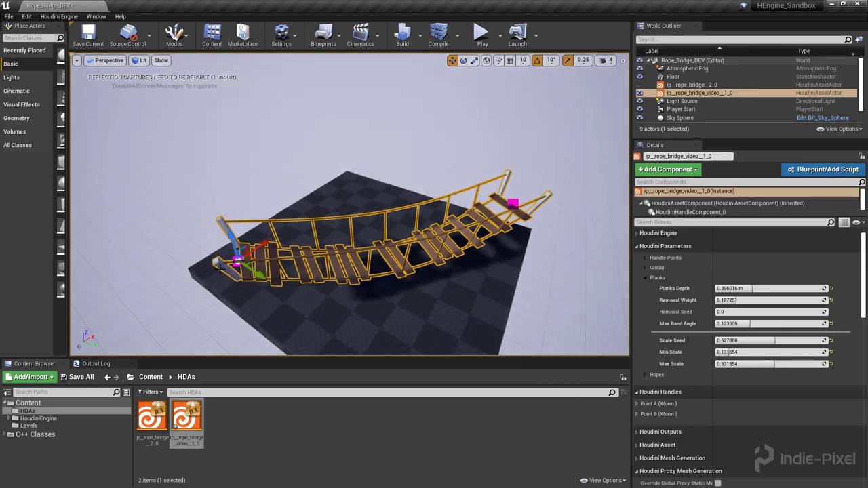
- Select the handle at the bridge's opposite end and examine the stretched bridge and that end's posts from several sides
left_click(509, 206)
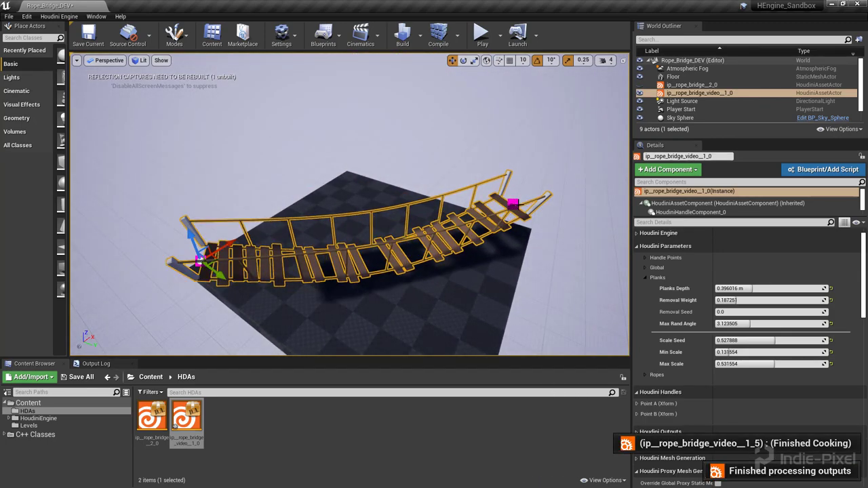
right_click_drag(509, 206, 509, 258)
right_click_drag(345, 188, 345, 188)
right_click_drag(380, 236, 295, 224)
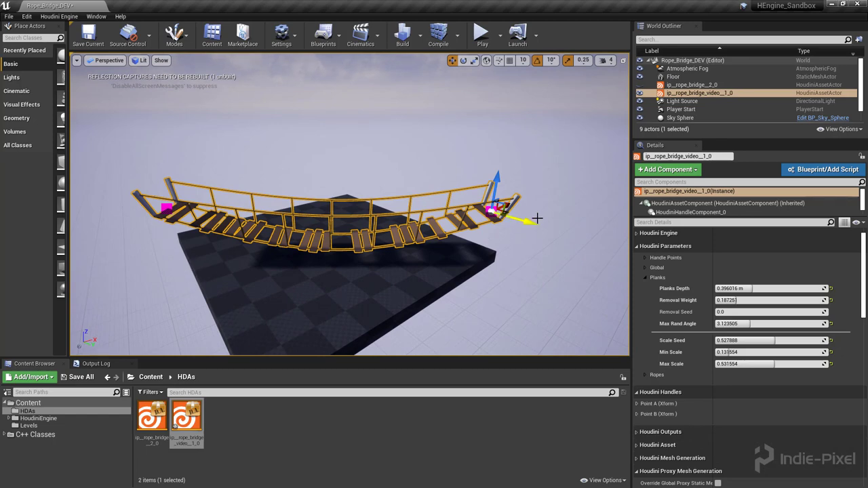
key("f")
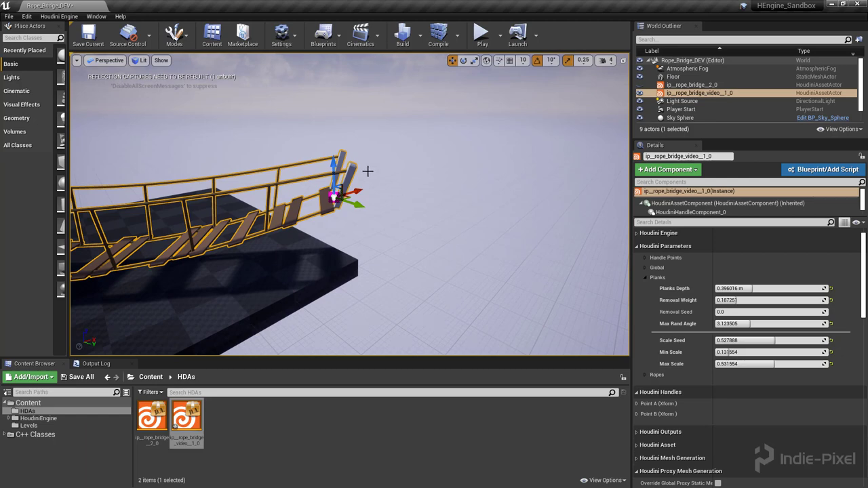
right_click_drag(395, 194, 297, 198)
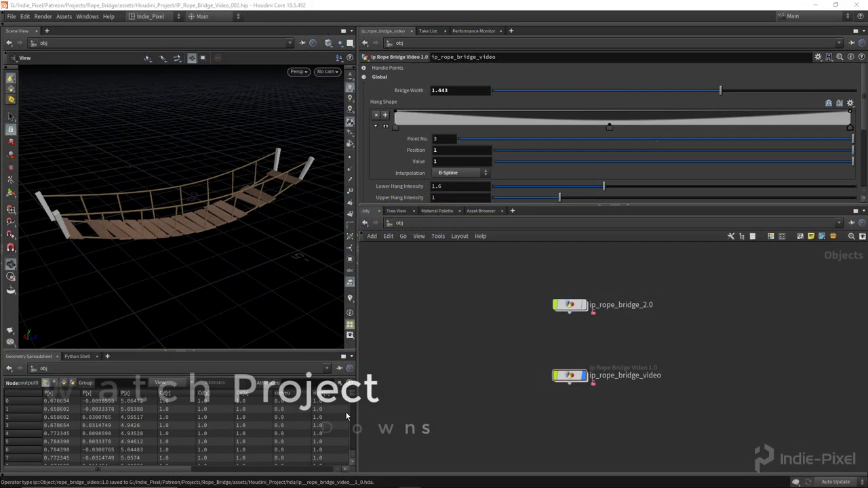
- Switch to Houdini and examine the posts and rope ends at both ends of the bridge up close
left_click_drag(353, 415, 417, 415)
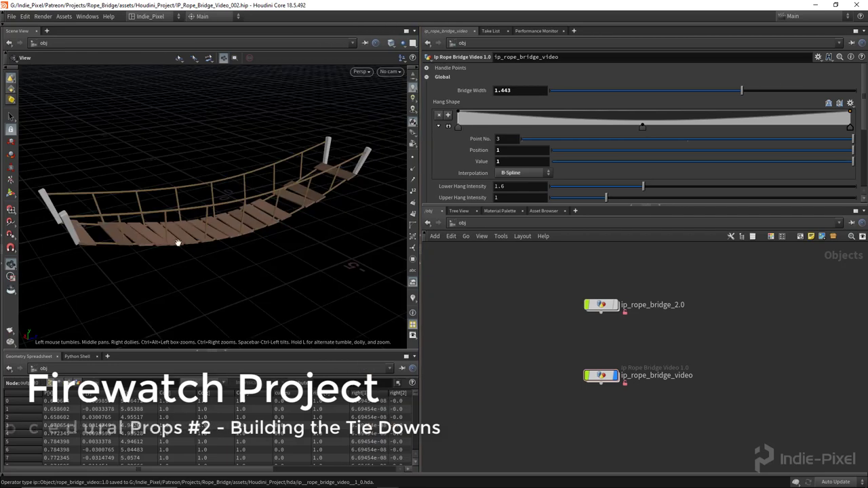
left_click_drag(163, 237, 189, 229)
scroll(277, 219, "up", 5)
left_click_drag(277, 219, 242, 105)
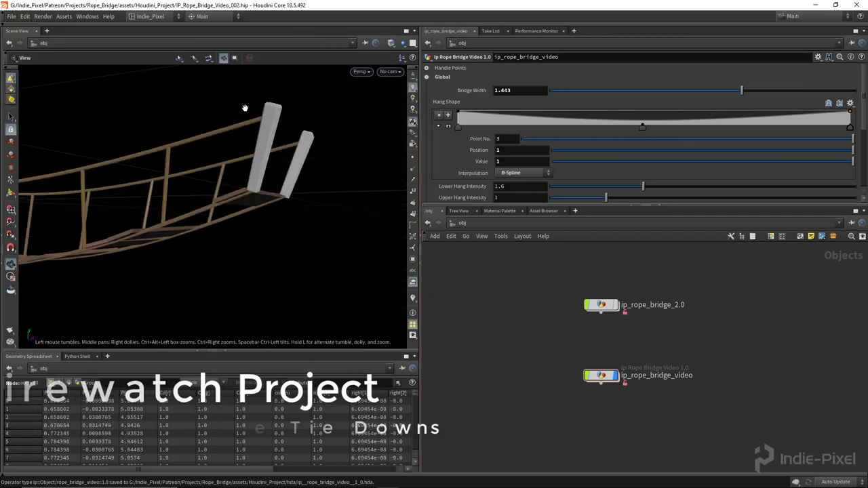
left_click_drag(321, 178, 317, 220)
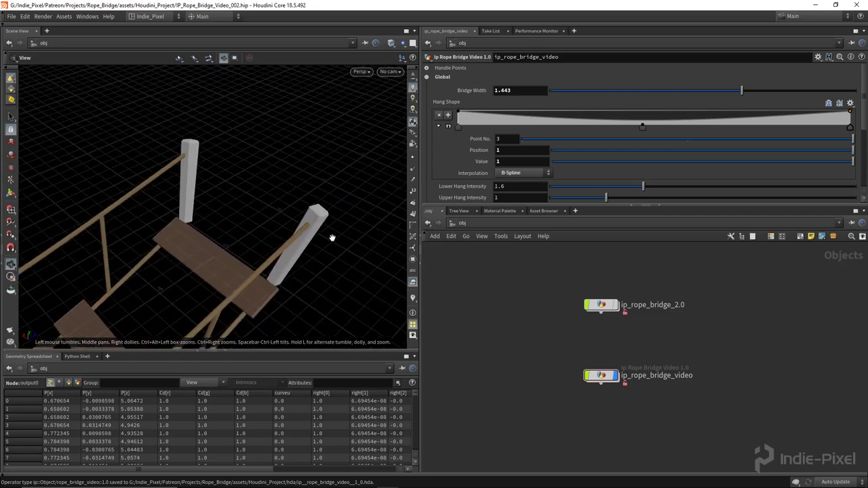
scroll(285, 237, "down", 5)
left_click_drag(107, 249, 216, 247)
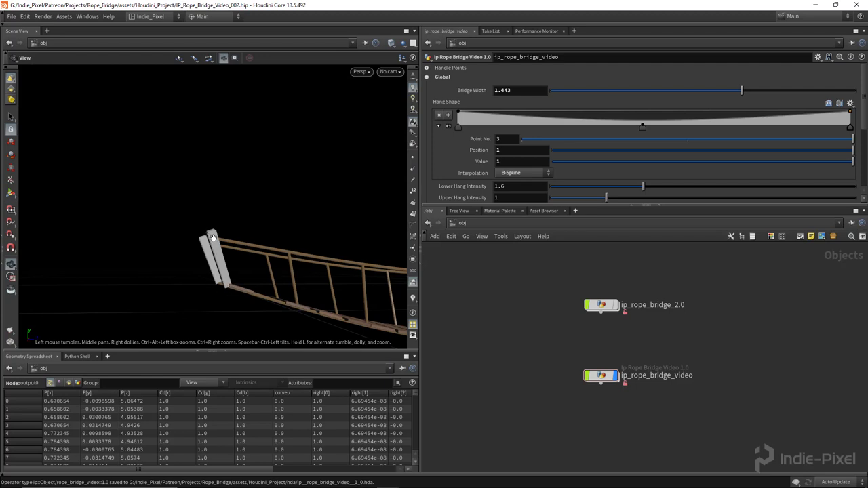
left_click_drag(224, 245, 234, 292)
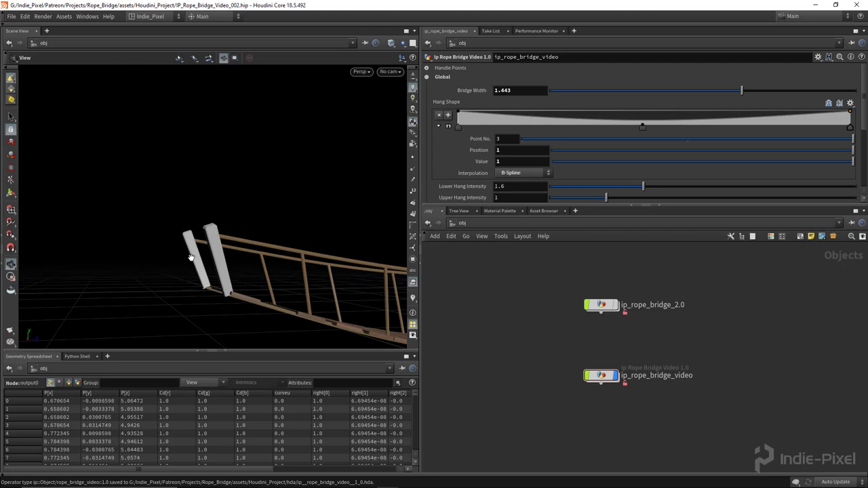
left_click_drag(175, 279, 341, 301)
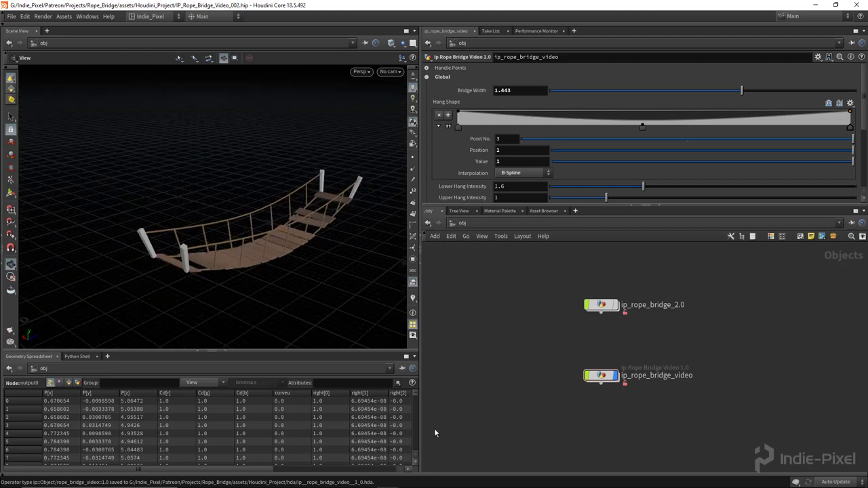
- Enlarge the network editor and go into the build_posts subnetwork of ip_rope_bridge_video
left_click_drag(419, 433, 389, 433)
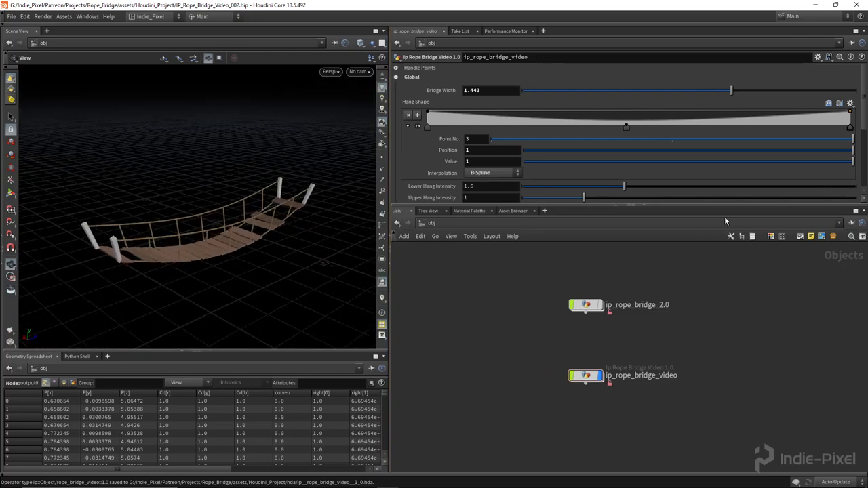
left_click_drag(653, 209, 653, 167)
double_click(558, 308)
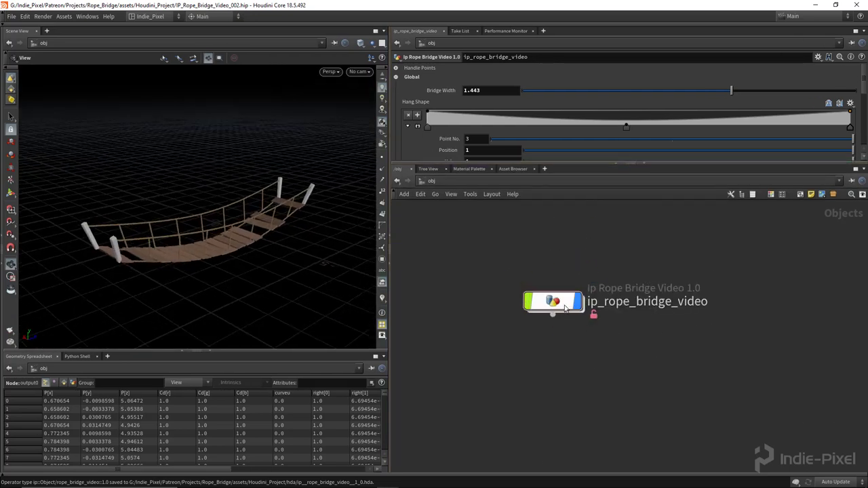
key("h")
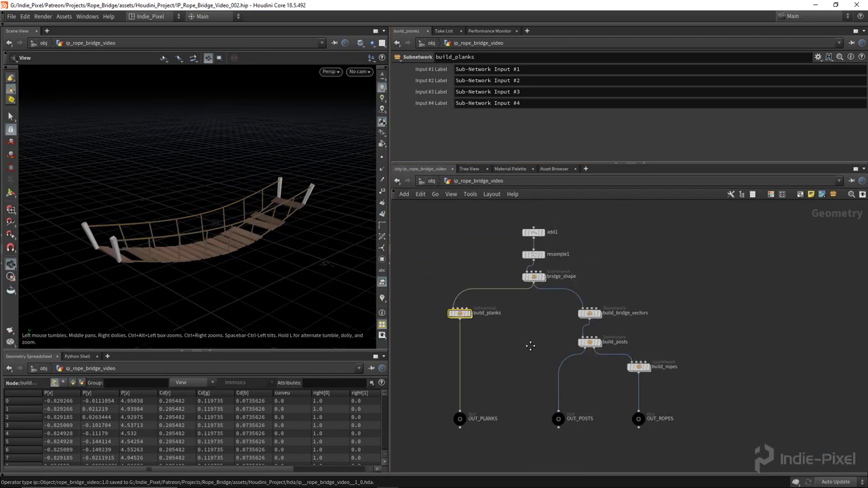
scroll(602, 370, "up", 4)
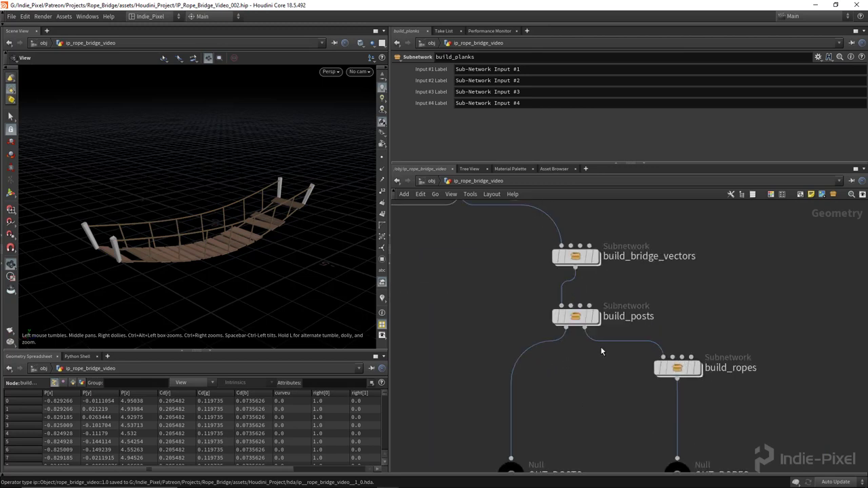
double_click(578, 322)
middle_click_drag(556, 401, 581, 392)
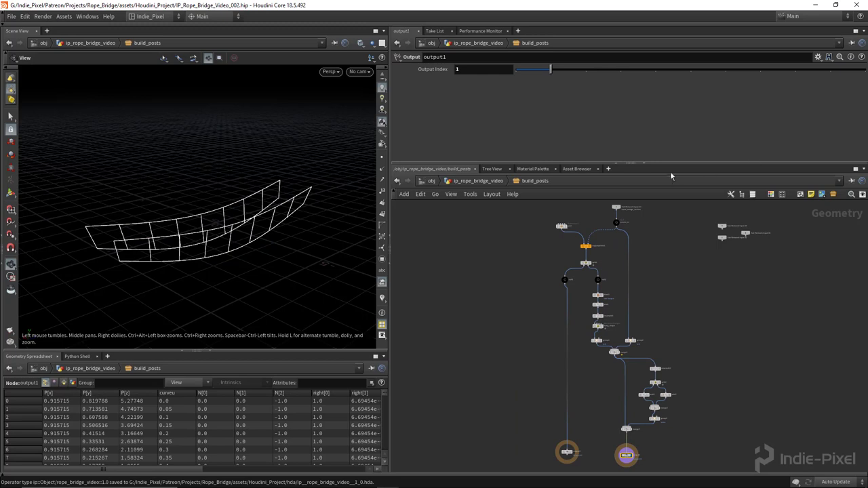
left_click_drag(668, 164, 668, 134)
- Display the output of group1 and of merge1 to examine the bridge's upper and lower rope curves
scroll(115, 245, "up", 6)
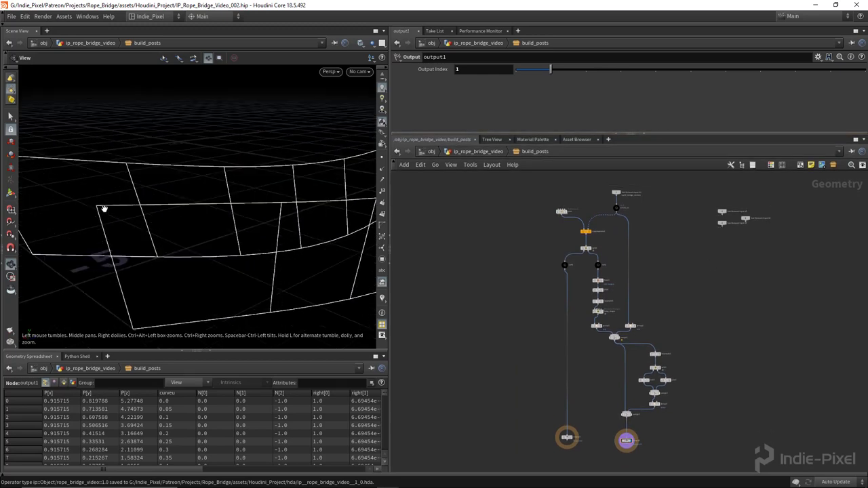
scroll(607, 327, "up", 4)
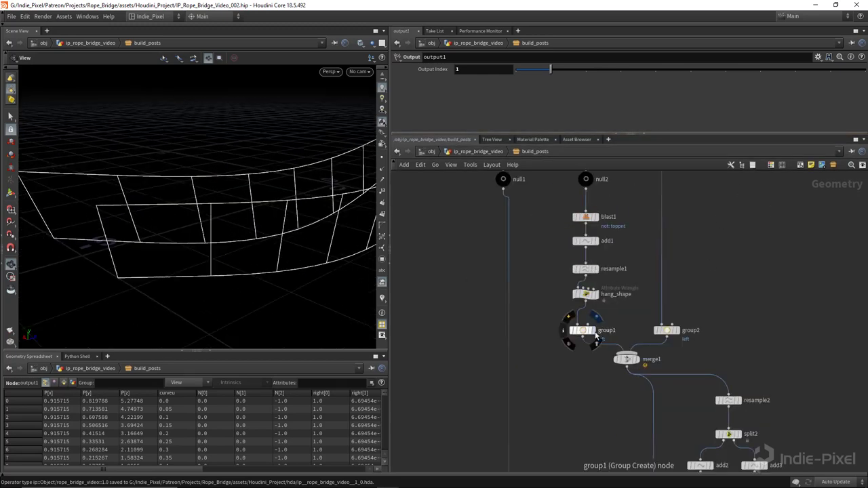
left_click(596, 328)
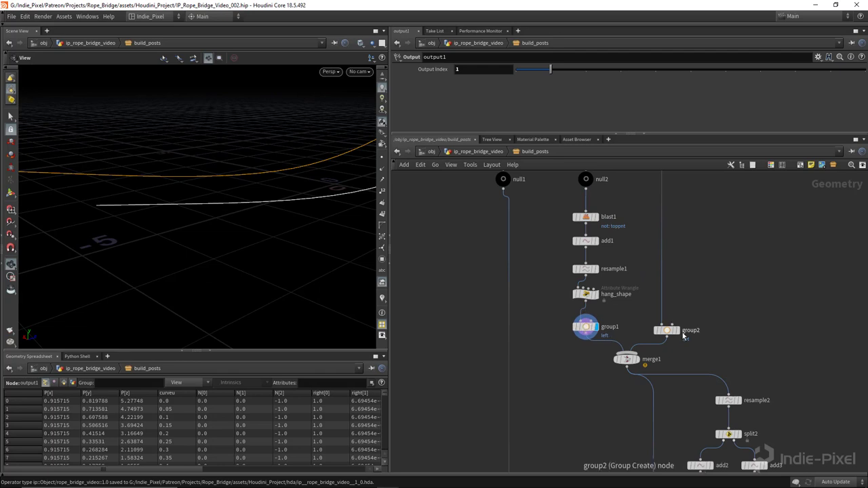
left_click(636, 359)
middle_click_drag(666, 380, 590, 281)
scroll(590, 281, "down", 2)
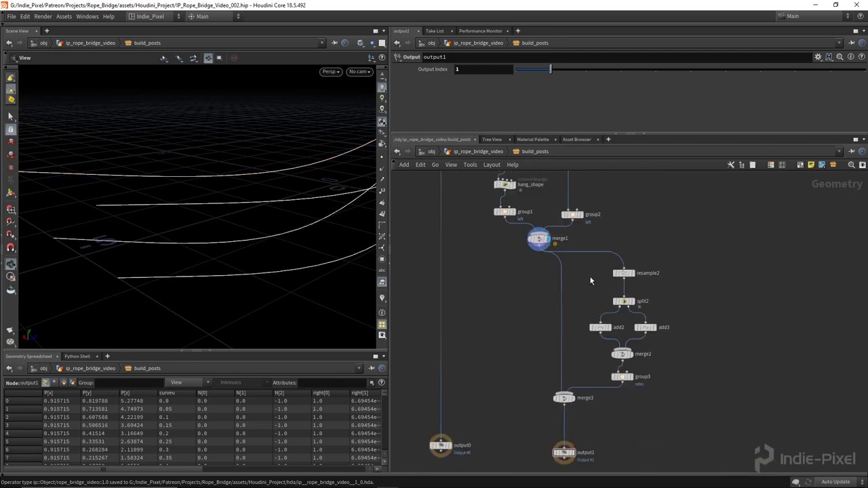
- Show the group list in the viewport for merge1 and switch it from primitive to point groups
left_click_drag(284, 249, 210, 193)
left_click(382, 262)
left_click_drag(298, 232, 269, 152)
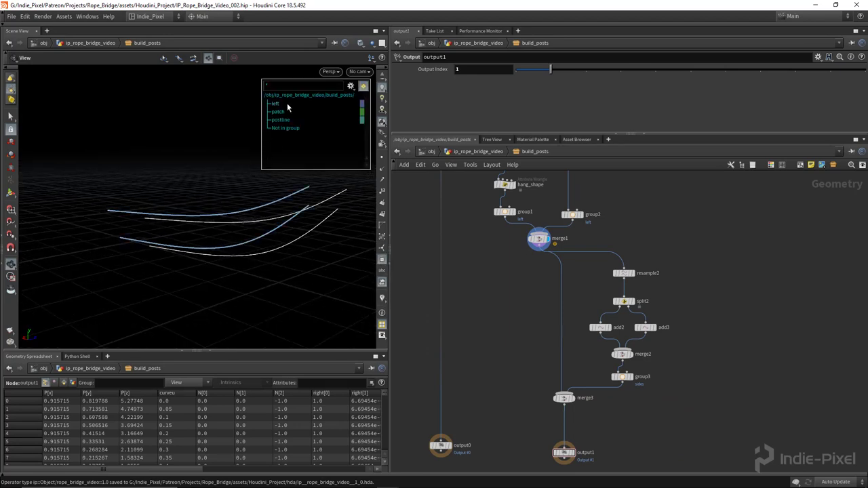
left_click(351, 86)
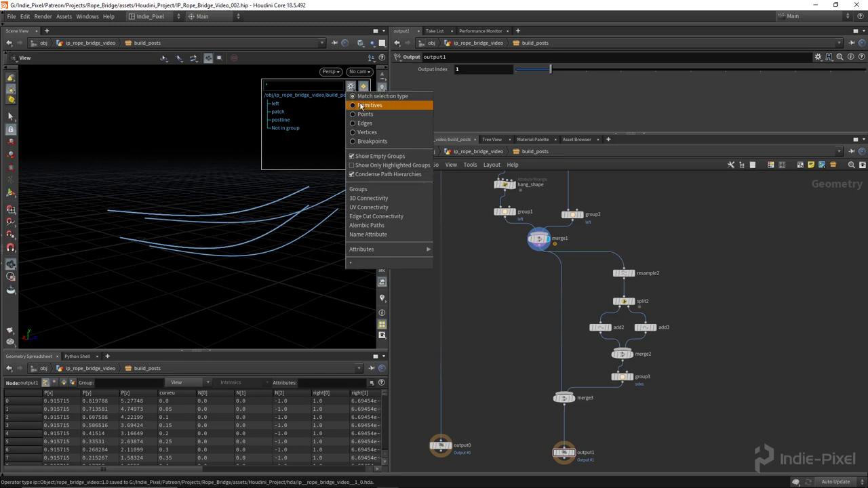
left_click(365, 114)
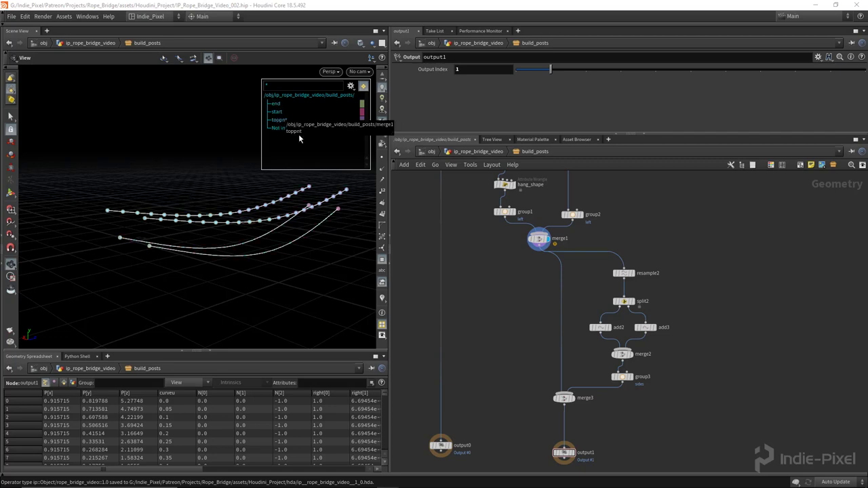
- Display add1, resample1 and hang_shape in turn to trace how the point groups carry through the upper rope curves
middle_click_drag(518, 265, 519, 301)
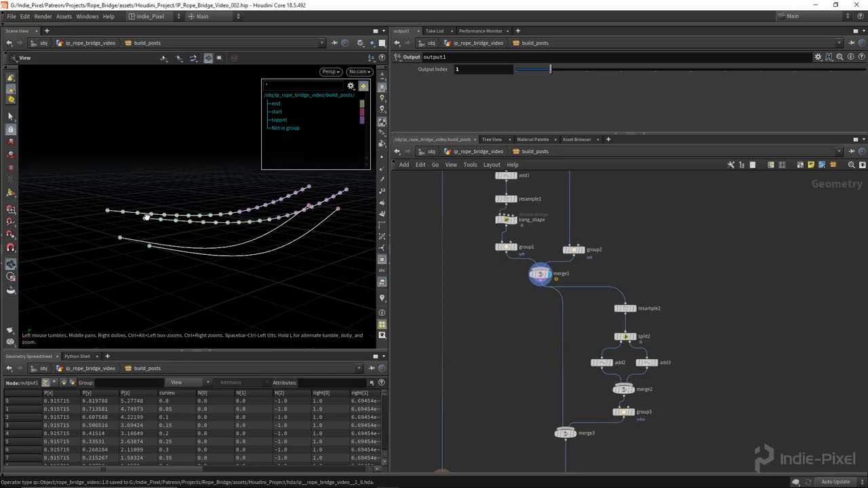
middle_click_drag(488, 257, 490, 300)
scroll(508, 229, "up", 2)
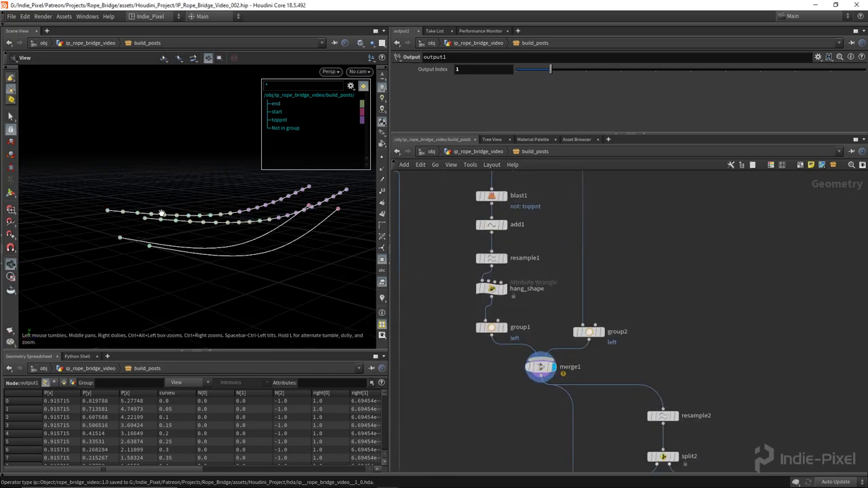
left_click_drag(258, 240, 127, 211)
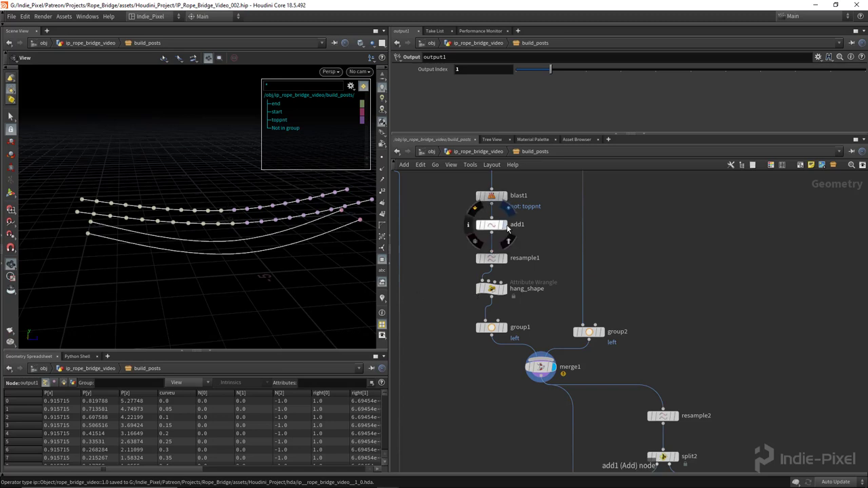
left_click(506, 226)
left_click(502, 260)
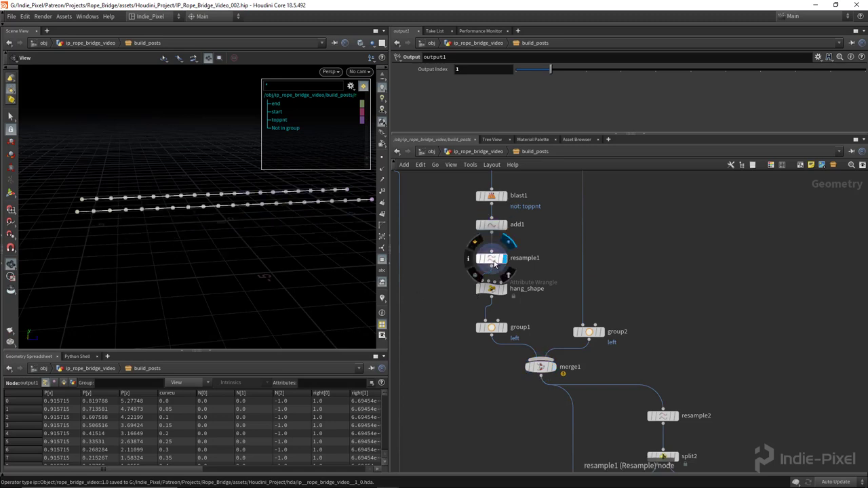
left_click(502, 290)
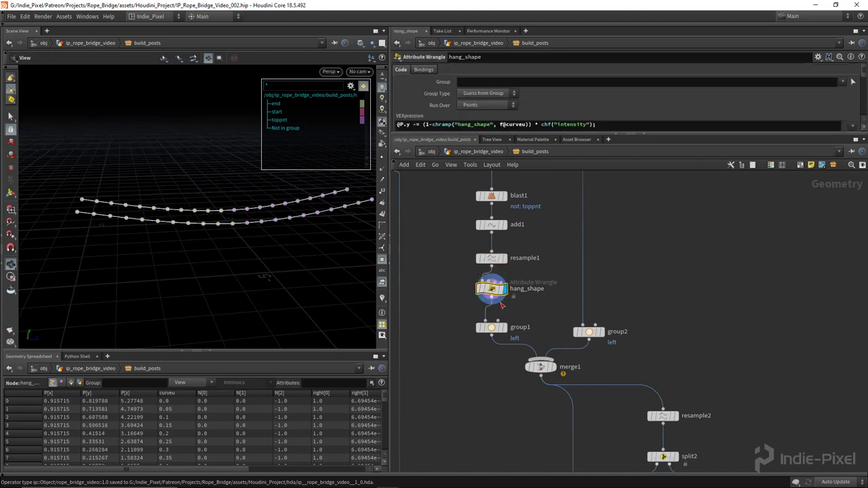
- Compare the point groups at group1 and merge1, ending with group1 displayed and its curves viewed from different angles
middle_click_drag(548, 268, 569, 314)
left_click(515, 353)
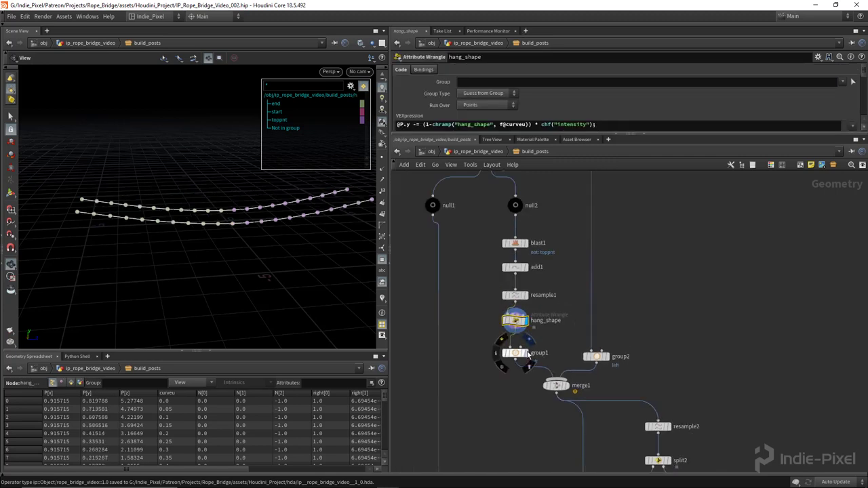
left_click_drag(251, 244, 210, 244)
left_click(570, 391)
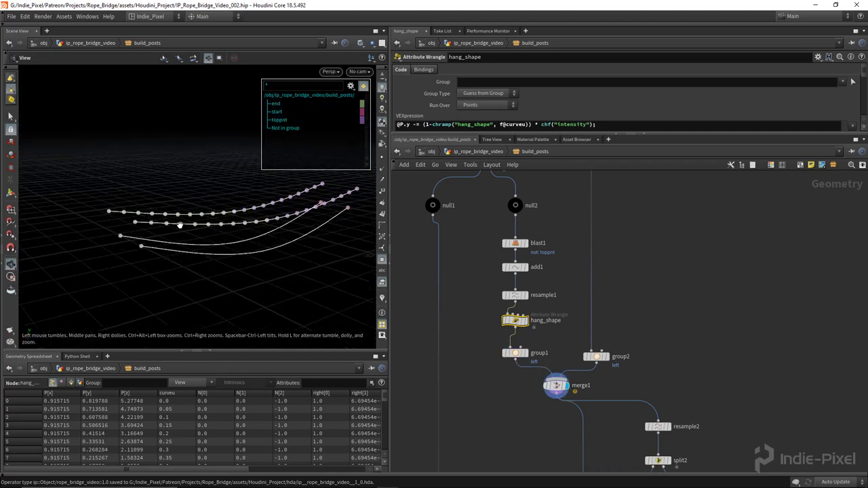
middle_click_drag(544, 353, 545, 317)
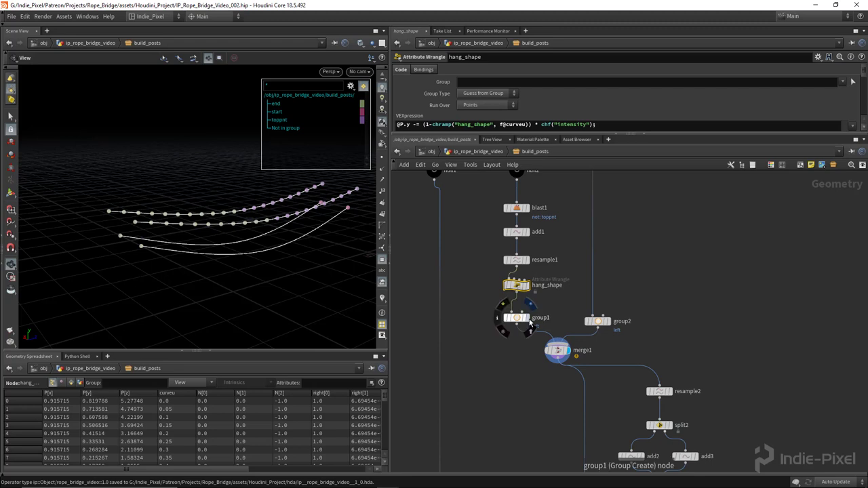
left_click(526, 318)
mouse_move(281, 200)
left_mouse_down()
mouse_move(196, 219)
mouse_move(292, 213)
left_mouse_up()
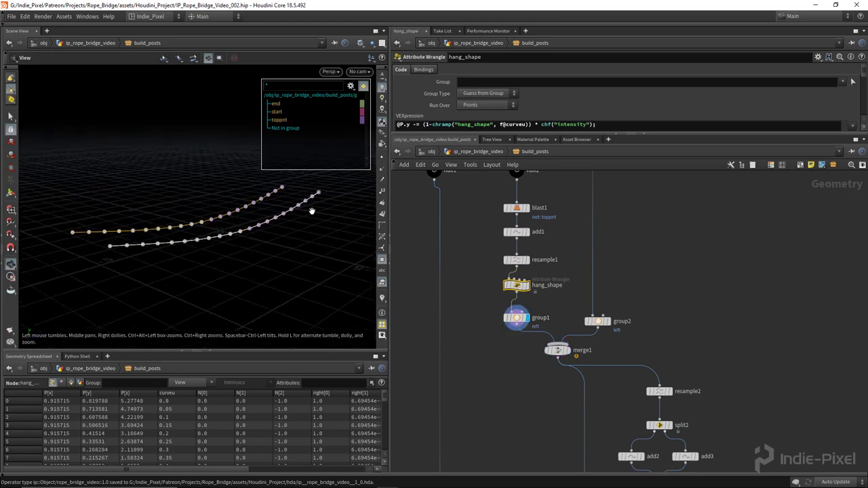
left_click_drag(232, 219, 371, 262)
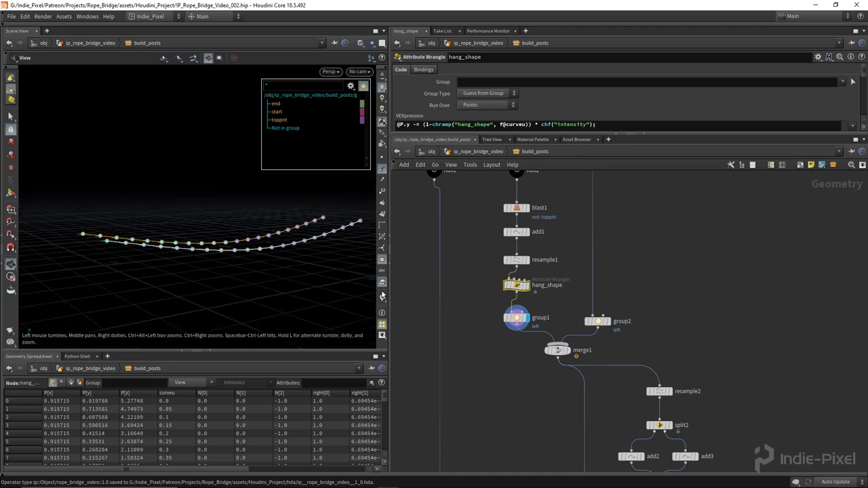
- Hide the viewport group list and add an Attribute Wrangle fed by group1
left_click(383, 258)
middle_click_drag(469, 344, 478, 279)
left_click_drag(118, 257, 176, 244)
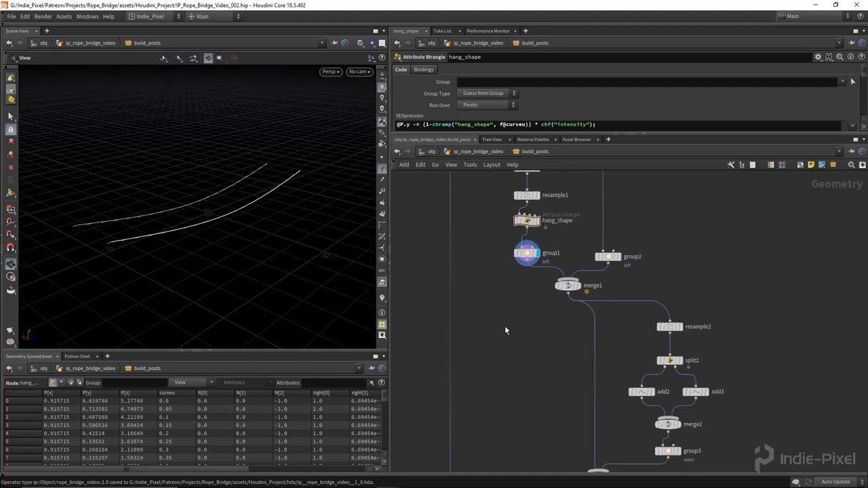
middle_click_drag(498, 337, 509, 344)
key("Tab")
type("wrangle")
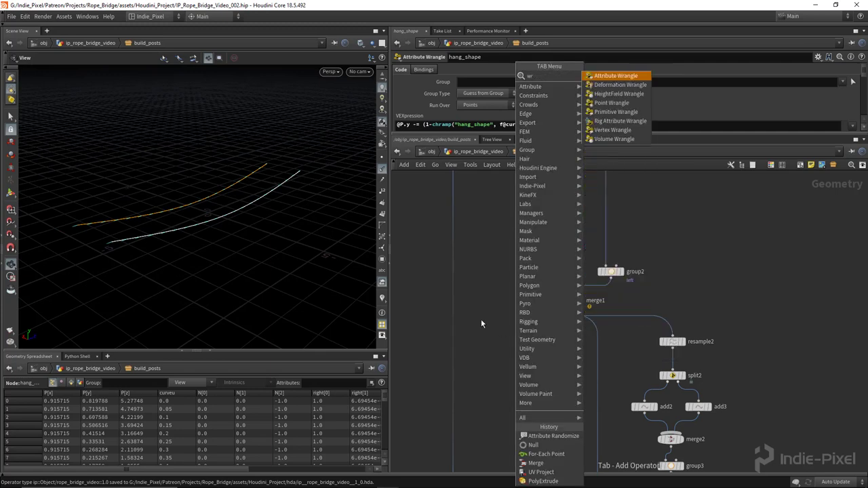
key("Return")
scroll(485, 348, "up", 3)
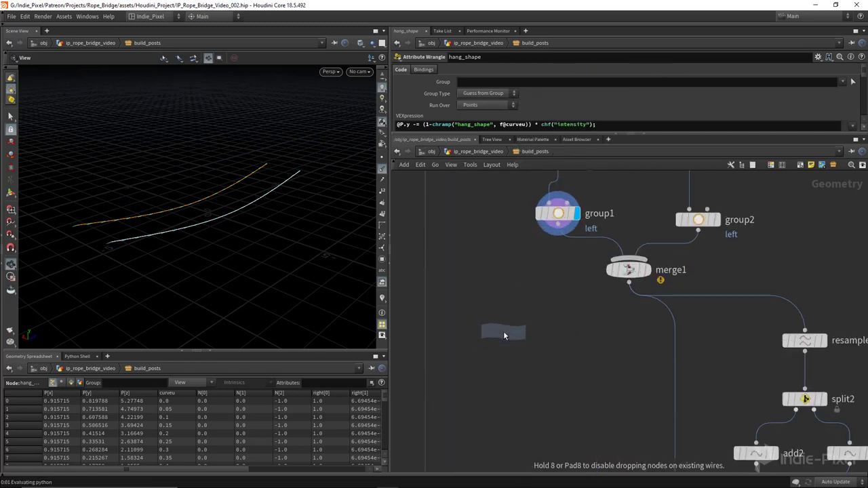
left_click(503, 331)
- Rename the new wrangle find_ends and display its output
double_click(557, 333)
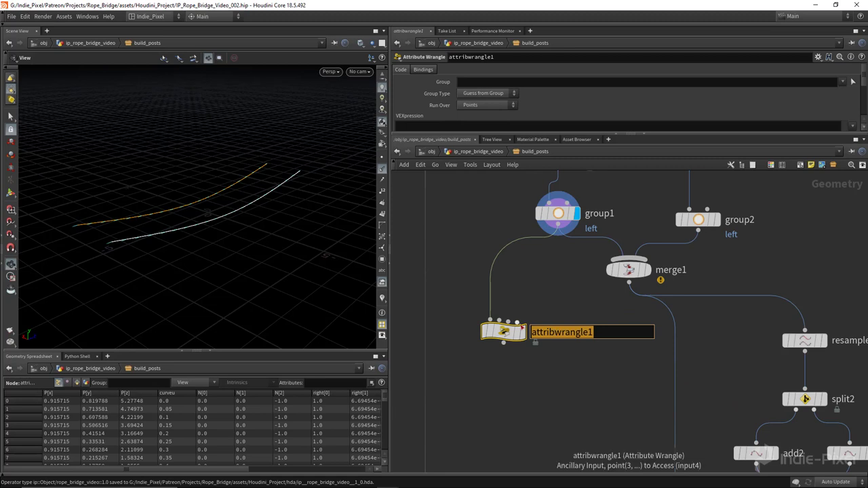
type("find_neighs")
key("Return")
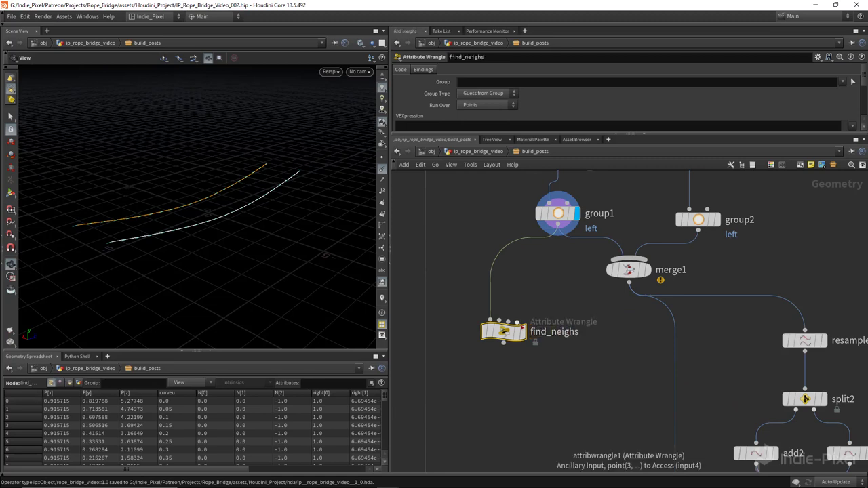
key("BackSpace")
key("BackSpace")
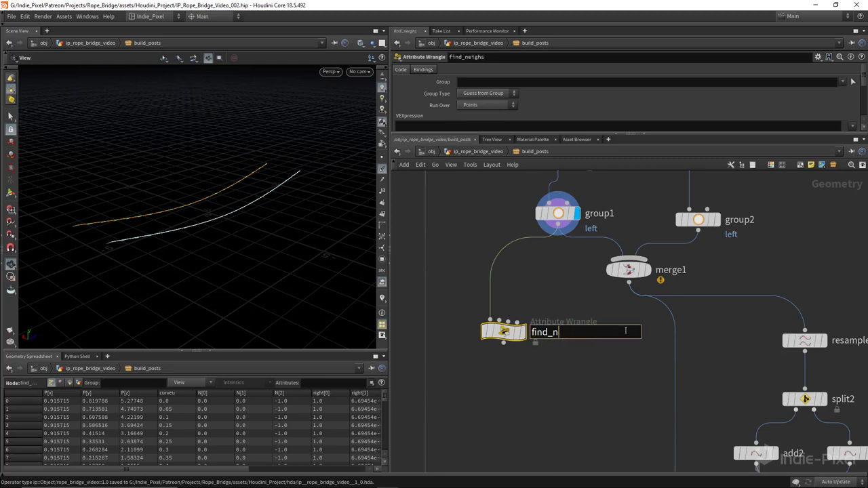
type("ends")
key("Return")
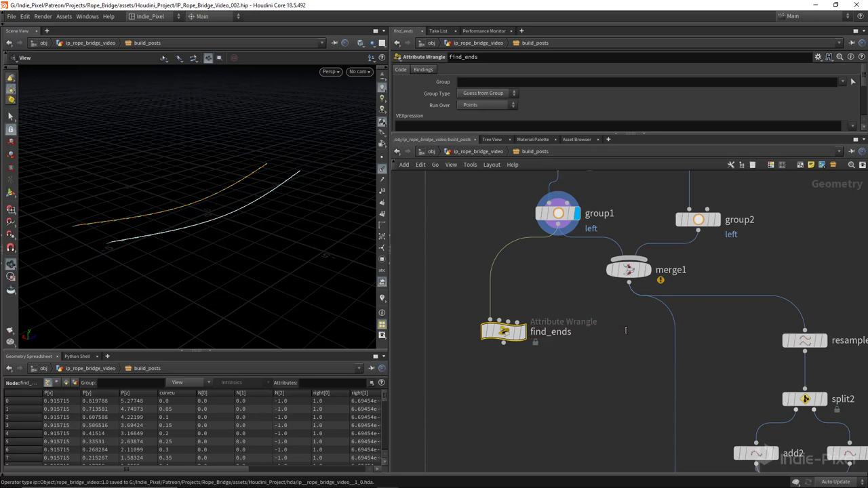
left_click(521, 331)
left_click_drag(213, 188, 370, 173)
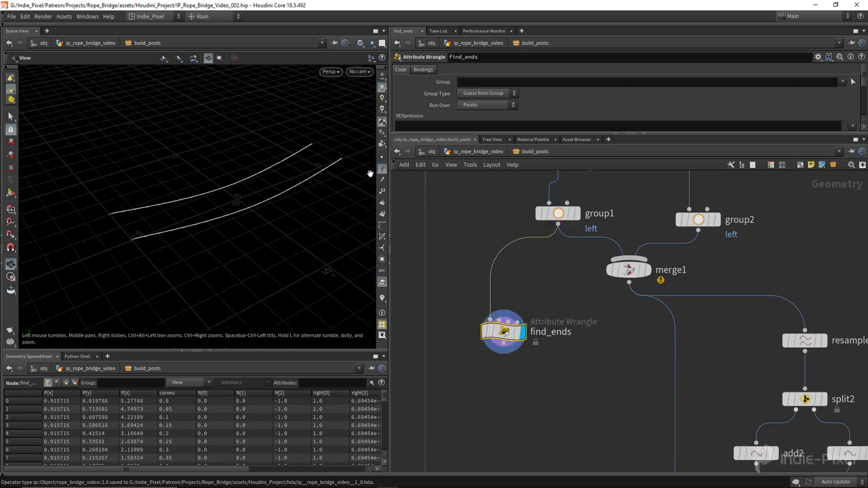
left_click_drag(156, 231, 183, 245)
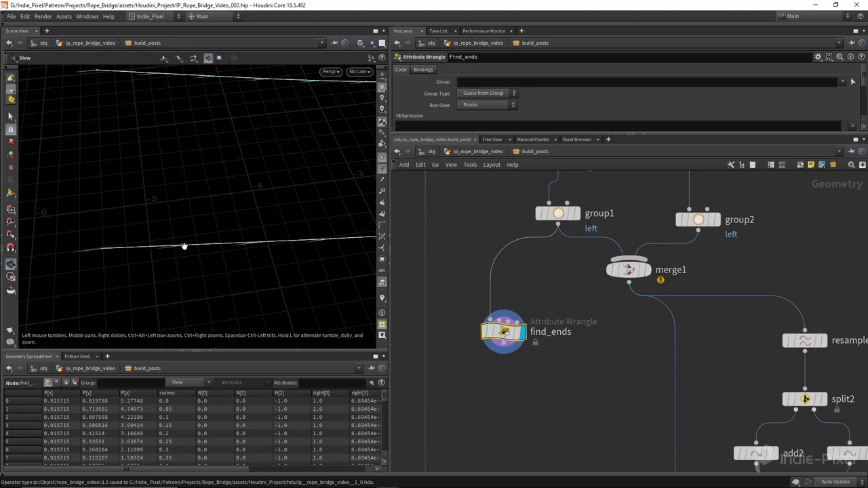
left_click_drag(261, 242, 236, 253)
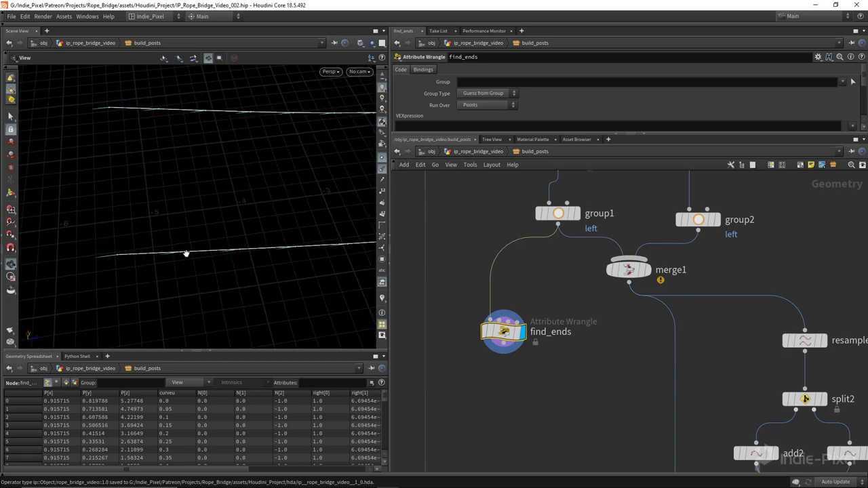
left_click_drag(111, 263, 153, 250)
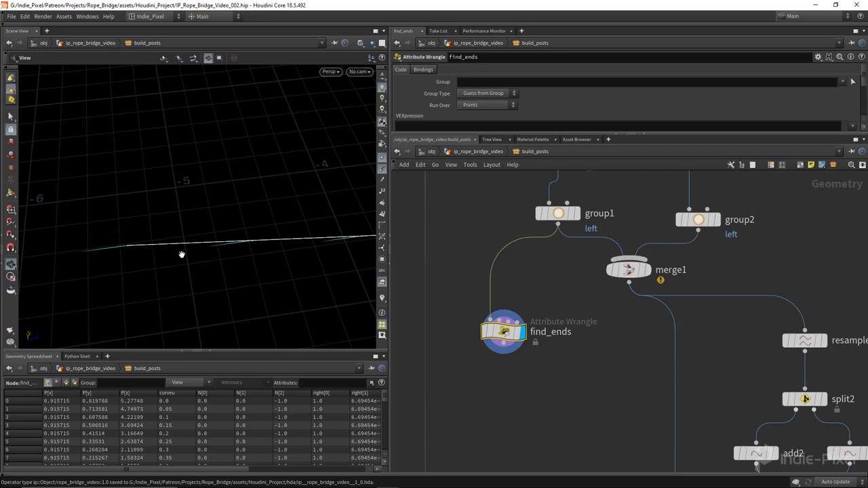
left_click_drag(231, 224, 249, 227)
left_click_drag(657, 135, 657, 220)
left_click(488, 147)
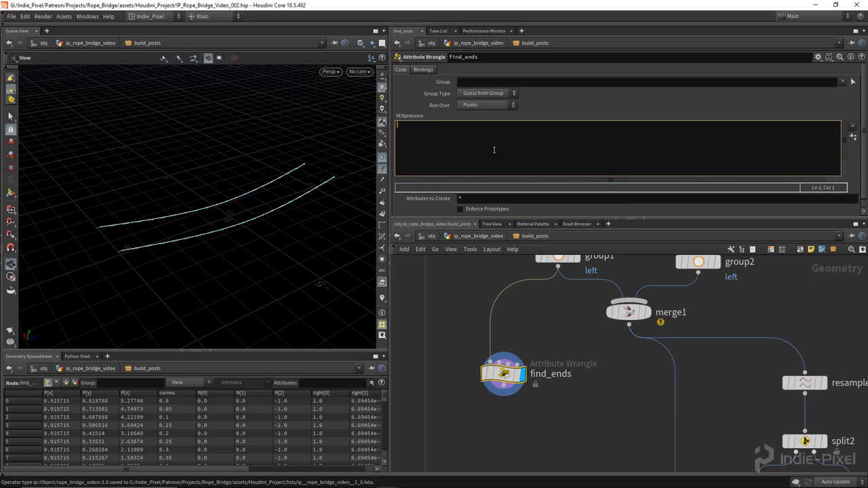
type("int neighs")
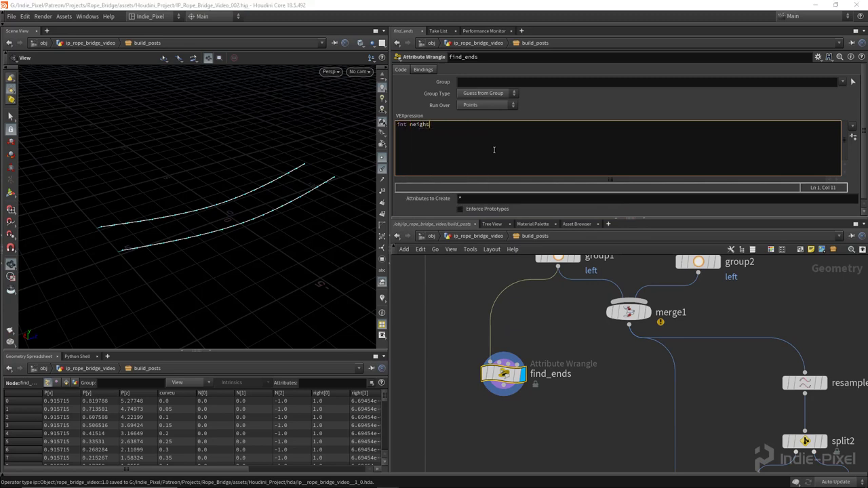
type(" = neigh")
left_click(494, 148)
type("(0, @ptnum);")
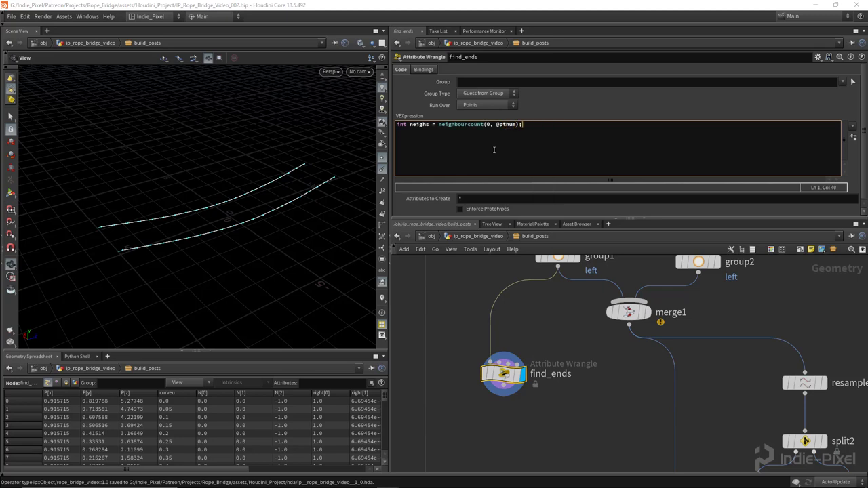
- Add an if(neighs == 1) block setting i@group_ends = 1; to the find_ends code and show the group list in the viewport
key("Return")
type("if(neighs == 1)")
key("Return")
type("oup_ends = 1;")
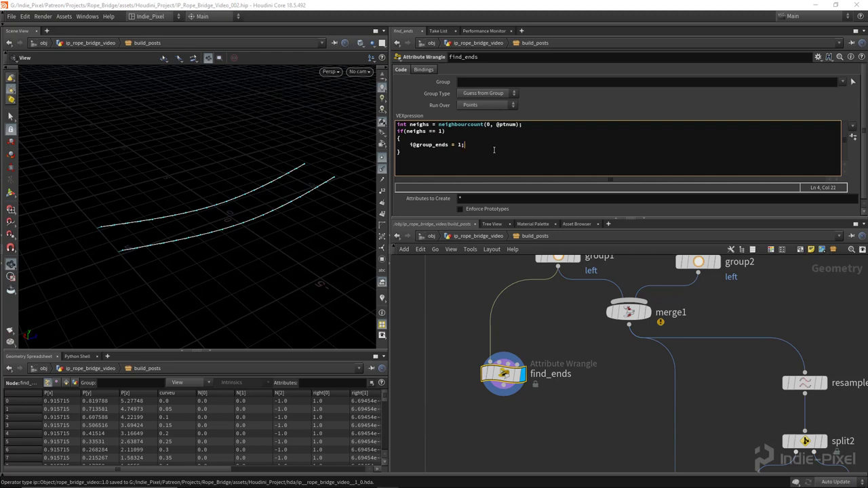
type("2")
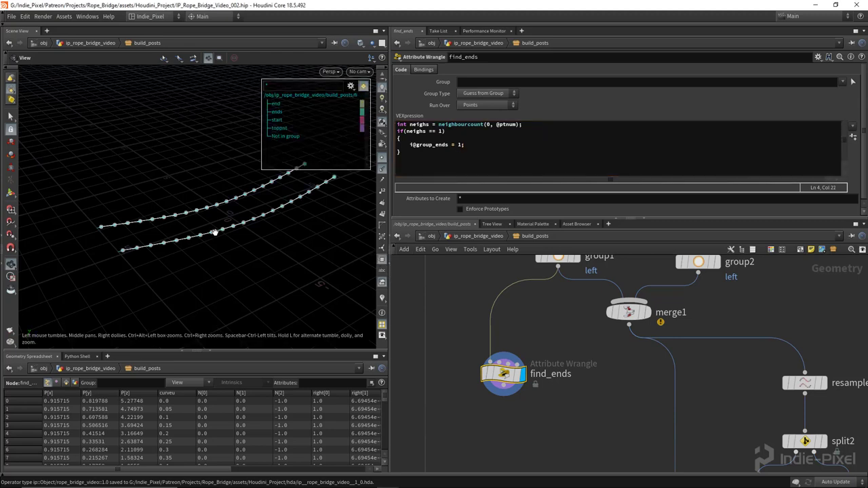
left_click_drag(278, 204, 461, 348)
- Insert a Group Delete node between group1 and find_ends that removes all incoming groups with the pattern *
key("Tab")
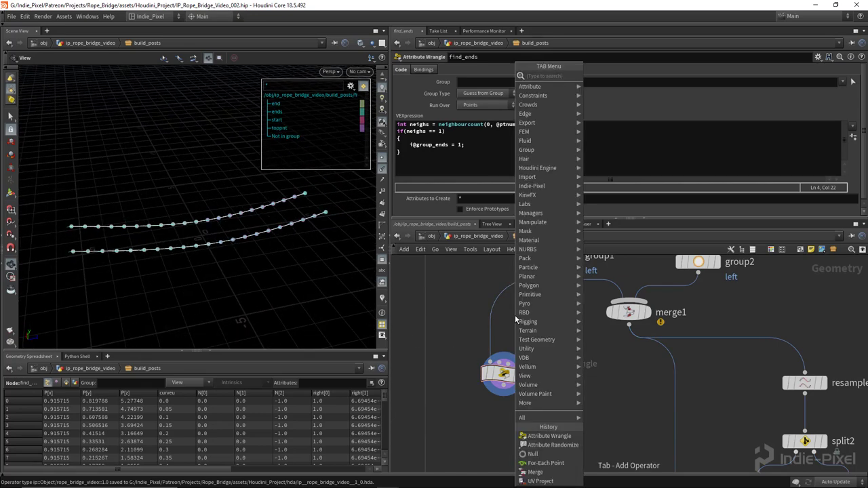
type("gro")
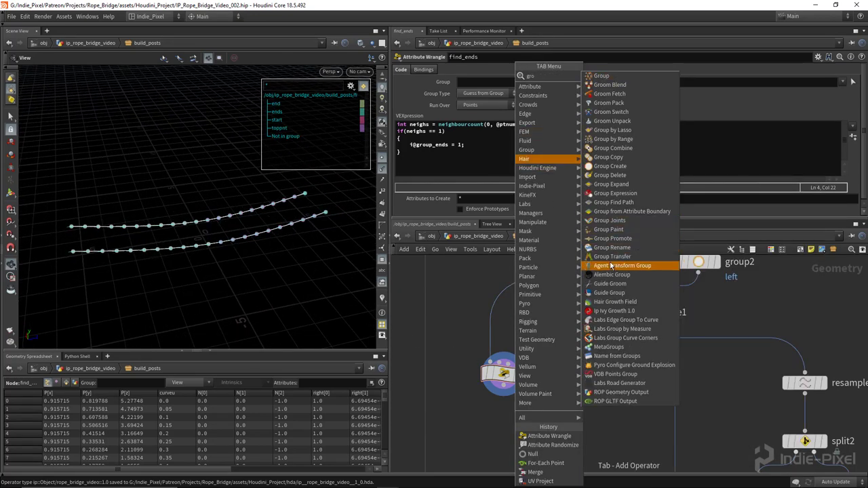
left_click(609, 175)
left_click(487, 316)
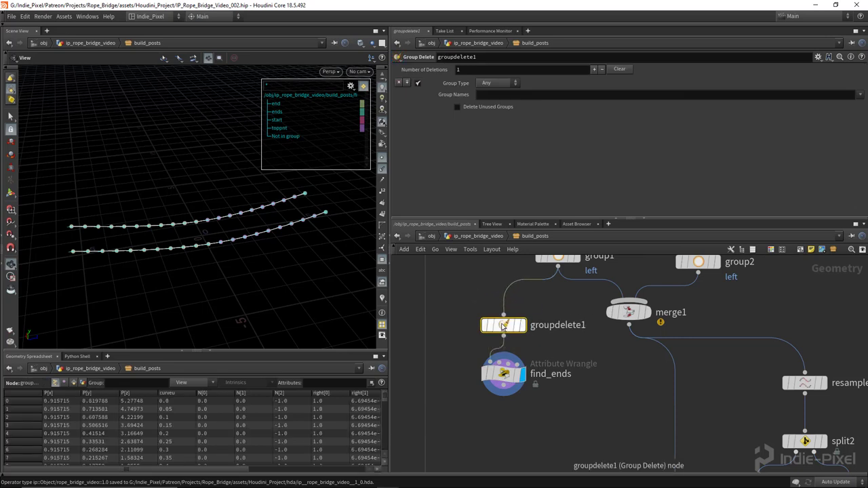
left_click(628, 96)
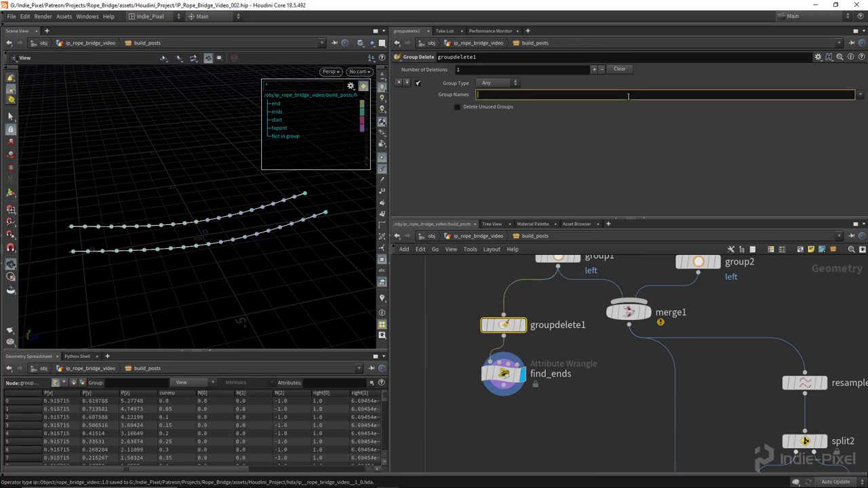
type("*")
key("Return")
left_click_drag(253, 235, 268, 154)
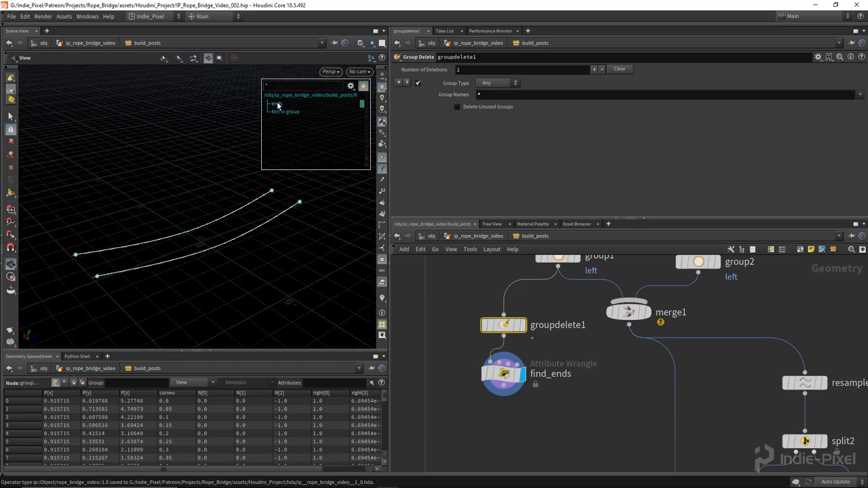
- Examine the ends group of find_ends on both curves, hiding the viewport group list and viewing the curves from several angles
left_click(504, 374)
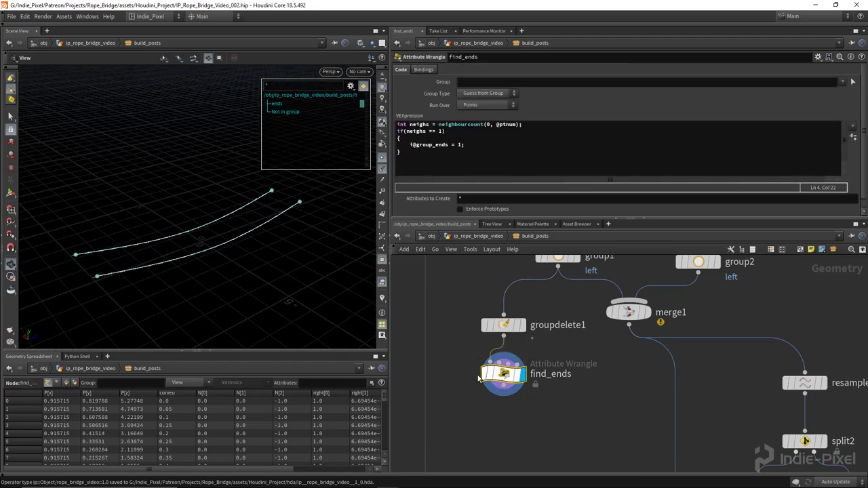
left_click_drag(242, 252, 141, 262)
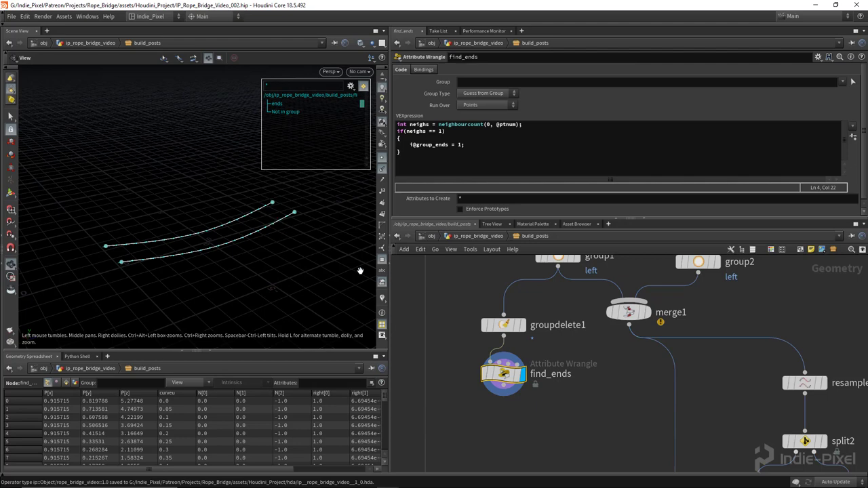
left_click_drag(223, 264, 255, 210)
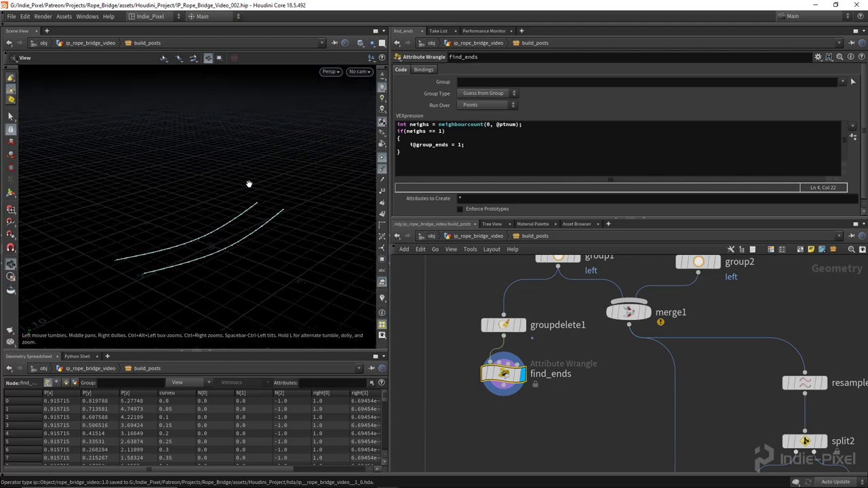
left_click_drag(211, 245, 166, 268)
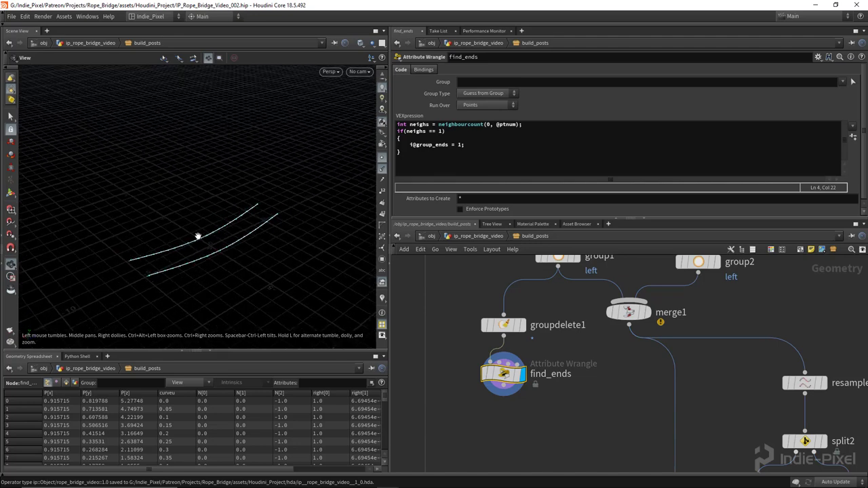
left_click_drag(215, 253, 197, 263)
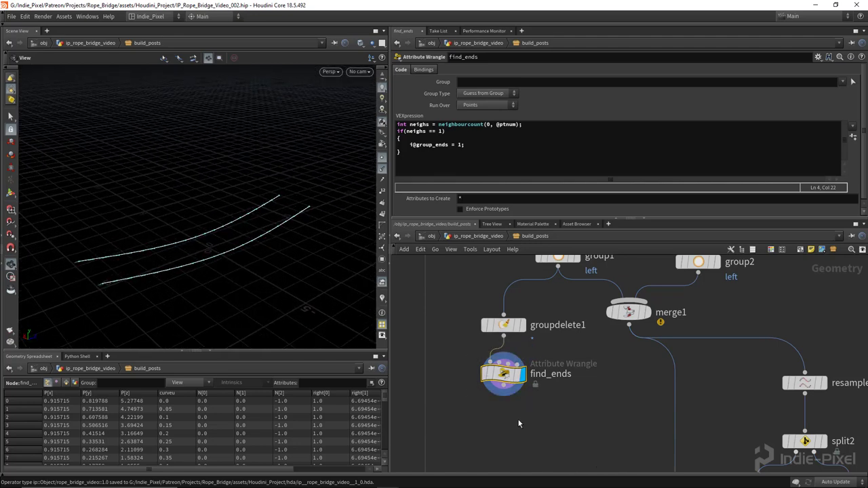
middle_click_drag(516, 426, 537, 372)
left_click_drag(199, 242, 244, 271)
- Add a Blast node after find_ends with the ends group and Delete Non Selected enabled, and display it
middle_click_drag(536, 384, 525, 349)
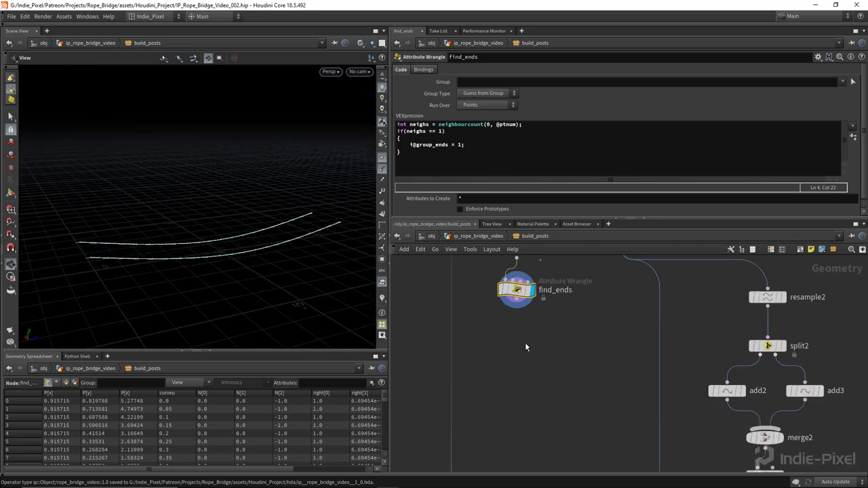
scroll(482, 353, "down", 2)
key("Tab")
type("blast")
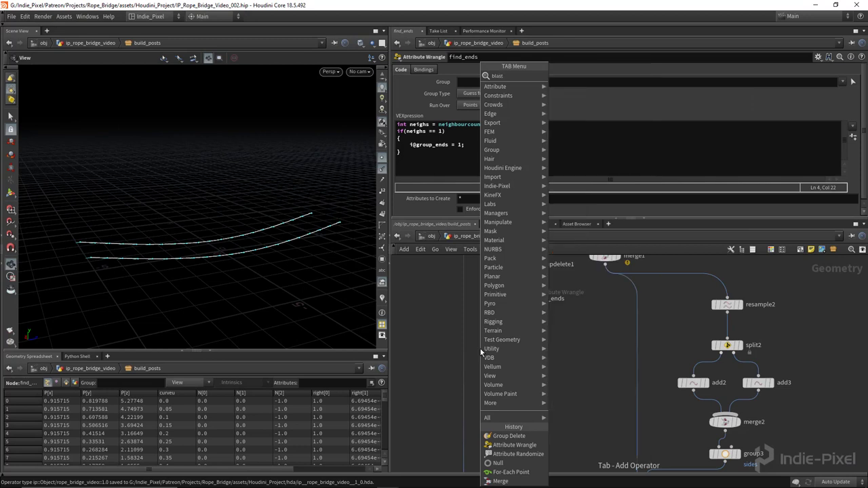
key("Return")
scroll(527, 339, "up", 1)
left_click(517, 334)
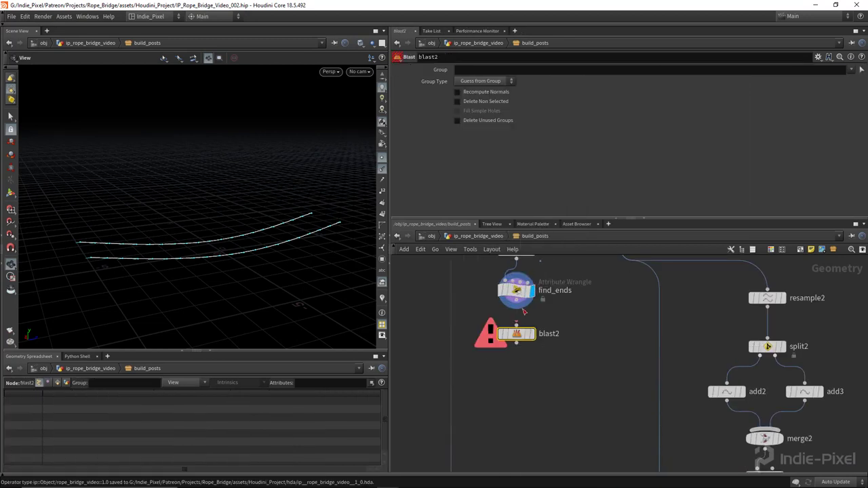
left_click(457, 101)
left_click(851, 69)
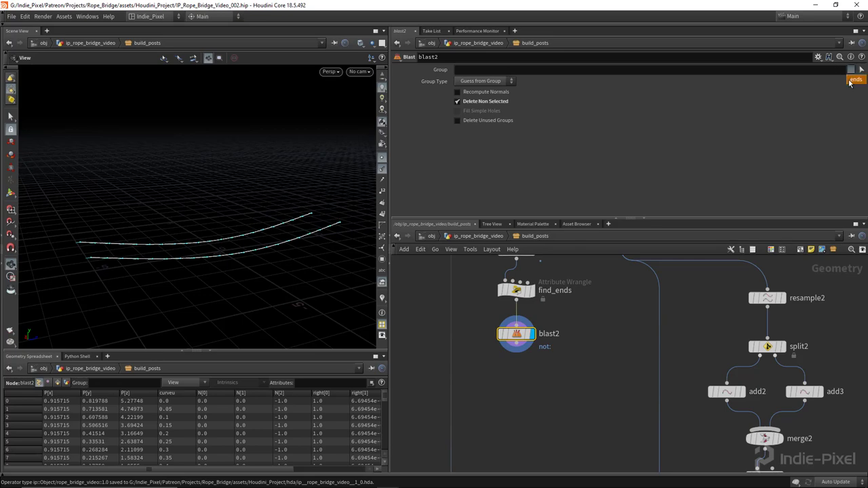
left_click(856, 78)
- Add a PolyFrame node below blast2 and display its output
left_click_drag(184, 244, 187, 268)
middle_click_drag(514, 391, 510, 379)
key("Tab")
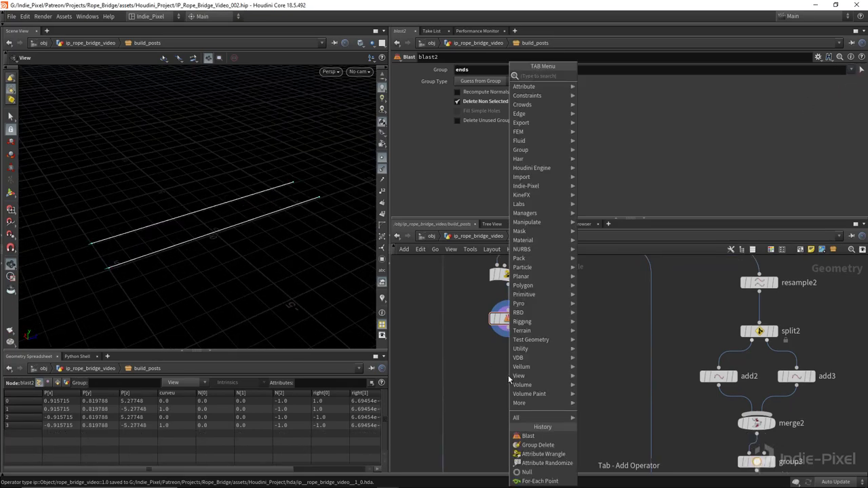
type("pol")
left_click(598, 157)
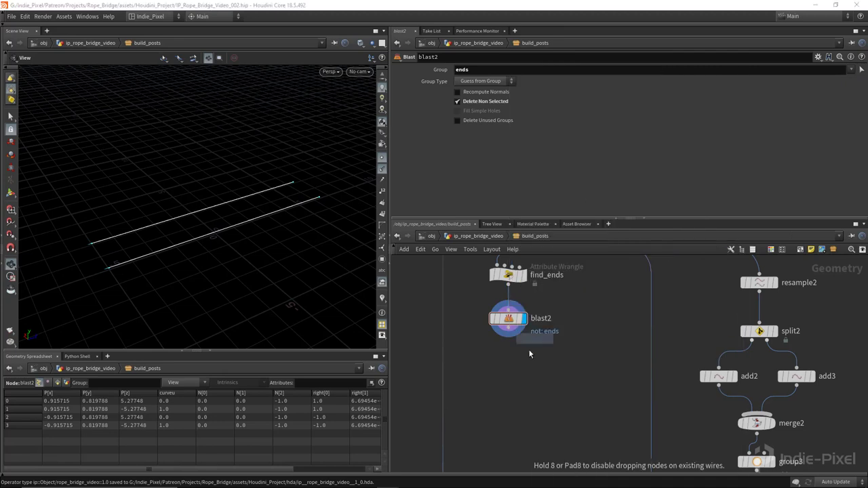
left_click(509, 376)
left_click_drag(516, 384, 517, 364)
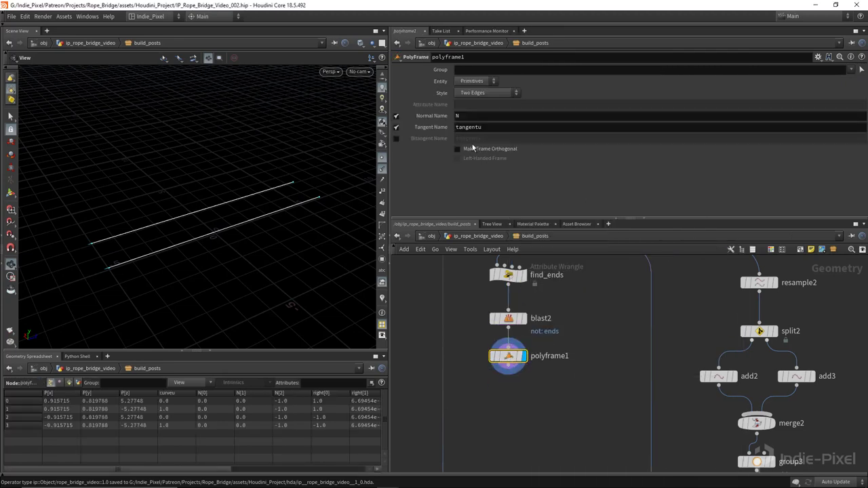
- Turn off the PolyFrame's normal output and set its tangent name to N
left_click(396, 116)
double_click(528, 128)
type("N")
key("Return")
left_click_drag(290, 189, 361, 255)
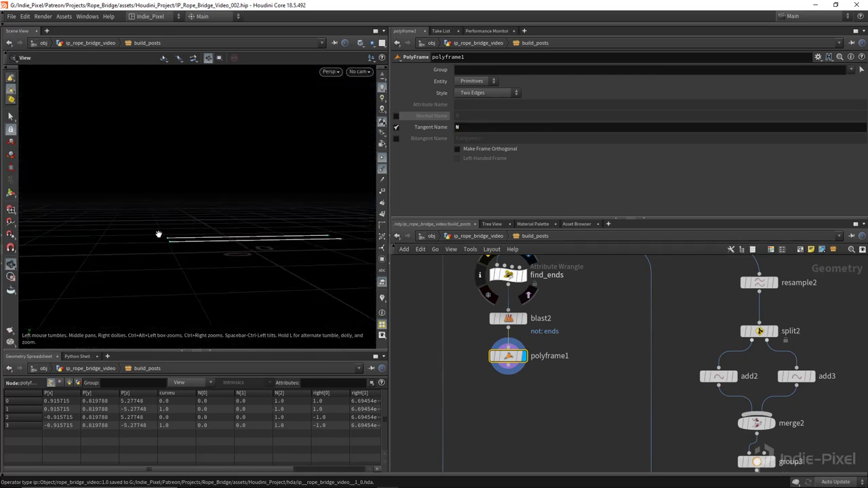
left_click_drag(199, 242, 86, 203)
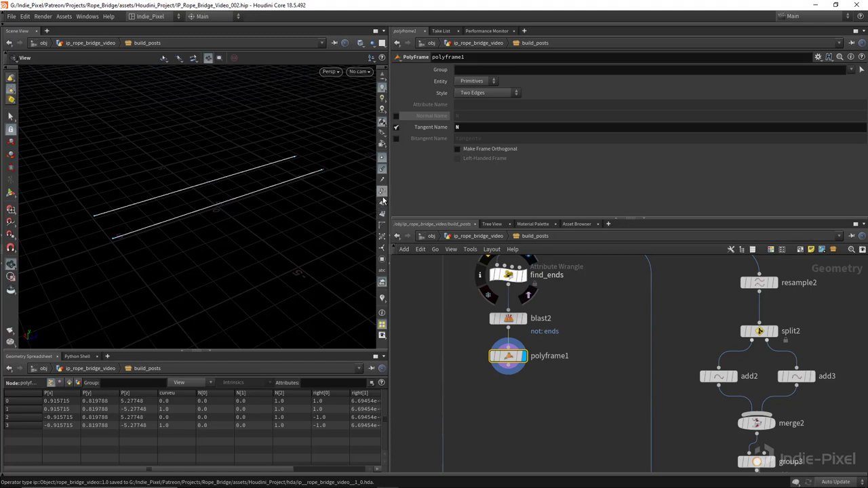
- Turn on point numbers in the viewport to identify the end points of the two straight lines
left_click(383, 193)
left_click_drag(310, 242, 229, 219)
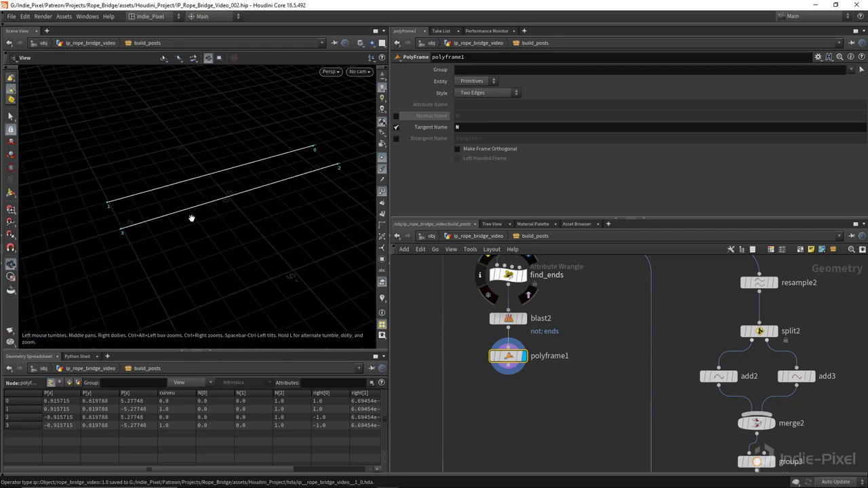
left_click_drag(127, 237, 220, 205)
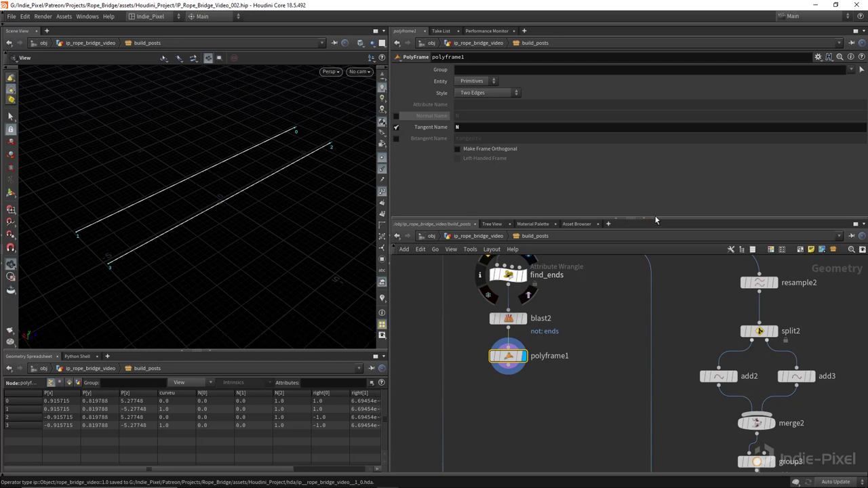
- Enlarge the network area and create an Attribute Wrangle for placement below polyframe1
left_click_drag(655, 219, 604, 183)
left_click_drag(221, 265, 224, 239)
middle_click_drag(493, 404, 509, 342)
key("Tab")
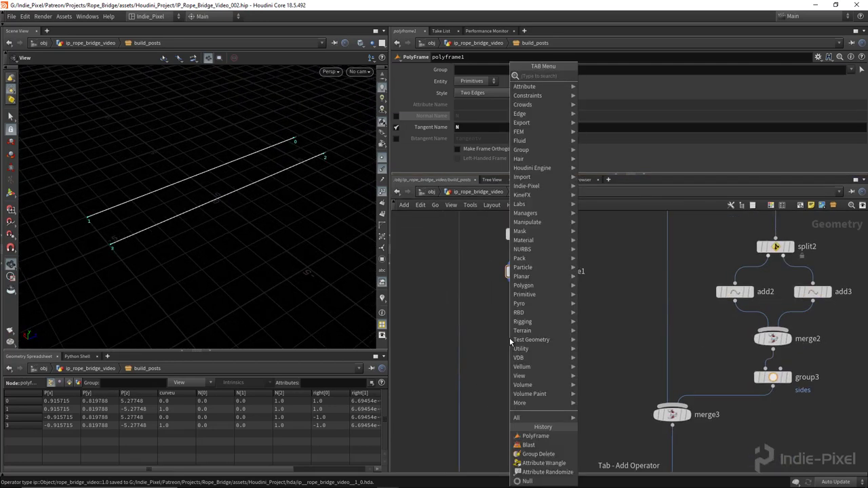
type("wrang")
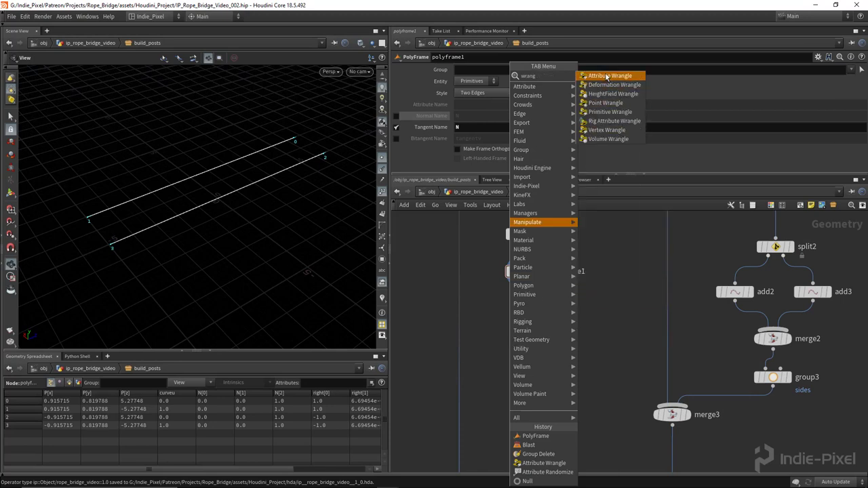
key("Return")
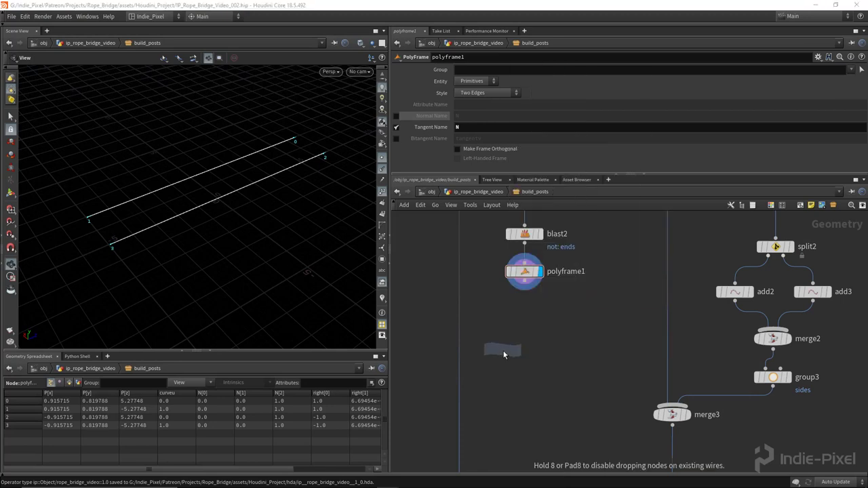
- Place an Attribute Wrangle below polyframe1, wire polyframe1 into its first input, and display it
left_click(523, 312)
scroll(528, 289, "up", 3)
left_click_drag(529, 279, 501, 315)
left_click(562, 288)
scroll(628, 337, "down", 3)
- Rename the new wrangle node as away_facing_normals
double_click(628, 337)
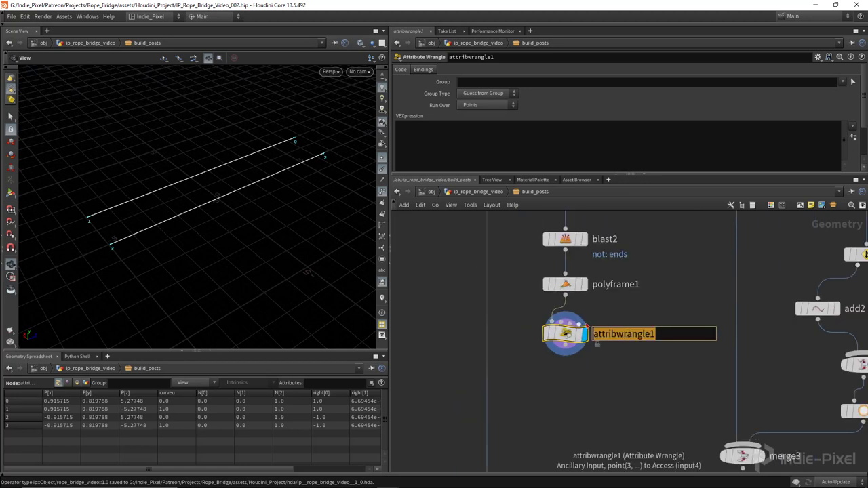
type("away_f")
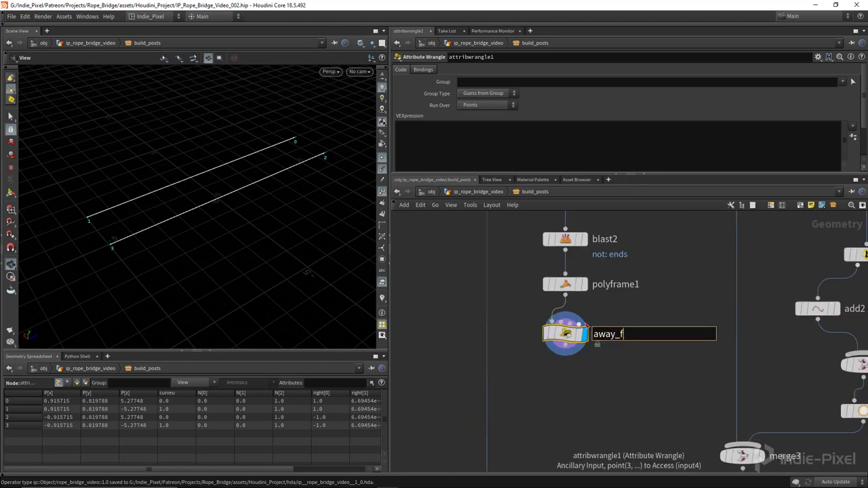
type("acing_normals")
key("Return")
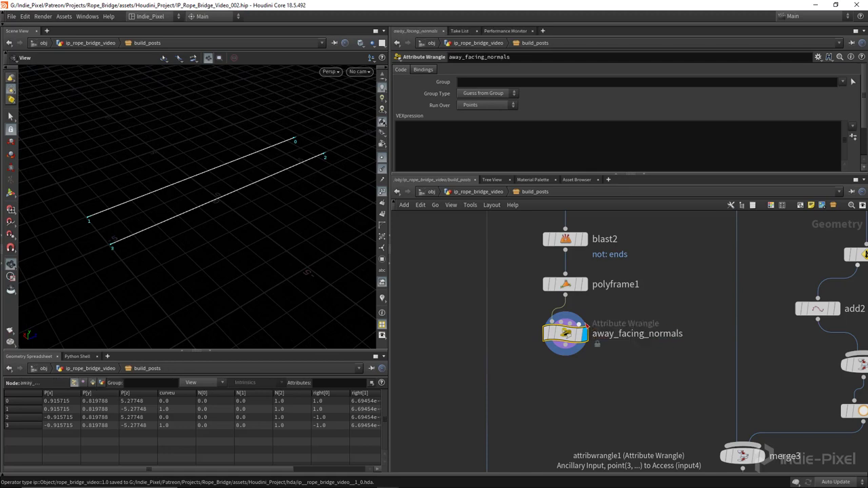
- Enlarge the parameter area and set the away_facing_normals wrangle to run over Primitives
scroll(607, 262, "down", 3)
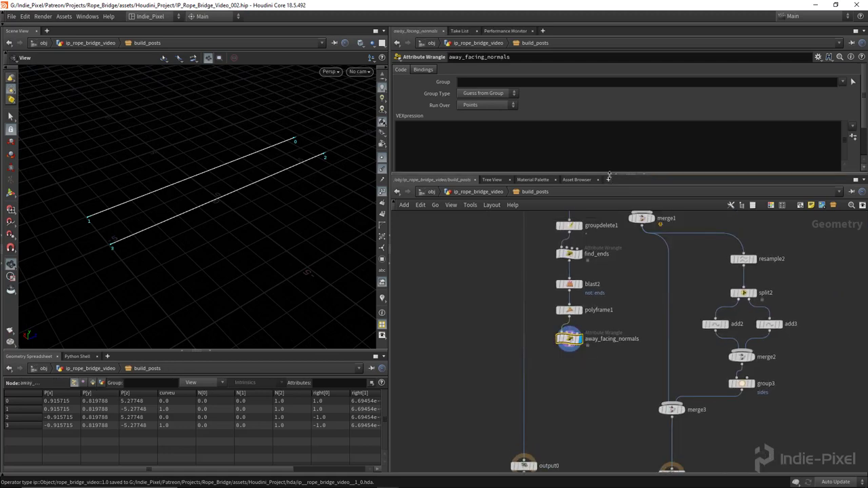
left_click_drag(663, 173, 662, 195)
left_click(488, 105)
left_click(482, 115)
left_click(483, 156)
type("int ")
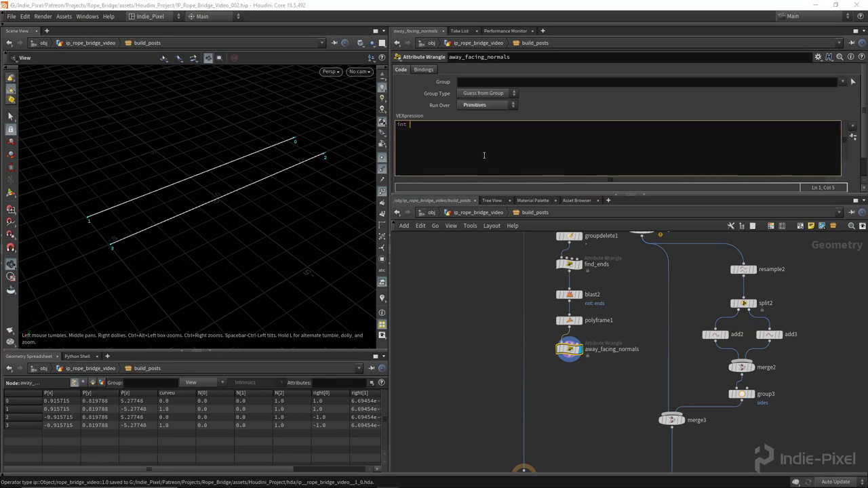
type("pnts[]")
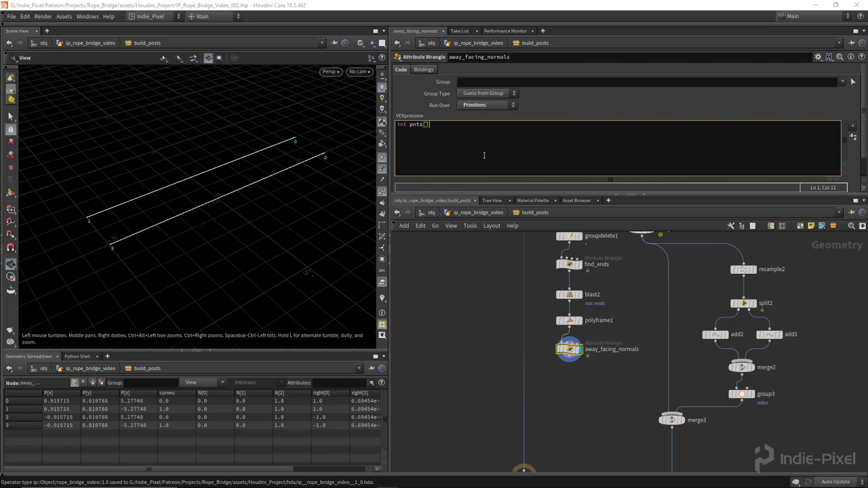
type(" = primpo")
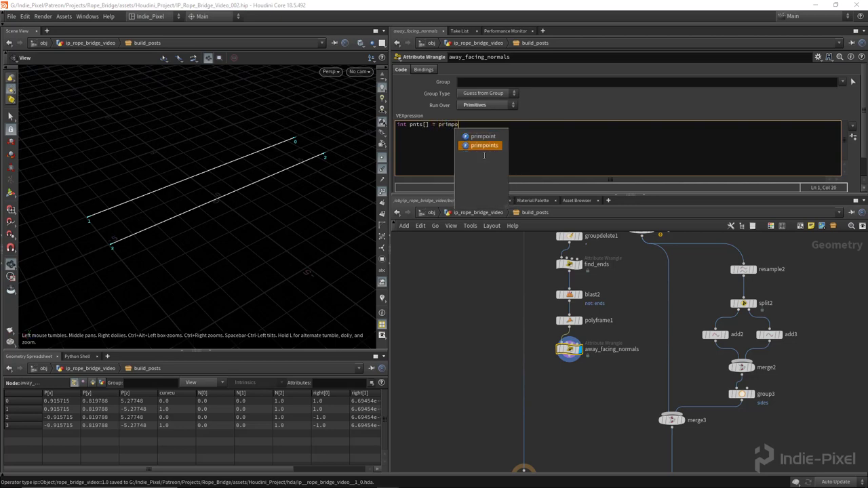
type("ints(")
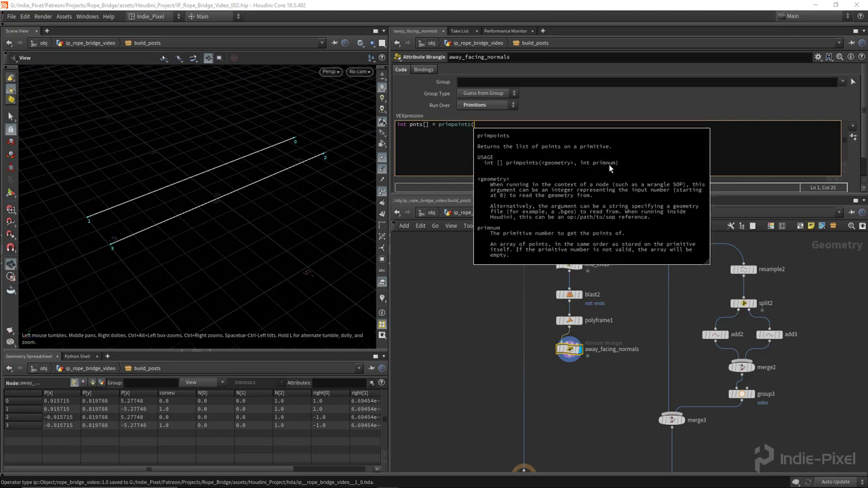
type("0, @pr")
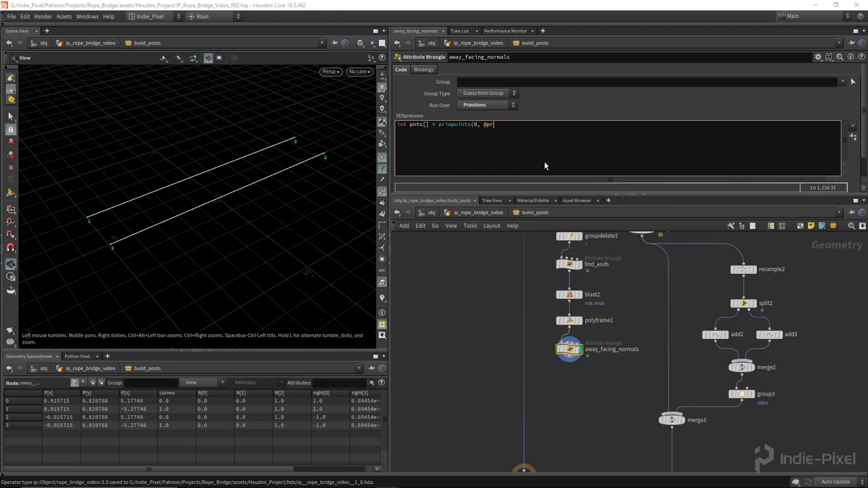
type("imnum);")
key("Return")
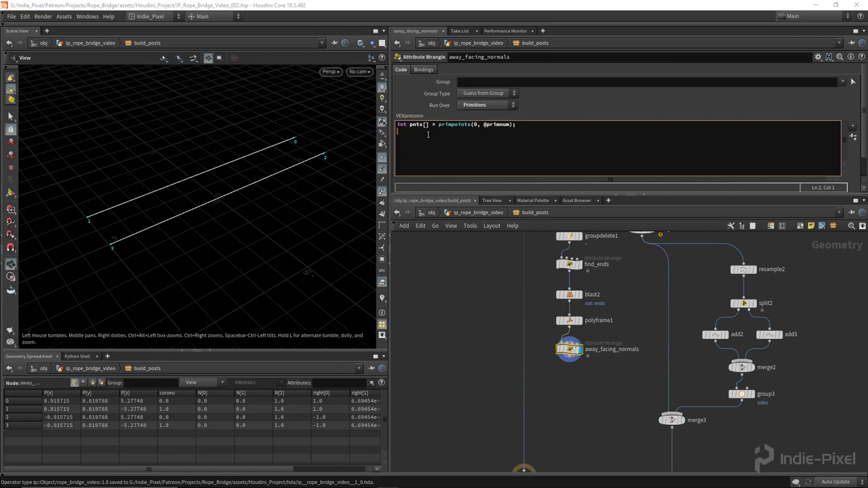
- Begin a vector nrmA declaration below the pnts line, leaving its value empty after the equals sign
key("Return")
type("vector nrml = pnts[0")
key("BackSpace")
key("BackSpace")
key("BackSpace")
key("BackSpace")
key("BackSpace")
key("BackSpace")
key("BackSpace")
- Insert the line vector posA = point(0, "P", pnts[0]); between the pnts line and the nrmA declaration
key("Up")
key("Return")
key("Return")
key("Up")
key("Up")
key("Return")
type("vect")
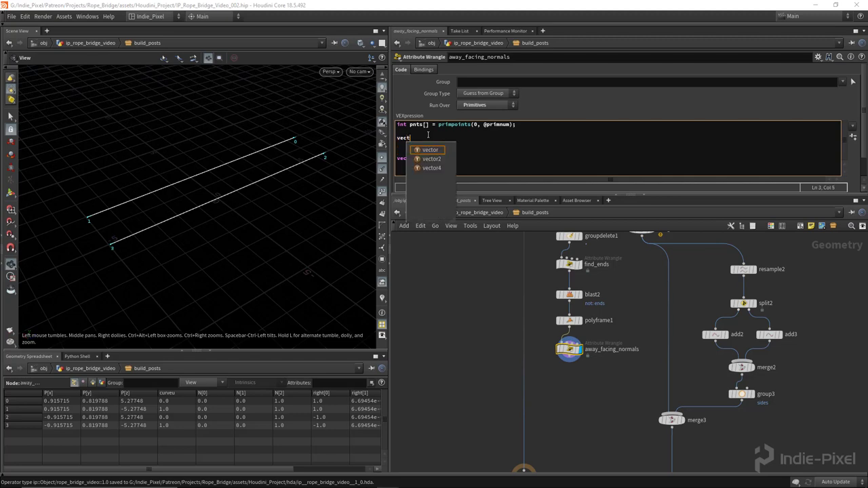
type("or posA = po")
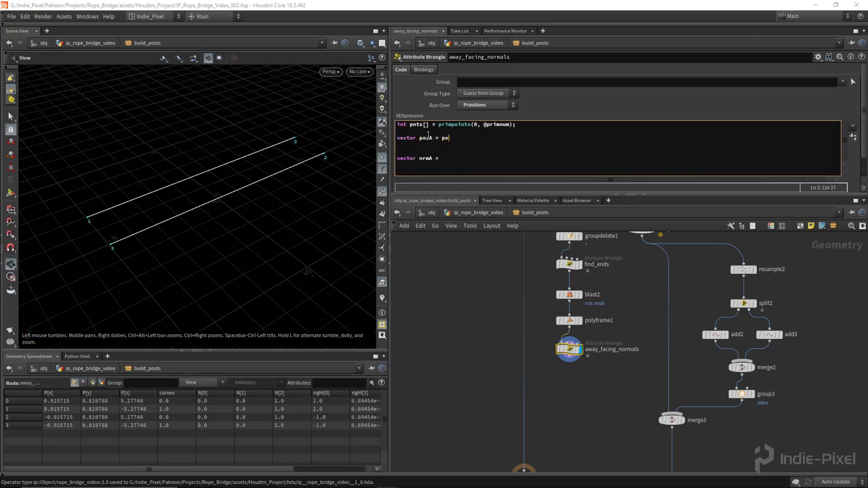
type("int(0, \"P\", pnts[0]);")
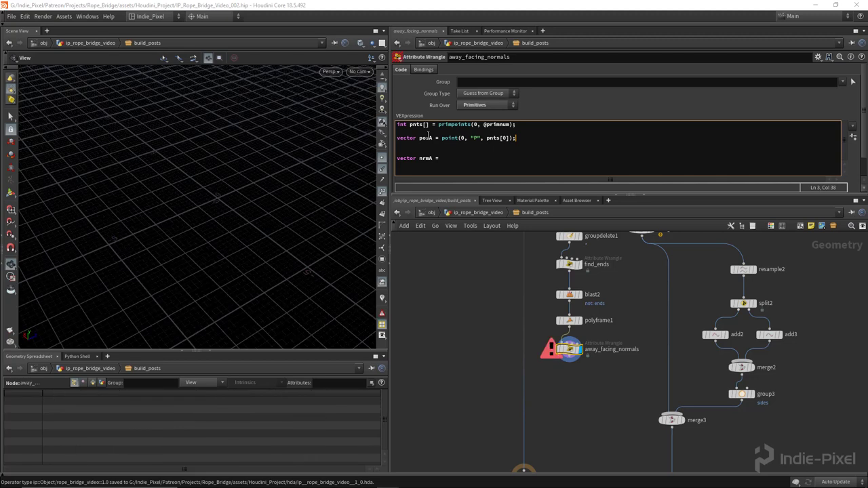
- Duplicate the posA line and change the copy to vector posB = point(0, "P", pnts[1]);
key("shift+Home")
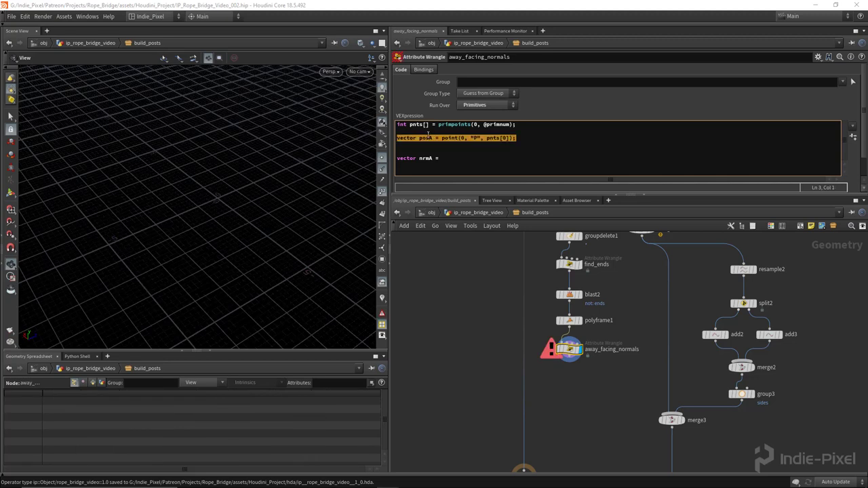
key("ctrl+c")
key("End")
key("Return")
key("ctrl+v")
key("Left")
key("Left")
key("Left")
key("BackSpace")
type("1")
key("Left")
key("Left")
key("Left")
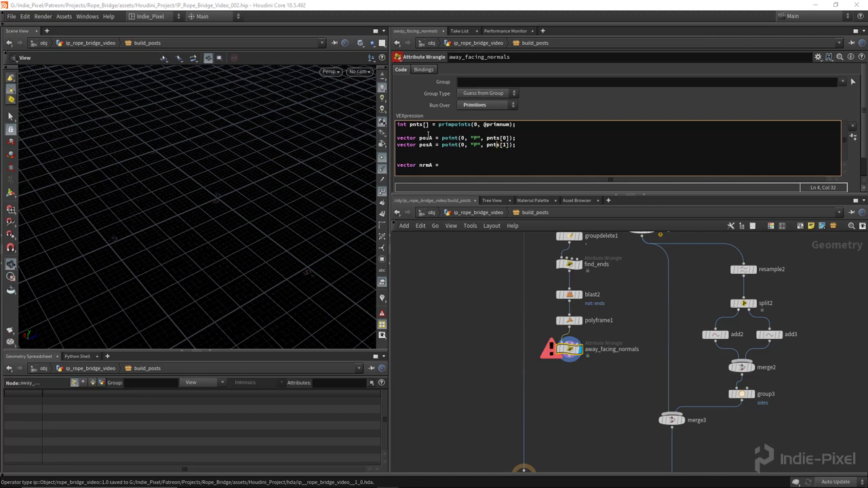
key("Left")
key("BackSpace")
type("B")
- Comment out the unfinished nrmA declaration to test the code and uncomment it again
key("Down")
key("Down")
key("Down")
key("Left")
key("Left")
key("Left")
key("Left")
key("Left")
key("Left")
key("Left")
type("//")
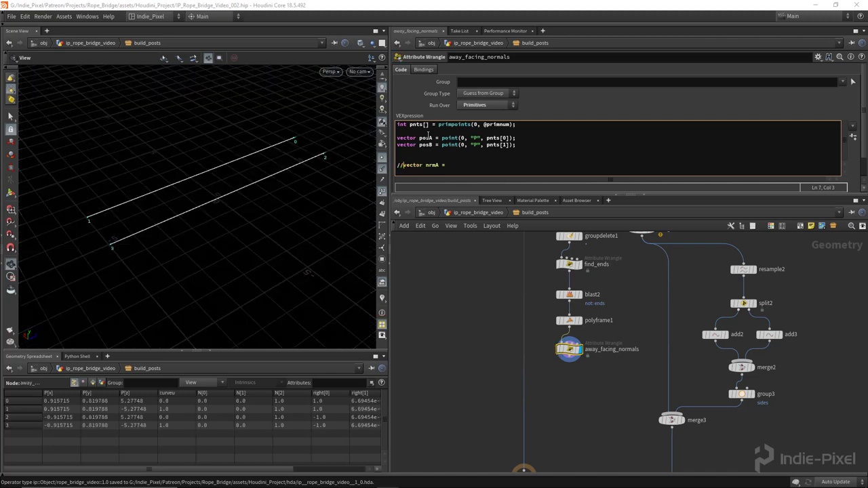
key("BackSpace")
key("BackSpace")
- Complete the nrmA declaration with the value posA - posB and start a new line below it
key("Right")
key("Right")
key("Right")
key("Right")
key("Right")
key("Right")
key("Right")
key("Right")
key("Right")
key("Right")
key("Right")
type("posA - posB;")
key("Return")
- Add the line vector nrmB = posB - posA; below the nrmA declaration
type("vect")
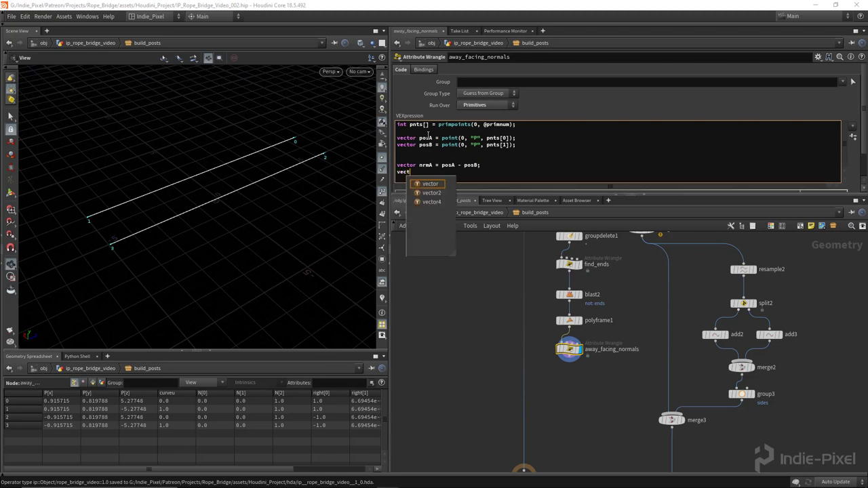
type("or nrmB = ")
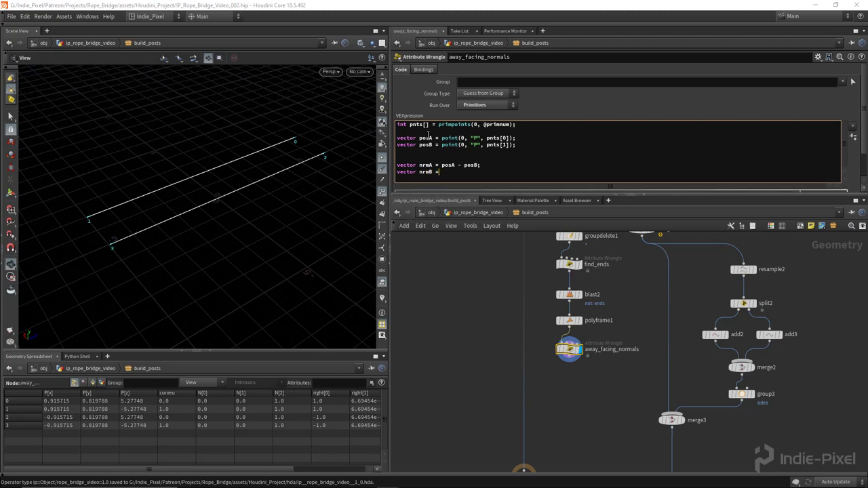
type("posB- posA;")
key("Left")
key("Return")
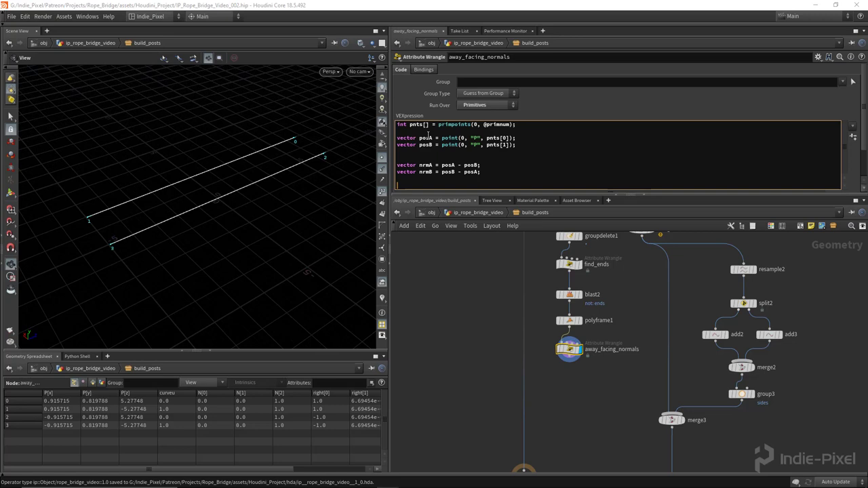
type("setpoint")
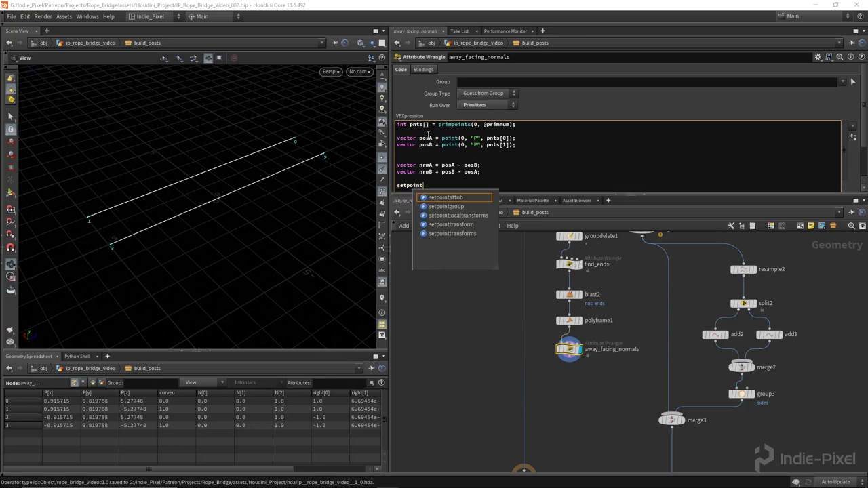
key("Down")
key("Return")
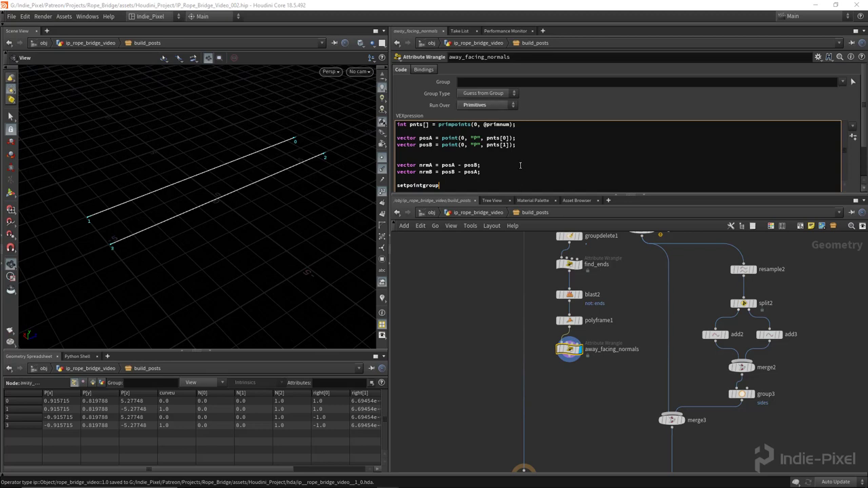
type("()0,")
key("Delete")
key("BackSpace")
key("BackSpace")
key("BackSpace")
key("BackSpace")
key("BackSpace")
key("BackSpace")
key("BackSpace")
key("BackSpace")
key("BackSpace")
key("BackSpace")
key("BackSpace")
key("BackSpace")
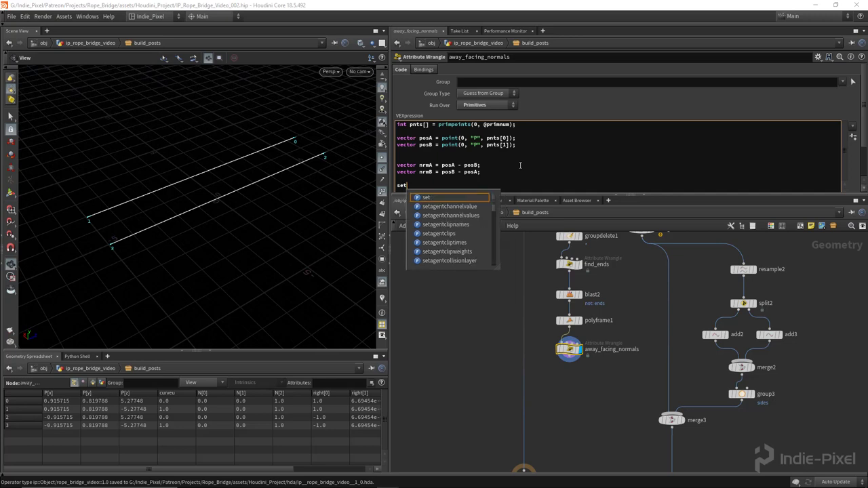
- Write setpointattrib(0, "N", pnt[0], nrmA, "set"); below the normal vectors and evaluate the code
type("point")
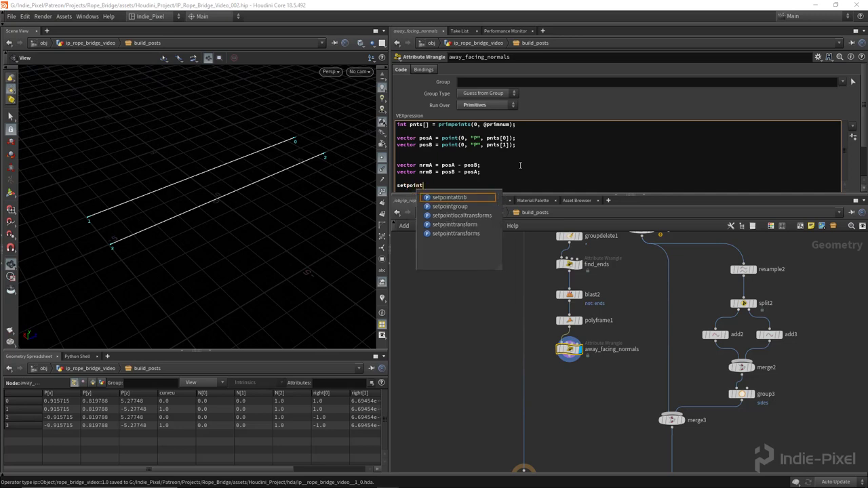
type("attrib(0, ")
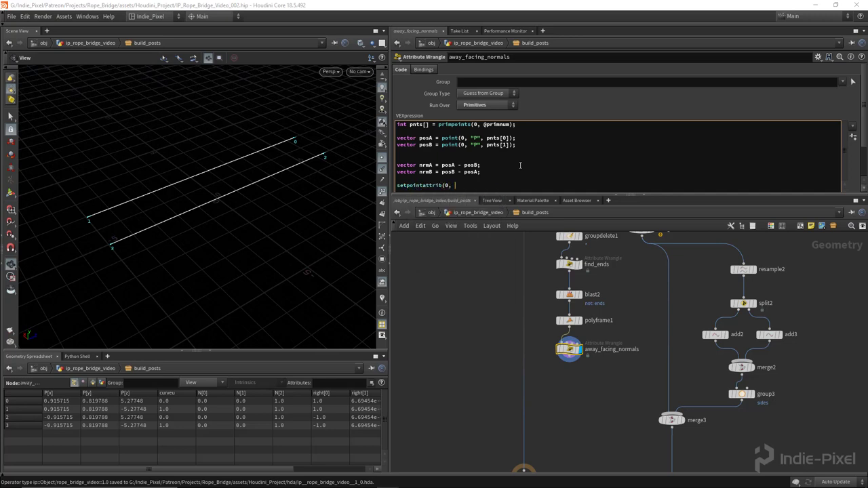
type("\"N\", pnt[0], nrmA, \"set\");")
key("ctrl+Return")
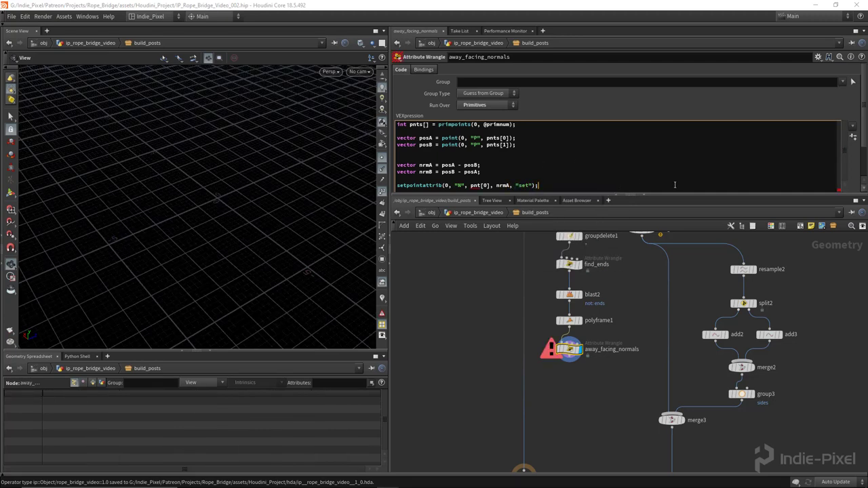
- Enlarge the code area and correct the array name pnt to pnts in the setpointattrib call
left_click_drag(668, 196, 526, 204)
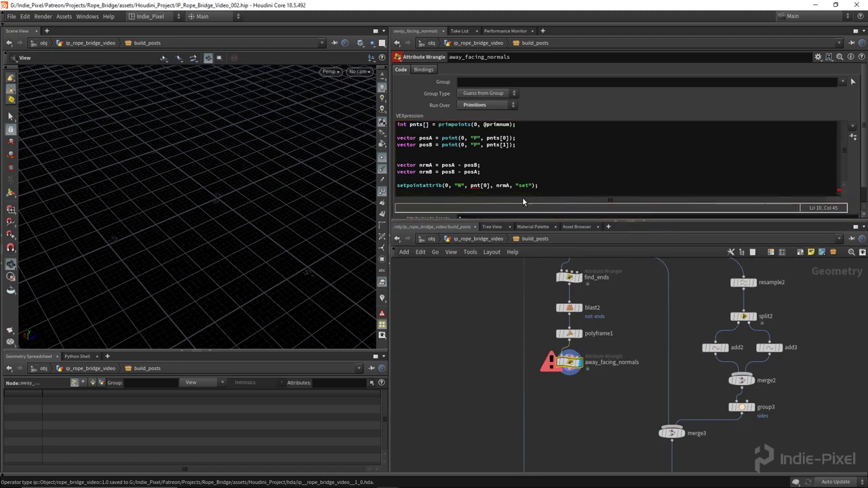
left_click(483, 185)
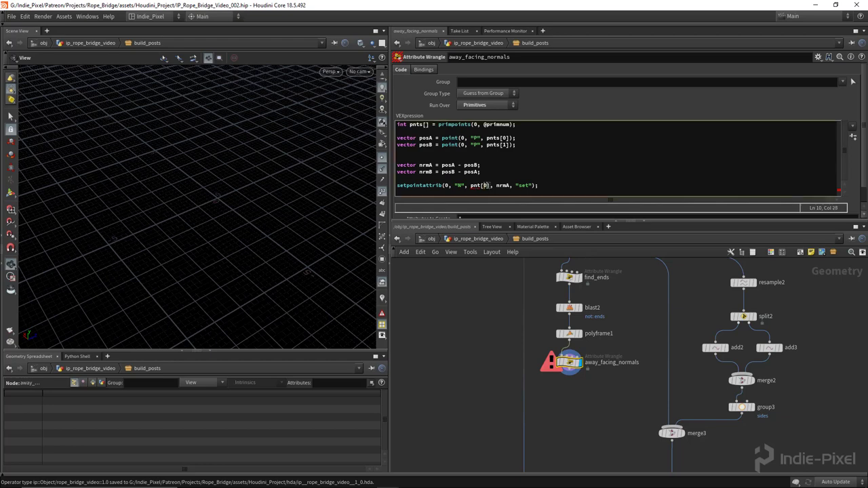
type("s")
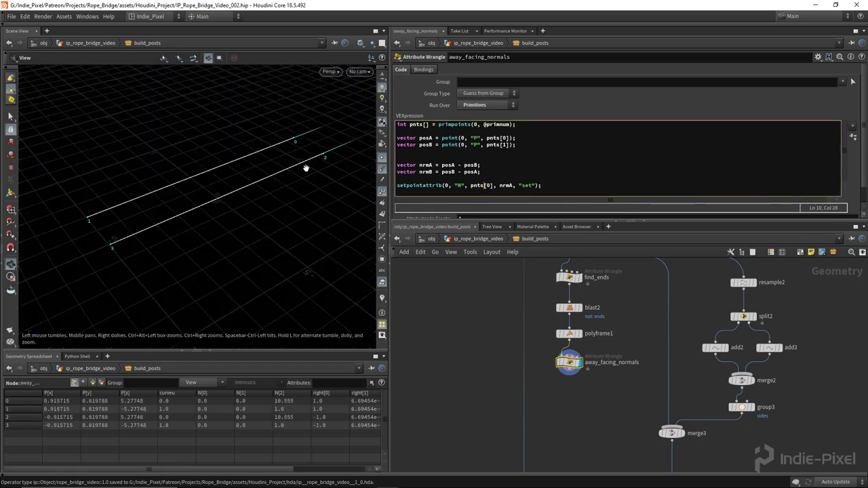
left_click_drag(304, 169, 314, 150)
- Duplicate the setpointattrib line and change the copy to setpointattrib(0, "N", pnts[1], nrmB, "set");
left_click(540, 185)
key("shift+Home")
key("ctrl+c")
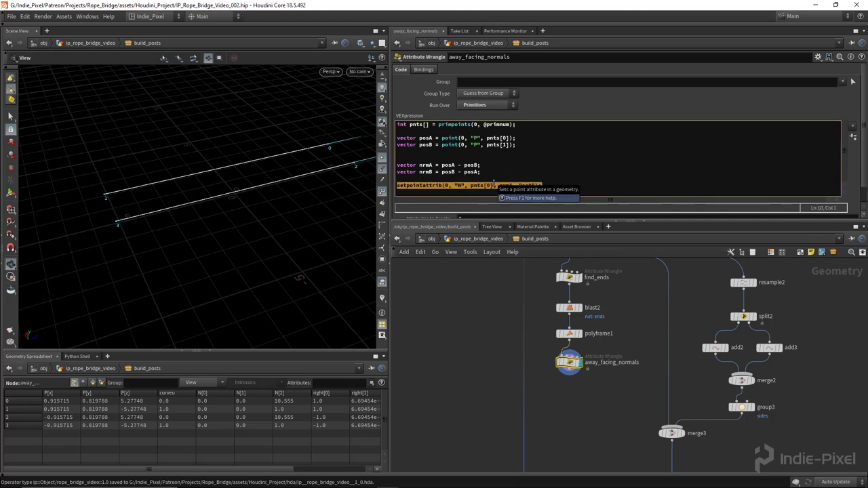
key("ctrl+z")
key("ctrl+shift+z")
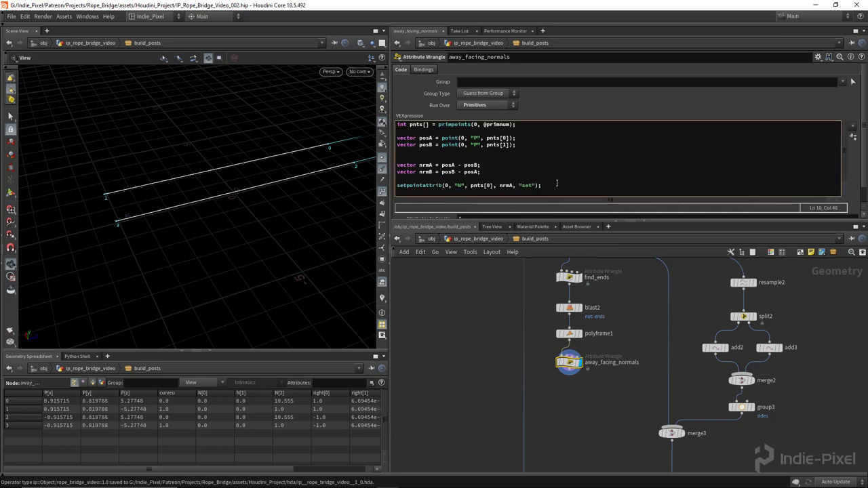
key("Return")
key("ctrl+v")
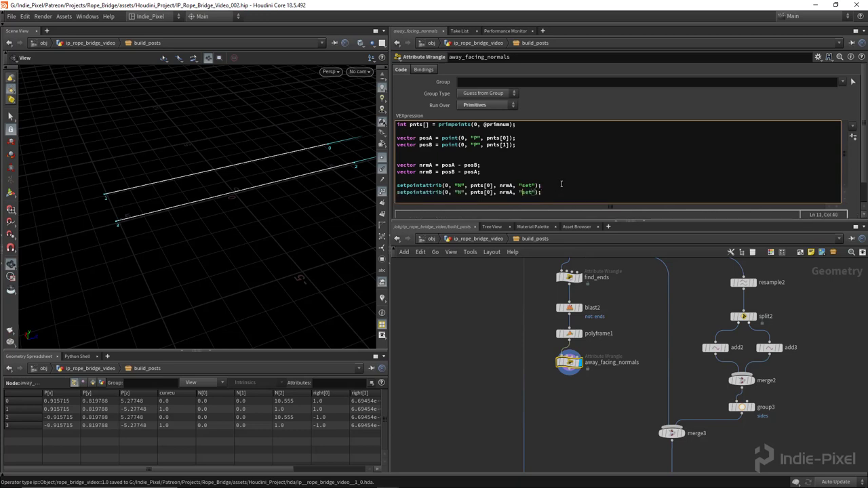
key("BackSpace")
type("B")
key("Left")
key("Left")
key("Left")
key("Left")
- Wrap the nrmA expression so it reads normalize(posA - posB);
left_click_drag(228, 189, 204, 224)
left_click(442, 165)
type("normalize(posA - posB")
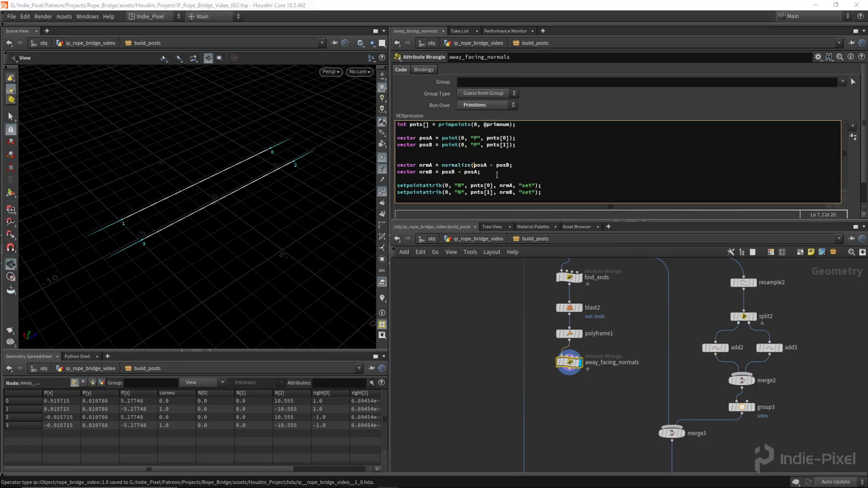
type(")")
- Wrap the nrmB expression in normalize() and inspect the resulting normals on the curve ends in the viewport
key("Down")
key("Left")
key("Left")
key("Left")
key("Left")
key("Left")
type("normalize(")
key("Right")
key("Right")
key("Right")
key("Right")
key("Right")
type(")")
left_click_drag(210, 232, 232, 190)
scroll(232, 191, "down", 3)
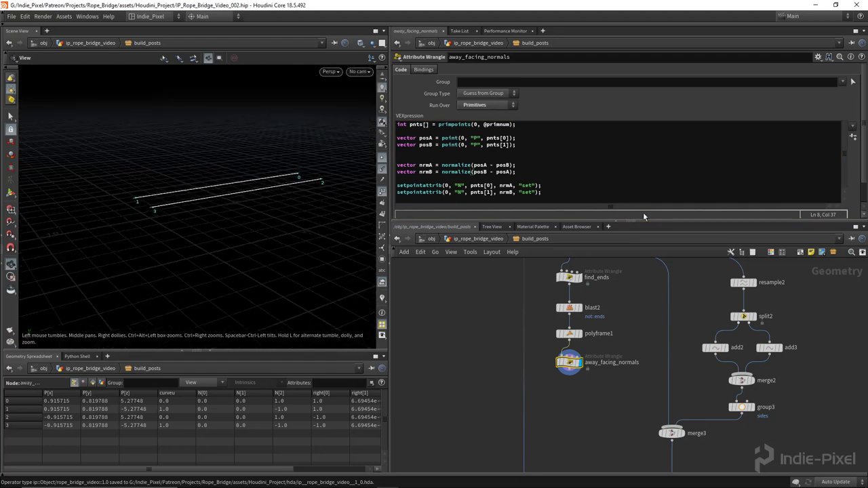
- Enlarge the network area and frame the build_posts nodes down to the outputs
left_click_drag(653, 218, 654, 122)
key("h")
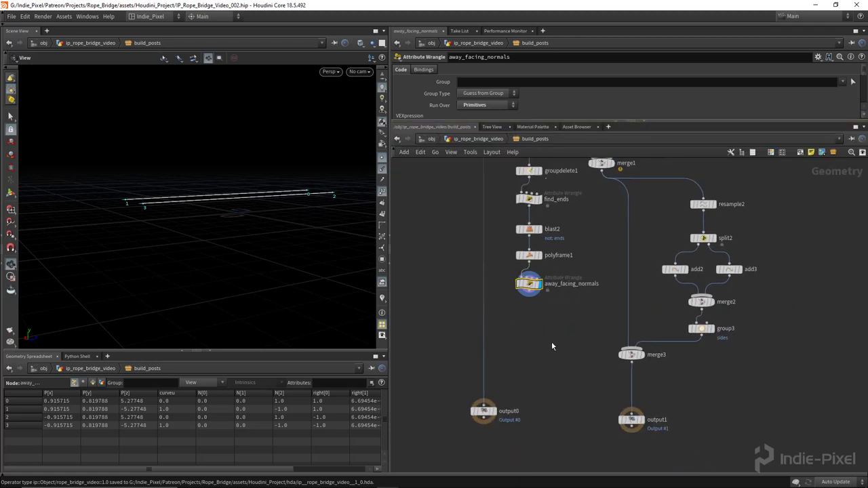
scroll(536, 352, "down", 1)
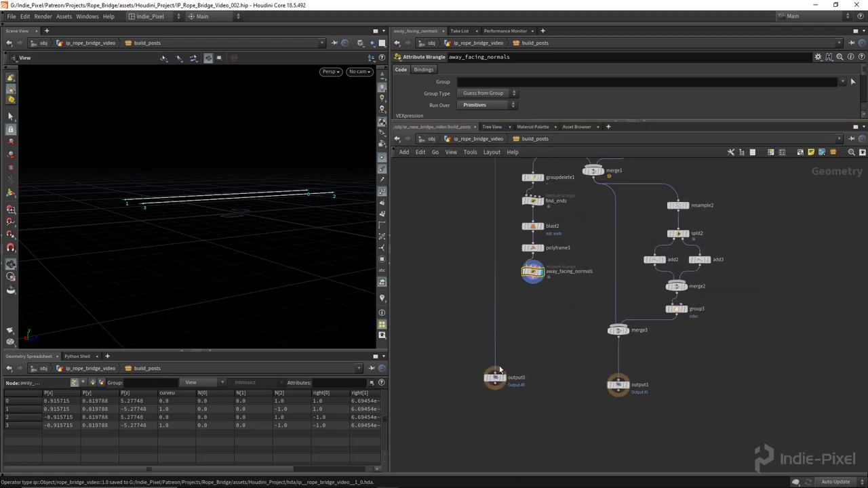
- Move output0 aside and add a new Output node aligned below away_facing_normals, wired to that wrangle's output
left_click_drag(493, 382, 462, 381)
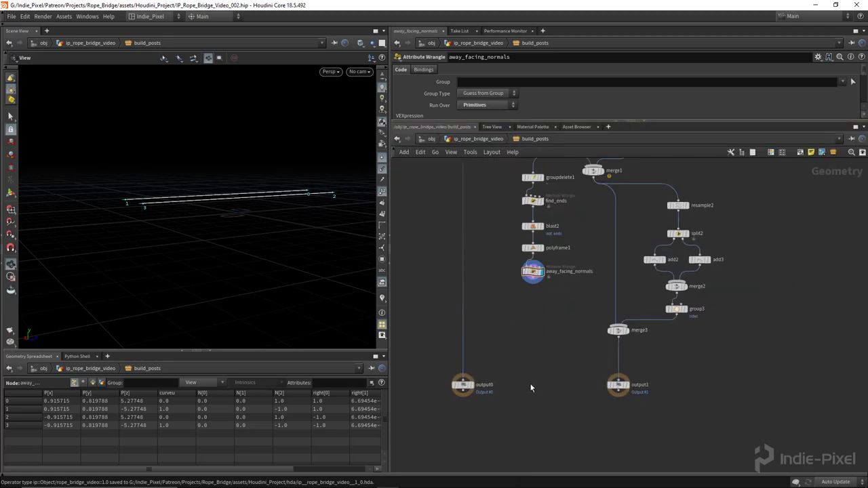
scroll(531, 388, "up", 2)
key("Tab")
type("out")
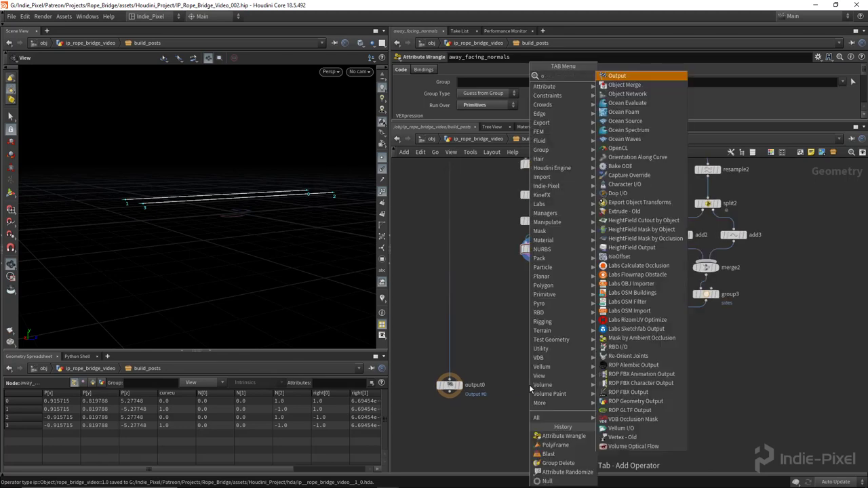
key("Return")
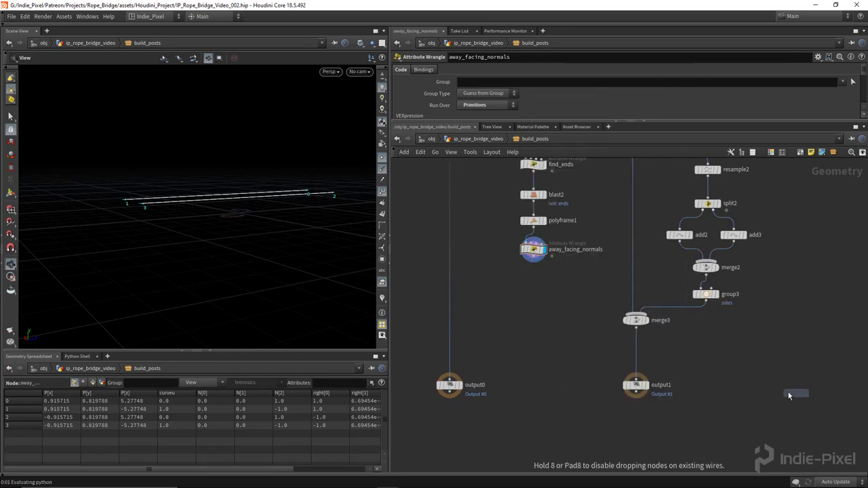
scroll(679, 415, "down", 2)
scroll(535, 403, "up", 2)
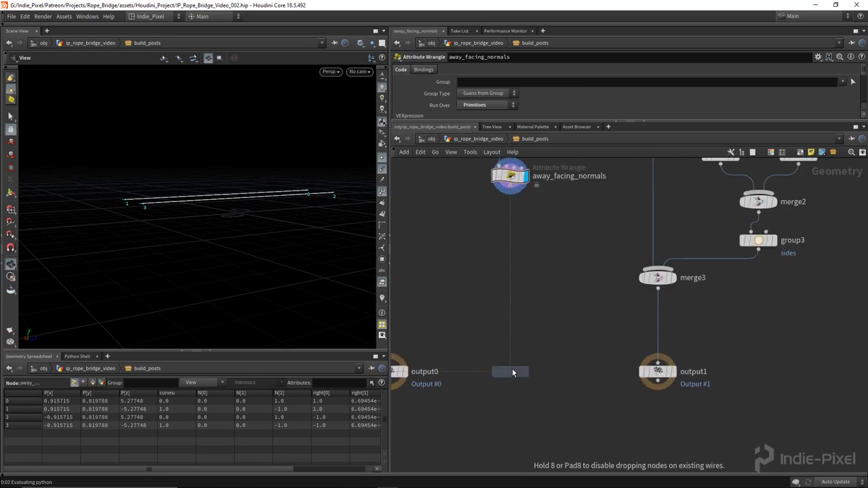
left_click(510, 370)
left_click(510, 193)
left_click(510, 360)
key("h")
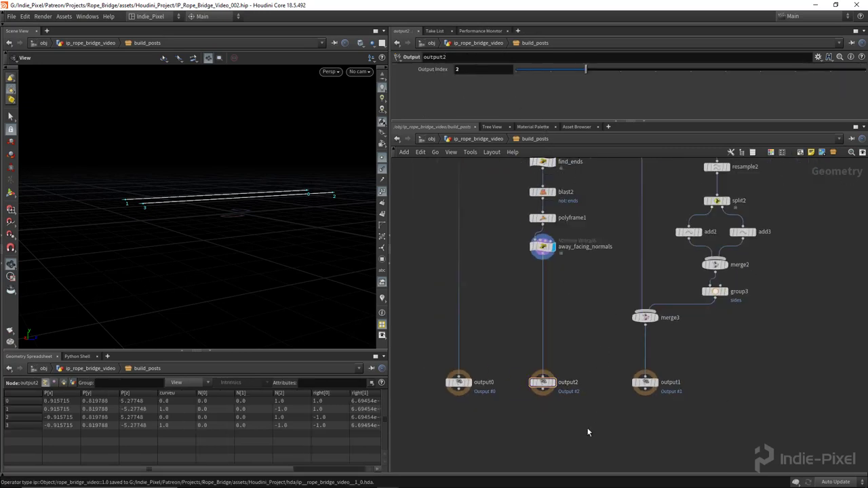
- In the parent network, shift build_ropes and OUT_ROPES over and add a Subnetwork fed by build_posts' third output
key("u")
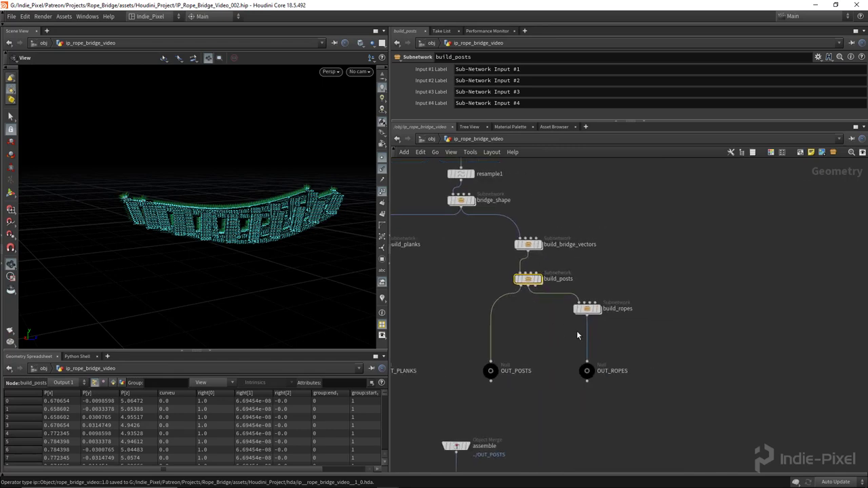
left_click_drag(559, 392, 585, 309)
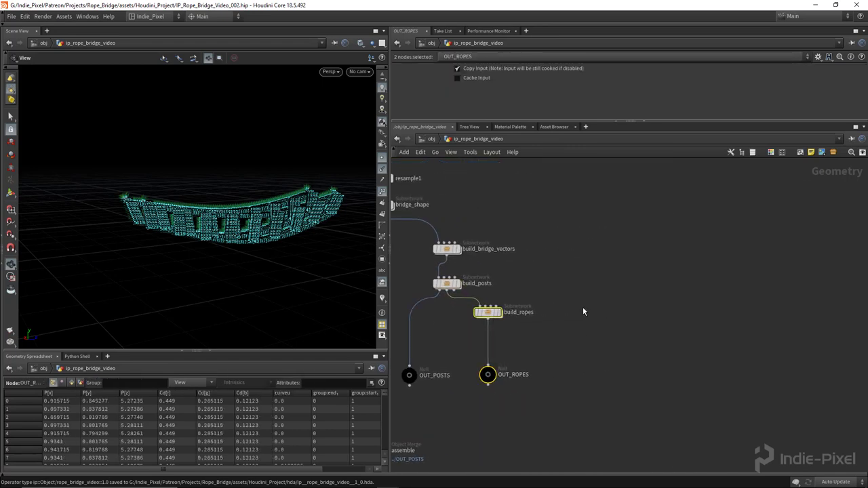
key("Tab")
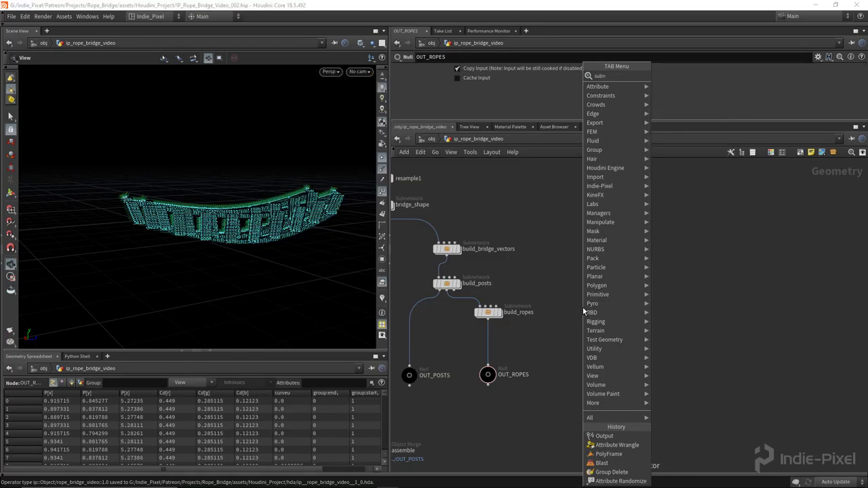
left_click(583, 308)
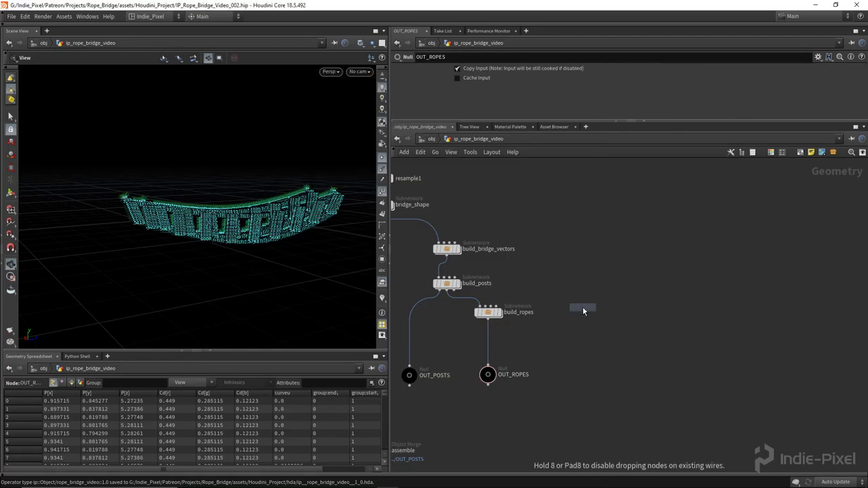
left_click(583, 308)
left_click(447, 290)
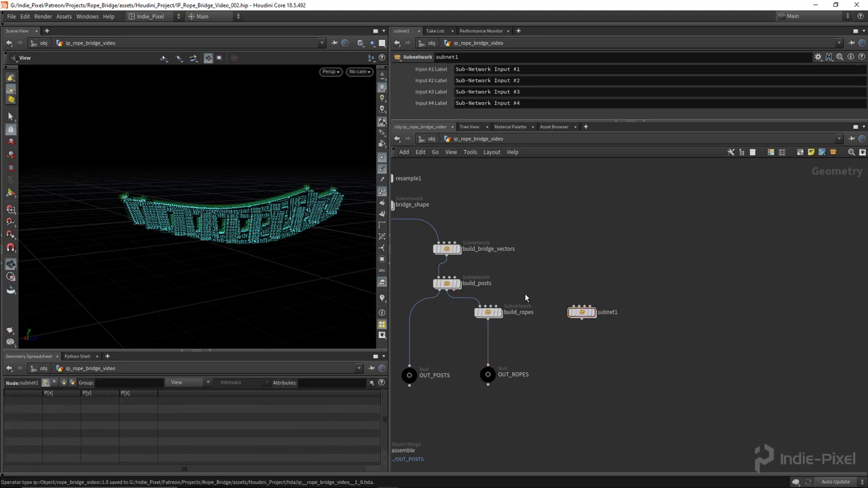
left_click(563, 304)
- Rename the new subnetwork build_tie_downs and make it the displayed node
scroll(611, 315, "up", 3)
double_click(606, 312)
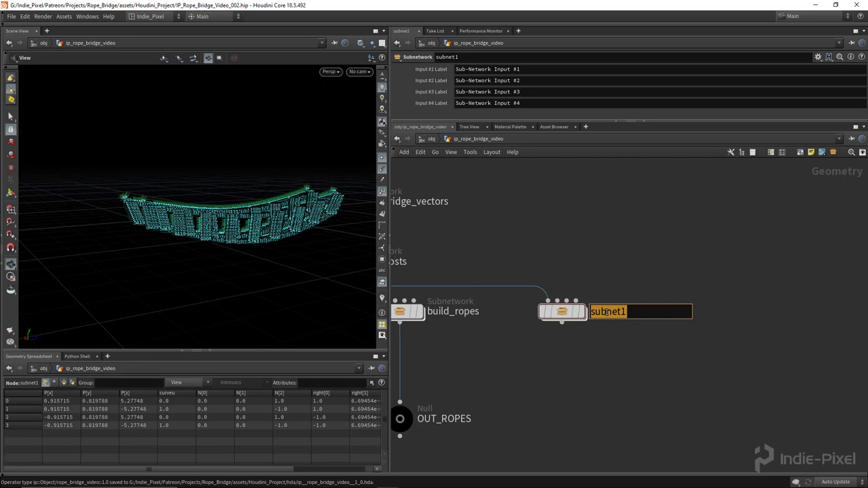
type("build_t")
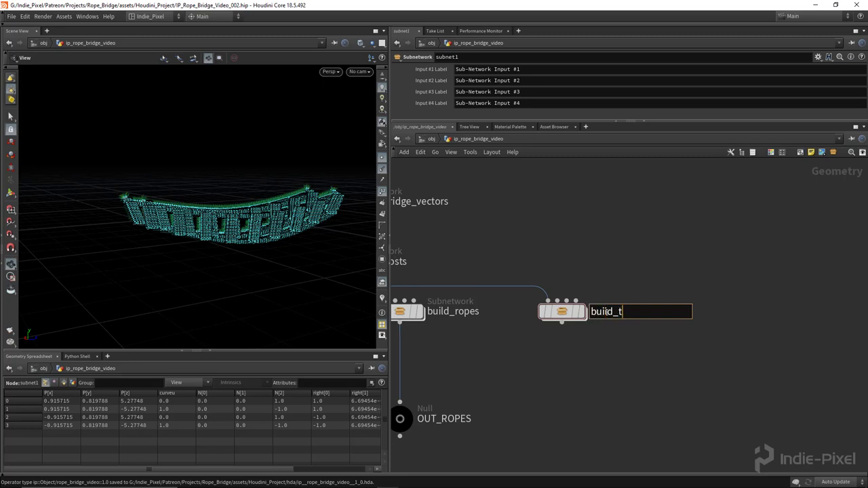
type("ie_downs")
key("Return")
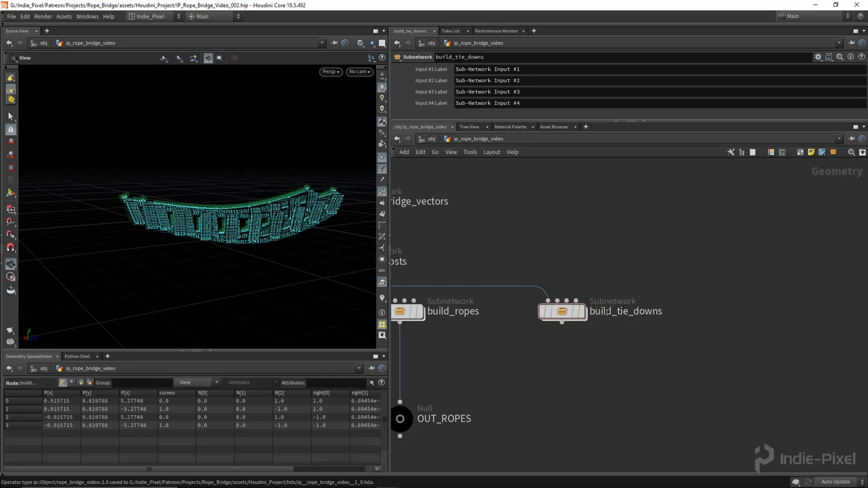
left_click(595, 318)
- Duplicate the OUT_ROPES null below build_tie_downs, wire it to that subnetwork and rename it OUT_TIE_DOWNS
scroll(583, 325, "down", 6)
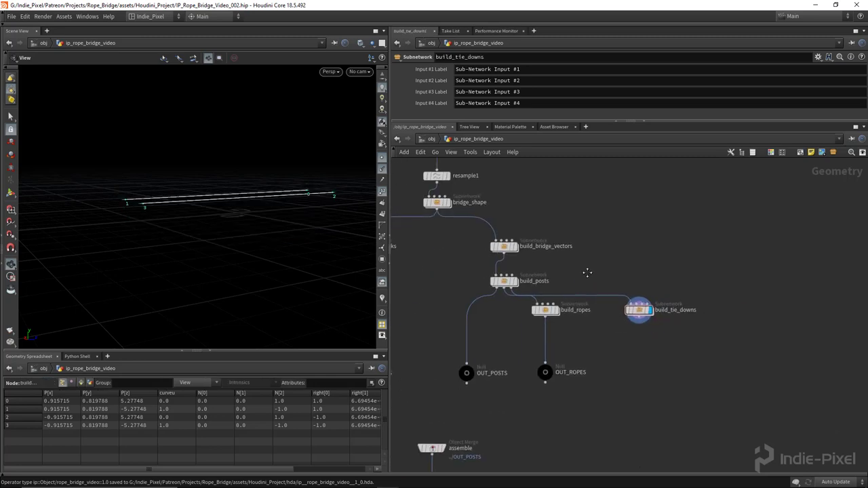
scroll(560, 351, "up", 5)
left_click_drag(441, 393, 603, 392, "alt")
left_click_drag(602, 309, 602, 375)
double_click(610, 350)
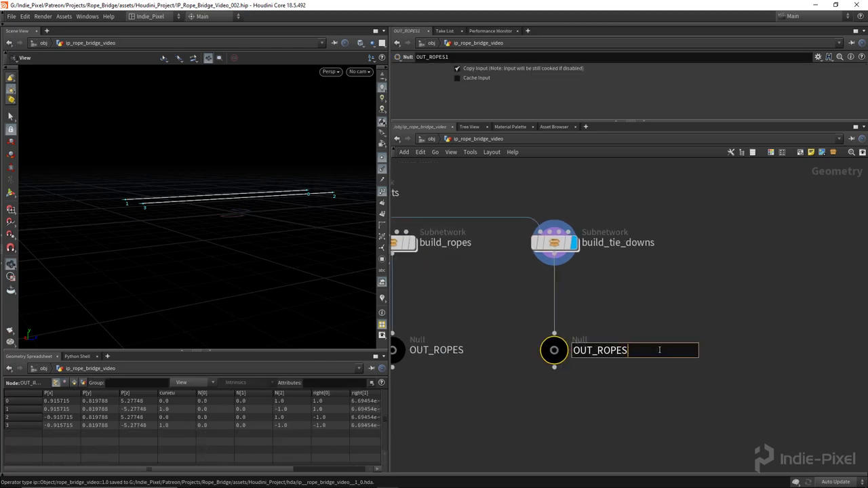
type("TIE_DOWNS")
key("Return")
scroll(660, 342, "down", 5)
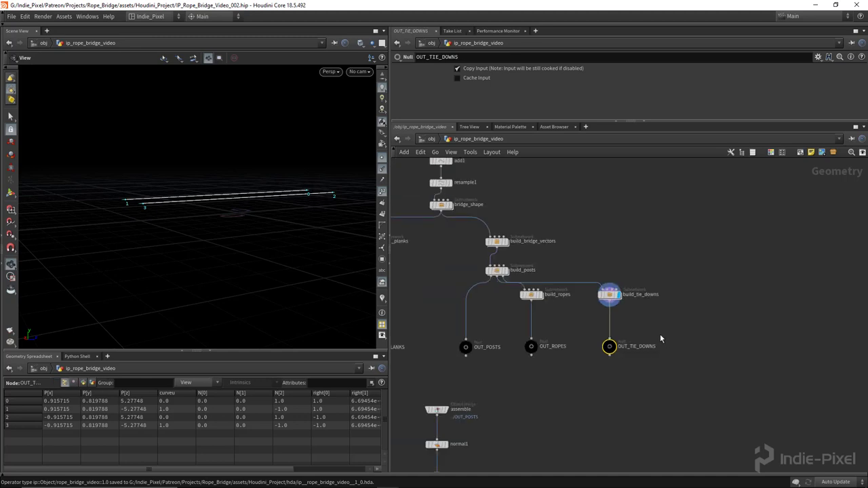
- Show the final output0 as a template and examine the end normals against the bridge posts in the viewport
left_click_drag(229, 208, 224, 229)
scroll(505, 377, "up", 6)
left_click(468, 407)
left_click_drag(174, 214, 171, 266)
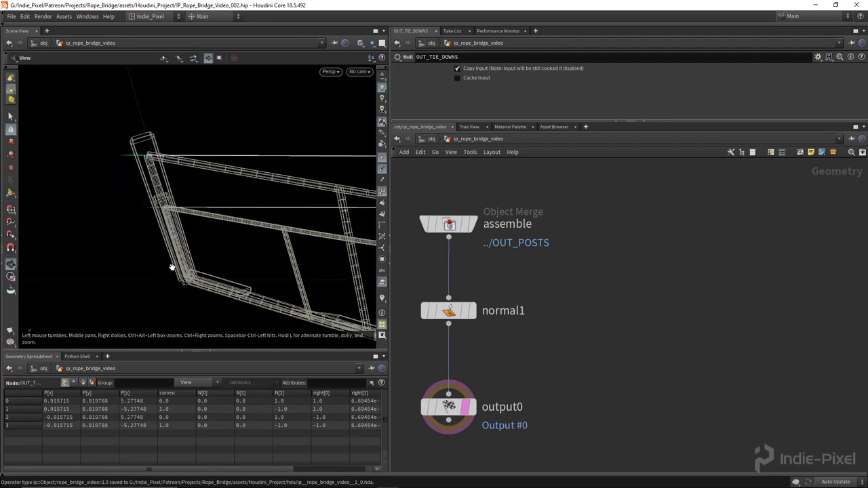
left_click_drag(170, 216, 134, 266)
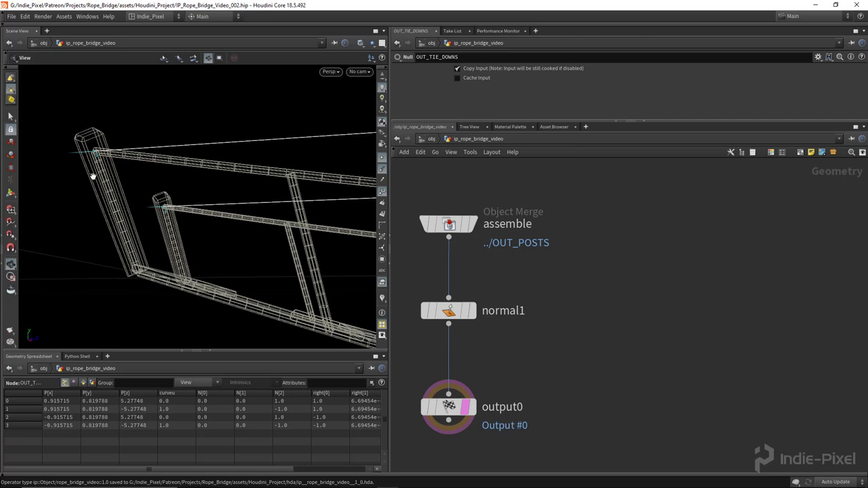
left_click_drag(98, 181, 109, 189)
scroll(532, 371, "down", 3)
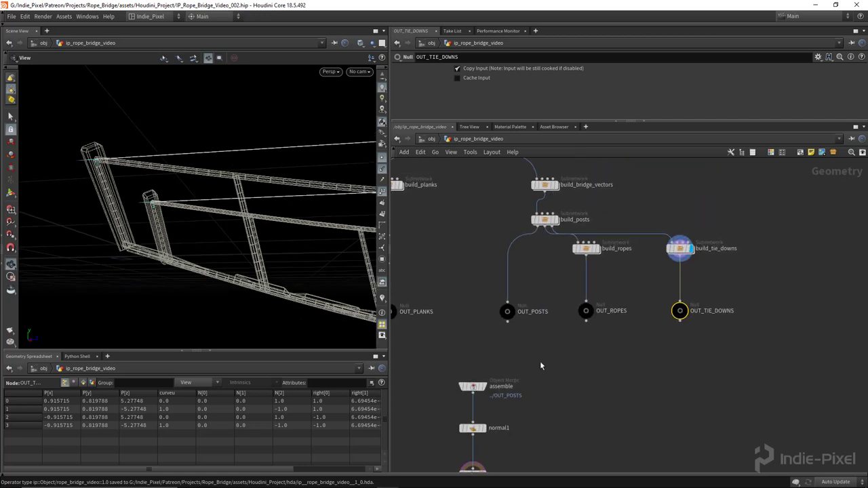
scroll(545, 247, "up", 3)
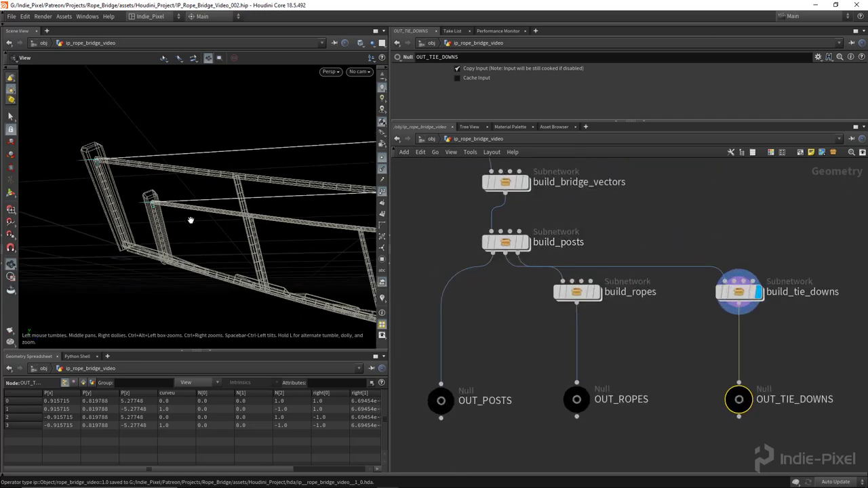
left_click_drag(149, 251, 459, 288)
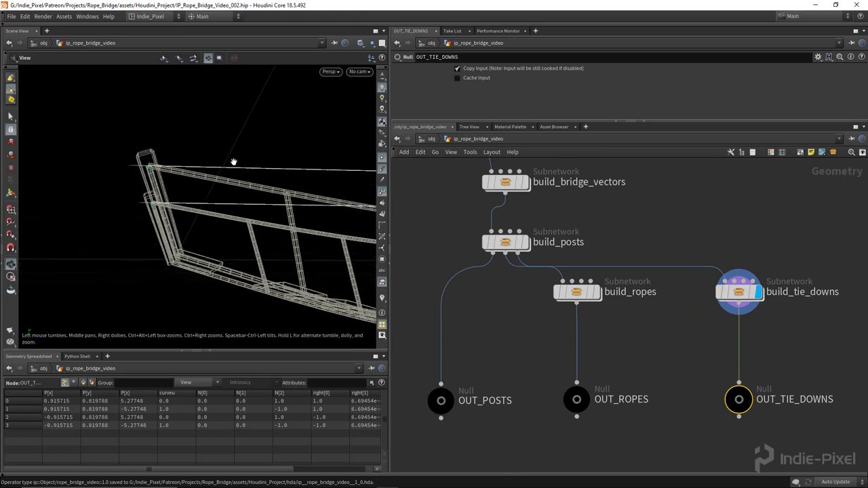
- Open the build_posts subnetwork and examine the split1 node's settings and the branch running below it
double_click(505, 242)
scroll(514, 262, "down", 2)
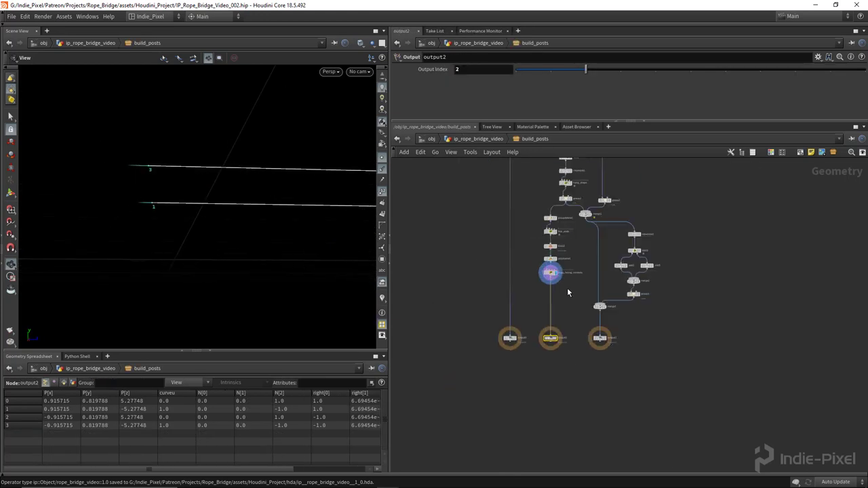
scroll(560, 327, "up", 3)
middle_click_drag(533, 243, 510, 392)
scroll(516, 224, "up", 2)
left_click(513, 271)
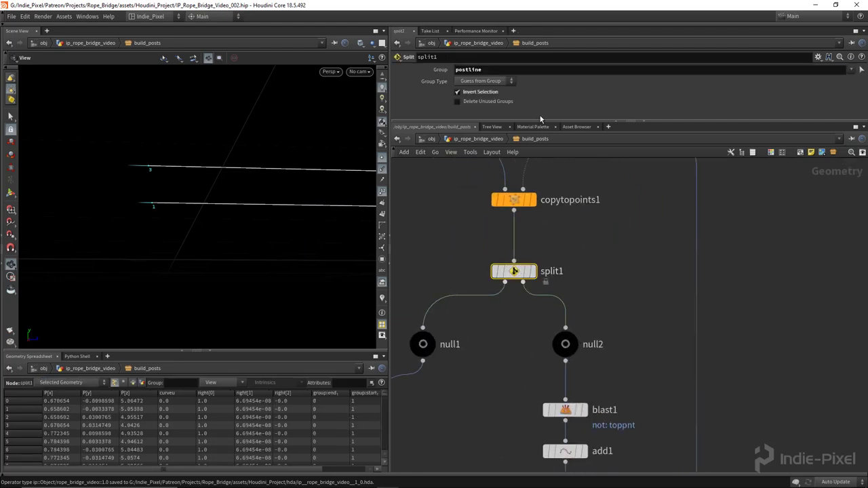
scroll(574, 330, "down", 5)
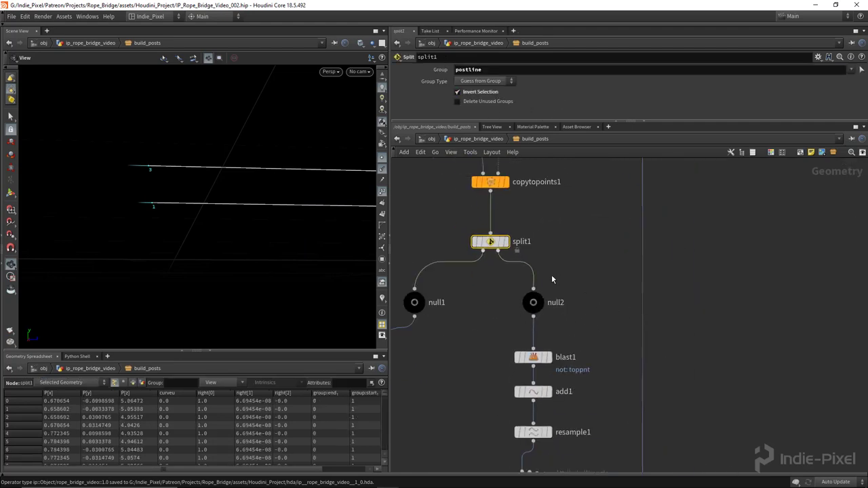
scroll(573, 330, "up", 3)
scroll(563, 305, "down", 2)
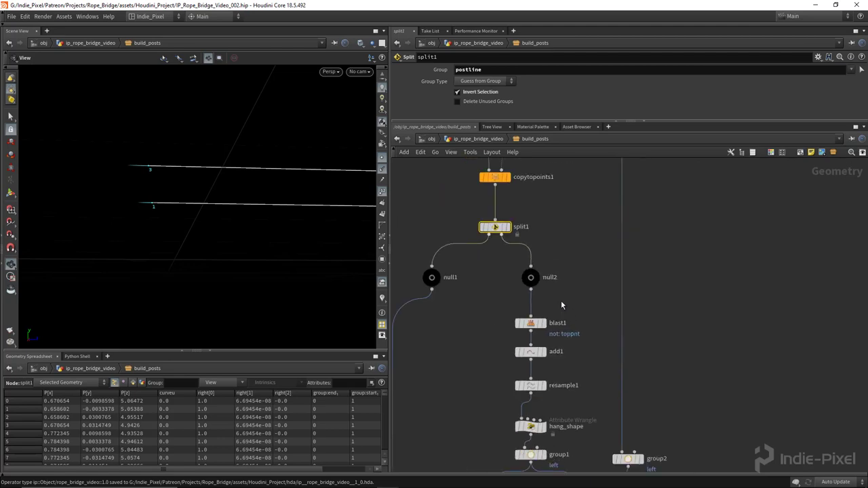
- Move blast1, add1 and resample1 down and insert an Attribute Wrangle between null2 and blast1
left_click(532, 282)
scroll(534, 291, "down", 2)
left_click_drag(557, 309, 521, 353)
left_click(534, 361)
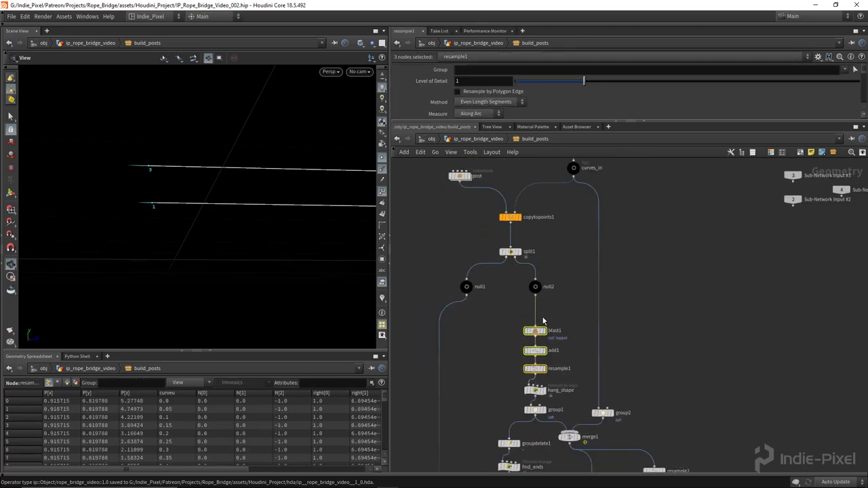
scroll(546, 305, "up", 4)
key("Tab")
type("wrangle")
key("Return")
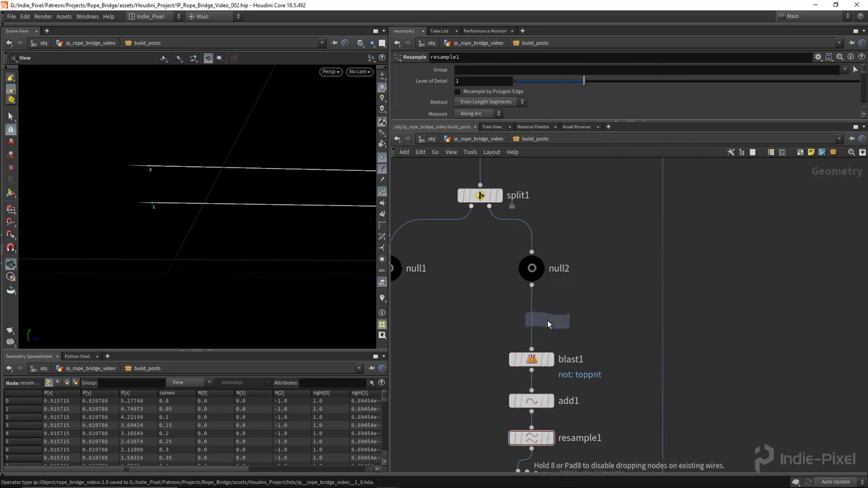
left_click(539, 321)
- Rename the new wrangle post_line_height
double_click(594, 320)
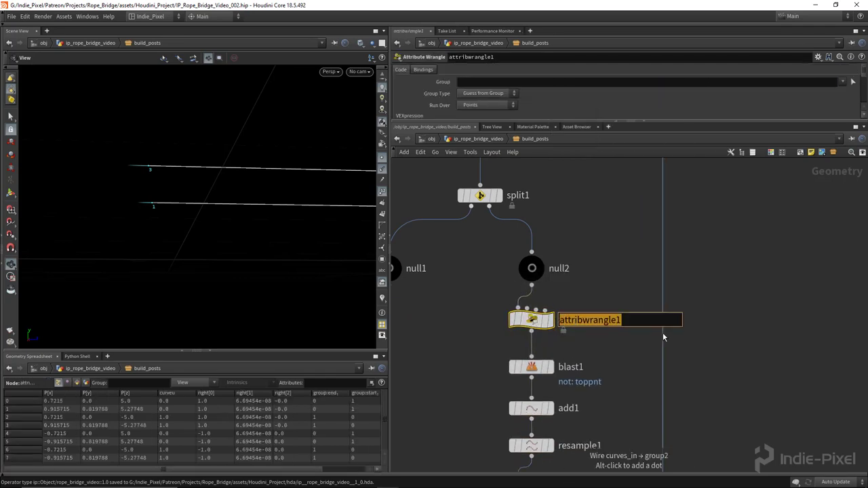
type("post")
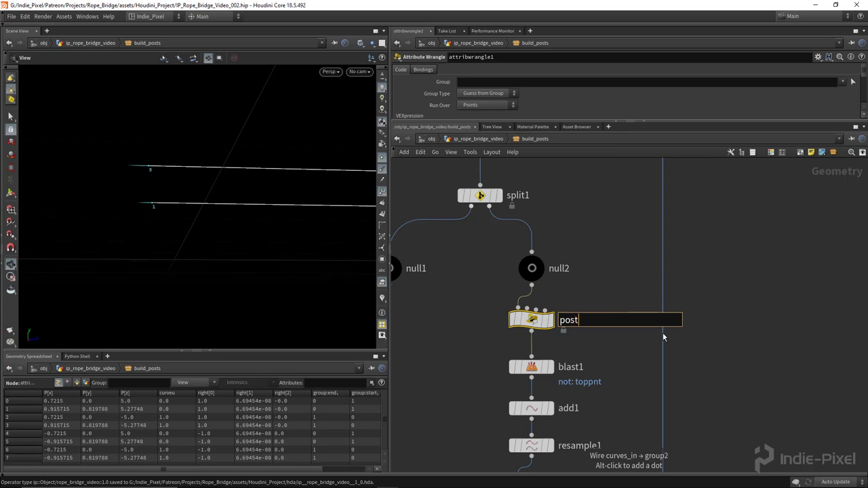
type("_line_height")
key("Return")
- Enlarge the parameter area and set the post_line_height wrangle to run over Detail (only once)
left_click_drag(661, 122, 661, 207)
left_click(488, 104)
left_click(483, 109)
- Write the VEX line f@post_height = getbbox_size(0).y; in the post_line_height wrangle
left_click(500, 158)
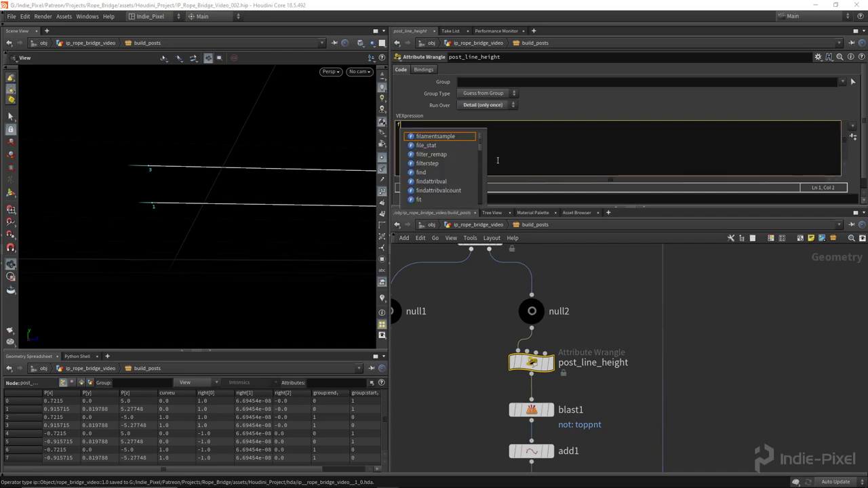
type("@post_height =")
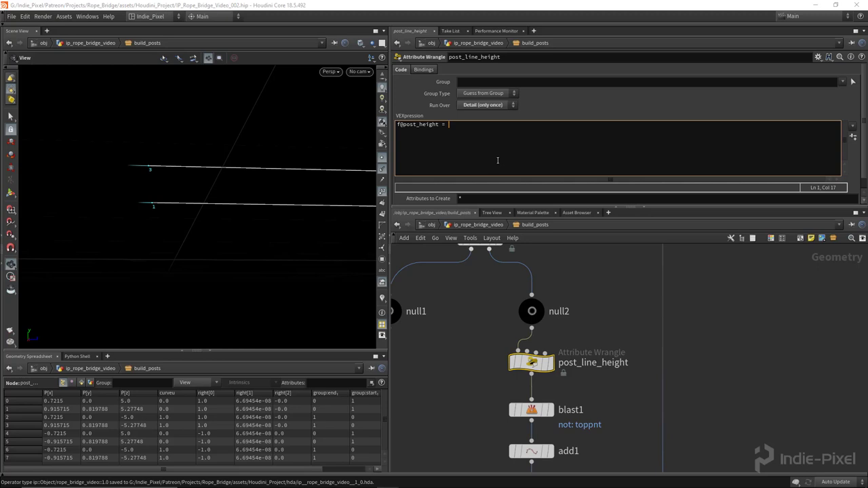
key("BackSpace")
type("get")
key("Down")
key("Down")
key("Down")
key("Down")
key("Down")
key("Down")
key("Return")
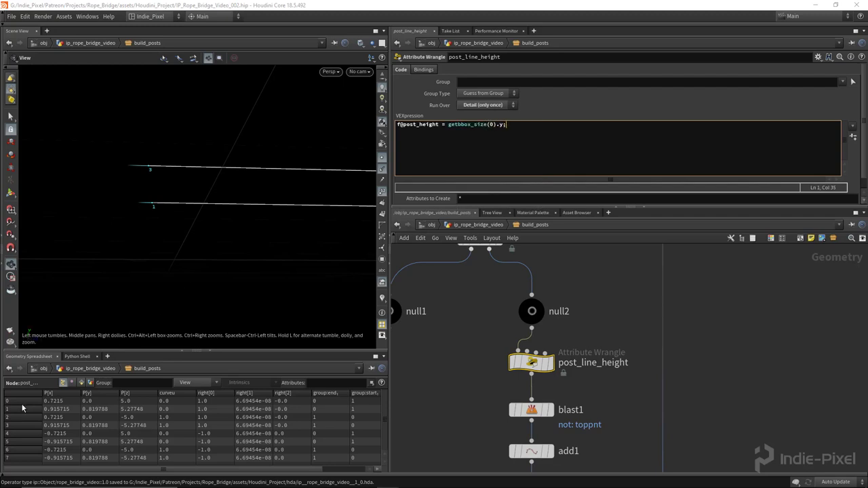
- List the detail attributes in an enlarged spreadsheet and check post_height on the wrangle and on group1
left_click(92, 383)
left_click_drag(218, 352, 204, 312)
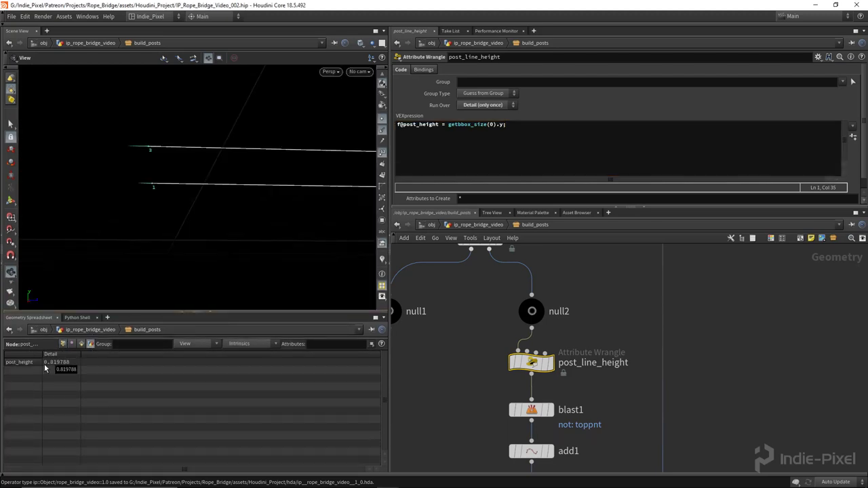
scroll(449, 364, "down", 5)
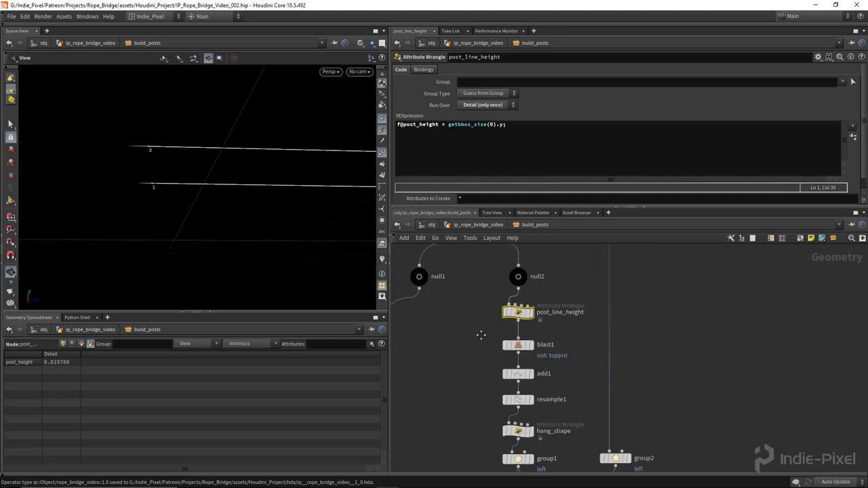
left_click(514, 398)
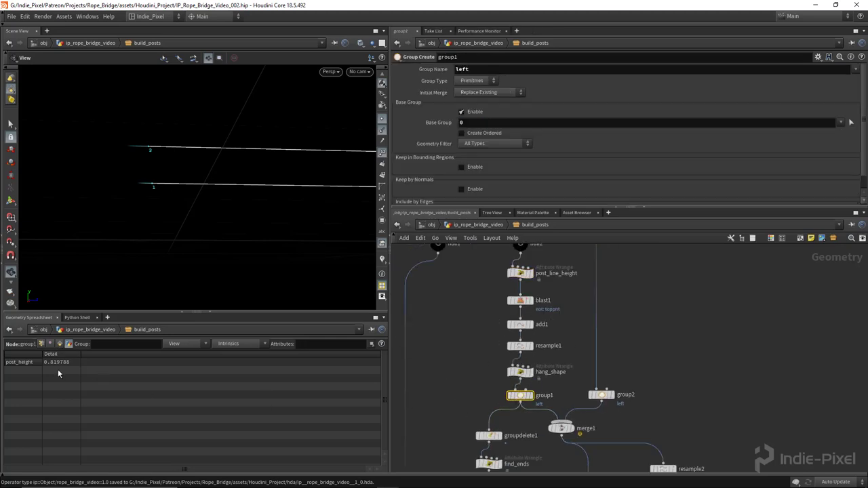
- Trace the post_height detail attribute through groupdelete1, find_ends, blast2 and away_facing_normals down to output2
left_click_drag(206, 206, 233, 202)
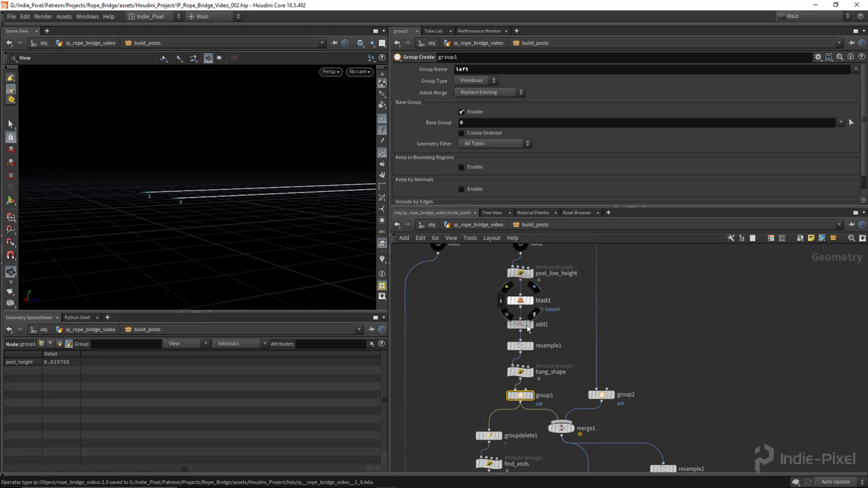
scroll(521, 381, "up", 3)
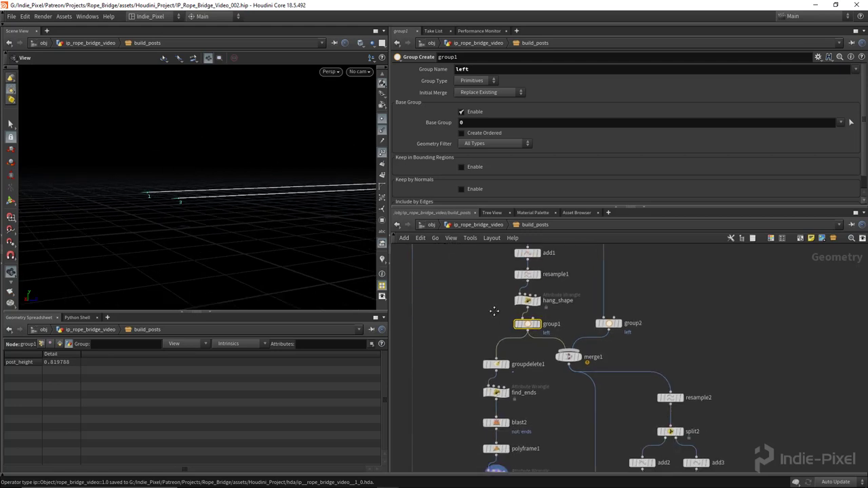
left_click(490, 342)
middle_click_drag(521, 377, 524, 307)
left_click(492, 328)
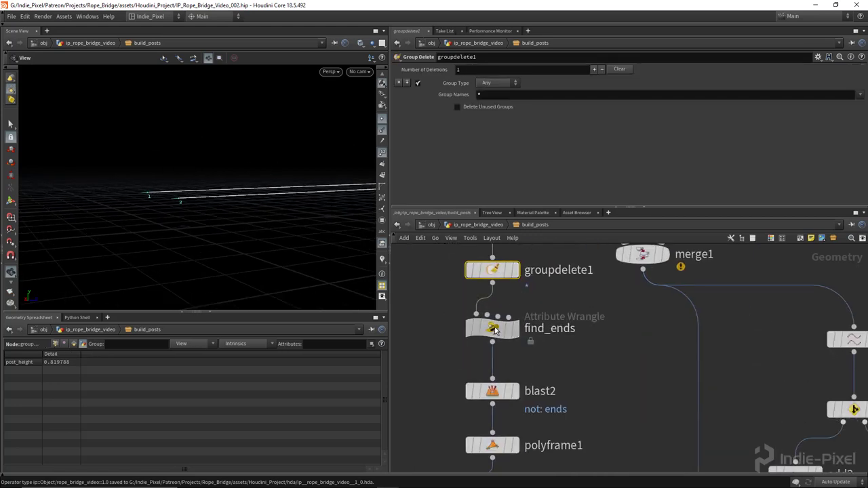
left_click(492, 391)
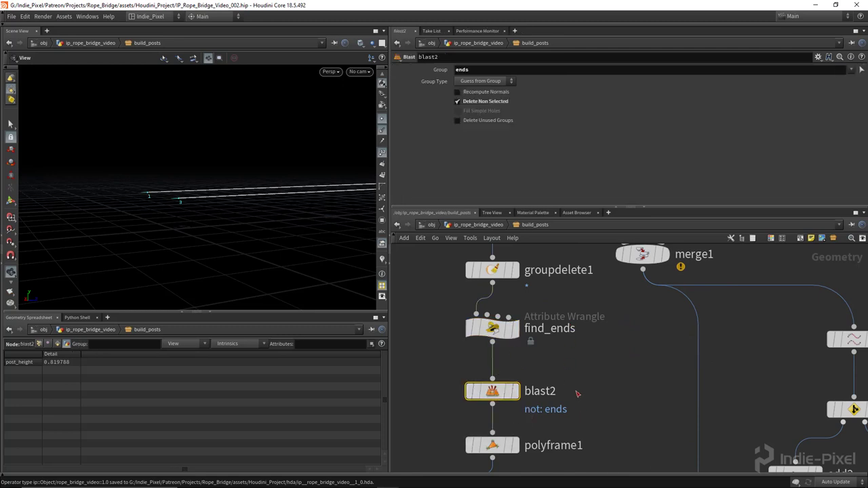
middle_click_drag(578, 393, 572, 373)
scroll(572, 373, "down", 1)
left_click(496, 364)
middle_click_drag(536, 444, 535, 322)
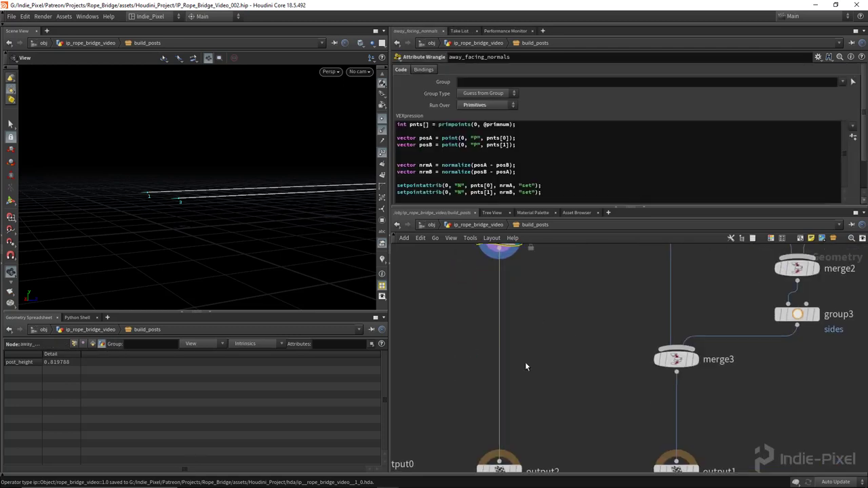
middle_click_drag(520, 365, 517, 295)
left_click(500, 399)
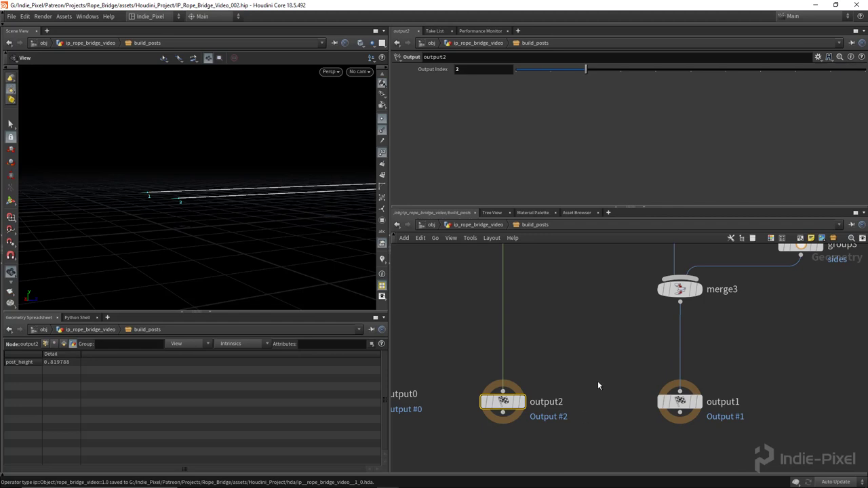
middle_click_drag(598, 381, 570, 334)
- Return to the ip_rope_bridge_video network, enlarge the network area and enter the build_tie_downs subnetwork
key("u")
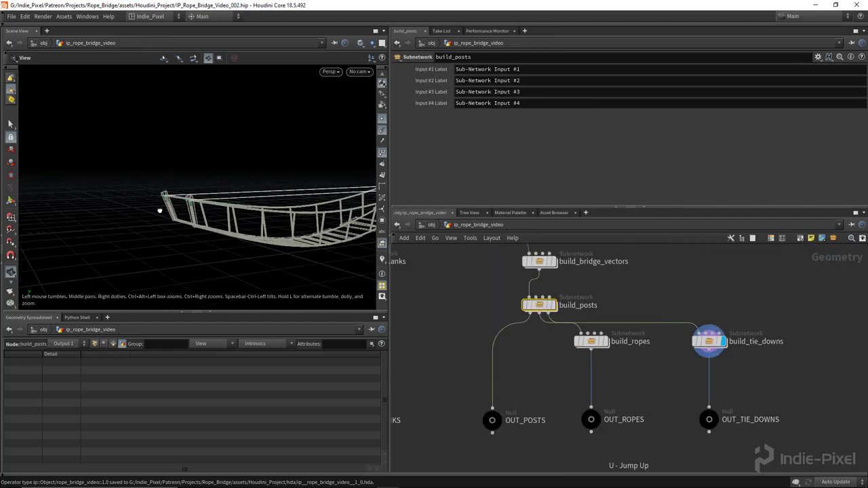
left_click_drag(696, 206, 696, 121)
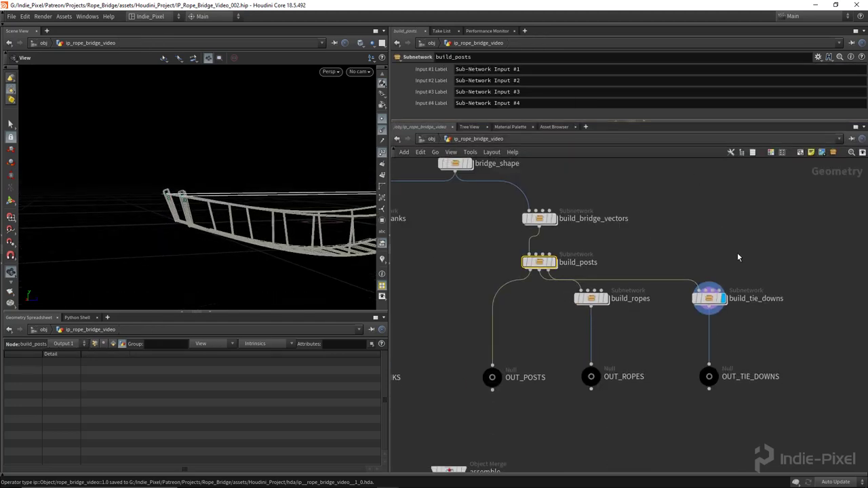
middle_click_drag(729, 249, 645, 198)
scroll(618, 253, "up", 3)
double_click(618, 252)
- Lay out Sub-Network Inputs #2 to #4, move them aside and lower output0 to make room below input #1
scroll(554, 317, "down", 3)
left_click_drag(539, 330, 784, 224)
key("shift+l")
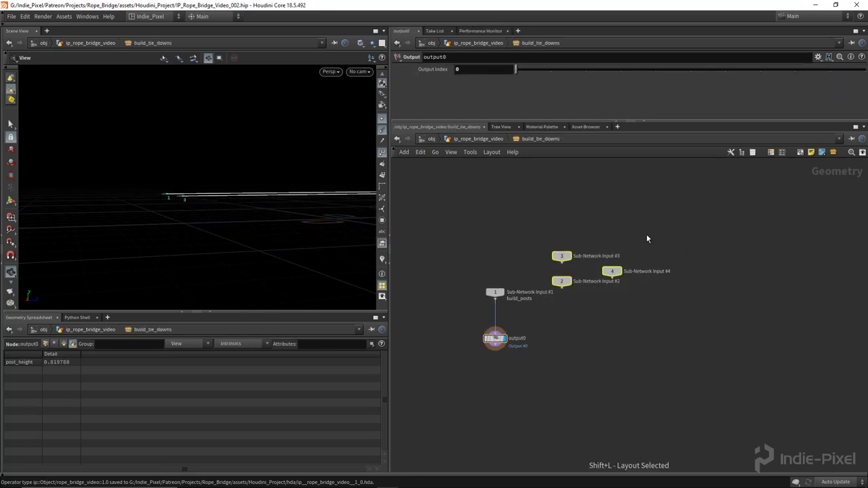
left_click_drag(654, 275, 765, 286)
middle_click_drag(520, 384, 550, 340)
left_click_drag(465, 349, 572, 264)
left_click_drag(523, 302, 523, 423)
- Insert a Null between Sub-Network Input #1 and output0 and name it geo_in
key("Tab")
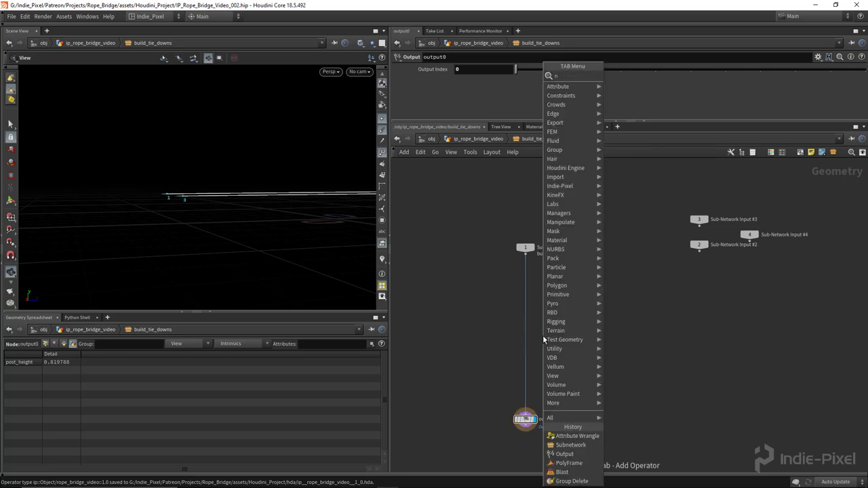
left_click(536, 284)
scroll(536, 285, "up", 3)
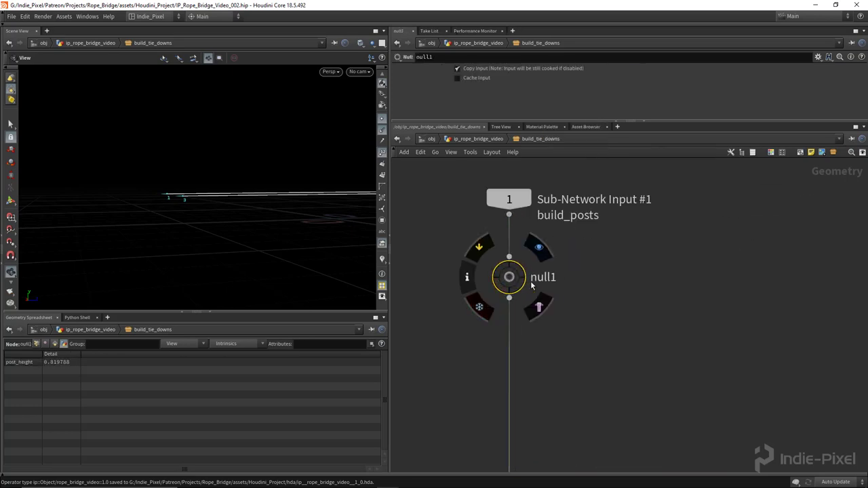
double_click(546, 278)
type("geo_in")
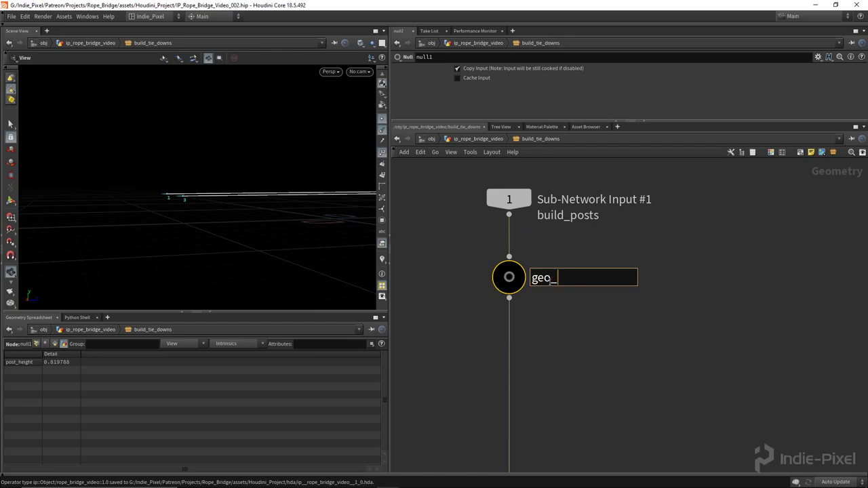
key("Return")
- Insert an Add node below geo_in and enable Delete Geometry But Keep the Points
scroll(549, 280, "down", 3)
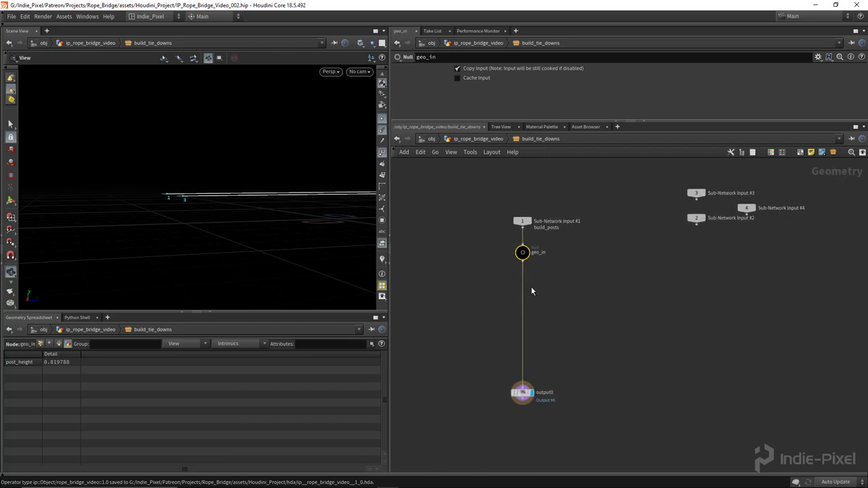
key("Tab")
type("add")
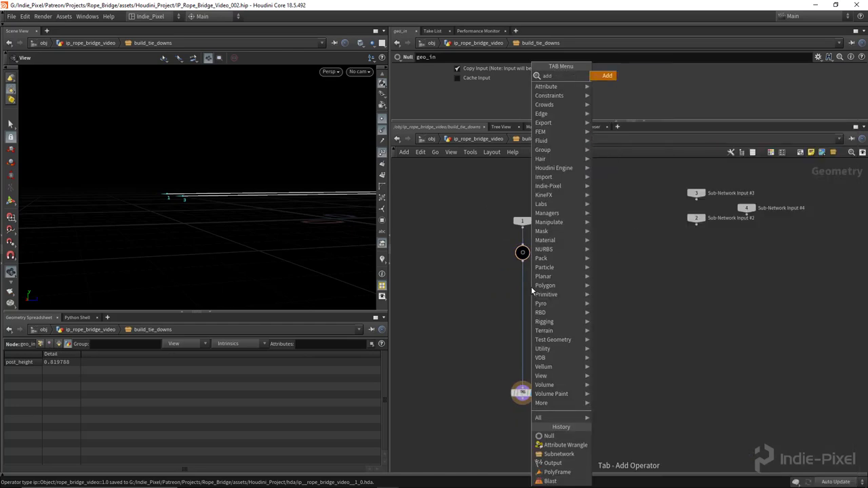
key("Return")
scroll(522, 278, "up", 3)
left_click(516, 271)
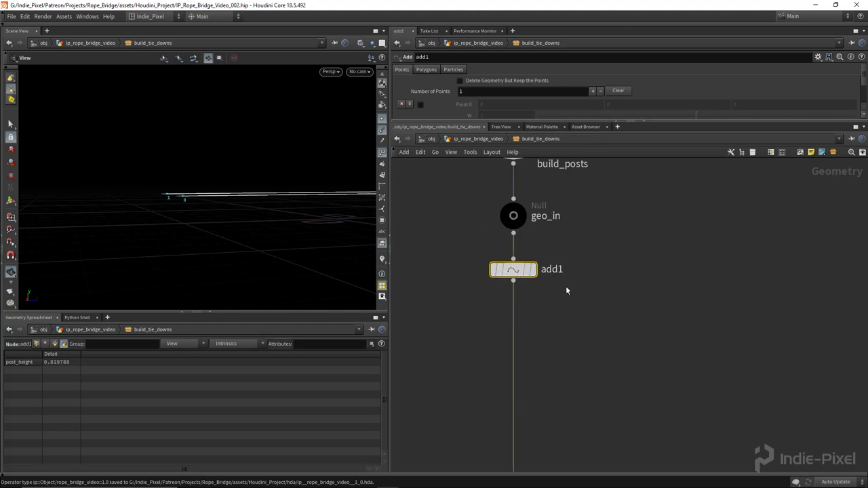
key("shift+s")
left_click(506, 80)
left_click_drag(189, 179, 285, 257)
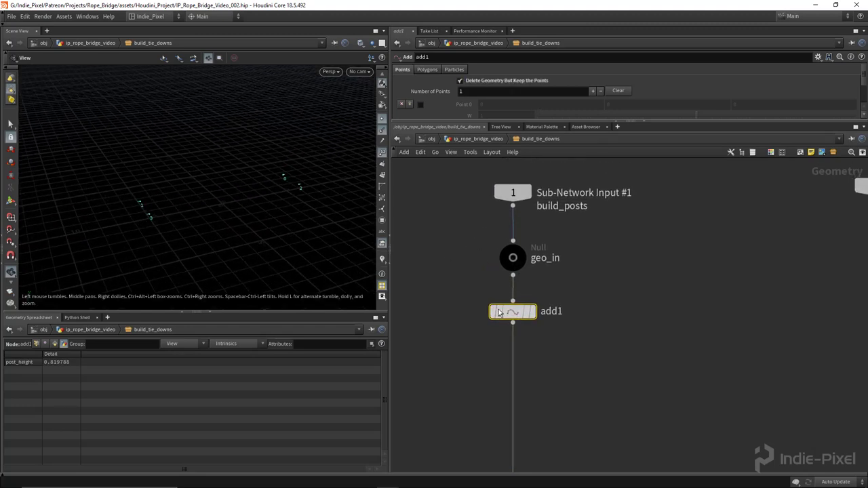
- Create a separate Line node beside add1, set its direction to 0, 0, 1 and display it
key("h")
key("Tab")
type("wrangle")
key("Return")
left_click(548, 306)
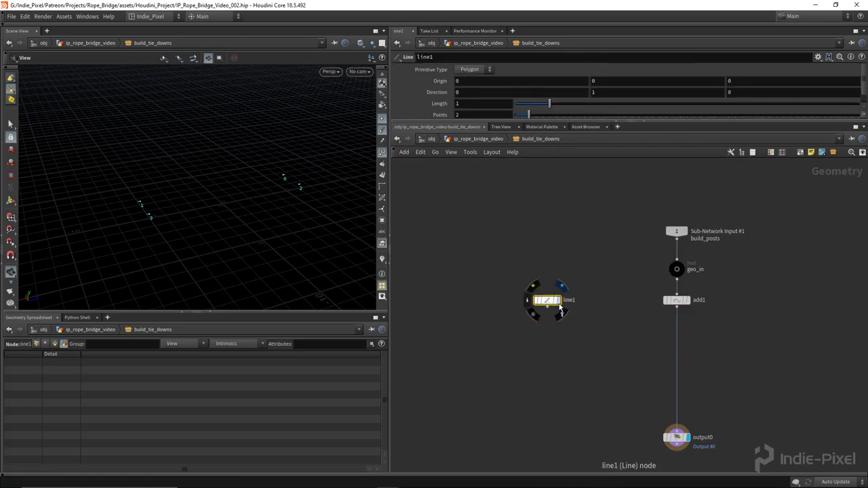
left_click(748, 91)
type("1")
type("0")
key("Return")
mouse_move(204, 204)
left_mouse_down()
mouse_move(211, 219)
mouse_move(201, 209)
left_mouse_up()
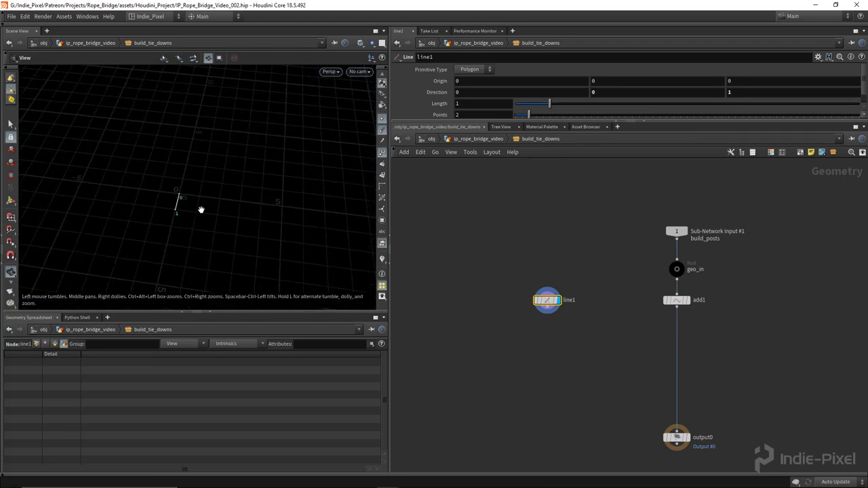
- Display add1 and inspect the bridge end points it keeps
scroll(661, 300, "up", 3)
left_click(685, 298)
left_click_drag(225, 239, 142, 221)
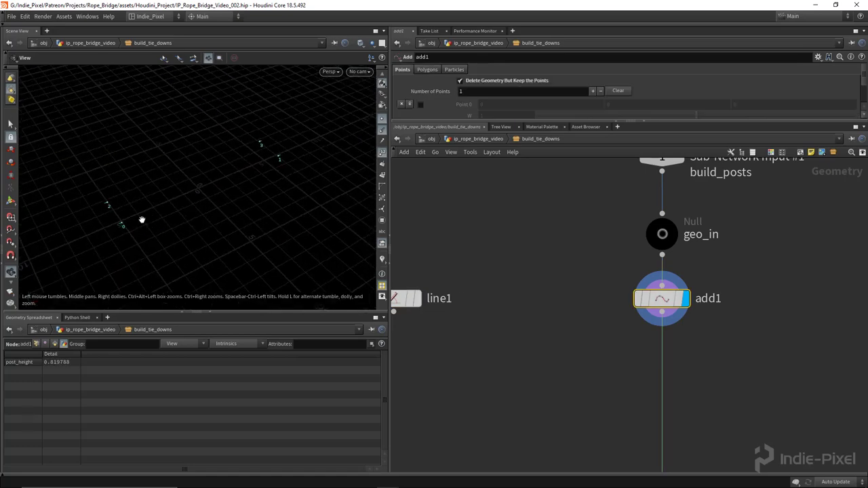
middle_click_drag(548, 380, 566, 334)
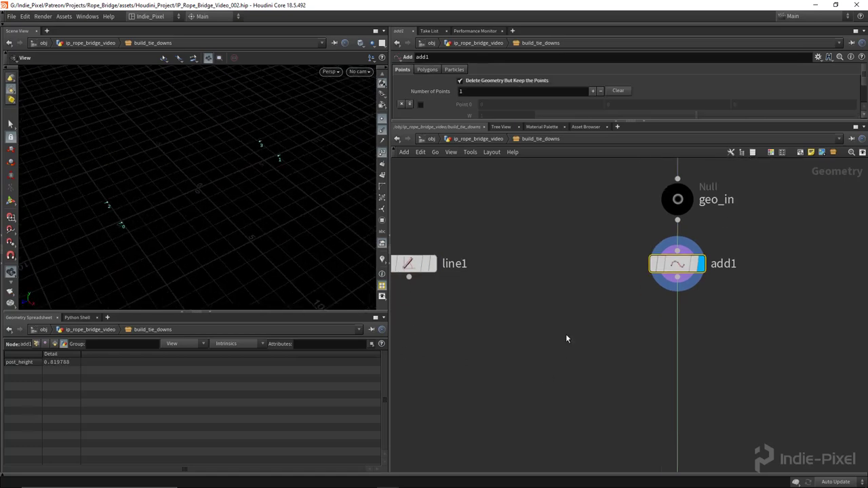
key("Tab")
key("Return")
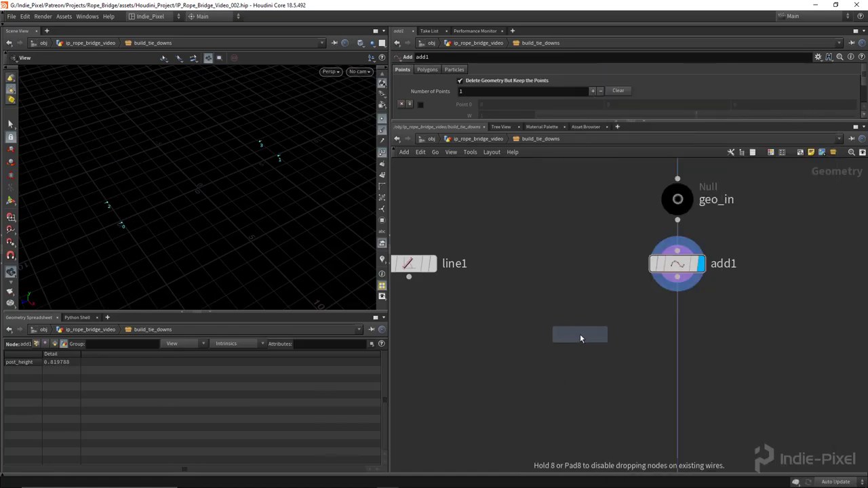
key("Escape")
- Add a Copy to Points node, feed it line1 as source and add1 as target points, and display it
key("Tab")
type("co")
mouse_move(604, 221)
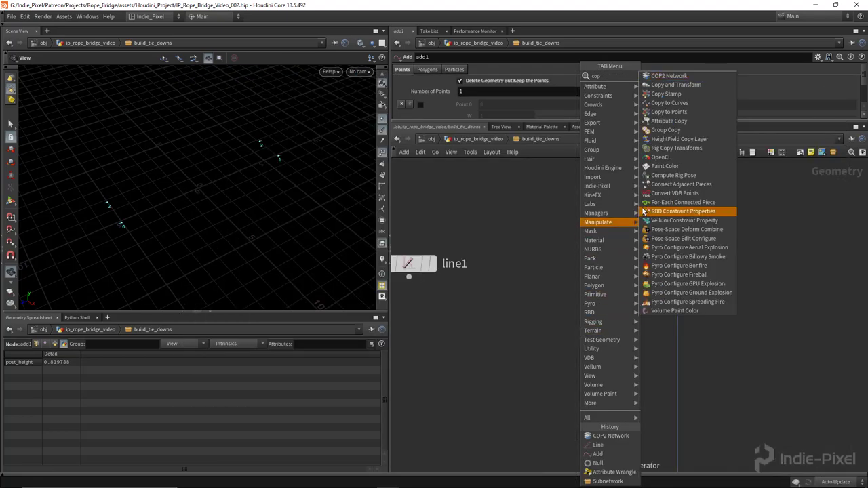
left_click(682, 117)
left_click(550, 387)
key("h")
left_click_drag(427, 243, 588, 319, "shift")
left_click(608, 320)
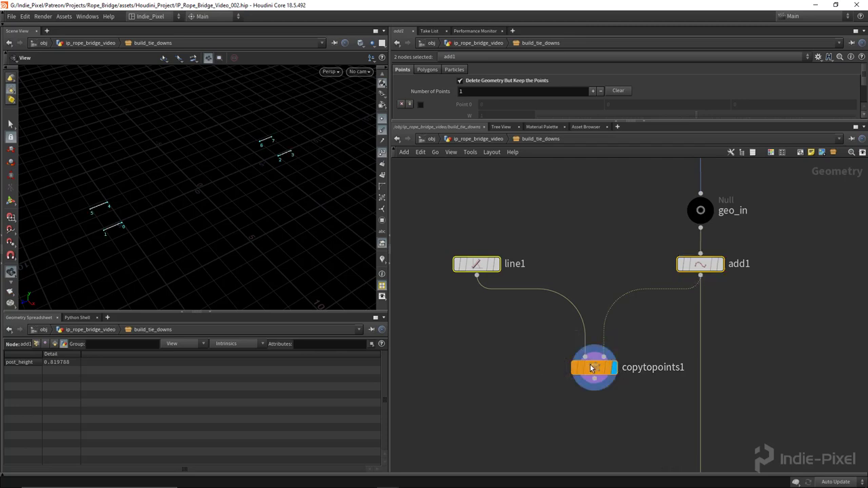
left_click(589, 329)
- Inspect the lines copied at the bridge ends and set line1's length to 2.18
left_click_drag(137, 235, 105, 204)
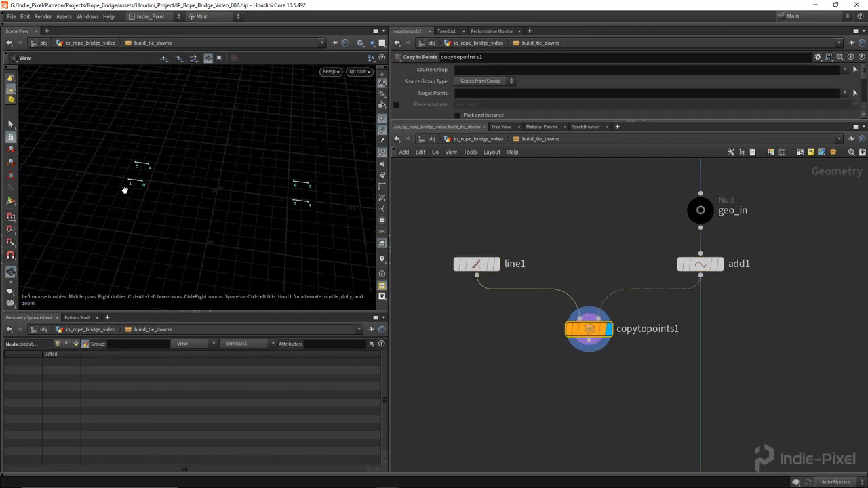
left_click_drag(183, 211, 218, 210)
left_click(477, 264)
left_click_drag(556, 114, 588, 108)
left_click_drag(163, 186, 110, 208)
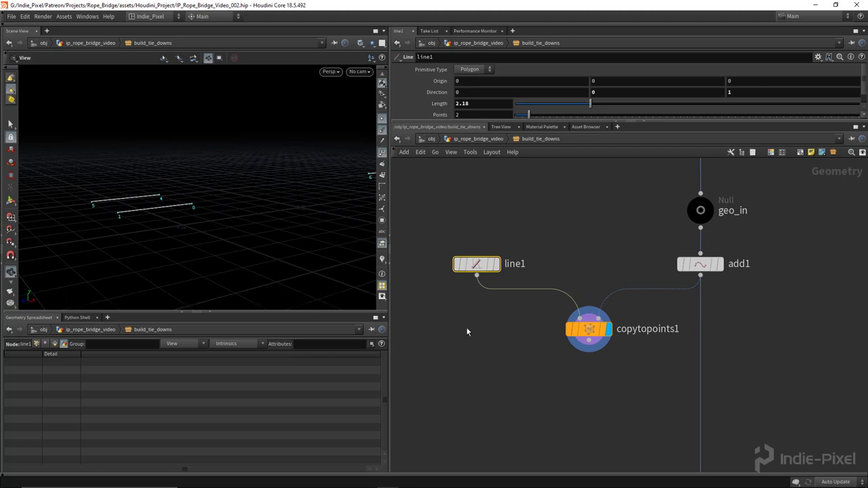
- Check the post_height detail attribute on add1 and return to line1
middle_click_drag(465, 330, 477, 320)
left_click(712, 255)
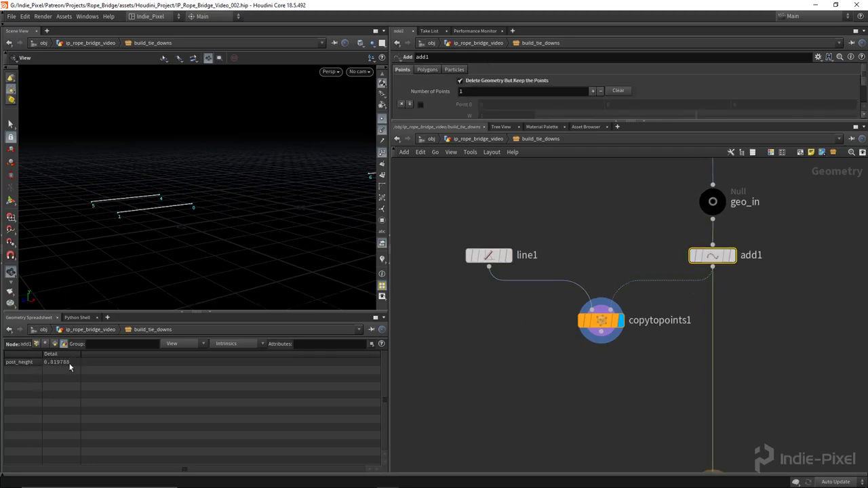
left_click(488, 256)
- Move copytopoints1 down and insert a Group node between line1 and copytopoints1
left_click_drag(600, 326, 600, 388)
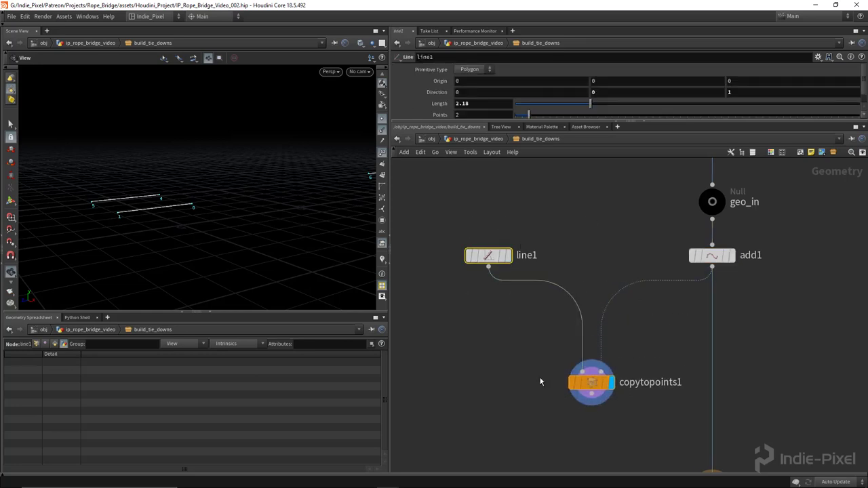
key("Tab")
type("gro")
key("Return")
left_click_drag(474, 347, 489, 309)
left_click(574, 290)
left_click(570, 284)
key("ctrl+z")
- Name the group endpnt, set its type to Points and its base group to 1
left_click(535, 69)
type("endpnt")
key("Return")
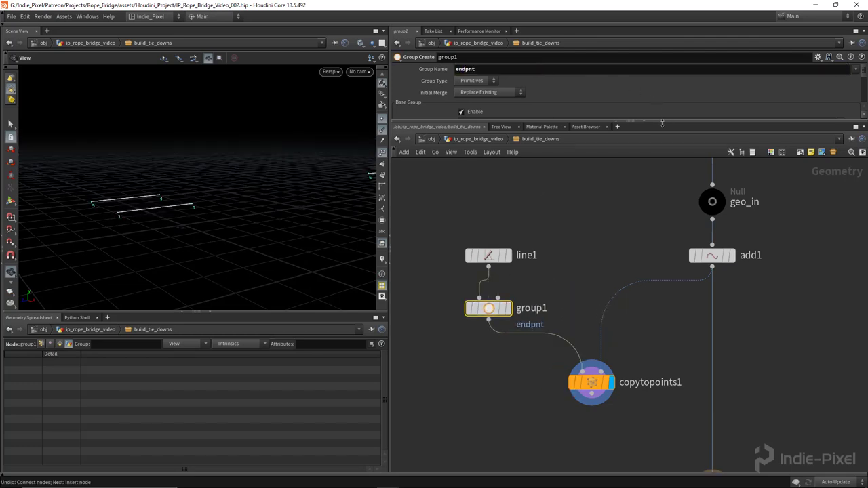
left_click_drag(663, 119, 662, 195)
left_click(475, 80)
left_click(475, 92)
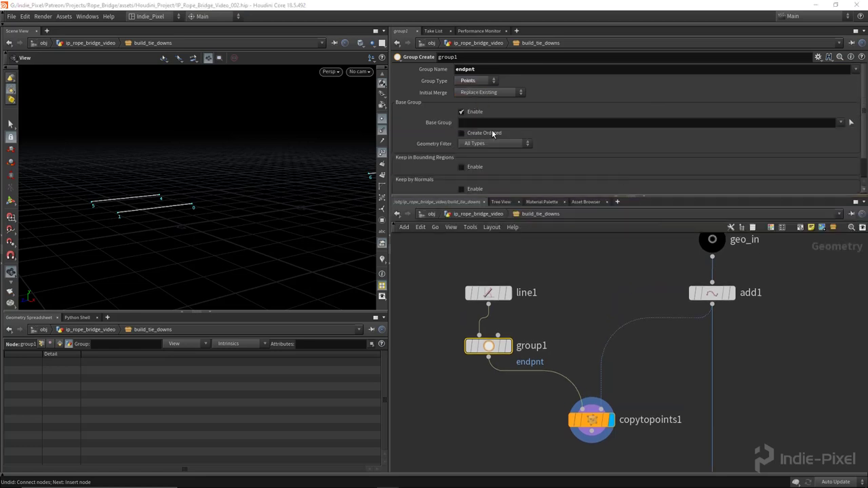
left_click(488, 123)
type("1")
key("Return")
- Display line1 and its Group node in turn to verify which point belongs to endpnt
left_click(507, 293)
left_click_drag(292, 210, 329, 180)
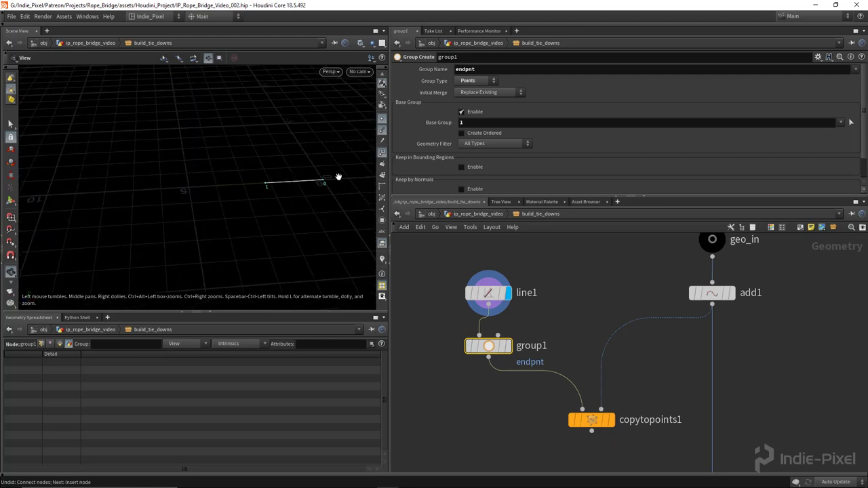
left_click_drag(282, 193, 258, 196)
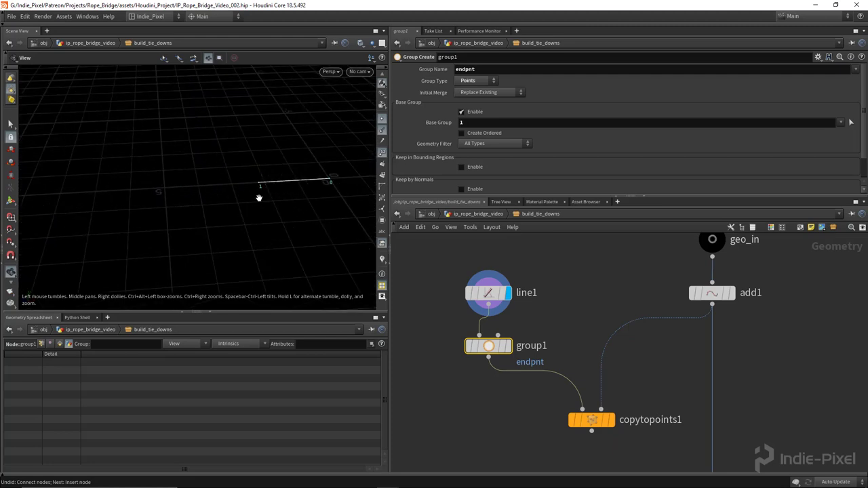
left_click(505, 346)
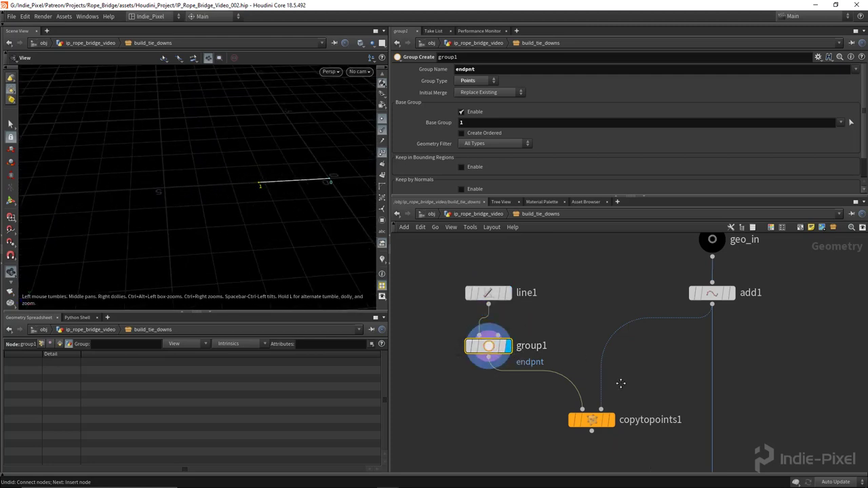
- Display copytopoints1 and show the viewport's group list
middle_click_drag(631, 394, 597, 305)
left_click(576, 332)
left_click_drag(177, 191, 232, 205)
left_click(382, 221)
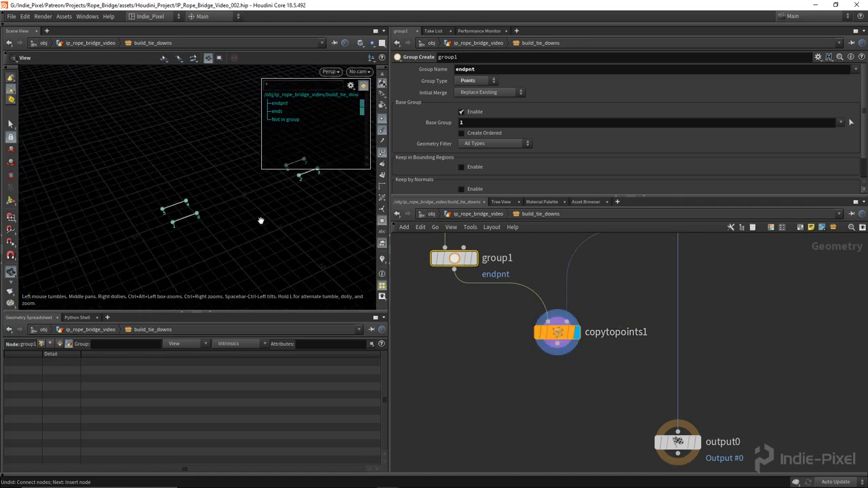
- Insert a Group Delete node on the wire between add1 and copytopoints1
scroll(597, 332, "down", 2)
middle_click_drag(614, 282, 555, 310)
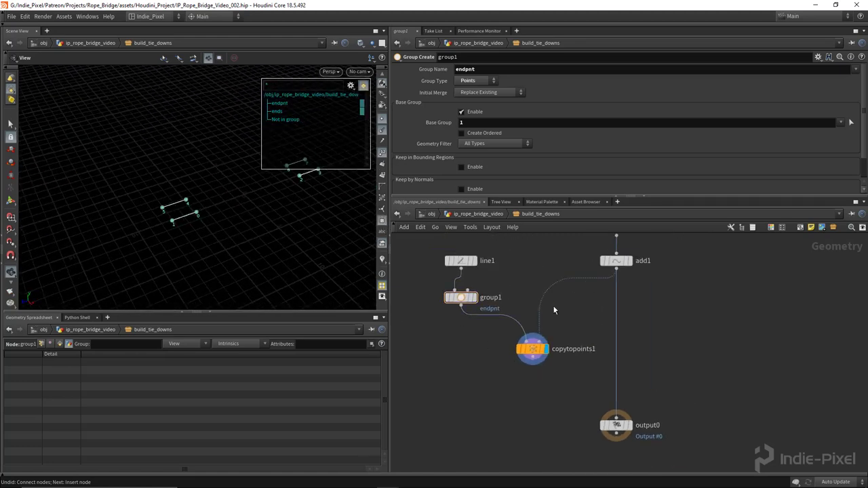
key("Tab")
type("gr")
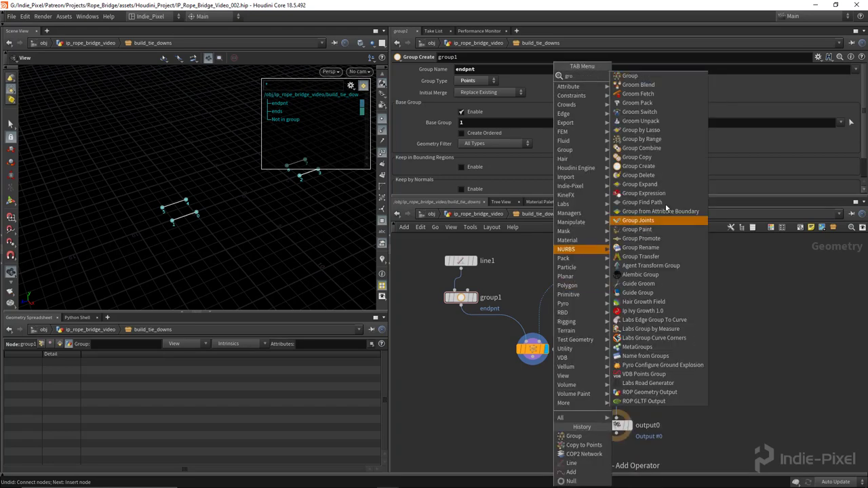
left_click(641, 168)
left_click(548, 293)
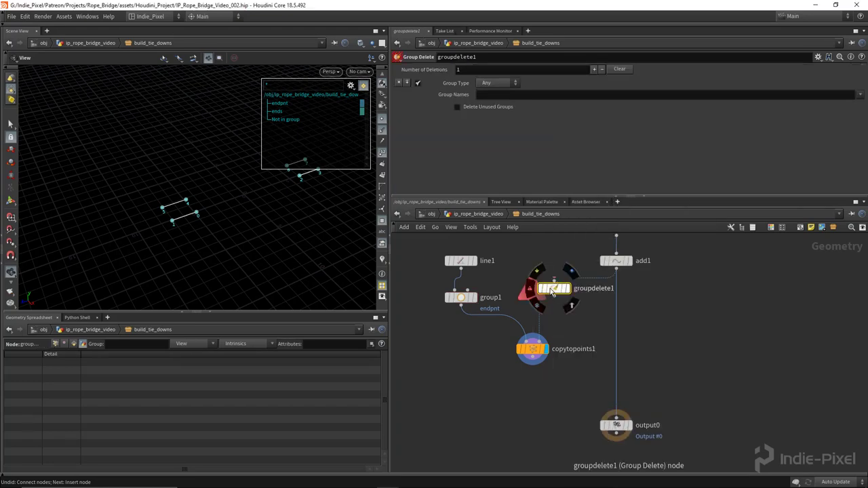
left_click_drag(548, 298, 577, 306)
- Make groupdelete1 delete all groups with the pattern *, and hide the viewport's group list
left_click(529, 95)
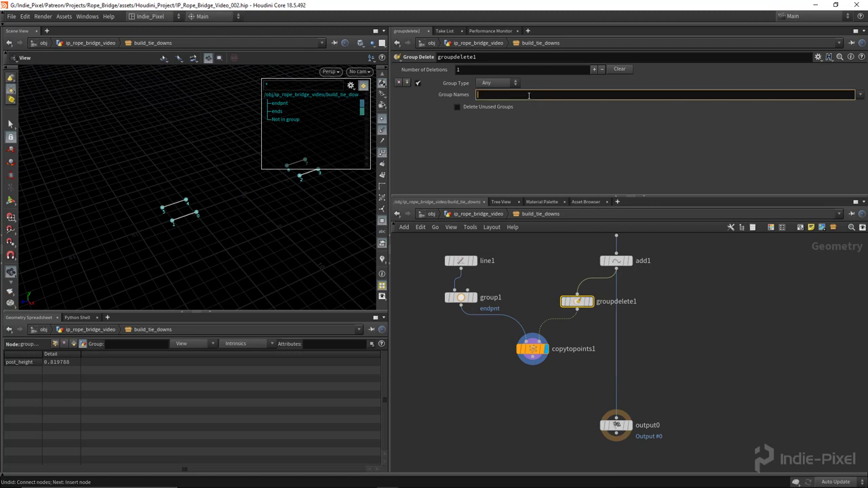
type("*")
key("Return")
left_click_drag(319, 248, 113, 234)
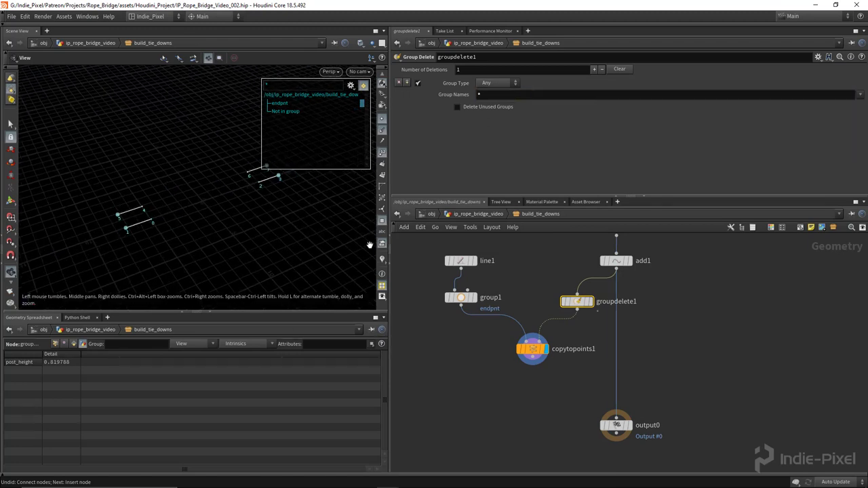
left_click_drag(362, 250, 75, 217)
scroll(645, 333, "down", 2)
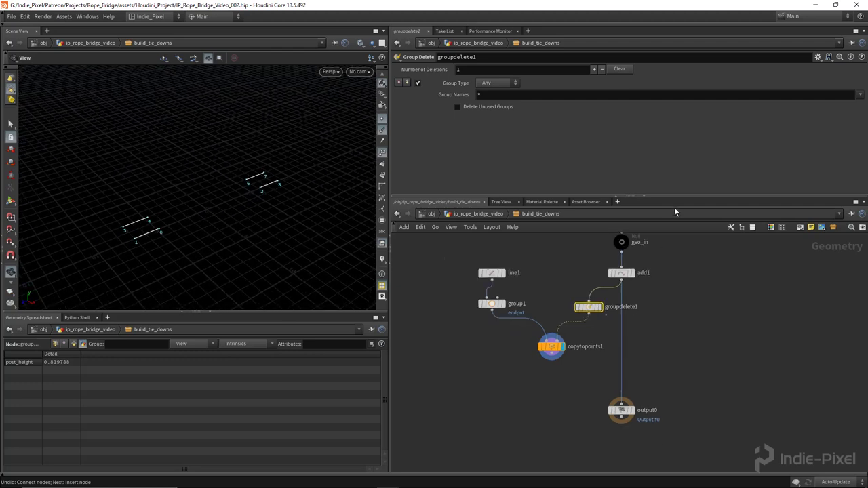
- Move output0 down and add an Attribute Wrangle below copytopoints1, connected to its output and displayed
left_click_drag(667, 203, 659, 130)
left_click_drag(621, 377, 621, 427)
scroll(572, 368, "up", 3)
key("Tab")
type("merge")
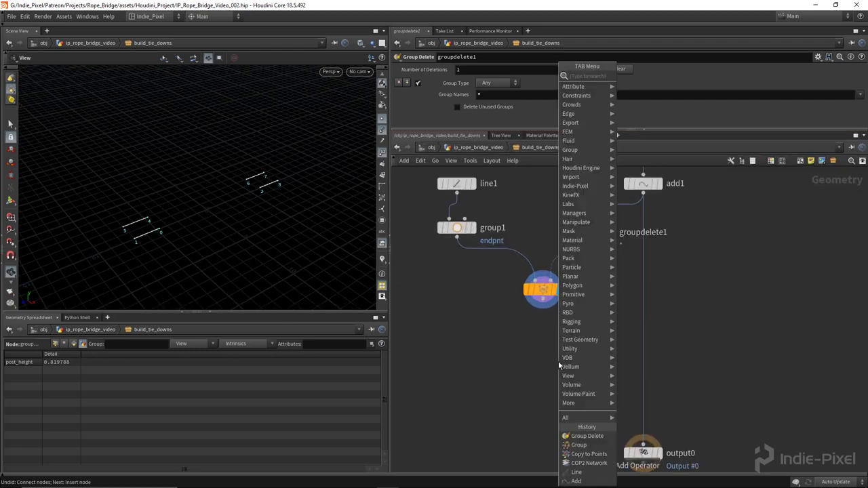
key("Return")
left_click(558, 362)
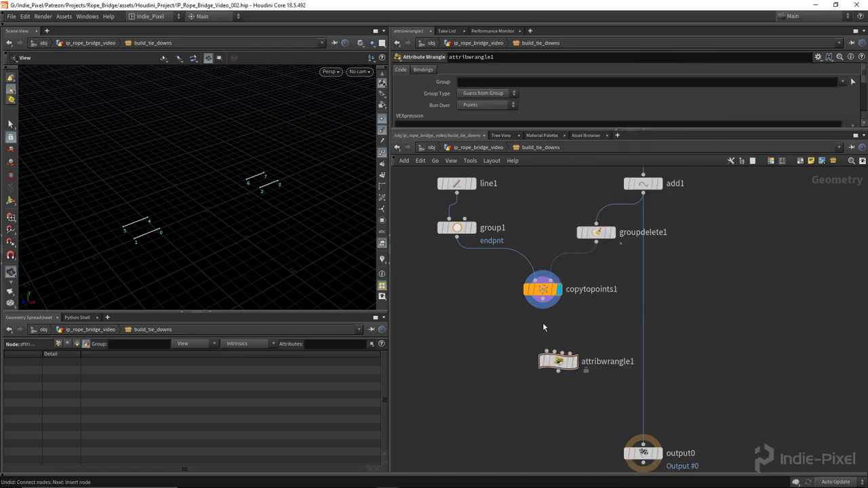
scroll(558, 359, "up", 2)
left_click_drag(584, 360, 585, 412)
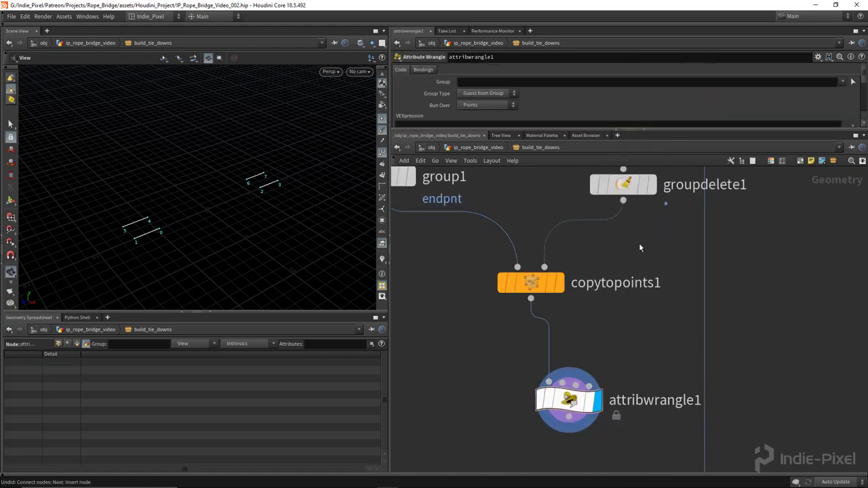
- Restrict the Attribute Wrangle to the endpnt group
left_click_drag(708, 130, 745, 135)
left_click(842, 82)
left_click(849, 92)
scroll(671, 325, "down", 3)
middle_click_drag(672, 325, 571, 365)
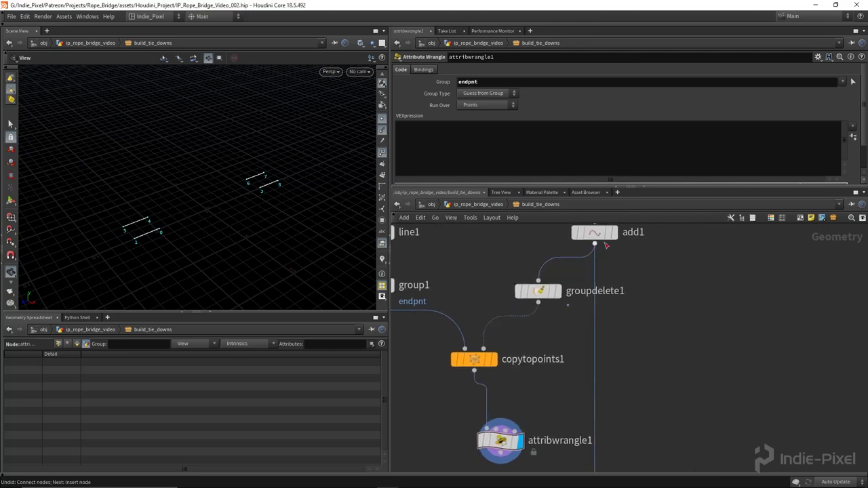
left_click(539, 291)
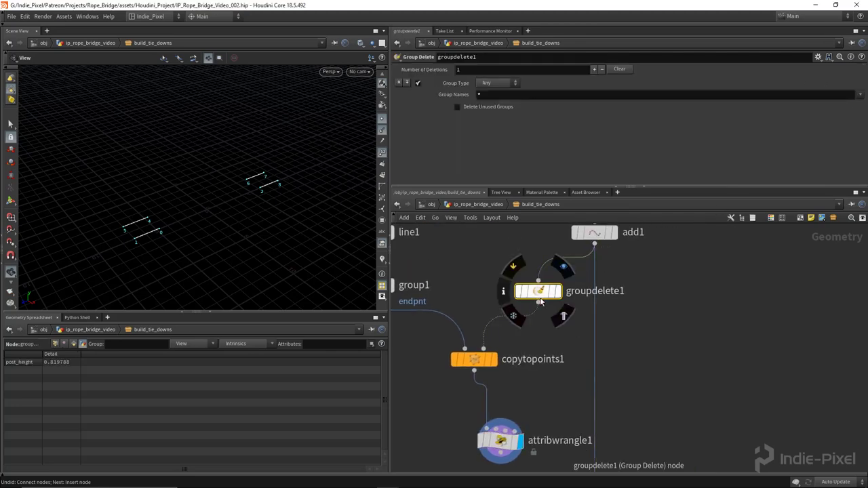
left_click(538, 303)
left_click(495, 426)
key("ctrl+z")
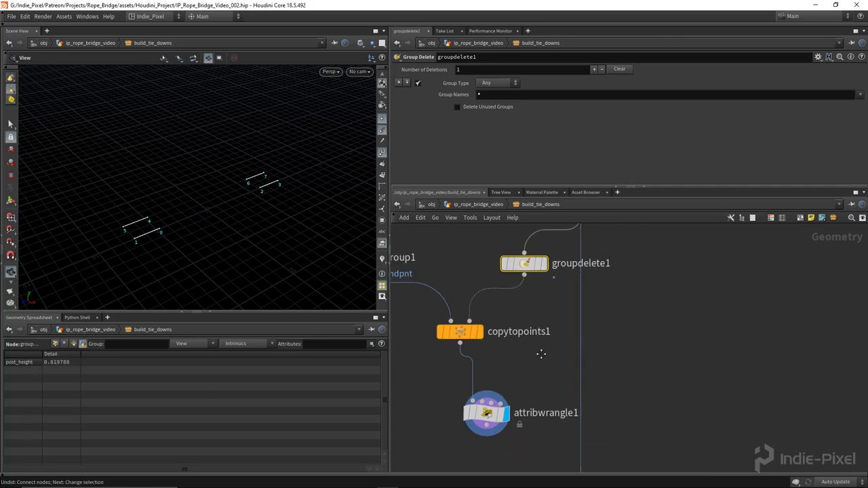
- Wire groupdelete1 into the Attribute Wrangle's second input, routed through a dot, and reposition the wrangle
scroll(535, 296, "down", 3)
left_click(529, 283)
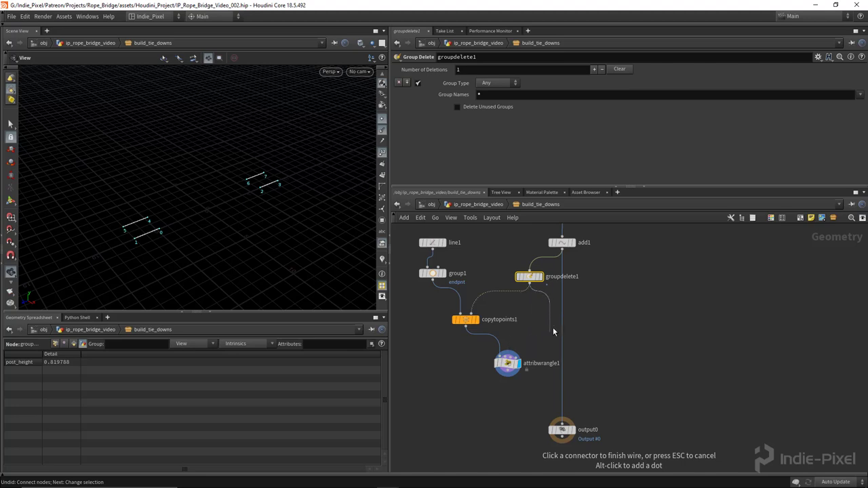
left_click(518, 351)
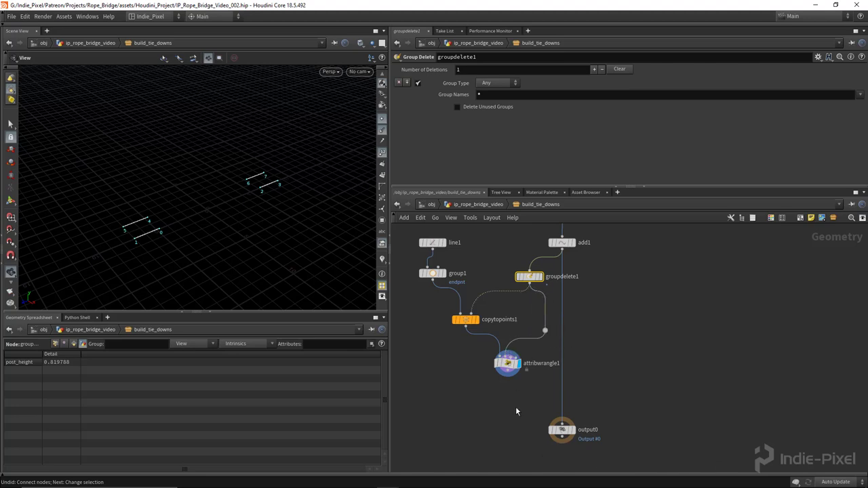
middle_click_drag(513, 364, 523, 341)
left_click_drag(520, 336, 507, 355)
- Rename the Attribute Wrangle as pass_post_height
double_click(546, 353)
type("pass_")
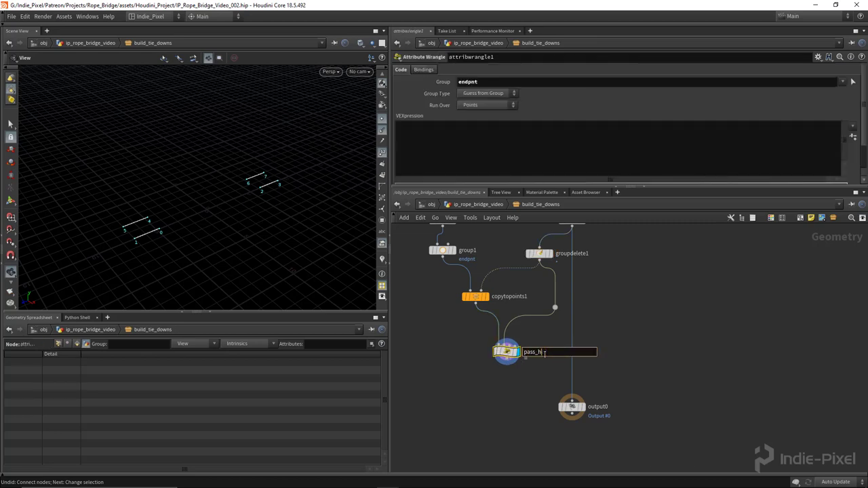
type("post_height")
key("Return")
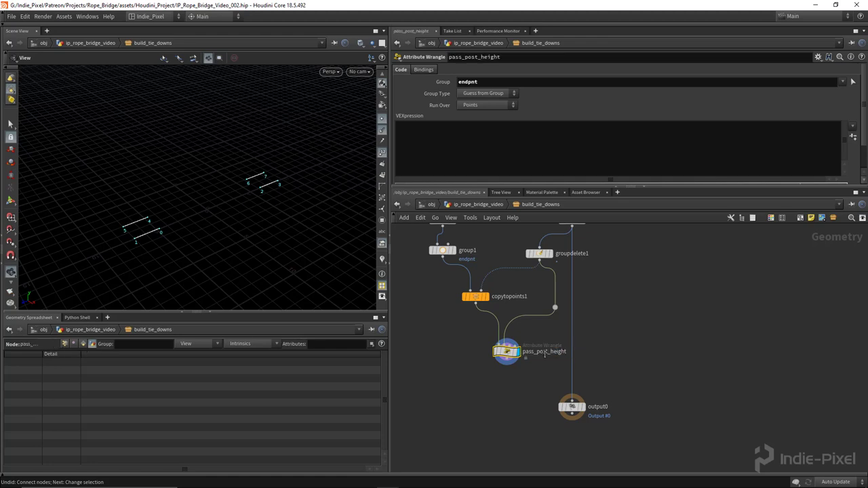
- Write the wrangle's VEX code as @P.y -= detail(1, "post_height", 0); using the attribute name stored on groupdelete1
left_click_drag(360, 284, 166, 203)
left_click(437, 144)
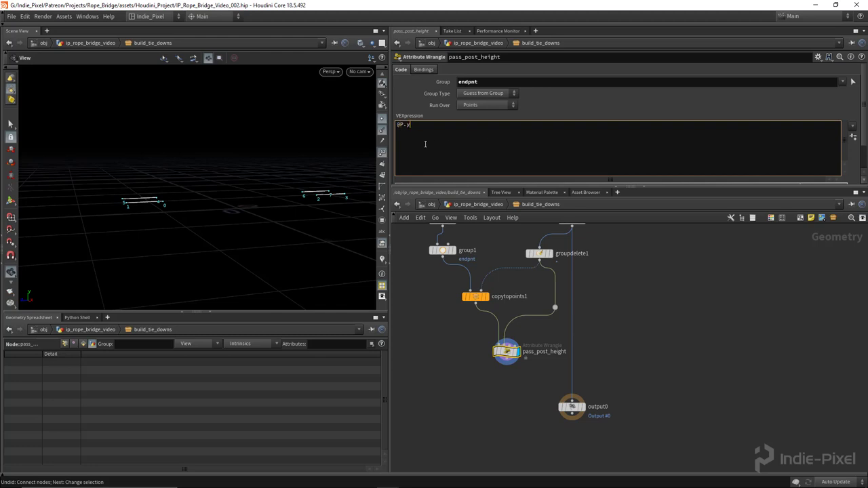
type("@P.y -= detail()")
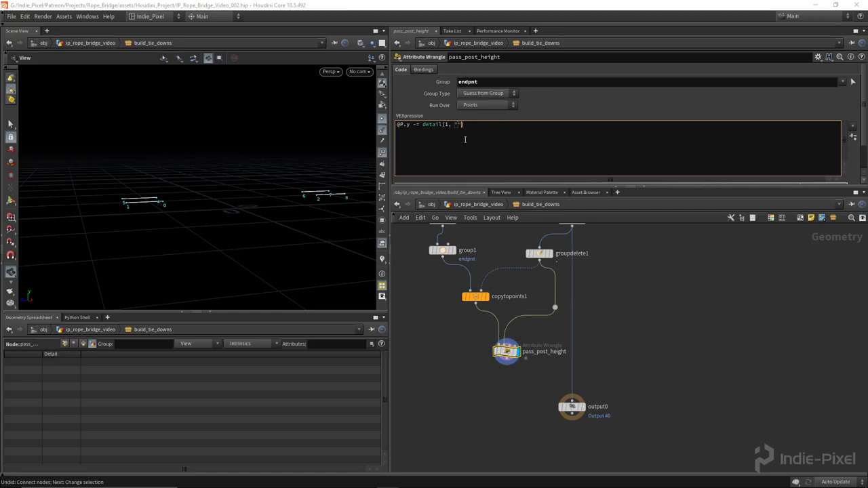
left_click(539, 254)
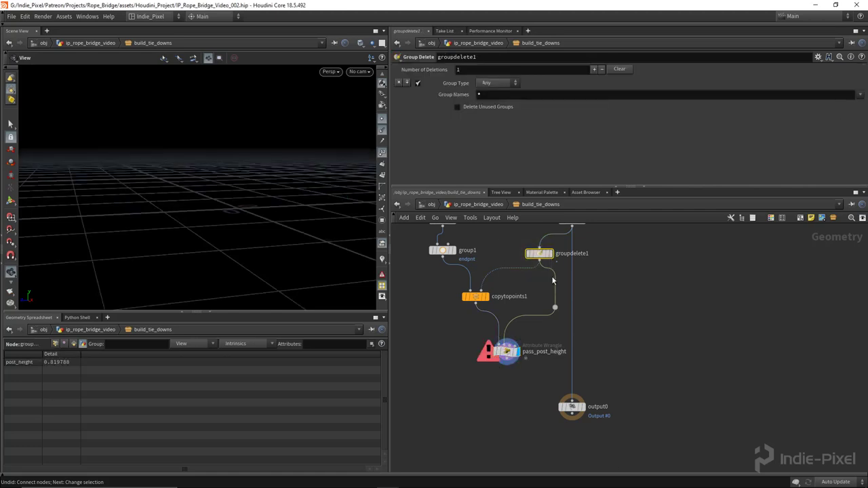
left_click(507, 351)
left_click(458, 127)
type("post_height\", 0);")
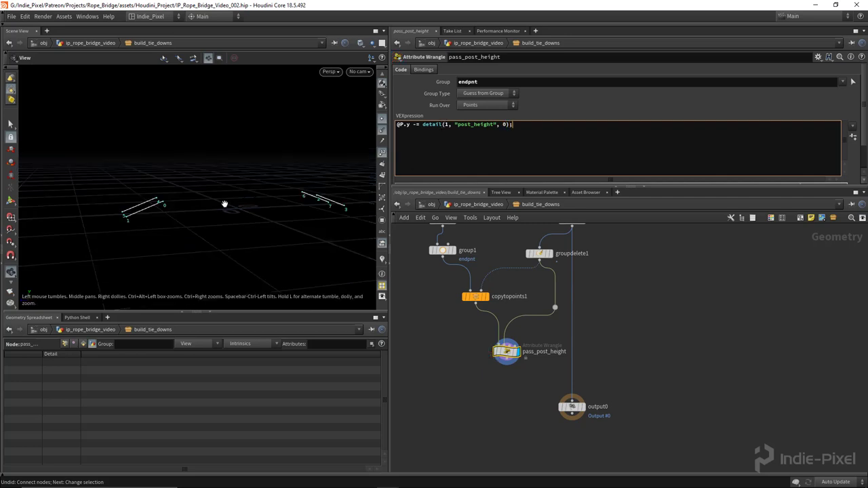
- Append + chf("intensity") to the wrangle's height expression and create the Intensity parameter
left_click_drag(225, 202, 139, 228)
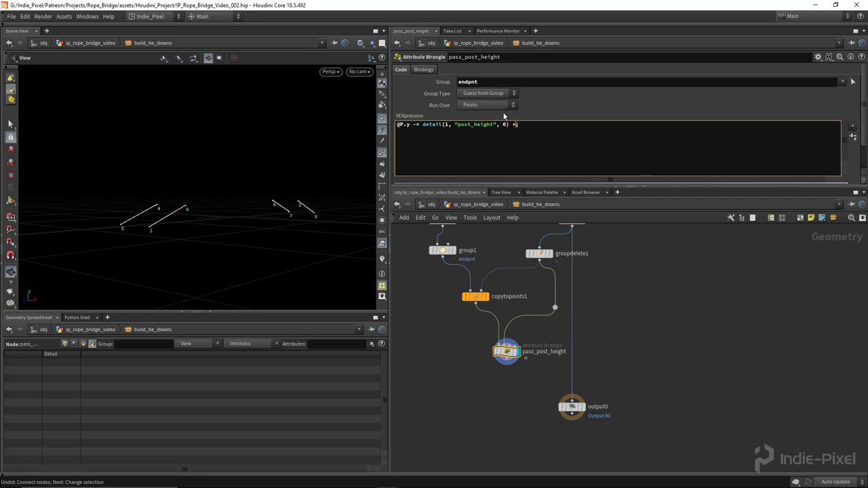
type("chf")
type("(\"\"")
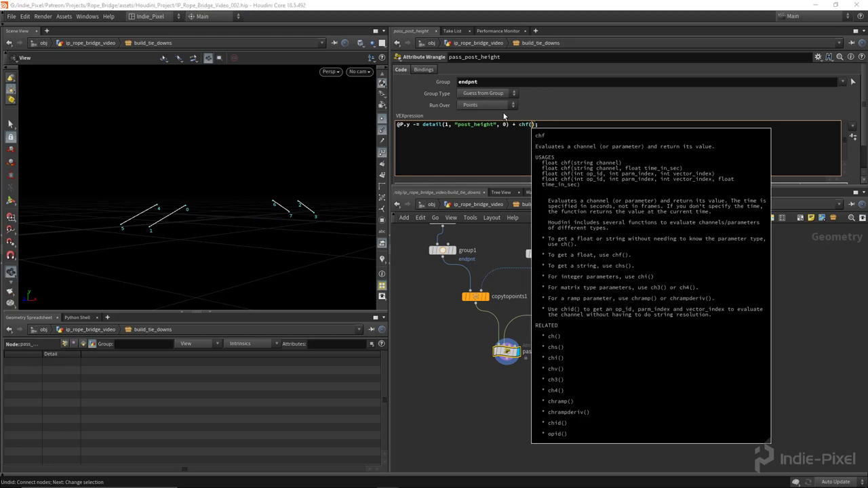
type("intensity")
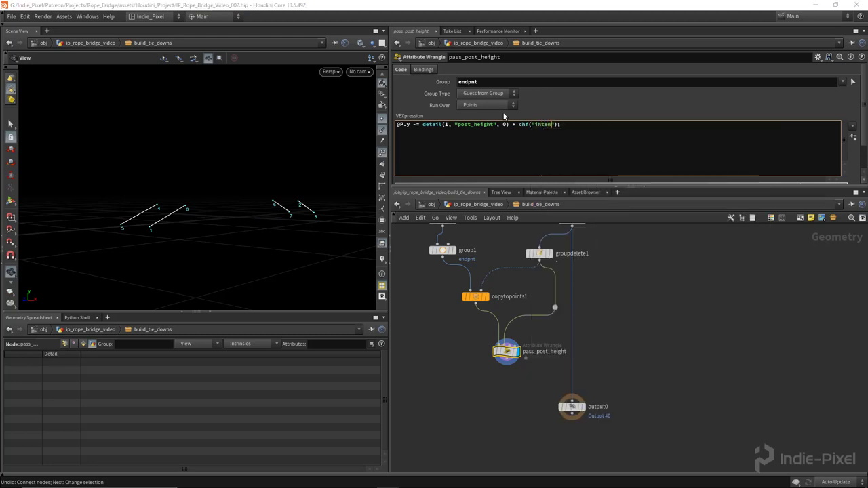
key("End")
left_click(854, 136)
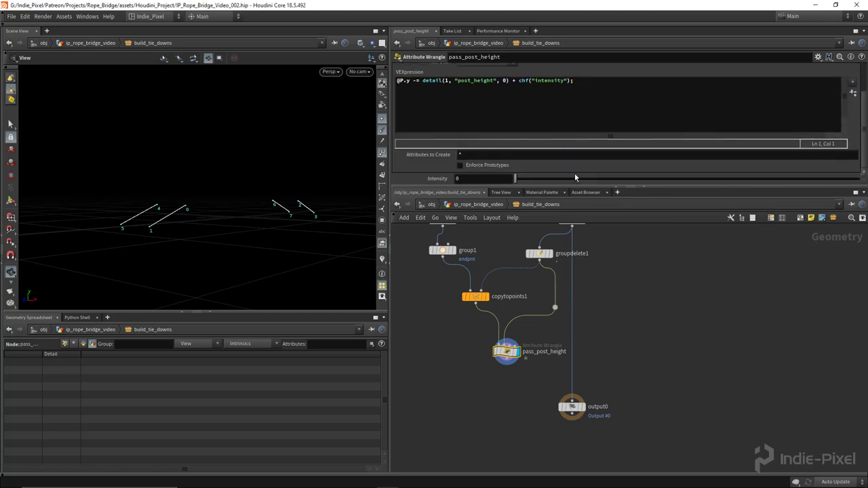
- Set the wrangle's Intensity to 0.311 and line1's length to 1.62
left_click_drag(520, 183, 659, 227)
middle_click_drag(659, 284, 692, 368)
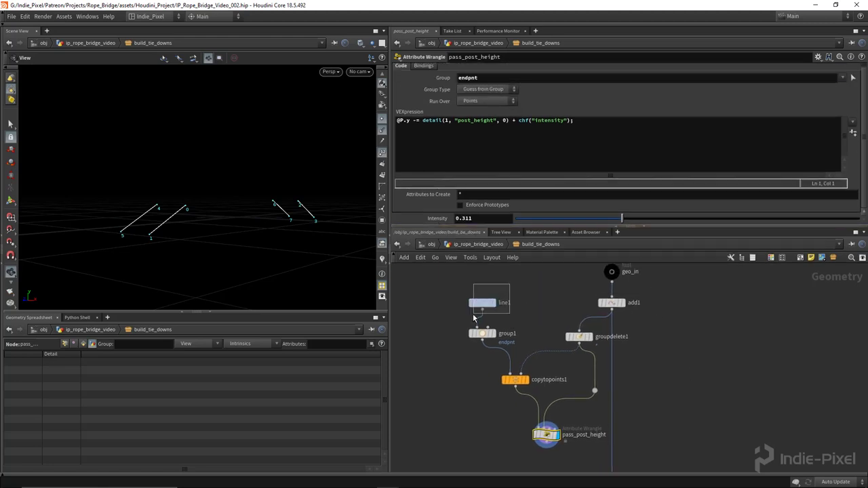
left_click(482, 302)
left_click_drag(217, 220, 258, 234)
mouse_move(592, 104)
left_mouse_down()
mouse_move(548, 102)
mouse_move(576, 108)
left_mouse_up()
- Move output0 further down and add a Sweep node below pass_post_height, connected to its output and displayed
left_click_drag(661, 226, 662, 131)
middle_click_drag(651, 398, 609, 298)
left_click_drag(570, 337, 575, 409)
key("Tab")
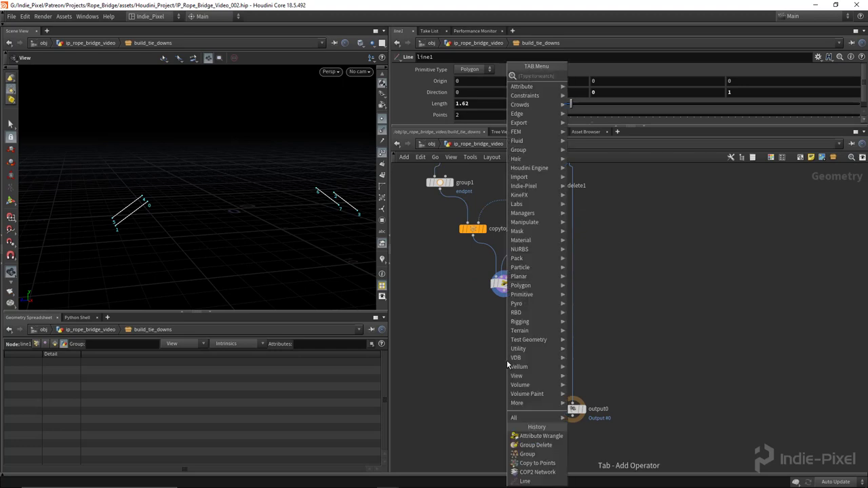
type("sweep")
key("Return")
left_click(507, 359)
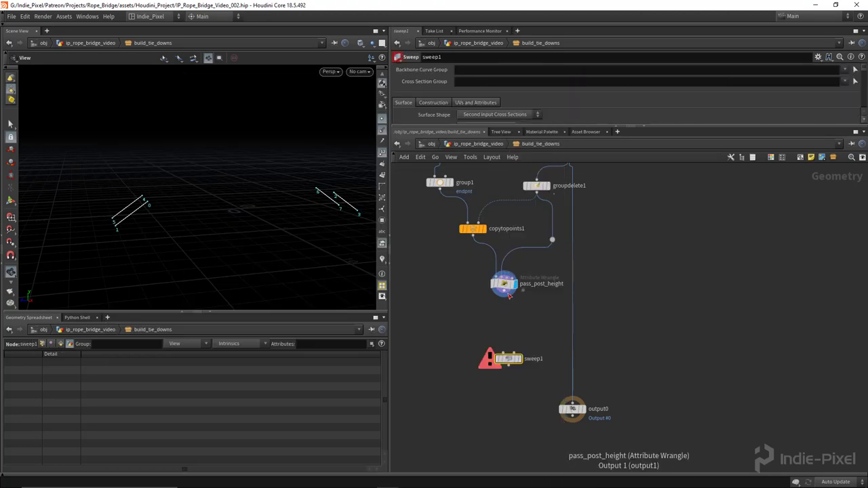
left_click_drag(521, 363, 518, 323)
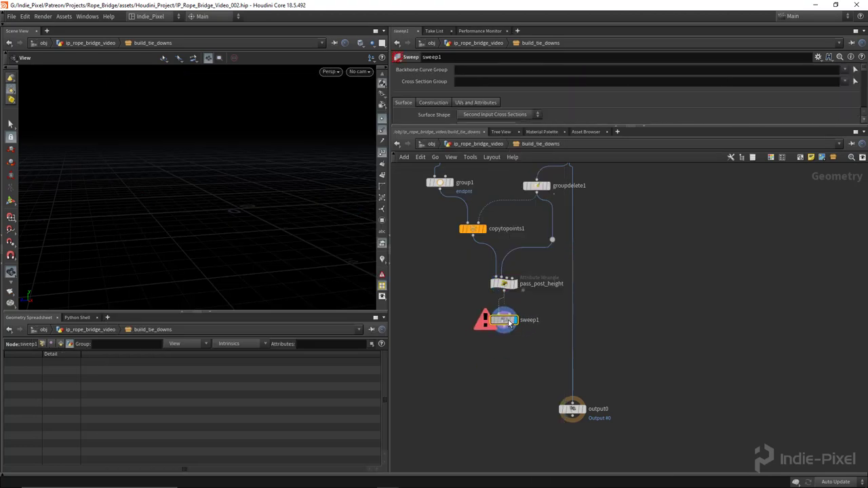
- Enable Compute UVs and turn off Normalize Computed Us on sweep1, and save the scene
left_click_drag(663, 126, 658, 238)
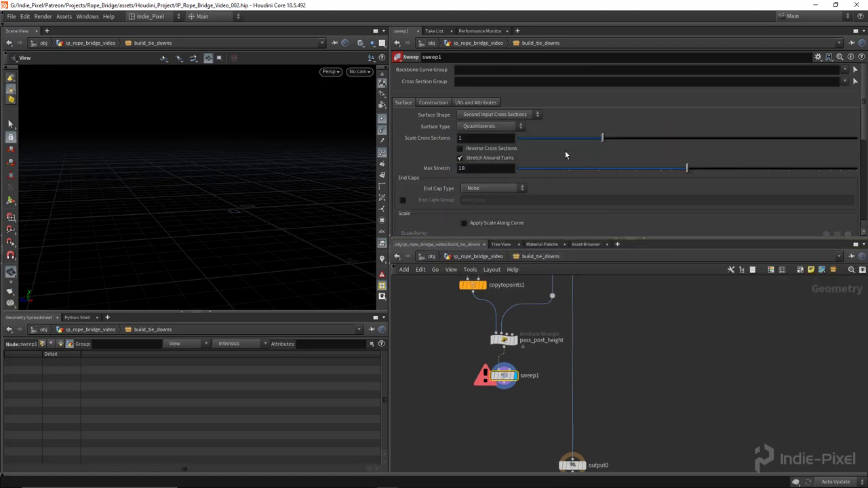
left_click(492, 105)
left_click(482, 123)
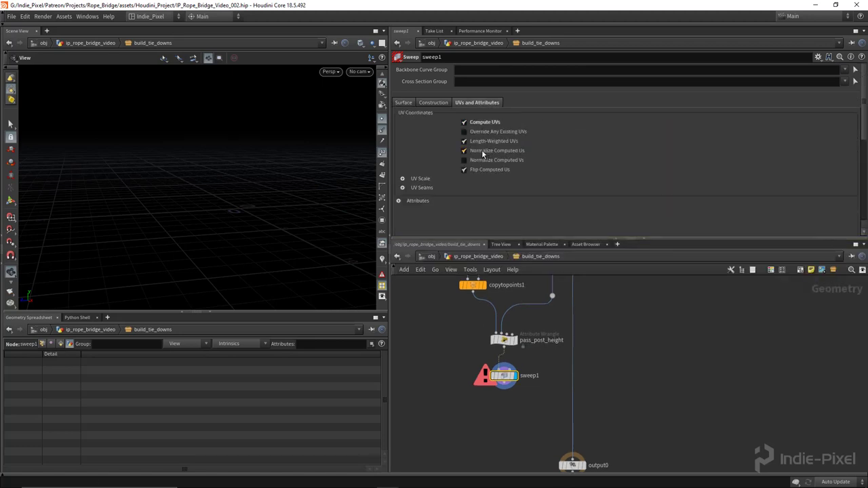
left_click(482, 151)
left_click(402, 188)
left_click(483, 202)
left_click(403, 188)
scroll(241, 244, "up", 2)
key("ctrl+s")
scroll(271, 254, "up", 2)
- Set sweep1's surface shape to Round Tube with 6 columns
left_click(403, 102)
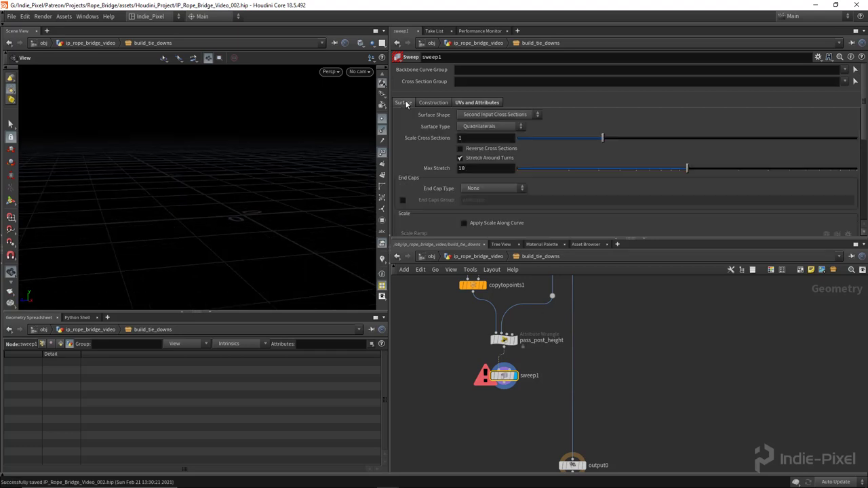
left_click(493, 115)
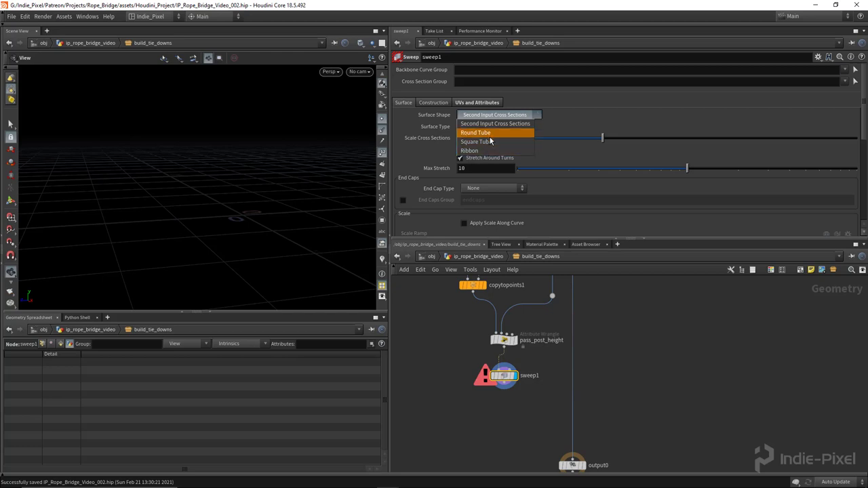
left_click(491, 135)
left_click_drag(268, 192, 292, 211)
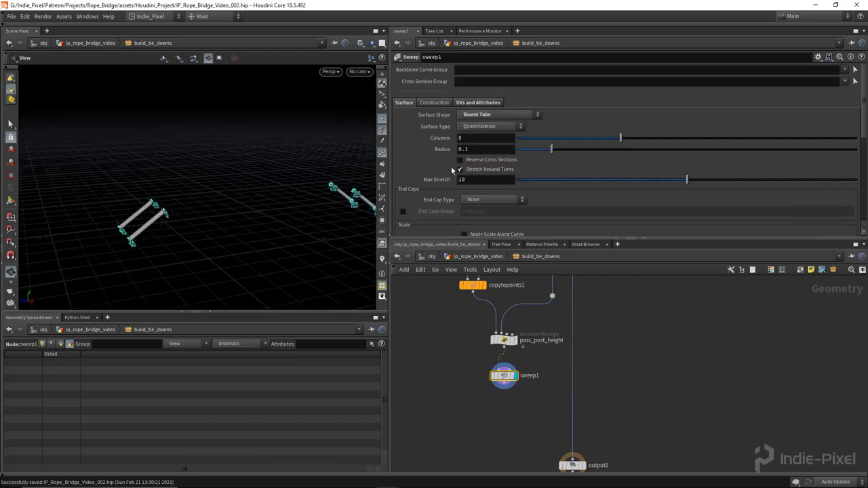
key("h")
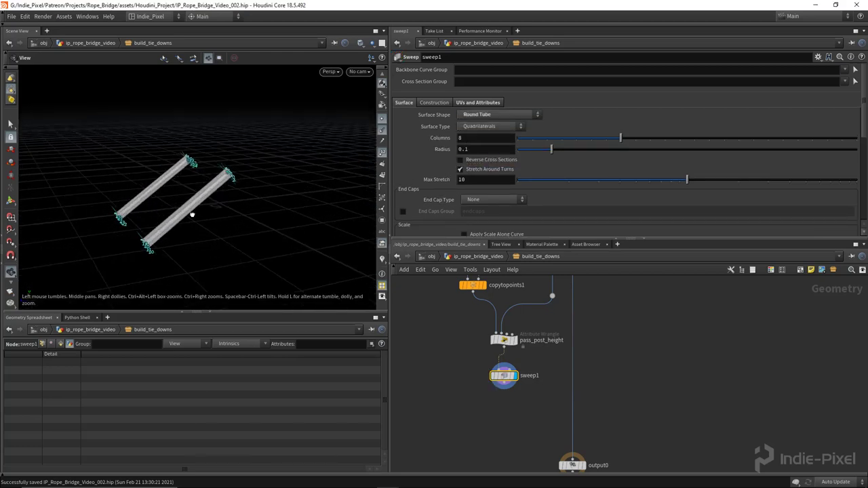
left_click_drag(246, 210, 285, 207)
left_click_drag(620, 137, 591, 138)
left_click_drag(267, 193, 217, 203)
- Set sweep1's Radius to the expression ch("../../r_length_rad") and hide the cluttering display markers in the viewport
left_click(497, 150)
type("ch()")
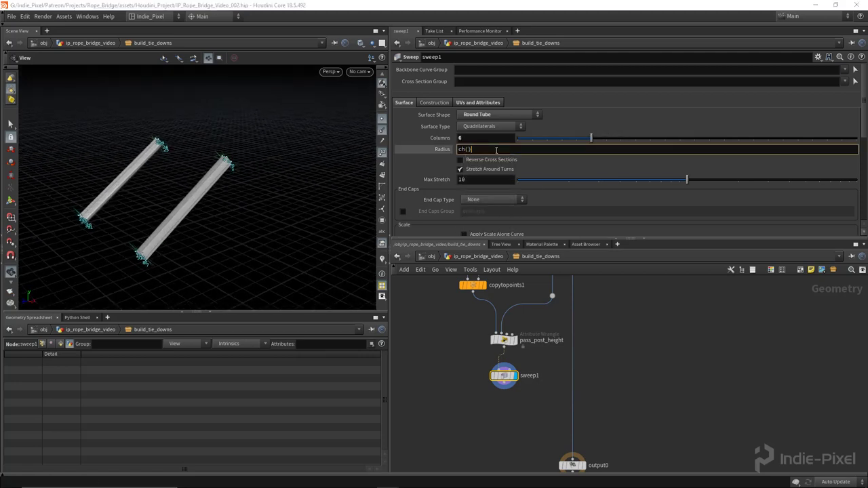
type("\"../..")
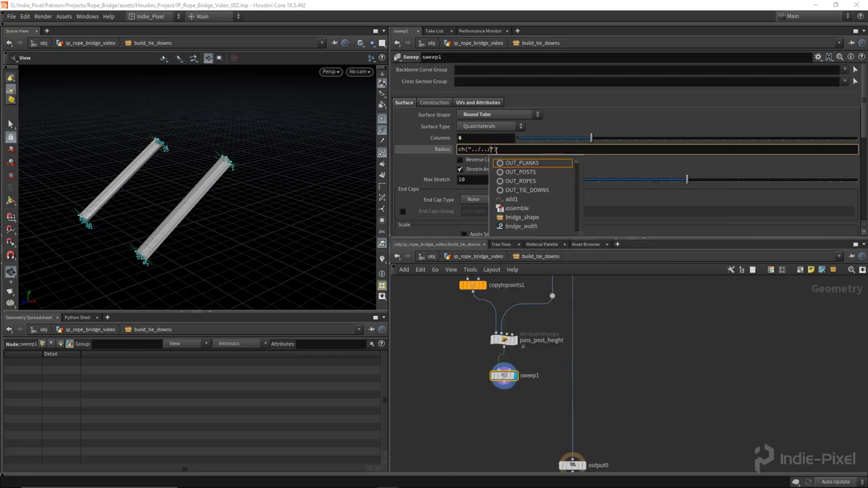
type("/r_len")
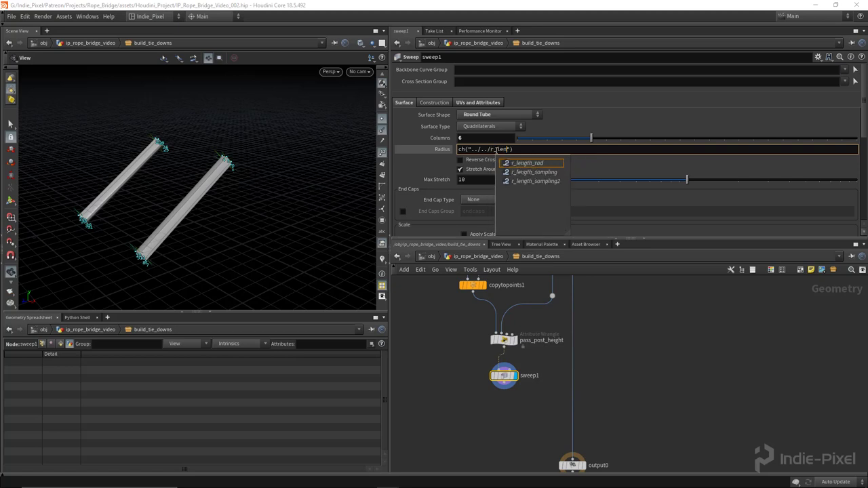
key("Return")
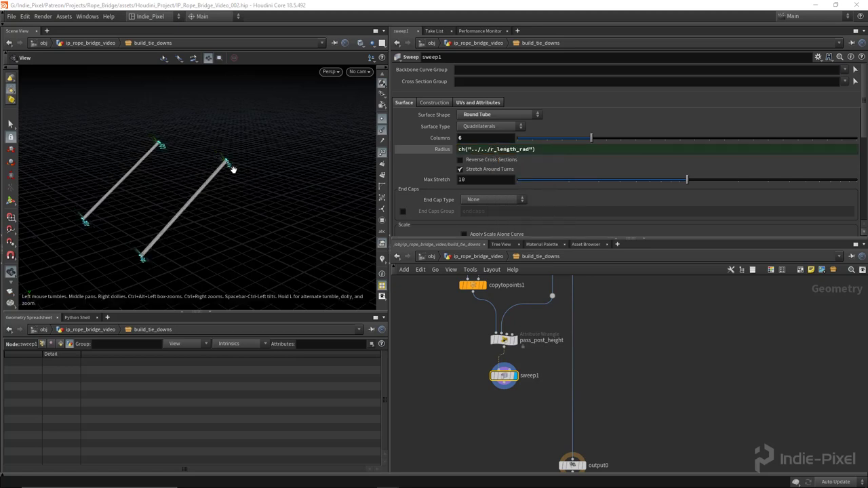
left_click_drag(235, 169, 364, 225)
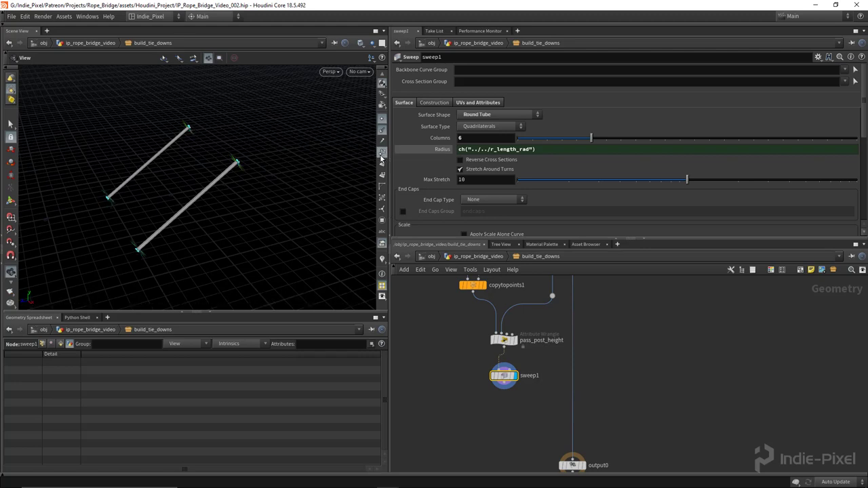
left_click_drag(196, 203, 236, 184)
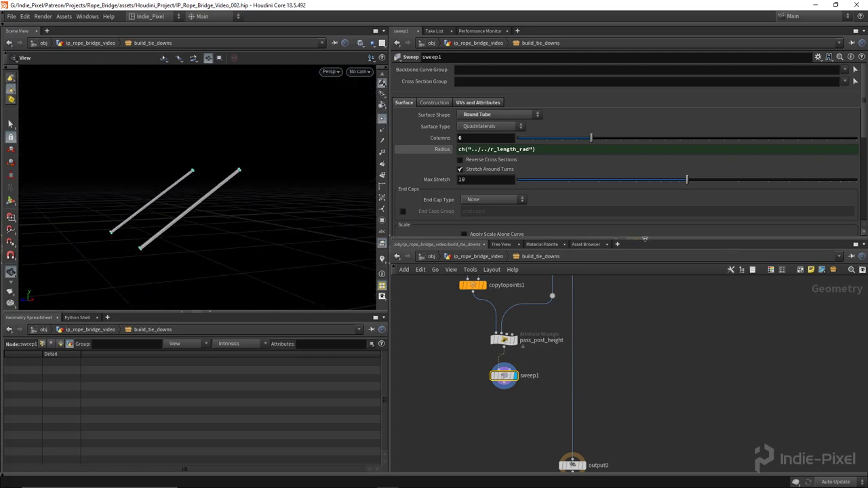
- Examine the tie-down ropes' UV layout in the UV view and return to the perspective view
left_click_drag(636, 239, 635, 185)
left_click_drag(237, 224, 195, 232)
key("space+5")
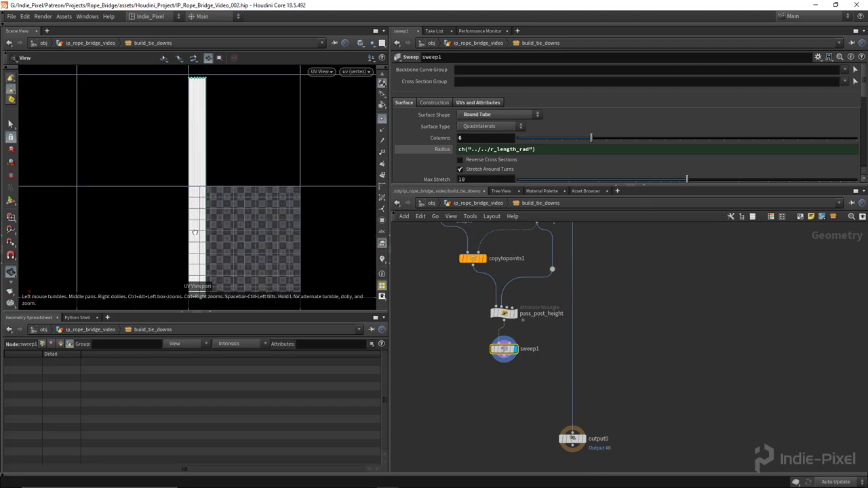
scroll(210, 231, "down", 2)
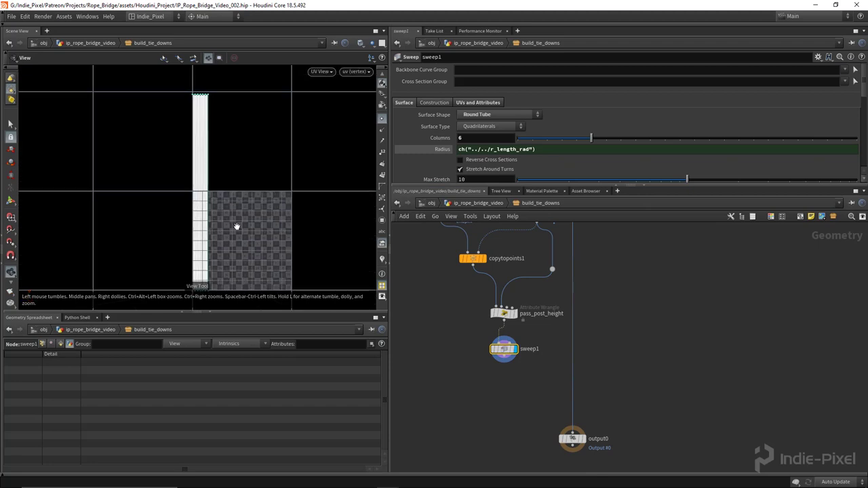
key("space+1")
left_click_drag(224, 227, 228, 230)
- Connect sweep1 to output0, display output0 and go back up to the ip_rope_bridge_video network
middle_click_drag(514, 365, 496, 328)
left_click(487, 319)
left_click(556, 392)
scroll(546, 338, "down", 4)
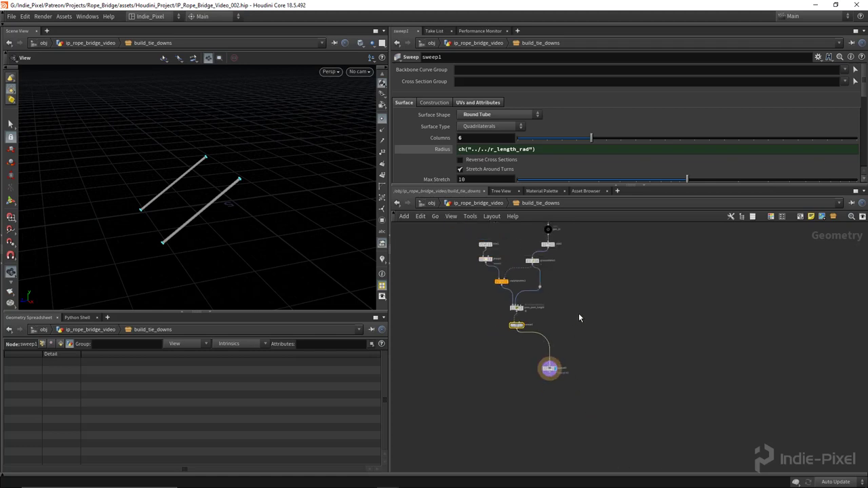
middle_click_drag(578, 316, 558, 374)
key("u")
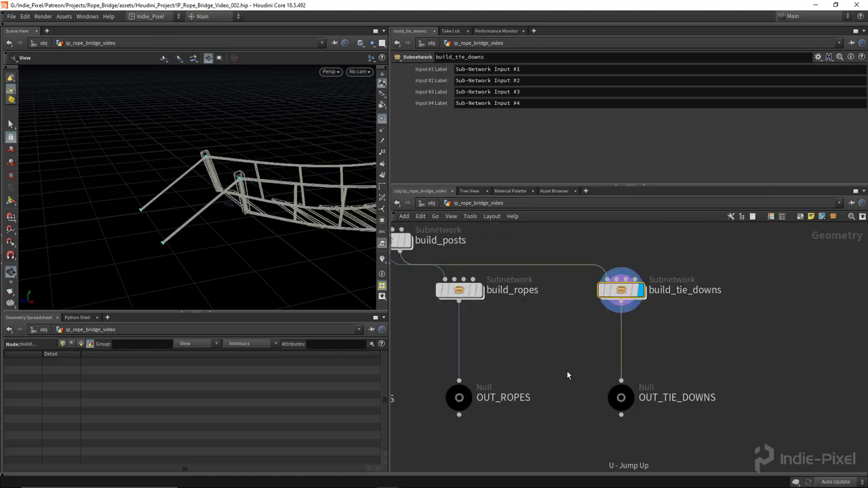
- Inspect the tie-downs at both ends of the bridge, and display output0 below normal1 in ip_rope_bridge_video
scroll(524, 331, "down", 2)
left_click_drag(210, 198, 281, 182)
left_click_drag(210, 215, 179, 272)
mouse_move(189, 297)
left_mouse_down()
mouse_move(319, 211)
mouse_move(149, 225)
mouse_move(207, 240)
mouse_move(192, 231)
mouse_move(184, 258)
mouse_move(184, 219)
mouse_move(232, 219)
mouse_move(239, 227)
left_mouse_up()
key("w")
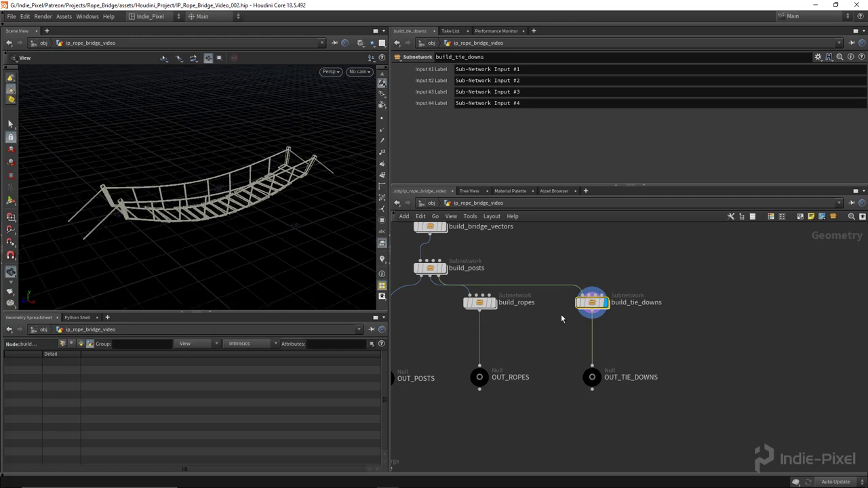
key("i")
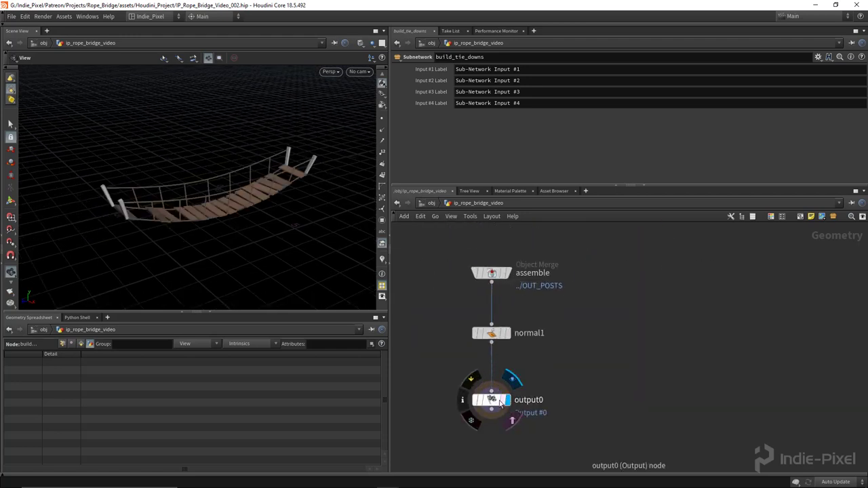
left_click(505, 406)
- Add a fourth object to the assemble Object Merge and set it to ../OUT_TIE_DOWNS
scroll(568, 369, "down", 2)
left_click(536, 340)
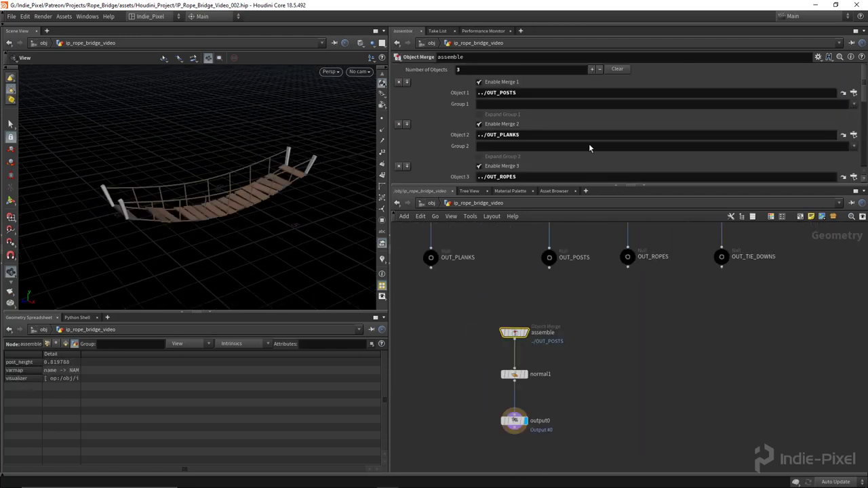
scroll(611, 122, "down", 5)
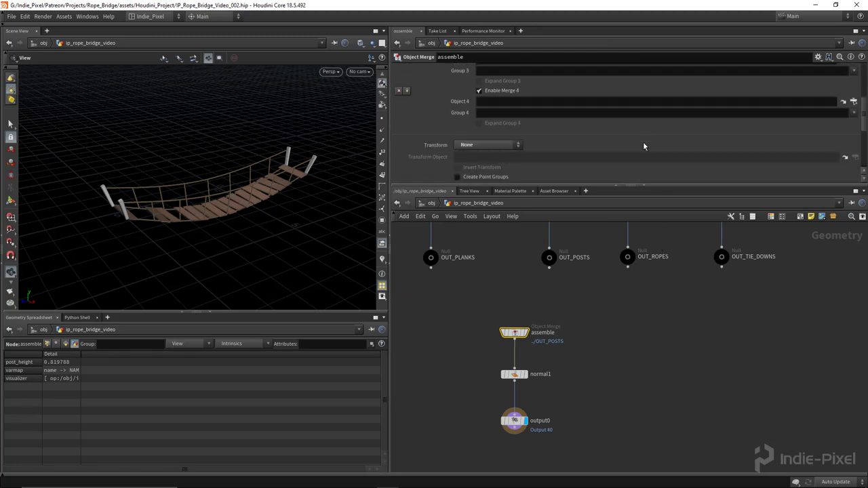
scroll(643, 143, "up", 2)
middle_click_drag(736, 262, 678, 384)
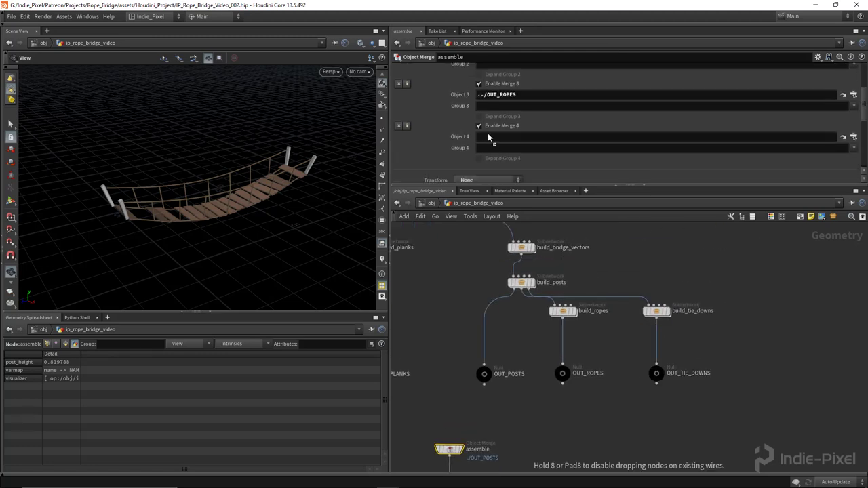
scroll(416, 248, "down", 2)
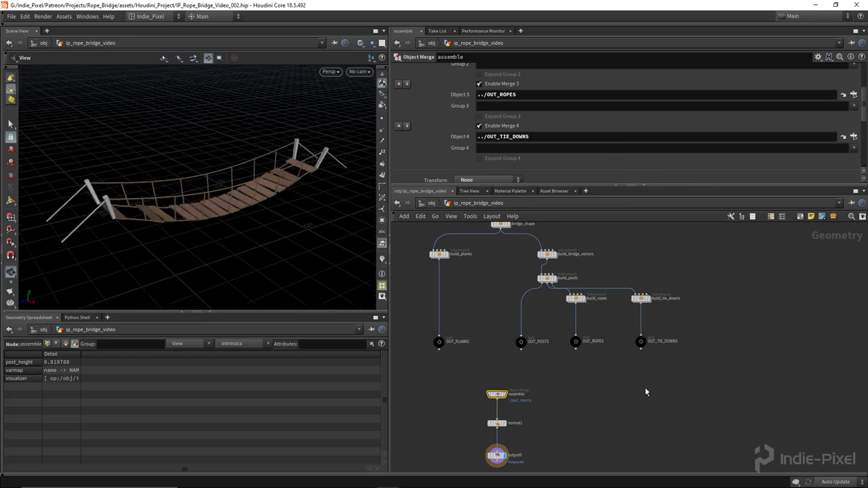
- Add a Merge node combining build_ropes and build_tie_downs into OUT_ROPES, and delete the OUT_TIE_DOWNS null
scroll(600, 311, "up", 2)
scroll(600, 311, "up", 2)
left_click(551, 289)
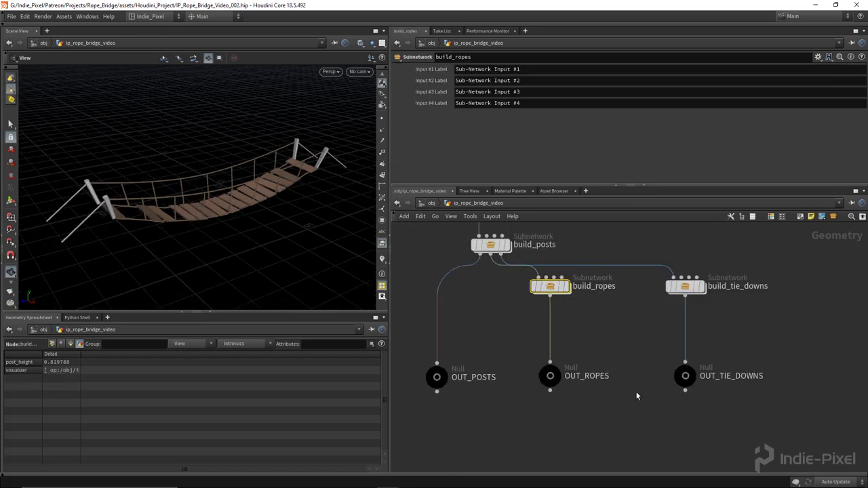
scroll(602, 338, "down", 2)
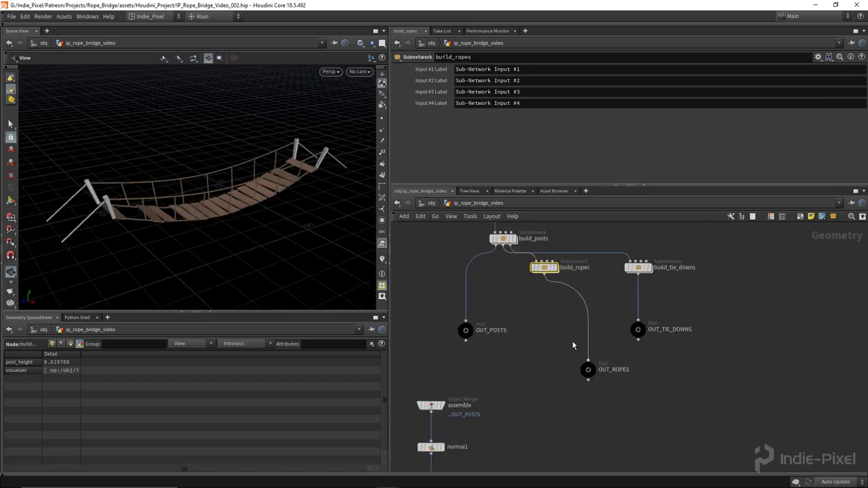
key("Tab")
type("merge")
key("Return")
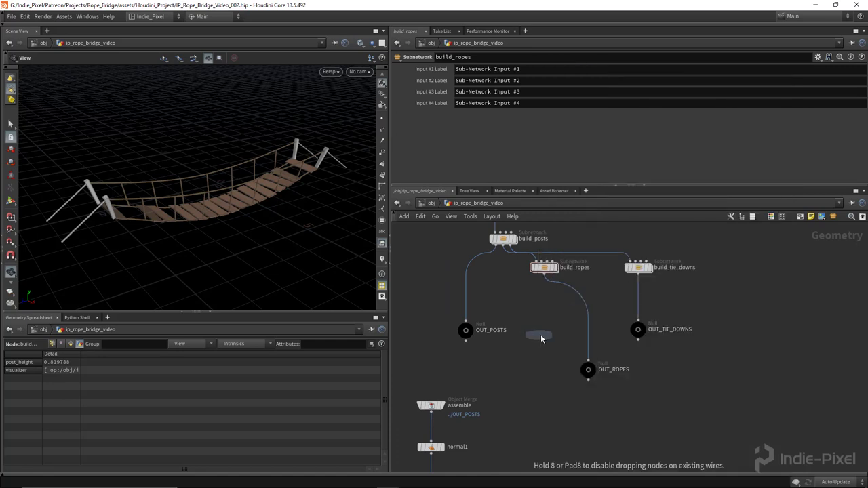
scroll(576, 304, "up", 2)
left_click(591, 324)
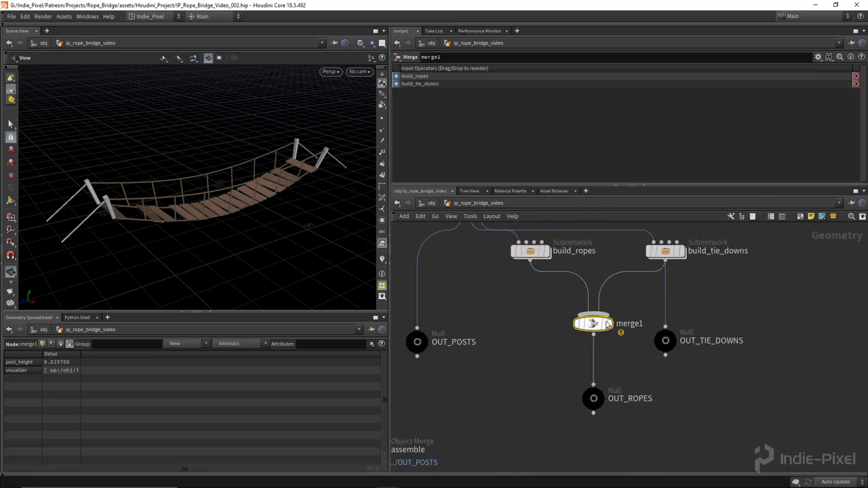
left_click(667, 341)
key("Delete")
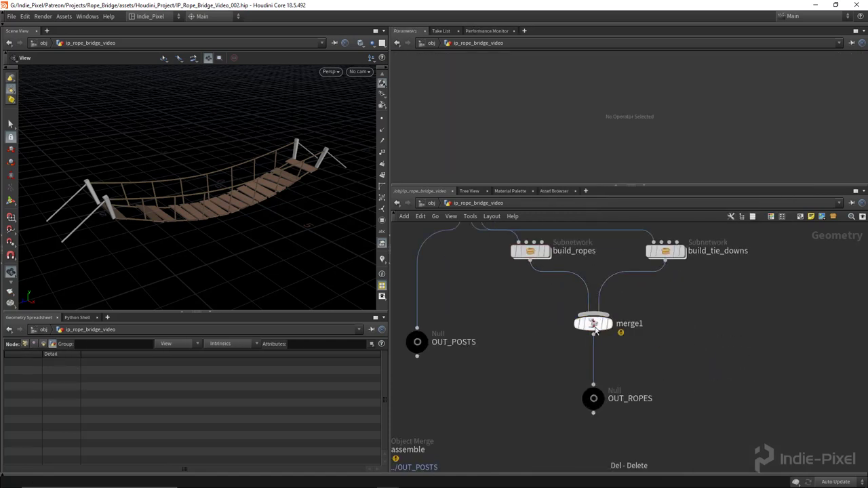
- Move the color1 node out of build_ropes and insert it between merge1 and OUT_ROPES
left_click(593, 323)
double_click(531, 255)
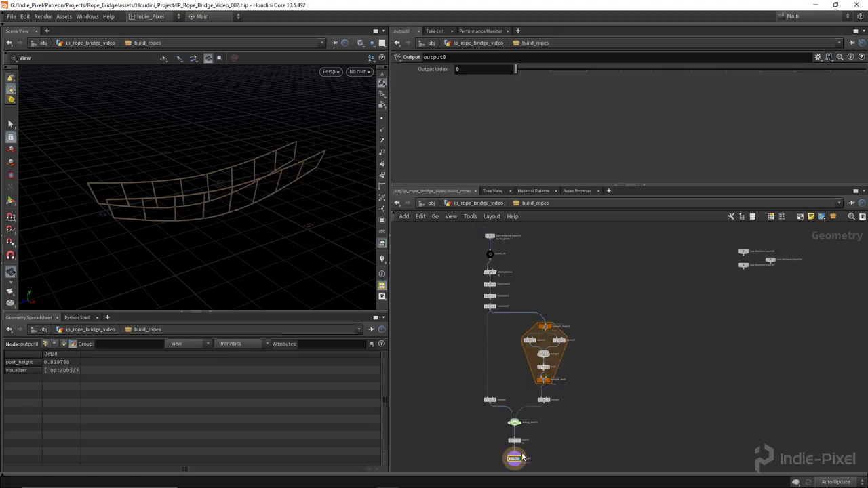
scroll(522, 458, "up", 3)
left_click_drag(530, 441, 442, 403)
key("ctrl+x")
key("u")
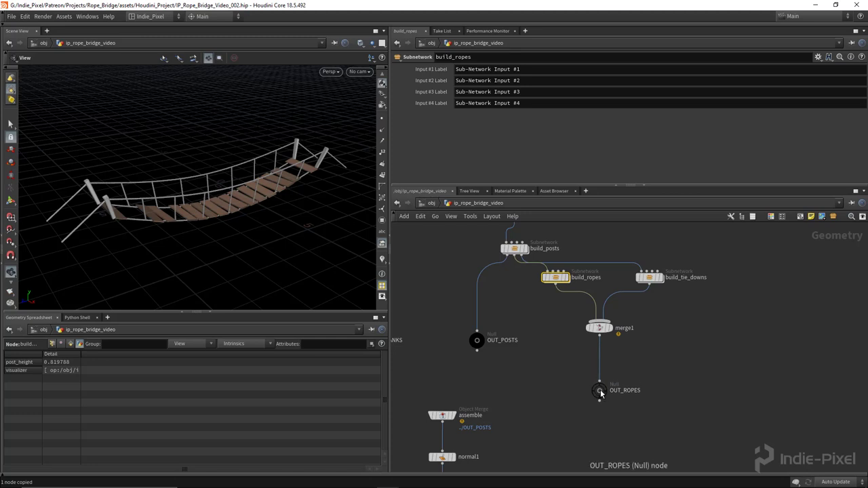
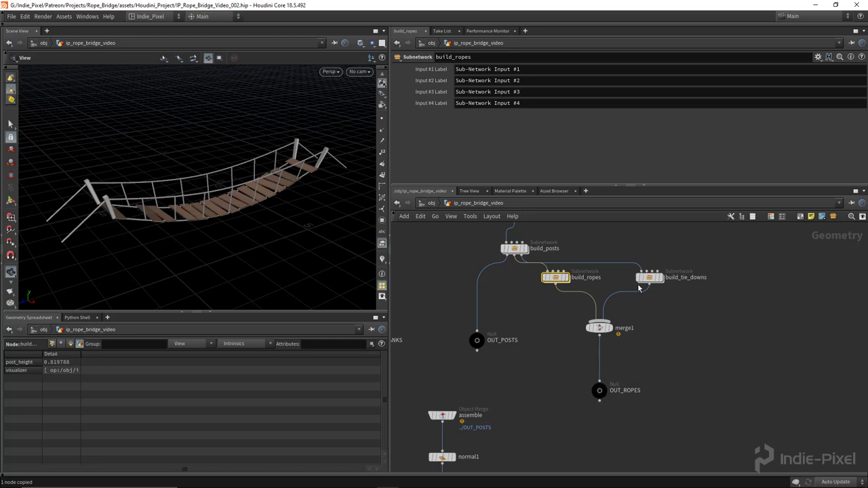
scroll(613, 364, "up", 3)
key("ctrl+v")
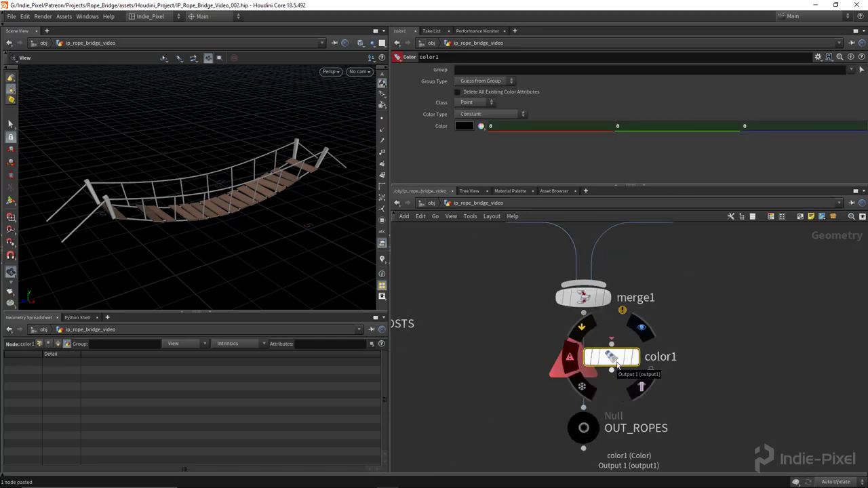
left_click(581, 365)
- Correct color1's Color expressions to ch("../colorr"), ch("../colorg") and ch("../colorb"), and check the ropes' colour on the bridge
left_click_drag(278, 205, 236, 196)
scroll(236, 196, "up", 5)
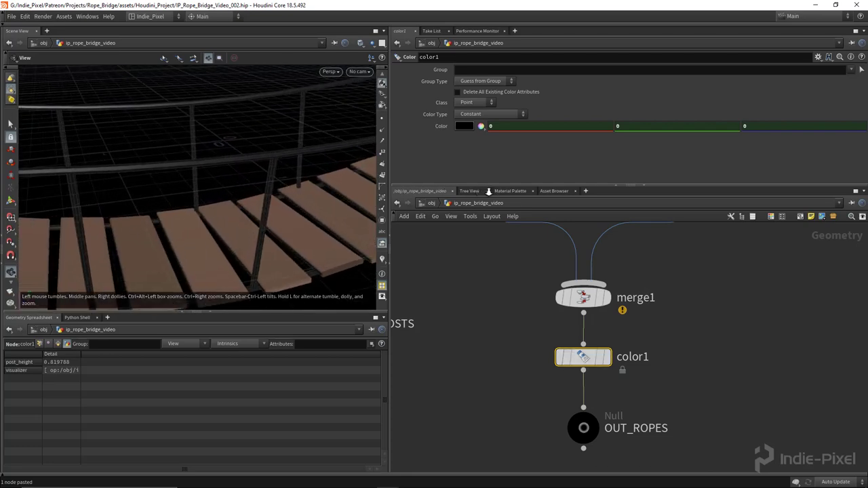
right_click(441, 131)
left_click(485, 140)
key("BackSpace")
key("BackSpace")
key("BackSpace")
key("Return")
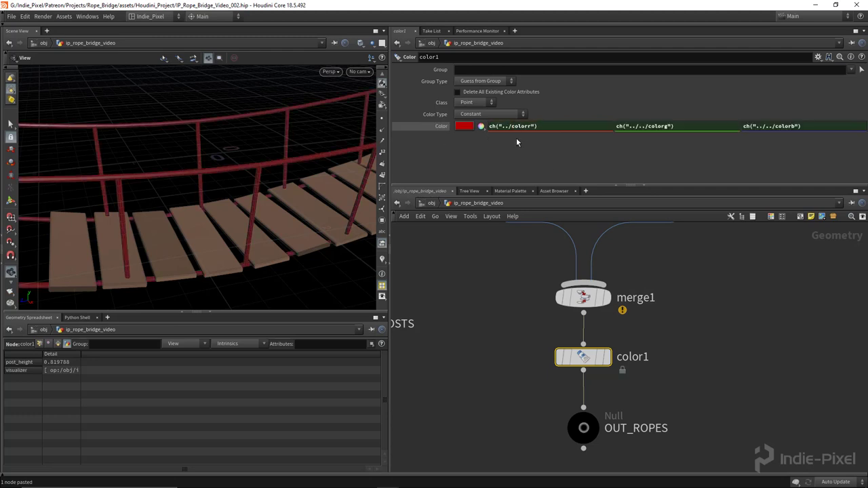
key("BackSpace")
key("BackSpace")
key("BackSpace")
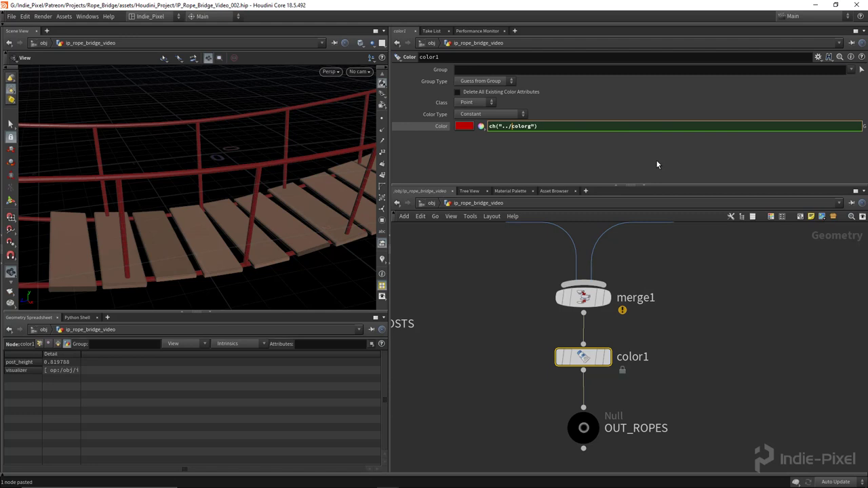
key("Return")
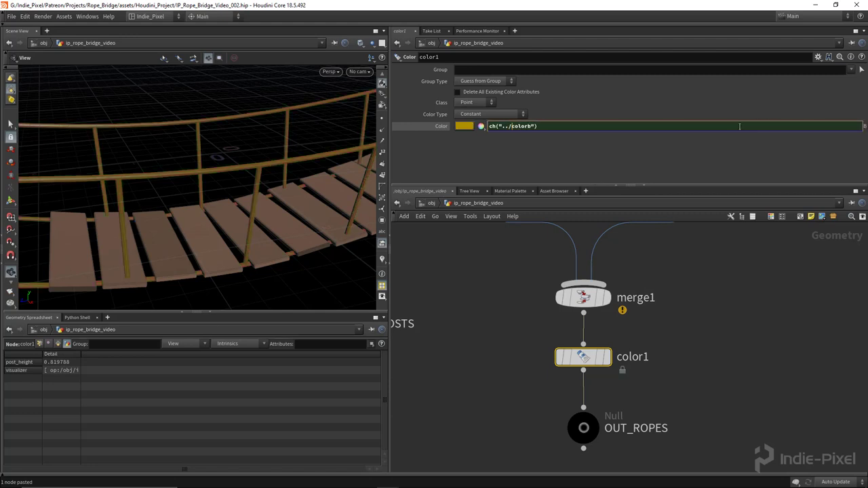
key("Return")
scroll(188, 210, "down", 5)
left_click_drag(180, 188, 333, 253)
scroll(568, 392, "down", 6)
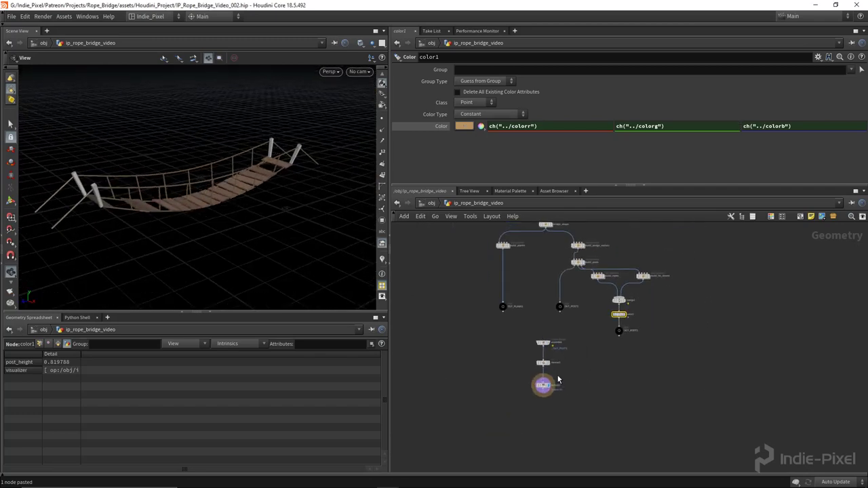
- Tidy the network by lowering the assemble chain, aligning OUT_PLANKS and OUT_POSTS with OUT_ROPES, and moving the build_planks branch outward
left_click_drag(547, 336, 546, 337)
left_click_drag(545, 355, 544, 367)
left_click_drag(560, 305, 557, 322)
left_click_drag(558, 308, 559, 318)
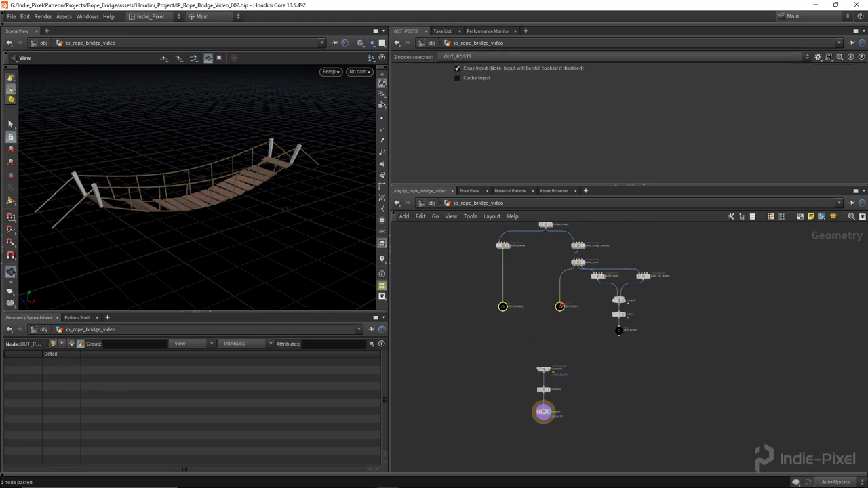
left_click(568, 346)
left_click(504, 247)
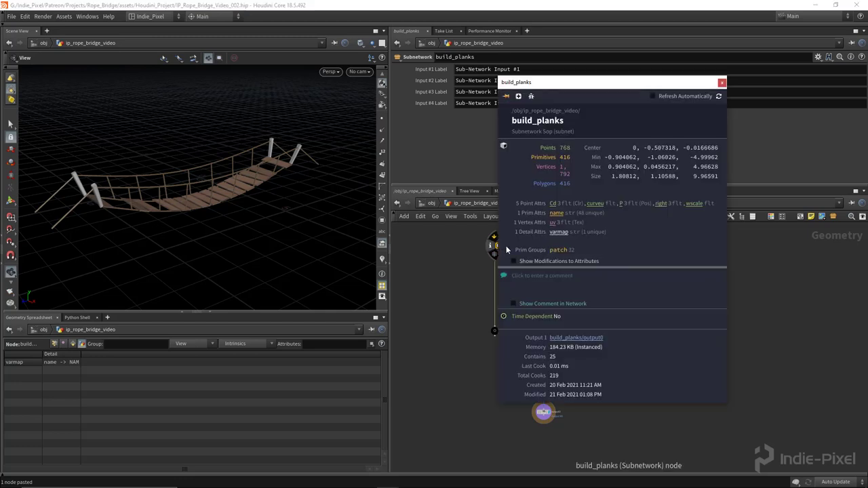
middle_click_drag(541, 296, 537, 338)
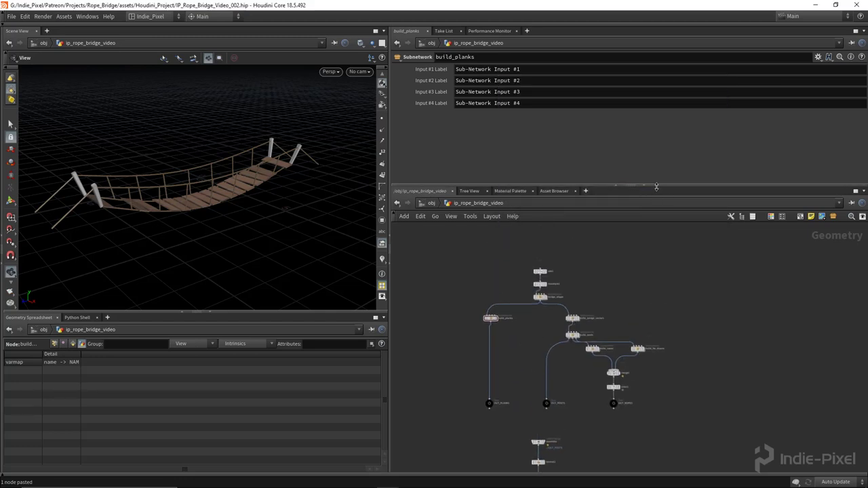
- Enlarge the network view, and save the scene and the ip_rope_bridge_video asset definition
left_click_drag(655, 175, 655, 132)
middle_click_drag(588, 450, 623, 379)
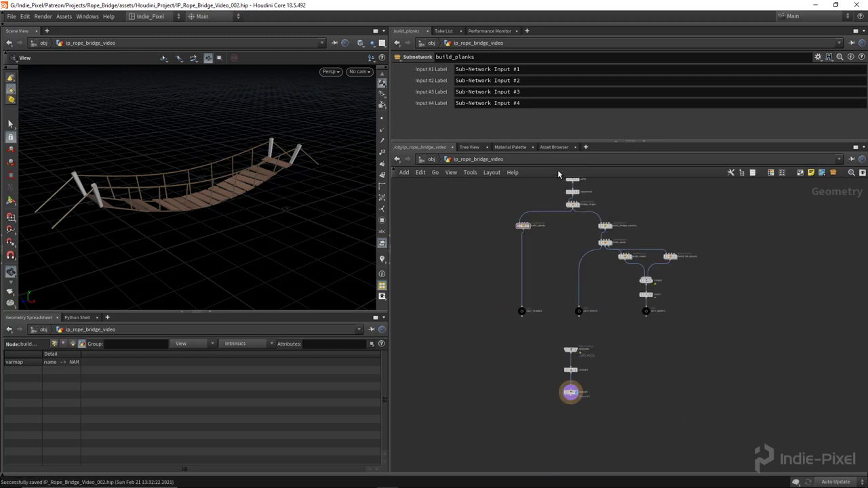
right_click(461, 161)
left_click(486, 363)
left_click_drag(223, 204, 126, 205)
middle_click_drag(591, 374, 584, 390)
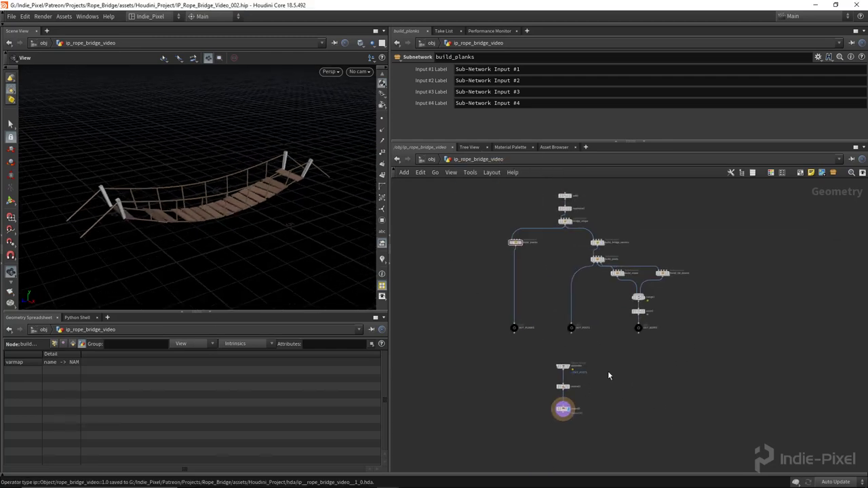
- Return to the object level and save the node type of the ip_rope_bridge_video asset
key("u")
right_click(558, 287)
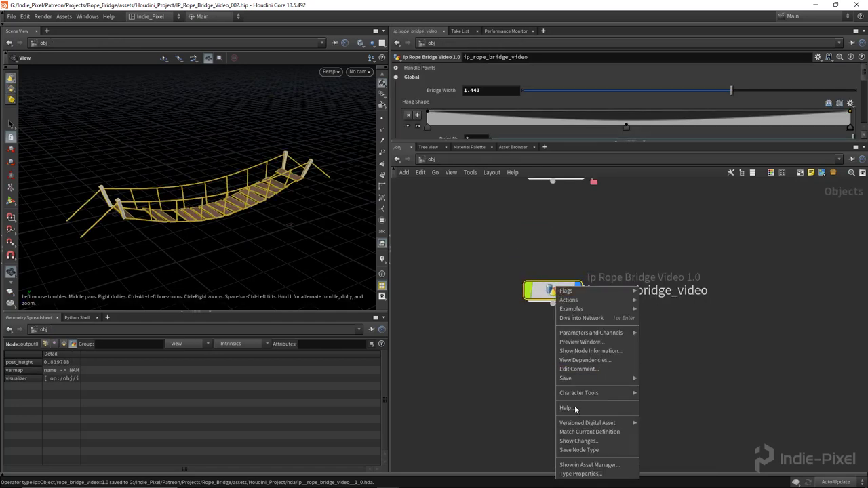
left_click(578, 450)
- Switch to Unreal Editor and rebuild all instances of the ip__rope_bridge_video__1_0 asset
left_click(345, 479)
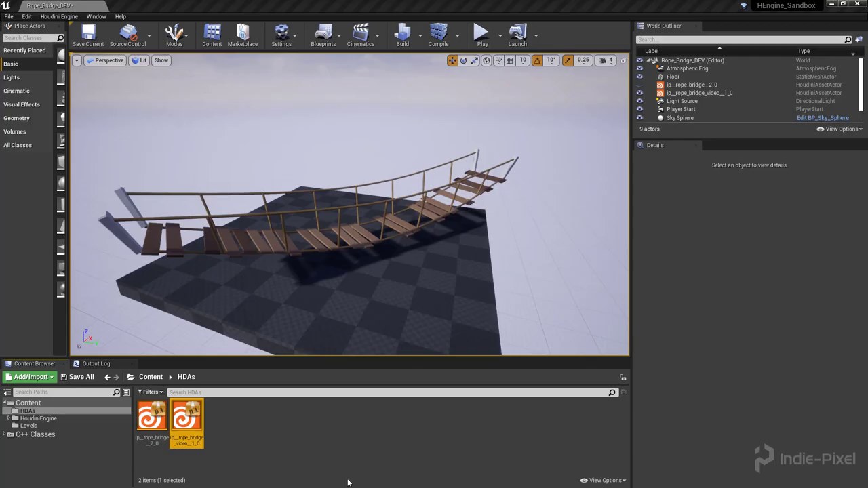
right_click(189, 420)
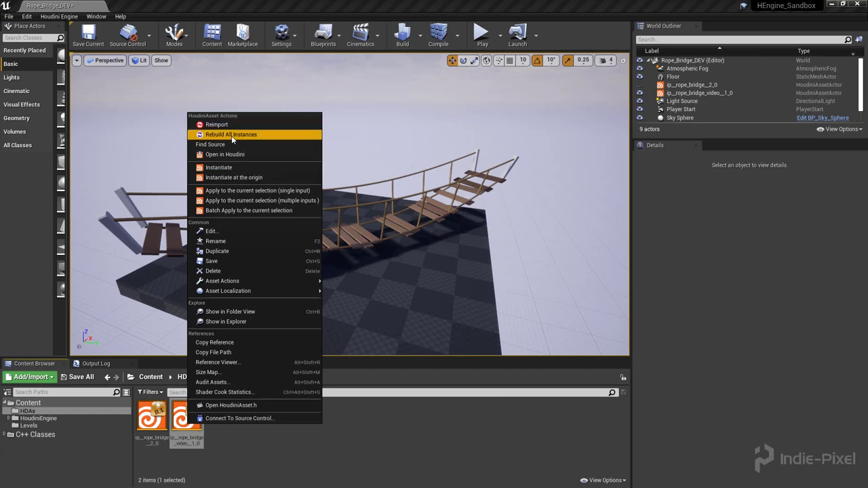
left_click(224, 133)
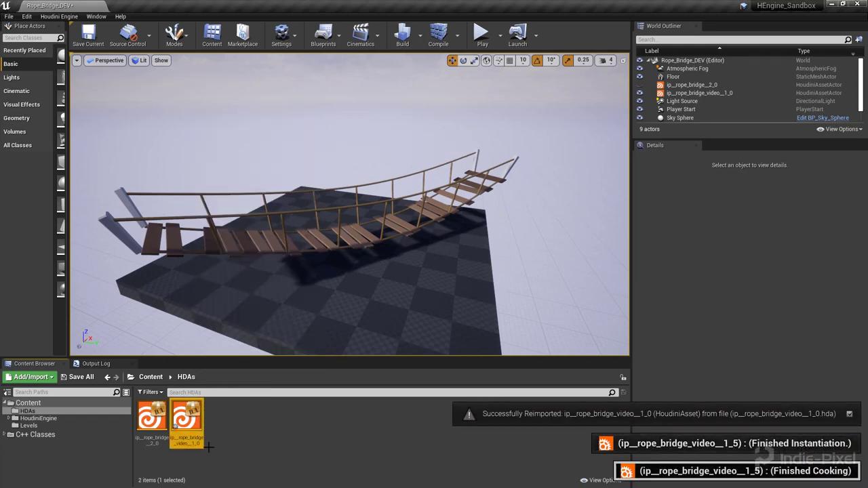
- Inspect the rebuilt bridge with its tie-down ropes in the level and select it
right_click_drag(339, 204, 312, 217)
left_click(353, 265)
right_click_drag(352, 265, 282, 233)
left_click(339, 229)
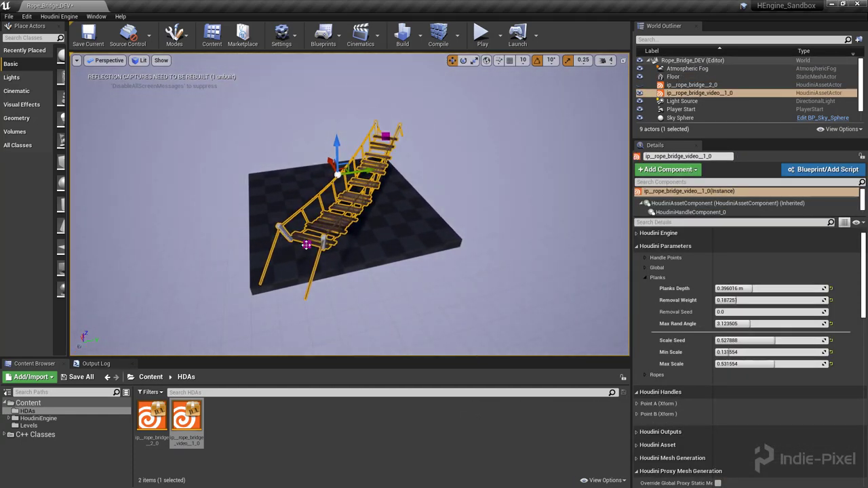
- Reposition the bridge's two end handles so that it spans diagonally across the checkered floor
right_click_drag(363, 260, 343, 209)
right_click_drag(453, 222, 375, 185)
left_click(396, 202)
right_click_drag(519, 277, 450, 197)
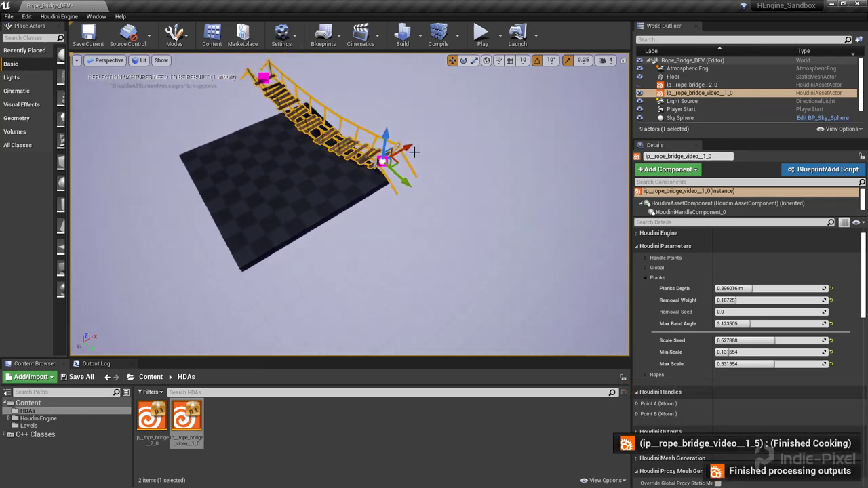
left_click_drag(214, 175, 258, 198)
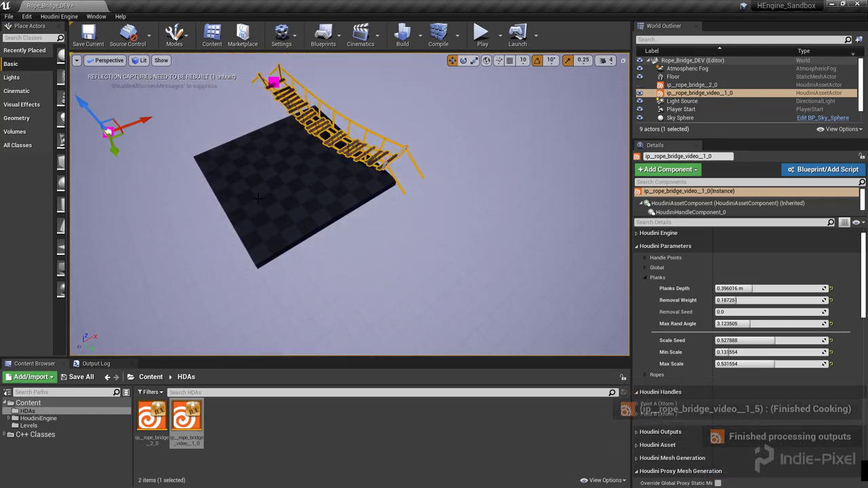
right_click(358, 99)
left_click(296, 87)
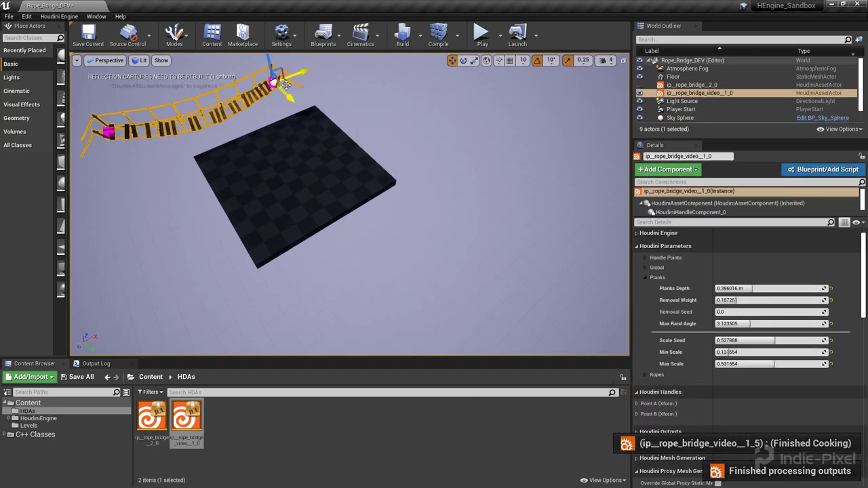
left_click_drag(417, 206, 426, 250)
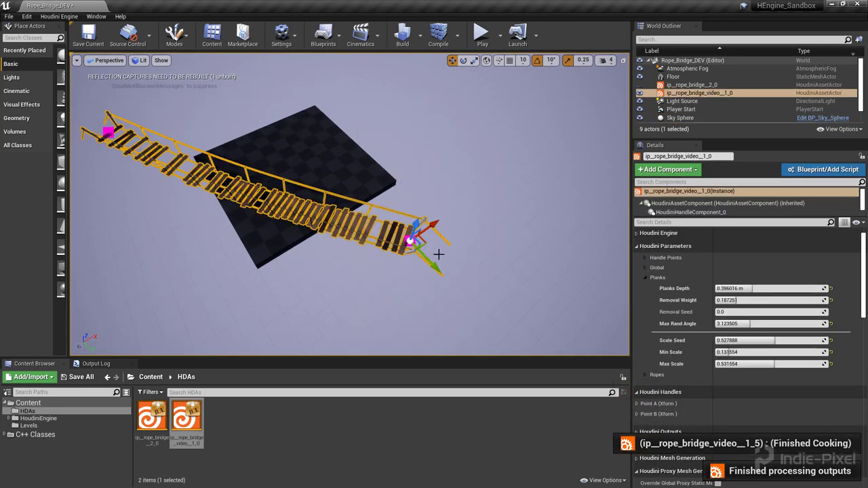
- Deepen the bridge's sag in the Global parameters, with Lower Hang Intensity about 2.97 and Upper Hang Intensity about 1.62
left_click_drag(325, 245, 553, 207, "alt")
left_click_drag(357, 198, 434, 207, "alt")
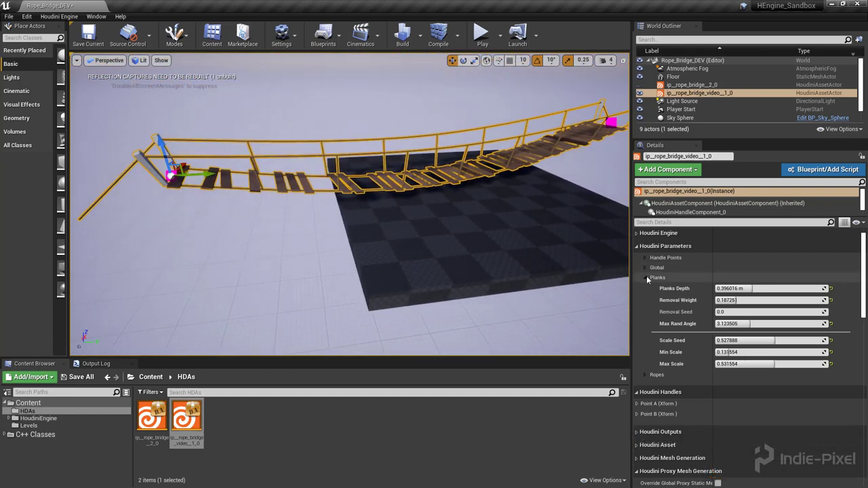
left_click(645, 277)
left_click(644, 267)
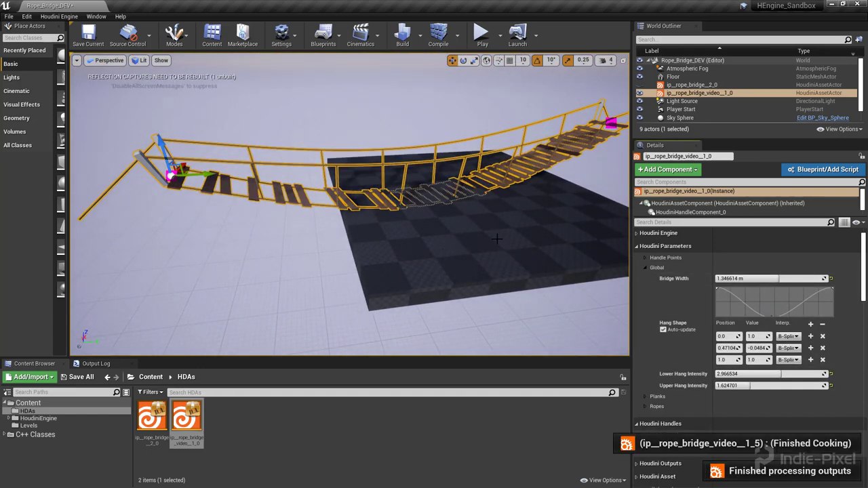
- Examine the bridge's planks and ropes up close and review the asset's Ropes parameters
left_click_drag(480, 108, 441, 210, "alt")
key("Escape")
left_click(705, 93)
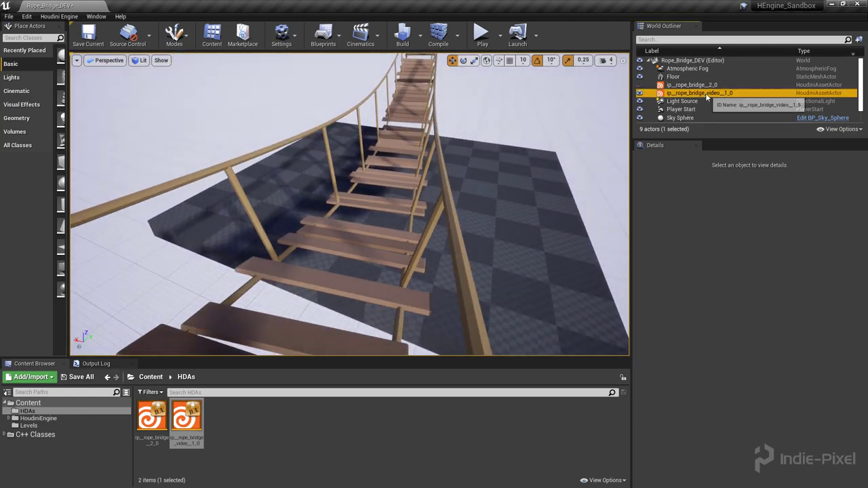
left_click(646, 268)
left_click(649, 268)
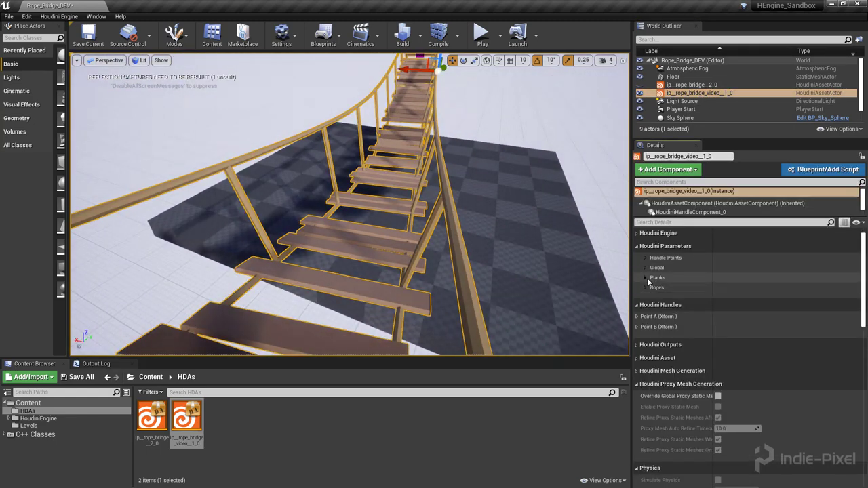
left_click(647, 287)
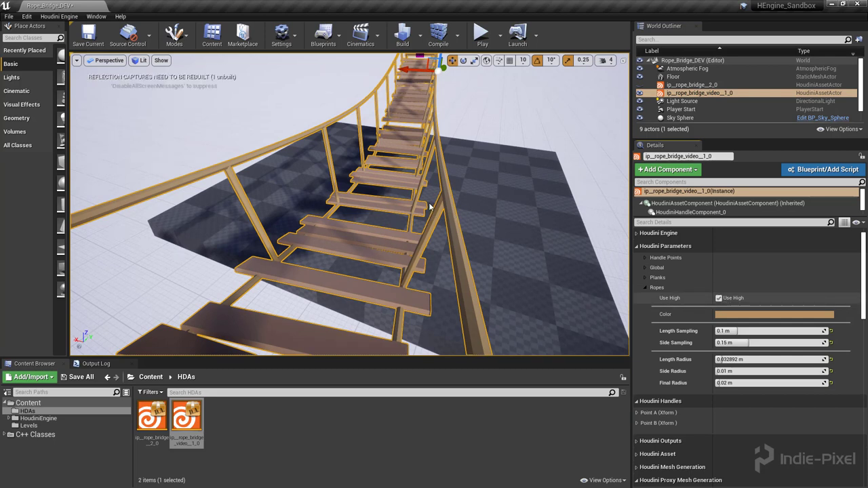
right_click_drag(434, 208, 367, 172)
key("Escape")
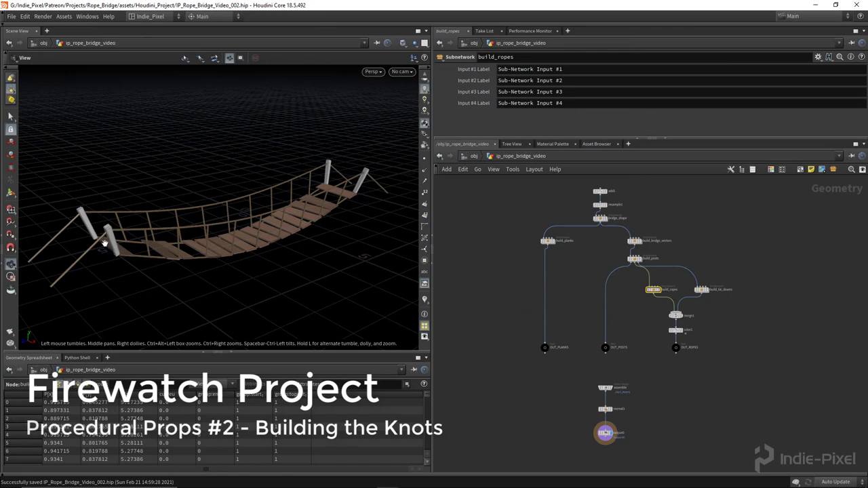
- Open the build_ropes subnetwork in Houdini and add a Blast node beside the existing rope chain
left_click_drag(123, 249, 217, 244)
scroll(658, 296, "up", 5)
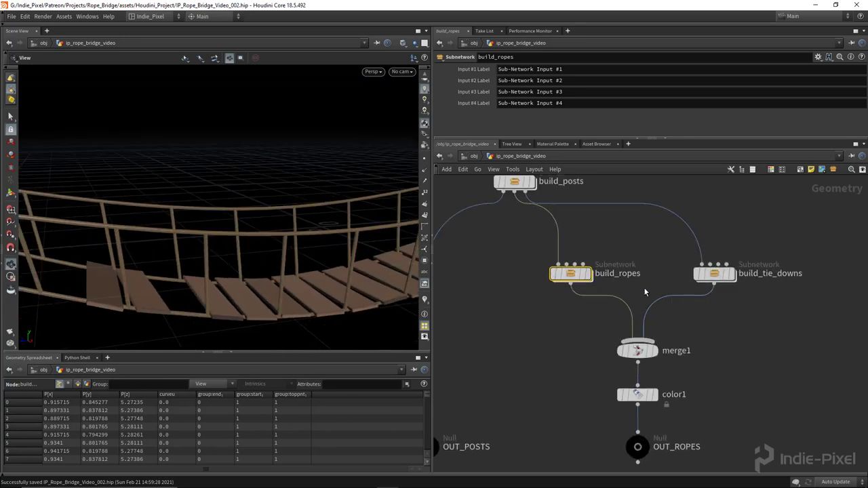
double_click(570, 272)
scroll(613, 279, "up", 5)
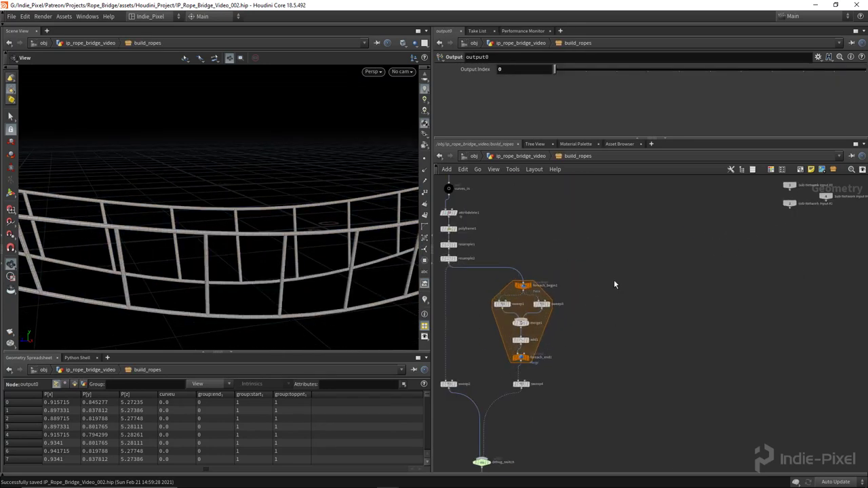
key("Tab")
type("blas")
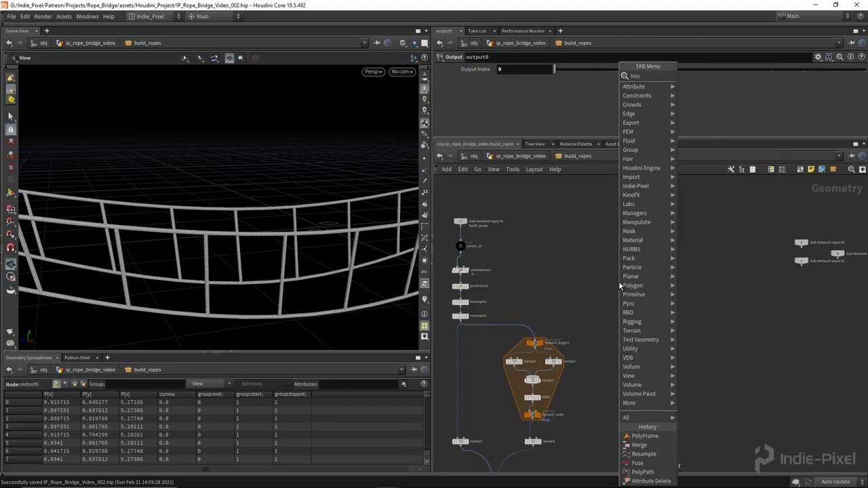
key("Return")
left_click(637, 290)
- Connect curves_in to blast1, display it, and set its Group to !sides
scroll(468, 247, "up", 3)
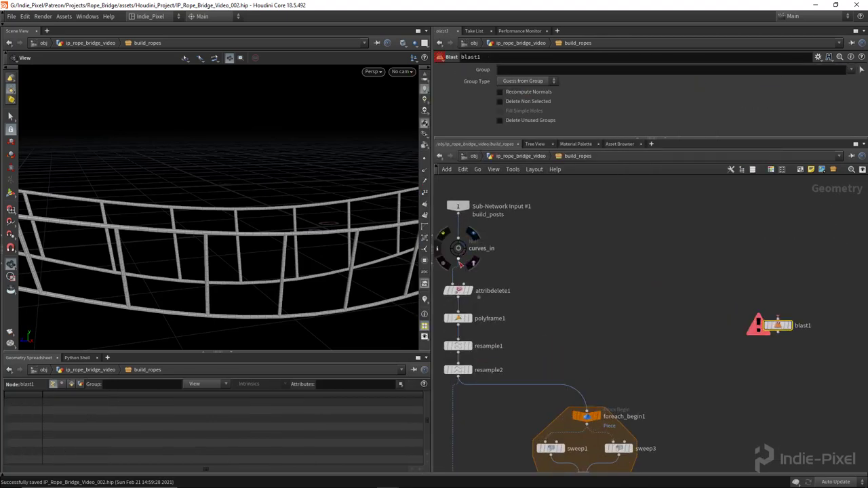
left_click(796, 311)
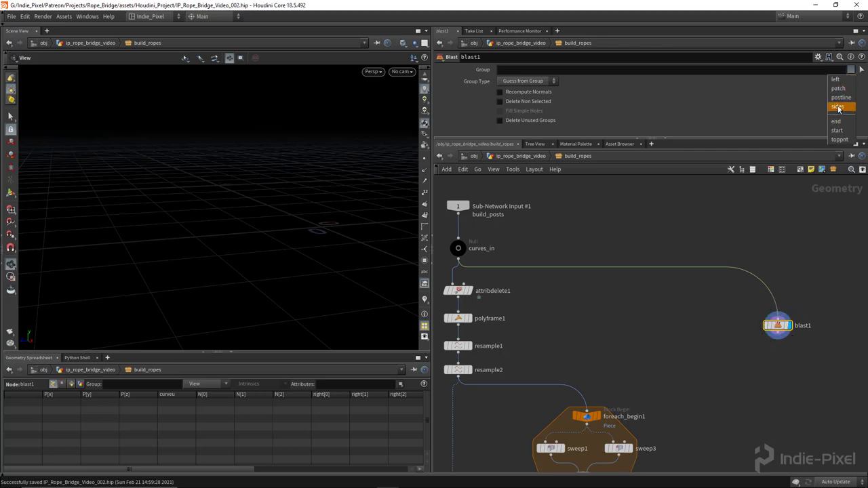
left_click(838, 108)
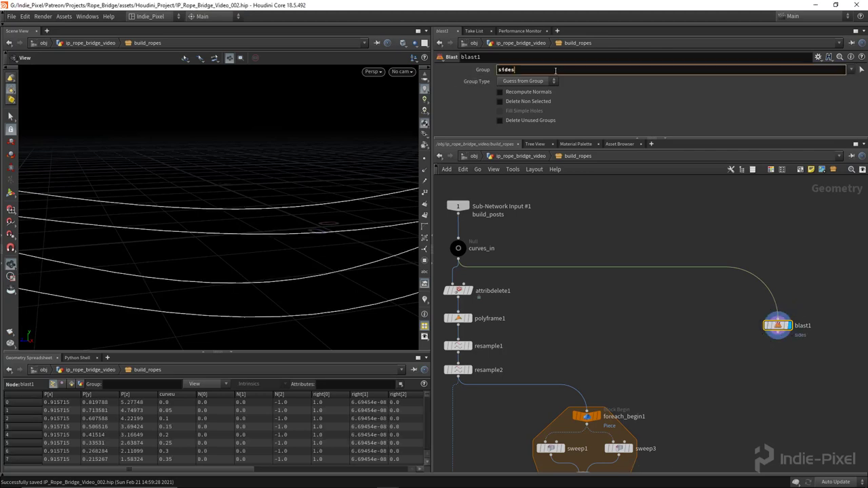
key("Return")
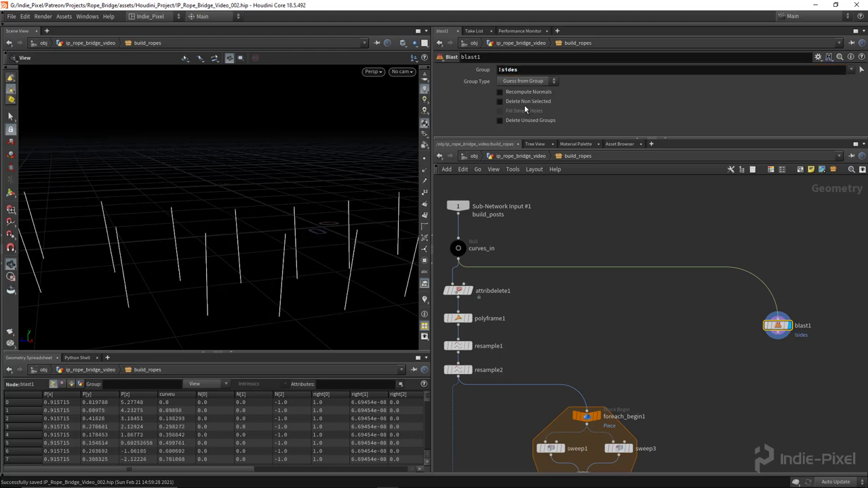
- Connect a new PolyFrame node to blast1's output and show the point normals in the viewport
left_click_drag(329, 265, 245, 263)
key("f")
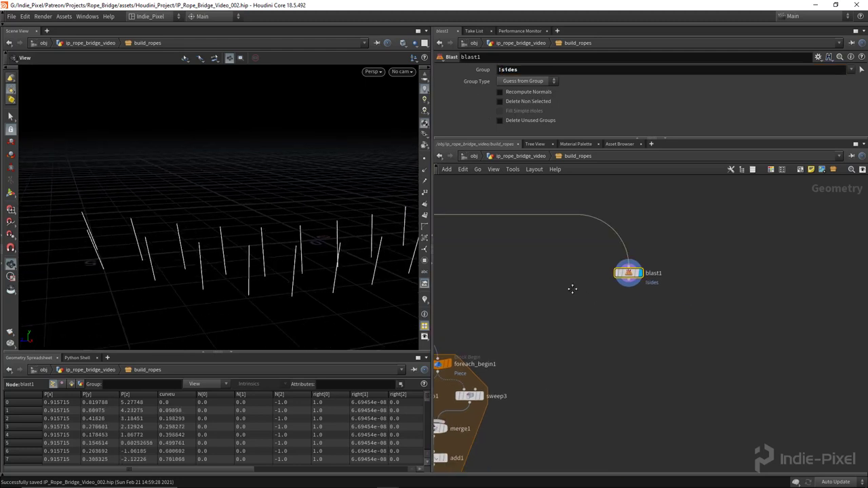
key("Tab")
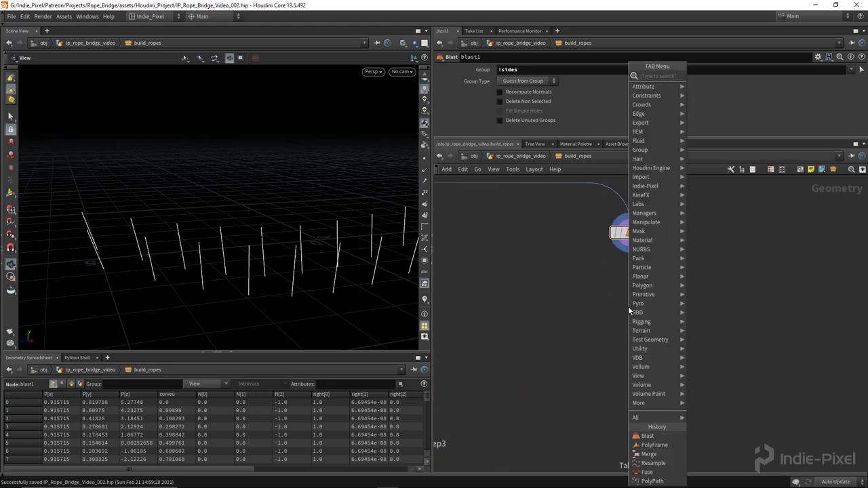
left_click(723, 159)
left_click(630, 303)
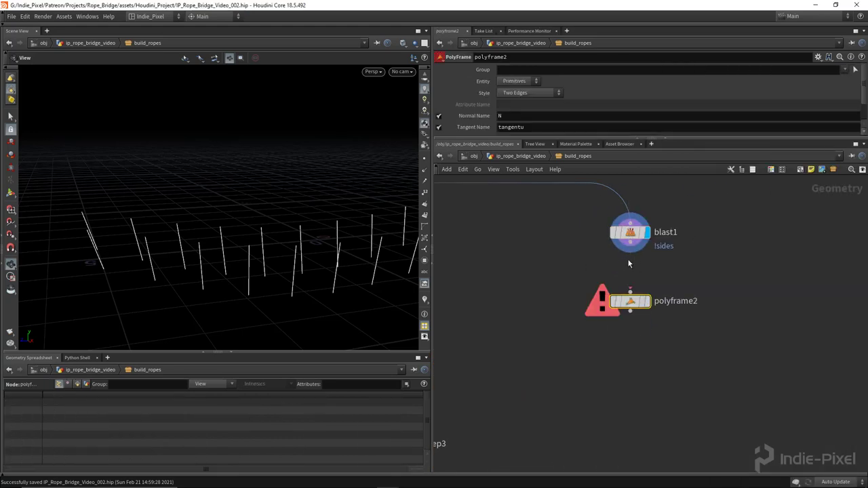
left_click(461, 255)
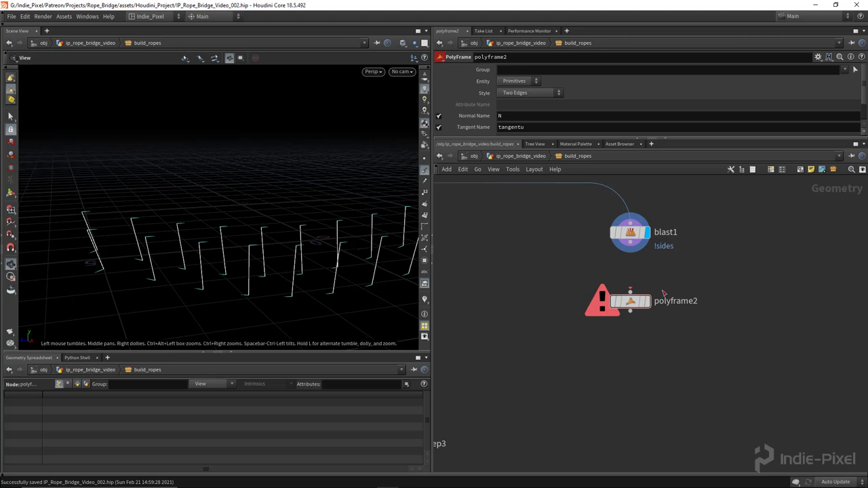
left_click_drag(630, 242, 637, 303)
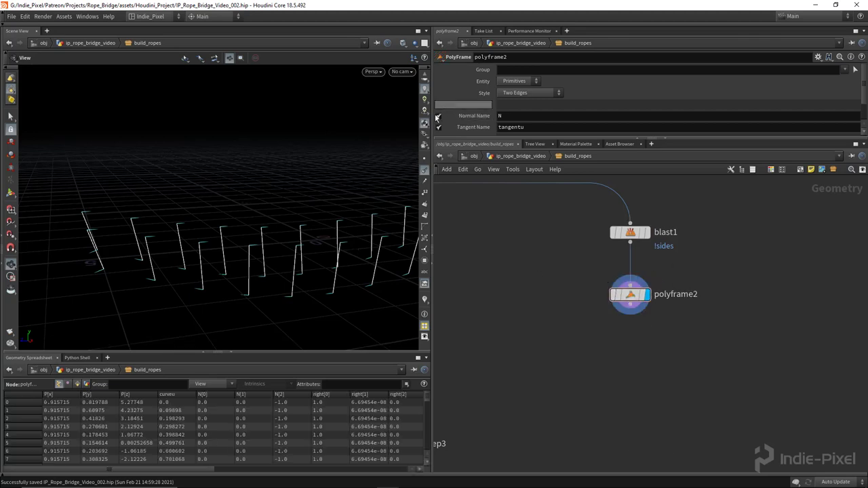
- Disable polyframe2's Normal Name, set its Tangent Name to N, and check the normals along the side curves
left_click(553, 127)
type("N")
key("Return")
left_click_drag(309, 230, 272, 205)
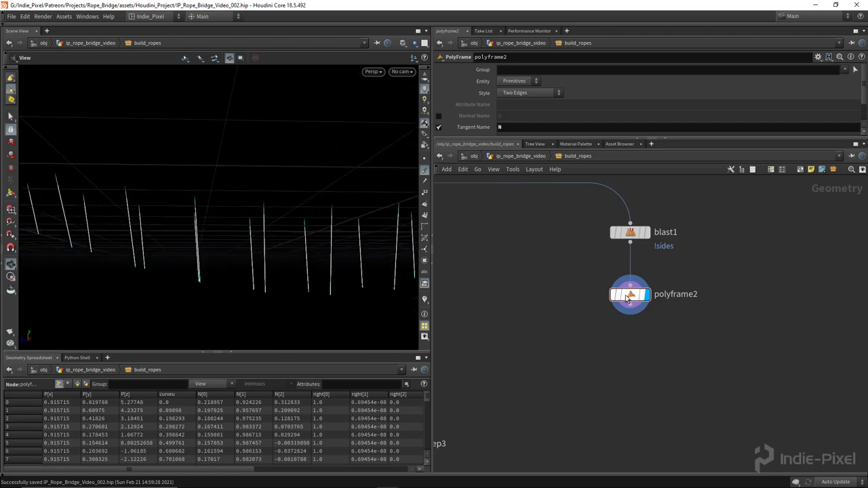
- Add a Circle node to the network beside polyframe2
scroll(627, 299, "down", 5)
middle_click_drag(566, 300, 605, 290)
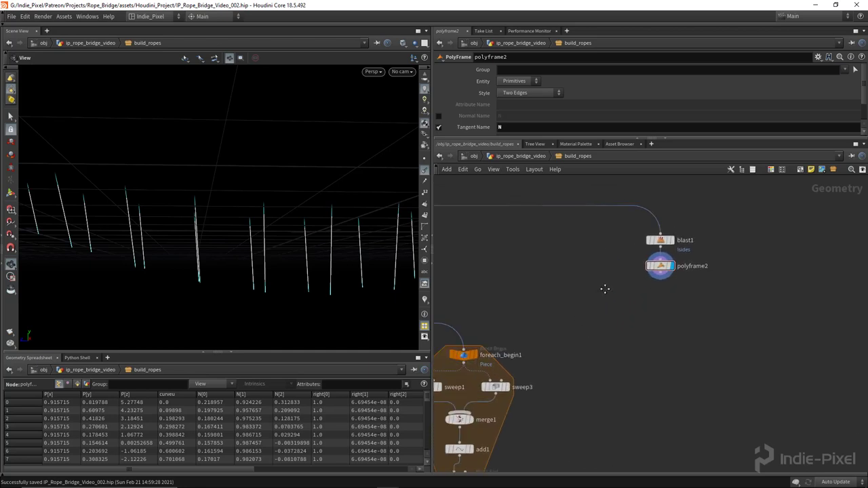
key("Tab")
type("null")
key("Return")
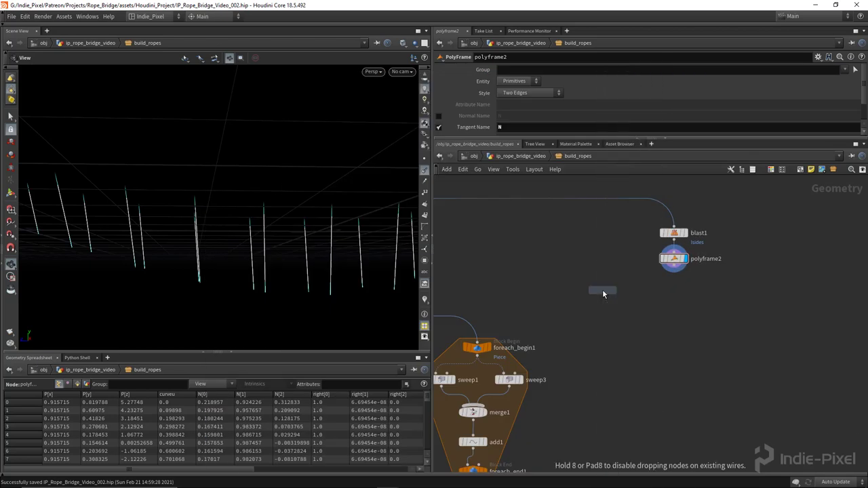
left_click(602, 290)
left_click_drag(624, 232, 685, 286)
middle_click_drag(635, 337, 584, 327)
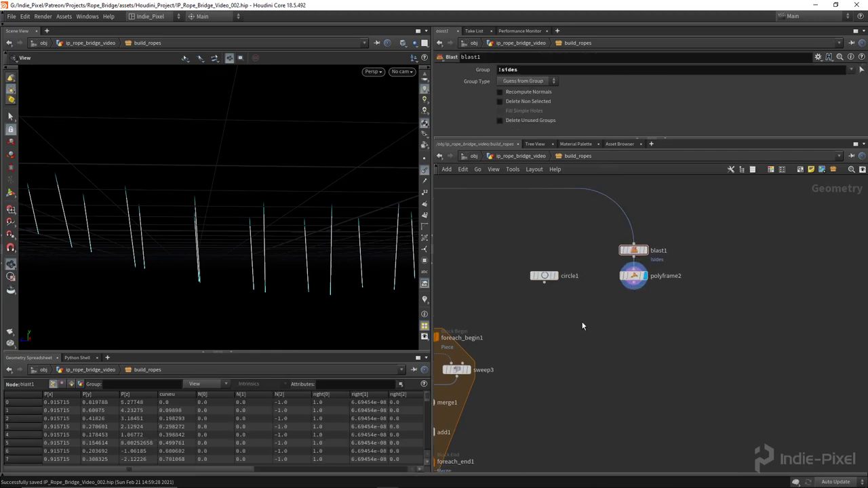
- Add a Copy to Points node fed by circle1 and polyframe2, and display its result
scroll(583, 332, "up", 3)
left_click(528, 258)
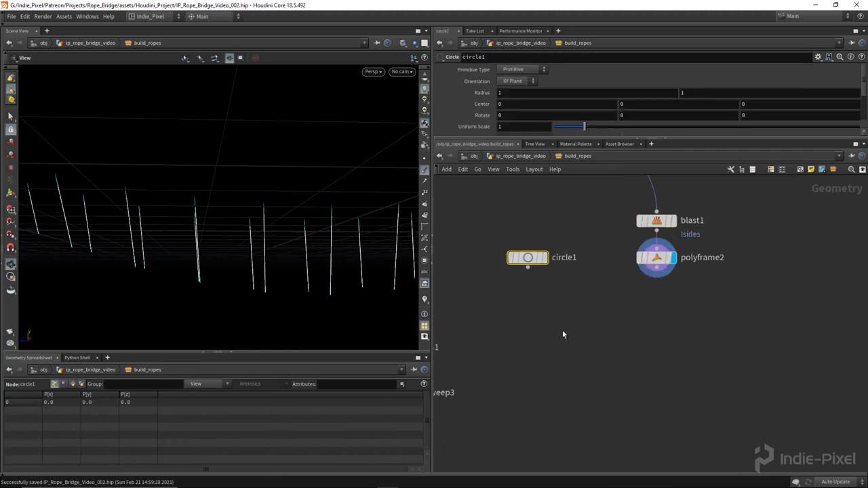
key("Tab")
type("copy")
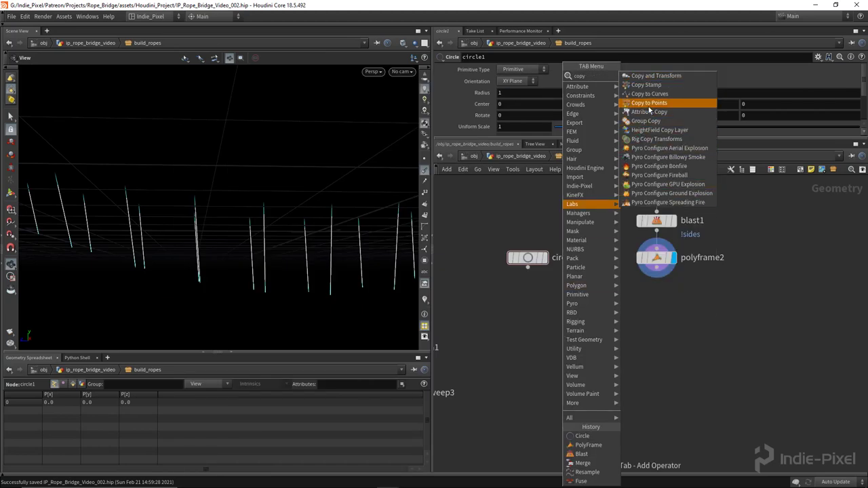
left_click(649, 102)
left_click(596, 341)
left_click_drag(528, 269, 589, 332)
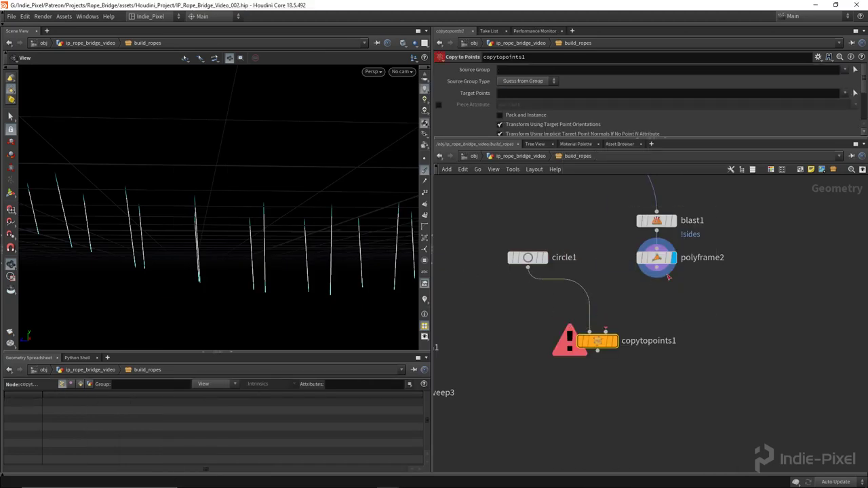
left_click_drag(656, 268, 606, 331)
left_click(614, 341)
- Set circle1's Orientation to ZX Plane
left_click_drag(350, 264, 204, 245)
left_click(527, 257)
left_click(511, 108)
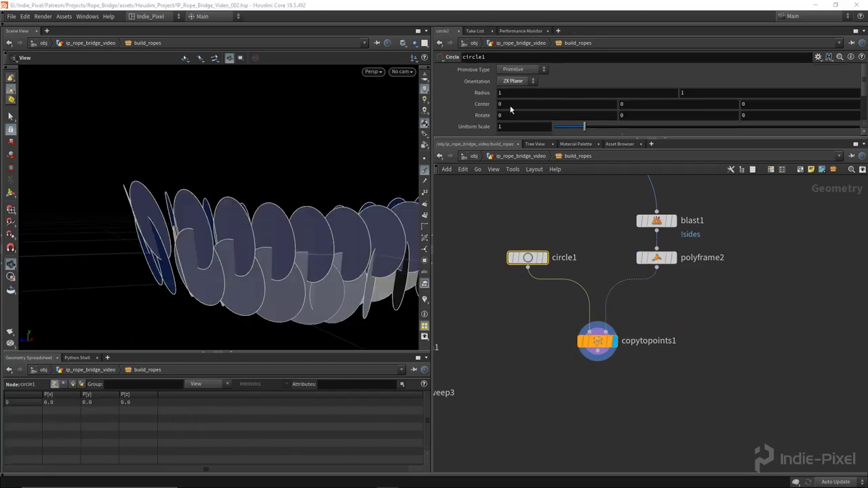
- Check the copied circles' orientation and rewire blast1's input to come from attribdelete1 instead of curves_in
left_click_drag(289, 271, 236, 258)
middle_click_drag(236, 258, 239, 224)
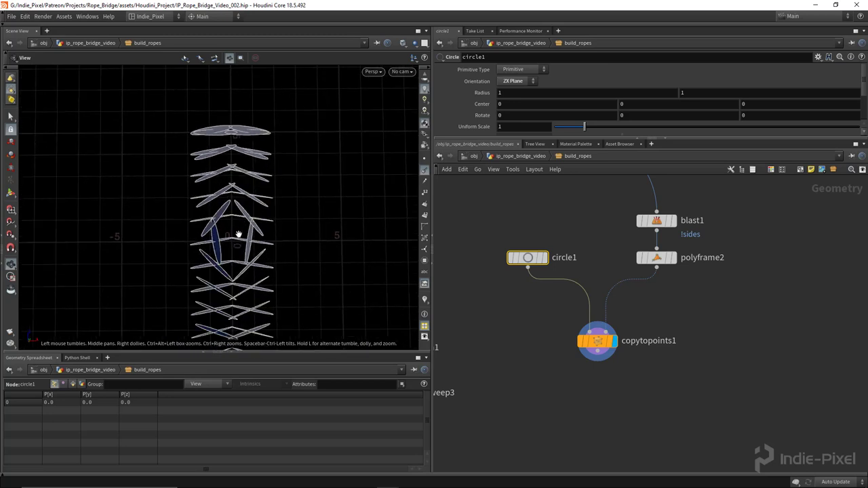
middle_click_drag(248, 299, 270, 283)
scroll(536, 286, "down", 2)
middle_click_drag(570, 247, 630, 281)
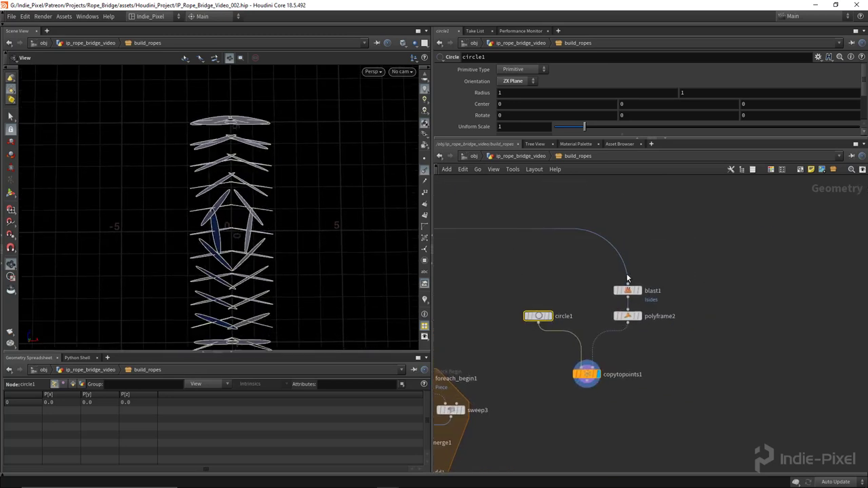
key("h")
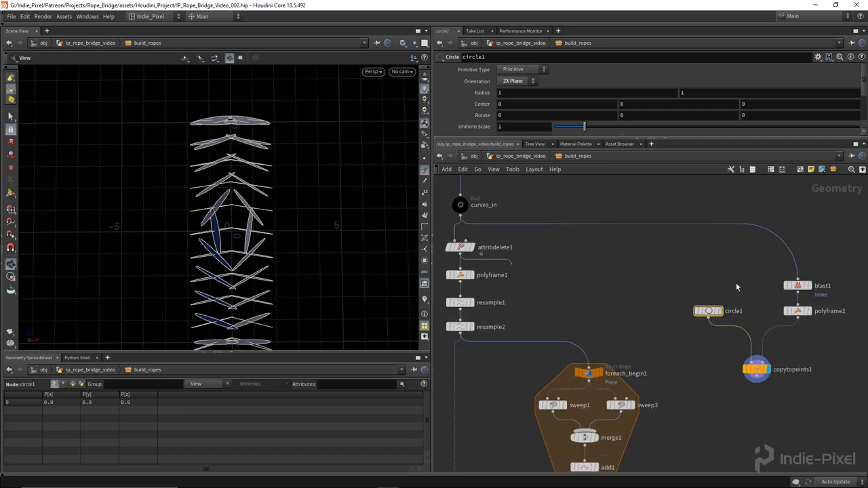
left_click(787, 285)
left_click_drag(301, 249, 210, 302)
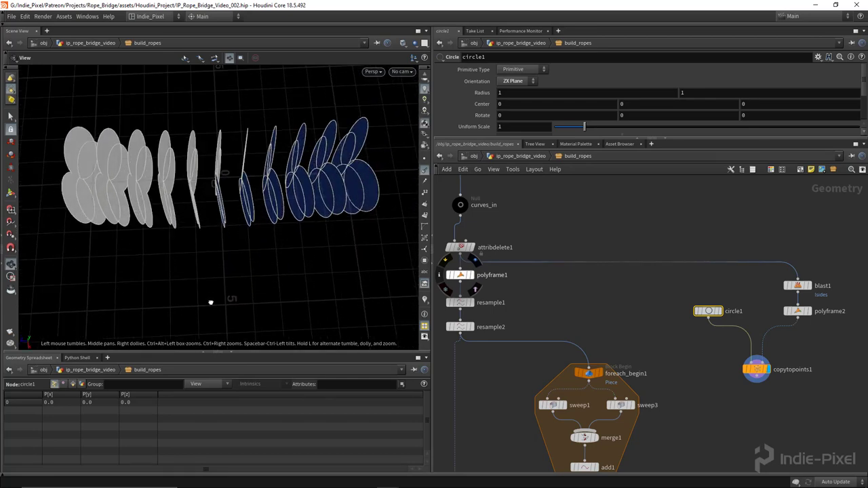
- Compare polyframe2's side curves with the circles produced by copytopoints1, leaving copytopoints1 displayed
middle_click_drag(800, 312, 674, 290)
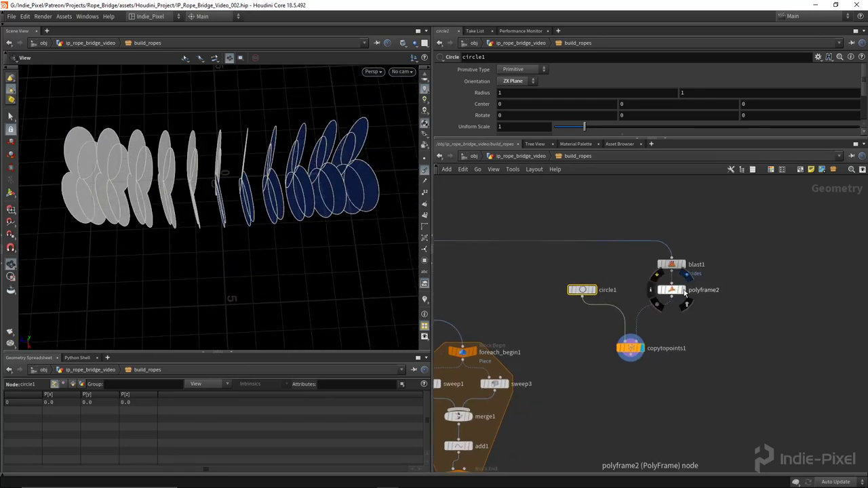
left_click(685, 291)
left_click_drag(240, 218, 302, 174)
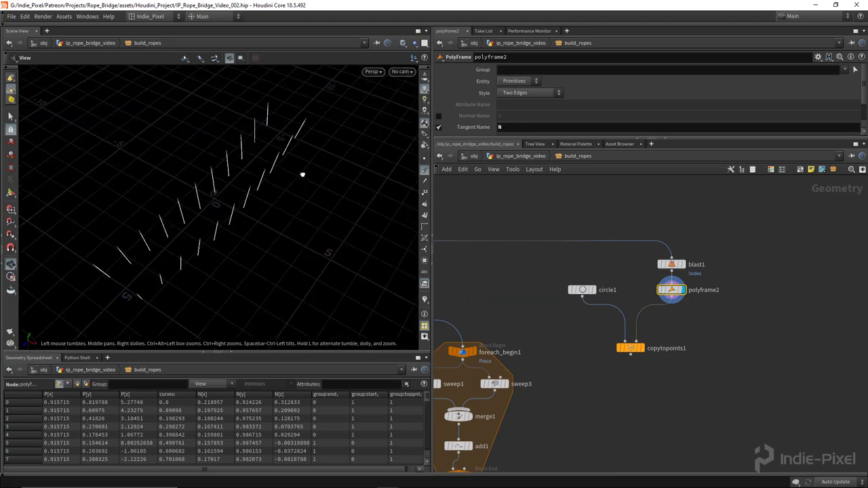
left_click(640, 348)
left_click_drag(230, 271, 258, 251)
left_click_drag(506, 321, 509, 320)
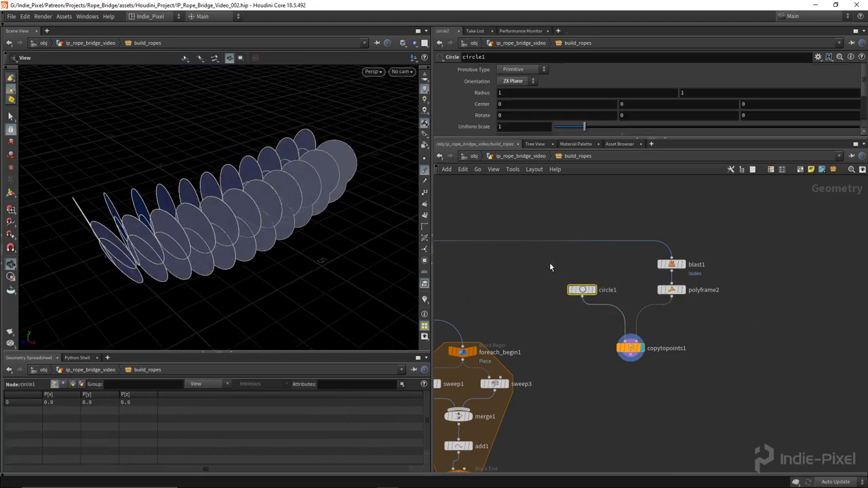
- Set circle1's Uniform Scale to 0.07 and undo the accidental node connection change
left_click_drag(687, 137, 687, 176)
left_click_drag(583, 126, 556, 125)
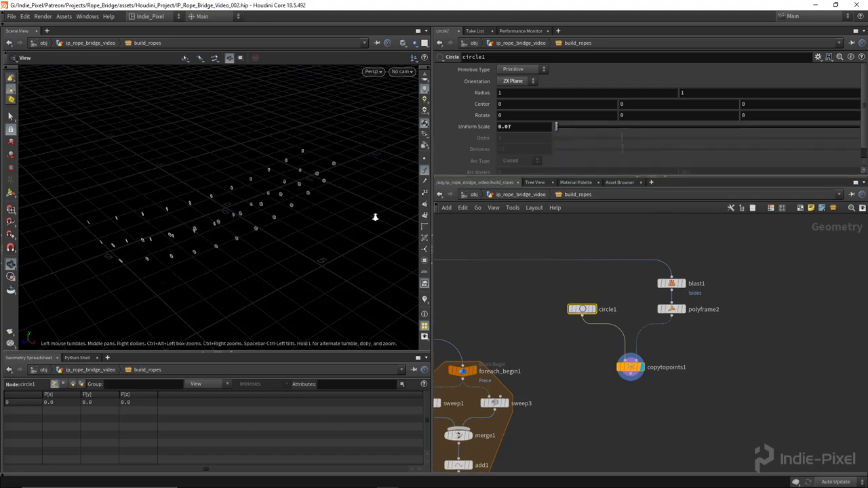
left_click_drag(127, 222, 213, 211)
middle_click_drag(607, 359, 605, 350)
left_click_drag(597, 334, 595, 324)
key("ctrl+z")
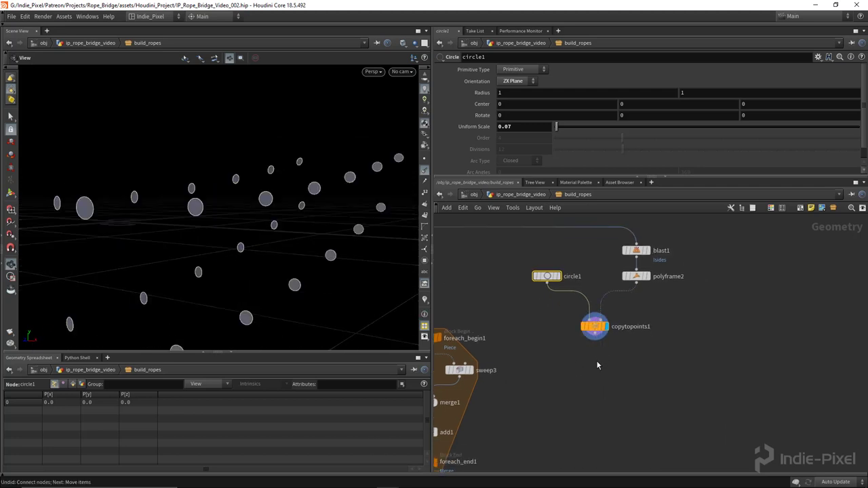
middle_click_drag(582, 366, 575, 331)
- Change circle1's Primitive Type to Polygon
left_click(529, 70)
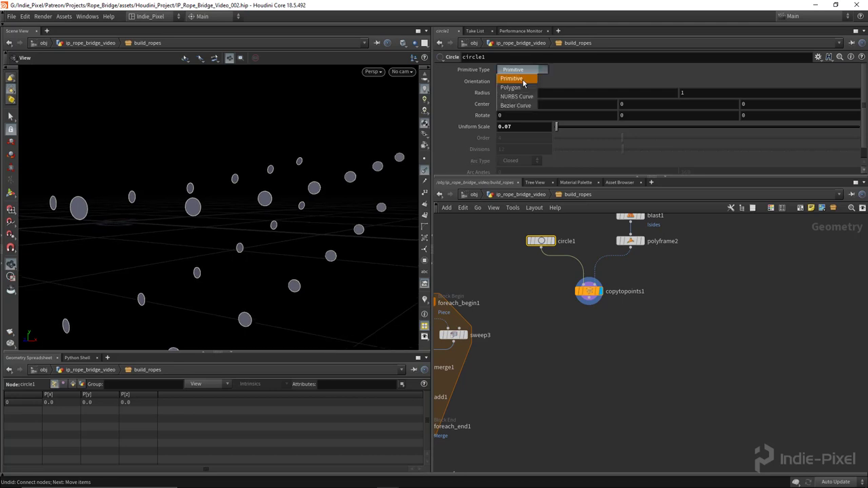
left_click(515, 79)
left_click_drag(197, 219, 345, 223)
scroll(573, 344, "up", 2)
- Add a For-Each Primitive loop fed by copytopoints1
middle_click_drag(589, 337, 615, 329)
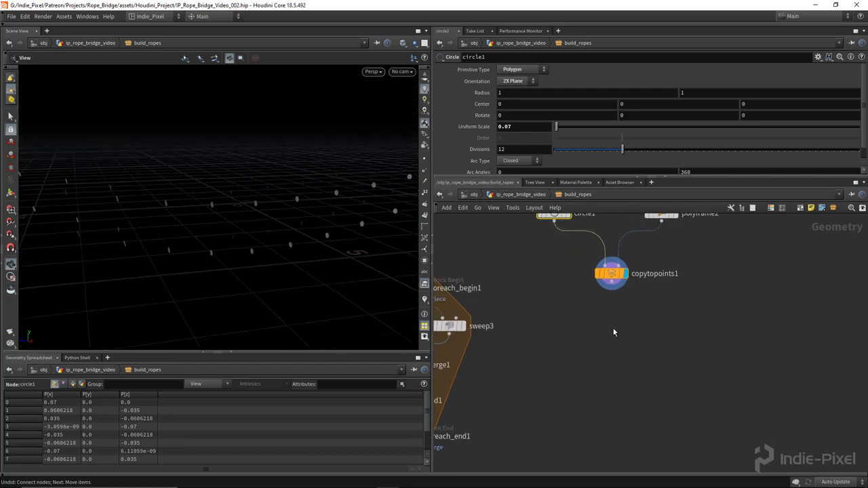
key("Tab")
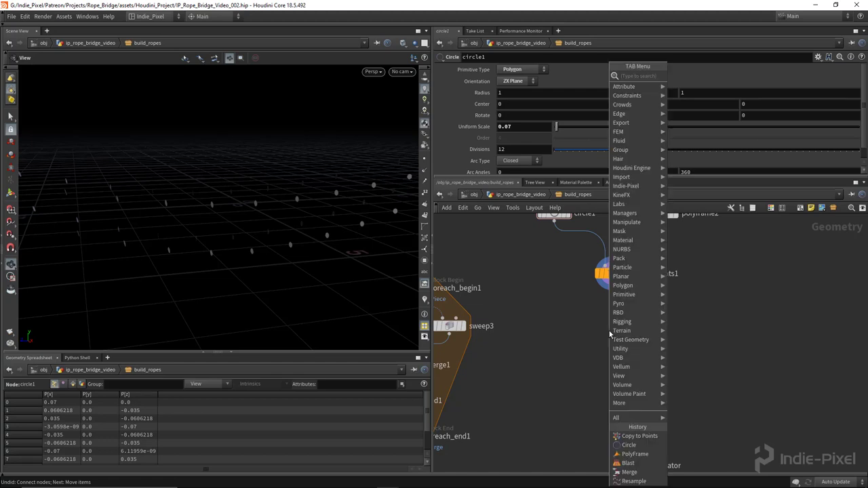
type("for")
key("Down")
key("Down")
key("Down")
key("Down")
key("Down")
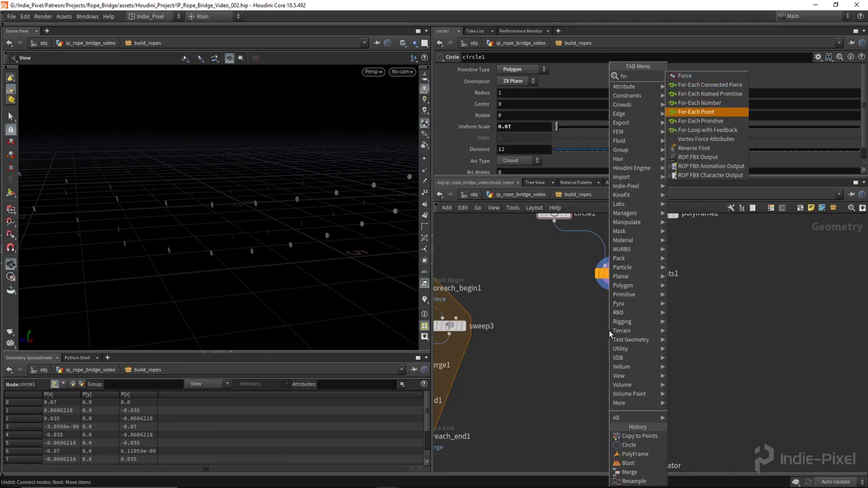
key("Return")
left_click(609, 334)
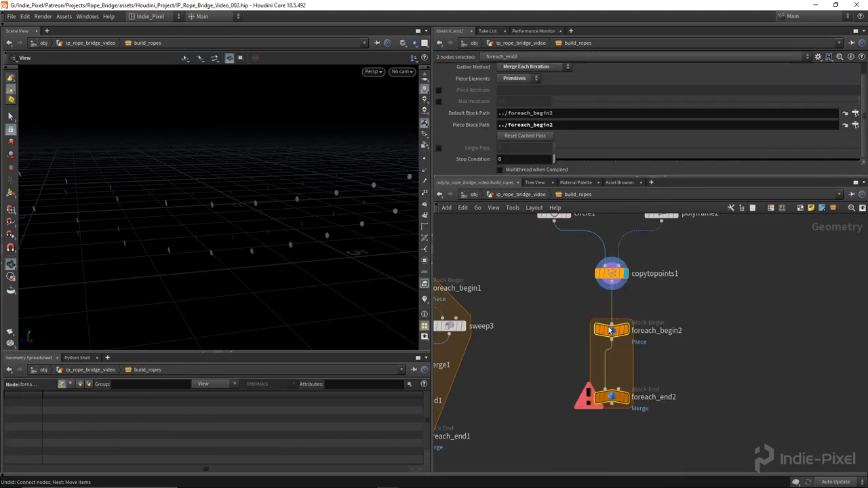
- Display foreach_end2 with Single Pass enabled and space the loop's begin and end nodes apart
left_click(618, 400)
middle_click_drag(618, 402, 621, 335)
left_click_drag(604, 331, 604, 397)
left_click(438, 148)
key("f")
left_click_drag(219, 205, 234, 209)
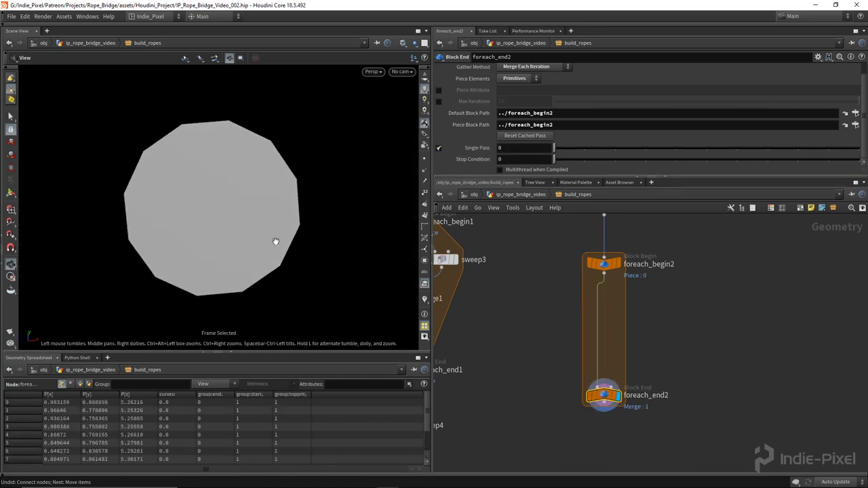
middle_click_drag(631, 326, 639, 340)
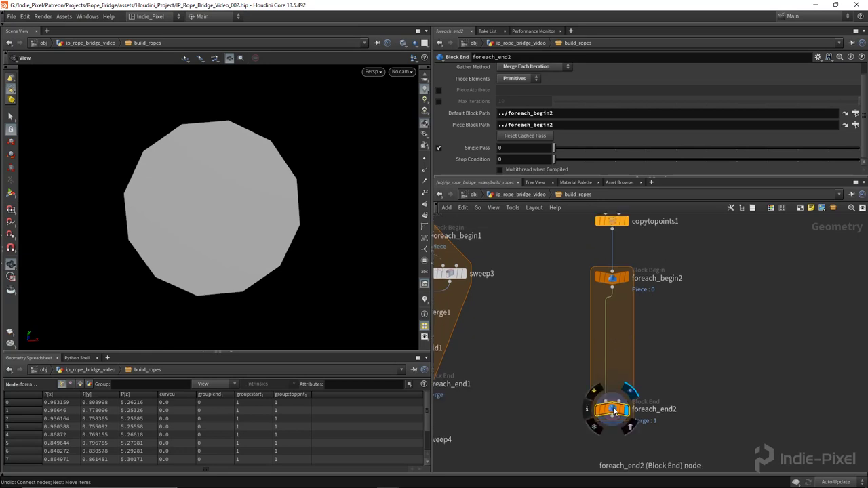
left_click_drag(614, 409, 614, 425)
left_click_drag(215, 208, 302, 240)
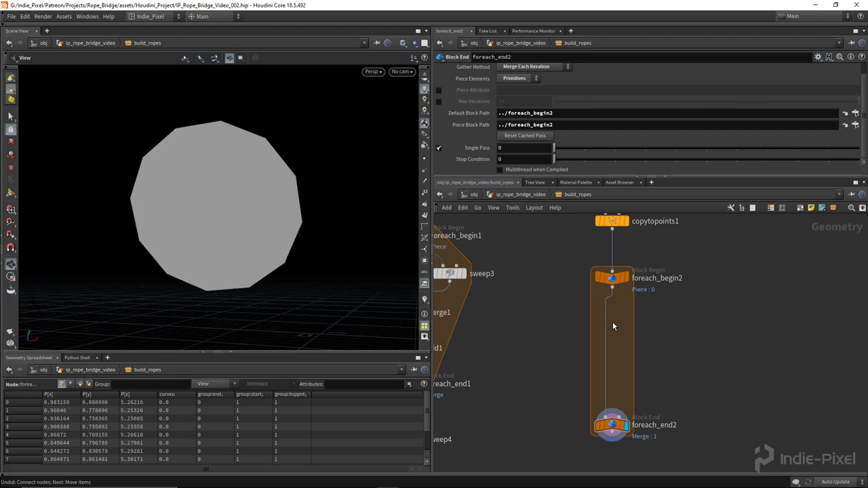
- Insert a Sweep node between foreach_begin2 and foreach_end2 and display its result
key("Tab")
type("sweep")
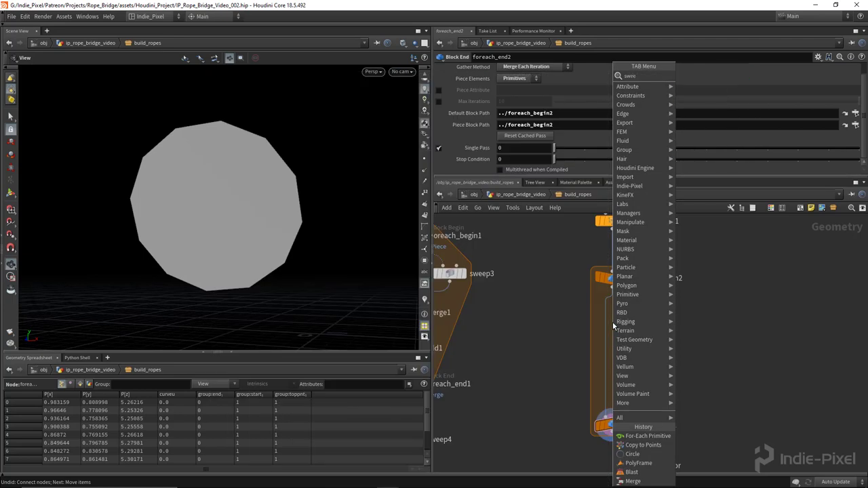
key("Return")
left_click(610, 323)
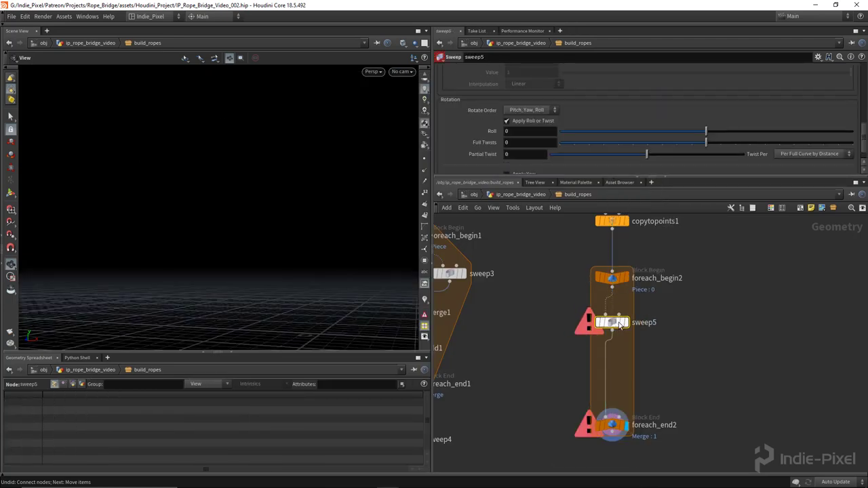
left_click(622, 323)
- Set sweep5's Surface Shape to Round Tube with 3 columns and a radius of 0.012
scroll(554, 119, "up", 3)
scroll(553, 108, "up", 5)
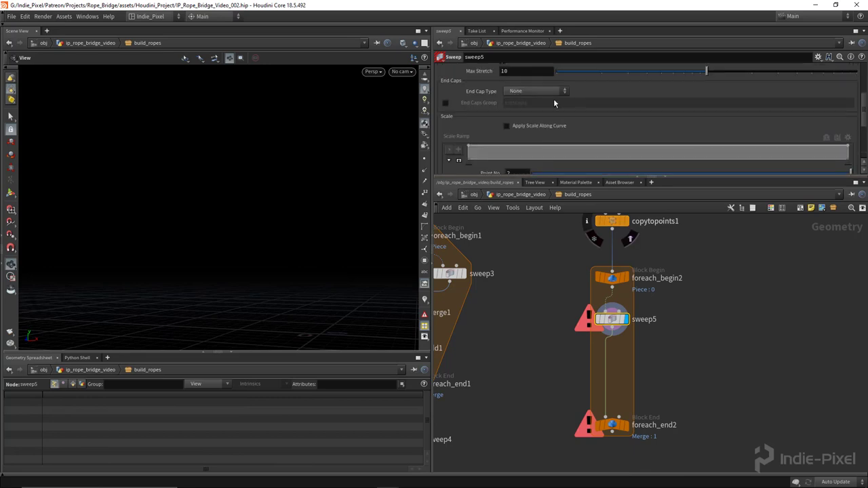
left_click(543, 85)
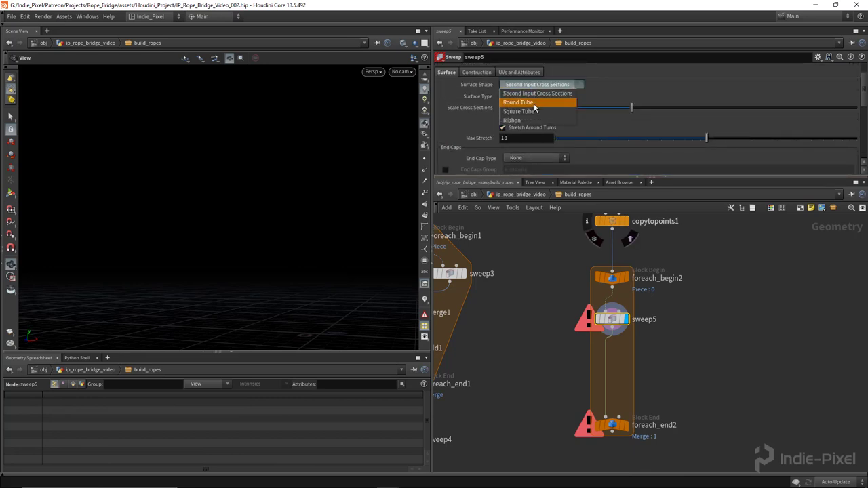
left_click(534, 103)
left_click_drag(589, 108, 560, 123)
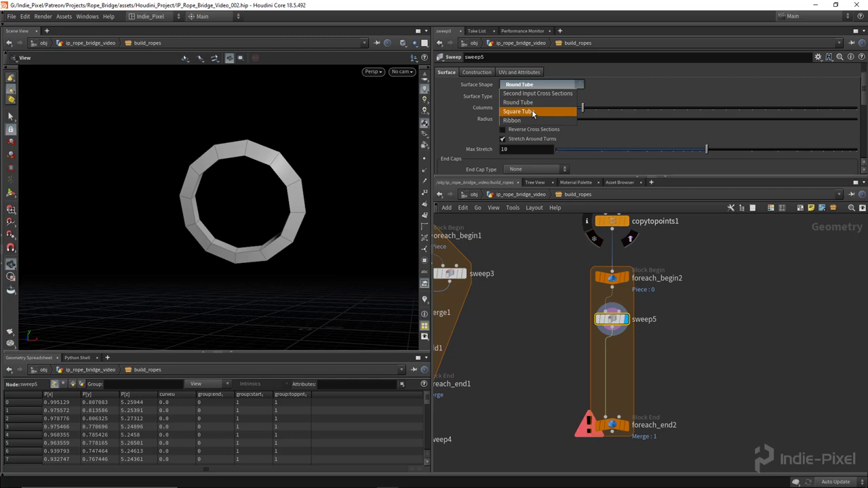
- Set sweep5's Surface Type to Rows and its Full Twists to 2
left_click(502, 99)
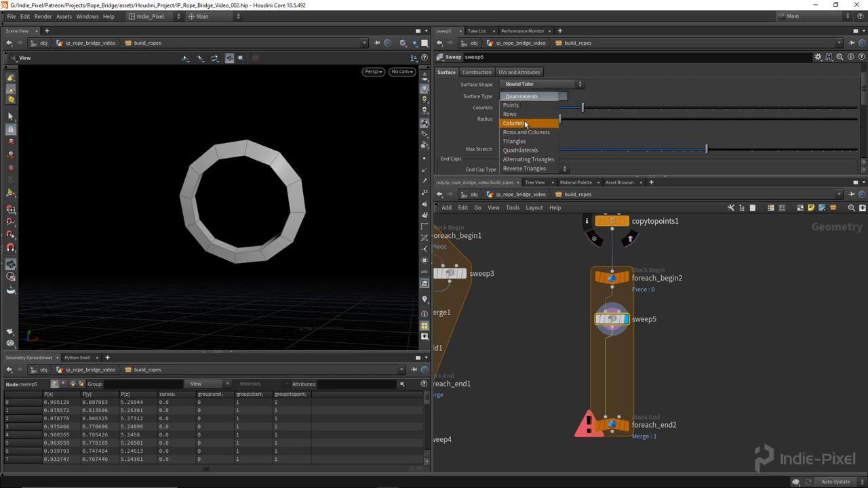
left_click(519, 105)
scroll(632, 109, "down", 10)
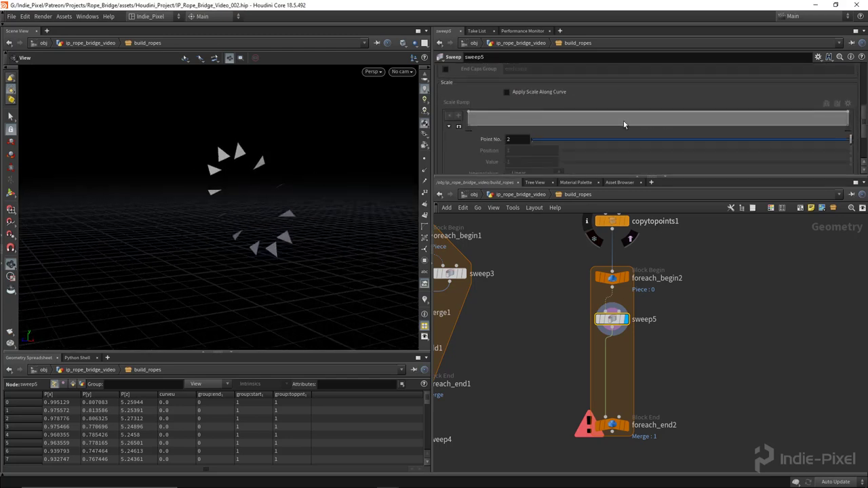
left_click(506, 143)
scroll(663, 138, "down", 2)
left_click_drag(709, 122, 734, 126)
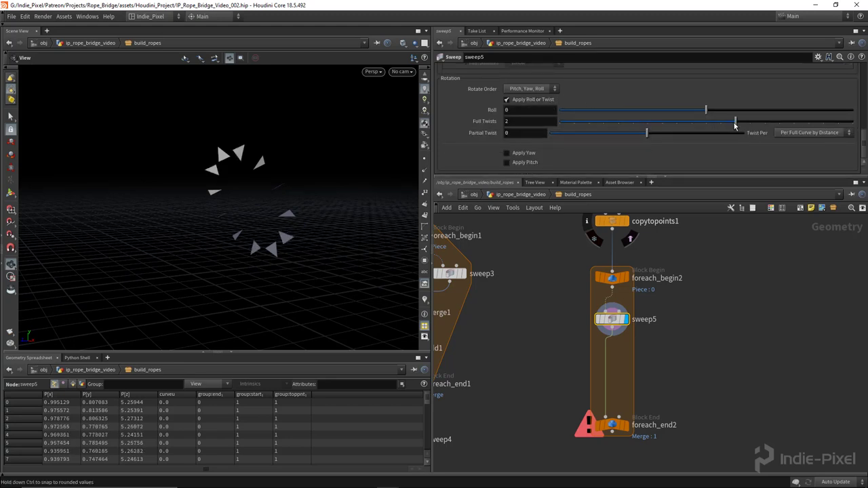
middle_click_drag(633, 360, 620, 317)
- Insert an Add node between sweep5 and foreach_end2 and display its result
left_click(598, 384)
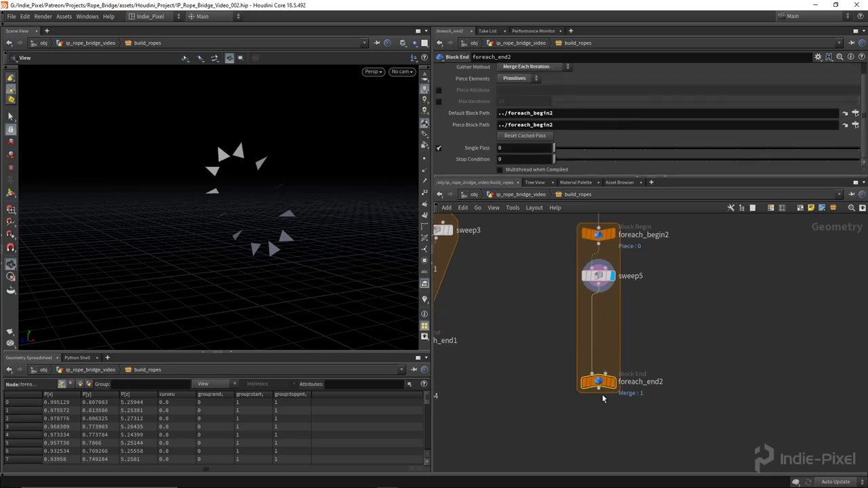
key("Tab")
left_click(599, 324)
left_click_drag(599, 326, 601, 318)
key("r")
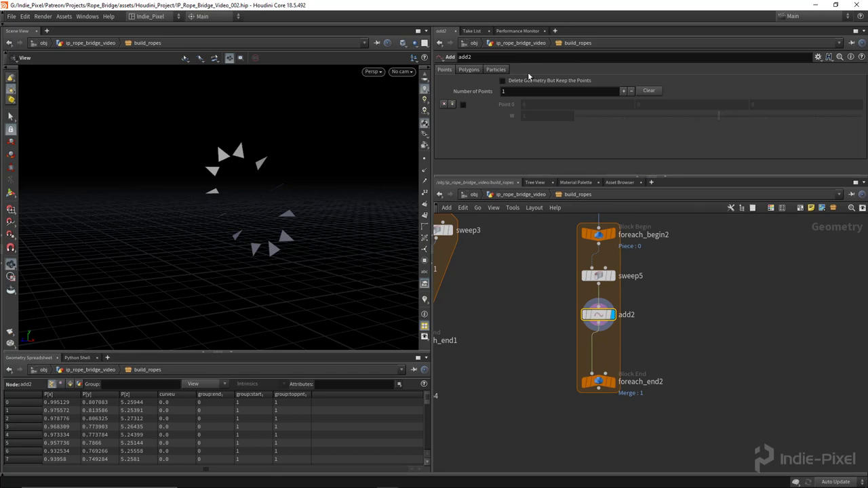
- Make add2 build polygons By Group using Skip every Nth point with N set to 3
left_click(470, 70)
left_click(479, 93)
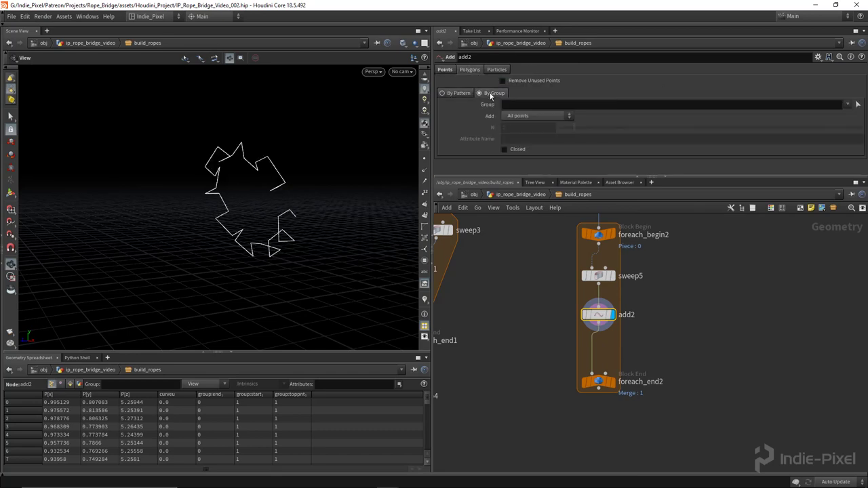
left_click(525, 117)
left_click(528, 143)
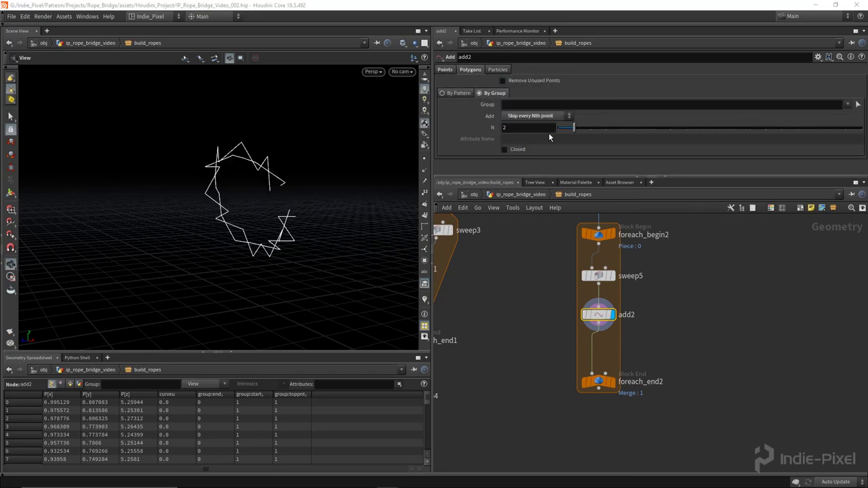
left_click_drag(581, 131, 589, 130)
left_click_drag(271, 183, 328, 181)
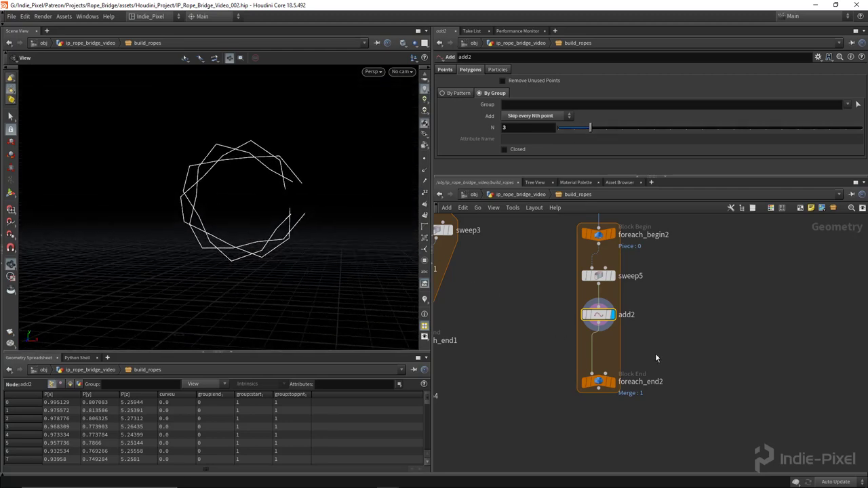
- Enable Closed on add2 and view the knot curves in wireframe
middle_click_drag(659, 358, 654, 328)
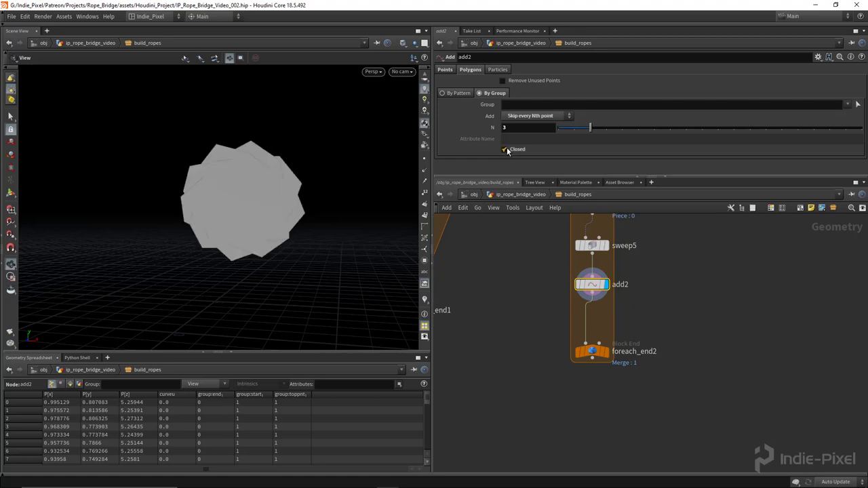
key("w")
left_click_drag(248, 165, 305, 217)
middle_click_drag(449, 278, 450, 468)
- Set circle1's Divisions to 16 after checking sweep5's surface settings, and display foreach_end2's result
left_click_drag(573, 249, 522, 293)
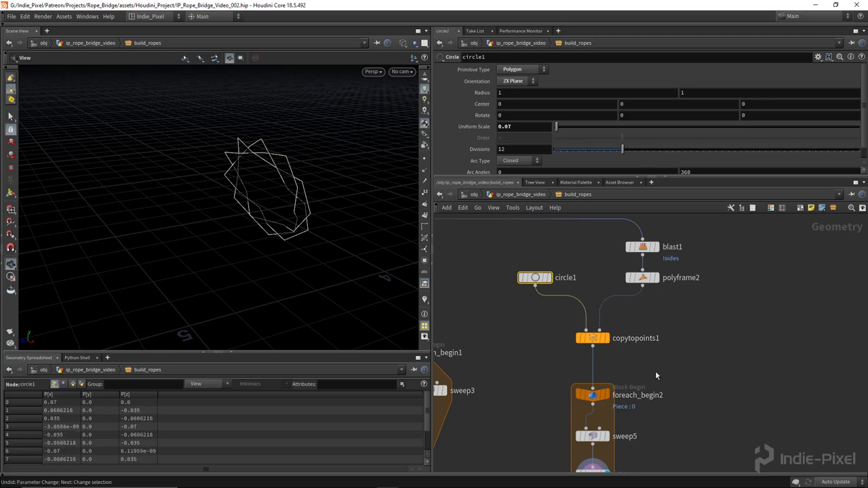
middle_click_drag(678, 416, 670, 341)
left_click_drag(643, 341, 546, 369)
scroll(607, 114, "up", 5)
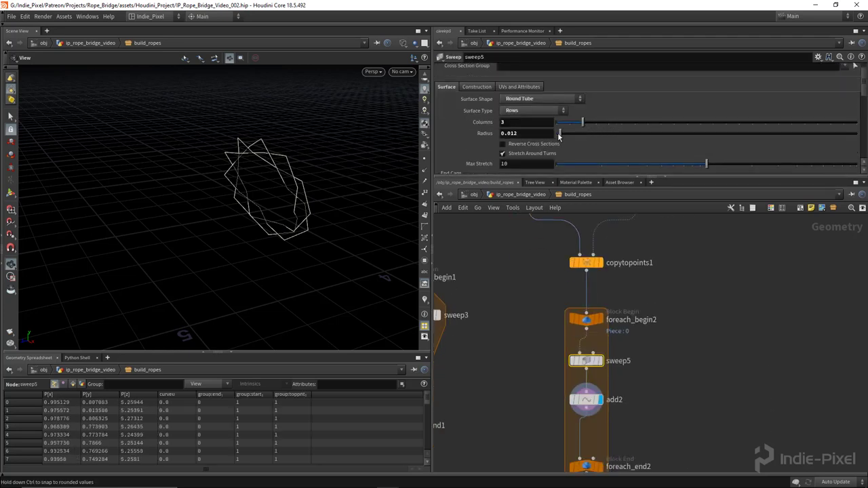
middle_click_drag(524, 257, 533, 322)
left_click(537, 267)
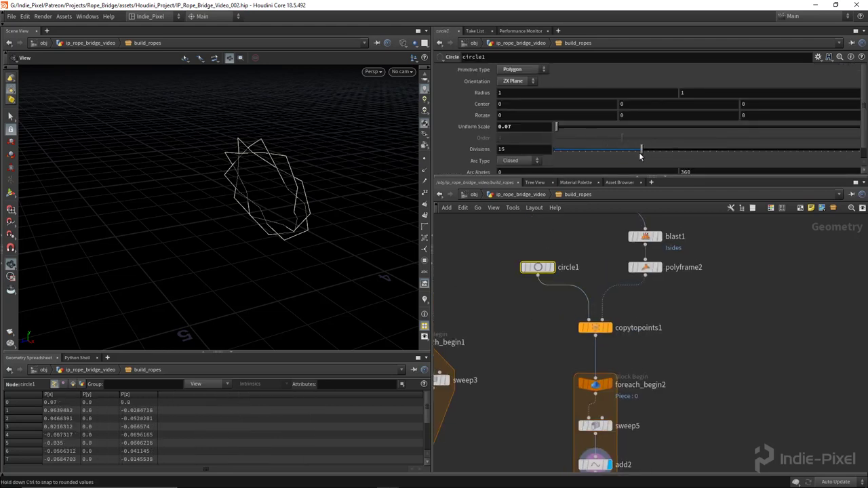
middle_click_drag(590, 440, 579, 345)
left_click(592, 439)
left_click_drag(578, 443, 586, 420)
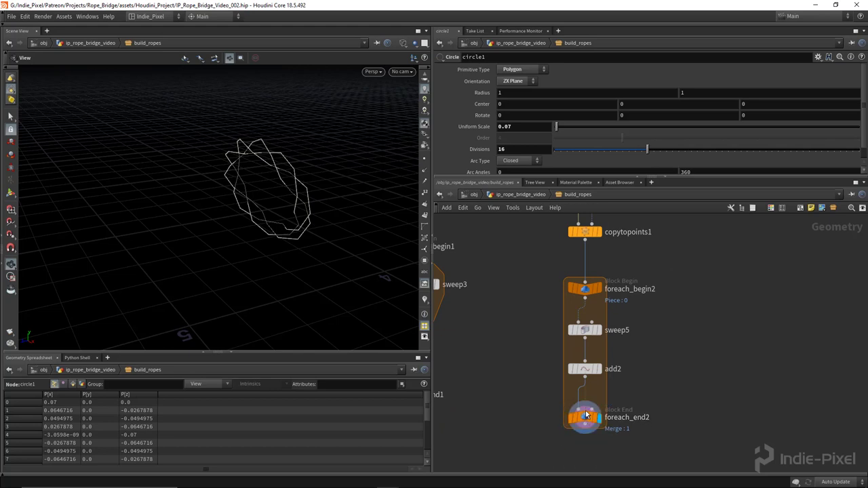
- Set circle1's Divisions to 22 and inspect foreach_end2's wireframe ring face-on
left_click_drag(651, 158, 684, 150)
left_click_drag(278, 224, 264, 190)
left_click(594, 424)
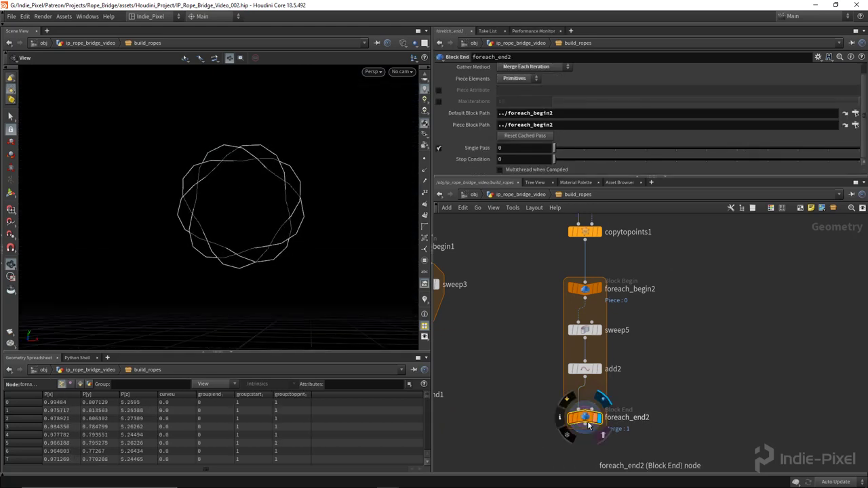
left_click(601, 372)
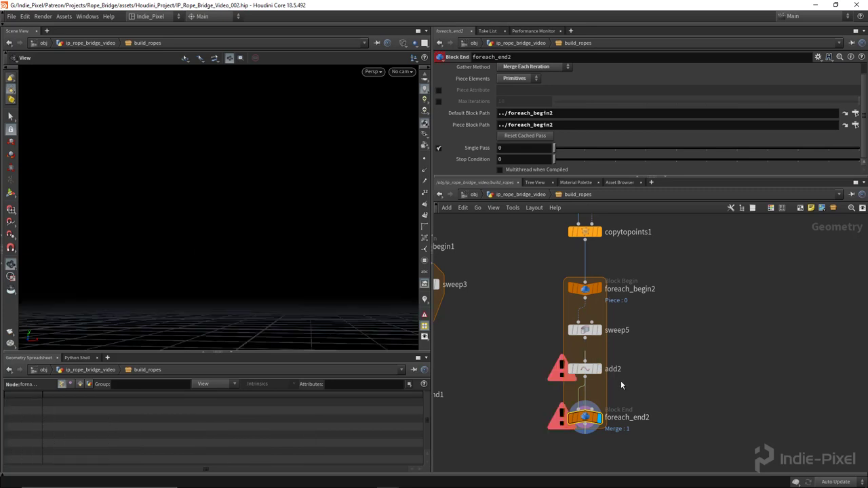
key("ctrl+z")
left_click(590, 370)
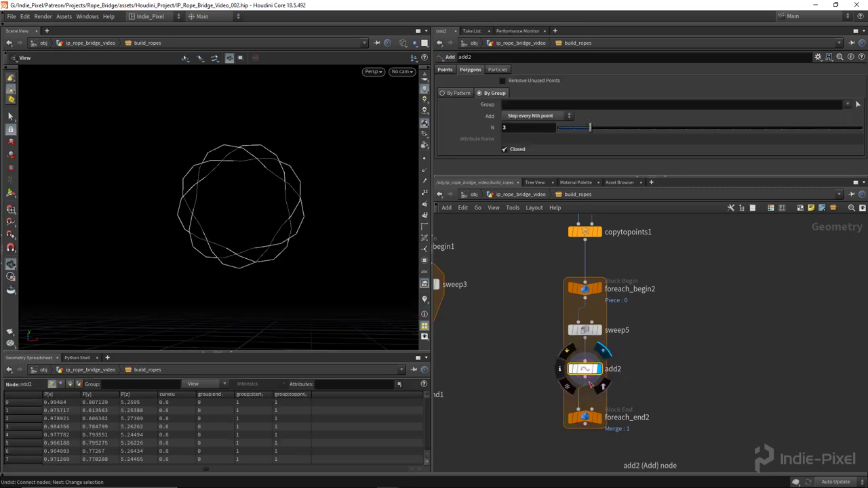
left_click(585, 418)
left_click(597, 417)
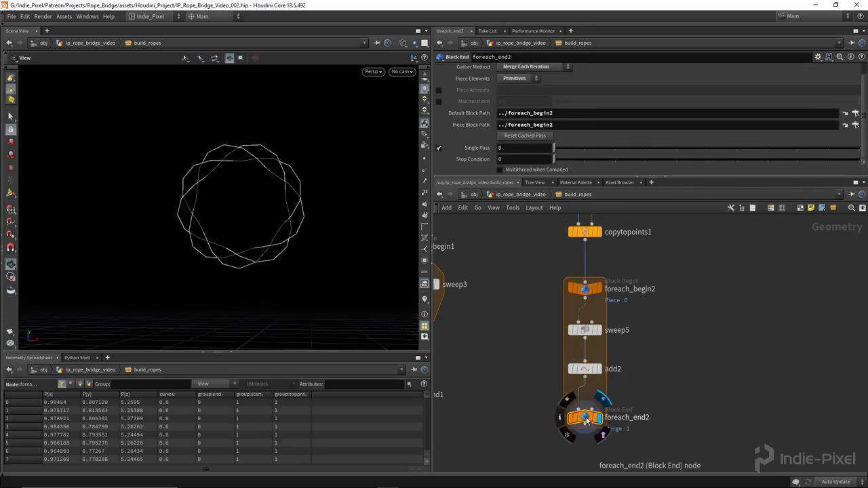
- Insert a Resample node between add2 and foreach_end2
left_click_drag(284, 198, 258, 193)
middle_click_drag(568, 447, 568, 383)
left_click_drag(592, 355, 591, 401)
key("Tab")
type("res")
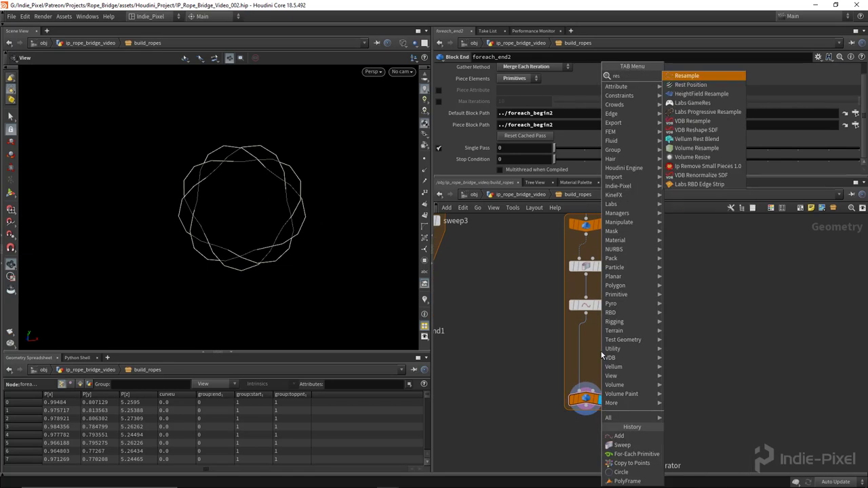
key("Return")
left_click(601, 352)
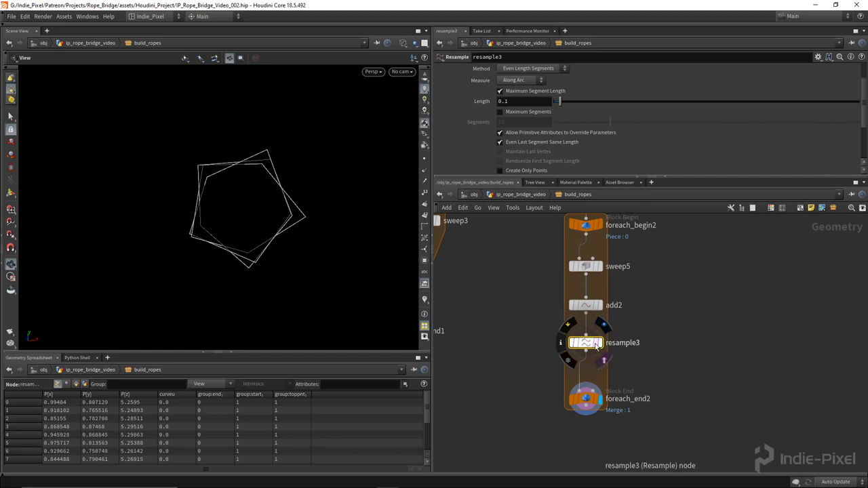
- Make resample3 limit curves by Maximum Segments instead of Maximum Segment Length, and output a Tangent Attribute named N
left_click(500, 91)
left_click(499, 111)
left_click_drag(616, 126, 646, 138)
scroll(617, 141, "down", 3)
left_click(439, 147)
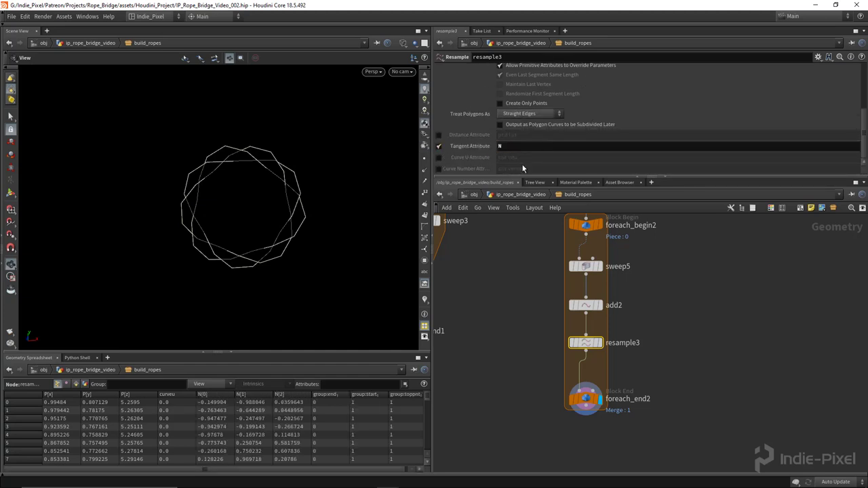
- Set resample3 to treat polygons as Subdivision Curves and check the smoothed ring
left_click_drag(263, 189, 403, 149)
left_click(425, 175)
left_click_drag(306, 201, 379, 224)
left_click(531, 113)
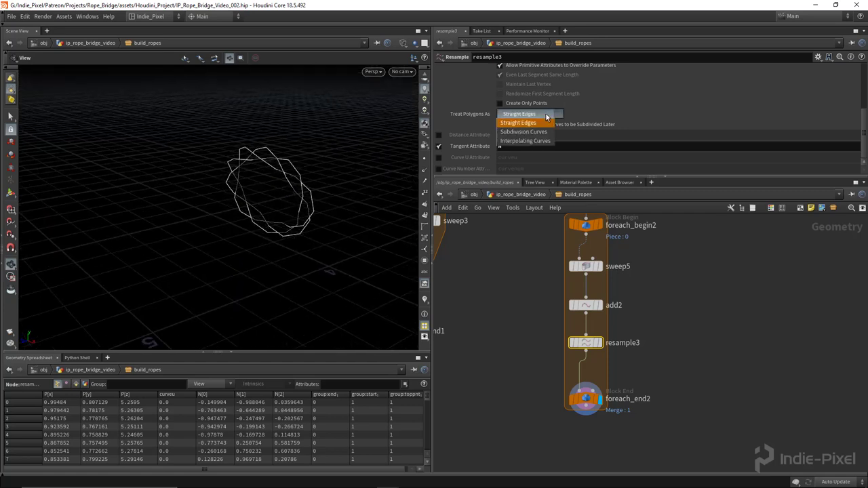
left_click(535, 132)
left_click_drag(290, 192, 333, 139)
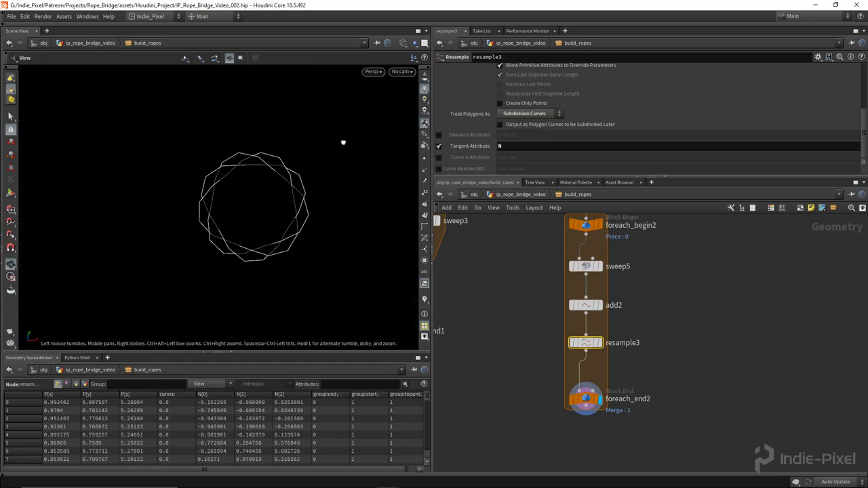
- Add a Sweep node fed by foreach_end2 and display its result
middle_click_drag(598, 421, 566, 350)
key("Tab")
type("swe")
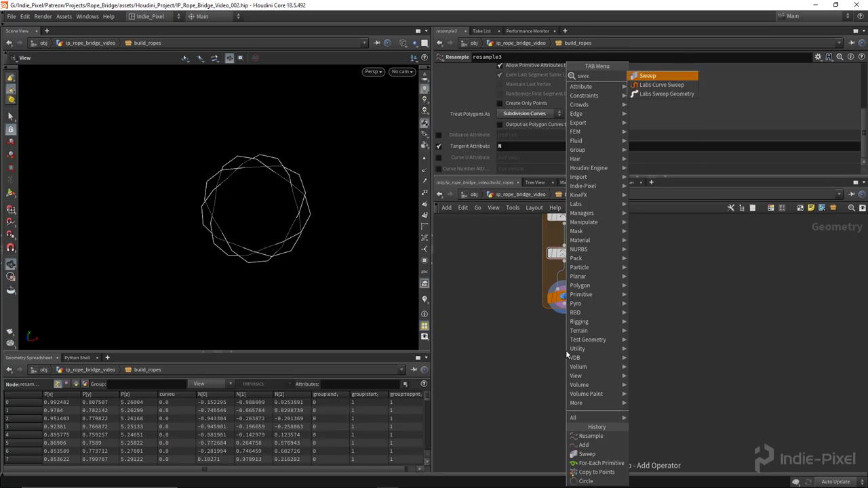
key("Return")
left_click(566, 350)
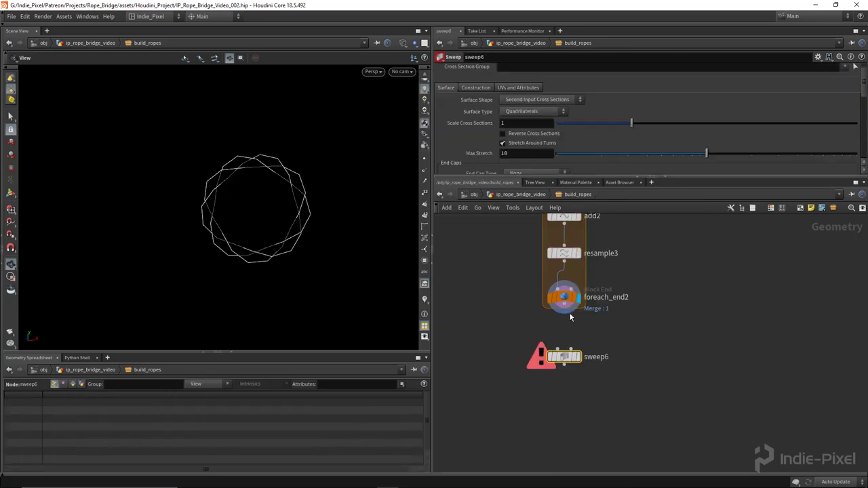
left_click(578, 364)
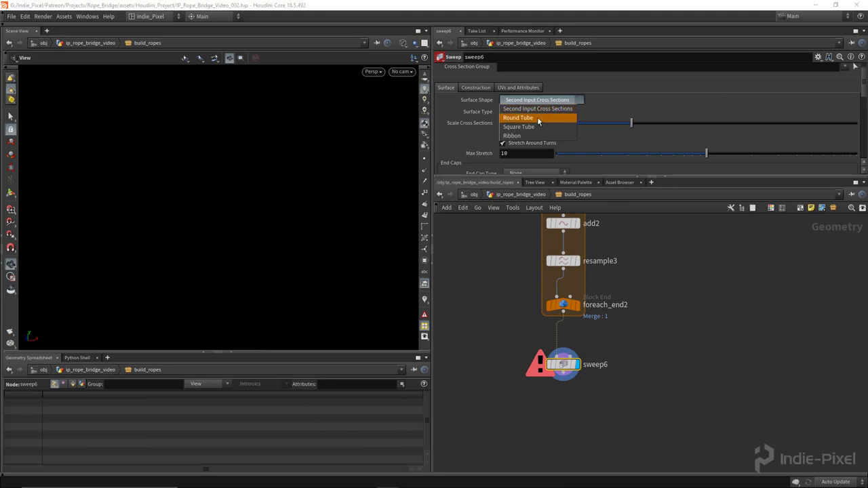
- Make sweep6 a shaded Round Tube with 6 columns and a radius of 0.012
left_click(537, 118)
key("w")
left_click_drag(312, 183, 265, 190)
left_click_drag(582, 137, 561, 138)
left_click_drag(654, 127, 621, 128)
left_click_drag(217, 204, 251, 211)
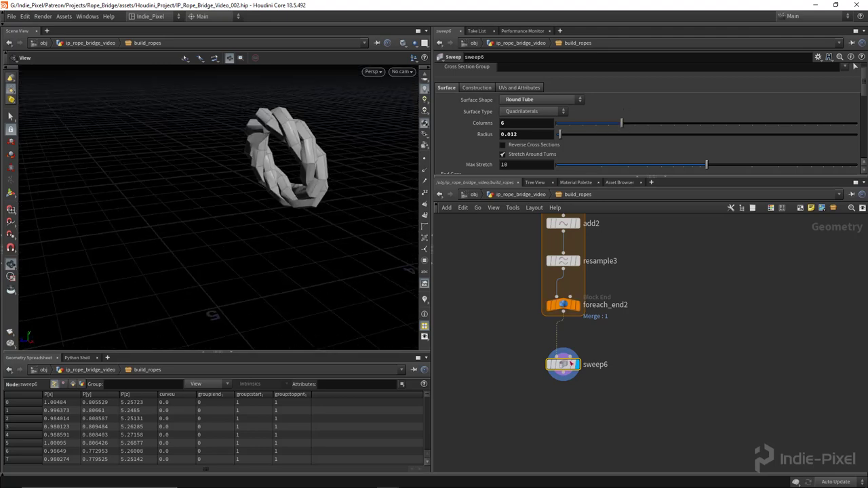
- Insert a Merge node between debug_switch and output0
key("h")
left_click_drag(291, 174, 375, 133)
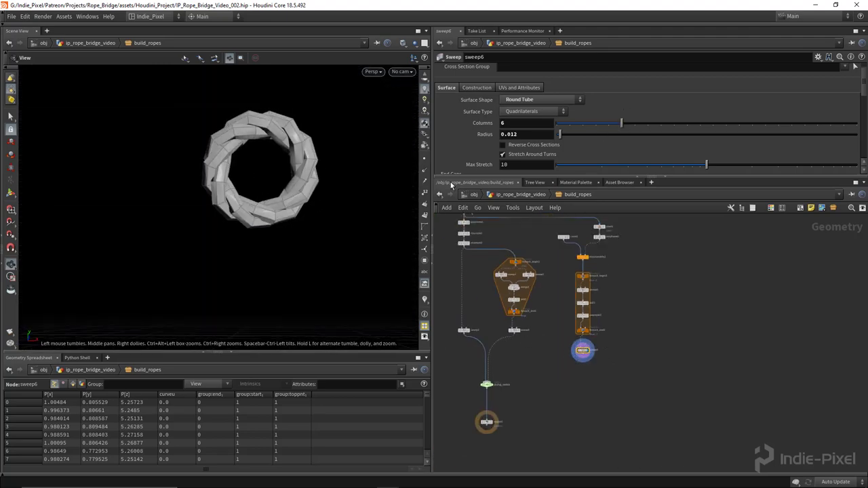
scroll(594, 312, "up", 6)
left_click_drag(482, 303, 534, 268)
scroll(638, 331, "down", 8)
scroll(529, 385, "up", 2)
scroll(532, 383, "up", 3)
scroll(516, 365, "up", 3)
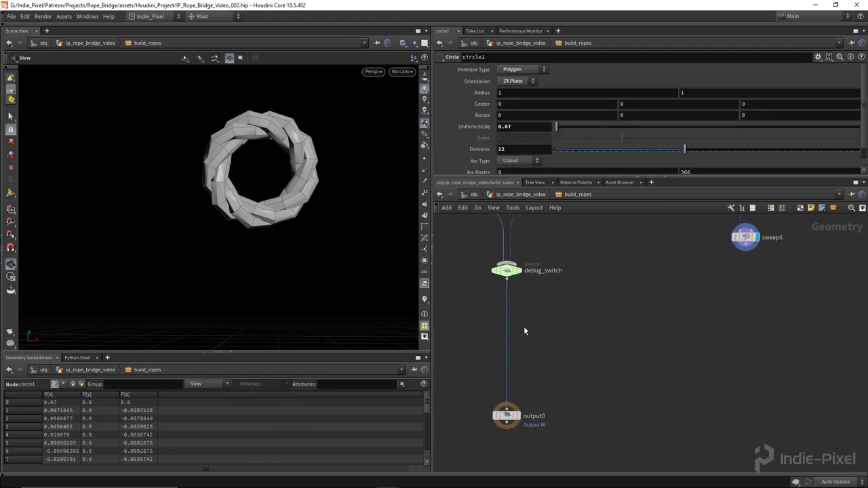
key("Tab")
type("merge")
key("Return")
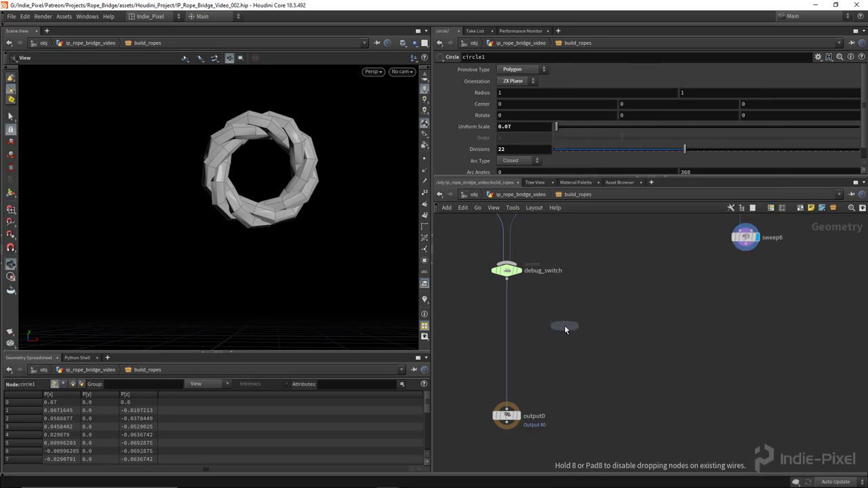
left_click(563, 341)
left_click(578, 349)
- Align output0 below merge2, display it, and wire sweep6 into merge2 as the second input
left_click_drag(507, 415, 560, 413)
left_click(575, 413)
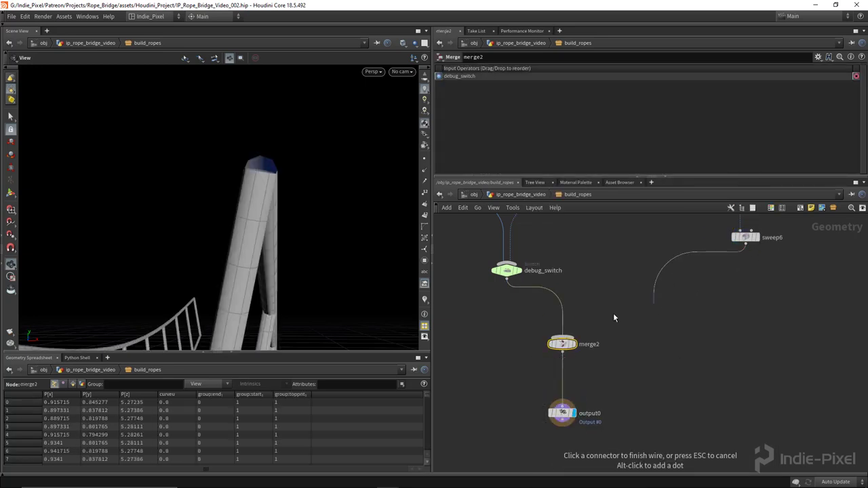
left_click_drag(631, 310, 563, 338)
left_click_drag(277, 156, 352, 217)
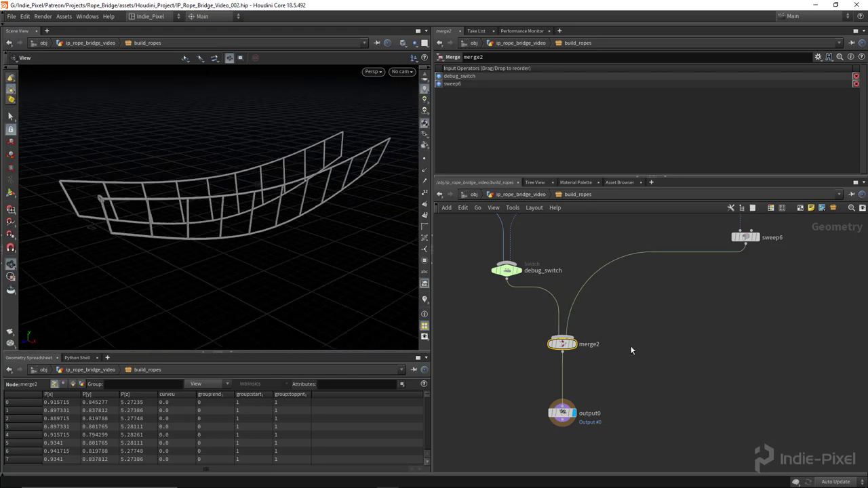
- Turn off Single Pass on foreach_end2 and check the knots along the bridge ropes
scroll(599, 295, "down", 3)
scroll(633, 313, "up", 5)
left_click(680, 303)
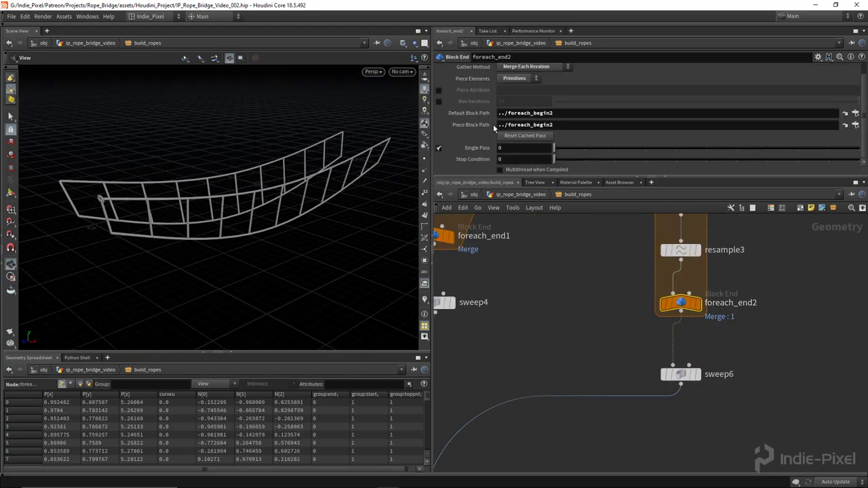
left_click(439, 147)
scroll(213, 198, "up", 5)
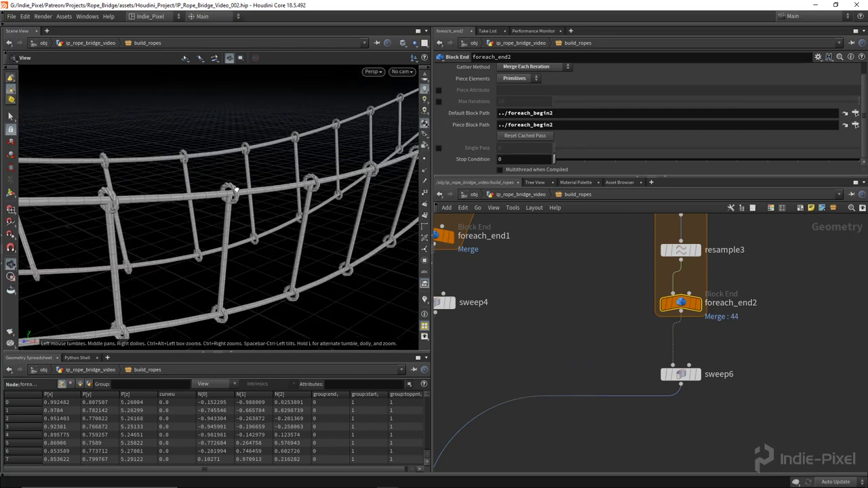
scroll(236, 190, "up", 5)
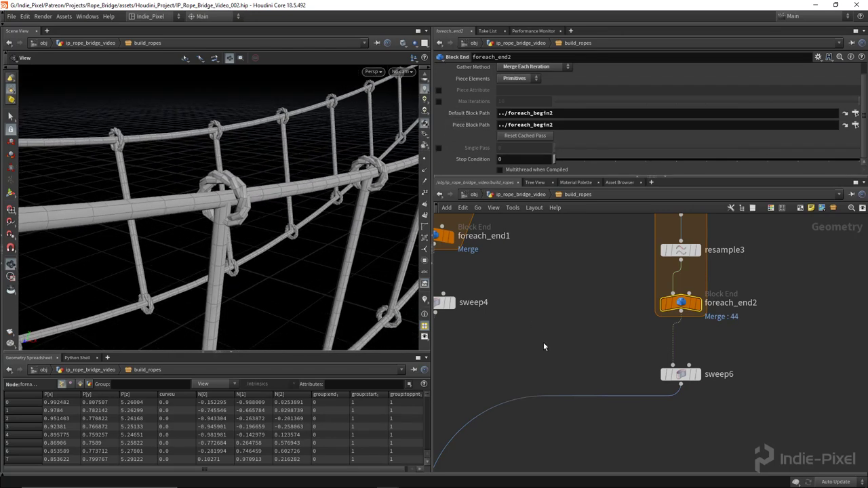
- Reuse sweep2's Radius expression for circle1's Uniform Scale, entering ch("../../r_length_rad")*1.5
scroll(544, 347, "down", 4)
left_click_drag(475, 412, 476, 409)
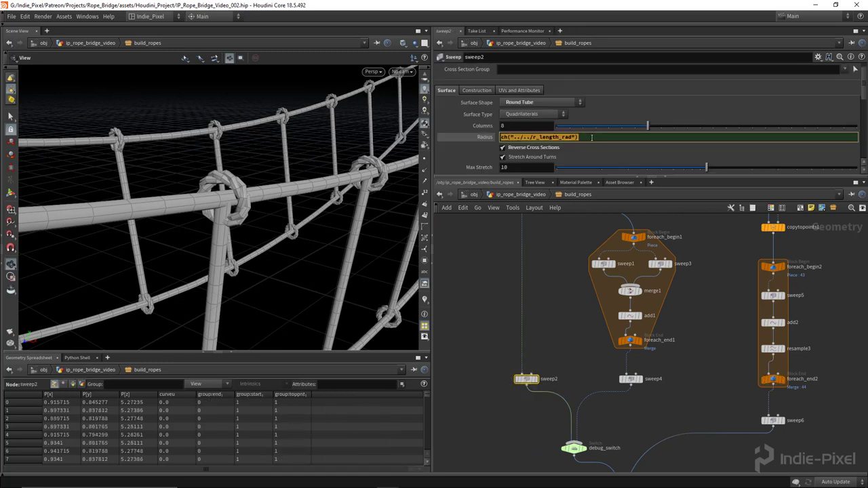
middle_click_drag(701, 325, 603, 341)
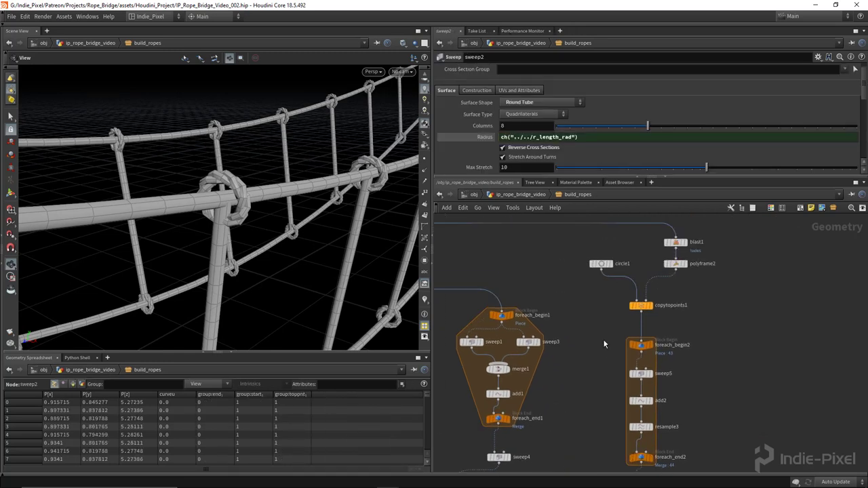
scroll(602, 264, "up", 5)
left_click(603, 265)
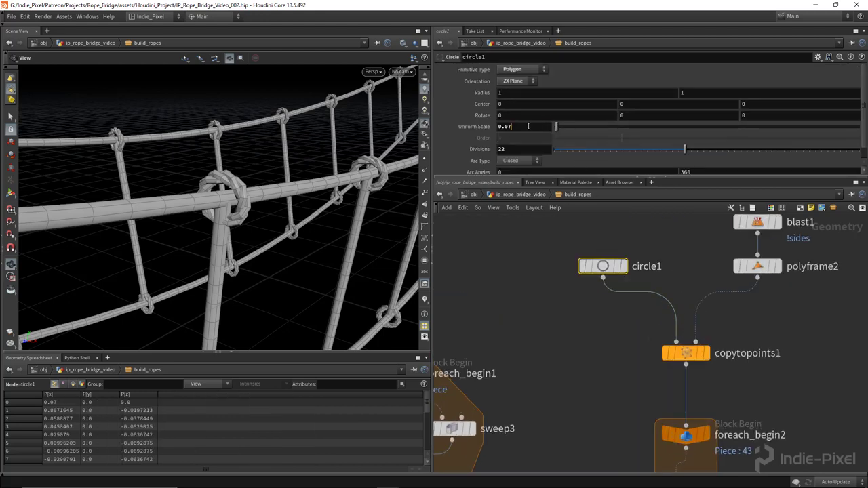
type("ch(\"../../r_length_rad\")")
key("Return")
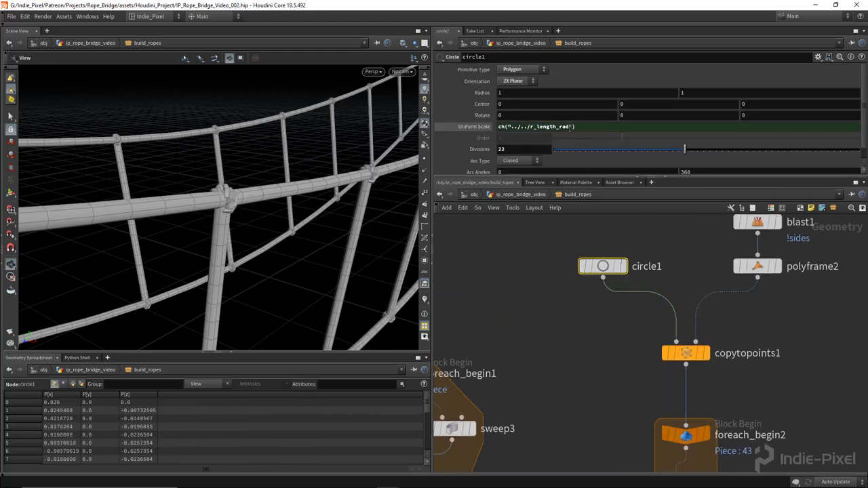
type("*1.5")
key("Return")
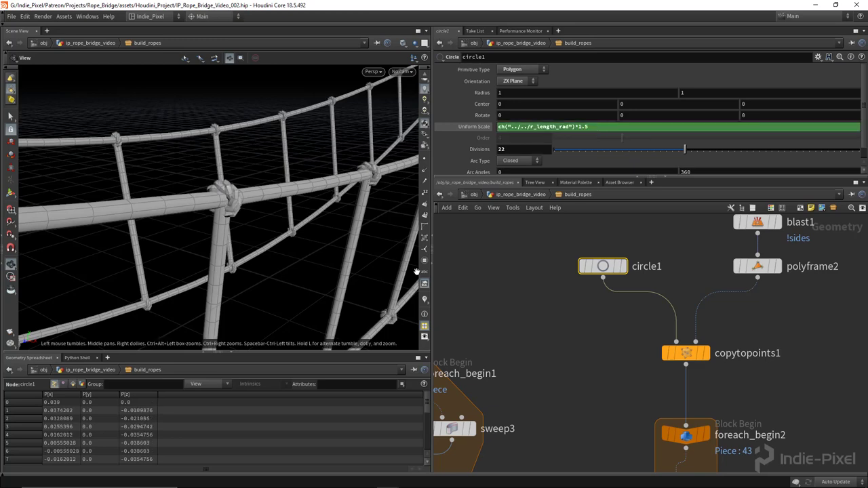
- Set circle1's Divisions to 20 and sweep5's Full Twists to 2
left_click_drag(213, 201, 217, 224)
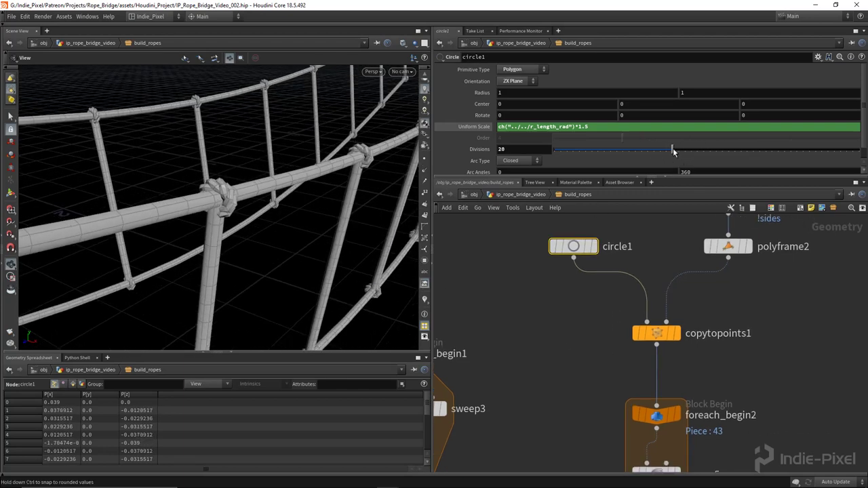
middle_click_drag(732, 415, 662, 245)
left_click(607, 306)
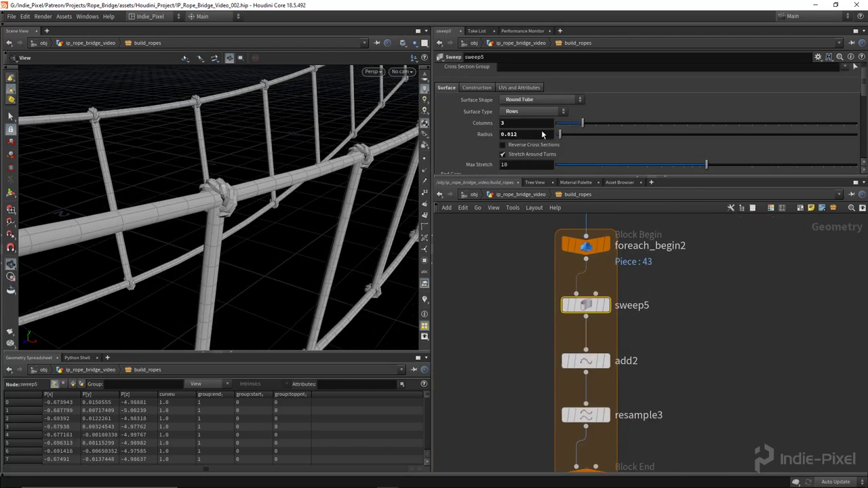
middle_click_drag(535, 136, 529, 169)
middle_click_drag(673, 372, 654, 361)
scroll(635, 122, "down", 10)
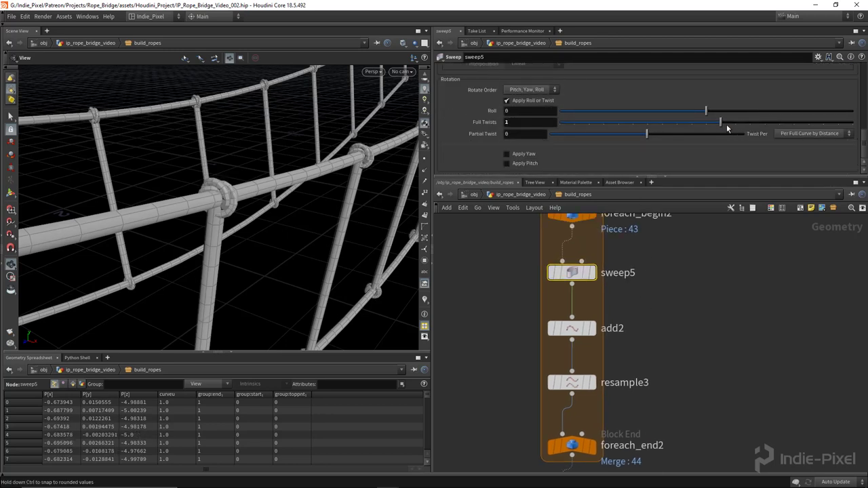
left_click_drag(154, 197, 223, 187)
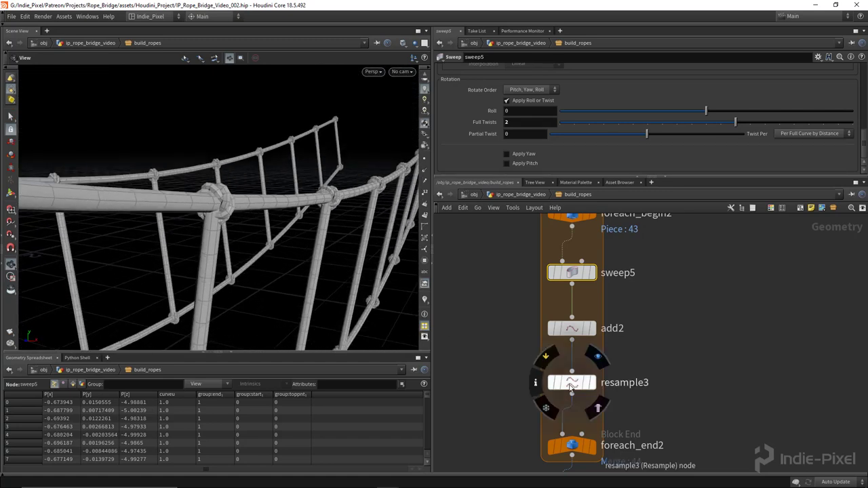
- Set sweep6's Radius to 0.017 and inspect the knots across the bridge and up close
left_click(572, 382)
middle_click_drag(667, 444, 656, 311)
left_click(543, 403)
scroll(543, 122, "up", 6)
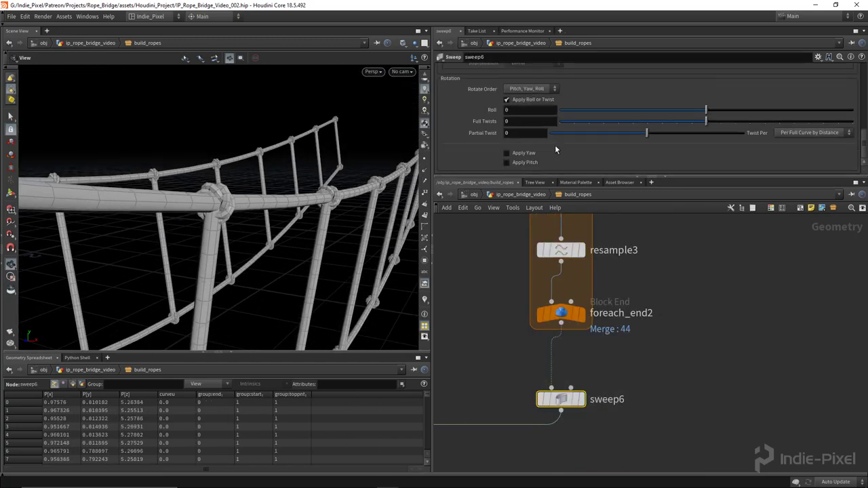
middle_click_drag(528, 149, 527, 182)
scroll(183, 217, "up", 6)
left_click_drag(187, 181, 260, 175)
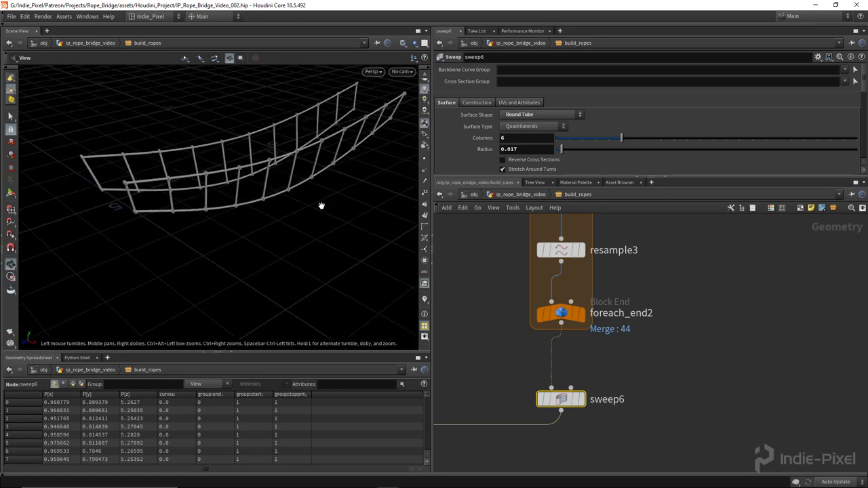
scroll(598, 366, "down", 3)
scroll(678, 286, "down", 3)
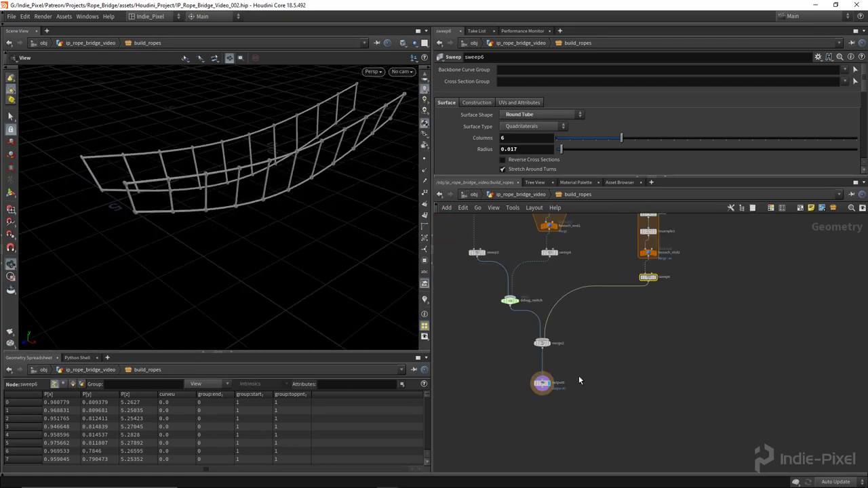
left_click_drag(281, 182, 375, 245)
scroll(368, 174, "up", 5)
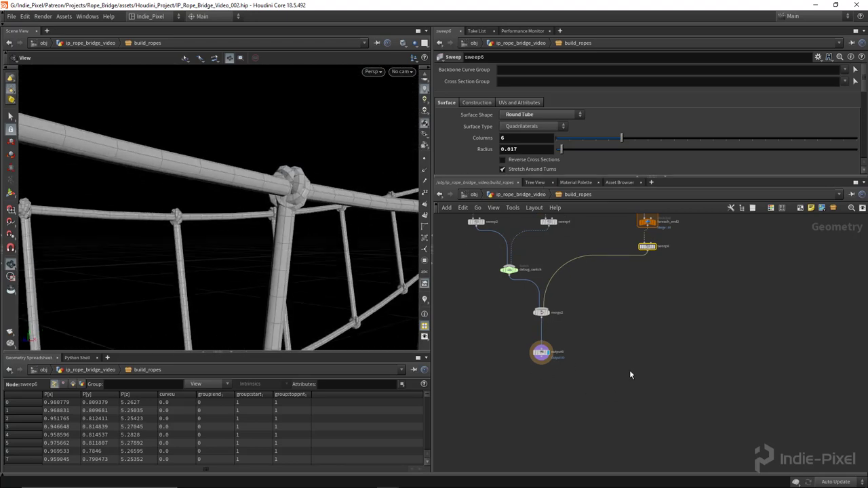
scroll(627, 364, "down", 1)
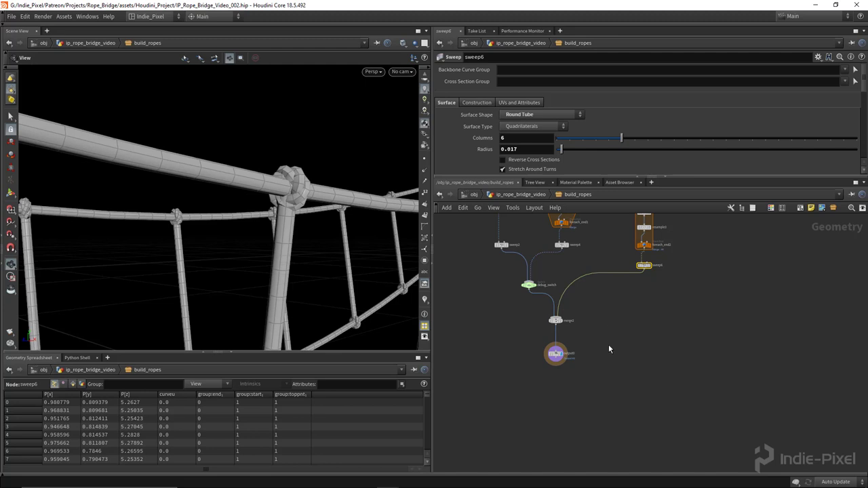
- Return to ip_rope_bridge_video and move normal1 out of the assemble chain onto the wire above OUT_PLANKS
key("u")
scroll(583, 332, "down", 1)
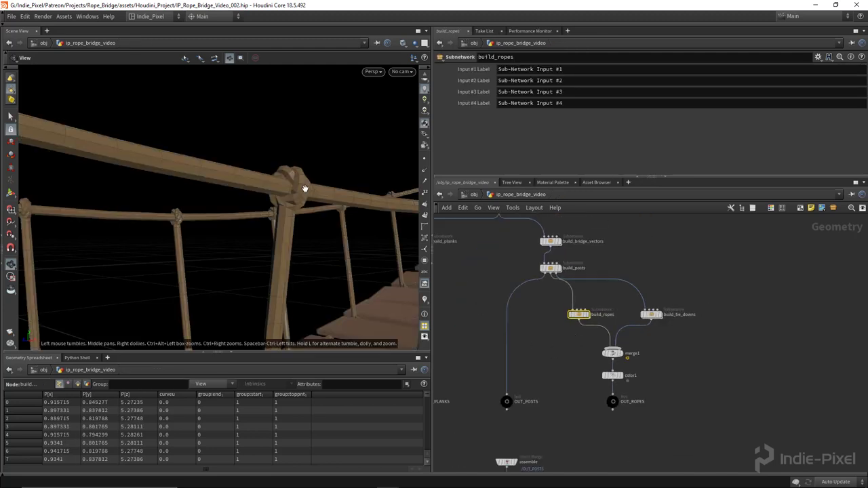
middle_click_drag(540, 374, 592, 274)
scroll(558, 400, "up", 2)
left_click(558, 391)
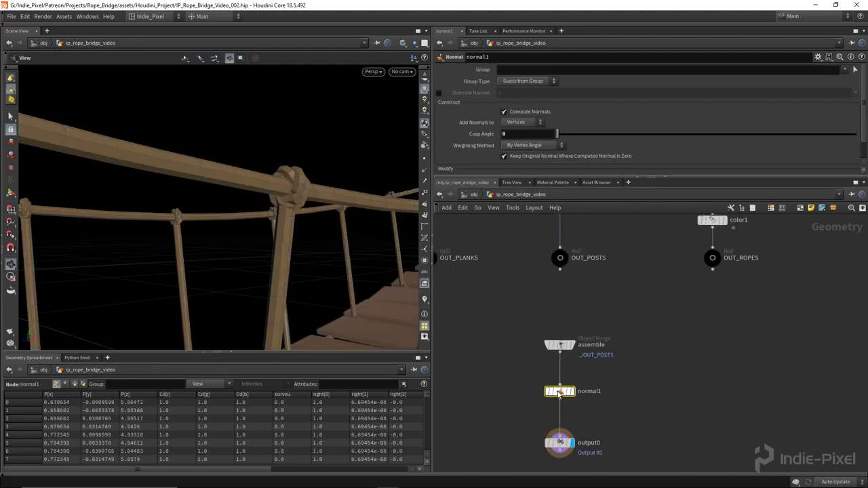
scroll(560, 394, "down", 1)
scroll(588, 393, "down", 2)
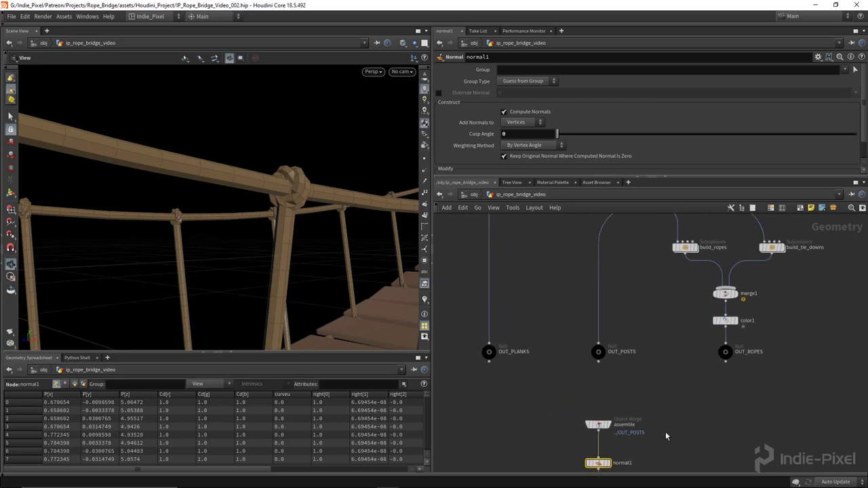
left_click_drag(648, 398, 504, 267)
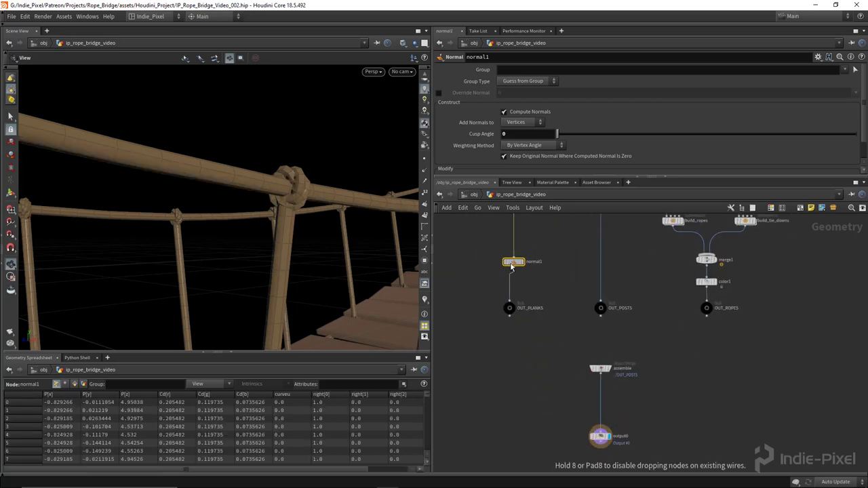
- Insert copies of the Normal node above OUT_POSTS and between color1 and OUT_ROPES
left_click_drag(596, 264, 600, 264)
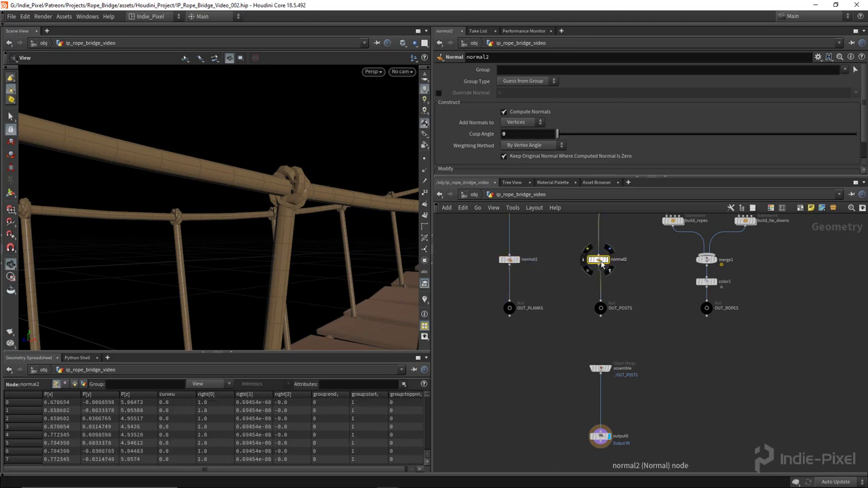
left_click_drag(658, 310, 793, 270)
left_click_drag(704, 298, 709, 299)
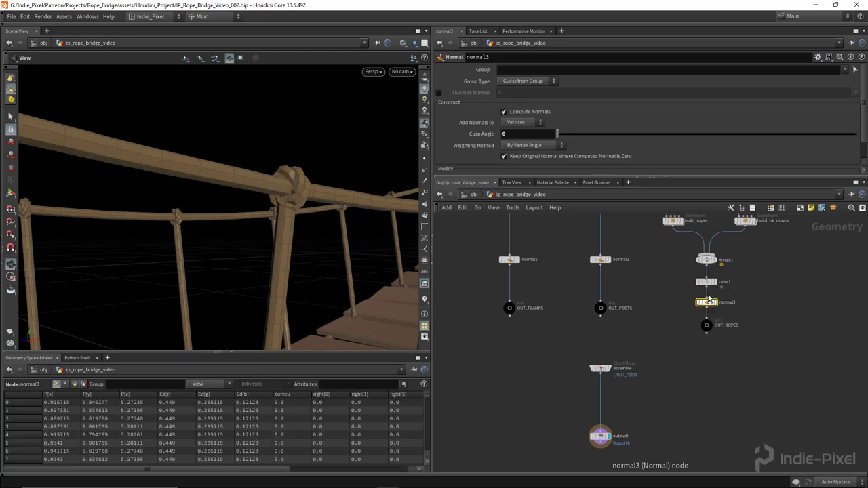
- Set normal3's Cusp Angle to 180 and inspect the rope shading at a knot and across the bridge
left_click_drag(574, 144, 857, 142)
mouse_move(292, 193)
left_mouse_down()
mouse_move(304, 217)
mouse_move(258, 183)
mouse_move(146, 189)
mouse_move(194, 153)
mouse_move(310, 200)
mouse_move(276, 141)
mouse_move(345, 149)
mouse_move(300, 172)
mouse_move(164, 176)
mouse_move(251, 218)
mouse_move(227, 201)
mouse_move(201, 206)
mouse_move(310, 241)
mouse_move(184, 82)
mouse_move(200, 188)
mouse_move(186, 154)
mouse_move(95, 120)
mouse_move(128, 133)
left_mouse_up()
scroll(296, 195, "down", 5)
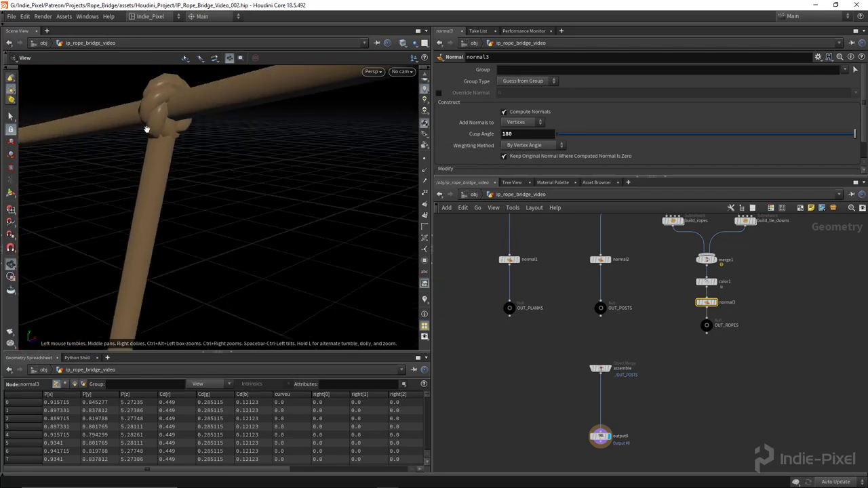
left_click_drag(78, 157, 220, 200)
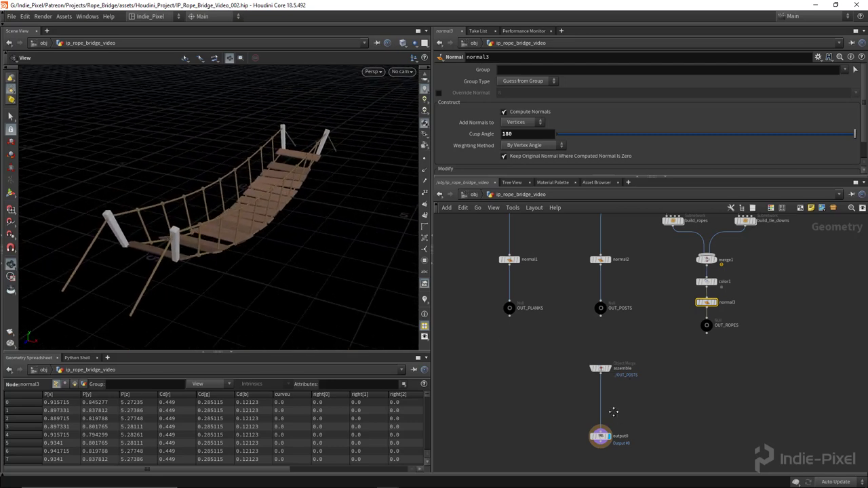
- Line up the OUT_PLANKS and OUT_POSTS nulls level with OUT_ROPES and view the bridge from the side
middle_click_drag(616, 417, 597, 398)
left_click_drag(466, 312, 577, 313)
left_click(578, 309)
left_click_drag(171, 266, 286, 223)
scroll(546, 353, "down", 4)
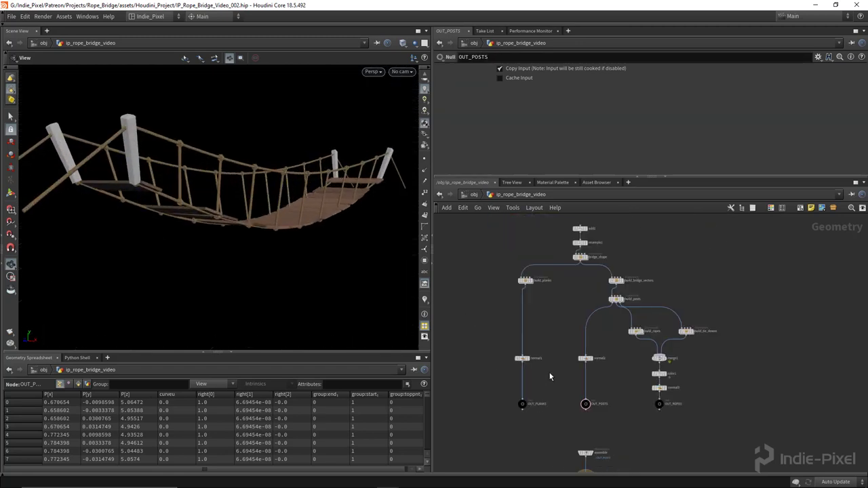
- Open build_posts, straighten null1 above its output wire, and enter the post subnetwork
scroll(624, 305, "up", 3)
double_click(603, 303)
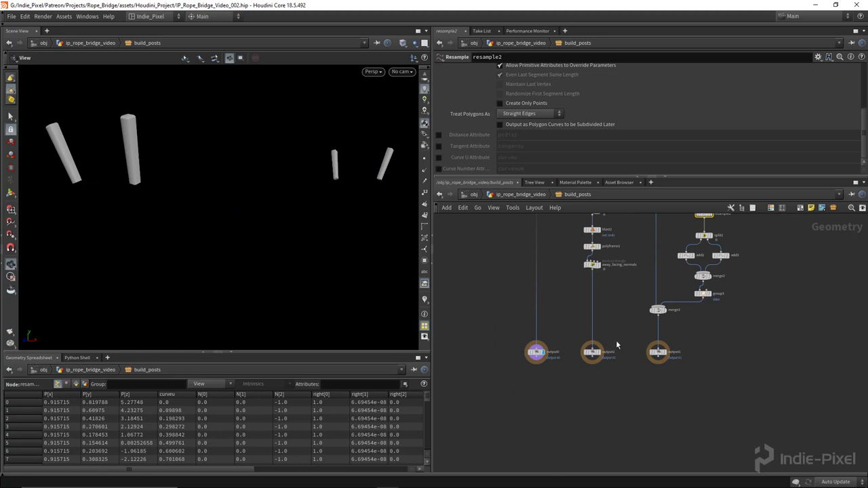
scroll(567, 285, "up", 5)
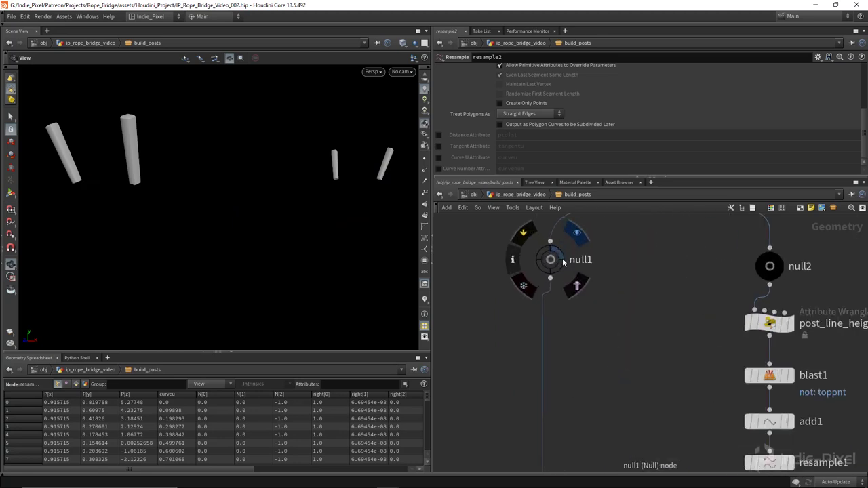
left_click_drag(552, 263, 542, 264)
scroll(580, 285, "down", 5)
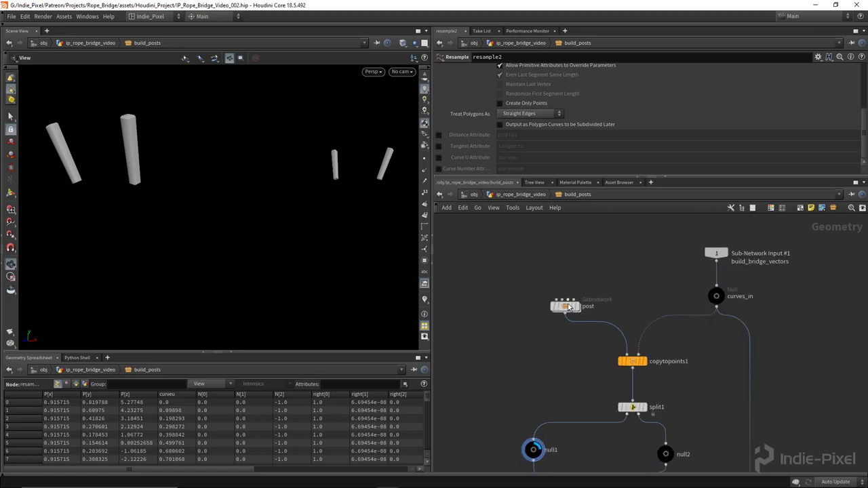
double_click(569, 302)
- Frame the post in the viewport and enlarge the viewport and network editor areas
key("h")
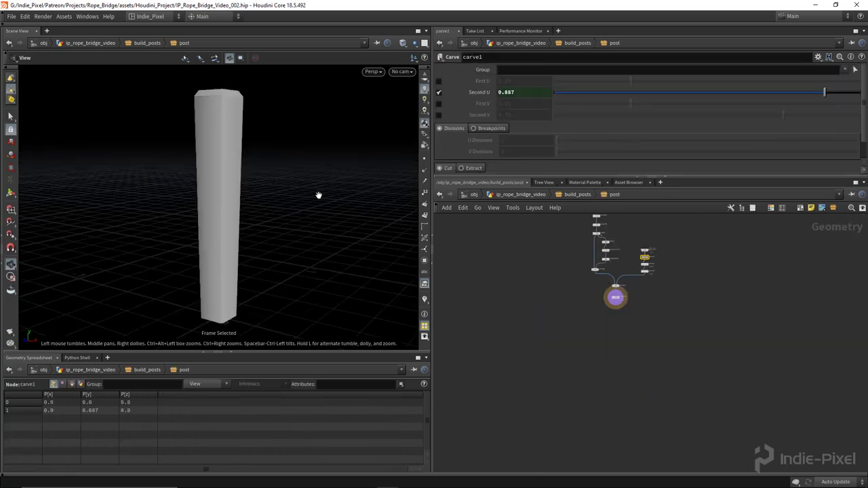
left_click_drag(261, 353, 261, 381)
left_click_drag(249, 316, 216, 146)
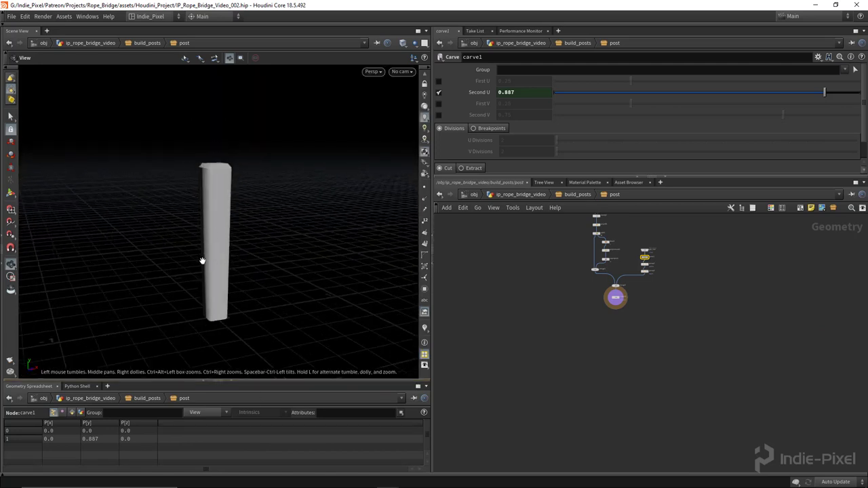
left_click_drag(677, 178, 677, 145)
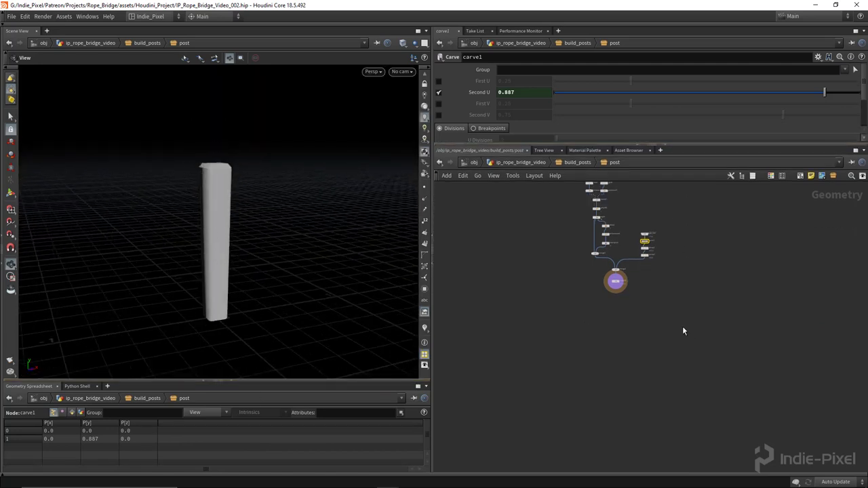
key("h")
left_click_drag(194, 247, 214, 251)
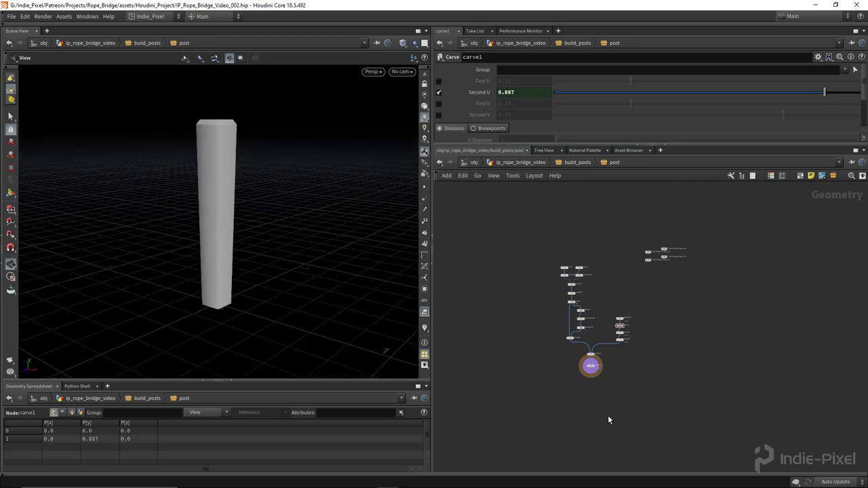
- Tidy the post network by shifting line1 and polyframe1 away from the grid1 branch above sweep1
scroll(590, 366, "up", 5)
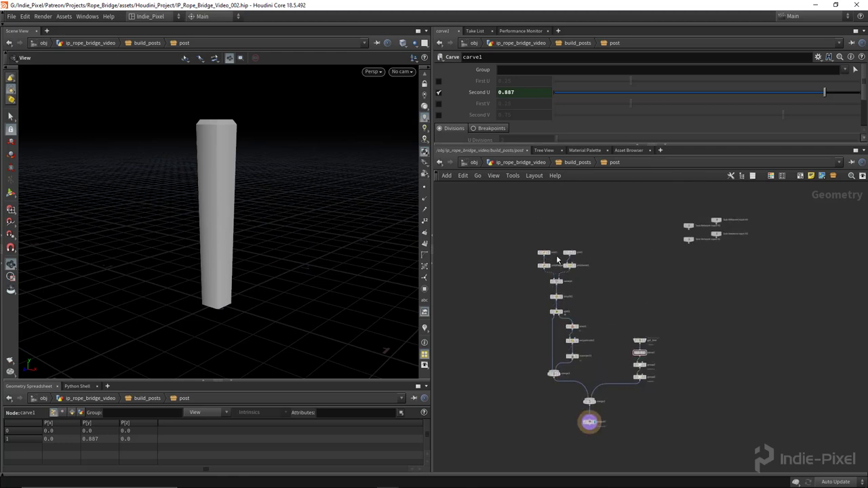
scroll(560, 267, "up", 3)
left_click(586, 285)
left_click_drag(561, 237, 514, 327)
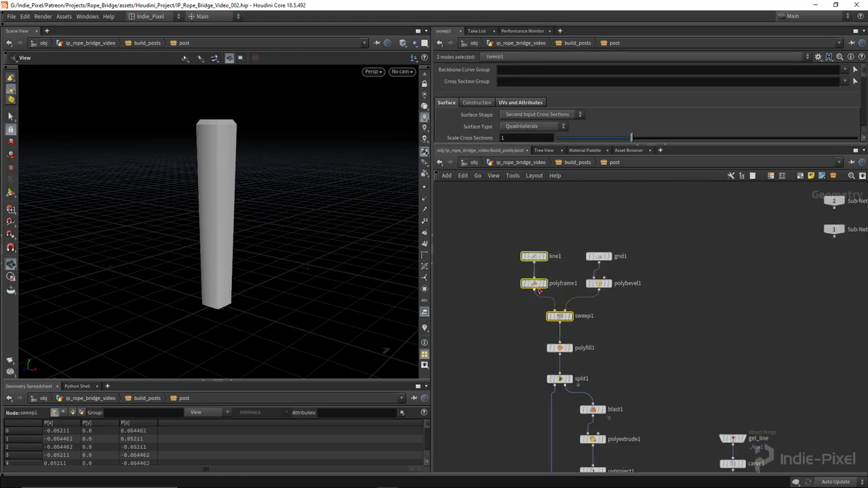
left_click_drag(520, 273, 522, 286)
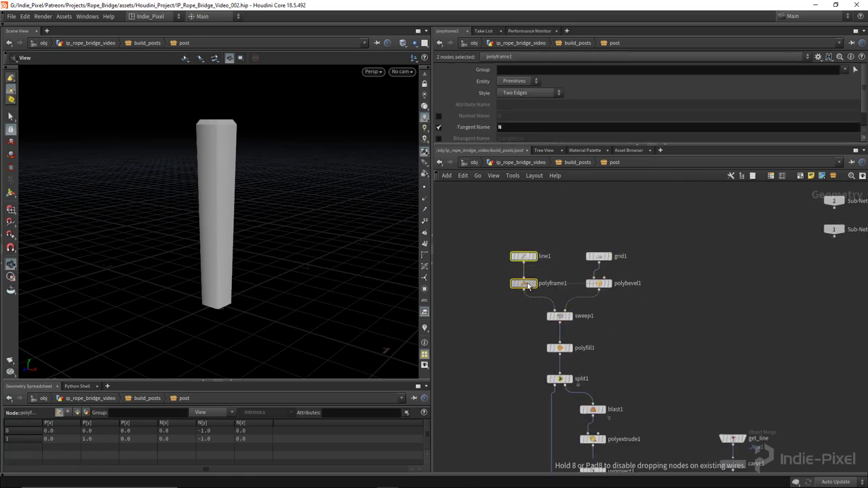
left_click(616, 364)
- Add an Attribute Wrangle below output0 in the post network and connect it to output0
scroll(598, 296, "down", 6)
scroll(606, 410, "up", 2)
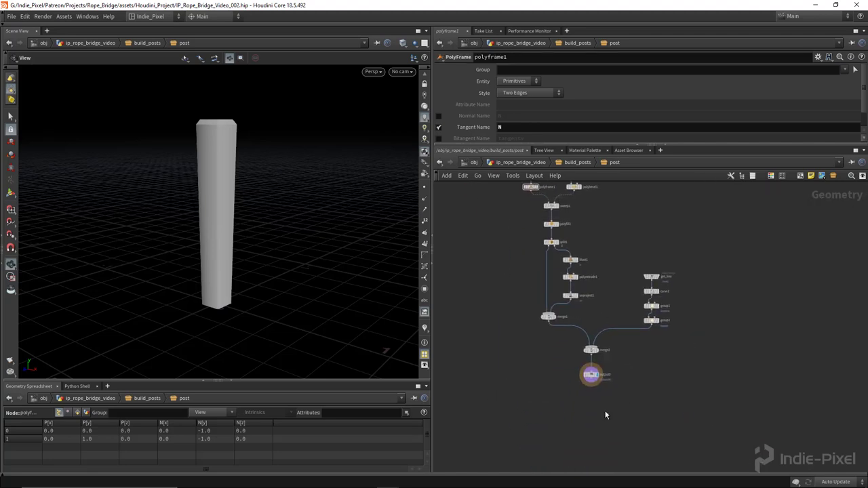
scroll(601, 410, "up", 3)
left_click_drag(267, 265, 230, 258)
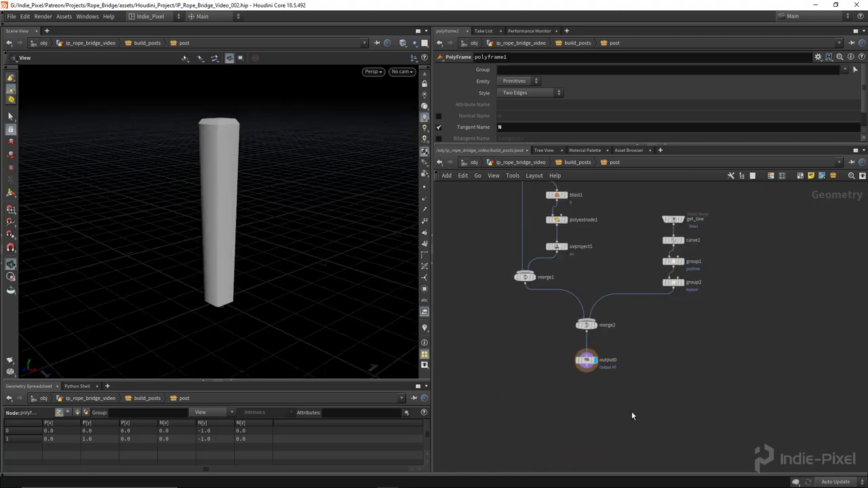
middle_click_drag(629, 412, 569, 347)
key("Tab")
type("wr")
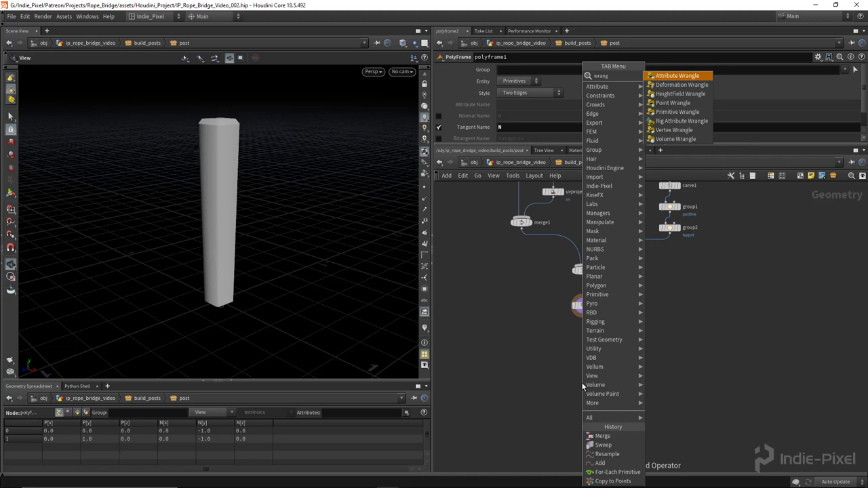
key("Return")
left_click(582, 382)
scroll(578, 333, "up", 4)
left_click_drag(579, 454, 581, 355)
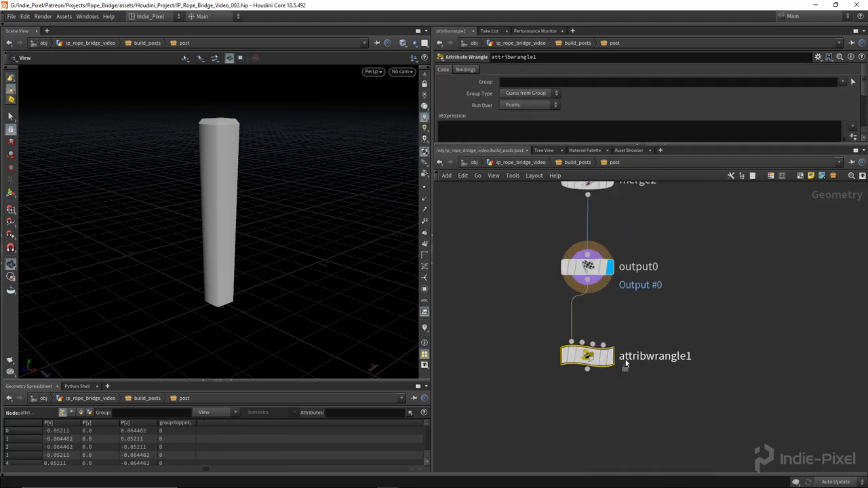
- Rename the wrangle to ramp, display its result, and make more room for its VEXpression
double_click(647, 357)
type("ramp")
key("Return")
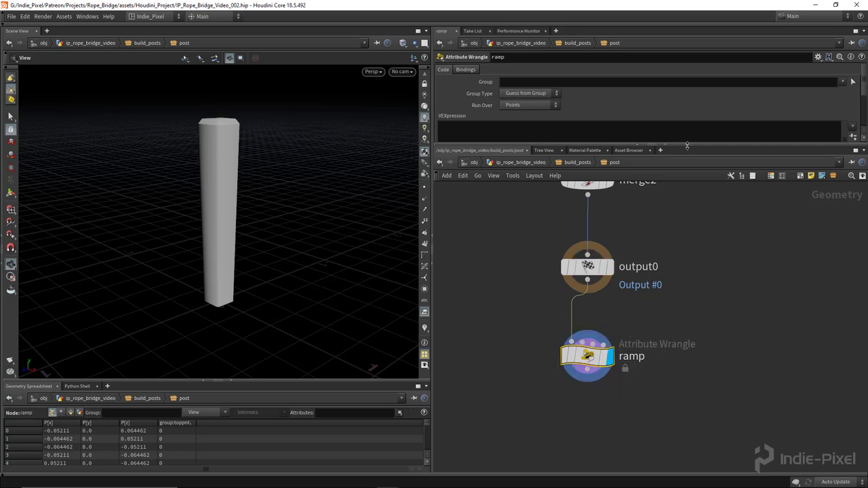
left_click_drag(684, 142, 684, 245)
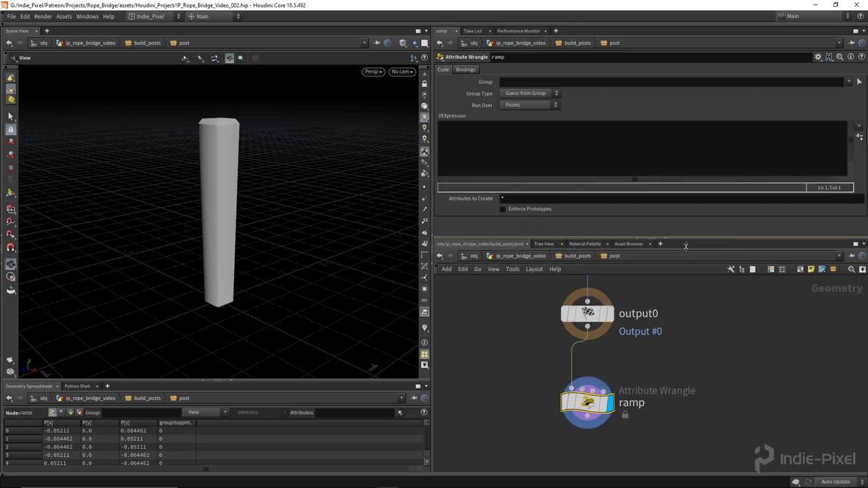
- Write the line vector size = getbbox_size(0); in the ramp wrangle's VEXpression
left_click(519, 150)
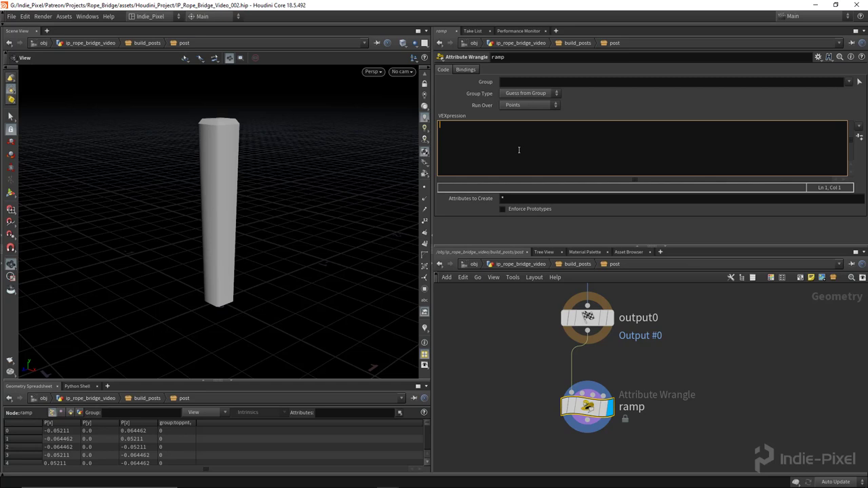
left_click_drag(217, 306, 218, 300)
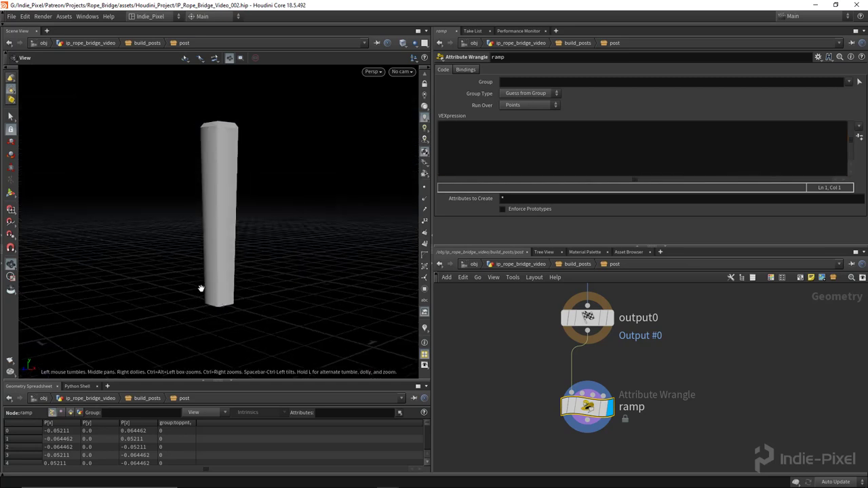
left_click(497, 140)
type("vector ")
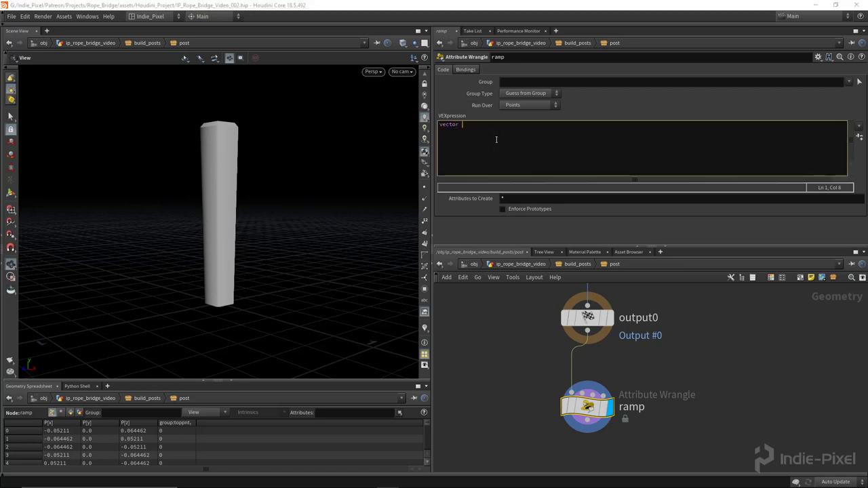
type("size = get")
key("Down")
key("Down")
key("Down")
key("Down")
key("Down")
key("Down")
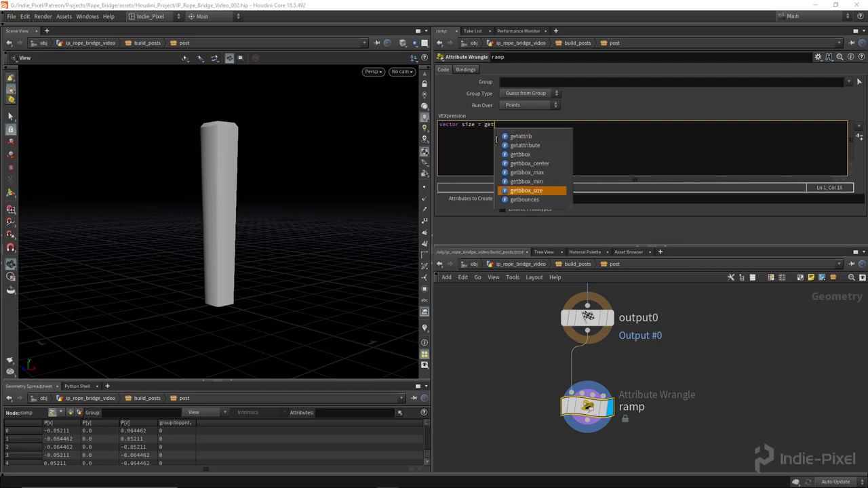
key("Return")
type("()")
key("Left")
type("00")
key("End")
type(";")
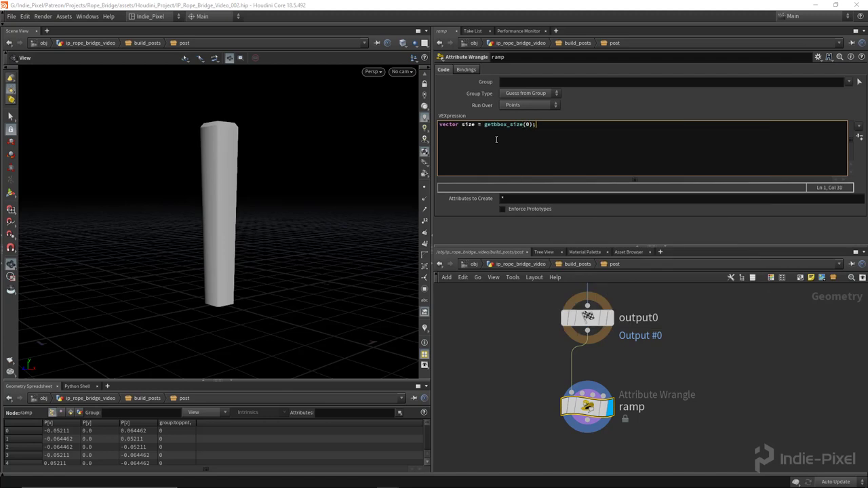
- Declare vectors boxmin and boxmax on a new line above the size declaration in the ramp wrangle's VEXpression
mouse_move(224, 304)
left_mouse_down()
mouse_move(196, 304)
mouse_move(250, 308)
mouse_move(233, 310)
left_mouse_up()
left_click(565, 124)
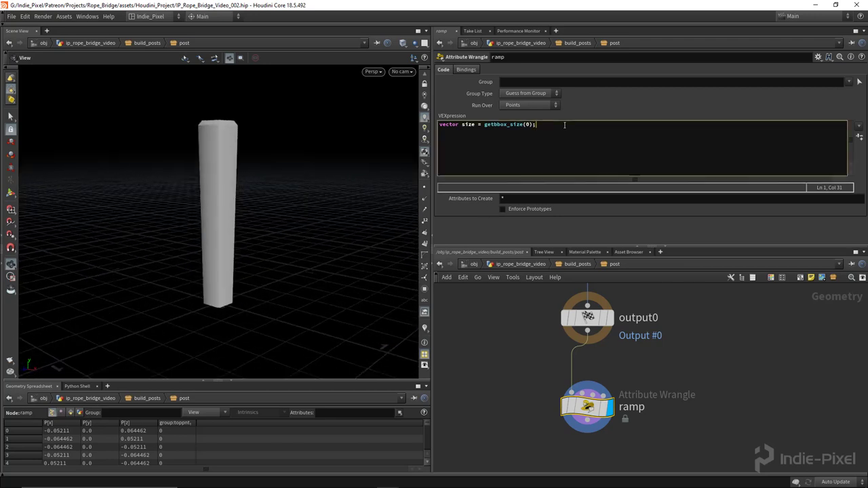
key("Home")
key("Return")
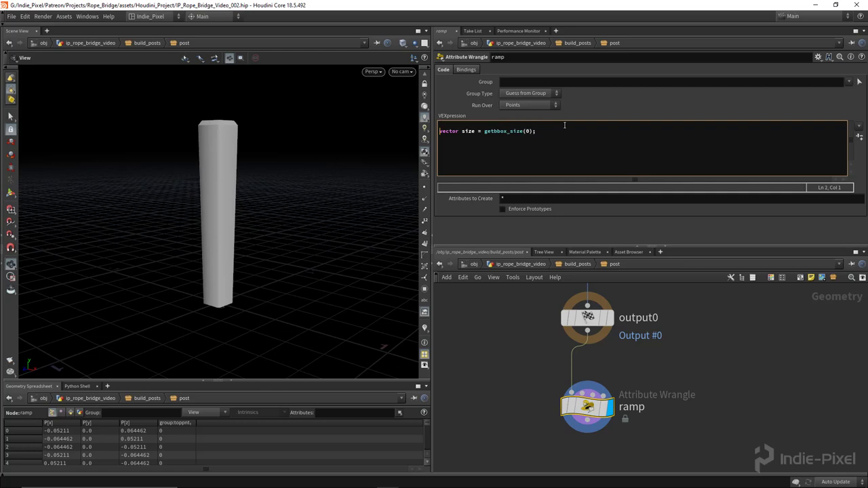
type("vector boxmin, bo")
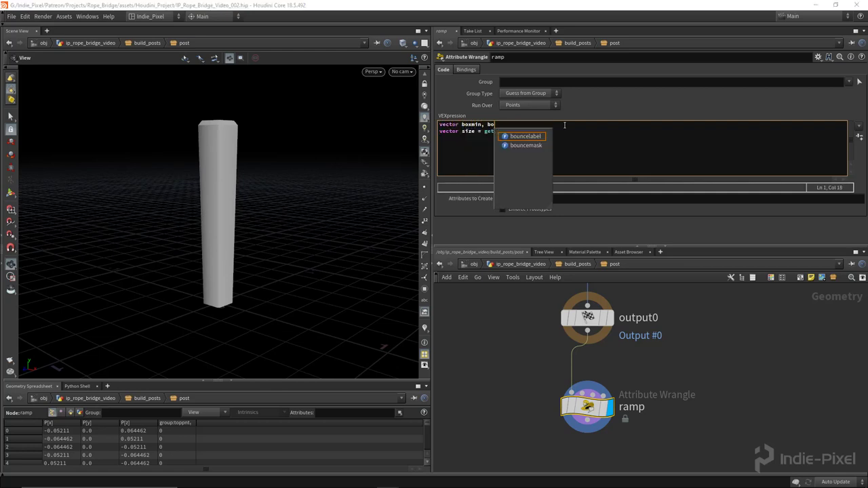
type("xmax = get")
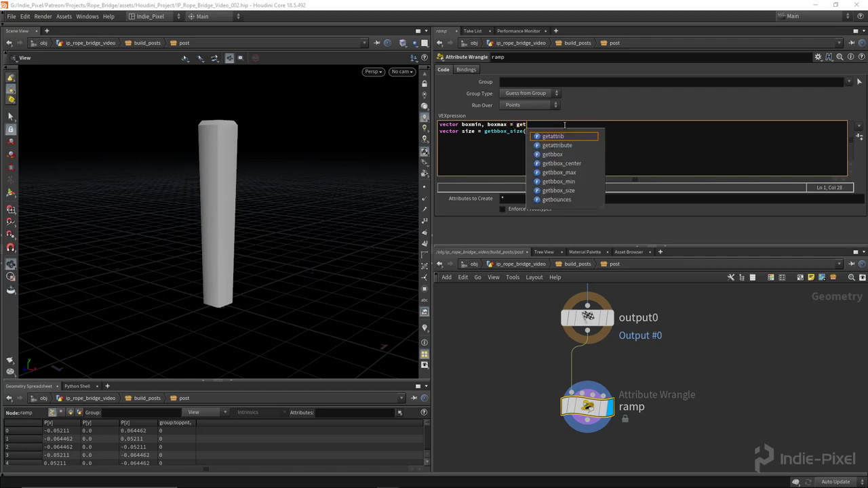
key("Down")
key("Down")
key("Down")
key("Down")
key("Down")
key("Down")
key("Up")
key("Up")
key("Up")
type("bbox")
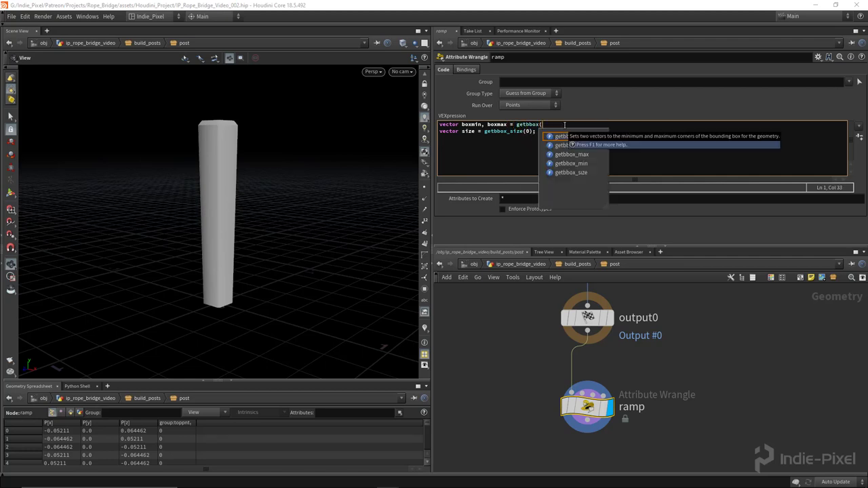
type("(0")
type(", boxmin, box")
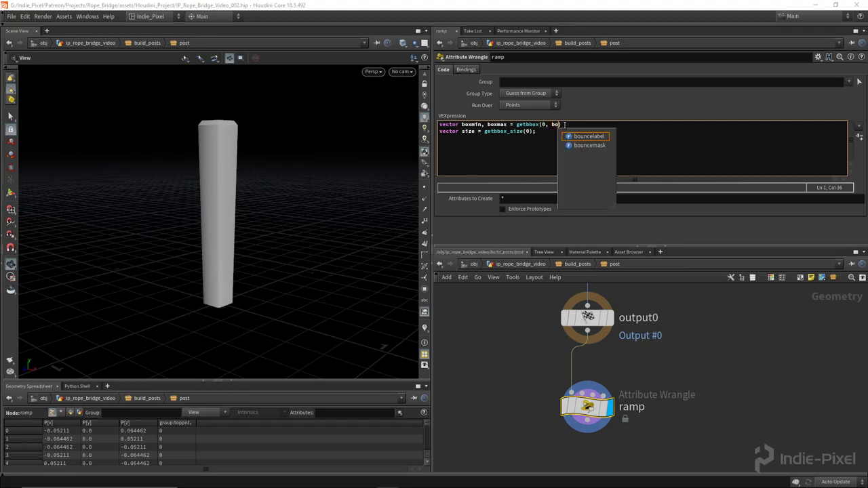
type("amx")
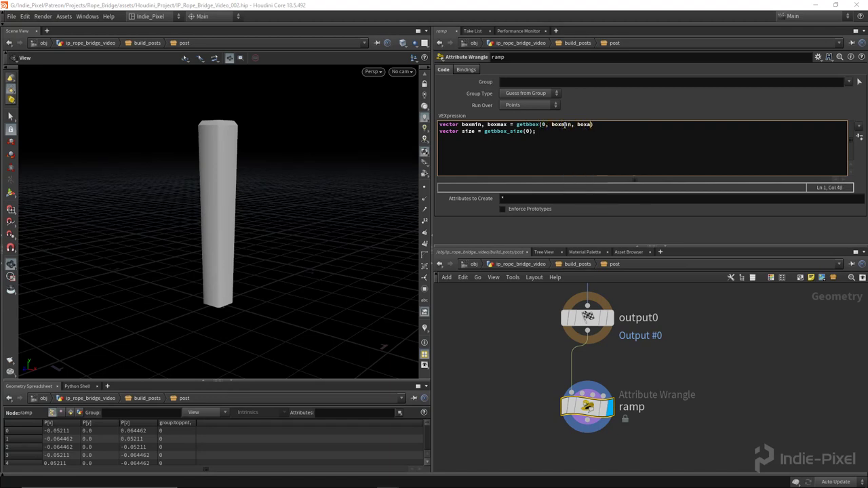
key("BackSpace")
key("BackSpace")
key("BackSpace")
type("max")
key("BackSpace")
key("shift+Left")
key("shift+Left")
key("shift+Left")
key("shift+Left")
key("shift+Left")
key("shift+Left")
key("shift+Left")
key("shift+Left")
key("shift+Left")
key("shift+Left")
key("shift+Left")
key("shift+Left")
key("shift+Left")
key("shift+Left")
key("shift+Left")
key("shift+Left")
key("shift+Left")
key("shift+Left")
key("shift+Left")
key("shift+Left")
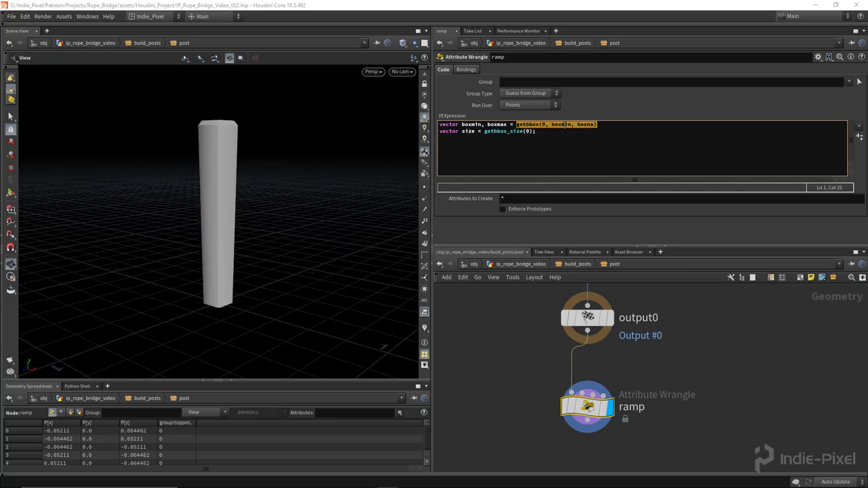
key("BackSpace")
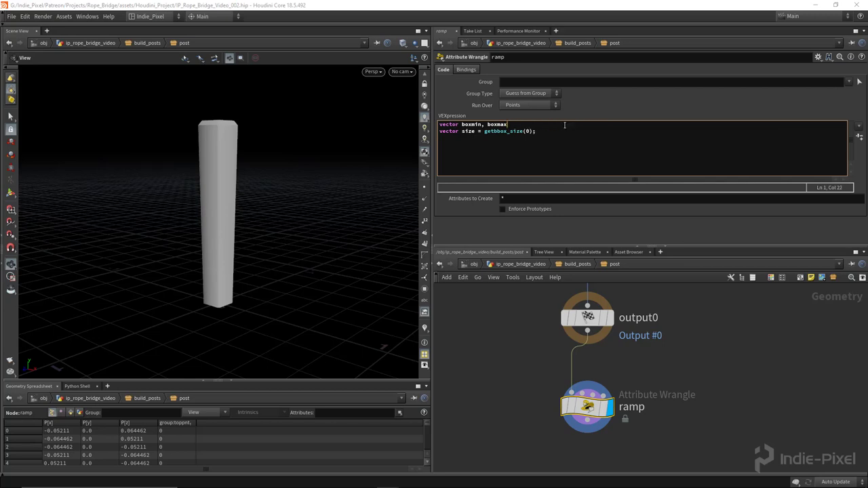
- Add the line getbbox(0, boxmin, boxmax); below the boxmin and boxmax declaration
key("Return")
type("getbbox(0, boxmin, boxma")
key("BackSpace")
type("max")
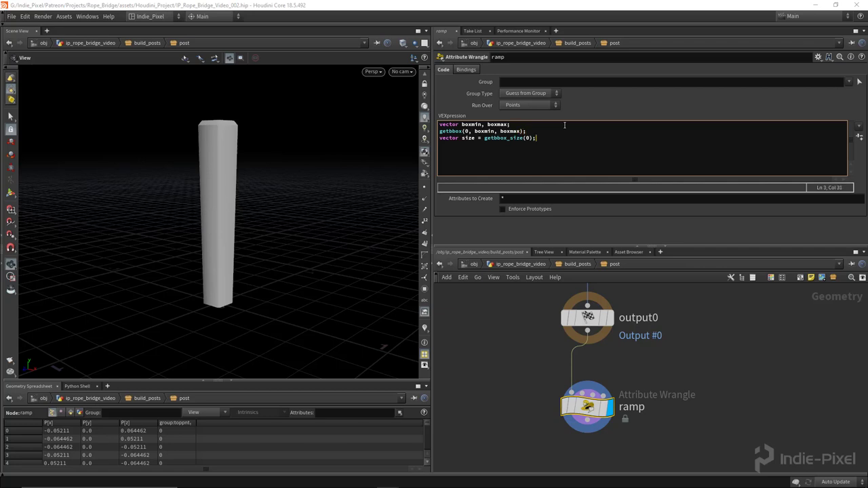
- Look up the help page of the getbbox VEX function to examine its signatures
left_click(454, 131)
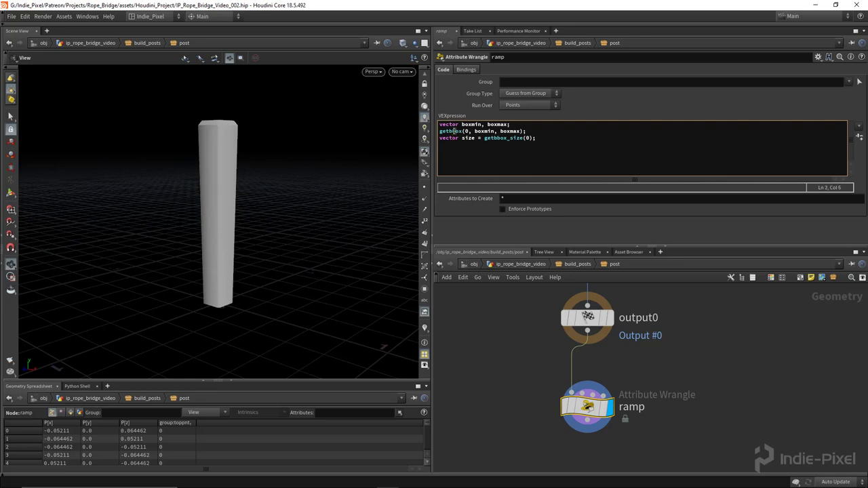
key("F1")
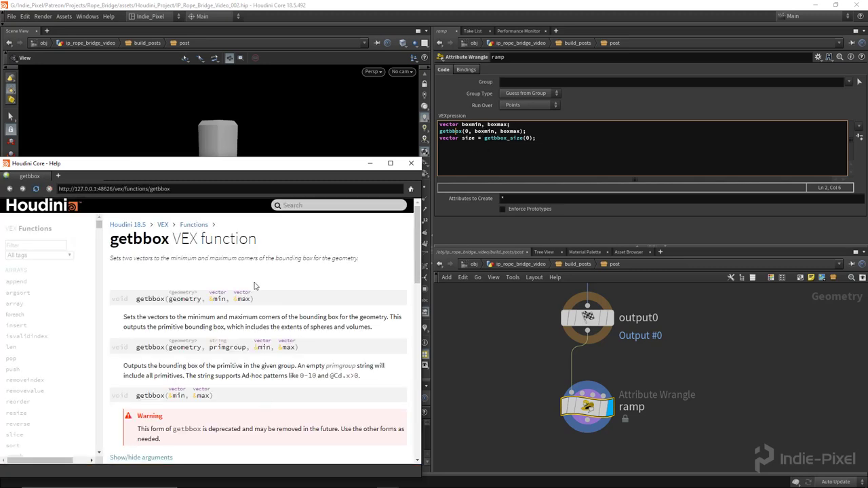
mouse_move(211, 303)
left_mouse_down()
mouse_move(232, 301)
mouse_move(210, 303)
left_mouse_up()
left_click(411, 163)
left_click(588, 150)
key("Return")
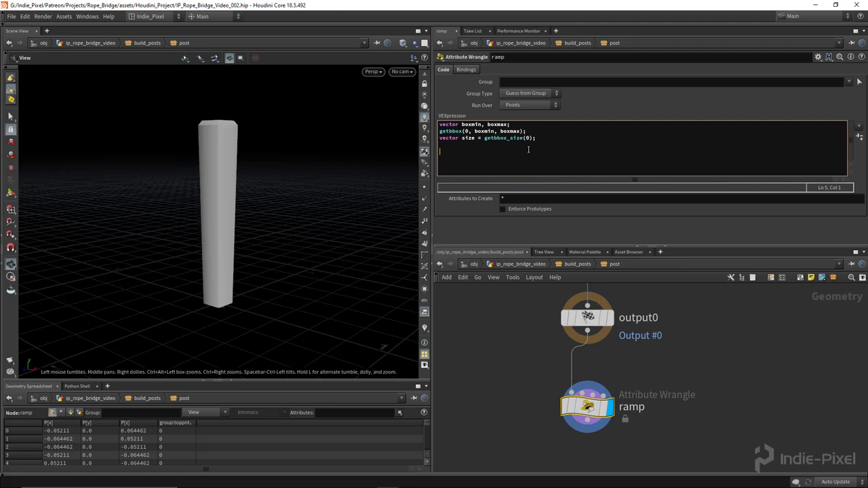
type("@Cd = fit()")
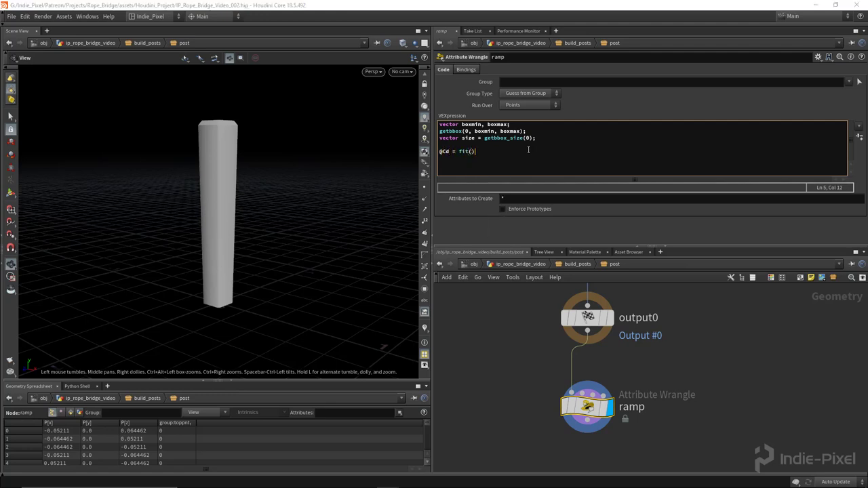
type("@py.,")
key("BackSpace")
key("BackSpace")
key("BackSpace")
type("P.y, boxmin.y, max")
key("BackSpace")
key("BackSpace")
key("BackSpace")
type("boxmax.y, 0, 1")
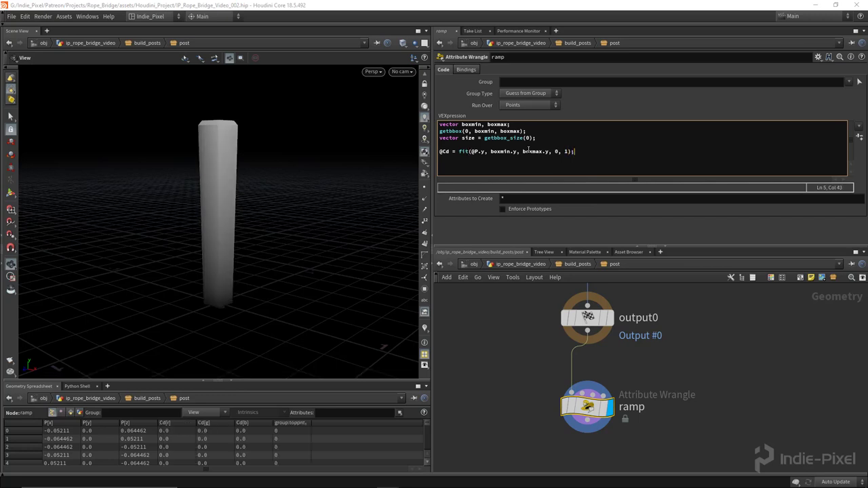
double_click(445, 151)
key("BackSpace")
key("BackSpace")
type("float ")
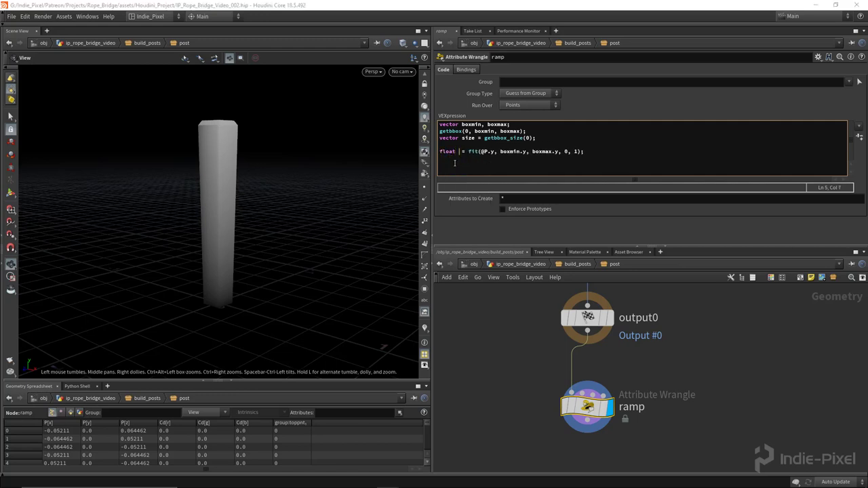
type("ramp")
key("Down")
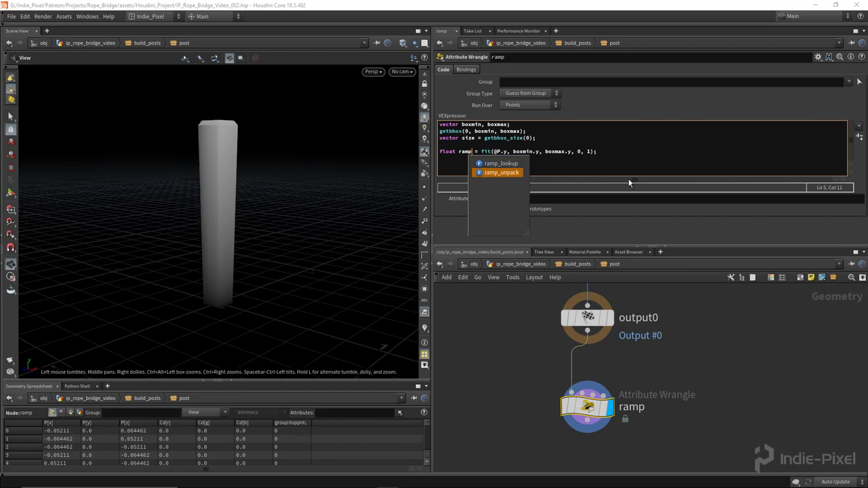
key("Escape")
left_click(637, 155)
key("Return")
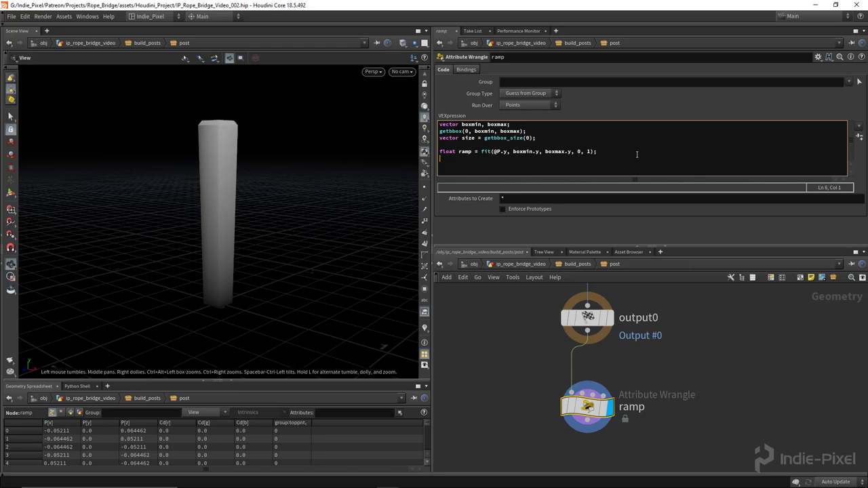
type("@Cd = chramp(\"")
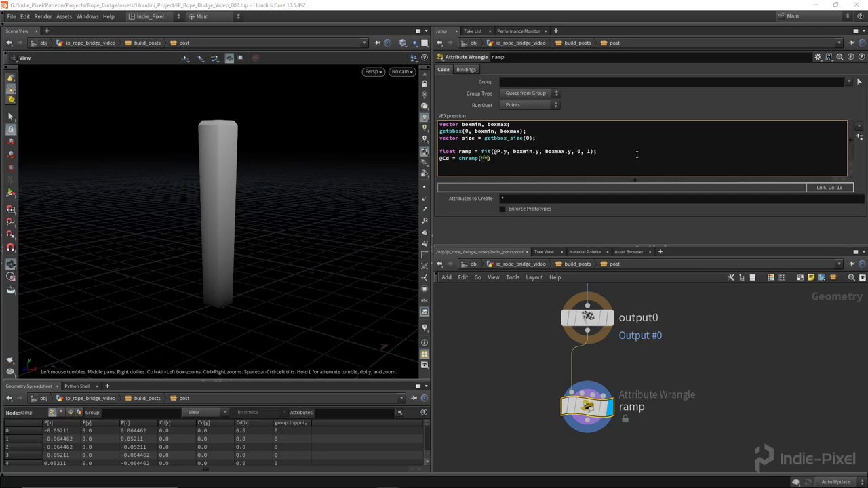
type("gradient\",")
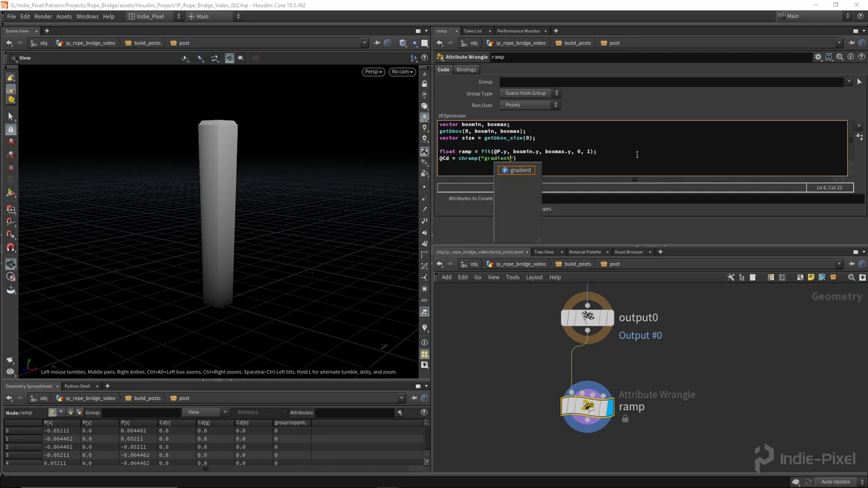
type(" ramp)")
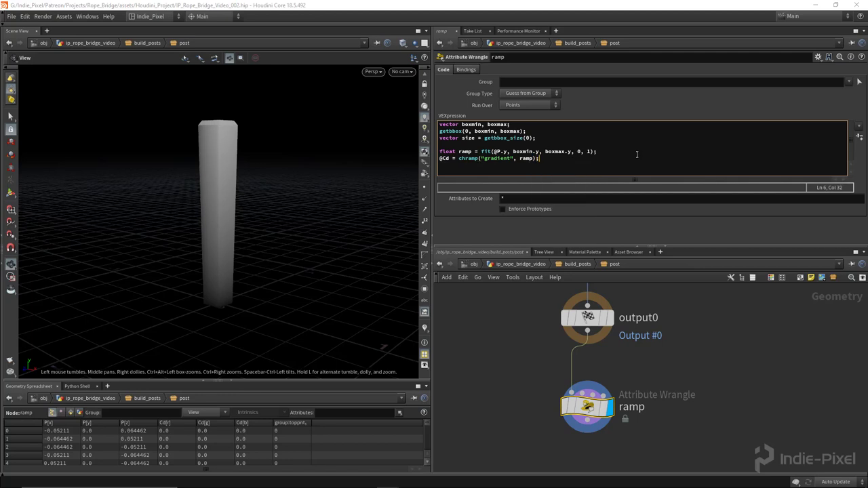
- Generate the Gradient ramp parameter from the wrangle code and select the ramp's first point
left_click(859, 136)
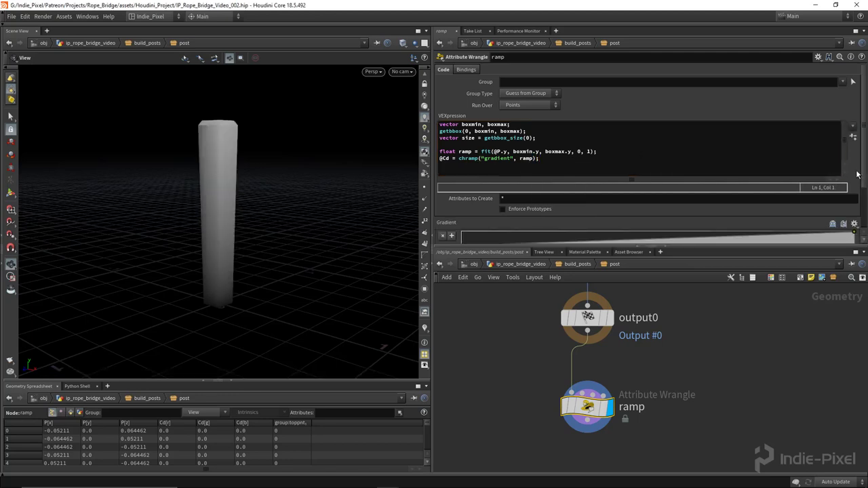
scroll(804, 219, "down", 3)
mouse_move(854, 191)
left_mouse_down()
mouse_move(626, 193)
mouse_move(827, 199)
mouse_move(510, 202)
mouse_move(856, 193)
left_mouse_up()
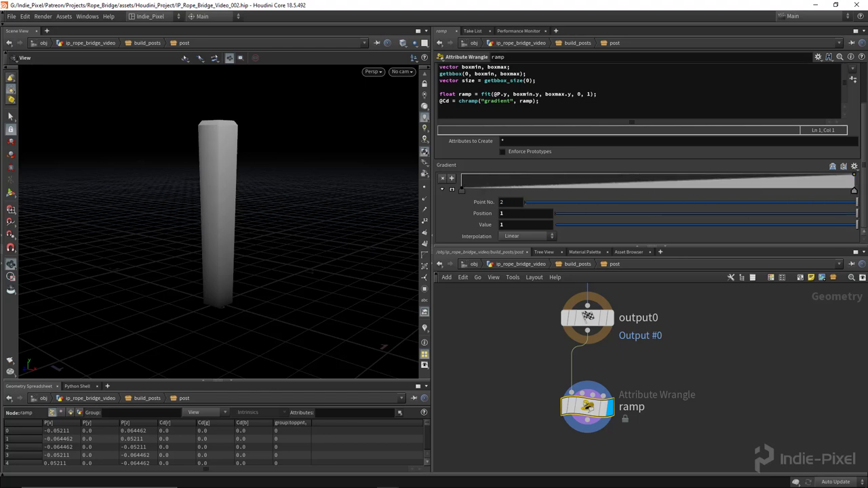
mouse_move(460, 191)
left_mouse_down()
mouse_move(852, 190)
mouse_move(461, 191)
left_mouse_up()
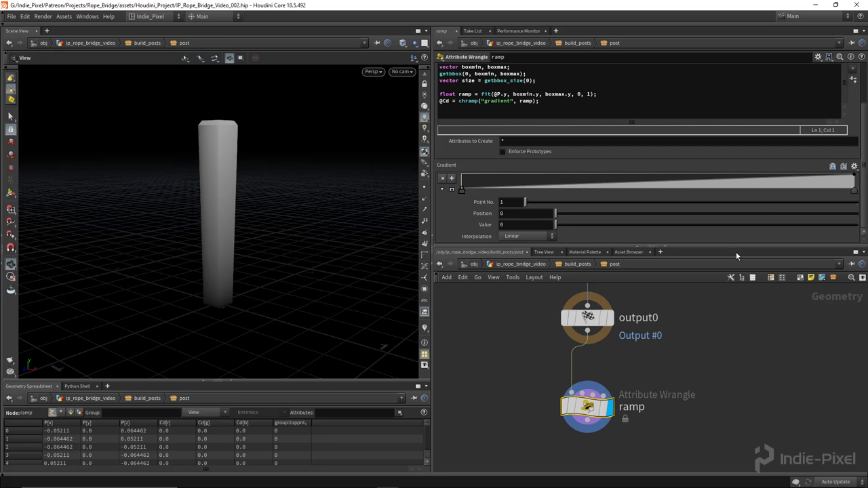
- Set the line1 node's Points to 5 and check the post's added segments in wireframe display
left_click_drag(735, 246, 735, 172)
scroll(691, 394, "down", 5)
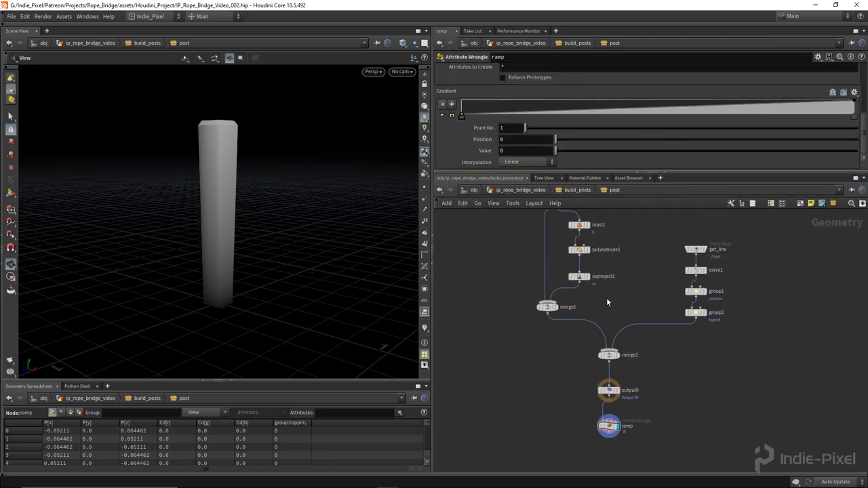
middle_click_drag(606, 302, 606, 360)
left_click_drag(297, 225, 323, 237)
key("w")
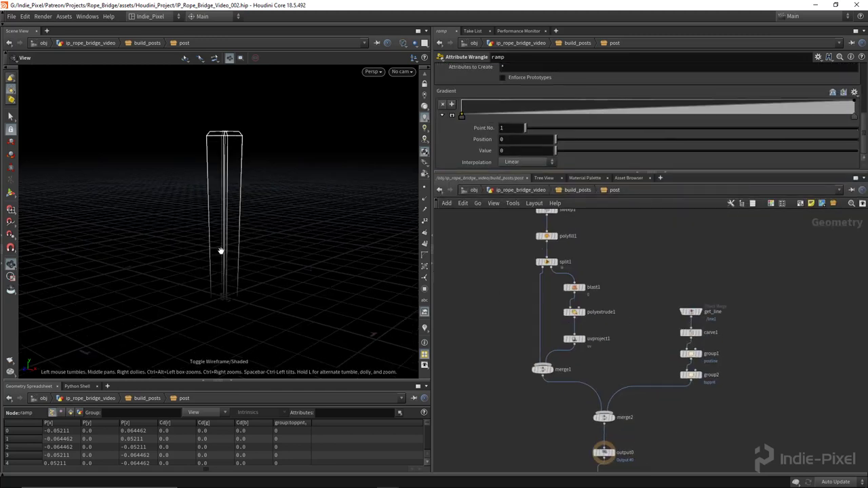
key("w")
middle_click_drag(582, 251, 600, 330)
scroll(575, 266, "up", 3)
left_click(535, 293)
left_click_drag(567, 117, 586, 115)
key("w")
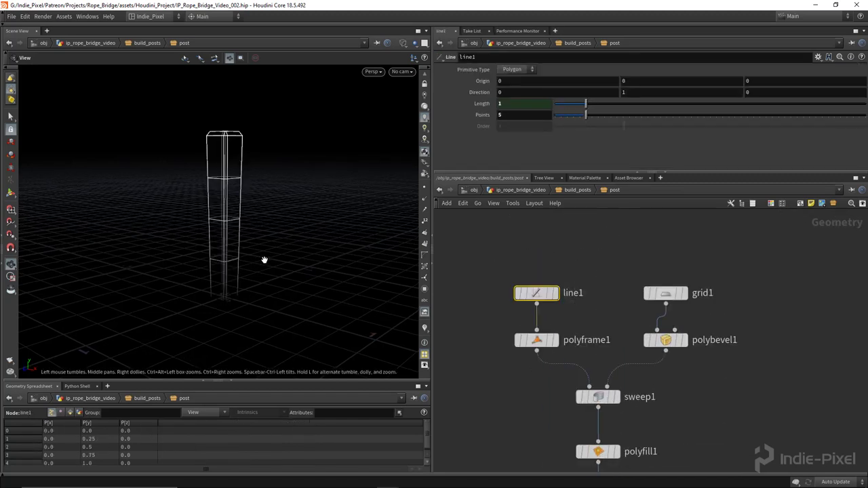
key("w")
- Move the first point of the ramp wrangle's Gradient to a position of about 0.169
scroll(621, 343, "down", 4)
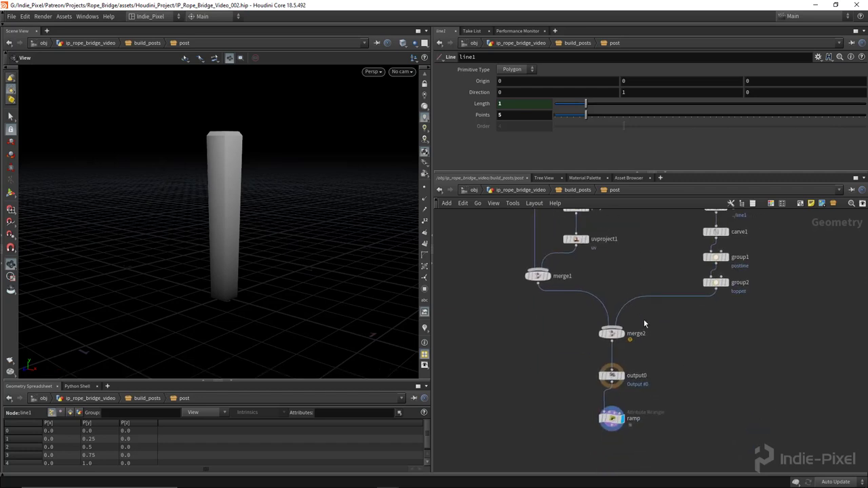
scroll(648, 417, "up", 3)
left_click(561, 422)
mouse_move(462, 116)
left_mouse_down()
mouse_move(703, 113)
mouse_move(540, 113)
mouse_move(528, 102)
left_mouse_up()
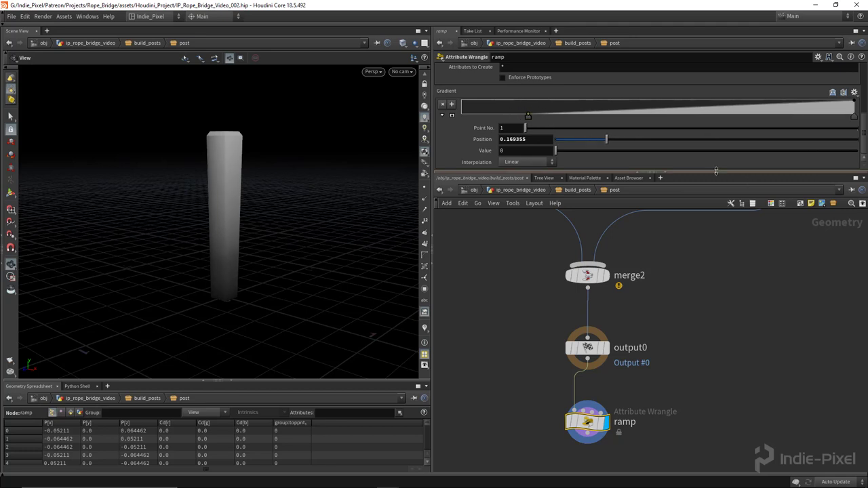
left_click_drag(748, 173, 748, 225)
scroll(638, 136, "up", 5)
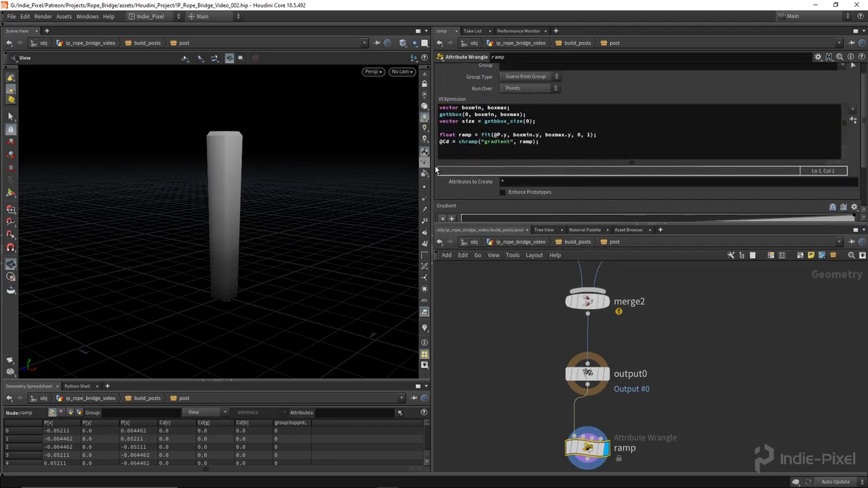
left_click_drag(677, 225, 679, 195)
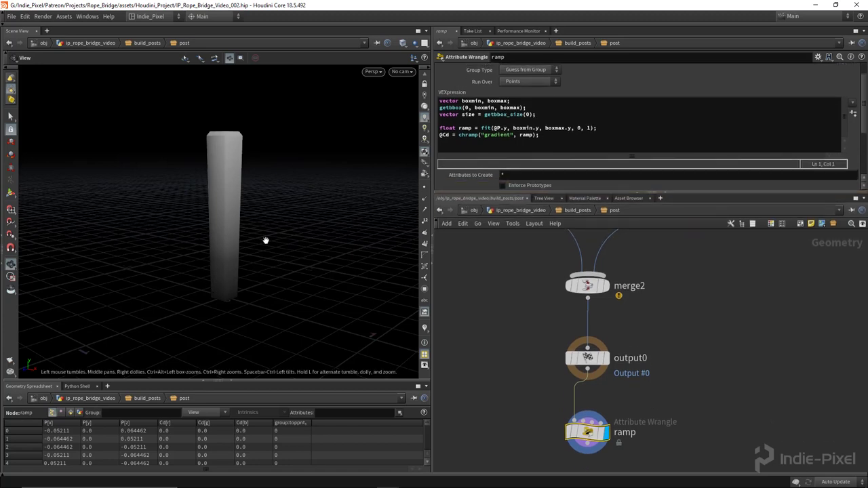
left_click_drag(230, 219, 207, 225)
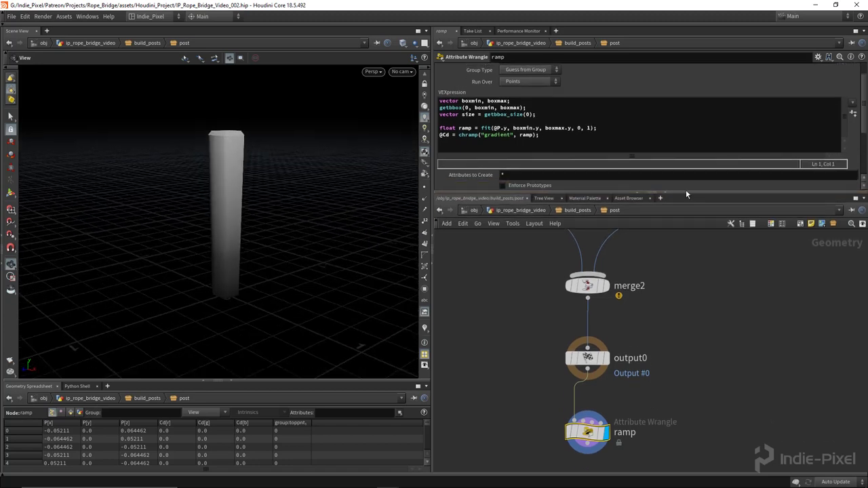
left_click(448, 134)
key("BackSpace")
key("BackSpace")
key("Left")
type("f")
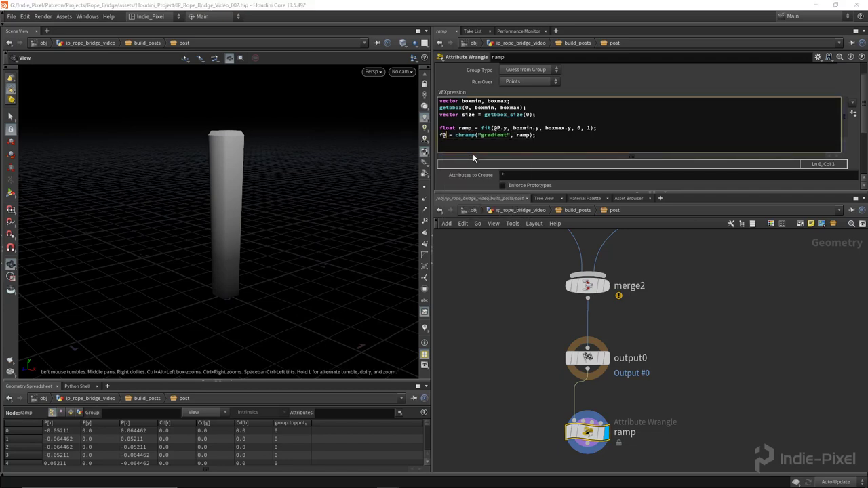
key("Right")
key("Right")
type("gradient")
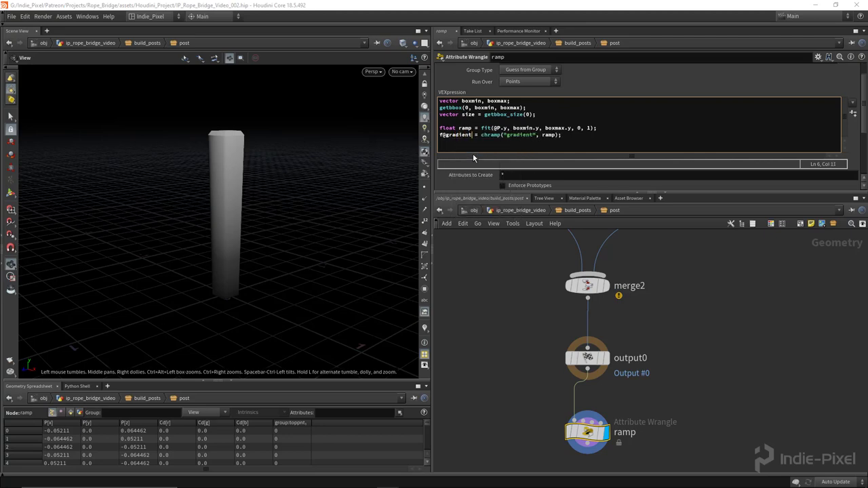
- Add a Color node below the ramp wrangle in the post network
scroll(644, 320, "down", 3)
key("Tab")
type("color")
key("Return")
left_click(573, 400)
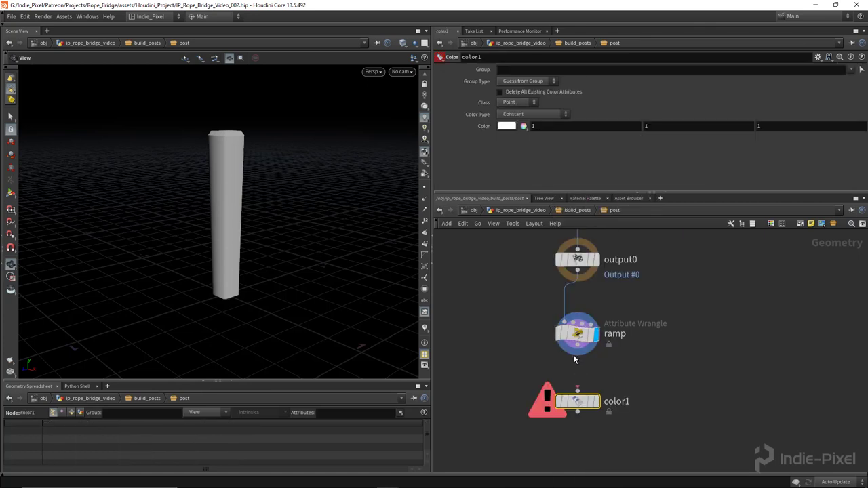
- Connect the color1 node after the ramp wrangle and color the post with Ramp from Attribute using the gradient attribute
left_click_drag(578, 401, 577, 378)
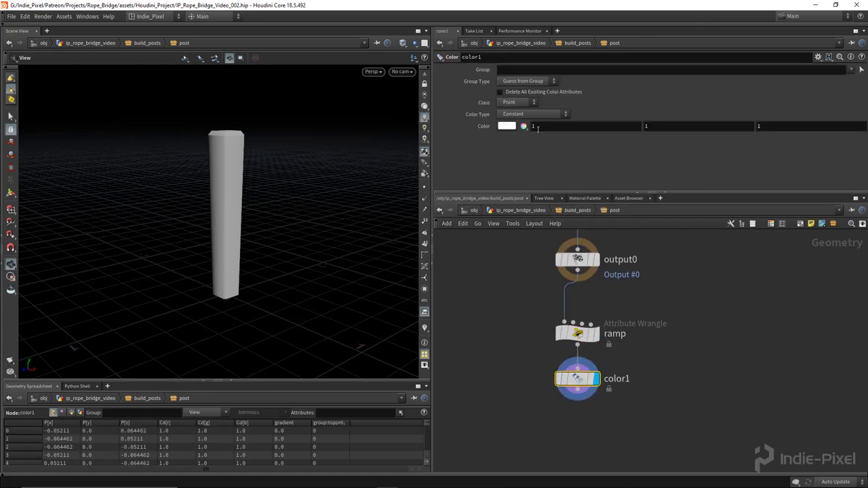
left_click(529, 114)
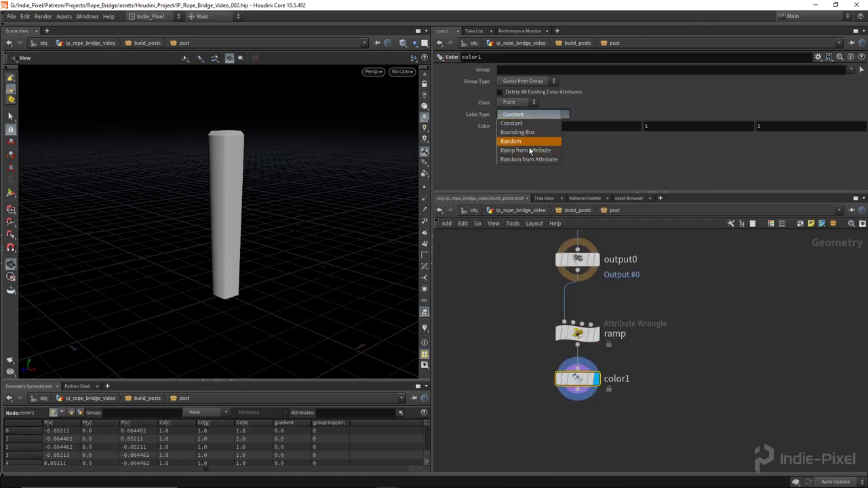
left_click(525, 151)
left_click(860, 126)
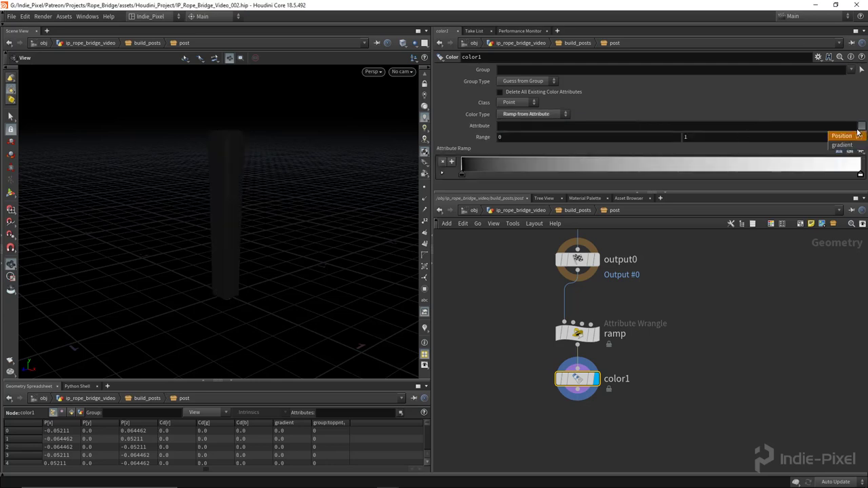
left_click(847, 134)
mouse_move(463, 178)
left_mouse_down()
mouse_move(542, 178)
mouse_move(447, 181)
left_mouse_up()
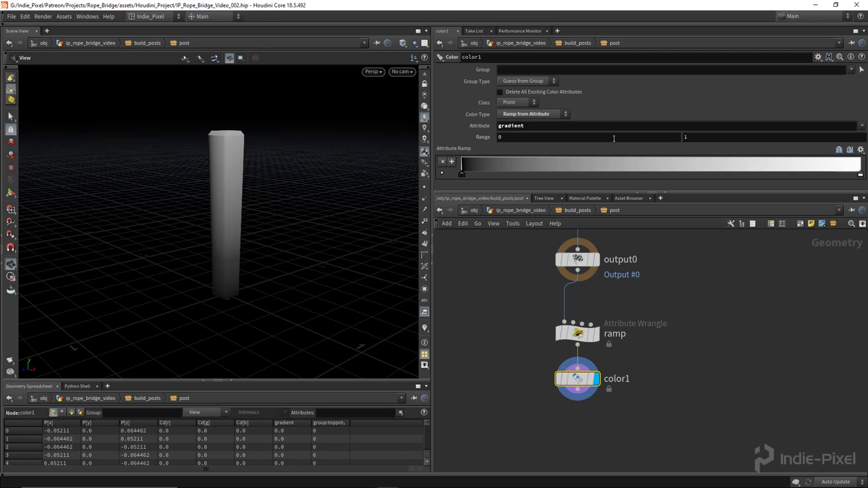
- Examine the fit and chramp lines in the ramp wrangle's VEX code
left_click(577, 333)
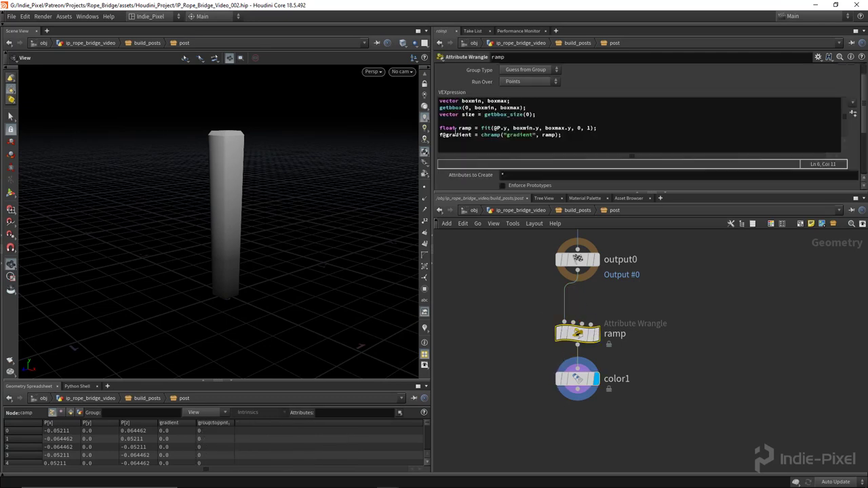
left_click_drag(460, 127, 483, 189)
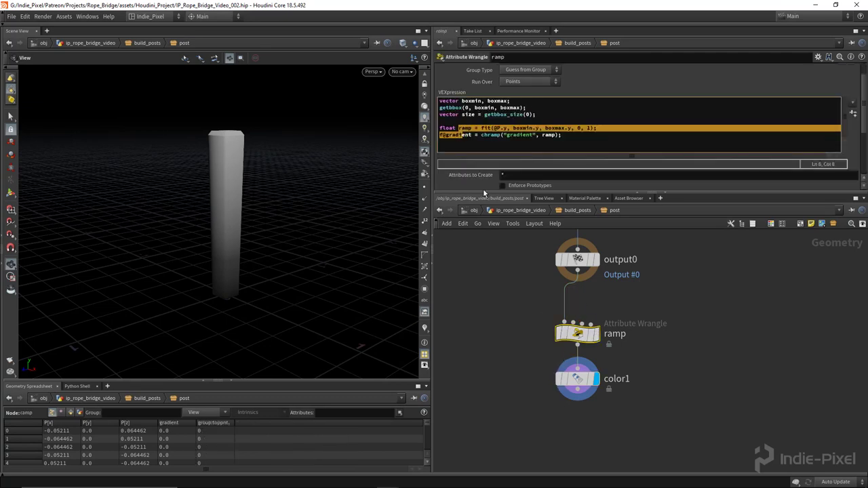
left_click(500, 134)
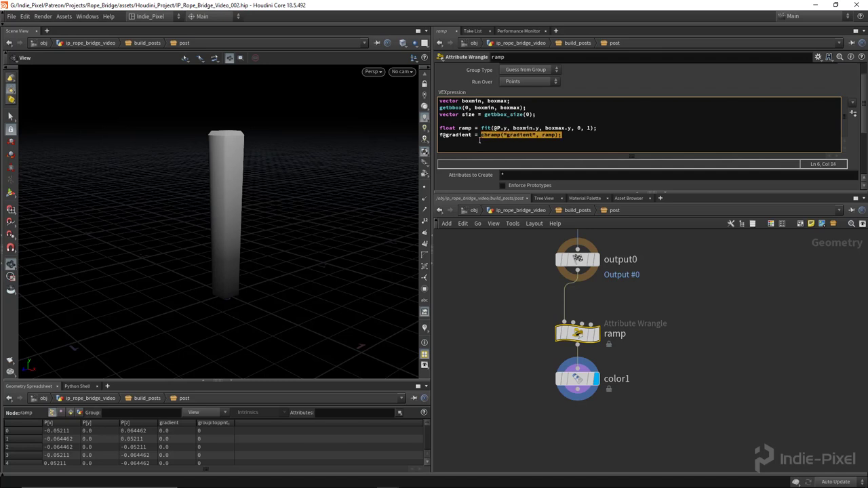
- Assign the fit(@P.y, boxmin.y, boxmax.y, 0, 1) expression directly to f@gradient in the ramp wrangle, removing the float ramp variable and chramp call
key("Up")
key("shift+End")
key("ctrl+c")
key("BackSpace")
type("=")
key("ctrl+v")
key("Up")
key("shift+Home")
key("BackSpace")
key("BackSpace")
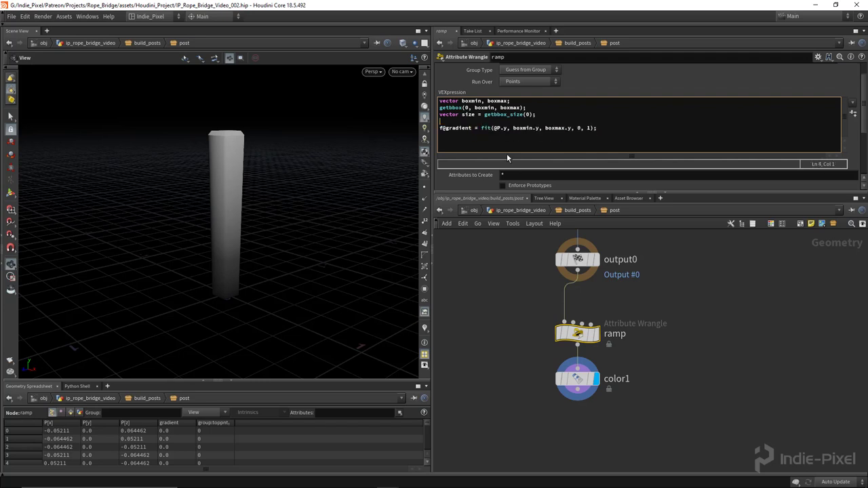
- Delete all spare parameters from the ramp wrangle and move color1 slightly further below it
left_click(853, 113)
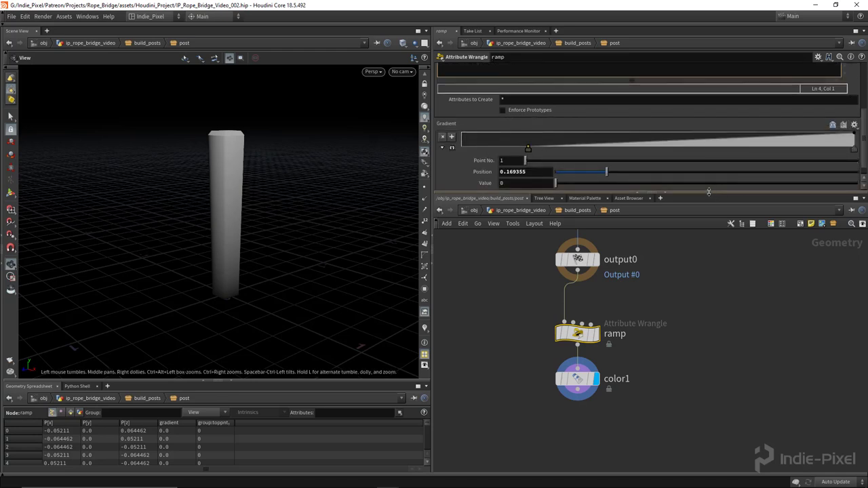
left_click_drag(709, 191, 664, 280)
scroll(818, 123, "up", 1)
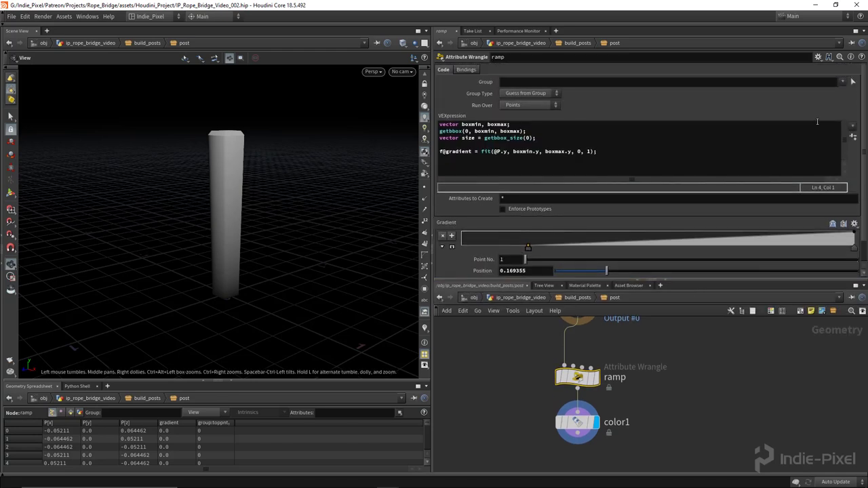
left_click(818, 57)
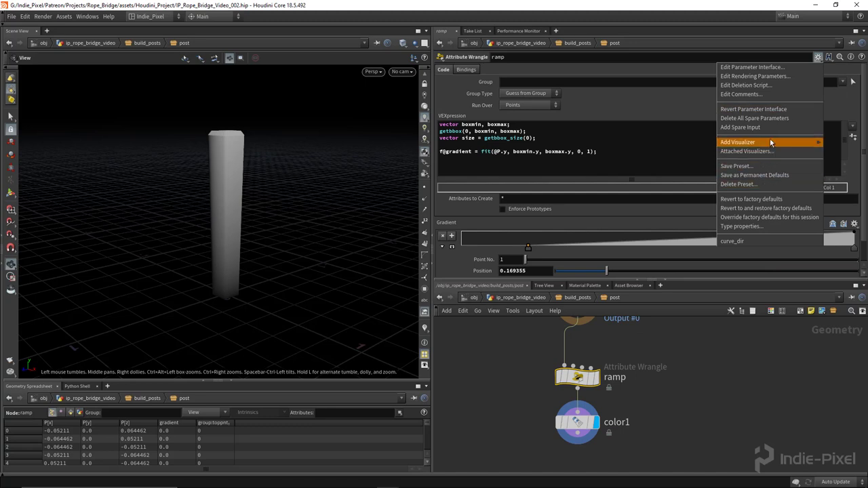
left_click(751, 118)
left_click_drag(689, 279, 689, 235)
left_click_drag(203, 230, 177, 234)
left_click_drag(577, 354, 577, 365)
- Set the start colour of color1's attribute ramp to a muted olive green, about RGB 0.1875, 0.3, 0.051
left_click(577, 399)
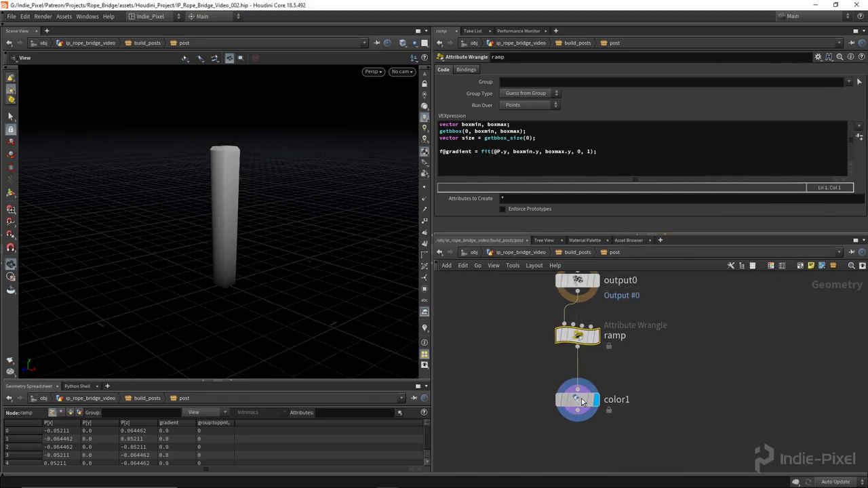
mouse_move(464, 174)
left_mouse_down()
mouse_move(494, 172)
mouse_move(462, 173)
left_mouse_up()
double_click(463, 174)
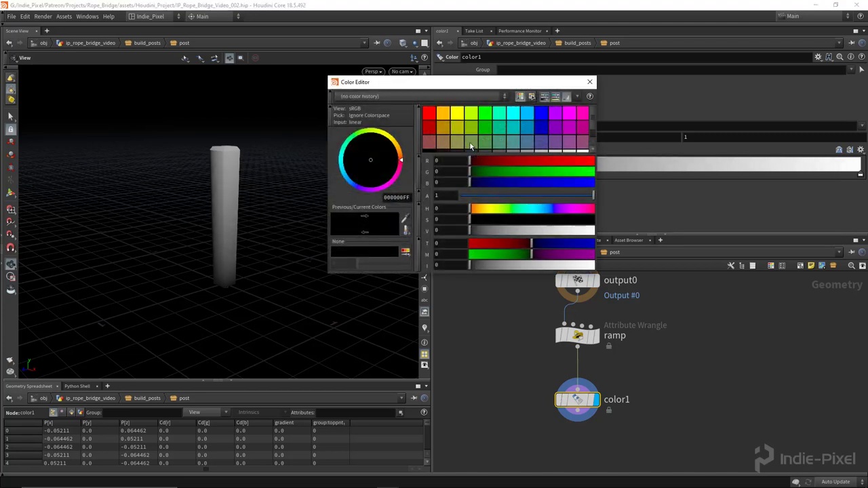
left_click(471, 144)
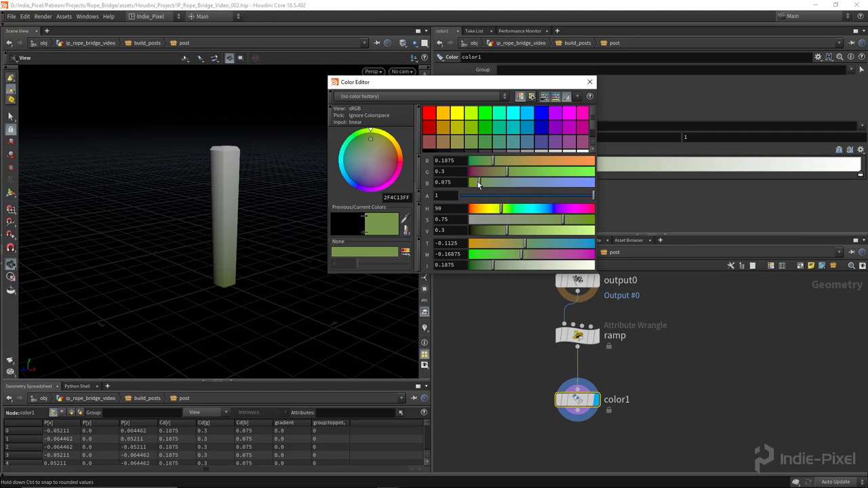
left_click(588, 81)
- Set the end colour of the attribute ramp to brown with hue 30 and lower its value to 0.208
double_click(859, 175)
left_click(444, 144)
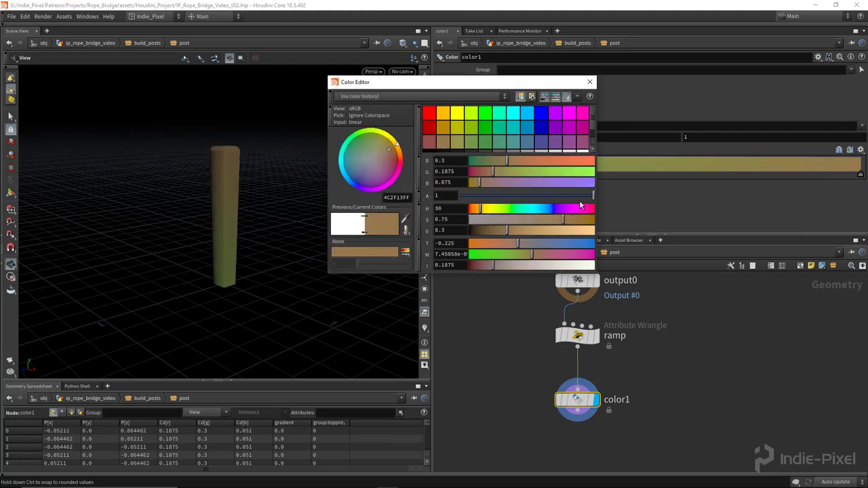
left_click_drag(500, 236, 499, 235)
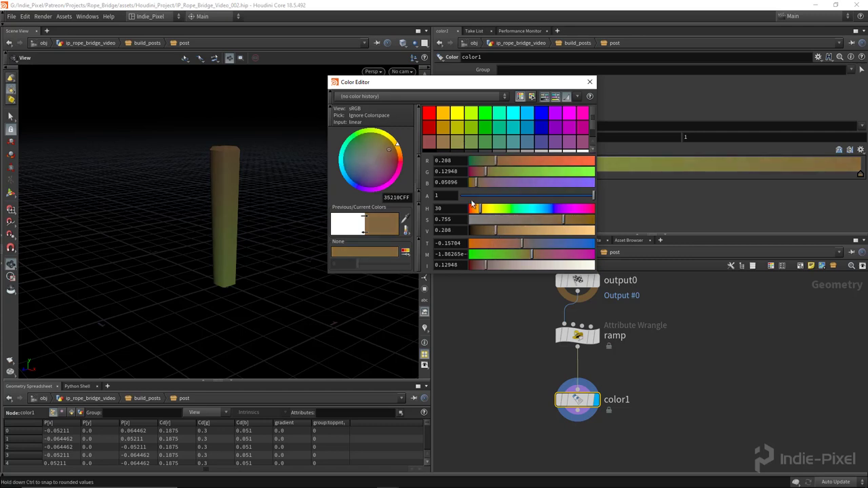
left_click(589, 82)
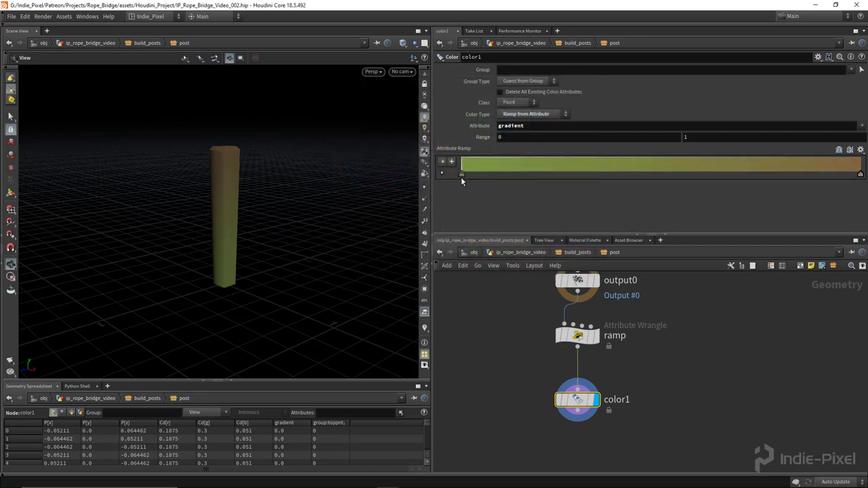
- Change the ramp's start colour to a dark olive brown with hue about 56, saturation about 0.84 and value 0.058
double_click(461, 175)
left_click_drag(374, 137, 384, 142)
left_click_drag(508, 229, 478, 234)
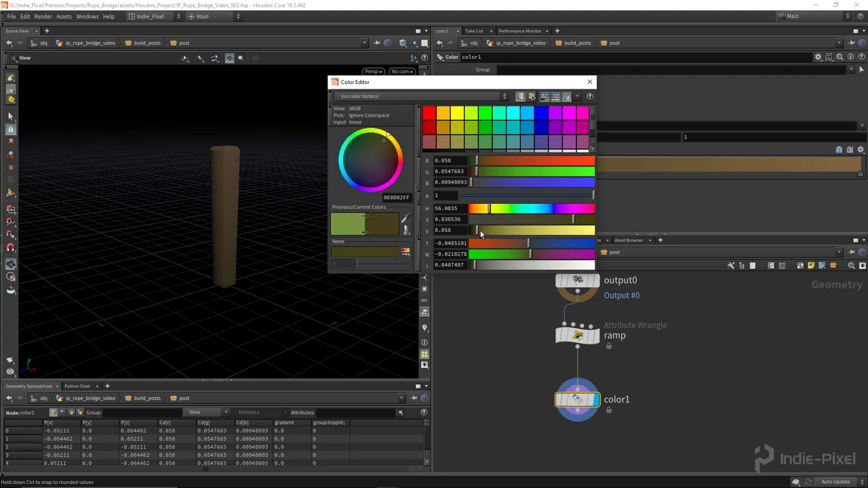
left_click(590, 82)
- Brighten the ramp's brown end colour to a value of about 0.49
double_click(862, 177)
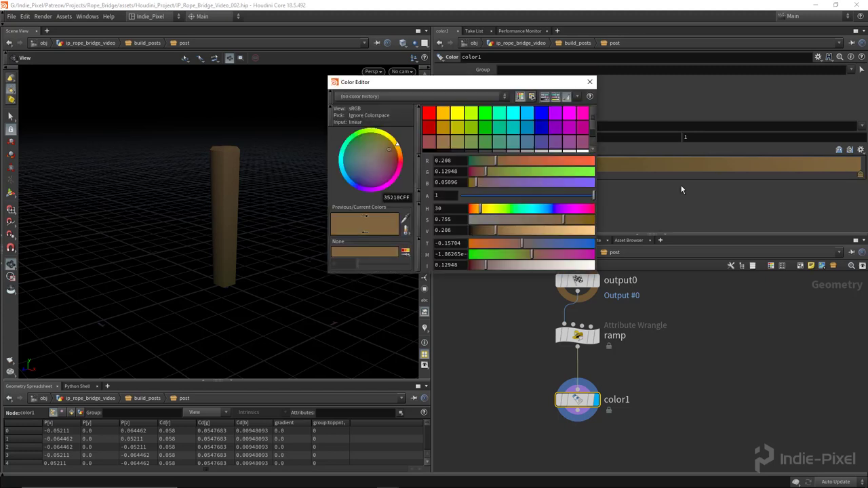
left_click_drag(520, 231, 531, 234)
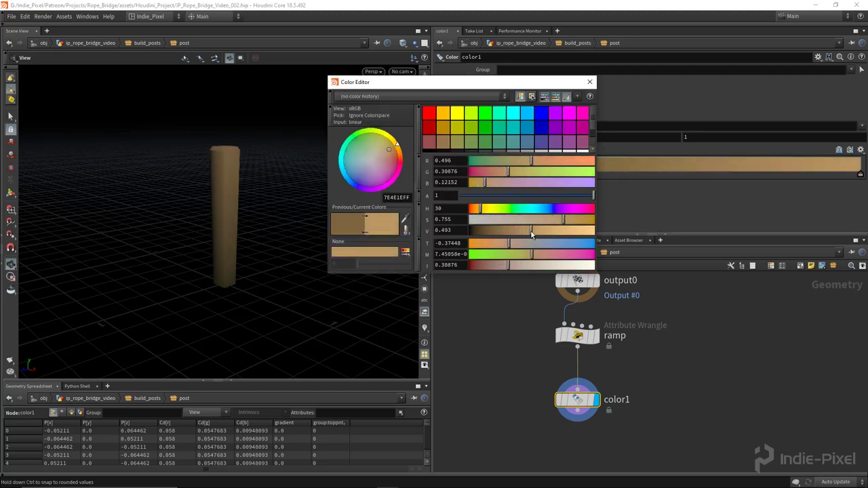
left_click(589, 82)
- Move output0 to the end of the chain below color1 and connect color1 into it
scroll(623, 378, "down", 5)
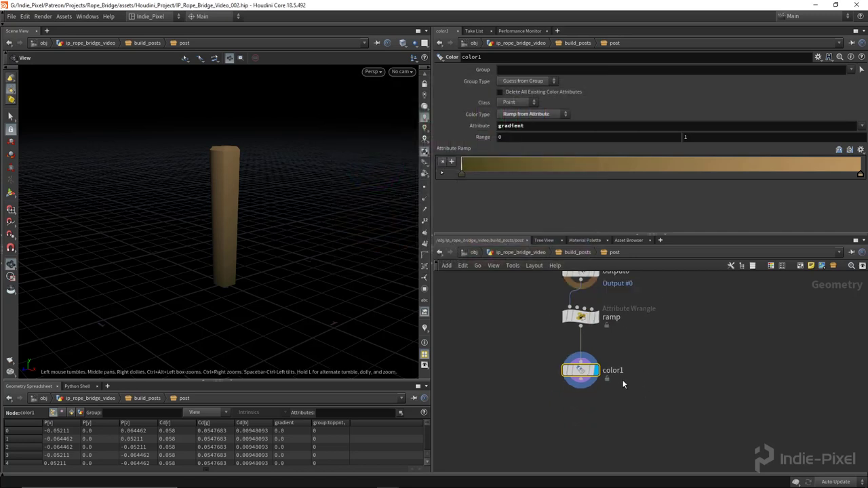
left_click_drag(680, 235, 682, 139)
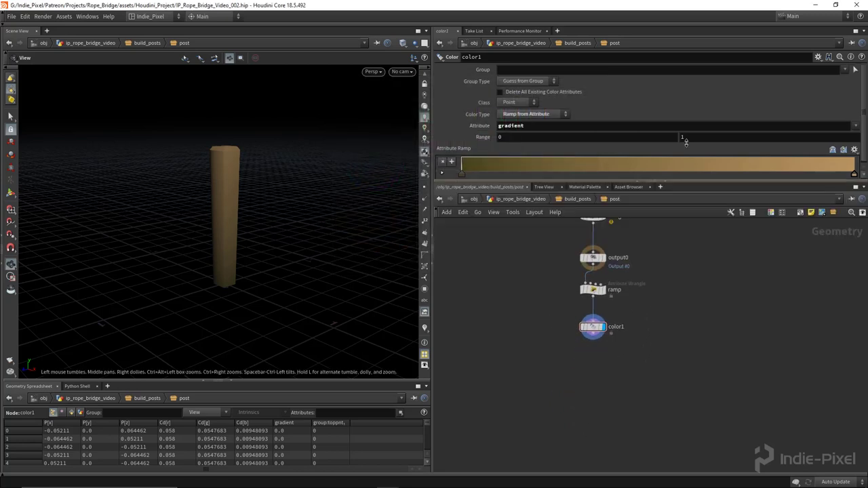
scroll(608, 366, "down", 2)
scroll(605, 363, "up", 3)
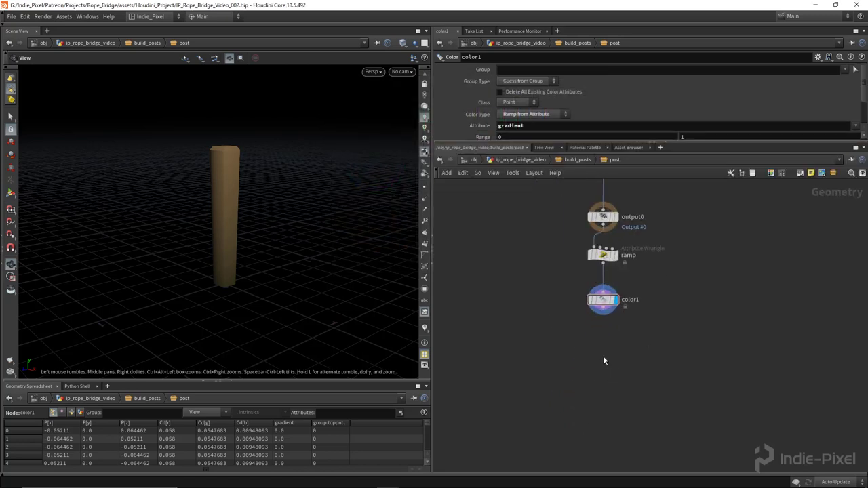
scroll(604, 305, "down", 2)
left_click_drag(603, 257, 605, 347)
scroll(606, 347, "up", 3)
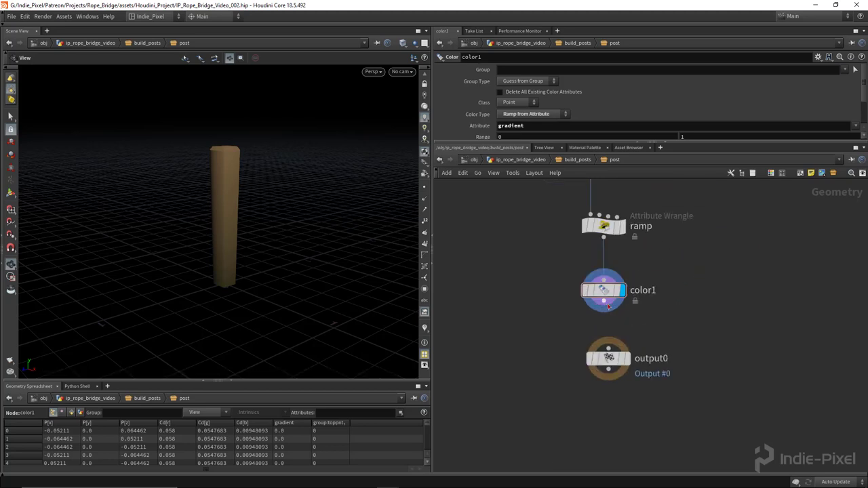
left_click(658, 334)
- Examine the coloured posts from the build_posts outputs and the parent network, and return inside build_posts
key("u")
scroll(644, 347, "down", 6)
scroll(623, 348, "down", 2)
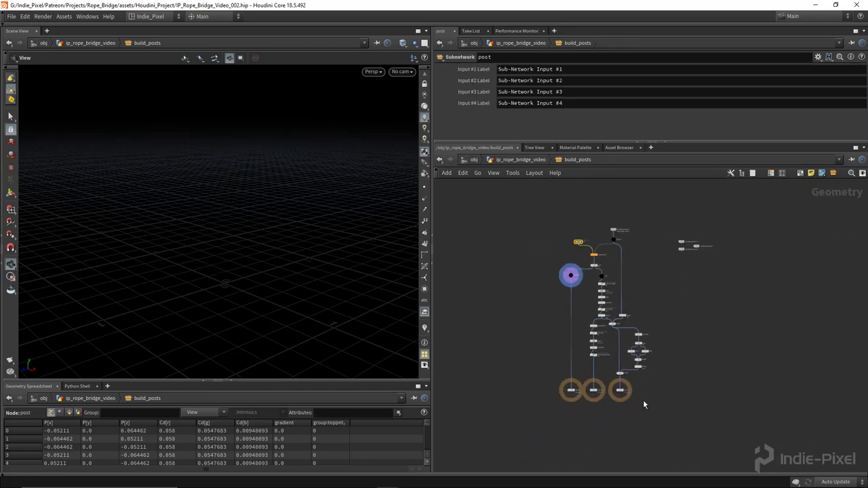
scroll(600, 387, "up", 5)
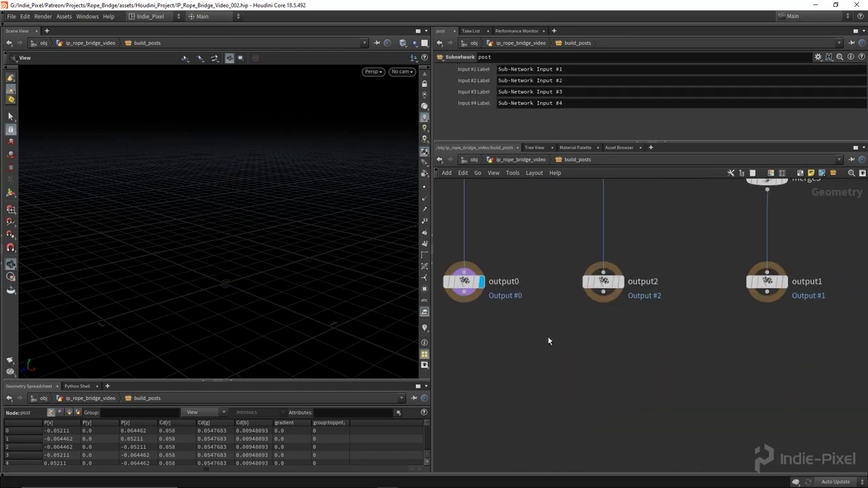
key("u")
mouse_move(176, 278)
left_mouse_down()
mouse_move(155, 267)
mouse_move(265, 297)
mouse_move(208, 303)
mouse_move(220, 327)
mouse_move(124, 301)
mouse_move(201, 305)
mouse_move(163, 290)
mouse_move(226, 278)
mouse_move(252, 306)
mouse_move(291, 277)
mouse_move(256, 278)
mouse_move(204, 223)
mouse_move(252, 333)
mouse_move(242, 304)
mouse_move(171, 285)
left_mouse_up()
double_click(601, 282)
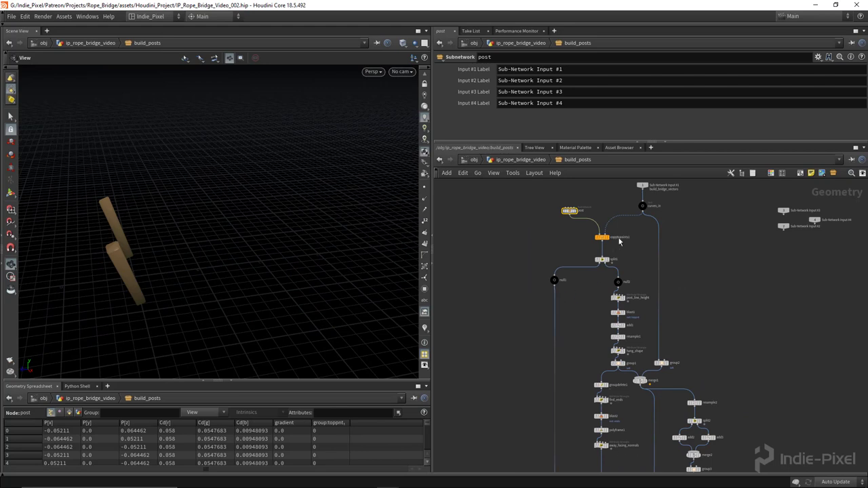
- Inside the post subnetwork, compare the merge2 geometry in wireframe with the output0 result
double_click(573, 211)
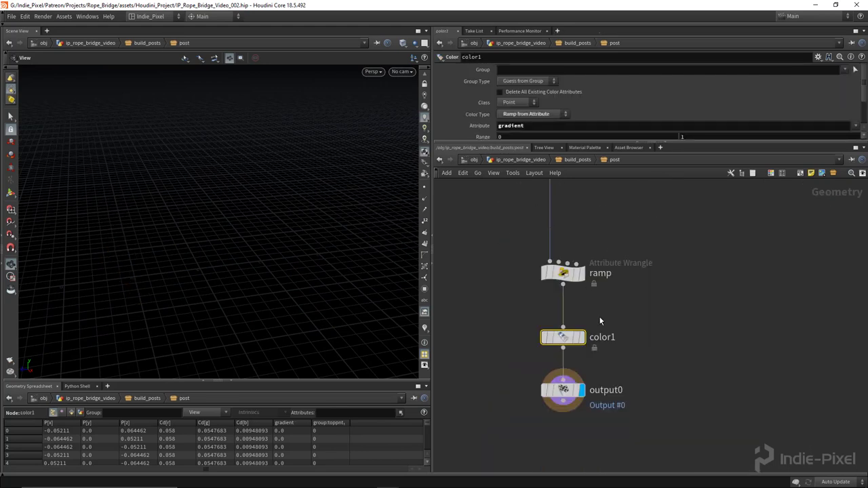
scroll(599, 316, "down", 5)
left_click(584, 263)
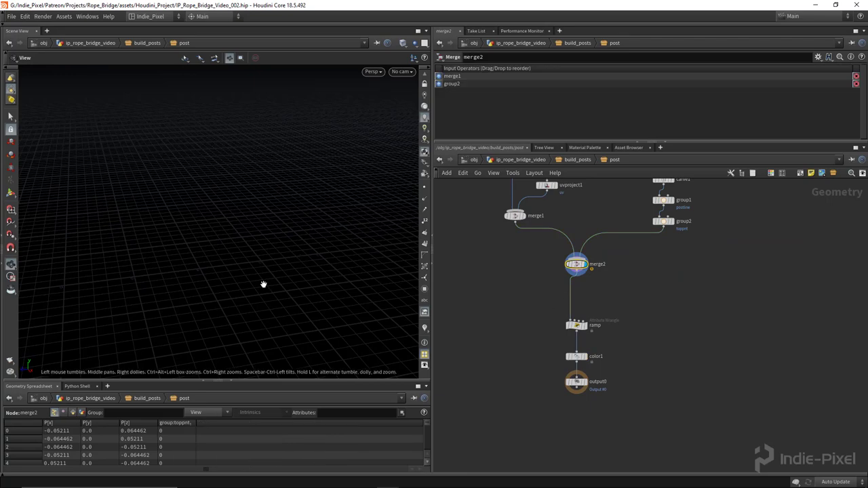
key("h")
key("w")
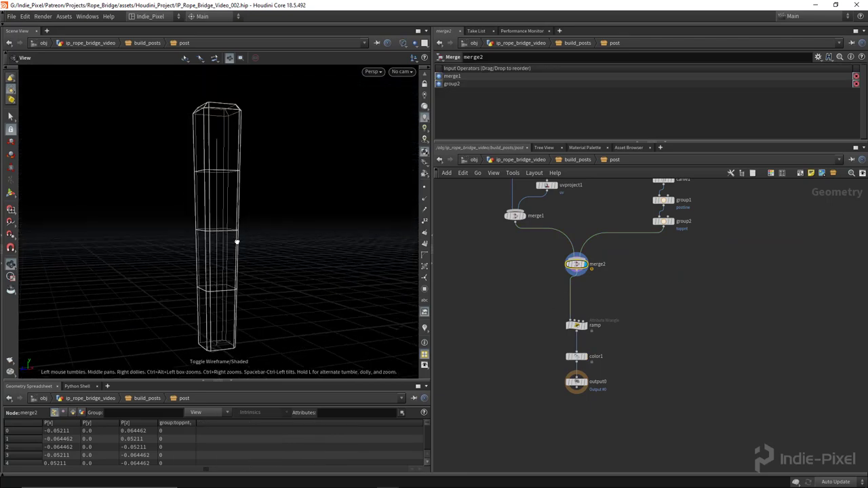
left_click(583, 383)
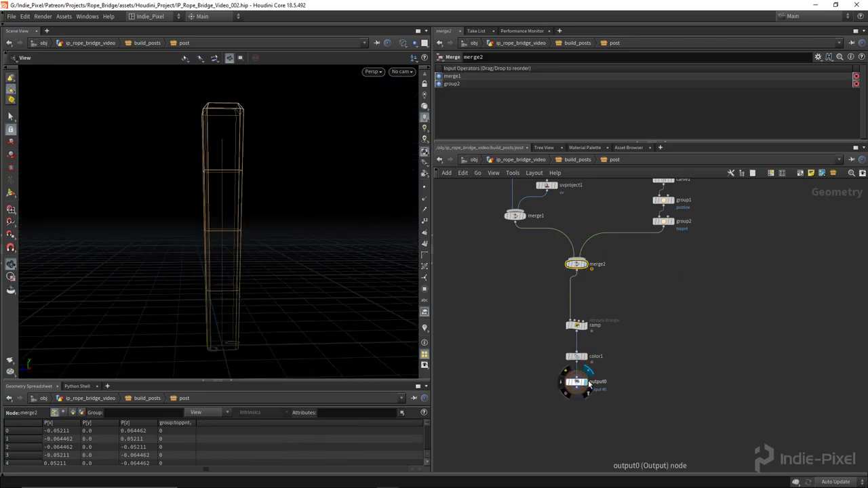
key("w")
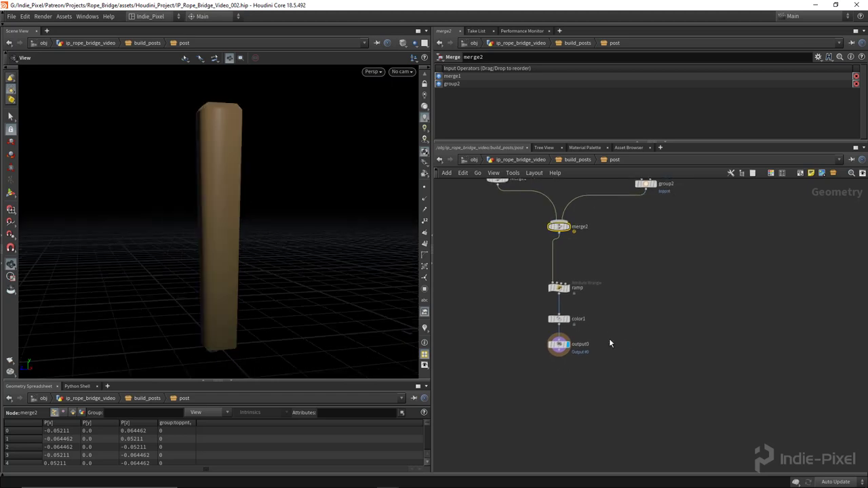
- Back in build_posts, inspect the copied posts at copytopoints1 and split1 in wireframe
key("u")
left_click(680, 317)
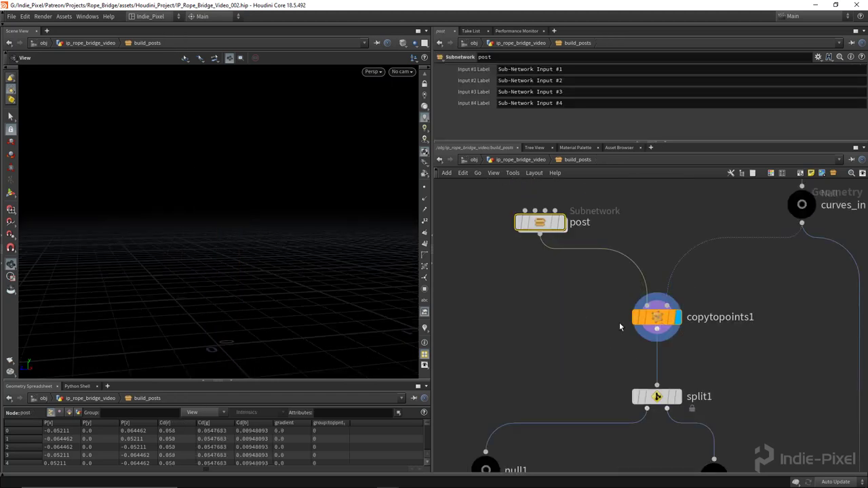
key("f")
mouse_move(304, 261)
left_mouse_down()
mouse_move(244, 242)
mouse_move(248, 228)
left_mouse_up()
key("w")
middle_click_drag(693, 366, 644, 281)
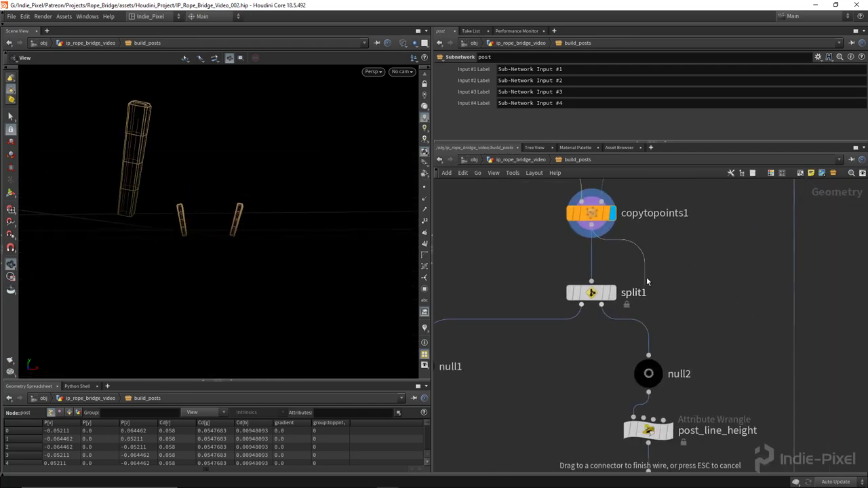
left_click(613, 292)
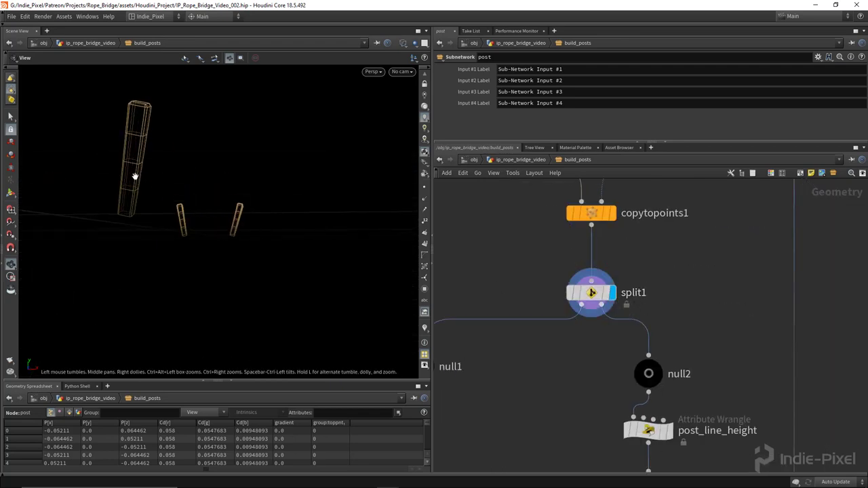
- Examine the results of post_line_height, blast1 and add1 in turn to trace the rope line's attachment points
middle_click_drag(686, 389, 658, 291)
left_click(641, 332)
left_click(617, 332)
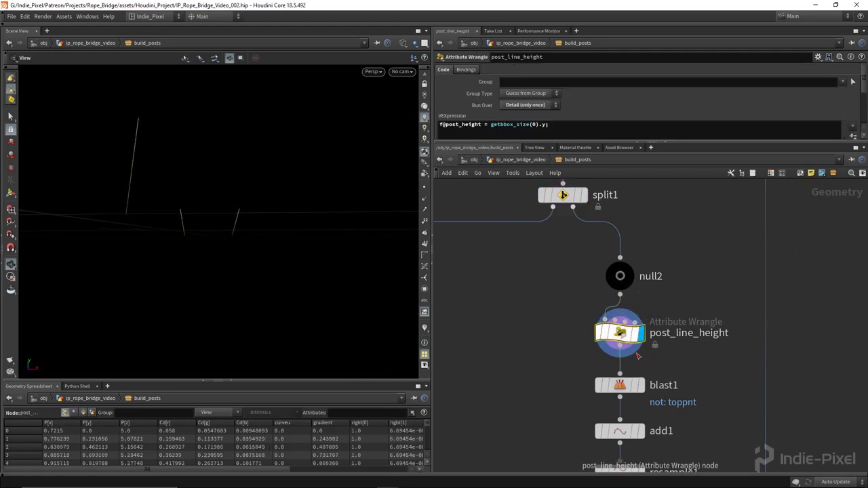
left_click(641, 385)
left_click(627, 385)
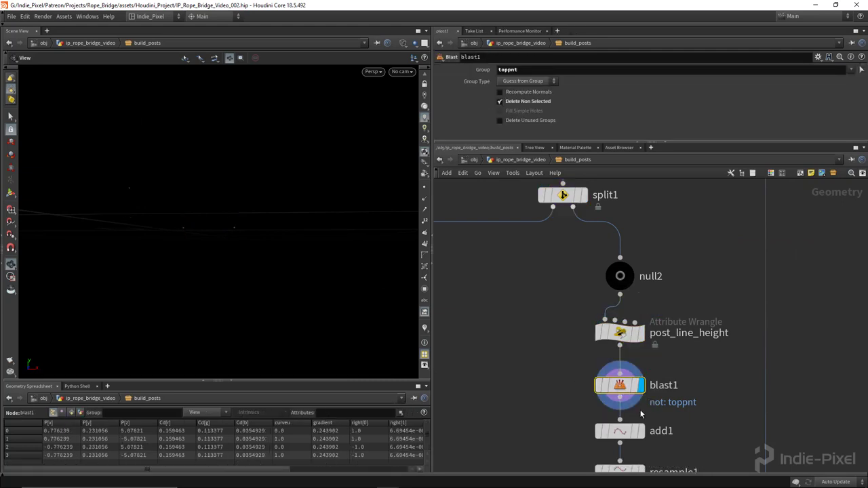
left_click(641, 431)
left_click(621, 432)
middle_click_drag(621, 432, 609, 321)
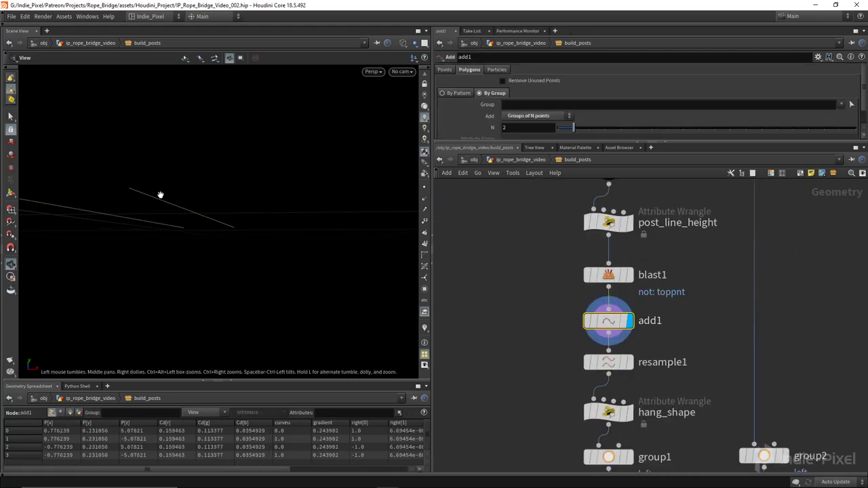
- Recheck blast1 and post_line_height with point display turned on to compare the attachment points along the post lines
left_click(629, 275)
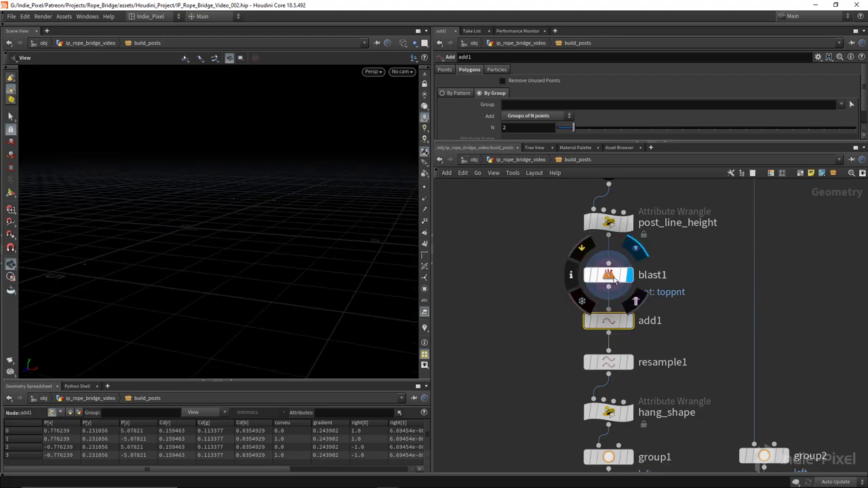
left_click(620, 275)
left_click(628, 223)
left_click(611, 223)
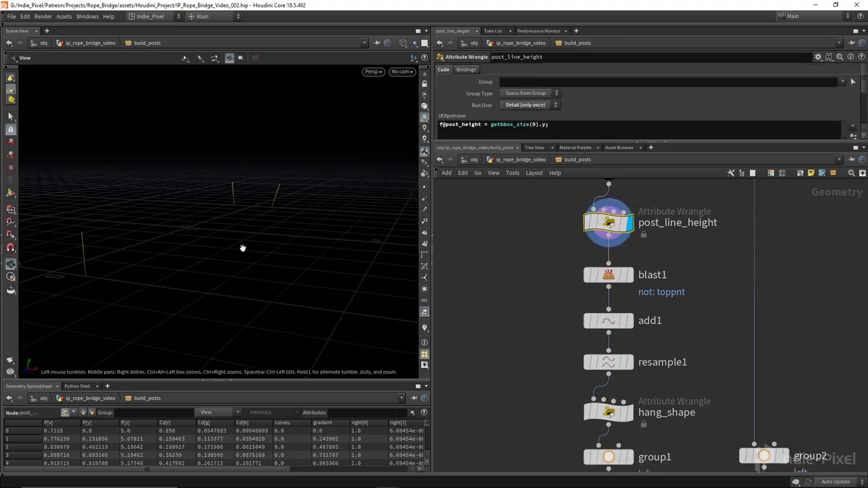
left_click(424, 187)
left_click_drag(183, 239, 167, 191)
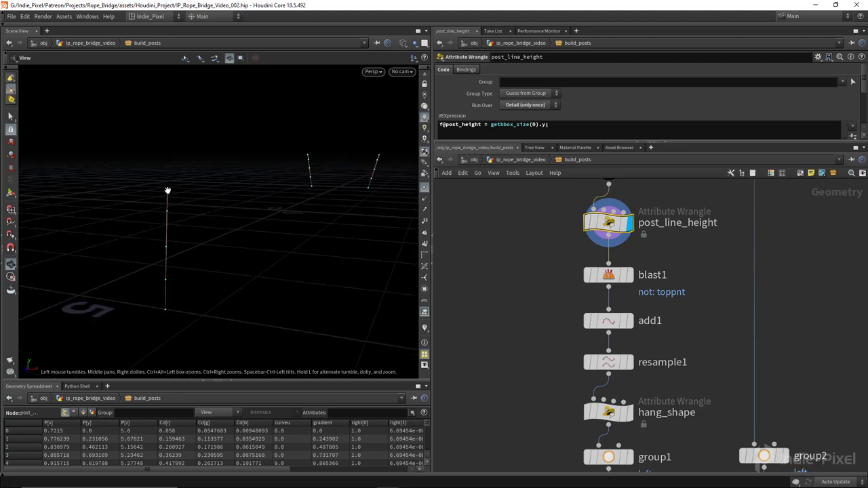
- Open the post subnetwork and examine the merged post geometry close up
scroll(538, 293, "down", 4)
scroll(490, 322, "down", 3)
middle_click_drag(501, 315, 537, 359)
scroll(520, 306, "up", 3)
double_click(520, 307)
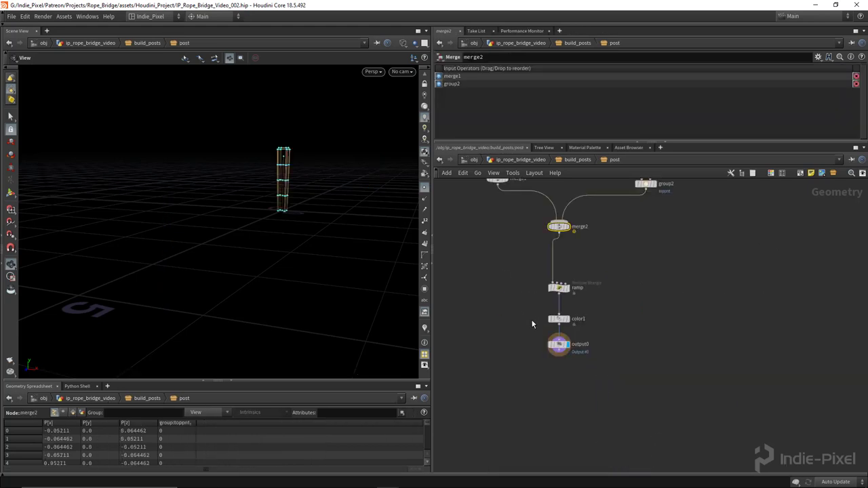
middle_click_drag(626, 274, 606, 347)
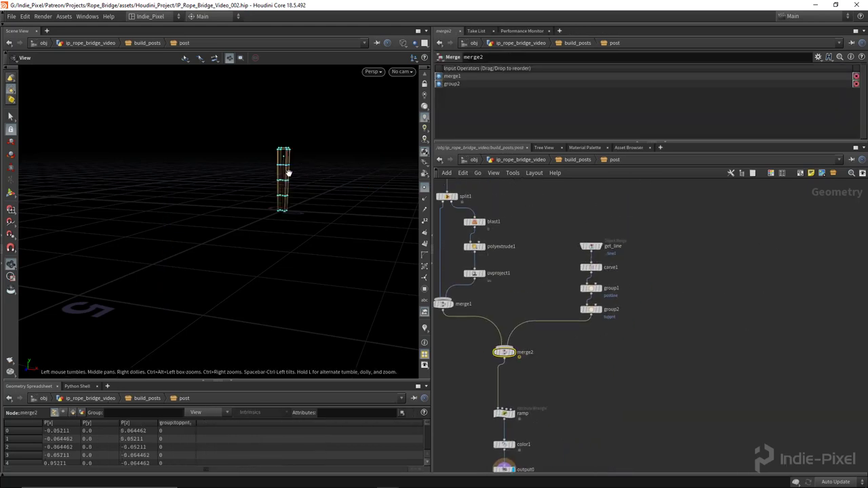
right_click_drag(287, 174, 362, 172)
right_click_drag(285, 122, 420, 196)
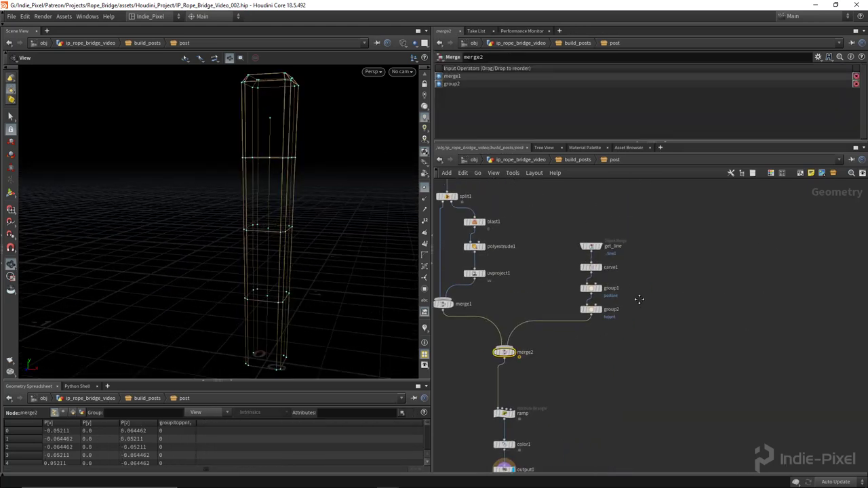
- Display the get_line object merge to examine the post's centre line on its own
scroll(576, 271, "up", 2)
left_click_drag(631, 209, 598, 263)
left_click(596, 224)
scroll(607, 226, "up", 2)
left_click(608, 199)
left_click(594, 249)
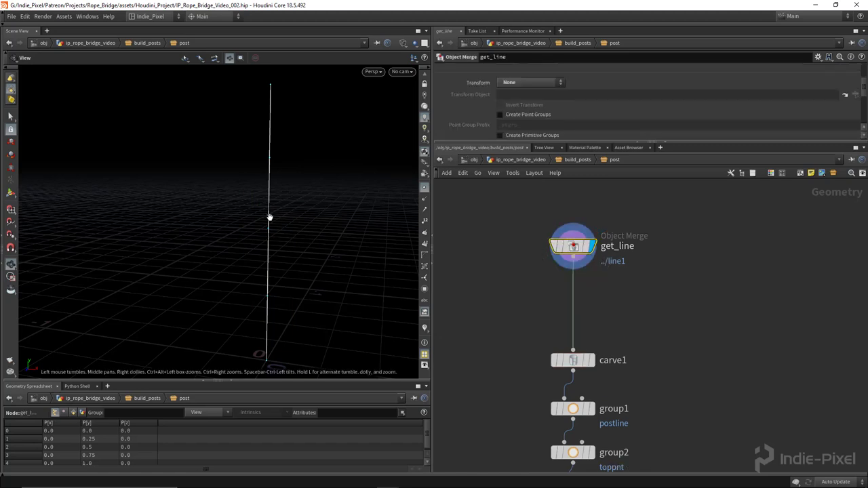
- Insert a Facet node between get_line and carve1 and enable Remove Inline Points
key("Tab")
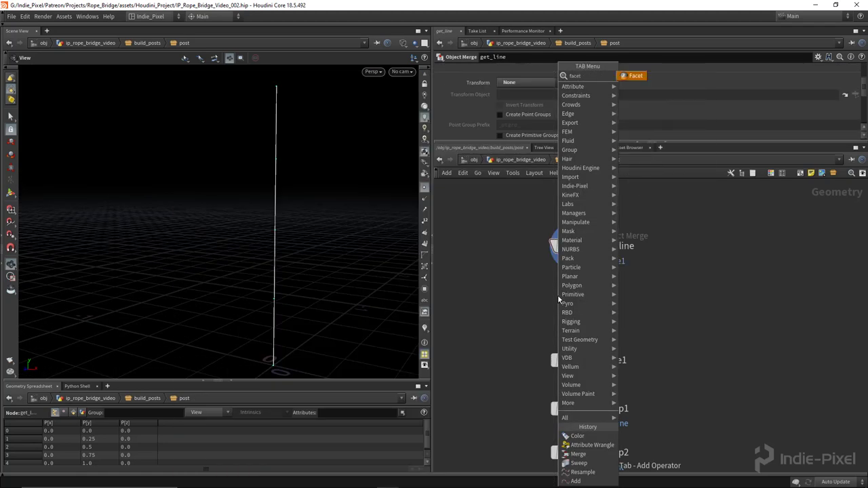
type("facet")
key("Return")
left_click(558, 302)
scroll(623, 116, "down", 3)
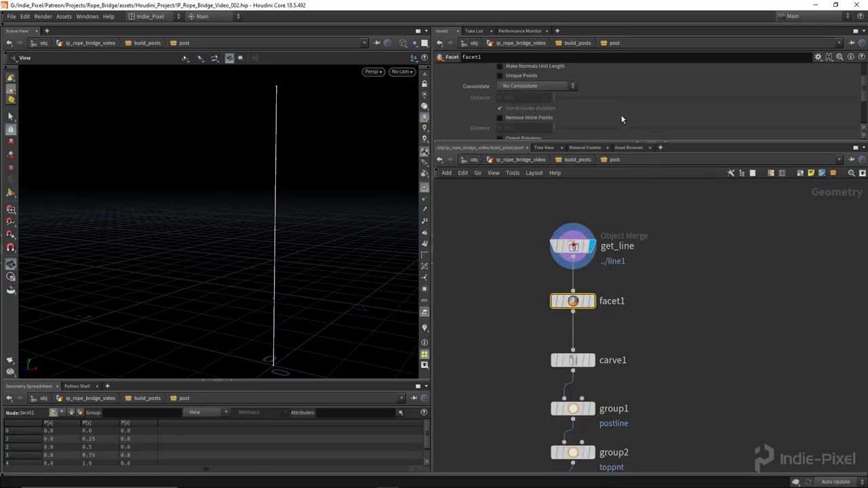
left_click(534, 105)
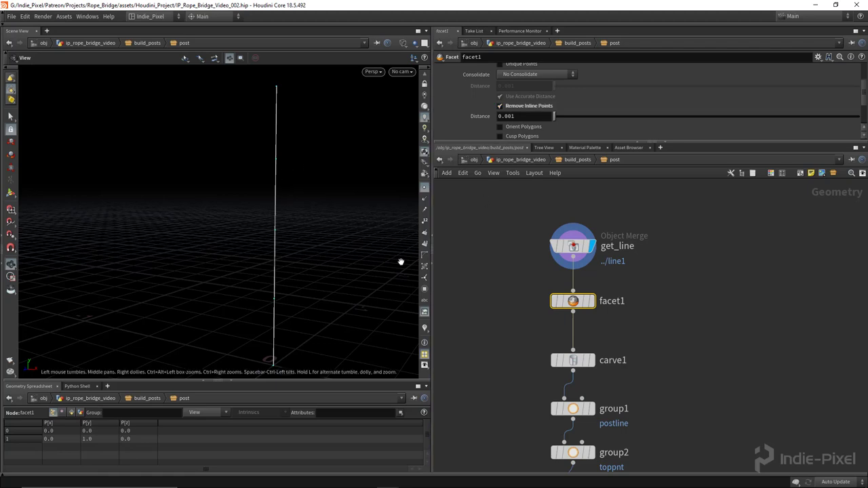
- Check the simplified line at facet1 with point numbers shown, followed by the results at merge2 and output0
left_click(591, 301)
left_click_drag(295, 208, 291, 227)
left_click_drag(329, 248, 276, 289)
scroll(619, 369, "down", 3)
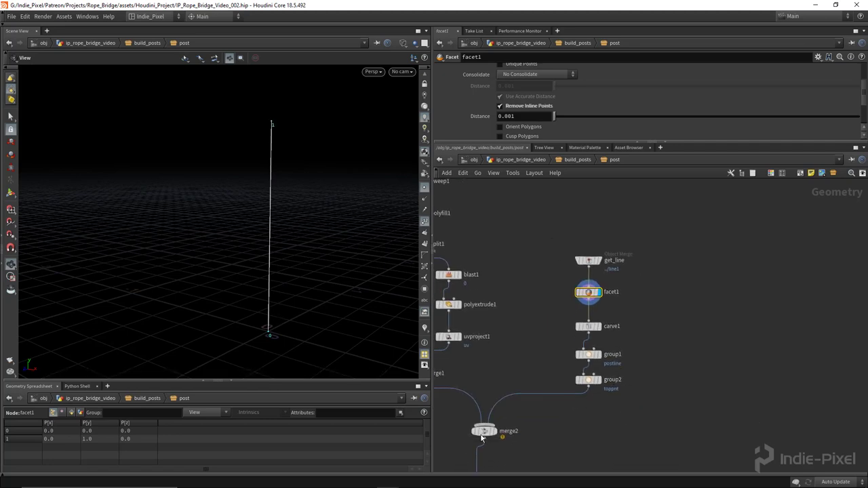
left_click(495, 432)
middle_click_drag(496, 431, 510, 306)
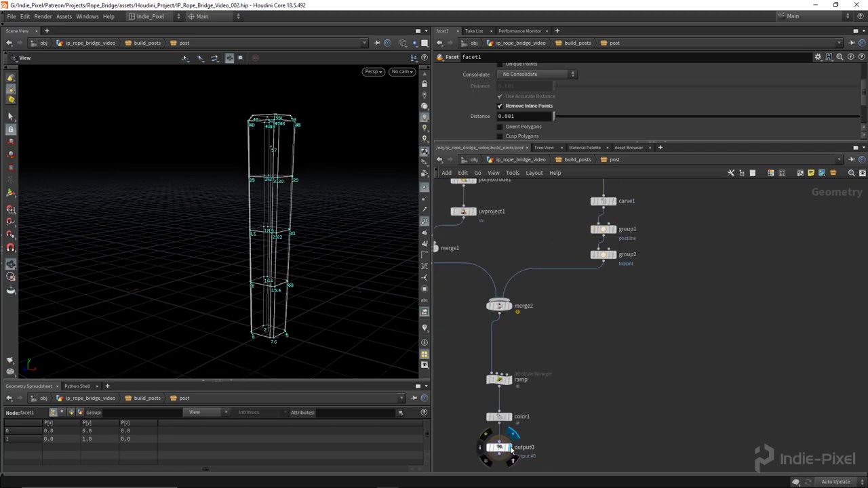
middle_click_drag(513, 453, 482, 379)
- Return through build_posts to the ip_rope_bridge_video level, turn off point numbers and show the bridge shaded
key("u")
scroll(608, 346, "down", 4)
scroll(678, 401, "up", 3)
middle_click_drag(678, 401, 688, 329)
scroll(599, 420, "up", 4)
middle_click_drag(599, 419, 560, 257)
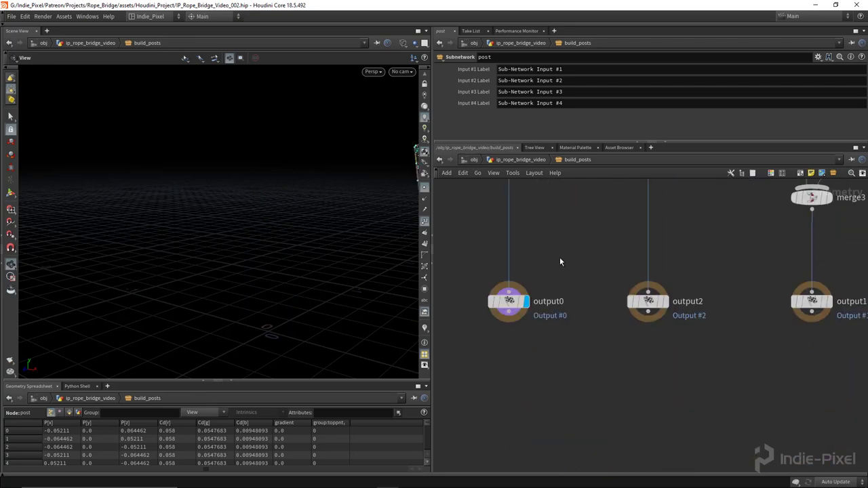
key("u")
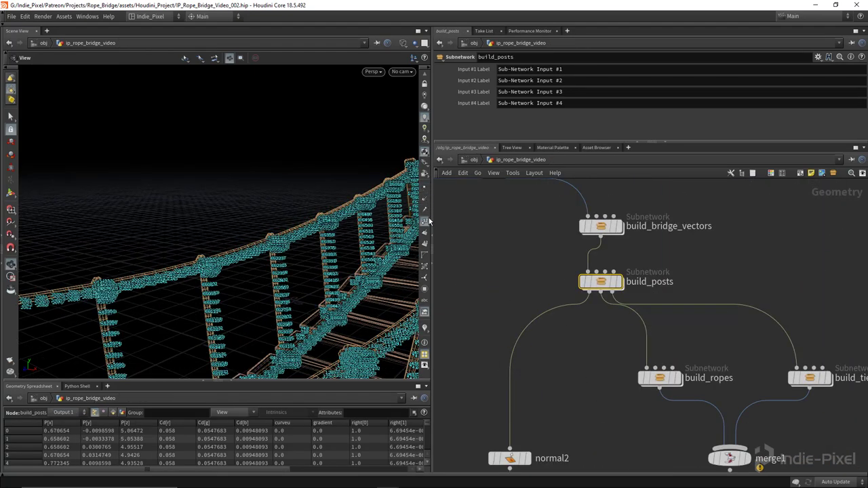
left_click(425, 221)
mouse_move(308, 234)
left_mouse_down()
mouse_move(229, 248)
mouse_move(284, 274)
mouse_move(280, 263)
mouse_move(244, 271)
mouse_move(216, 259)
mouse_move(142, 257)
mouse_move(160, 232)
mouse_move(129, 242)
mouse_move(346, 189)
mouse_move(257, 213)
mouse_move(299, 197)
mouse_move(364, 197)
mouse_move(254, 253)
mouse_move(51, 234)
mouse_move(245, 224)
left_mouse_up()
key("w")
- Save the ip_rope_bridge_video asset definition with the corrected posts
scroll(519, 300, "down", 5)
middle_click_drag(542, 424, 588, 371)
right_click(502, 163)
left_click(540, 371)
left_click_drag(284, 278, 304, 271)
- Switch to Unreal Editor and try to reimport the ip_rope_bridge_video HDA from the HDAs folder
left_click(344, 478)
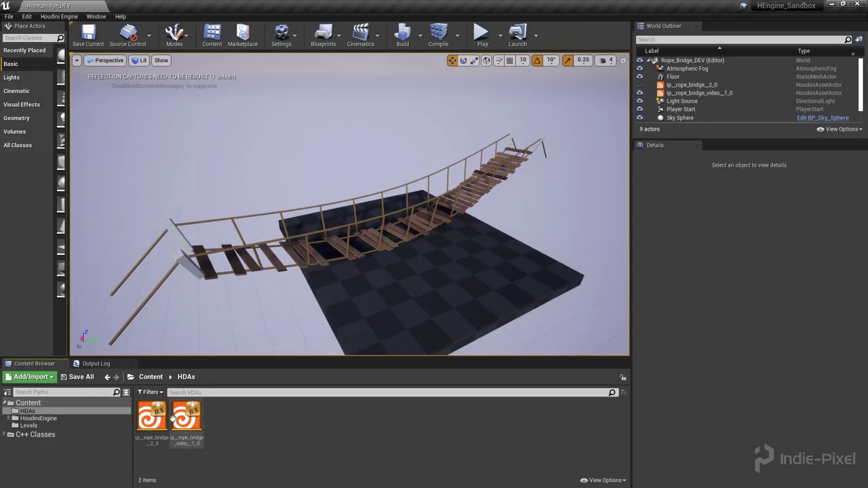
right_click(179, 417)
left_click(258, 130)
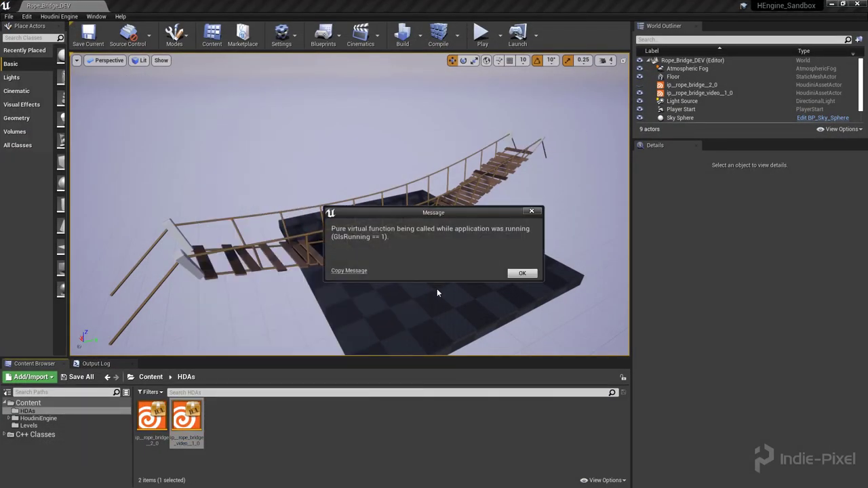
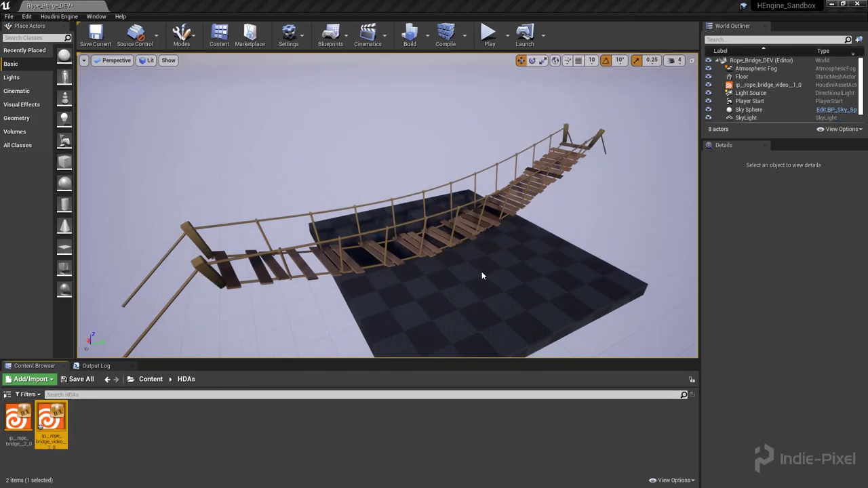
- Select the ip_rope_bridge_video actor and move its end handles closer together to shorten the bridge
left_click(264, 296)
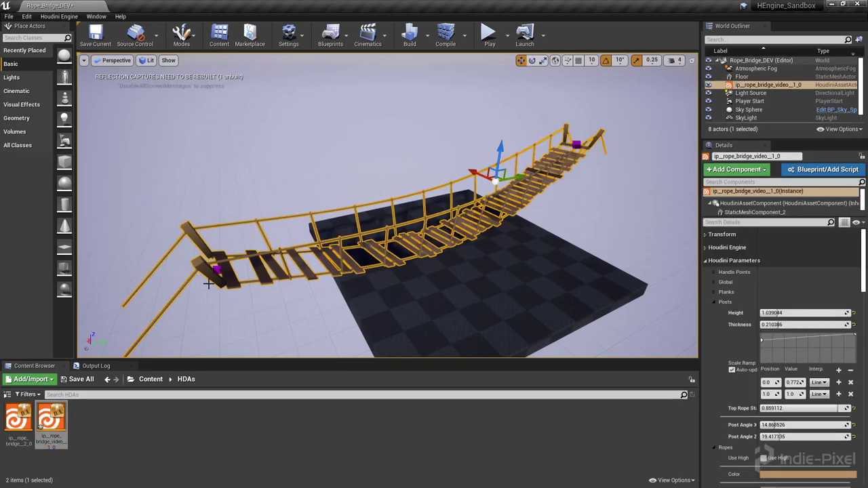
right_click_drag(504, 260, 504, 259)
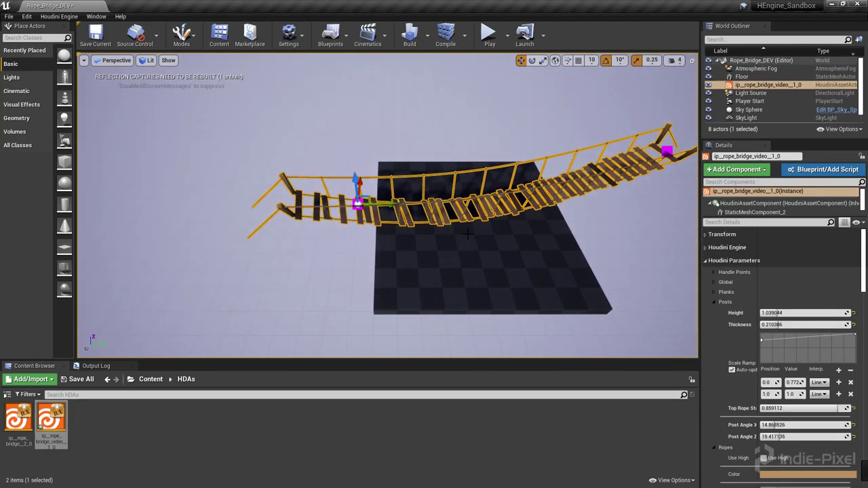
right_click_drag(458, 233, 458, 233)
left_click(563, 157)
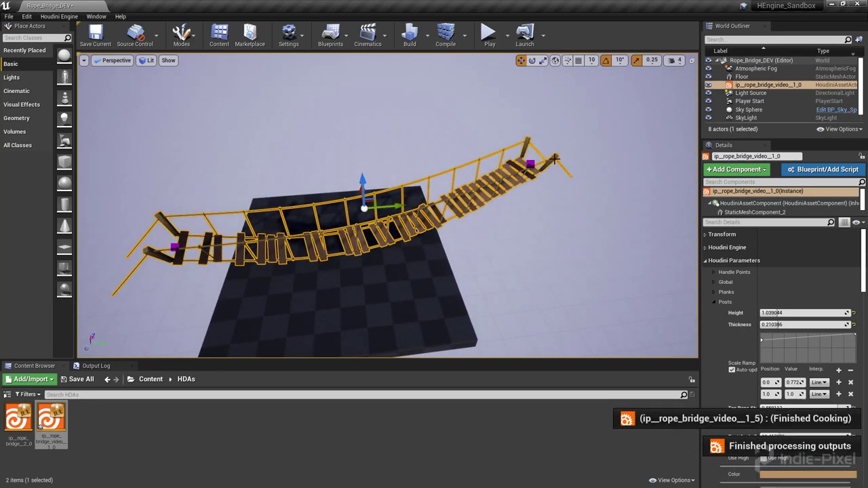
left_click(532, 163)
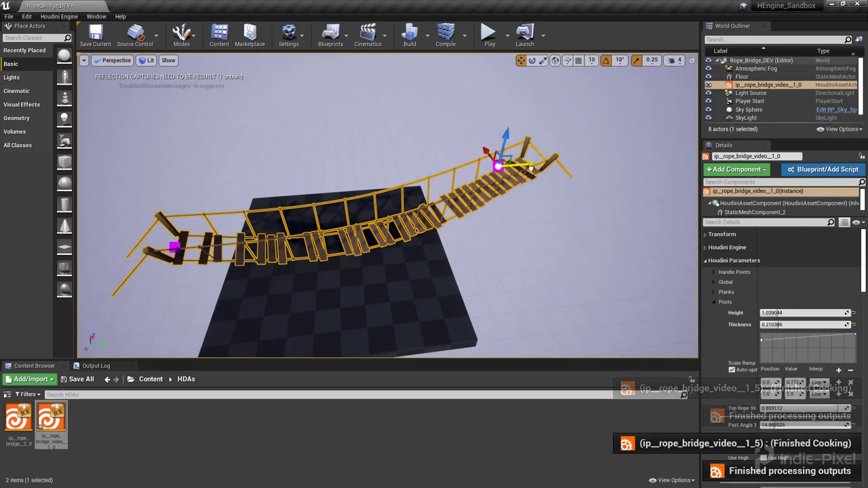
left_click_drag(563, 175, 479, 182)
left_click_drag(290, 139, 441, 138, "alt")
left_click_drag(291, 139, 448, 186)
left_click_drag(386, 203, 319, 204, "alt")
- Widen the bridge's parameter area and collapse the Posts, Ropes and Tie Downs parameter groups
left_click_drag(699, 346, 595, 346)
left_click(608, 302)
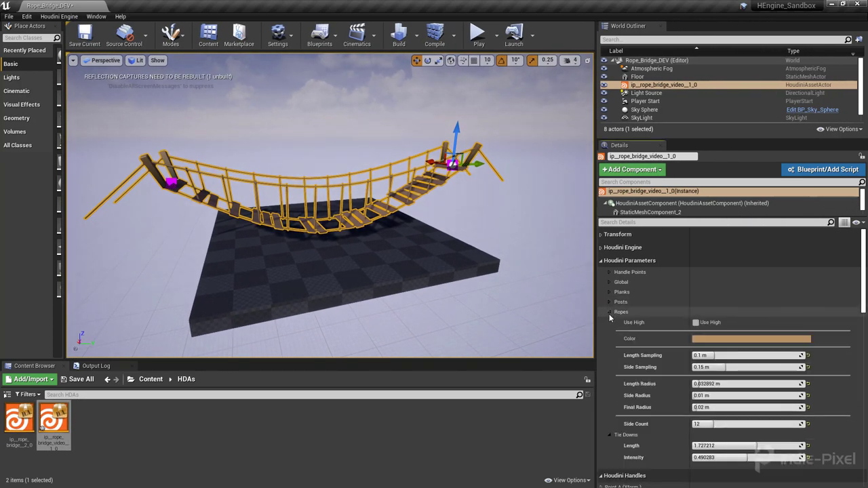
left_click(609, 312)
left_click(610, 322)
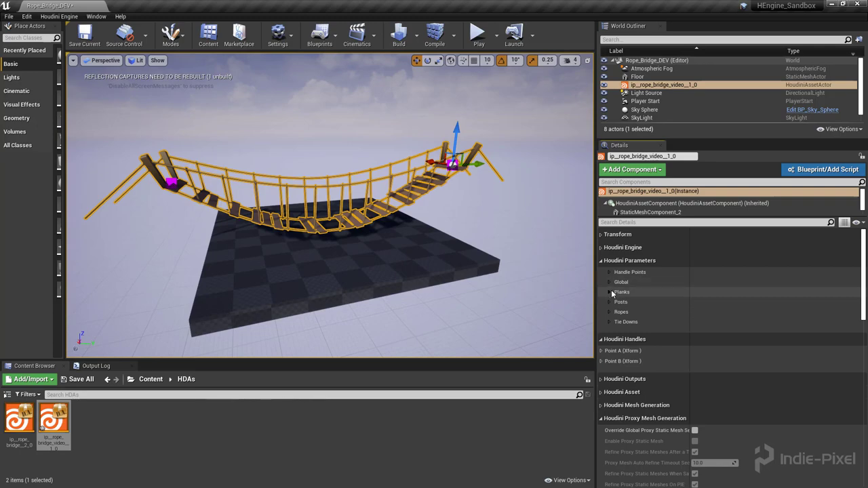
- Deselect the bridge, enlarge the viewport and examine the updated posts and ropes from a closer angle
right_click_drag(413, 256, 406, 274)
left_click(51, 431)
key("Escape")
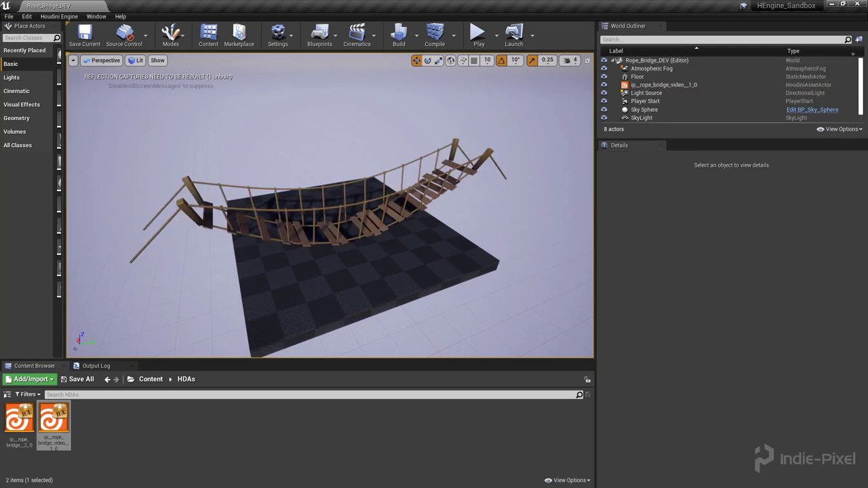
left_click_drag(596, 283, 633, 283)
right_click_drag(352, 258, 386, 255)
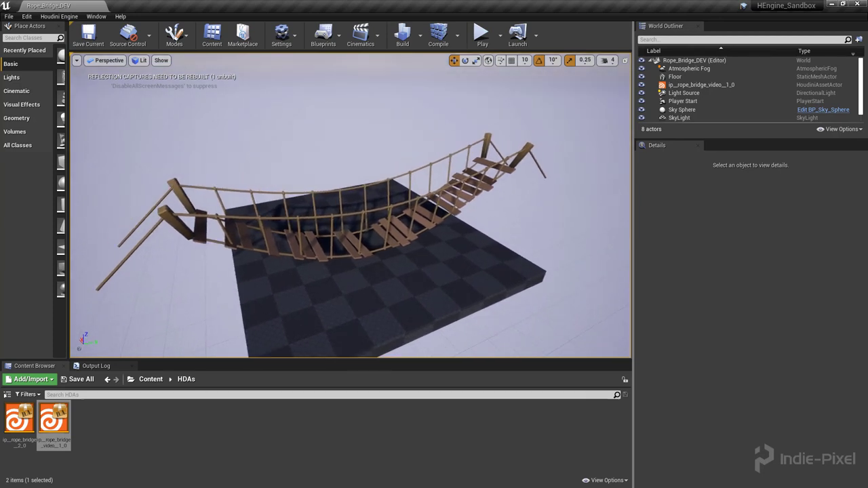
left_click(53, 423)
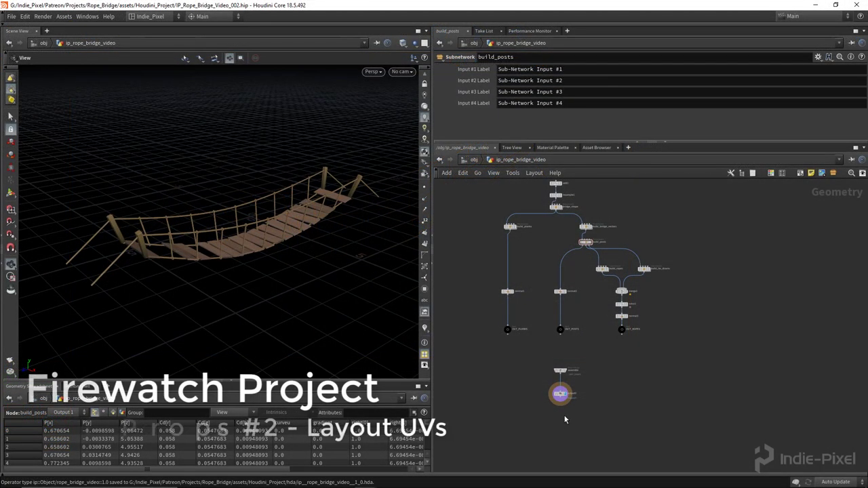
- Switch to Houdini, widen the network area and move output0 further below assemble to make room between them
scroll(563, 419, "up", 3)
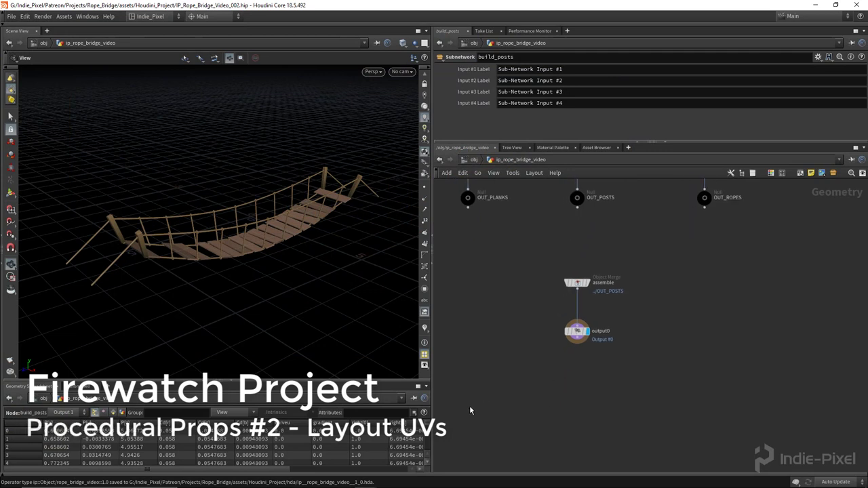
left_click_drag(434, 444, 408, 444)
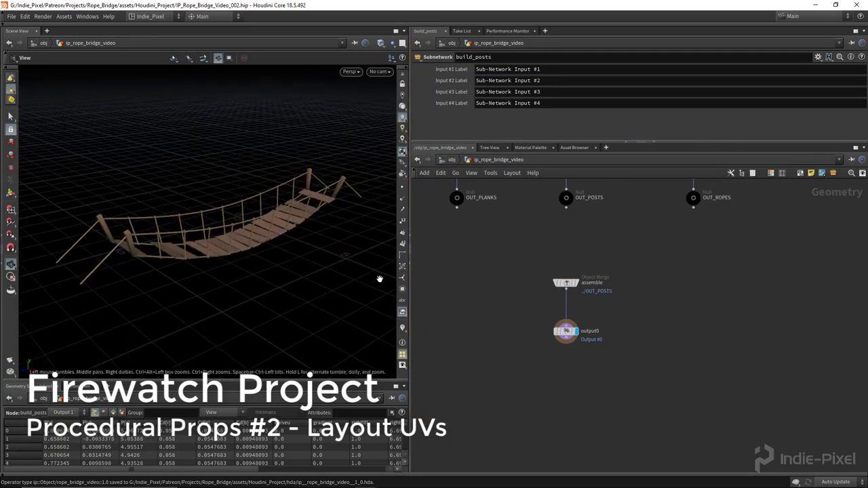
scroll(526, 325, "down", 4)
left_click(563, 358)
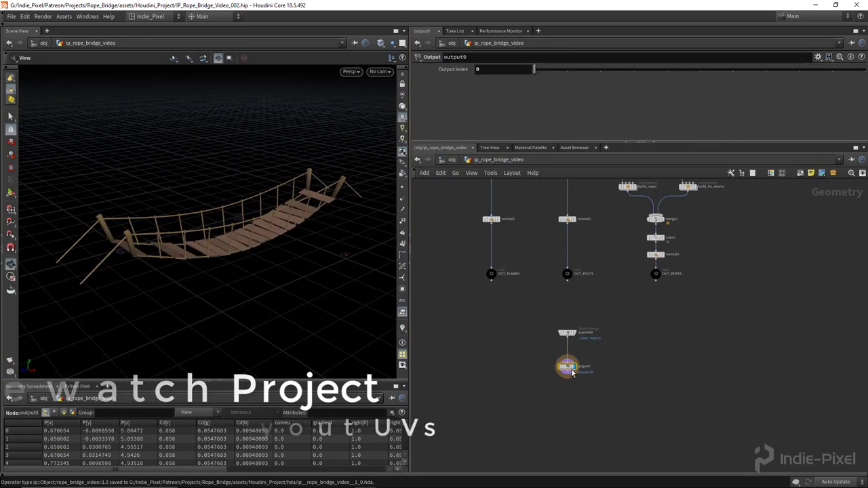
scroll(564, 336, "up", 5)
scroll(578, 404, "down", 6)
- Review the planks, bridge vectors, posts, ropes and tie-downs subnetworks and the normal nodes that follow them
left_click_drag(515, 241, 563, 268)
left_click(616, 259)
left_click(605, 256)
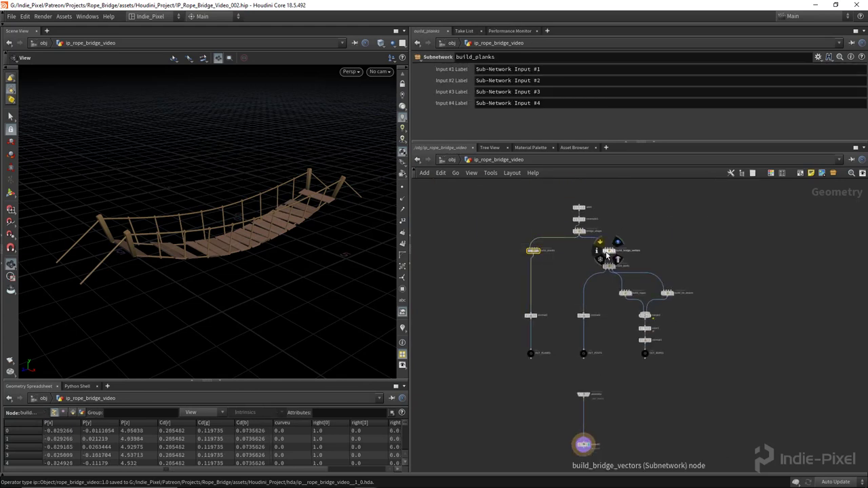
left_click(608, 251)
left_click(609, 266)
left_click(625, 292)
left_click(667, 293)
left_click_drag(641, 326, 641, 324)
left_click_drag(602, 304, 512, 336)
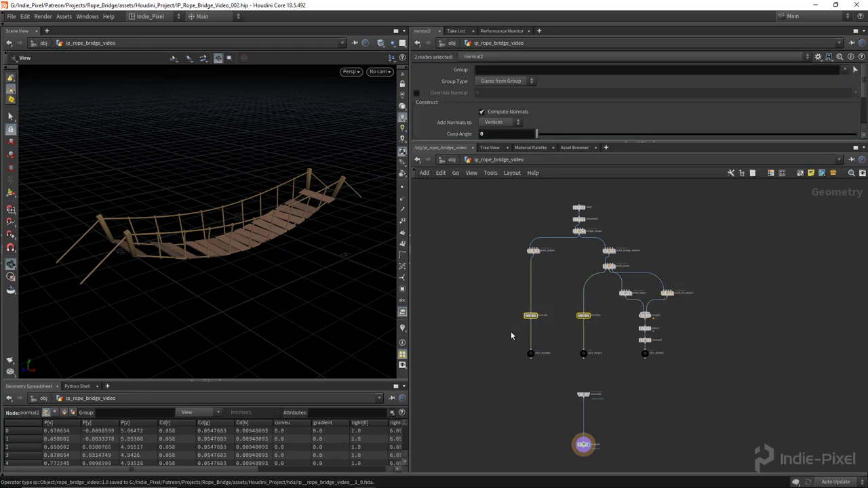
- Create a Grid node beside assemble and display it
scroll(587, 381, "up", 5)
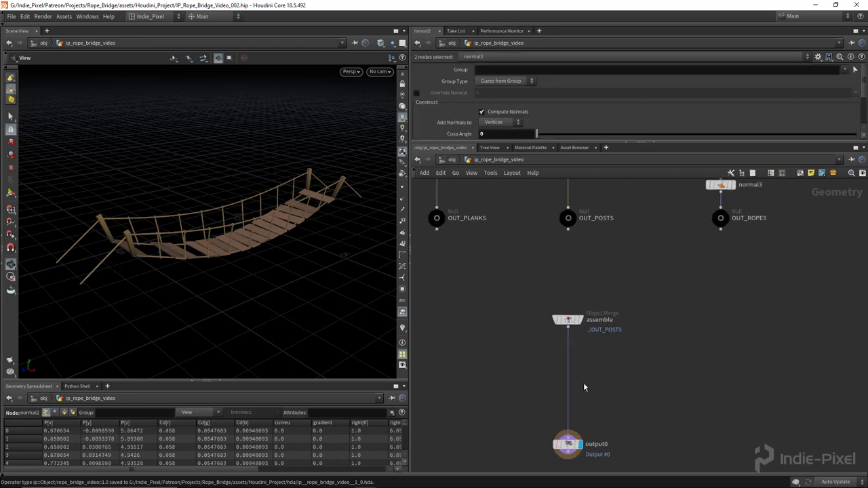
left_click_drag(281, 228, 285, 246)
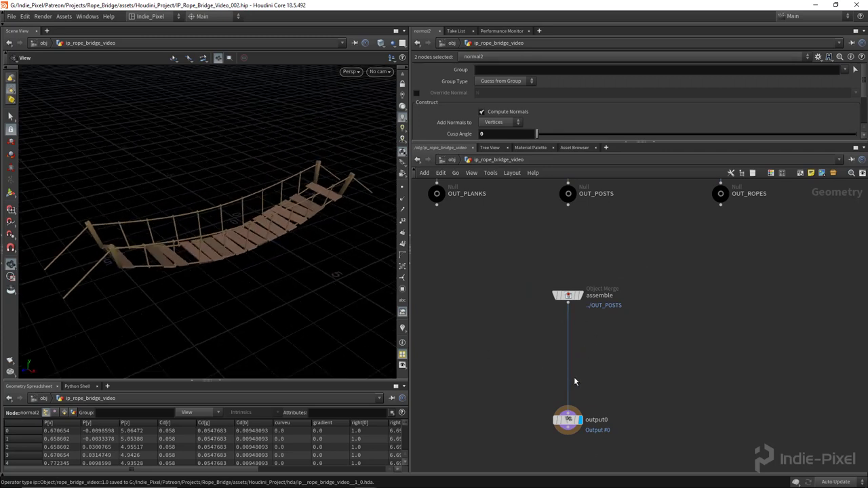
left_click_drag(269, 230, 251, 231)
scroll(604, 322, "up", 2)
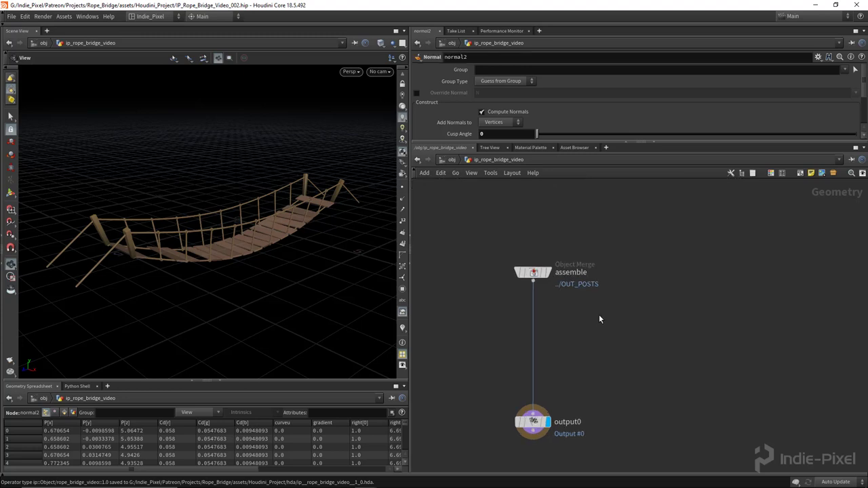
left_click_drag(237, 231, 224, 234)
key("Tab")
key("Return")
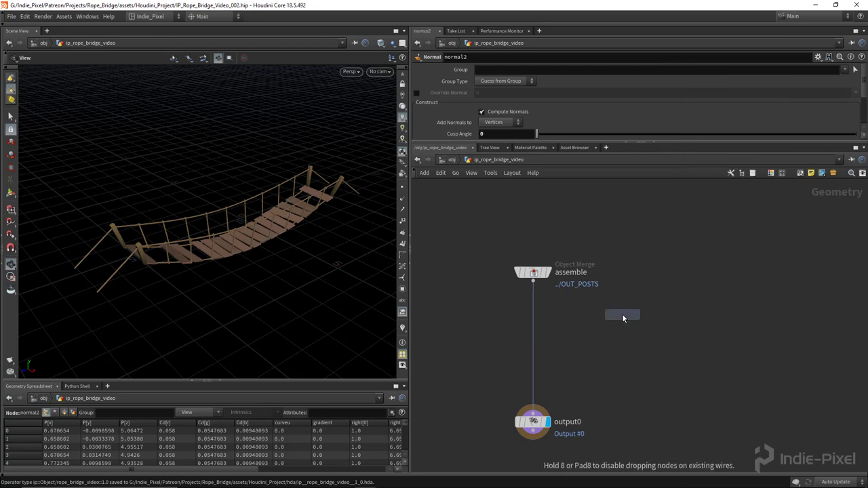
left_click(673, 278)
left_click_drag(240, 221, 337, 238)
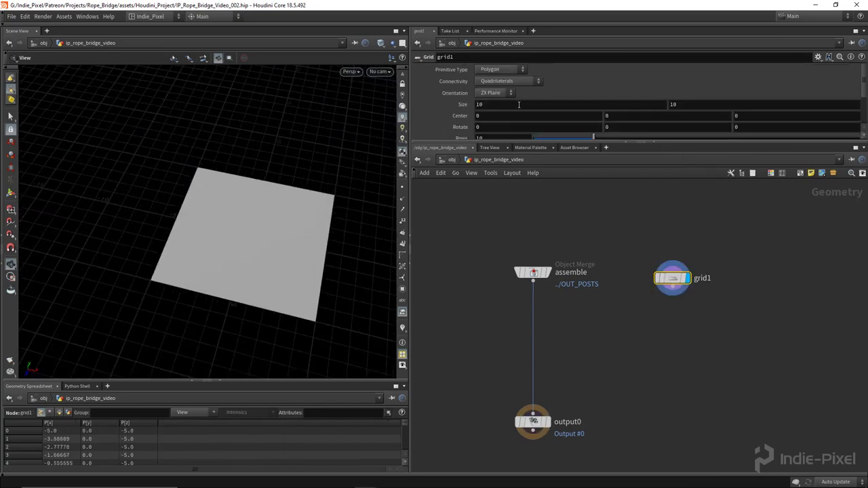
- Set the grid's size to 1 by 1 with 2 rows and 2 columns, and frame it in the viewport
type("1")
key("Tab")
type("1")
key("Return")
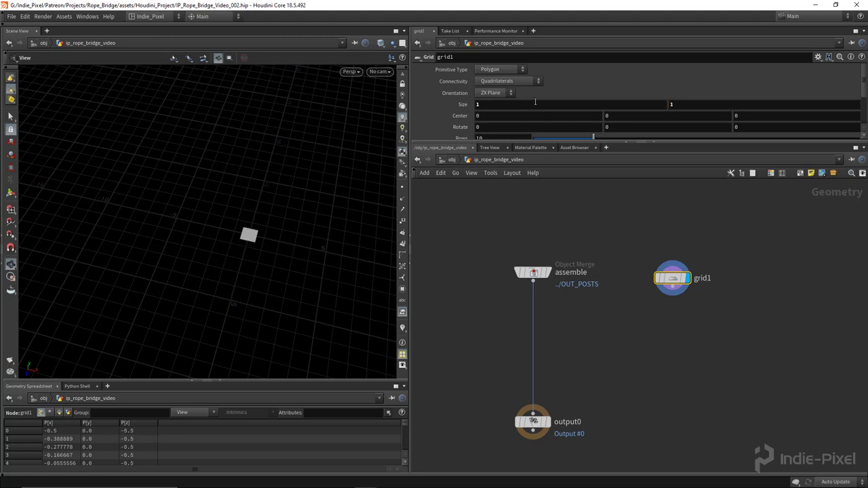
scroll(523, 95, "down", 3)
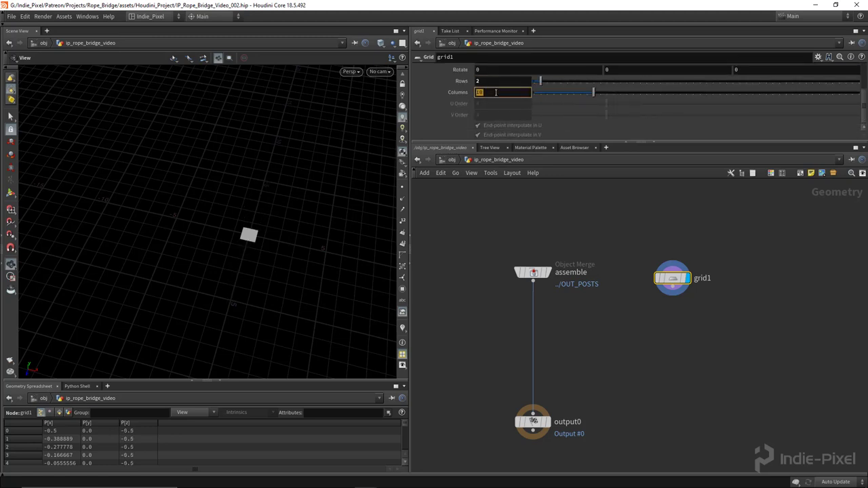
key("Return")
left_click_drag(240, 252, 281, 253)
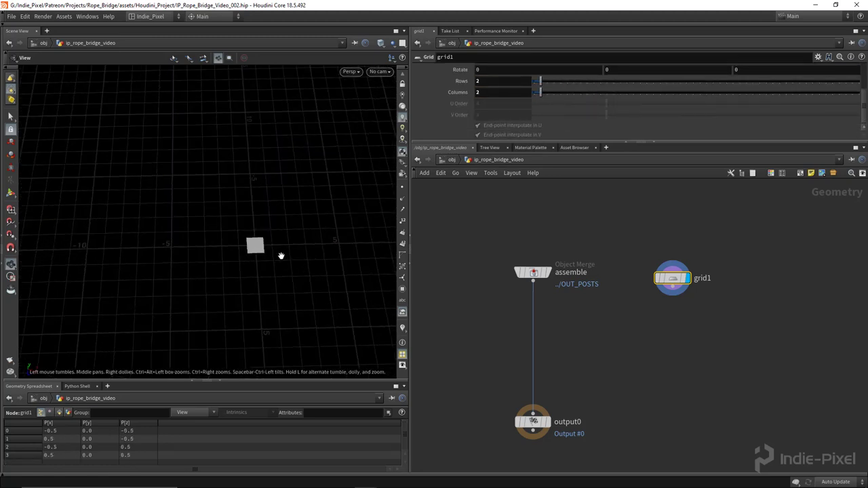
key("f")
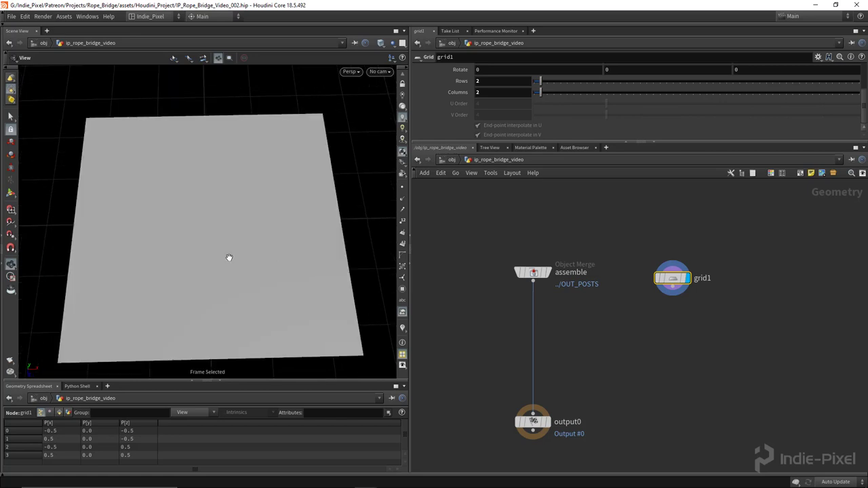
- Add a Clip node below grid1, wired to it, and display its result
mouse_move(246, 246)
left_mouse_down()
mouse_move(232, 273)
mouse_move(238, 257)
left_mouse_up()
middle_click_drag(682, 351, 593, 357)
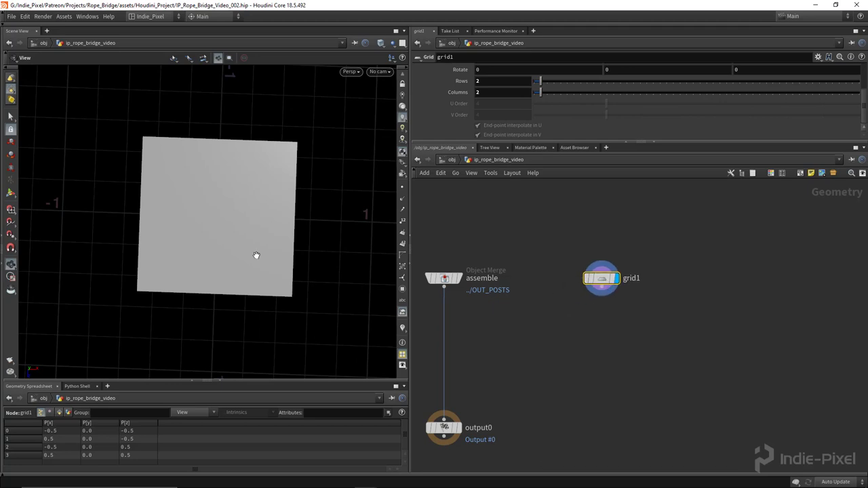
left_click_drag(240, 223, 215, 236)
left_click_drag(251, 258, 258, 257)
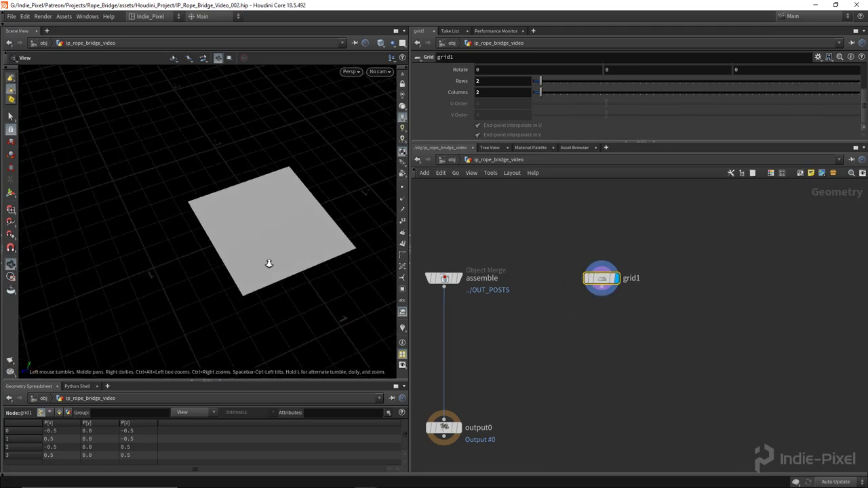
middle_click_drag(583, 339, 537, 333)
mouse_move(542, 278)
left_mouse_down()
mouse_move(531, 271)
mouse_move(549, 275)
left_mouse_up()
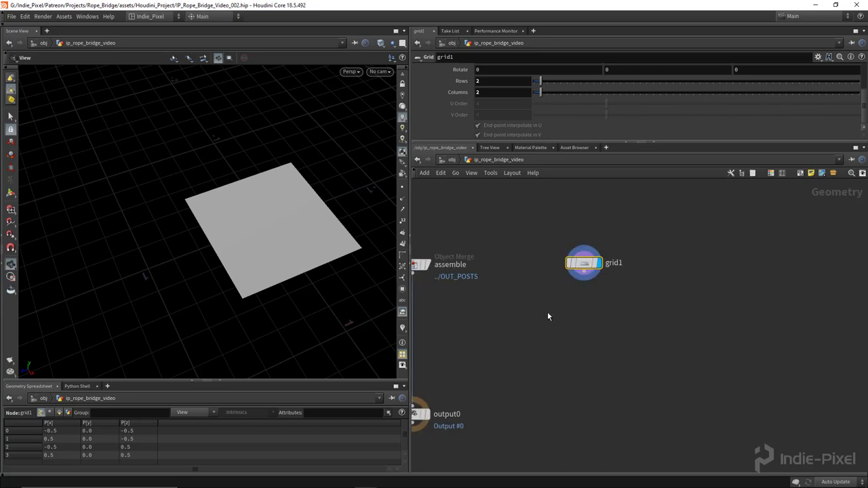
key("Tab")
type("clip")
key("Return")
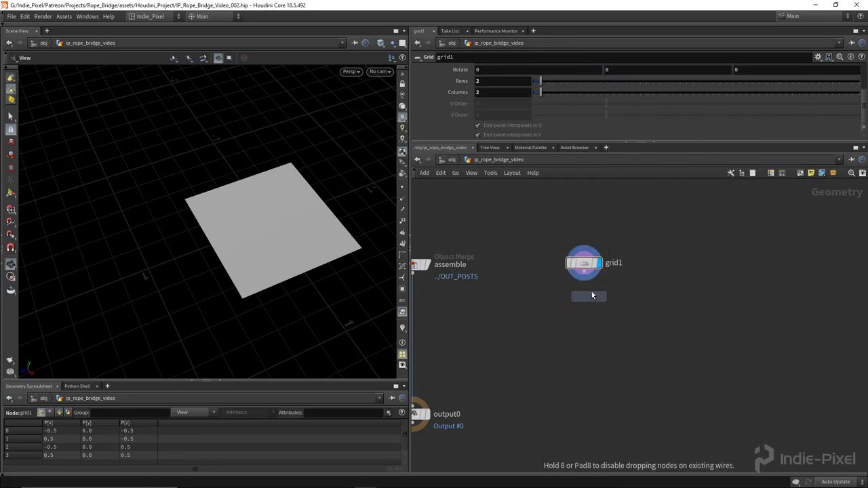
left_click(587, 303)
left_click(600, 303)
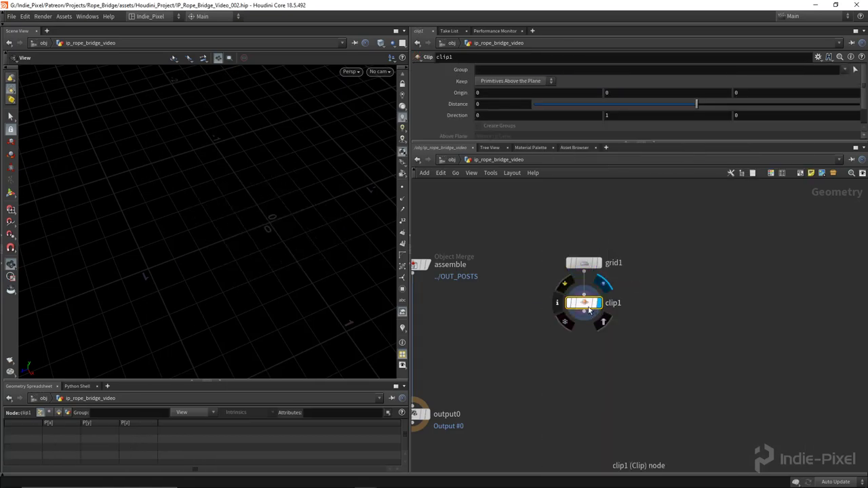
- Enlarge the parameter area and set clip1's direction to 0, 0, 1 so it cuts across the grid along Z
left_click_drag(299, 296, 298, 192)
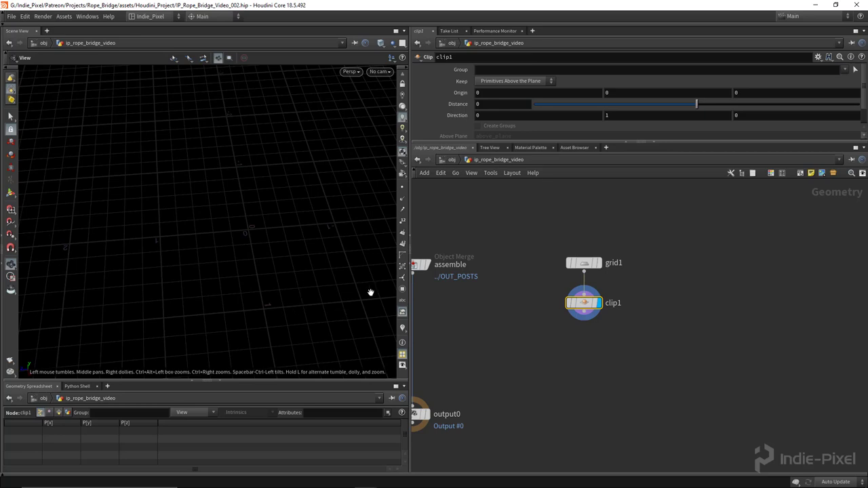
left_click_drag(683, 152, 643, 193)
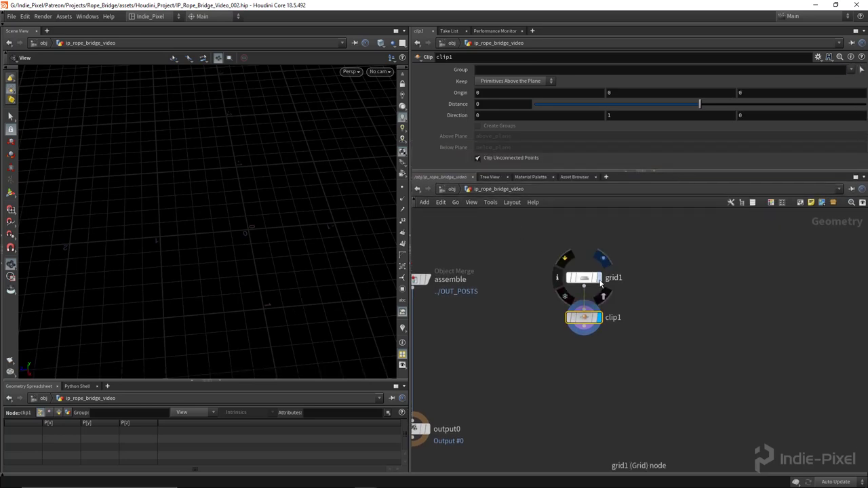
left_click(603, 258)
left_click(603, 298)
key("Return")
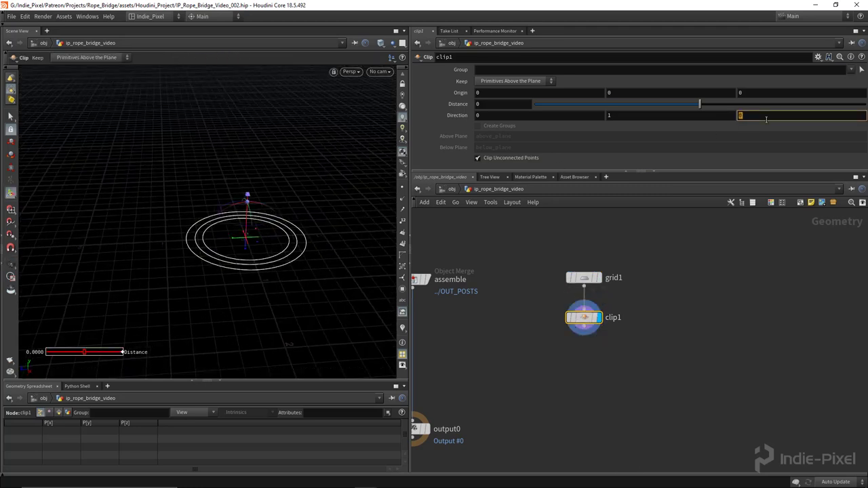
left_click(679, 115)
key("Escape")
left_click_drag(169, 258, 360, 226)
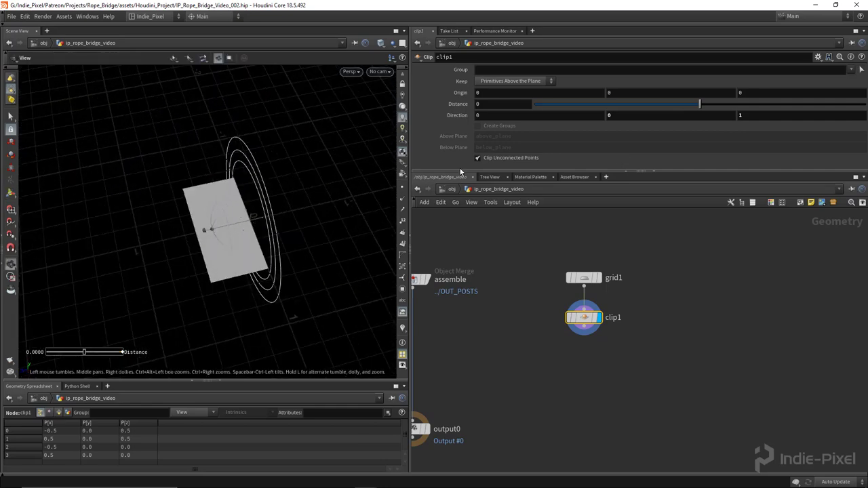
- Make clip1 keep all primitives and move its clipping plane to about -0.098 in Z
left_click(515, 80)
left_click(506, 105)
left_click_drag(271, 293, 201, 257)
key("Return")
left_click_drag(250, 223, 263, 216)
- Duplicate clip1, wire the copy below it and shift the copy's plane towards the grid's positive Z edge
key("ctrl+c")
key("ctrl+v")
left_click_drag(609, 368, 581, 357)
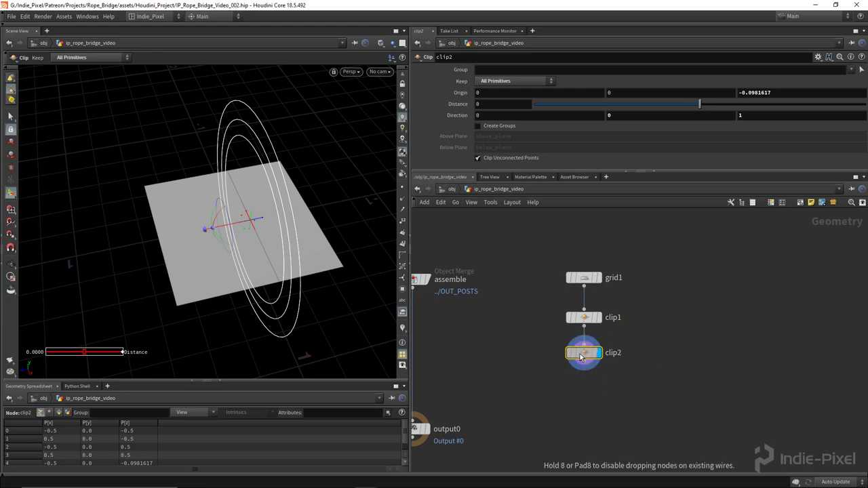
left_click_drag(265, 221, 218, 229)
- Space the two cuts by moving clip2's plane to about 0.2 and clip1's to about -0.157 in Z
left_click(583, 317)
left_click_drag(271, 248, 278, 213, "alt")
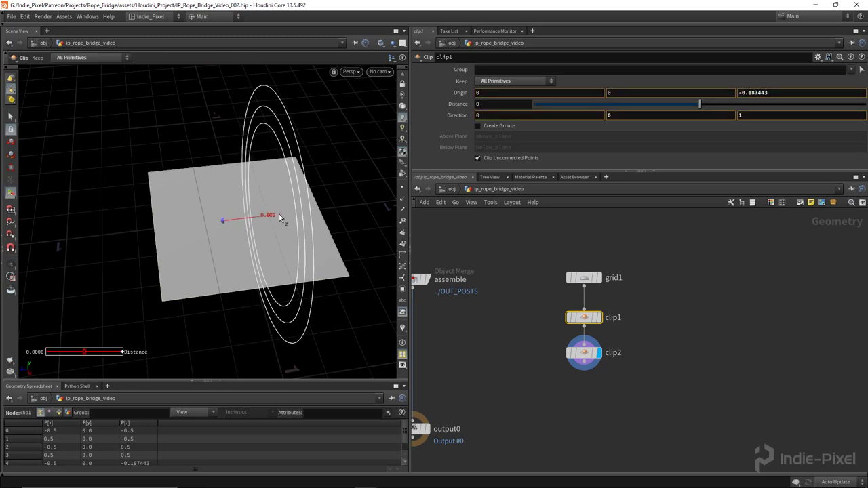
left_click(619, 356)
left_click_drag(217, 226, 223, 223)
mouse_move(223, 222)
left_mouse_down("alt")
mouse_move(275, 267)
mouse_move(229, 250)
mouse_move(231, 232)
left_mouse_up("alt")
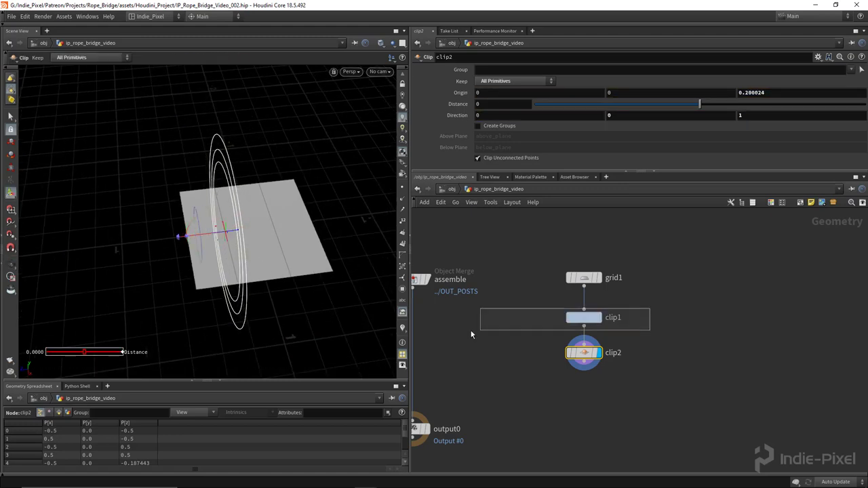
left_click(583, 318)
left_click_drag(284, 231, 219, 224)
key("Escape")
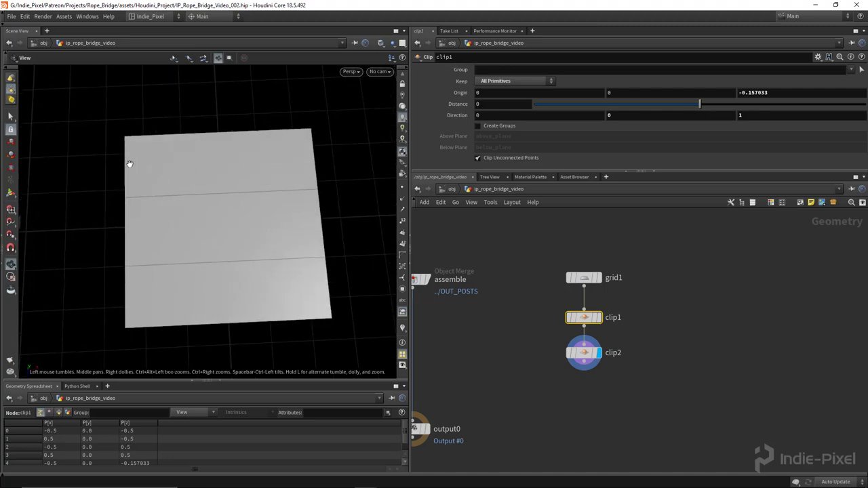
- Duplicate clip2 as a third Clip node below it and move its plane to about -0.413 in Z
left_click_drag(298, 253, 255, 269)
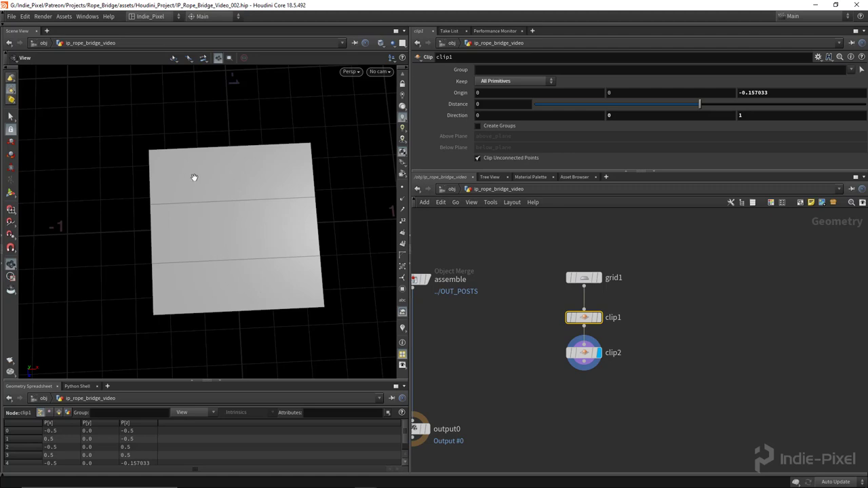
left_click_drag(251, 285, 289, 264)
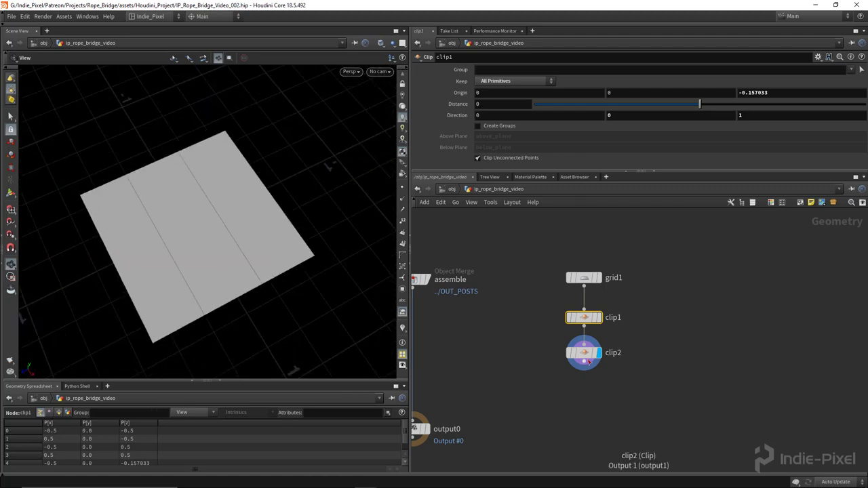
left_click_drag(587, 365, 581, 388, "alt")
key("Return")
left_click_drag(172, 238, 319, 189)
- Rebalance the strips by moving clip2's plane to about 0.265 and clip1's to about -0.067 in Z
left_click(581, 318)
left_click_drag(514, 367, 514, 367)
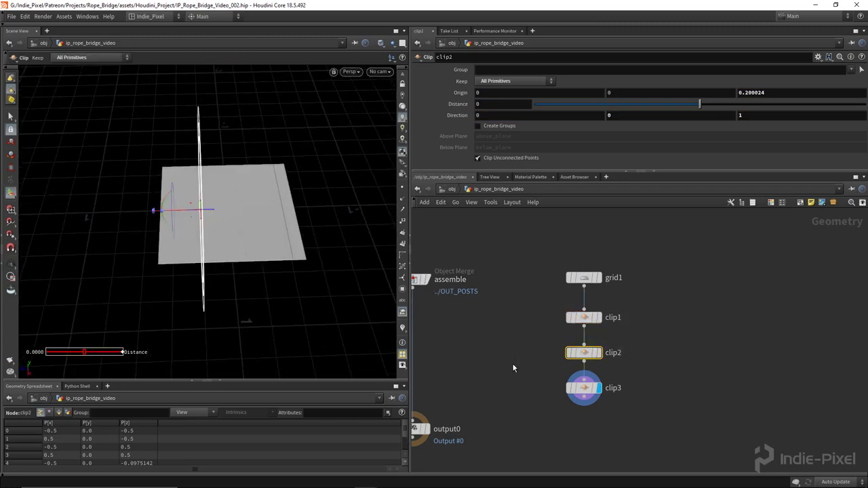
left_click_drag(210, 203, 194, 208)
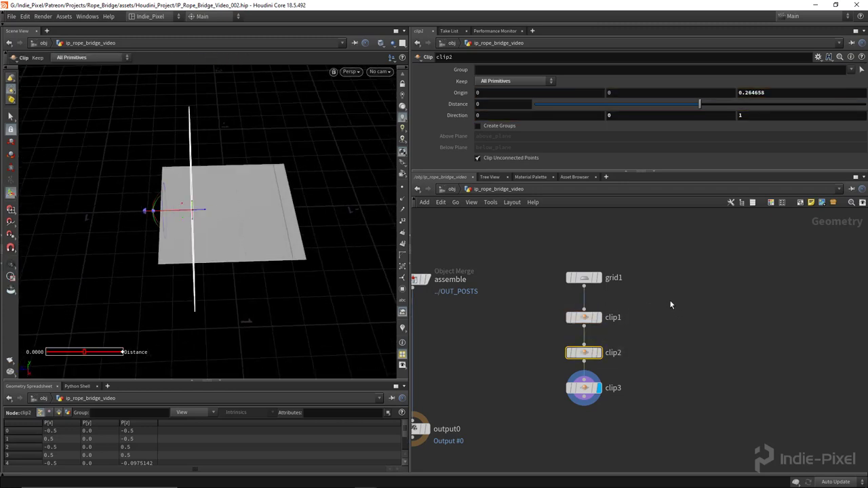
left_click(582, 317)
left_click_drag(250, 213, 312, 248, "alt")
key("Escape")
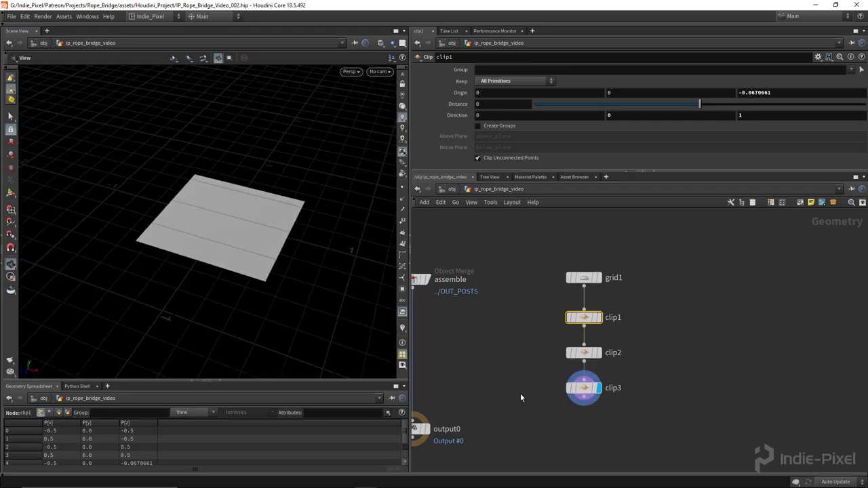
- Add a Blast node after clip3 with group 2 and delete the non-selected primitives
left_click_drag(200, 234, 292, 291)
middle_click_drag(548, 434, 568, 388)
key("Tab")
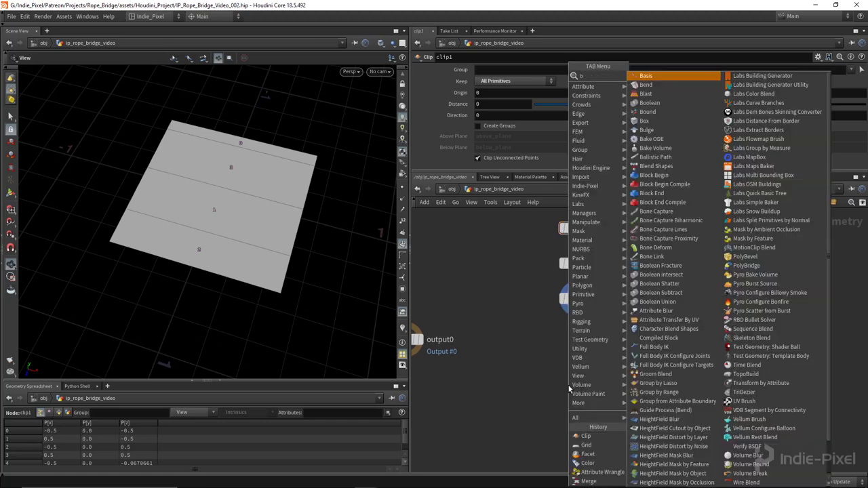
left_click(643, 77)
left_click(579, 352)
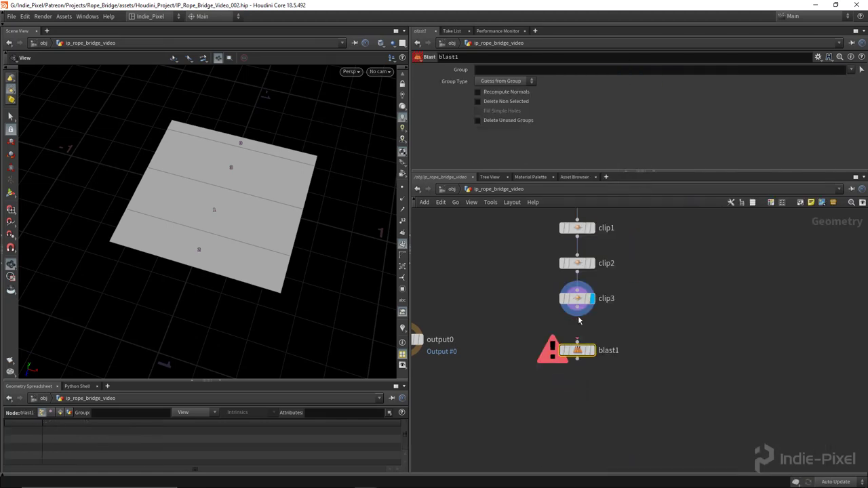
left_click(583, 340)
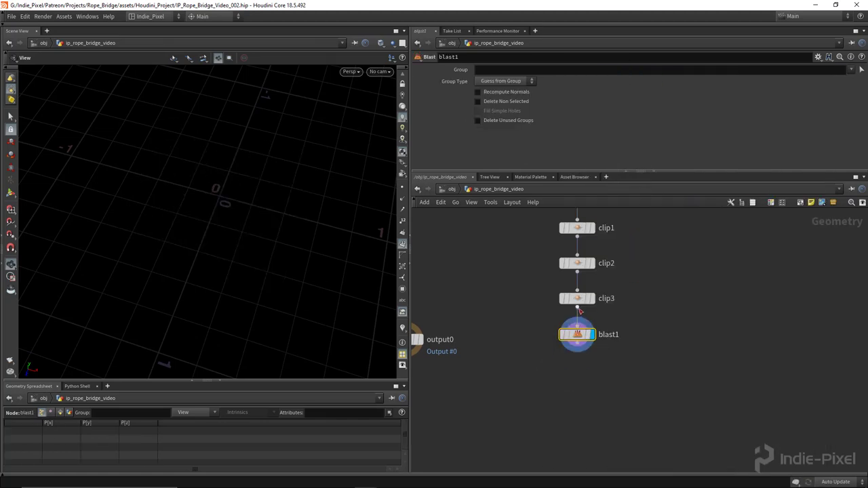
key("Return")
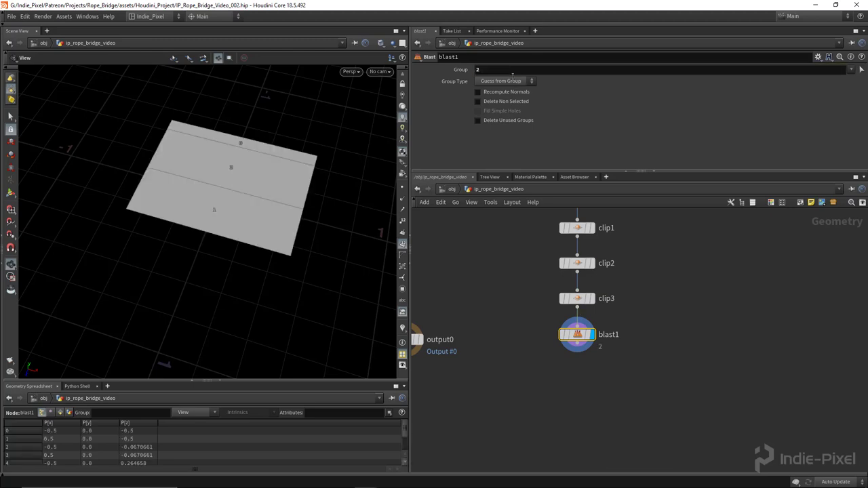
left_click(502, 102)
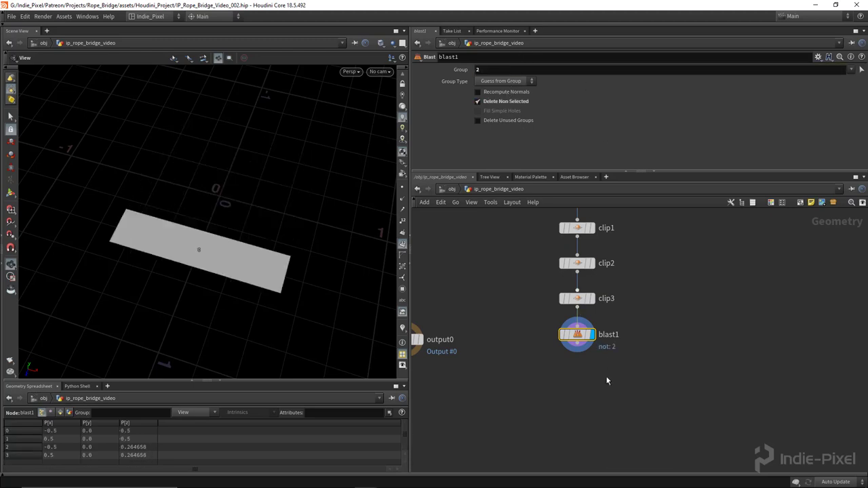
left_click_drag(570, 337, 584, 341)
- Add a Split node, delete blast1 and wire the Split node below clip3 in its place
key("Tab")
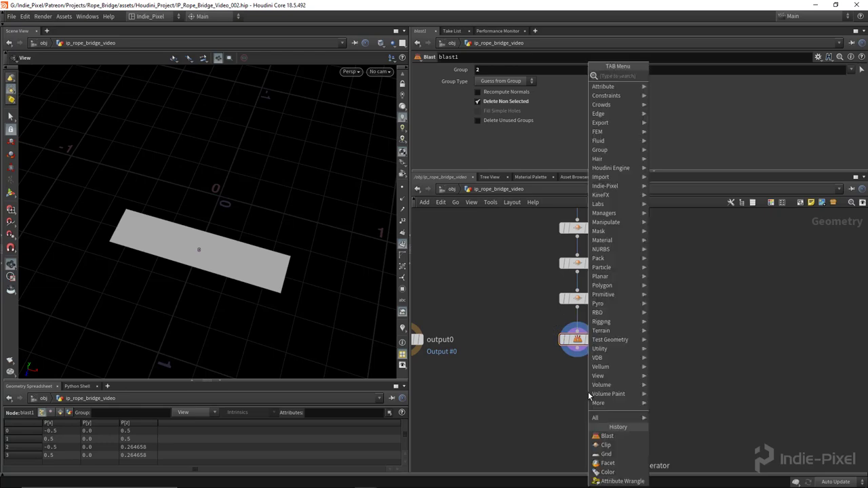
left_click(588, 392)
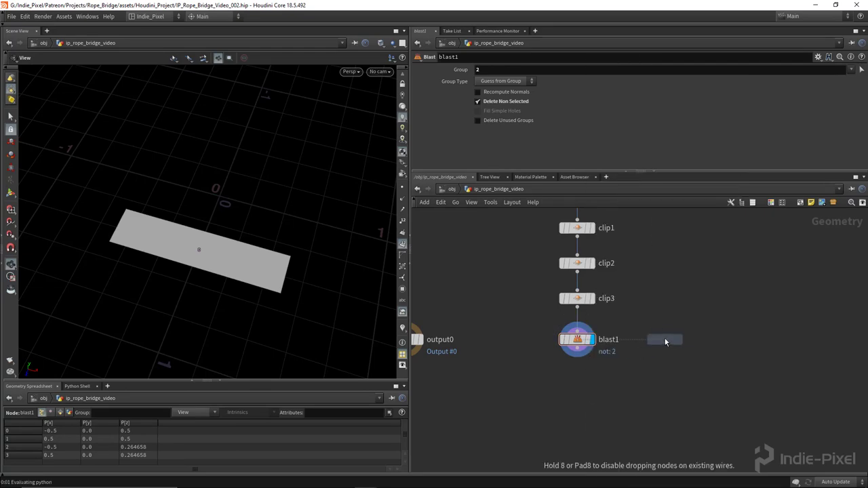
left_click(664, 339)
left_click_drag(577, 299, 649, 324)
key("ctrl+z")
left_click(590, 344)
key("Delete")
left_click_drag(681, 345, 599, 347)
left_click(598, 347)
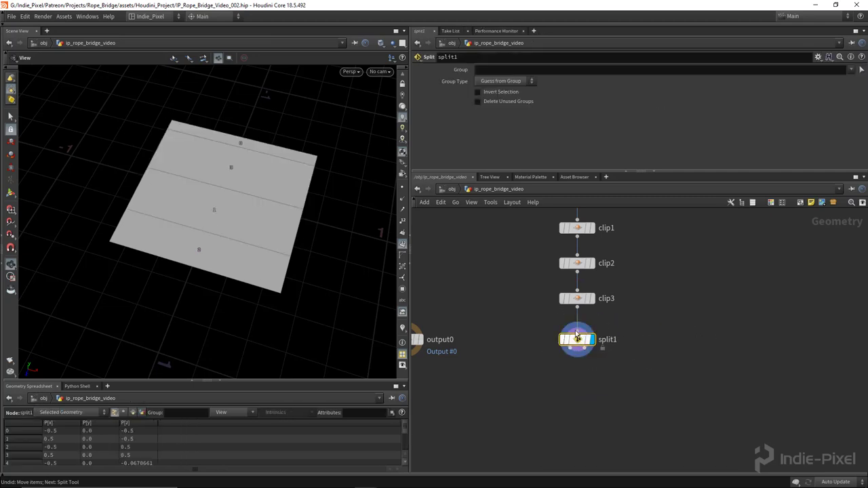
- Set split1's group to 2 to separate that strip from the rest
left_click(507, 80)
left_click(493, 72)
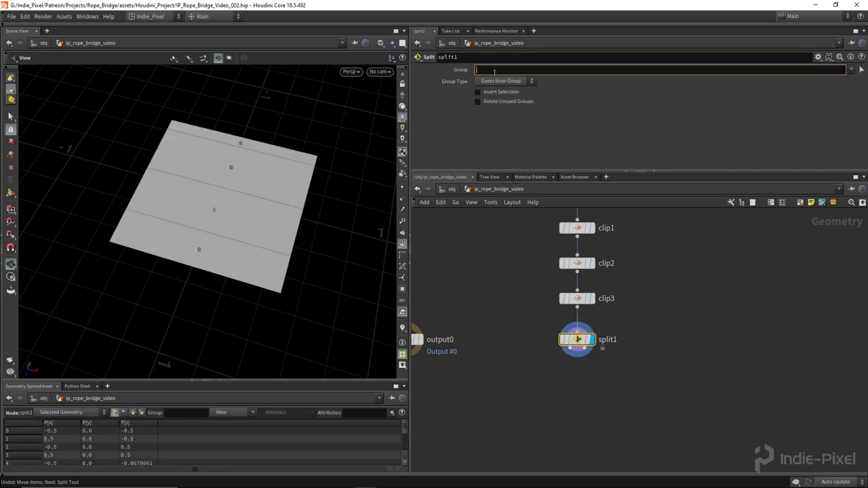
type("2")
key("Return")
- Duplicate clip3 below split1, connect it to split1's first output and display it
middle_click_drag(563, 399, 596, 367)
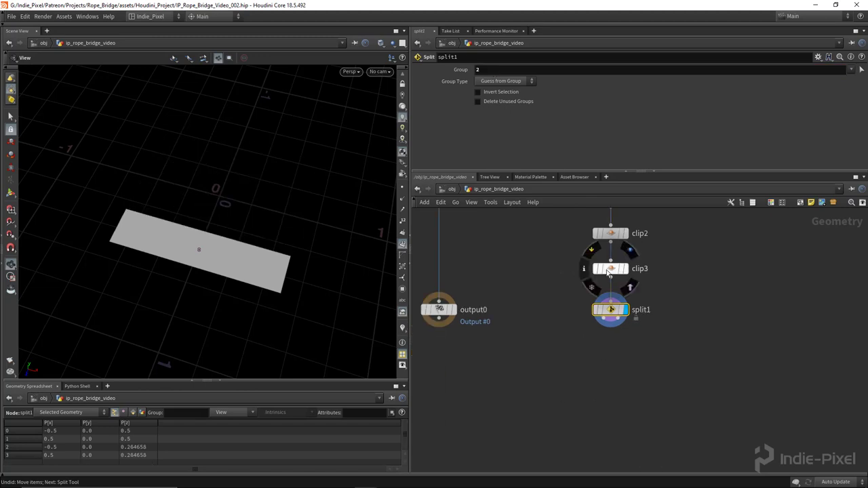
left_click_drag(610, 269, 574, 368, "alt")
left_click_drag(603, 317, 575, 365)
left_click(589, 369)
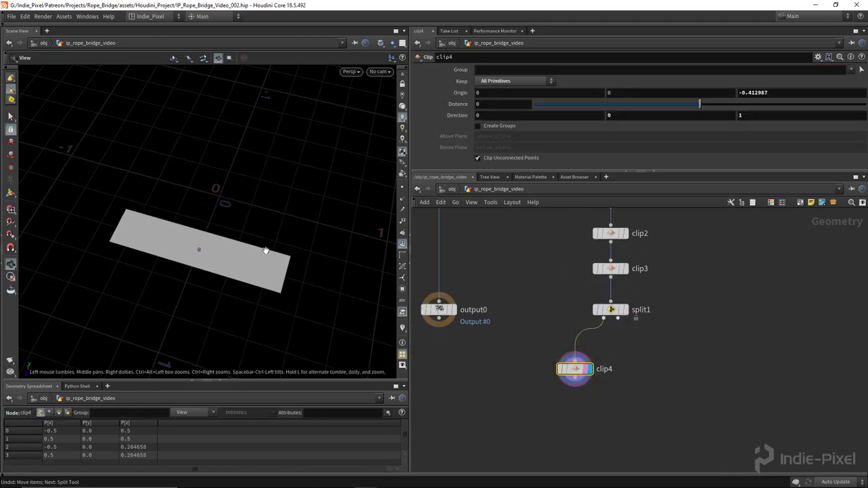
- Reset clip4's Z origin to 0, leaving its distance at 0
left_click_drag(292, 257, 232, 202)
key("Return")
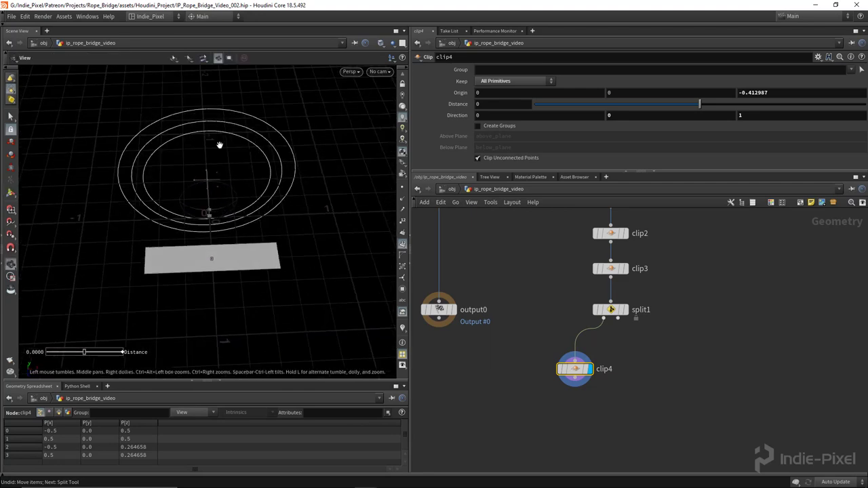
left_click(758, 104)
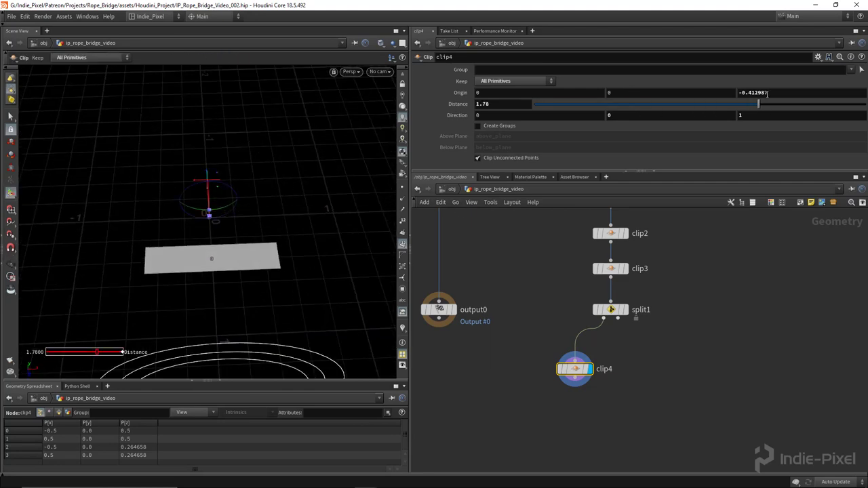
key("ctrl+z")
left_click(778, 93)
type("0")
key("Return")
- Set clip4's direction to 1, 0, 0 so it cuts the separated strip along X
left_click(750, 116)
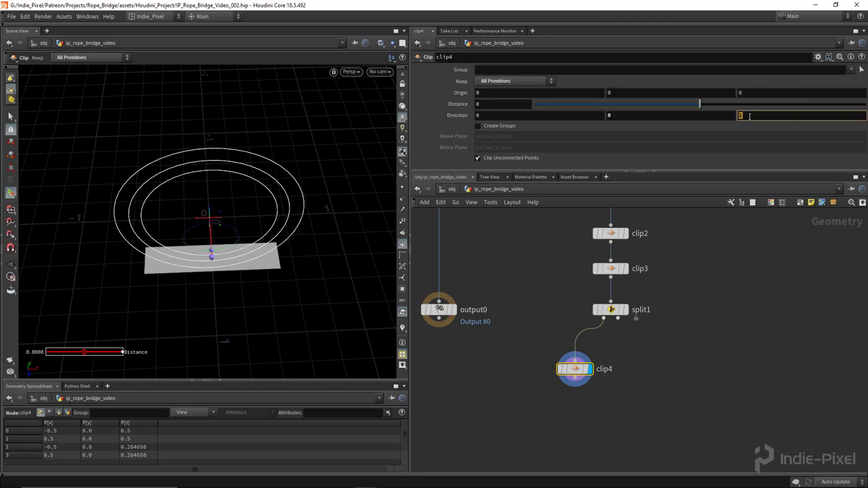
left_click(523, 117)
type("1")
key("Return")
left_click(773, 115)
type("0")
key("Return")
key("Escape")
left_click_drag(316, 254, 192, 235)
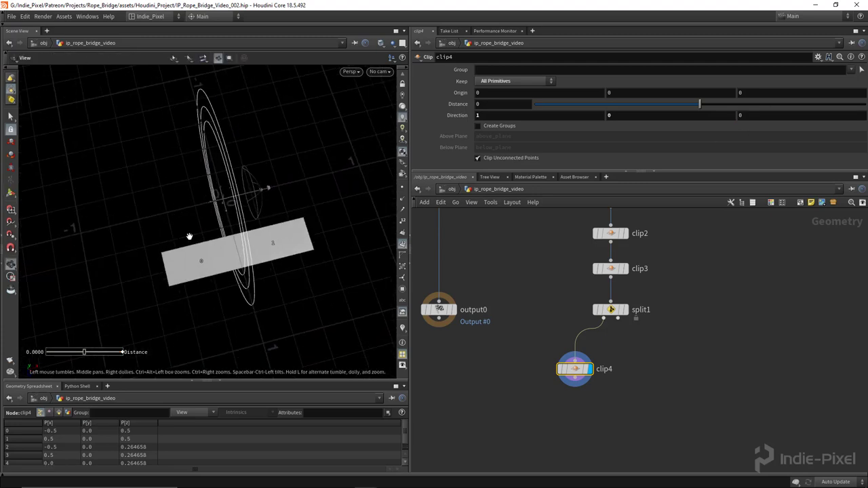
- Move clip4's cutting plane along X to an origin of about -0.16
key("Return")
left_click_drag(216, 198, 190, 213)
key("Escape")
left_click_drag(192, 265, 234, 269)
- Add a Merge node combining clip4 with split1's second output and display it
scroll(577, 400, "down", 2)
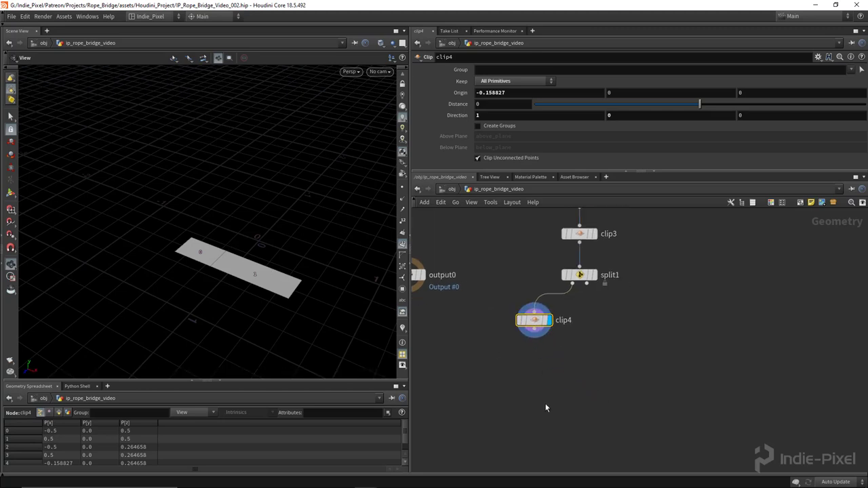
key("Tab")
type("merge")
key("Return")
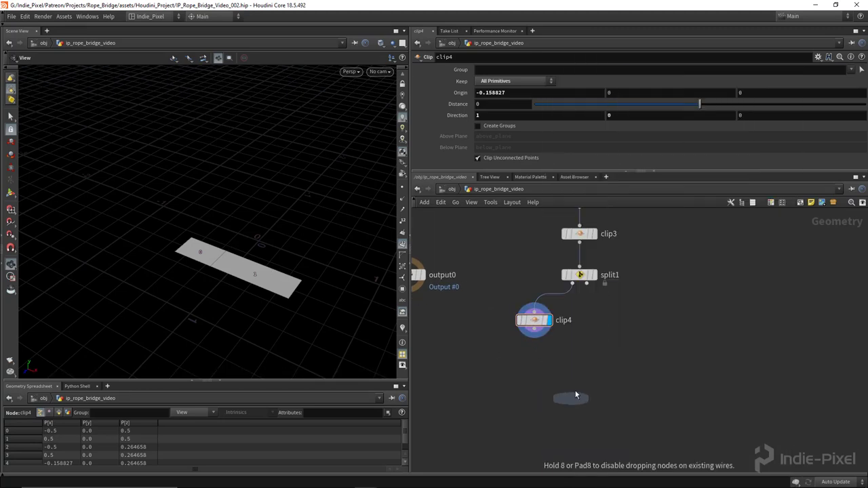
left_click(580, 384)
left_click_drag(586, 283, 580, 377)
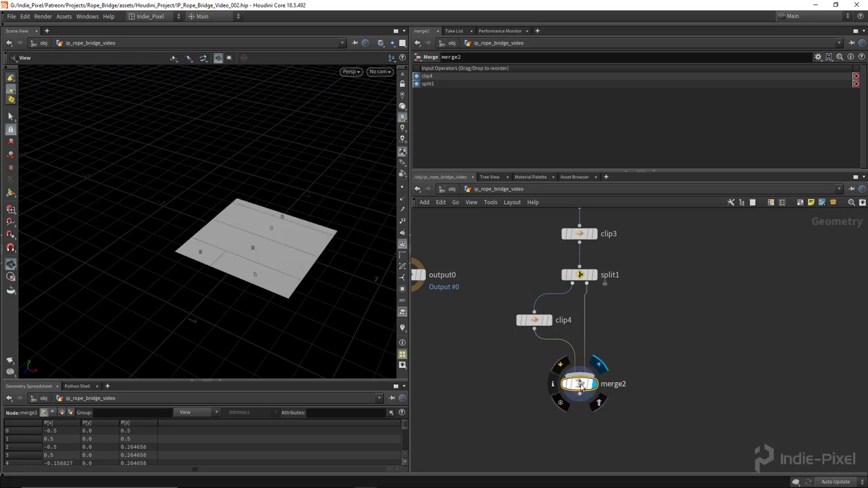
left_click_drag(237, 221, 258, 256)
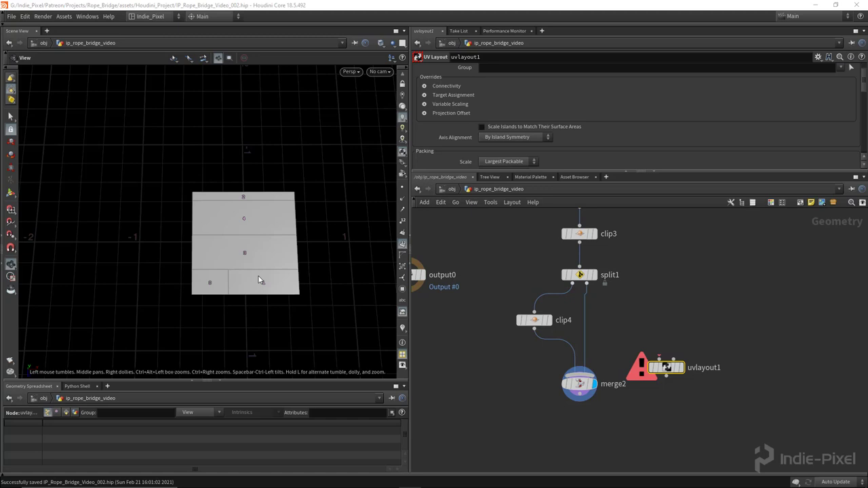
- Delete the unconnected uvlayout1 node and move the grid-to-merge chain farther from the output branch
key("Delete")
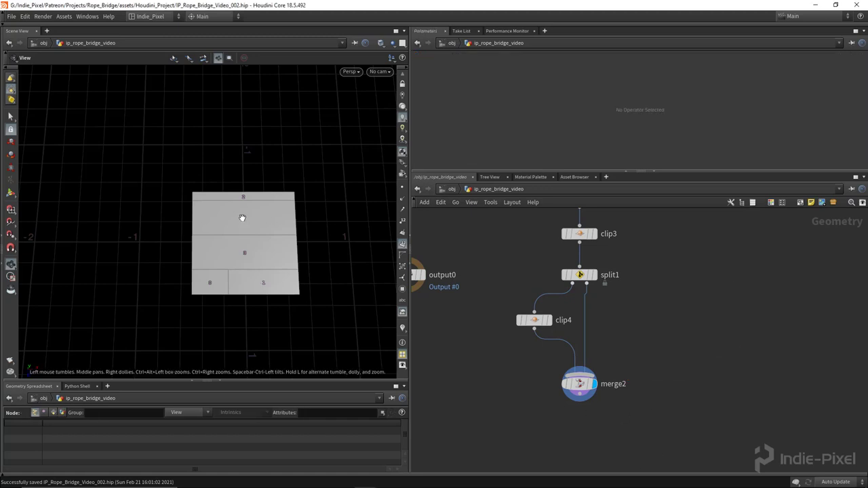
left_click_drag(258, 271, 234, 157)
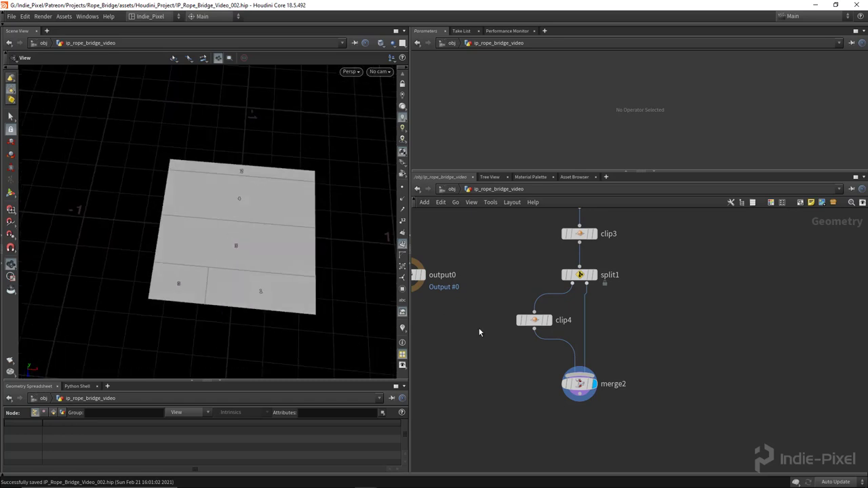
scroll(494, 327, "down", 4)
left_click_drag(492, 233, 560, 379)
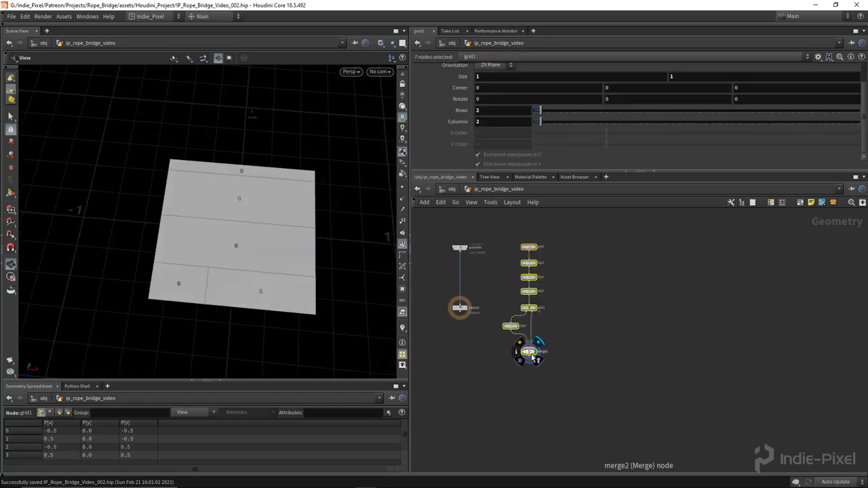
left_click_drag(526, 351, 568, 350)
left_click(491, 258)
scroll(556, 352, "up", 2)
- Show the point numbers and examine how clip1, clip2 and clip3 divide the unit grid into strips
left_click_drag(294, 225, 298, 268)
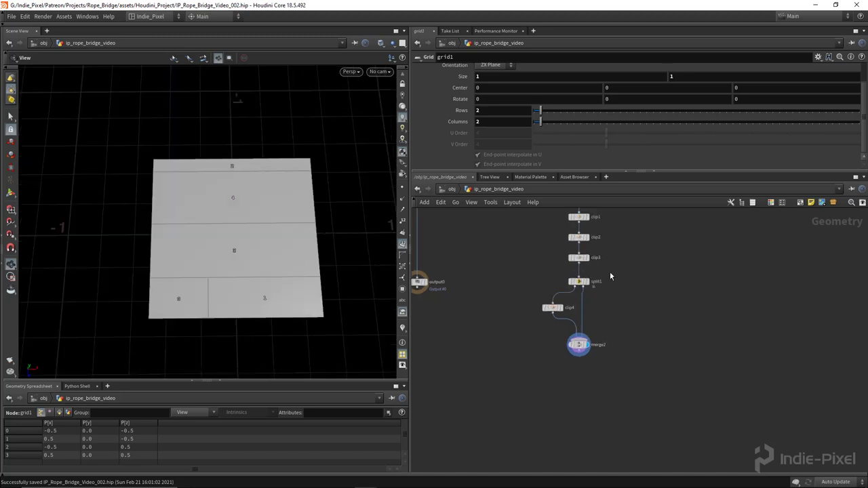
scroll(608, 273, "up", 4)
left_click_drag(609, 271, 513, 364)
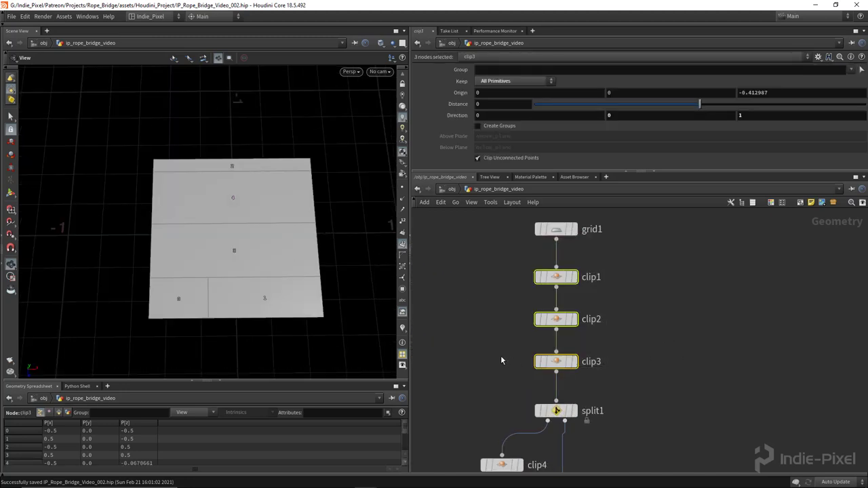
scroll(283, 242, "up", 5)
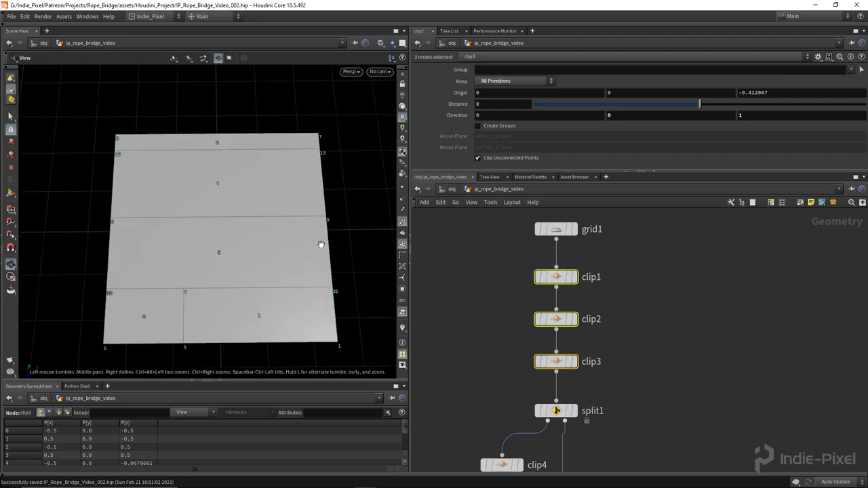
scroll(341, 238, "up", 2)
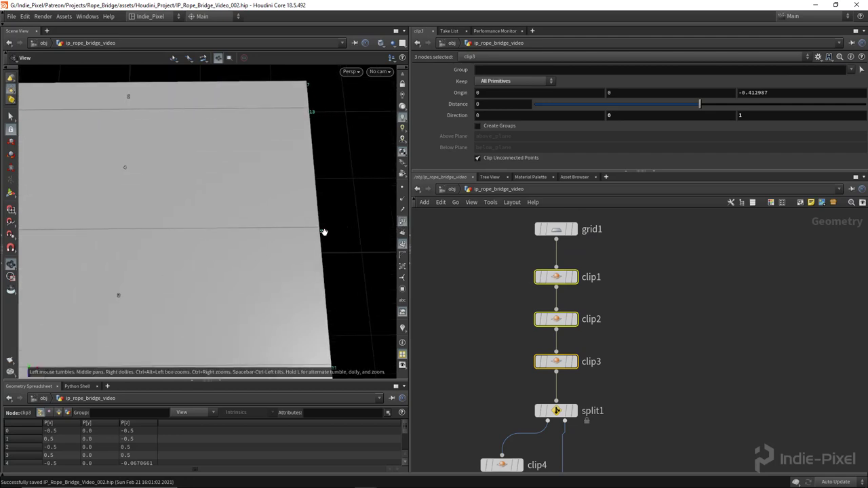
scroll(269, 108, "down", 5)
left_click_drag(159, 201, 214, 258)
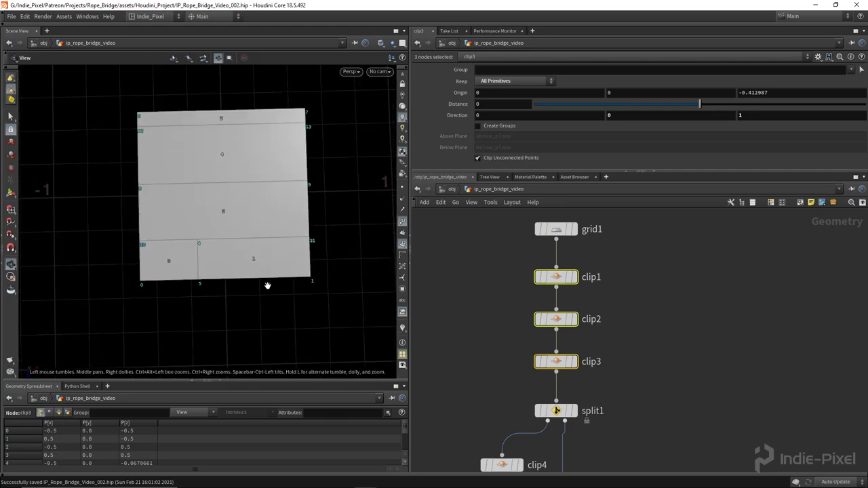
left_click_drag(229, 189, 314, 260)
left_click_drag(266, 247, 82, 235)
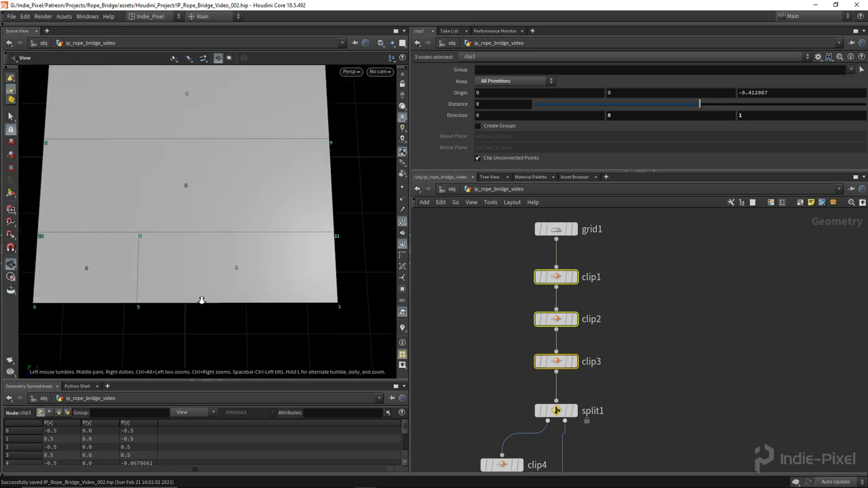
key("h")
scroll(667, 351, "down", 3)
scroll(648, 319, "up", 4)
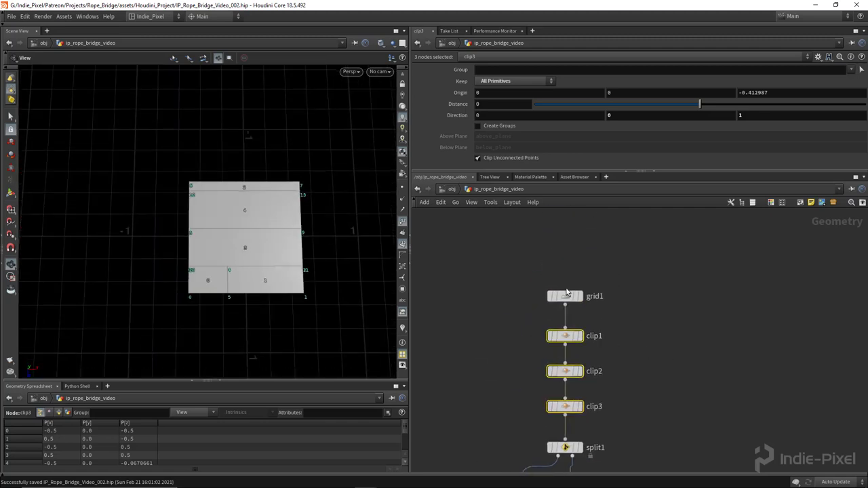
- Move grid1 up to make room and insert a UV Project node between grid1 and clip1
scroll(568, 299, "up", 1)
left_click_drag(567, 297, 560, 232)
key("Tab")
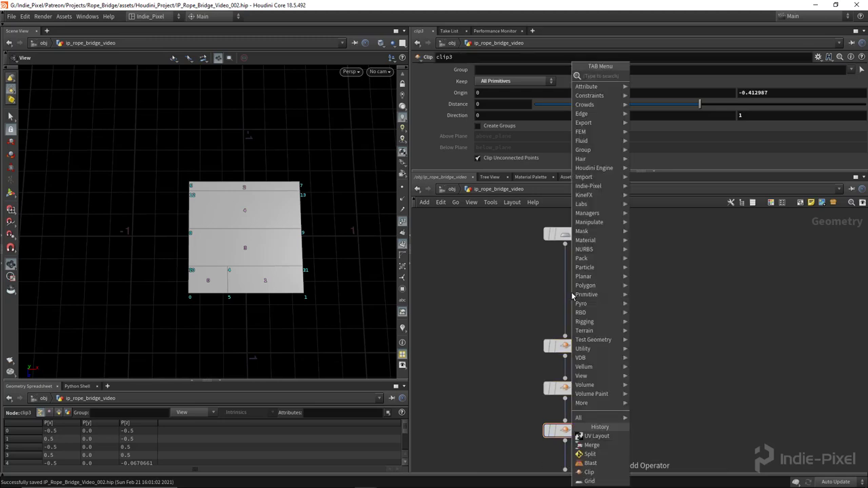
type("uvpro")
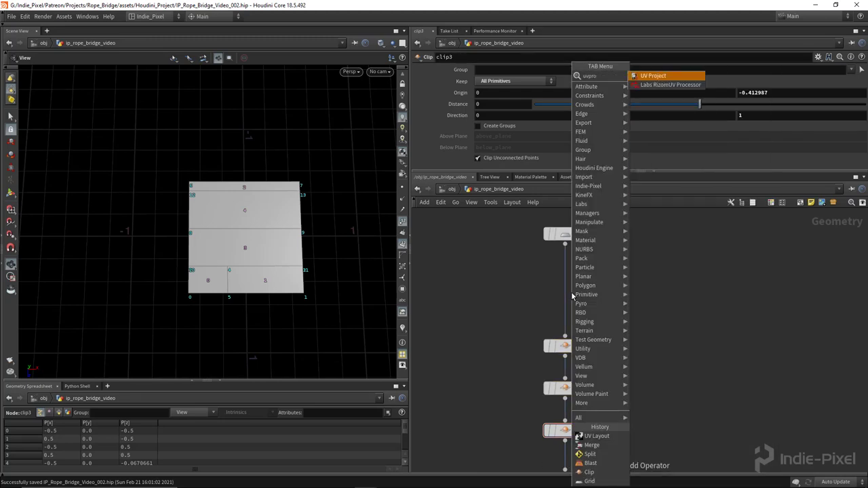
key("Return")
left_click(561, 295)
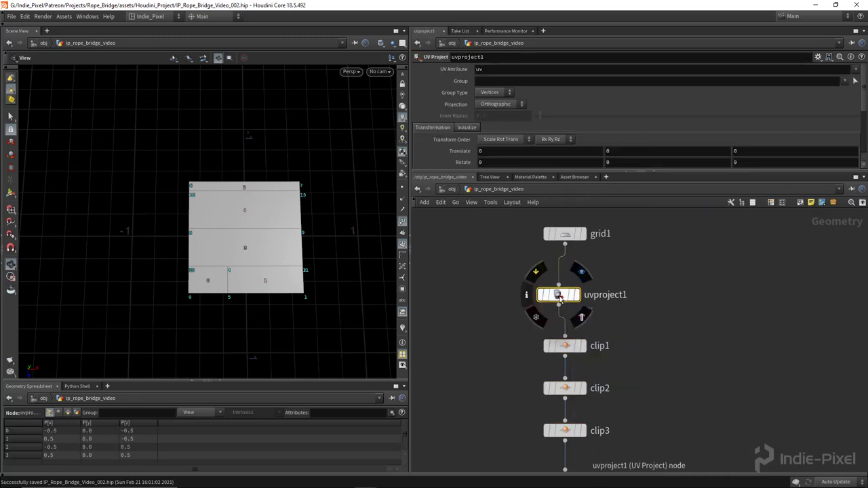
- Set the UV projection's X rotation to 90
scroll(638, 137, "down", 3)
left_click(527, 115)
key("Return")
key("Return")
left_click_drag(251, 237, 248, 198, "alt")
key("Escape")
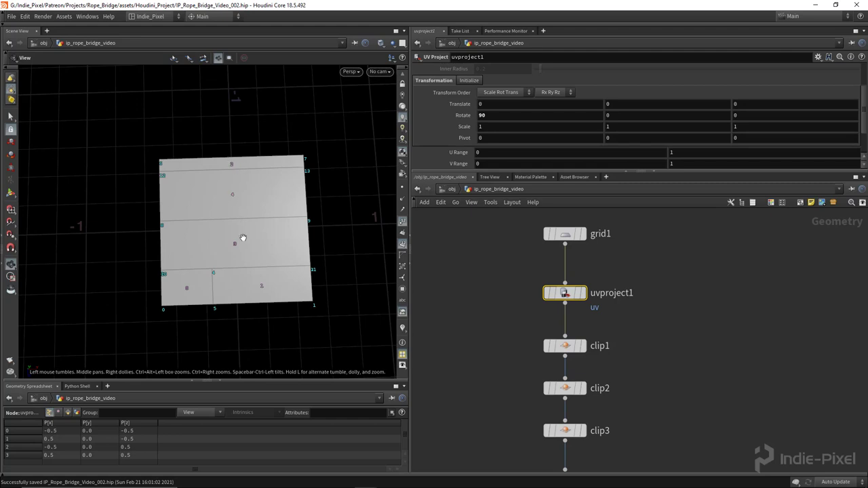
- Add a Sort node below merge2, display it and set its primitive sort to By Z
right_click_drag(244, 229, 304, 250)
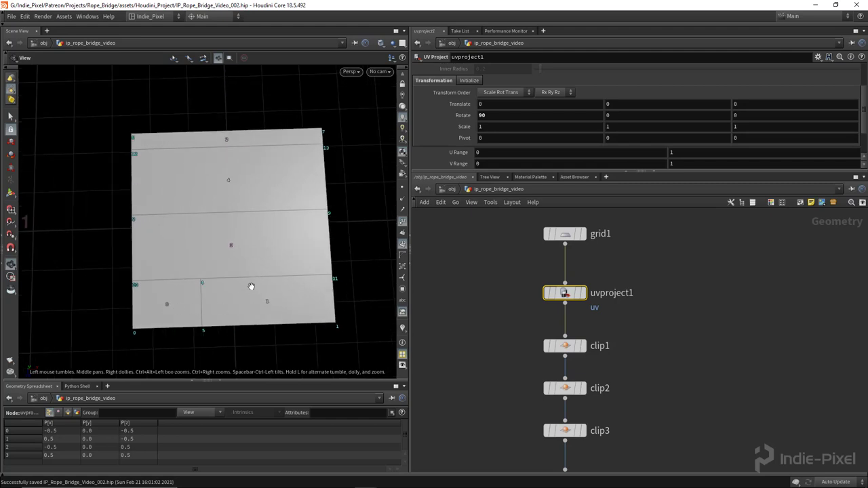
scroll(198, 292, "down", 3)
left_click_drag(197, 292, 259, 255)
scroll(607, 324, "down", 3)
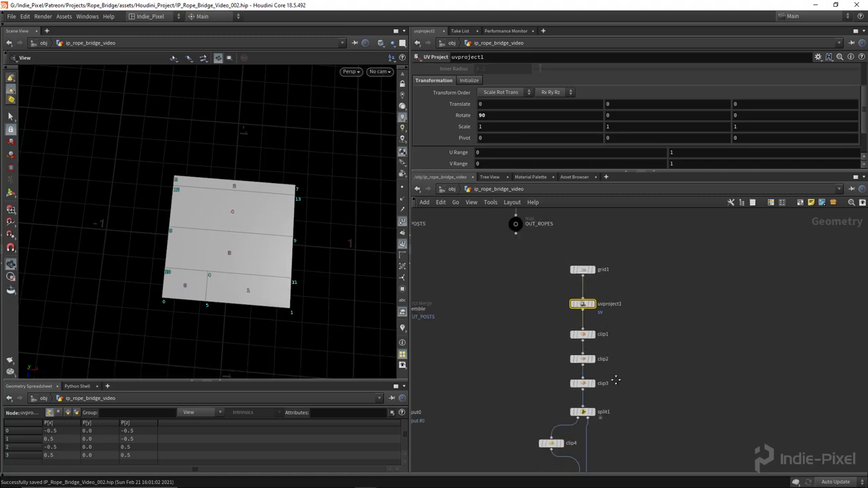
scroll(595, 381, "up", 3)
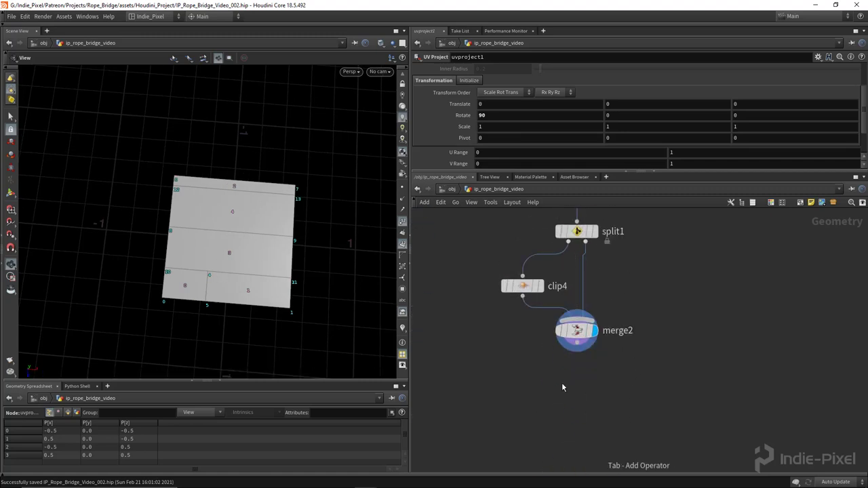
key("Tab")
key("Return")
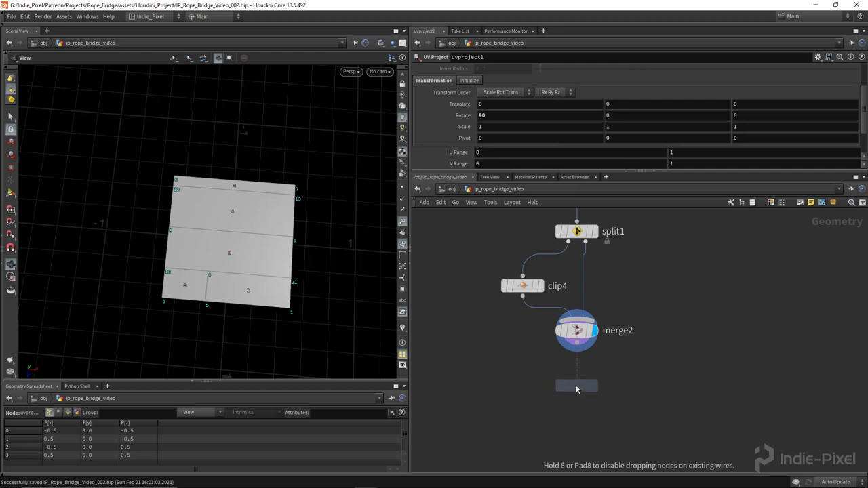
left_click(576, 385)
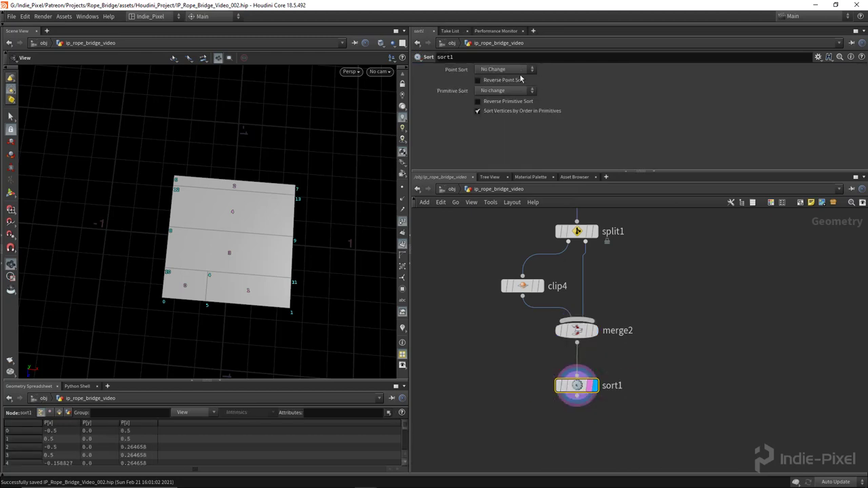
left_click(505, 90)
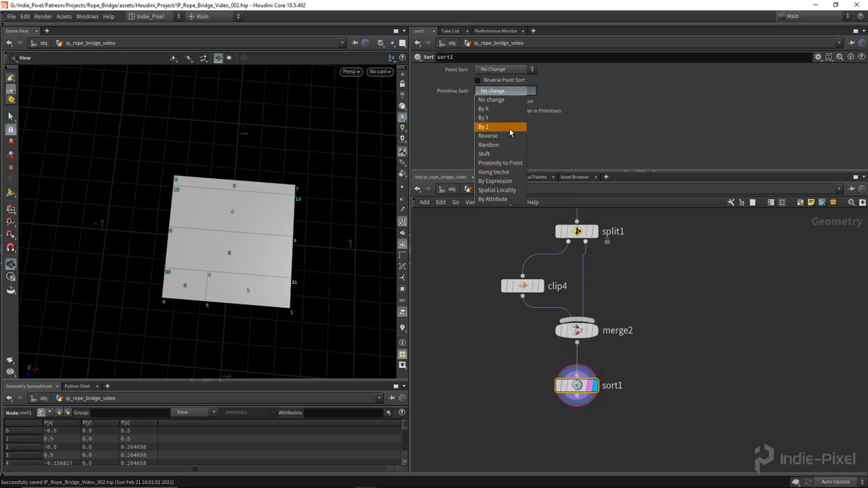
left_click(483, 127)
- Hide the point numbers and examine the sorted primitive order across the grid strips
left_click_drag(231, 258, 266, 237)
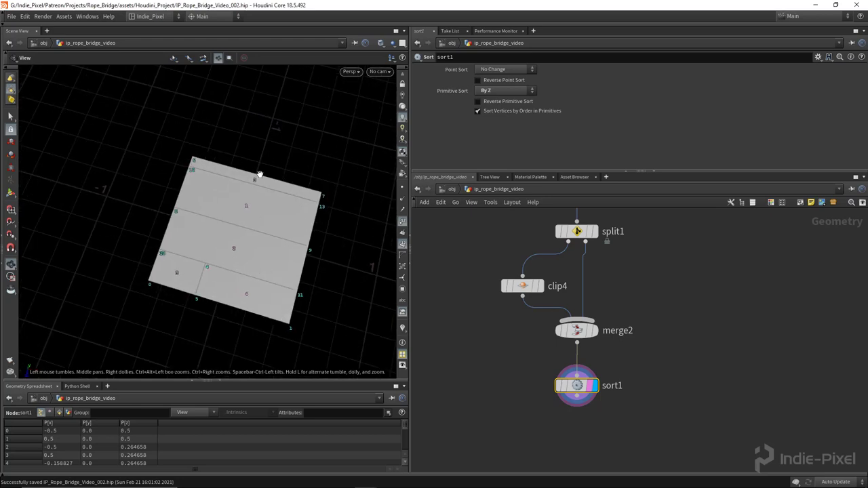
left_click_drag(254, 303, 185, 307)
left_click_drag(260, 283, 357, 276)
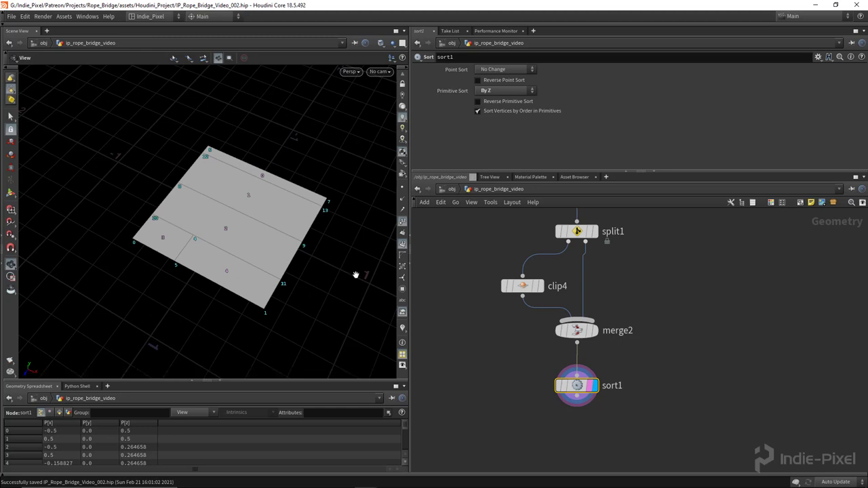
left_click(402, 243)
left_click_drag(271, 248, 252, 154)
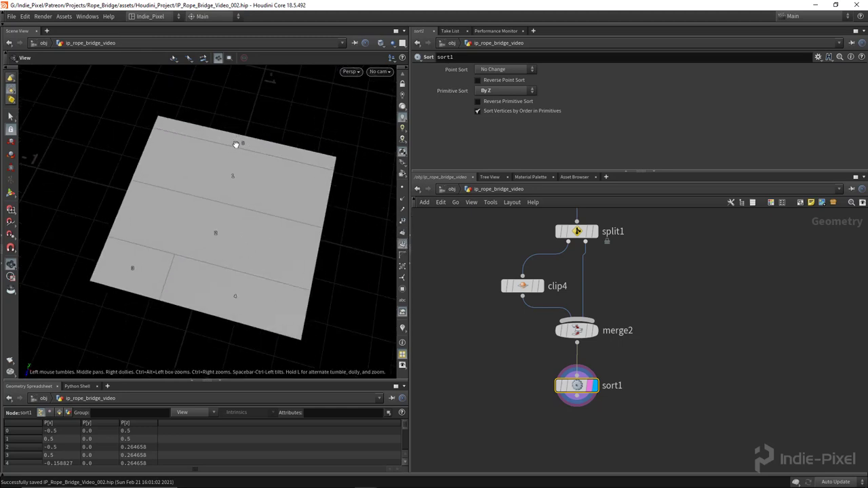
scroll(461, 322, "down", 5)
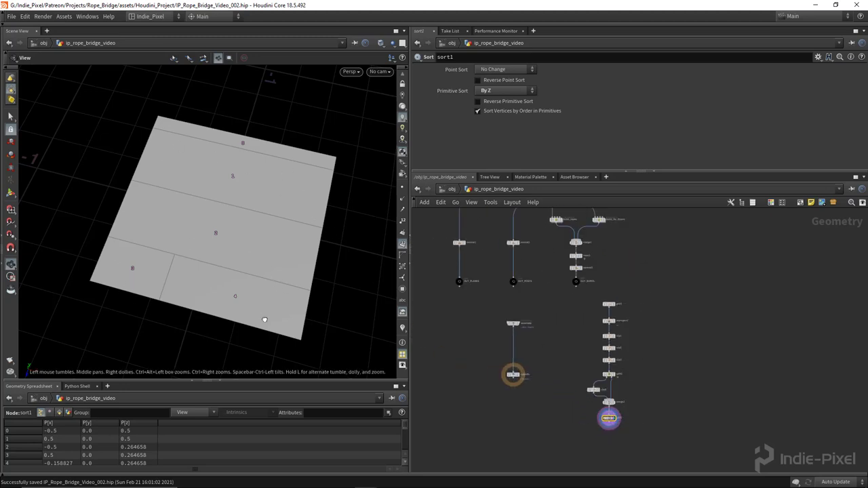
left_click_drag(260, 312, 254, 314)
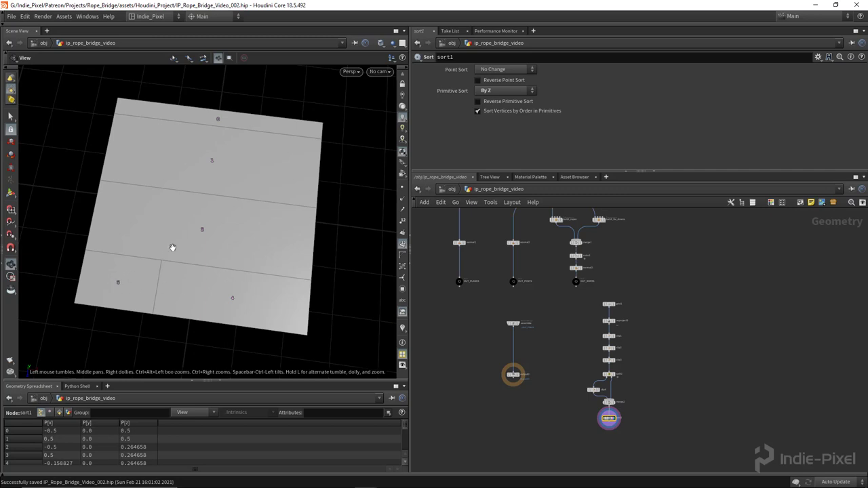
- Collapse the chain from grid1 through sort1 into a subnetwork and place it beside the assemble-to-output0 branch
middle_click_drag(549, 403, 578, 399)
left_click_drag(587, 286, 692, 451)
key("shift+c")
scroll(641, 293, "up", 3)
left_click_drag(614, 292, 456, 395)
middle_click_drag(456, 396, 579, 387)
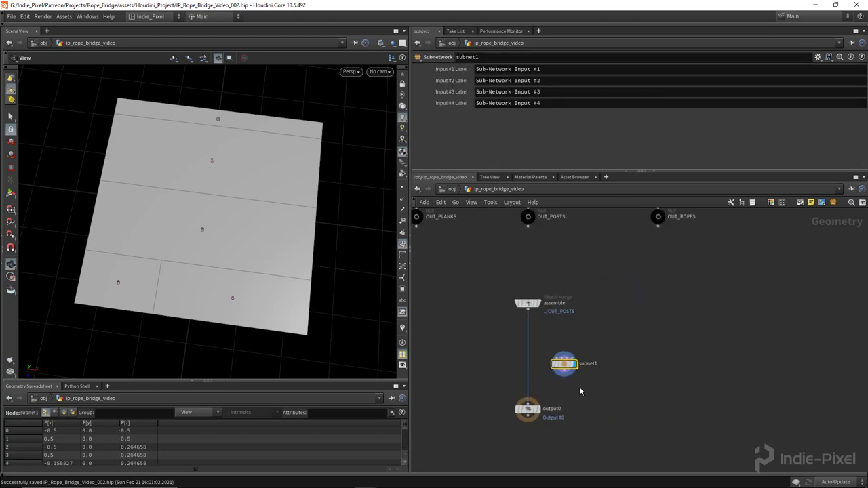
- Rename the new subnetwork as uvlayout
scroll(583, 363, "up", 3)
double_click(595, 355)
type("uvlayout")
key("Return")
- Wire the uvlayout subnetwork between assemble and output0 and align it in the branch
left_click_drag(473, 241, 548, 342)
middle_click_drag(548, 342, 590, 288)
left_click(514, 383)
left_click(576, 310)
left_click_drag(575, 309, 500, 295)
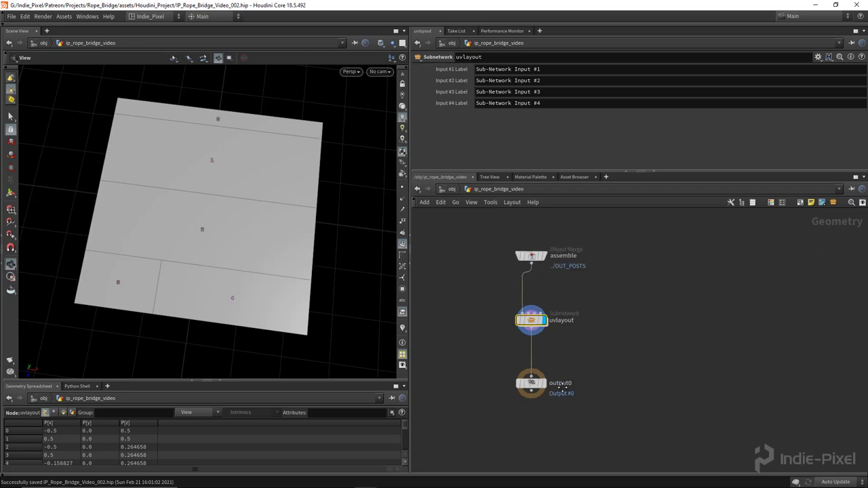
- Open the uvlayout subnetwork and lay out its four sub-network input nodes compactly above grid1
double_click(527, 344)
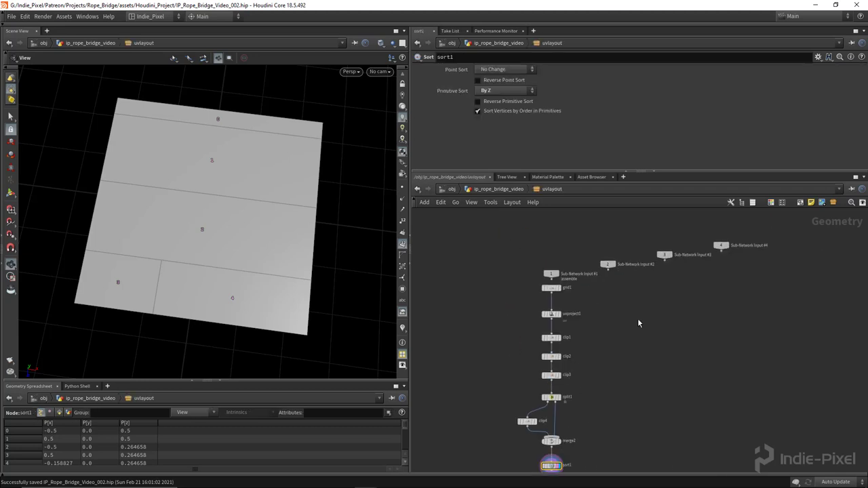
left_click_drag(522, 220, 731, 282)
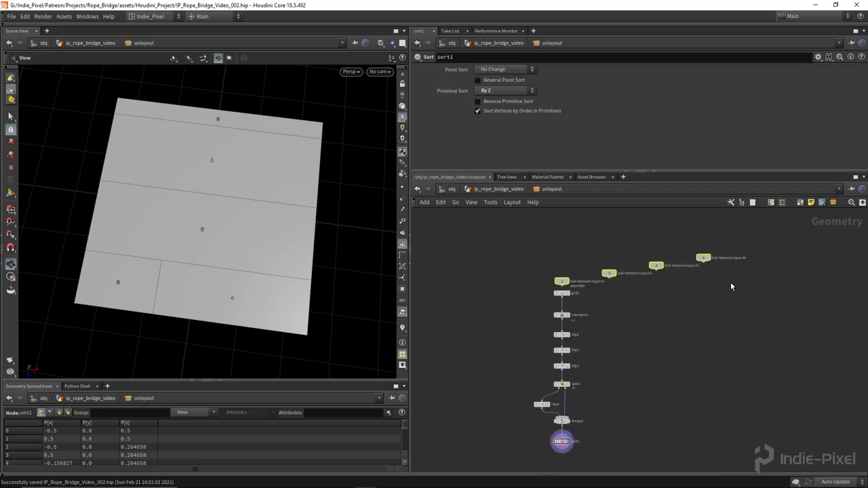
key("shift+l")
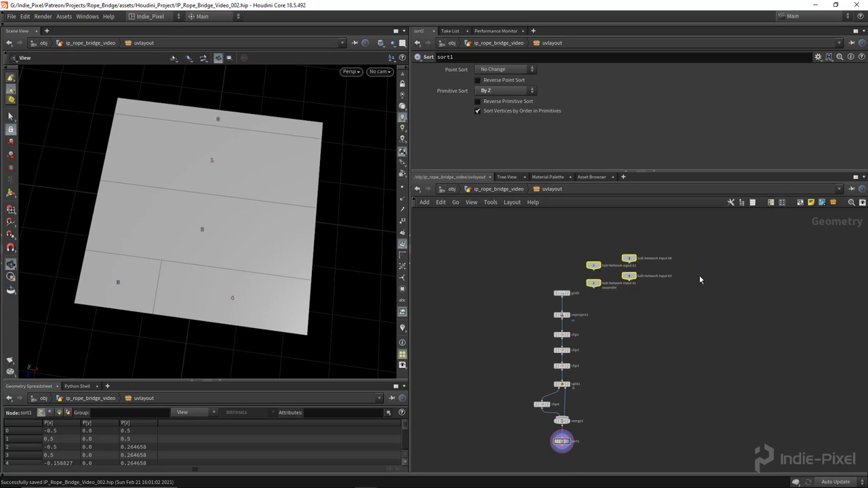
key("shift+s")
scroll(600, 372, "up", 4)
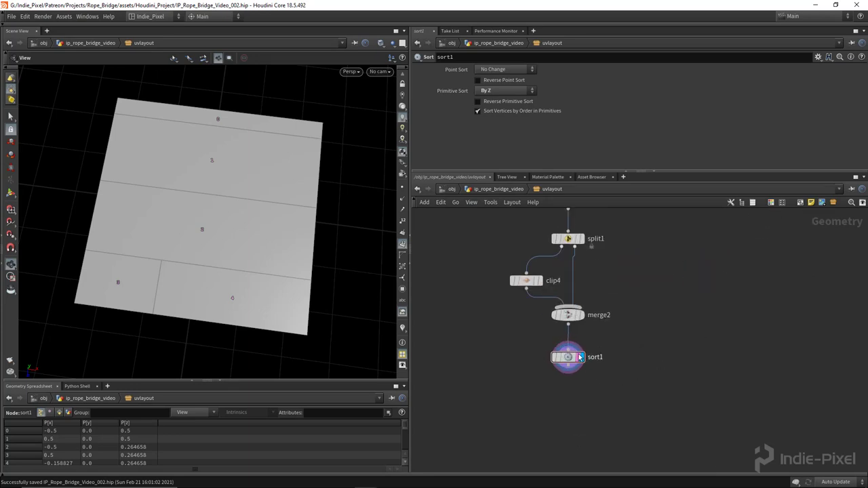
- Try flipping the sorted grid's UVs vertically in the UV view with a UV Transform after sort1, using a Y scale of -1
left_click_drag(196, 191, 187, 262)
key("space+5")
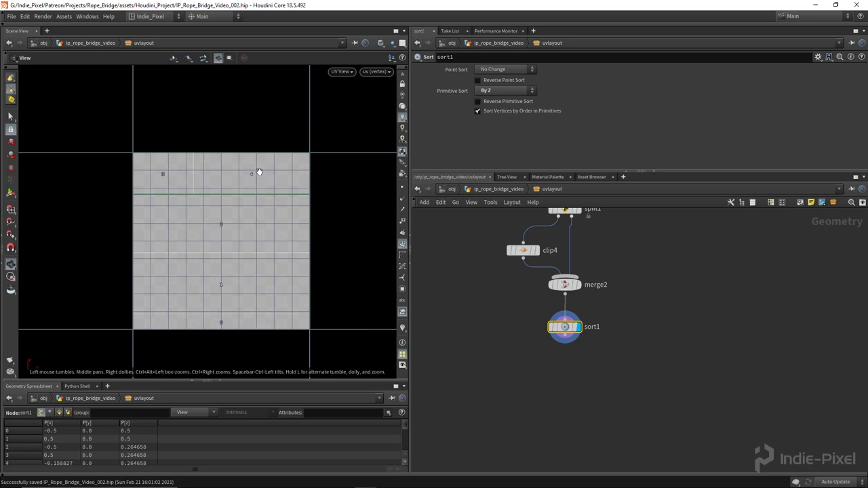
key("Tab")
type("uvtr")
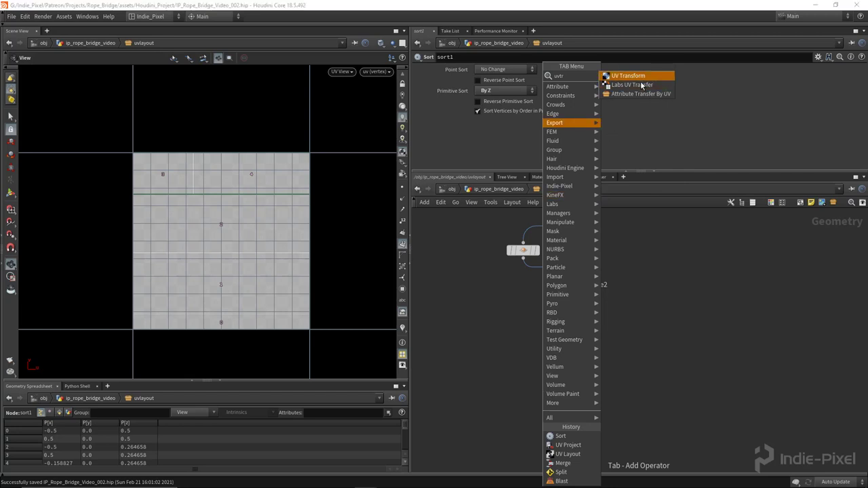
key("Return")
left_click(565, 375)
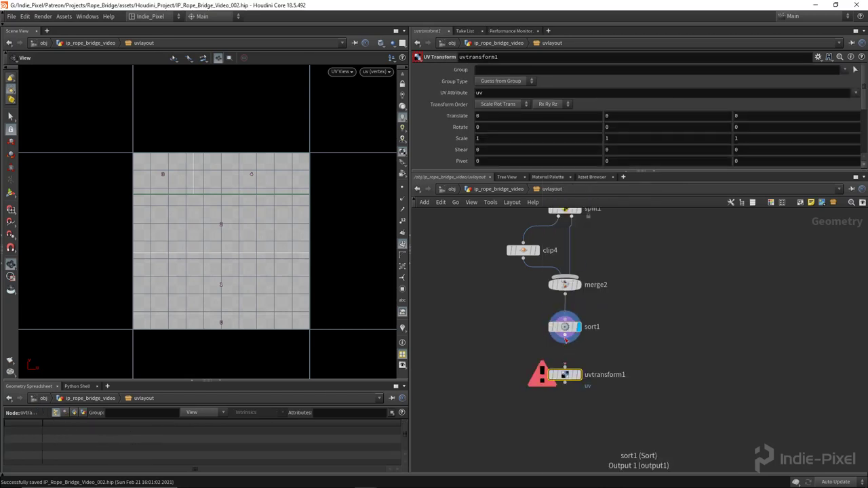
left_click(645, 140)
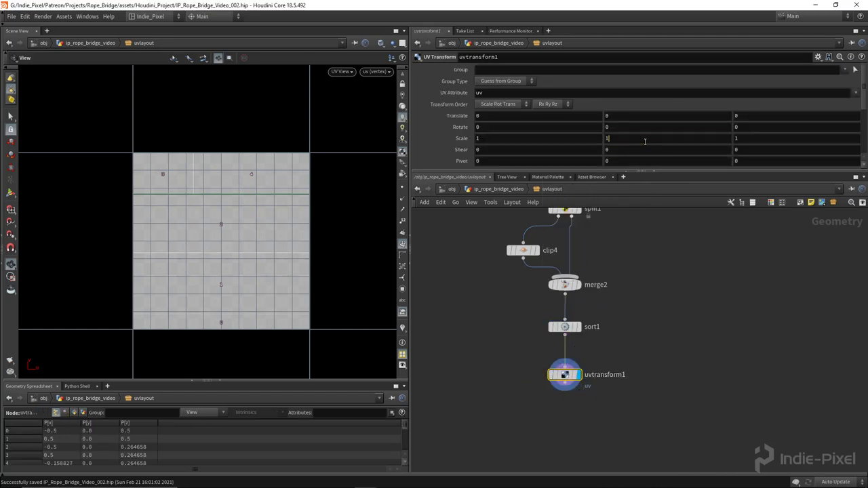
type("-1")
key("Return")
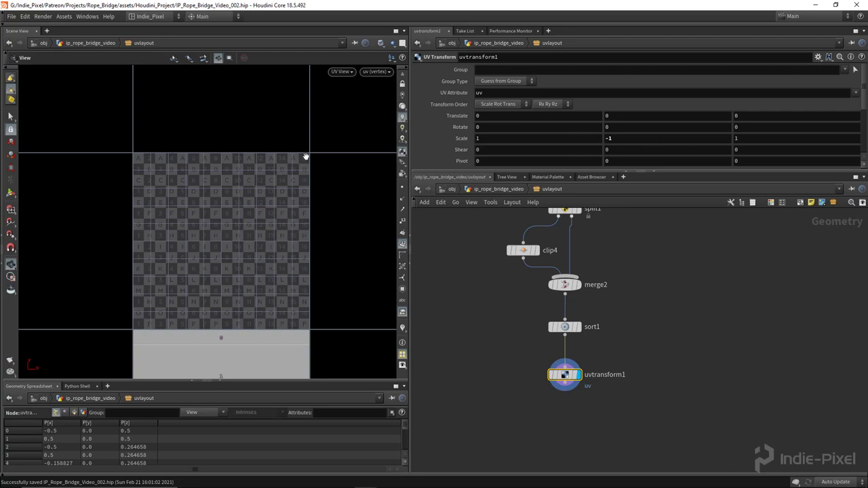
- Reset the UV Transform's Y scale to 1, delete the node, and return the viewport to perspective
scroll(230, 248, "down", 4)
left_click(619, 140)
type("1")
key("Return")
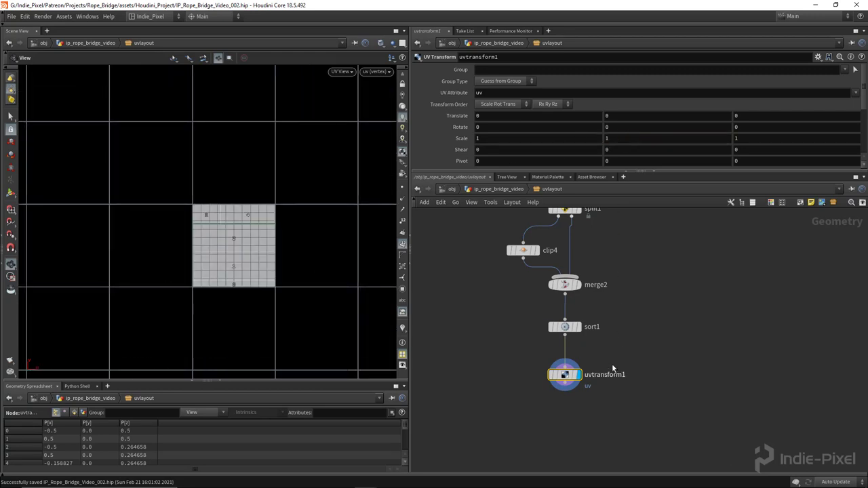
key("Delete")
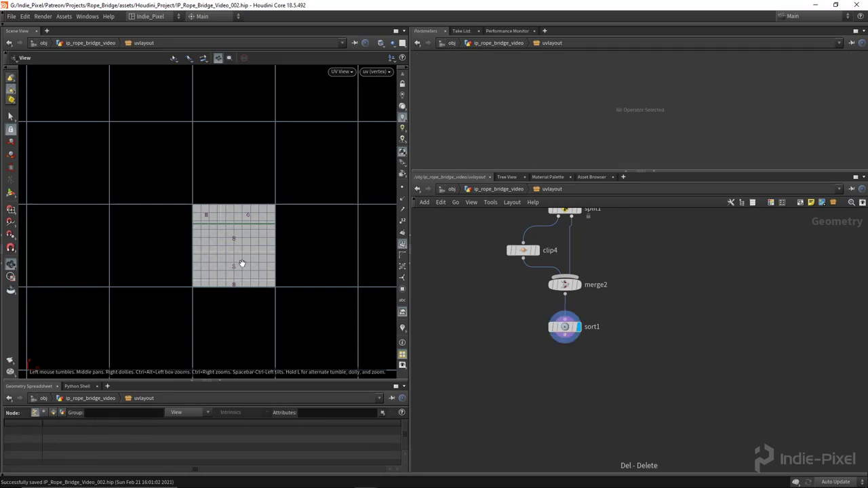
scroll(241, 263, "up", 4)
scroll(223, 250, "down", 1)
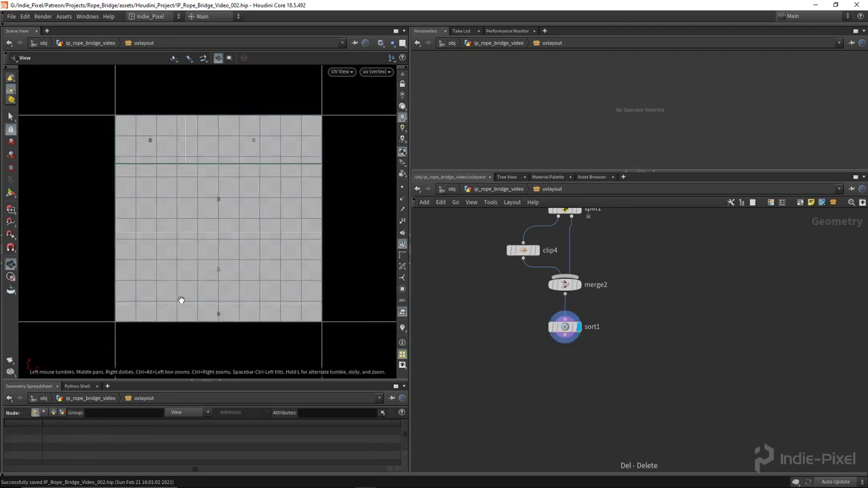
key("space+1")
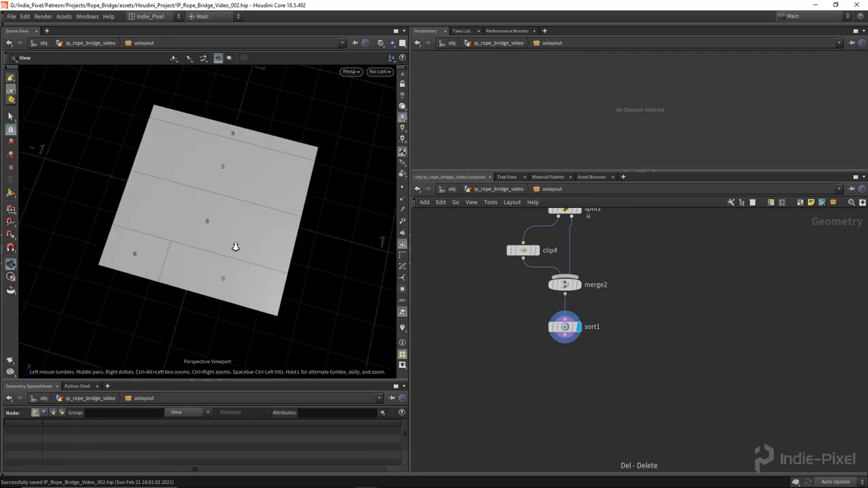
- Add a For-Each Primitive loop below the sorted grid and wire sort1 into foreach_begin1
scroll(576, 373, "down", 5)
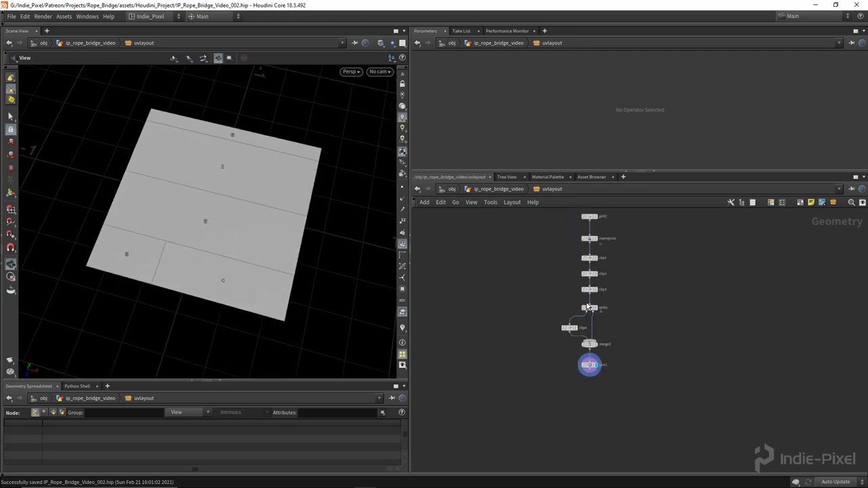
middle_click_drag(590, 396, 581, 367)
scroll(585, 366, "up", 3)
key("Tab")
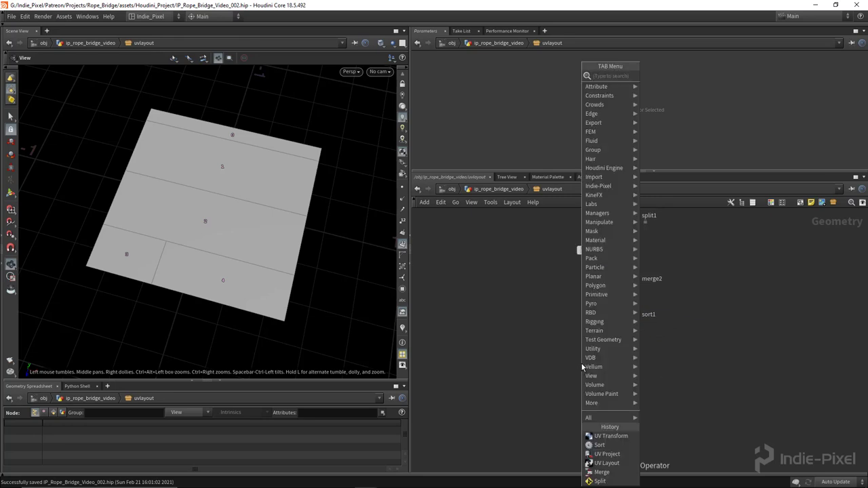
type("forea")
key("Down")
key("Down")
key("Down")
key("Down")
key("Return")
left_click(626, 356)
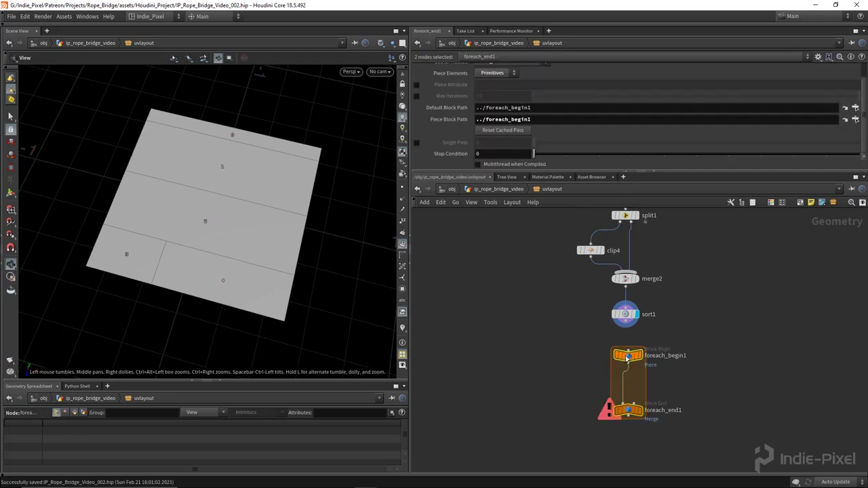
left_click(626, 326)
- Display the output of foreach_end1 and move it down to make room inside the loop
middle_click_drag(631, 380, 611, 344)
left_click(616, 383)
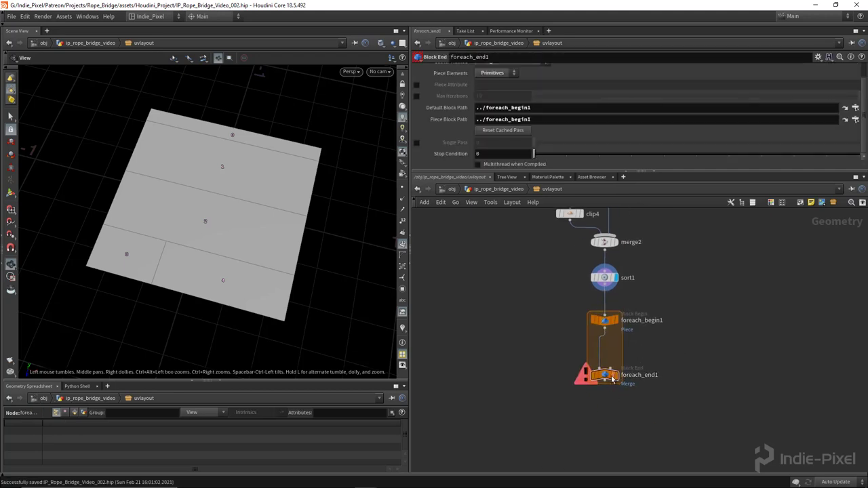
left_click(615, 375)
left_click_drag(605, 375, 606, 392)
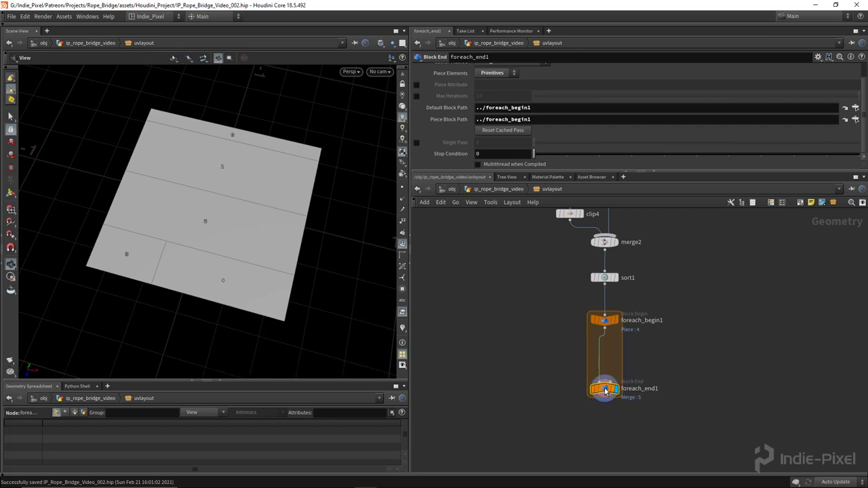
scroll(603, 387, "up", 3)
- Create a meta import node from foreach_begin1 and name it loop_data
left_click(571, 292)
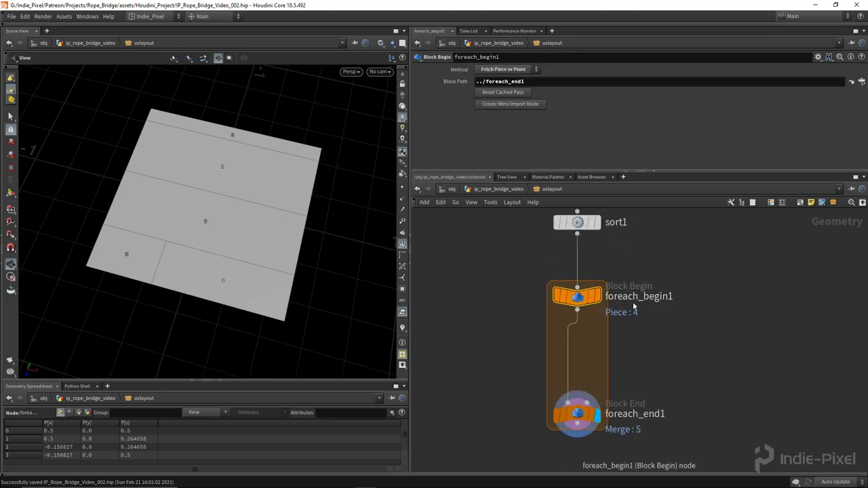
middle_click_drag(571, 293, 525, 321)
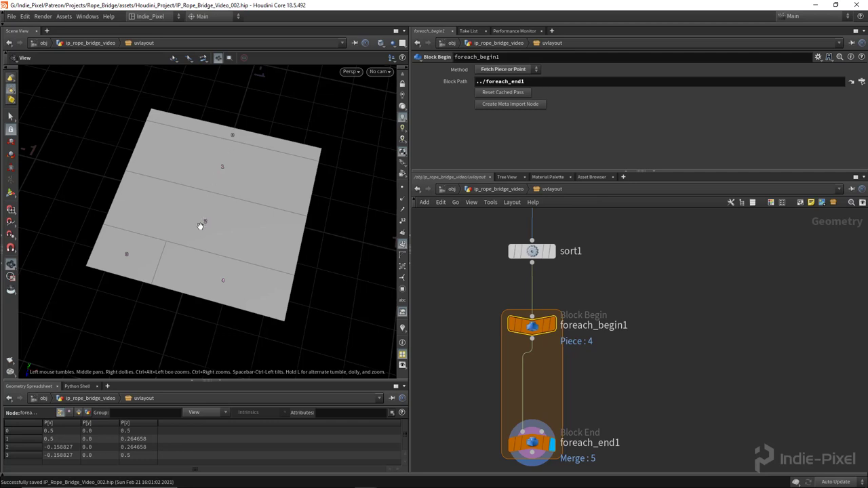
left_click_drag(198, 249, 219, 158)
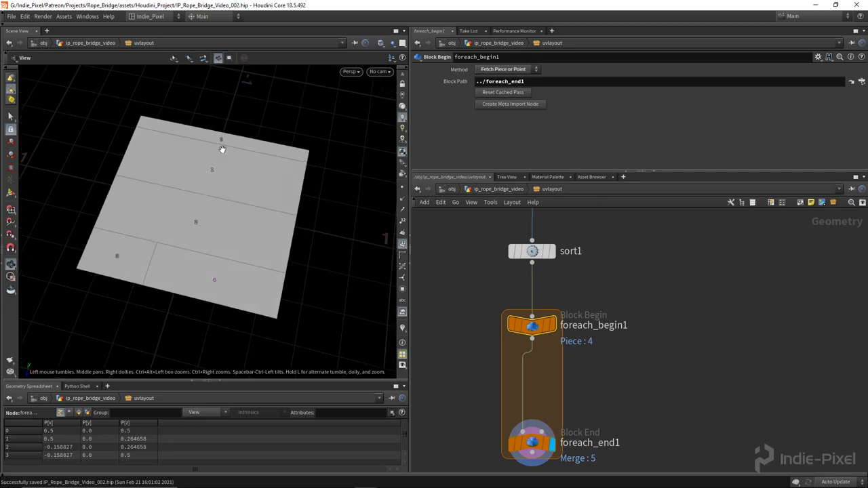
left_click(508, 104)
type("loop_data")
key("Return")
- Insert an Attribute Wrangle inside the loop with loop_data in its second input, and show loop_data's detail attributes
middle_click_drag(534, 393, 524, 362)
key("Tab")
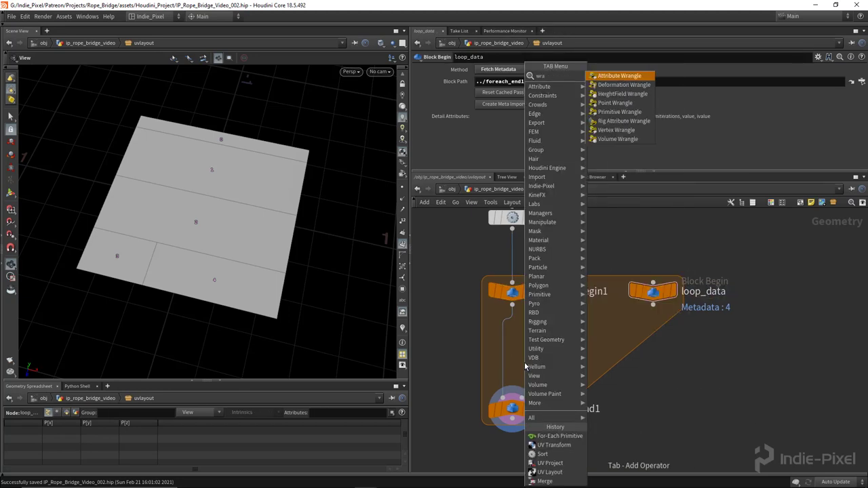
key("Return")
left_click(519, 366)
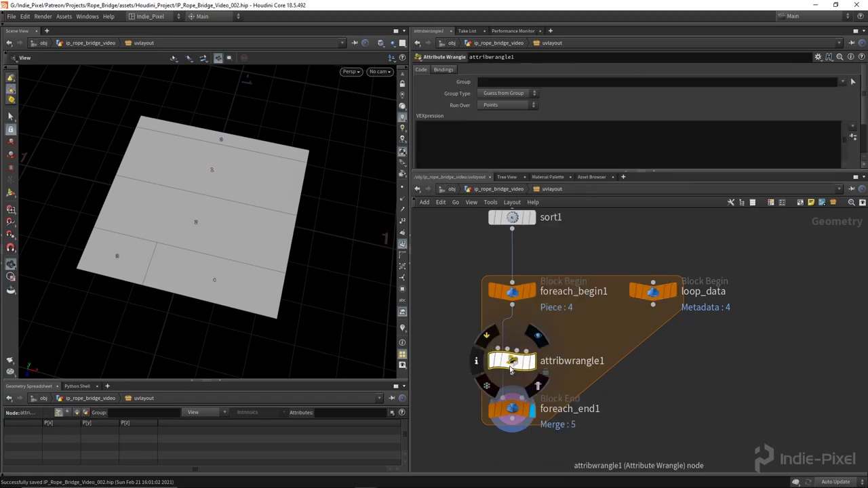
left_click_drag(652, 304, 519, 346)
left_click(653, 291)
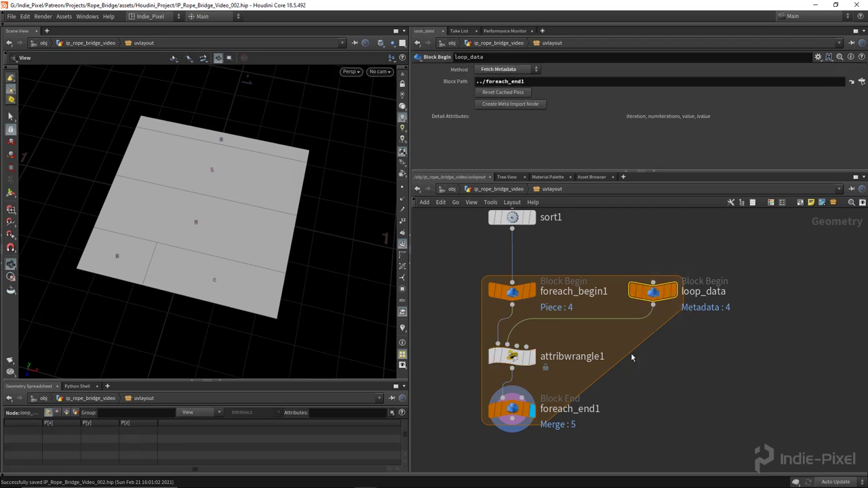
left_click(74, 413)
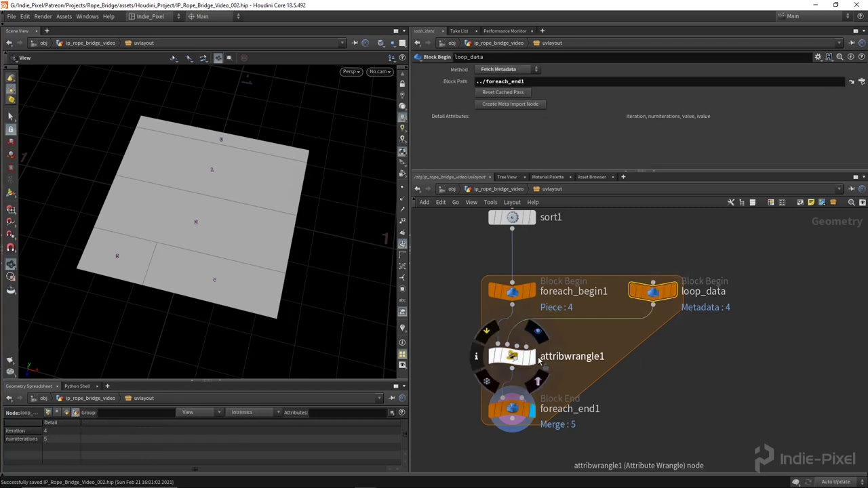
- Display the wrangle, rename it set_island_id, and set it to run over Primitives
left_click(533, 356)
double_click(580, 358)
type("s")
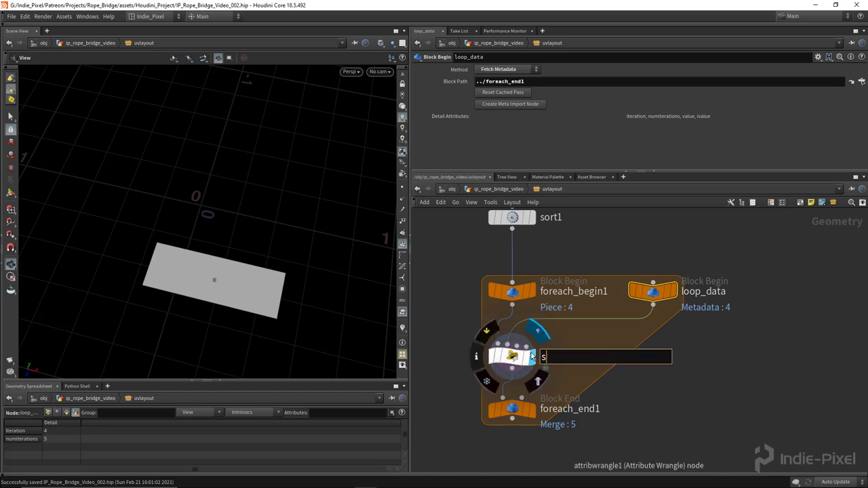
type("et_island_id")
key("Return")
left_click(516, 356)
left_click(507, 105)
left_click(502, 116)
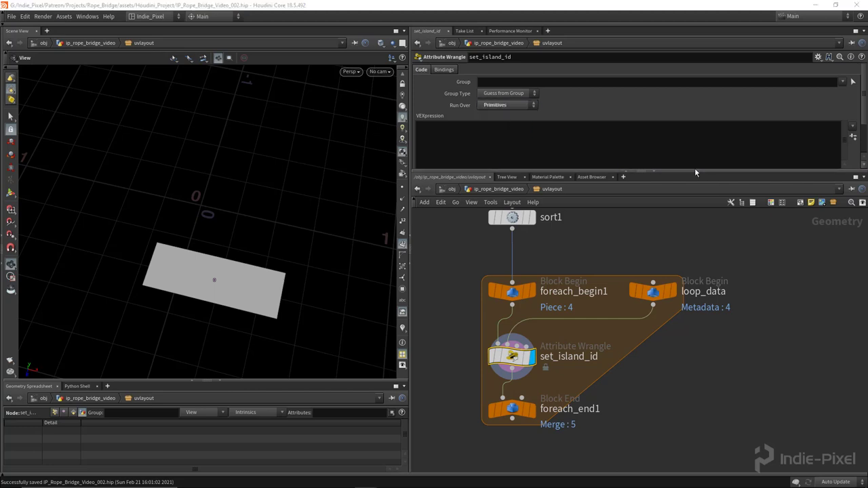
- Enlarge the parameter area and enter the set_island_id expression i@target = detail(1, "iteration", 0);
left_click_drag(695, 172, 696, 225)
left_click(523, 139)
type("i@target =")
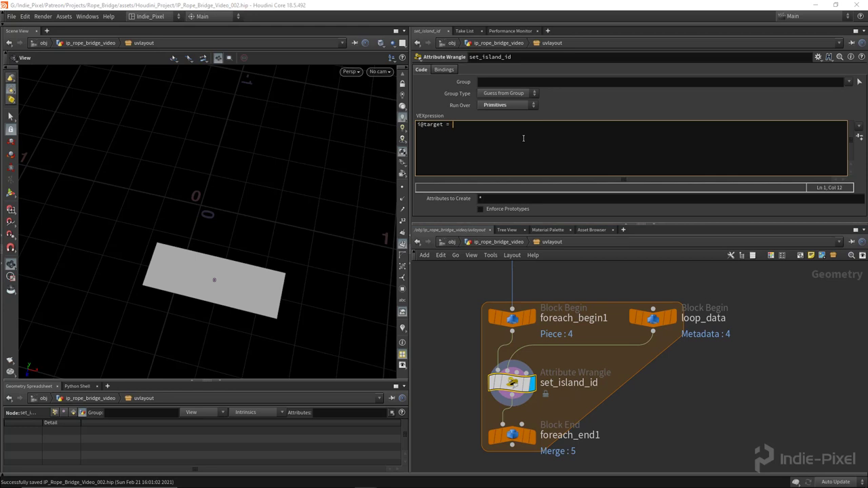
type(" detail()")
type("1, \"iter")
type("tati")
type(";")
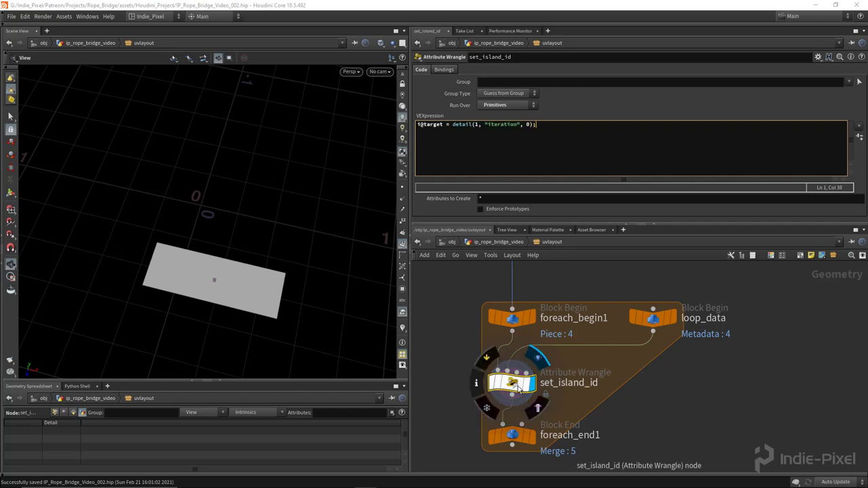
- Display foreach_end1 and inspect the target attribute on its primitives in the geometry spreadsheet
left_click(530, 435)
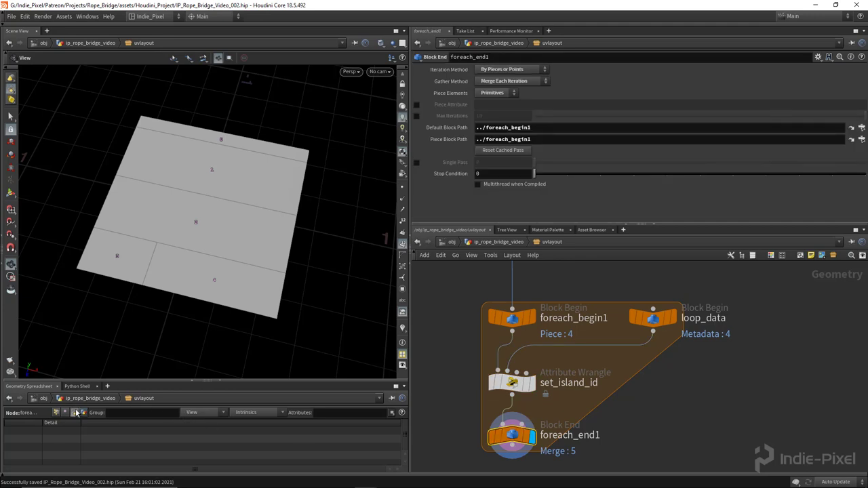
left_click_drag(163, 381, 163, 278)
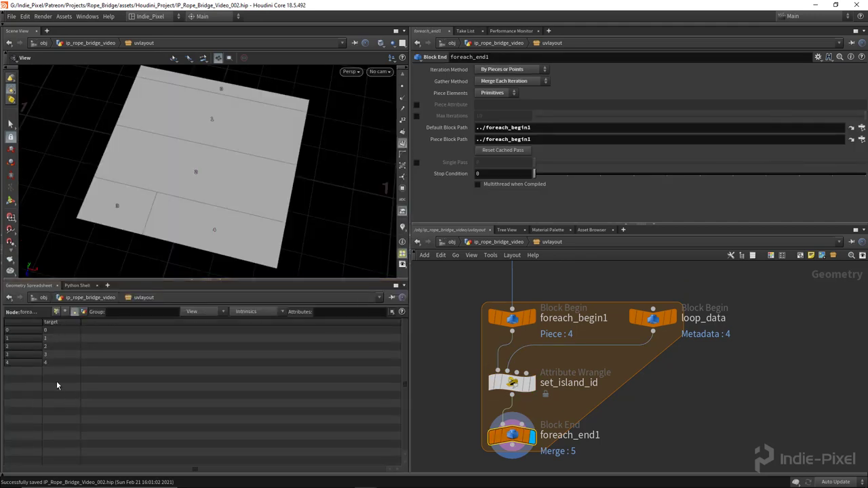
left_click_drag(253, 279, 253, 347)
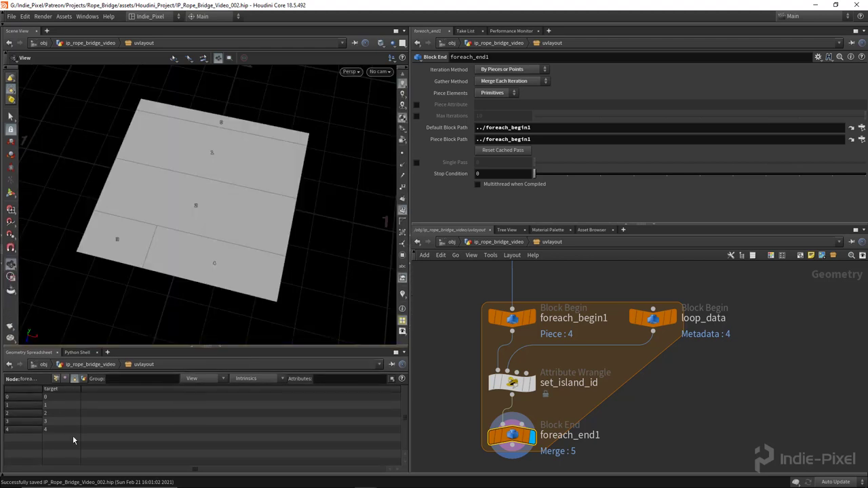
- Move Sub-Network Input #1, which carries assemble, into open space beside the grid and clip chain
scroll(577, 343, "down", 2)
scroll(564, 395, "down", 2)
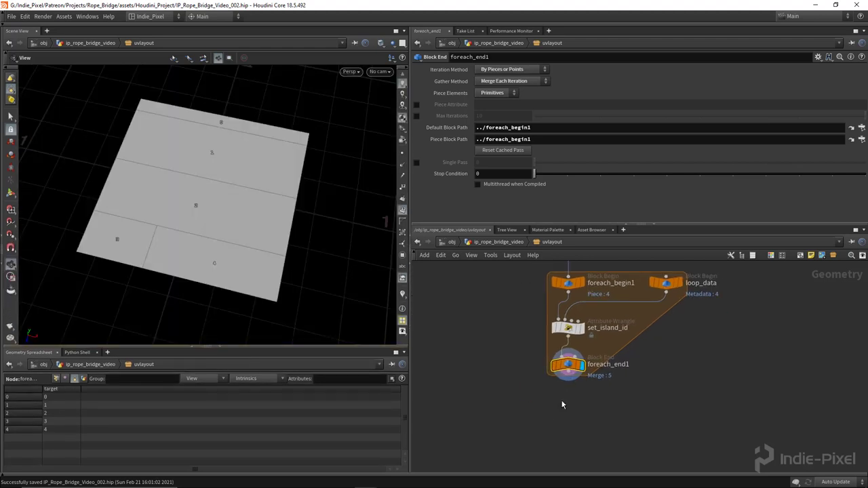
left_click(634, 319)
scroll(562, 405, "down", 4)
scroll(617, 358, "up", 2)
scroll(785, 326, "up", 3)
left_click_drag(785, 324, 427, 304)
middle_click_drag(427, 304, 589, 298)
left_click_drag(591, 300, 512, 426)
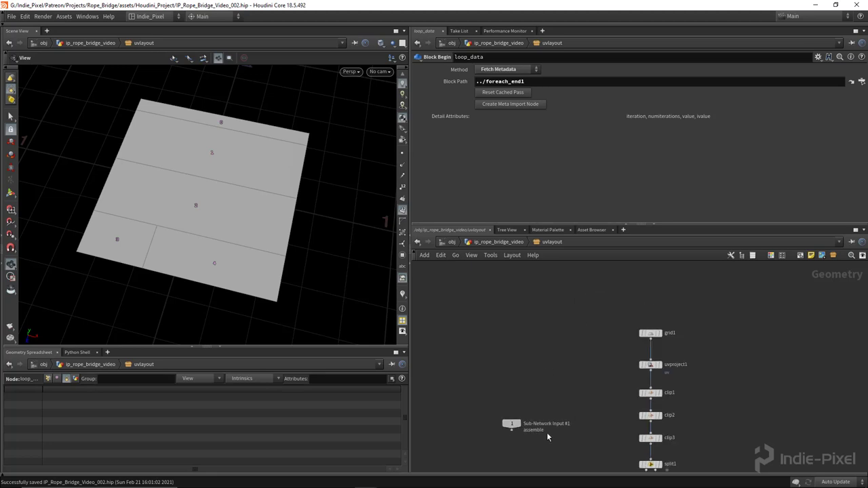
- Add a Null beneath Sub-Network Input #1, wired to it, and rename the null geo_in
middle_click_drag(548, 437, 530, 361)
key("Tab")
key("Return")
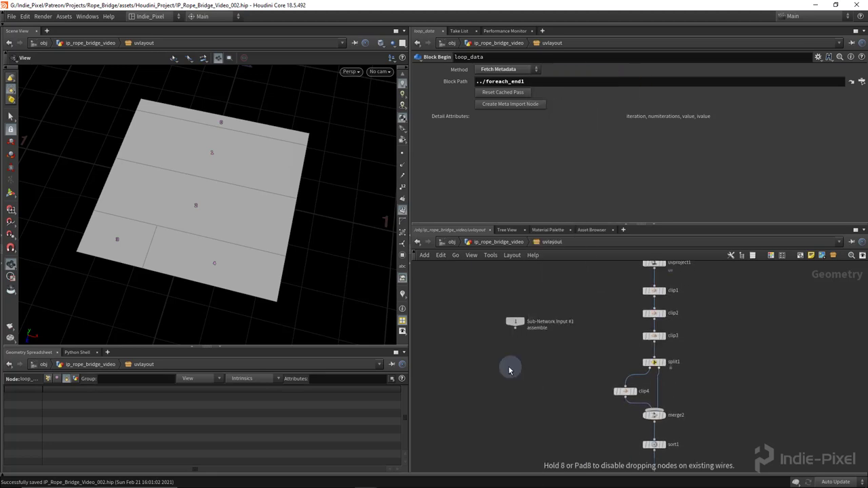
left_click(515, 358)
scroll(515, 358, "up", 3)
left_click_drag(519, 317, 518, 363)
double_click(556, 380)
type("geo_in")
key("Return")
scroll(563, 359, "down", 5)
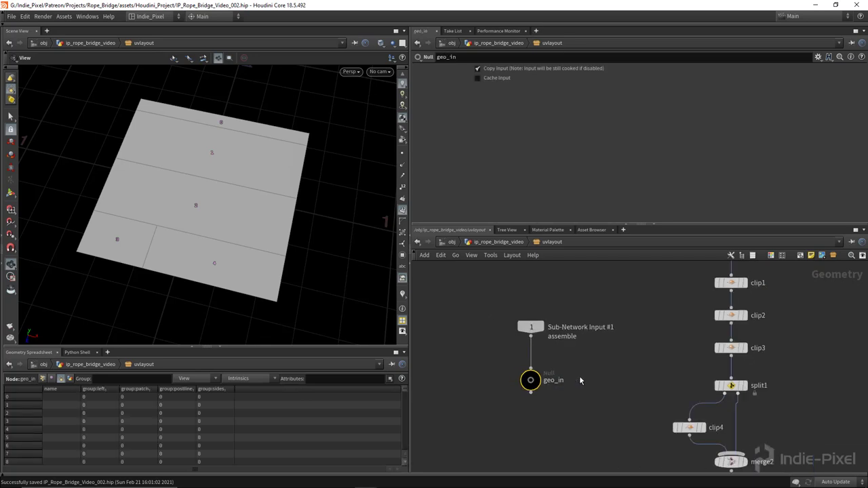
- Add a UV Layout node with geo_in wired to its first input and foreach_end1 to its second, and display it
left_click_drag(665, 226, 665, 146)
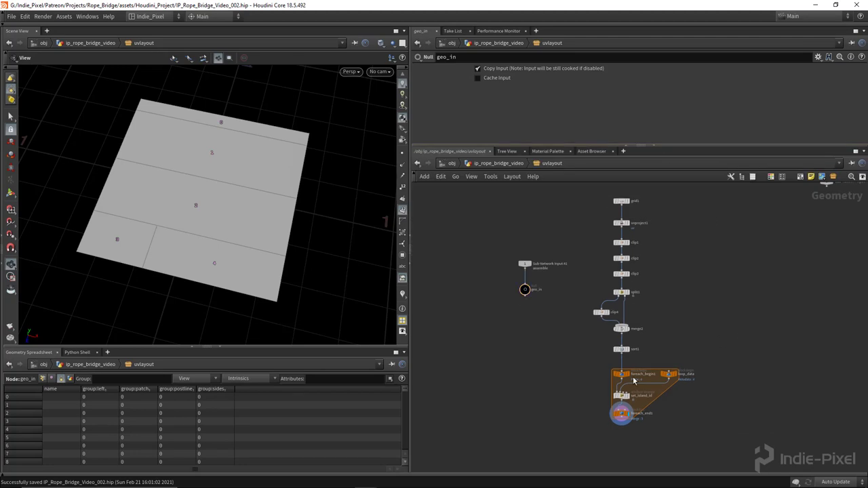
scroll(545, 379, "up", 1)
key("Tab")
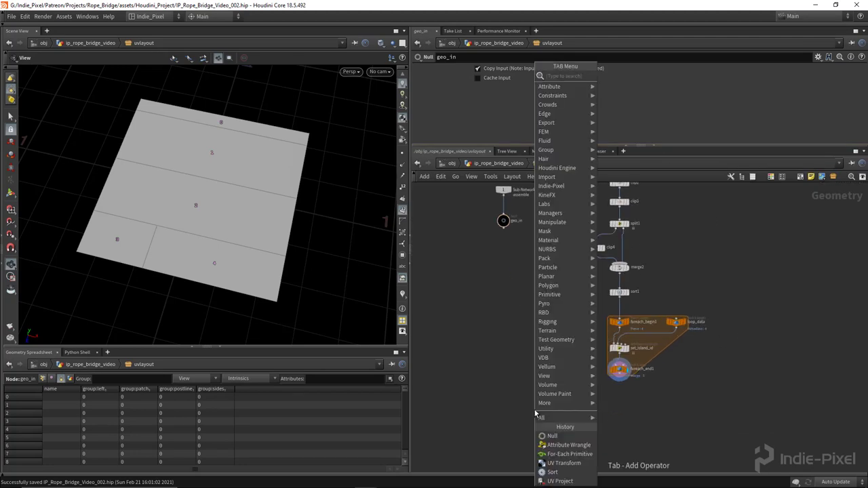
type("uvl")
key("Return")
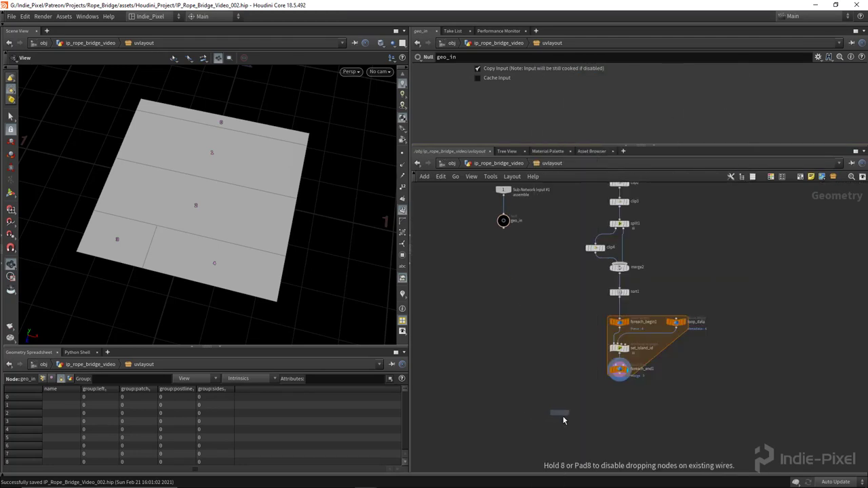
left_click(566, 422)
left_click(506, 235)
left_click(562, 420)
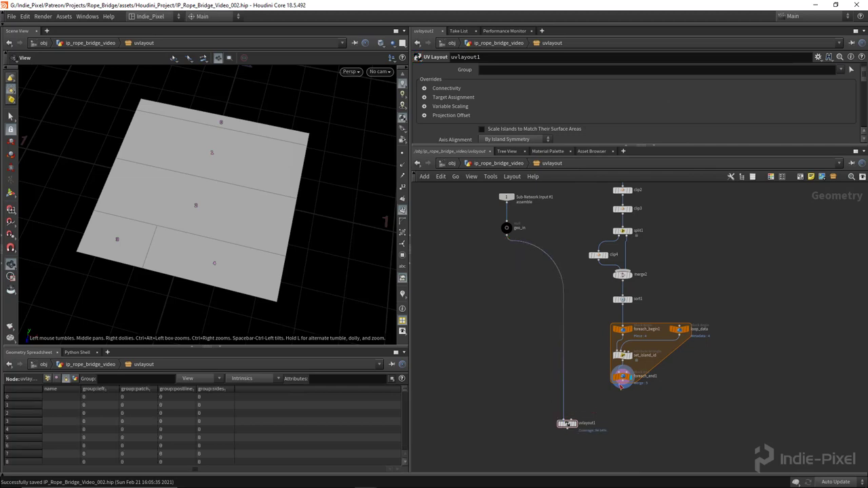
left_click_drag(622, 385, 576, 423)
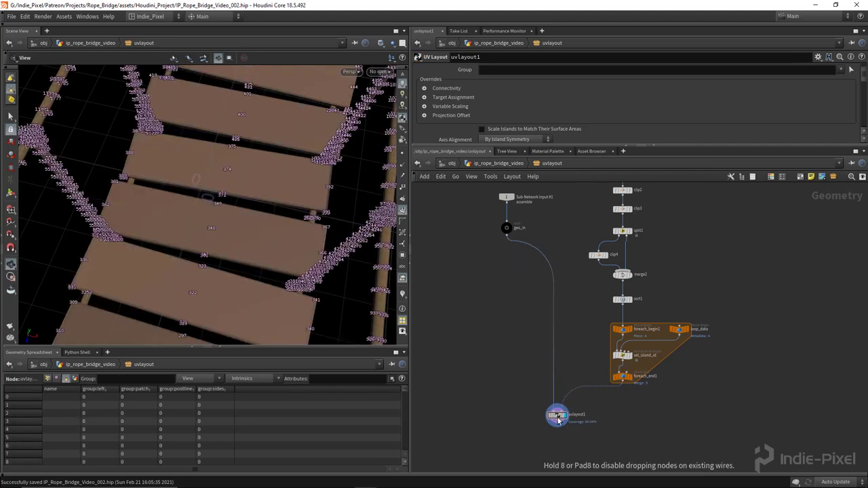
- Compare the divided grid from foreach_end1 with the bridge geometry from uvlayout1, and hide the primitive numbers
left_click(629, 384)
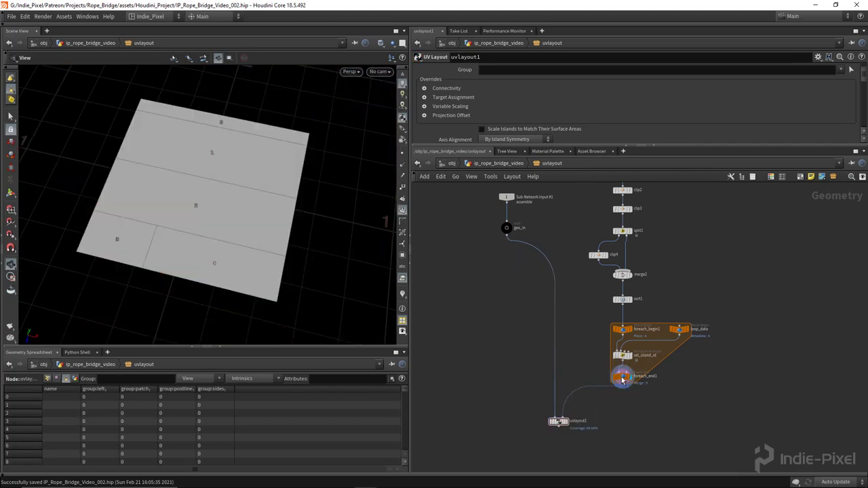
left_click_drag(201, 158, 219, 177)
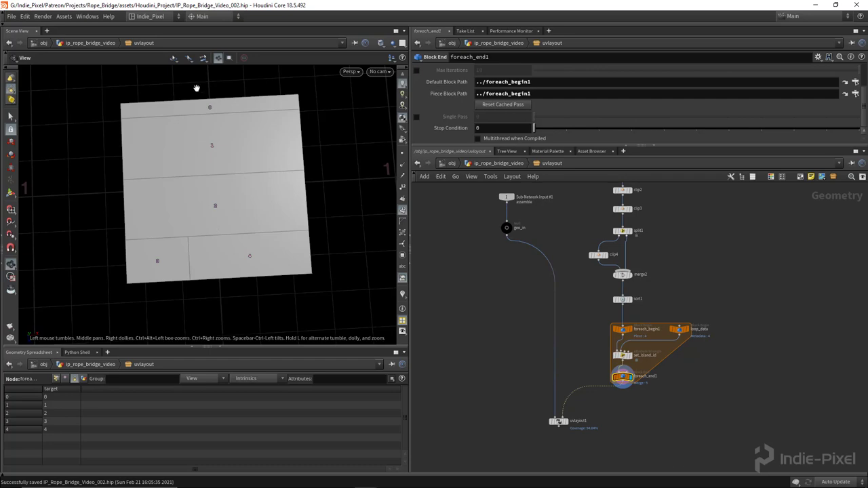
left_click(563, 421)
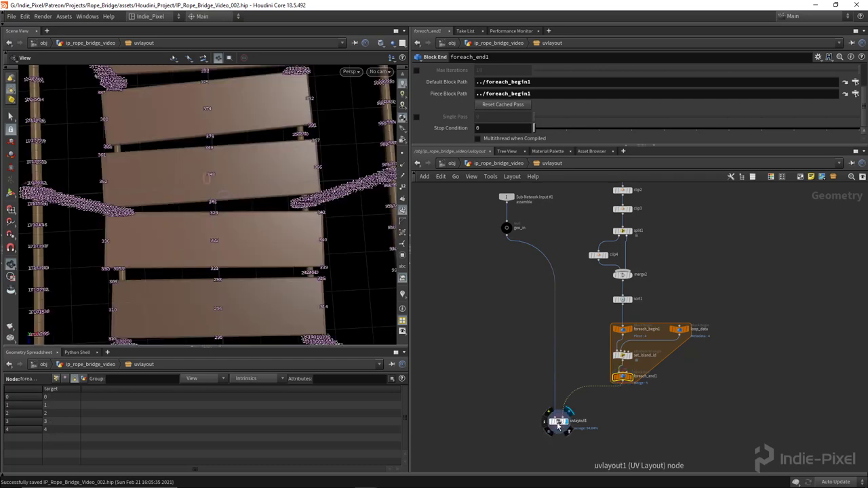
left_click_drag(231, 212, 262, 171)
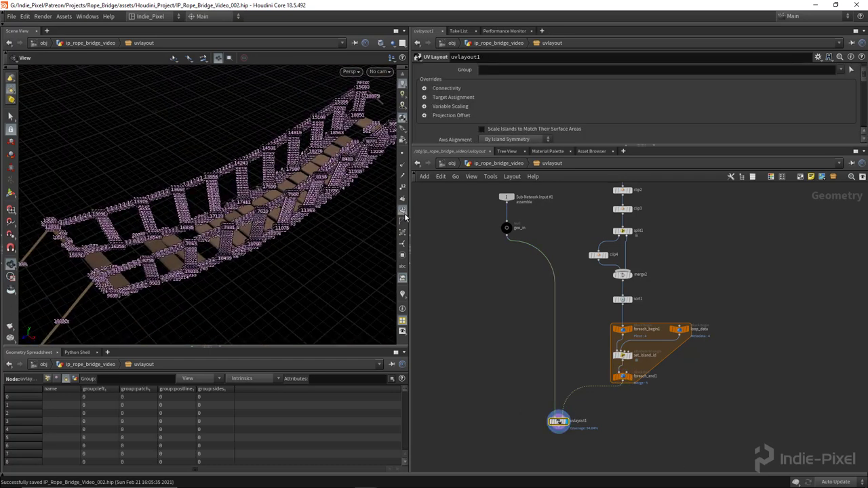
left_click_drag(287, 204, 298, 201)
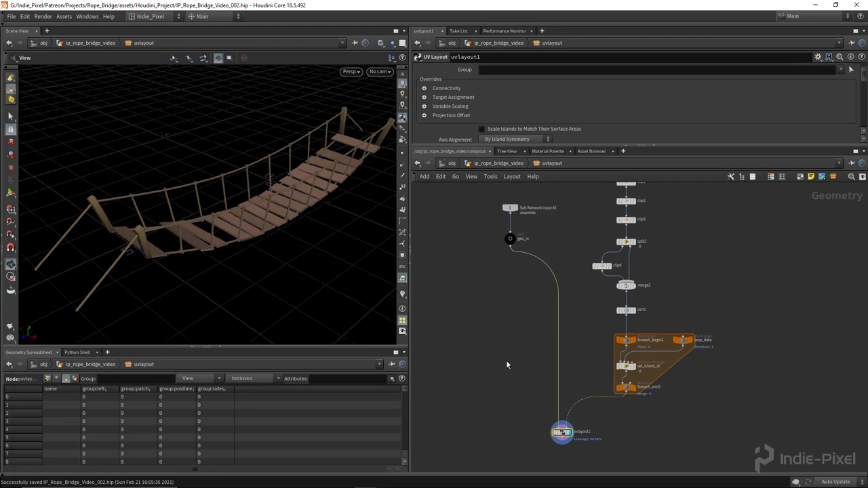
- Go up to the ip_rope_bridge_video network and review the planks, posts and ropes branches feeding assemble
key("u")
scroll(509, 336, "down", 5)
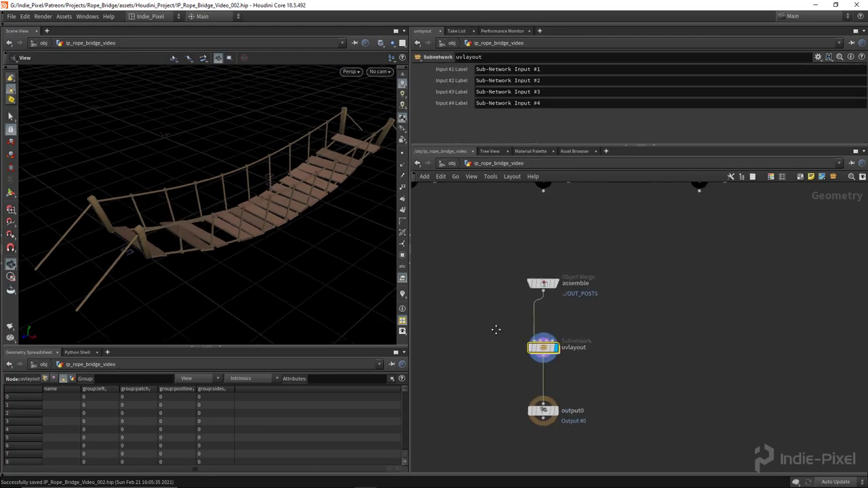
middle_click_drag(490, 290, 532, 361)
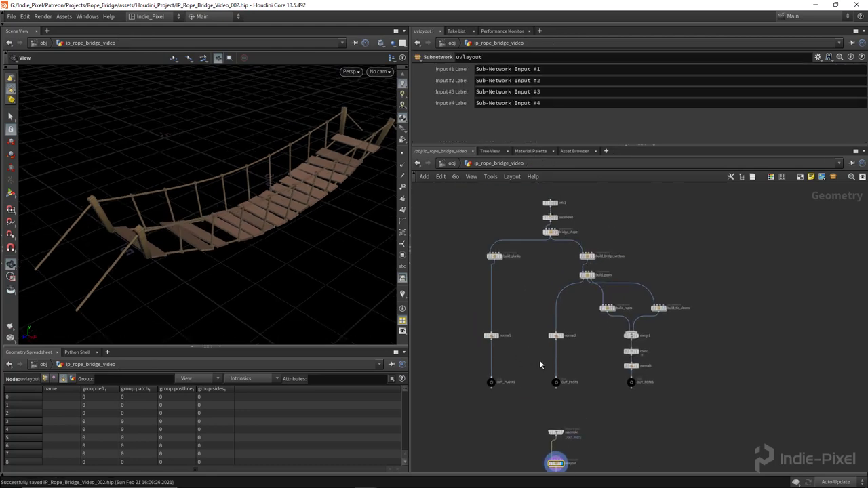
middle_click_drag(513, 405, 522, 298)
scroll(536, 350, "up", 4)
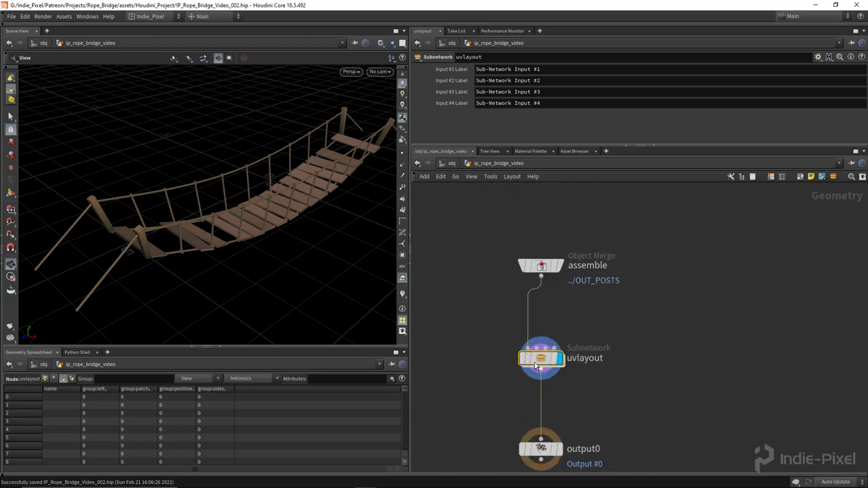
- Reopen the uvlayout subnetwork, display and frame foreach_end1, and show primitive numbers to check which grid region carries each number
double_click(536, 359)
left_click(626, 386)
scroll(641, 390, "up", 4)
left_click(625, 385)
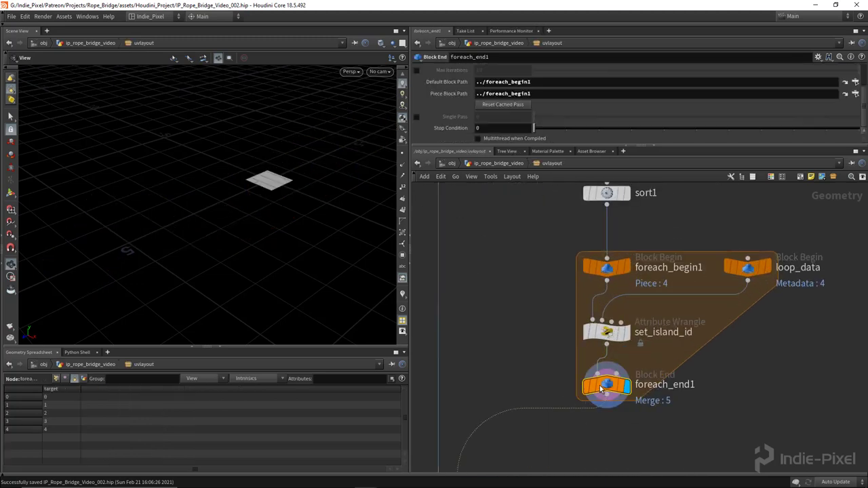
key("f")
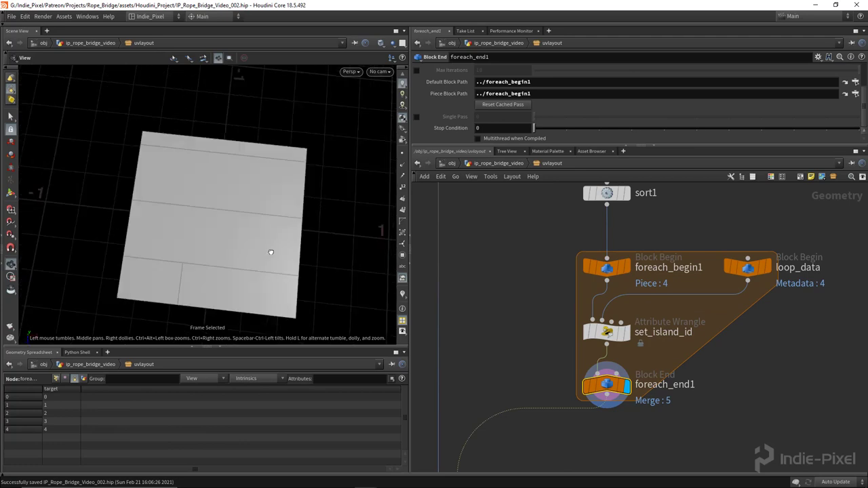
left_click_drag(279, 249, 256, 156)
left_click(402, 210)
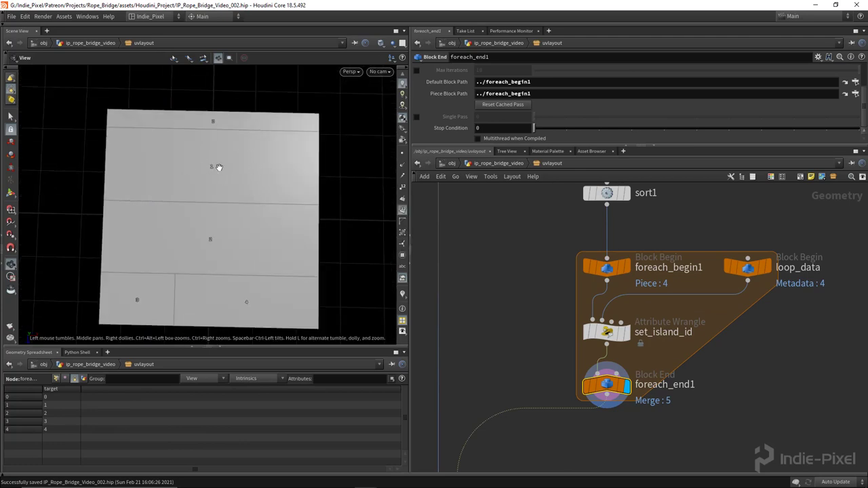
scroll(523, 310, "down", 4)
- Return to the ip_rope_bridge_video network and display normal1 in the planks branch
key("u")
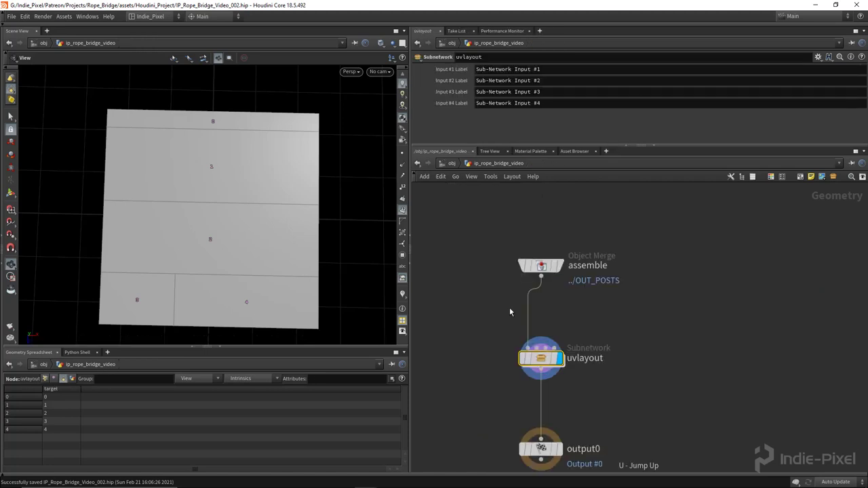
left_click_drag(224, 231, 190, 197)
scroll(510, 318, "down", 5)
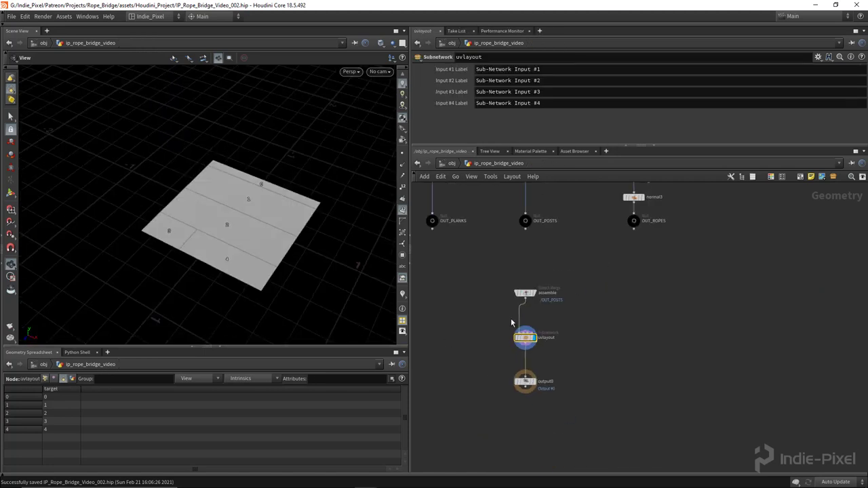
scroll(524, 316, "up", 8)
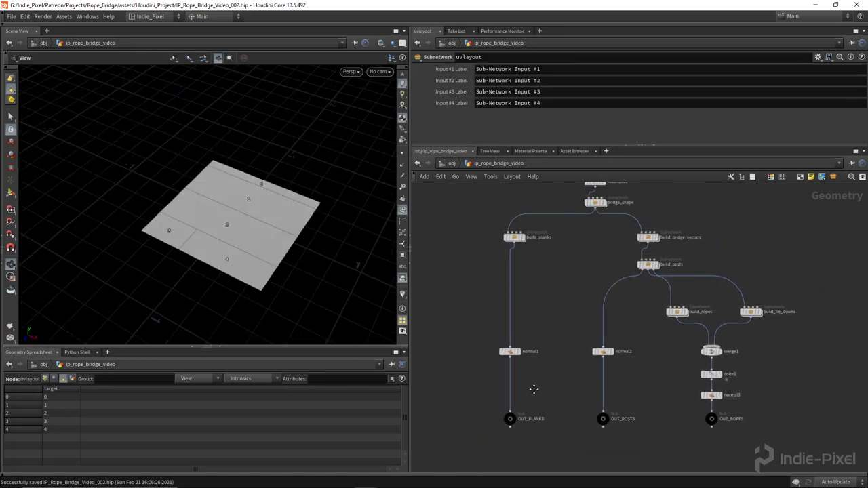
left_click(503, 298)
left_click(480, 298)
scroll(203, 228, "down", 4)
left_click_drag(188, 228, 271, 229)
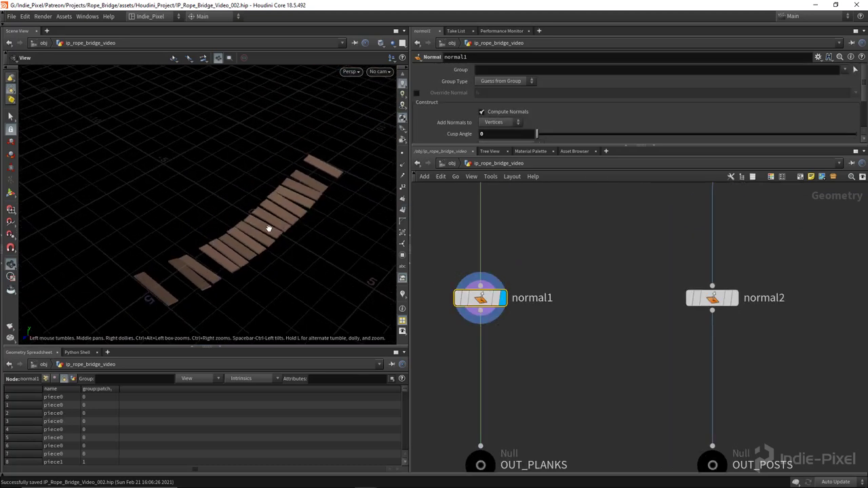
- Switch the viewport to the UV view and examine the planks' UV islands
key("space+5")
scroll(278, 230, "down", 5)
scroll(268, 224, "up", 2)
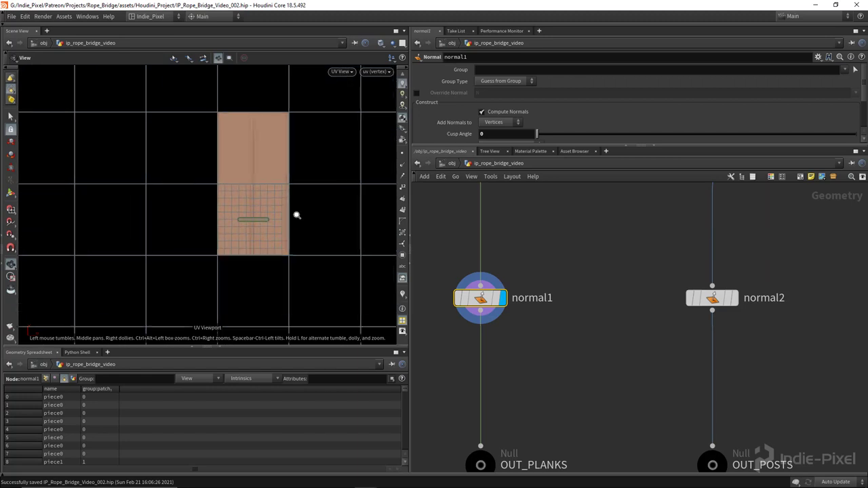
scroll(260, 225, "up", 1)
scroll(498, 304, "down", 5)
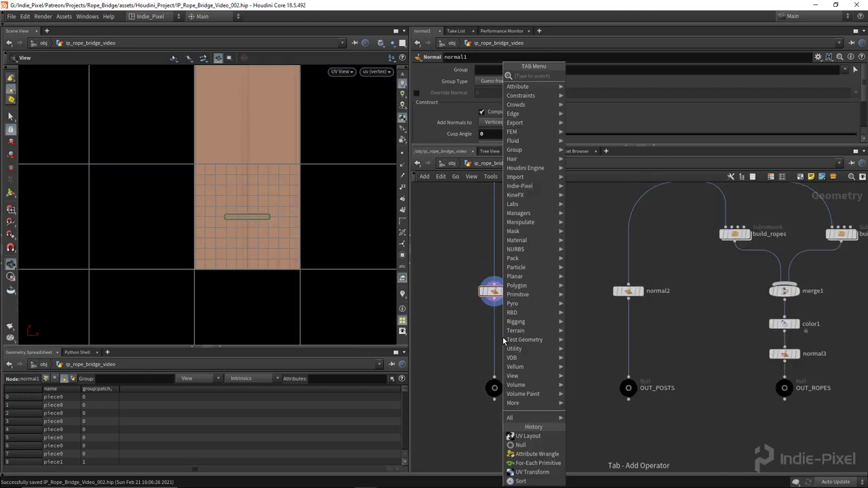
- Insert an Attribute Wrangle between normal1 and OUT_PLANKS and rename it set_island_id
key("Tab")
type("wra")
key("Return")
left_click(505, 339)
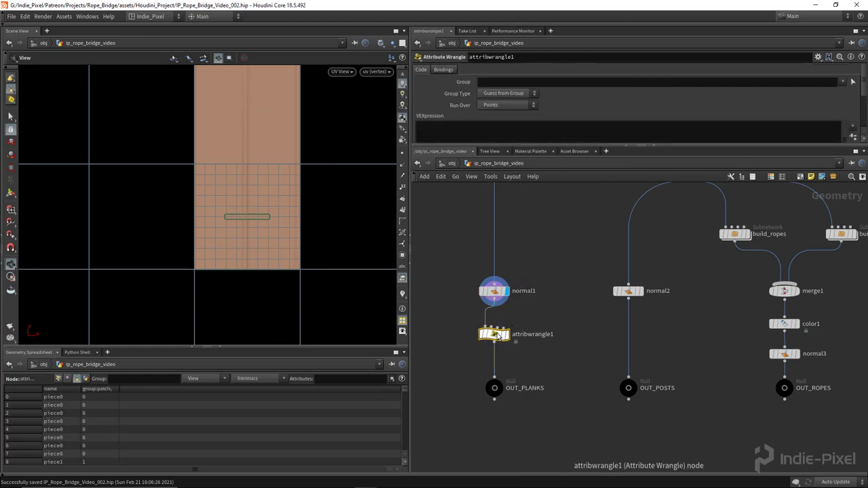
double_click(531, 329)
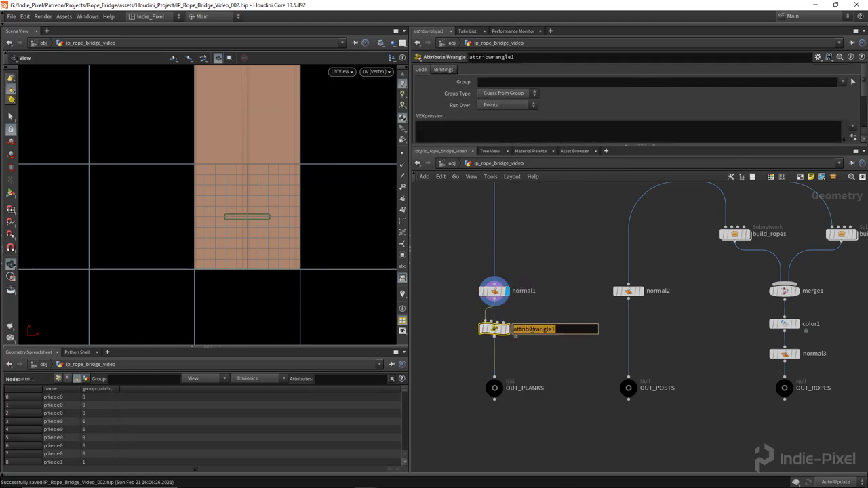
type("set_island_id")
key("Return")
- Run the planks' set_island_id wrangle over Primitives with the expression i@target = 1; and display OUT_PLANKS
left_click(521, 105)
left_click(499, 120)
left_click_drag(660, 145, 660, 193)
left_click(510, 160)
type("i@target = 1;")
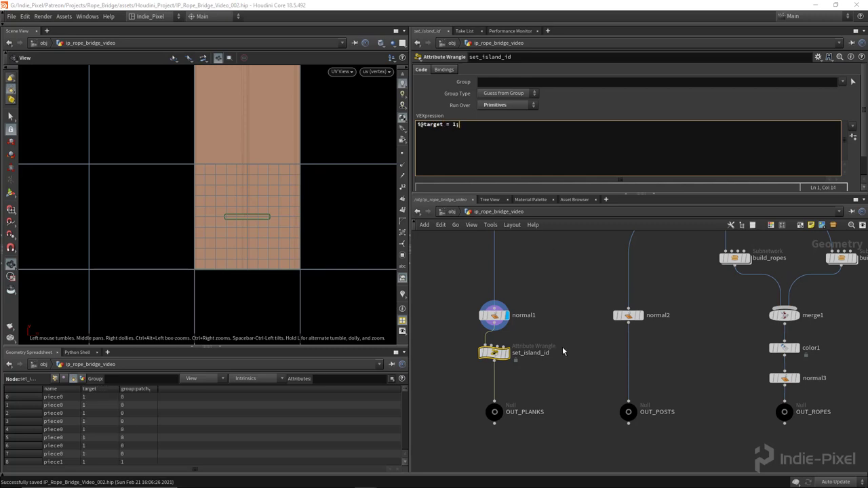
left_click(494, 412)
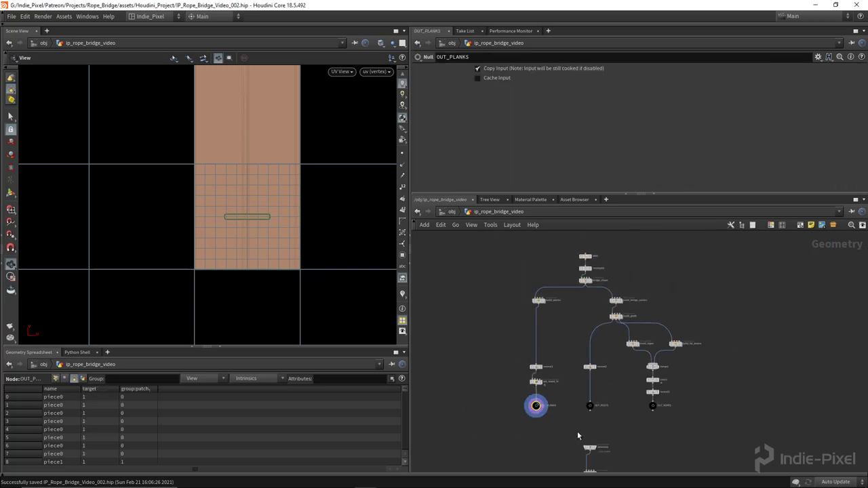
- Display output0, reopen the uvlayout subnetwork, and display uvlayout1 to examine its packed islands in the UV view
scroll(571, 411, "down", 3)
double_click(550, 380)
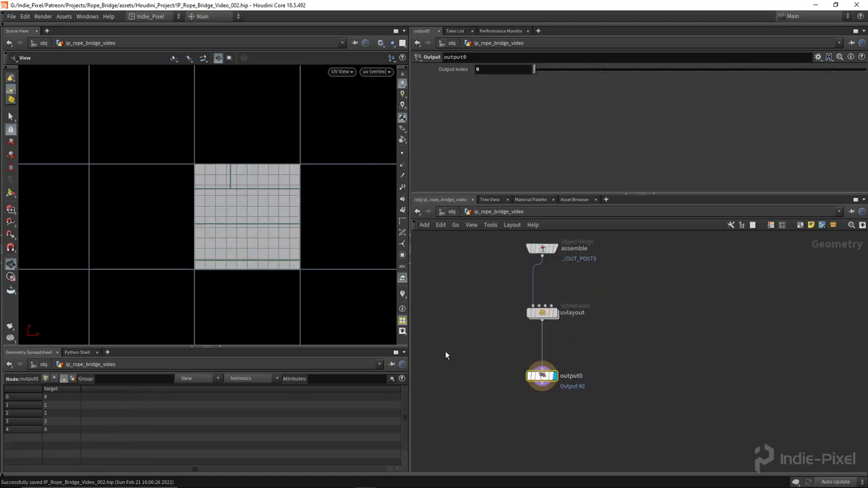
double_click(538, 313)
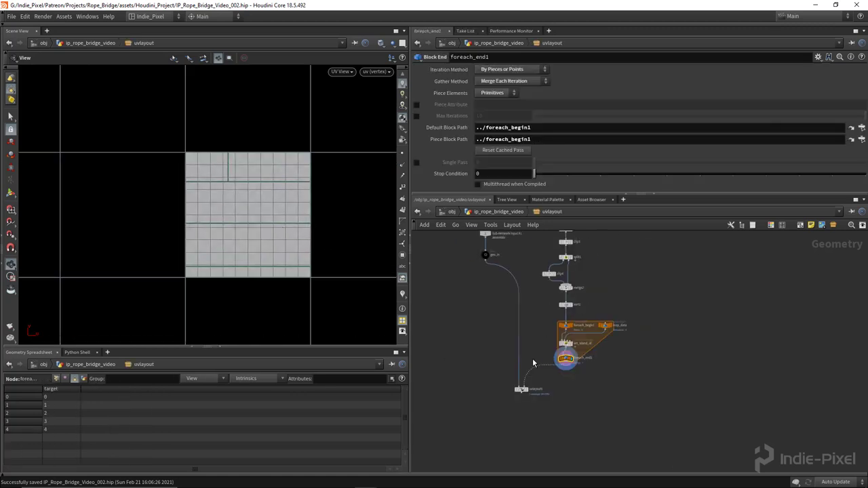
scroll(523, 389, "up", 4)
left_click(513, 398)
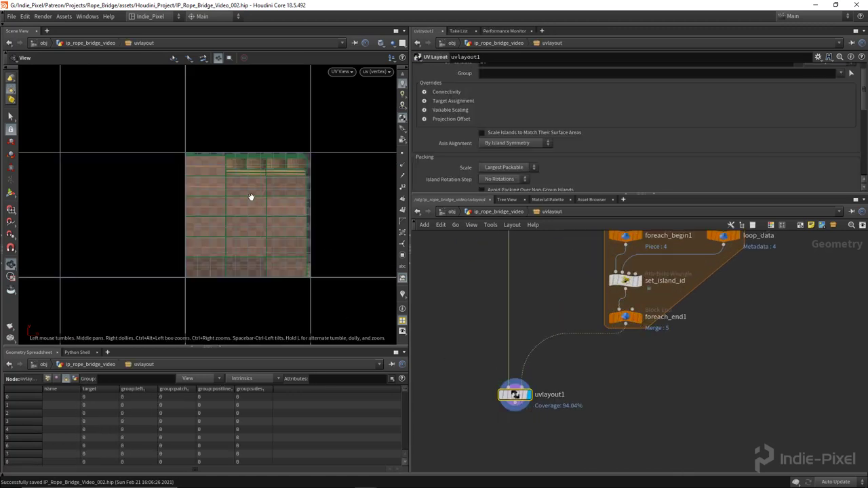
scroll(231, 279, "up", 2)
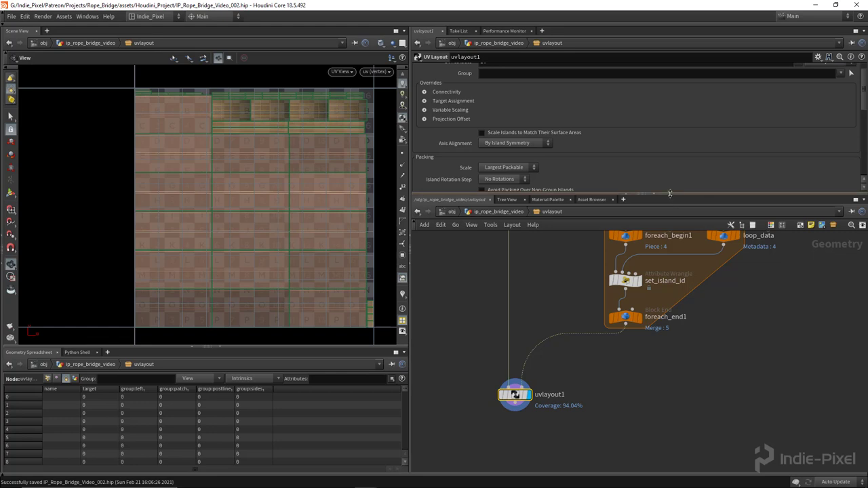
- Enlarge the parameter area and set uvlayout1's Pack Into target to Islands From Second Input
left_click_drag(674, 196, 654, 268)
scroll(638, 224, "down", 4)
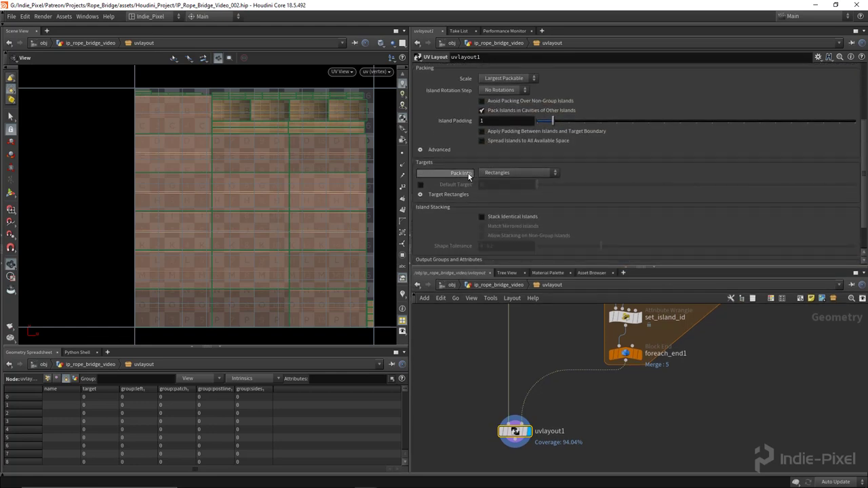
left_click(515, 173)
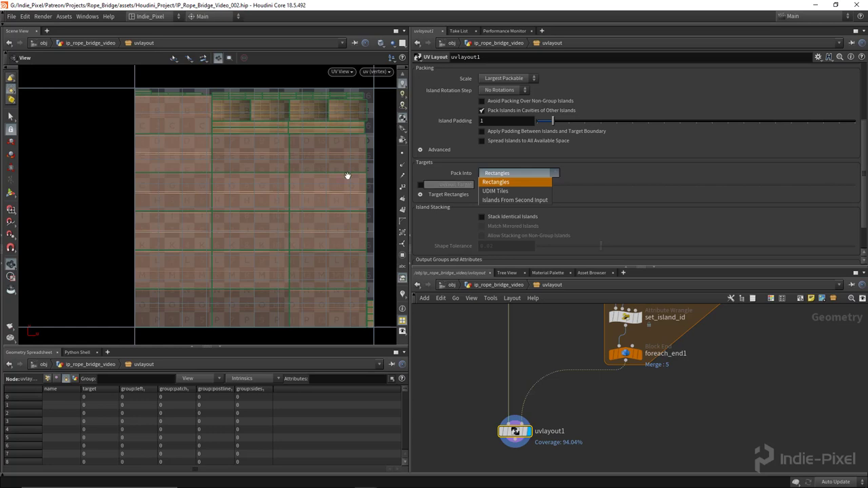
left_click(523, 200)
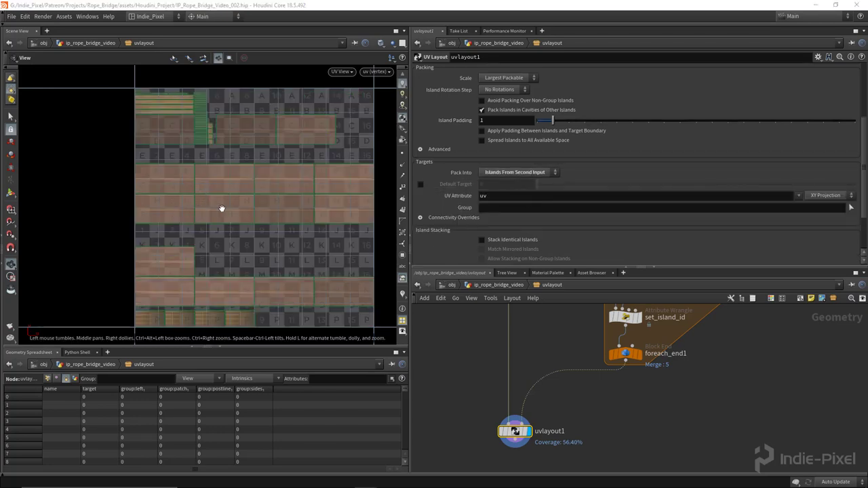
- Enable uvlayout1's Target Attribute override under Target Assignment and set it to target
scroll(223, 208, "up", 1)
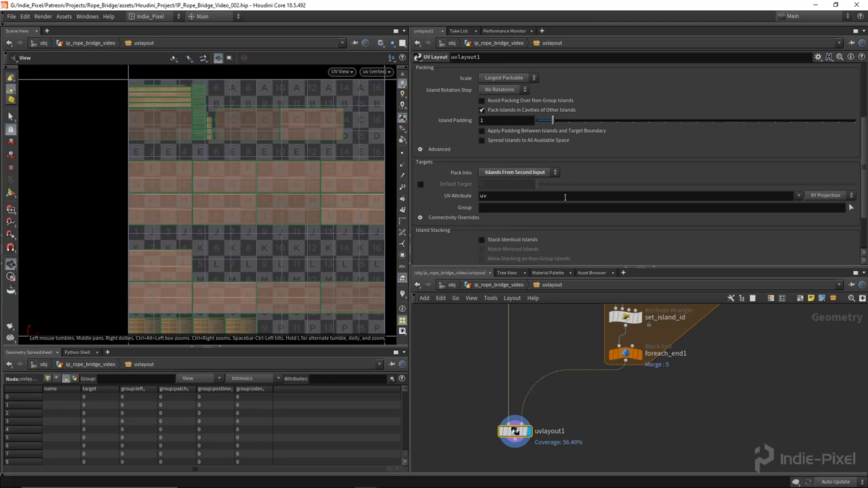
scroll(584, 225, "up", 3)
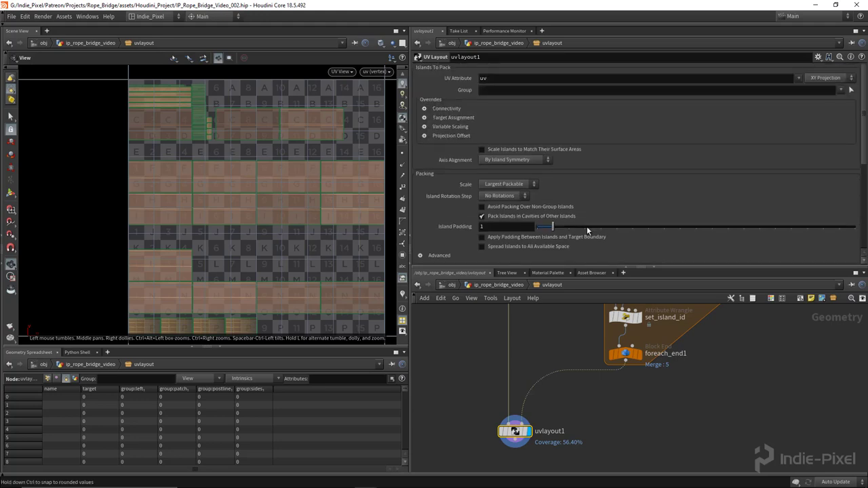
left_click(424, 118)
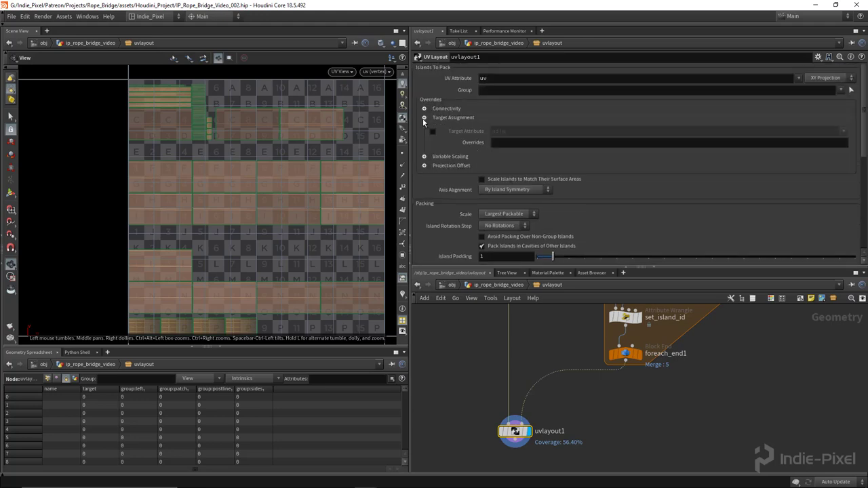
left_click(432, 132)
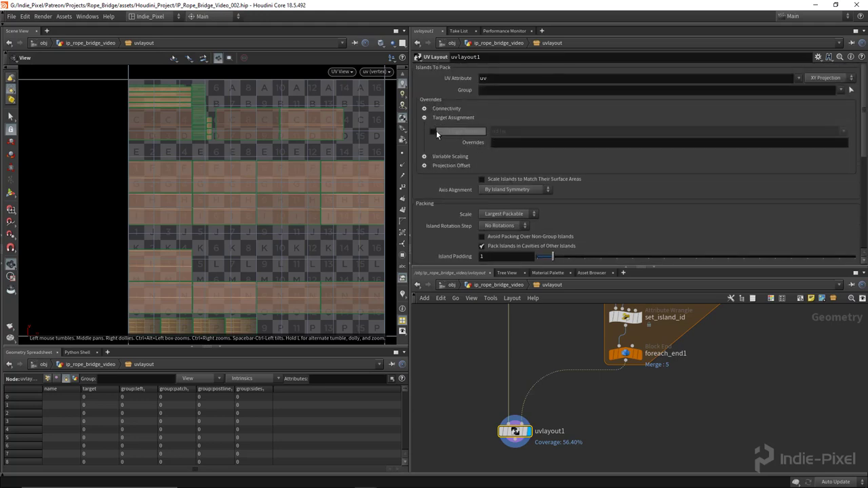
left_click(525, 131)
type("target")
key("Return")
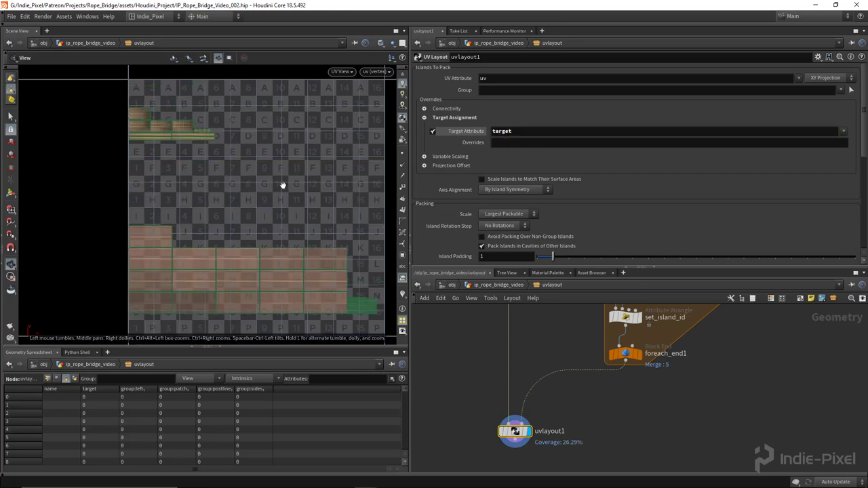
- Examine uvlayout1's packed islands and compare its point and primitive attributes in the geometry spreadsheet
scroll(252, 237, "down", 2)
scroll(258, 240, "up", 1)
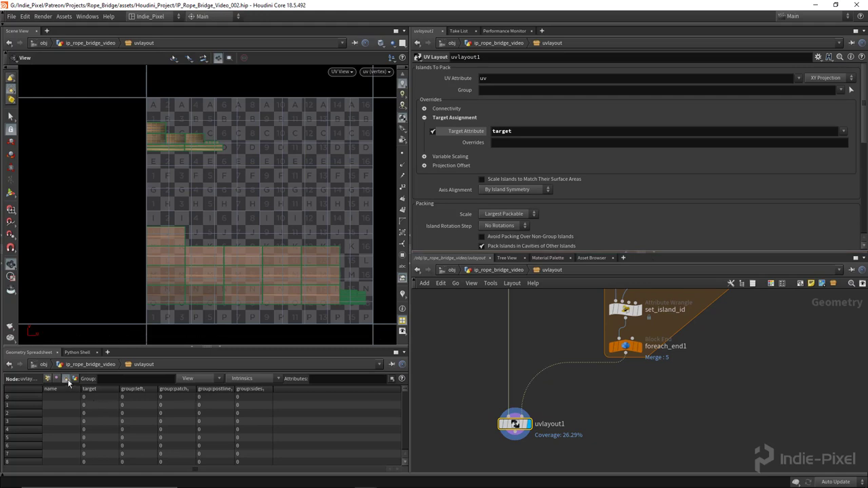
left_click(47, 379)
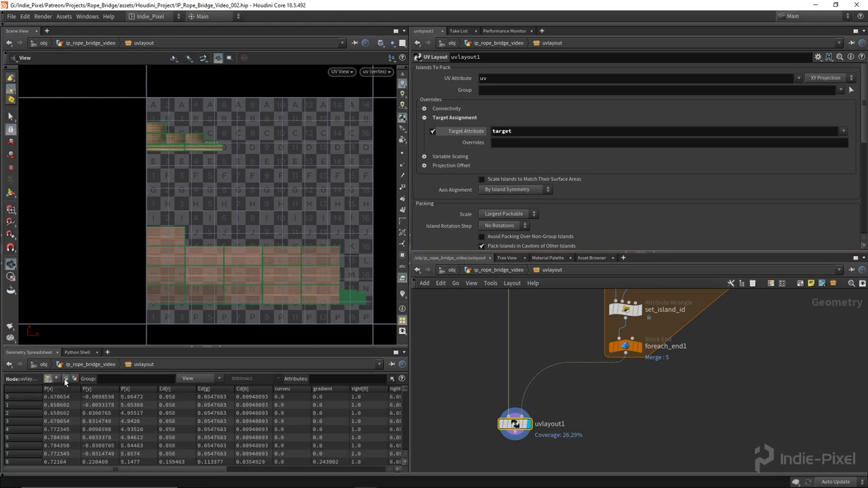
left_click_drag(172, 475, 114, 475)
left_click(65, 379)
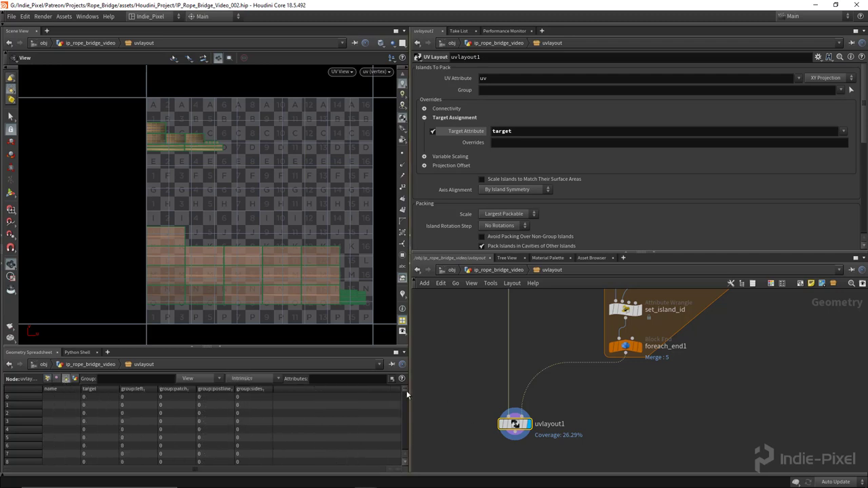
left_click_drag(407, 391, 405, 364)
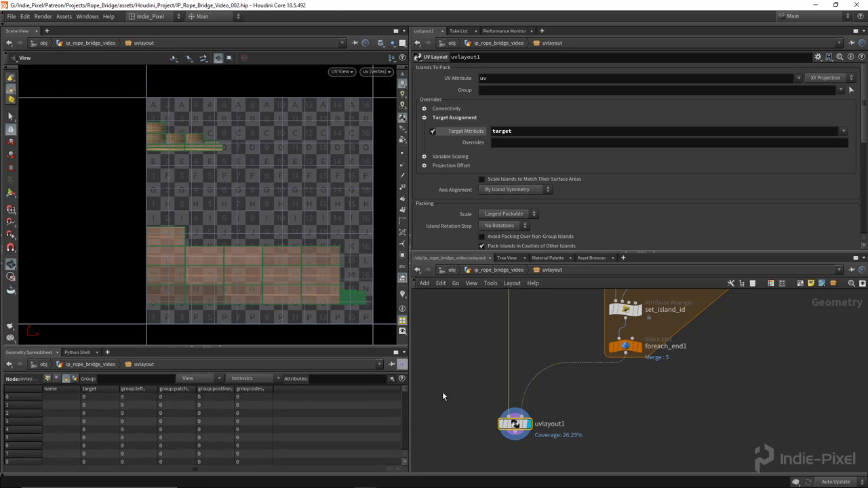
scroll(477, 311, "down", 3)
middle_click_drag(476, 311, 497, 409)
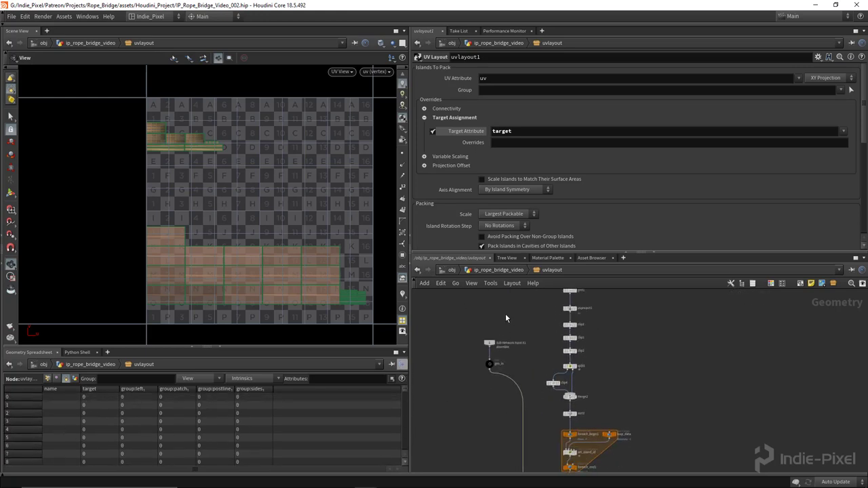
- Return to the ip_rope_bridge_video network and inspect the assemble, OUT_POSTS and output0 nodes
key("u")
left_click_drag(551, 351, 622, 327)
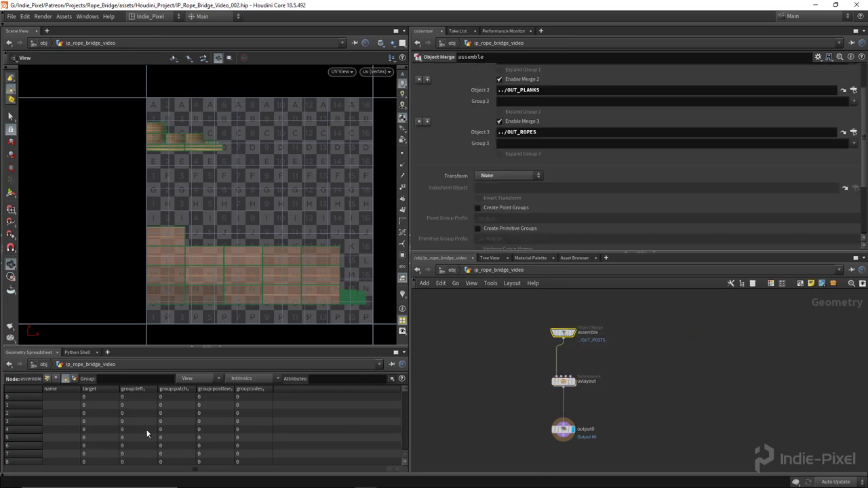
mouse_move(404, 390)
left_mouse_down()
mouse_move(406, 441)
mouse_move(404, 392)
left_mouse_up()
scroll(513, 417, "down", 2)
middle_click_drag(513, 417, 524, 386)
scroll(524, 385, "up", 5)
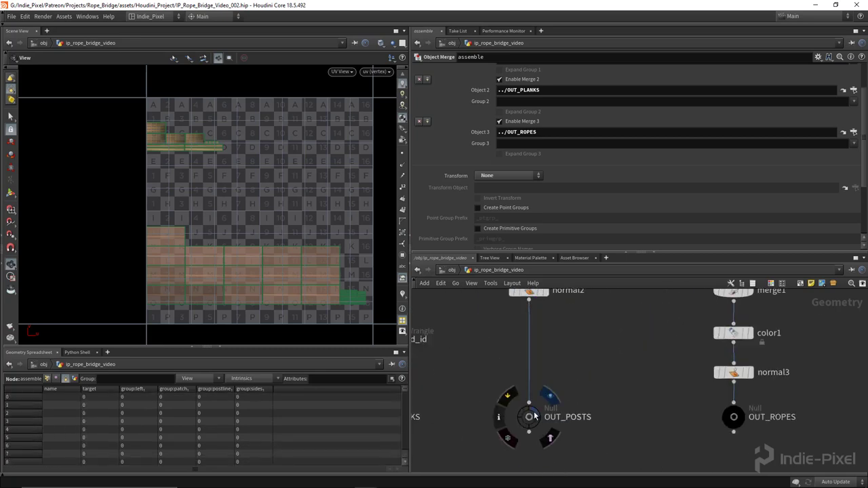
key("r")
left_click(531, 424)
scroll(530, 424, "down", 3)
middle_click_drag(530, 423, 564, 411)
scroll(563, 412, "up", 4)
left_click(552, 400)
left_click(536, 401)
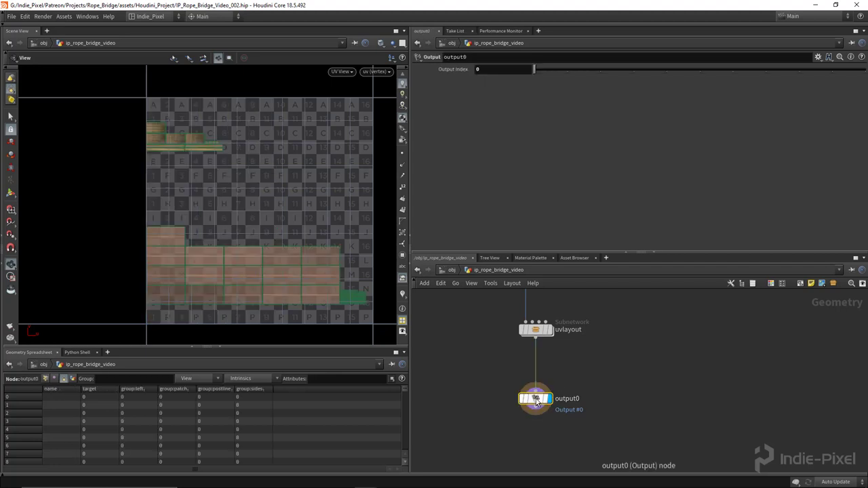
- Inside the uvlayout subnetwork, display foreach_end1 with primitive numbers to read the region ids, and restore uvlayout1's display
double_click(532, 330)
scroll(546, 407, "up", 5)
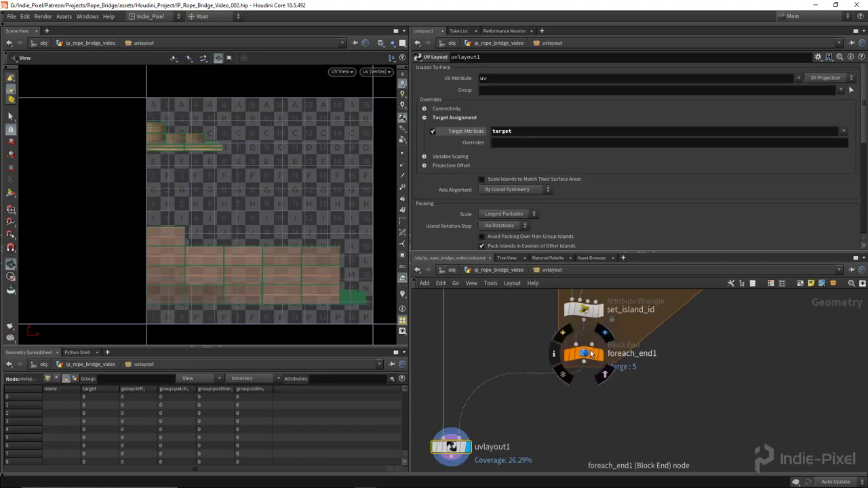
left_click(595, 358)
left_click(604, 374)
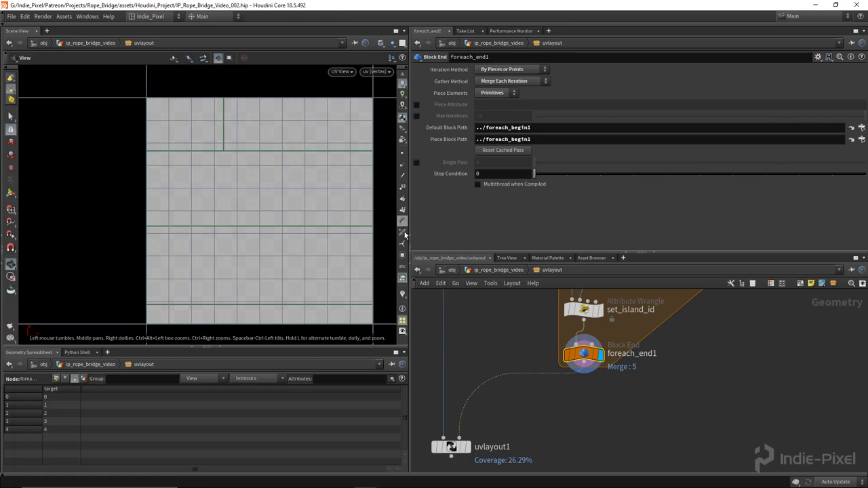
middle_click_drag(272, 257, 251, 252)
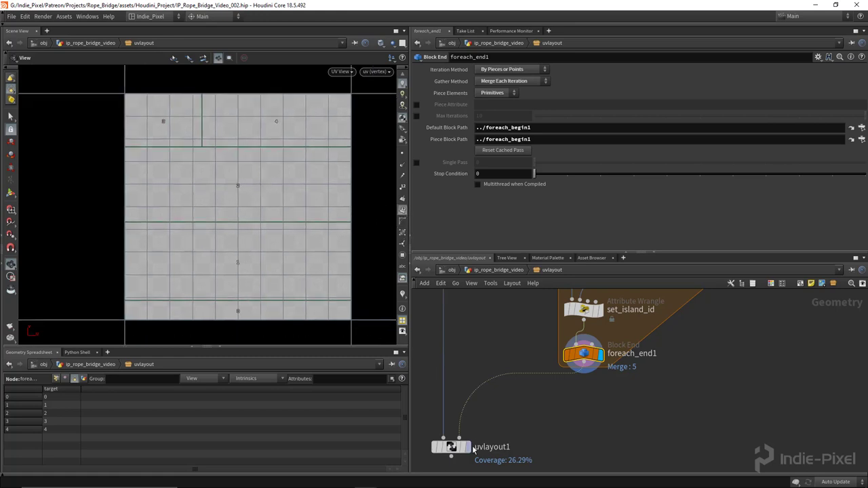
left_click(469, 448)
- Copy the planks' set_island_id wrangle between normal2 and OUT_POSTS and set its expression to i@target = 2;
key("u")
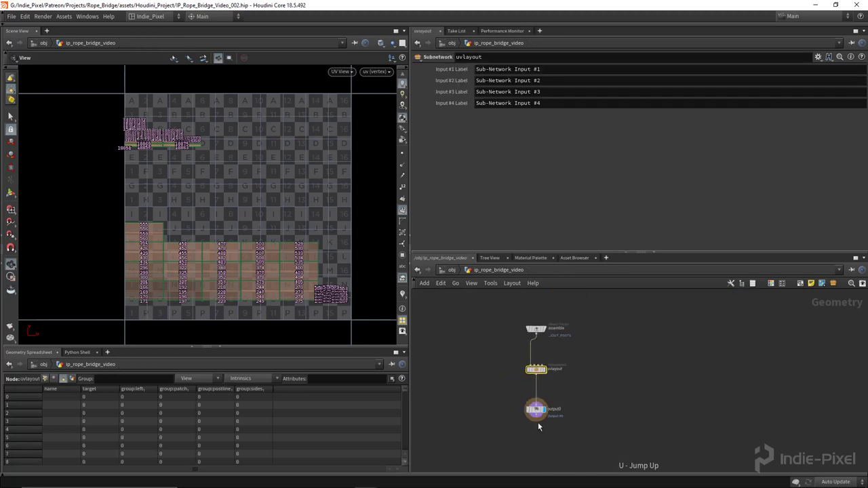
left_click(463, 333)
left_click_drag(463, 334, 612, 333, "alt")
left_click(468, 124)
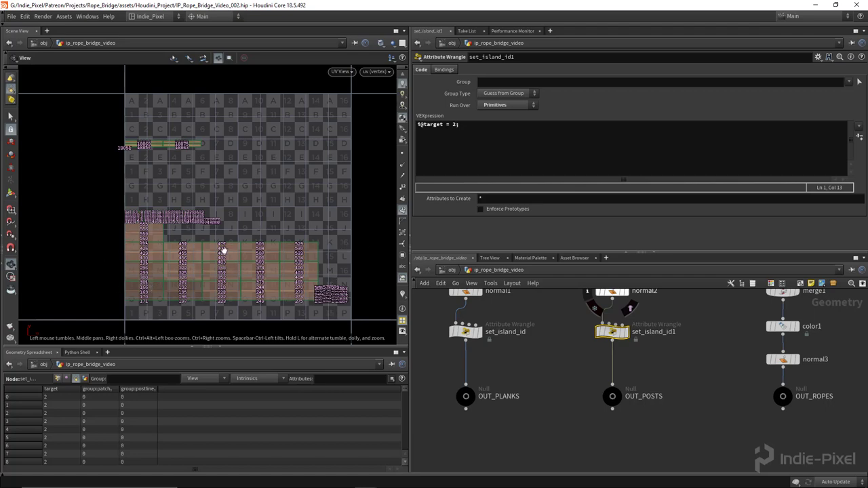
- Examine the posts' packed islands in the UV view and turn off the primitive numbers
middle_click_drag(229, 250, 210, 248)
scroll(158, 214, "up", 5)
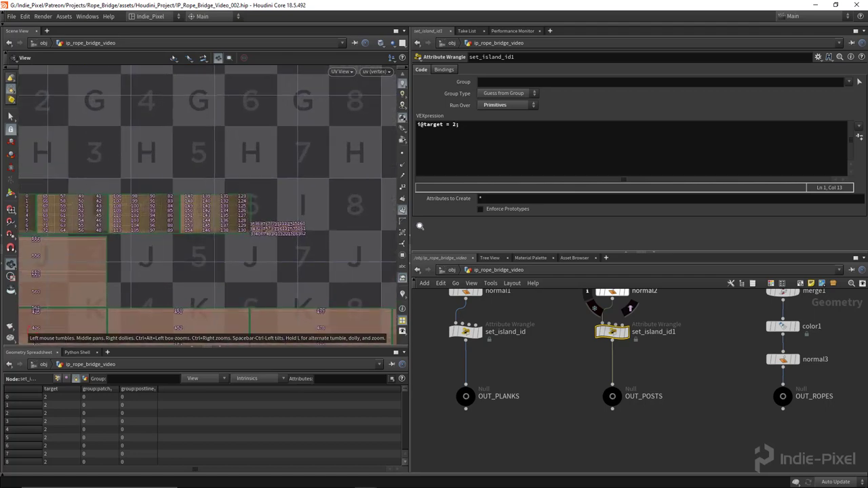
mouse_move(226, 225)
middle_mouse_down()
mouse_move(281, 207)
mouse_move(239, 214)
middle_mouse_up()
scroll(239, 215, "down", 5)
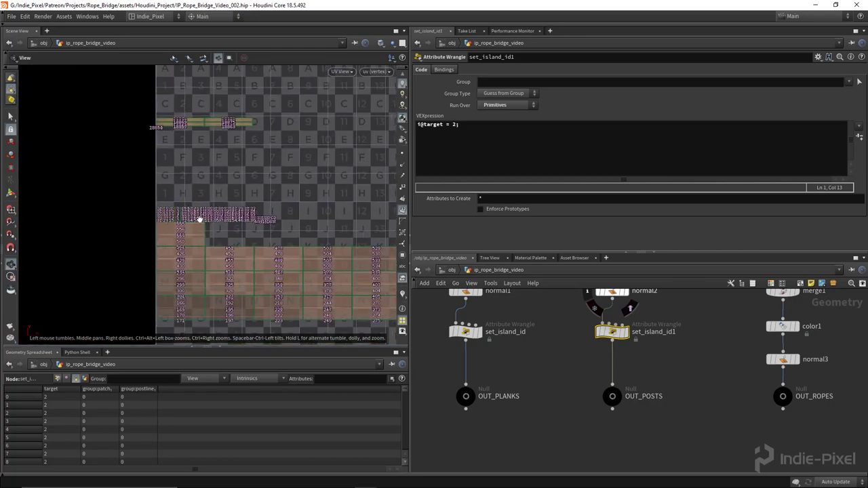
scroll(261, 219, "down", 2)
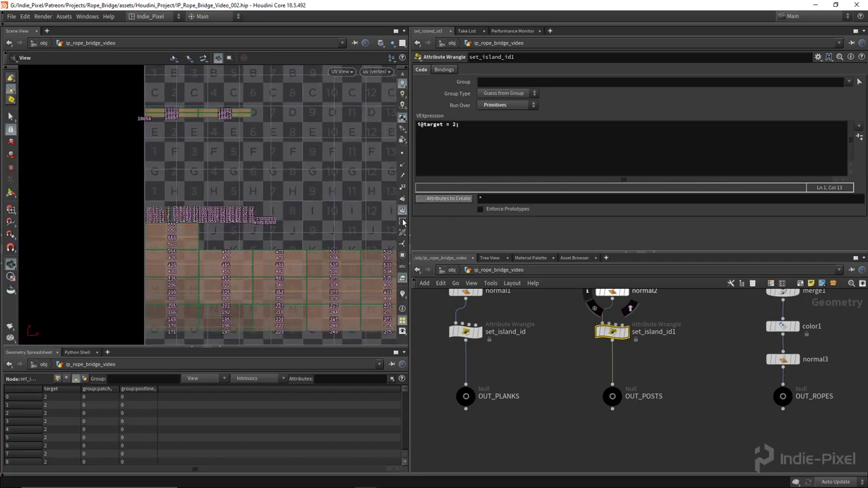
middle_click_drag(261, 218, 219, 227)
scroll(219, 227, "down", 1)
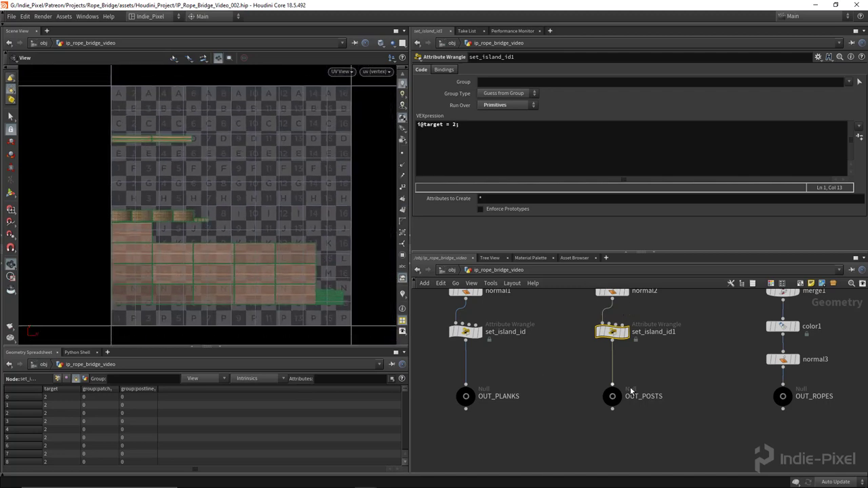
- Display OUT_ROPES, and check the region ids on foreach_end1 in the uvlayout subnetwork with primitive numbers shown
middle_click_drag(668, 370, 560, 383)
left_click(688, 416)
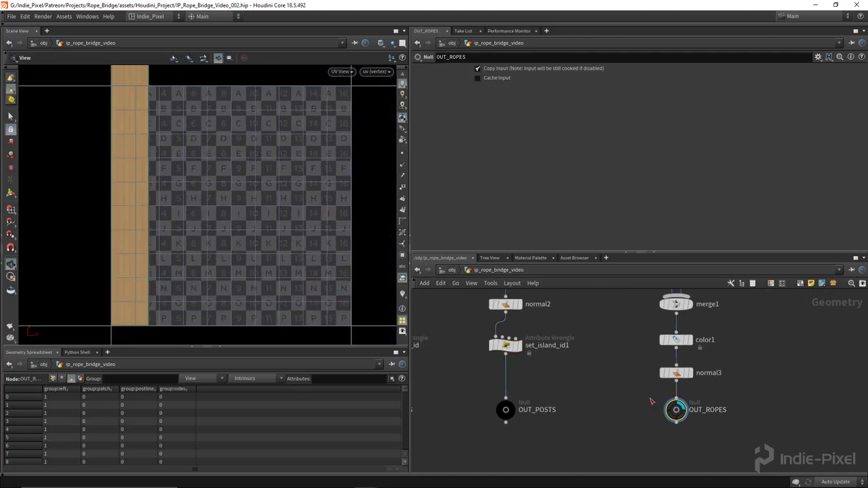
middle_click_drag(645, 405, 588, 333)
left_click(536, 368)
double_click(536, 368)
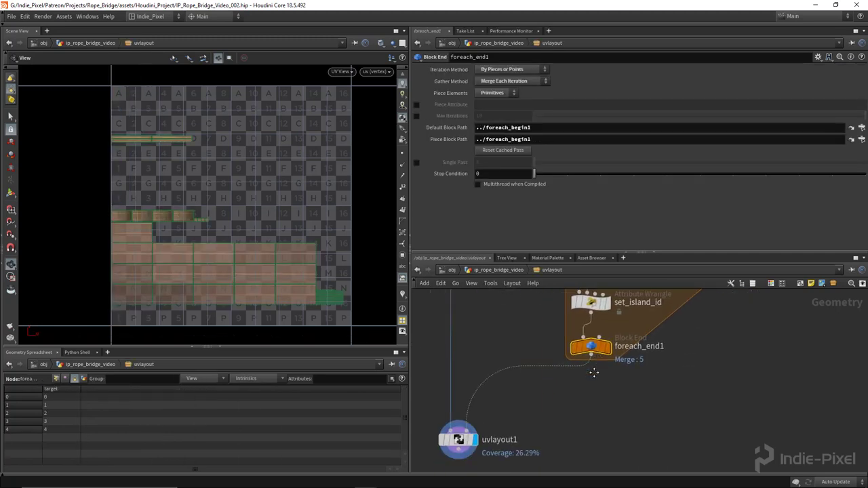
left_click(605, 348)
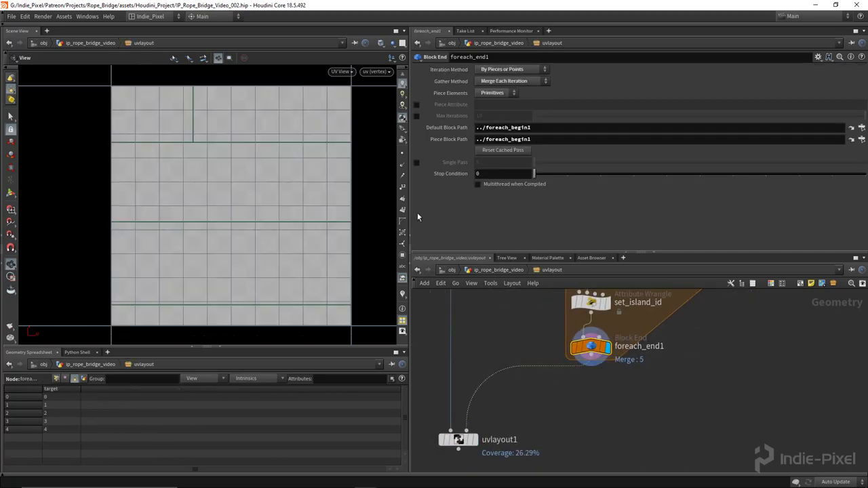
left_click(402, 212)
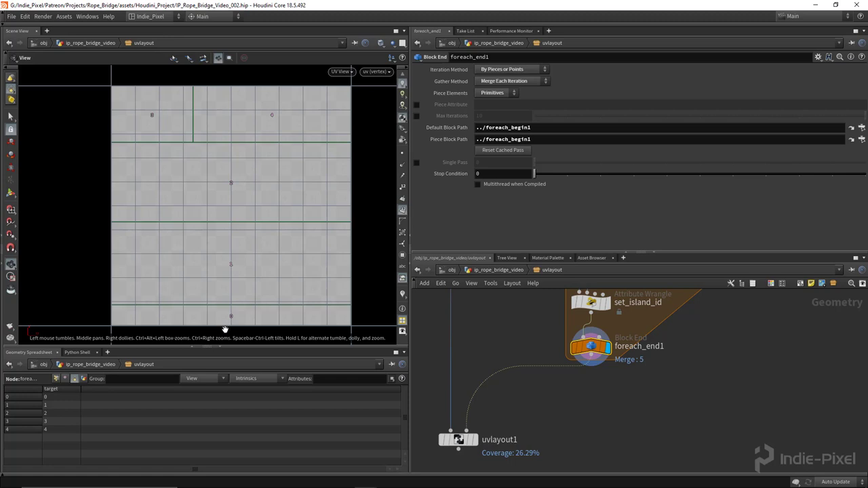
left_click(475, 439)
- Copy the posts' set_island_id1 wrangle between normal3 and OUT_ROPES and set its expression to i@target = 0;
key("u")
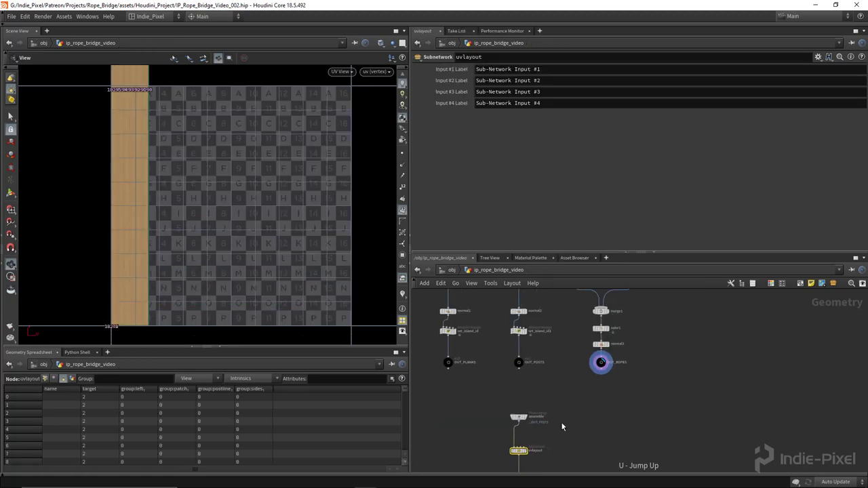
scroll(135, 217, "down", 3)
scroll(602, 355, "up", 4)
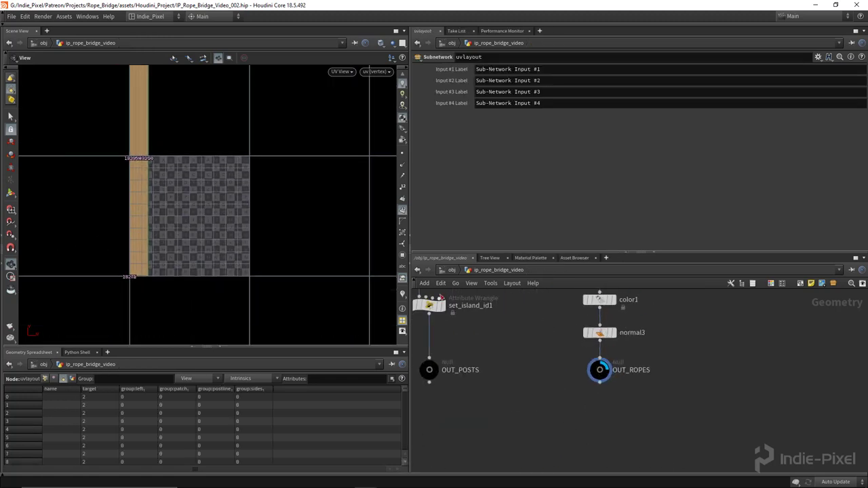
left_click_drag(429, 305, 601, 367, "alt")
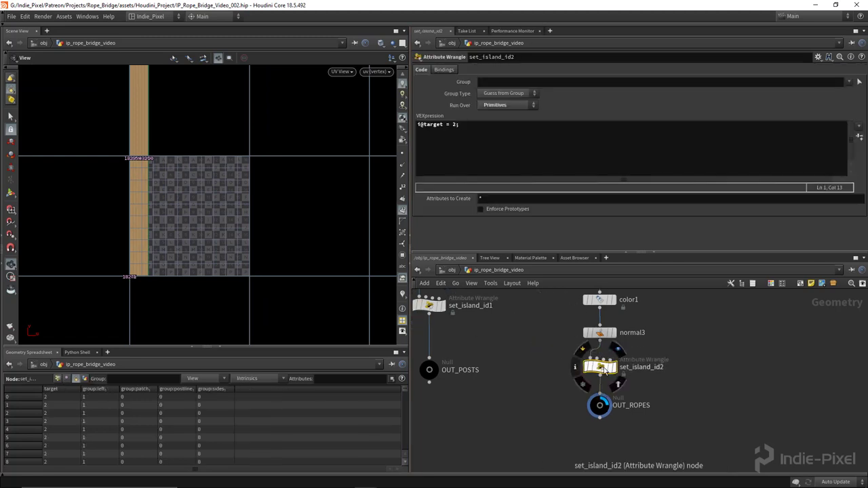
left_click(485, 125)
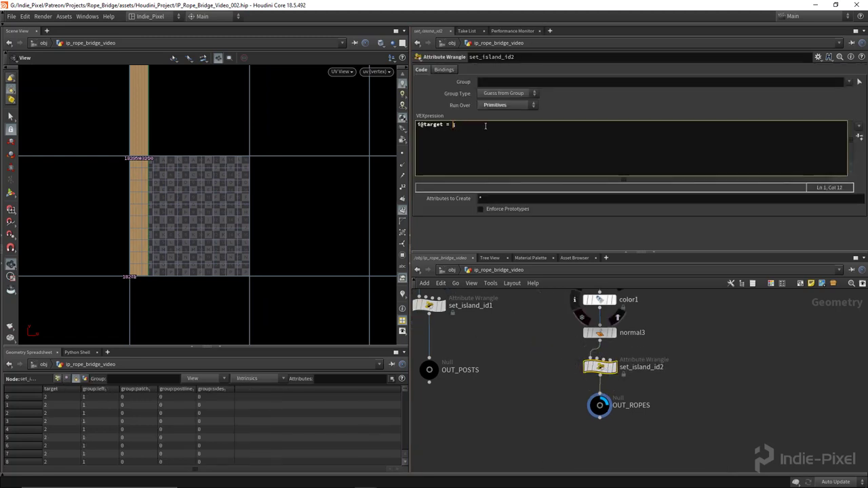
- Save the scene and display output0 to check the packed bridge islands in the UV view
scroll(512, 335, "down", 3)
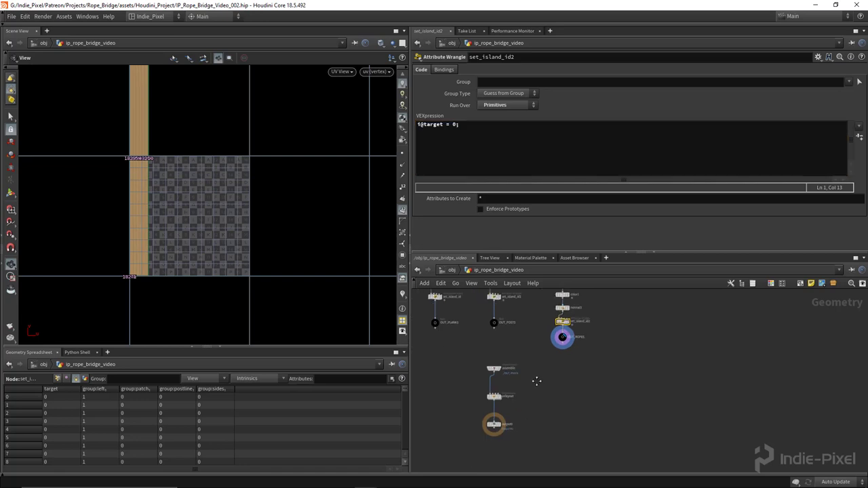
middle_click_drag(505, 437, 514, 412)
key("ctrl+s")
scroll(515, 413, "up", 2)
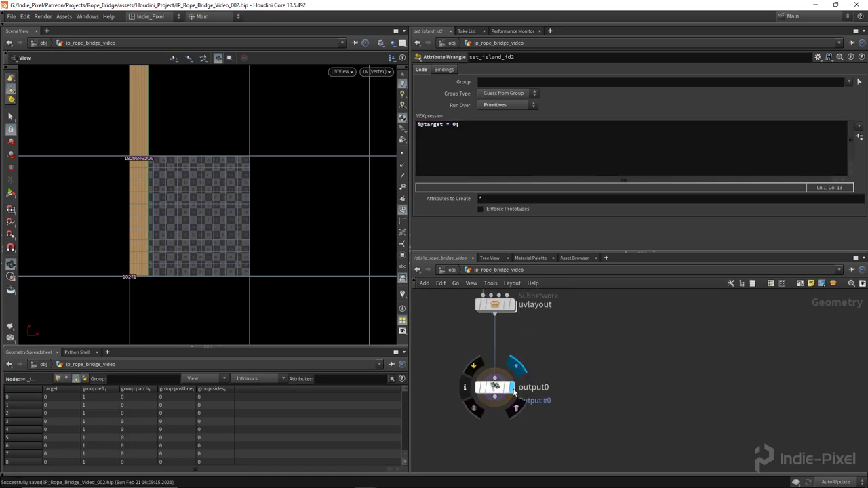
left_click(512, 387)
scroll(269, 254, "up", 5)
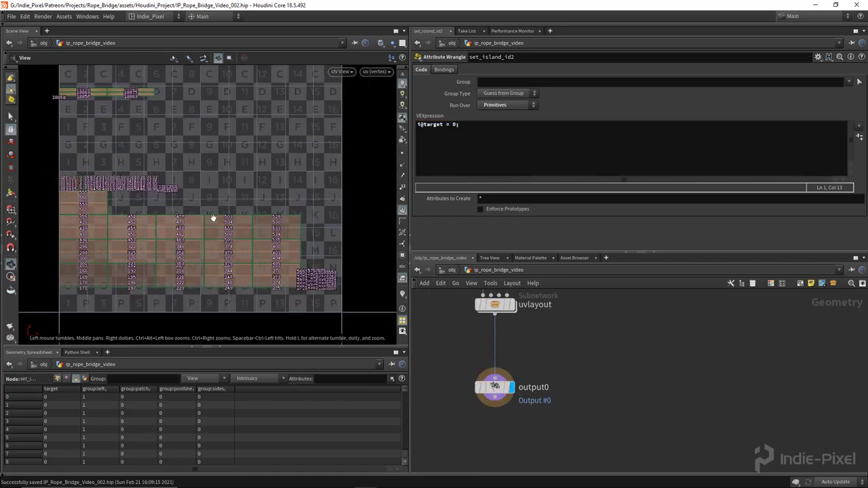
scroll(304, 302, "down", 2)
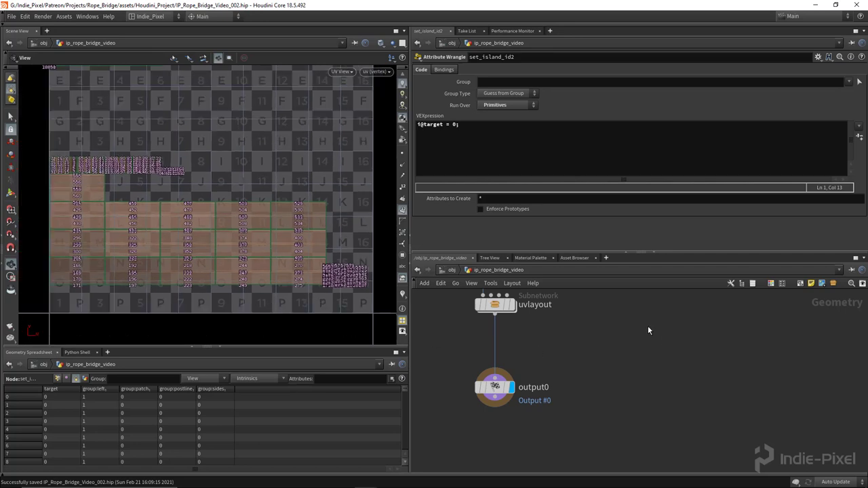
scroll(633, 382, "down", 4)
scroll(517, 378, "up", 2)
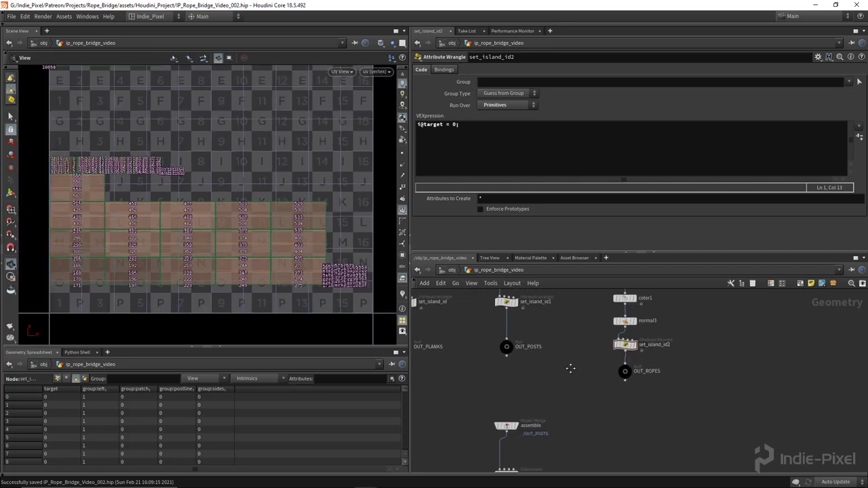
- Turn off the primitive numbers in the UV view and line up OUT_PLANKS and OUT_POSTS with OUT_ROPES
left_click(402, 253)
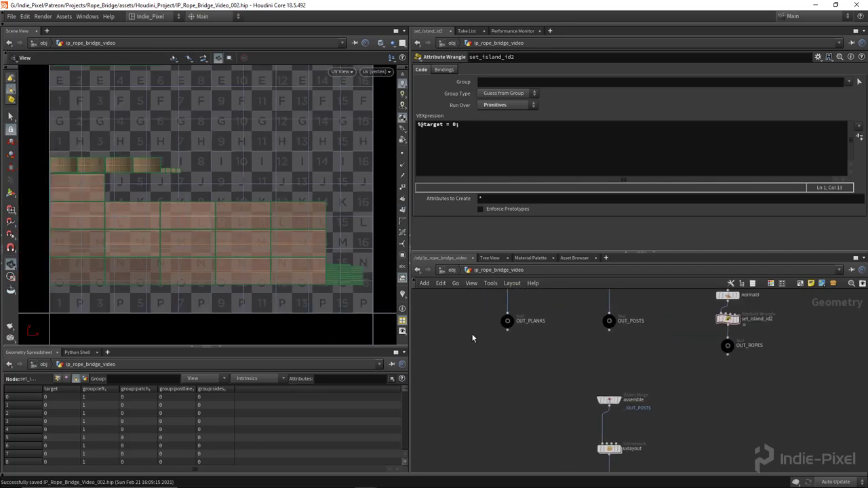
left_click_drag(620, 321, 609, 345)
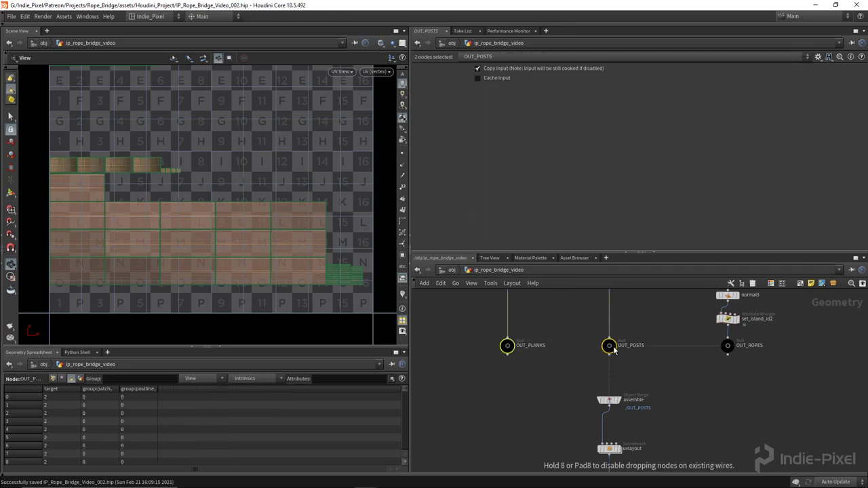
- Display OUT_ROPES, switch the display to output0, and examine the rope islands in the UV view
middle_click_drag(709, 385, 669, 386)
left_click(695, 343)
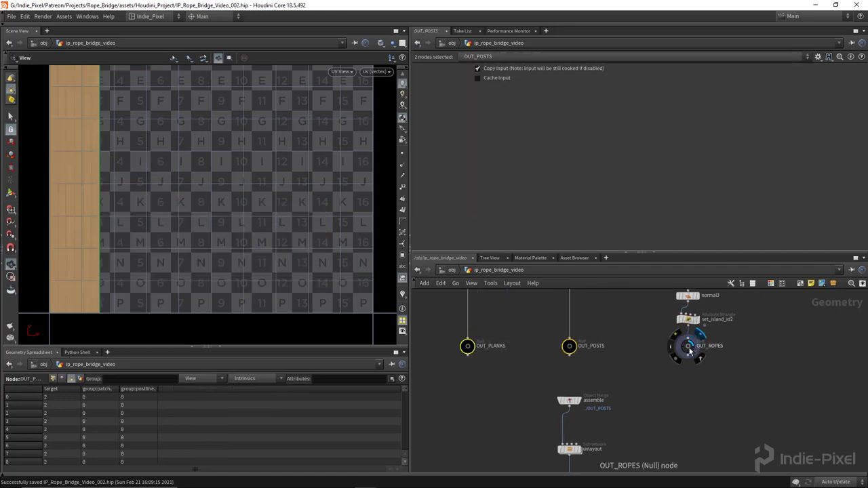
left_click(688, 345)
scroll(590, 380, "down", 3)
left_click(578, 391)
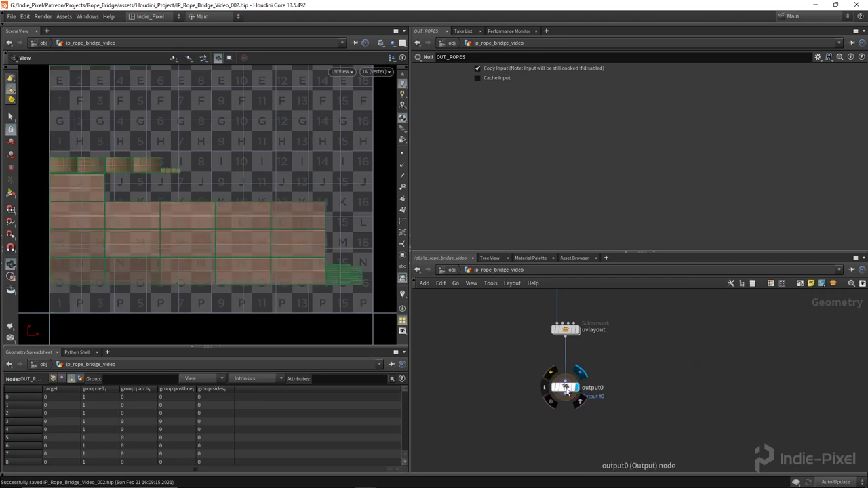
left_click(567, 388)
middle_click_drag(187, 182, 189, 202)
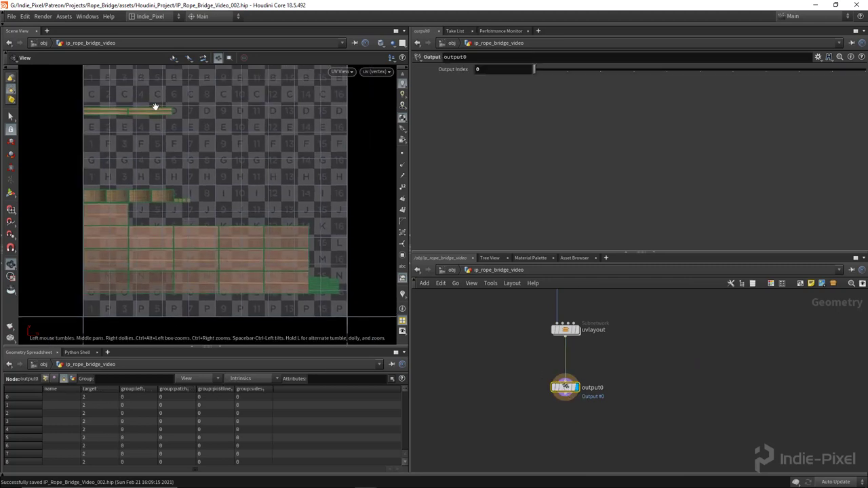
scroll(203, 116, "up", 5)
scroll(360, 221, "down", 3)
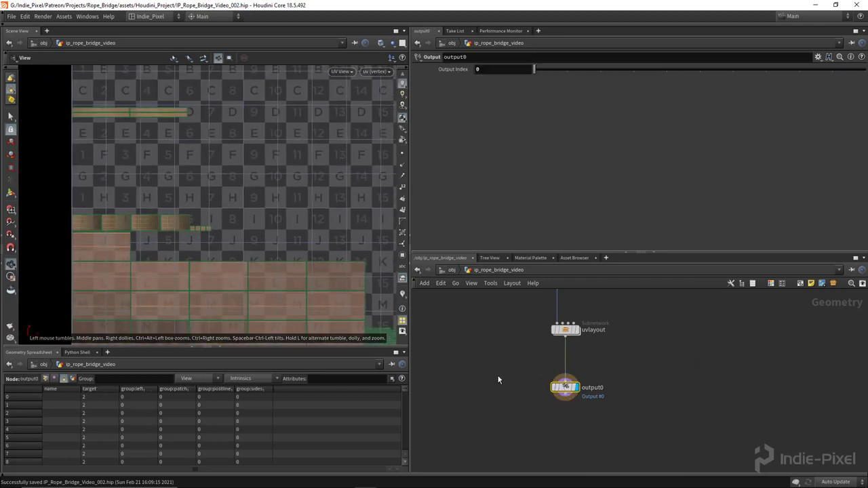
- Enter the build_ropes subnetwork, then display and select the sweep2 node
scroll(621, 344, "down", 3)
scroll(621, 343, "down", 2)
scroll(529, 366, "up", 4)
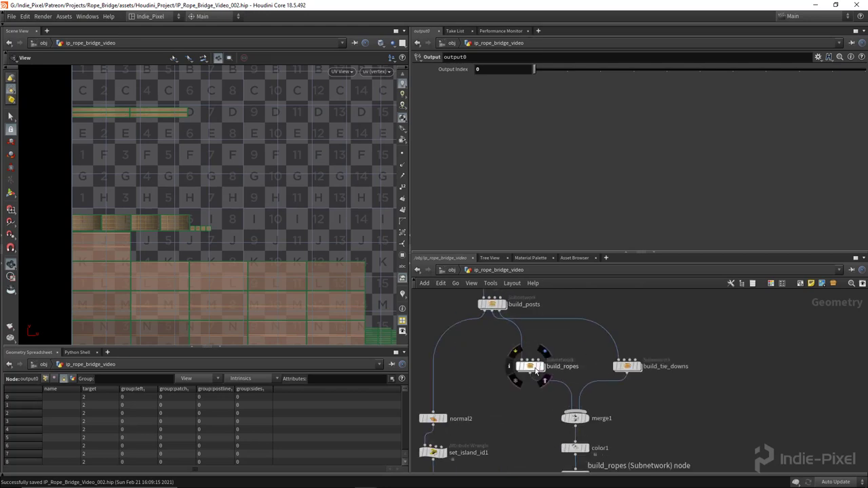
double_click(529, 367)
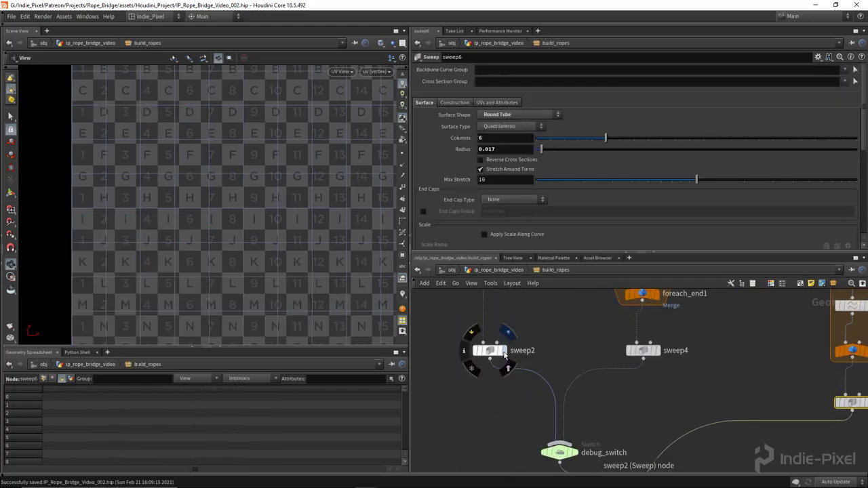
scroll(212, 254, "down", 5)
scroll(509, 342, "down", 4)
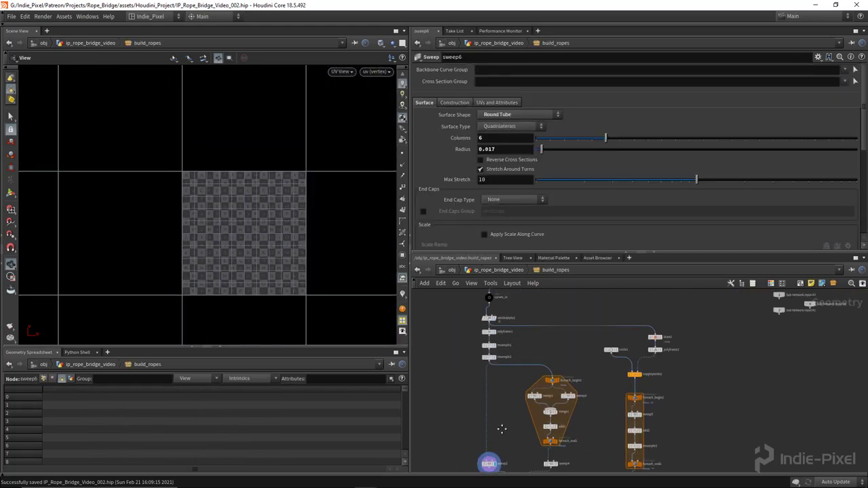
scroll(497, 372, "up", 3)
left_click(450, 320)
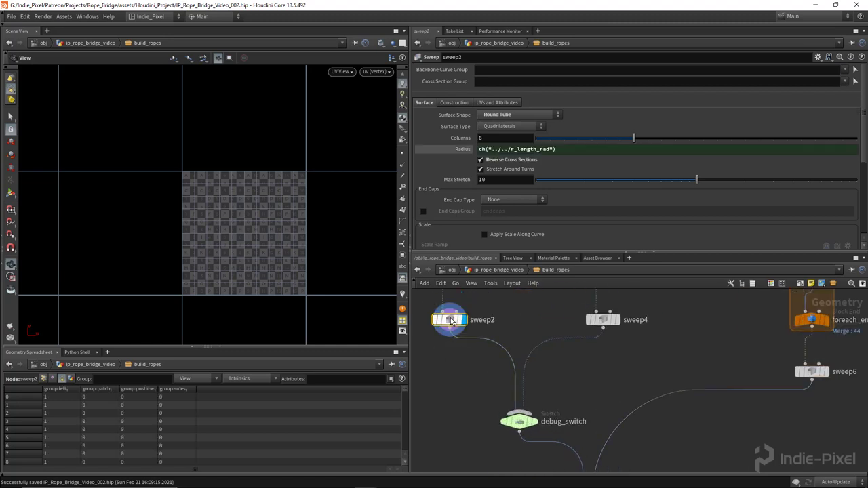
- Enable Compute UVs on sweep2 and disable Normalize Computed Us and both Snap to Nearest Tile Boundary options
left_click(495, 103)
left_click(505, 123)
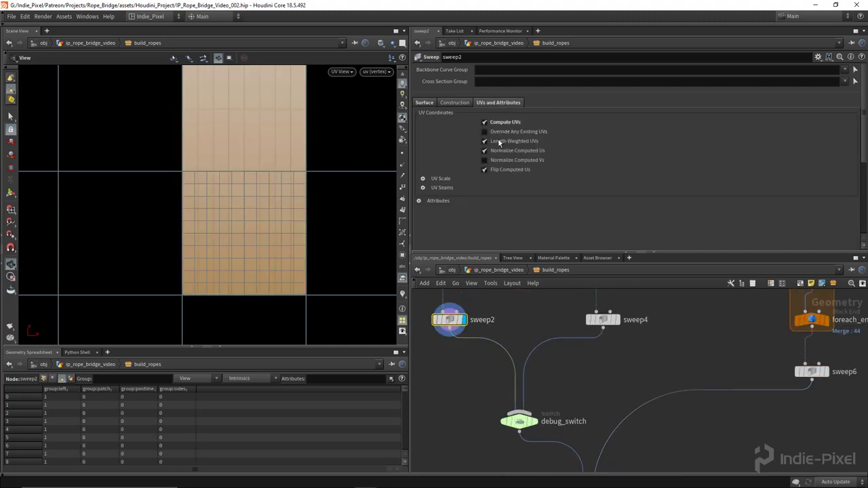
left_click(484, 160)
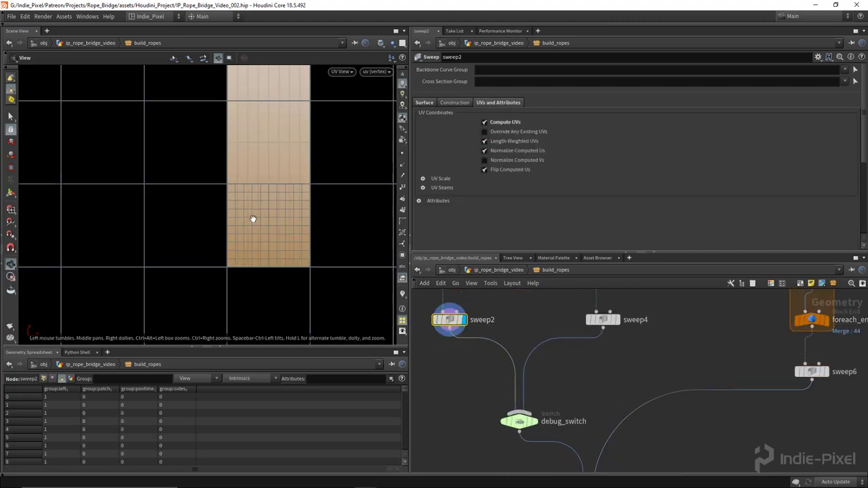
left_click(484, 150)
left_click(423, 187)
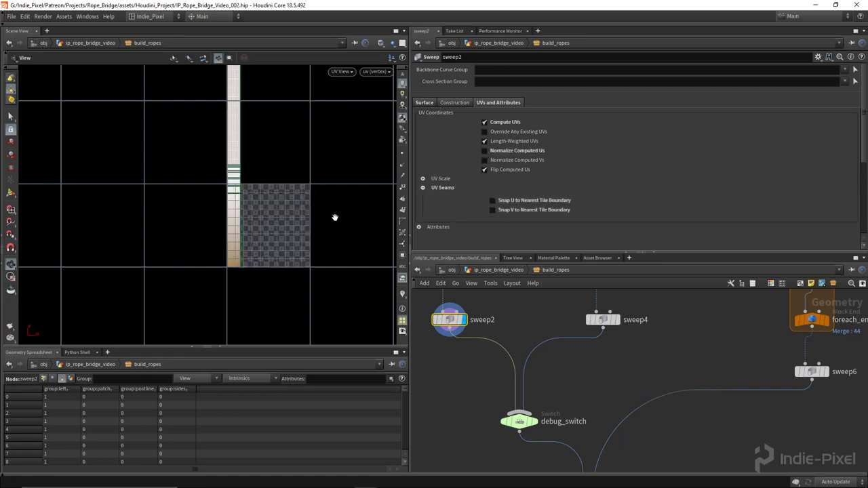
scroll(282, 184, "down", 2)
middle_click_drag(283, 184, 248, 266)
scroll(535, 382, "down", 1)
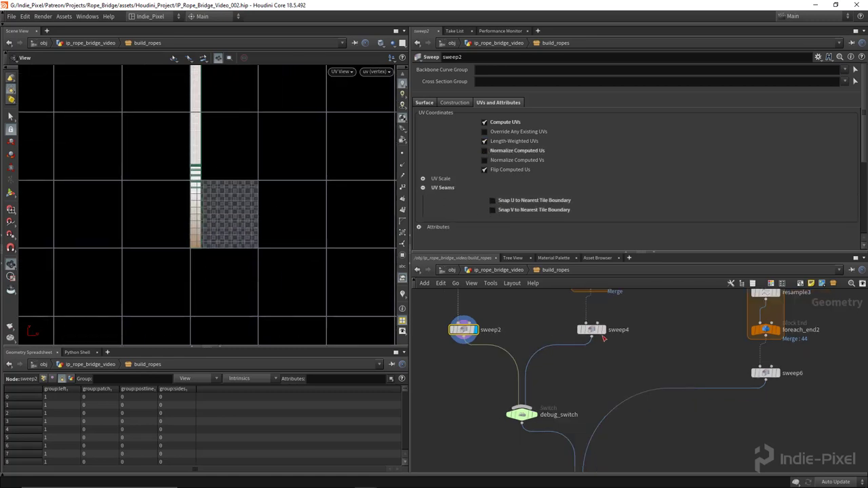
- Display sweep4, enable Compute UVs with Length-Weighted UVs, and disable Normalize Computed Us and the U and V tile boundary snapping
left_click(592, 329)
left_click(495, 103)
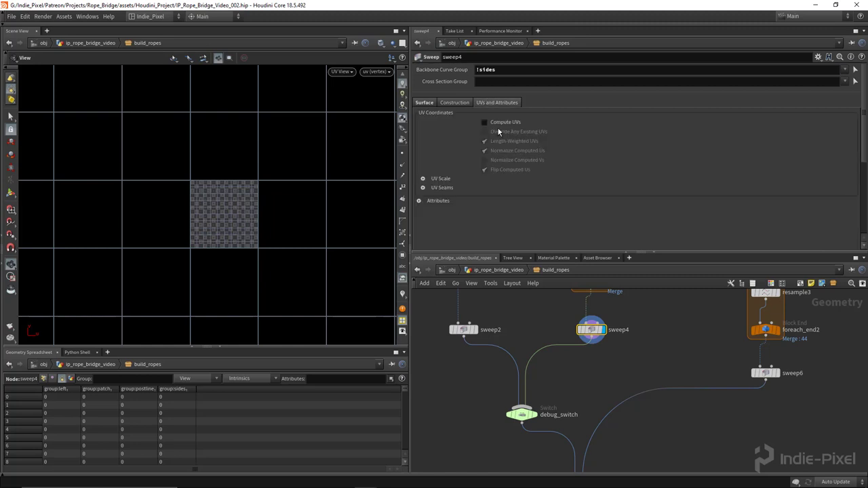
left_click(484, 122)
left_click(484, 141)
left_click(423, 188)
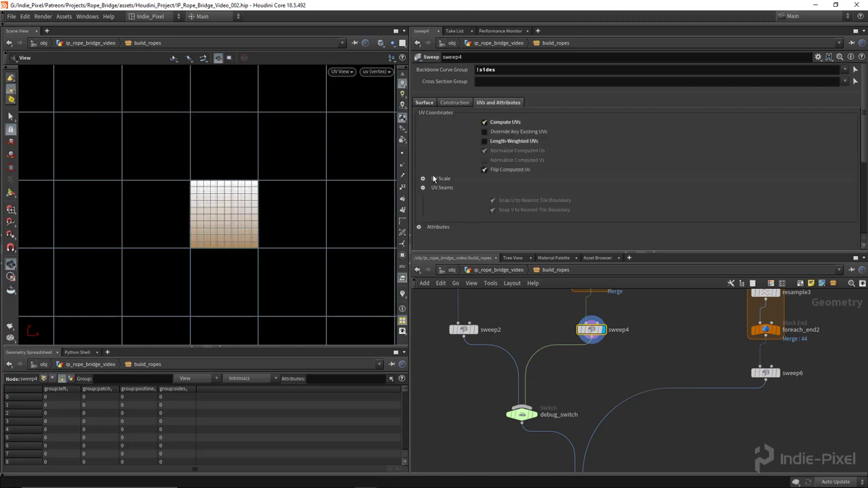
left_click(493, 142)
left_click(493, 201)
left_click(493, 209)
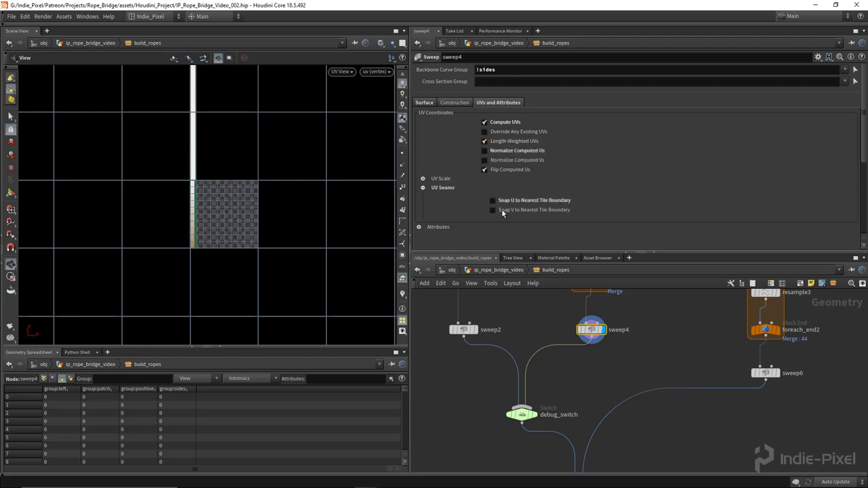
- Display sweep6, enable Compute UVs, disable Normalize Computed Us, and expand its UV Seams options
scroll(213, 217, "down", 2)
scroll(624, 333, "down", 2)
middle_click_drag(650, 357, 569, 371)
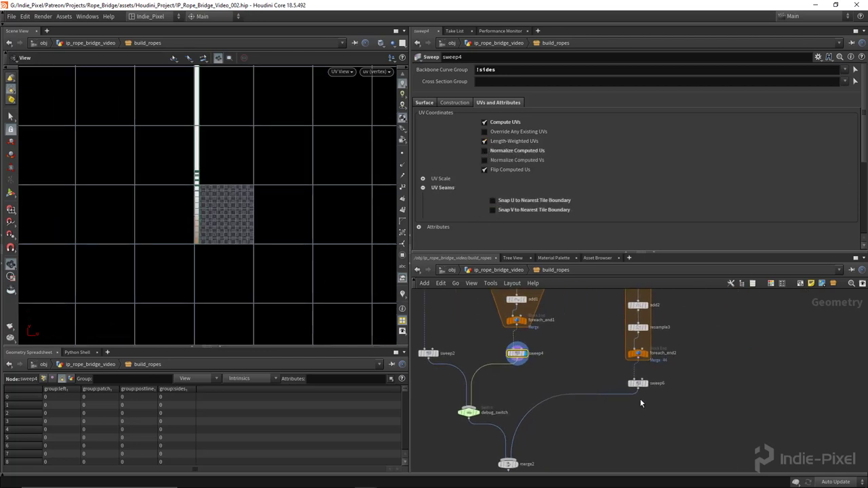
scroll(639, 380, "up", 3)
left_click(639, 378)
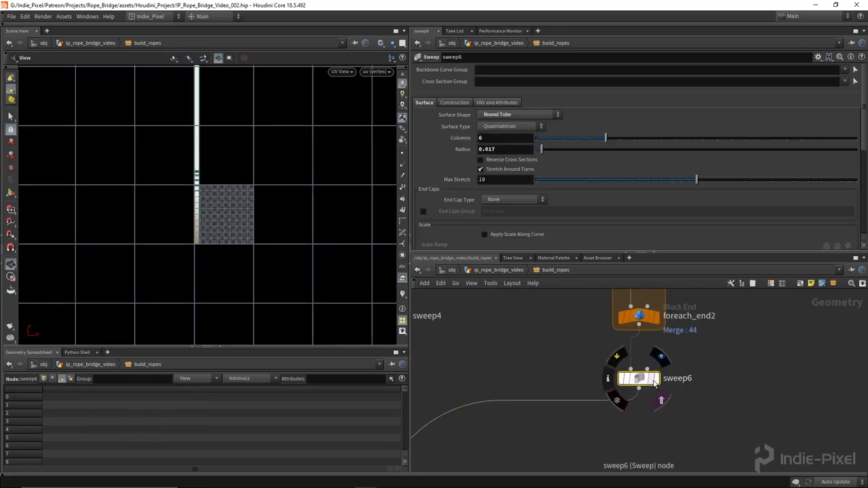
left_click(493, 102)
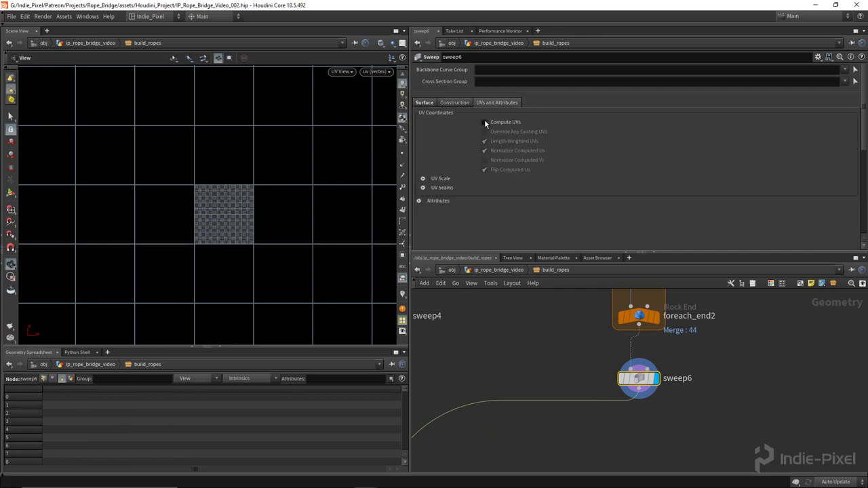
left_click(485, 122)
left_click(484, 151)
left_click(423, 188)
- Display output0 of build_ropes to check the combined rope UVs, and enlarge the network area
scroll(236, 244, "up", 2)
middle_click_drag(560, 417, 560, 332)
scroll(515, 414, "up", 2)
left_click(525, 419)
scroll(306, 213, "down", 2)
middle_click_drag(188, 99, 215, 221)
scroll(220, 173, "down", 2)
left_click_drag(670, 253, 670, 161)
scroll(581, 383, "down", 5)
mouse_move(550, 363)
middle_mouse_down()
mouse_move(556, 410)
mouse_move(552, 348)
middle_mouse_up()
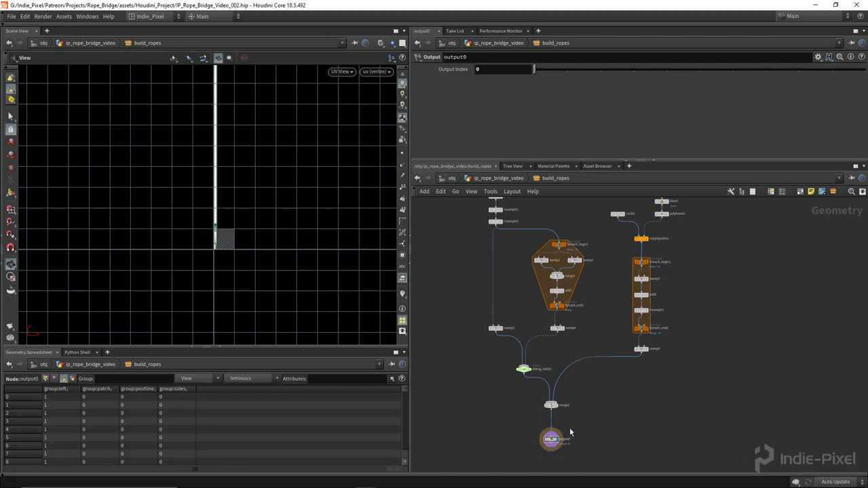
- Go to the build_tie_downs subnetwork and inspect the UV options of sweep1
key("u")
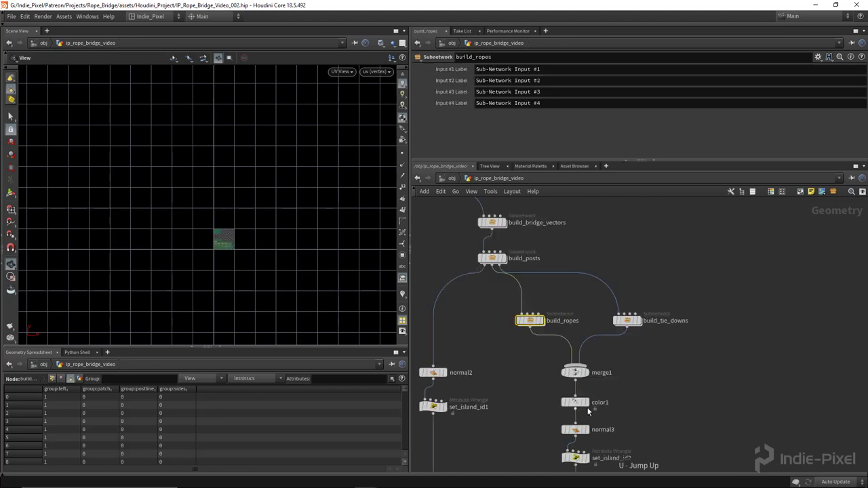
left_click(628, 320)
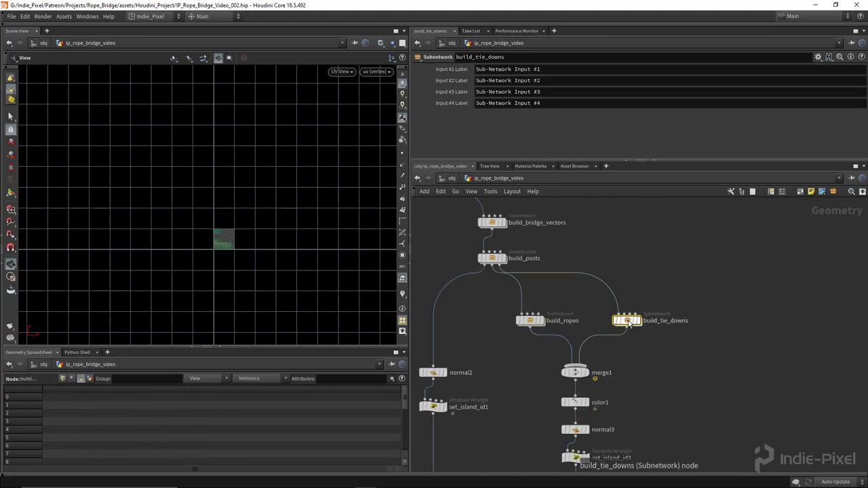
key("i")
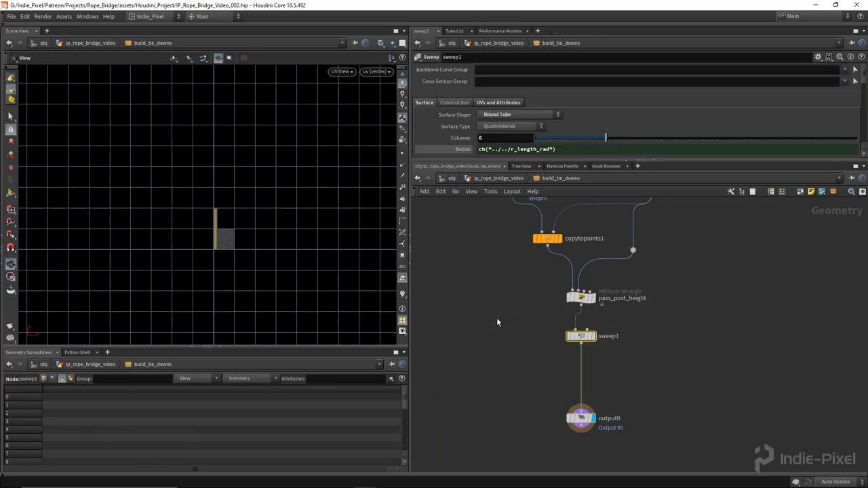
left_click(501, 103)
scroll(515, 109, "down", 3)
left_click(421, 120)
left_click(422, 120)
- Return to the bridge asset's network and select the ropes' set_island_id2 wrangle
key("u")
scroll(626, 359, "down", 2)
middle_click_drag(638, 405, 639, 367)
scroll(590, 344, "up", 3)
left_click(590, 342)
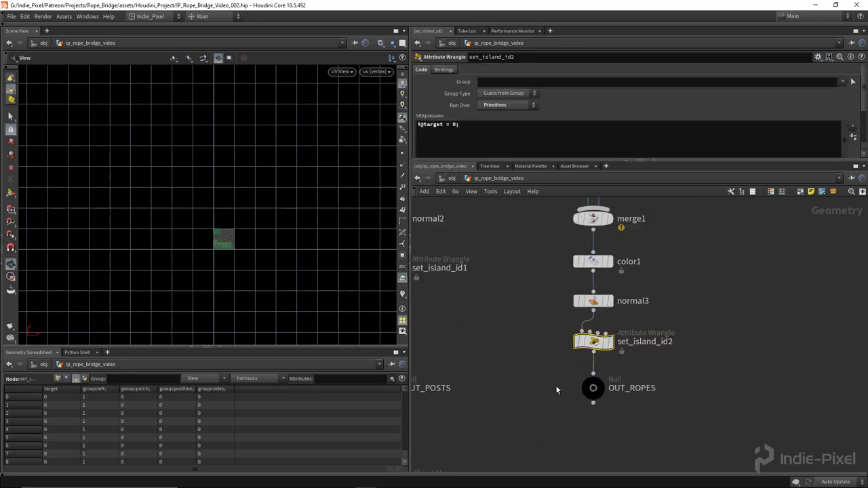
- Examine how the rope, post and plank islands are packed into their regions in the UV view
middle_click_drag(547, 438, 612, 305)
scroll(197, 253, "up", 6)
scroll(322, 243, "up", 8)
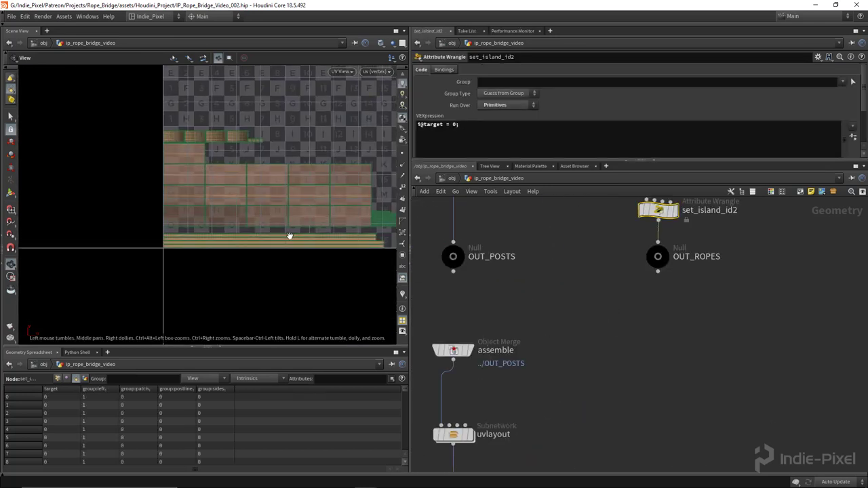
scroll(237, 243, "down", 8)
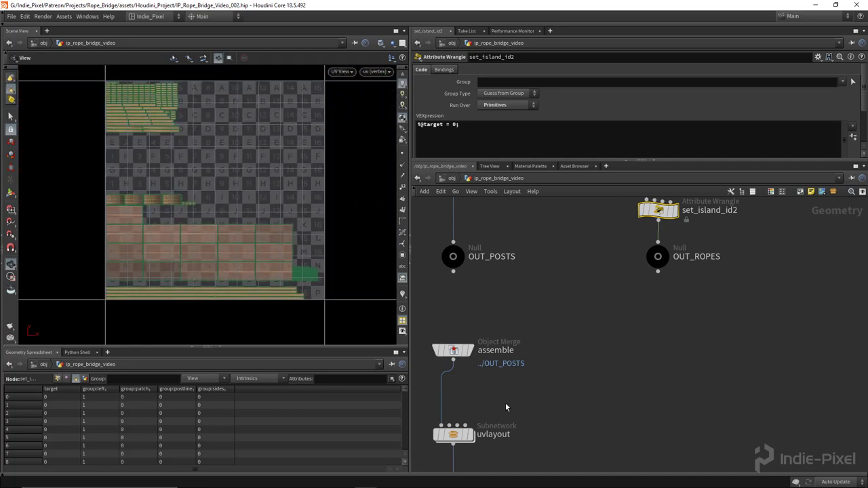
middle_click_drag(505, 401, 529, 333)
scroll(165, 166, "up", 1)
middle_click_drag(183, 157, 171, 168)
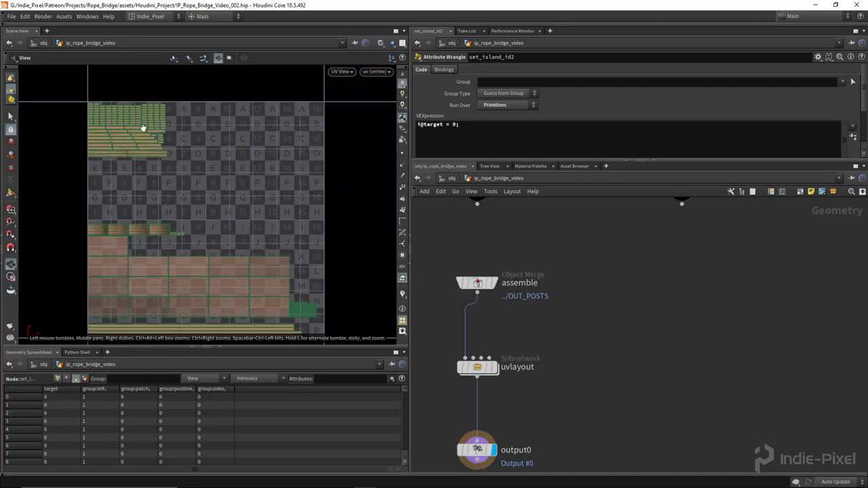
scroll(136, 162, "up", 6)
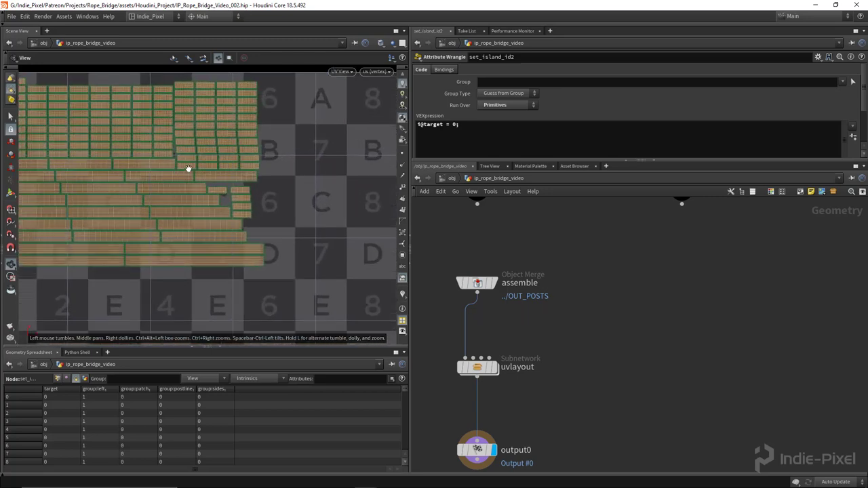
scroll(106, 175, "up", 1)
middle_click_drag(106, 175, 184, 170)
scroll(174, 172, "down", 1)
scroll(204, 194, "down", 3)
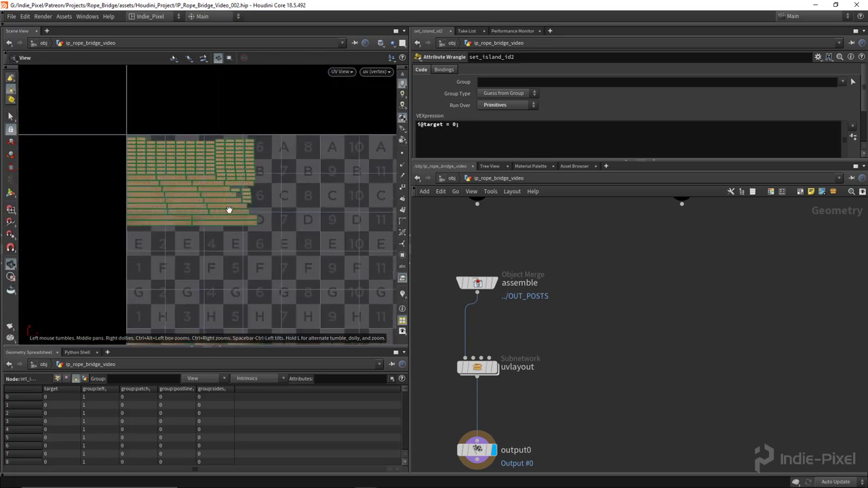
scroll(227, 216, "down", 2)
middle_click_drag(266, 199, 196, 256)
scroll(253, 262, "up", 1)
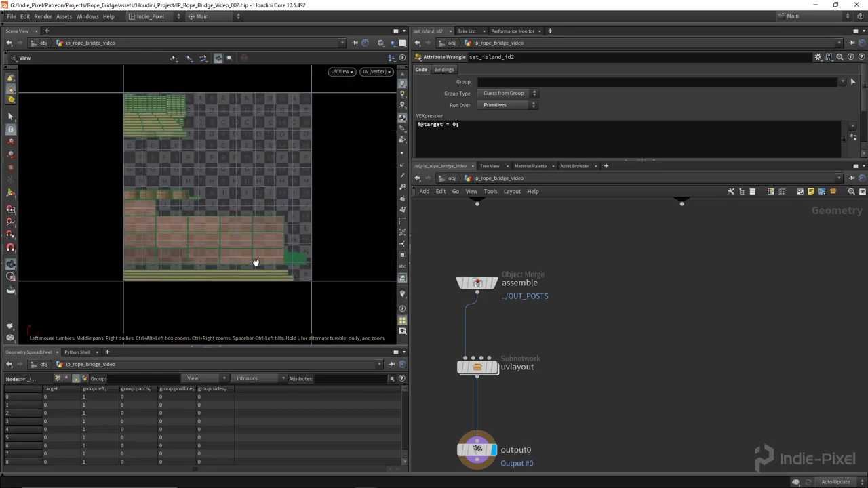
scroll(281, 264, "up", 6)
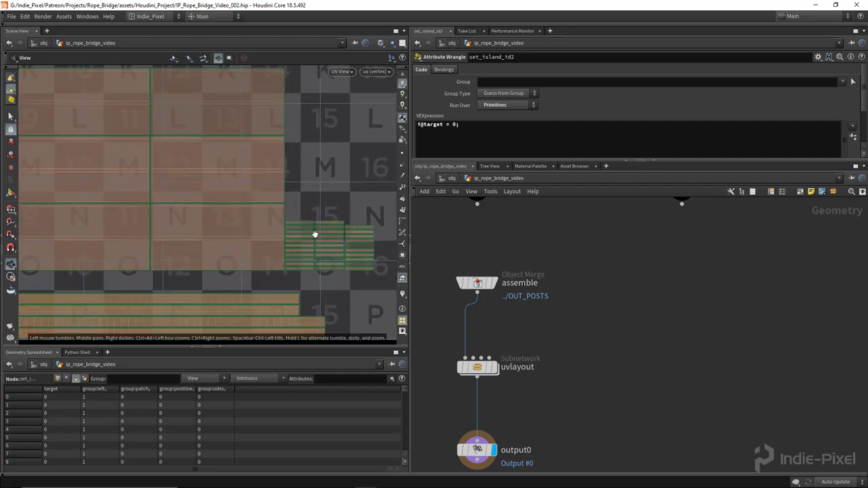
scroll(304, 252, "down", 5)
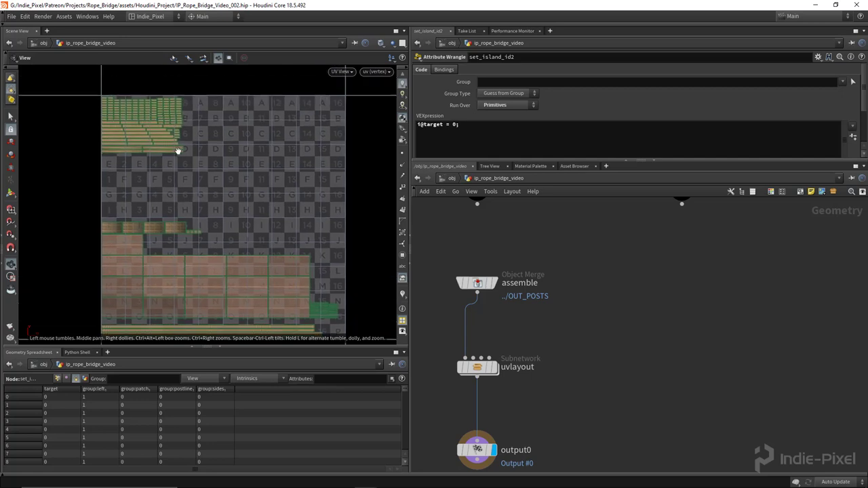
- Enter the uvlayout subnetwork and enlarge the parameter area to reach uvlayout1's packing options
double_click(506, 351)
scroll(507, 353, "down", 4)
left_click_drag(550, 309, 514, 430)
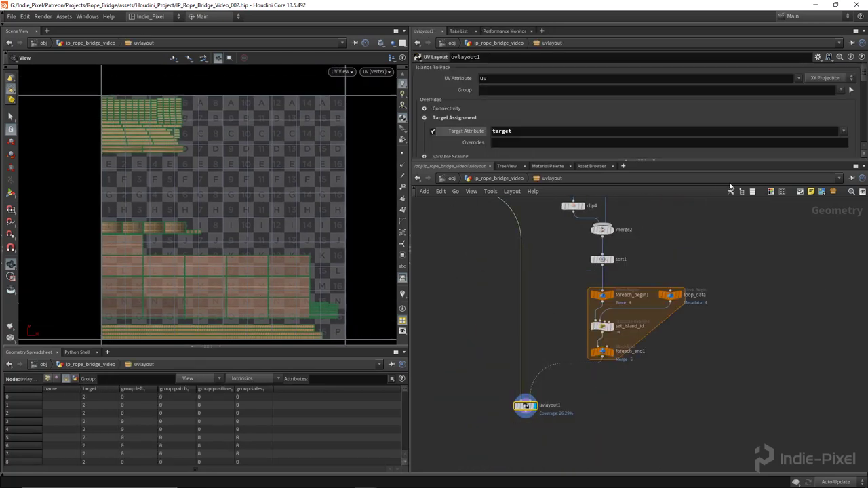
left_click_drag(630, 161, 624, 296)
scroll(599, 211, "down", 1)
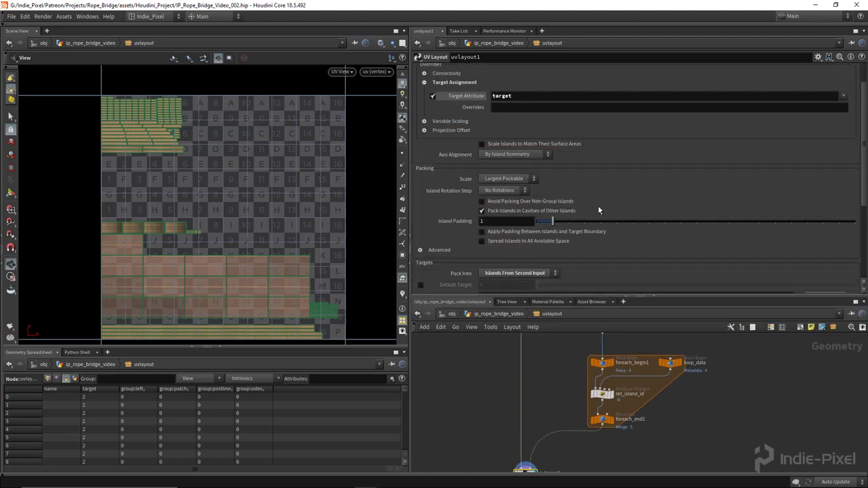
scroll(599, 211, "down", 1)
- Enable Scale Islands to Match Their Surface Areas on uvlayout1 and set Axis Alignment to By Island Symmetry after trying By Island Position in 3D
left_click(519, 143)
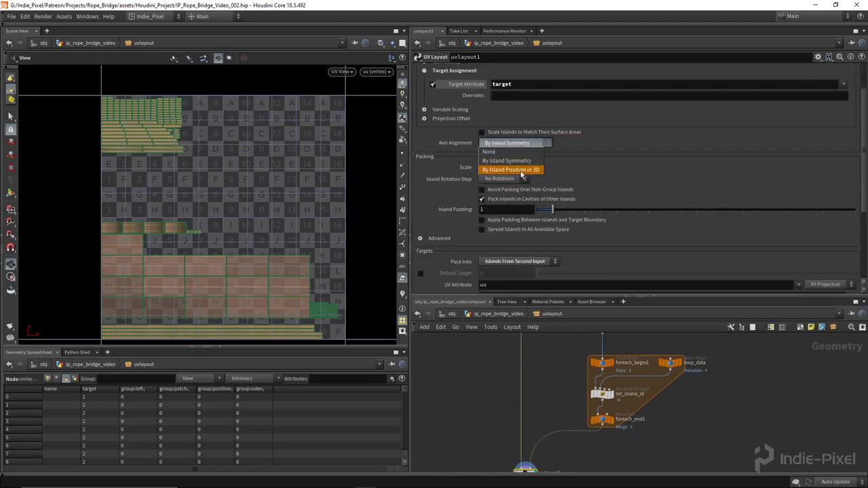
left_click(521, 170)
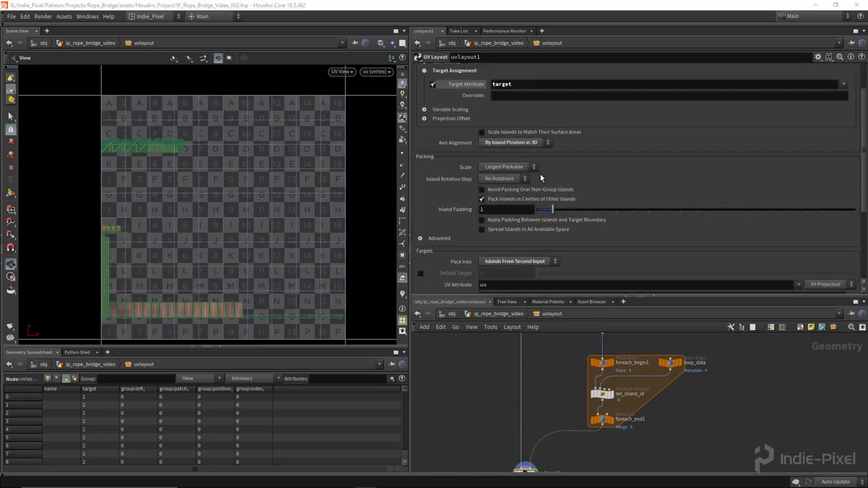
left_click(541, 133)
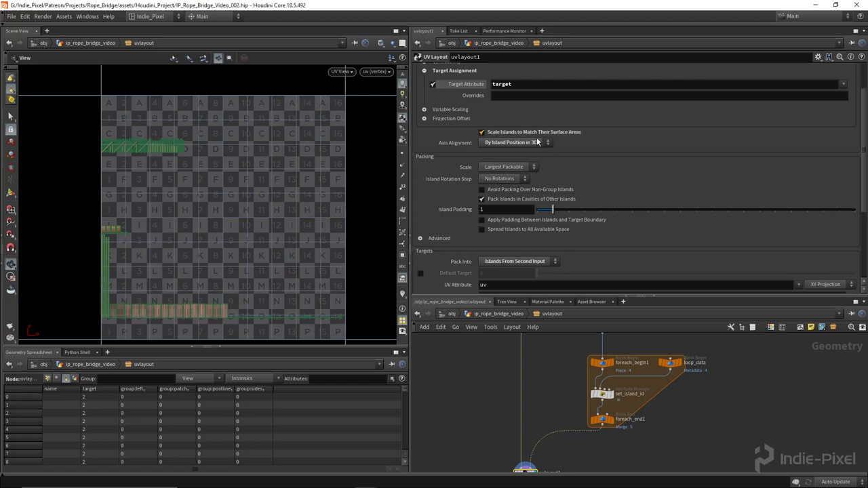
left_click(535, 144)
left_click(529, 161)
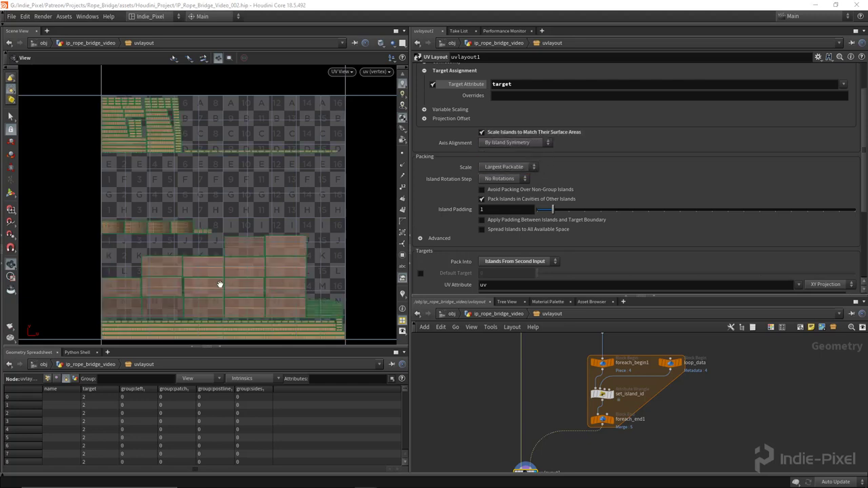
- Set uvlayout1's Island Rotation Step to 180° after trying 90°
scroll(237, 291, "up", 2)
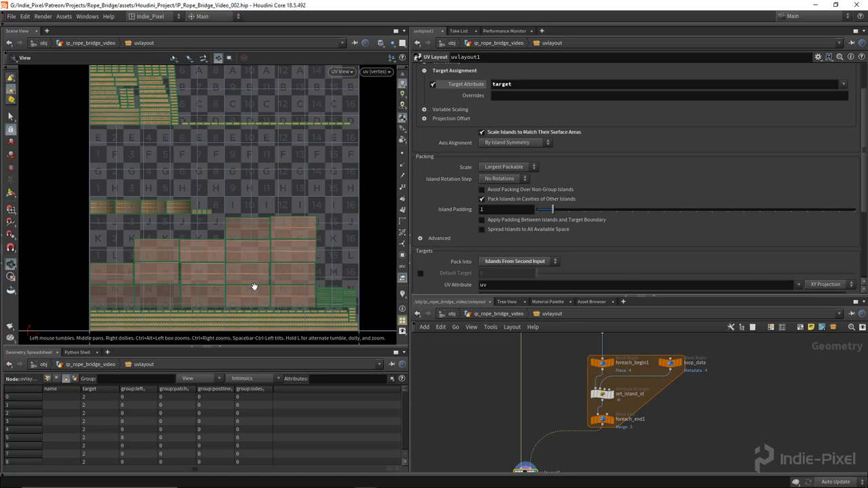
scroll(280, 323, "down", 1)
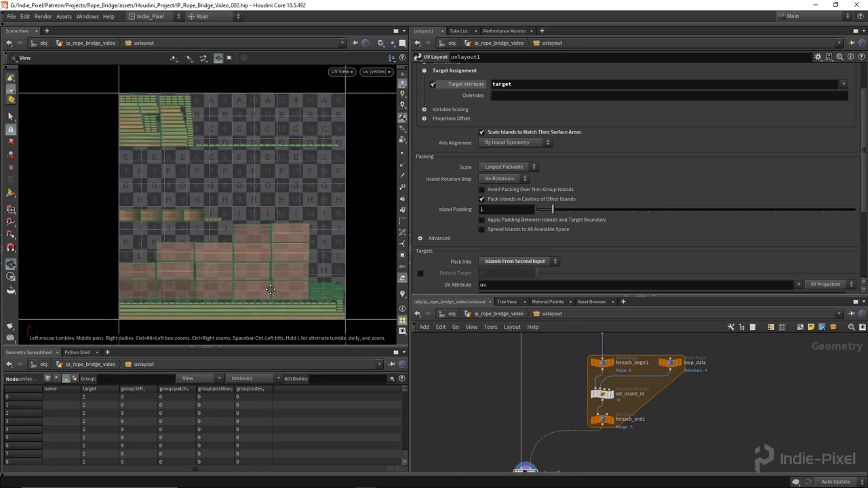
scroll(314, 296, "up", 1)
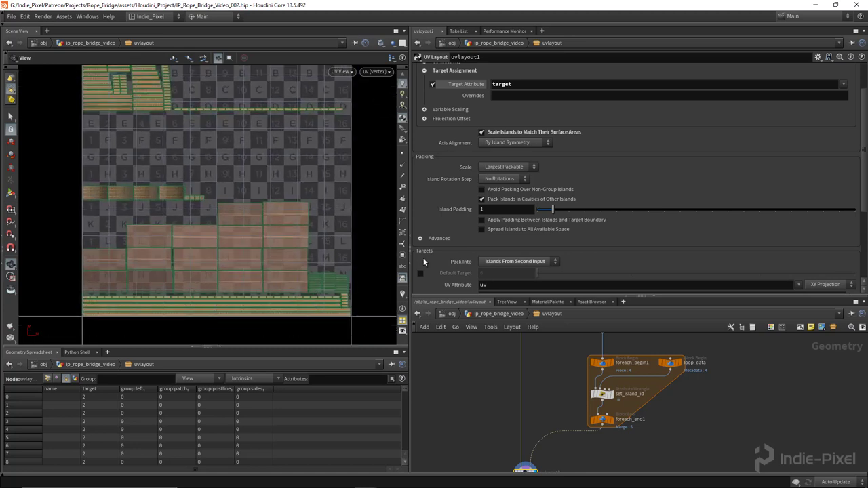
left_click(508, 179)
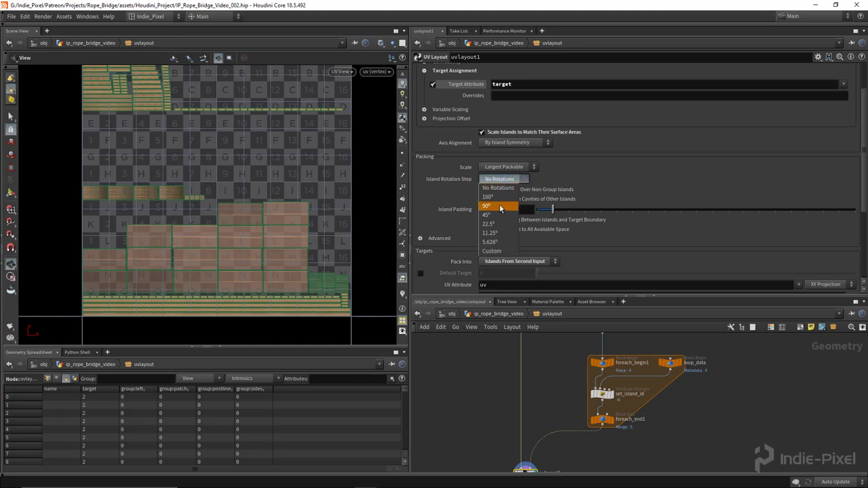
left_click(502, 205)
left_click(505, 178)
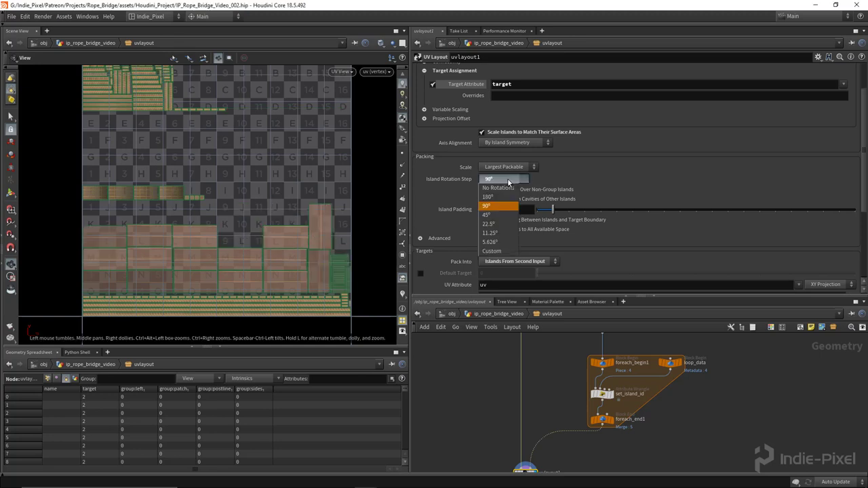
left_click(499, 198)
- Examine the remaining uvlayout1 options and the small packed rope islands up close in the UV view
scroll(207, 224, "down", 3)
scroll(583, 217, "down", 3)
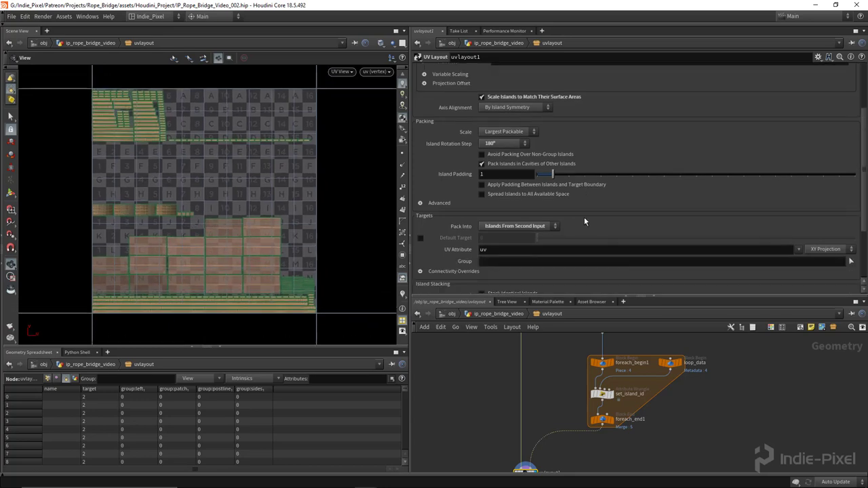
scroll(265, 127, "up", 8)
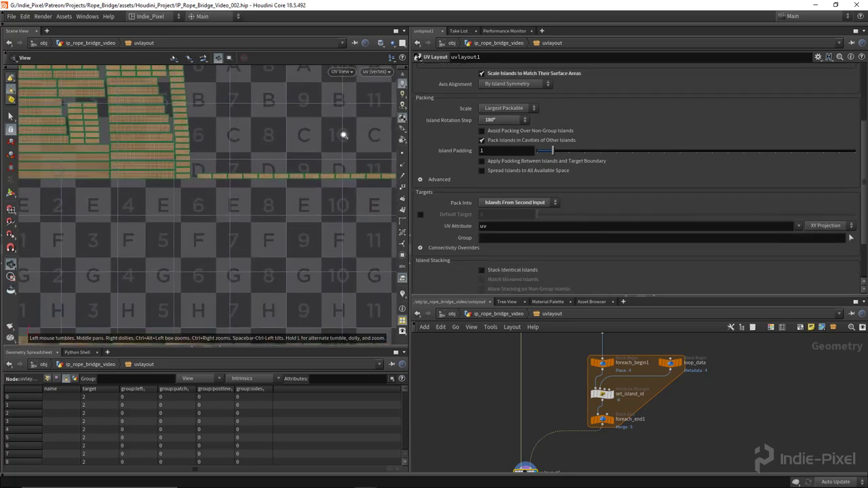
scroll(266, 128, "down", 6)
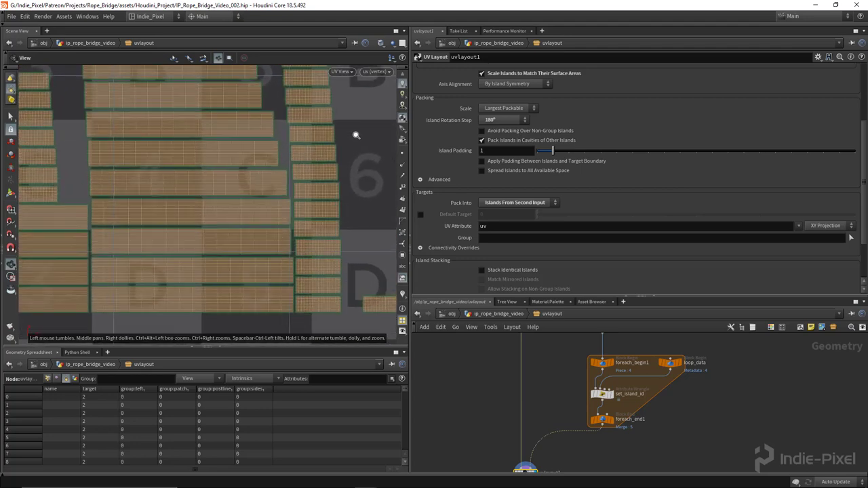
key("s")
left_click_drag(95, 100, 271, 181)
right_click(262, 215)
key("Escape")
- Switch to the perspective view and inspect the bridge's ropes in 3D
key("space+1")
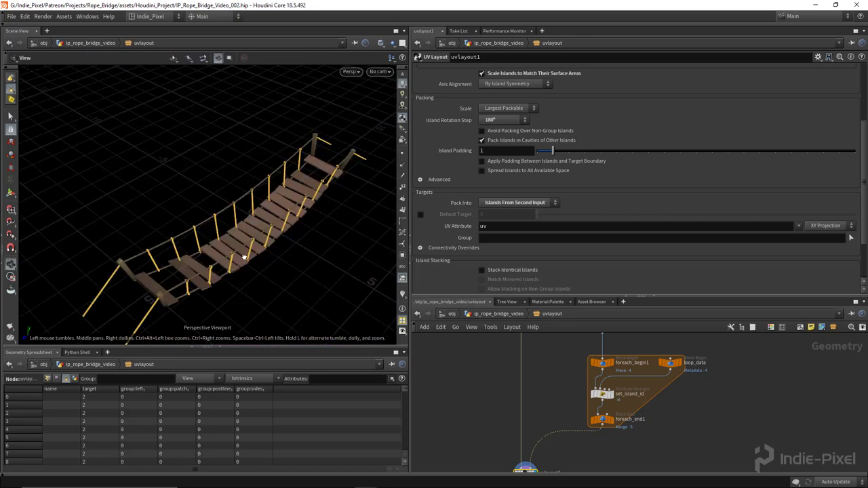
left_click_drag(240, 257, 231, 253)
scroll(230, 252, "up", 5)
key("s")
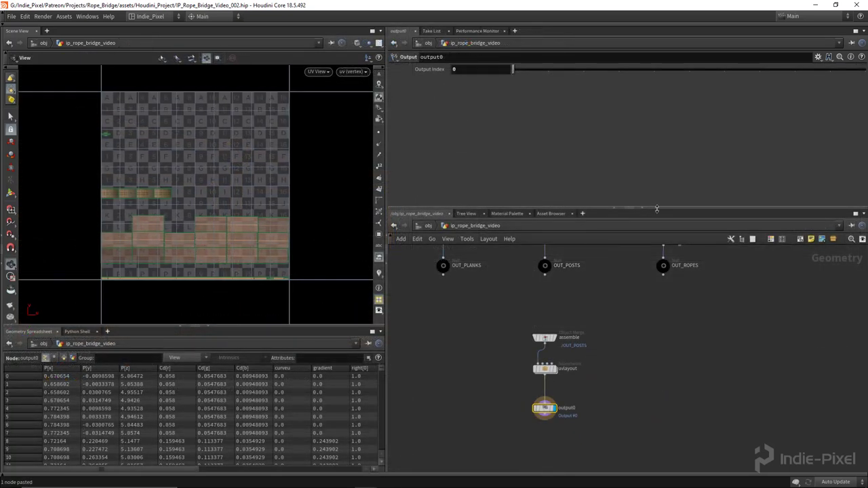
- Enlarge the network area and enter the uvlayout subnetwork below the assemble node
left_click_drag(656, 210, 658, 174)
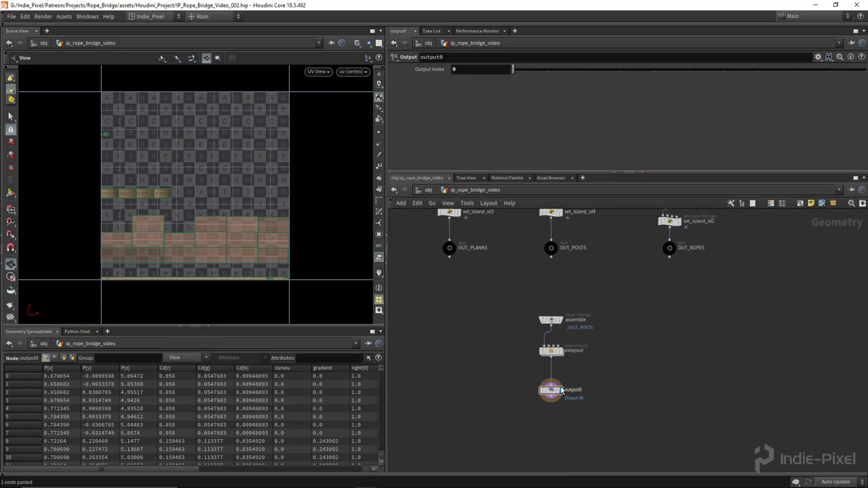
scroll(565, 395, "up", 3)
scroll(232, 256, "up", 2)
scroll(216, 253, "down", 1)
double_click(541, 323)
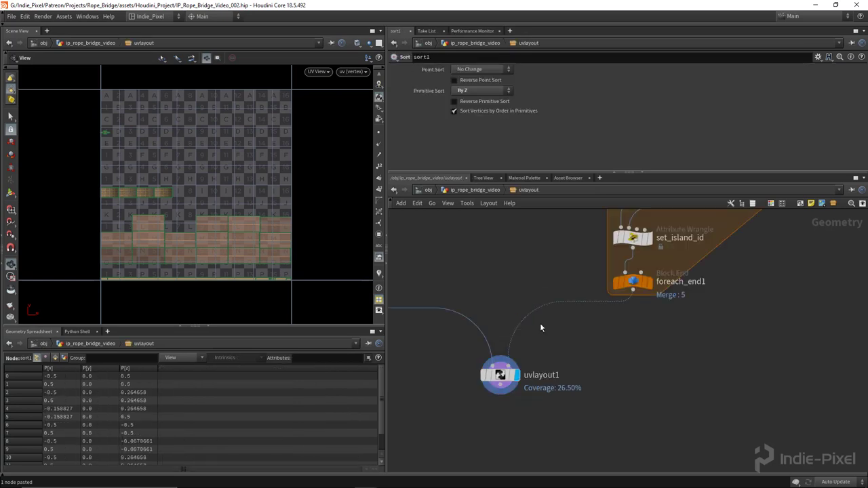
- Add an Output node below uvlayout1 and connect uvlayout1's result to it
scroll(567, 391, "up", 3)
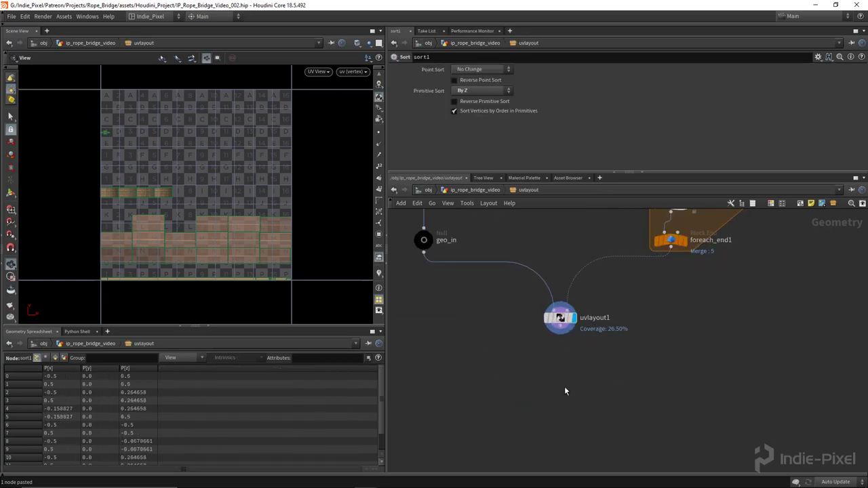
key("Tab")
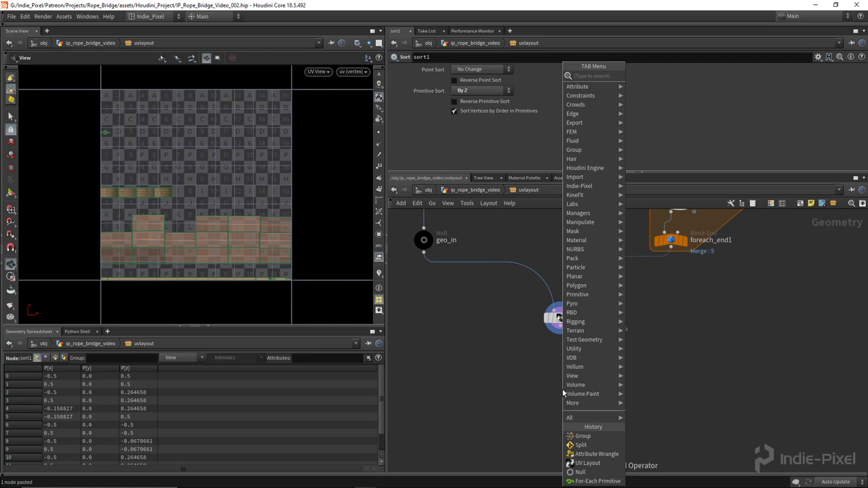
type("out")
key("Return")
left_click(562, 390)
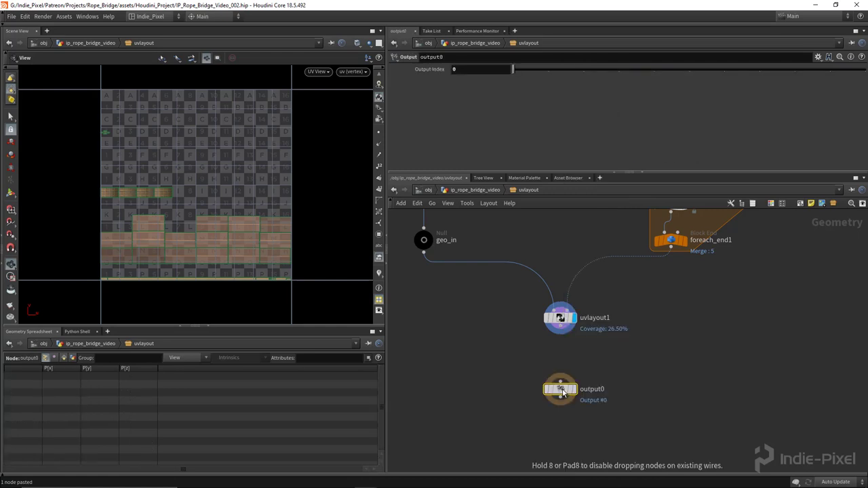
left_click(561, 331)
left_click(560, 380)
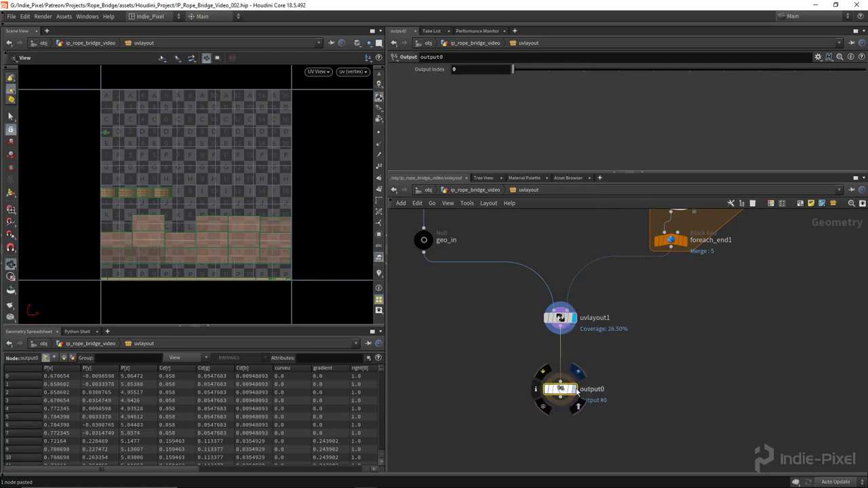
- Show uvlayout1's parameters and examine how the rope, post and plank islands are packed within the UV tile
left_click(560, 319)
left_click_drag(652, 172, 652, 225)
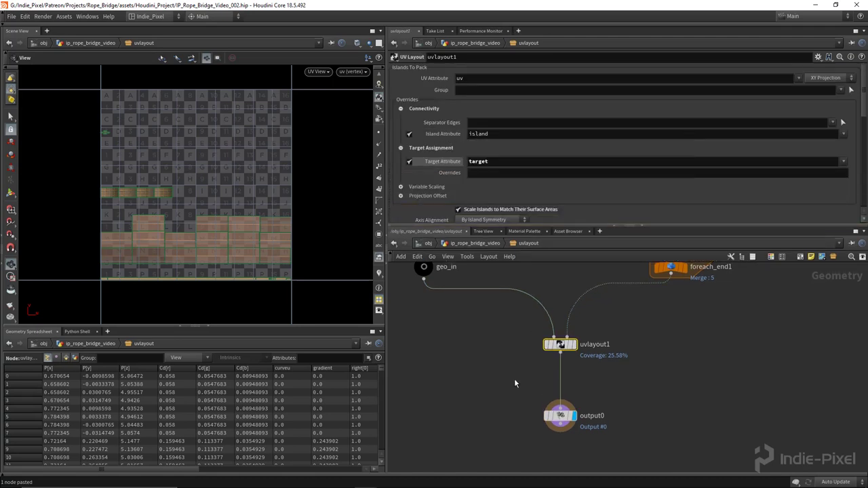
scroll(163, 292, "up", 3)
scroll(193, 285, "down", 3)
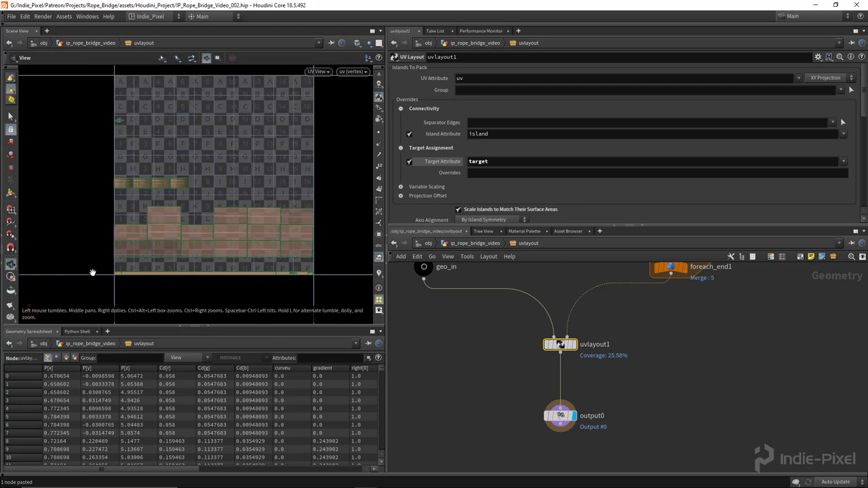
scroll(242, 278, "up", 6)
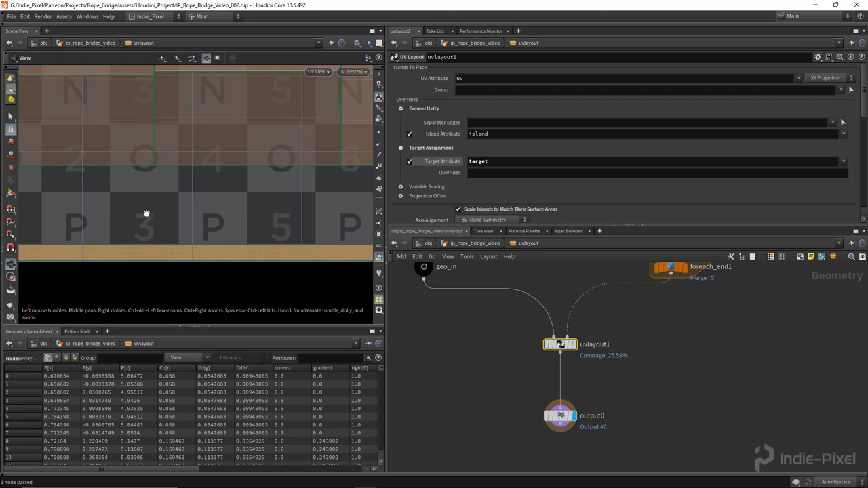
scroll(189, 245, "down", 5)
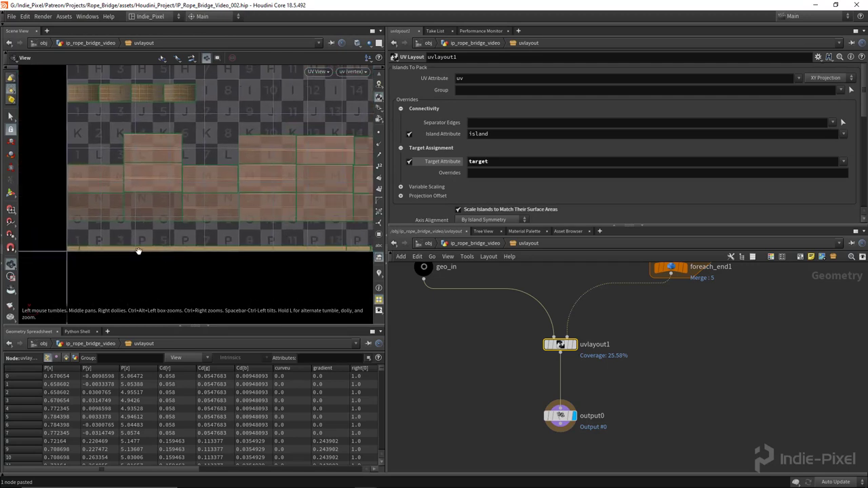
scroll(284, 256, "down", 4)
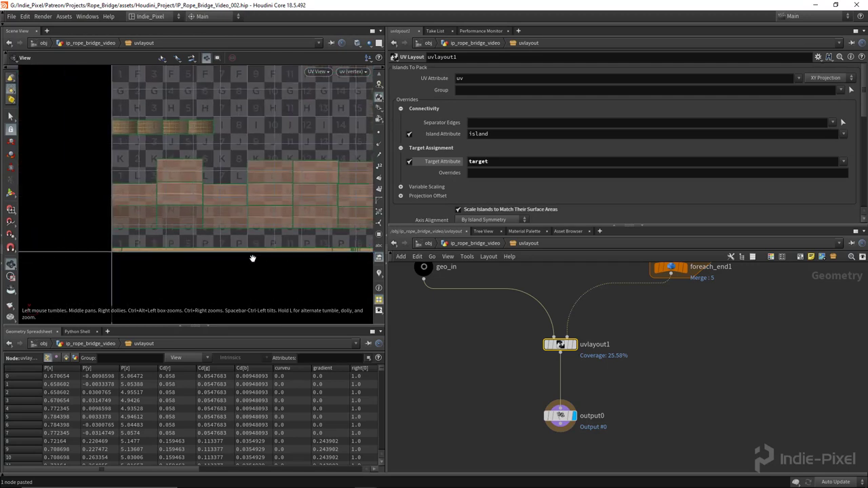
scroll(285, 285, "up", 5)
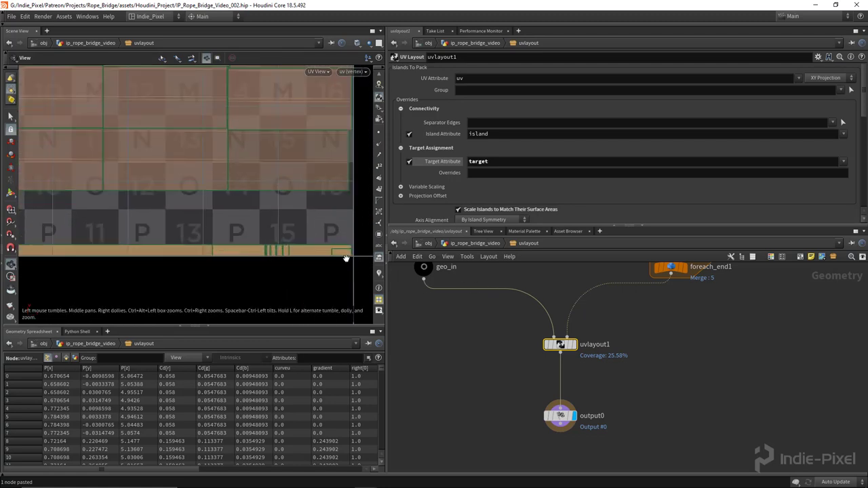
scroll(313, 254, "down", 2)
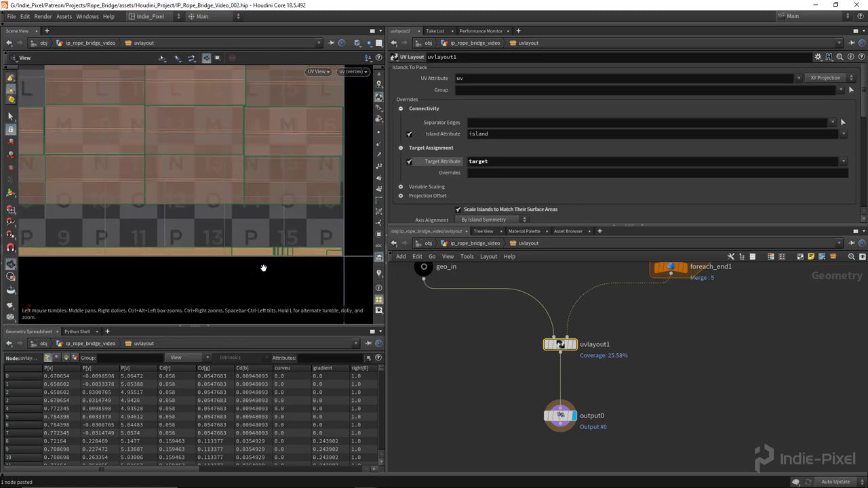
scroll(183, 264, "down", 2)
scroll(184, 264, "down", 5)
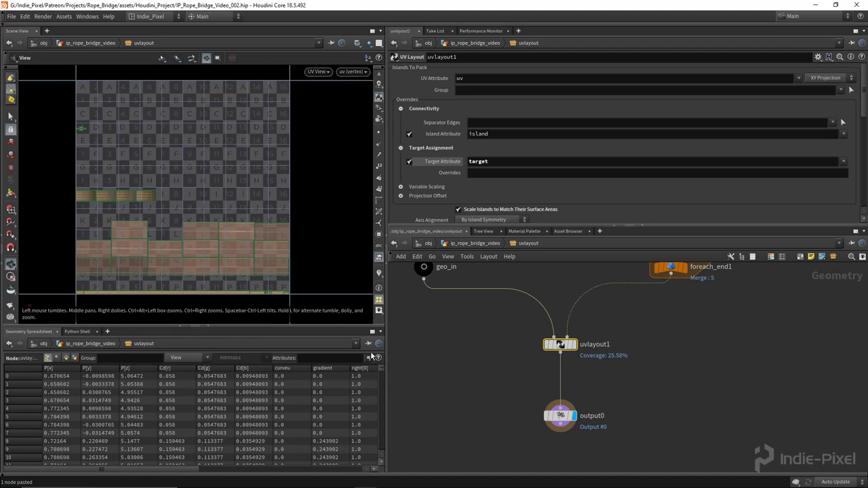
- Overlay the foreach_end1 target regions on the packed islands in the UV view for comparison
middle_click_drag(636, 360, 655, 393)
middle_click_drag(700, 324, 664, 358)
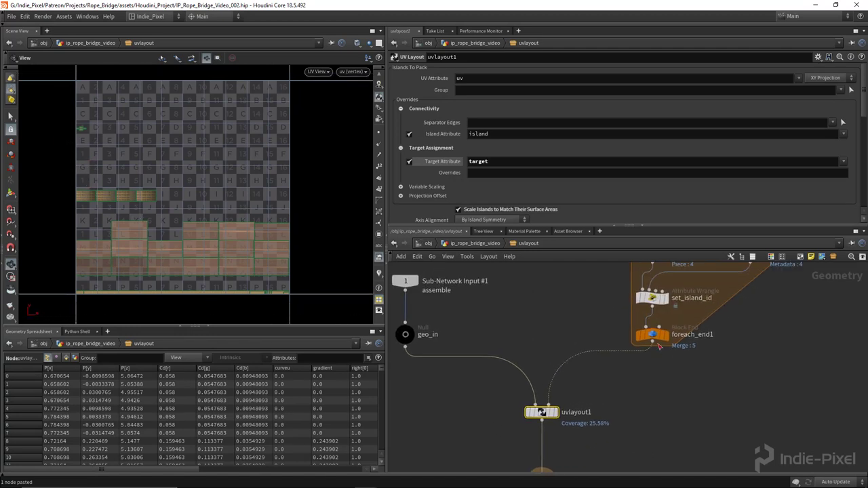
left_click(659, 333)
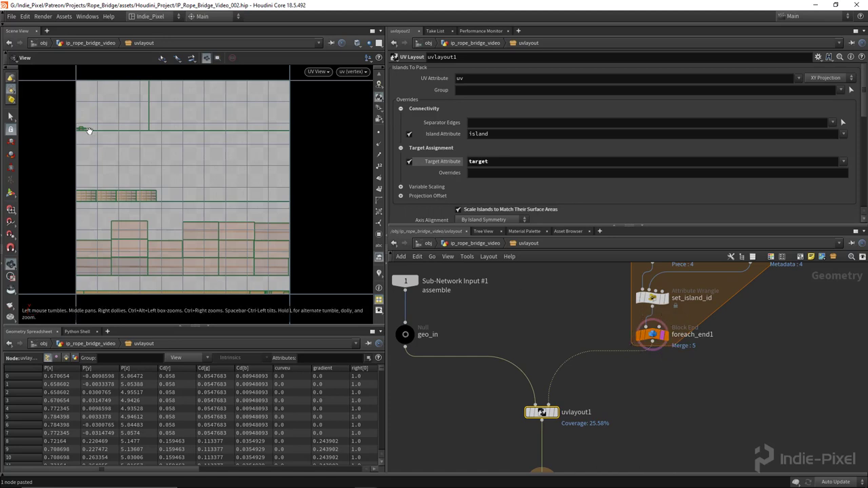
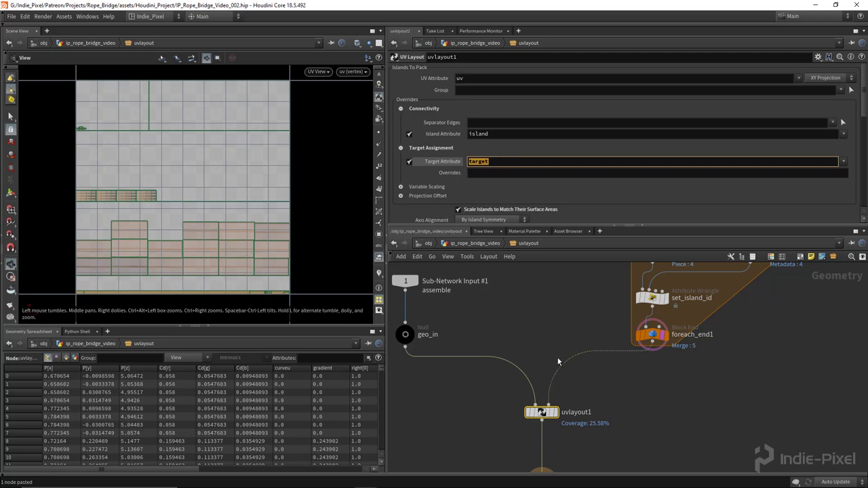
- Return to the bridge asset's network and highlight the i@island = 0; line in the ropes' set_island_id2 wrangle
key("u")
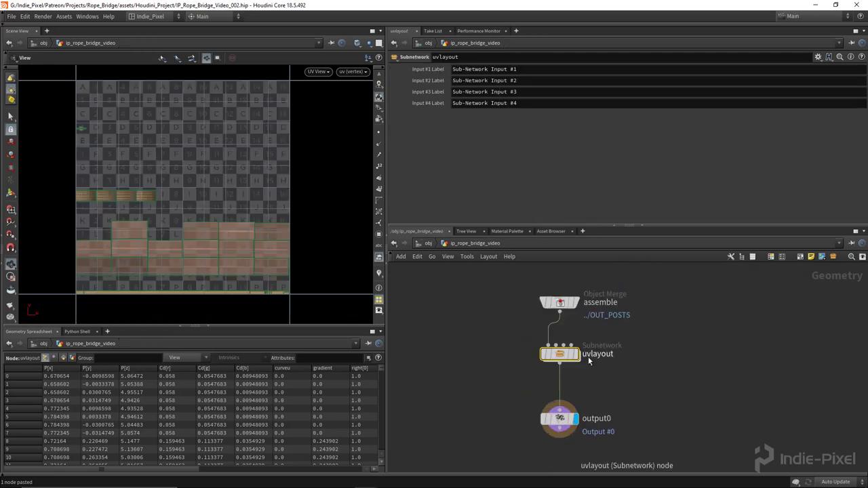
key("h")
scroll(597, 376, "up", 5)
left_click_drag(616, 368, 736, 345)
left_click(437, 124)
left_click(431, 131)
triple_click(432, 131)
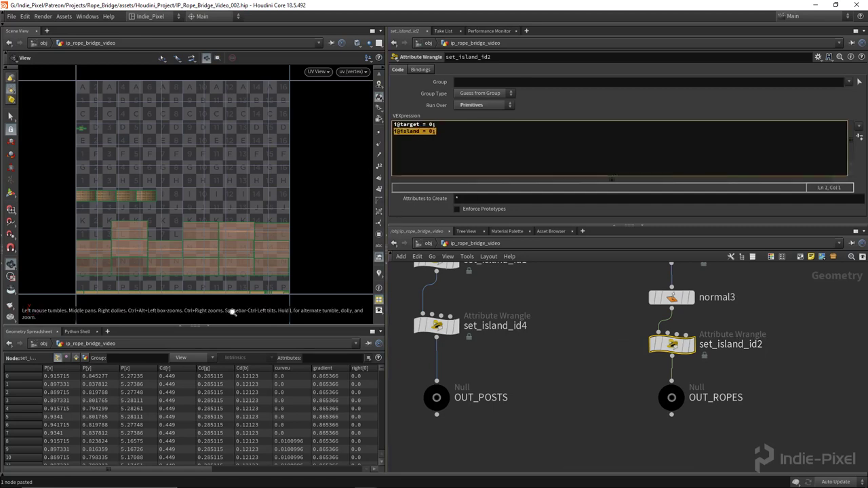
- Inspect the rope strip in the UV layout and highlight the i@island = -1; line in the posts' set_island_id1 wrangle
scroll(227, 311, "up", 5)
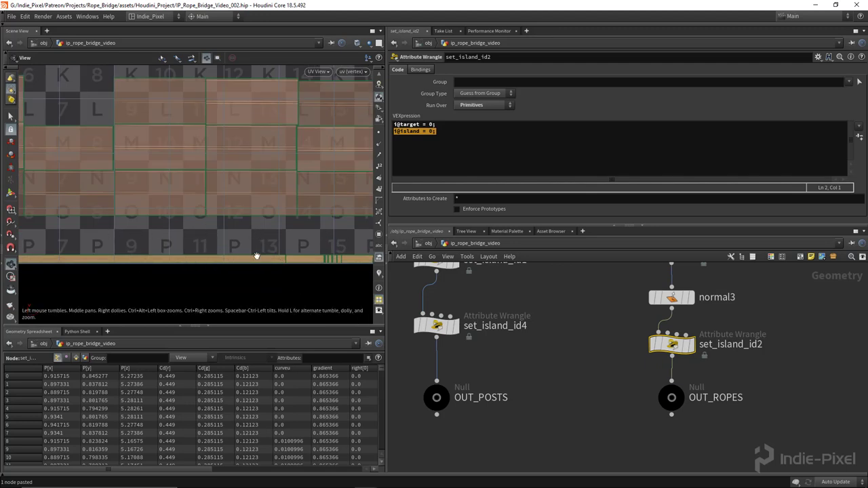
middle_click_drag(532, 316, 592, 382)
scroll(253, 262, "down", 4)
scroll(636, 363, "down", 3)
left_click(641, 344)
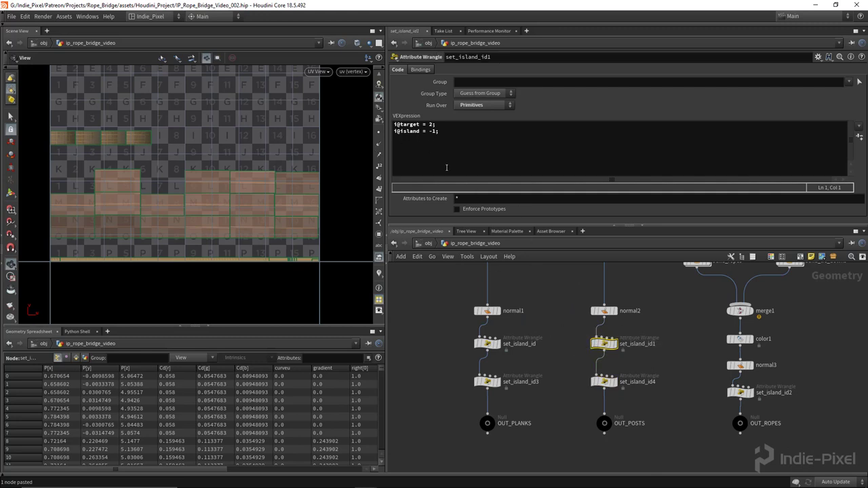
left_click_drag(437, 131, 350, 135)
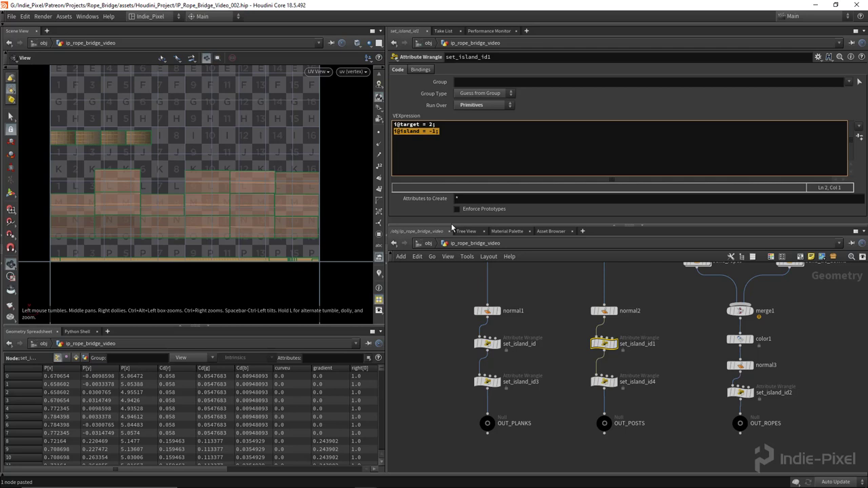
- Examine the patch group faces on the 3D bridge and highlight i@island = 1; in the posts' set_island_id4 wrangle
left_click(621, 388)
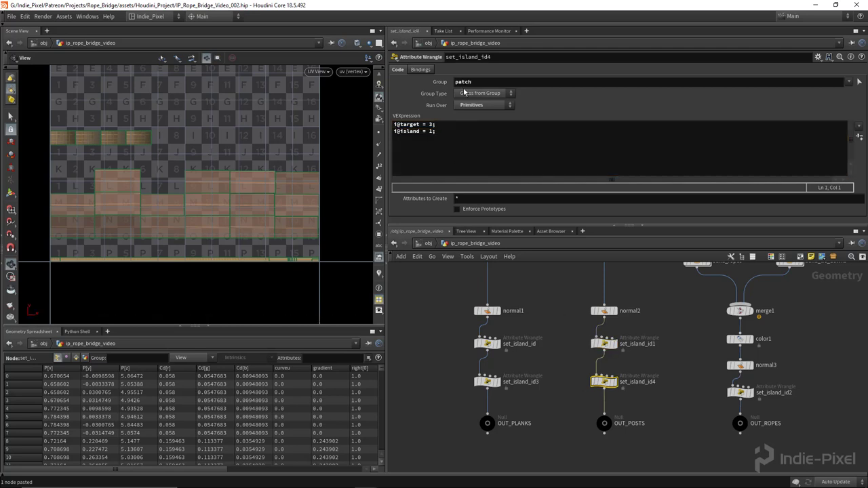
scroll(203, 240, "down", 6)
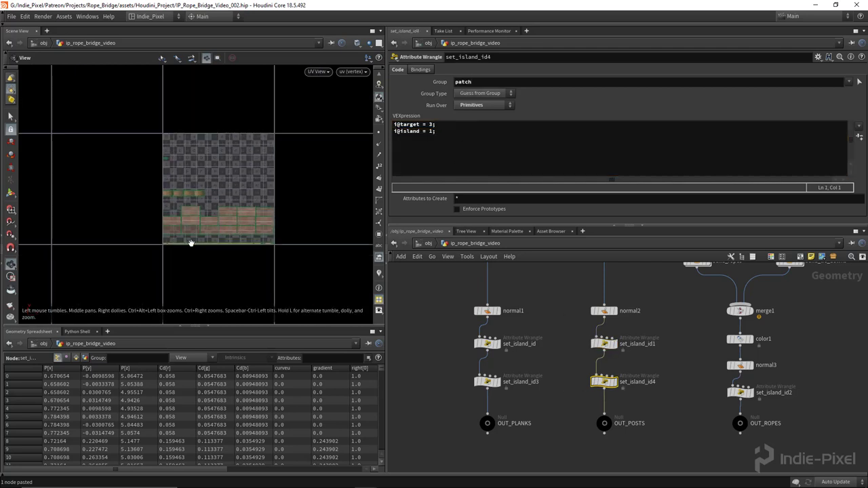
key("space+1")
left_click_drag(194, 246, 284, 213)
left_click(378, 234)
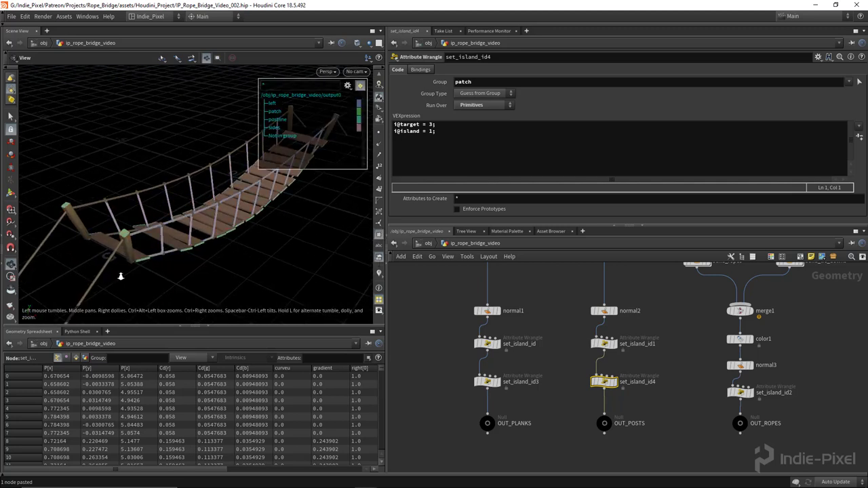
left_click_drag(119, 275, 188, 244)
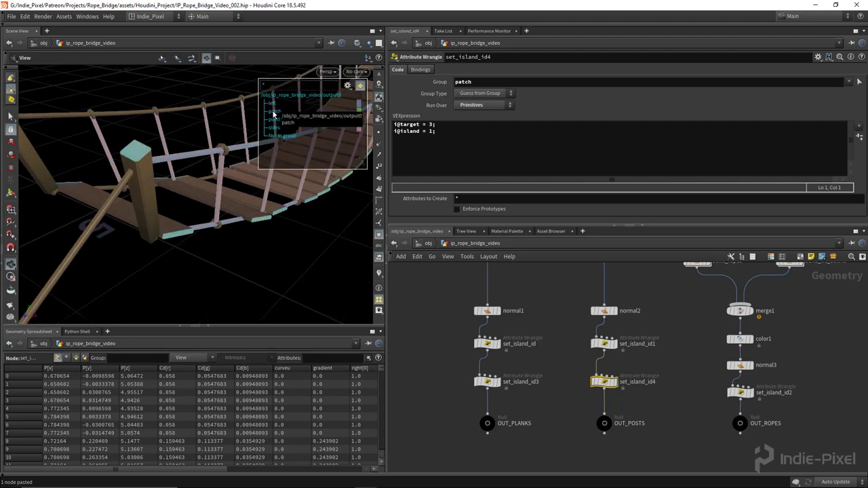
scroll(204, 204, "down", 5)
left_click_drag(175, 223, 156, 217)
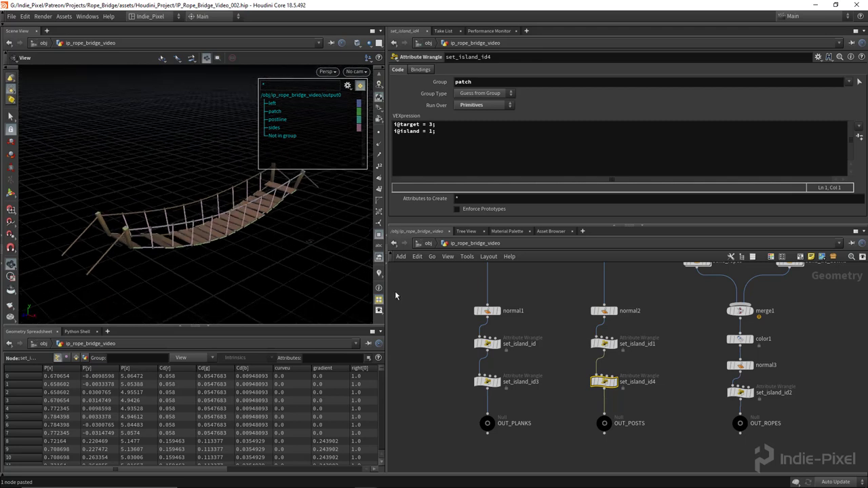
left_click(379, 234)
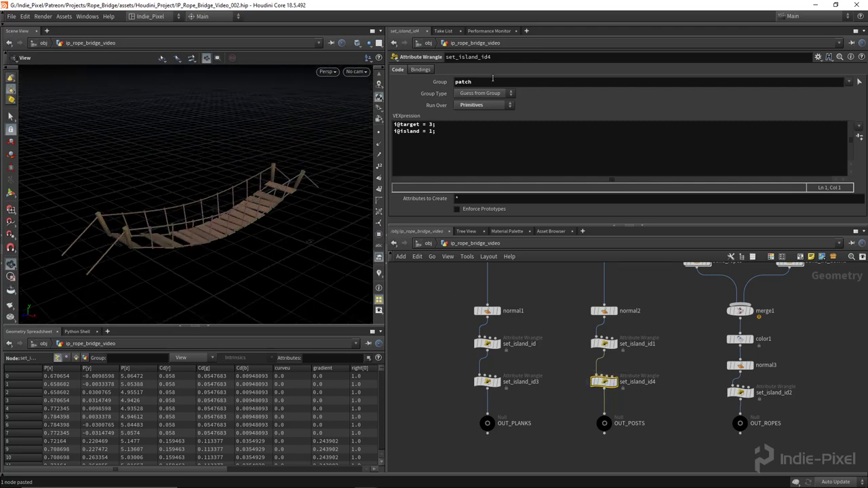
left_click_drag(436, 131, 394, 131)
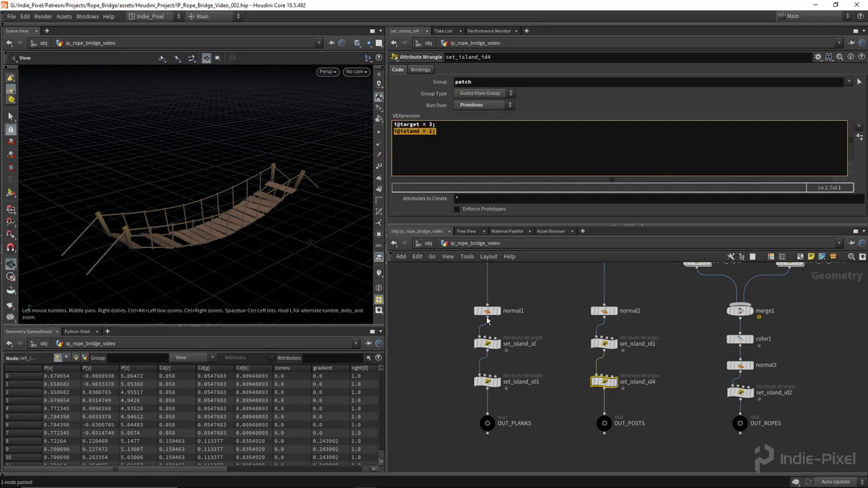
- Review the target and island lines in the planks' set_island_id3 and set_island_id wrangles against the UV layout
left_click(487, 381)
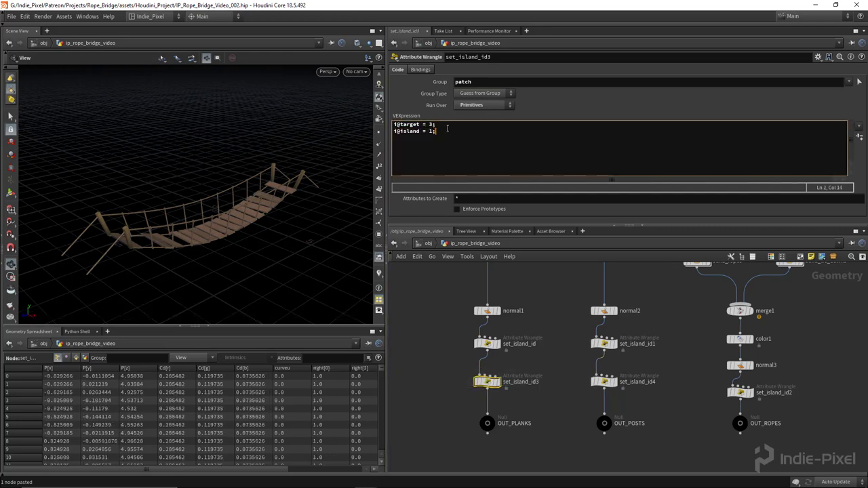
left_click_drag(432, 328, 523, 349)
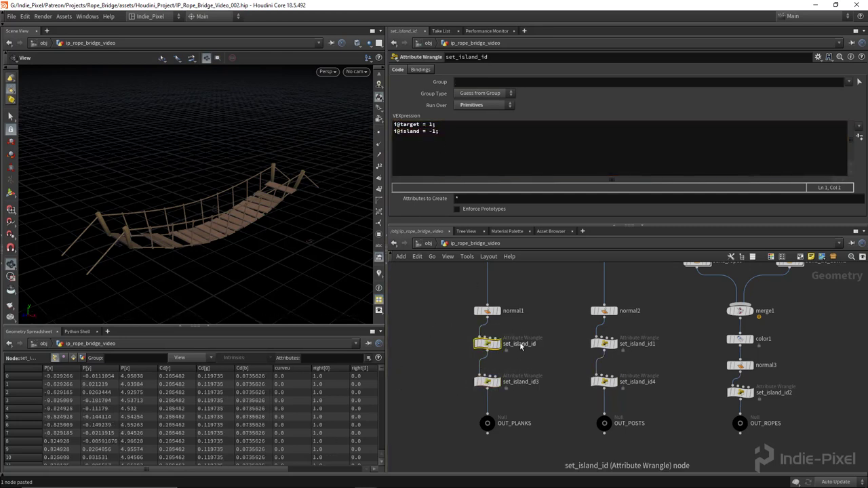
left_click_drag(438, 127, 354, 129)
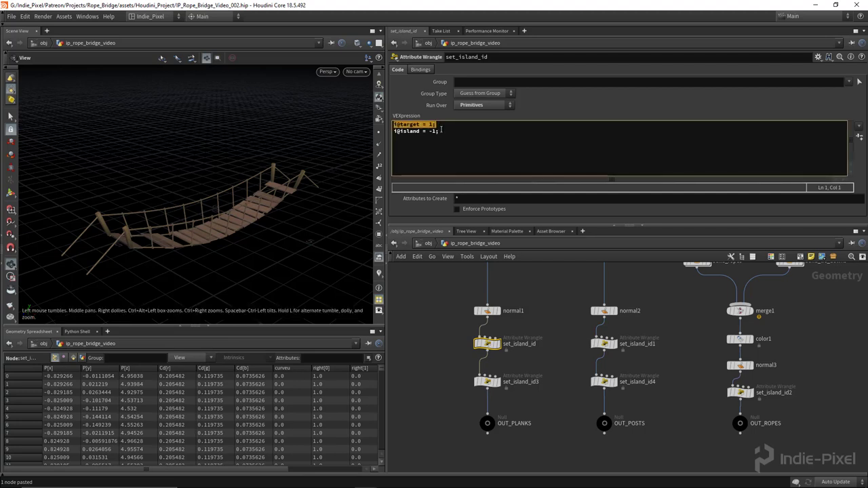
left_click_drag(440, 131, 372, 137)
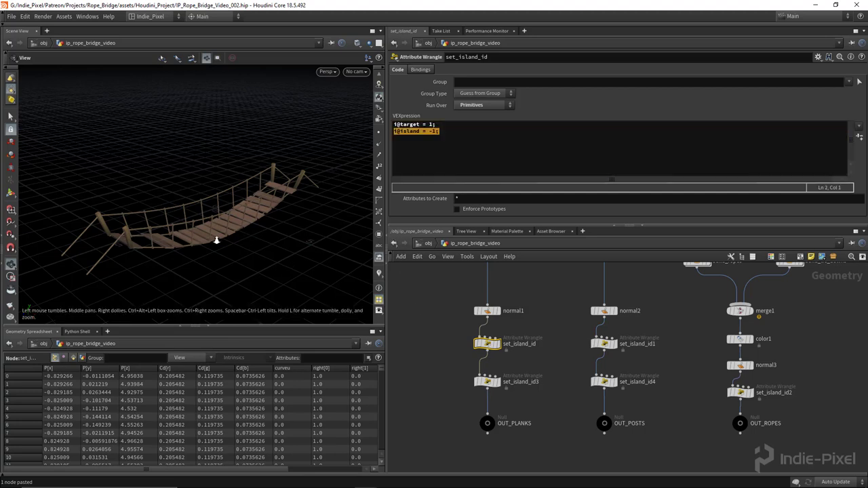
key("space+5")
scroll(218, 237, "up", 5)
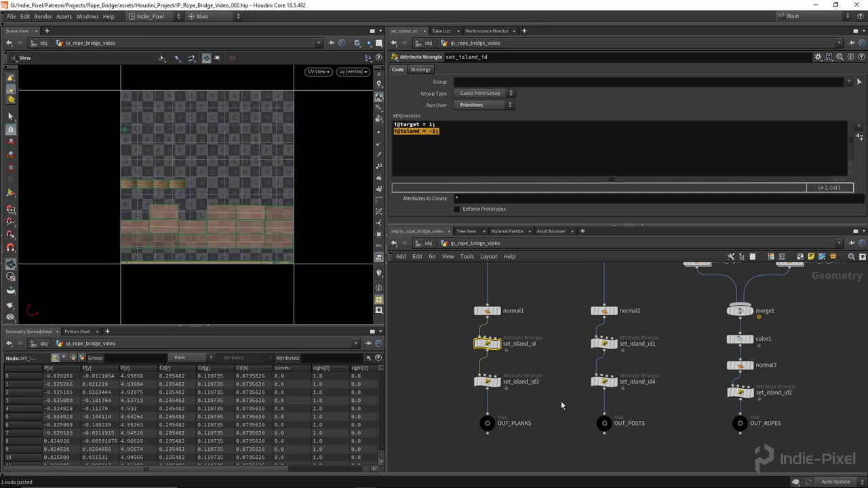
- Insert a Switch node between assemble and output0, with assemble as its first input and uvlayout as its second
key("1")
left_click_drag(556, 370, 634, 369)
key("Tab")
type("swi")
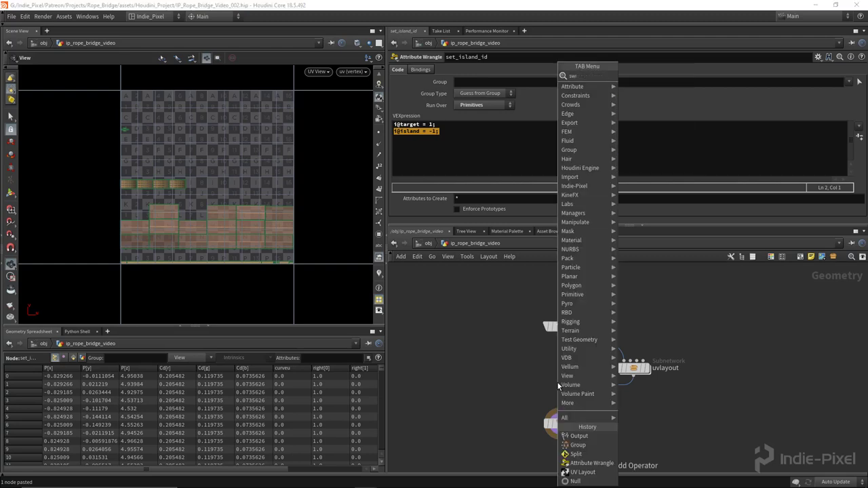
key("Return")
left_click(544, 392)
left_click(634, 375)
left_click(544, 388)
left_click_drag(544, 393, 560, 395)
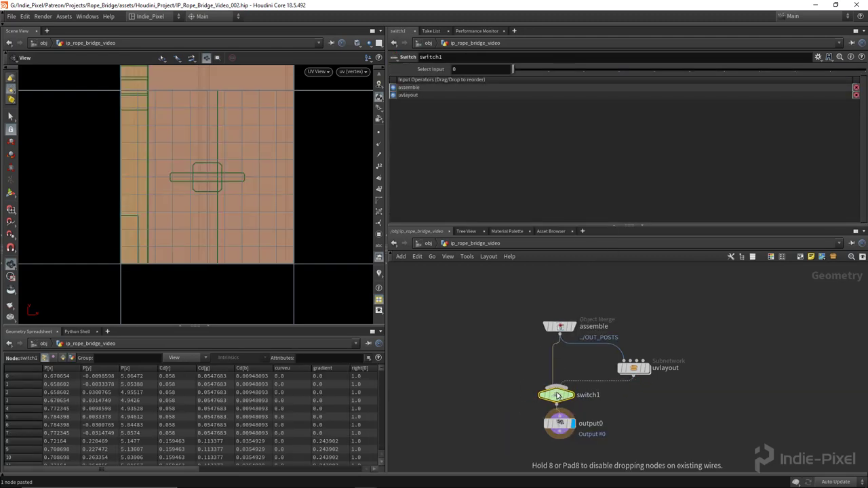
- Move the uvlayout subnetwork closer to the main chain and examine the full extent of the unpacked UVs
scroll(246, 194, "down", 5)
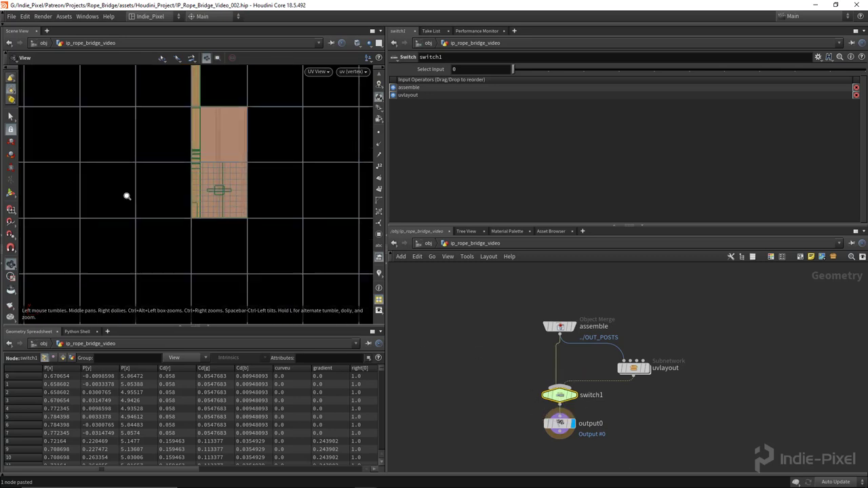
left_click_drag(641, 376, 619, 368)
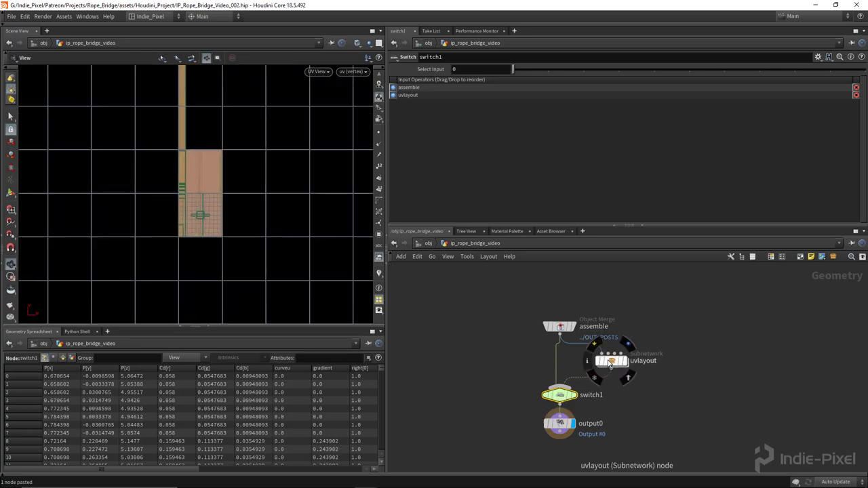
scroll(263, 194, "down", 1)
scroll(263, 194, "down", 4)
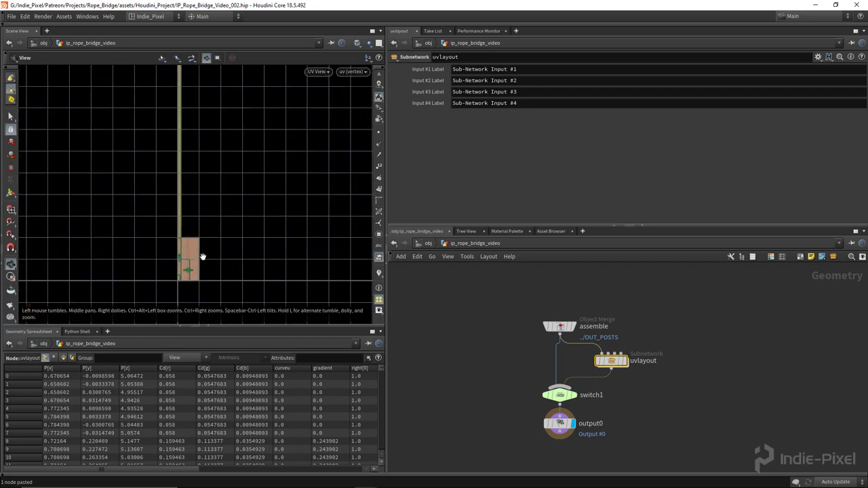
mouse_move(194, 251)
middle_mouse_down()
mouse_move(202, 259)
mouse_move(207, 251)
middle_mouse_up()
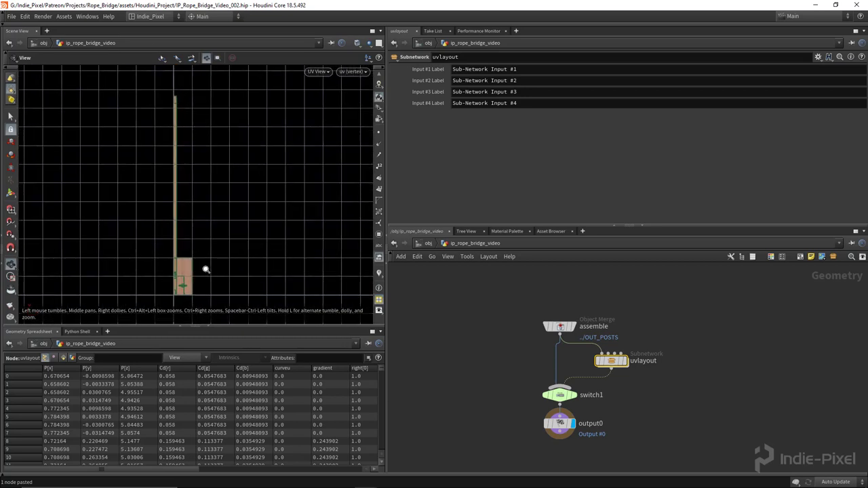
- Examine the packed UVs inside the uvlayout subnetwork and return to the bridge asset's network
double_click(614, 360)
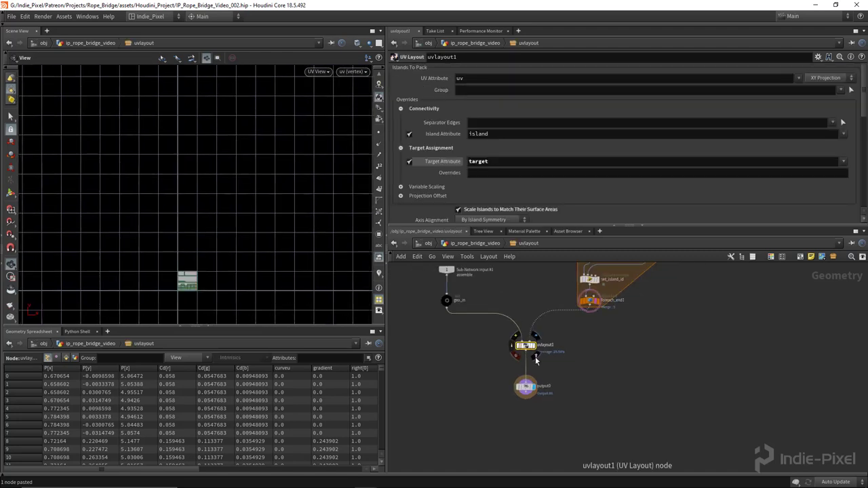
scroll(590, 400, "down", 5)
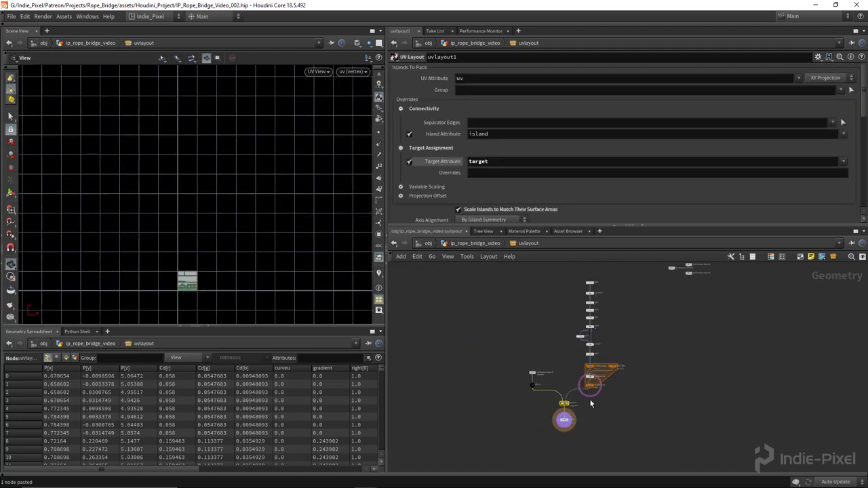
scroll(193, 292, "up", 5)
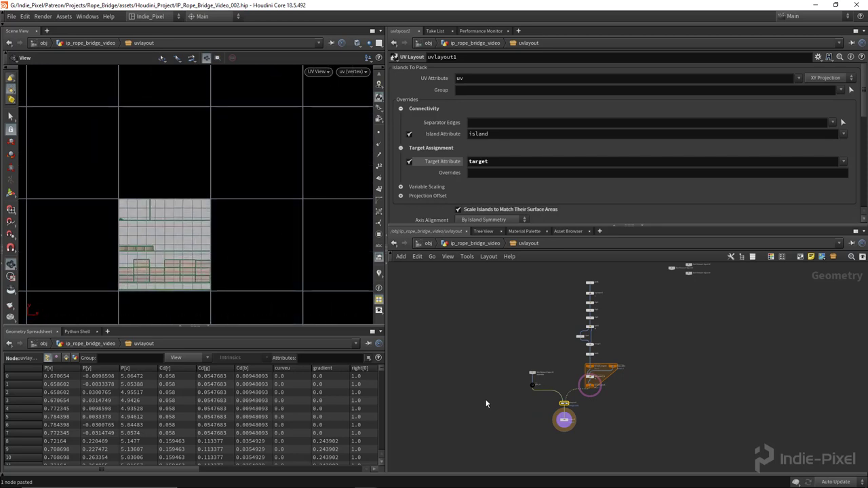
key("u")
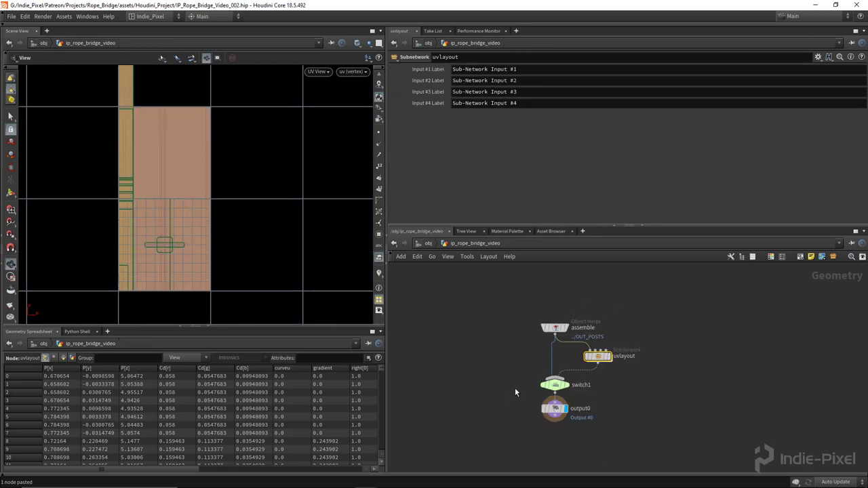
- In the asset's type properties, add a Collapsible folder named uv_folder with the label UV below Tie Downs
right_click(454, 236)
left_click(488, 470)
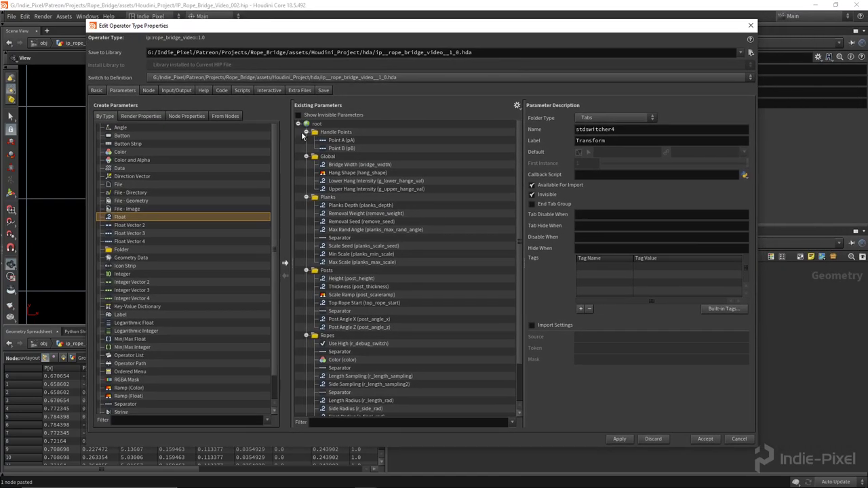
left_click(307, 140)
left_click(307, 148)
left_click(306, 156)
left_click(306, 164)
left_click(307, 173)
left_click_drag(125, 251, 322, 182)
double_click(633, 129)
type("uv")
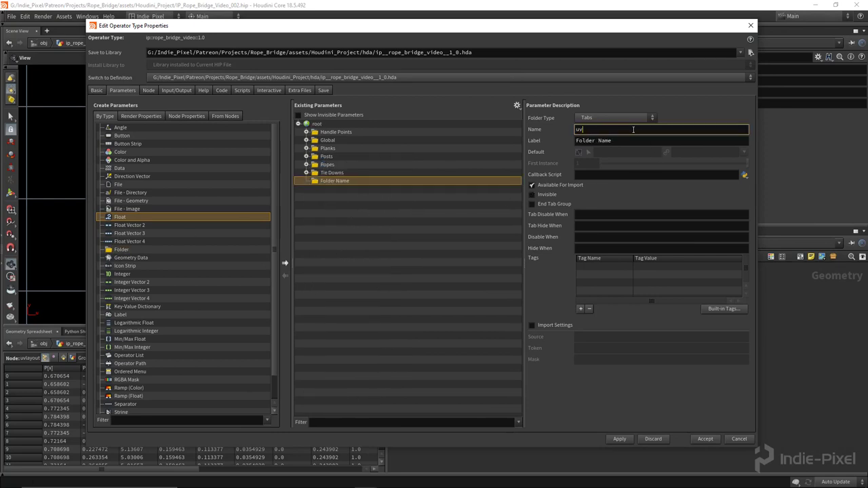
type("_folder")
key("Tab")
type("UV")
key("Return")
left_click(602, 118)
left_click(590, 119)
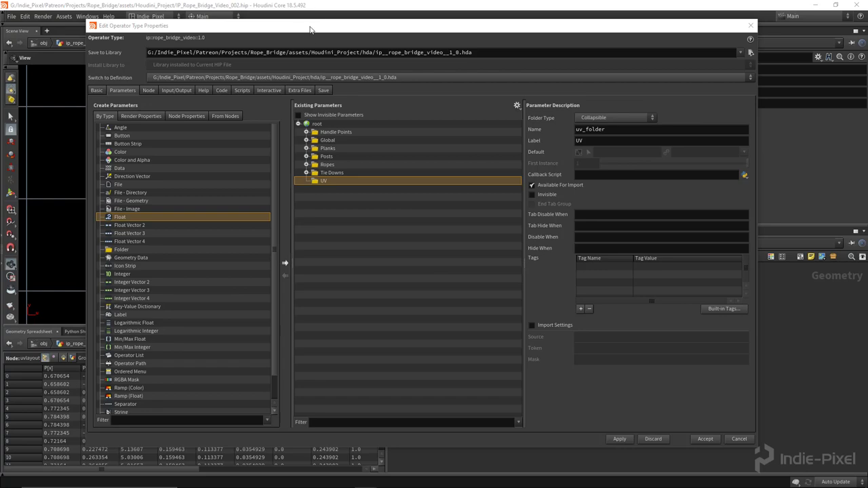
- Promote switch1's Select Input parameter into the asset's UV folder
left_click_drag(309, 29, 867, 40)
left_click(555, 385)
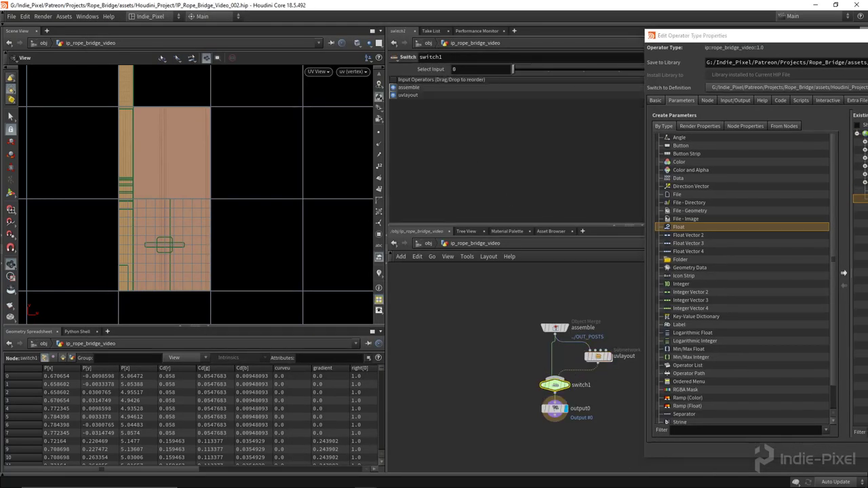
left_click_drag(430, 69, 860, 190)
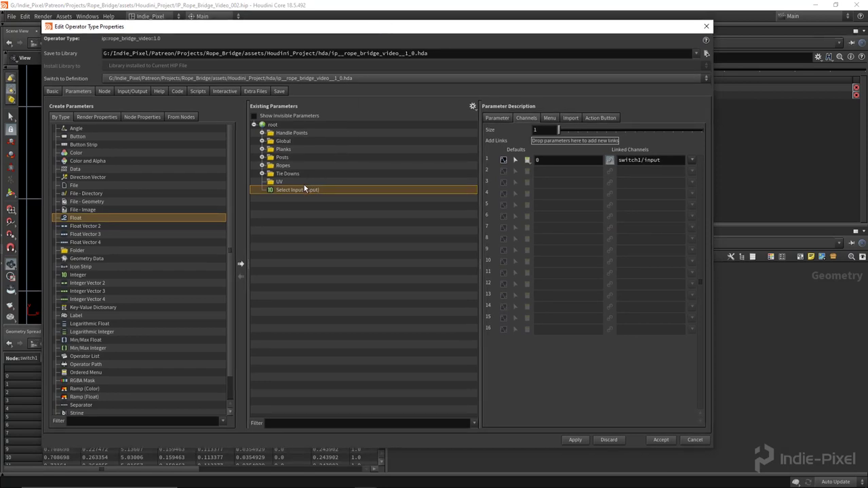
left_click_drag(286, 183, 284, 183)
- Name the promoted switch parameter layout_uvs and label it Layout UVs
left_click(506, 119)
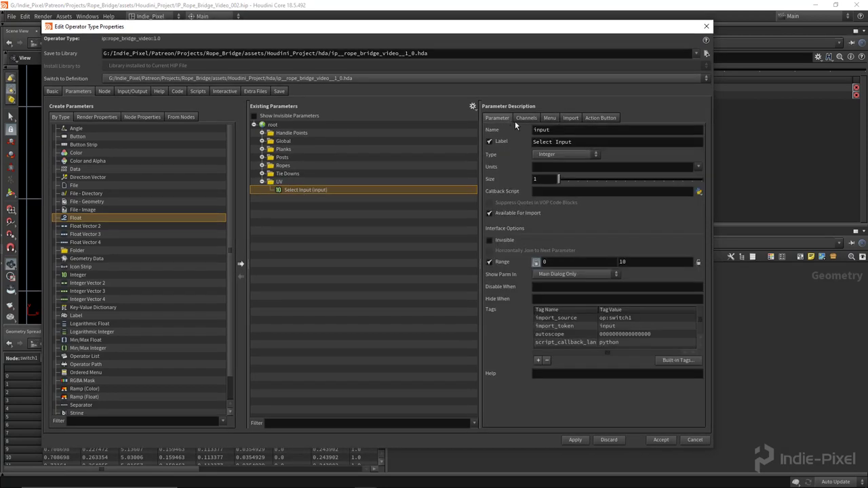
double_click(573, 134)
type("layout_uvs")
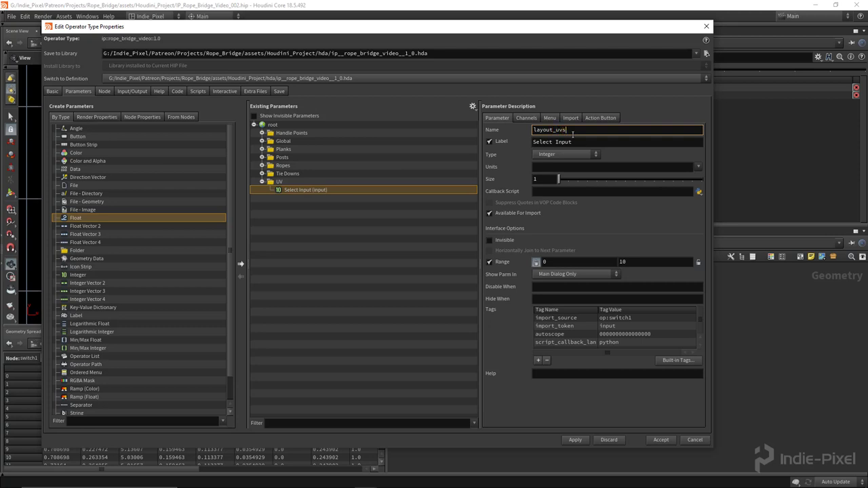
key("Tab")
type("Lay")
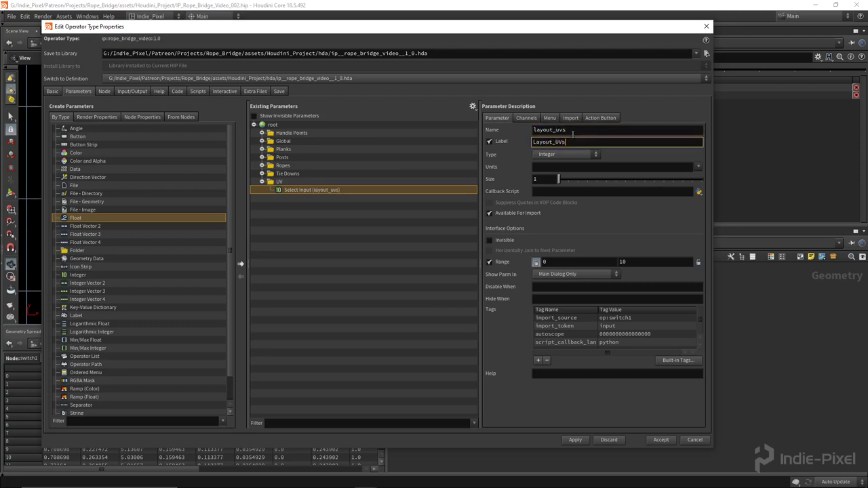
type("out UVs")
key("Return")
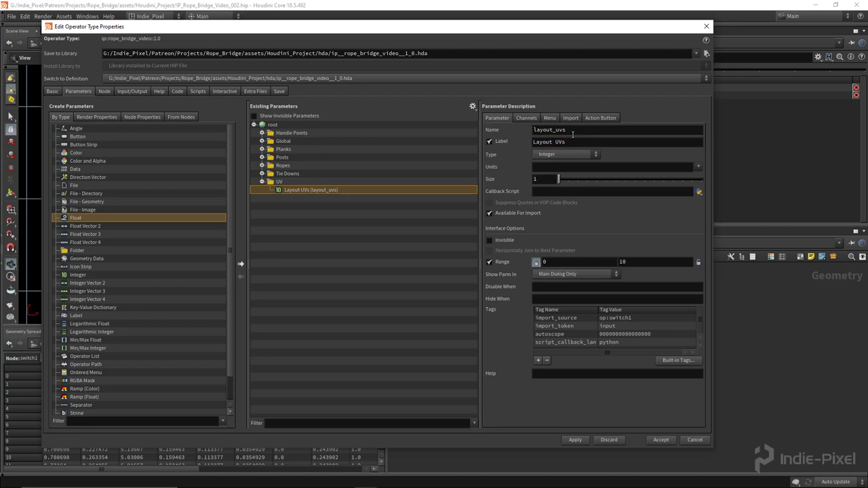
- Change the Layout UVs parameter's type to Toggle, check its channel link, and accept the asset's type properties
left_click(567, 154)
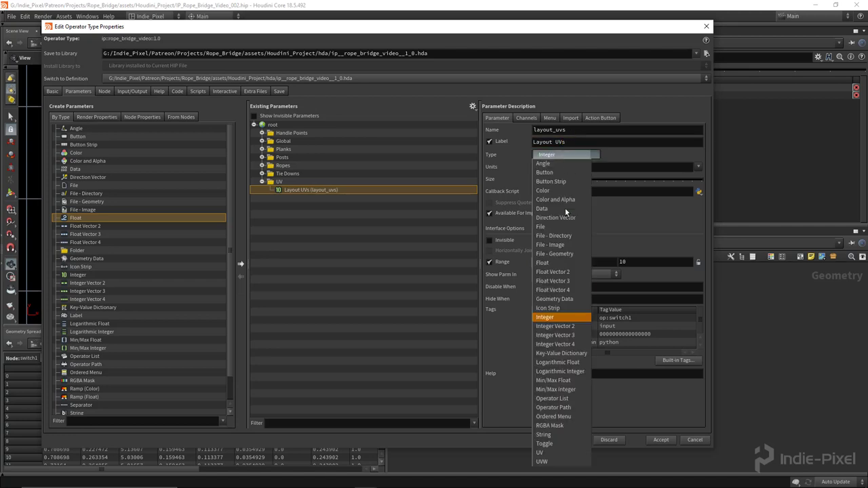
left_click(543, 441)
left_click(546, 155)
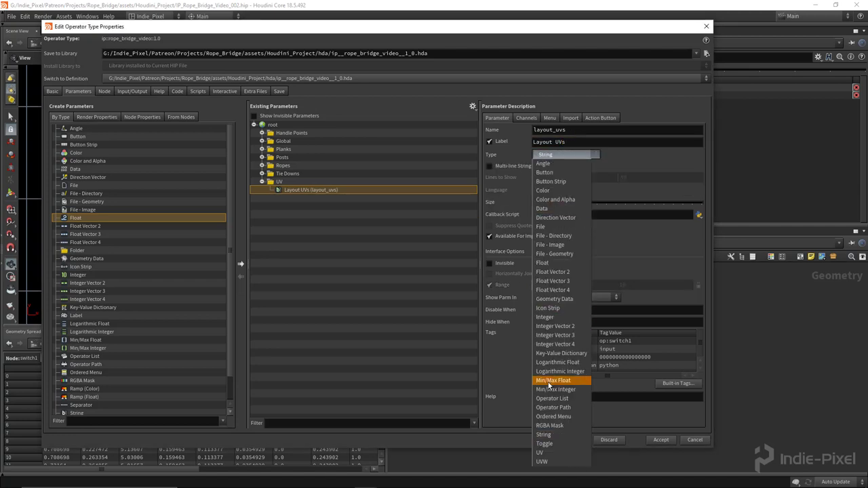
left_click(551, 444)
left_click(526, 118)
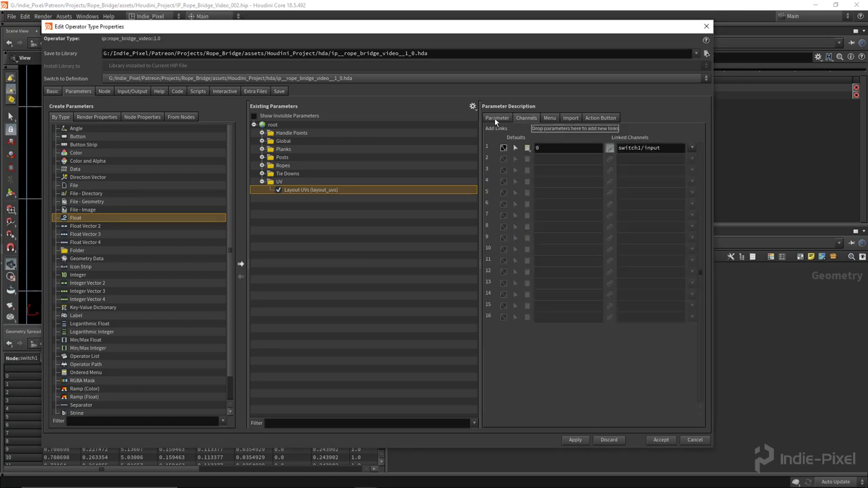
left_click(496, 118)
left_click(575, 440)
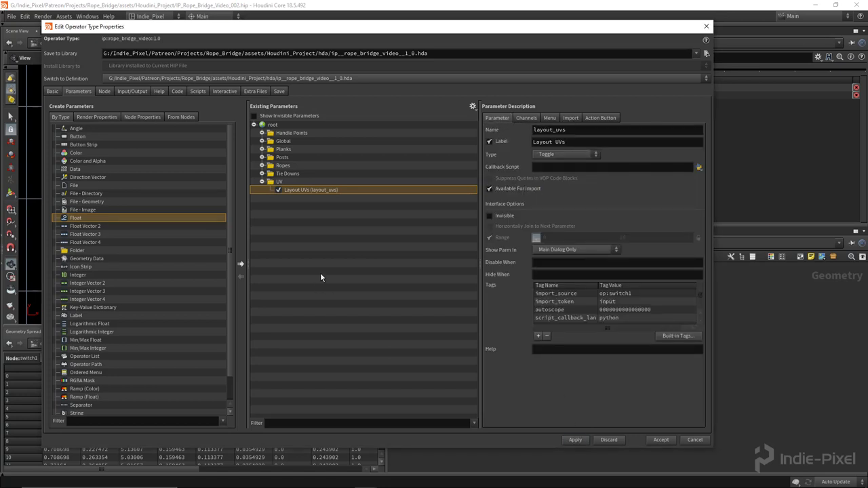
left_click(660, 440)
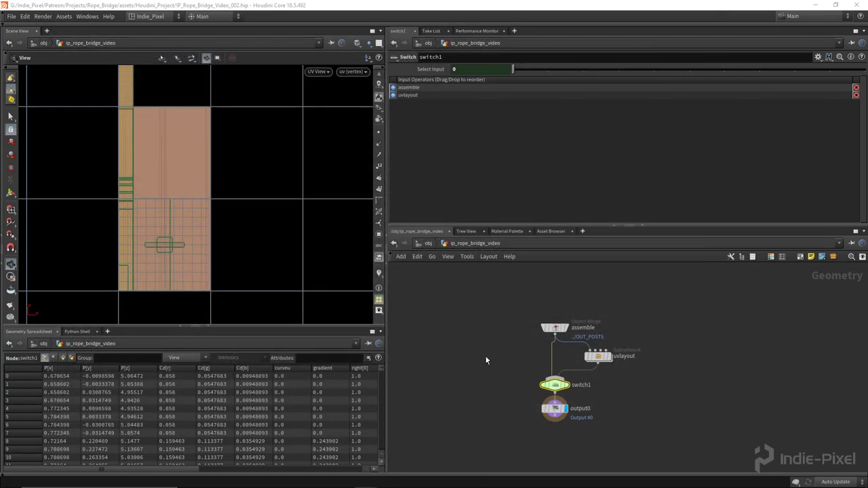
- Save the rope bridge asset's node type and return the viewport to a perspective view of the whole bridge
left_click(464, 256)
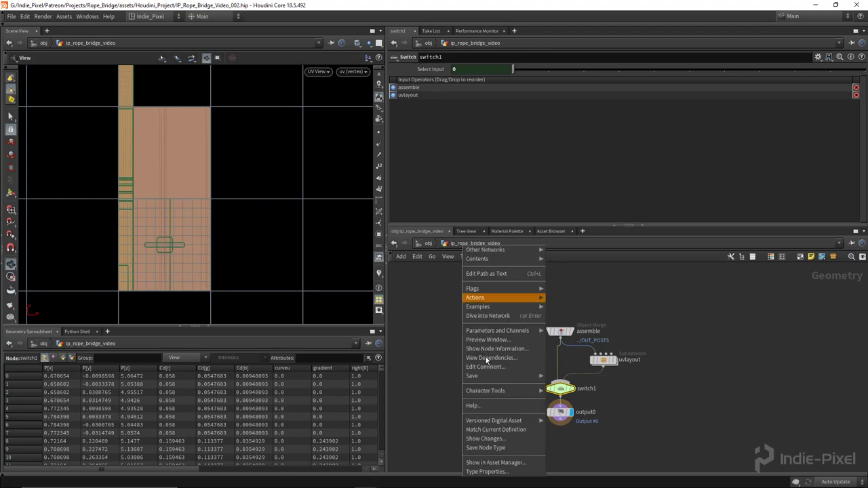
left_click(495, 447)
scroll(236, 224, "down", 2)
key("space+1")
left_click_drag(219, 242, 273, 216)
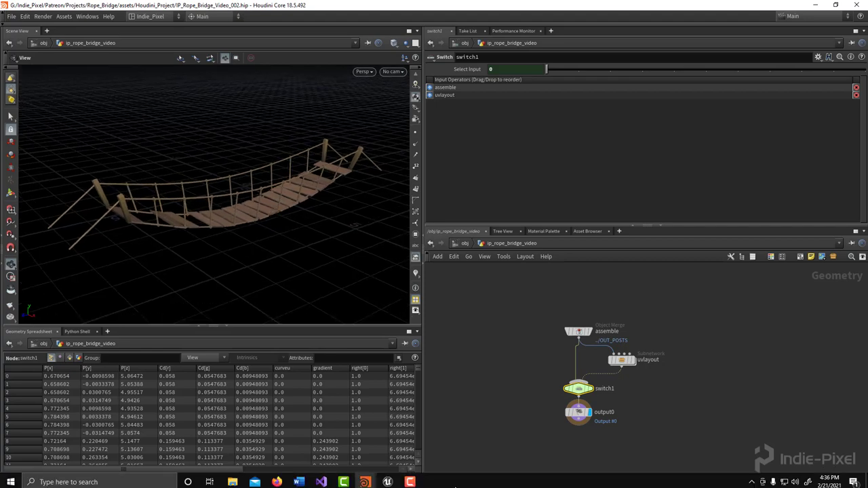
- Switch to Unreal Engine and bring the rope bridge into view in the Rope_Bridge_DEV level
left_click(387, 481)
left_click_drag(393, 264, 388, 255)
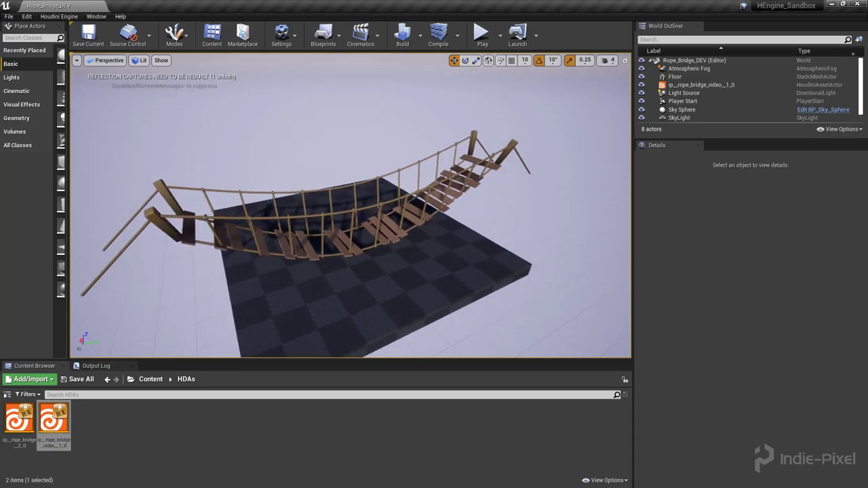